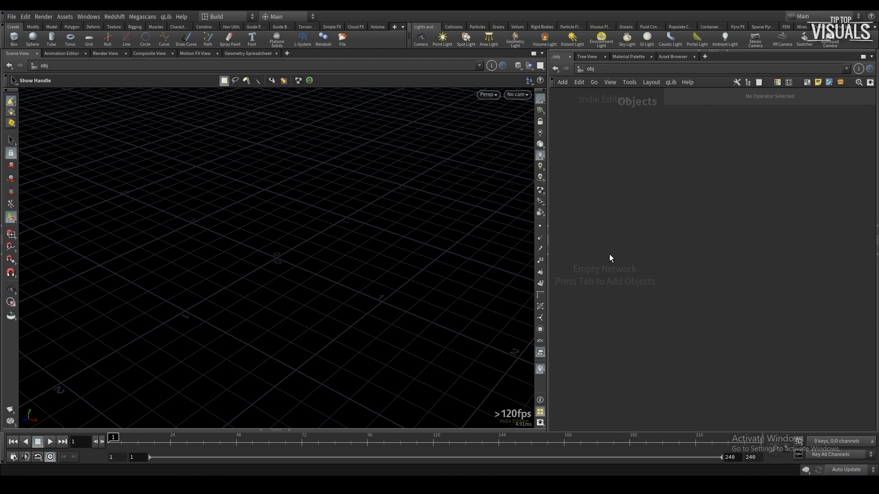
# Create a Geometry object in the scene and rename it Character
pyautogui.press('Tab')
pyautogui.write('geo')
pyautogui.press('Return')
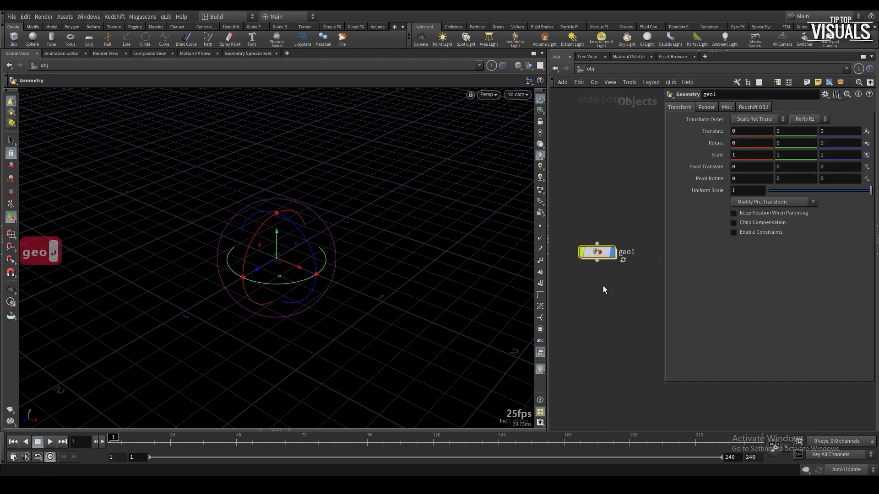
pyautogui.press('p')
pyautogui.doubleClick(671, 255)
pyautogui.write('Characte')
pyautogui.press('BackSpace')
pyautogui.write('acter')
pyautogui.press('Return')
# Add an FBX Character Import node inside the Character object
pyautogui.doubleClick(715, 293)
pyautogui.press('Tab')
pyautogui.write('fbx chara')
pyautogui.press('Return')
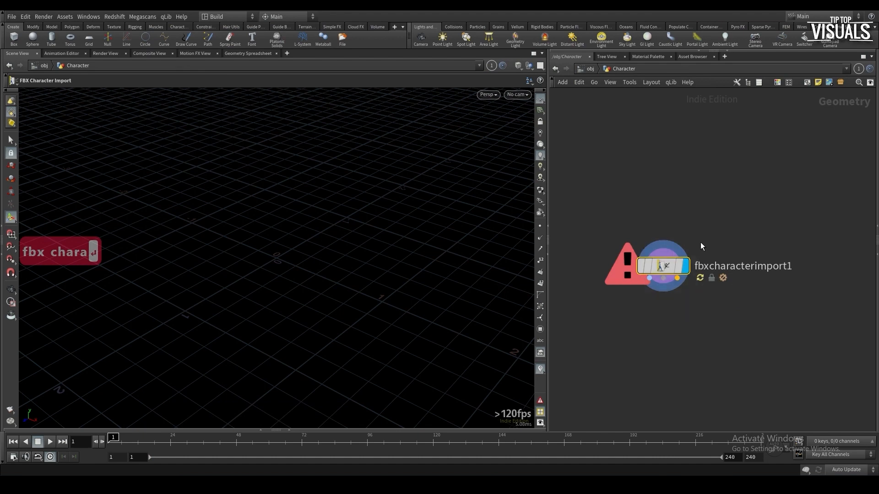
# Load Mixamo Shannon.fbx as the character file of the FBX Character Import node and frame the imported figure
pyautogui.press('p')
pyautogui.press('o')
pyautogui.click(867, 120)
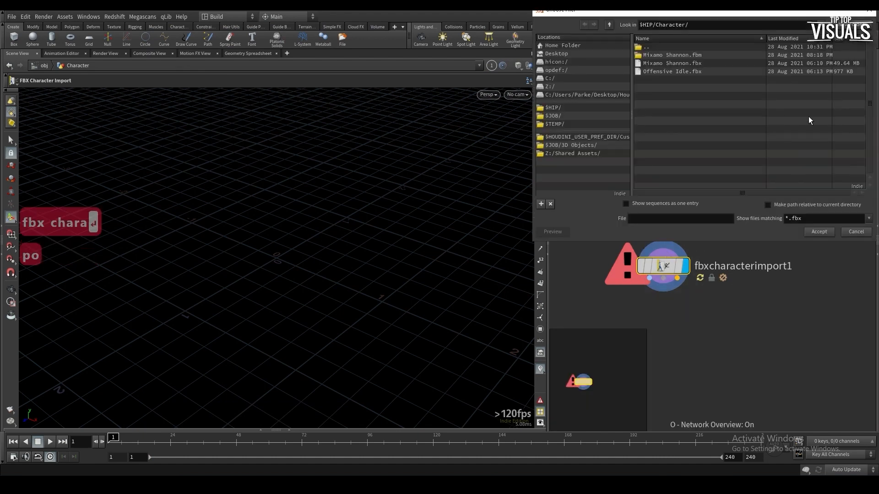
pyautogui.doubleClick(690, 62)
pyautogui.scroll(-3, 263, 229)
pyautogui.moveTo(263, 229); pyautogui.dragTo(288, 231)
pyautogui.press('p')
pyautogui.press('o')
pyautogui.moveTo(644, 314); pyautogui.dragTo(598, 282, button='middle')
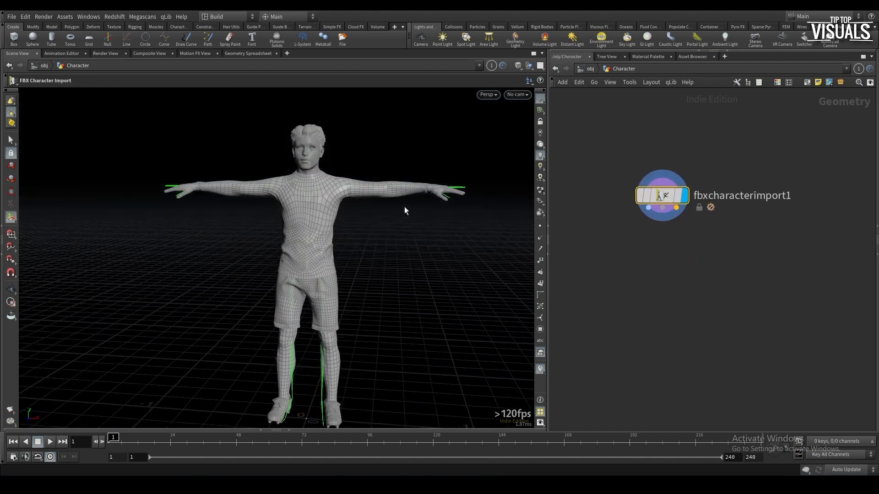
pyautogui.scroll(3, 306, 184)
pyautogui.keyDown('alt'); pyautogui.moveTo(360, 131); pyautogui.dragTo(327, 143); pyautogui.keyUp('alt')
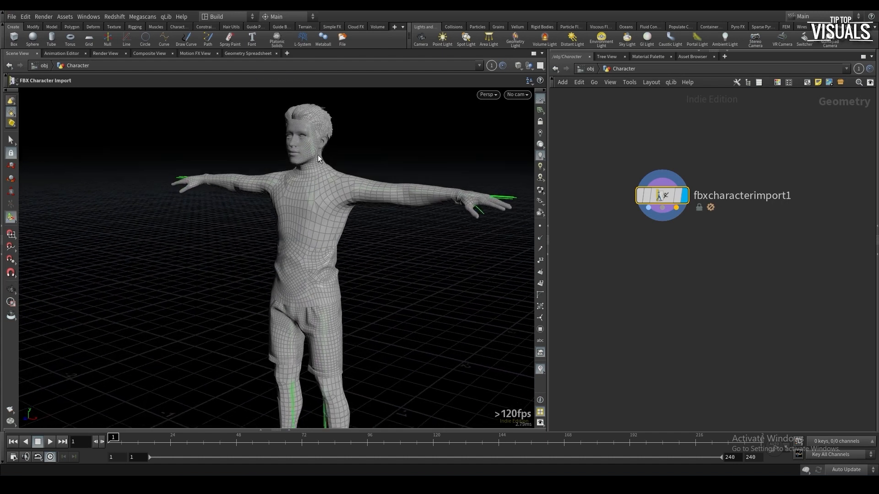
# Load Offensive Idle.fbx as the animation file of the FBX Character Import node
pyautogui.press('p')
pyautogui.click(842, 137)
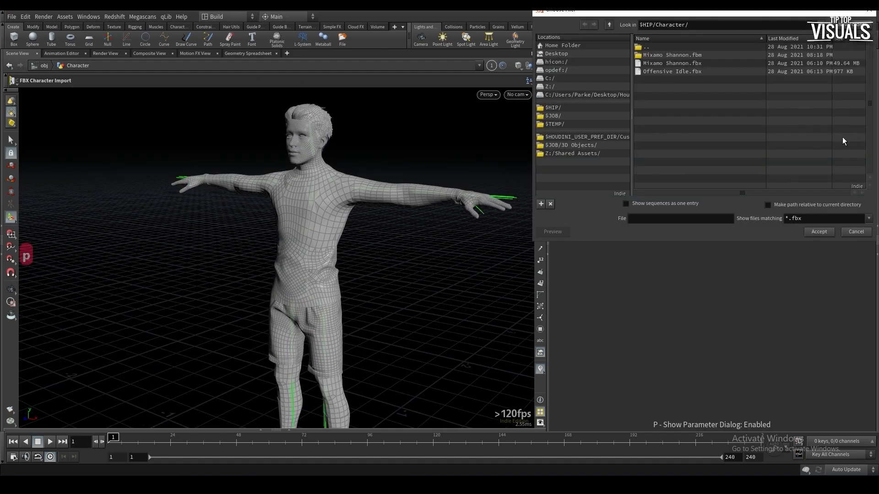
pyautogui.doubleClick(698, 71)
pyautogui.press('p')
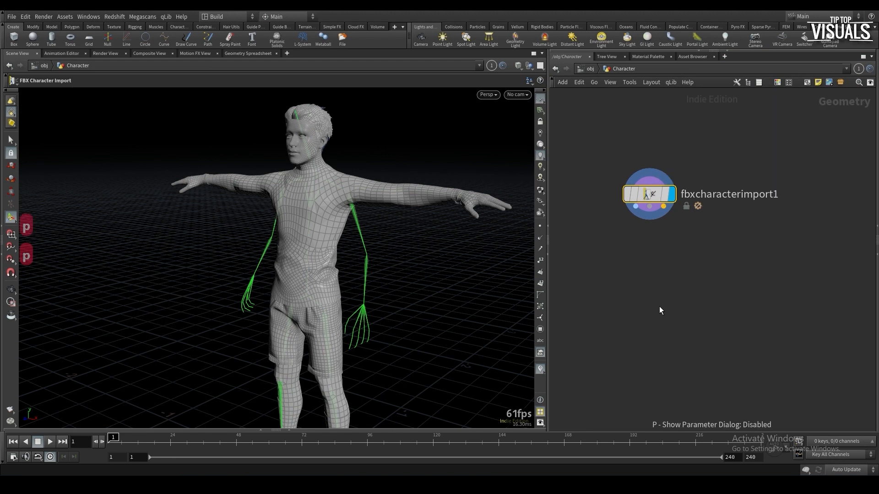
# Add a Bone Deform node below the character import and connect all three import outputs to its matching inputs
pyautogui.press('Tab')
pyautogui.write('bdefor')
pyautogui.press('Return')
pyautogui.click(652, 317)
pyautogui.moveTo(649, 304); pyautogui.dragTo(652, 217)
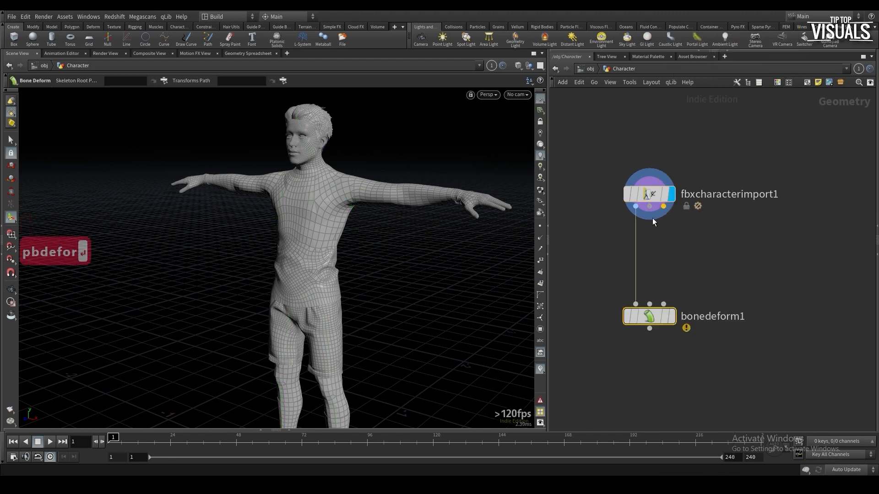
pyautogui.click(649, 207)
pyautogui.click(650, 304)
pyautogui.click(663, 304)
pyautogui.click(663, 206)
# Display the Bone Deform result and scrub the animation to frame 58 and back to frame 1
pyautogui.click(671, 316)
pyautogui.moveTo(210, 446); pyautogui.dragTo(353, 423)
pyautogui.click(540, 191)
pyautogui.keyDown('alt'); pyautogui.moveTo(360, 235); pyautogui.dragTo(364, 248); pyautogui.keyUp('alt')
pyautogui.moveTo(172, 440); pyautogui.dragTo(263, 432)
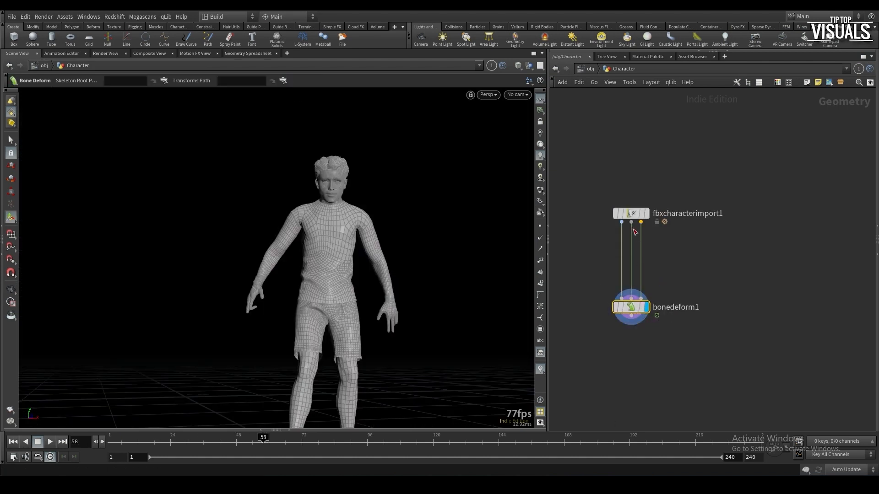
pyautogui.scroll(4, 686, 272)
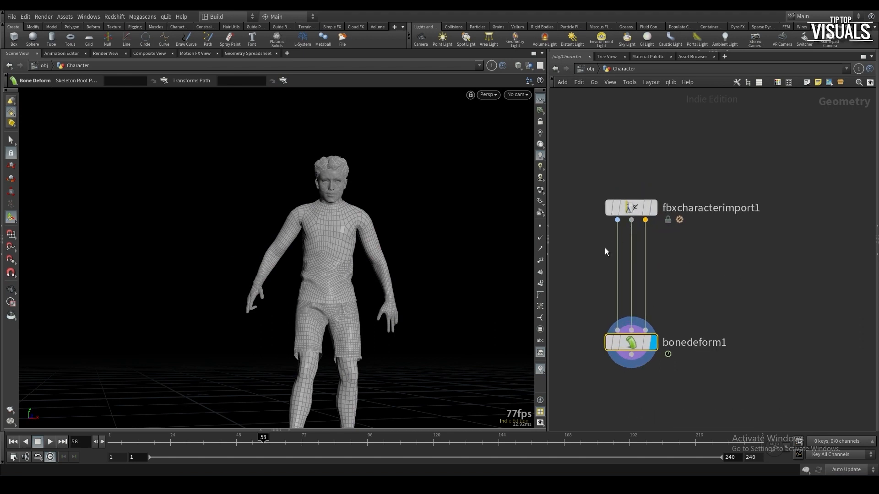
pyautogui.moveTo(264, 440); pyautogui.dragTo(110, 440)
# Add a Null fed by the first output of the character import and name it IN_Face_Rig
pyautogui.scroll(-1, 613, 261)
pyautogui.press('Tab')
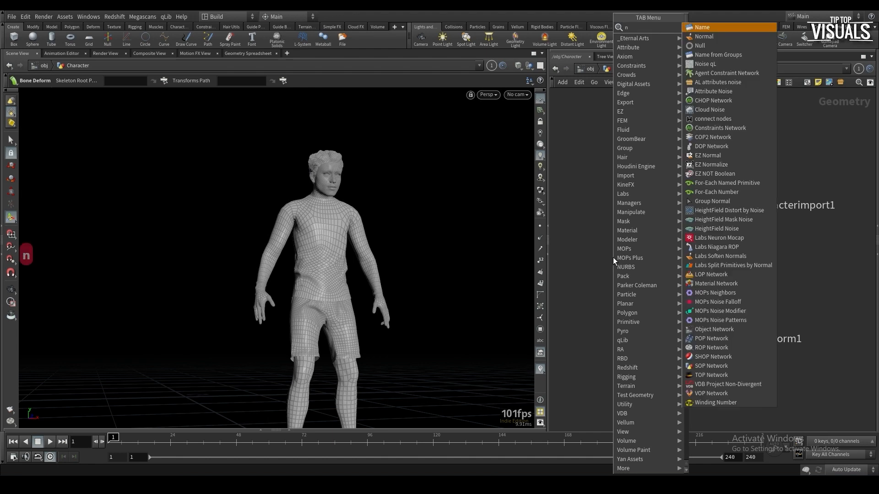
pyautogui.write('nul')
pyautogui.press('Return')
pyautogui.press('Return')
pyautogui.doubleClick(672, 260)
pyautogui.write('IN_Face_Rig')
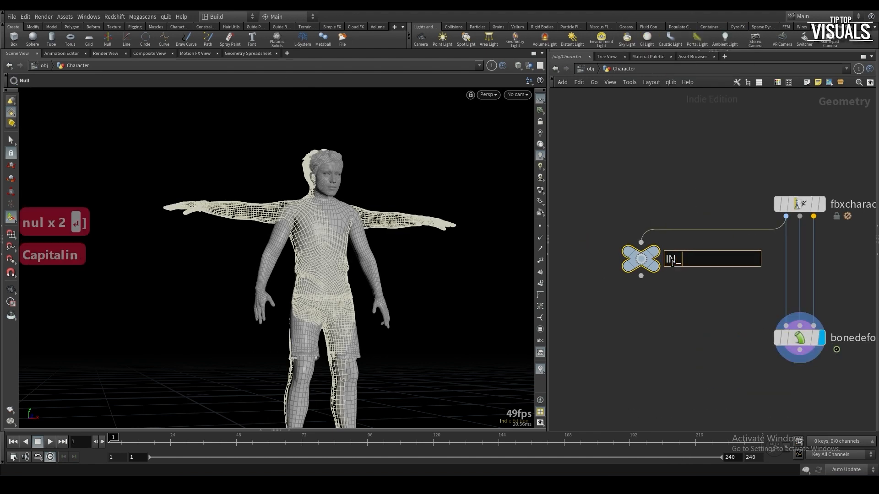
pyautogui.press('Return')
# Rename the second Null, connected below IN_Face_Rig, as OUT_Face_Rig
pyautogui.doubleClick(685, 311)
pyautogui.write('OUT_Face_Rig1')
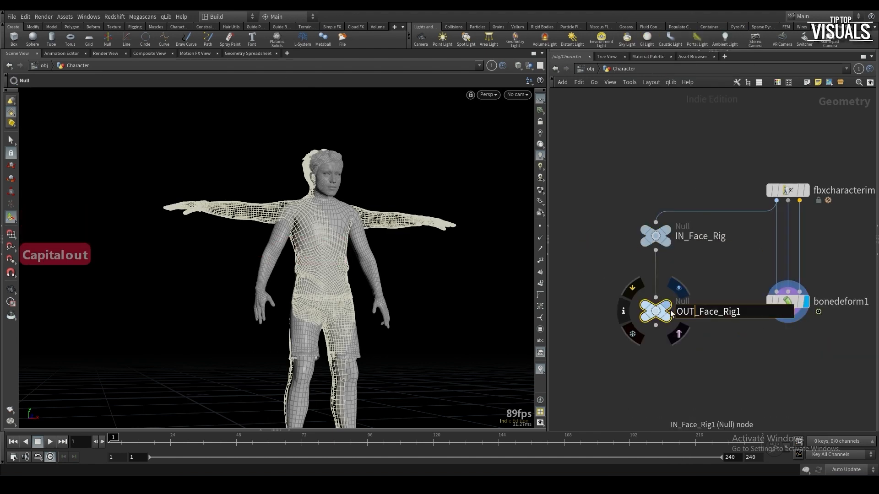
pyautogui.press('BackSpace')
# Move the Bone Deform node lower and connect OUT_Face_Rig to its first input
pyautogui.scroll(-1, 748, 329)
pyautogui.moveTo(786, 311); pyautogui.dragTo(786, 376)
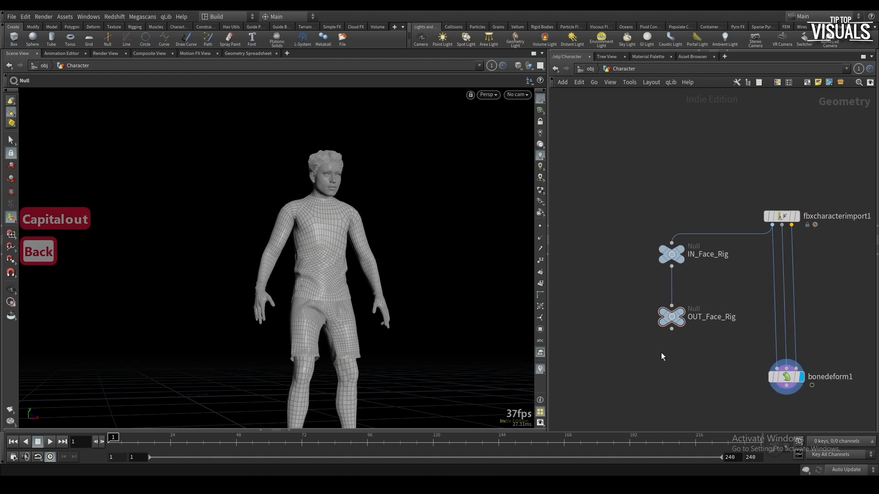
pyautogui.moveTo(670, 351); pyautogui.dragTo(675, 250)
pyautogui.moveTo(671, 329); pyautogui.dragTo(767, 367)
pyautogui.click(789, 376)
pyautogui.moveTo(714, 369); pyautogui.dragTo(667, 359, button='middle')
pyautogui.click(624, 307)
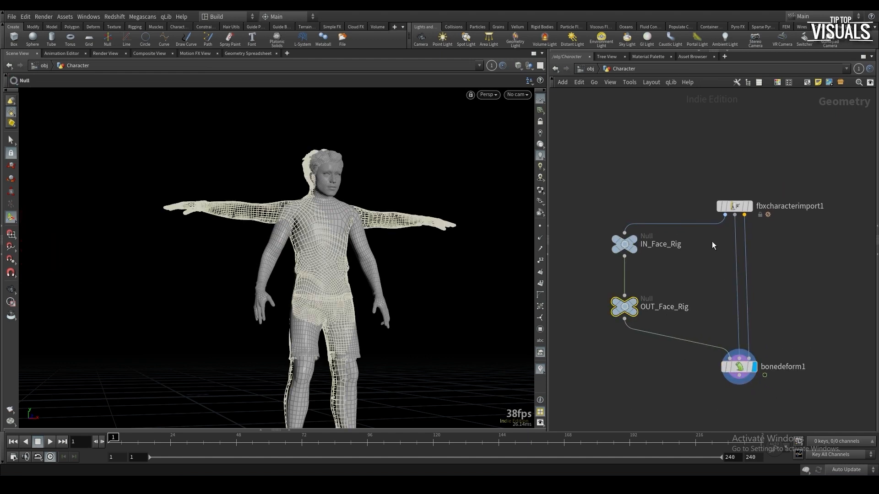
pyautogui.click(720, 205)
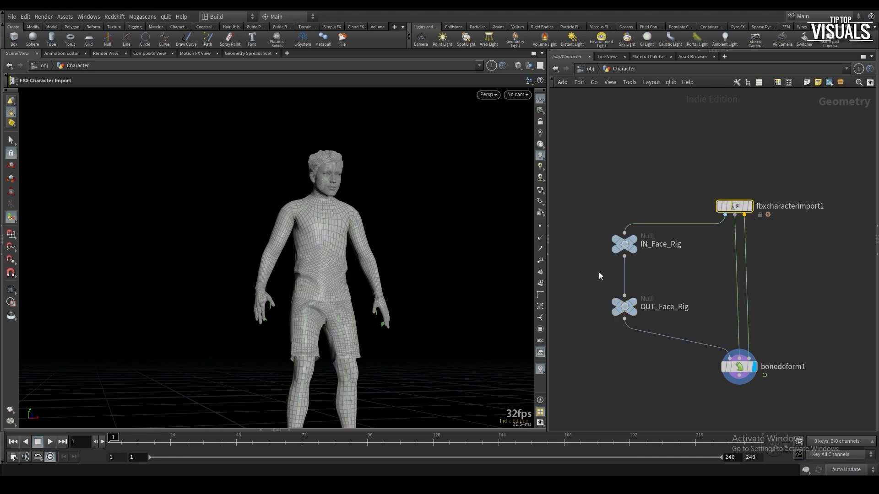
pyautogui.click(624, 307)
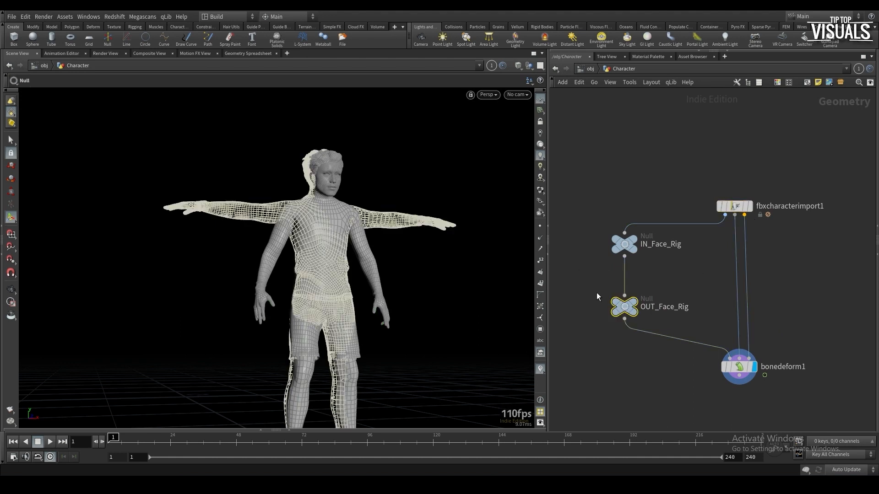
pyautogui.moveTo(624, 307); pyautogui.dragTo(625, 318)
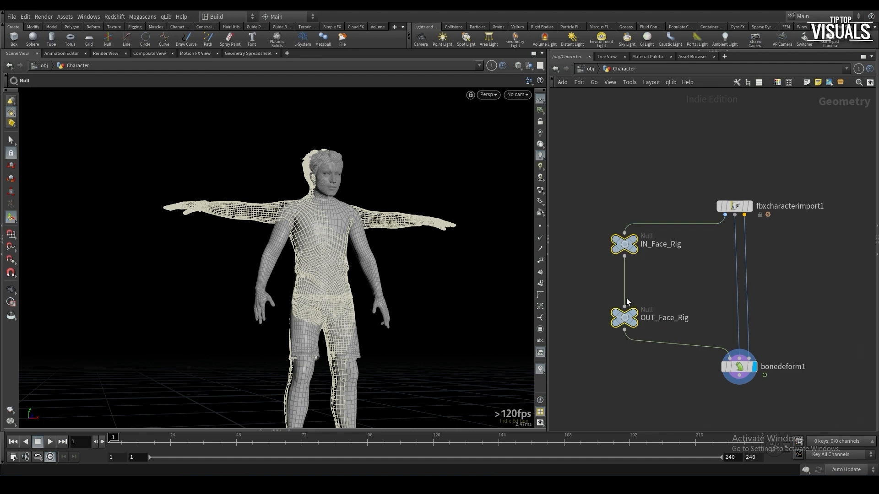
pyautogui.click(734, 369)
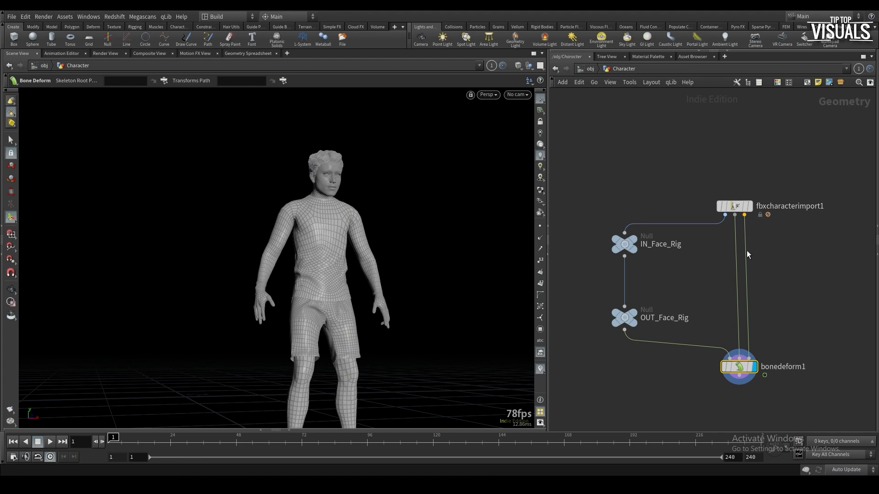
# Collapse the IN_Face_Rig and OUT_Face_Rig nulls into a subnetwork named Face_Rig and switch the network wiring style to rounded
pyautogui.moveTo(593, 323); pyautogui.dragTo(615, 235)
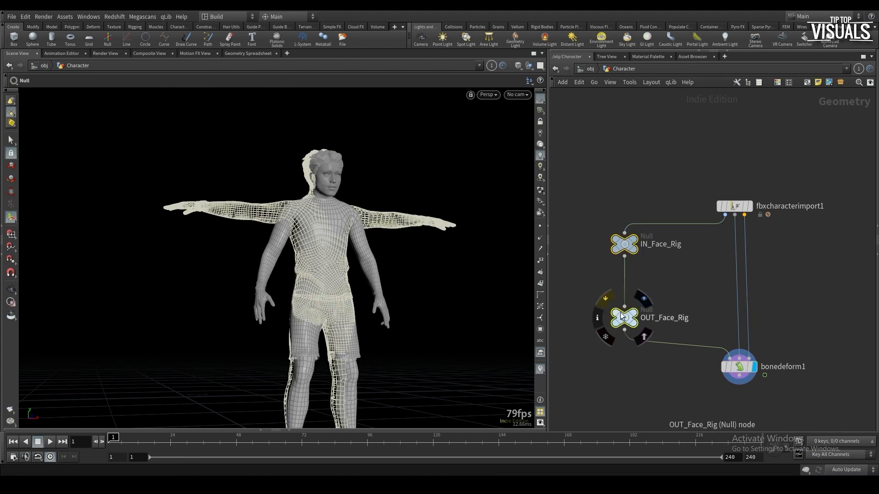
pyautogui.hotkey('shift', 'c')
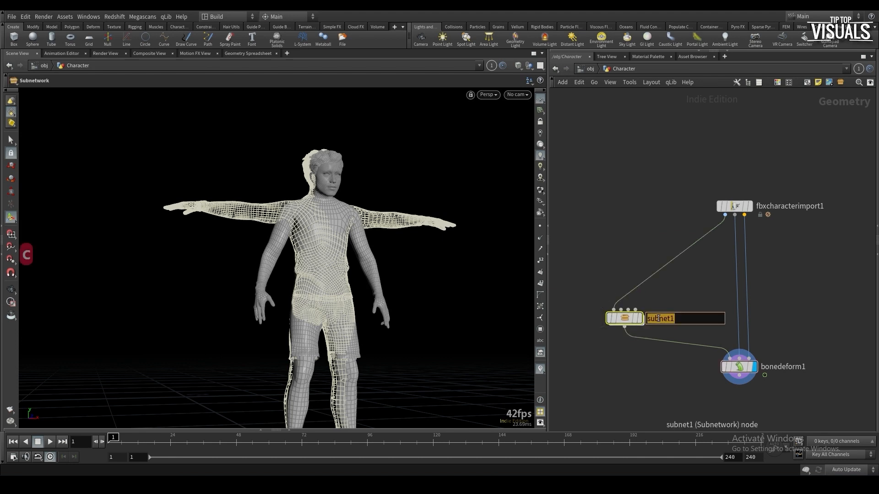
pyautogui.write('fACe')
pyautogui.press('BackSpace')
pyautogui.press('BackSpace')
pyautogui.press('BackSpace')
pyautogui.press('BackSpace')
pyautogui.press('BackSpace')
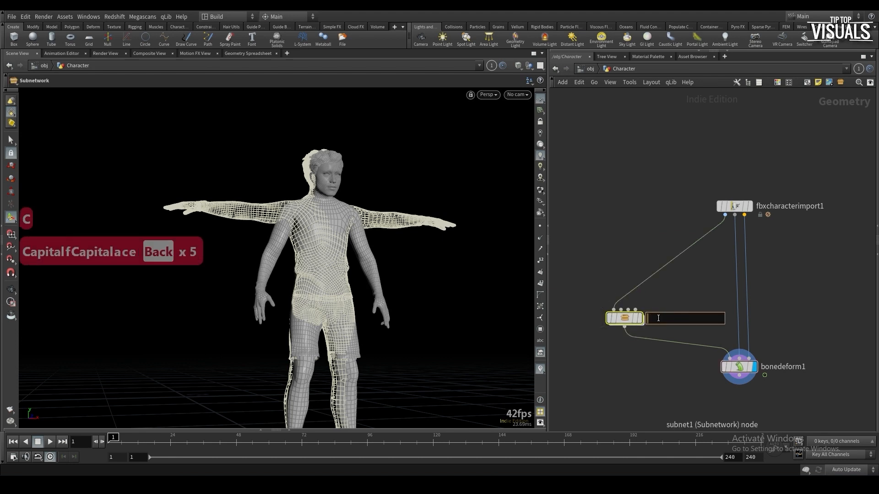
pyautogui.write('Face_Rig')
pyautogui.press('Return')
pyautogui.hotkey('shift', 's')
pyautogui.moveTo(610, 348); pyautogui.dragTo(630, 347, button='middle')
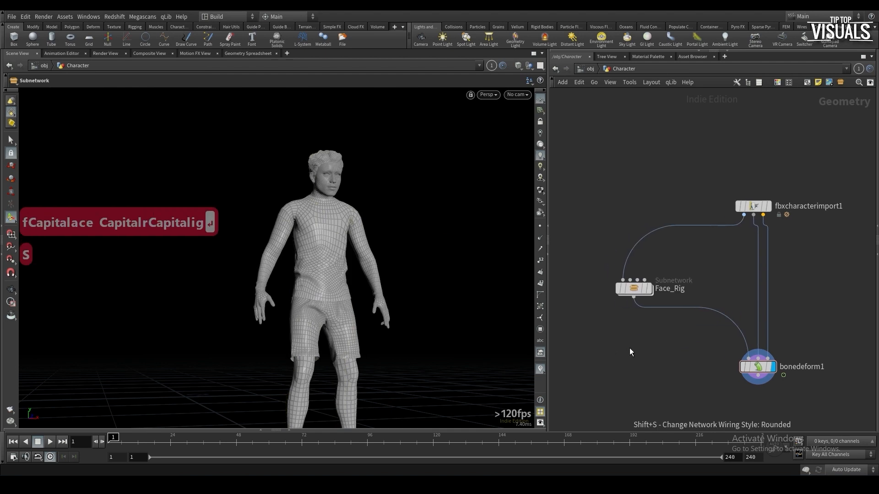
# Inside the Face_Rig subnetwork, align the input above IN_Face_Rig, move OUT_Face_Rig and the output node far below it, and save the scene
pyautogui.doubleClick(634, 290)
pyautogui.moveTo(610, 243); pyautogui.dragTo(822, 270)
pyautogui.hotkey('shift', 'o')
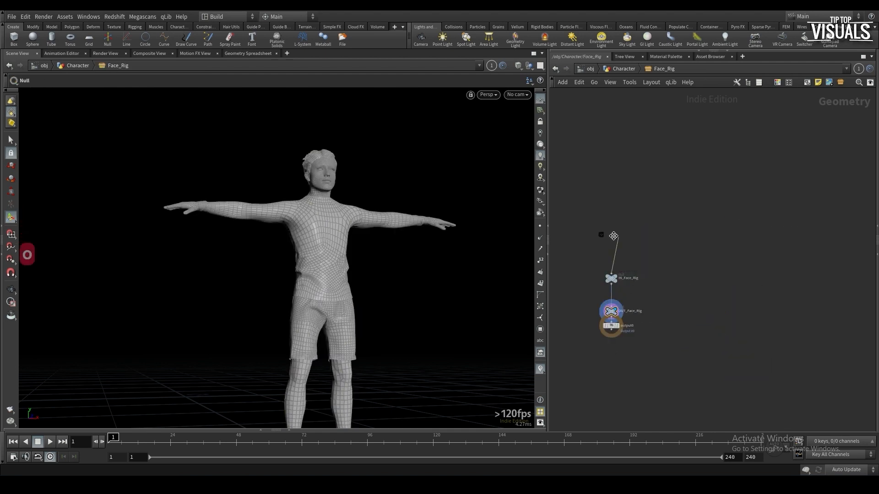
pyautogui.moveTo(614, 235); pyautogui.dragTo(610, 273)
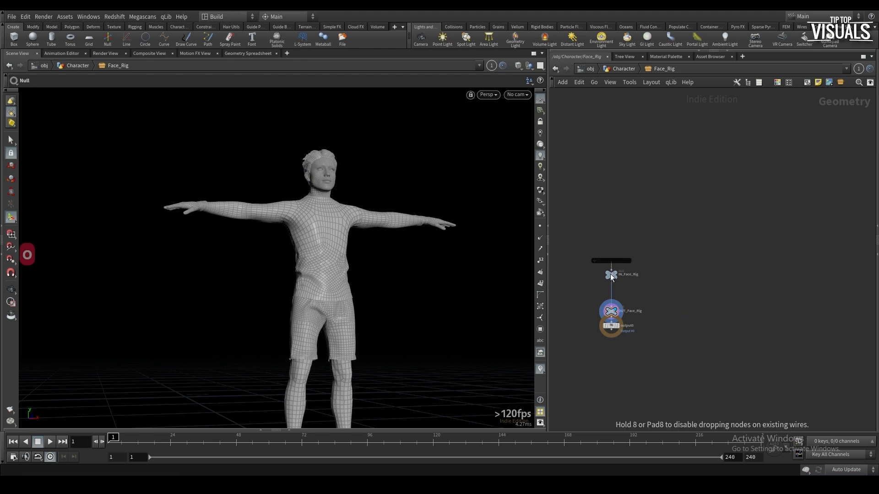
pyautogui.scroll(-5, 624, 314)
pyautogui.moveTo(596, 336); pyautogui.dragTo(622, 385)
pyautogui.scroll(6, 622, 310)
pyautogui.press('o')
pyautogui.click(576, 298)
pyautogui.hotkey('ctrl', 's')
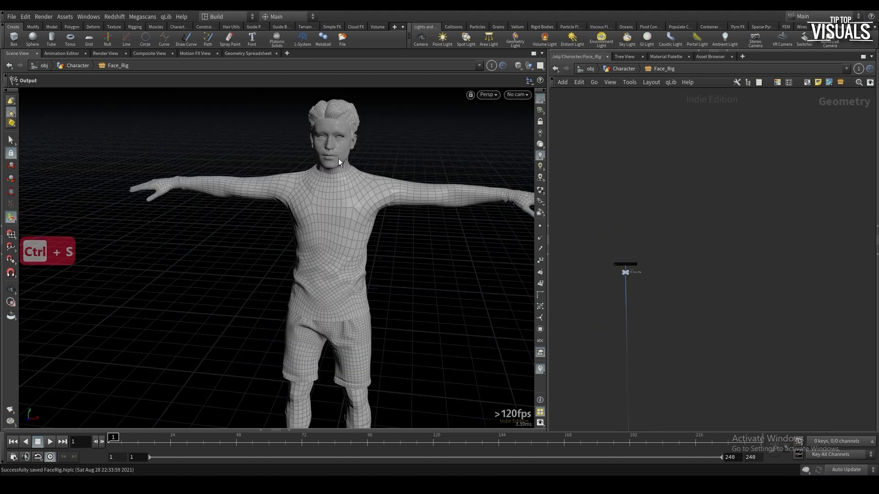
# Examine the mesh of the character's head and face up close from the front and at an angle
pyautogui.keyDown('alt'); pyautogui.moveTo(339, 161); pyautogui.dragTo(323, 215, button='middle'); pyautogui.keyUp('alt')
pyautogui.keyDown('alt'); pyautogui.moveTo(323, 215); pyautogui.dragTo(330, 196, button='right'); pyautogui.keyUp('alt')
pyautogui.keyDown('alt'); pyautogui.moveTo(330, 196); pyautogui.dragTo(338, 192); pyautogui.keyUp('alt')
pyautogui.keyDown('alt'); pyautogui.moveTo(339, 192); pyautogui.dragTo(316, 230, button='middle'); pyautogui.keyUp('alt')
pyautogui.keyDown('alt'); pyautogui.moveTo(316, 229); pyautogui.dragTo(373, 119, button='right'); pyautogui.keyUp('alt')
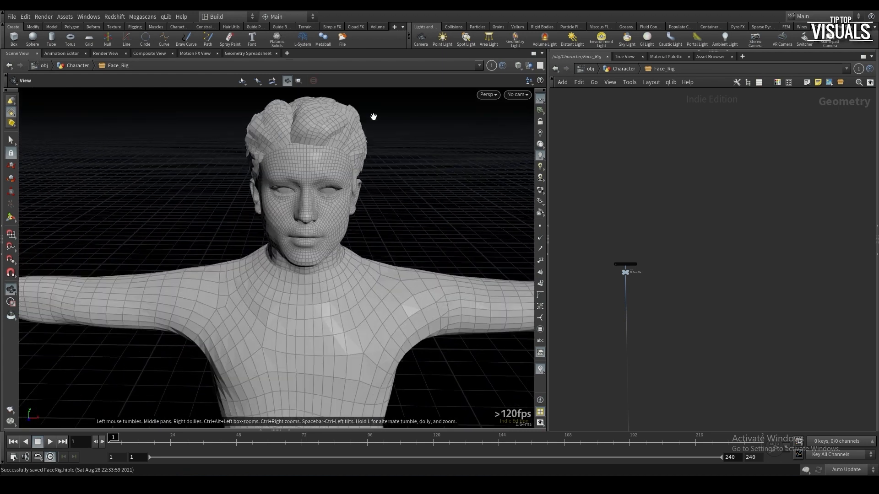
pyautogui.press('Escape')
pyautogui.keyDown('alt'); pyautogui.moveTo(342, 160); pyautogui.dragTo(327, 178); pyautogui.keyUp('alt')
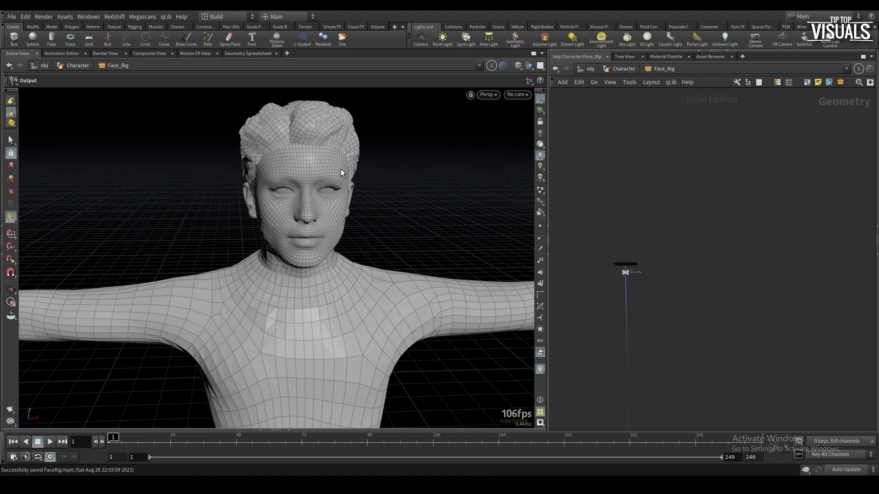
pyautogui.press('h')
pyautogui.keyDown('alt'); pyautogui.moveTo(342, 253); pyautogui.dragTo(313, 212); pyautogui.keyUp('alt')
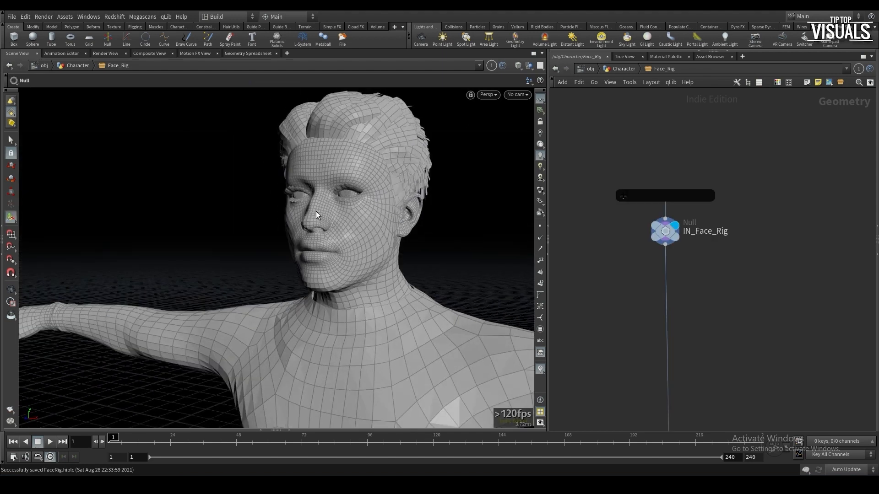
# Add an Attribute Create node on a new branch from IN_Face_Rig and display it
pyautogui.press('Tab')
pyautogui.write('create')
pyautogui.press('Return')
pyautogui.click(613, 299)
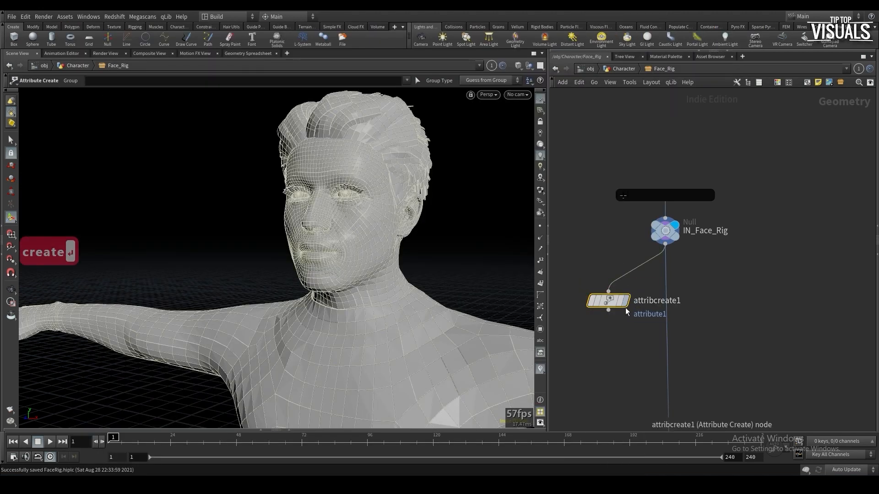
pyautogui.press('p')
pyautogui.doubleClick(786, 153)
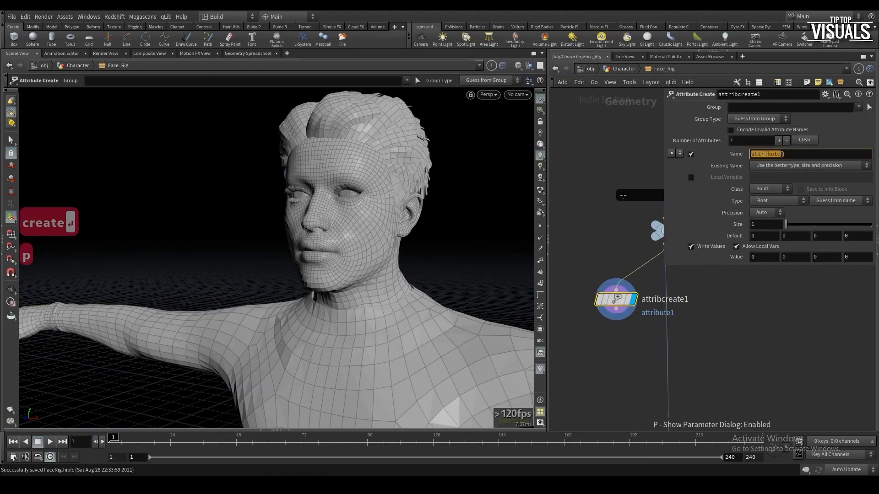
pyautogui.write('id')
pyautogui.click(760, 255)
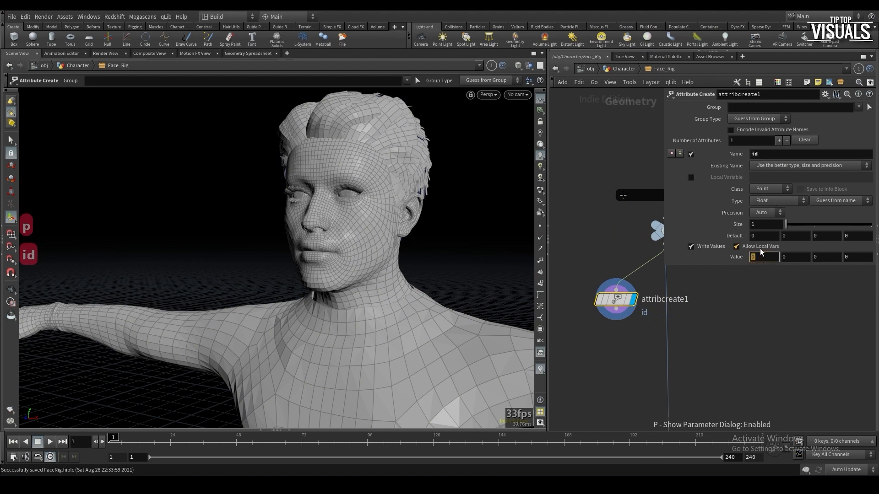
pyautogui.write('@ptnum,')
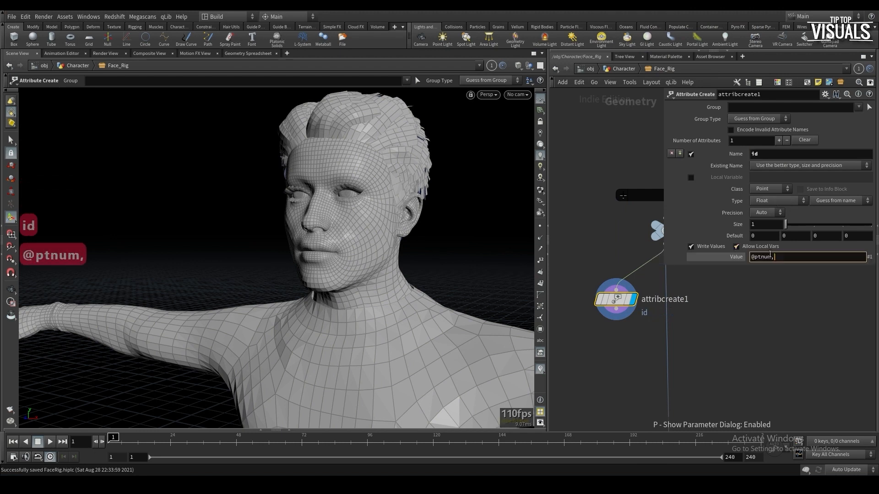
pyautogui.press('BackSpace')
pyautogui.press('BackSpace')
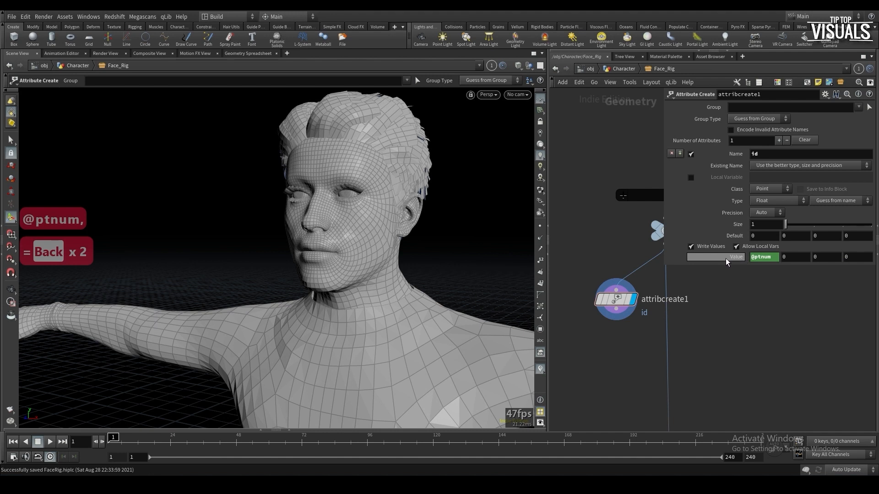
pyautogui.click(761, 201)
pyautogui.click(763, 218)
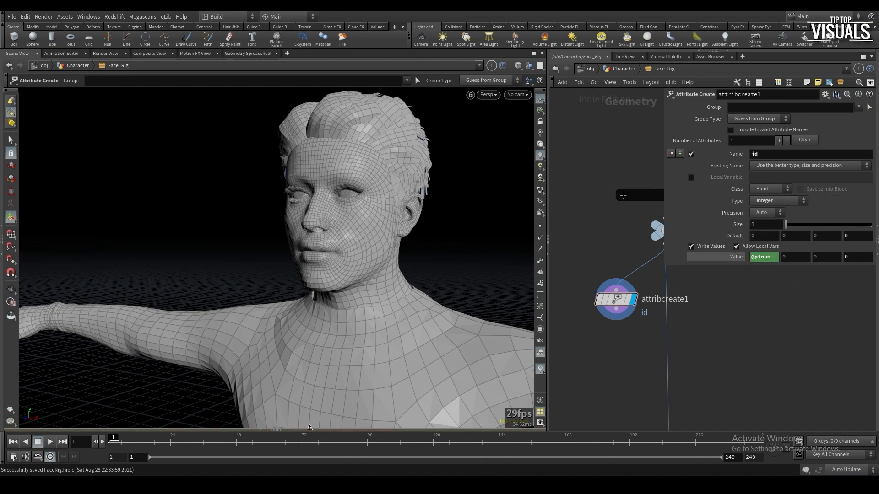
# Check the per-point id values in a Geometry Spreadsheet pane below the viewport, and collapse the pane again
pyautogui.moveTo(310, 428); pyautogui.dragTo(293, 351)
pyautogui.moveTo(237, 353); pyautogui.dragTo(238, 291)
pyautogui.click(270, 323)
pyautogui.click(255, 417)
pyautogui.scroll(-4, 71, 351)
pyautogui.scroll(-2, 46, 356)
pyautogui.moveTo(543, 333); pyautogui.dragTo(529, 403)
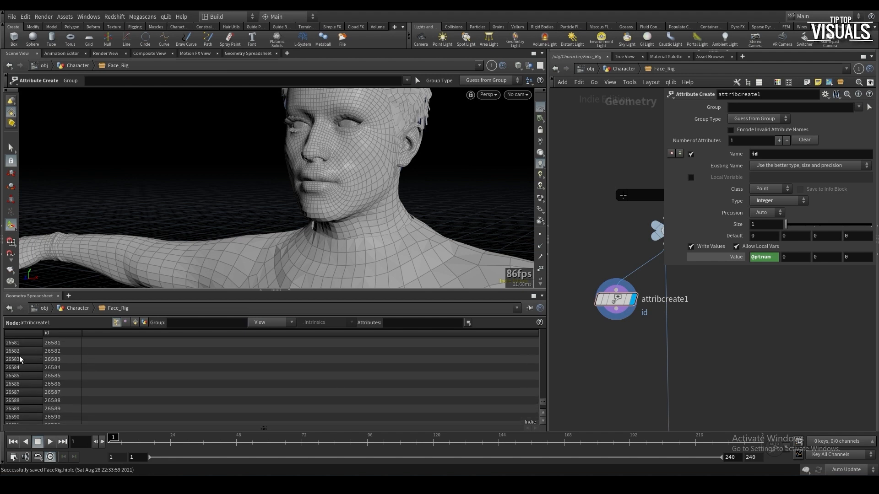
pyautogui.click(290, 290)
# Insert the Attribute Create node into the main wire below IN_Face_Rig and rename it Create_ID_attribute
pyautogui.scroll(-2, 612, 337)
pyautogui.moveTo(617, 308); pyautogui.dragTo(658, 306)
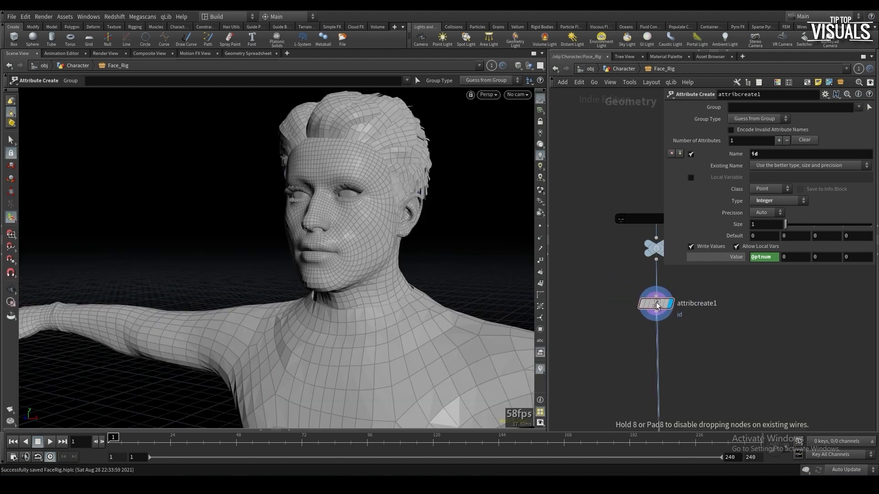
pyautogui.scroll(-3, 618, 362)
pyautogui.press('p')
pyautogui.scroll(5, 669, 335)
pyautogui.doubleClick(670, 335)
pyautogui.write('Create_ID_')
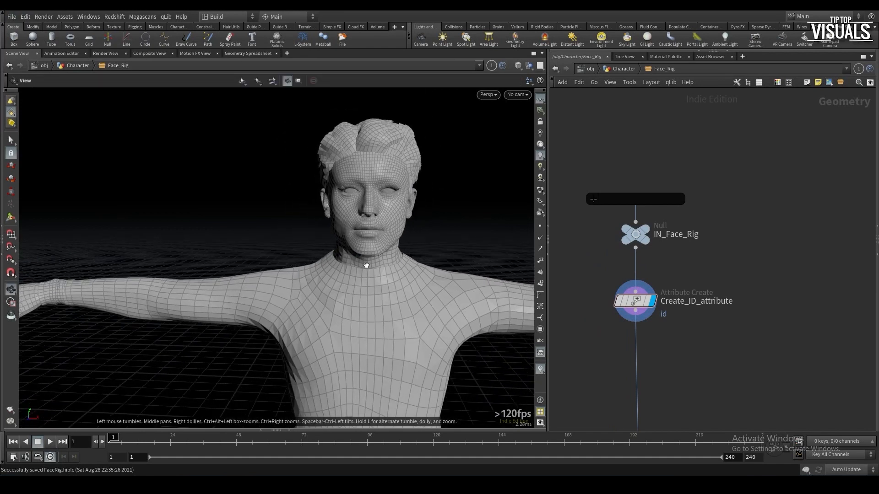
# Add a Split node on a new branch from Create_ID_attribute
pyautogui.press('Tab')
pyautogui.write('split')
pyautogui.press('Return')
pyautogui.click(609, 327)
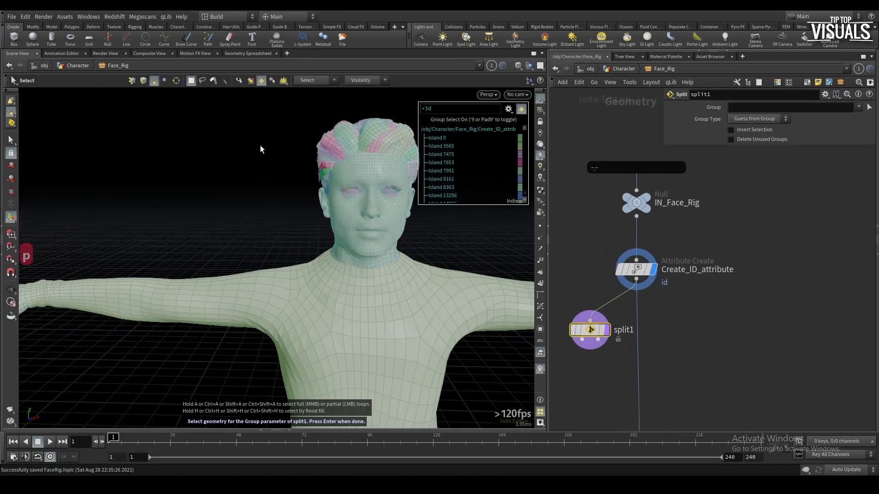
# Set the Split node's group to the head's primitives by selecting the head as 3D connected geometry
pyautogui.press('Escape')
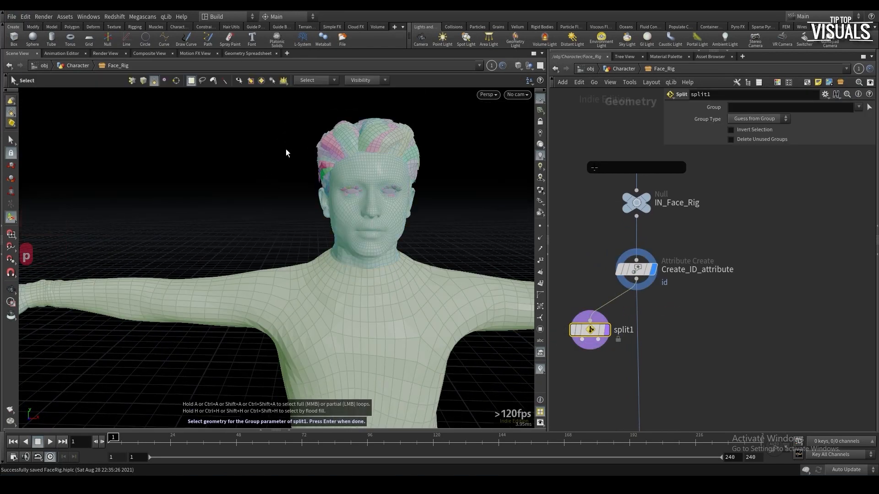
pyautogui.click(313, 81)
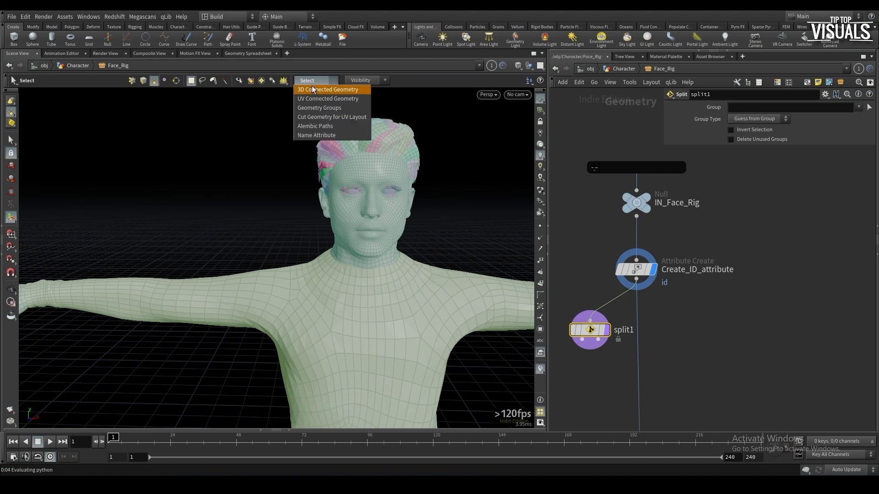
pyautogui.click(311, 90)
pyautogui.click(304, 81)
pyautogui.click(307, 89)
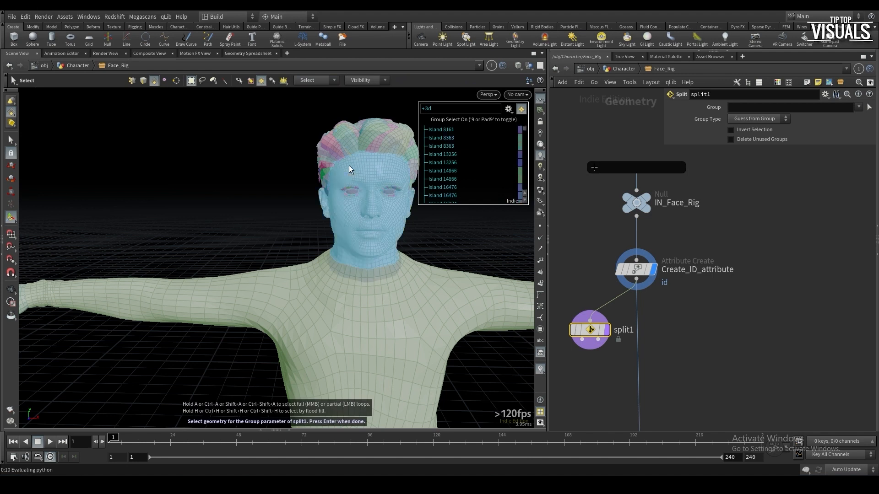
pyautogui.click(356, 172)
pyautogui.hotkey('shift', 'Return')
pyautogui.press('Return')
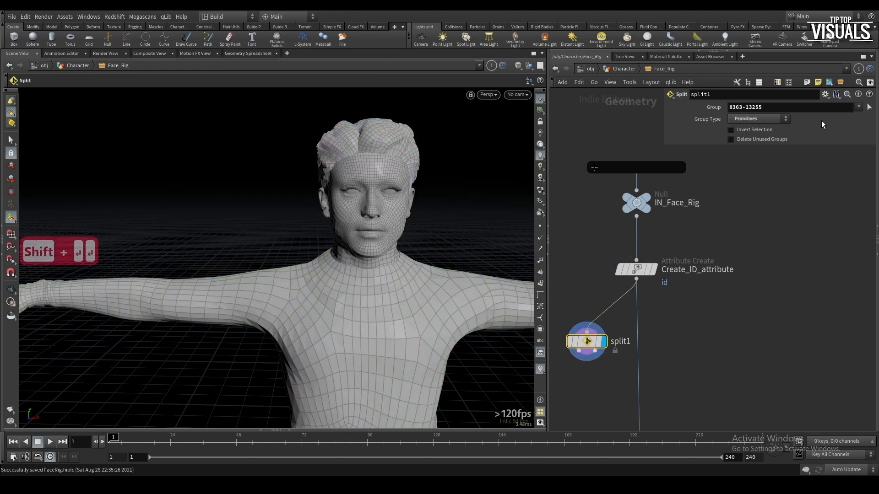
pyautogui.click(873, 106)
pyautogui.press('Return')
# Arrange the Split node to the side below Create_ID_attribute and refresh the scene view to display the separated head
pyautogui.moveTo(587, 341); pyautogui.dragTo(590, 343)
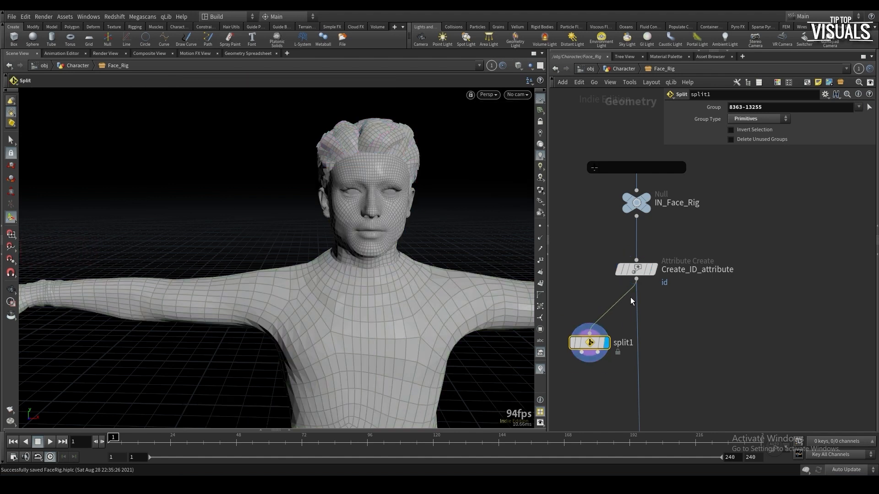
pyautogui.moveTo(636, 269); pyautogui.dragTo(651, 267)
pyautogui.click(50, 55)
pyautogui.click(17, 53)
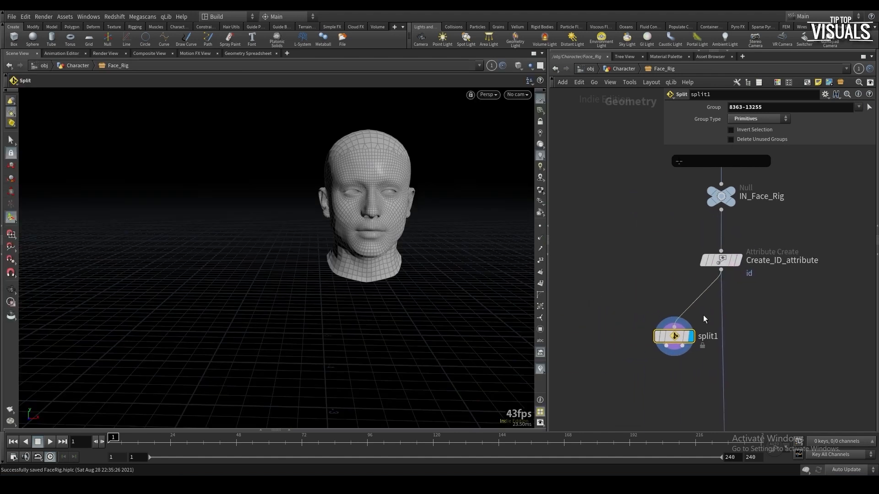
pyautogui.moveTo(678, 339); pyautogui.dragTo(656, 331)
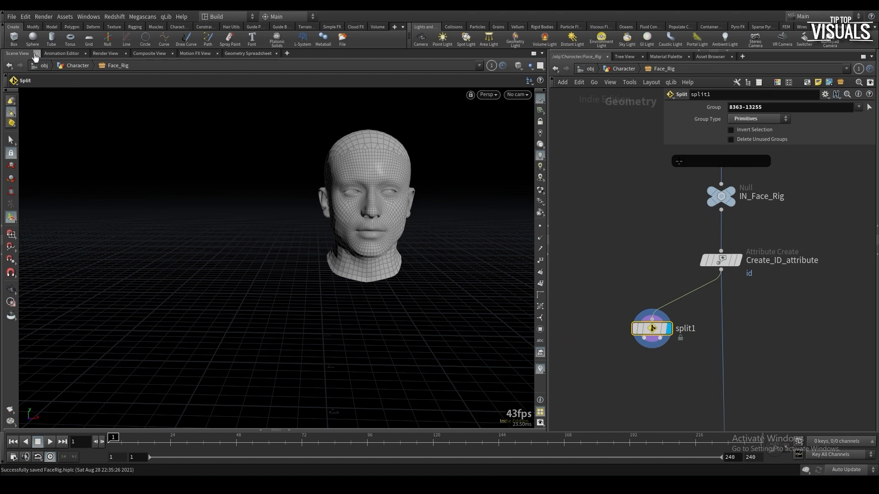
pyautogui.click(61, 53)
pyautogui.click(17, 54)
# Add a TopoBuild node below split1, connect it to the Split's first output, and display it
pyautogui.scroll(5, 386, 182)
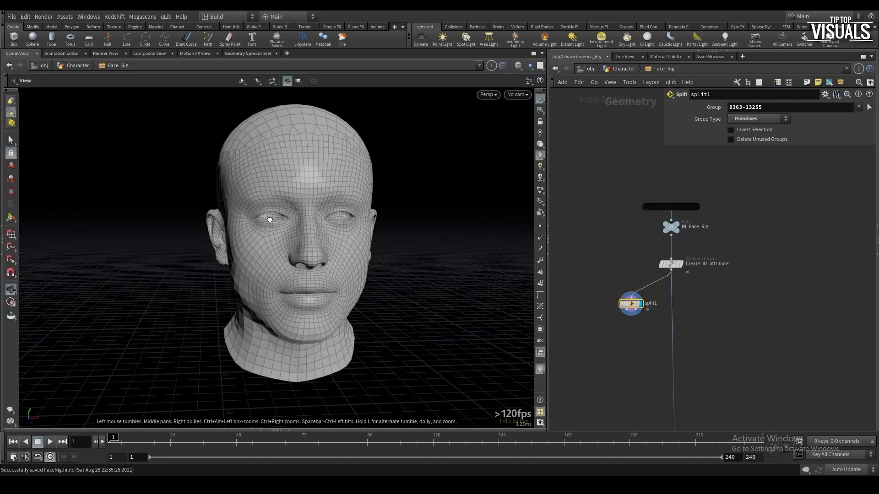
pyautogui.moveTo(269, 219); pyautogui.dragTo(393, 261)
pyautogui.press('Tab')
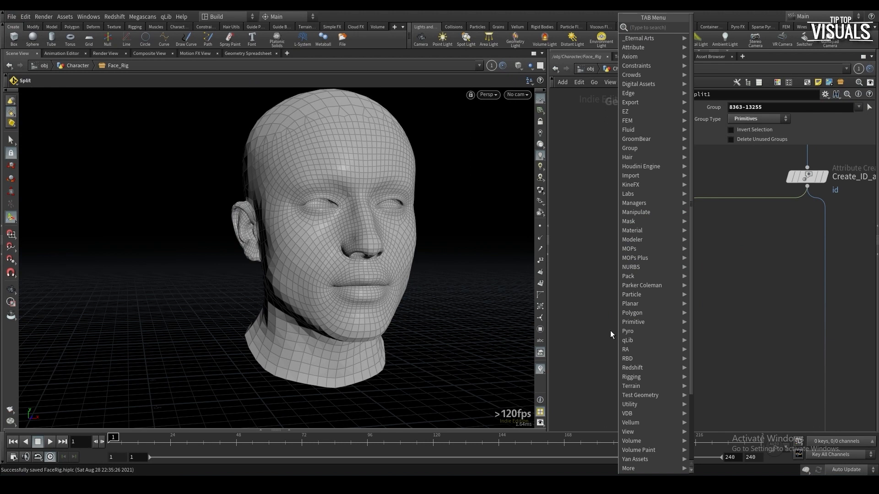
pyautogui.write('topo')
pyautogui.click(741, 42)
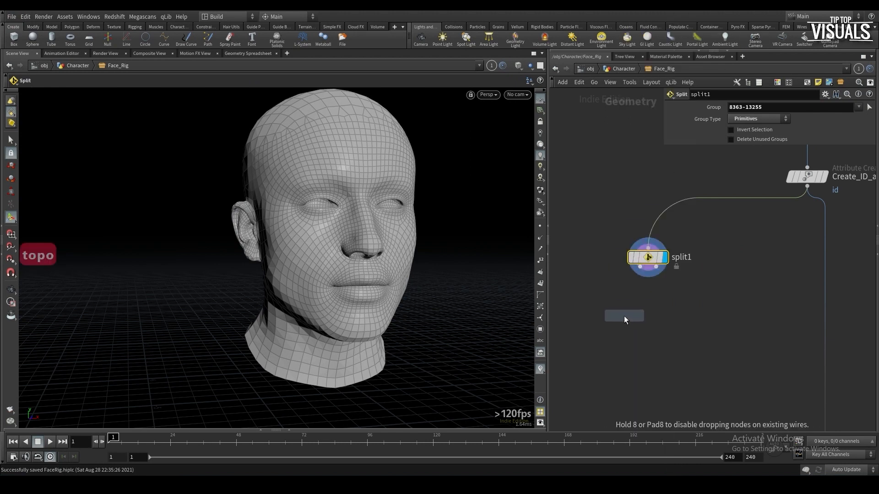
pyautogui.click(624, 318)
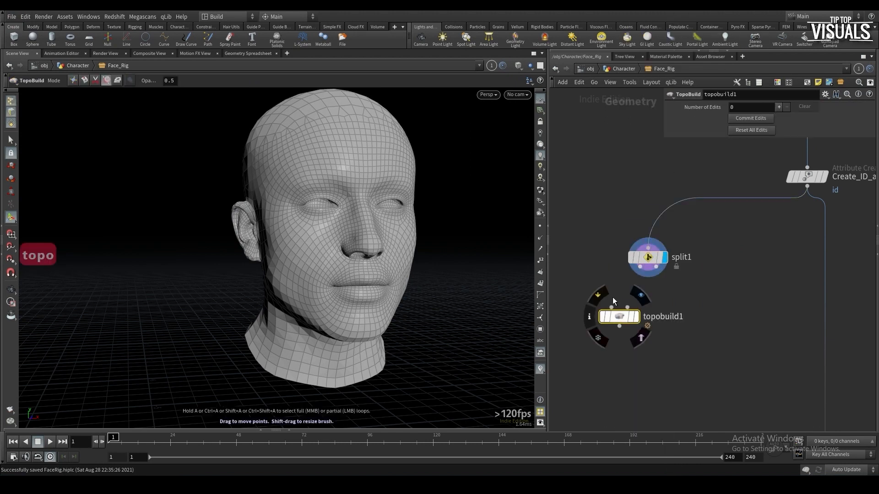
pyautogui.moveTo(613, 322); pyautogui.dragTo(608, 338)
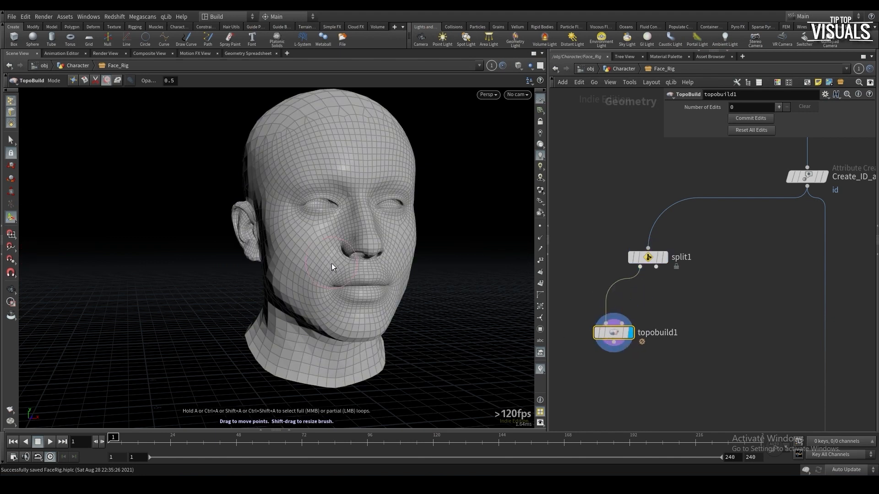
# Pull both corners of the mouth upward into a smile by moving points with the TopoBuild brush
pyautogui.keyDown('alt'); pyautogui.moveTo(300, 232); pyautogui.dragTo(284, 237); pyautogui.keyUp('alt')
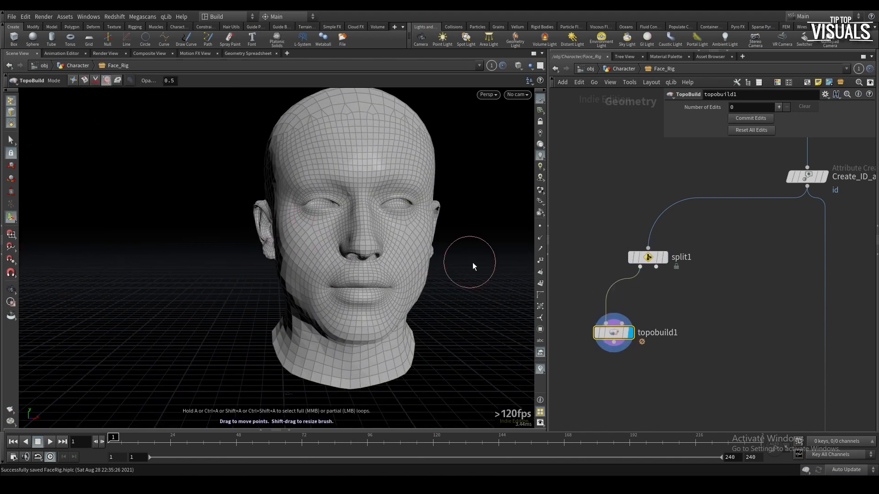
pyautogui.click(643, 251)
pyautogui.moveTo(682, 297); pyautogui.dragTo(600, 358)
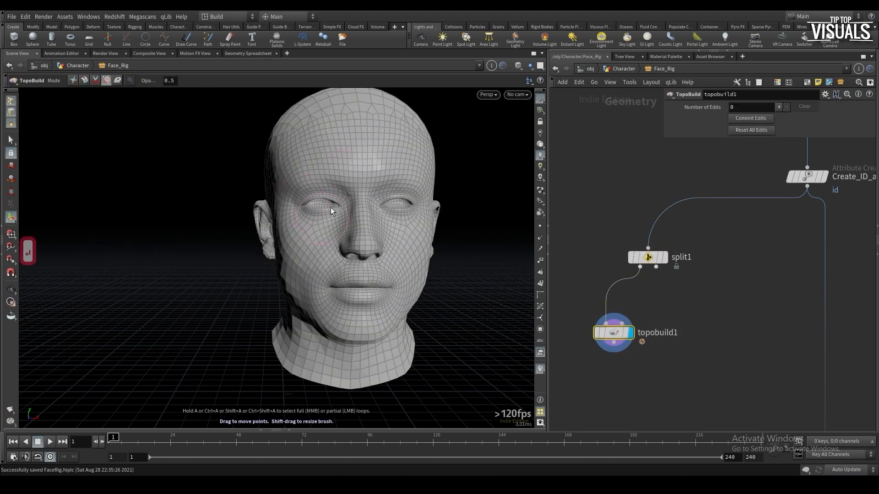
pyautogui.click(107, 81)
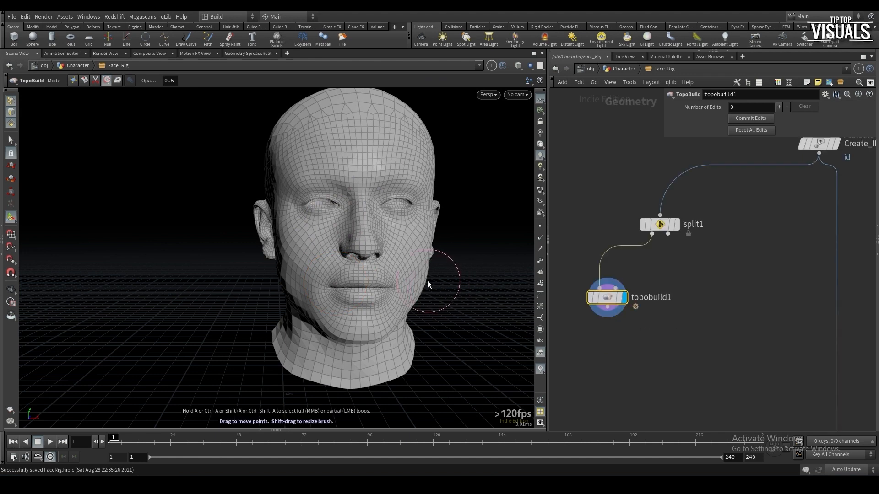
pyautogui.keyDown('alt'); pyautogui.moveTo(392, 271); pyautogui.dragTo(375, 274, button='middle'); pyautogui.keyUp('alt')
pyautogui.keyDown('alt'); pyautogui.moveTo(375, 274); pyautogui.dragTo(374, 272, button='right'); pyautogui.keyUp('alt')
pyautogui.scroll(2, 400, 234)
pyautogui.press('Return')
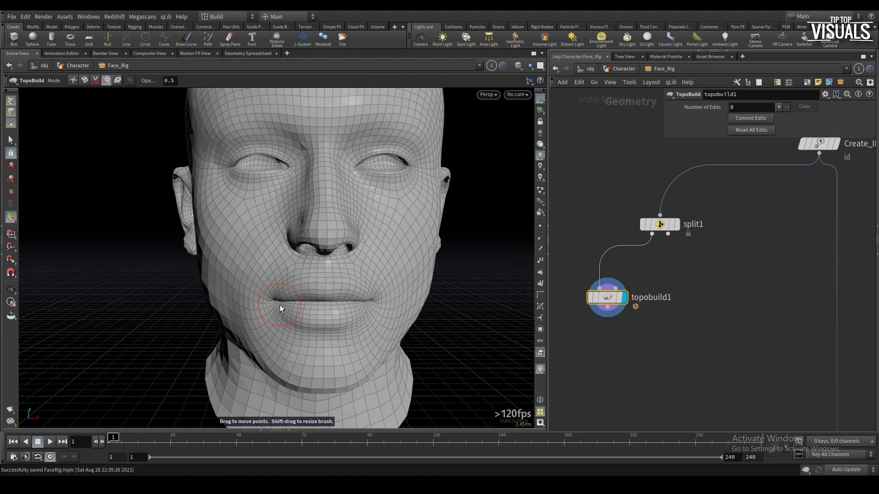
pyautogui.keyDown('alt'); pyautogui.moveTo(286, 301); pyautogui.dragTo(297, 298); pyautogui.keyUp('alt')
pyautogui.moveTo(276, 301)
pyautogui.mouseDown()
pyautogui.moveTo(268, 275)
pyautogui.moveTo(290, 296)
pyautogui.moveTo(285, 302)
pyautogui.moveTo(278, 282)
pyautogui.mouseUp()
pyautogui.moveTo(359, 311); pyautogui.dragTo(373, 262)
pyautogui.moveTo(383, 279)
pyautogui.keyDown('alt'); pyautogui.mouseDown()
pyautogui.moveTo(316, 288)
pyautogui.moveTo(279, 267)
pyautogui.mouseUp(); pyautogui.keyUp('alt')
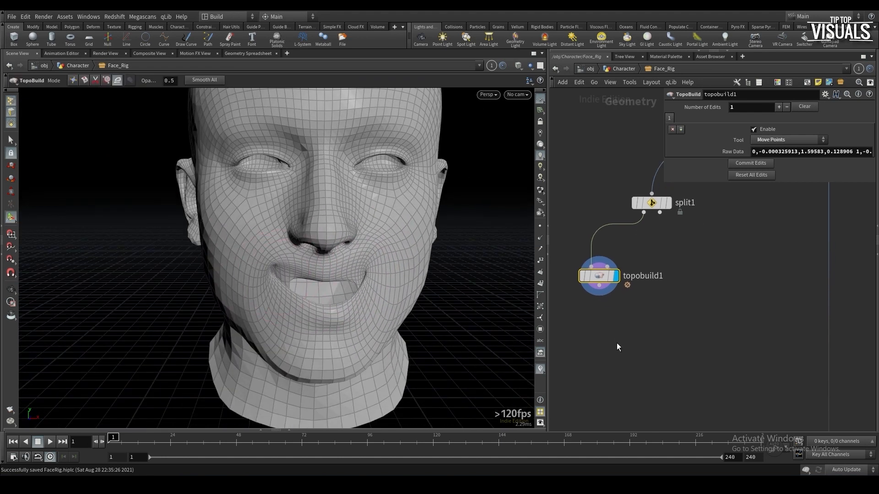
# Add a Blend Shapes node below topobuild1, connect split1 as its second input, and display it
pyautogui.press('Tab')
pyautogui.write('ble')
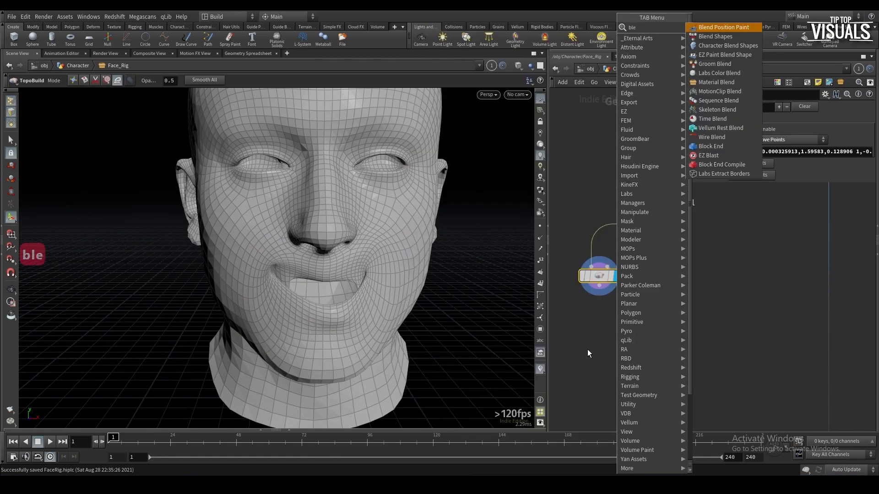
pyautogui.write('ndshap')
pyautogui.press('Return')
pyautogui.click(597, 355)
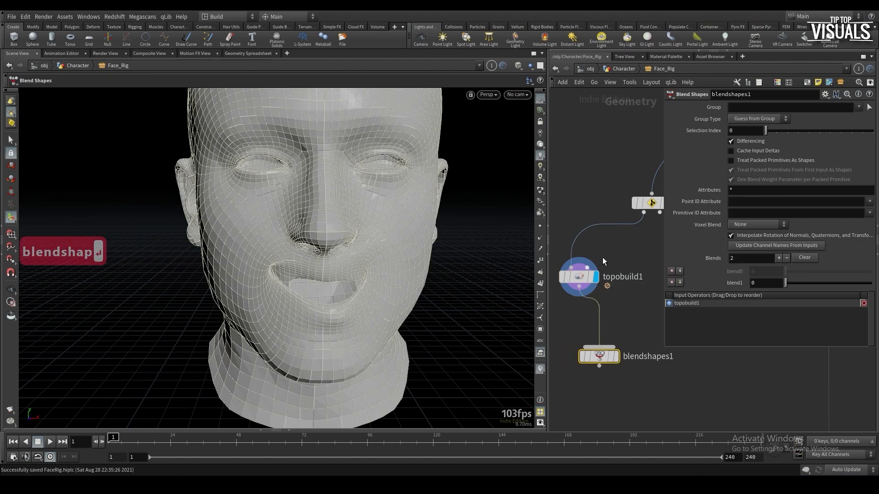
pyautogui.moveTo(644, 214); pyautogui.dragTo(600, 347)
pyautogui.click(616, 357)
# Set blend1 on the Blend Shapes node to 1
pyautogui.scroll(-2, 605, 397)
pyautogui.moveTo(586, 391); pyautogui.dragTo(612, 387, button='middle')
pyautogui.moveTo(786, 283); pyautogui.dragTo(864, 283)
pyautogui.moveTo(655, 318); pyautogui.dragTo(620, 317, button='middle')
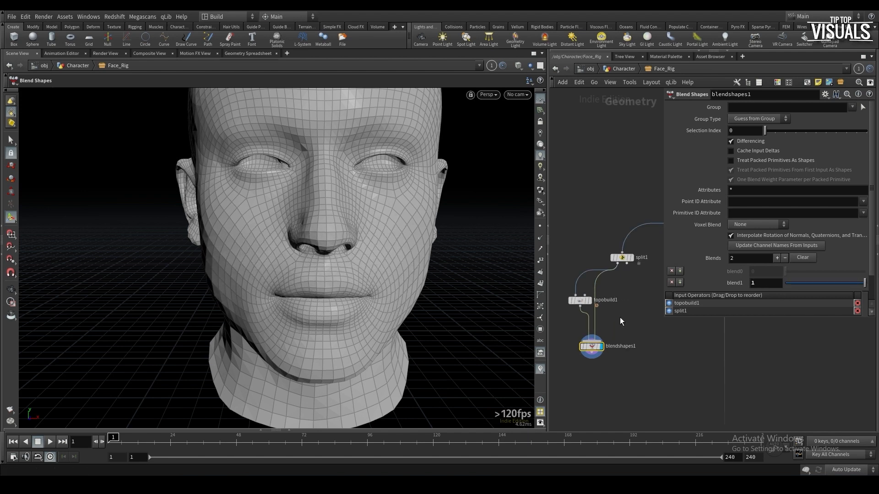
# Add a second TopoBuild node fed by split1, next to topobuild1, and display it
pyautogui.press('Tab')
pyautogui.write('top')
pyautogui.press('BackSpace')
pyautogui.press('Down')
pyautogui.press('Down')
pyautogui.press('Down')
pyautogui.press('Down')
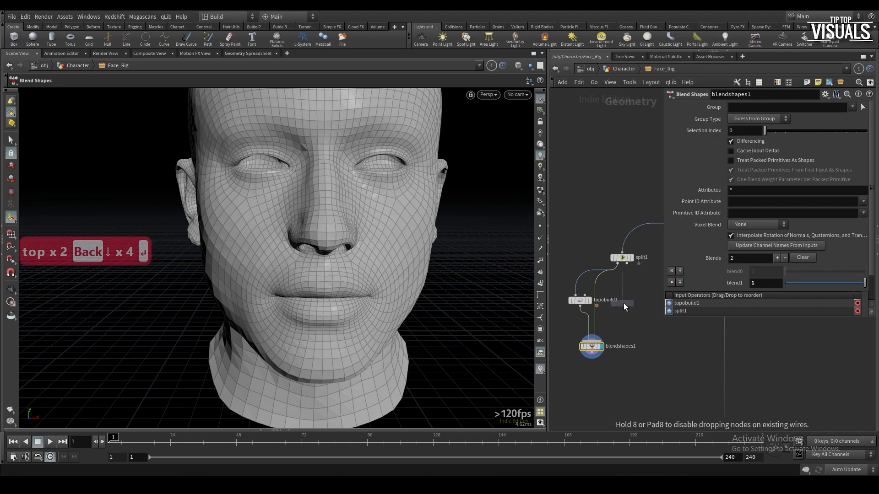
pyautogui.press('Return')
# Pull both mouth corners downward into a frown with the second TopoBuild's point-moving brush
pyautogui.click(106, 80)
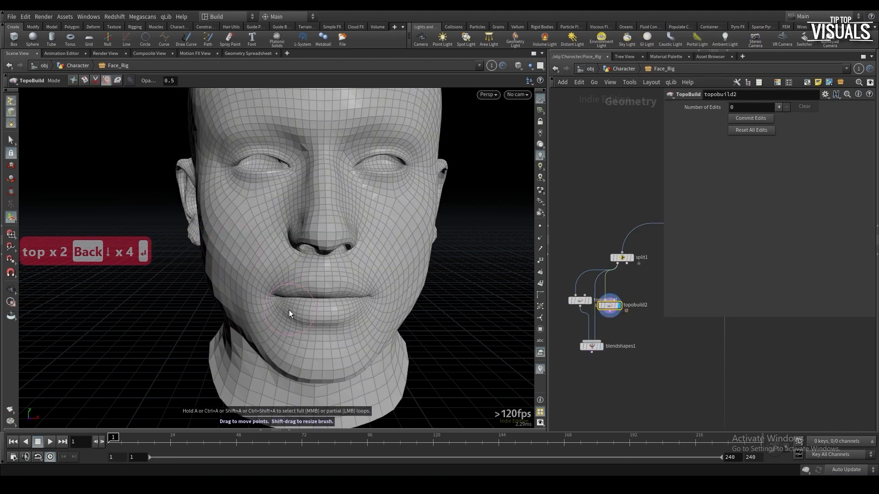
pyautogui.moveTo(293, 305); pyautogui.dragTo(268, 335)
pyautogui.moveTo(364, 306); pyautogui.dragTo(368, 330)
# Feed topobuild2 into the displayed Blend Shapes node, and set blend1 to 0 and blend2 to 0.27
pyautogui.click(591, 346)
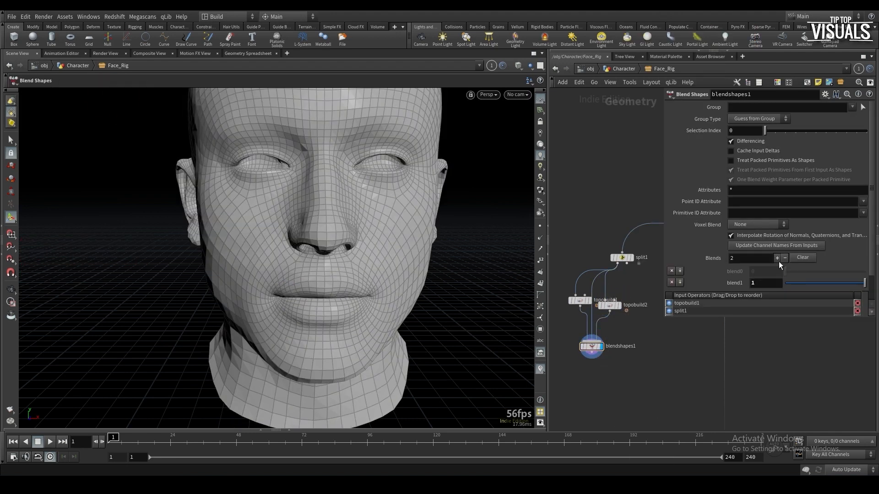
pyautogui.click(815, 272)
pyautogui.moveTo(785, 282); pyautogui.dragTo(816, 282)
pyautogui.moveTo(785, 271)
pyautogui.mouseDown()
pyautogui.moveTo(828, 275)
pyautogui.moveTo(830, 267)
pyautogui.moveTo(800, 285)
pyautogui.moveTo(850, 268)
pyautogui.moveTo(833, 284)
pyautogui.moveTo(806, 282)
pyautogui.moveTo(812, 273)
pyautogui.moveTo(866, 272)
pyautogui.moveTo(785, 271)
pyautogui.mouseUp()
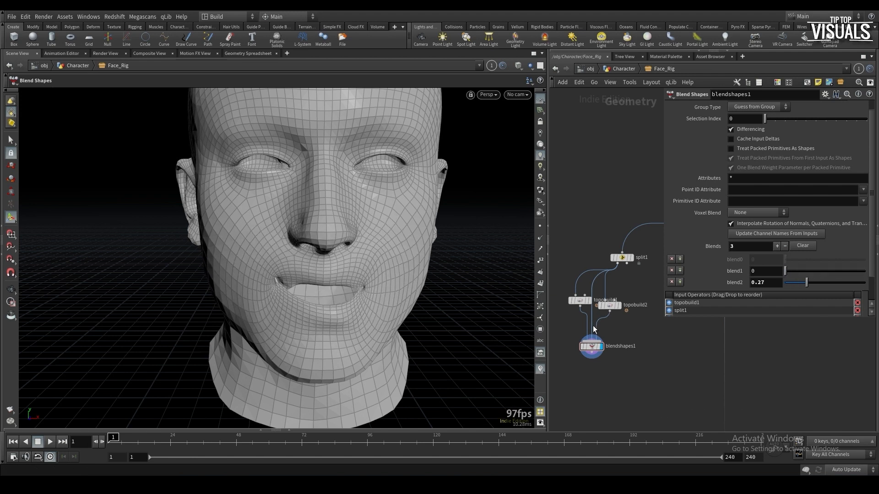
# Reorder the Blend Shapes inputs so split1 comes first, and spread out the two TopoBuild nodes above it
pyautogui.hotkey('shift', 'r')
pyautogui.moveTo(595, 349); pyautogui.dragTo(597, 362)
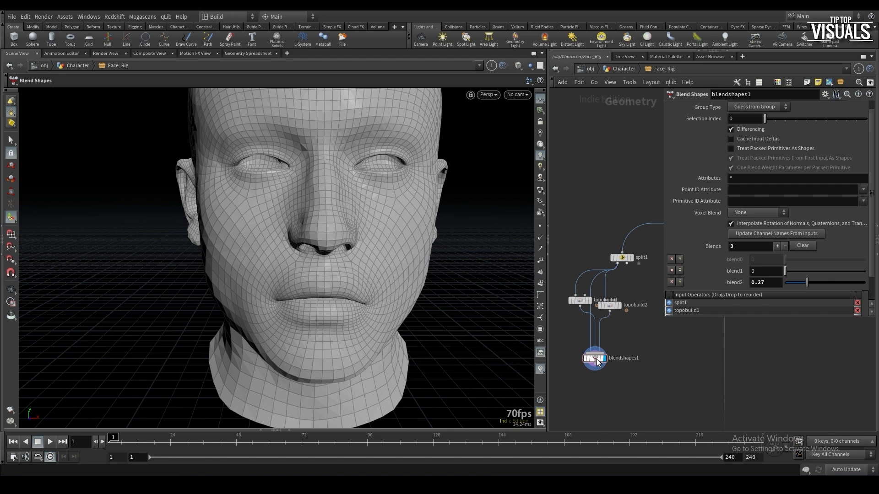
pyautogui.scroll(2, 572, 333)
pyautogui.moveTo(622, 303); pyautogui.dragTo(661, 337)
pyautogui.moveTo(581, 295); pyautogui.dragTo(619, 298)
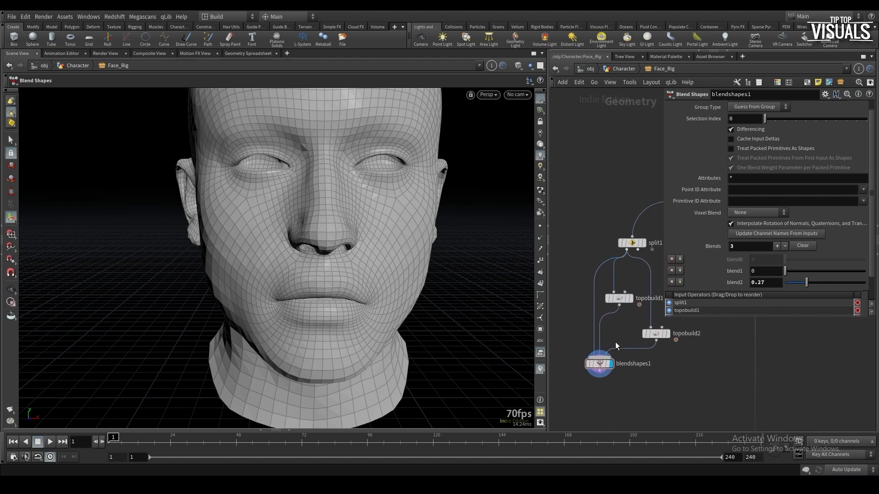
pyautogui.scroll(-2, 614, 344)
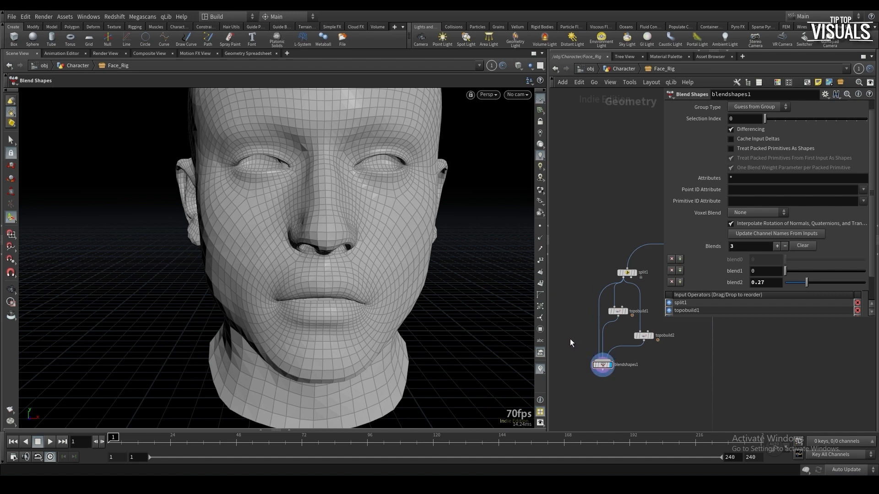
# Try different strengths of the frown shape and set blend2 to 0.161
pyautogui.scroll(-1, 583, 327)
pyautogui.moveTo(614, 314)
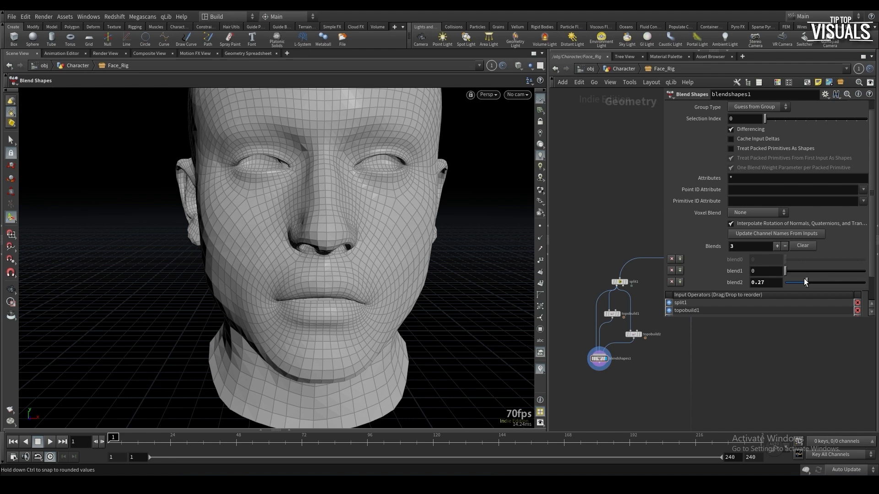
pyautogui.moveTo(804, 279); pyautogui.dragTo(820, 280)
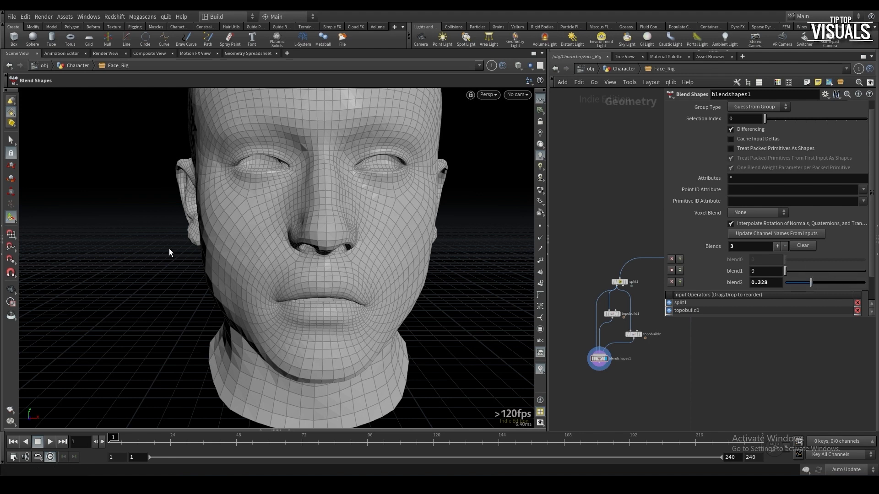
pyautogui.moveTo(811, 283); pyautogui.dragTo(797, 282)
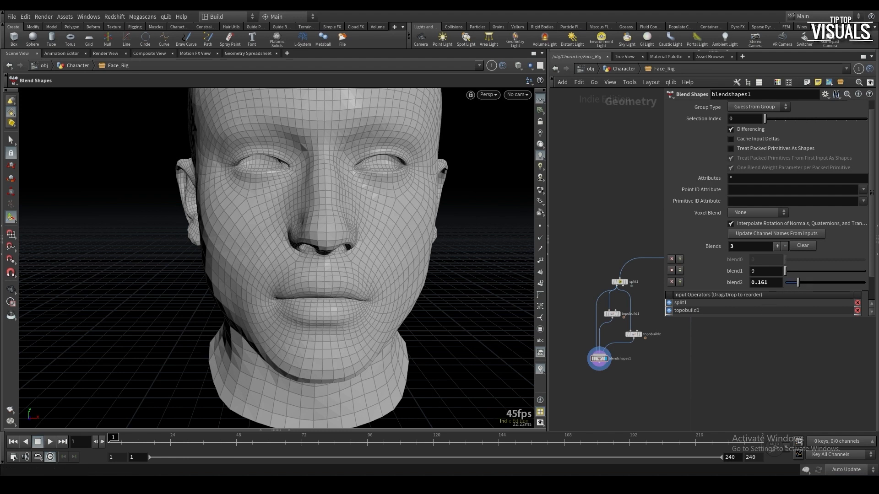
# Bring up the facial expression reference image and look over the example heads up close
pyautogui.hotkey('ctrl', 'shift', 'a')
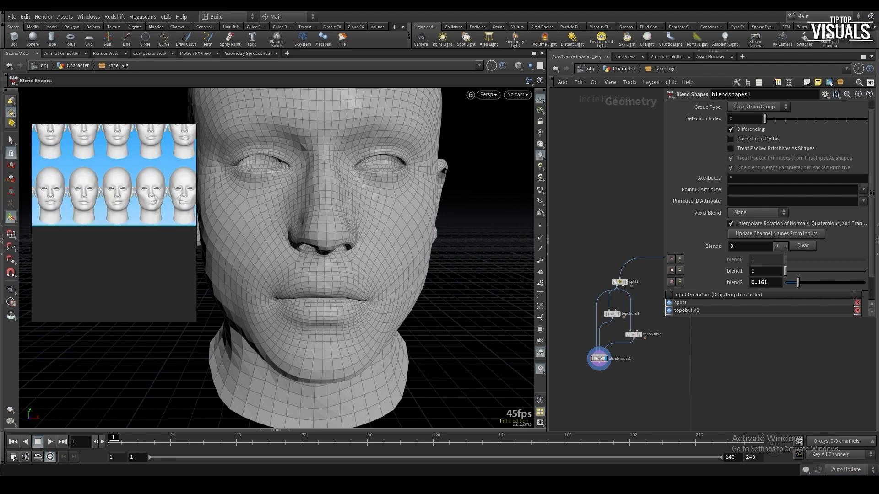
pyautogui.scroll(3, 128, 224)
pyautogui.moveTo(128, 224); pyautogui.dragTo(171, 229, button='right')
pyautogui.moveTo(165, 202)
pyautogui.mouseDown(button='middle')
pyautogui.moveTo(125, 236)
pyautogui.moveTo(197, 242)
pyautogui.moveTo(149, 247)
pyautogui.moveTo(110, 234)
pyautogui.mouseUp(button='middle')
pyautogui.moveTo(185, 259)
pyautogui.mouseDown(button='middle')
pyautogui.moveTo(109, 279)
pyautogui.moveTo(51, 329)
pyautogui.mouseUp(button='middle')
pyautogui.moveTo(115, 290); pyautogui.dragTo(225, 255, button='middle')
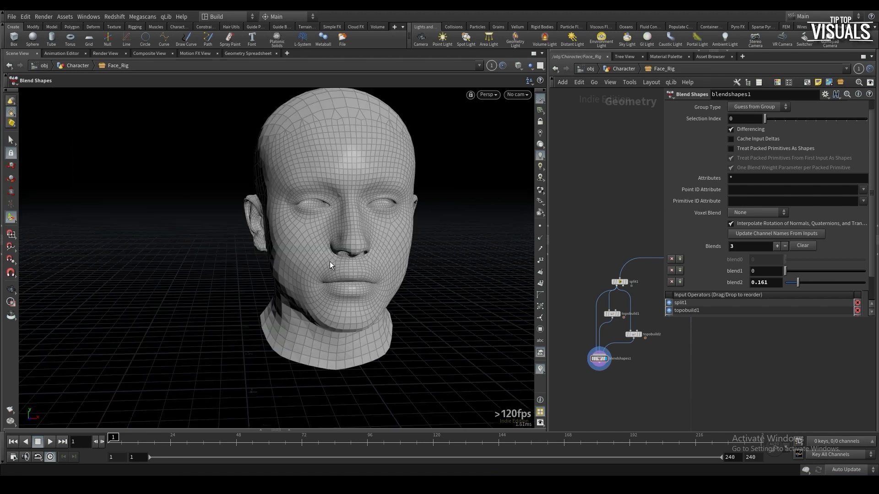
# Display topobuild1 and examine its smile shape on the head from another angle
pyautogui.scroll(3, 585, 293)
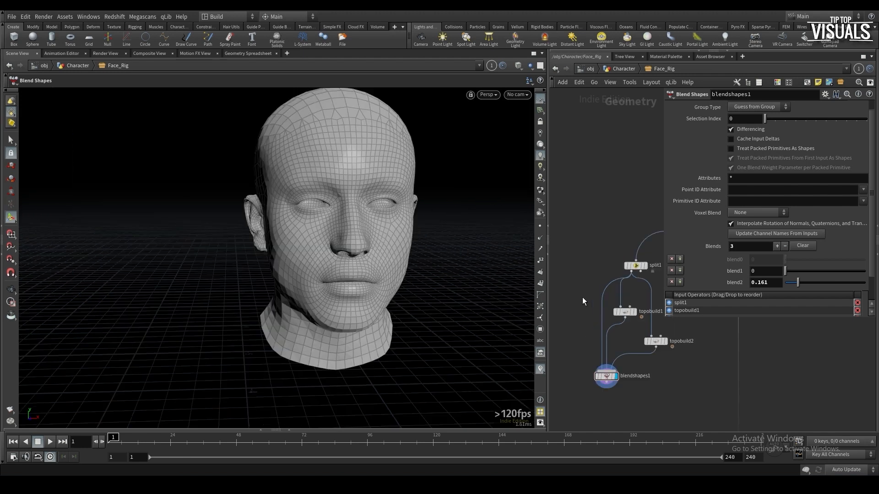
pyautogui.click(625, 311)
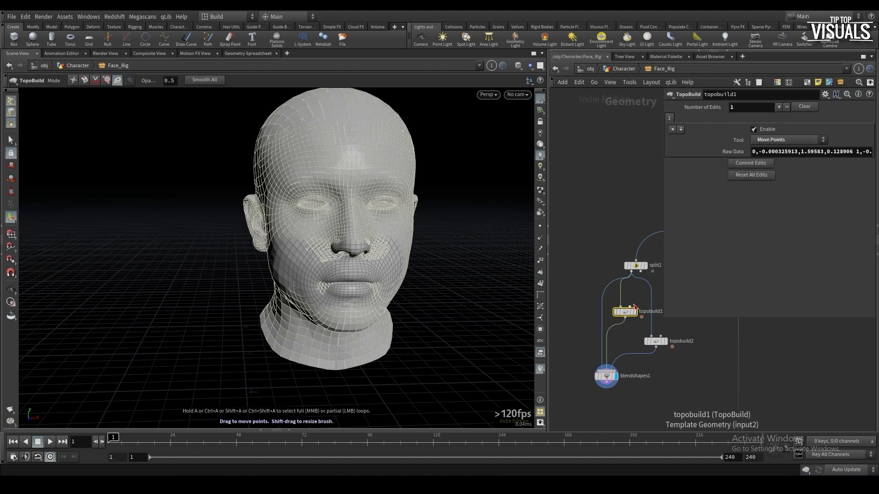
pyautogui.click(634, 312)
pyautogui.keyDown('alt'); pyautogui.moveTo(384, 245); pyautogui.dragTo(332, 254); pyautogui.keyUp('alt')
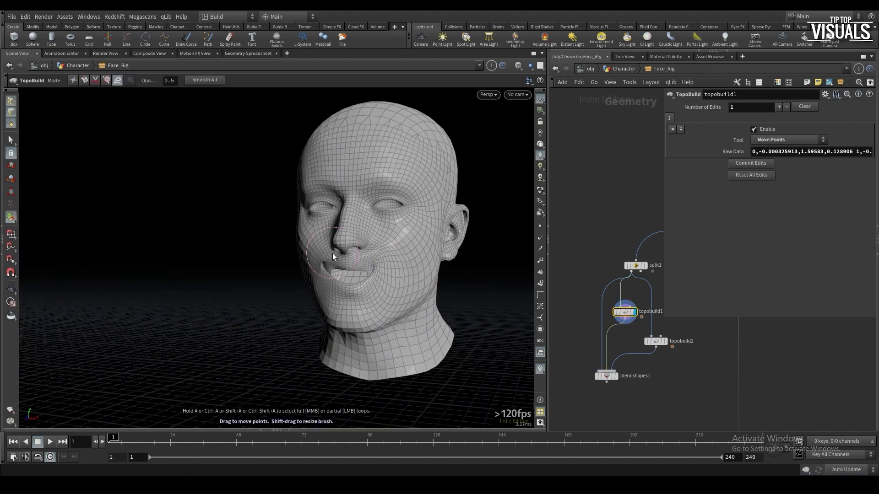
# Save the scene and add an Attribute Paint node fed by split1's first output
pyautogui.hotkey('ctrl', 's')
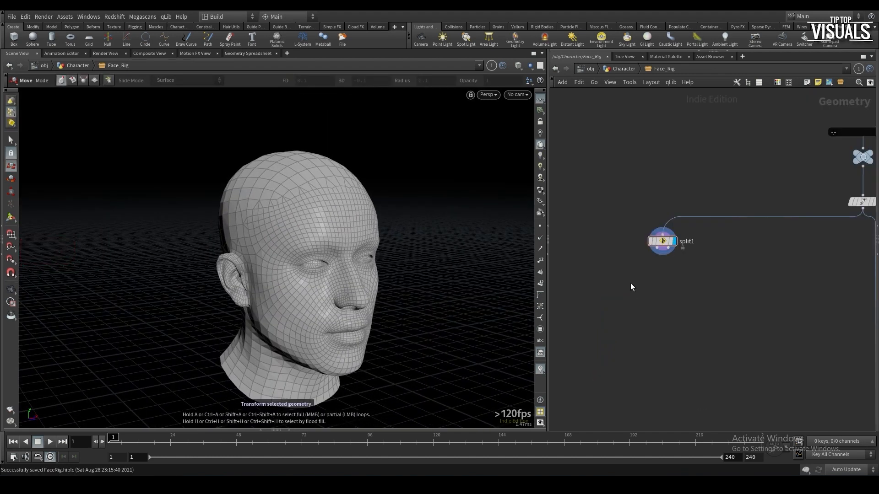
pyautogui.press('Tab')
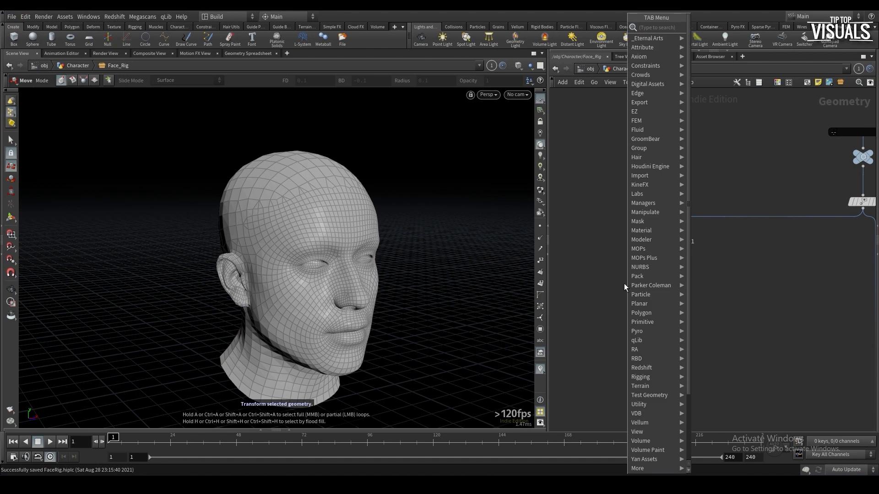
pyautogui.write('paint')
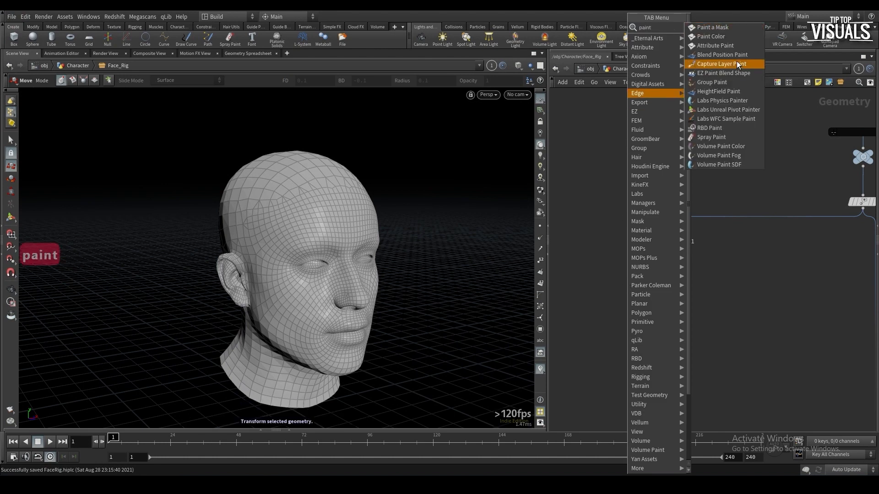
pyautogui.click(715, 46)
pyautogui.click(618, 286)
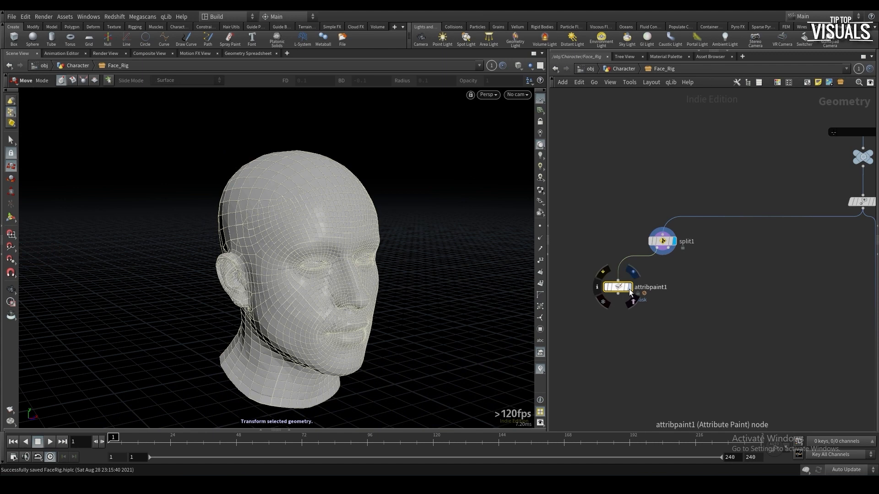
# Name the Attribute Paint node's first attribute eyebrows and add a second float attribute called eyelids
pyautogui.press('p')
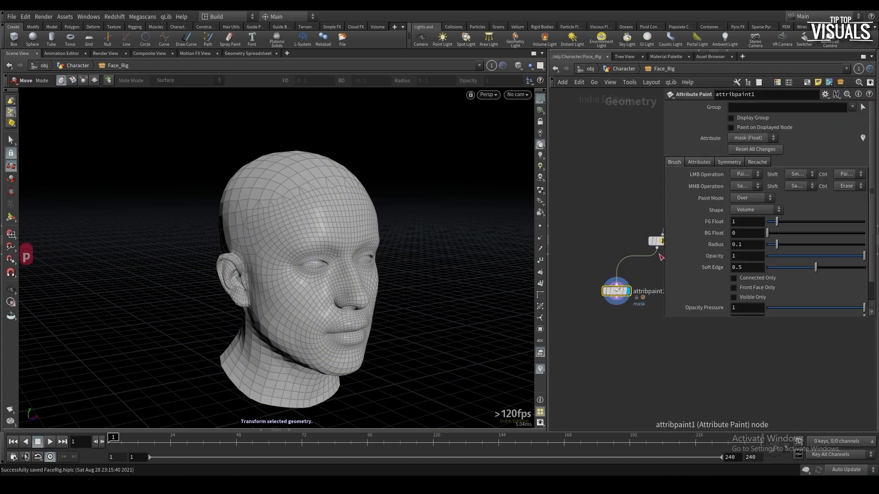
pyautogui.click(710, 163)
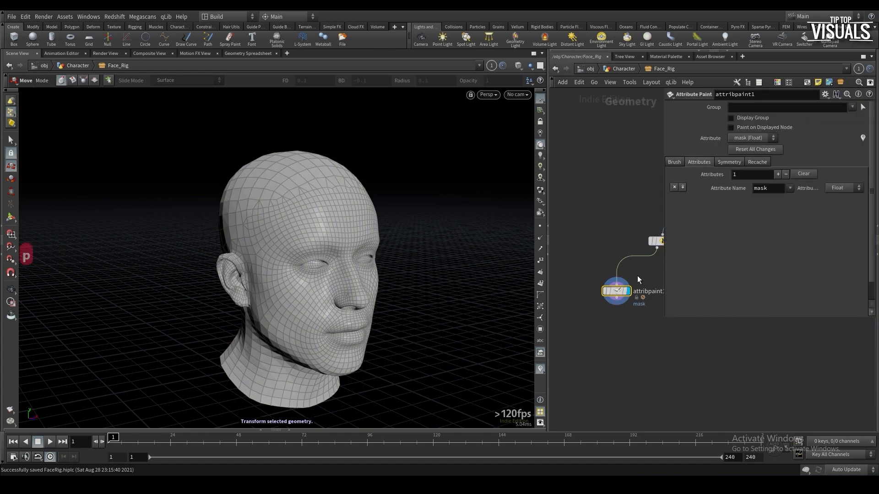
pyautogui.scroll(3, 643, 265)
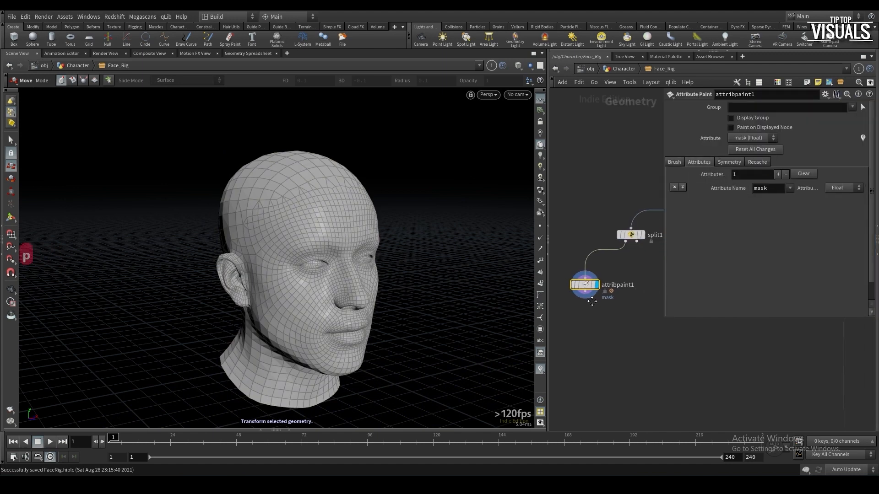
pyautogui.doubleClick(777, 191)
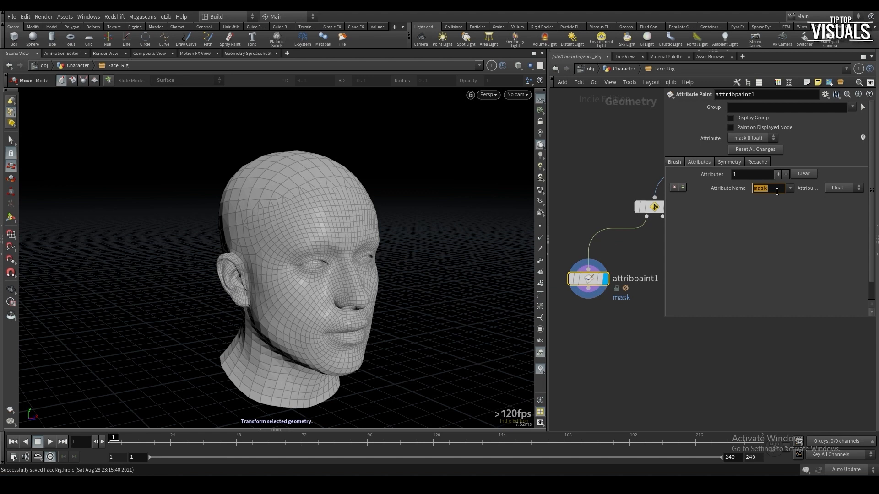
pyautogui.write('eyebrows')
pyautogui.press('Return')
pyautogui.write('eyelids')
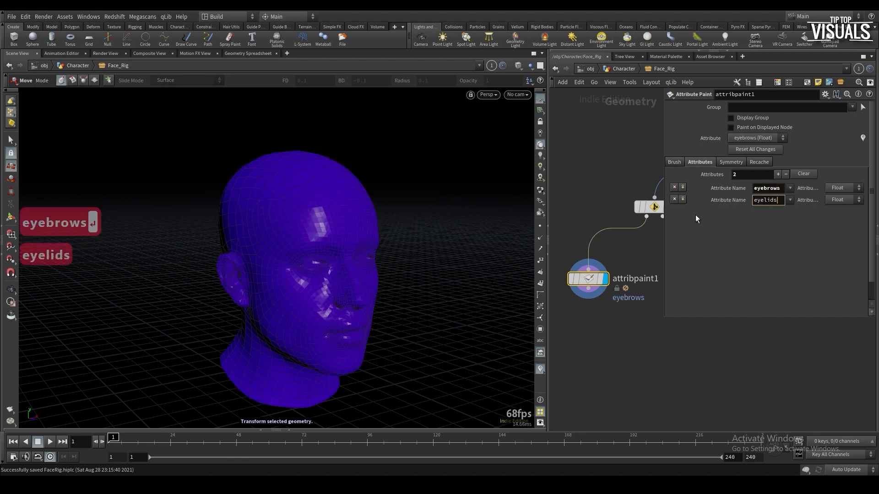
# Add three more float paint attributes named nose, ears and jaw
pyautogui.press('Return')
pyautogui.write('nose')
pyautogui.press('Return')
pyautogui.write('ears')
pyautogui.press('Return')
pyautogui.write('jaw')
pyautogui.press('Return')
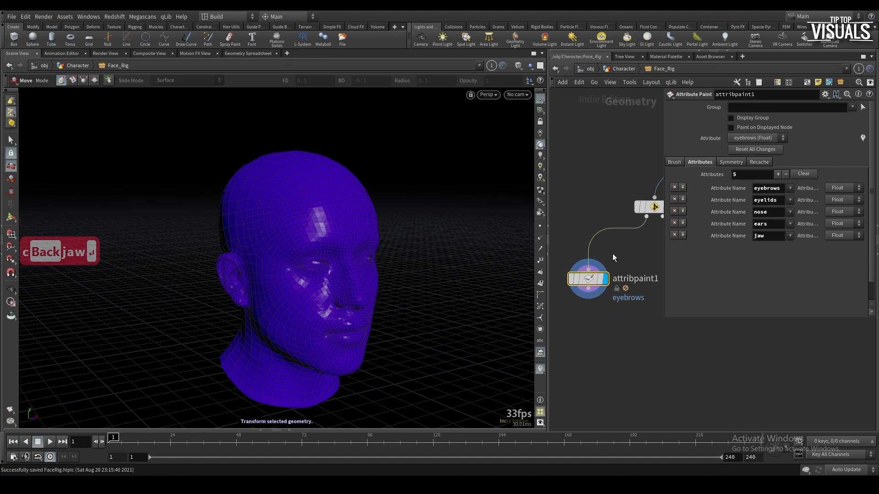
# Add the last three float paint attributes, named lips_bottom, lip_stop and cheeks
pyautogui.write('lipsbottom')
pyautogui.press('Return')
pyautogui.write('lipstop')
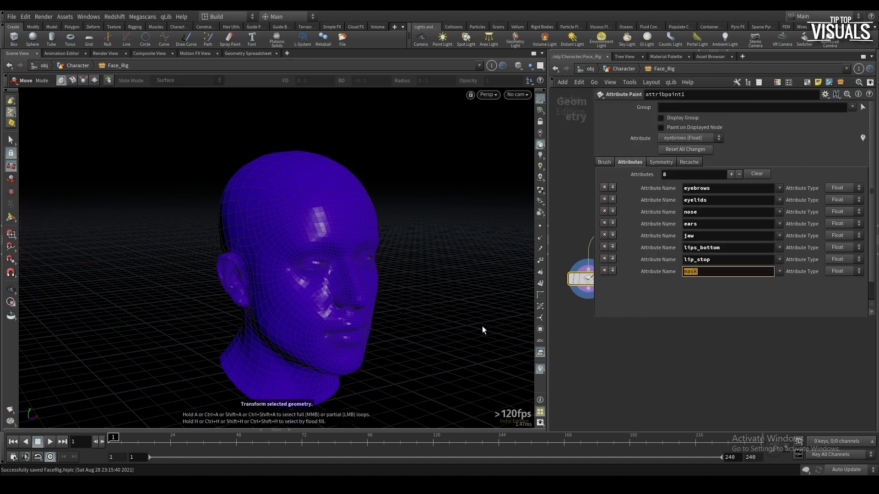
pyautogui.hotkey('ctrl', 's')
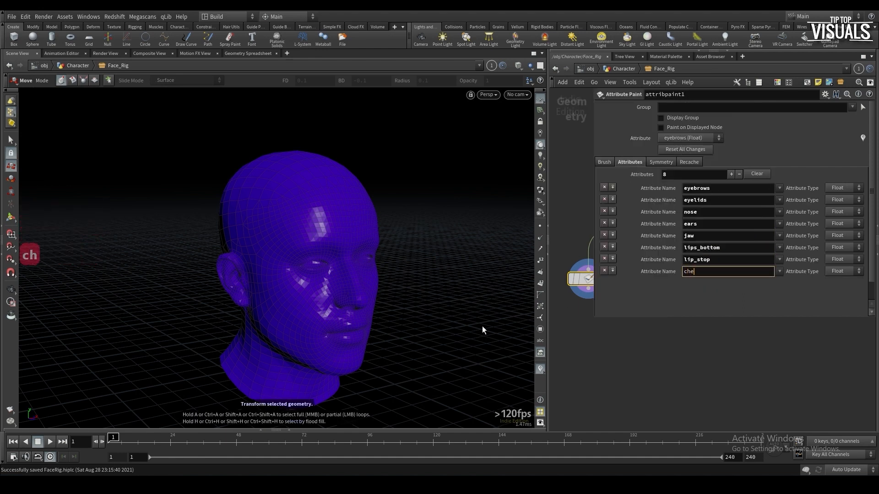
# Save the scene and activate viewport painting on the head with eyebrows as the painted attribute
pyautogui.click(604, 162)
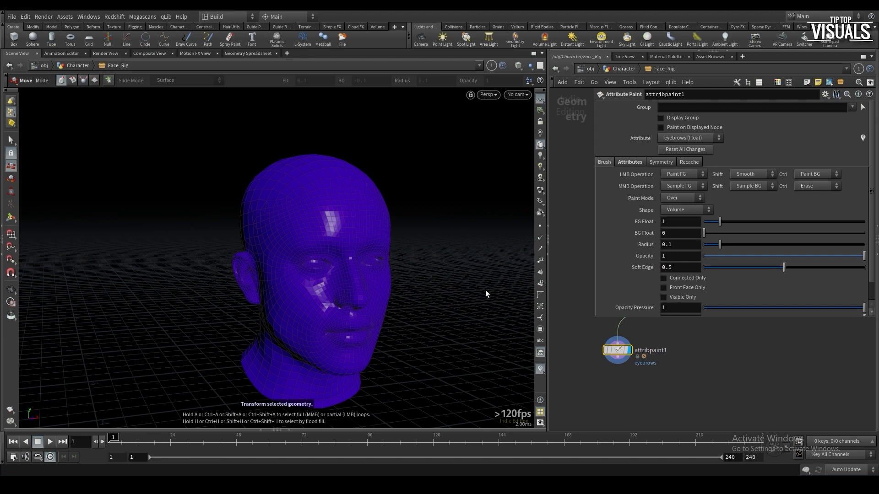
pyautogui.hotkey('ctrl', 's')
pyautogui.press('Return')
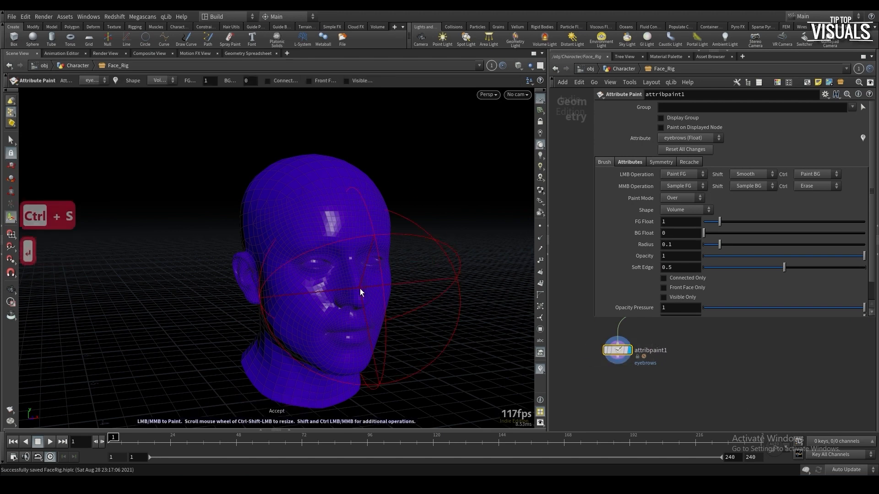
pyautogui.click(93, 80)
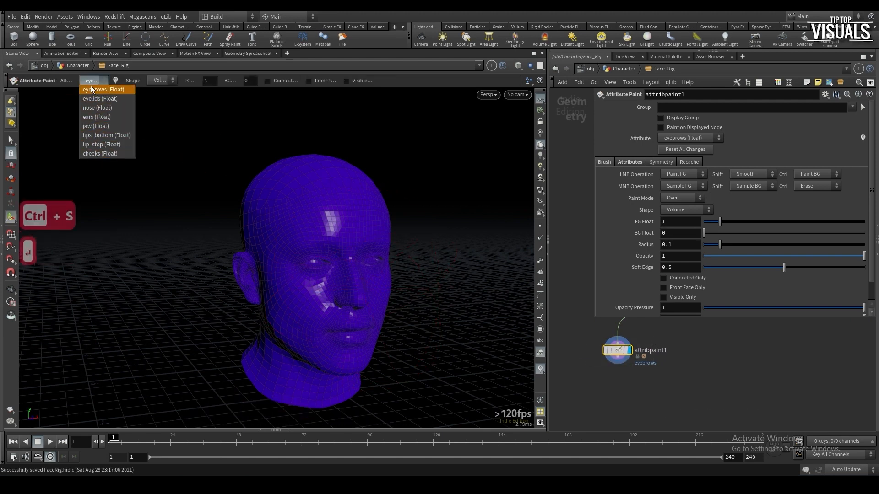
pyautogui.click(88, 79)
# Set the paint brush to Surface shape with Connected Only enabled and shrink its radius to about 0.022
pyautogui.moveTo(338, 201)
pyautogui.keyDown('alt'); pyautogui.mouseDown()
pyautogui.moveTo(320, 209)
pyautogui.moveTo(328, 216)
pyautogui.mouseUp(); pyautogui.keyUp('alt')
pyautogui.scroll(-4, 339, 238)
pyautogui.scroll(-2, 342, 243)
pyautogui.click(160, 81)
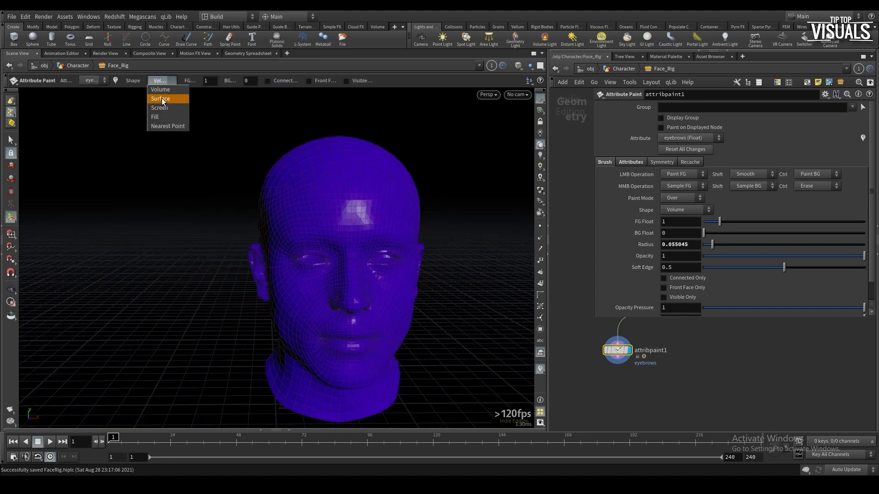
pyautogui.click(161, 98)
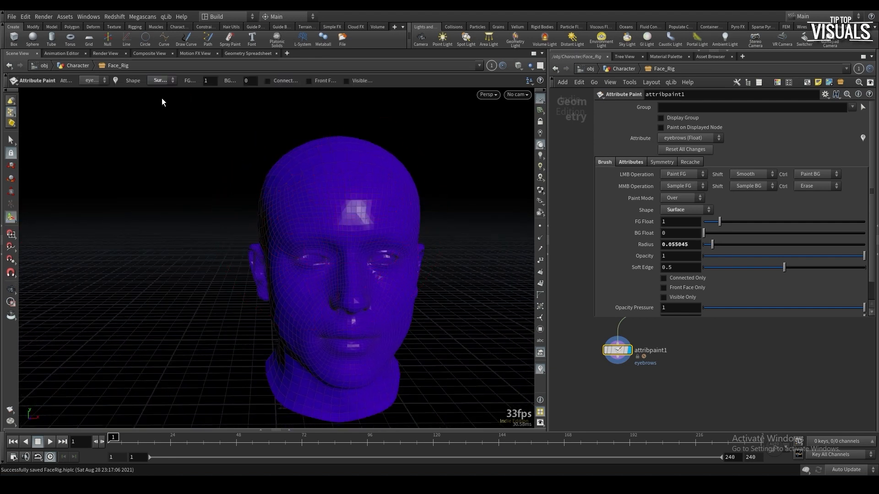
pyautogui.click(269, 80)
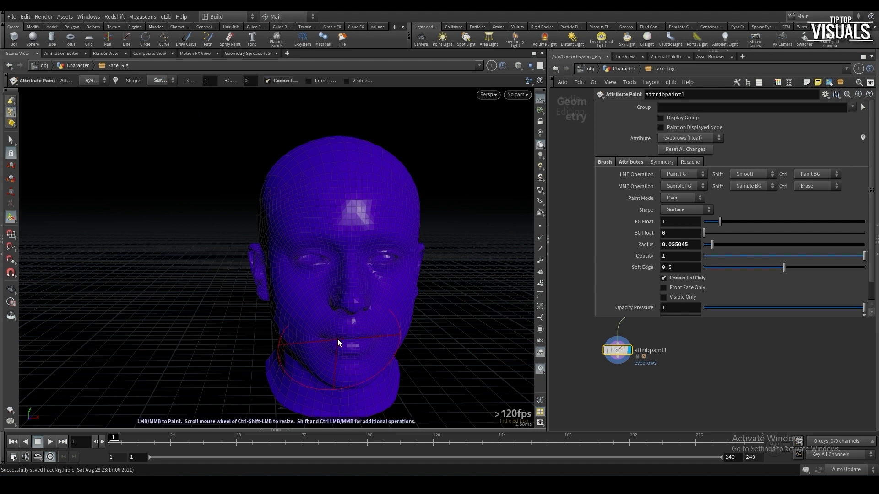
pyautogui.scroll(-5, 326, 259)
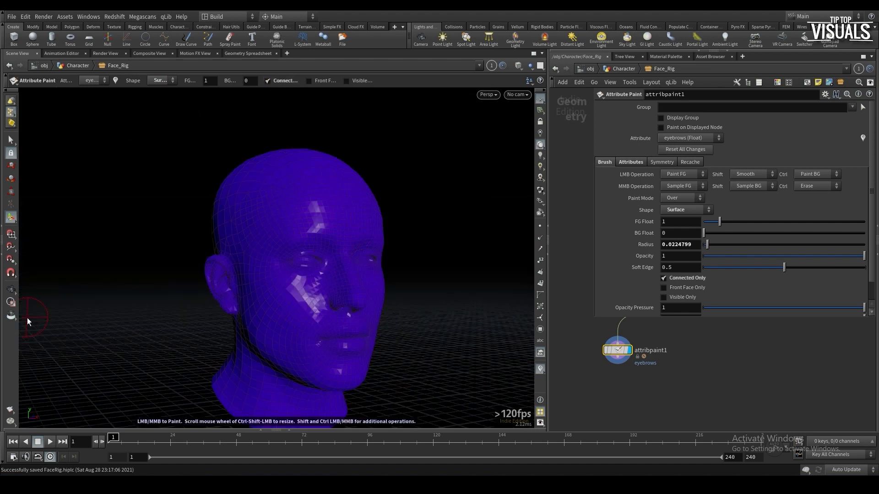
# Insert a Match Size node between split1 and attribpaint1, display it, and open its parameters
pyautogui.moveTo(624, 369); pyautogui.dragTo(615, 390, button='middle')
pyautogui.press('p')
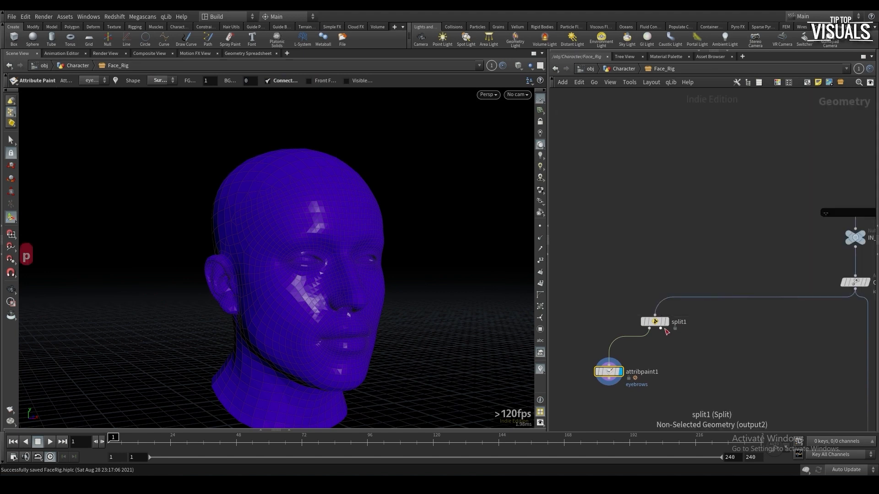
pyautogui.click(666, 322)
pyautogui.moveTo(655, 322); pyautogui.dragTo(647, 300)
pyautogui.press('Tab')
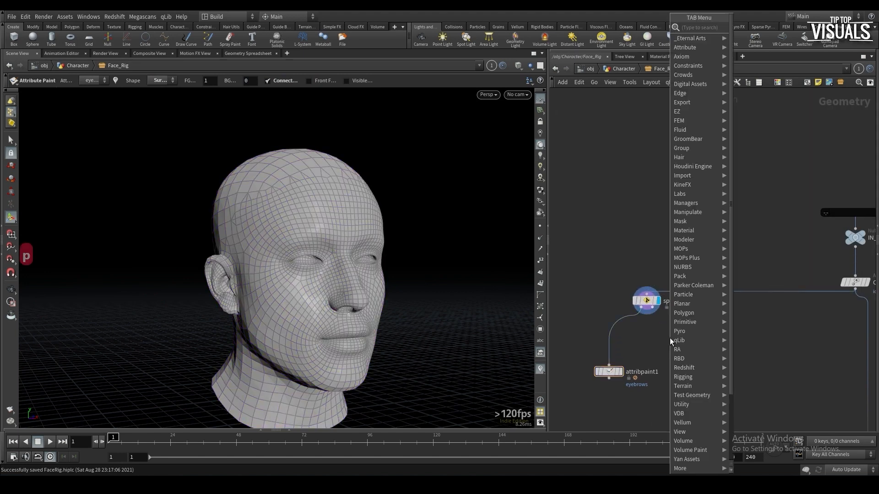
pyautogui.write('matchs')
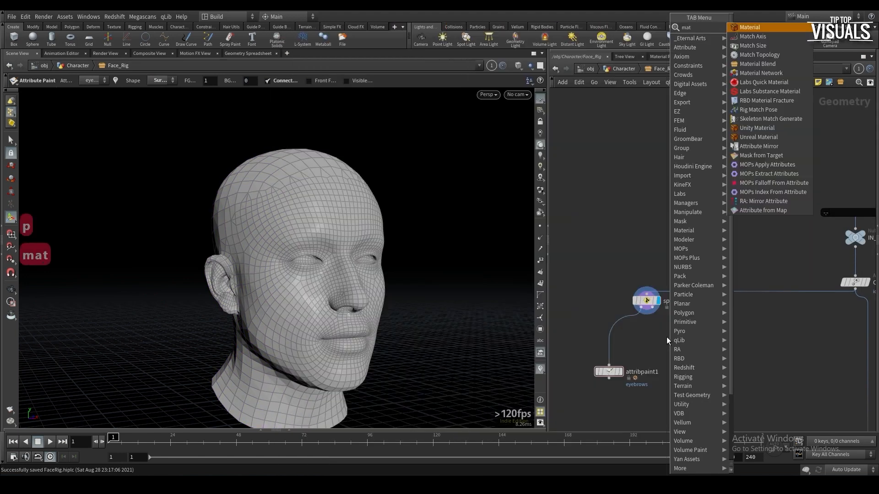
pyautogui.press('Return')
pyautogui.click(625, 328)
pyautogui.click(637, 329)
pyautogui.press('p')
pyautogui.hotkey('space', 'g')
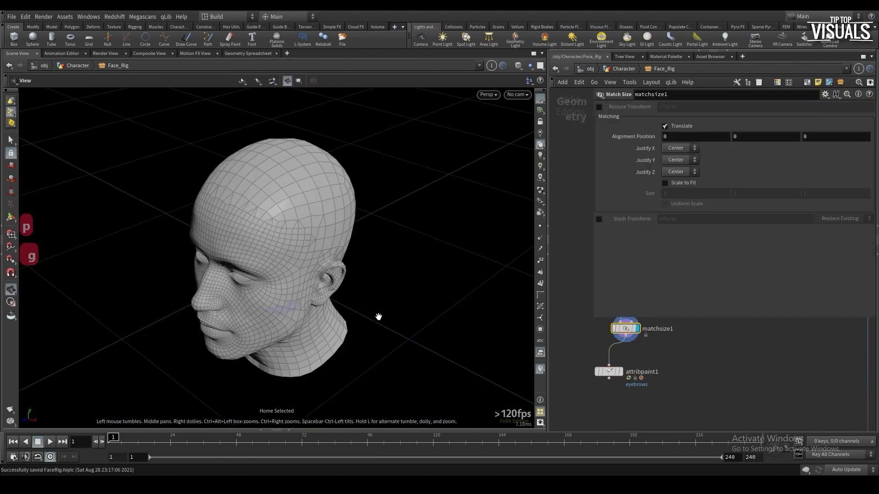
# Stash the Match Size transform as xform and set Justify Y to None
pyautogui.click(599, 219)
pyautogui.keyDown('alt'); pyautogui.moveTo(419, 256); pyautogui.dragTo(338, 274, button='right'); pyautogui.keyUp('alt')
pyautogui.keyDown('alt'); pyautogui.moveTo(338, 274); pyautogui.dragTo(398, 243); pyautogui.keyUp('alt')
pyautogui.click(677, 172)
pyautogui.click(673, 160)
pyautogui.click(673, 160)
pyautogui.click(678, 179)
pyautogui.click(674, 172)
# Set the Match Size node's Justify Z to None so that only X is centered
pyautogui.keyDown('alt'); pyautogui.moveTo(339, 297); pyautogui.dragTo(279, 365, button='right'); pyautogui.keyUp('alt')
pyautogui.keyDown('alt'); pyautogui.moveTo(278, 364); pyautogui.dragTo(357, 169); pyautogui.keyUp('alt')
pyautogui.hotkey('space', 'g')
pyautogui.click(664, 172)
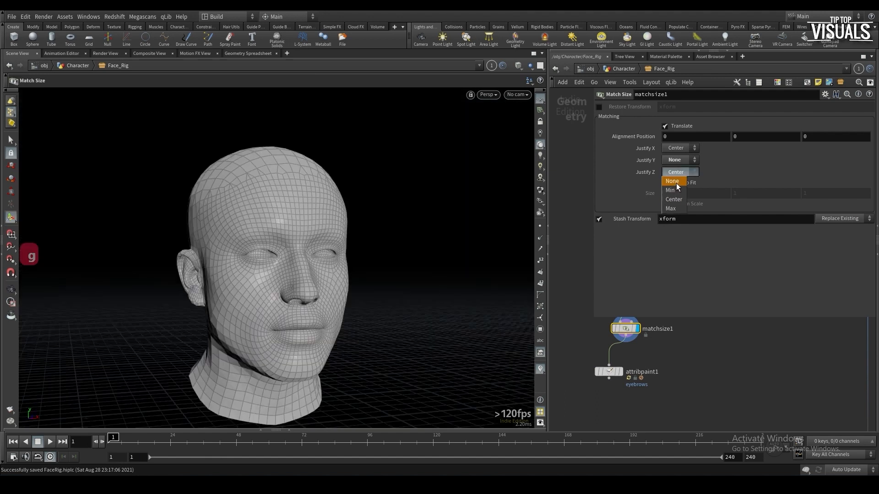
pyautogui.click(672, 181)
# Display the Attribute Paint node again with eyebrows as the painted attribute, and save the scene
pyautogui.keyDown('alt'); pyautogui.moveTo(265, 310); pyautogui.dragTo(250, 385, button='right'); pyautogui.keyUp('alt')
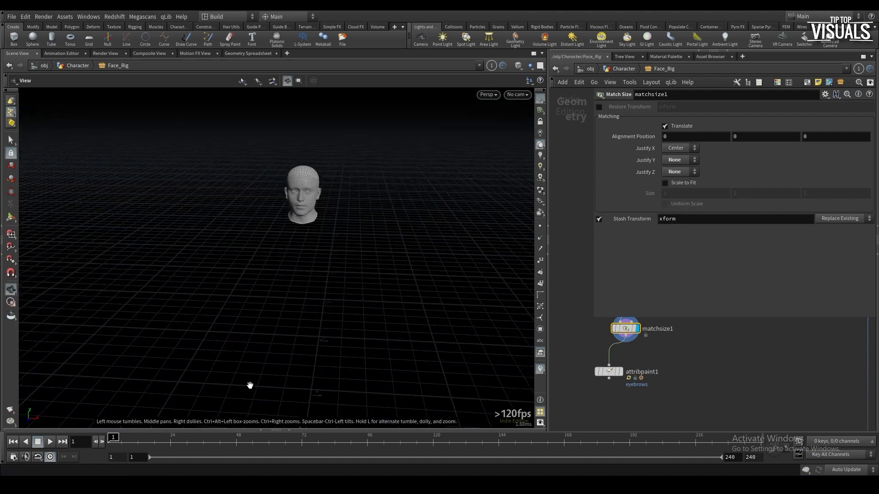
pyautogui.keyDown('alt'); pyautogui.moveTo(250, 386); pyautogui.dragTo(322, 370, button='middle'); pyautogui.keyUp('alt')
pyautogui.keyDown('alt'); pyautogui.moveTo(353, 361); pyautogui.dragTo(332, 366); pyautogui.keyUp('alt')
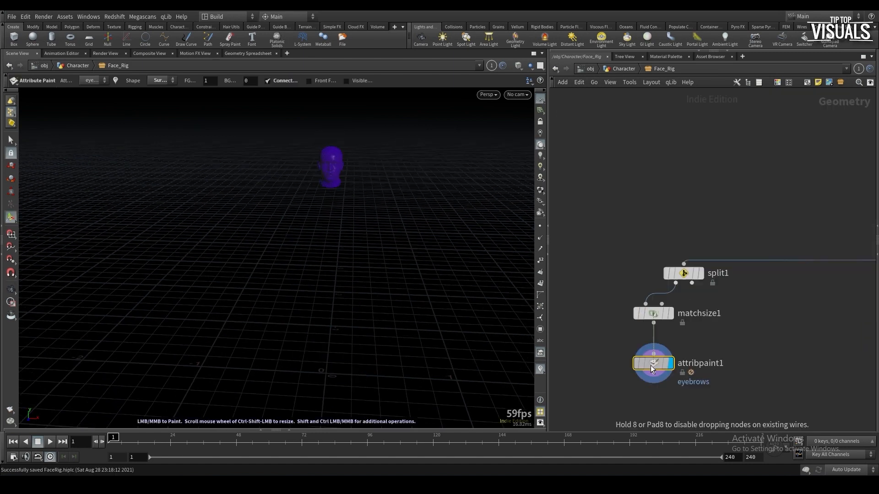
pyautogui.hotkey('ctrl', 's')
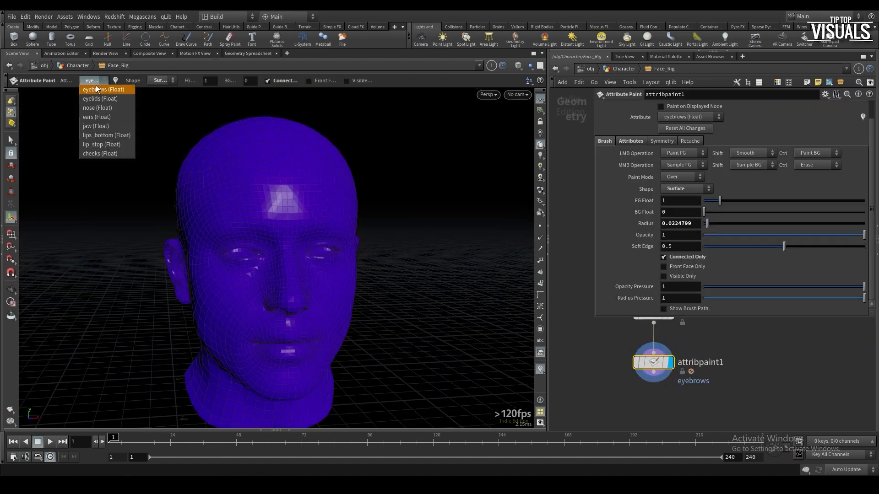
pyautogui.click(111, 88)
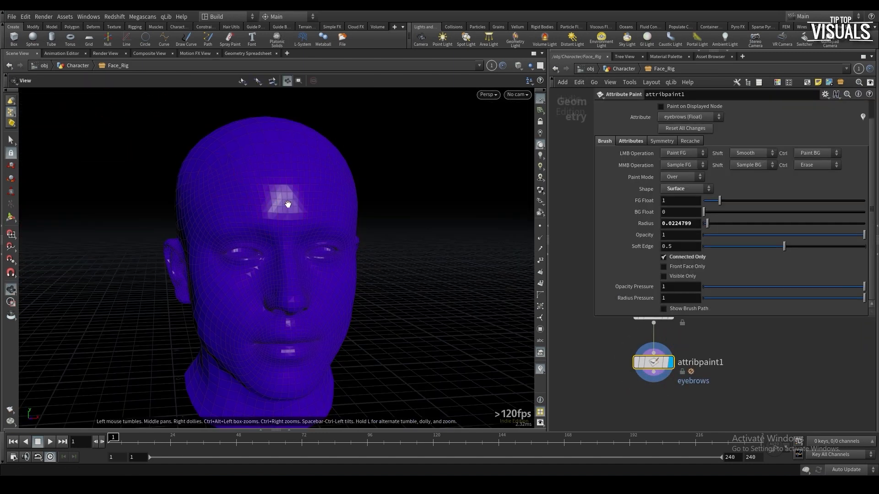
pyautogui.keyDown('alt'); pyautogui.moveTo(287, 202); pyautogui.dragTo(280, 202); pyautogui.keyUp('alt')
# Keep Paint FG as the primary brush operation and enable mirroring in the Attribute Paint symmetry settings
pyautogui.rightClick(228, 223)
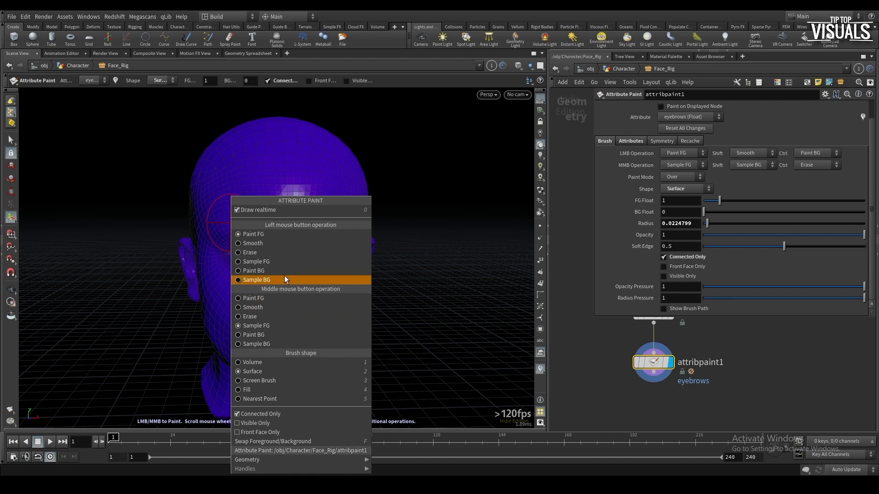
pyautogui.click(283, 235)
pyautogui.click(672, 140)
pyautogui.click(664, 152)
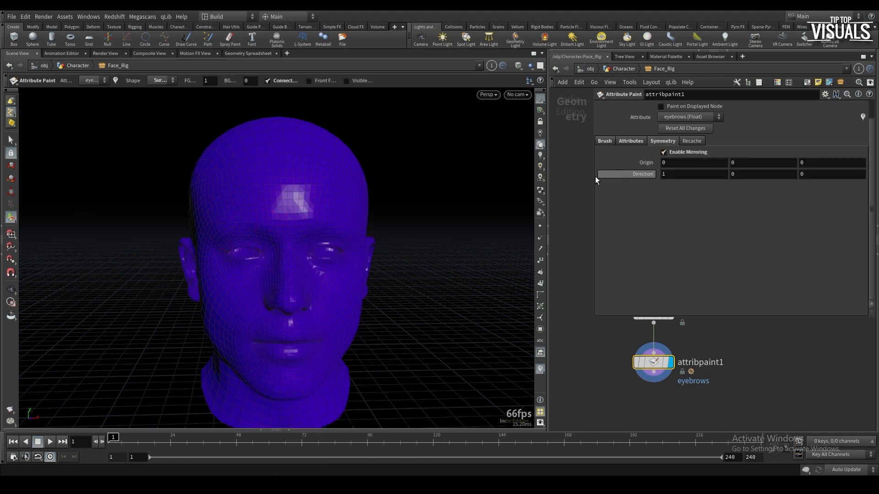
# Paint the eyebrows mask along the brow and up onto the forehead, with the eyebrow texture shown as a guide
pyautogui.moveTo(263, 213)
pyautogui.mouseDown()
pyautogui.moveTo(260, 225)
pyautogui.moveTo(218, 231)
pyautogui.moveTo(258, 205)
pyautogui.moveTo(216, 216)
pyautogui.moveTo(252, 226)
pyautogui.moveTo(199, 216)
pyautogui.moveTo(235, 215)
pyautogui.mouseUp()
pyautogui.click(539, 190)
pyautogui.keyDown('alt'); pyautogui.scroll(5, 314, 188); pyautogui.keyUp('alt')
pyautogui.keyDown('alt'); pyautogui.moveTo(314, 188); pyautogui.dragTo(270, 229); pyautogui.keyUp('alt')
pyautogui.moveTo(270, 229)
pyautogui.keyDown('alt'); pyautogui.mouseDown()
pyautogui.moveTo(309, 203)
pyautogui.moveTo(266, 186)
pyautogui.moveTo(213, 191)
pyautogui.moveTo(336, 191)
pyautogui.moveTo(313, 242)
pyautogui.mouseUp(); pyautogui.keyUp('alt')
pyautogui.rightClick(314, 234)
pyautogui.click(327, 237)
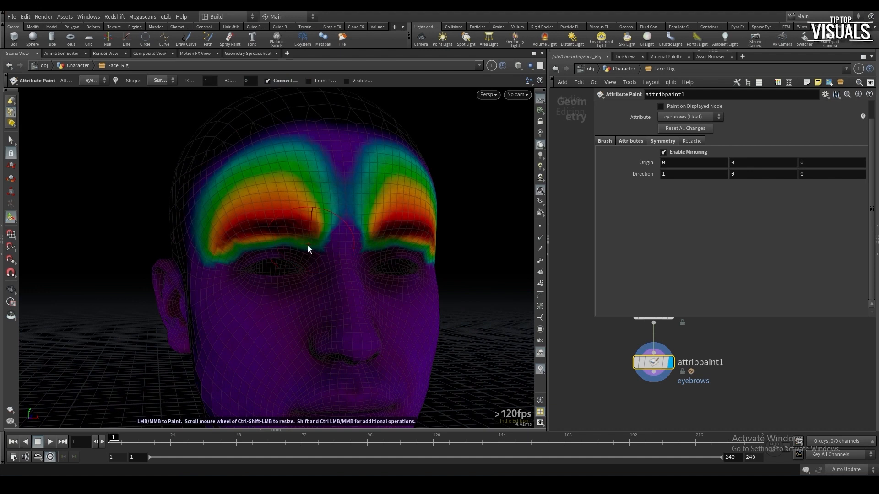
# Soften the eyebrows mask over the outer brow, the forehead and the gap between the brows, undoing the stray stroke
pyautogui.rightClick(320, 237)
pyautogui.click(318, 235)
pyautogui.moveTo(310, 196)
pyautogui.mouseDown()
pyautogui.moveTo(323, 202)
pyautogui.moveTo(304, 194)
pyautogui.moveTo(215, 200)
pyautogui.mouseUp()
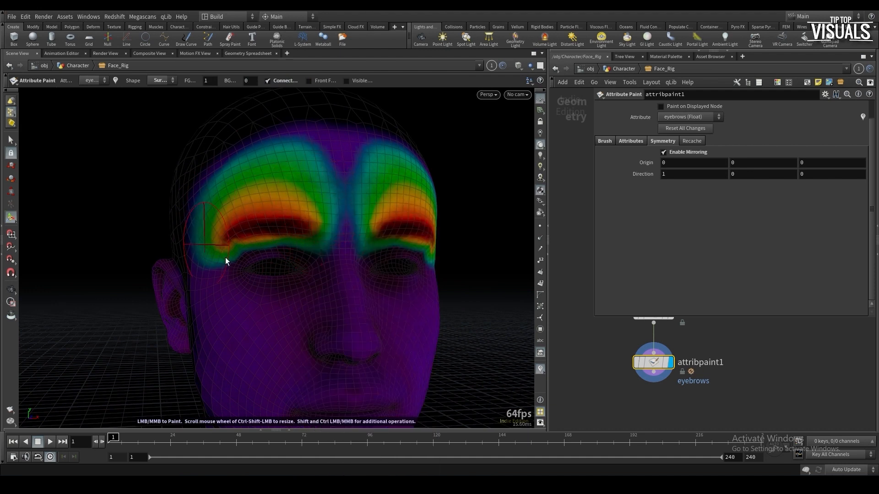
pyautogui.hotkey('ctrl', 'z')
pyautogui.moveTo(338, 210)
pyautogui.mouseDown()
pyautogui.moveTo(309, 191)
pyautogui.moveTo(341, 190)
pyautogui.moveTo(298, 196)
pyautogui.moveTo(308, 174)
pyautogui.moveTo(300, 165)
pyautogui.moveTo(290, 192)
pyautogui.moveTo(303, 181)
pyautogui.moveTo(268, 156)
pyautogui.moveTo(293, 194)
pyautogui.moveTo(276, 170)
pyautogui.moveTo(330, 202)
pyautogui.moveTo(309, 219)
pyautogui.moveTo(328, 207)
pyautogui.moveTo(301, 202)
pyautogui.moveTo(325, 212)
pyautogui.mouseUp()
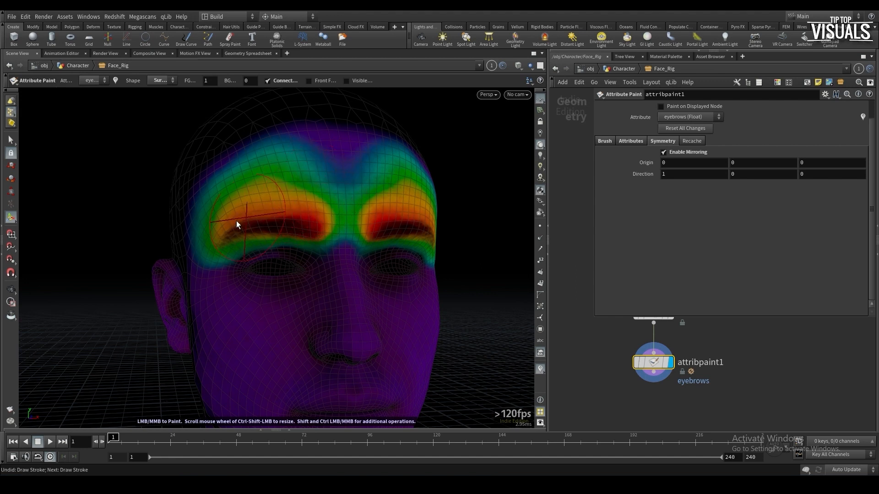
pyautogui.moveTo(306, 191)
pyautogui.mouseDown()
pyautogui.moveTo(336, 206)
pyautogui.moveTo(300, 183)
pyautogui.moveTo(267, 186)
pyautogui.mouseUp()
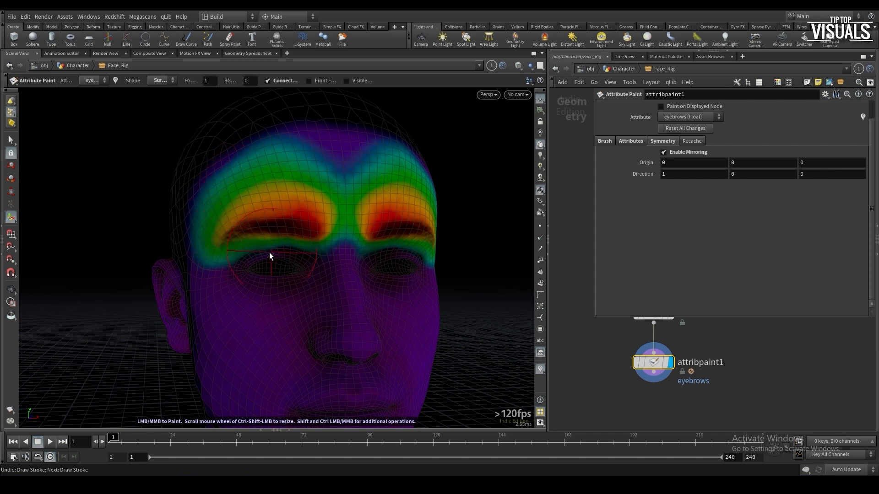
# Return to the plain mask display, undo the last eyebrow stroke and save the scene
pyautogui.click(540, 191)
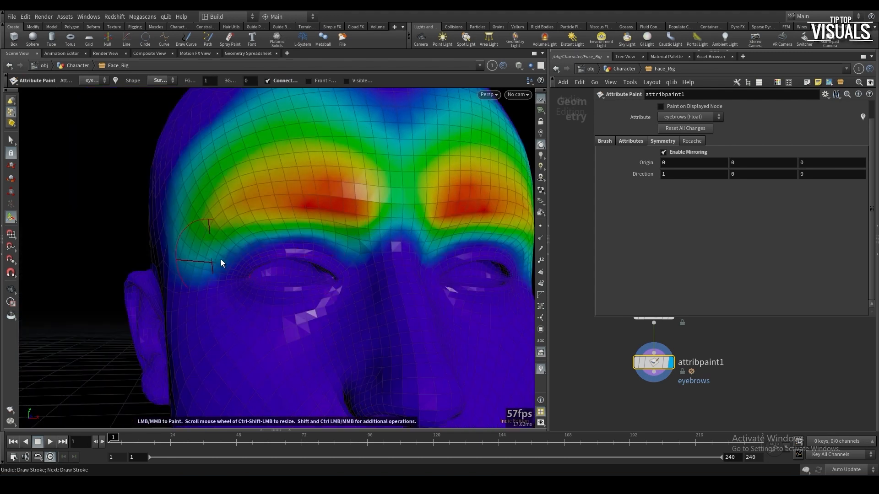
pyautogui.hotkey('ctrl', 'z')
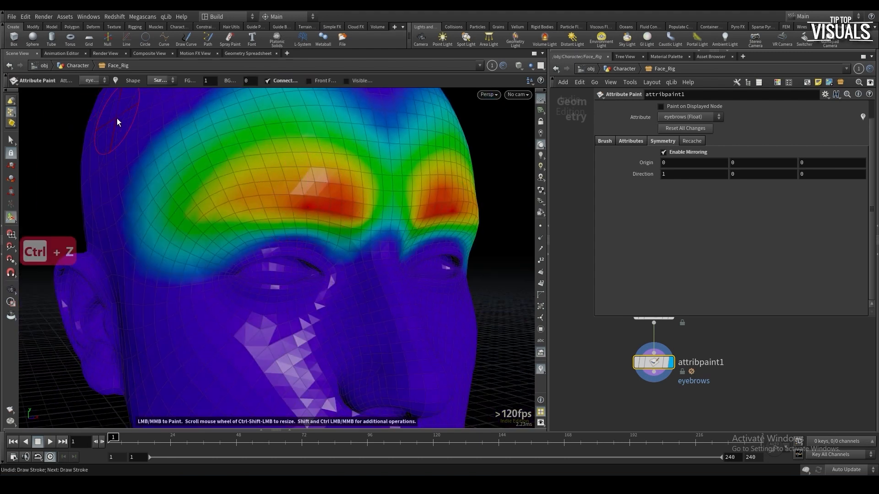
pyautogui.hotkey('ctrl', 's')
# Switch the painted attribute to eyelids and paint along the upper eyelid with a smaller brush
pyautogui.click(91, 80)
pyautogui.click(99, 98)
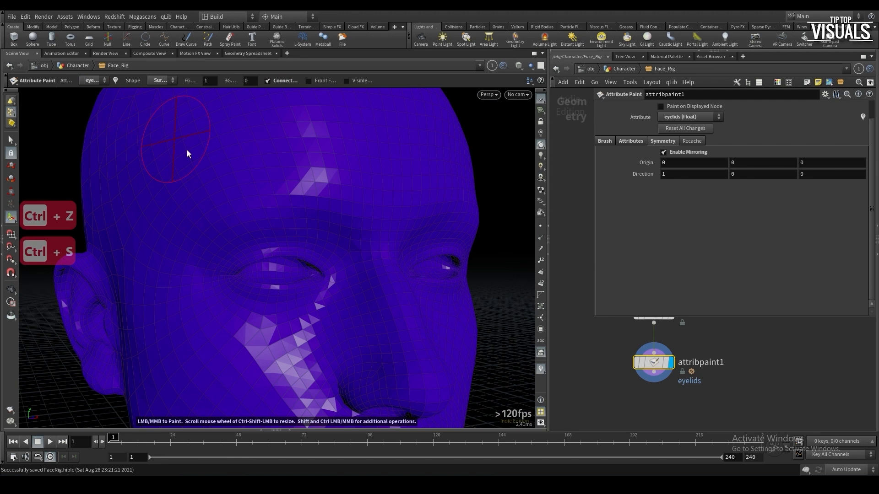
pyautogui.scroll(-7, 271, 253)
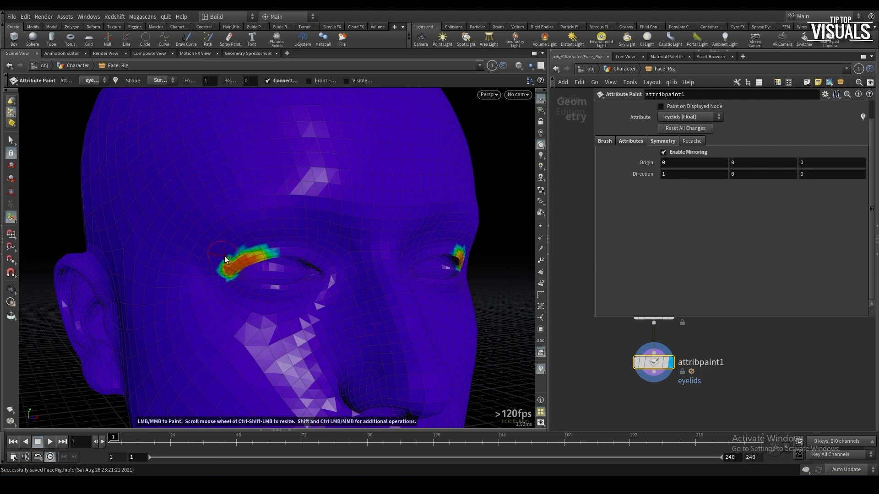
pyautogui.moveTo(300, 254)
pyautogui.mouseDown()
pyautogui.moveTo(254, 281)
pyautogui.moveTo(282, 255)
pyautogui.mouseUp()
# Set the brush shape to Volume with connectivity enabled and cover the upper and lower eyelids at full strength
pyautogui.click(160, 81)
pyautogui.click(152, 89)
pyautogui.moveTo(274, 220)
pyautogui.mouseDown()
pyautogui.moveTo(290, 240)
pyautogui.moveTo(259, 242)
pyautogui.moveTo(272, 268)
pyautogui.moveTo(263, 254)
pyautogui.moveTo(295, 251)
pyautogui.mouseUp()
pyautogui.press('Return')
pyautogui.click(268, 80)
# Set the brush shape back to Surface, blend the eyelids mask outward around the eye, and save the scene
pyautogui.click(159, 80)
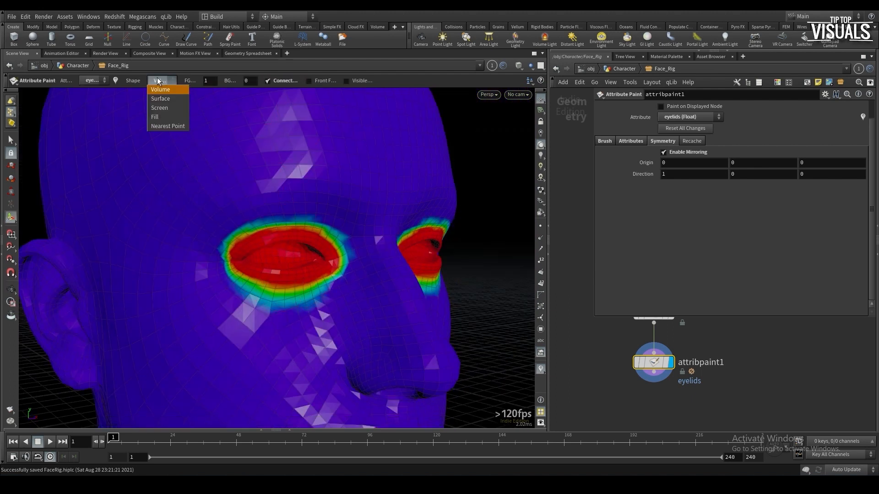
pyautogui.click(158, 100)
pyautogui.moveTo(274, 283); pyautogui.dragTo(271, 234)
pyautogui.hotkey('ctrl', 's')
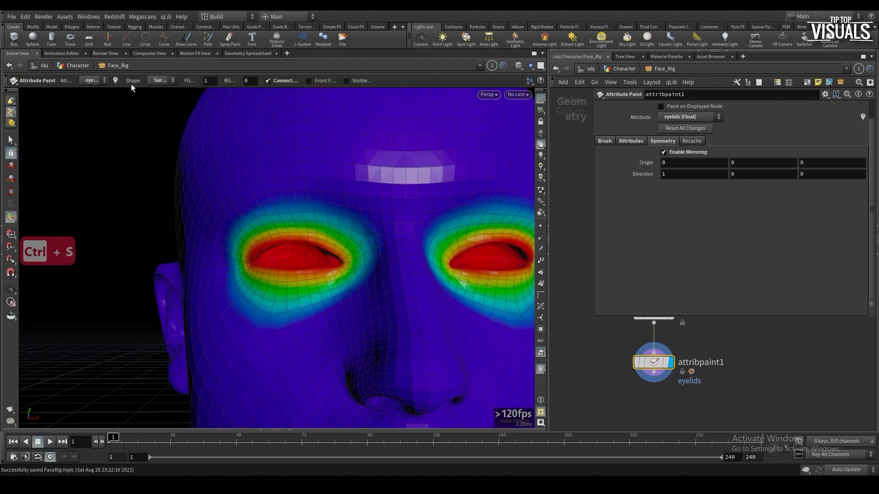
# Switch the painted attribute to nose and paint around the nostrils, under the nose and up its sides
pyautogui.click(89, 82)
pyautogui.click(97, 108)
pyautogui.moveTo(367, 238); pyautogui.dragTo(316, 250)
pyautogui.scroll(-3, 320, 252)
pyautogui.moveTo(365, 284)
pyautogui.mouseDown()
pyautogui.moveTo(380, 278)
pyautogui.moveTo(365, 312)
pyautogui.moveTo(354, 270)
pyautogui.mouseUp()
pyautogui.press('Escape')
pyautogui.keyDown('alt'); pyautogui.moveTo(354, 270); pyautogui.dragTo(355, 293); pyautogui.keyUp('alt')
pyautogui.moveTo(355, 270)
pyautogui.mouseDown()
pyautogui.moveTo(358, 234)
pyautogui.moveTo(338, 244)
pyautogui.moveTo(349, 254)
pyautogui.mouseUp()
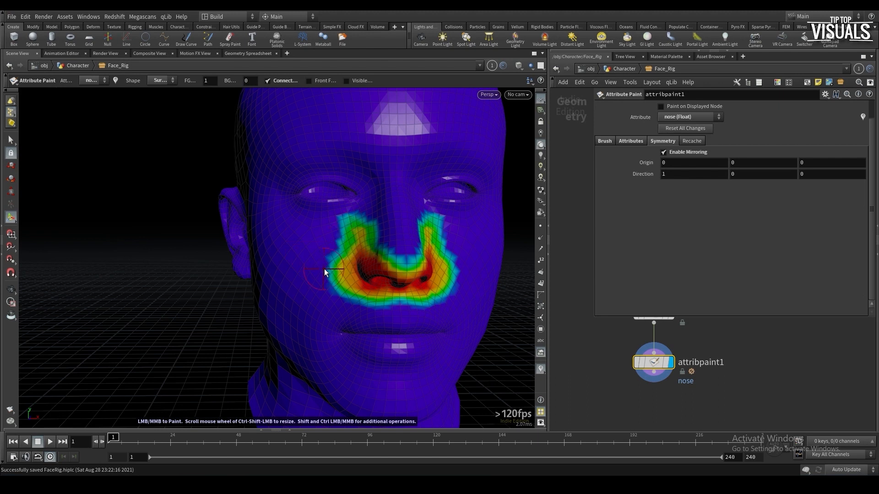
# Smooth the nose mask outward over the inner cheeks and the area above the upper lip
pyautogui.rightClick(345, 260)
pyautogui.click(362, 258)
pyautogui.moveTo(374, 247)
pyautogui.mouseDown()
pyautogui.moveTo(337, 273)
pyautogui.moveTo(399, 306)
pyautogui.moveTo(387, 300)
pyautogui.mouseUp()
pyautogui.rightClick(417, 257)
pyautogui.click(469, 250)
pyautogui.moveTo(451, 297)
pyautogui.mouseDown()
pyautogui.moveTo(398, 265)
pyautogui.moveTo(380, 274)
pyautogui.moveTo(352, 254)
pyautogui.mouseUp()
# Undo the last nose stroke, check the mask from both sides of the face, and save the scene
pyautogui.hotkey('ctrl', 'shift', 'z')
pyautogui.hotkey('ctrl', 'z')
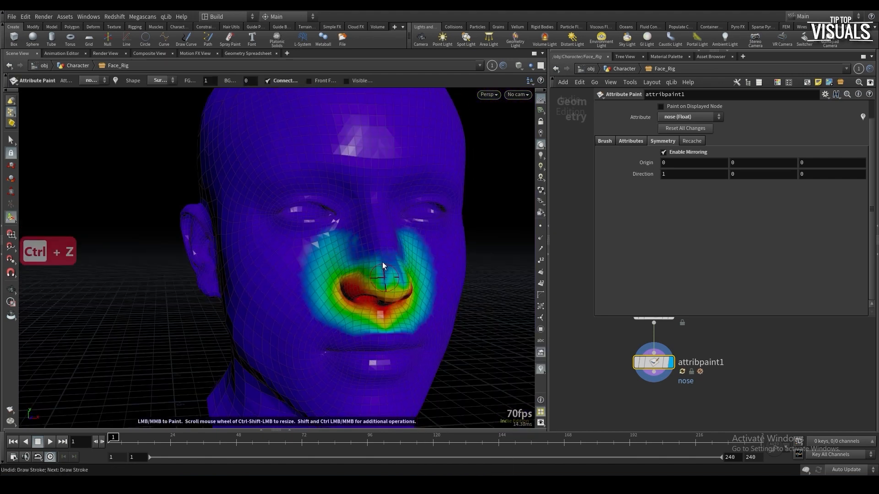
pyautogui.keyDown('alt'); pyautogui.moveTo(388, 294); pyautogui.dragTo(445, 254); pyautogui.keyUp('alt')
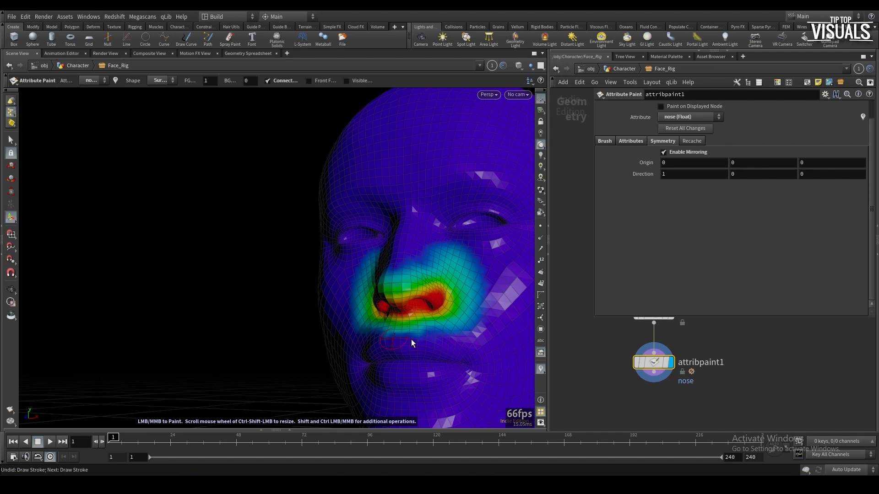
pyautogui.keyDown('alt'); pyautogui.moveTo(411, 339); pyautogui.dragTo(389, 298); pyautogui.keyUp('alt')
pyautogui.hotkey('ctrl', 's')
# Switch the painted attribute to ears, paint over the ear, and soften the mask's edge
pyautogui.click(96, 81)
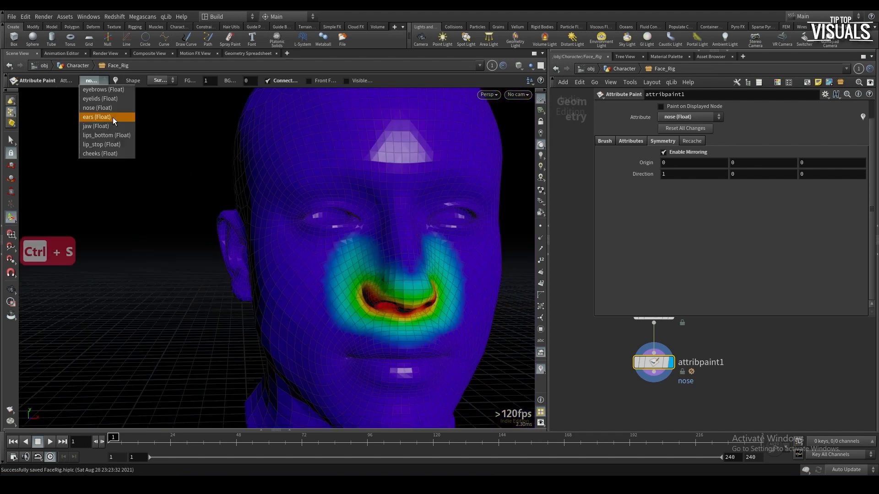
pyautogui.click(113, 118)
pyautogui.keyDown('alt'); pyautogui.moveTo(293, 229); pyautogui.dragTo(389, 243); pyautogui.keyUp('alt')
pyautogui.keyDown('alt'); pyautogui.moveTo(388, 243); pyautogui.dragTo(271, 212, button='right'); pyautogui.keyUp('alt')
pyautogui.keyDown('alt'); pyautogui.moveTo(270, 212); pyautogui.dragTo(300, 251); pyautogui.keyUp('alt')
pyautogui.moveTo(293, 262)
pyautogui.mouseDown()
pyautogui.moveTo(274, 248)
pyautogui.moveTo(274, 226)
pyautogui.moveTo(331, 260)
pyautogui.moveTo(328, 270)
pyautogui.mouseUp()
pyautogui.moveTo(327, 257)
pyautogui.keyDown('shift'); pyautogui.mouseDown()
pyautogui.moveTo(267, 239)
pyautogui.moveTo(336, 247)
pyautogui.mouseUp(); pyautogui.keyUp('shift')
pyautogui.moveTo(293, 247)
pyautogui.keyDown('alt'); pyautogui.mouseDown()
pyautogui.moveTo(314, 250)
pyautogui.moveTo(304, 262)
pyautogui.moveTo(275, 234)
pyautogui.mouseUp(); pyautogui.keyUp('alt')
pyautogui.rightClick(315, 229)
pyautogui.click(315, 230)
# Undo the last three ear strokes and save the scene
pyautogui.moveTo(275, 247)
pyautogui.keyDown('alt'); pyautogui.mouseDown()
pyautogui.moveTo(287, 223)
pyautogui.moveTo(346, 284)
pyautogui.mouseUp(); pyautogui.keyUp('alt')
pyautogui.hotkey('ctrl', 'z')
pyautogui.hotkey('ctrl', 'z')
pyautogui.hotkey('ctrl', 'z')
pyautogui.moveTo(330, 279)
pyautogui.keyDown('alt'); pyautogui.mouseDown()
pyautogui.moveTo(313, 301)
pyautogui.moveTo(296, 235)
pyautogui.mouseUp(); pyautogui.keyUp('alt')
pyautogui.moveTo(295, 243)
pyautogui.keyDown('alt'); pyautogui.mouseDown()
pyautogui.moveTo(357, 249)
pyautogui.moveTo(255, 251)
pyautogui.moveTo(398, 270)
pyautogui.moveTo(394, 256)
pyautogui.mouseUp(); pyautogui.keyUp('alt')
pyautogui.hotkey('ctrl', 's')
# Switch the painted attribute to jaw and frame the head in a three-quarter view
pyautogui.click(94, 81)
pyautogui.click(95, 100)
pyautogui.press('Escape')
pyautogui.keyDown('alt'); pyautogui.moveTo(394, 256); pyautogui.dragTo(316, 239, button='middle'); pyautogui.keyUp('alt')
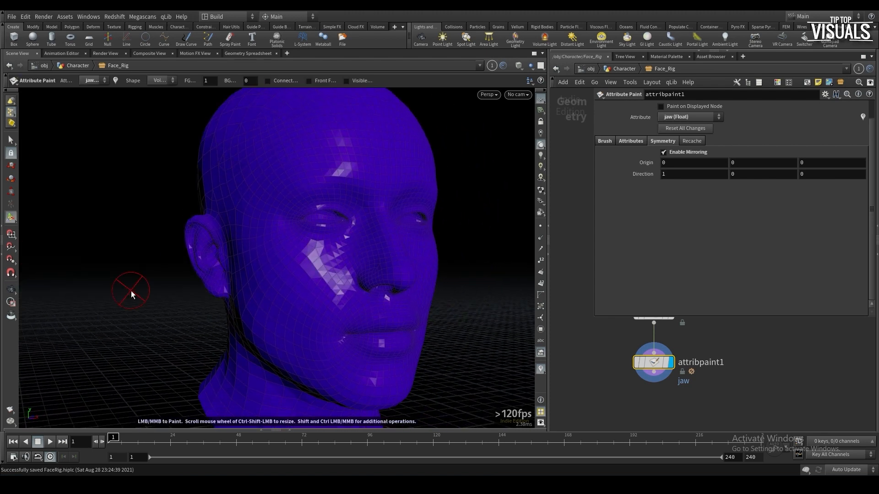
pyautogui.moveTo(333, 283)
pyautogui.mouseDown()
pyautogui.moveTo(343, 280)
pyautogui.moveTo(334, 275)
pyautogui.moveTo(298, 311)
pyautogui.moveTo(268, 259)
pyautogui.moveTo(204, 267)
pyautogui.mouseUp()
pyautogui.press('Return')
pyautogui.hotkey('ctrl', 'z')
pyautogui.hotkey('ctrl', 'z')
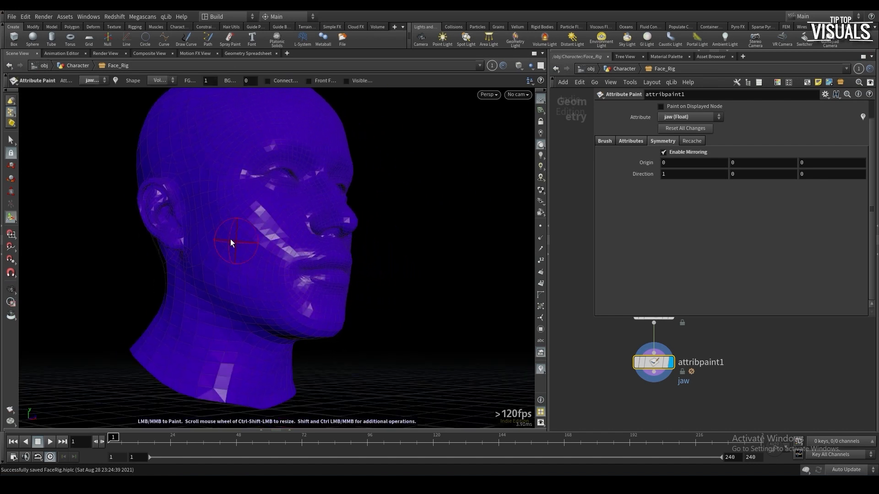
# Paint the jaw mask at full strength from below the ear along the jawline to the chin, using the Surface brush shape
pyautogui.moveTo(216, 237); pyautogui.dragTo(250, 244)
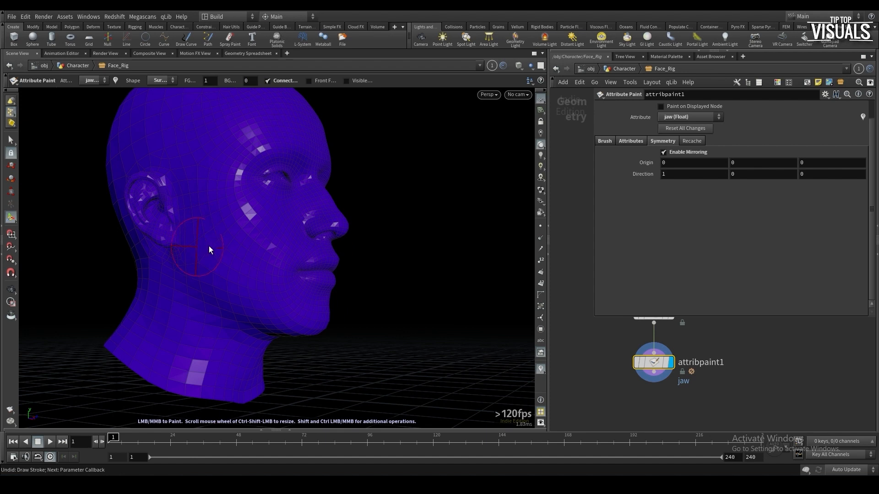
pyautogui.keyDown('alt'); pyautogui.moveTo(280, 285); pyautogui.dragTo(375, 255, button='right'); pyautogui.keyUp('alt')
pyautogui.moveTo(374, 255)
pyautogui.keyDown('alt'); pyautogui.mouseDown()
pyautogui.moveTo(355, 286)
pyautogui.moveTo(337, 291)
pyautogui.moveTo(178, 293)
pyautogui.moveTo(192, 224)
pyautogui.mouseUp(); pyautogui.keyUp('alt')
pyautogui.moveTo(235, 254)
pyautogui.mouseDown()
pyautogui.moveTo(271, 318)
pyautogui.moveTo(250, 305)
pyautogui.moveTo(371, 367)
pyautogui.moveTo(389, 352)
pyautogui.moveTo(359, 303)
pyautogui.moveTo(356, 319)
pyautogui.moveTo(247, 288)
pyautogui.mouseUp()
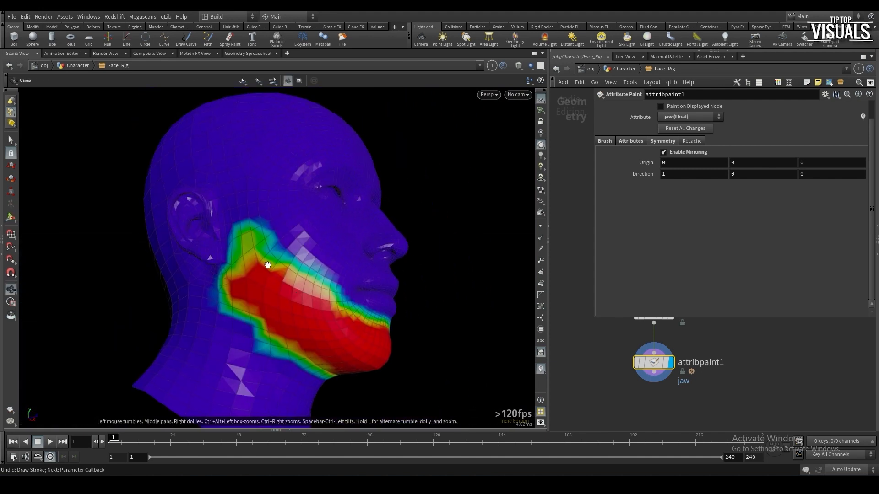
pyautogui.moveTo(235, 256); pyautogui.dragTo(322, 267)
pyautogui.keyDown('alt'); pyautogui.moveTo(322, 267); pyautogui.dragTo(318, 291); pyautogui.keyUp('alt')
# Smooth the upper edge of the jaw mask into a gradual falloff across the cheek
pyautogui.rightClick(316, 292)
pyautogui.click(339, 245)
pyautogui.moveTo(276, 256)
pyautogui.mouseDown()
pyautogui.moveTo(327, 288)
pyautogui.moveTo(245, 233)
pyautogui.mouseUp()
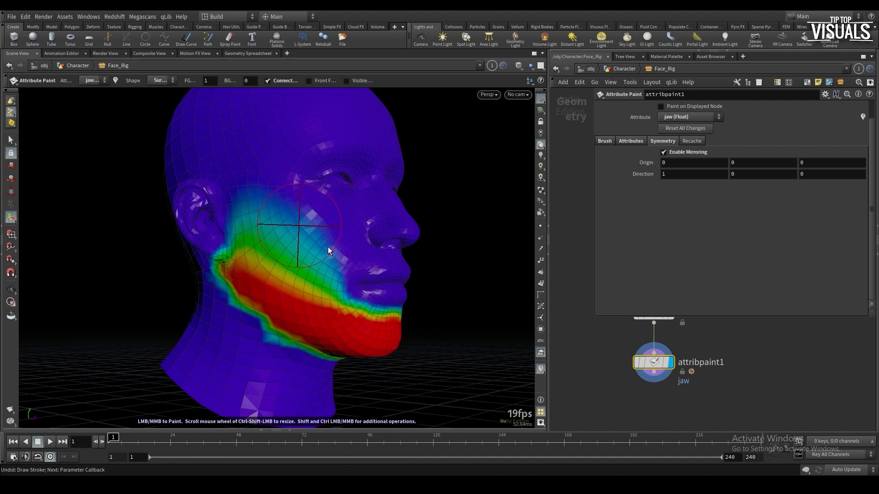
pyautogui.keyDown('alt'); pyautogui.moveTo(293, 247); pyautogui.dragTo(330, 276); pyautogui.keyUp('alt')
pyautogui.rightClick(330, 276)
pyautogui.click(349, 233)
pyautogui.rightClick(316, 280)
pyautogui.click(338, 240)
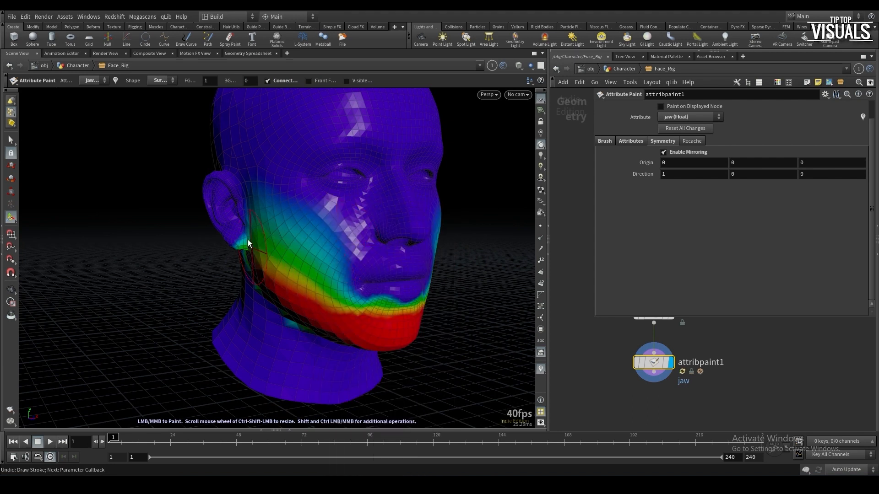
# Blend the jaw mask around the earlobe and the rear of the jaw down onto the neck
pyautogui.moveTo(256, 243)
pyautogui.keyDown('alt'); pyautogui.mouseDown()
pyautogui.moveTo(288, 259)
pyautogui.moveTo(255, 307)
pyautogui.moveTo(243, 286)
pyautogui.mouseUp(); pyautogui.keyUp('alt')
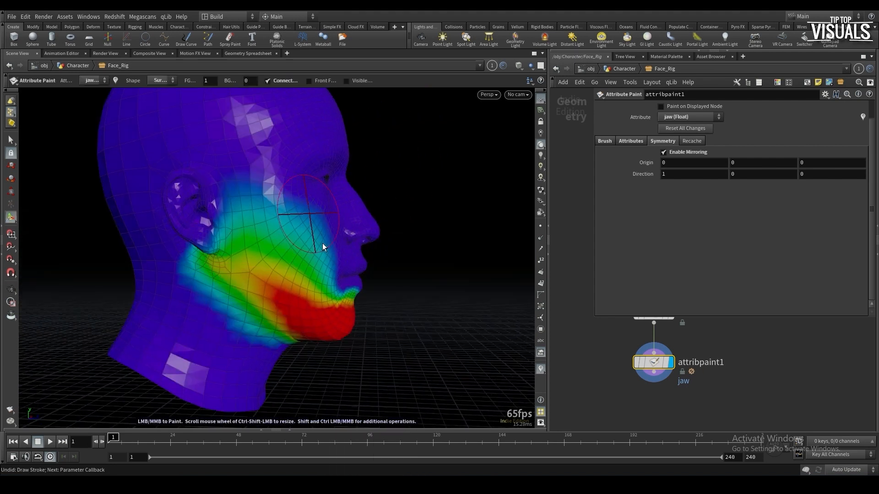
pyautogui.keyDown('alt'); pyautogui.moveTo(322, 243); pyautogui.dragTo(316, 225); pyautogui.keyUp('alt')
pyautogui.rightClick(316, 225)
pyautogui.click(339, 237)
pyautogui.rightClick(288, 239)
pyautogui.moveTo(278, 250)
pyautogui.mouseDown()
pyautogui.moveTo(302, 230)
pyautogui.moveTo(330, 298)
pyautogui.moveTo(270, 275)
pyautogui.mouseUp()
pyautogui.click(311, 245)
# Refine the jaw mask under the chin and blend it up over the lower lip
pyautogui.keyDown('alt'); pyautogui.moveTo(321, 321); pyautogui.dragTo(327, 288); pyautogui.keyUp('alt')
pyautogui.moveTo(340, 366); pyautogui.dragTo(298, 329)
pyautogui.moveTo(293, 270)
pyautogui.keyDown('alt'); pyautogui.mouseDown()
pyautogui.moveTo(302, 292)
pyautogui.moveTo(270, 257)
pyautogui.mouseUp(); pyautogui.keyUp('alt')
pyautogui.keyDown('alt'); pyautogui.moveTo(279, 298); pyautogui.dragTo(328, 322); pyautogui.keyUp('alt')
pyautogui.keyDown('alt'); pyautogui.moveTo(246, 221); pyautogui.dragTo(329, 267); pyautogui.keyUp('alt')
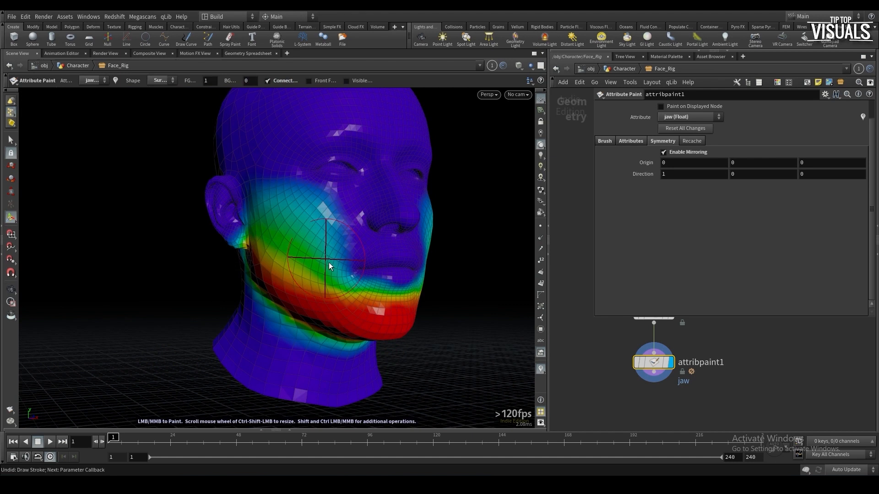
pyautogui.keyDown('alt'); pyautogui.moveTo(390, 274); pyautogui.dragTo(358, 254); pyautogui.keyUp('alt')
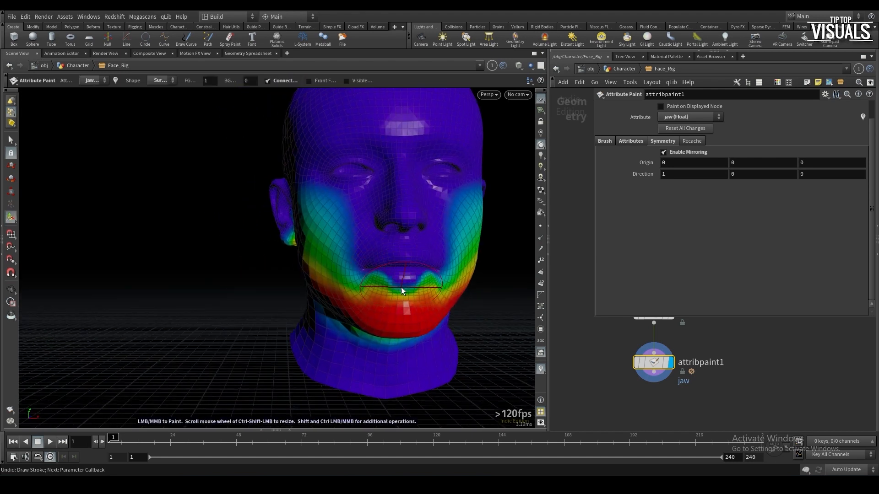
pyautogui.moveTo(386, 338)
pyautogui.mouseDown()
pyautogui.moveTo(352, 336)
pyautogui.moveTo(414, 288)
pyautogui.mouseUp()
pyautogui.keyDown('alt'); pyautogui.moveTo(414, 289); pyautogui.dragTo(420, 251, button='right'); pyautogui.keyUp('alt')
pyautogui.moveTo(392, 277)
pyautogui.keyDown('alt'); pyautogui.mouseDown()
pyautogui.moveTo(361, 283)
pyautogui.moveTo(409, 276)
pyautogui.mouseUp(); pyautogui.keyUp('alt')
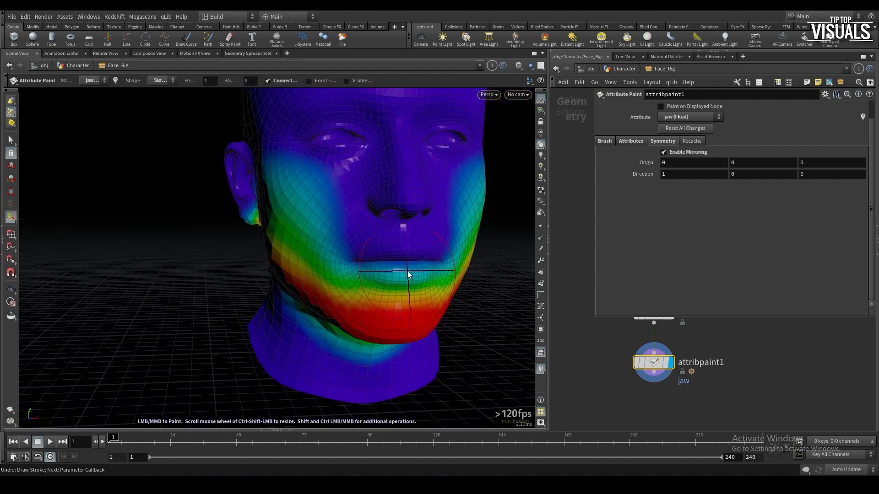
# Switch the painted attribute to lips_bottom and save the scene
pyautogui.click(100, 82)
pyautogui.click(119, 136)
pyautogui.hotkey('ctrl', 's')
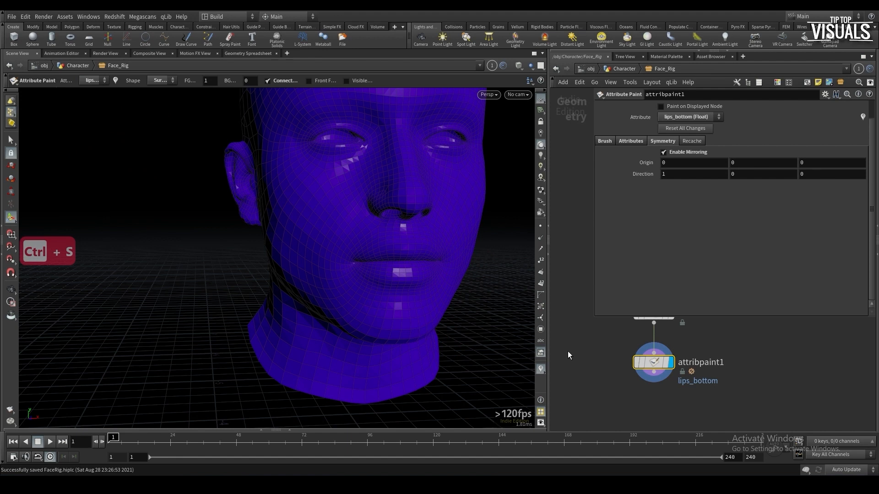
# Insert a Group Create node between the Match Size and Attribute Paint nodes
pyautogui.press('p')
pyautogui.moveTo(627, 361); pyautogui.dragTo(627, 387)
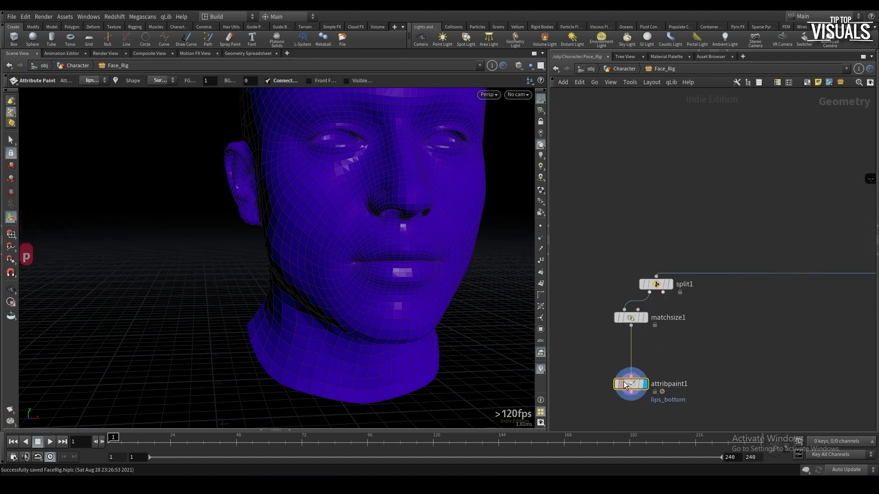
pyautogui.press('Tab')
pyautogui.write('group')
pyautogui.press('Return')
pyautogui.click(617, 348)
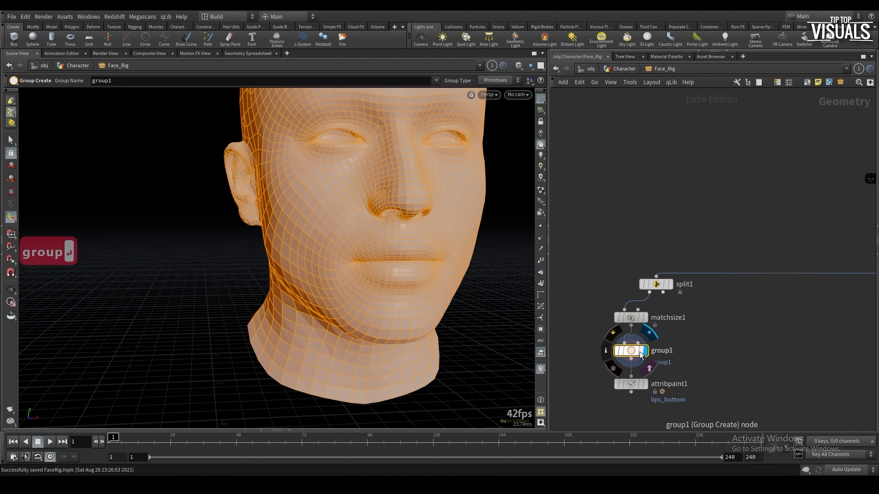
# Start picking the base group for the Group Create node and select four adjacent primitives inside the mouth
pyautogui.press('p')
pyautogui.click(865, 163)
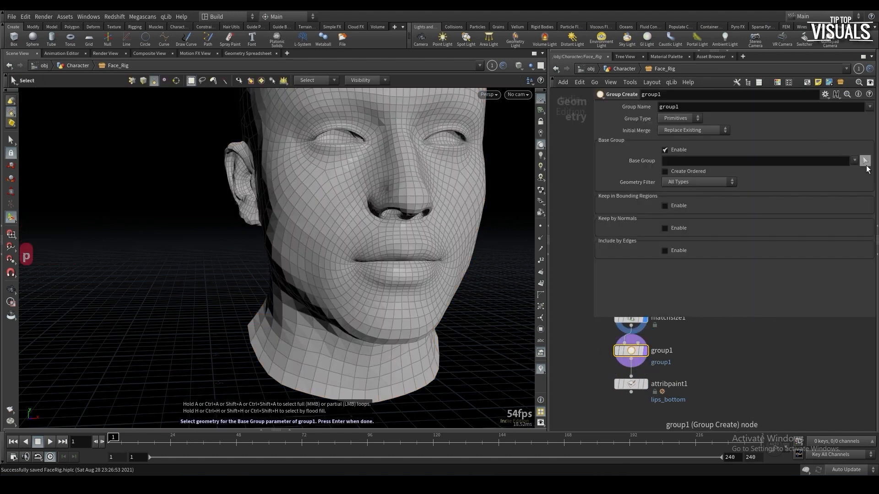
pyautogui.scroll(10, 428, 265)
pyautogui.moveTo(428, 268); pyautogui.dragTo(286, 277)
pyautogui.moveTo(287, 276); pyautogui.dragTo(445, 311, button='middle')
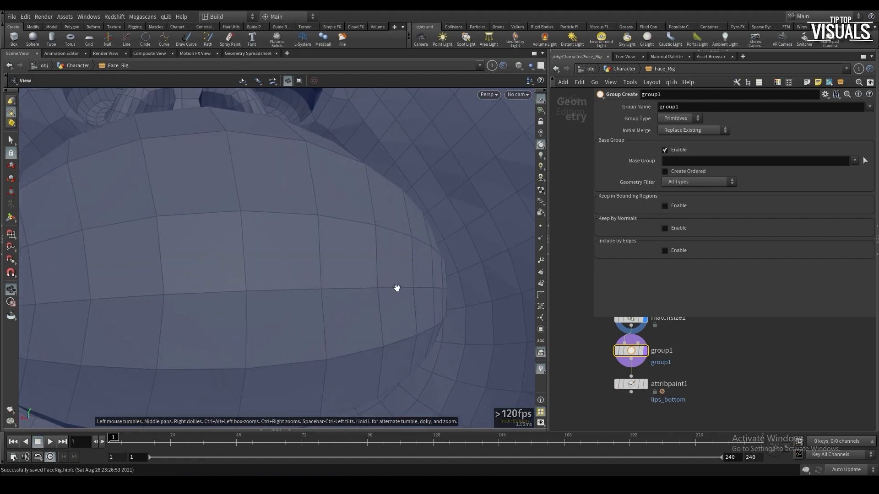
pyautogui.moveTo(340, 270); pyautogui.dragTo(408, 290)
pyautogui.moveTo(407, 291); pyautogui.dragTo(322, 307, button='right')
pyautogui.moveTo(322, 307); pyautogui.dragTo(351, 303, button='middle')
pyautogui.moveTo(352, 303); pyautogui.dragTo(292, 312, button='right')
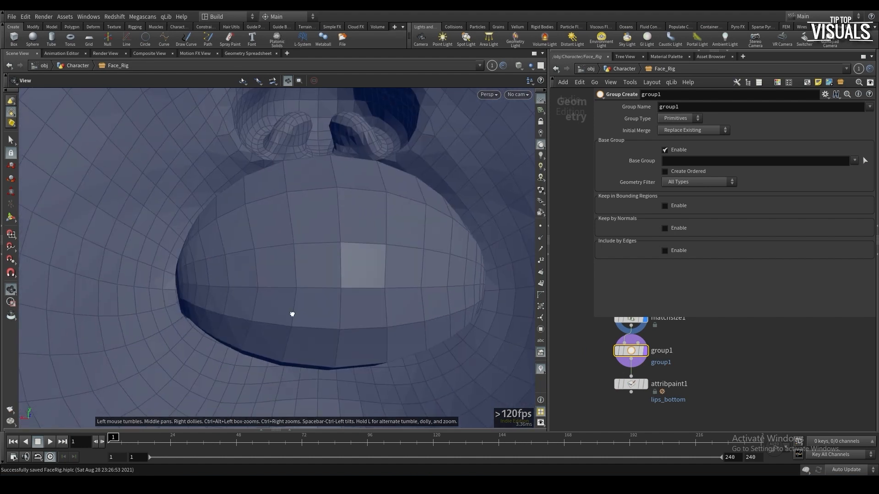
pyautogui.click(326, 259)
pyautogui.keyDown('shift'); pyautogui.click(353, 260); pyautogui.keyUp('shift')
pyautogui.keyDown('shift'); pyautogui.click(362, 308); pyautogui.keyUp('shift')
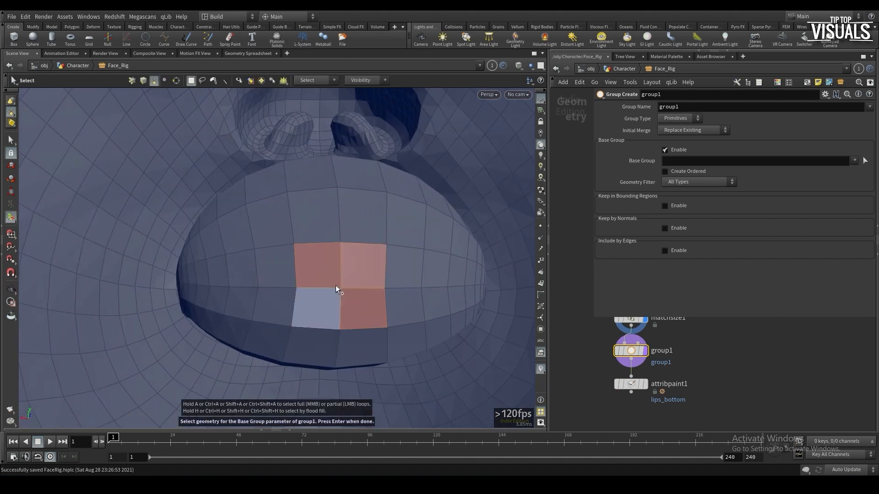
pyautogui.keyDown('shift'); pyautogui.click(332, 293); pyautogui.keyUp('shift')
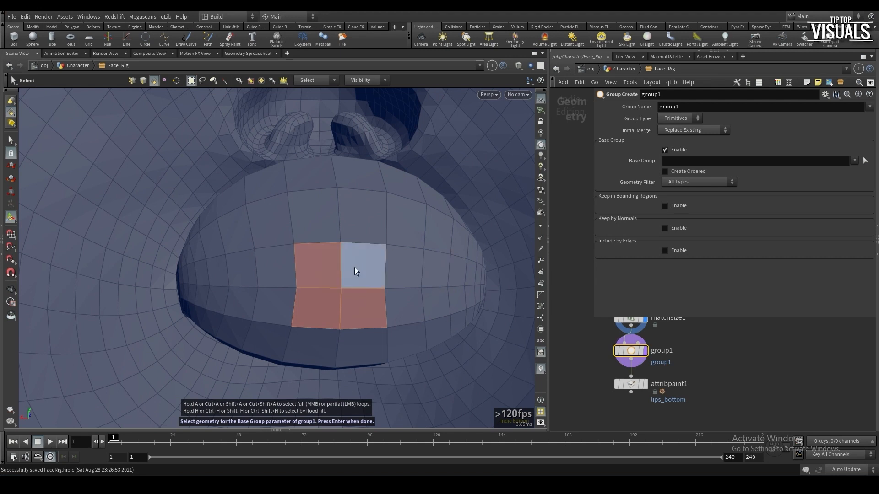
# Grow the primitive selection twelve times from the mouth interior out onto the lips
pyautogui.hotkey('shift', 'g')
pyautogui.hotkey('shift', 'g')
pyautogui.hotkey('shift', 'g')
pyautogui.hotkey('shift', 'g')
pyautogui.hotkey('shift', 'g')
pyautogui.hotkey('shift', 'g')
pyautogui.hotkey('shift', 'g')
pyautogui.hotkey('shift', 'g')
pyautogui.hotkey('shift', 'g')
pyautogui.hotkey('shift', 'g')
pyautogui.hotkey('shift', 'g')
pyautogui.hotkey('shift', 'g')
pyautogui.keyDown('alt'); pyautogui.moveTo(402, 256); pyautogui.dragTo(416, 285, button='right'); pyautogui.keyUp('alt')
pyautogui.keyDown('alt'); pyautogui.moveTo(417, 285); pyautogui.dragTo(192, 299); pyautogui.keyUp('alt')
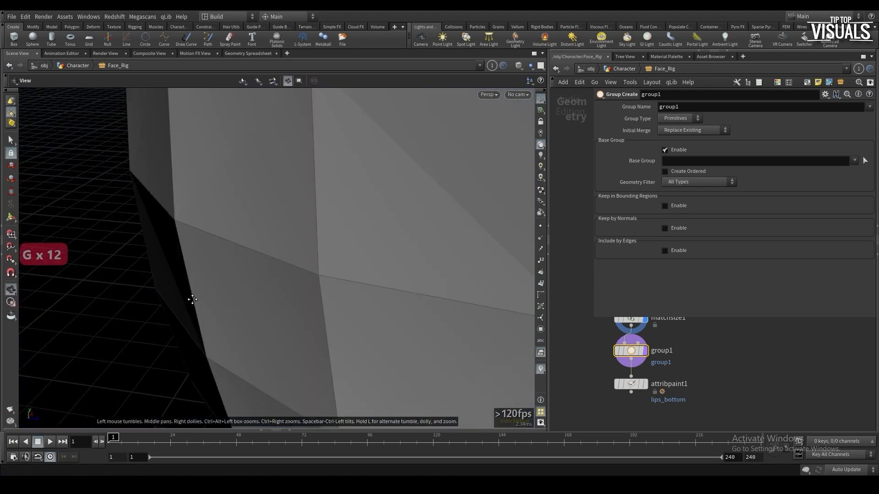
pyautogui.keyDown('alt'); pyautogui.moveTo(193, 299); pyautogui.dragTo(359, 251, button='right'); pyautogui.keyUp('alt')
pyautogui.keyDown('alt'); pyautogui.moveTo(359, 252); pyautogui.dragTo(275, 303); pyautogui.keyUp('alt')
pyautogui.keyDown('alt'); pyautogui.moveTo(274, 302); pyautogui.dragTo(332, 357, button='right'); pyautogui.keyUp('alt')
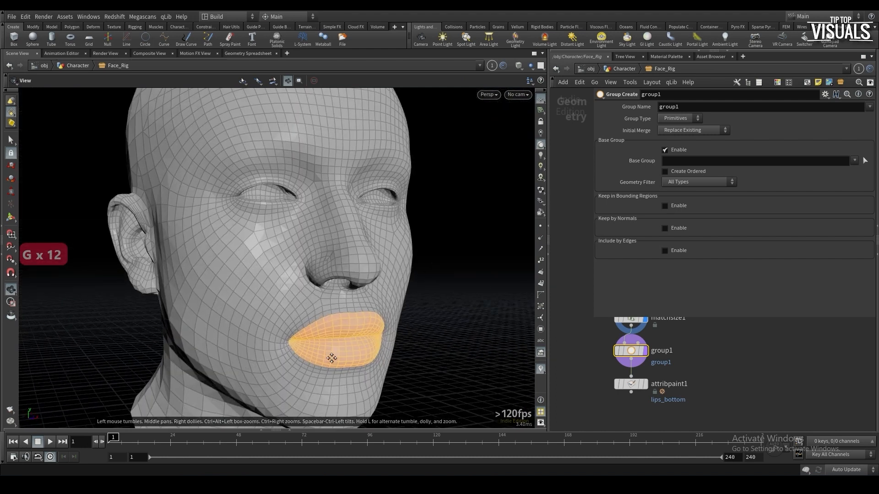
# Grow the lip selection two more times to extend it around the mouth
pyautogui.keyDown('alt'); pyautogui.moveTo(332, 358); pyautogui.dragTo(277, 339); pyautogui.keyUp('alt')
pyautogui.hotkey('shift', 'g')
pyautogui.hotkey('shift', 'g')
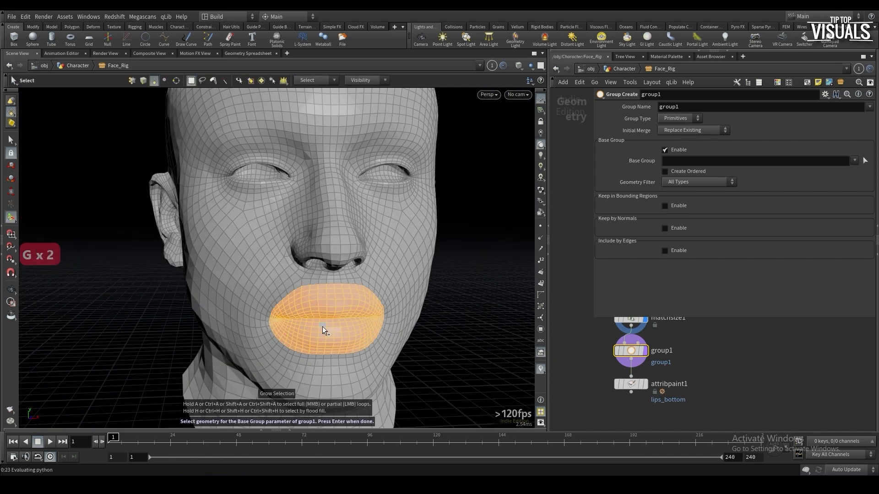
# Shrink the primitive selection around the mouth three times towards the lips
pyautogui.hotkey('shift', 's')
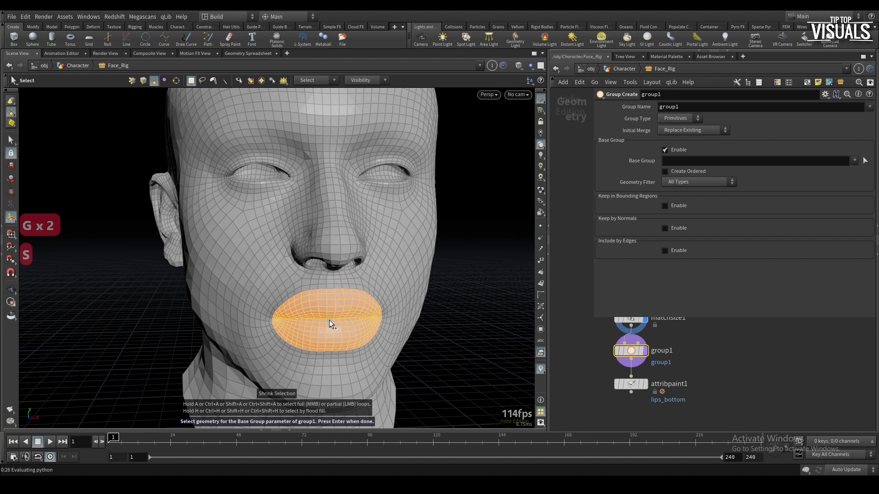
pyautogui.hotkey('shift', 's')
pyautogui.hotkey('shift', 's')
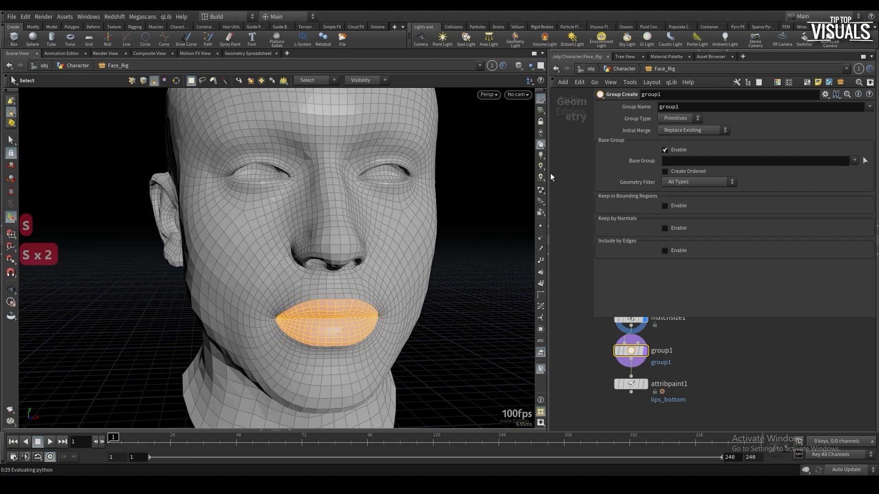
# Show the skin texture, refine the selection to the lip outline, accept it as the base group and name the group lips
pyautogui.click(540, 190)
pyautogui.keyDown('alt'); pyautogui.moveTo(395, 298); pyautogui.dragTo(428, 228, button='right'); pyautogui.keyUp('alt')
pyautogui.moveTo(394, 279)
pyautogui.keyDown('alt'); pyautogui.mouseDown()
pyautogui.moveTo(352, 300)
pyautogui.moveTo(379, 290)
pyautogui.moveTo(383, 298)
pyautogui.moveTo(314, 308)
pyautogui.mouseUp(); pyautogui.keyUp('alt')
pyautogui.hotkey('shift', 's')
pyautogui.hotkey('shift', 's')
pyautogui.hotkey('shift', 'g')
pyautogui.hotkey('shift', 'g')
pyautogui.hotkey('shift', 'g')
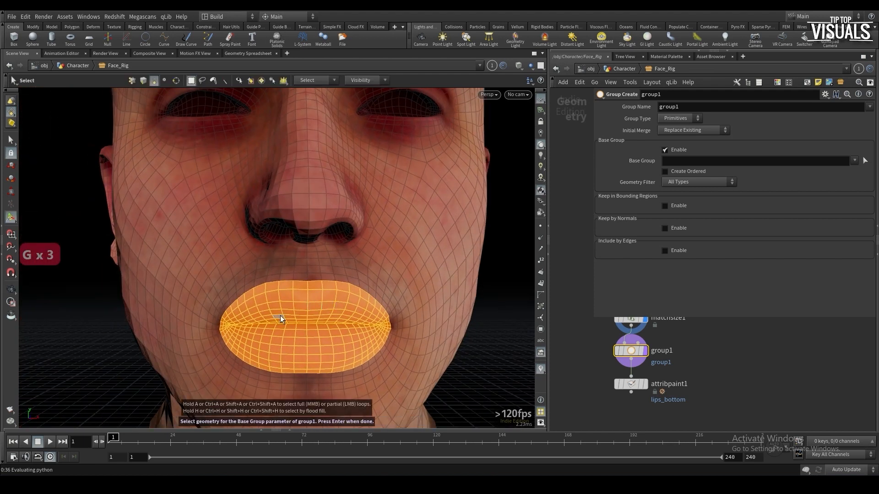
pyautogui.press('Return')
pyautogui.write('lips')
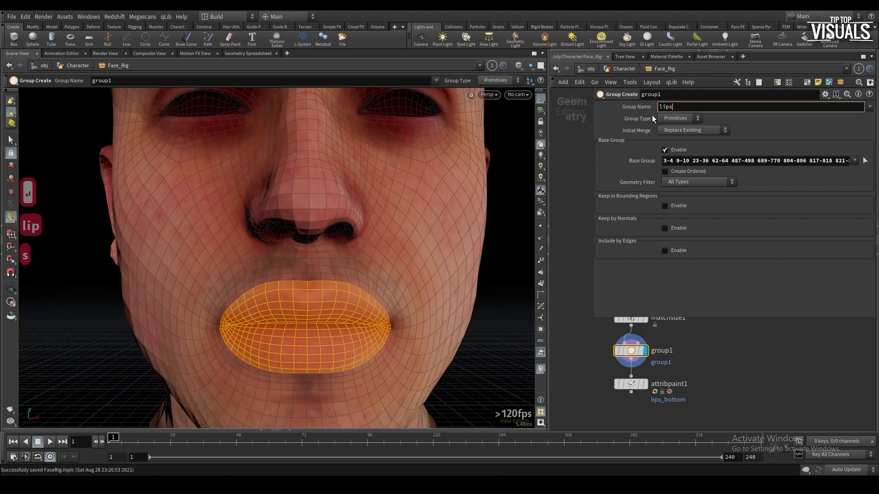
# Insert a Visibility node after the Group Create node, hide the lips group's primitives and save the scene
pyautogui.scroll(-2, 619, 365)
pyautogui.press('Tab')
pyautogui.write('visi')
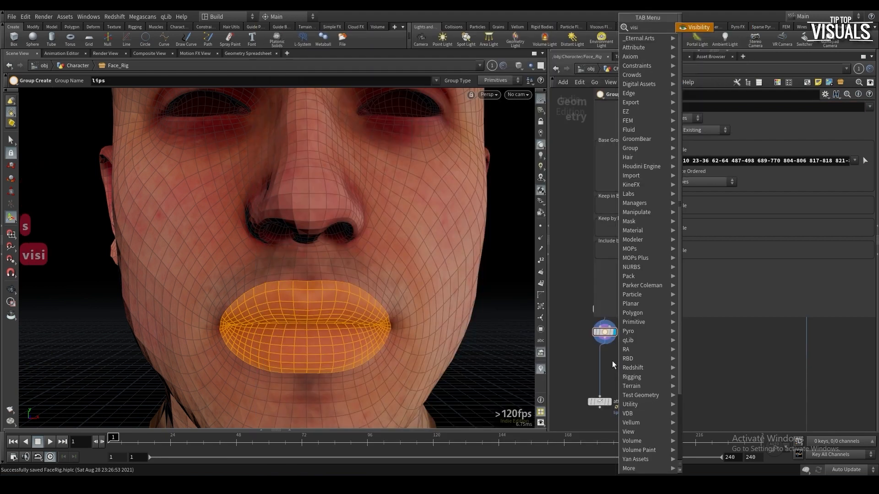
pyautogui.press('Return')
pyautogui.hotkey('ctrl', 's')
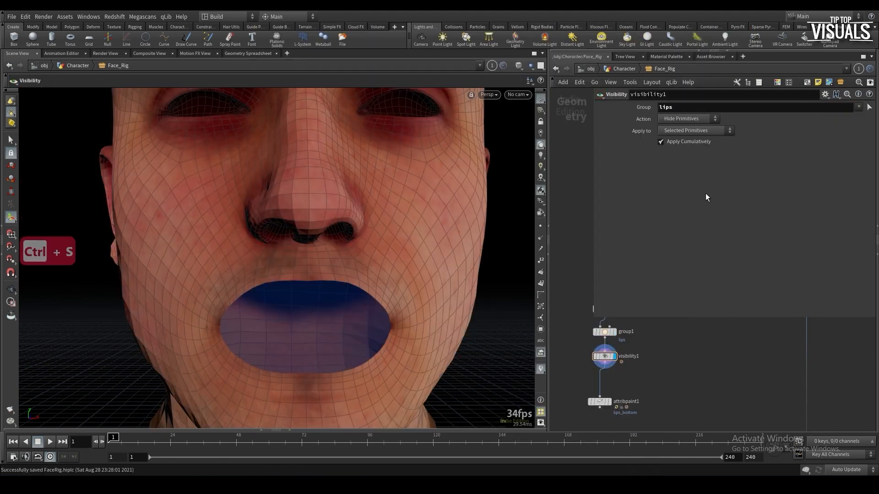
pyautogui.moveTo(282, 295); pyautogui.dragTo(304, 276)
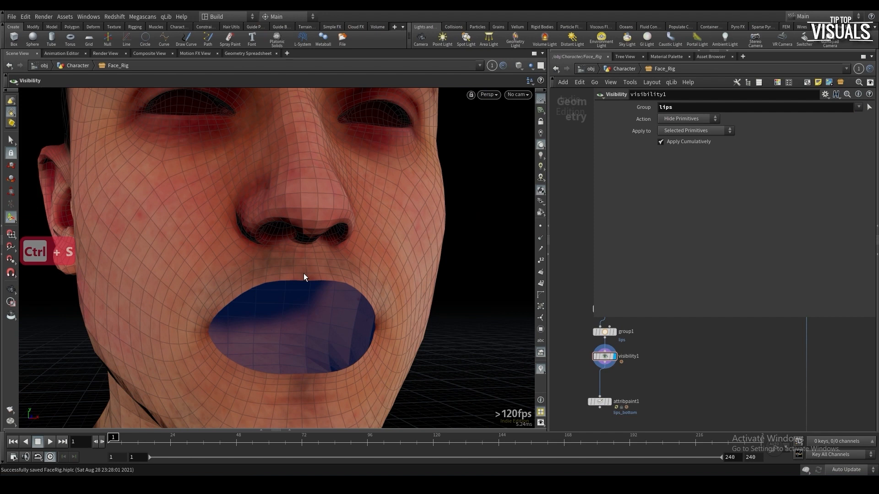
# Compare the geometry information of the Group Create and Visibility nodes for hidden primitives
pyautogui.moveTo(694, 356); pyautogui.dragTo(700, 365, button='middle')
pyautogui.press('p')
pyautogui.click(577, 327)
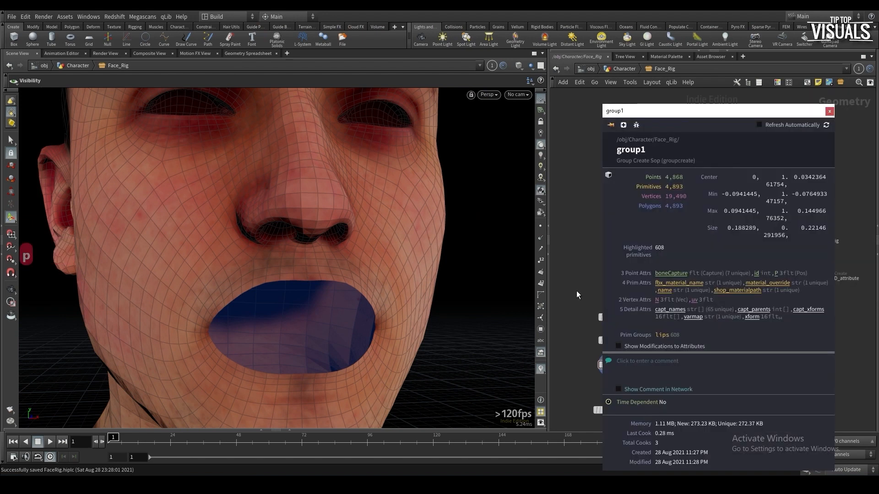
pyautogui.moveTo(690, 116); pyautogui.dragTo(97, 69)
pyautogui.moveTo(582, 349); pyautogui.dragTo(602, 314, button='middle')
pyautogui.click(621, 336)
pyautogui.moveTo(663, 100); pyautogui.dragTo(396, 70)
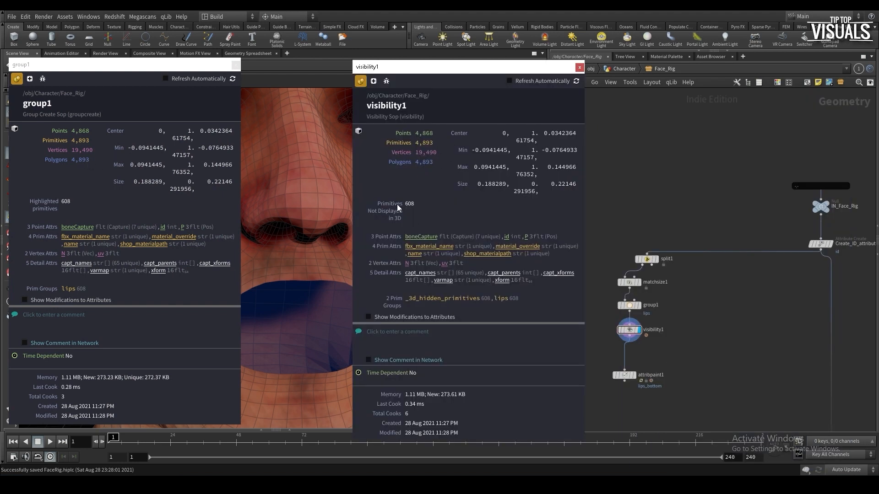
pyautogui.click(579, 67)
pyautogui.click(236, 65)
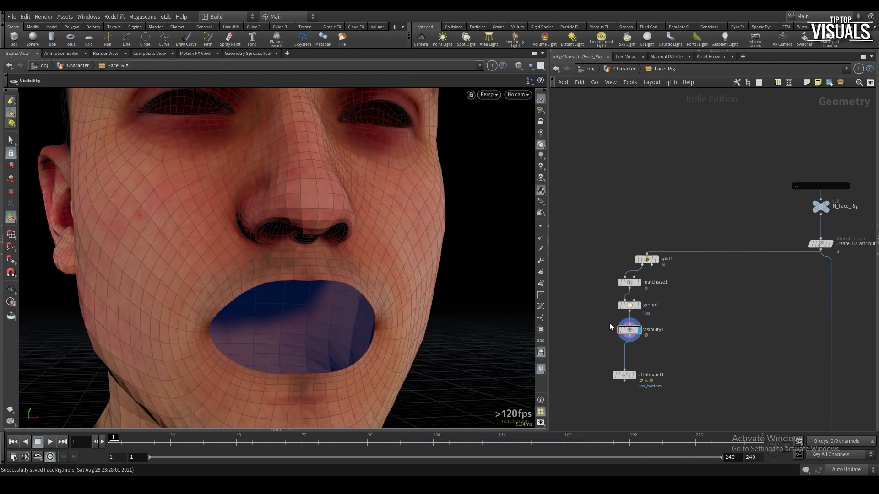
# Apply the Visibility node's hiding to Non-Selected Primitives so that only the lips group is shown
pyautogui.press('p')
pyautogui.click(699, 131)
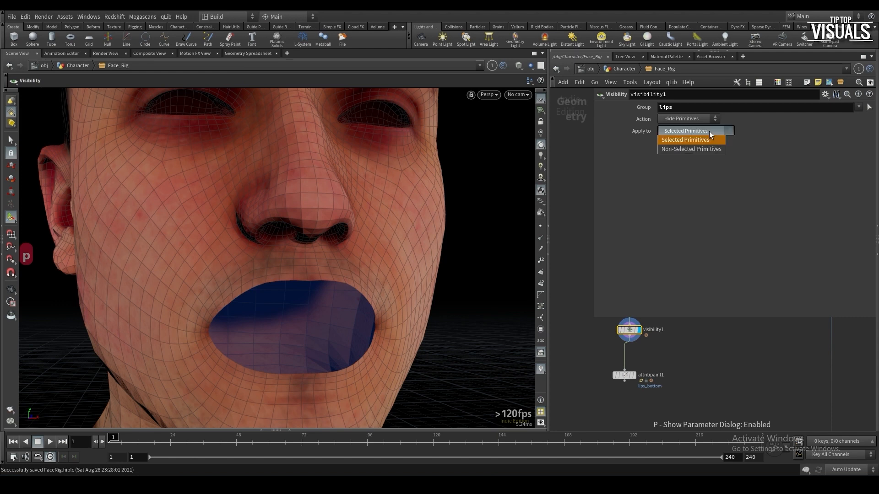
pyautogui.click(701, 153)
pyautogui.press('Escape')
pyautogui.moveTo(378, 314); pyautogui.dragTo(384, 274)
pyautogui.moveTo(384, 274); pyautogui.dragTo(377, 277)
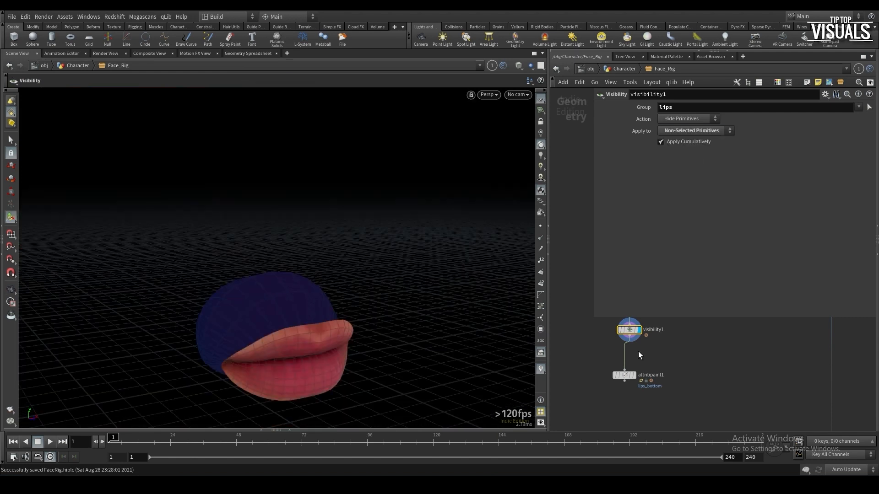
# View the isolated lips at the Attribute Paint node, and return the display to the Visibility node
pyautogui.moveTo(638, 353); pyautogui.dragTo(612, 338, button='middle')
pyautogui.click(608, 362)
pyautogui.moveTo(597, 364); pyautogui.dragTo(602, 378)
pyautogui.click(602, 378)
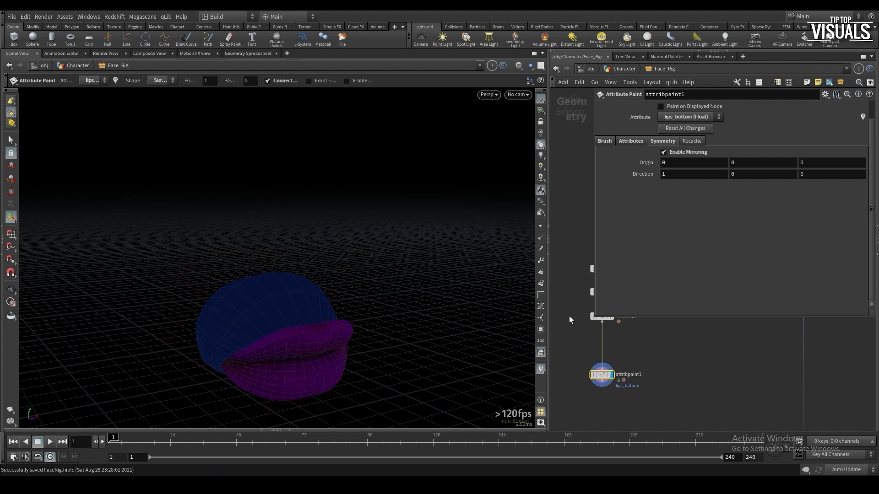
pyautogui.moveTo(577, 326); pyautogui.dragTo(571, 341, button='middle')
pyautogui.click(603, 331)
pyautogui.click(599, 332)
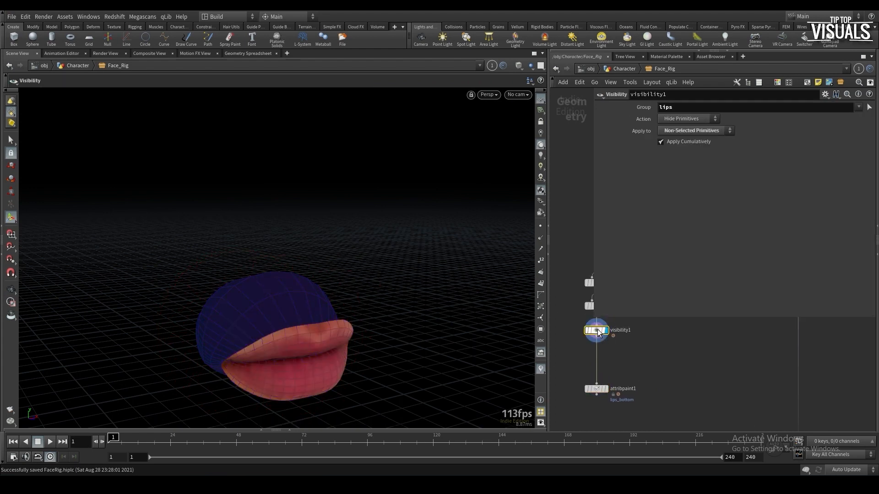
# Insert a second Group Create node between the Visibility and Attribute Paint nodes
pyautogui.rightClick(614, 345)
pyautogui.write('group')
pyautogui.press('Return')
pyautogui.click(597, 354)
# Start picking the new node's base group and grow the primitive selection across the middle of the upper lip
pyautogui.keyDown('alt'); pyautogui.moveTo(341, 331); pyautogui.dragTo(311, 327); pyautogui.keyUp('alt')
pyautogui.press('g')
pyautogui.press('g')
pyautogui.press('g')
pyautogui.press('g')
pyautogui.press('g')
pyautogui.press('g')
pyautogui.press('g')
pyautogui.press('g')
pyautogui.press('g')
pyautogui.press('g')
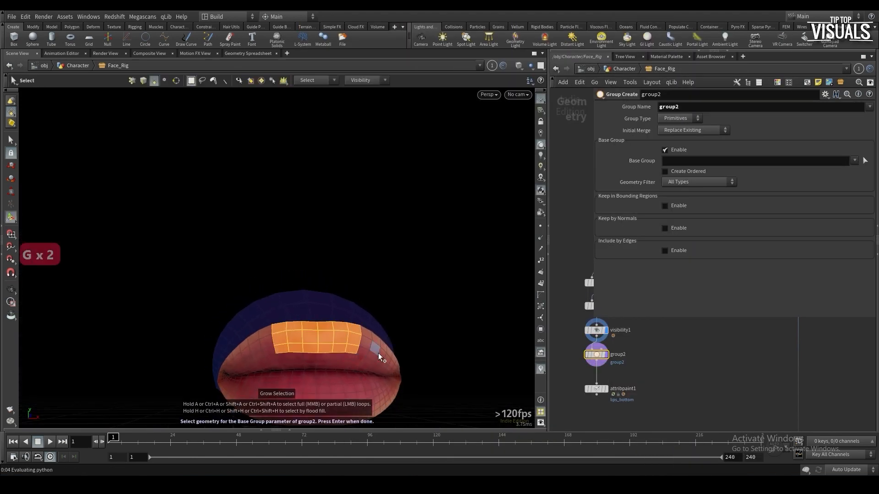
# Extend the selection with face loops over the whole upper lip, accept it as the base group and name the group lipstop
pyautogui.keyDown('alt'); pyautogui.moveTo(391, 352); pyautogui.dragTo(245, 339); pyautogui.keyUp('alt')
pyautogui.press('a')
pyautogui.press('a')
pyautogui.press('a')
pyautogui.press('a')
pyautogui.press('a')
pyautogui.press('a')
pyautogui.press('a')
pyautogui.press('a')
pyautogui.press('a')
pyautogui.press('a')
pyautogui.keyDown('alt'); pyautogui.moveTo(278, 310); pyautogui.dragTo(310, 328); pyautogui.keyUp('alt')
pyautogui.press('Return')
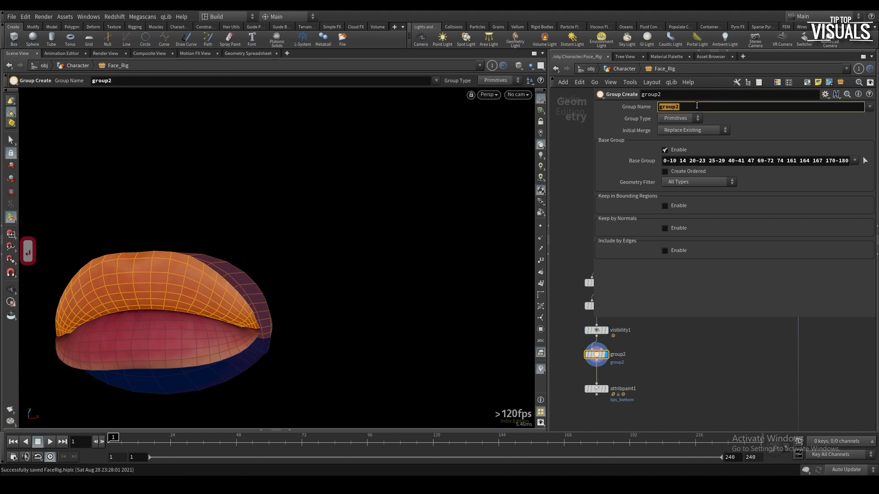
pyautogui.write('lipstop')
pyautogui.press('Return')
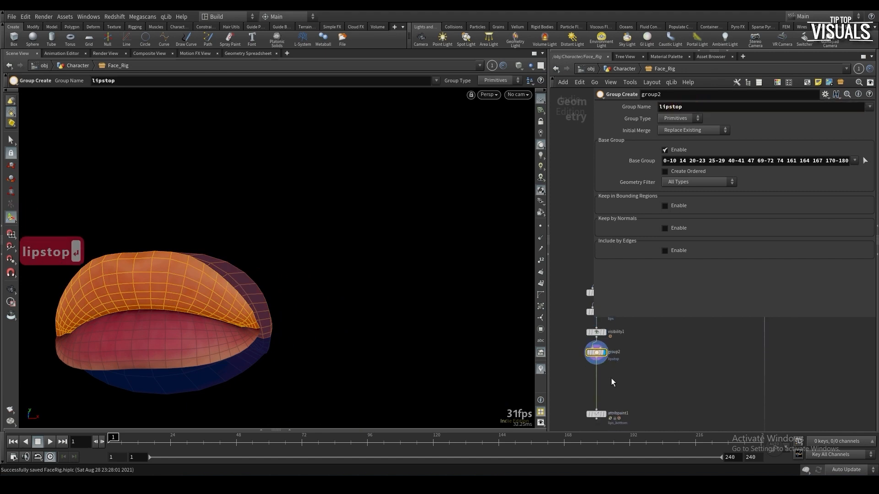
# Insert a Group Combine node after the lipstop Group Create node
pyautogui.press('Tab')
pyautogui.write('groupco')
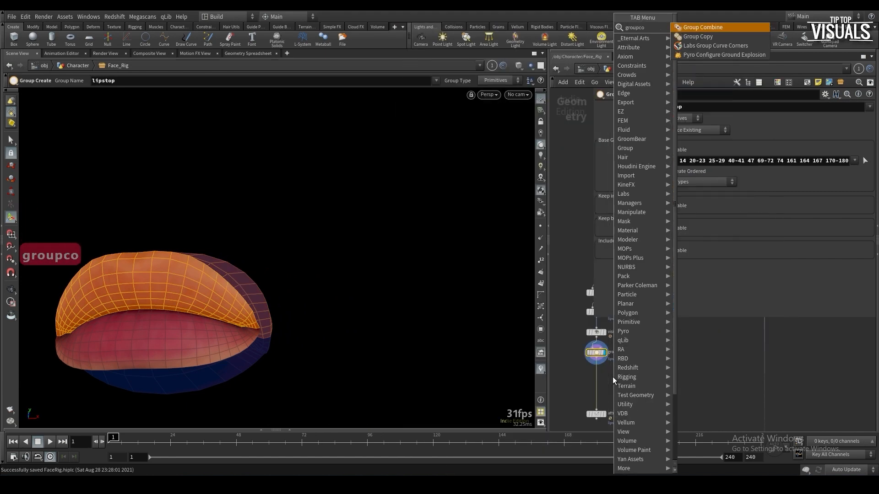
pyautogui.write('mbine')
pyautogui.press('Return')
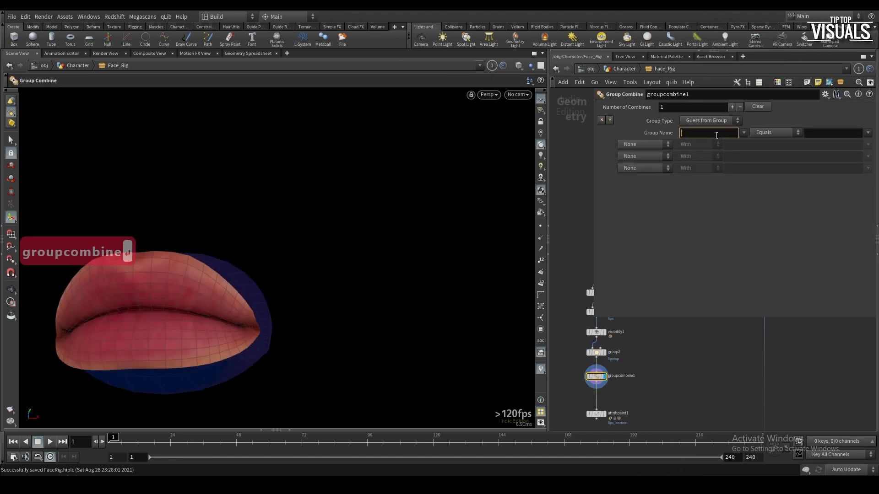
# Define a combined group named lipsbottom that equals lips with lipstop subtracted, and save the scene
pyautogui.click(717, 133)
pyautogui.write('lipsbottom')
pyautogui.click(868, 132)
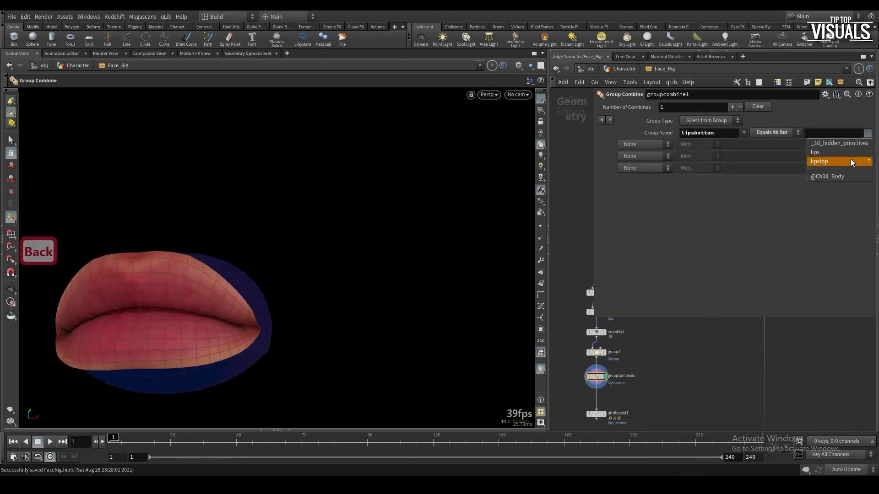
pyautogui.click(846, 153)
pyautogui.click(665, 146)
pyautogui.click(794, 132)
pyautogui.click(785, 143)
pyautogui.click(662, 145)
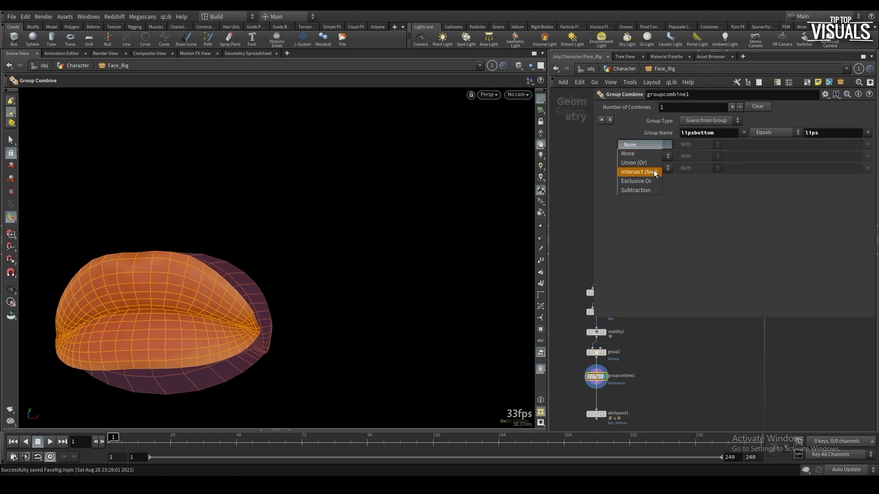
pyautogui.click(652, 190)
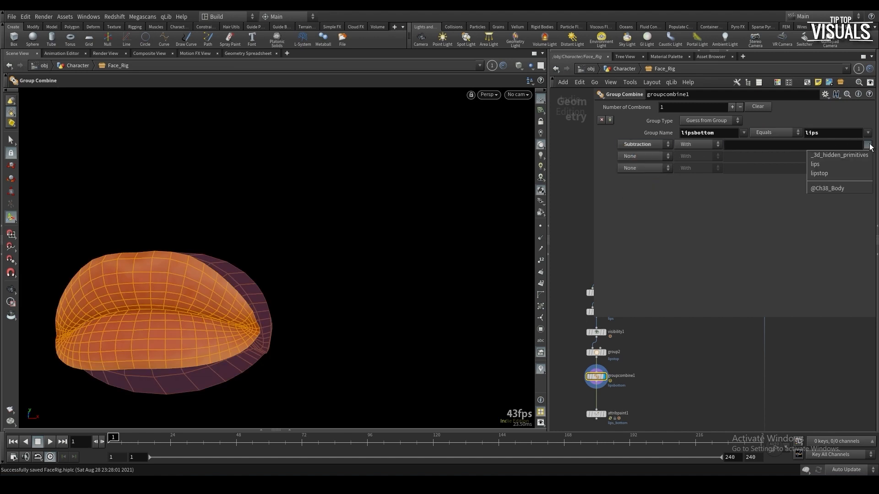
pyautogui.click(847, 172)
pyautogui.keyDown('alt'); pyautogui.moveTo(281, 307); pyautogui.dragTo(174, 320); pyautogui.keyUp('alt')
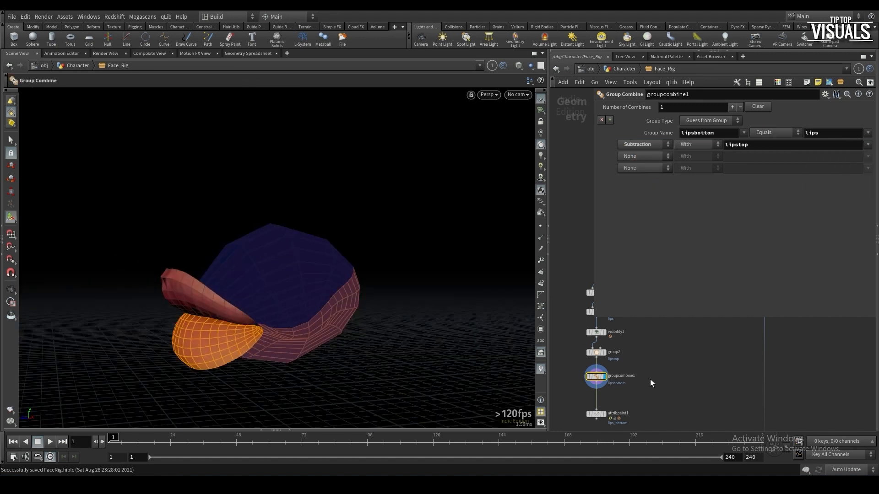
pyautogui.moveTo(644, 380); pyautogui.dragTo(661, 354, button='middle')
pyautogui.hotkey('ctrl', 's')
# Insert a Visibility node before the Attribute Paint node that hides everything outside the lipsbottom group
pyautogui.write('visi')
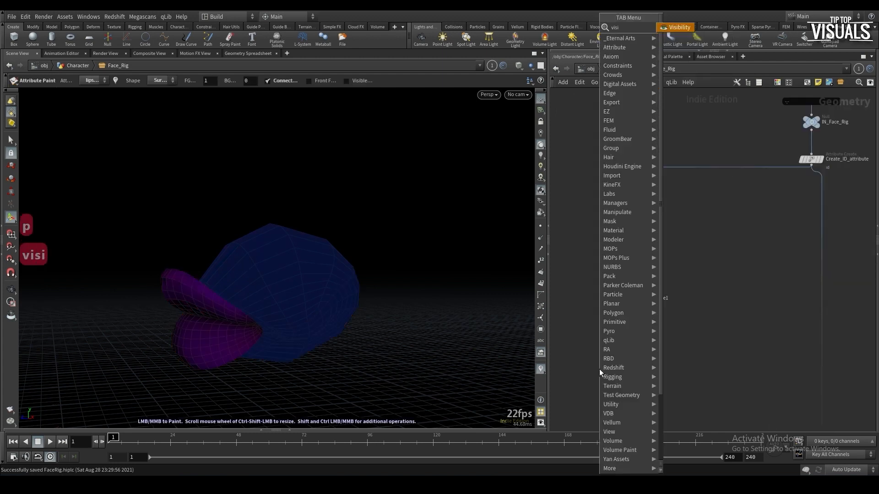
pyautogui.press('Return')
pyautogui.click(623, 329)
pyautogui.press('p')
pyautogui.click(869, 107)
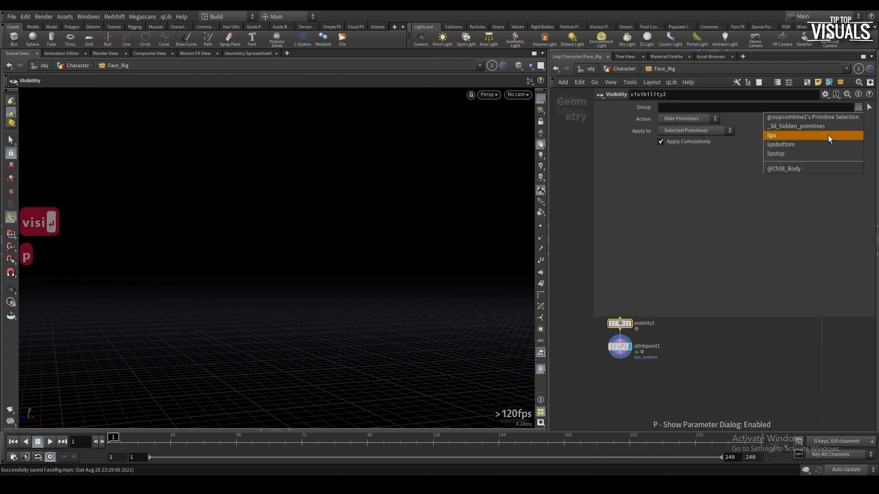
pyautogui.click(812, 144)
# Paint the lips_bottom mask over the isolated lower lip, fading towards its outer edge and inner mouth, and save the scene
pyautogui.click(613, 361)
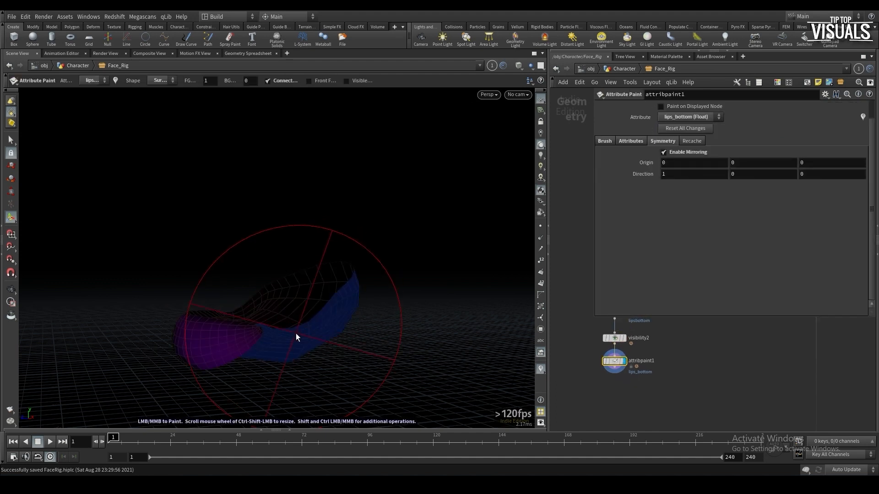
pyautogui.press('Escape')
pyautogui.moveTo(289, 339)
pyautogui.mouseDown()
pyautogui.moveTo(261, 315)
pyautogui.moveTo(353, 361)
pyautogui.moveTo(255, 297)
pyautogui.moveTo(213, 292)
pyautogui.moveTo(273, 278)
pyautogui.moveTo(256, 321)
pyautogui.mouseUp()
pyautogui.moveTo(256, 320)
pyautogui.mouseDown()
pyautogui.moveTo(246, 279)
pyautogui.moveTo(193, 246)
pyautogui.mouseUp()
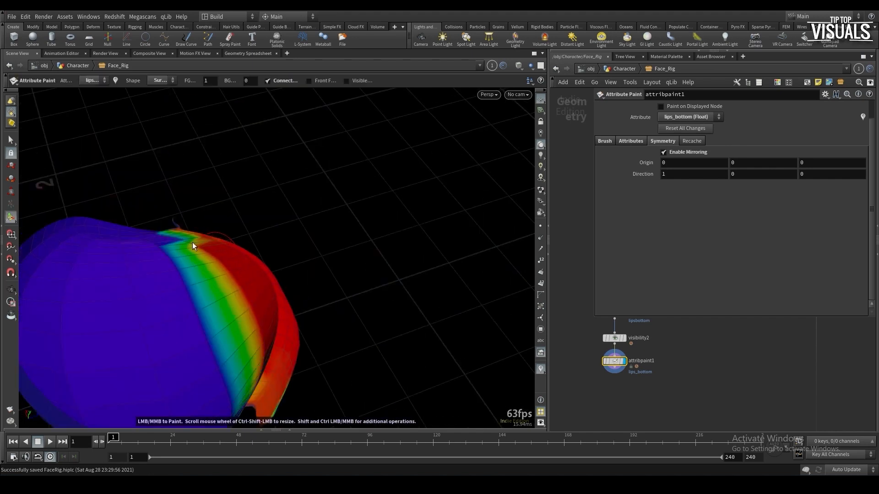
pyautogui.moveTo(248, 345)
pyautogui.mouseDown()
pyautogui.moveTo(245, 379)
pyautogui.moveTo(239, 259)
pyautogui.moveTo(147, 249)
pyautogui.moveTo(207, 301)
pyautogui.mouseUp()
pyautogui.press('Escape')
pyautogui.moveTo(206, 245)
pyautogui.mouseDown()
pyautogui.moveTo(251, 279)
pyautogui.moveTo(90, 296)
pyautogui.moveTo(174, 292)
pyautogui.moveTo(73, 276)
pyautogui.moveTo(169, 279)
pyautogui.moveTo(298, 248)
pyautogui.moveTo(257, 320)
pyautogui.moveTo(202, 310)
pyautogui.moveTo(235, 331)
pyautogui.moveTo(212, 298)
pyautogui.moveTo(295, 338)
pyautogui.mouseUp()
pyautogui.press('Return')
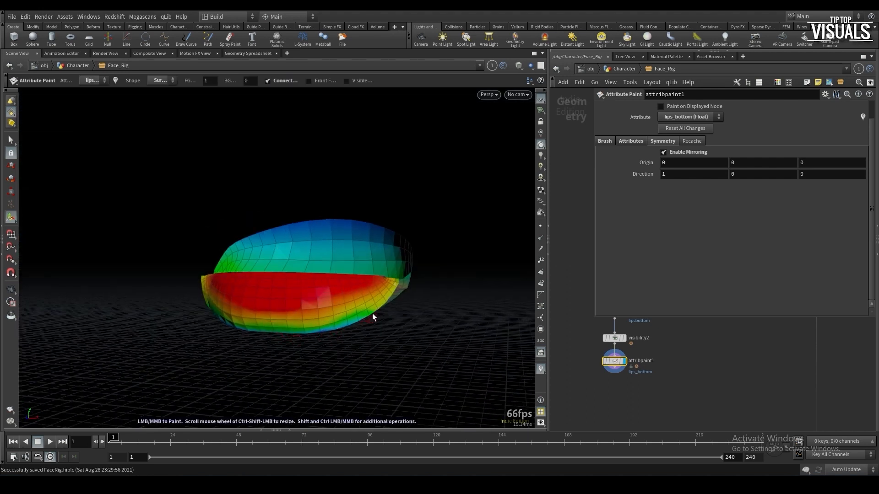
pyautogui.keyDown('alt'); pyautogui.moveTo(377, 300); pyautogui.dragTo(204, 312); pyautogui.keyUp('alt')
pyautogui.hotkey('ctrl', 's')
# Switch the painted attribute to lip_stop and set the second Visibility node to hide Selected Primitives of the lipsbottom group
pyautogui.click(92, 80)
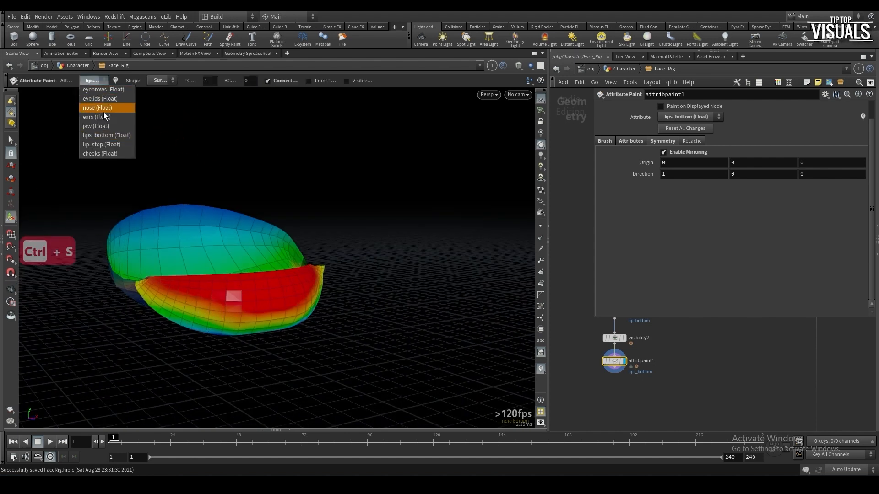
pyautogui.click(102, 146)
pyautogui.click(615, 338)
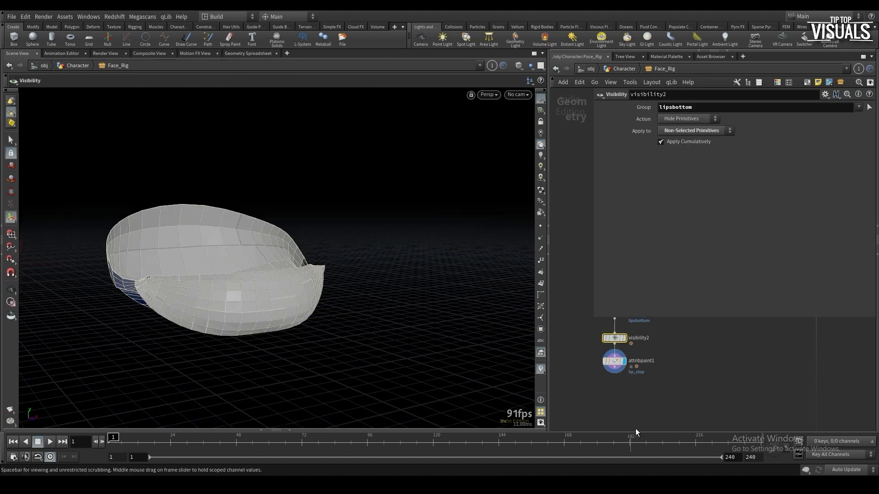
pyautogui.click(677, 133)
pyautogui.click(679, 140)
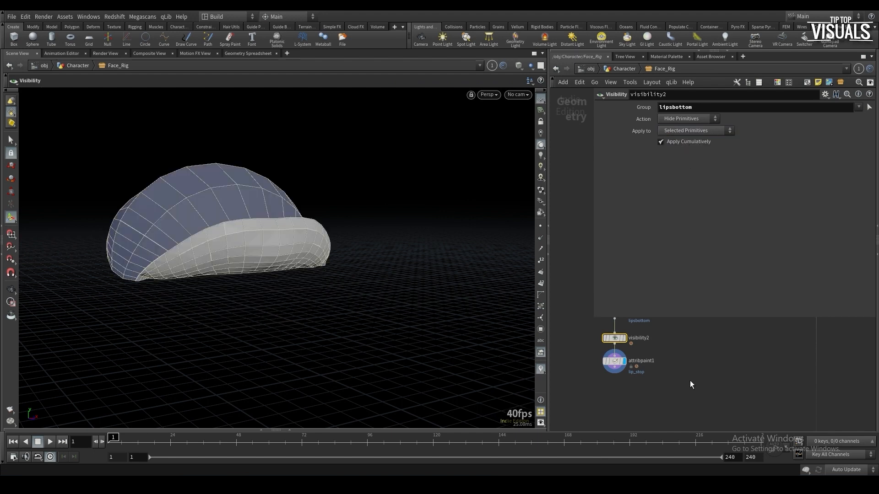
# Paint the lip_stop mask over the isolated upper lip, fading towards its outer edge, and save the scene
pyautogui.click(614, 361)
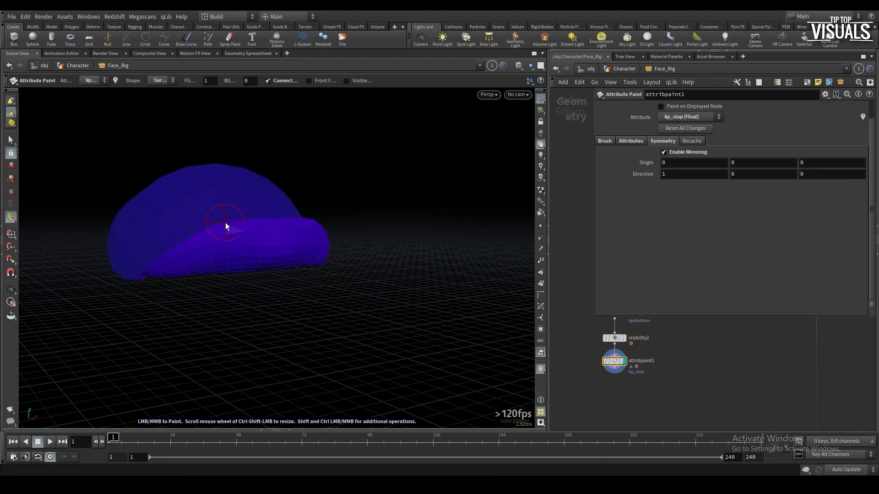
pyautogui.keyDown('alt'); pyautogui.moveTo(225, 222); pyautogui.dragTo(256, 270); pyautogui.keyUp('alt')
pyautogui.moveTo(256, 270)
pyautogui.mouseDown()
pyautogui.moveTo(281, 273)
pyautogui.moveTo(330, 256)
pyautogui.mouseUp()
pyautogui.moveTo(330, 257)
pyautogui.keyDown('alt'); pyautogui.mouseDown()
pyautogui.moveTo(236, 267)
pyautogui.moveTo(298, 307)
pyautogui.moveTo(386, 342)
pyautogui.moveTo(314, 261)
pyautogui.mouseUp(); pyautogui.keyUp('alt')
pyautogui.scroll(5, 275, 293)
pyautogui.scroll(-5, 186, 313)
pyautogui.keyDown('alt'); pyautogui.moveTo(186, 314); pyautogui.dragTo(158, 340); pyautogui.keyUp('alt')
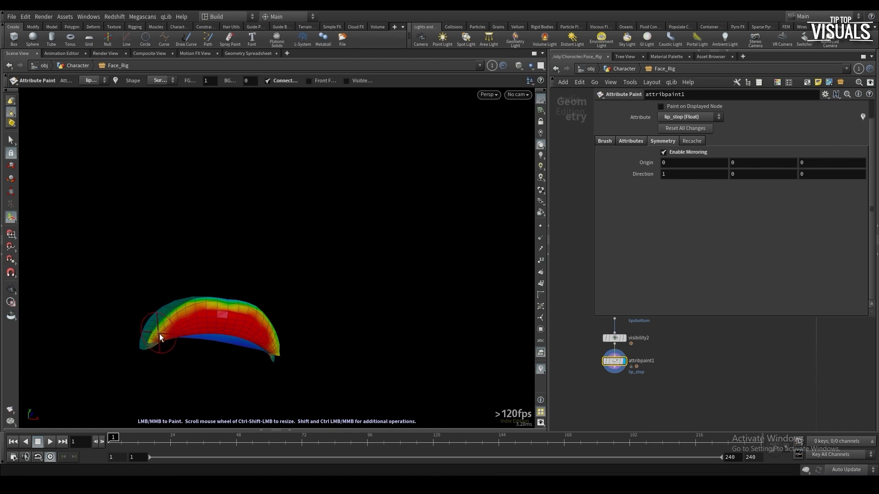
pyautogui.moveTo(205, 309)
pyautogui.keyDown('alt'); pyautogui.mouseDown()
pyautogui.moveTo(196, 323)
pyautogui.moveTo(207, 304)
pyautogui.mouseUp(); pyautogui.keyUp('alt')
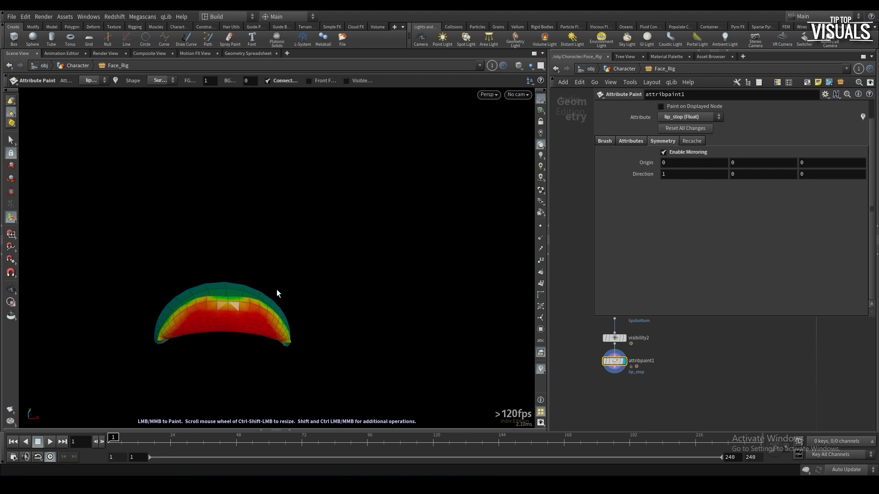
pyautogui.hotkey('ctrl', 's')
# Switch the painted attribute to cheeks and set the second Visibility node to expose all primitives by clearing its group
pyautogui.click(92, 81)
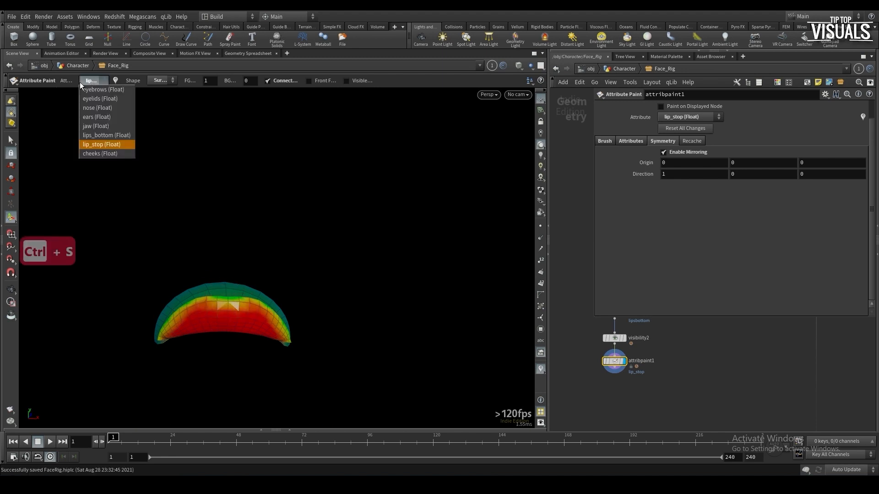
pyautogui.click(101, 154)
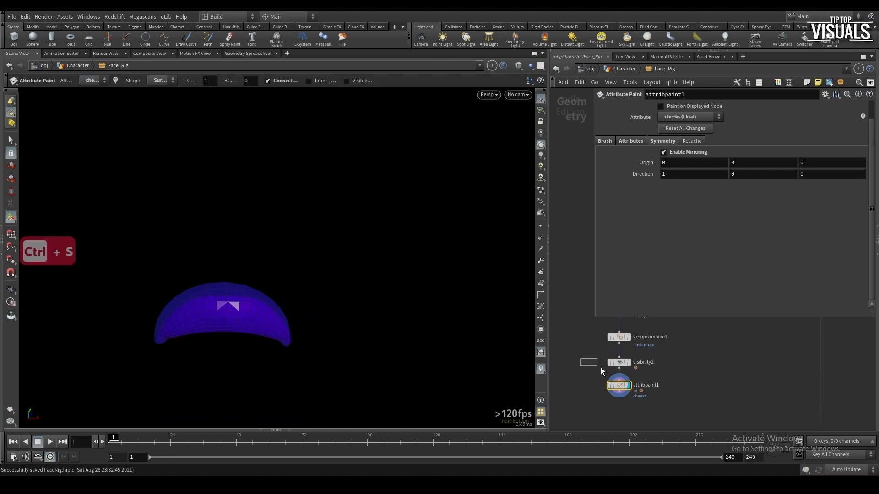
pyautogui.click(619, 363)
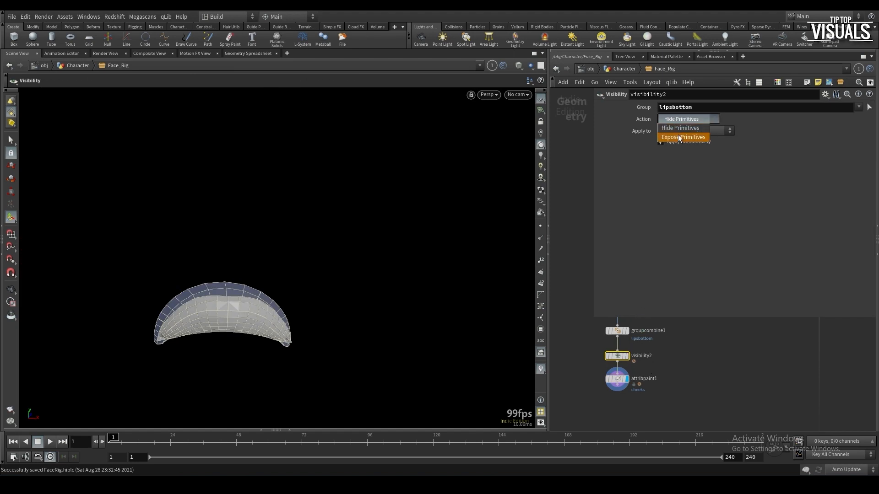
pyautogui.click(679, 138)
pyautogui.press('BackSpace')
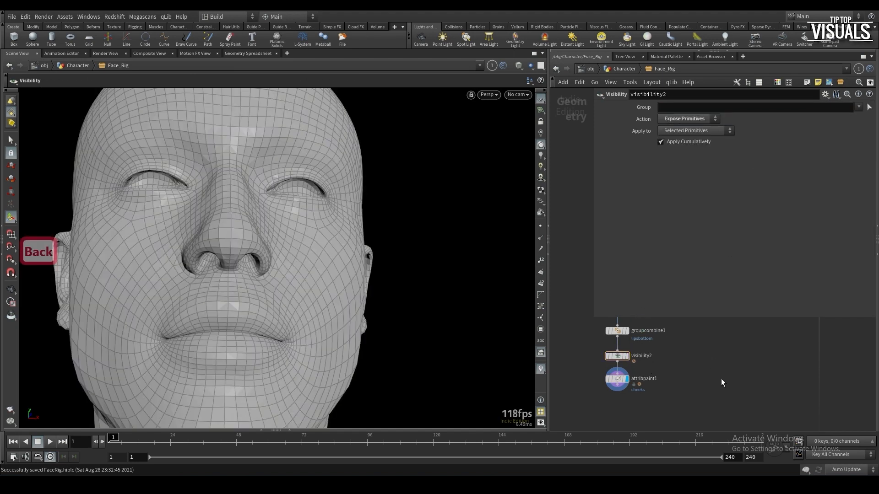
# Paint the mirrored cheeks mask over both cheeks, fading out from below the eyes towards the jaw, and save the scene
pyautogui.moveTo(348, 320); pyautogui.dragTo(414, 246)
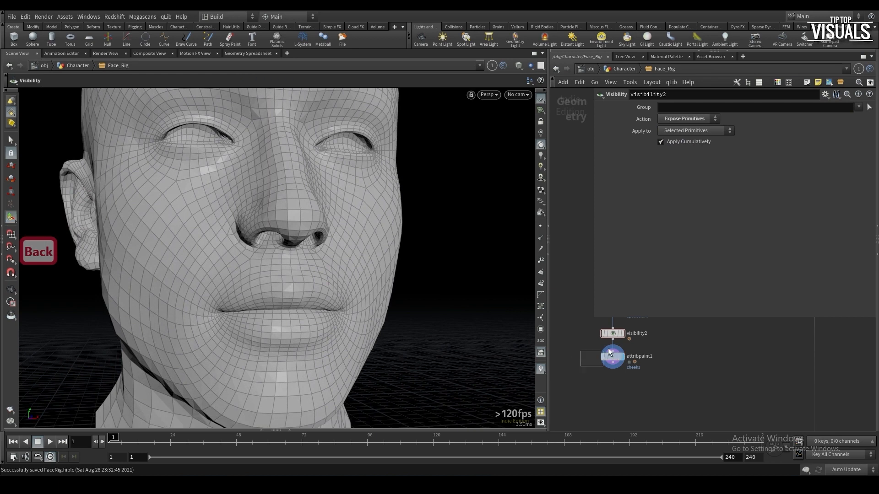
pyautogui.click(610, 352)
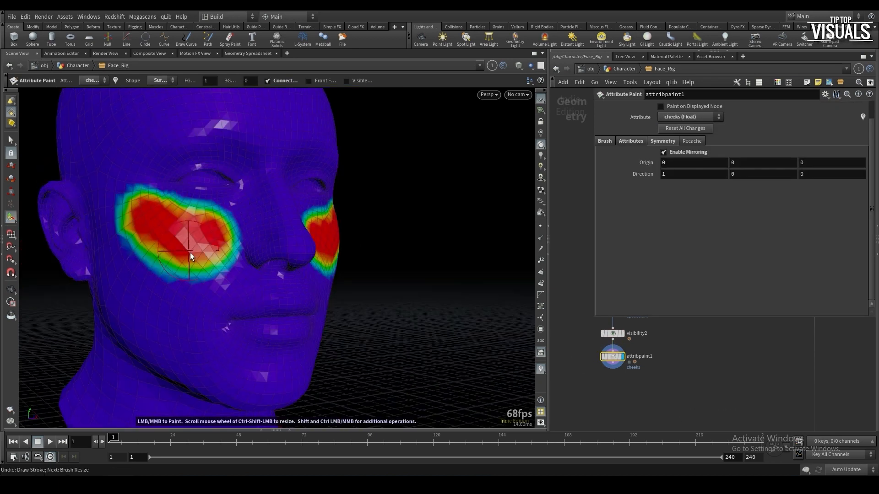
pyautogui.moveTo(191, 253)
pyautogui.mouseDown()
pyautogui.moveTo(246, 220)
pyautogui.moveTo(161, 251)
pyautogui.mouseUp()
pyautogui.hotkey('ctrl', 'z')
pyautogui.hotkey('ctrl', 'z')
pyautogui.hotkey('ctrl', 'z')
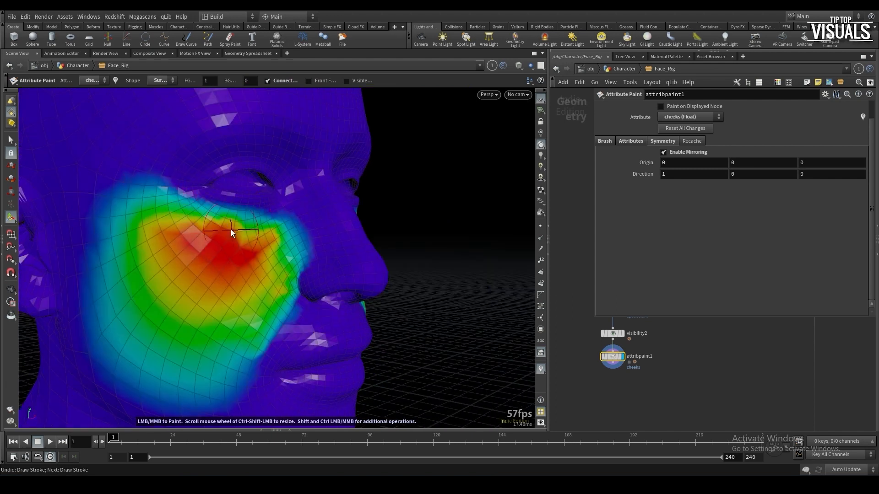
pyautogui.hotkey('ctrl', 's')
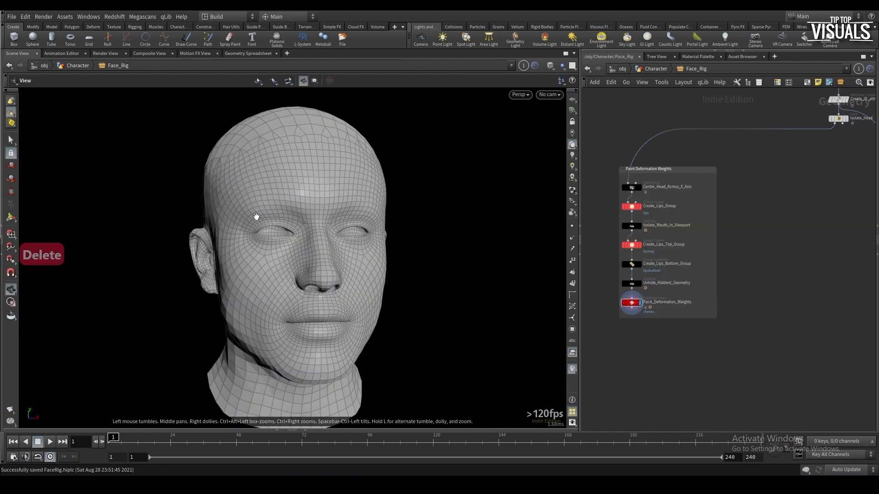
# Add an Edit node fed by Paint_Deformation_Weights, make it the displayed node, and show its parameters
pyautogui.moveTo(325, 234); pyautogui.dragTo(320, 215)
pyautogui.moveTo(629, 364); pyautogui.dragTo(644, 382, button='middle')
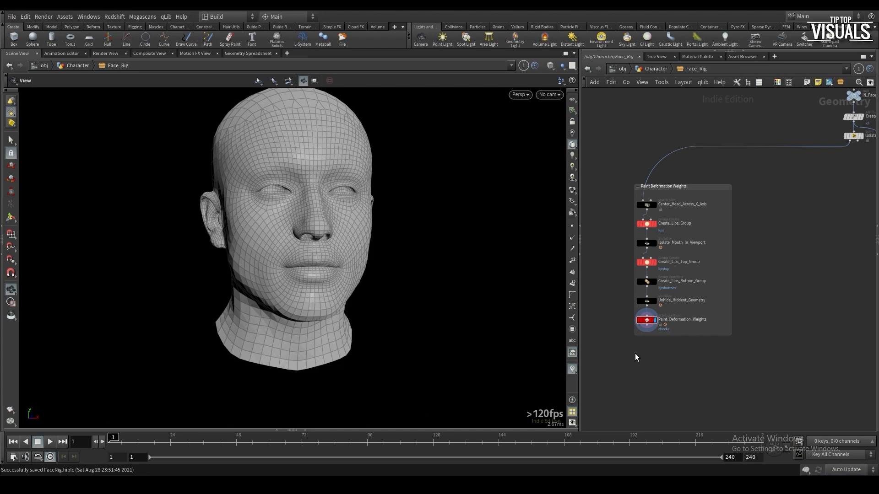
pyautogui.scroll(1, 643, 357)
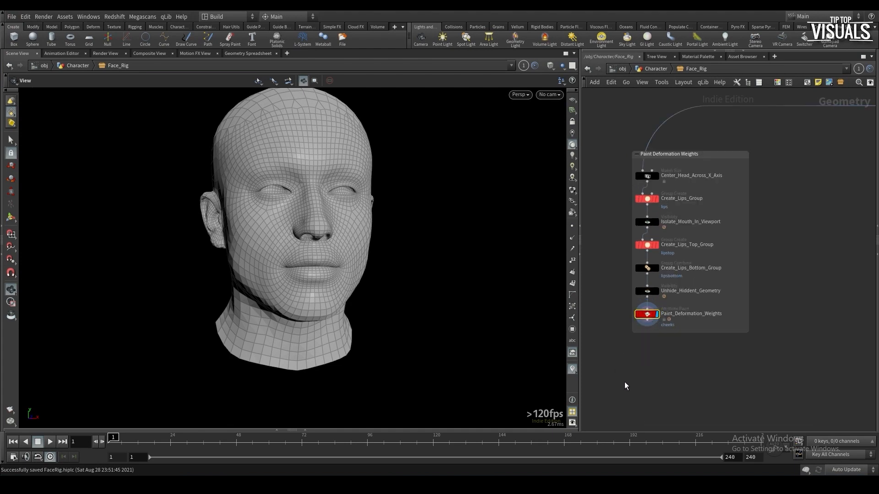
pyautogui.press('Tab')
pyautogui.write('edit')
pyautogui.press('Return')
pyautogui.click(643, 365)
pyautogui.scroll(1, 643, 365)
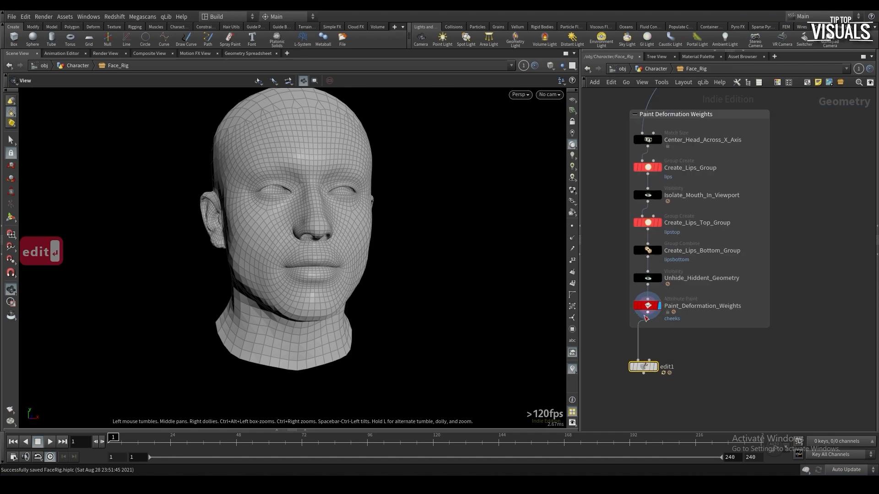
pyautogui.click(647, 375)
pyautogui.press('p')
pyautogui.press('p')
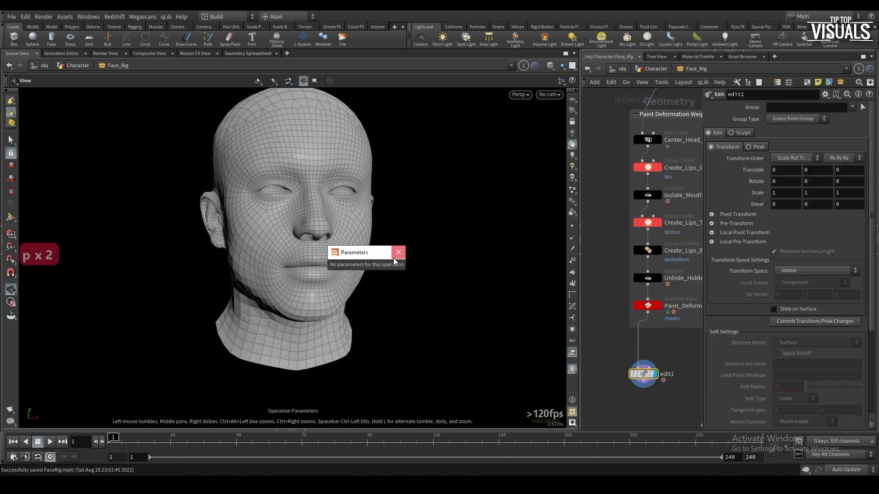
# Select the single point at one mouth corner for the Edit node and activate the Move tool on it
pyautogui.press('s')
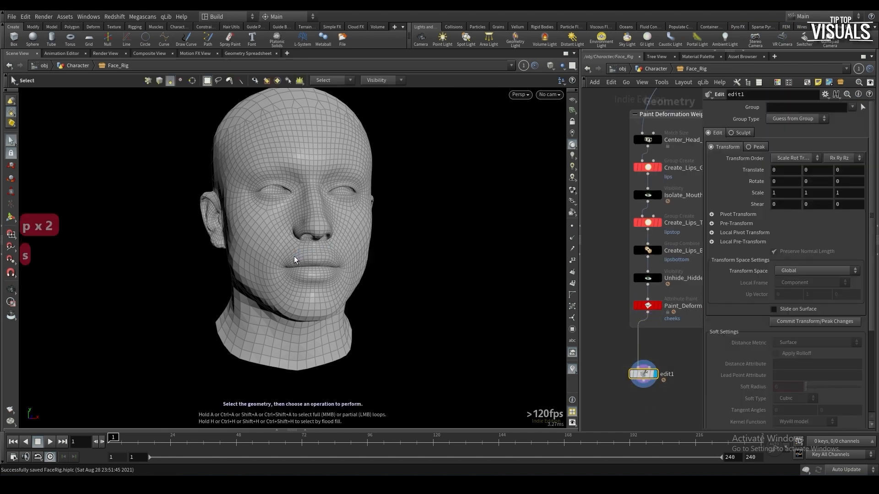
pyautogui.scroll(2, 294, 260)
pyautogui.press('2')
pyautogui.scroll(5, 316, 263)
pyautogui.scroll(7, 254, 278)
pyautogui.keyDown('alt'); pyautogui.moveTo(403, 259); pyautogui.dragTo(276, 255); pyautogui.keyUp('alt')
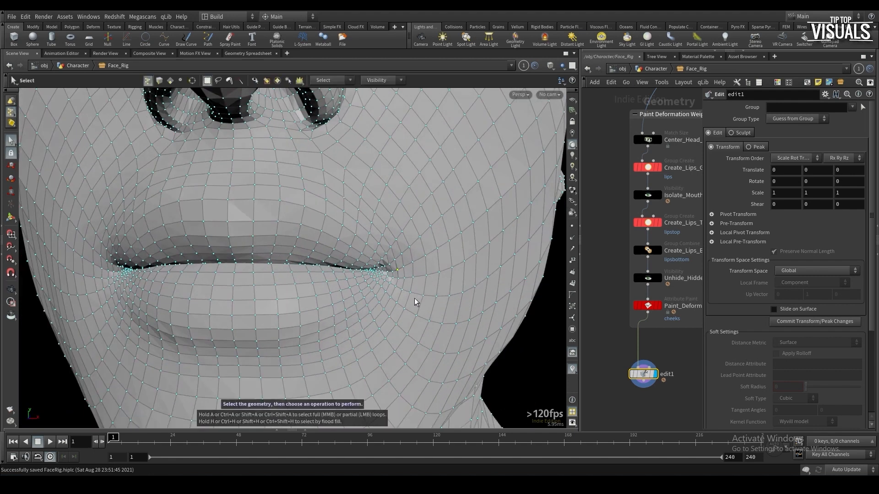
pyautogui.press('space')
pyautogui.press('t')
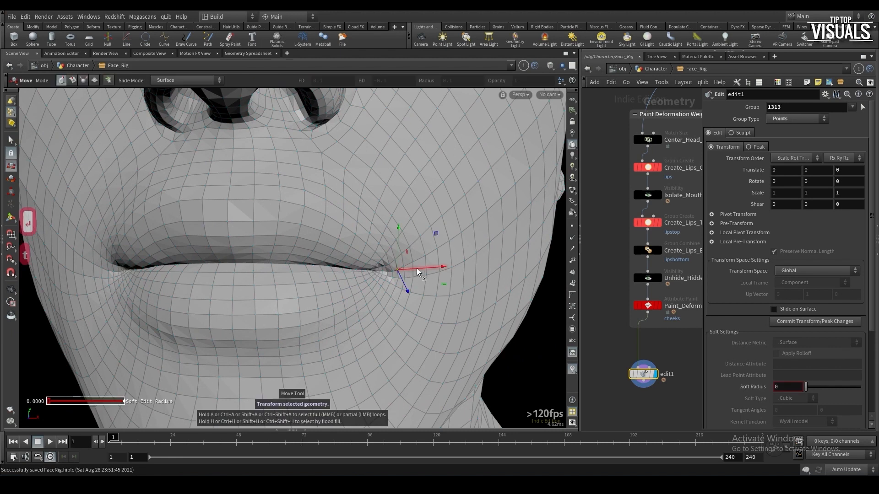
# Pull the selected mouth corner point outward with a soft radius of about 0.017
pyautogui.scroll(-3, 462, 277)
pyautogui.moveTo(451, 272)
pyautogui.mouseDown()
pyautogui.moveTo(483, 269)
pyautogui.moveTo(459, 282)
pyautogui.mouseUp()
pyautogui.hotkey('ctrl', 'z')
pyautogui.scroll(-1, 757, 324)
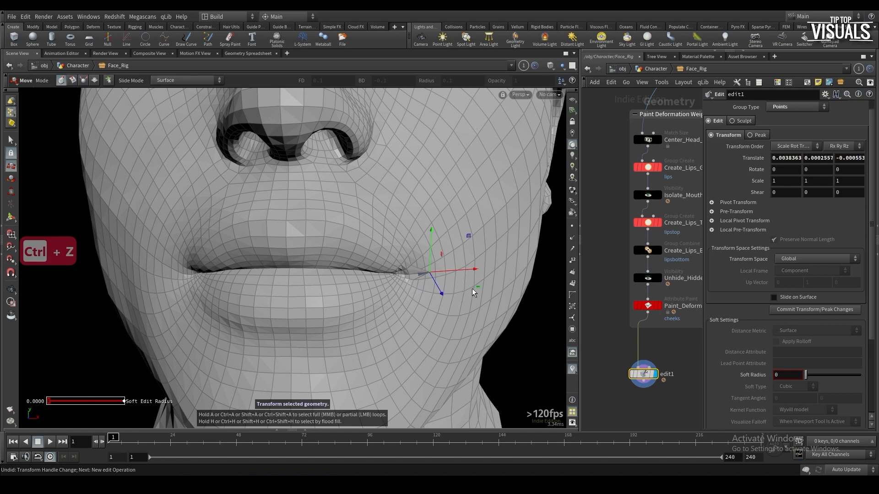
pyautogui.scroll(1, 471, 288)
pyautogui.scroll(-6, 470, 289)
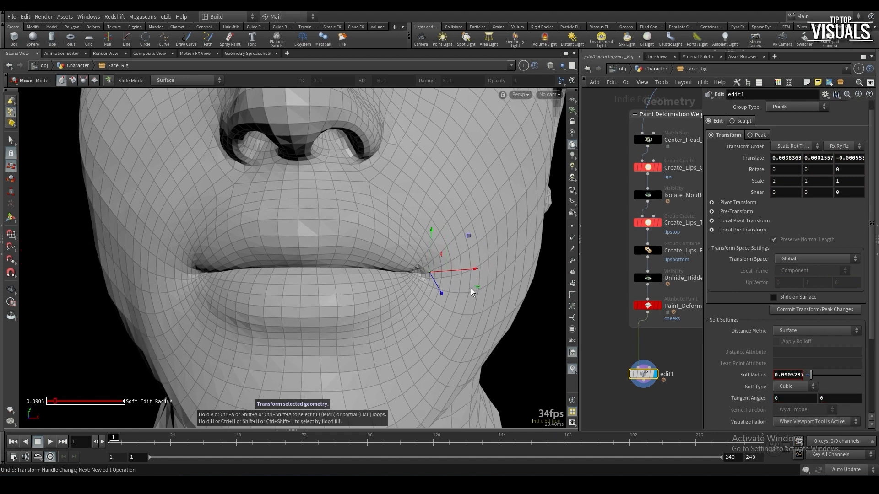
pyautogui.scroll(-4, 471, 288)
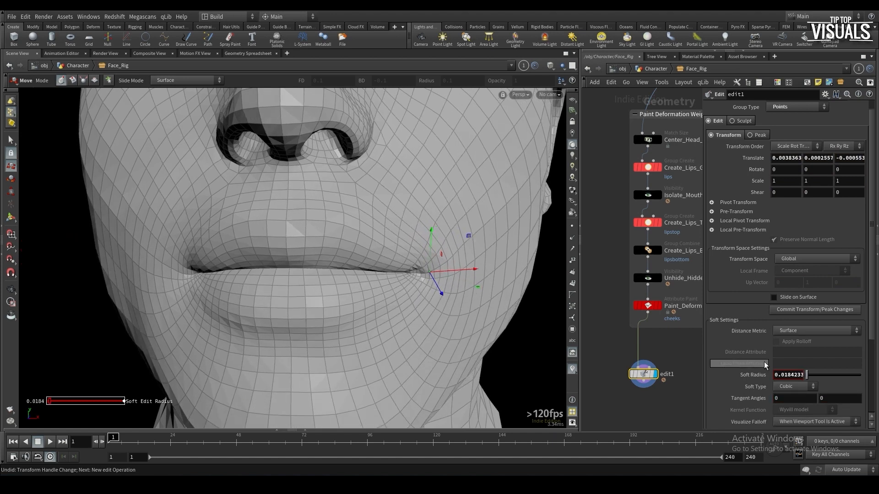
pyautogui.scroll(-2, 413, 299)
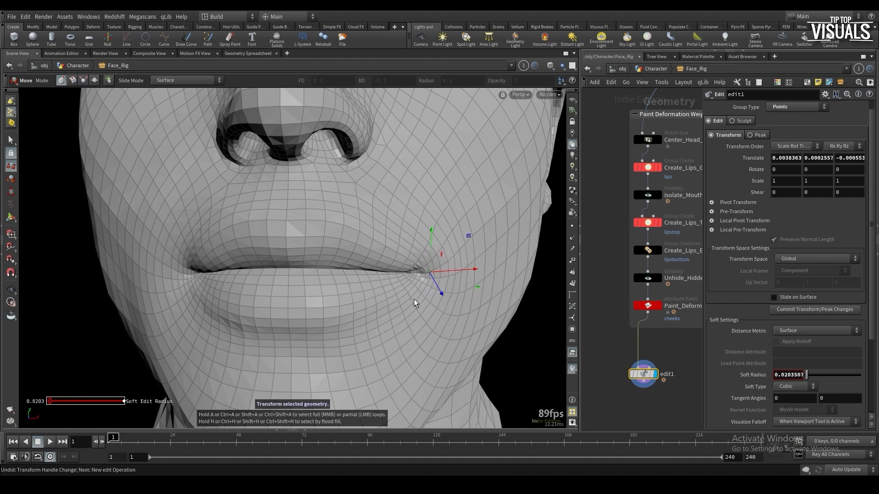
pyautogui.scroll(2, 414, 298)
pyautogui.moveTo(450, 270); pyautogui.dragTo(463, 273)
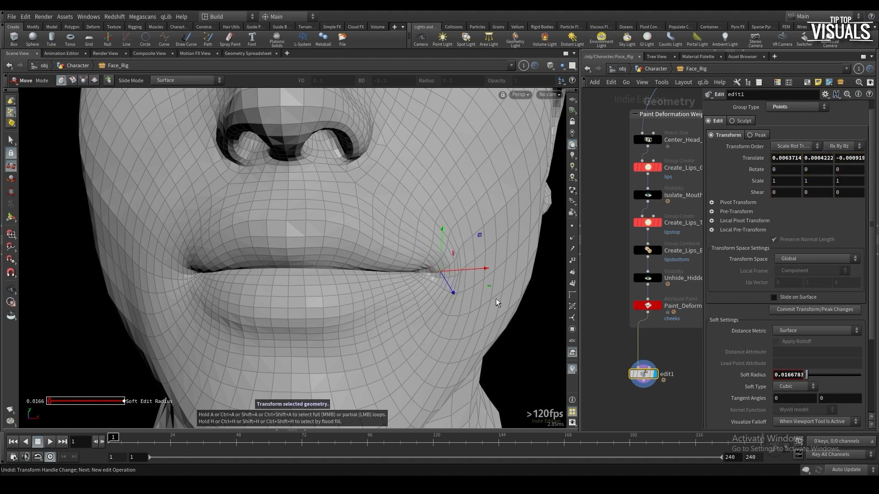
# Enable Use Mirror across the X axis on the Edit node and widen the soft radius to about 0.022
pyautogui.keyDown('alt'); pyautogui.moveTo(458, 297); pyautogui.dragTo(429, 322, button='right'); pyautogui.keyUp('alt')
pyautogui.scroll(-3, 773, 367)
pyautogui.click(770, 368)
pyautogui.keyDown('alt'); pyautogui.moveTo(425, 306); pyautogui.dragTo(393, 319); pyautogui.keyUp('alt')
pyautogui.scroll(2, 437, 305)
pyautogui.scroll(1, 438, 306)
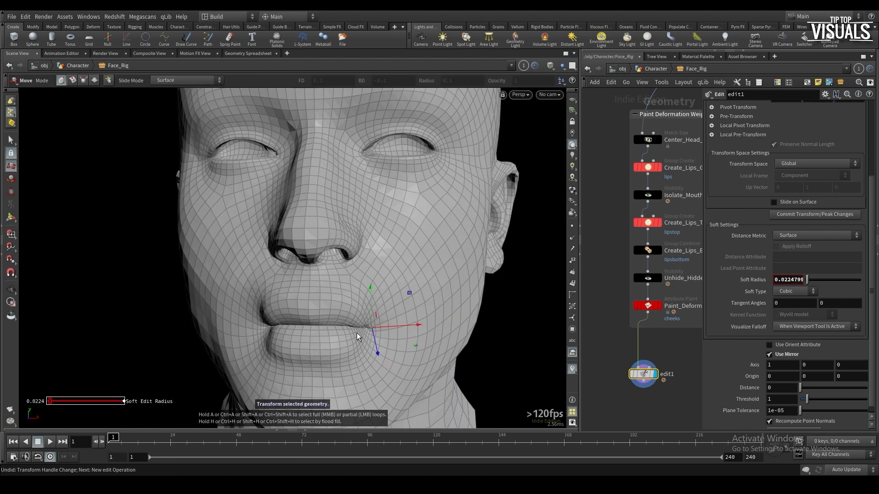
# Cycle the transform handle's alignment at the mouth corner past Object and raise the soft radius to about 0.025
pyautogui.keyDown('alt'); pyautogui.moveTo(411, 329); pyautogui.dragTo(399, 338); pyautogui.keyUp('alt')
pyautogui.press('m')
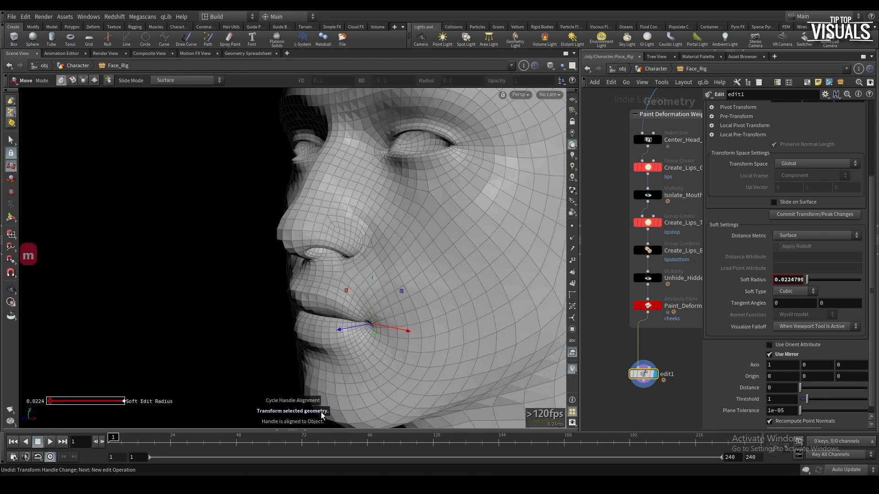
pyautogui.press('m')
pyautogui.keyDown('alt'); pyautogui.moveTo(348, 362); pyautogui.dragTo(392, 317); pyautogui.keyUp('alt')
pyautogui.scroll(1, 392, 324)
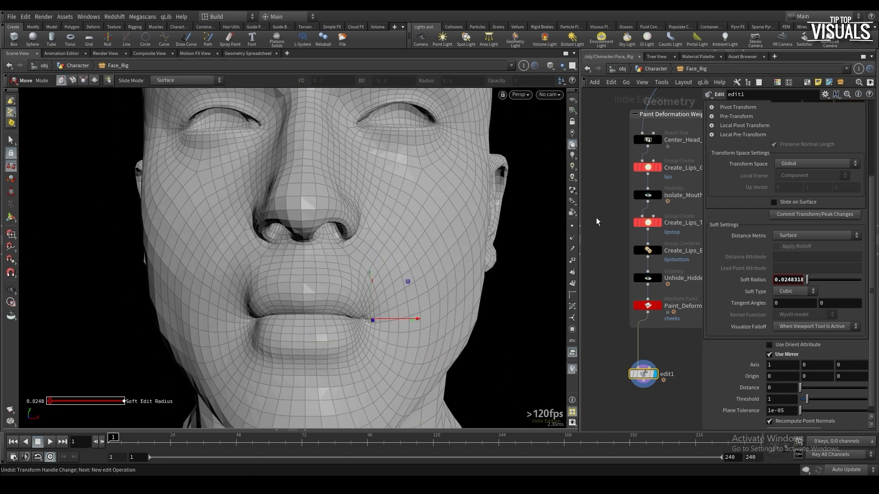
# Switch to the Rotate tool at the mouth corner and experiment with the soft falloff's tangent angles
pyautogui.keyDown('alt'); pyautogui.moveTo(339, 330); pyautogui.dragTo(411, 325); pyautogui.keyUp('alt')
pyautogui.press('r')
pyautogui.scroll(-1, 769, 299)
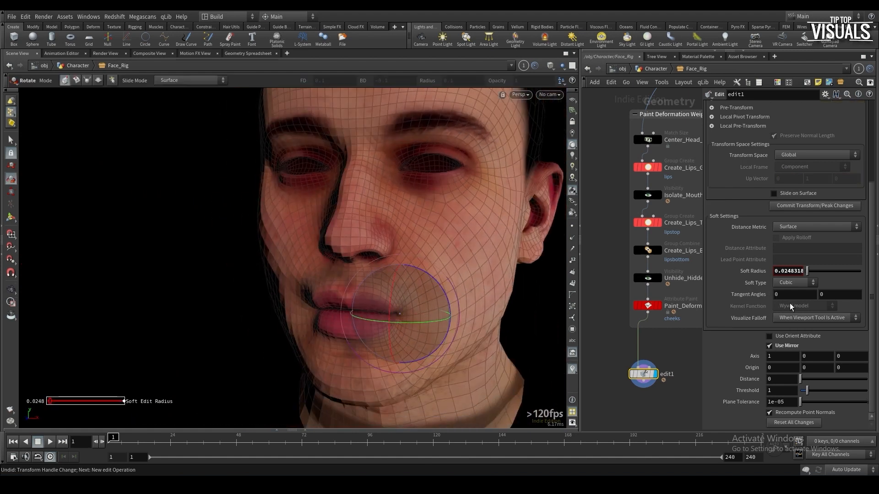
pyautogui.click(795, 310)
pyautogui.moveTo(834, 295); pyautogui.dragTo(833, 307, button='middle')
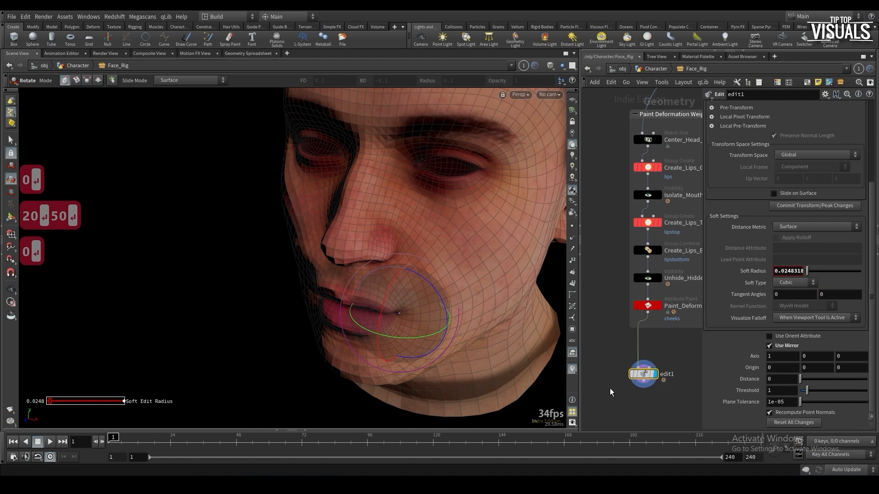
# Hide the node parameters, go up to the object level, and save the scene
pyautogui.press('p')
pyautogui.press('u')
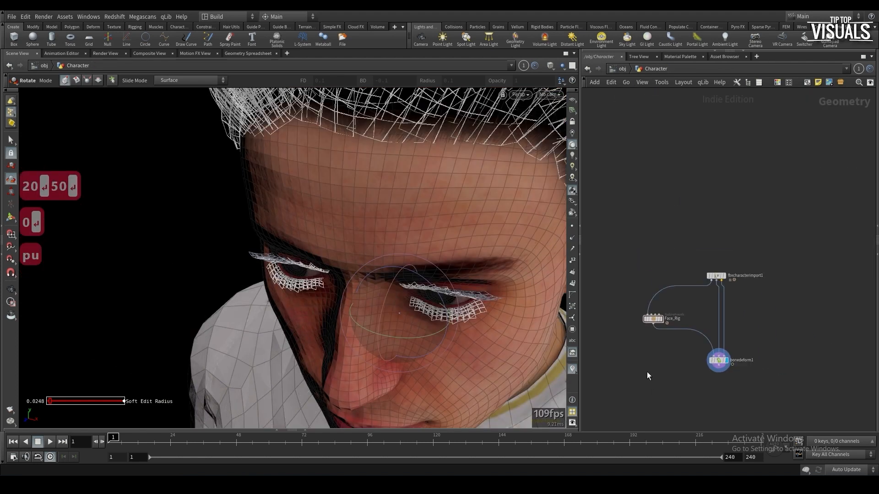
pyautogui.press('u')
pyautogui.hotkey('ctrl', 's')
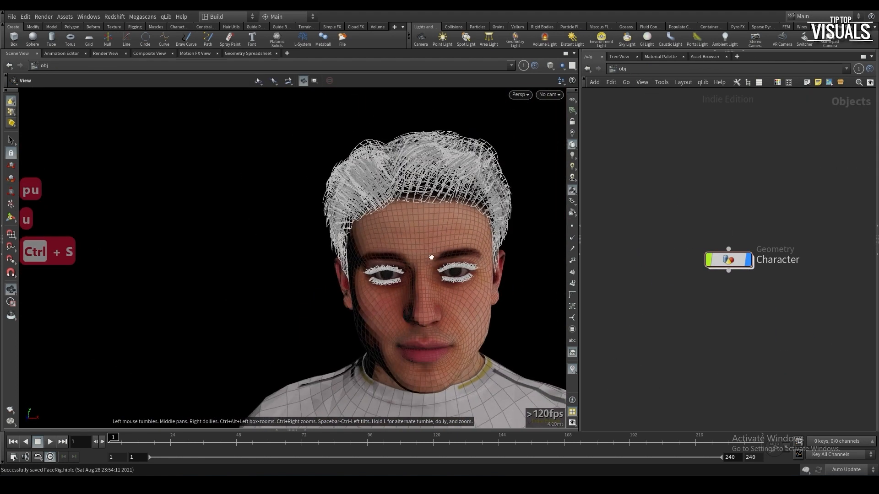
# Switch the viewport to scene lighting with a trial distant light, and delete that light
pyautogui.click(572, 37)
pyautogui.press('r')
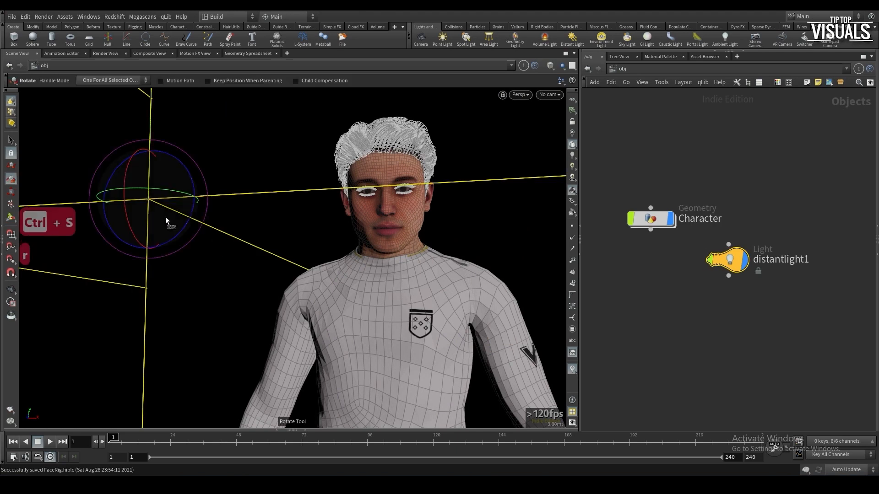
pyautogui.click(572, 156)
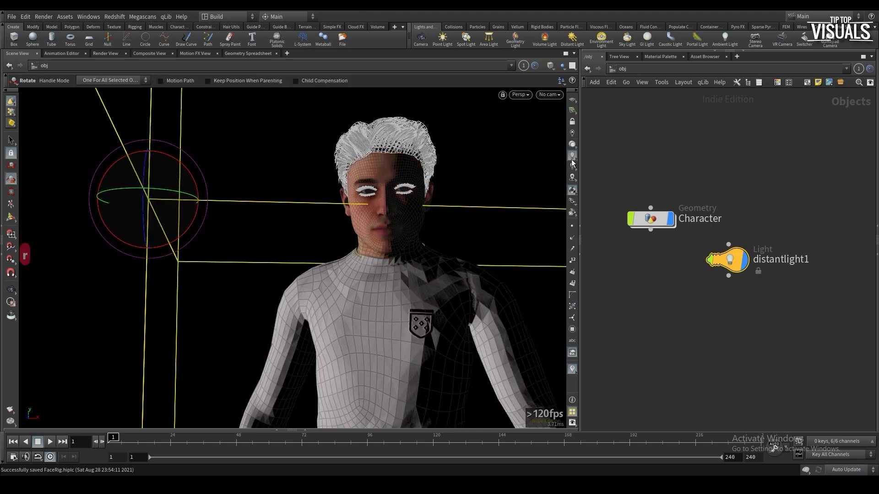
pyautogui.press('Delete')
pyautogui.scroll(-5, 557, 263)
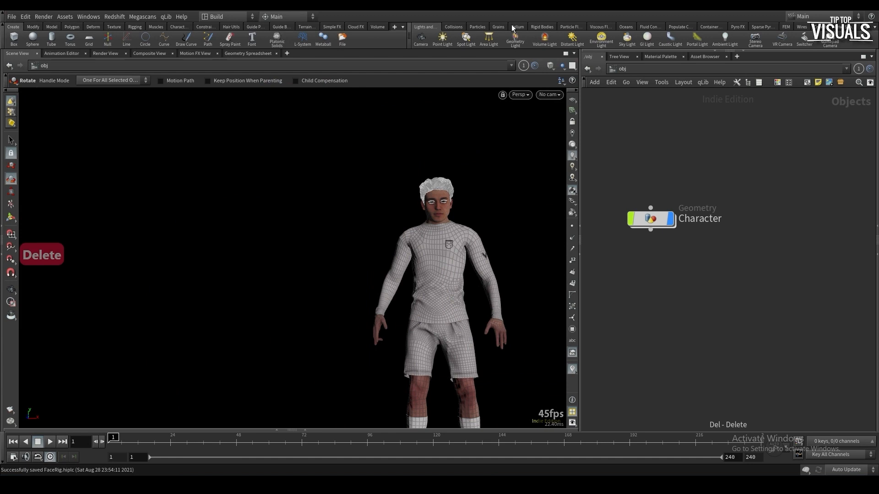
# Place a distant light beside the character and rotate it to shine diagonally down onto him
pyautogui.click(572, 38)
pyautogui.click(343, 187)
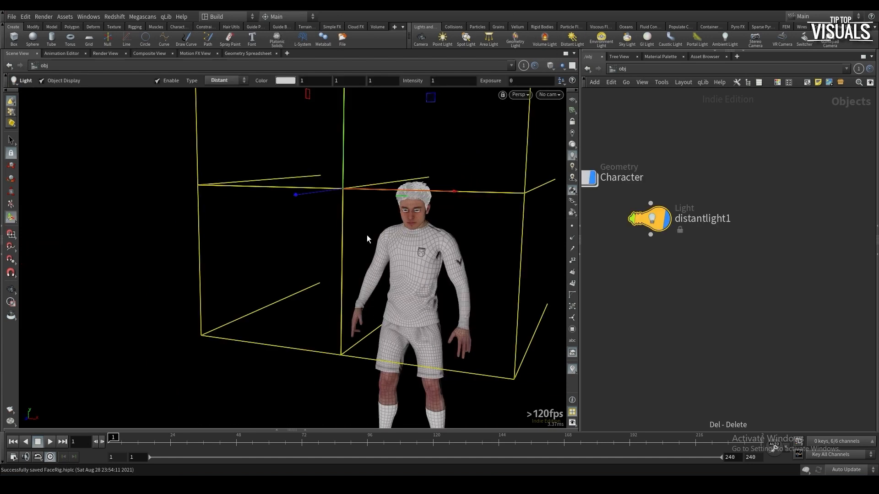
pyautogui.press('r')
pyautogui.moveTo(339, 195); pyautogui.dragTo(411, 215)
# Duplicate the distant light and rotate the copy to light the character from another direction
pyautogui.keyDown('alt'); pyautogui.moveTo(650, 214); pyautogui.dragTo(649, 291); pyautogui.keyUp('alt')
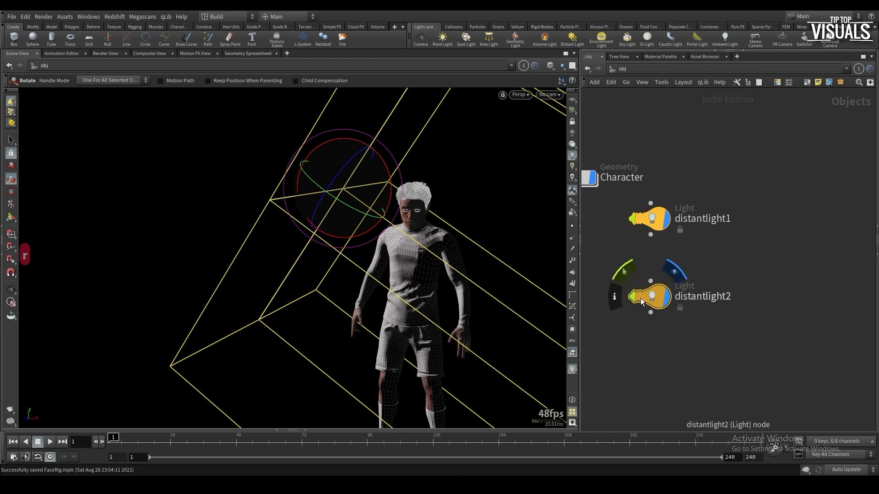
pyautogui.press('m')
pyautogui.moveTo(372, 216); pyautogui.dragTo(357, 183)
pyautogui.keyDown('alt'); pyautogui.moveTo(356, 183); pyautogui.dragTo(371, 197); pyautogui.keyUp('alt')
pyautogui.keyDown('alt'); pyautogui.moveTo(371, 197); pyautogui.dragTo(441, 280, button='right'); pyautogui.keyUp('alt')
# Arrange the two distant light nodes together away from the Character node and turn off their display
pyautogui.moveTo(640, 363); pyautogui.dragTo(711, 235)
pyautogui.hotkey('ctrl', 'shift', 's')
pyautogui.click(658, 335)
pyautogui.moveTo(659, 337); pyautogui.dragTo(724, 239)
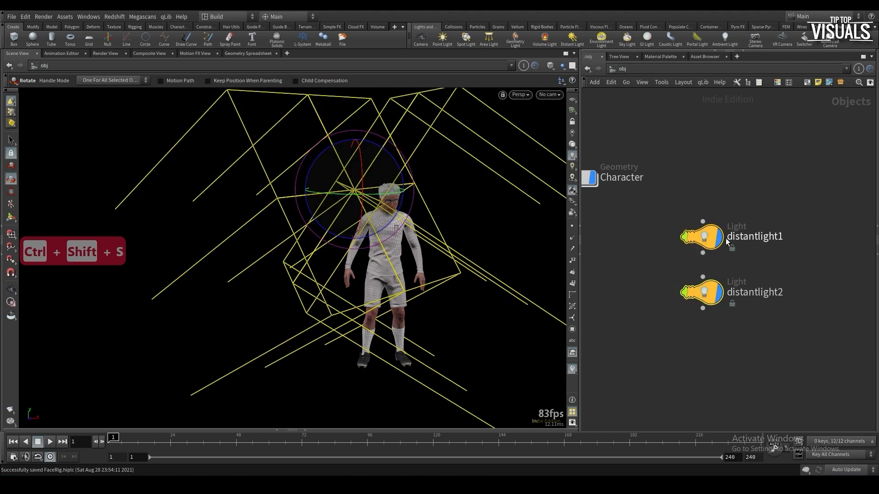
pyautogui.click(720, 239)
pyautogui.moveTo(630, 286); pyautogui.dragTo(701, 316, button='middle')
pyautogui.moveTo(673, 293); pyautogui.dragTo(694, 321)
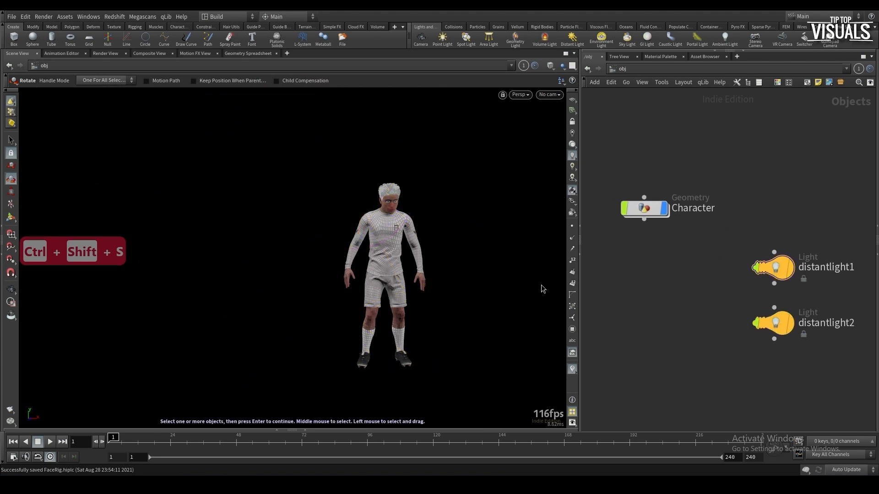
# Save the scene and go back into the Face_Rig network inside Character
pyautogui.hotkey('ctrl', 's')
pyautogui.doubleClick(645, 209)
pyautogui.doubleClick(655, 298)
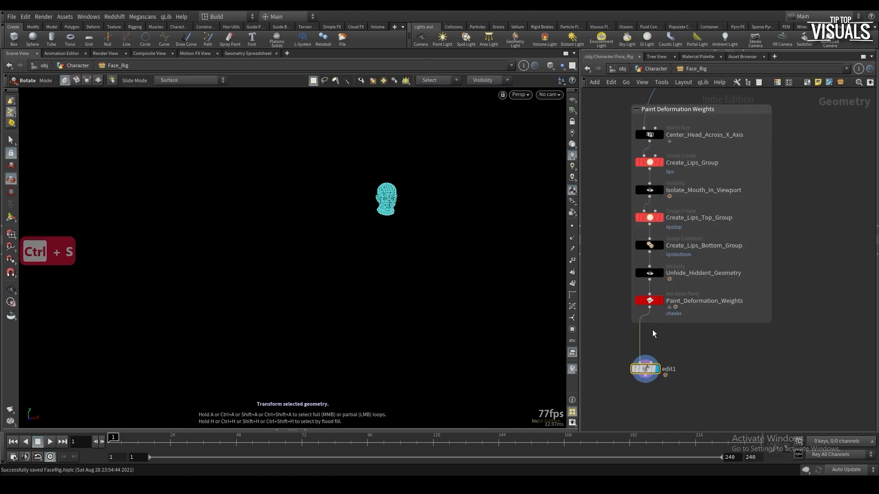
# Set the viewport to show the lit head with smooth shading and no wireframe, and save the scene
pyautogui.hotkey('ctrl', 's')
pyautogui.press('Escape')
pyautogui.scroll(12, 395, 179)
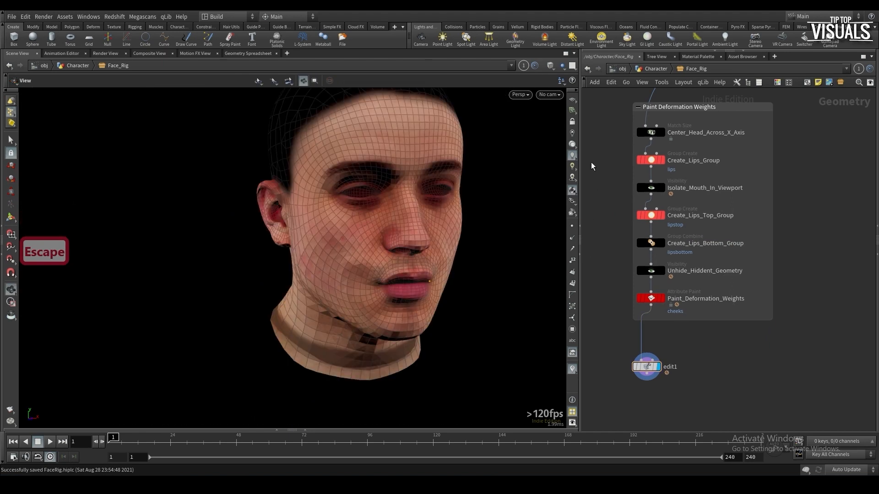
pyautogui.click(575, 148)
pyautogui.click(572, 155)
pyautogui.hotkey('ctrl', 's')
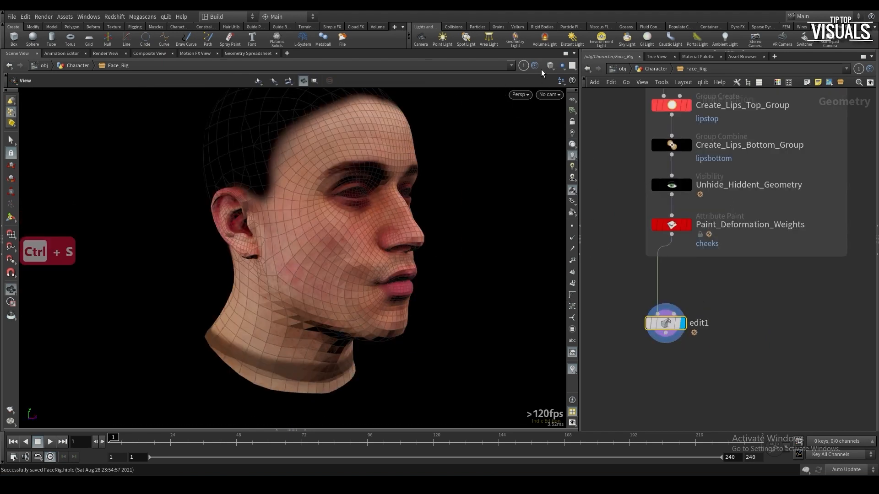
pyautogui.click(550, 66)
pyautogui.click(584, 159)
pyautogui.moveTo(459, 242); pyautogui.dragTo(337, 306)
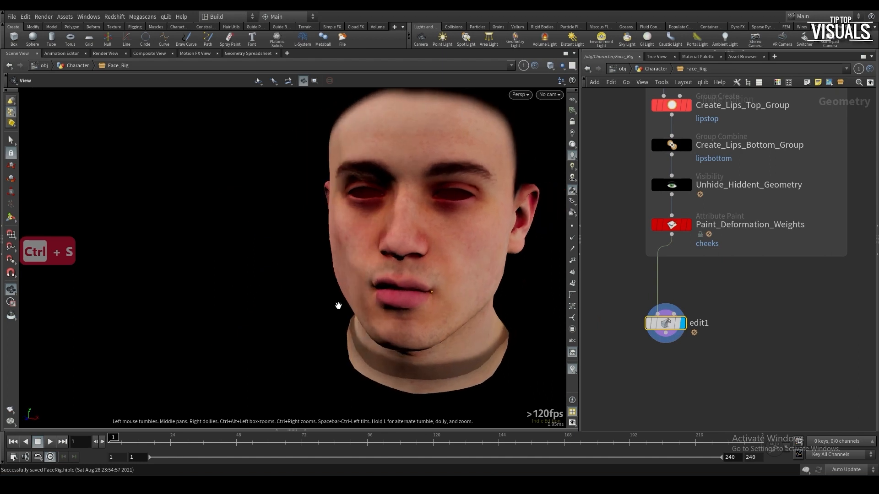
# Reshape the mouth corners inward on the edit node with a soft edit radius of about 0.045
pyautogui.press('Return')
pyautogui.scroll(3, 450, 289)
pyautogui.moveTo(451, 289)
pyautogui.keyDown('alt'); pyautogui.mouseDown()
pyautogui.moveTo(372, 302)
pyautogui.moveTo(436, 308)
pyautogui.moveTo(471, 261)
pyautogui.moveTo(336, 305)
pyautogui.moveTo(462, 300)
pyautogui.moveTo(447, 291)
pyautogui.mouseUp(); pyautogui.keyUp('alt')
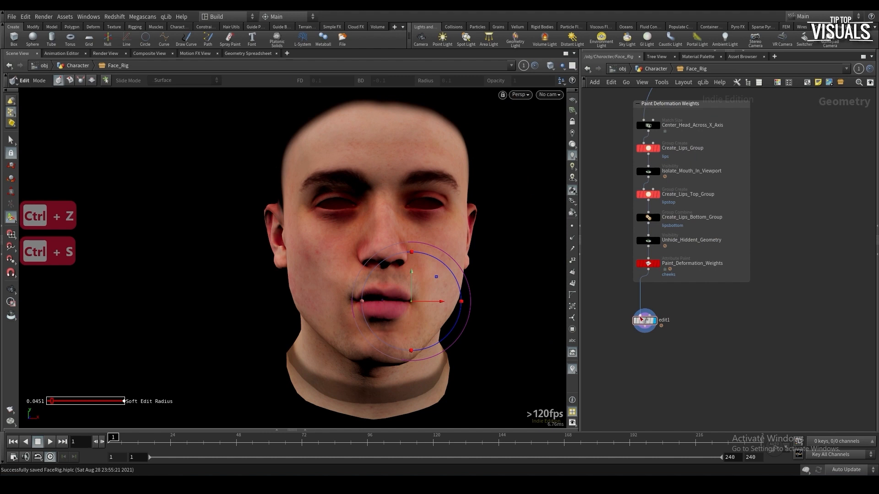
# Move the mouth edit node aside below the paint network box, rename it lips_squeeze and save the scene
pyautogui.moveTo(648, 320); pyautogui.dragTo(619, 323)
pyautogui.scroll(2, 618, 323)
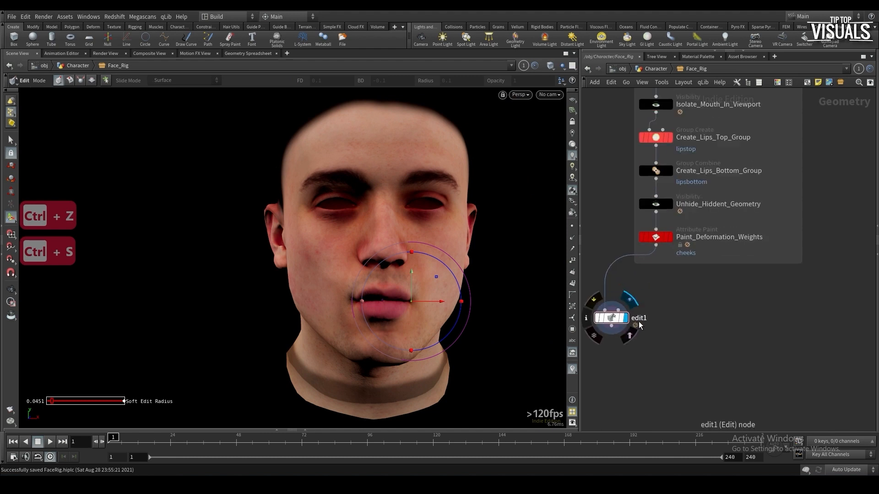
pyautogui.doubleClick(638, 319)
pyautogui.write('lips_')
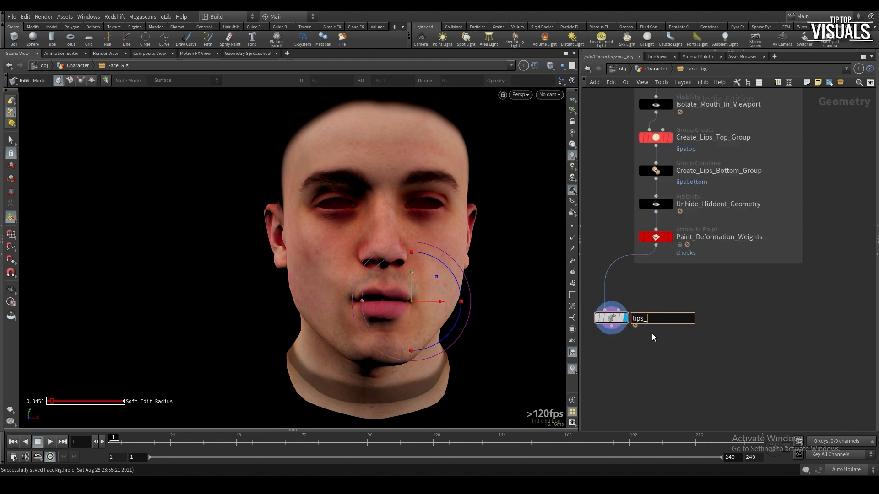
pyautogui.write('in')
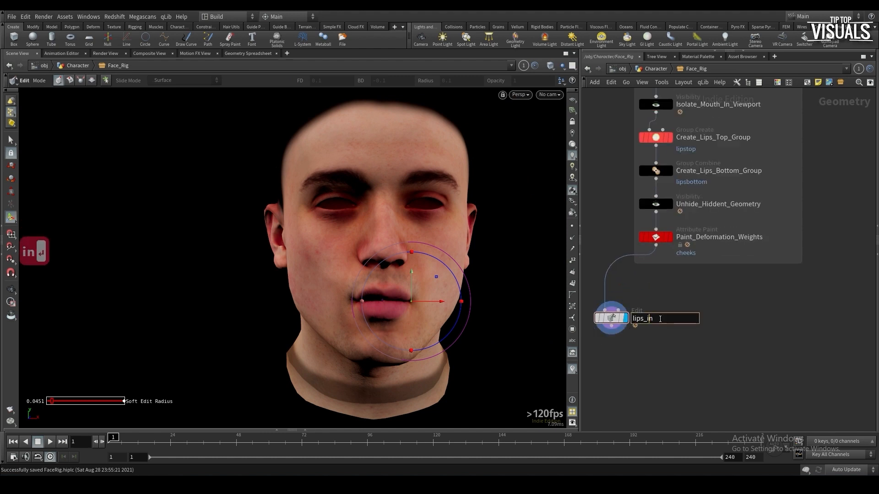
pyautogui.write('squeeze')
pyautogui.press('Return')
pyautogui.scroll(-1, 651, 325)
pyautogui.moveTo(657, 337); pyautogui.dragTo(630, 336, button='middle')
pyautogui.hotkey('ctrl', 's')
pyautogui.scroll(1, 632, 354)
pyautogui.press('Tab')
pyautogui.press('Escape')
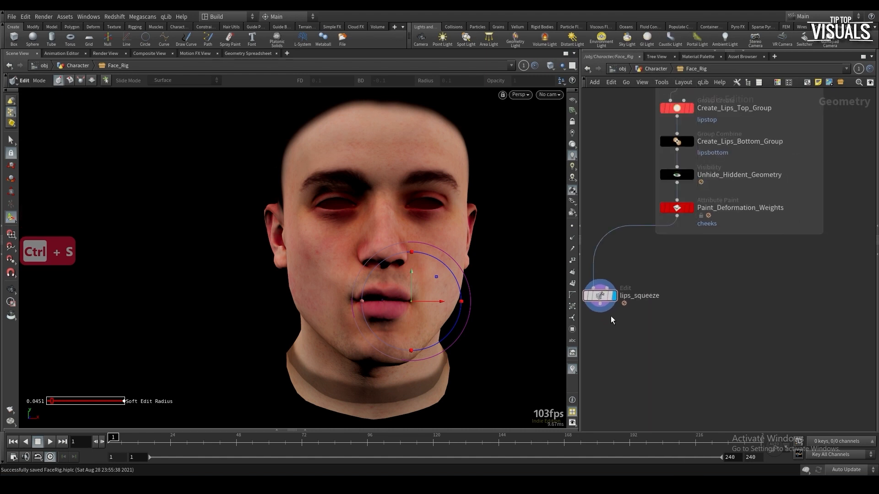
pyautogui.press('Tab')
pyautogui.write('edit')
pyautogui.press('Return')
pyautogui.click(696, 320)
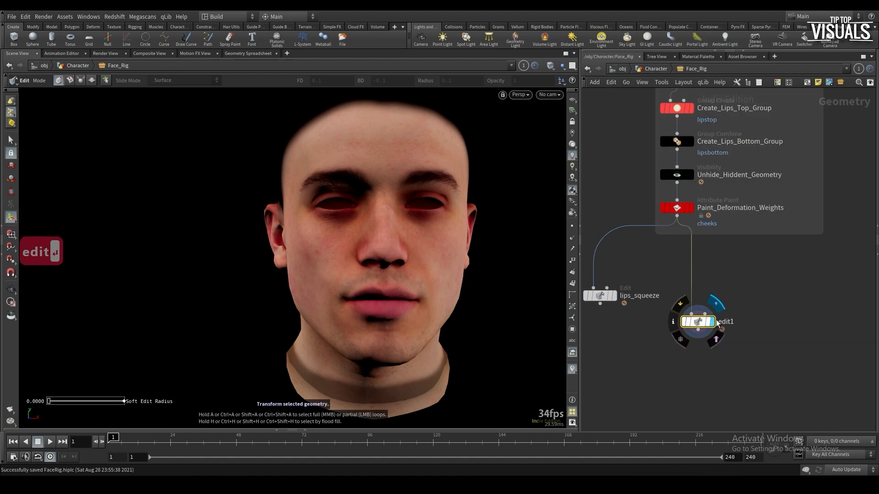
pyautogui.press('Delete')
# Duplicate the lips_squeeze node beside the original and pull the copy's mouth corners outward with a soft radius of about 0.037
pyautogui.click(601, 296)
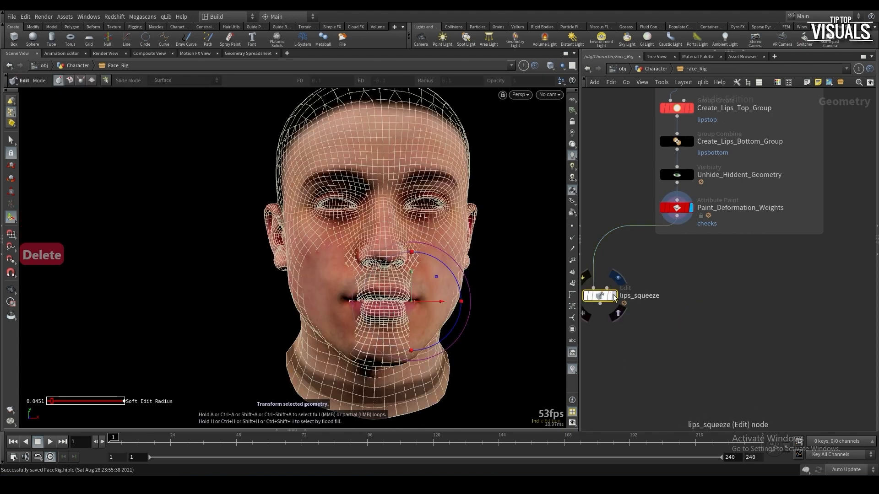
pyautogui.keyDown('alt'); pyautogui.moveTo(601, 296); pyautogui.dragTo(683, 320); pyautogui.keyUp('alt')
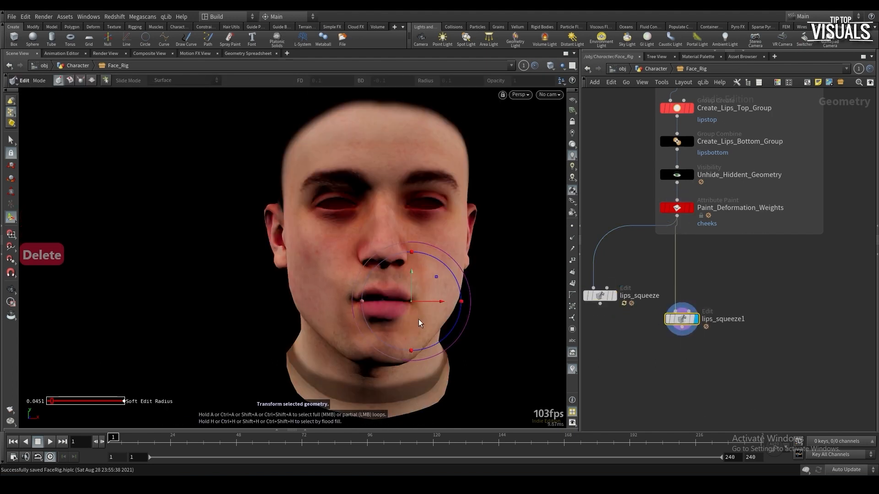
pyautogui.moveTo(438, 306); pyautogui.dragTo(458, 305)
pyautogui.moveTo(439, 299); pyautogui.dragTo(417, 322)
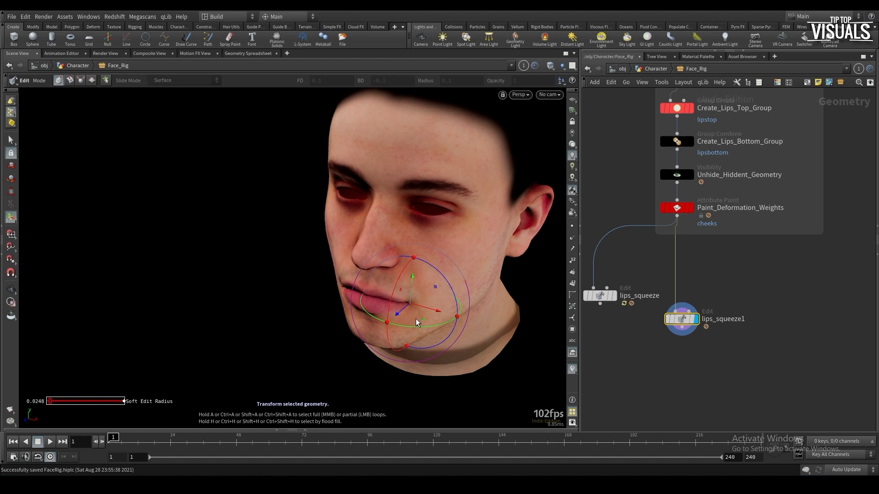
pyautogui.moveTo(419, 326); pyautogui.dragTo(404, 311)
pyautogui.moveTo(405, 311); pyautogui.dragTo(418, 298)
pyautogui.scroll(3, 394, 293)
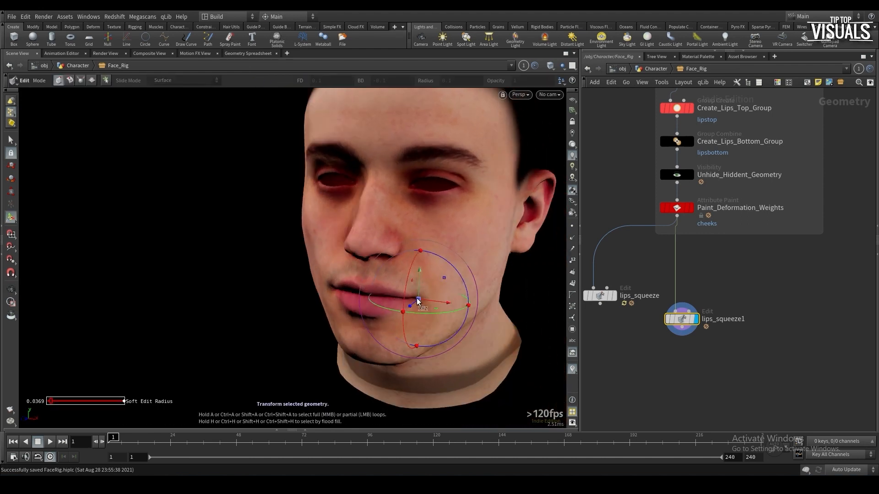
# Undo the last handle change and set the Y translation and Y rotation of the copied mouth edit to 0
pyautogui.hotkey('ctrl', 'z')
pyautogui.press('p')
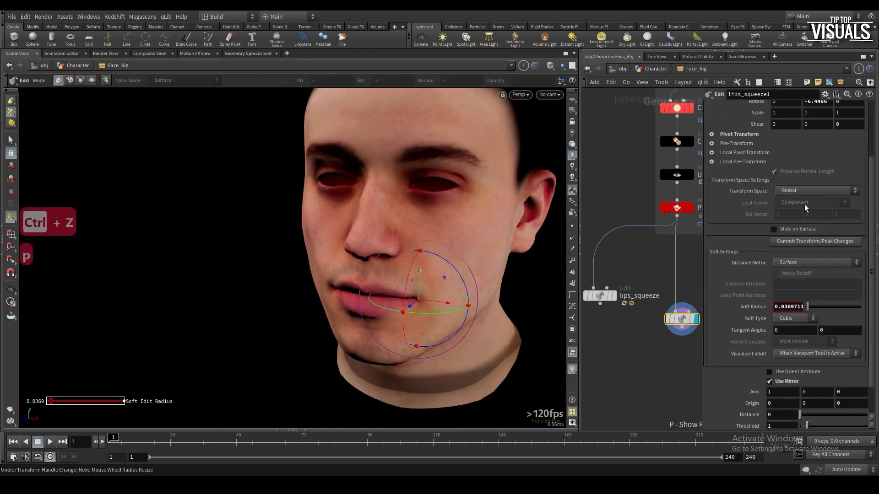
pyautogui.scroll(3, 804, 205)
pyautogui.click(814, 170)
pyautogui.write('0')
pyautogui.press('Return')
pyautogui.moveTo(403, 293)
pyautogui.mouseDown()
pyautogui.moveTo(427, 304)
pyautogui.moveTo(454, 293)
pyautogui.moveTo(414, 298)
pyautogui.moveTo(397, 289)
pyautogui.moveTo(412, 304)
pyautogui.mouseUp()
pyautogui.click(817, 182)
pyautogui.write('0')
pyautogui.press('Return')
# Adjust the widened mouth corners to a Y rotation of about -3.33 with a soft radius of about 0.027, and save the scene
pyautogui.moveTo(427, 298); pyautogui.dragTo(410, 312)
pyautogui.hotkey('ctrl', 'z')
pyautogui.hotkey('ctrl', 'z')
pyautogui.scroll(3, 488, 333)
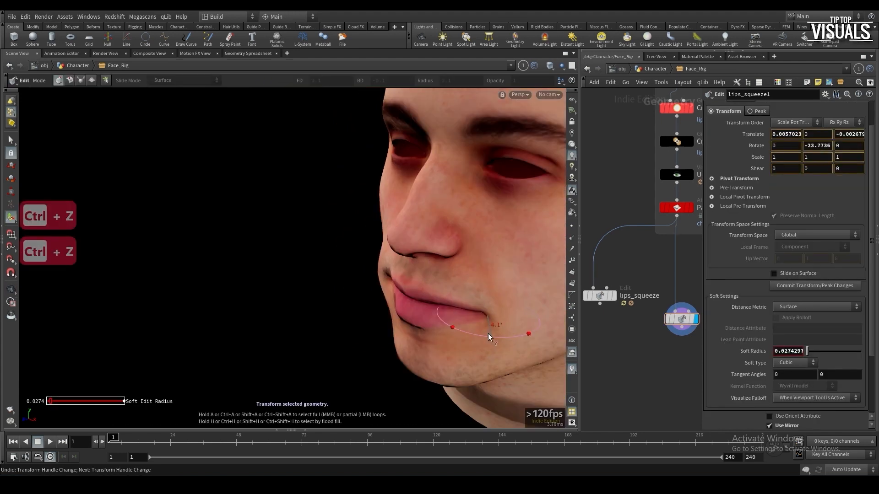
pyautogui.keyDown('alt'); pyautogui.moveTo(487, 336); pyautogui.dragTo(458, 329); pyautogui.keyUp('alt')
pyautogui.moveTo(679, 368); pyautogui.dragTo(622, 339, button='middle')
pyautogui.hotkey('ctrl', 's')
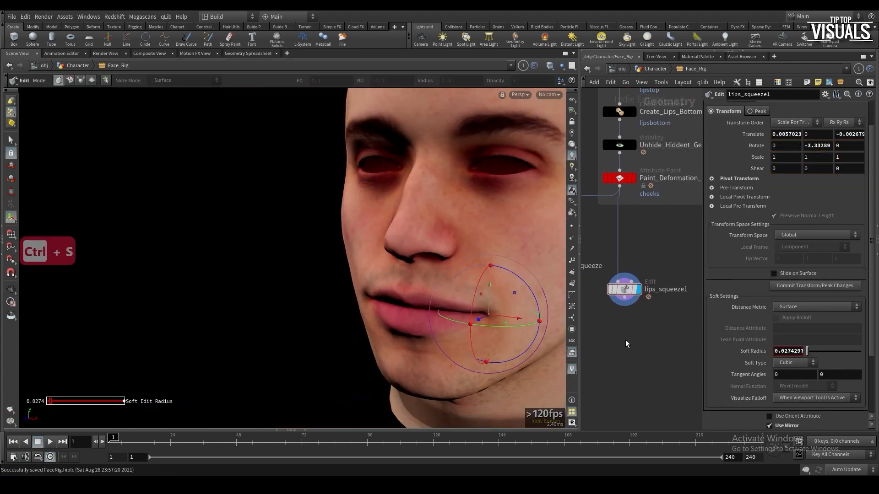
# Rename the duplicated mouth edit node lips_wide
pyautogui.press('p')
pyautogui.doubleClick(674, 304)
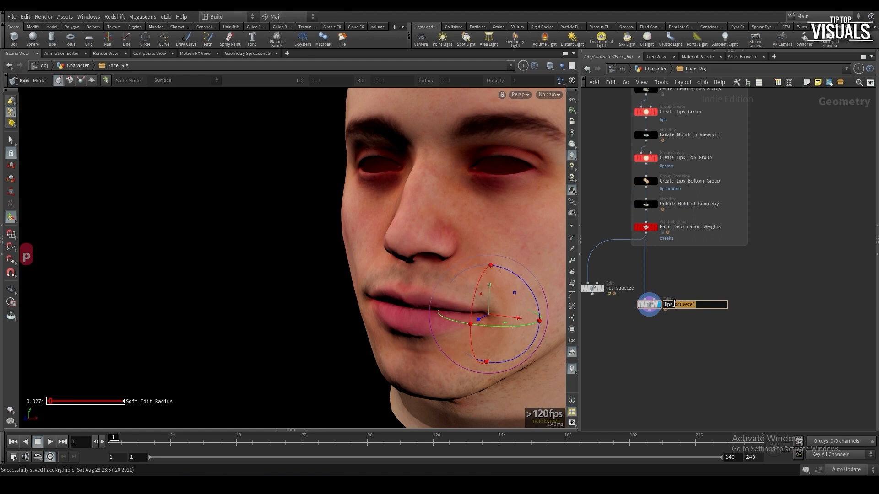
pyautogui.write('Wide')
pyautogui.press('BackSpace')
pyautogui.press('BackSpace')
pyautogui.press('BackSpace')
pyautogui.press('BackSpace')
pyautogui.write('wide')
pyautogui.press('Return')
# Add a Blend Shapes node below the two lip edit nodes
pyautogui.press('Tab')
pyautogui.write('bl')
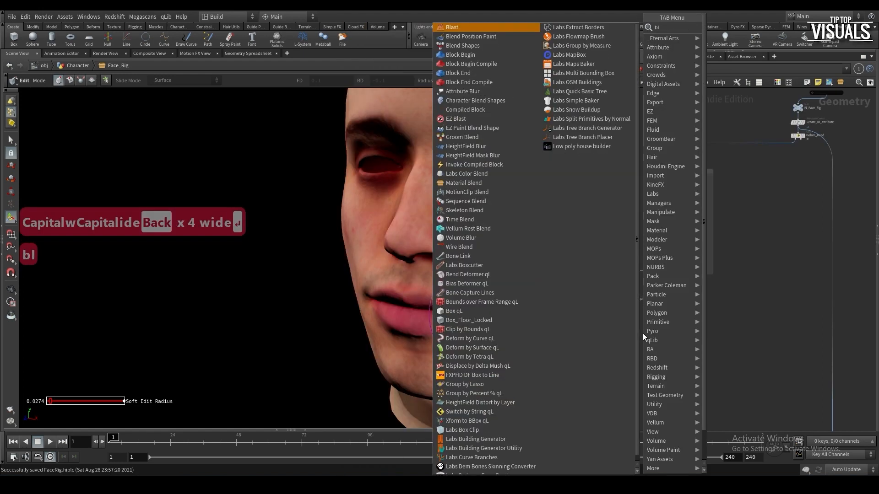
pyautogui.write('endsha')
pyautogui.press('Return')
pyautogui.click(626, 339)
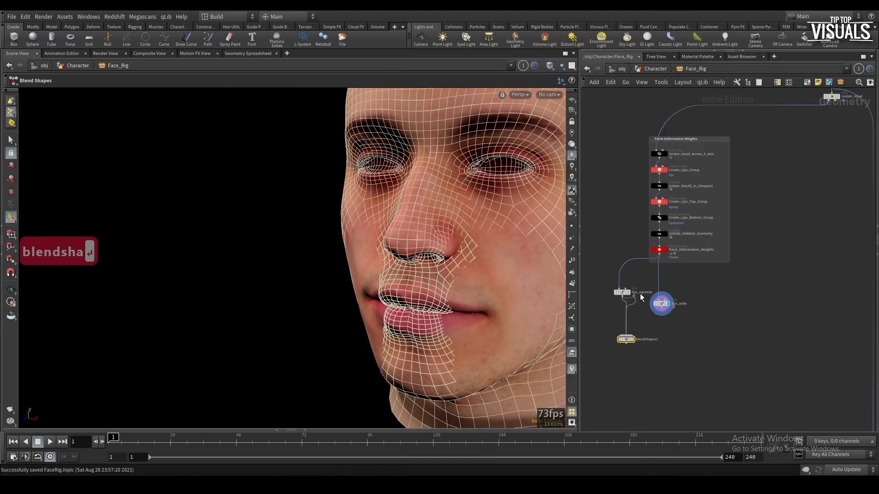
# Wire Paint_Deformation_Weights, lips_squeeze and lips_wide into the Blend Shapes node in that order and display its result
pyautogui.moveTo(620, 293); pyautogui.dragTo(636, 284)
pyautogui.scroll(2, 636, 316)
pyautogui.click(643, 299)
pyautogui.click(625, 340)
pyautogui.click(626, 340)
pyautogui.click(673, 302)
pyautogui.moveTo(622, 346); pyautogui.dragTo(617, 355)
pyautogui.click(628, 354)
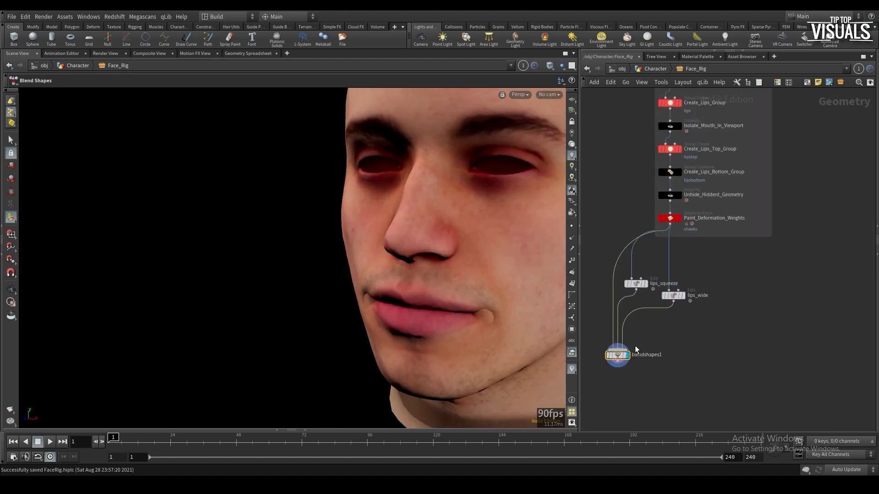
# Try various lips_squeeze and lips_wide blend weights, ending at about 0.225 and 0.333, and save the scene
pyautogui.press('p')
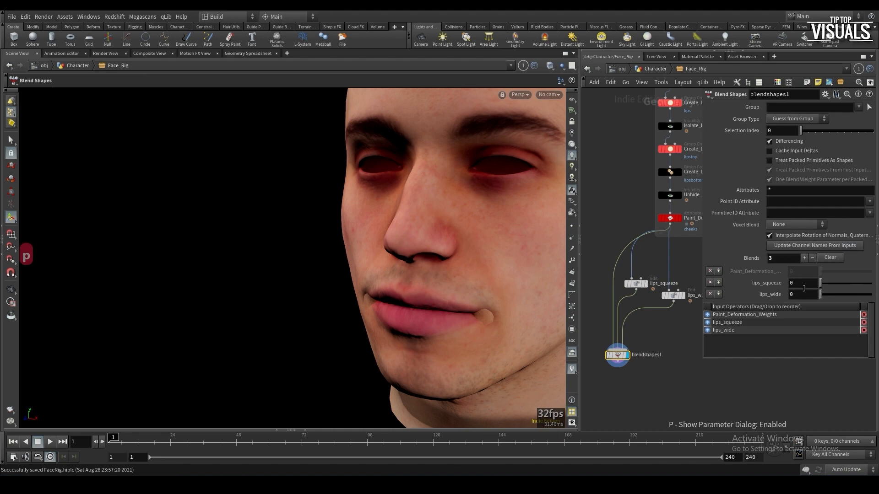
pyautogui.moveTo(824, 282); pyautogui.dragTo(844, 280)
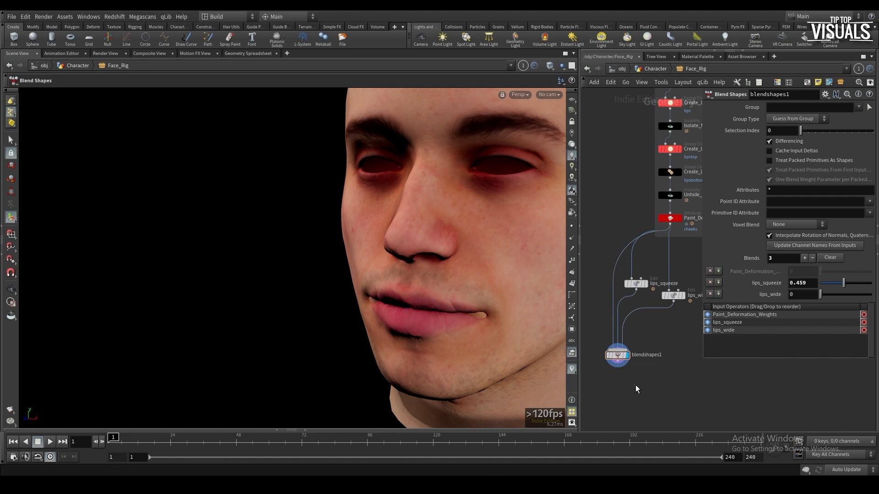
pyautogui.hotkey('ctrl', 's')
pyautogui.moveTo(843, 282)
pyautogui.mouseDown()
pyautogui.moveTo(871, 284)
pyautogui.moveTo(818, 287)
pyautogui.moveTo(860, 283)
pyautogui.mouseUp()
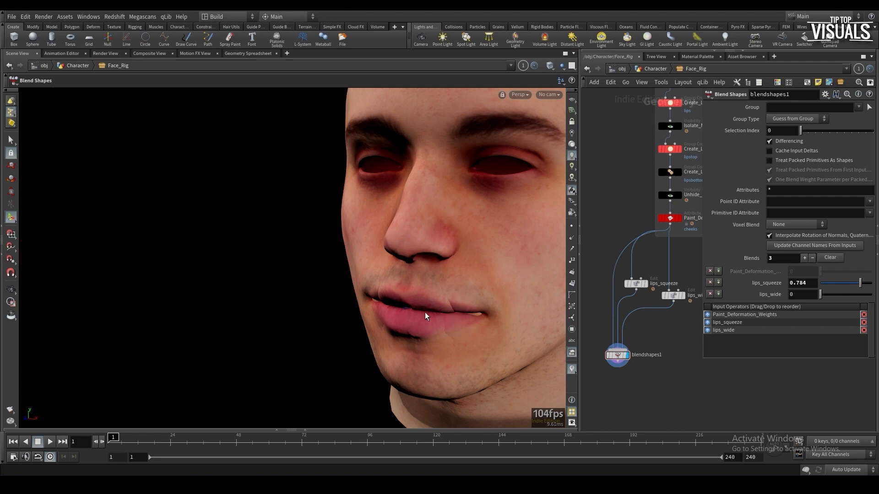
pyautogui.click(55, 54)
pyautogui.click(29, 54)
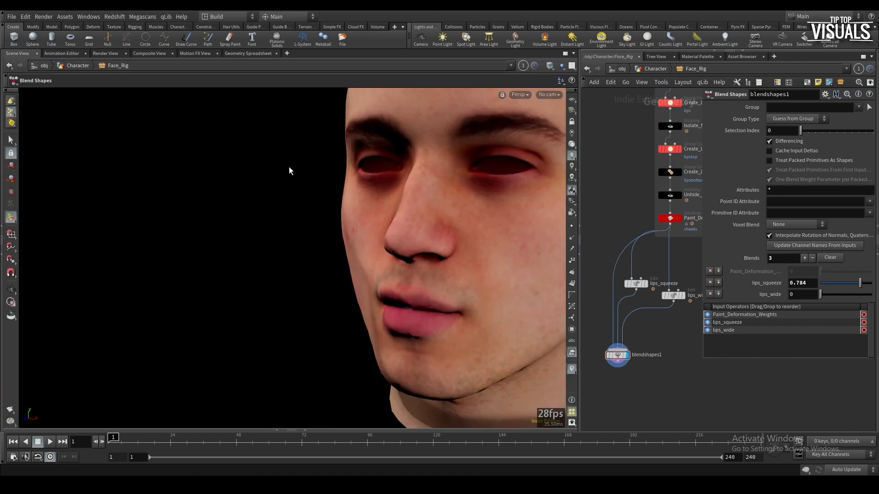
pyautogui.moveTo(861, 283)
pyautogui.mouseDown()
pyautogui.moveTo(839, 282)
pyautogui.moveTo(875, 284)
pyautogui.mouseUp()
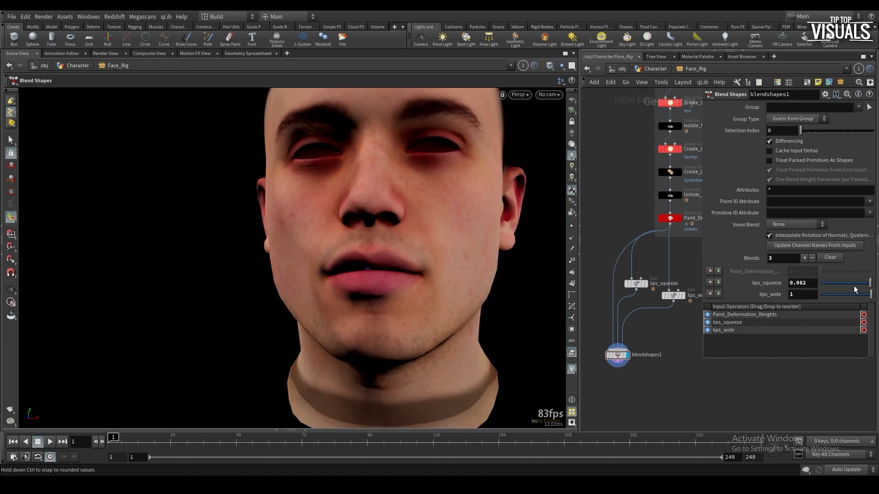
pyautogui.moveTo(854, 291)
pyautogui.mouseDown()
pyautogui.moveTo(833, 294)
pyautogui.moveTo(845, 288)
pyautogui.mouseUp()
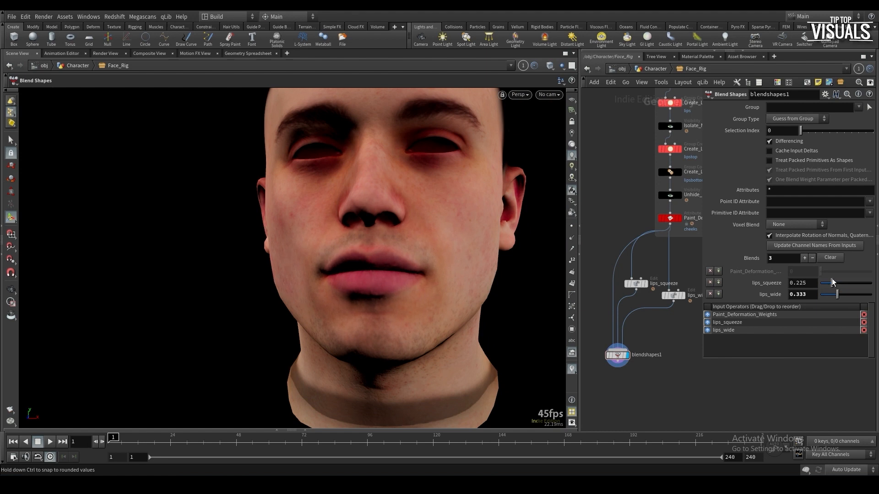
pyautogui.hotkey('ctrl', 's')
pyautogui.press('p')
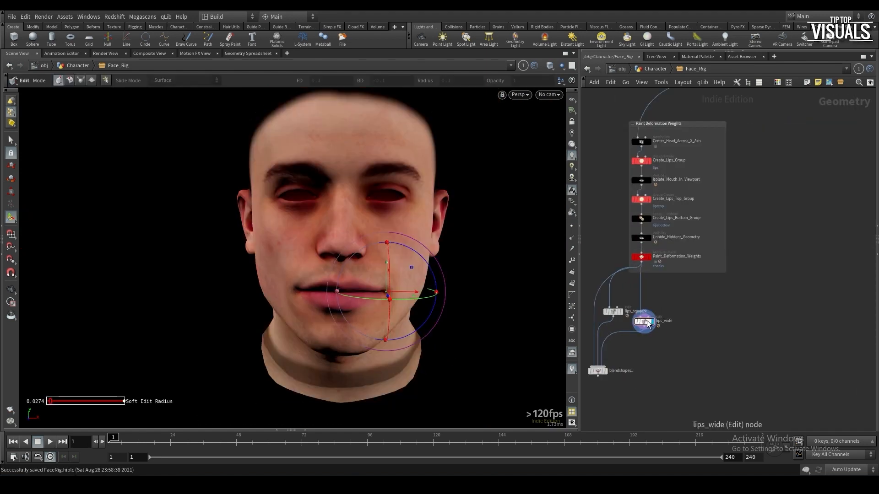
# Duplicate lips_wide and shape the copy's mouth corners into a smile using the Radius distance metric and a soft radius of about 0.037, then save
pyautogui.keyDown('alt'); pyautogui.moveTo(644, 321); pyautogui.dragTo(685, 327); pyautogui.keyUp('alt')
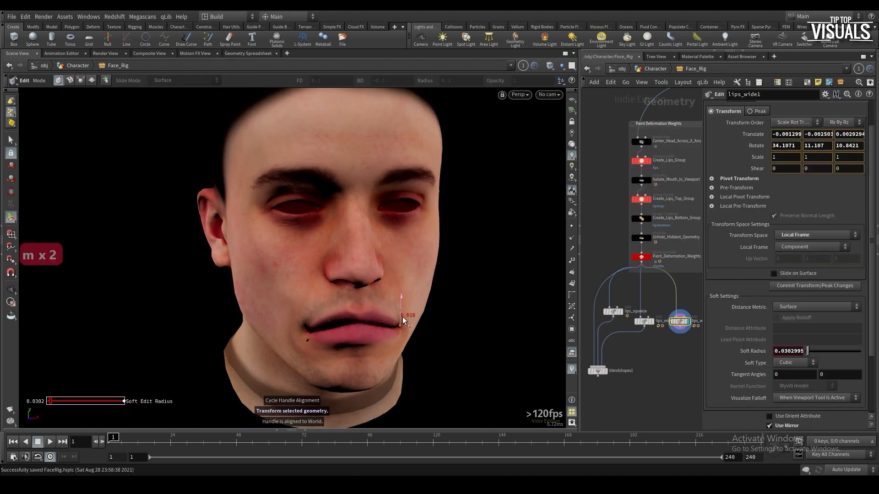
pyautogui.hotkey('ctrl', 'z')
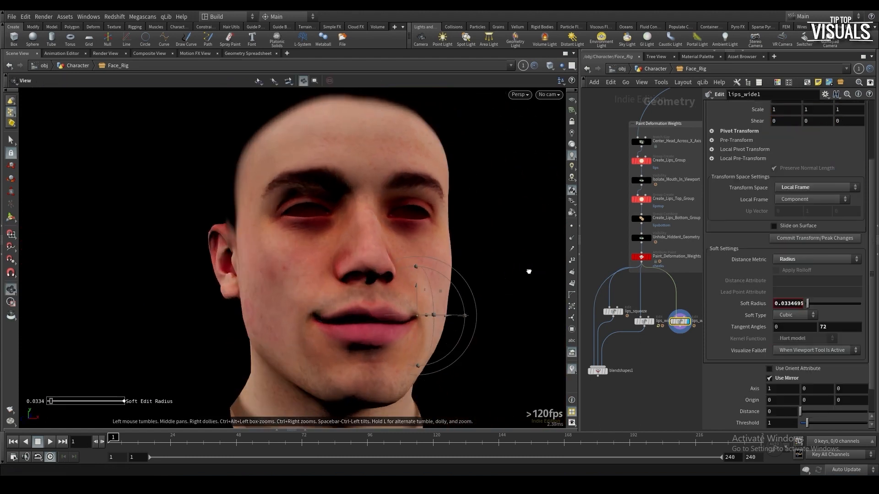
pyautogui.moveTo(529, 272); pyautogui.dragTo(419, 307)
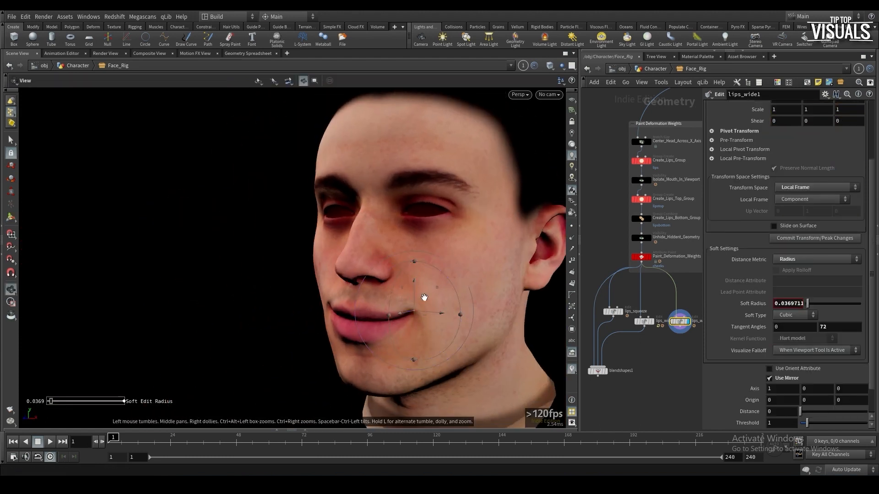
pyautogui.moveTo(424, 298)
pyautogui.mouseDown()
pyautogui.moveTo(406, 334)
pyautogui.moveTo(458, 295)
pyautogui.moveTo(413, 292)
pyautogui.mouseUp()
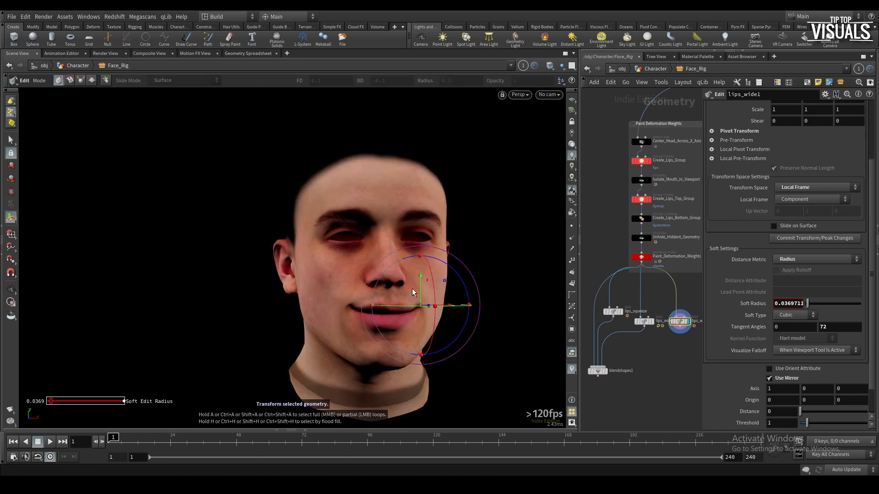
pyautogui.hotkey('ctrl', 's')
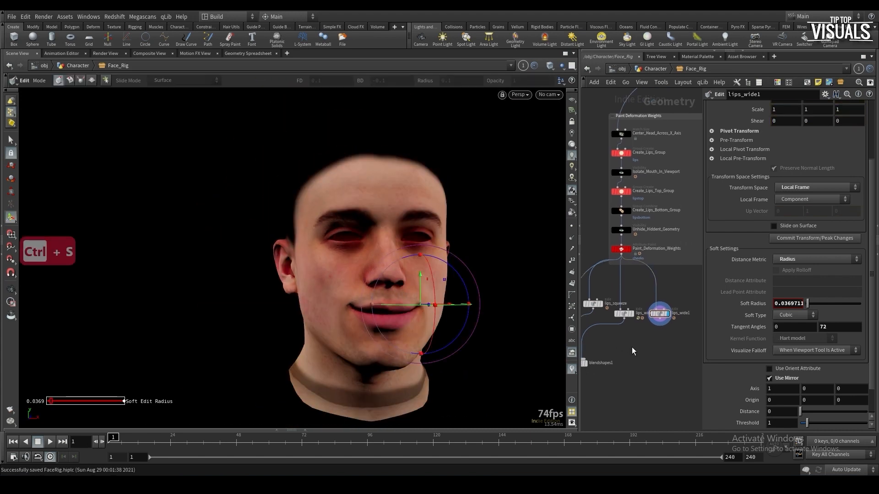
# Rename the smile edit node lips_up, connect it as another blend source of the Blend Shapes node and open that node's parameters
pyautogui.scroll(3, 714, 346)
pyautogui.doubleClick(721, 303)
pyautogui.write('lips_u')
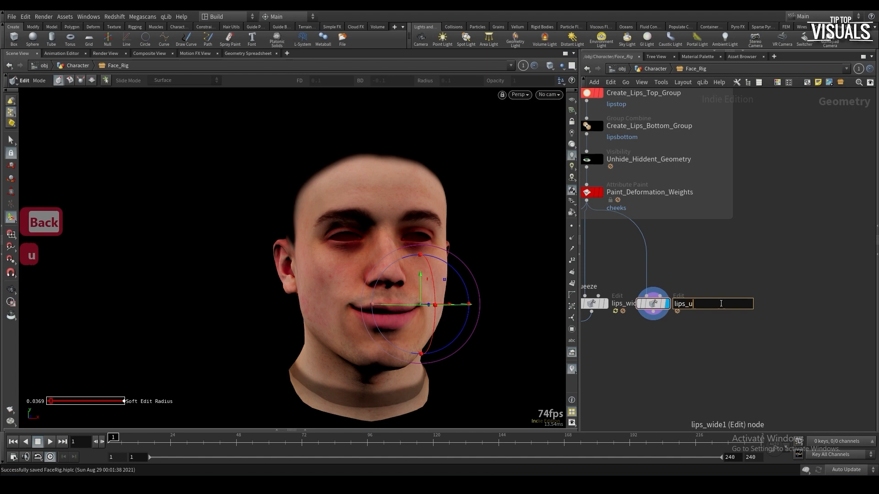
pyautogui.write('p')
pyautogui.press('Return')
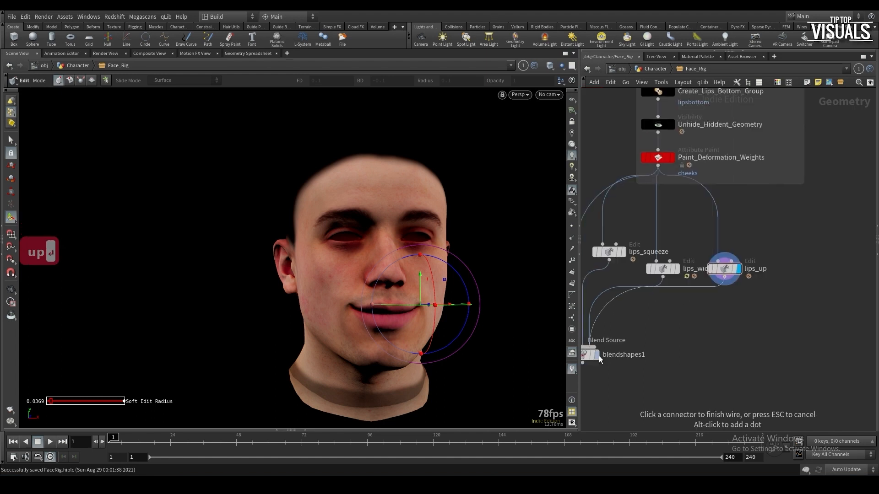
pyautogui.click(640, 333)
pyautogui.press('p')
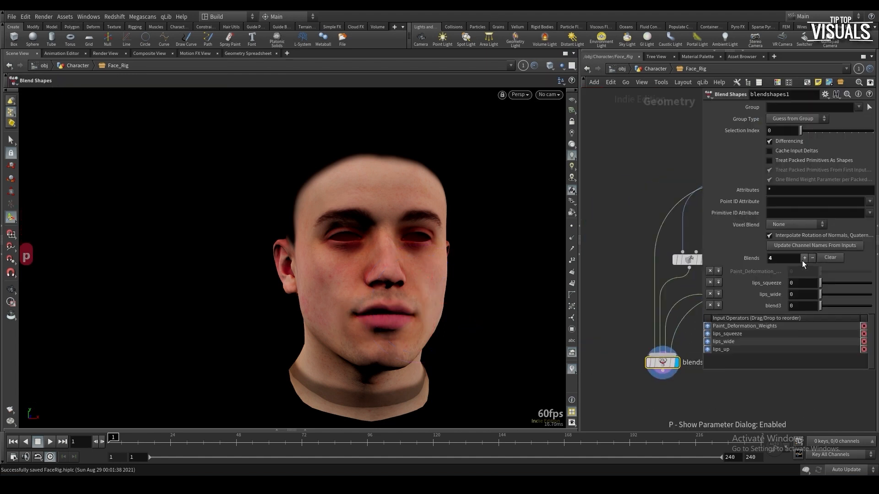
# Refresh the Blend Shapes channel names so the new blend reads lips_up, and raise the lips_squeeze weight to 1
pyautogui.moveTo(820, 306); pyautogui.dragTo(872, 284)
pyautogui.click(837, 284)
pyautogui.moveTo(820, 306)
pyautogui.mouseDown()
pyautogui.moveTo(842, 303)
pyautogui.moveTo(813, 297)
pyautogui.mouseUp()
pyautogui.press('h')
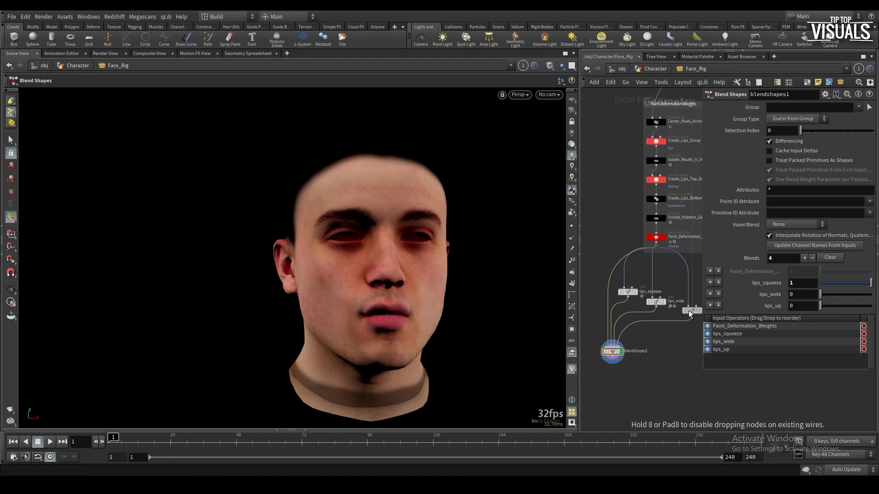
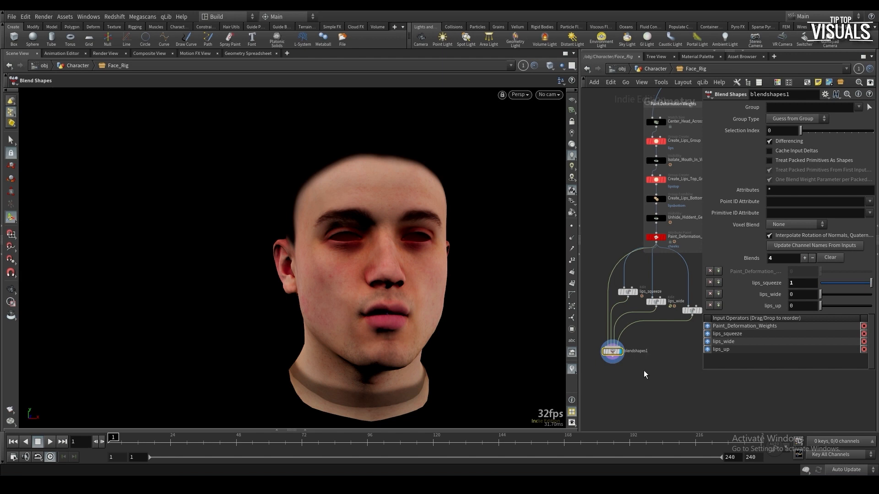
# Try the blend weights, ending with lips_squeeze and lips_up at 0 and lips_wide at 0.09, and save the scene
pyautogui.moveTo(806, 306); pyautogui.dragTo(804, 343, button='middle')
pyautogui.write('0')
pyautogui.press('Return')
pyautogui.write('0')
pyautogui.press('Return')
pyautogui.write('0')
pyautogui.press('Return')
pyautogui.doubleClick(807, 307)
pyautogui.write('0')
pyautogui.press('Return')
pyautogui.moveTo(807, 306); pyautogui.dragTo(811, 310, button='middle')
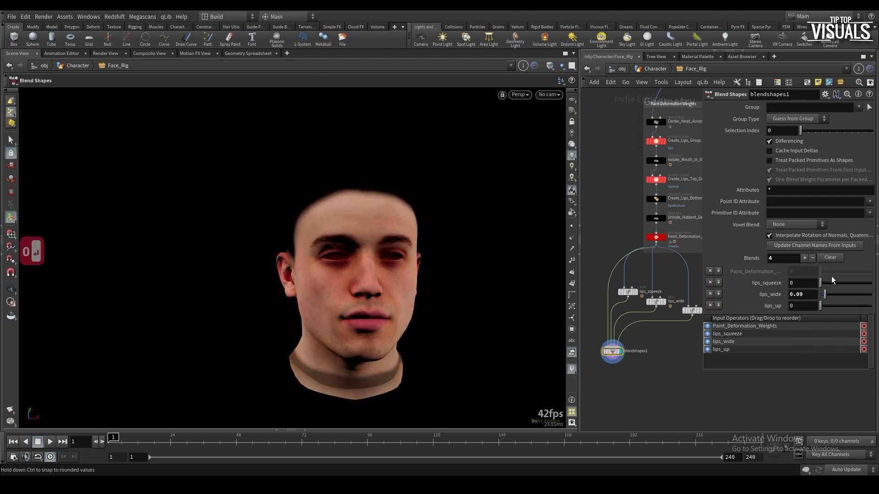
pyautogui.press('p')
pyautogui.hotkey('ctrl', 's')
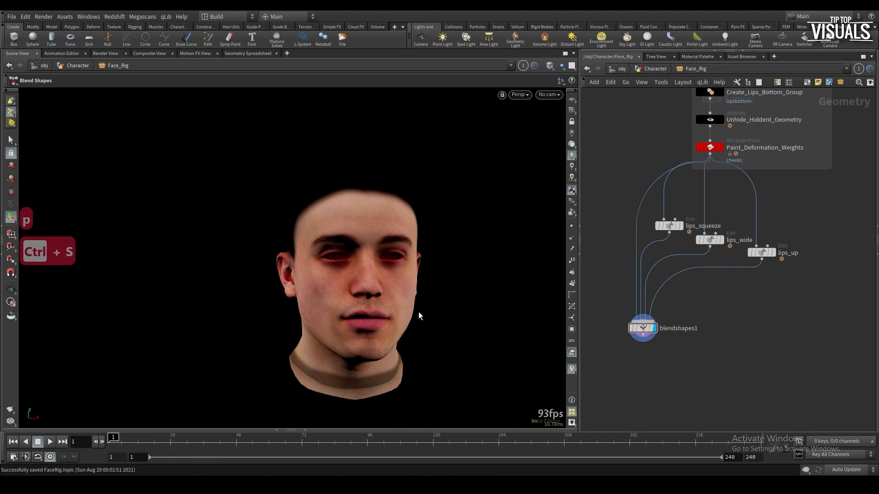
# Turn off material display in the viewport and shade the head with its wireframe overlaid, viewed close to the mouth
pyautogui.keyDown('alt'); pyautogui.moveTo(419, 312); pyautogui.dragTo(408, 230, button='right'); pyautogui.keyUp('alt')
pyautogui.keyDown('alt'); pyautogui.moveTo(407, 229); pyautogui.dragTo(414, 292); pyautogui.keyUp('alt')
pyautogui.keyDown('alt'); pyautogui.moveTo(414, 292); pyautogui.dragTo(385, 271, button='middle'); pyautogui.keyUp('alt')
pyautogui.keyDown('alt'); pyautogui.moveTo(361, 281); pyautogui.dragTo(339, 296); pyautogui.keyUp('alt')
pyautogui.keyDown('alt'); pyautogui.moveTo(339, 296); pyautogui.dragTo(404, 304, button='right'); pyautogui.keyUp('alt')
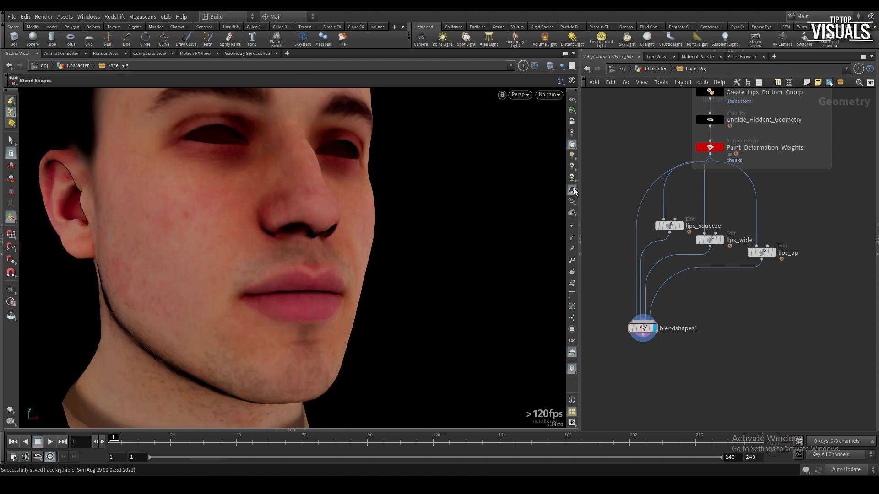
pyautogui.click(572, 190)
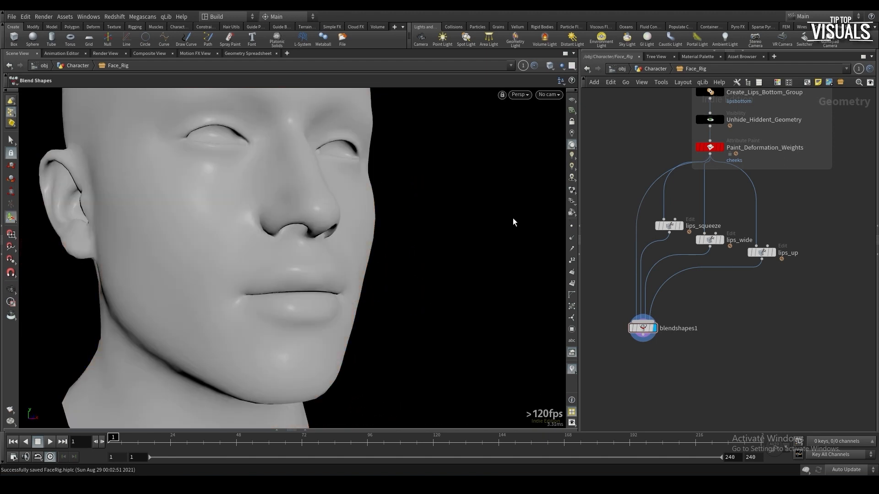
pyautogui.click(549, 67)
pyautogui.click(581, 140)
pyautogui.moveTo(320, 268)
pyautogui.keyDown('alt'); pyautogui.mouseDown()
pyautogui.moveTo(328, 278)
pyautogui.moveTo(320, 290)
pyautogui.mouseUp(); pyautogui.keyUp('alt')
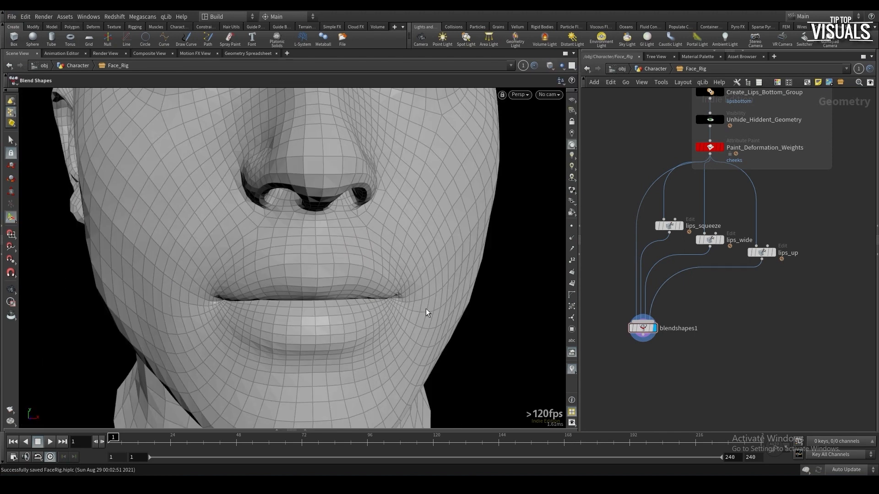
# Move the three lip edit nodes and the Blend Shapes node aside and display Paint_Deformation_Weights
pyautogui.scroll(-6, 632, 299)
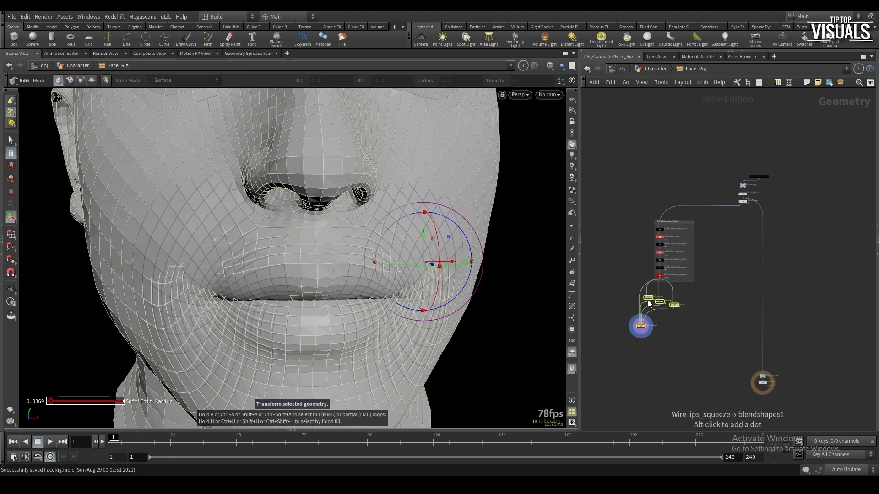
pyautogui.moveTo(647, 300); pyautogui.dragTo(639, 310)
pyautogui.scroll(3, 645, 315)
pyautogui.click(709, 306)
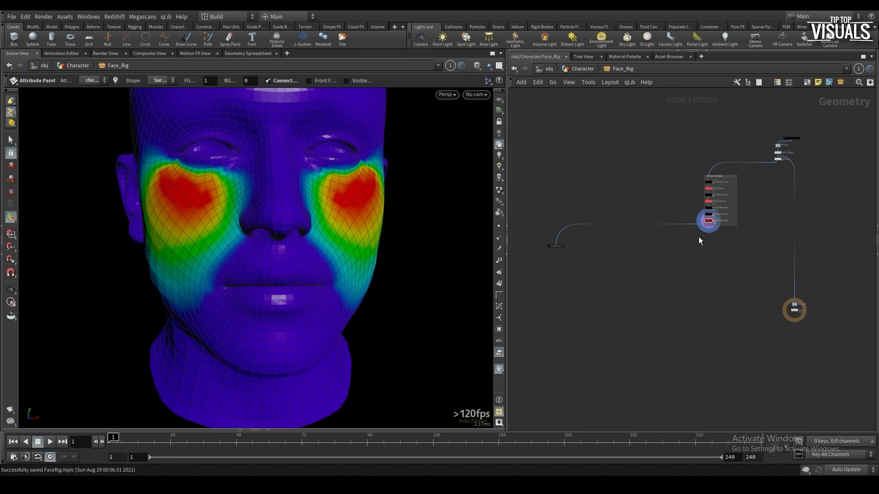
# Add a Null node beneath Paint_Deformation_Weights, display it and name it REST
pyautogui.scroll(5, 687, 235)
pyautogui.press('Tab')
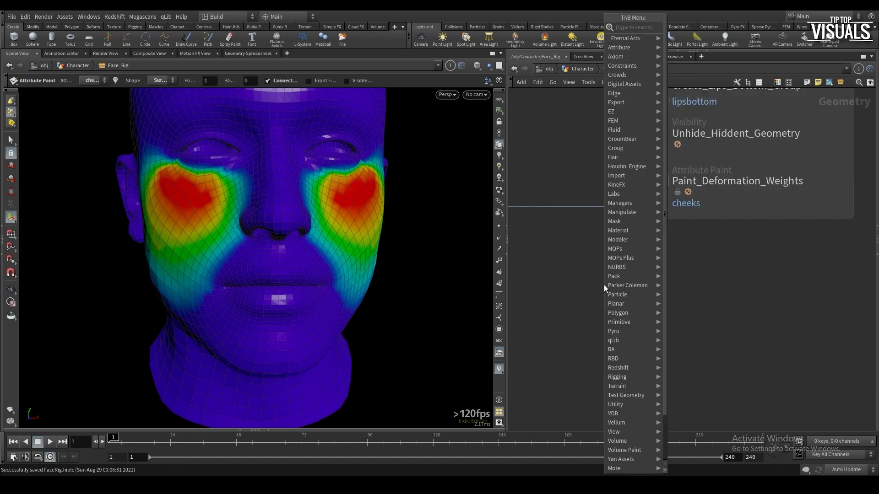
pyautogui.write('nul')
pyautogui.press('Return')
pyautogui.moveTo(634, 296); pyautogui.dragTo(649, 314)
pyautogui.click(674, 315)
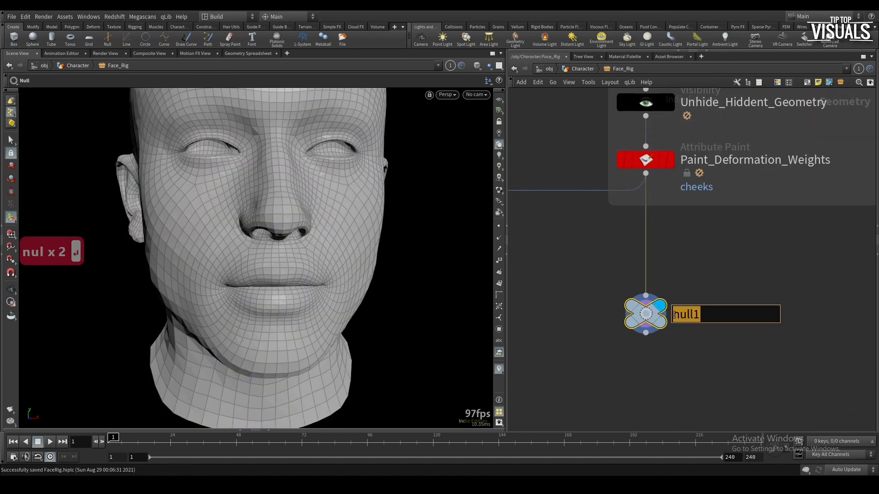
pyautogui.write('REST')
pyautogui.scroll(-5, 601, 377)
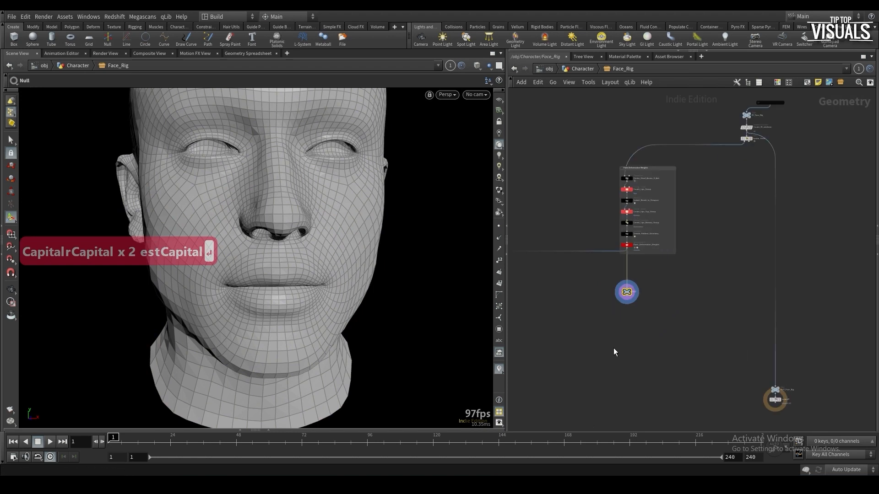
# Select the middle and side points of the upper lip, blast them beneath REST and remove the surplus node above the Blast
pyautogui.press('Tab')
pyautogui.click(564, 326)
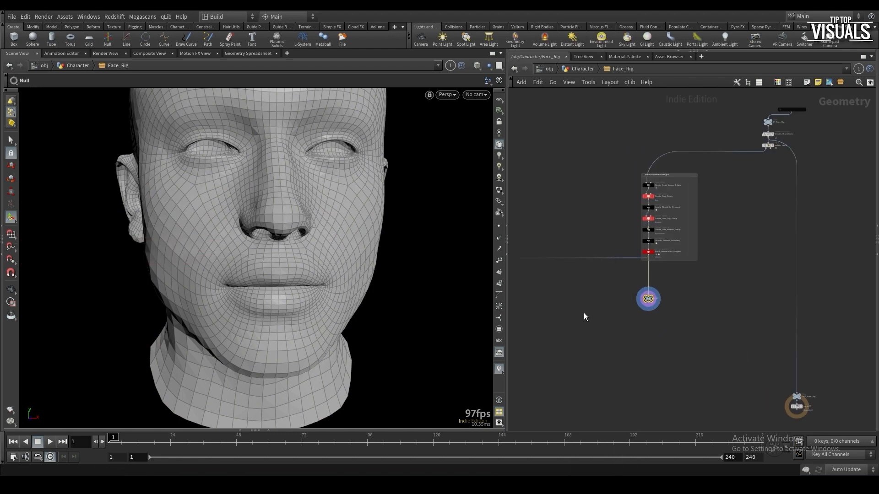
pyautogui.press('Tab')
pyautogui.press('s')
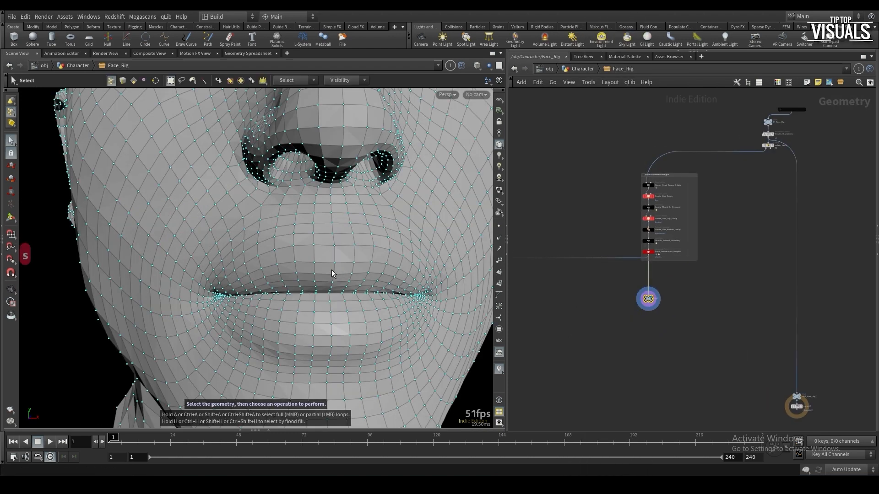
pyautogui.click(333, 274)
pyautogui.moveTo(246, 292)
pyautogui.keyDown('alt'); pyautogui.mouseDown()
pyautogui.moveTo(294, 261)
pyautogui.moveTo(242, 288)
pyautogui.mouseUp(); pyautogui.keyUp('alt')
pyautogui.keyDown('alt'); pyautogui.moveTo(184, 305); pyautogui.dragTo(160, 297); pyautogui.keyUp('alt')
pyautogui.keyDown('alt'); pyautogui.moveTo(320, 277); pyautogui.dragTo(348, 276); pyautogui.keyUp('alt')
pyautogui.press('Delete')
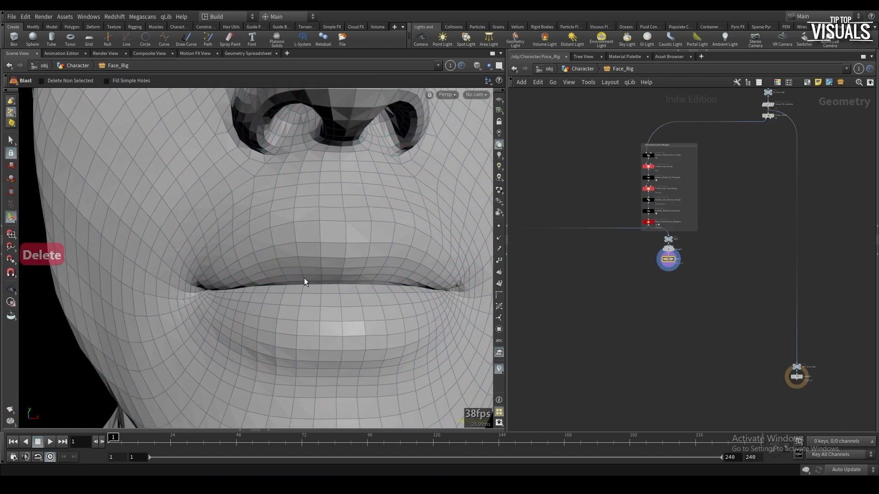
pyautogui.scroll(3, 662, 272)
pyautogui.press('Delete')
# Enable Delete Non Selected on the Blast node to keep only the chosen lip points, and save the scene
pyautogui.press('p')
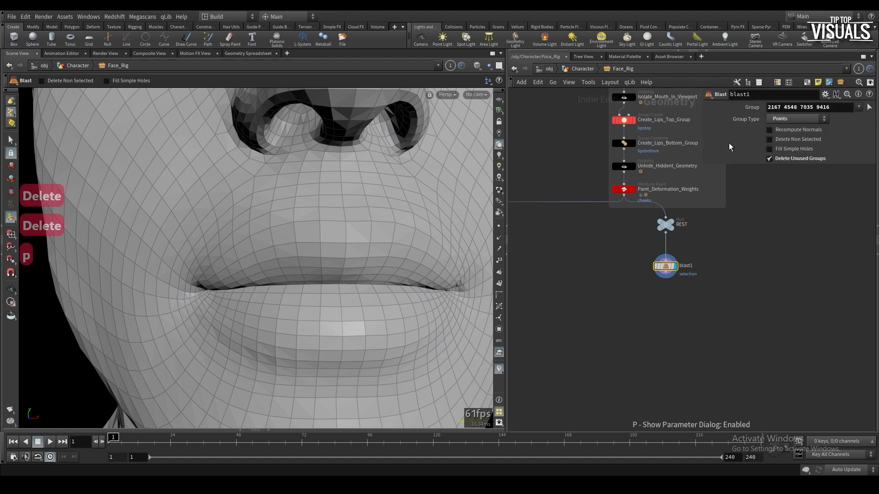
pyautogui.click(776, 137)
pyautogui.press('p')
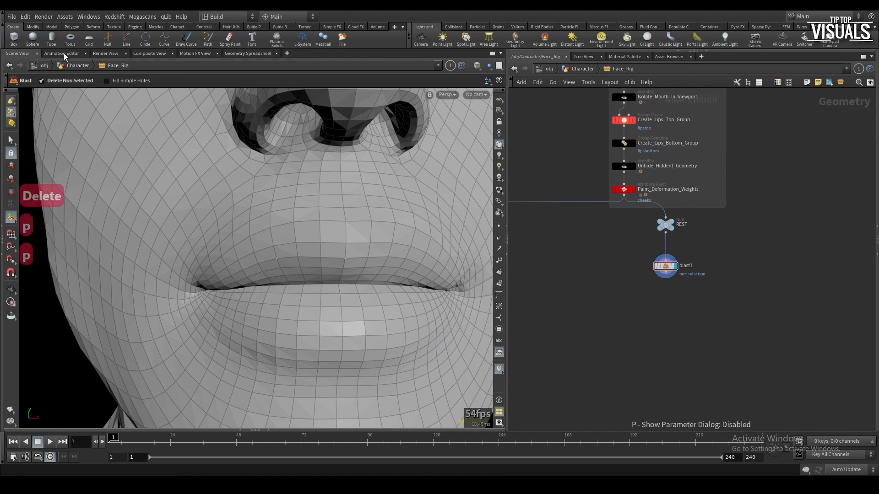
pyautogui.click(64, 54)
pyautogui.click(24, 54)
pyautogui.hotkey('ctrl', 's')
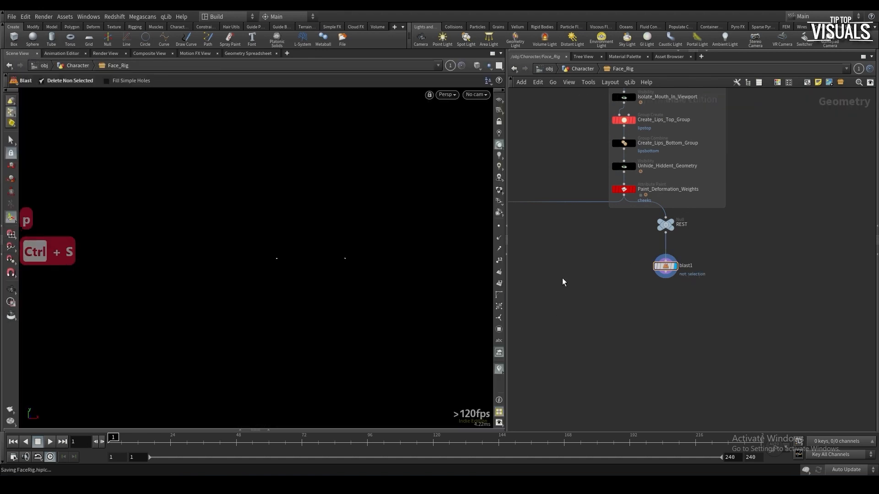
# Show the reference grid in the viewport and check the point numbers of the remaining lip points
pyautogui.click(499, 109)
pyautogui.moveTo(351, 245); pyautogui.dragTo(348, 258)
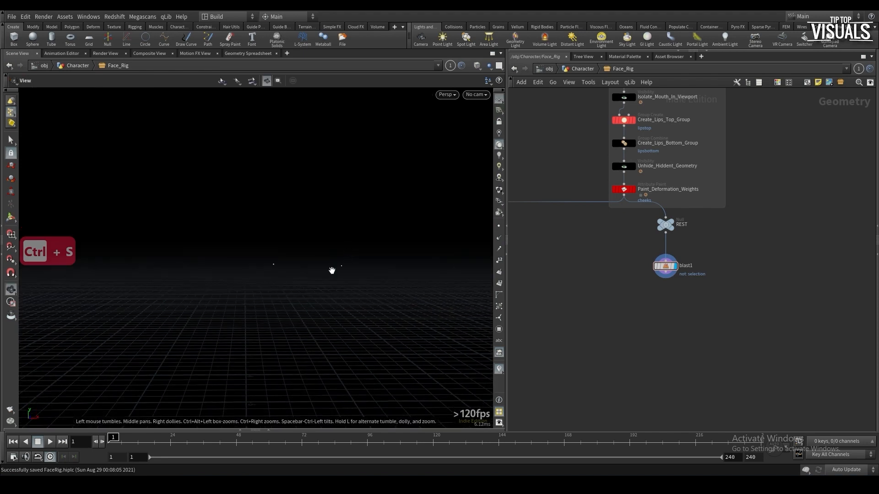
pyautogui.moveTo(332, 270); pyautogui.dragTo(333, 280)
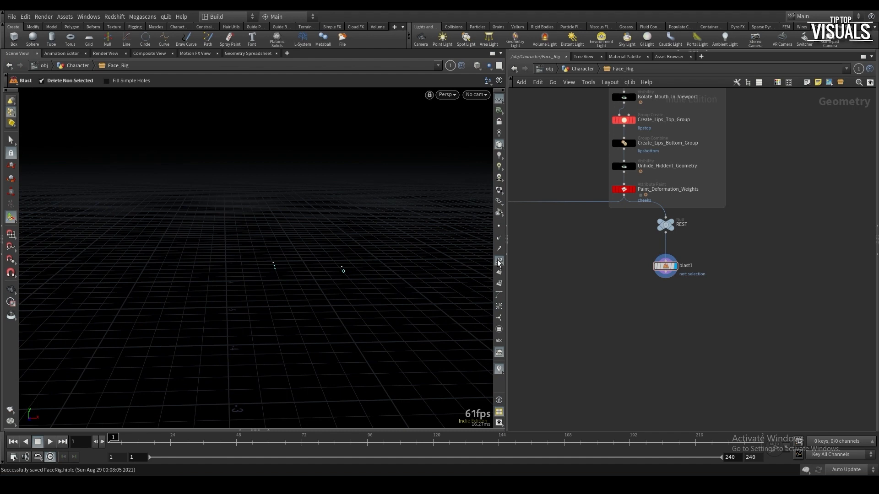
pyautogui.scroll(3, 651, 295)
# Add a Rig Doctor node below blast1
pyautogui.press('Tab')
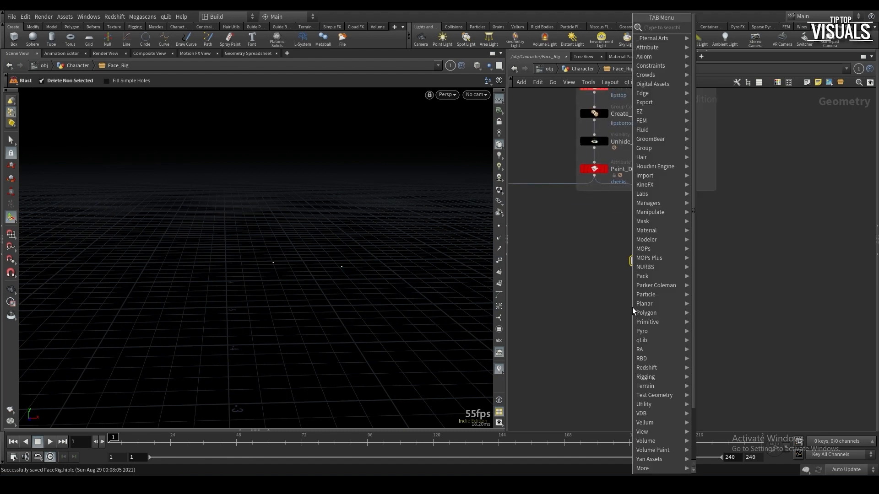
pyautogui.write('rigdoctor')
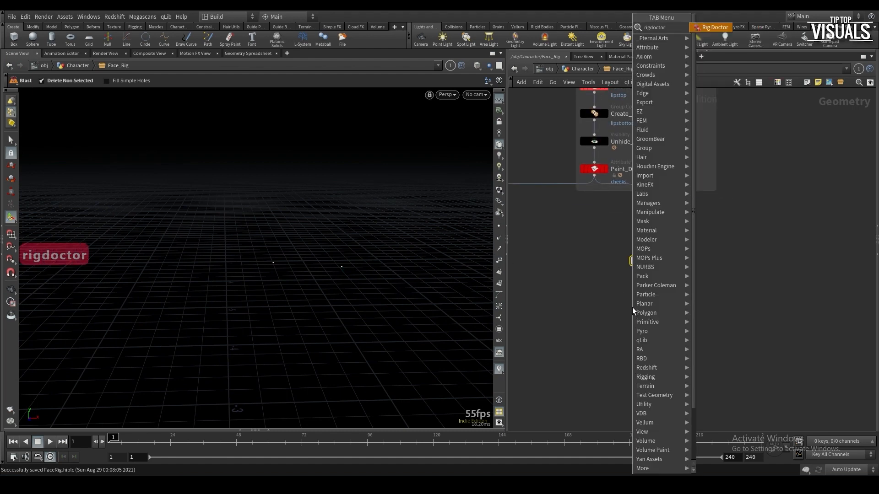
pyautogui.press('Return')
pyautogui.click(639, 326)
# Add a Name node connected to blast1 and align it above the Rig Doctor node
pyautogui.press('Tab')
pyautogui.write('name')
pyautogui.press('Return')
pyautogui.click(622, 289)
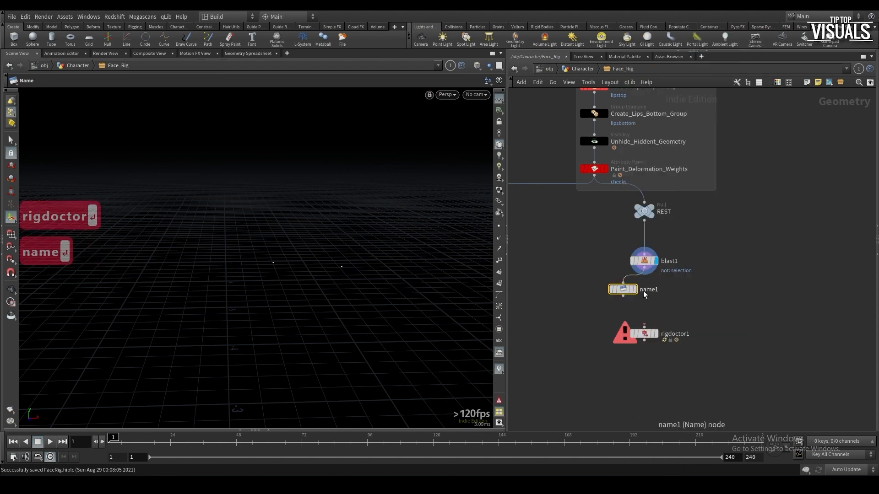
pyautogui.moveTo(624, 290); pyautogui.dragTo(644, 295)
# Display the Name node, set its Class to Point and pick the middle lip point 0 as the first naming's group
pyautogui.press('p')
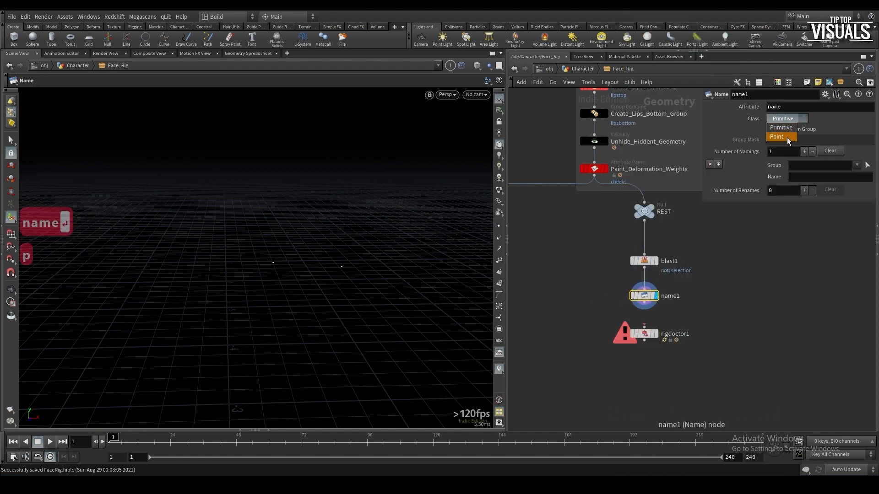
pyautogui.click(867, 165)
pyautogui.moveTo(332, 243); pyautogui.dragTo(362, 281)
pyautogui.press('Return')
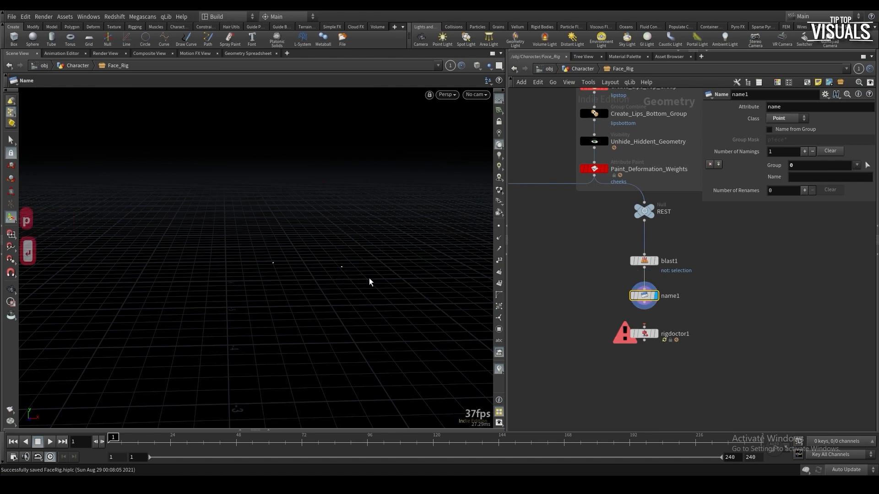
pyautogui.click(658, 225)
pyautogui.keyDown('alt'); pyautogui.moveTo(354, 251); pyautogui.dragTo(335, 261); pyautogui.keyUp('alt')
pyautogui.click(658, 225)
pyautogui.click(867, 165)
pyautogui.moveTo(375, 231); pyautogui.dragTo(330, 276)
pyautogui.moveTo(364, 242); pyautogui.dragTo(331, 278)
pyautogui.press('Return')
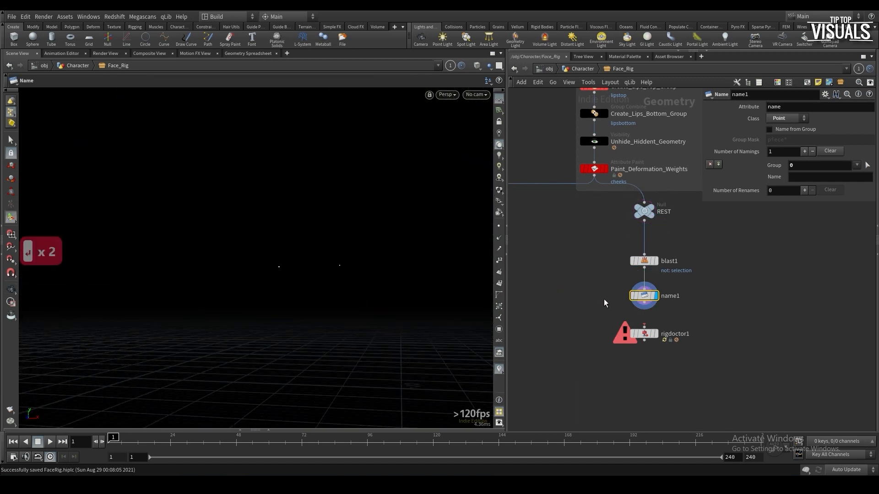
# Name the first group lip_upper_mid and add a second naming entry
pyautogui.write('lip_uppermid')
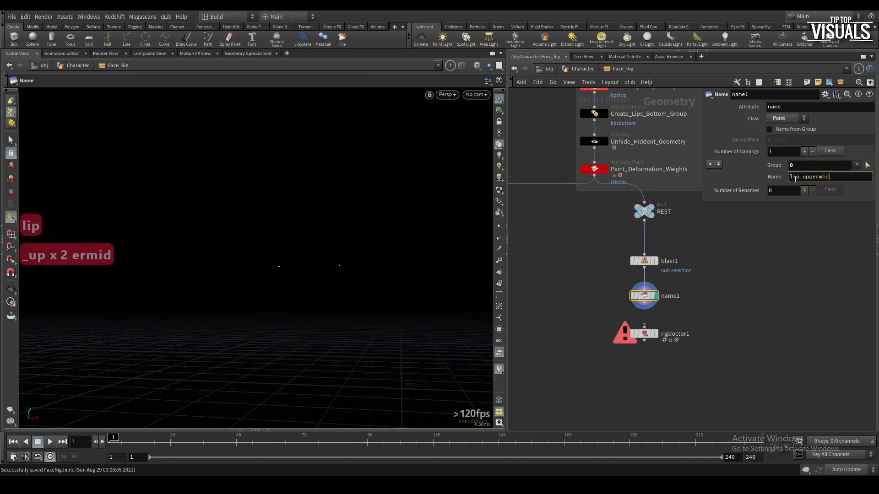
pyautogui.press('Return')
pyautogui.click(804, 151)
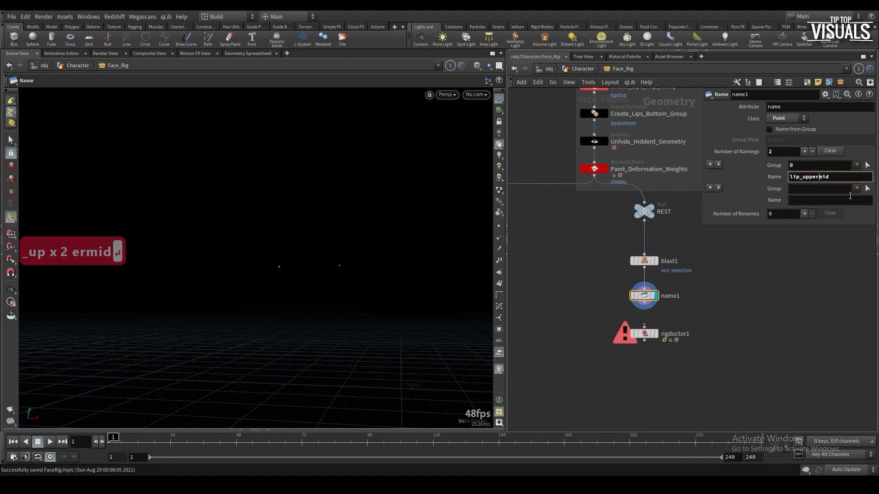
pyautogui.write('_')
# Assign the side lip point to the second naming and base its name on a copy of the first, as lip_upper_r
pyautogui.click(867, 191)
pyautogui.moveTo(369, 234); pyautogui.dragTo(293, 328)
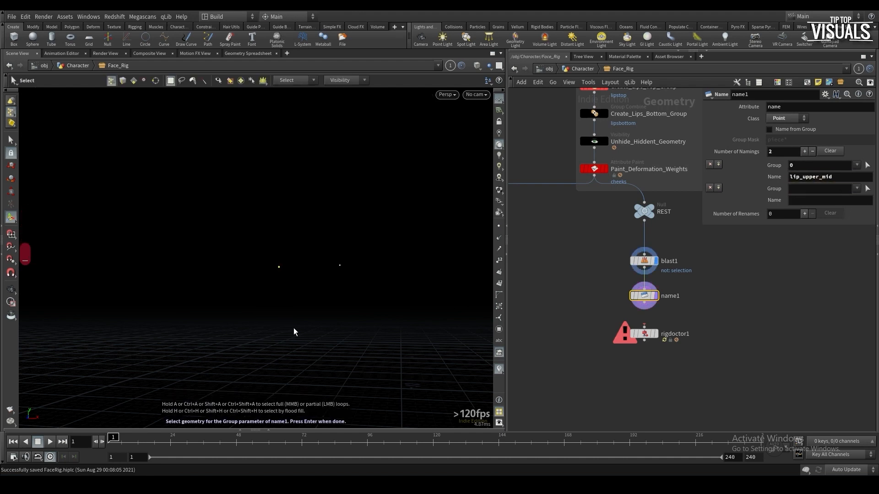
pyautogui.press('Return')
pyautogui.doubleClick(826, 179)
pyautogui.hotkey('ctrl', 'c')
pyautogui.click(828, 200)
pyautogui.hotkey('ctrl', 'v')
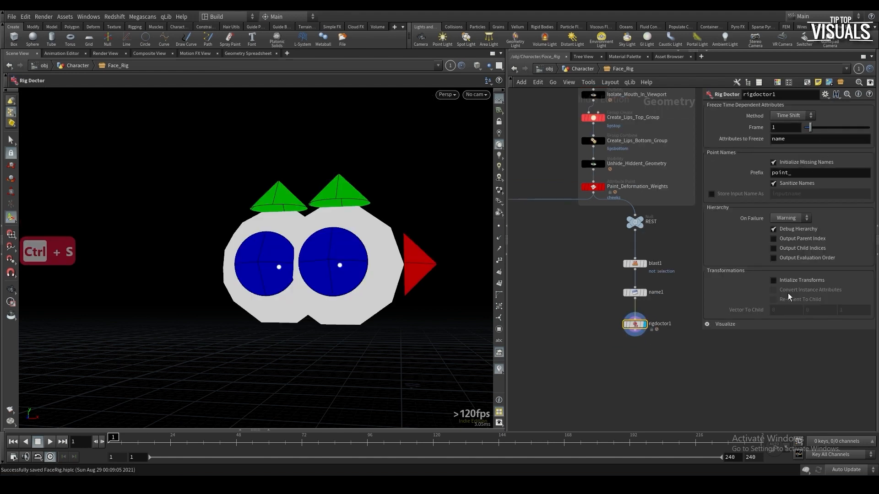
# Enable Initialize Transforms on the Rig Doctor node
pyautogui.click(774, 281)
pyautogui.moveTo(657, 358); pyautogui.dragTo(548, 335, button='middle')
pyautogui.scroll(1, 687, 263)
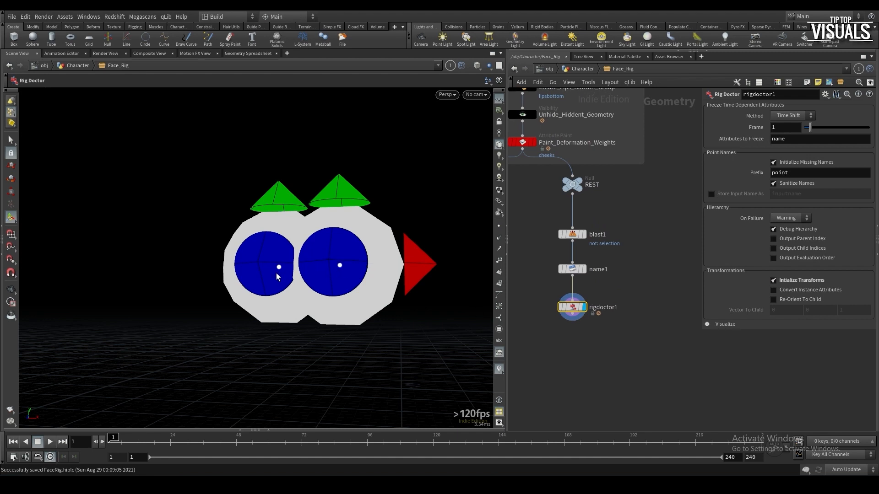
pyautogui.moveTo(551, 350); pyautogui.dragTo(560, 339, button='middle')
# Add a Skeleton Mirror node below rigdoctor1
pyautogui.press('Tab')
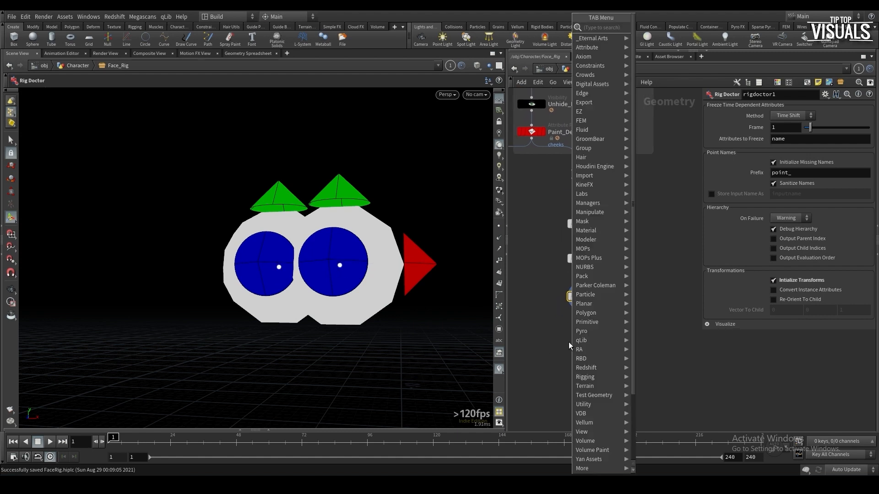
pyautogui.write('ske')
pyautogui.press('Down')
pyautogui.press('Down')
pyautogui.press('Down')
pyautogui.press('Return')
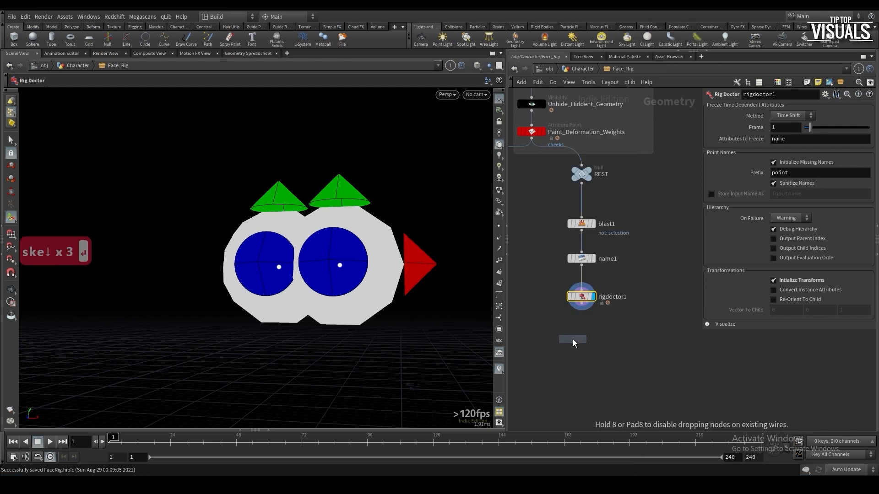
pyautogui.click(569, 336)
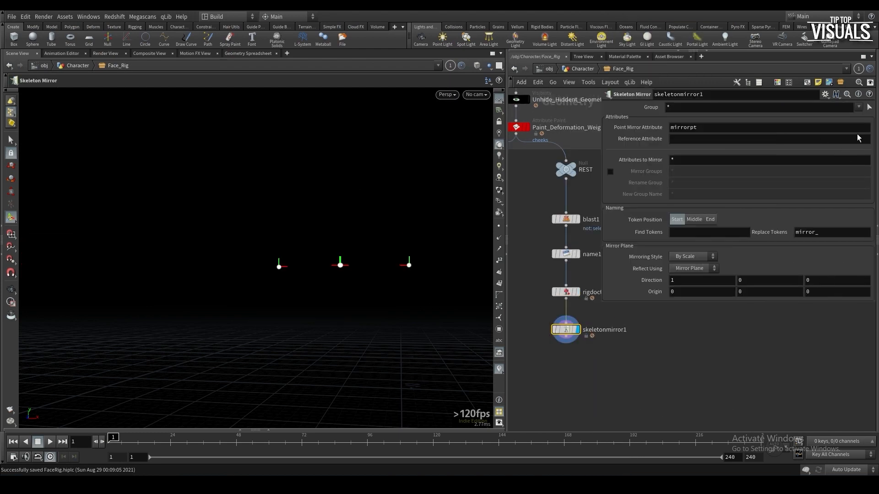
# Restrict the Skeleton Mirror's group to the lip_upper_r joint picked in the viewport
pyautogui.click(869, 108)
pyautogui.click(340, 268)
pyautogui.press('Return')
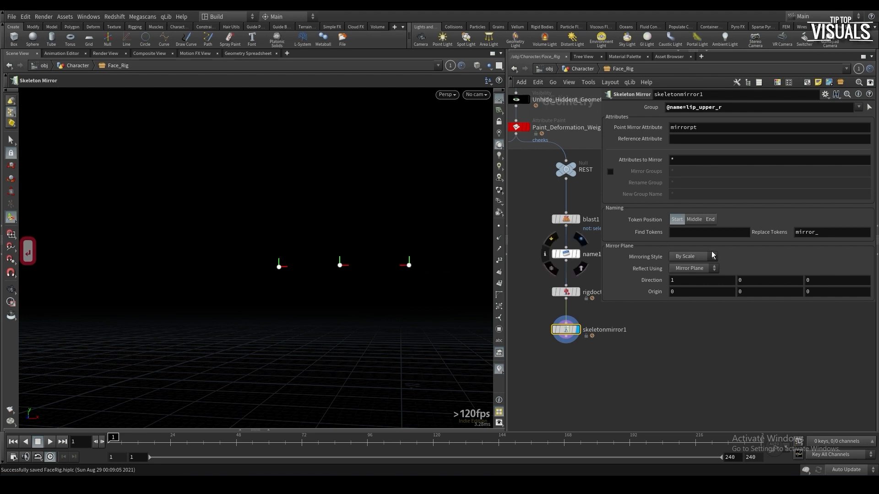
# Set the Skeleton Mirror naming to replace the end token r with l
pyautogui.click(710, 219)
pyautogui.click(712, 232)
pyautogui.write('r')
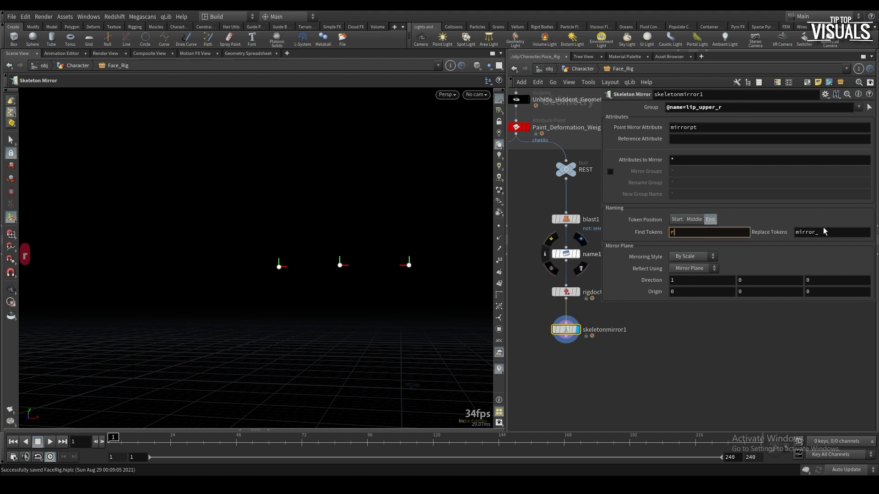
pyautogui.press('Tab')
pyautogui.write('l')
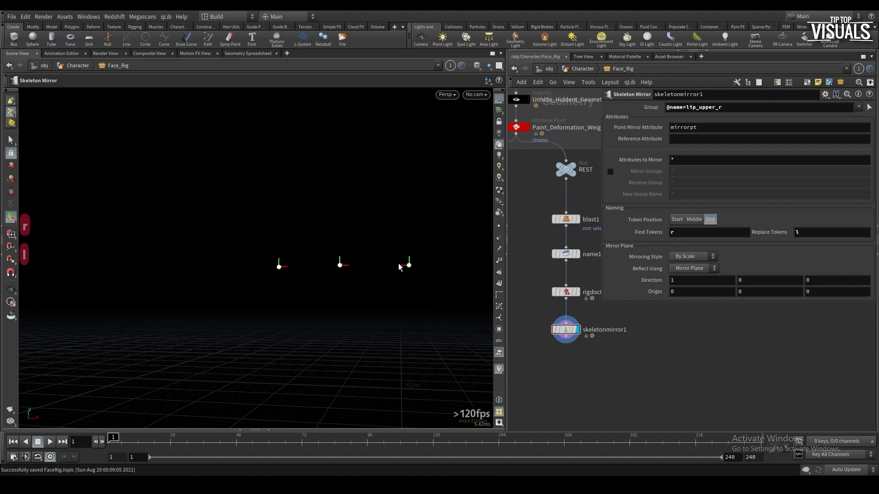
# Duplicate the Skeleton Mirror below the first and set its group to the lip_upper_r and lip_upper_l joints picked in the viewport
pyautogui.moveTo(577, 351); pyautogui.dragTo(574, 347, button='middle')
pyautogui.keyDown('alt'); pyautogui.moveTo(566, 330); pyautogui.dragTo(566, 361); pyautogui.keyUp('alt')
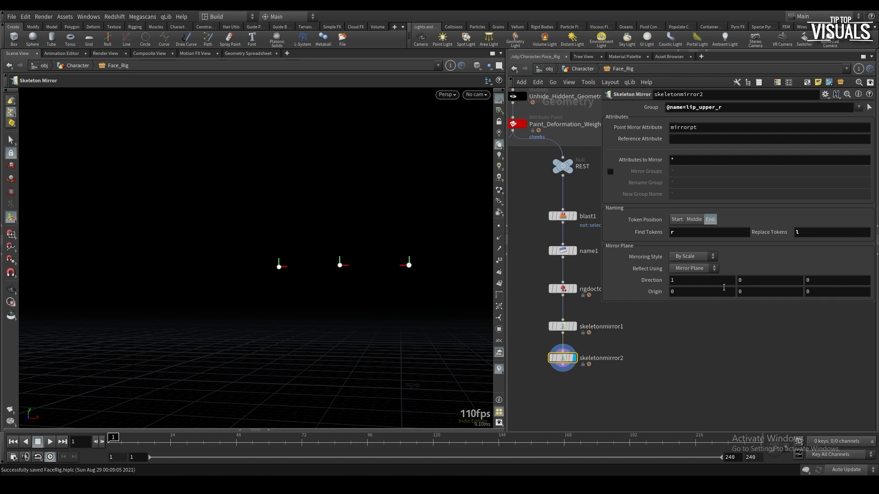
pyautogui.click(869, 107)
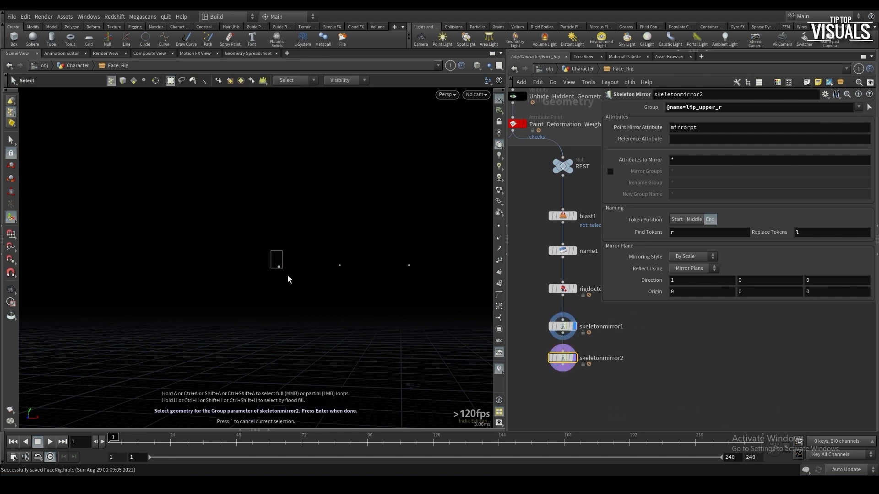
pyautogui.press('Return')
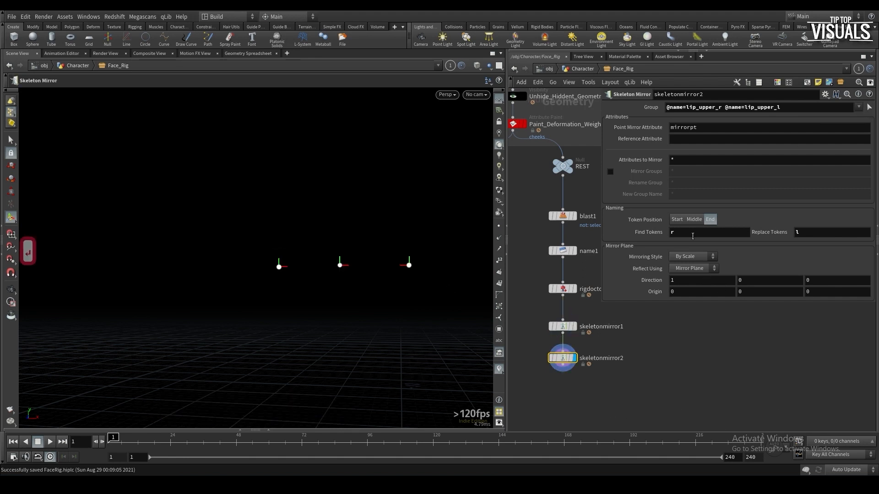
# Set skeletonmirror2's mirror direction to 0, -1, 0 and shift its mirror plane origin to the lips with the viewport handle
pyautogui.click(708, 270)
pyautogui.click(702, 259)
pyautogui.click(772, 281)
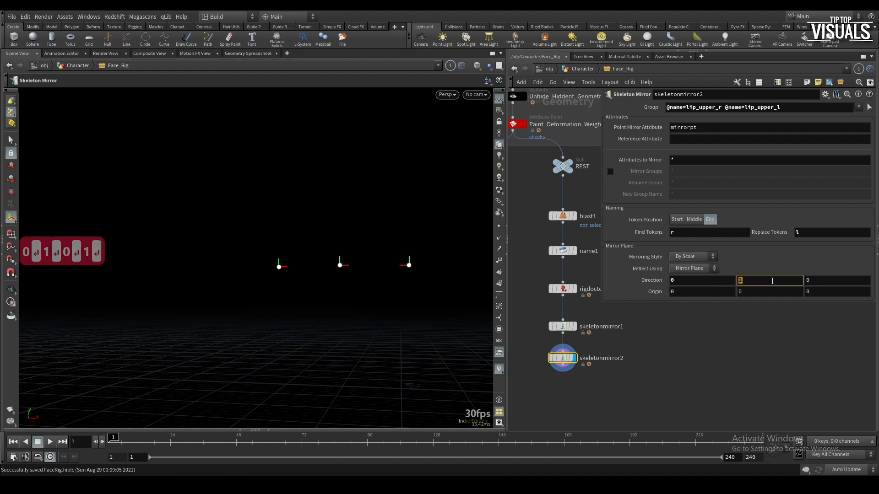
pyautogui.write('-1')
pyautogui.press('Return')
pyautogui.moveTo(293, 274); pyautogui.dragTo(314, 363)
pyautogui.moveTo(313, 326); pyautogui.dragTo(314, 242)
pyautogui.moveTo(334, 197)
pyautogui.mouseDown()
pyautogui.moveTo(345, 182)
pyautogui.moveTo(333, 204)
pyautogui.moveTo(346, 202)
pyautogui.mouseUp()
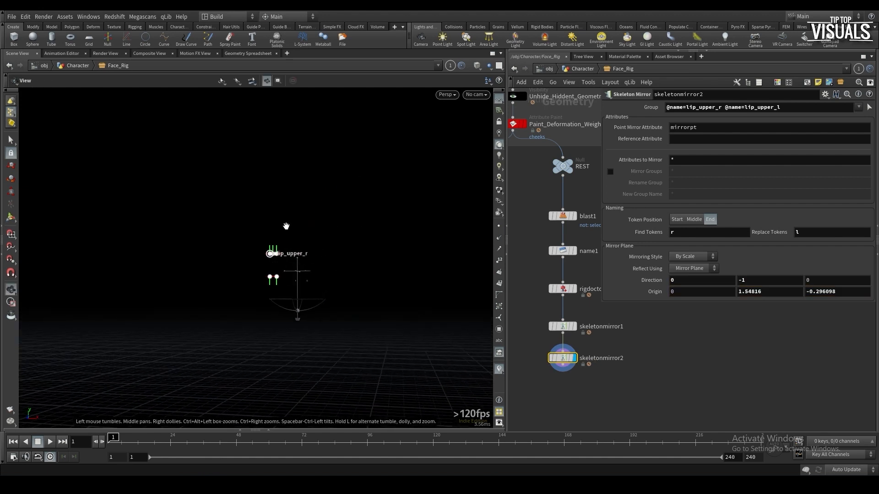
# Show the REST mesh as reference, zero the mirror origin's Z value, and raise its Y value to 1.57761 between the lips
pyautogui.hotkey('space', 'g')
pyautogui.click(569, 163)
pyautogui.moveTo(360, 289); pyautogui.dragTo(360, 250)
pyautogui.moveTo(841, 292); pyautogui.dragTo(806, 292)
pyautogui.write('0')
pyautogui.press('Return')
pyautogui.moveTo(338, 166); pyautogui.dragTo(322, 180)
pyautogui.moveTo(322, 180); pyautogui.dragTo(338, 239, button='middle')
pyautogui.moveTo(745, 292); pyautogui.dragTo(762, 338, button='middle')
pyautogui.hotkey('ctrl', 'z')
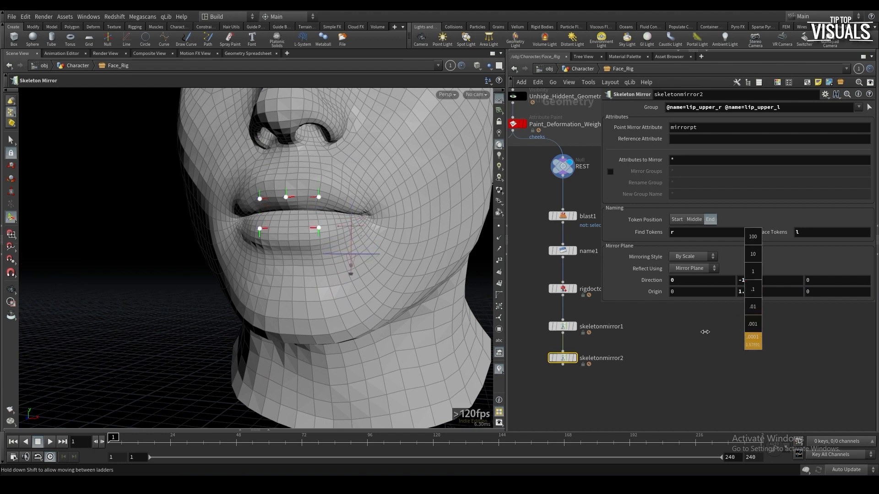
pyautogui.moveTo(705, 332); pyautogui.dragTo(700, 331, button='middle')
# Reselect skeletonmirror2's group as all three upper lip joints, including lip_upper_mid
pyautogui.click(869, 107)
pyautogui.moveTo(251, 180); pyautogui.dragTo(433, 210)
pyautogui.press('Return')
# Set skeletonmirror2's naming to replace the middle token upper with lower
pyautogui.press('BackSpace')
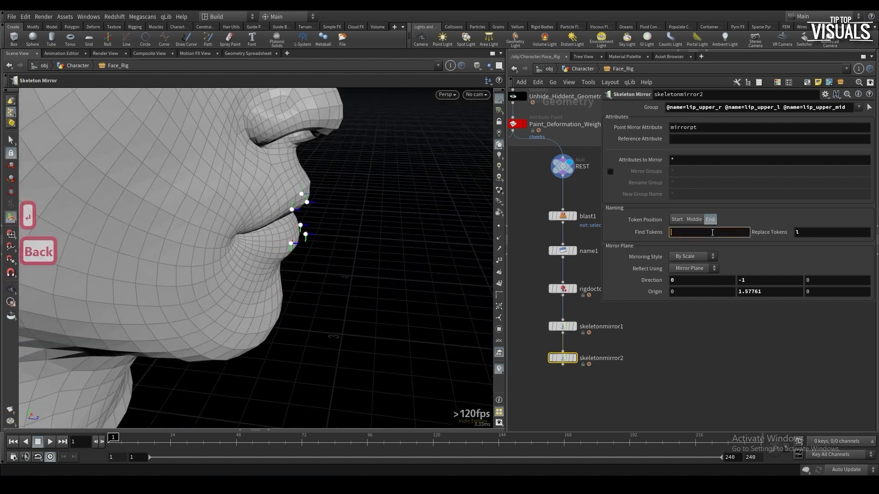
pyautogui.press('Tab')
pyautogui.press('BackSpace')
pyautogui.click(700, 219)
pyautogui.write('upper')
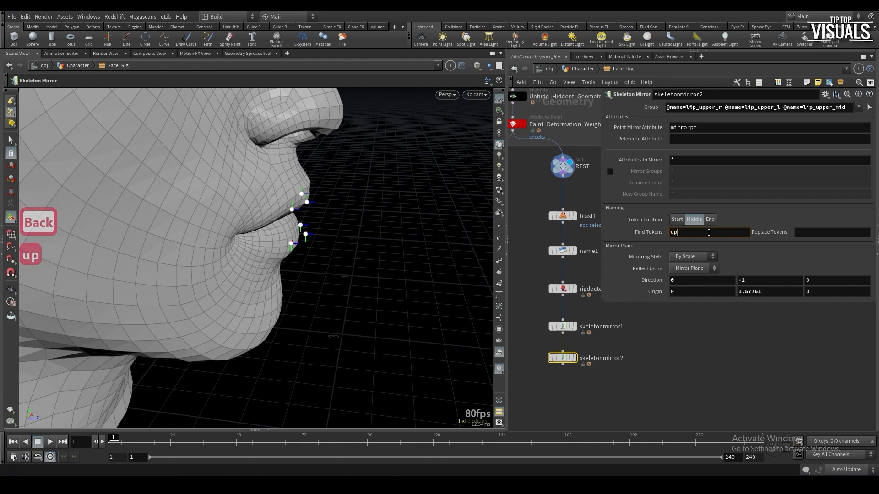
pyautogui.click(796, 232)
pyautogui.write('lower')
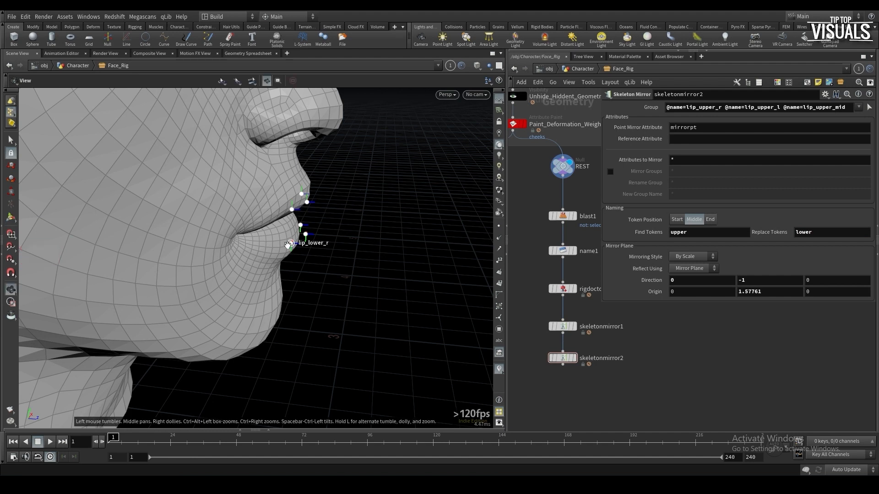
# Add a Rig Pose node below skeletonmirror2, display it, and template the REST node as a wireframe reference
pyautogui.hotkey('ctrl', 'z')
pyautogui.click(575, 341)
pyautogui.press('Tab')
pyautogui.write('rigpose')
pyautogui.press('Return')
pyautogui.click(564, 366)
pyautogui.click(573, 154)
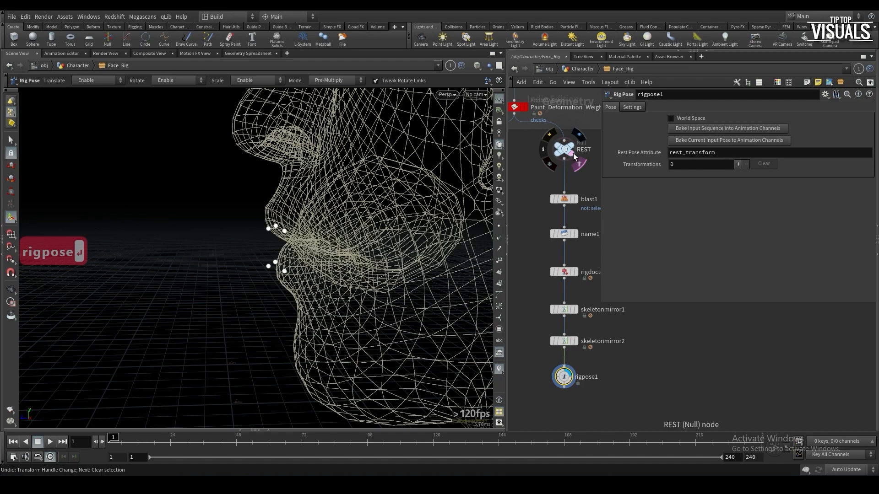
# Select all six lip joints in the Rig Pose and move them back into the mouth by about -0.0074 in Z
pyautogui.keyDown('alt'); pyautogui.moveTo(366, 210); pyautogui.dragTo(399, 229); pyautogui.keyUp('alt')
pyautogui.click(289, 245)
pyautogui.click(314, 253)
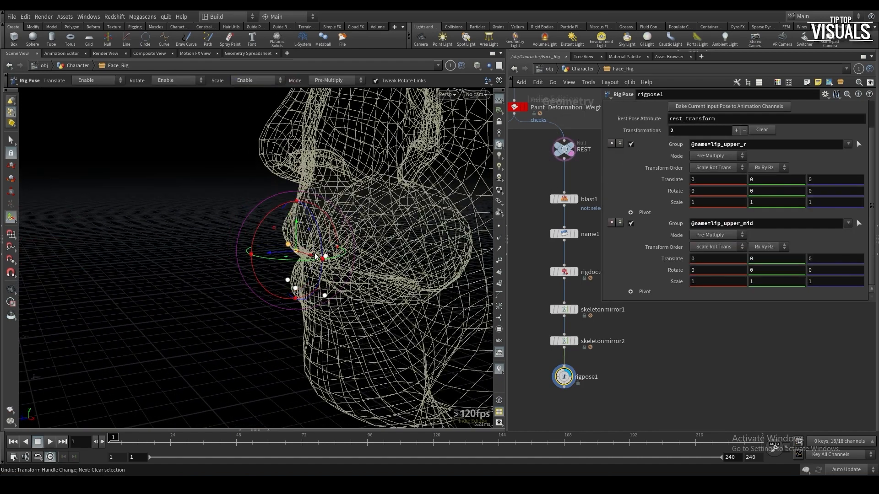
pyautogui.click(325, 295)
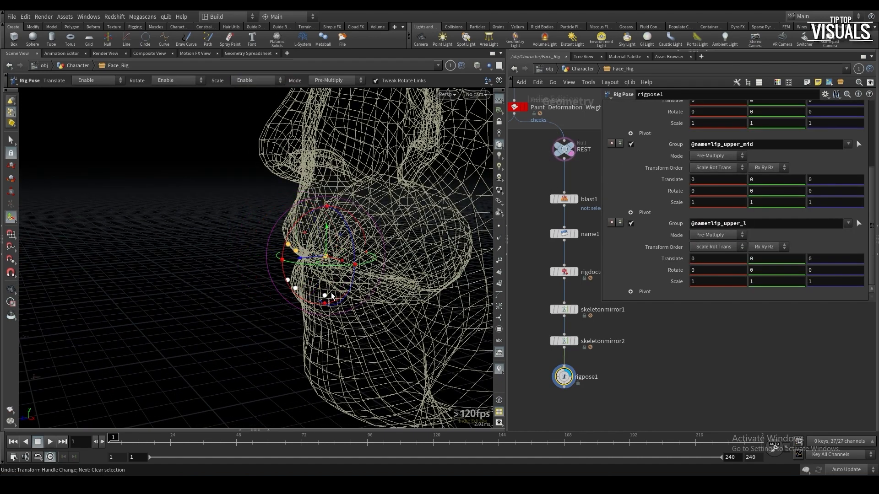
pyautogui.click(287, 280)
pyautogui.keyDown('shift'); pyautogui.click(289, 280); pyautogui.keyUp('shift')
pyautogui.keyDown('alt'); pyautogui.moveTo(289, 275); pyautogui.dragTo(276, 286); pyautogui.keyUp('alt')
pyautogui.moveTo(272, 283)
pyautogui.mouseDown()
pyautogui.moveTo(298, 249)
pyautogui.moveTo(271, 278)
pyautogui.mouseUp()
# Select the three upper lip joints and move them vertically by about 0.0012 to sit inside the upper lip
pyautogui.keyDown('alt'); pyautogui.moveTo(275, 265); pyautogui.dragTo(467, 229); pyautogui.keyUp('alt')
pyautogui.click(277, 234)
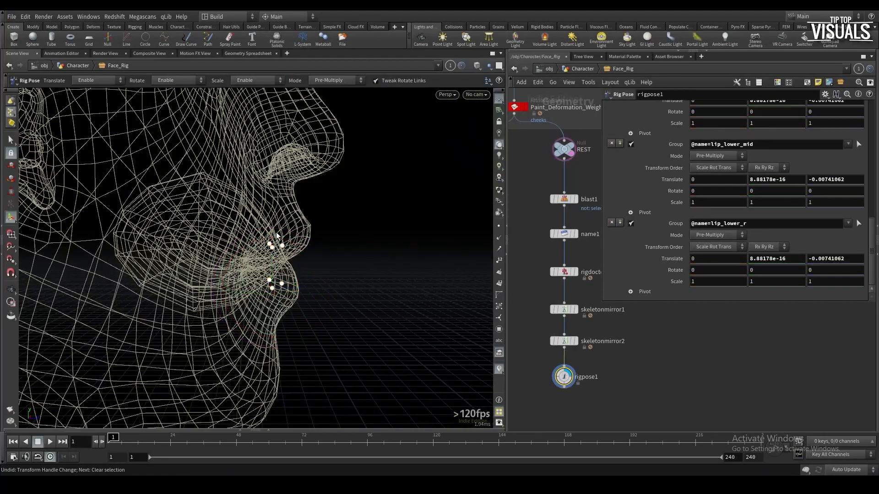
pyautogui.click(269, 244)
pyautogui.keyDown('shift'); pyautogui.click(273, 246); pyautogui.keyUp('shift')
pyautogui.keyDown('shift'); pyautogui.click(282, 246); pyautogui.keyUp('shift')
pyautogui.moveTo(283, 229); pyautogui.dragTo(300, 304)
pyautogui.keyDown('alt'); pyautogui.moveTo(329, 279); pyautogui.dragTo(215, 281); pyautogui.keyUp('alt')
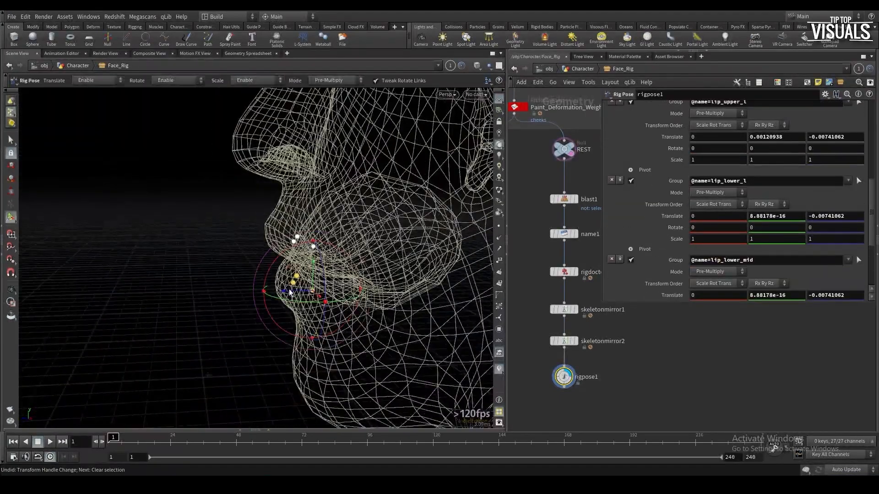
# Select the three lower lip joints, adjust their height inside the lower lip, and save the scene
pyautogui.click(310, 275)
pyautogui.click(312, 290)
pyautogui.keyDown('shift'); pyautogui.click(295, 283); pyautogui.keyUp('shift')
pyautogui.keyDown('shift'); pyautogui.click(297, 275); pyautogui.keyUp('shift')
pyautogui.moveTo(298, 247); pyautogui.dragTo(298, 245)
pyautogui.keyDown('alt'); pyautogui.moveTo(295, 293); pyautogui.dragTo(327, 283); pyautogui.keyUp('alt')
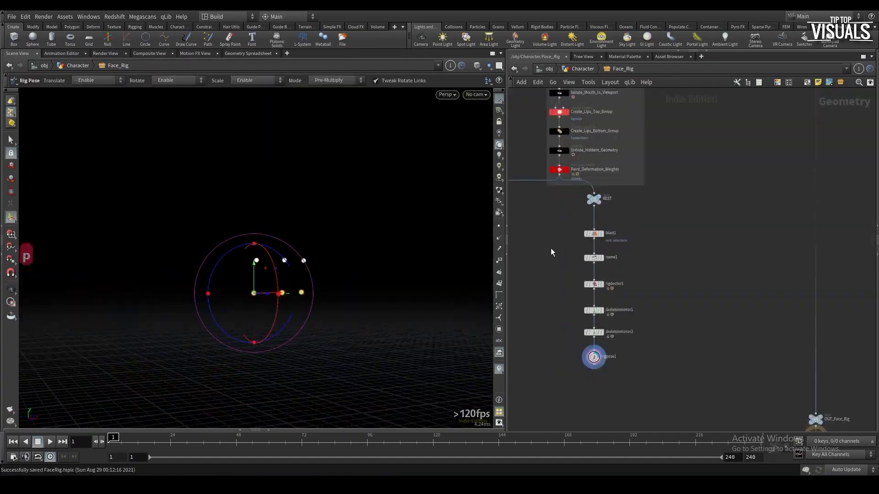
pyautogui.hotkey('ctrl', 's')
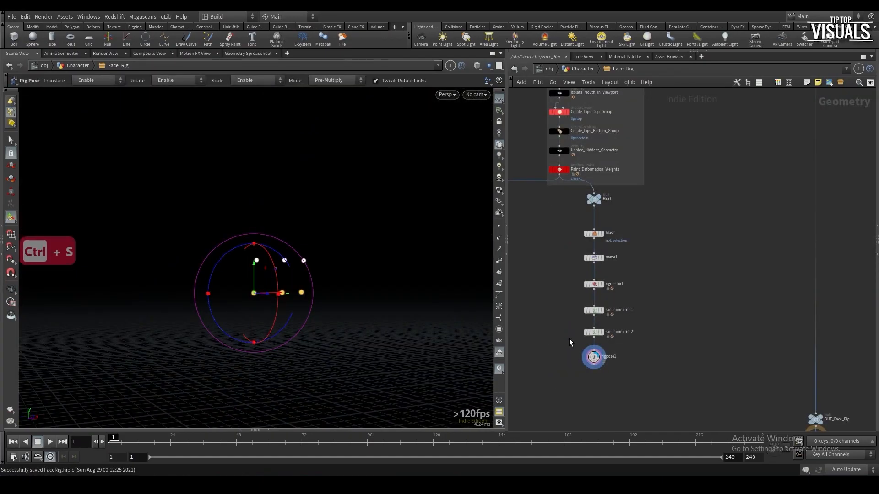
# Duplicate the Blast node as a second branch wired from the REST node
pyautogui.moveTo(581, 369); pyautogui.dragTo(615, 232)
pyautogui.hotkey('ctrl', 'shift', 's')
pyautogui.click(657, 357)
pyautogui.scroll(3, 546, 259)
pyautogui.moveTo(579, 298); pyautogui.dragTo(554, 222, button='middle')
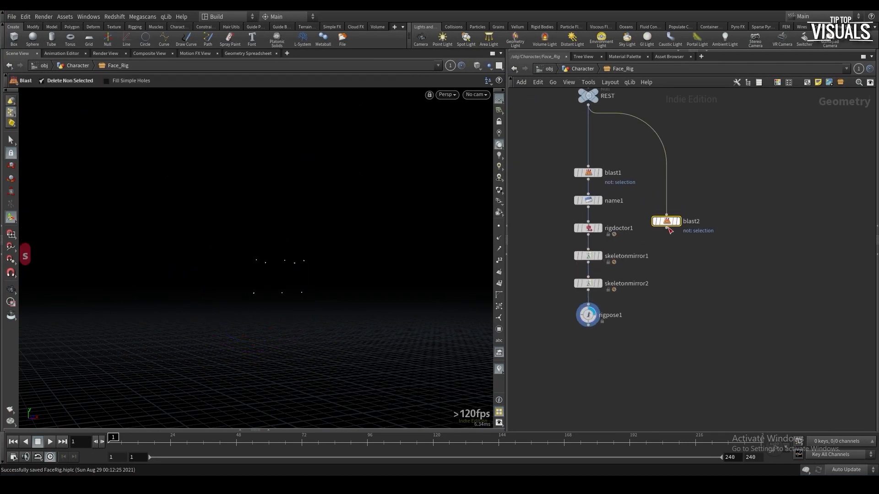
# Set blast2's group to the single point at the corner of the mouth, 4268
pyautogui.press('p')
pyautogui.click(872, 110)
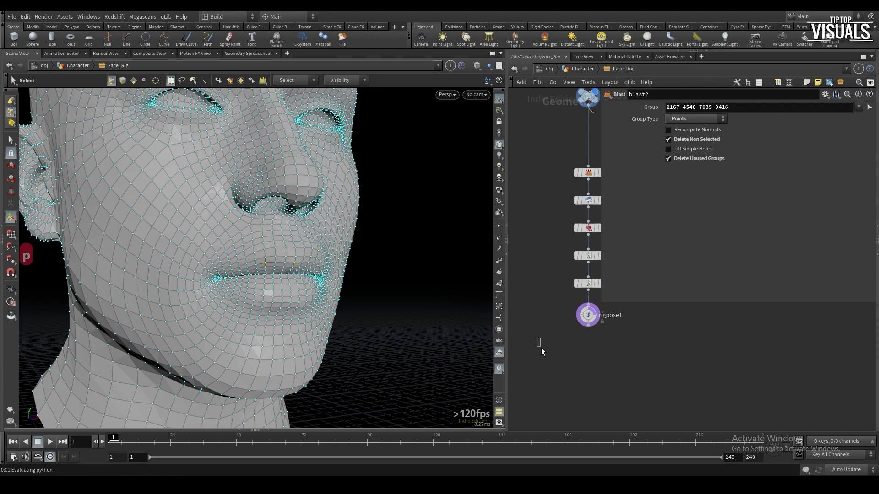
pyautogui.keyDown('alt'); pyautogui.moveTo(243, 275); pyautogui.dragTo(307, 133, button='right'); pyautogui.keyUp('alt')
pyautogui.moveTo(171, 292)
pyautogui.keyDown('alt'); pyautogui.mouseDown()
pyautogui.moveTo(190, 277)
pyautogui.moveTo(178, 292)
pyautogui.mouseUp(); pyautogui.keyUp('alt')
pyautogui.scroll(5, 191, 285)
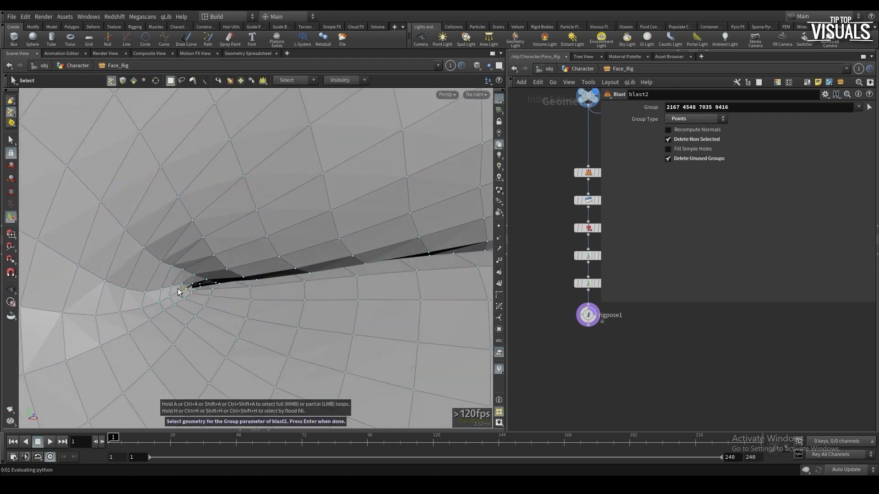
pyautogui.click(184, 297)
pyautogui.press('Return')
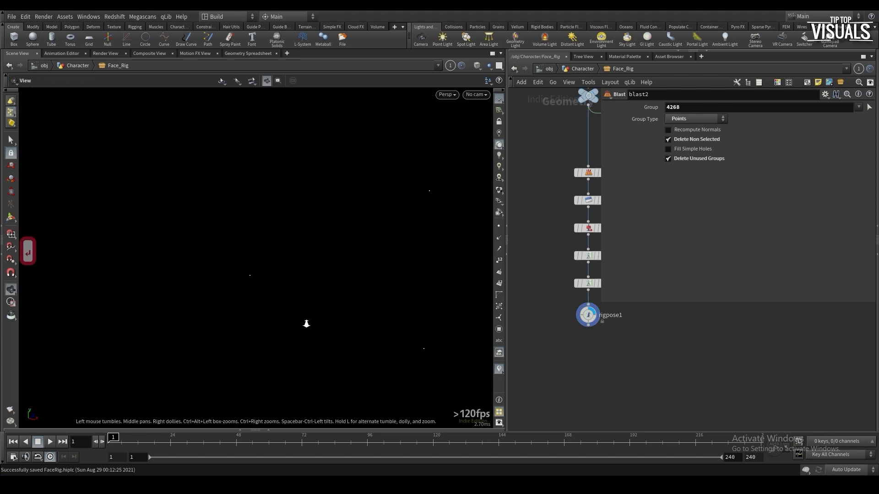
# Display blast2 and place a copy of the Name node below it
pyautogui.scroll(-4, 595, 362)
pyautogui.scroll(3, 595, 316)
pyautogui.click(610, 321)
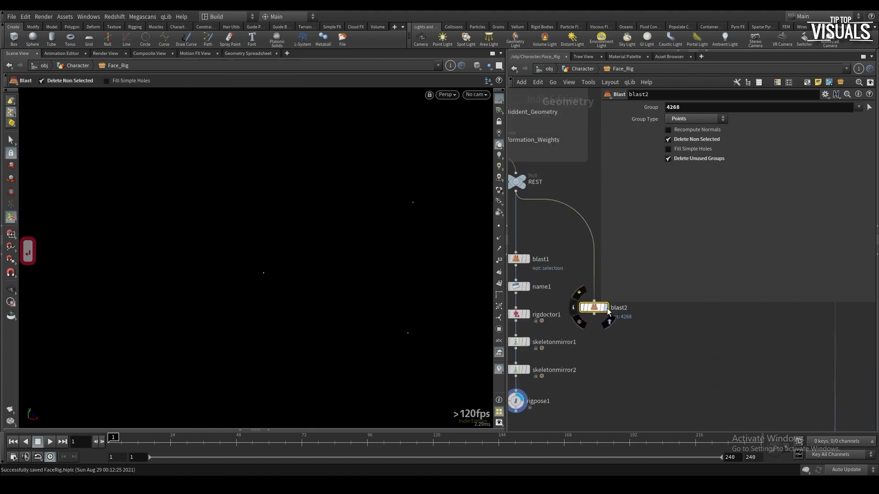
pyautogui.keyDown('alt'); pyautogui.moveTo(520, 289); pyautogui.dragTo(607, 372); pyautogui.keyUp('alt')
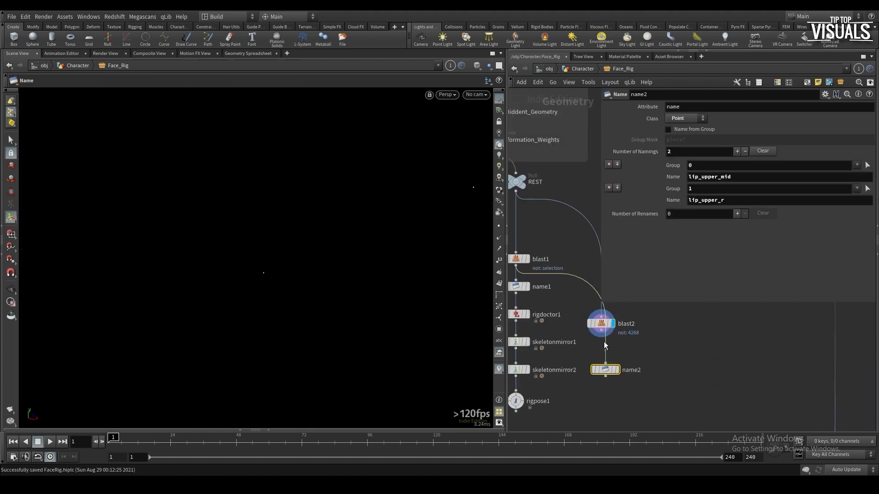
# Reduce name2 to a single naming called lip_upper_corner_r and save the scene
pyautogui.press('BackSpace')
pyautogui.press('BackSpace')
pyautogui.press('BackSpace')
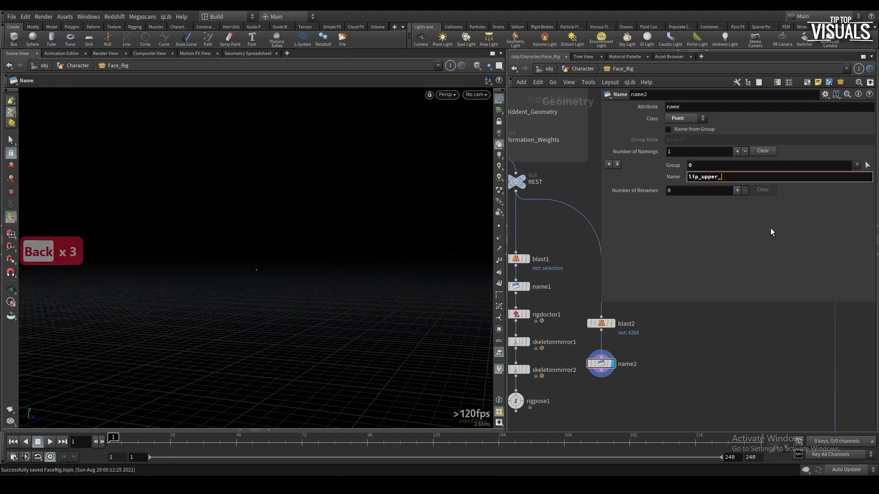
pyautogui.write('corn')
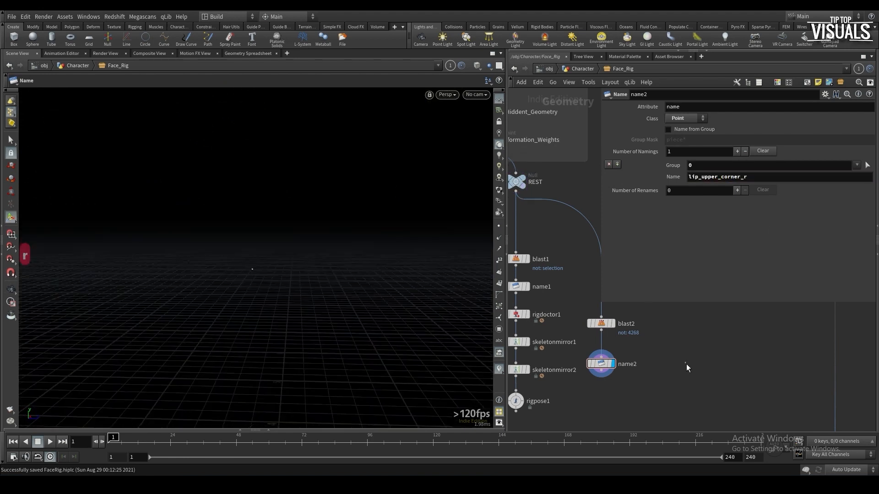
pyautogui.hotkey('ctrl', 's')
# Copy the Rig Doctor node below name2 and display the copy
pyautogui.keyDown('alt'); pyautogui.moveTo(522, 315); pyautogui.dragTo(608, 401); pyautogui.keyUp('alt')
pyautogui.click(601, 371)
pyautogui.click(601, 395)
pyautogui.click(619, 401)
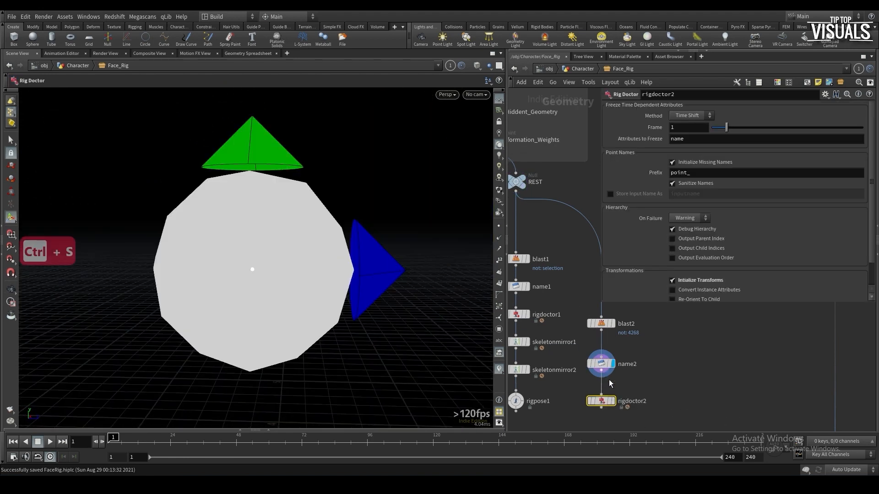
pyautogui.click(613, 402)
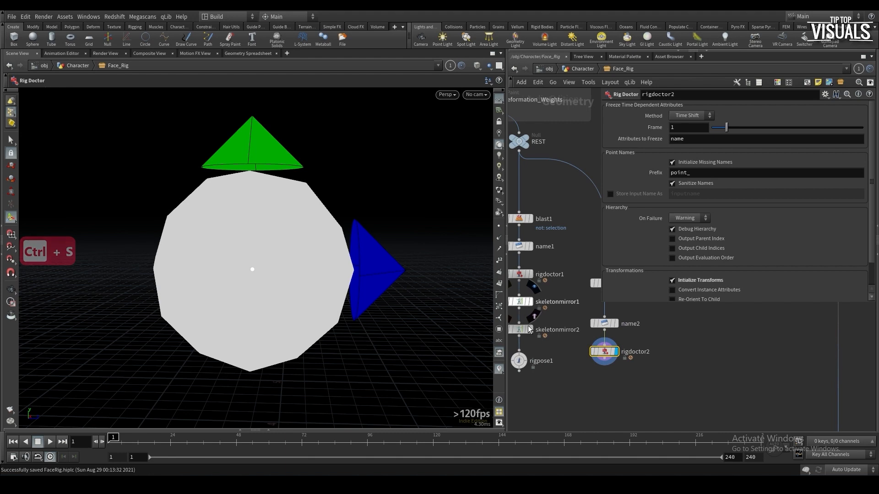
# Copy a Skeleton Mirror below rigdoctor2, display it, and set its group to the lip_upper_corner_r joint
pyautogui.keyDown('alt'); pyautogui.moveTo(525, 329); pyautogui.dragTo(609, 378); pyautogui.keyUp('alt')
pyautogui.click(614, 377)
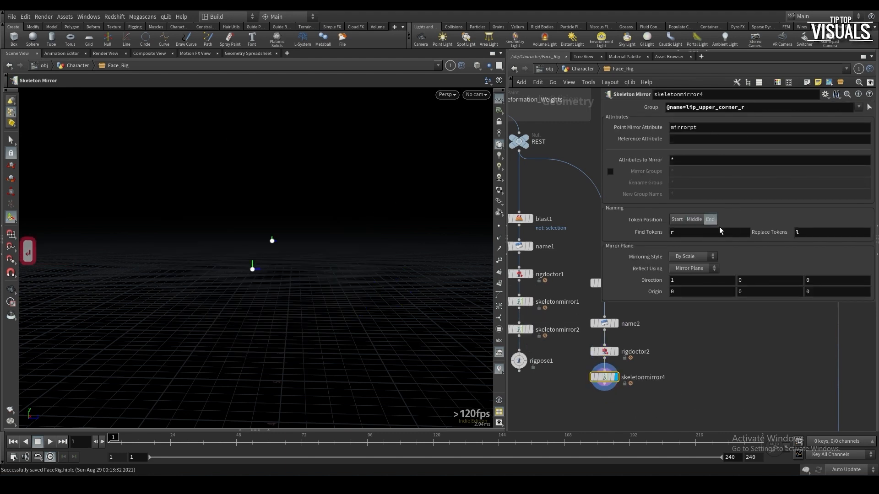
pyautogui.keyDown('alt'); pyautogui.moveTo(366, 256); pyautogui.dragTo(334, 284); pyautogui.keyUp('alt')
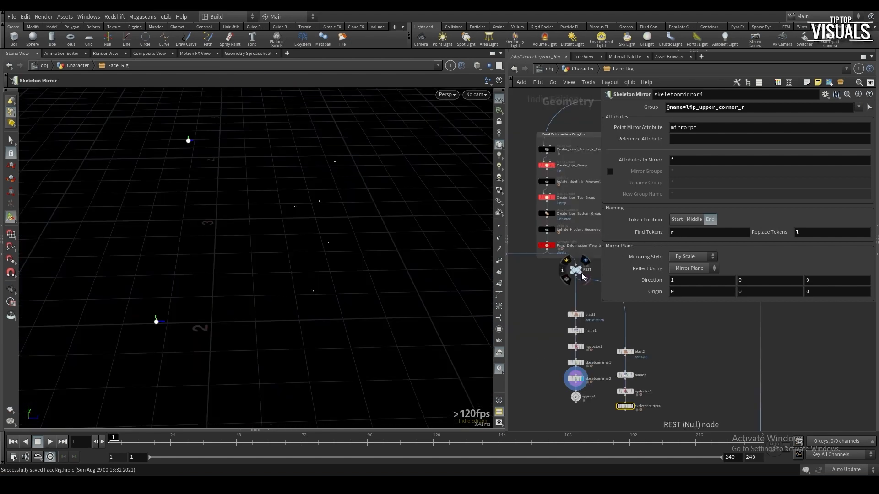
# Examine the mirrored corner joints against the REST head mesh and the other lip joints, and review the lip joint network
pyautogui.click(580, 274)
pyautogui.keyDown('alt'); pyautogui.moveTo(355, 293); pyautogui.dragTo(261, 295); pyautogui.keyUp('alt')
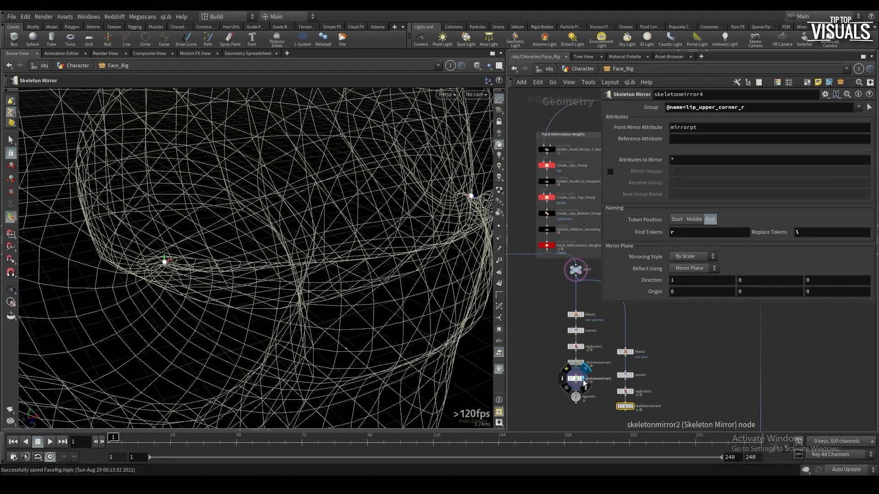
pyautogui.moveTo(593, 401); pyautogui.dragTo(590, 390, button='middle')
pyautogui.moveTo(591, 390); pyautogui.dragTo(589, 383, button='middle')
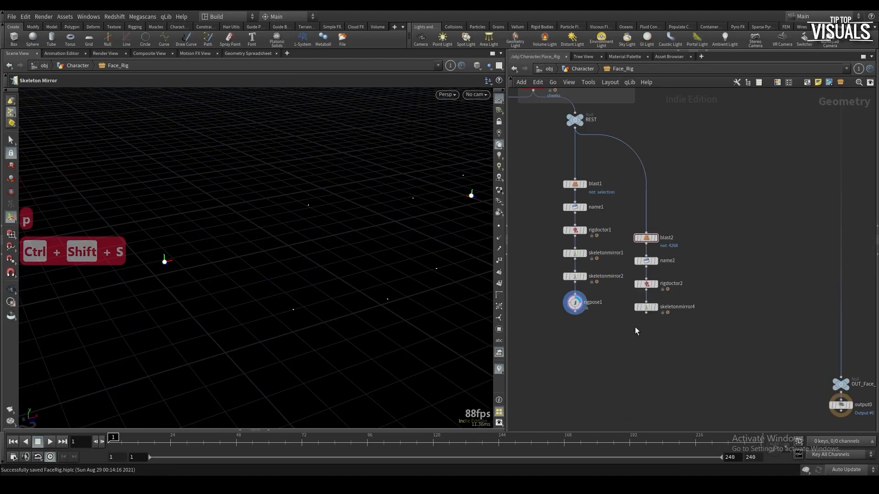
pyautogui.click(653, 307)
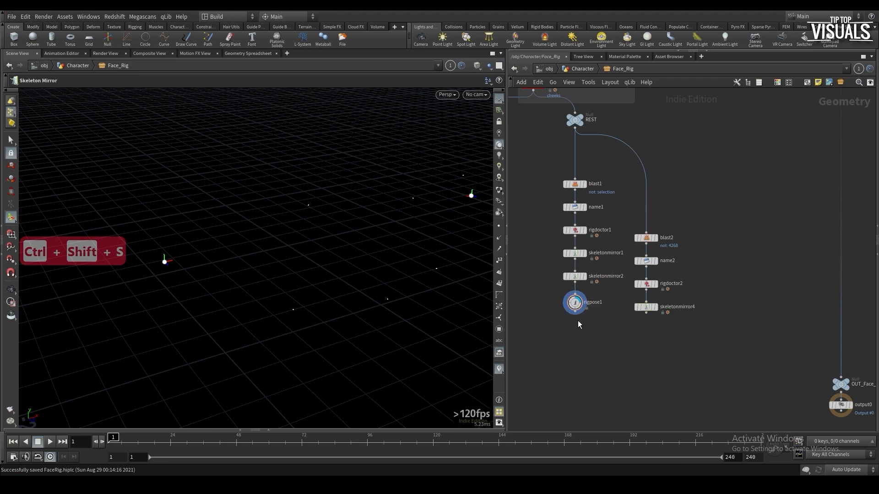
pyautogui.click(645, 306)
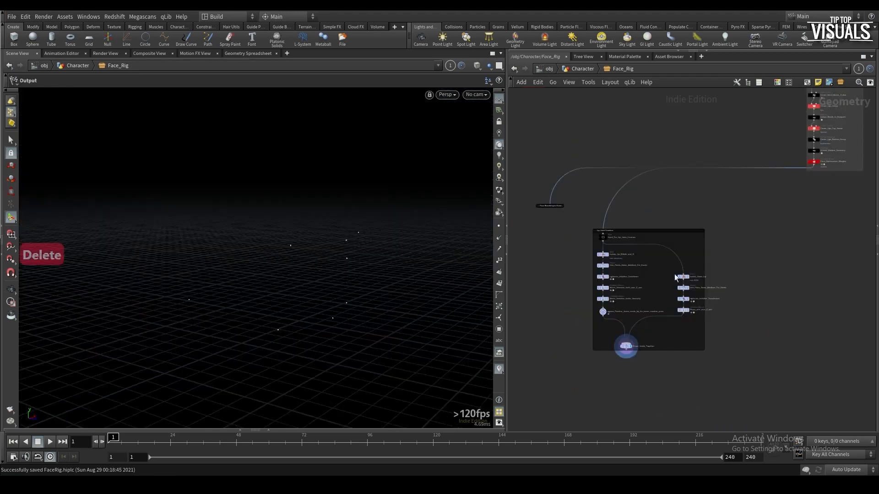
pyautogui.scroll(3, 639, 312)
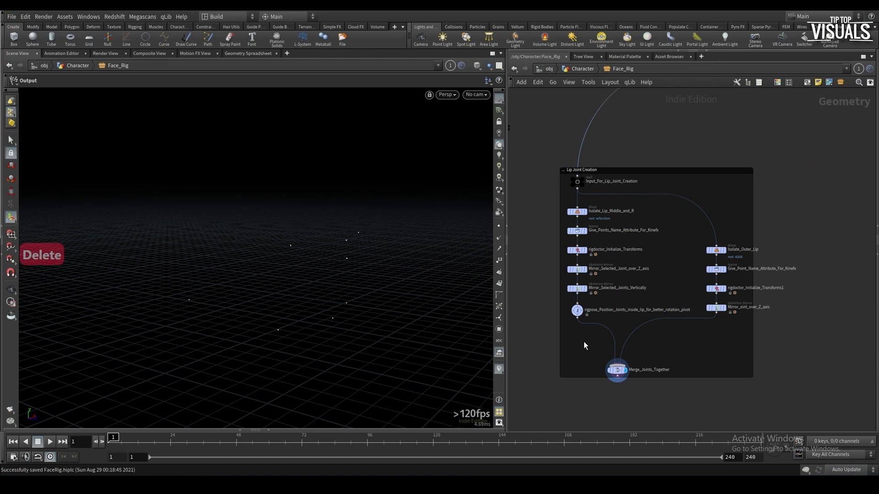
# Review the Lip Joint Creation network from its input down to Merge_Joints_Together, together with the node group that feeds it
pyautogui.scroll(-3, 584, 345)
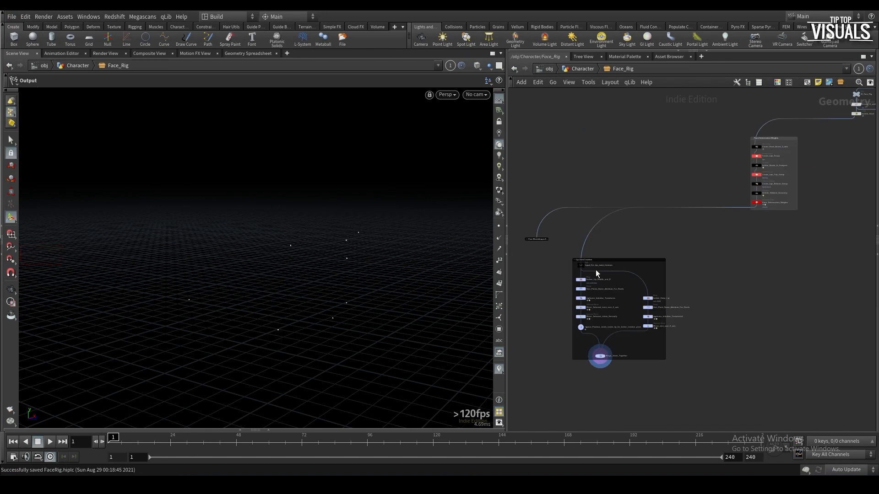
pyautogui.scroll(4, 570, 300)
pyautogui.moveTo(562, 335); pyautogui.dragTo(556, 306, button='middle')
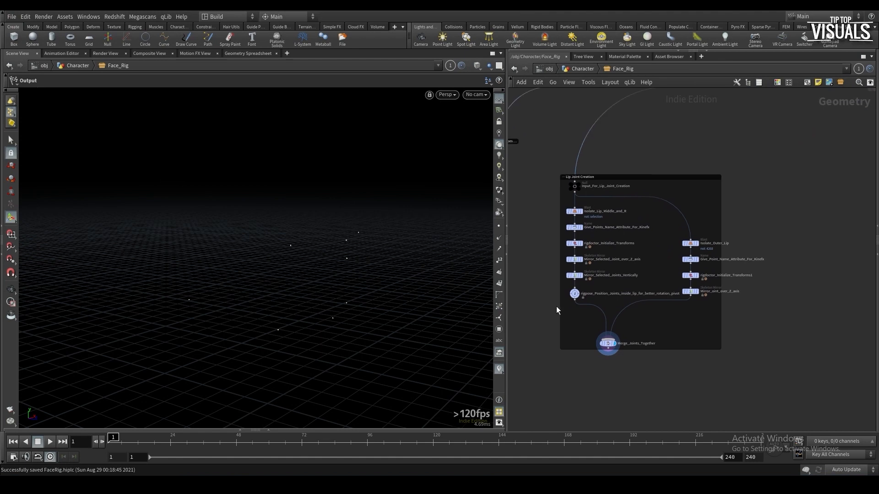
pyautogui.moveTo(580, 337); pyautogui.dragTo(574, 280, button='middle')
pyautogui.scroll(1, 594, 330)
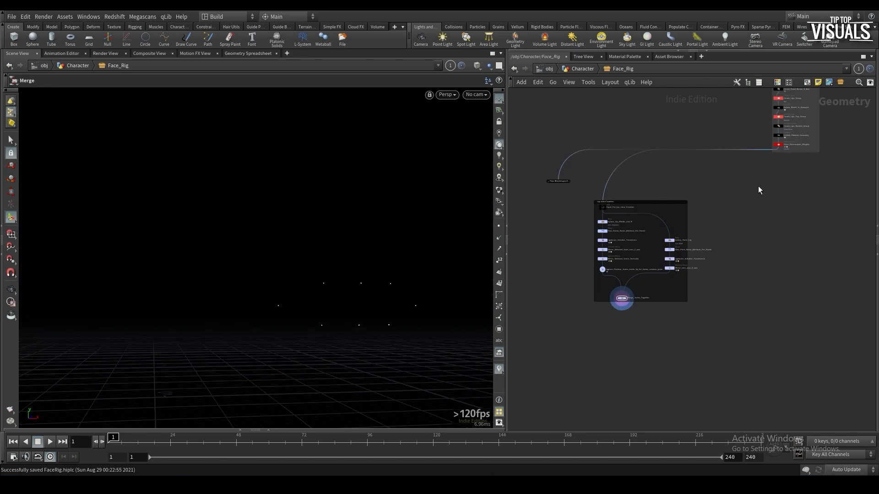
pyautogui.press('Tab')
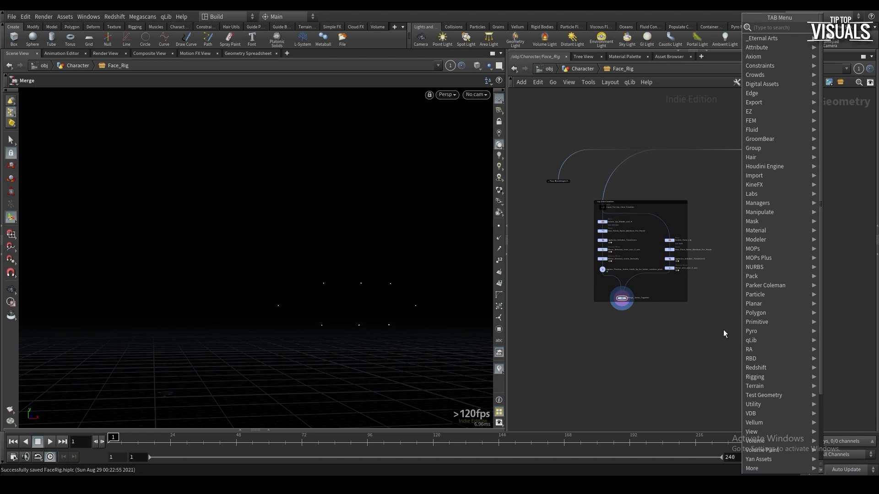
pyautogui.press('Escape')
pyautogui.scroll(2, 632, 316)
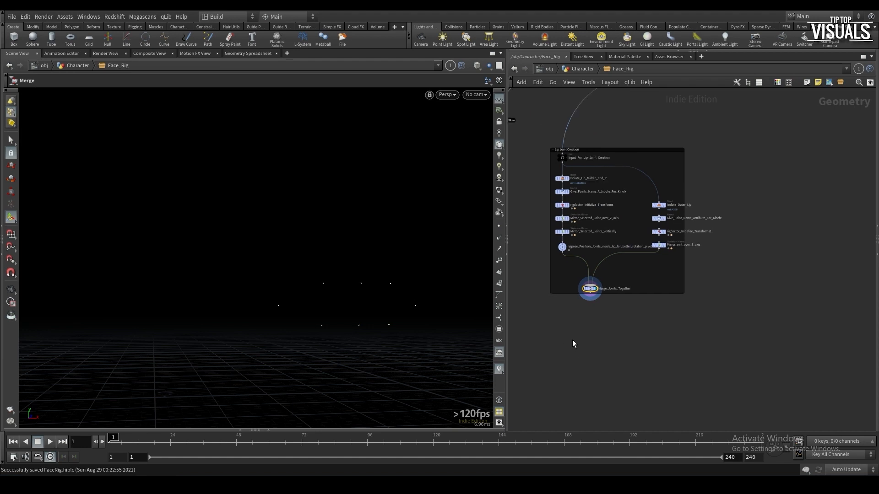
# Add a Bone Capture Proximity node below the Lip Joint Creation network
pyautogui.scroll(-2, 571, 339)
pyautogui.press('Tab')
pyautogui.write('boneca')
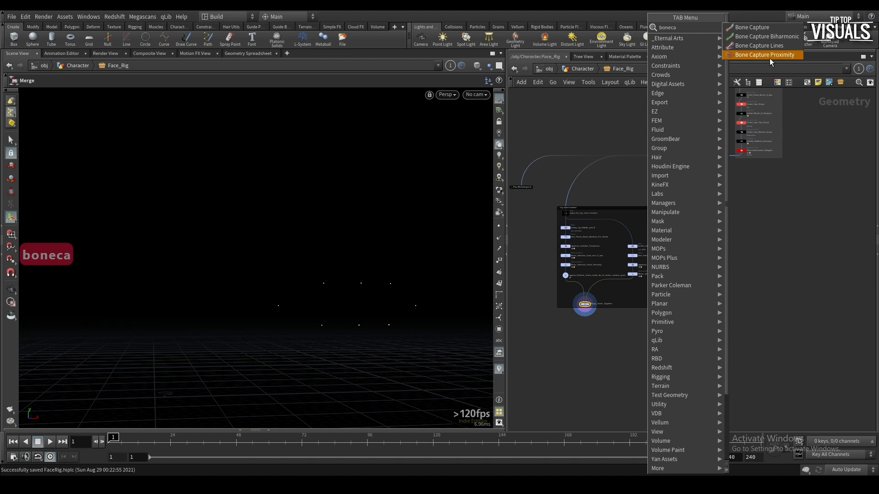
pyautogui.click(769, 55)
pyautogui.click(687, 311)
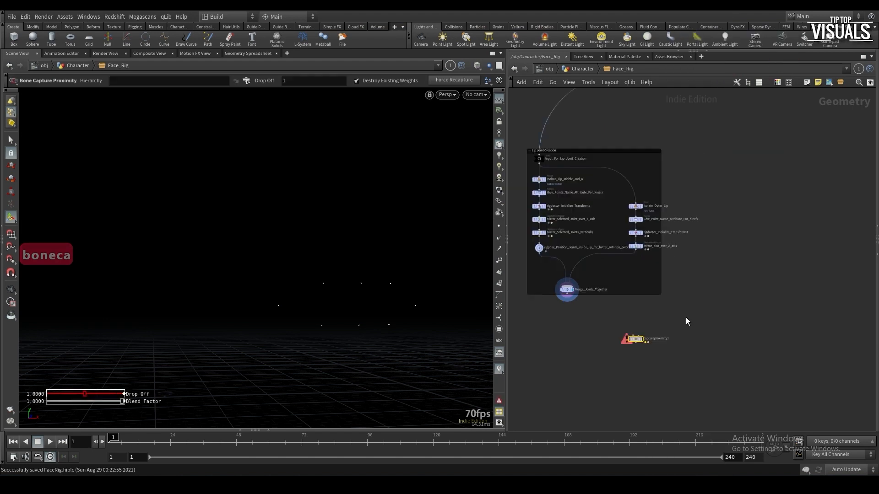
# Add a Null beside the Lip Joint Creation network and wire the head mesh into it
pyautogui.press('Tab')
pyautogui.write('nul')
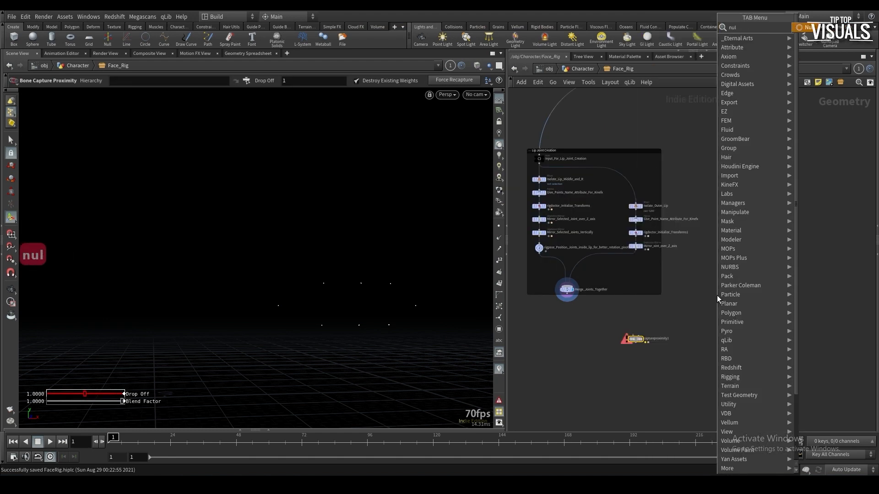
pyautogui.write('l')
pyautogui.press('Return')
pyautogui.click(717, 295)
pyautogui.click(716, 292)
pyautogui.scroll(-3, 723, 279)
pyautogui.click(766, 160)
# Move the new Null closer to the Bone Capture Proximity node and display its head mesh
pyautogui.scroll(4, 723, 276)
pyautogui.moveTo(723, 278); pyautogui.dragTo(722, 246, button='middle')
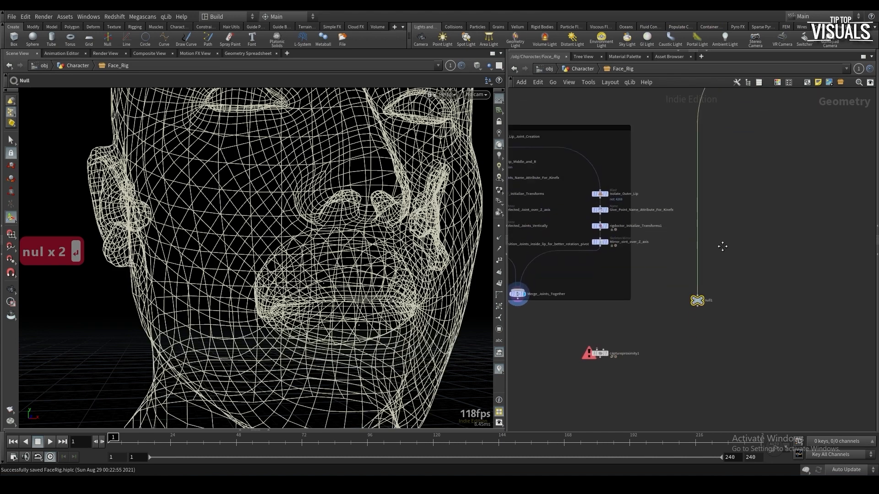
pyautogui.scroll(2, 686, 316)
pyautogui.moveTo(702, 293); pyautogui.dragTo(659, 324)
pyautogui.scroll(1, 668, 319)
pyautogui.click(665, 323)
# Rename the Null to IN_REST_SKIN and save the scene
pyautogui.click(685, 329)
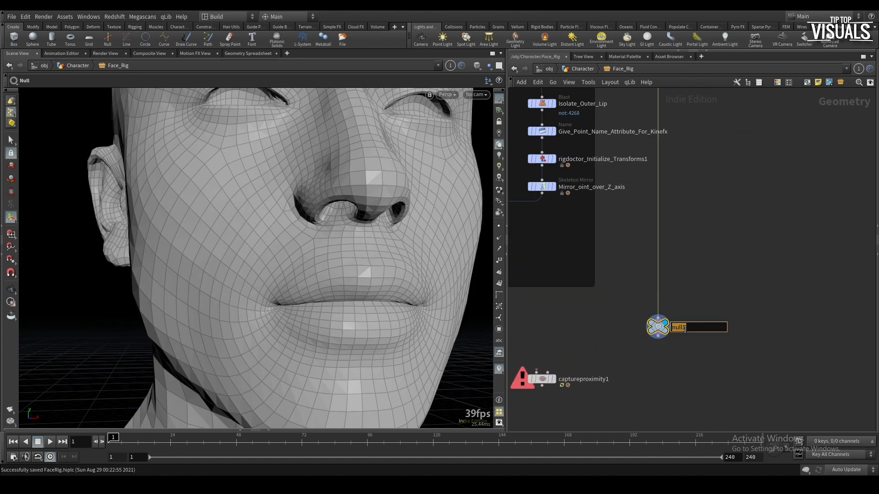
pyautogui.press('capslock')
pyautogui.write('IN_REST_SKIN')
pyautogui.press('Return')
pyautogui.hotkey('ctrl', 's')
# Wire IN_REST_SKIN and Merge_Joints_Together into the two inputs of captureproximity1 and display the resulting capture regions on the face
pyautogui.moveTo(684, 328); pyautogui.dragTo(764, 258, button='middle')
pyautogui.moveTo(594, 317); pyautogui.dragTo(650, 367)
pyautogui.moveTo(731, 267); pyautogui.dragTo(643, 360)
pyautogui.scroll(-3, 654, 352)
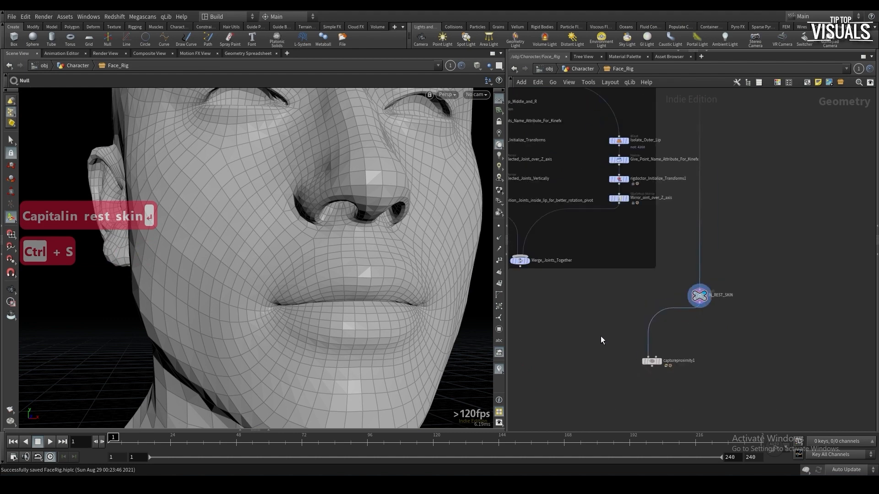
pyautogui.click(520, 265)
pyautogui.click(656, 356)
pyautogui.click(654, 364)
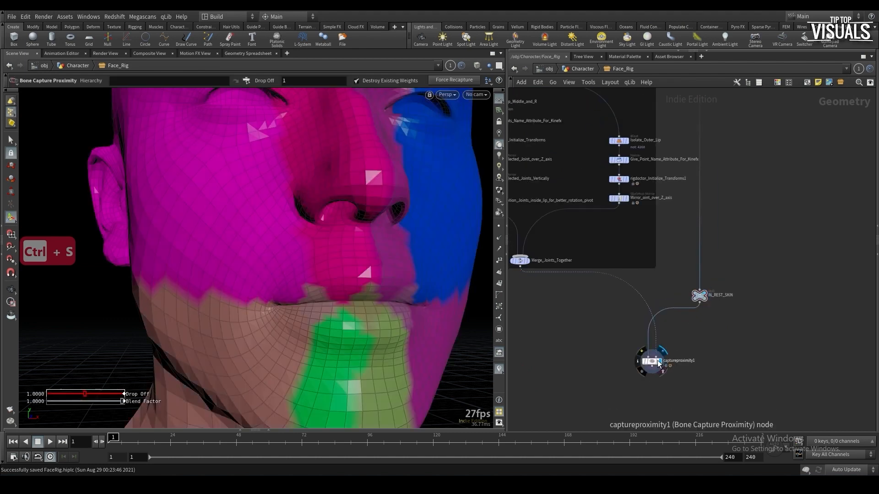
pyautogui.keyDown('alt'); pyautogui.moveTo(379, 313); pyautogui.dragTo(388, 312); pyautogui.keyUp('alt')
pyautogui.keyDown('alt'); pyautogui.moveTo(388, 312); pyautogui.dragTo(371, 340, button='right'); pyautogui.keyUp('alt')
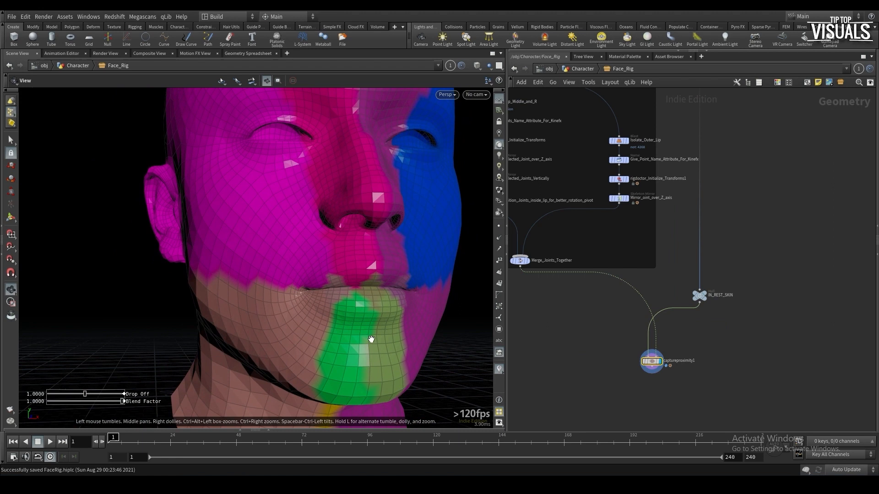
pyautogui.keyDown('alt'); pyautogui.moveTo(371, 339); pyautogui.dragTo(421, 342); pyautogui.keyUp('alt')
pyautogui.moveTo(596, 354); pyautogui.dragTo(588, 348, button='middle')
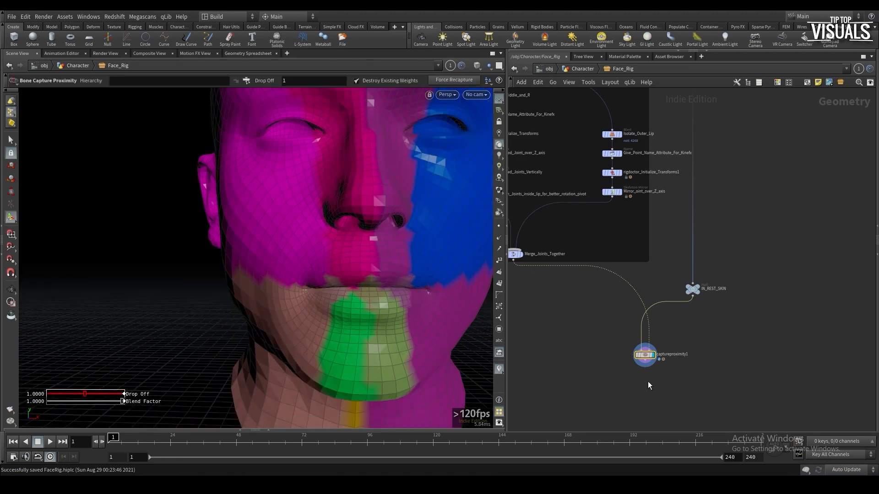
# Add a Bone Deform node to the network near captureproximity1
pyautogui.press('p')
pyautogui.press('p')
pyautogui.press('Tab')
pyautogui.write('bo')
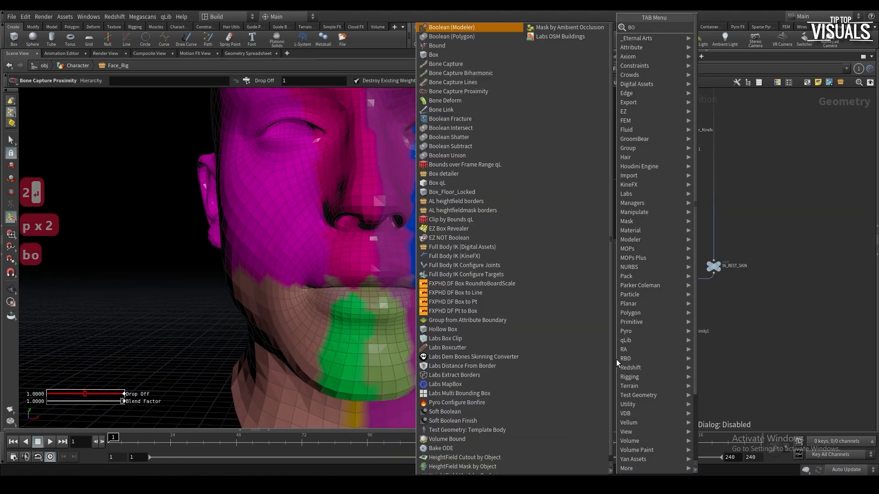
pyautogui.write('ned')
pyautogui.press('Return')
pyautogui.click(750, 254)
pyautogui.moveTo(678, 324); pyautogui.dragTo(767, 278)
pyautogui.click(735, 253)
pyautogui.press('Escape')
# Rearrange IN_REST_SKIN, captureproximity1 and bonedeform1 beside the lip joint network, with captureproximity1 feeding the first input of bonedeform1
pyautogui.scroll(-4, 691, 264)
pyautogui.moveTo(735, 250); pyautogui.dragTo(601, 258)
pyautogui.scroll(-3, 691, 266)
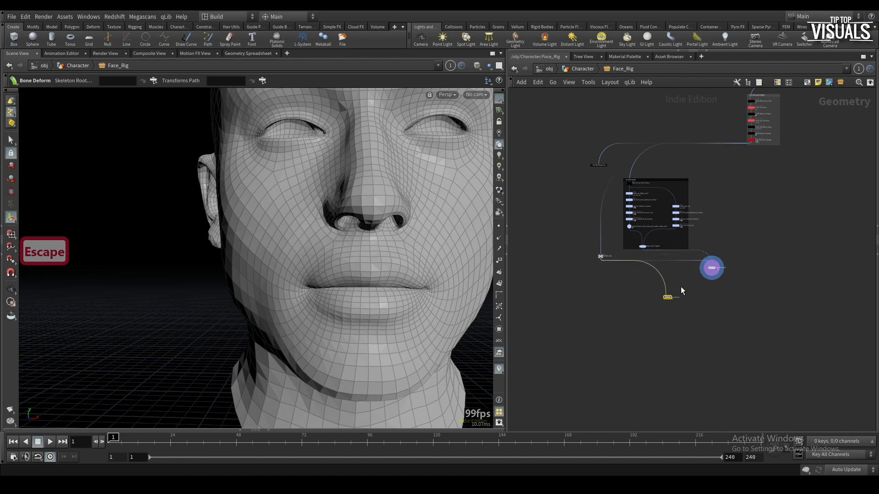
pyautogui.moveTo(667, 297); pyautogui.dragTo(588, 316)
pyautogui.moveTo(714, 271); pyautogui.dragTo(626, 266)
pyautogui.scroll(5, 600, 291)
pyautogui.moveTo(565, 350); pyautogui.dragTo(592, 323)
pyautogui.moveTo(661, 226); pyautogui.dragTo(626, 230)
pyautogui.scroll(2, 632, 273)
pyautogui.moveTo(586, 334); pyautogui.dragTo(641, 300)
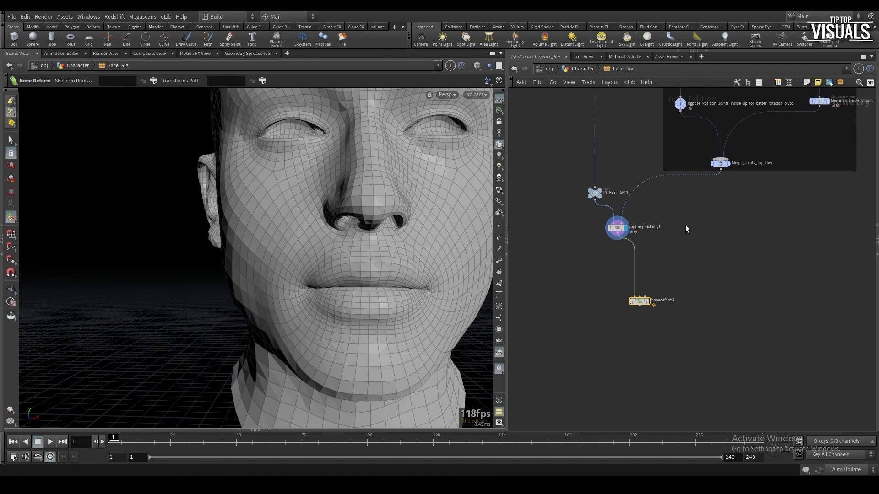
# Wire Merge_Joints_Together into the second input of bonedeform1 as the rest skeleton and move bonedeform1 lower
pyautogui.click(721, 169)
pyautogui.click(645, 303)
pyautogui.moveTo(645, 303); pyautogui.dragTo(646, 326)
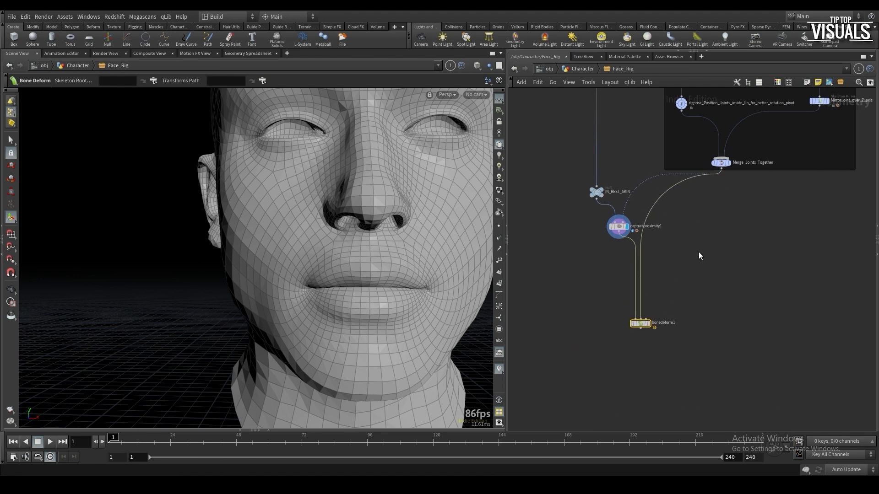
# Insert a Rig Pose node between Merge_Joints_Together and the third input of bonedeform1, and display bonedeform1
pyautogui.press('Tab')
pyautogui.write('rpose')
pyautogui.press('Return')
pyautogui.click(652, 266)
pyautogui.click(652, 273)
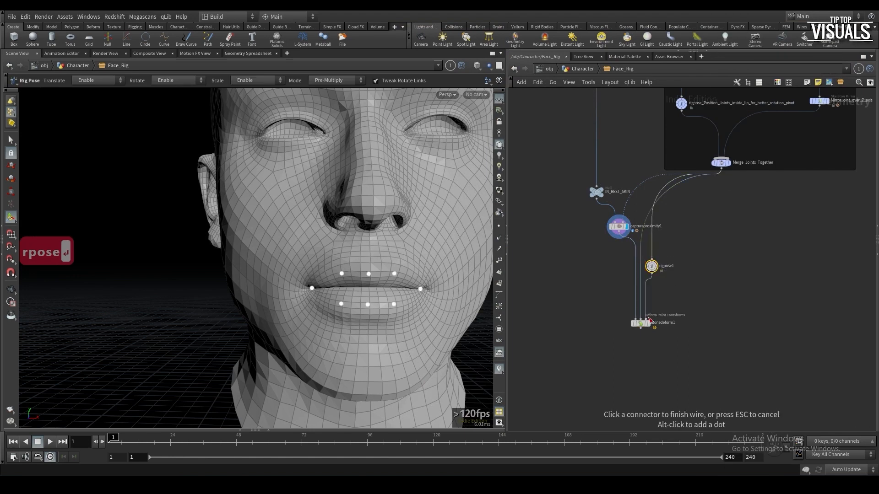
pyautogui.click(646, 319)
pyautogui.click(648, 324)
# Try posing the upper middle lip joint to test the face deformation, and undo the transforms
pyautogui.click(368, 274)
pyautogui.moveTo(374, 263); pyautogui.dragTo(418, 279)
pyautogui.hotkey('ctrl', 'z')
pyautogui.hotkey('ctrl', 'z')
pyautogui.hotkey('ctrl', 'z')
pyautogui.hotkey('ctrl', 'z')
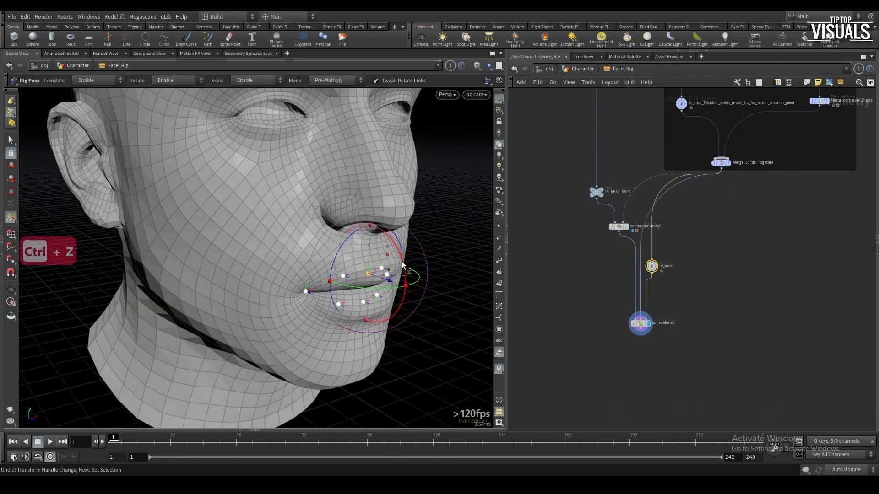
# Test how the other lip joints deform the face from a side view of the head
pyautogui.click(376, 296)
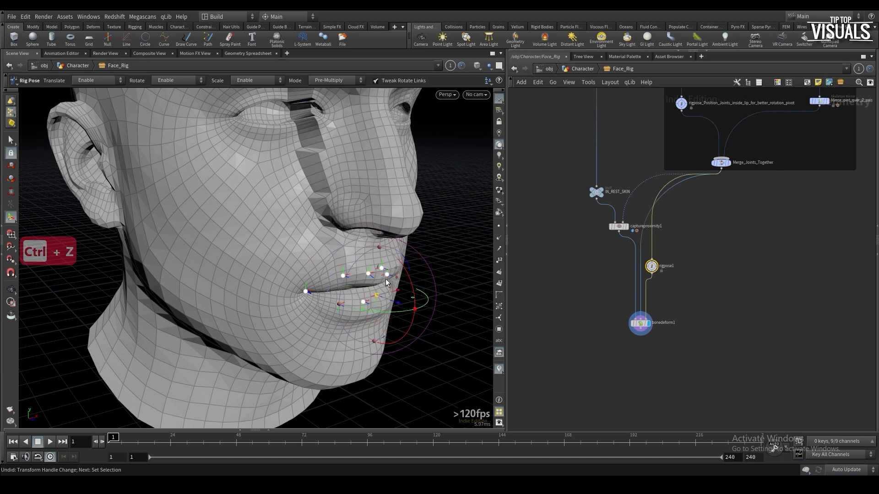
pyautogui.moveTo(405, 270); pyautogui.dragTo(397, 271)
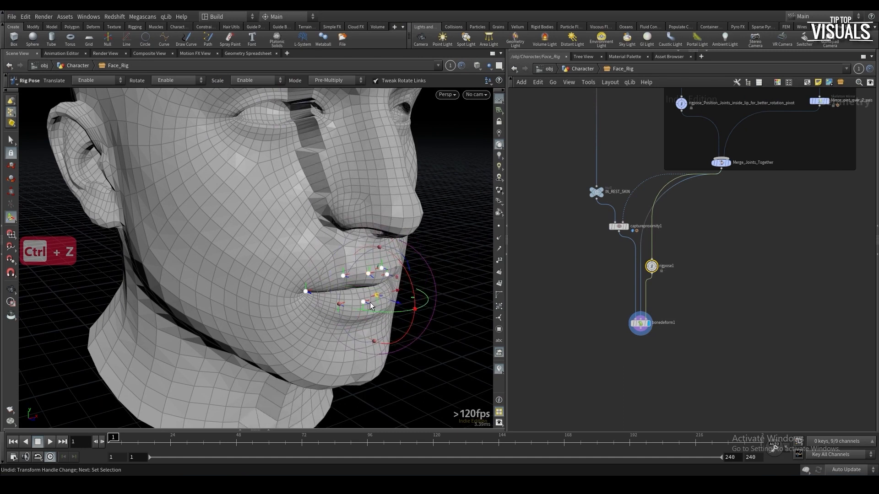
pyautogui.keyDown('alt'); pyautogui.moveTo(372, 306); pyautogui.dragTo(345, 301); pyautogui.keyUp('alt')
pyautogui.press('m')
pyautogui.press('m')
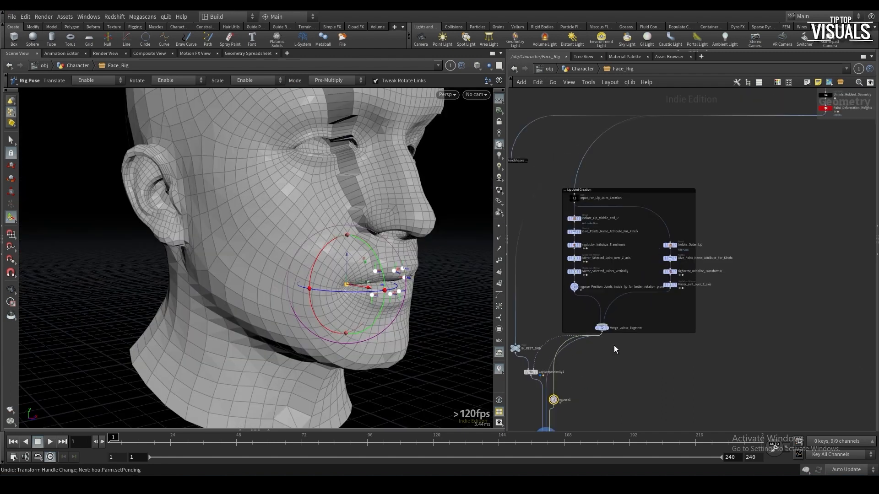
# Display Merge_Joints_Together, and inspect the head mesh and painted weights on the Paint_Deformation_Weights node
pyautogui.click(594, 319)
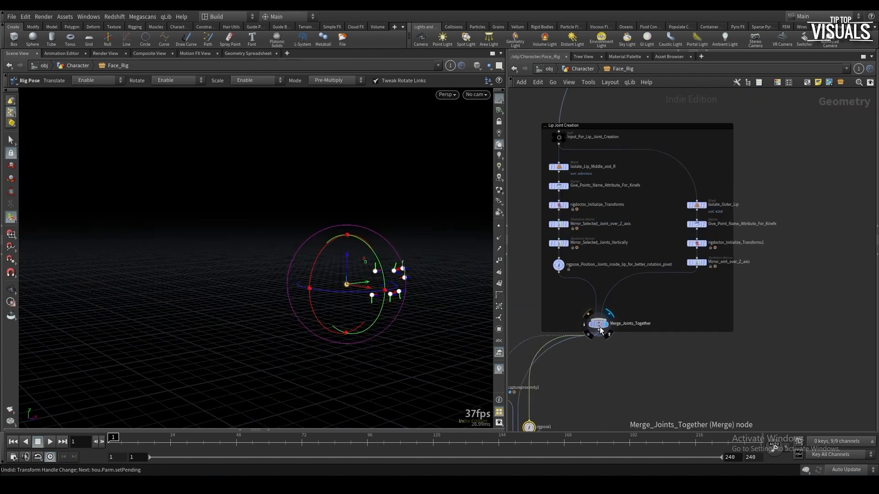
pyautogui.moveTo(572, 348); pyautogui.dragTo(650, 328, button='middle')
pyautogui.moveTo(604, 294); pyautogui.dragTo(591, 319, button='middle')
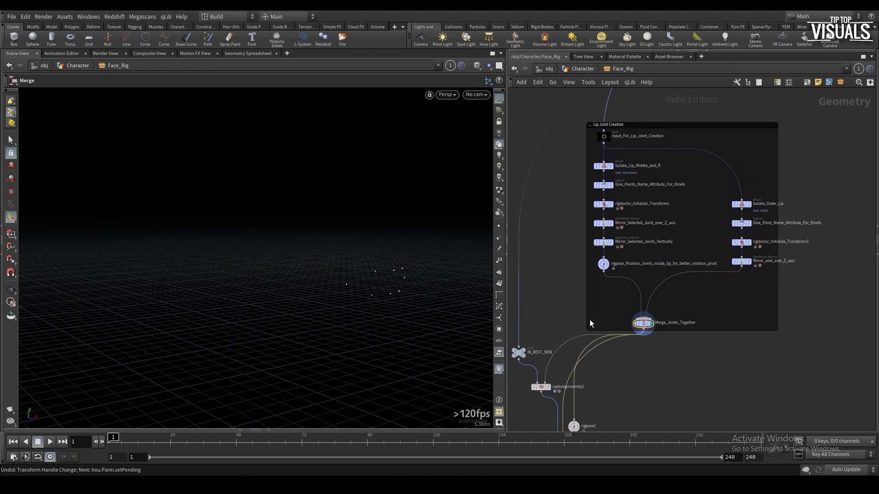
pyautogui.scroll(-4, 590, 319)
pyautogui.moveTo(802, 162); pyautogui.dragTo(766, 196, button='middle')
pyautogui.scroll(5, 761, 200)
pyautogui.click(712, 205)
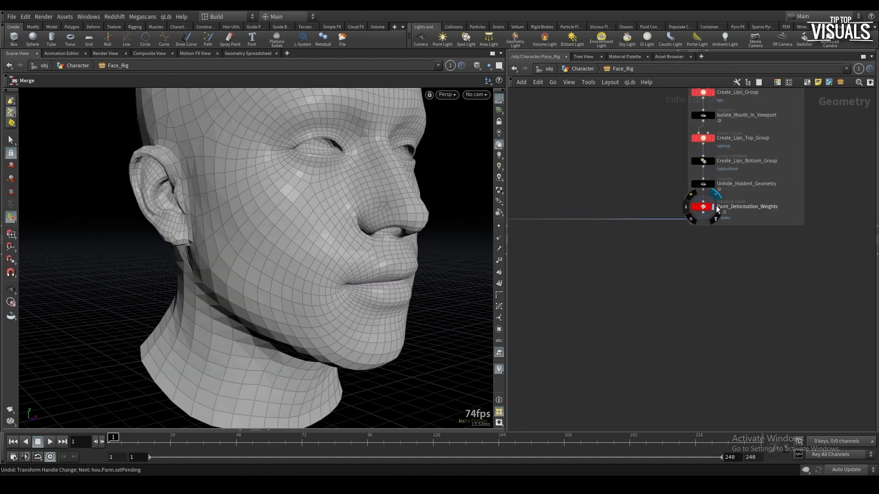
pyautogui.click(703, 206)
pyautogui.moveTo(644, 290); pyautogui.dragTo(659, 277, button='middle')
pyautogui.scroll(-1, 634, 287)
pyautogui.scroll(-4, 630, 317)
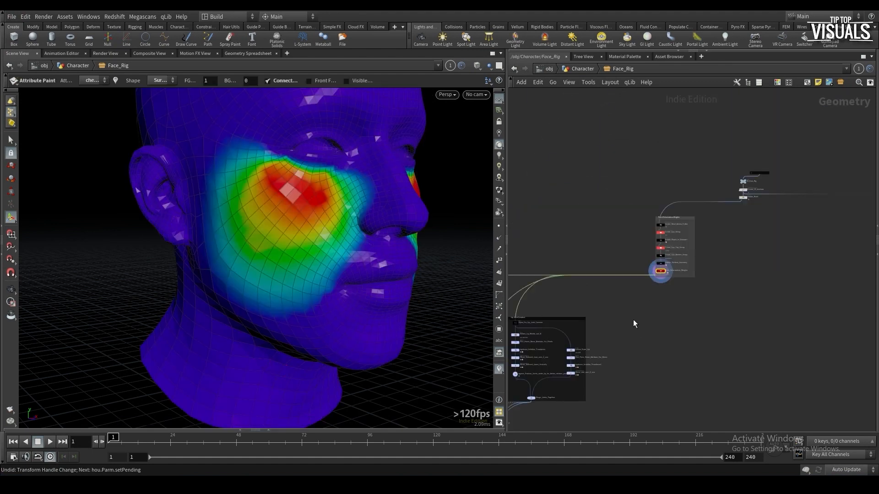
# Add a Skeleton node in the empty space below the grouped column of nodes
pyautogui.press('Escape')
pyautogui.scroll(3, 738, 223)
pyautogui.moveTo(710, 317); pyautogui.dragTo(727, 296, button='middle')
pyautogui.scroll(-1, 655, 333)
pyautogui.moveTo(659, 333); pyautogui.dragTo(725, 258, button='middle')
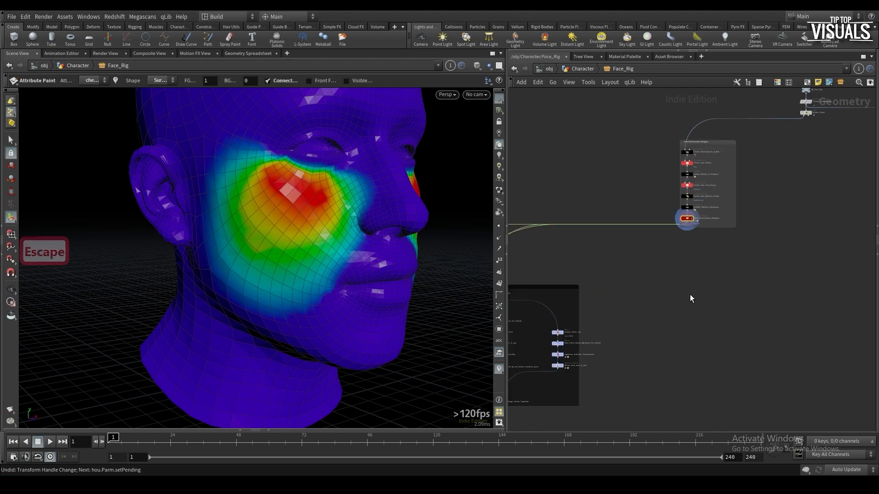
pyautogui.press('Tab')
pyautogui.write('skel')
pyautogui.press('Return')
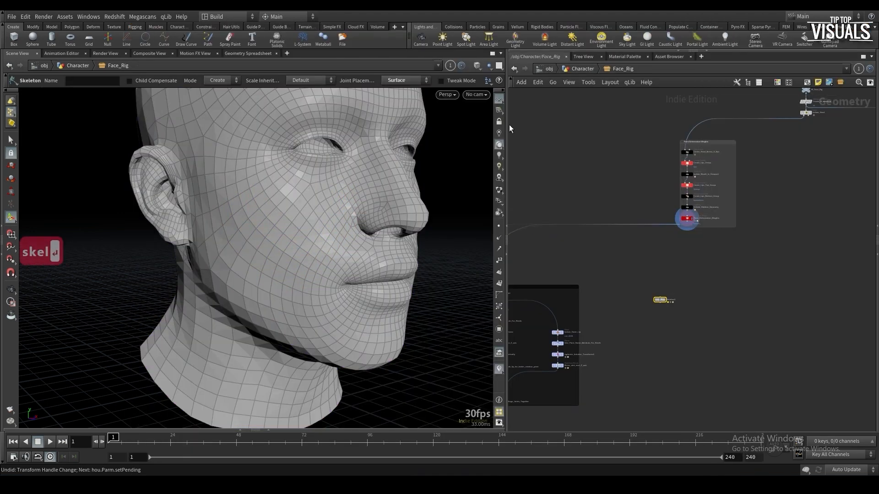
# Enable the construction plane handle and stand the plane vertically for drawing joints along the head's side profile
pyautogui.rightClick(499, 111)
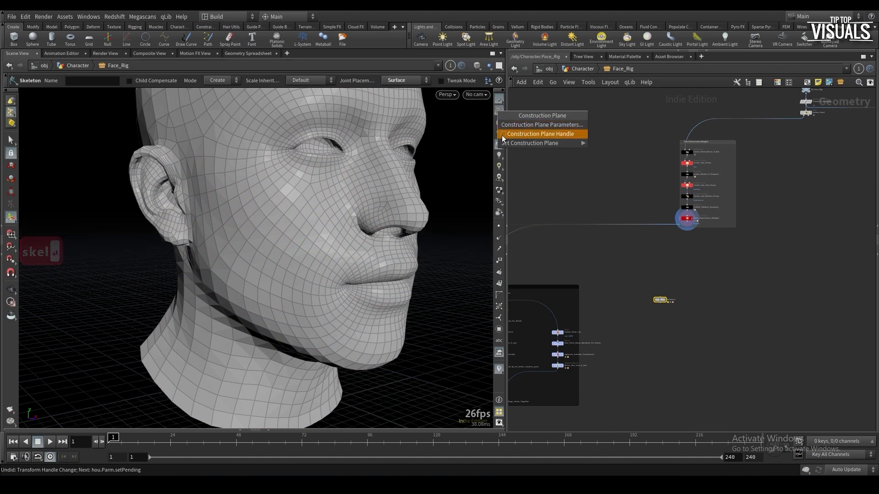
pyautogui.click(525, 133)
pyautogui.scroll(-10, 290, 361)
pyautogui.moveTo(287, 335)
pyautogui.mouseDown()
pyautogui.moveTo(276, 363)
pyautogui.moveTo(300, 338)
pyautogui.mouseUp()
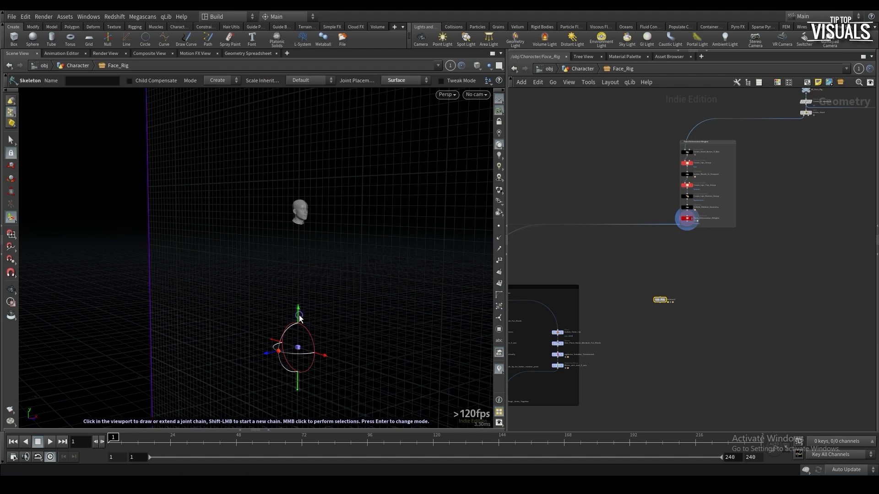
pyautogui.scroll(10, 316, 248)
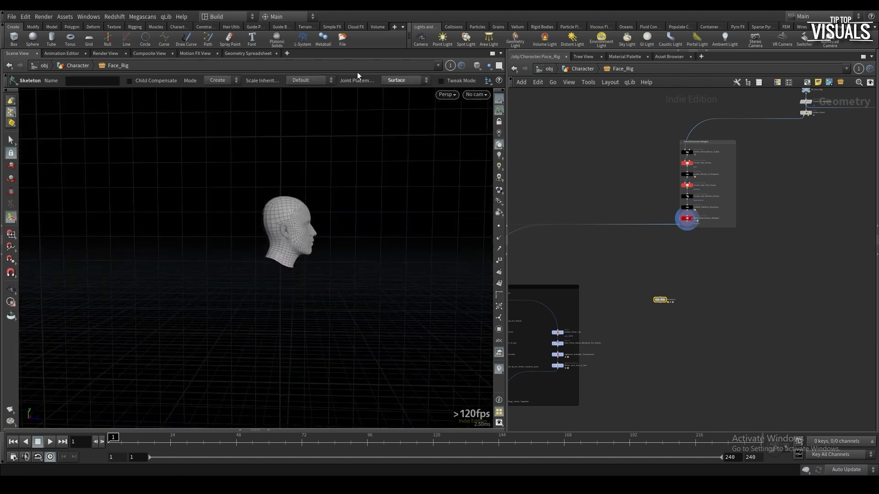
# Set joint placement to Freehand and draw a root joint in the neck with a second joint above the ear
pyautogui.click(397, 81)
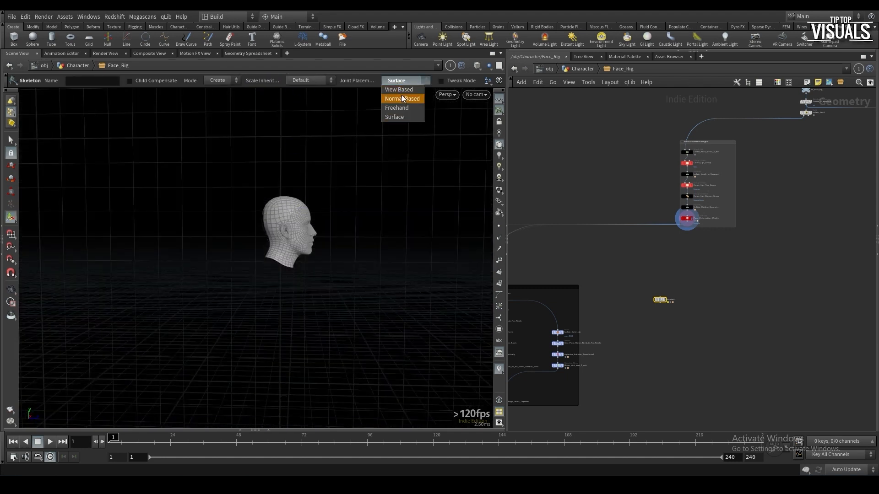
pyautogui.click(399, 109)
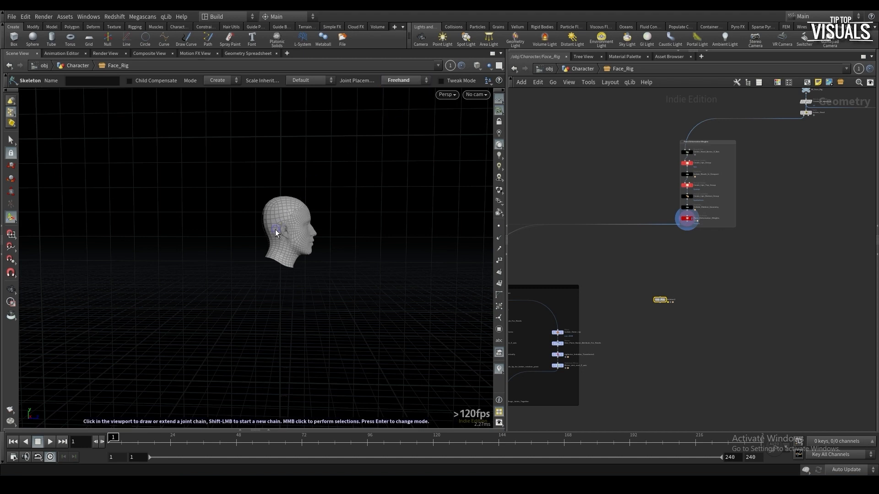
pyautogui.scroll(8, 275, 229)
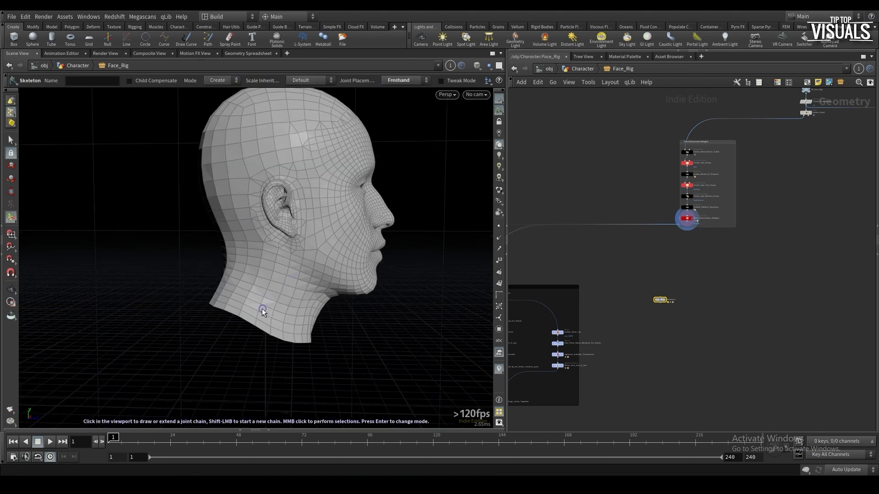
pyautogui.moveTo(261, 309); pyautogui.dragTo(282, 181)
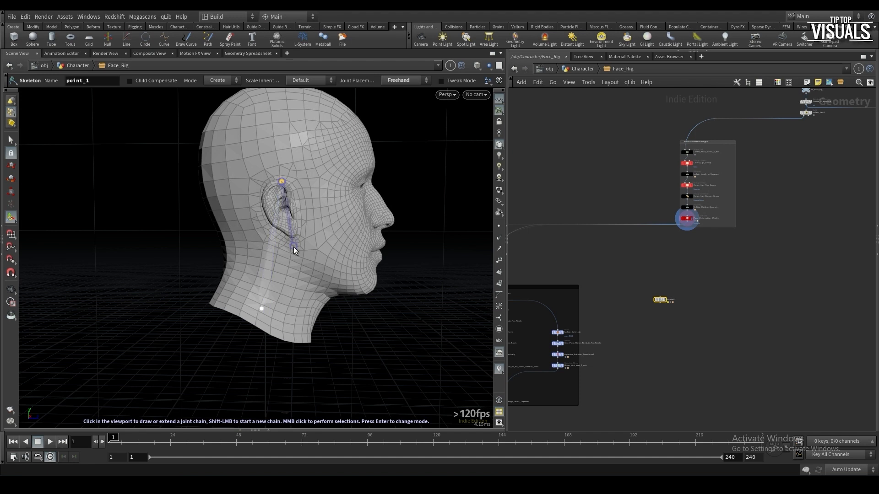
# Tweak the upper joint's position down to the middle of the ear
pyautogui.press('t')
pyautogui.keyDown('ctrl'); pyautogui.moveTo(282, 180); pyautogui.dragTo(284, 206); pyautogui.keyUp('ctrl')
pyautogui.moveTo(283, 206)
pyautogui.keyDown('alt'); pyautogui.mouseDown()
pyautogui.moveTo(408, 199)
pyautogui.moveTo(280, 204)
pyautogui.mouseUp(); pyautogui.keyUp('alt')
pyautogui.press('t')
pyautogui.moveTo(286, 214); pyautogui.dragTo(284, 200)
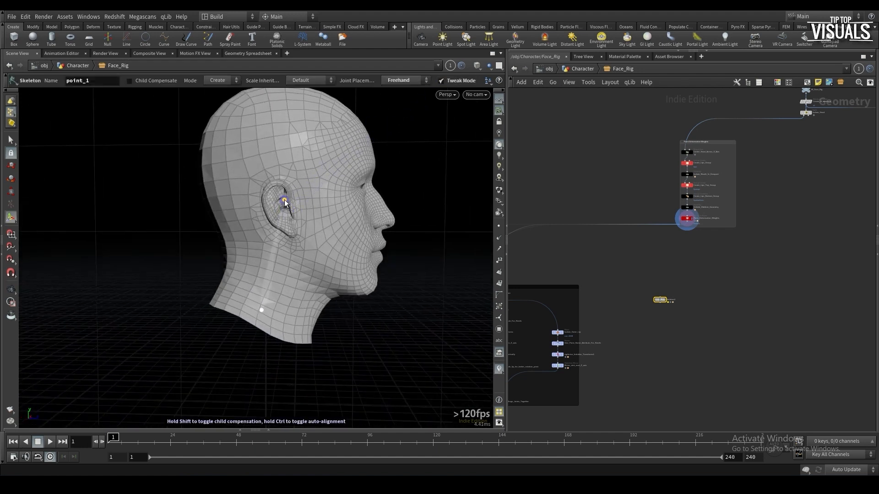
# Extend the chain from the ear joint with one joint at the jaw hinge and one at the chin
pyautogui.click(294, 248)
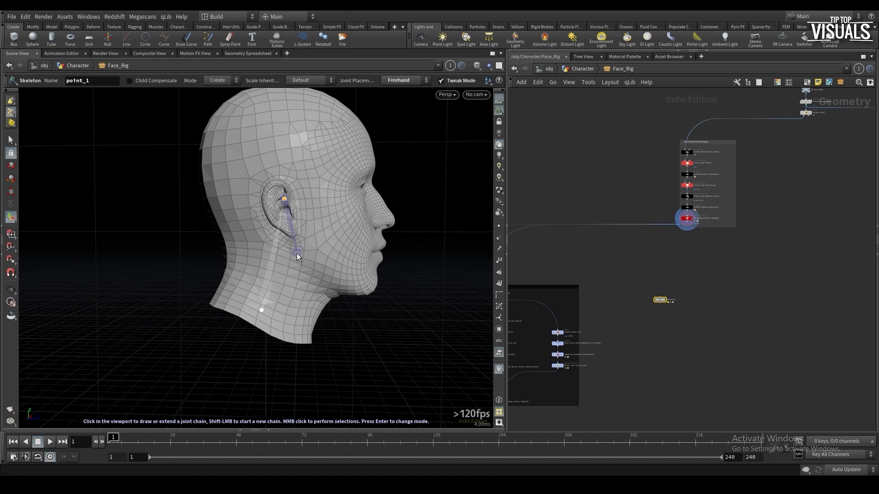
pyautogui.click(299, 253)
pyautogui.click(367, 289)
pyautogui.middleClick(400, 281)
# Switch the skeleton to Modify mode and name the neck joint root and the ear joint head
pyautogui.press('Return')
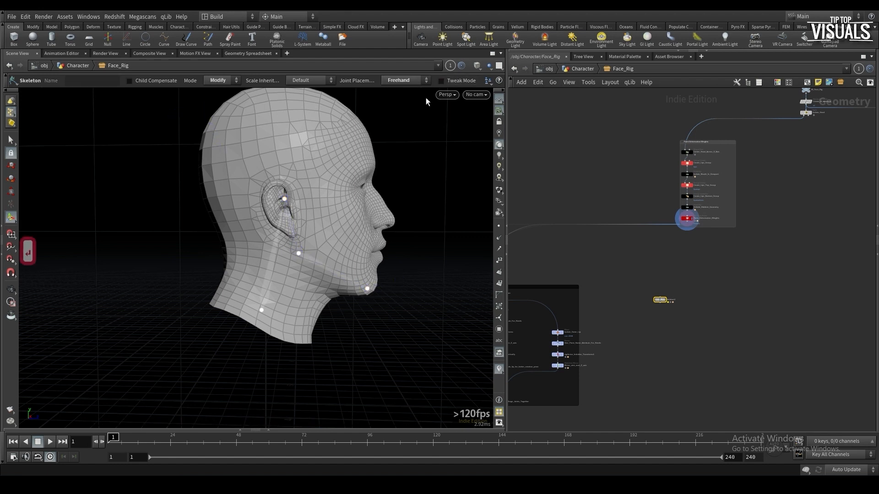
pyautogui.click(262, 311)
pyautogui.doubleClick(94, 81)
pyautogui.press('capslock')
pyautogui.write('root')
pyautogui.press('Return')
pyautogui.doubleClick(85, 80)
pyautogui.write('head')
pyautogui.press('Return')
# Name the joint at the jaw hinge jaw_start
pyautogui.doubleClick(91, 81)
pyautogui.write('jaw')
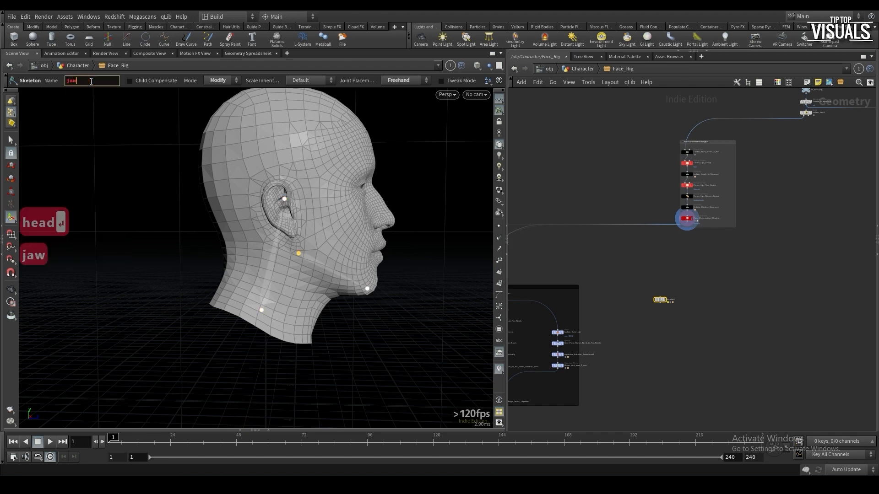
pyautogui.write(' start')
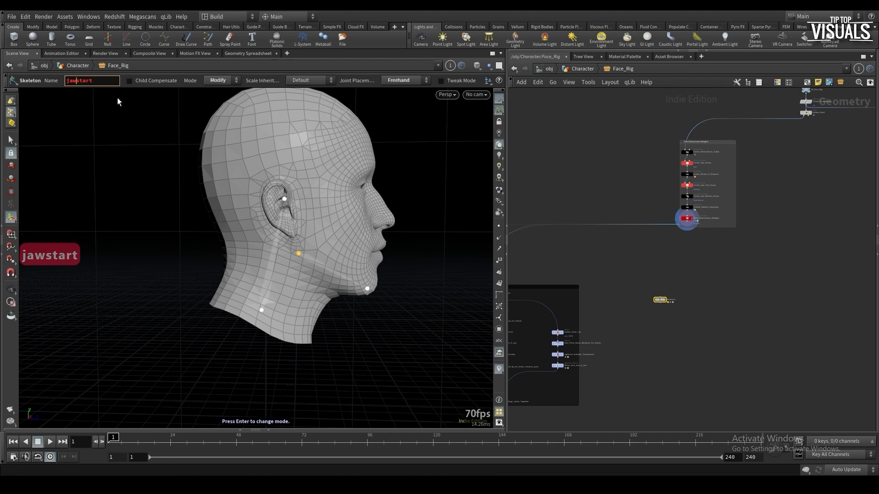
pyautogui.press('Left')
pyautogui.press('Left')
pyautogui.press('Left')
pyautogui.press('Left')
pyautogui.press('Left')
pyautogui.press('Return')
# Name the chin joint jaw_end and save the scene
pyautogui.click(299, 254)
pyautogui.click(368, 289)
pyautogui.write('jaw end')
pyautogui.press('Return')
pyautogui.hotkey('ctrl', 's')
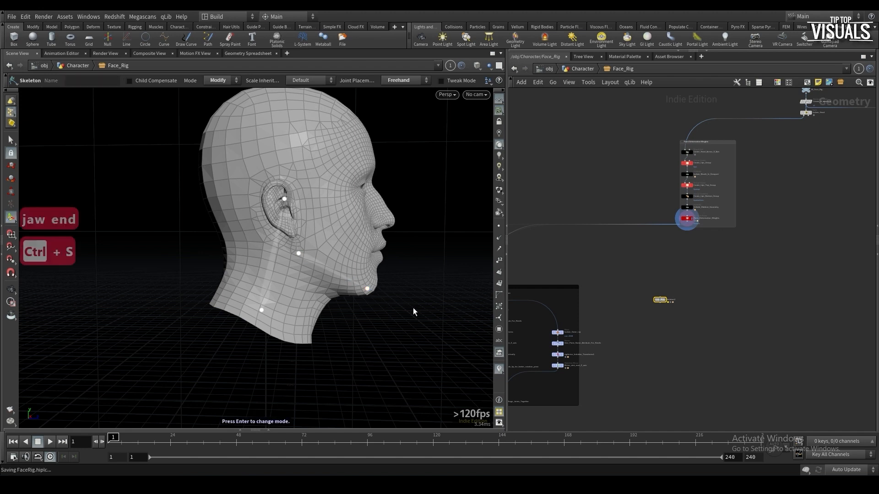
# Clear the vertical construction plane from the view and save the scene
pyautogui.rightClick(499, 111)
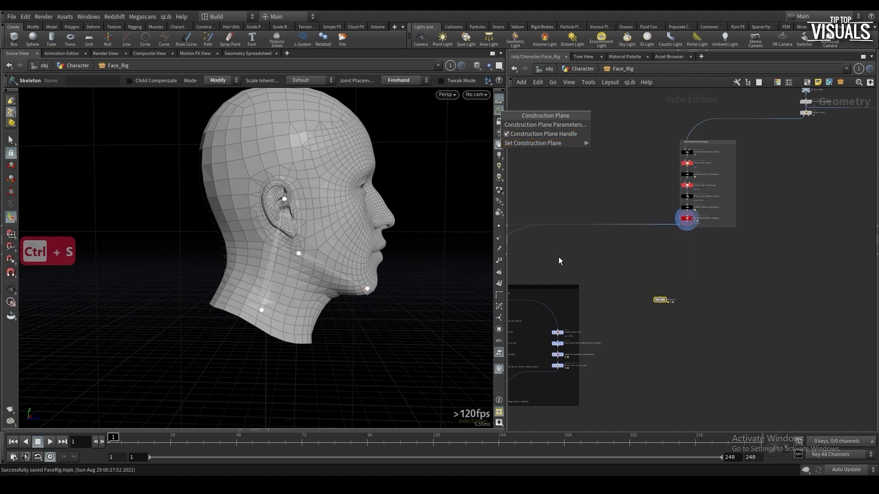
pyautogui.moveTo(549, 143)
pyautogui.click(610, 348)
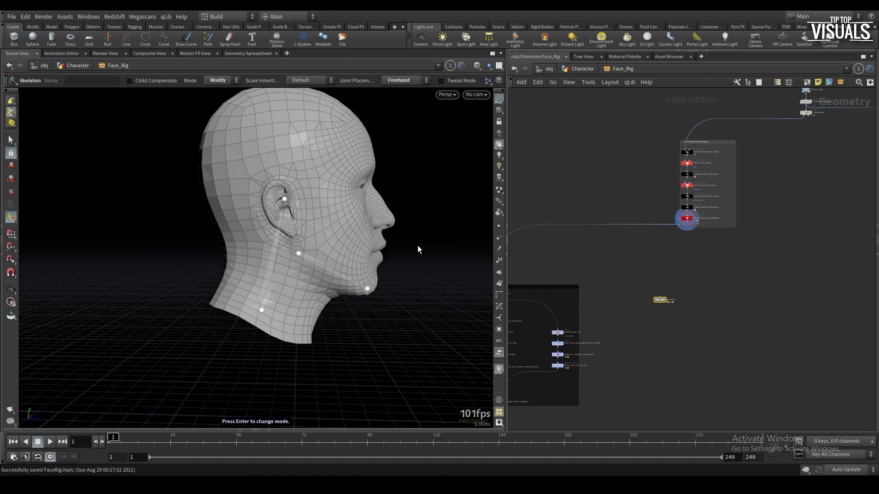
pyautogui.hotkey('ctrl', 's')
# Move the skeleton node beside the Lip Joint Creation group and display the merged lip joints together with the skeleton
pyautogui.moveTo(661, 284); pyautogui.dragTo(645, 319)
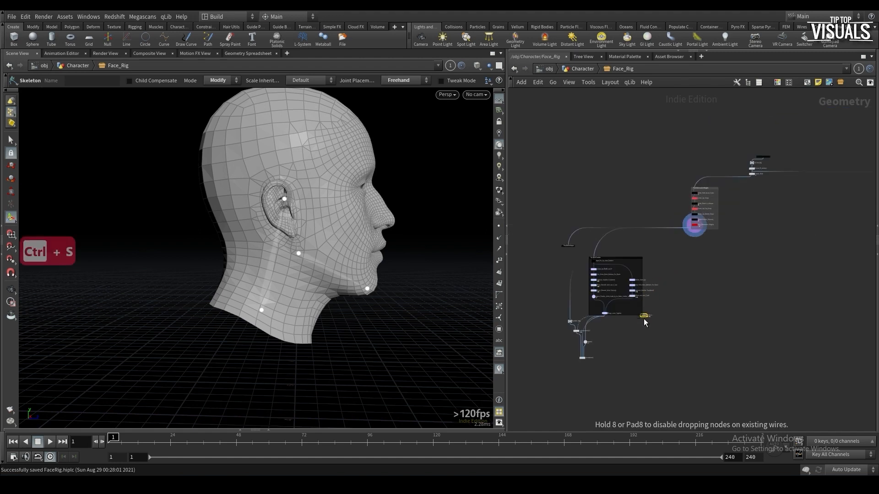
pyautogui.scroll(5, 645, 318)
pyautogui.click(641, 316)
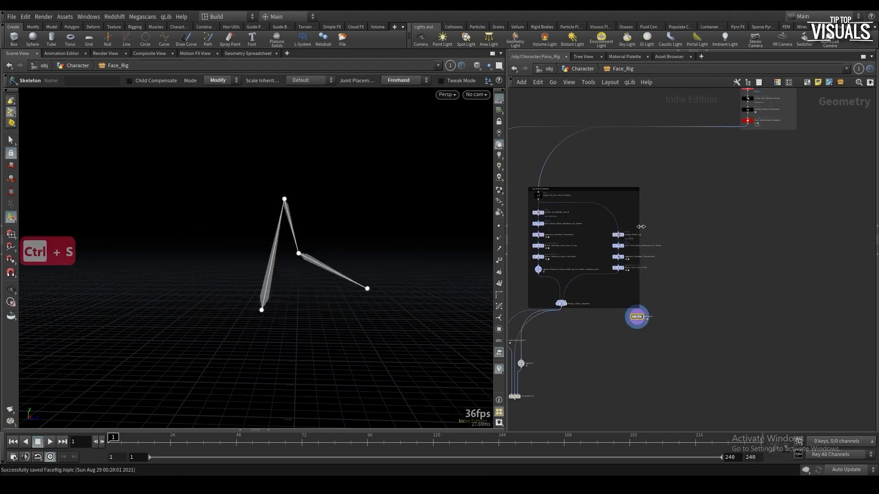
pyautogui.moveTo(629, 189); pyautogui.dragTo(737, 184)
pyautogui.scroll(2, 646, 296)
pyautogui.moveTo(634, 323); pyautogui.dragTo(592, 148)
pyautogui.scroll(1, 693, 199)
pyautogui.click(690, 323)
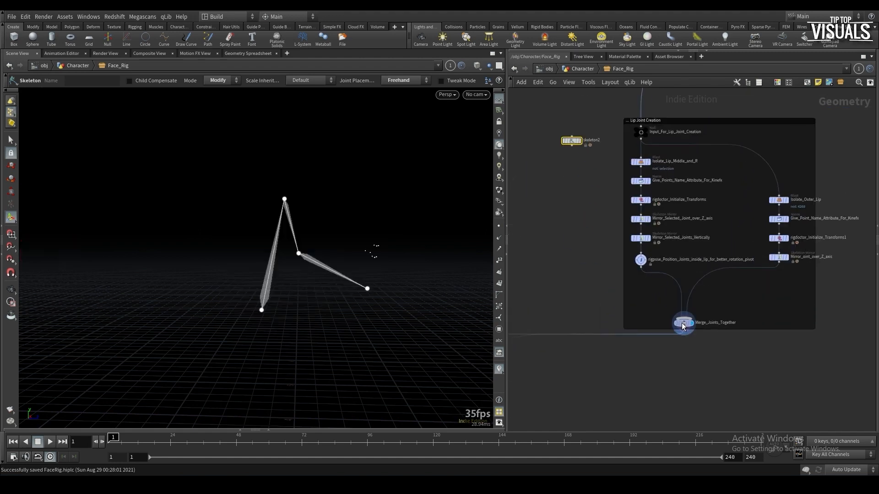
pyautogui.keyDown('alt'); pyautogui.moveTo(297, 235); pyautogui.dragTo(423, 268); pyautogui.keyUp('alt')
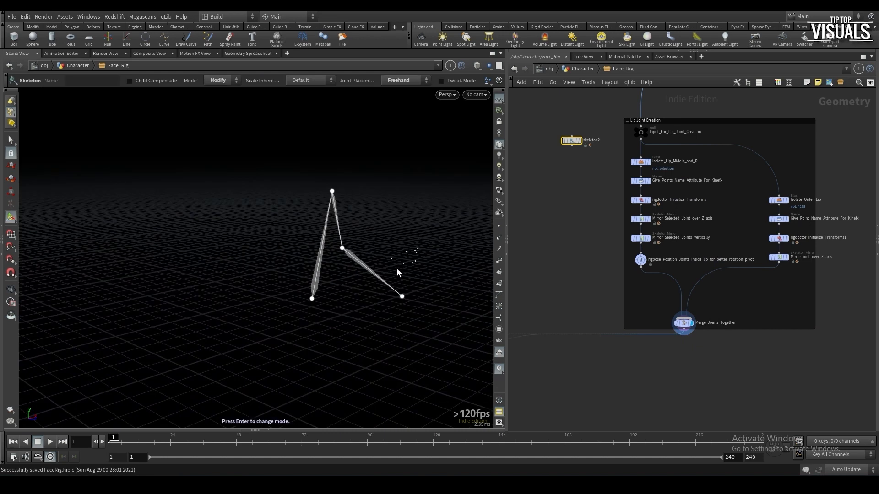
# Connect the skeleton2 node's output to Merge_Joints_Together as an additional input
pyautogui.moveTo(572, 141); pyautogui.dragTo(552, 177)
pyautogui.scroll(1, 545, 241)
pyautogui.moveTo(545, 241); pyautogui.dragTo(556, 234, button='middle')
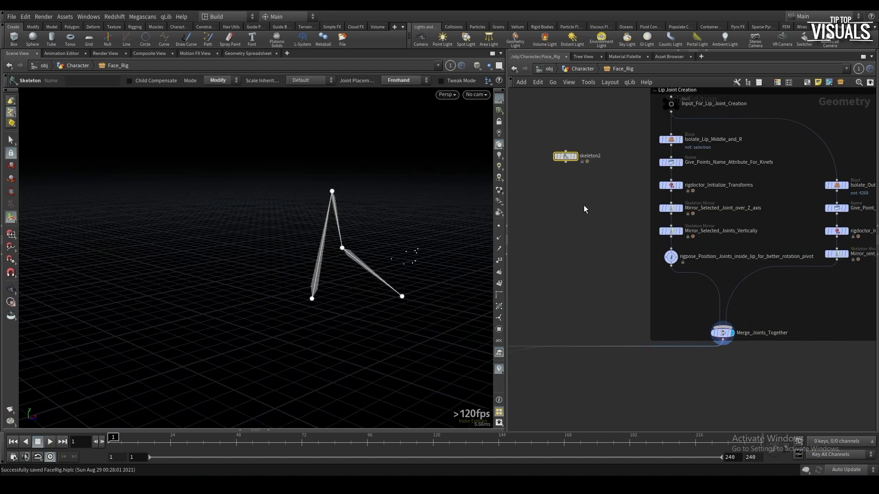
pyautogui.moveTo(566, 162); pyautogui.dragTo(724, 326)
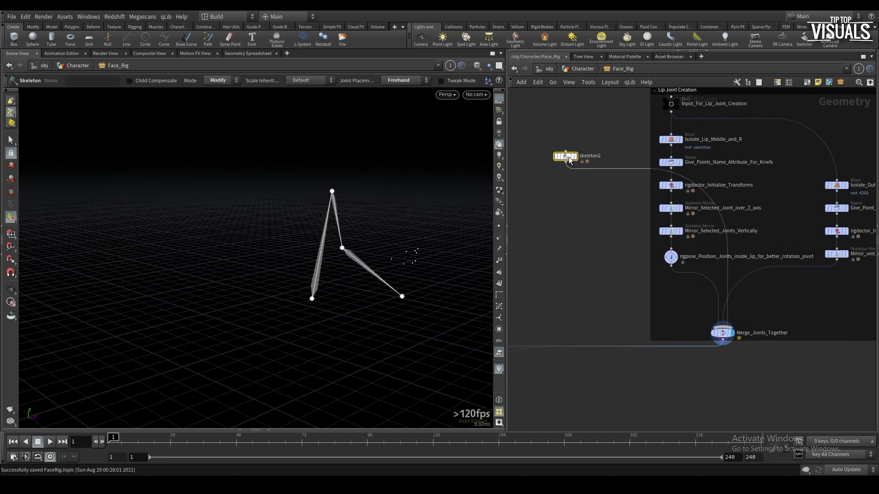
# Place skeleton2 inside the lip joint group, reorder Merge_Joints_Together's inputs so skeleton2 comes first, and save the scene
pyautogui.click(722, 333)
pyautogui.press('p')
pyautogui.scroll(1, 638, 311)
pyautogui.moveTo(682, 340); pyautogui.dragTo(603, 387, button='middle')
pyautogui.scroll(1, 628, 375)
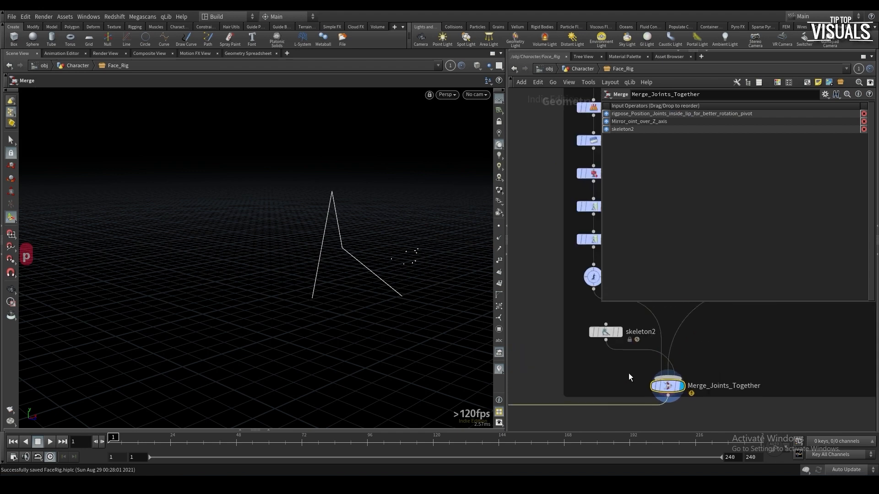
pyautogui.click(606, 129)
pyautogui.click(606, 122)
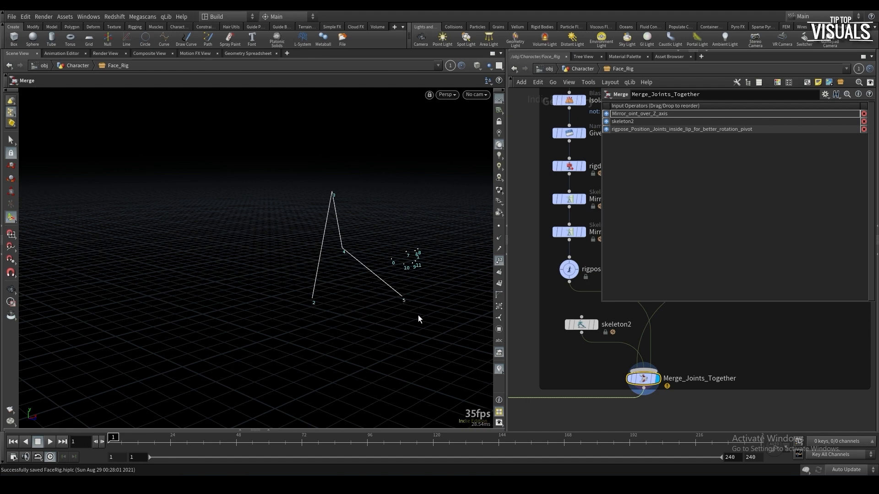
pyautogui.click(606, 122)
pyautogui.moveTo(621, 129); pyautogui.dragTo(621, 119)
pyautogui.scroll(-3, 597, 419)
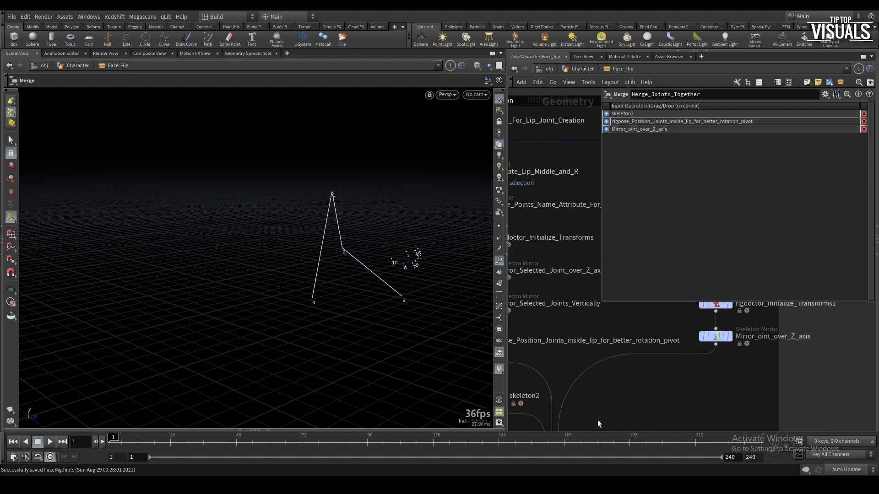
pyautogui.press('p')
pyautogui.hotkey('ctrl', 's')
# Add a Reparent Joints node after Merge_Joints_Together and show its parameters
pyautogui.scroll(2, 646, 364)
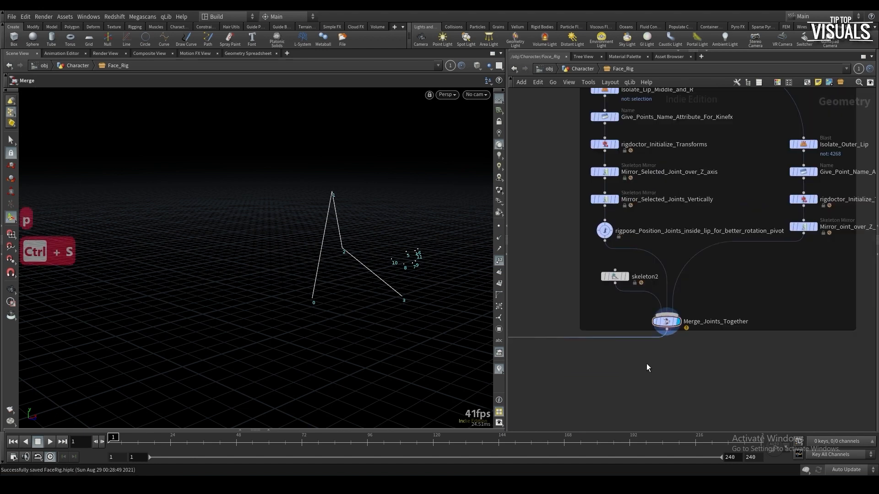
pyautogui.press('Tab')
pyautogui.write('repare')
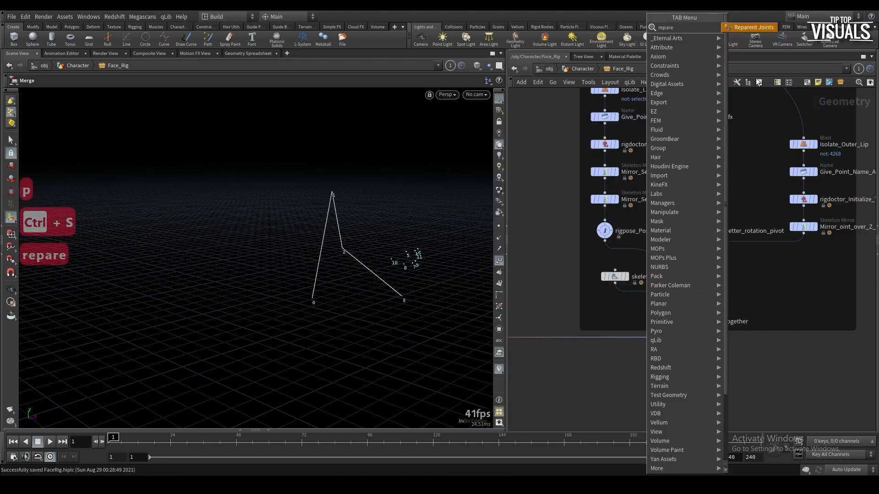
pyautogui.click(752, 29)
pyautogui.press('p')
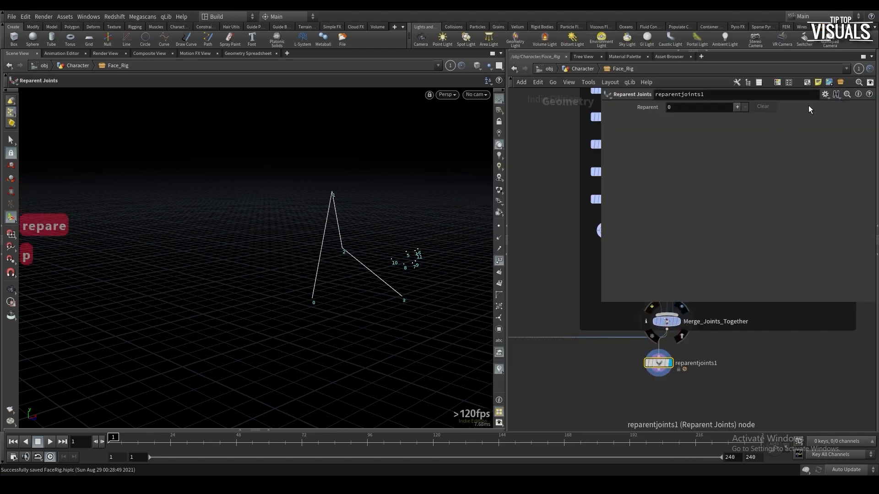
# Add one reparent entry that makes all the lip joints children of the head joint
pyautogui.click(738, 107)
pyautogui.click(762, 121)
pyautogui.keyDown('alt'); pyautogui.moveTo(430, 242); pyautogui.dragTo(397, 277); pyautogui.keyUp('alt')
pyautogui.keyDown('shift'); pyautogui.moveTo(337, 228); pyautogui.dragTo(410, 279); pyautogui.keyUp('shift')
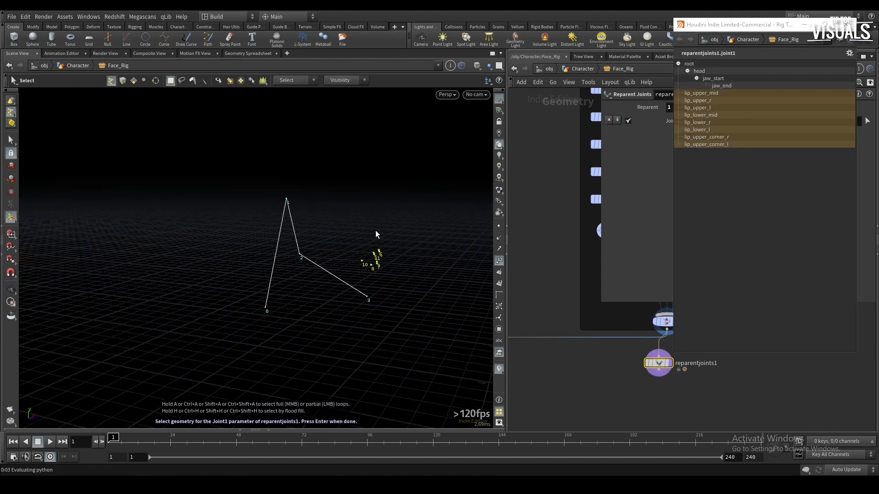
pyautogui.press('Return')
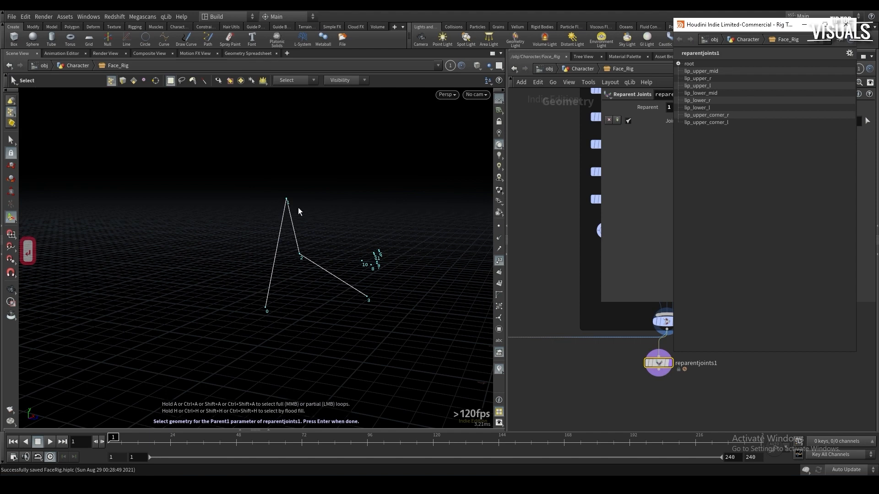
pyautogui.click(288, 201)
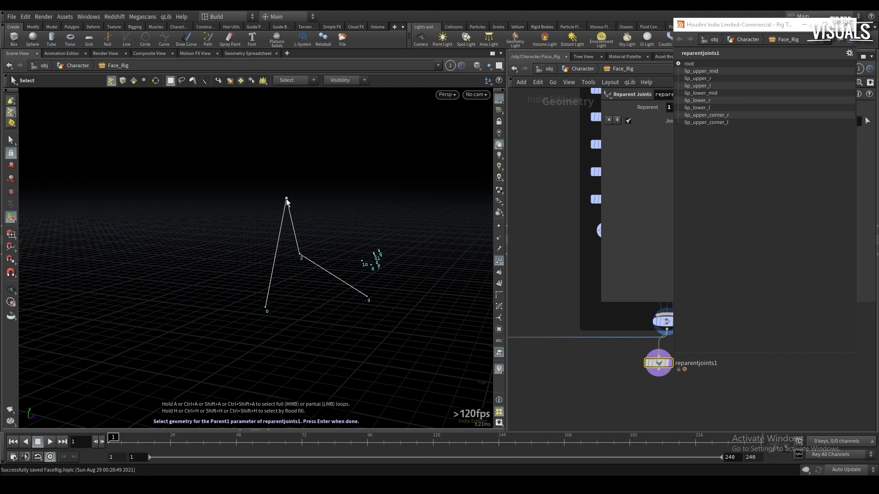
pyautogui.press('Return')
pyautogui.moveTo(297, 241); pyautogui.dragTo(322, 298)
pyautogui.moveTo(322, 298); pyautogui.dragTo(325, 296, button='middle')
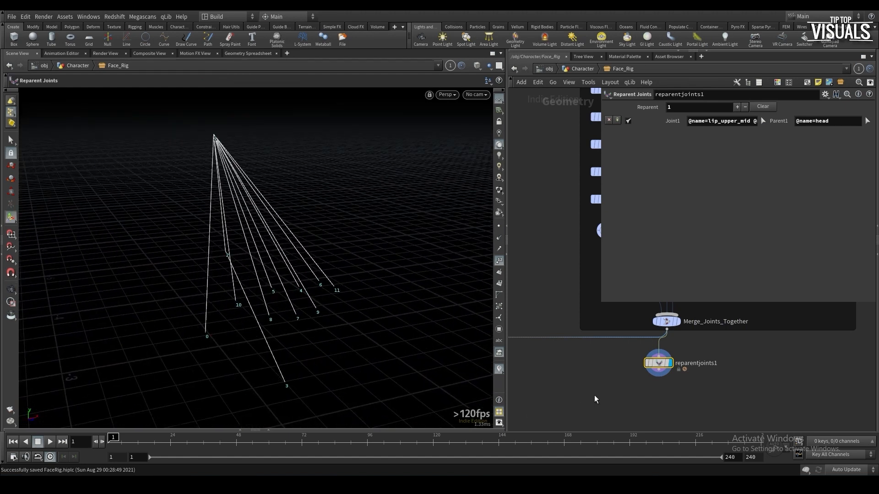
# Add a Re-orient Joints node after the reparentjoints1 node
pyautogui.press('Tab')
pyautogui.write('re')
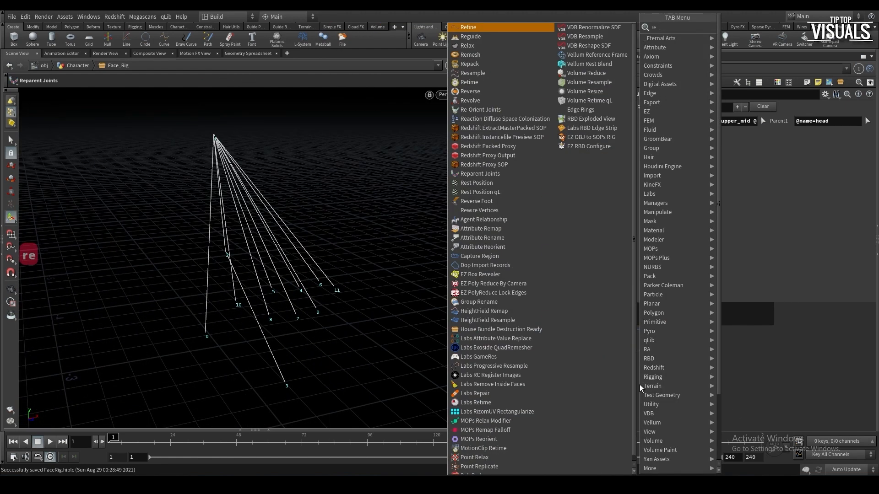
pyautogui.click(725, 44)
pyautogui.moveTo(215, 299); pyautogui.dragTo(396, 223)
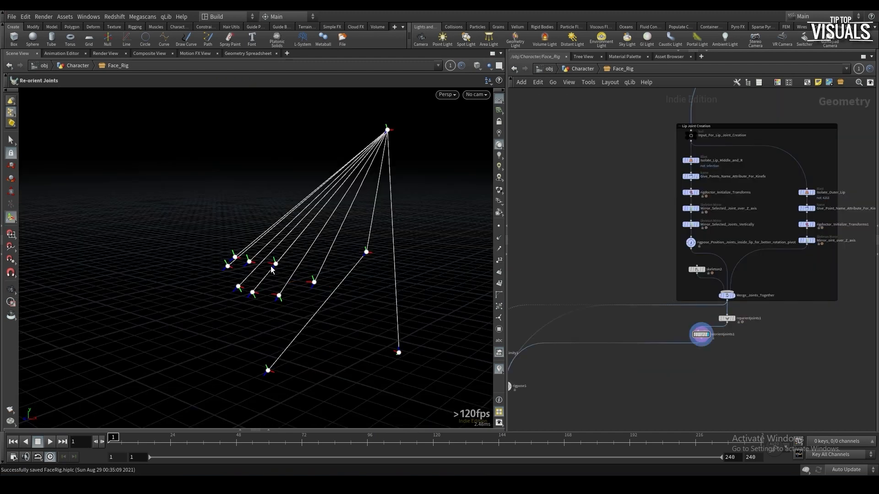
# Rewire captureproximity1, bonedeform1 and rigpose1 so they take their joints from reorientjoints1, and save the scene
pyautogui.scroll(-1, 601, 330)
pyautogui.moveTo(670, 355); pyautogui.dragTo(708, 320)
pyautogui.hotkey('ctrl', 'shift', 's')
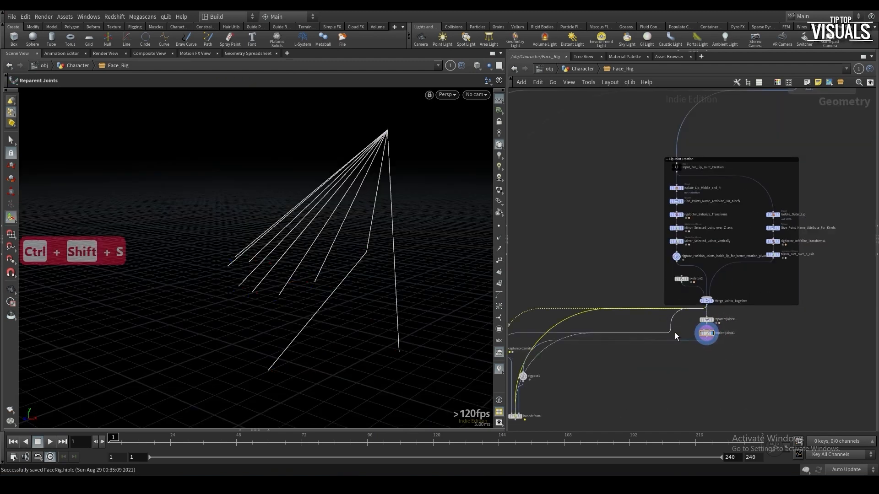
pyautogui.moveTo(650, 309); pyautogui.dragTo(706, 339)
pyautogui.moveTo(526, 352); pyautogui.dragTo(596, 301, button='middle')
pyautogui.moveTo(544, 262); pyautogui.dragTo(611, 381)
pyautogui.moveTo(572, 304); pyautogui.dragTo(694, 327)
pyautogui.scroll(3, 718, 328)
pyautogui.hotkey('ctrl', 's')
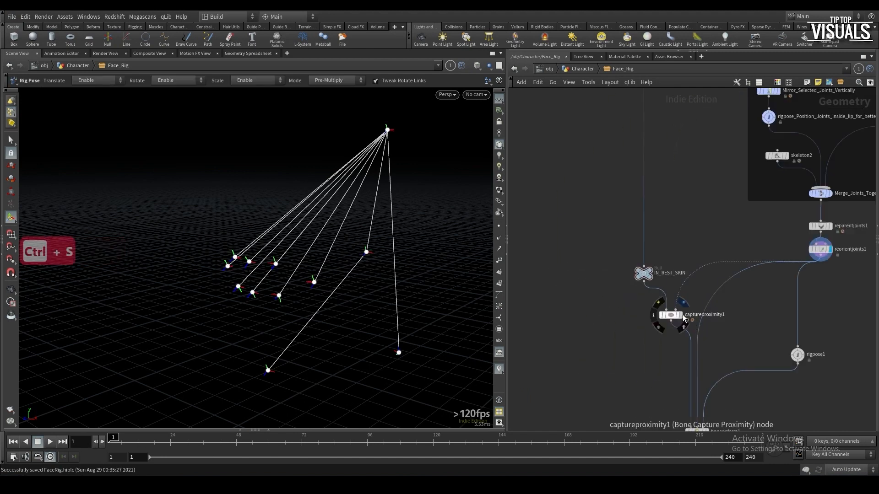
# Inspect the outputs of captureproximity1, reorientjoints1 and Merge_Joints_Together to check the joint data reaching the capture
pyautogui.click(682, 315)
pyautogui.moveTo(751, 311); pyautogui.dragTo(719, 320, button='middle')
pyautogui.keyDown('alt'); pyautogui.moveTo(257, 297); pyautogui.dragTo(324, 300); pyautogui.keyUp('alt')
pyautogui.press('Return')
pyautogui.press('Return')
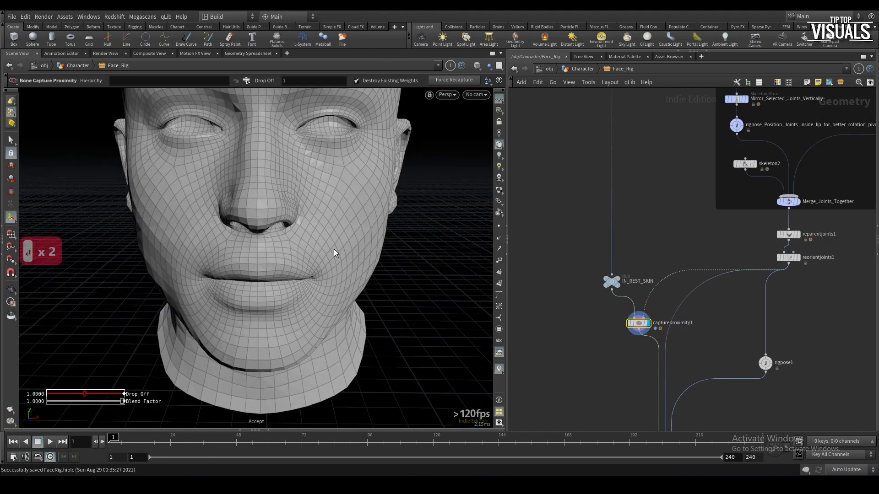
pyautogui.middleClick(639, 323)
pyautogui.middleClick(774, 259)
pyautogui.moveTo(723, 246); pyautogui.dragTo(665, 330, button='middle')
pyautogui.click(741, 287)
pyautogui.moveTo(686, 285); pyautogui.dragTo(657, 293, button='middle')
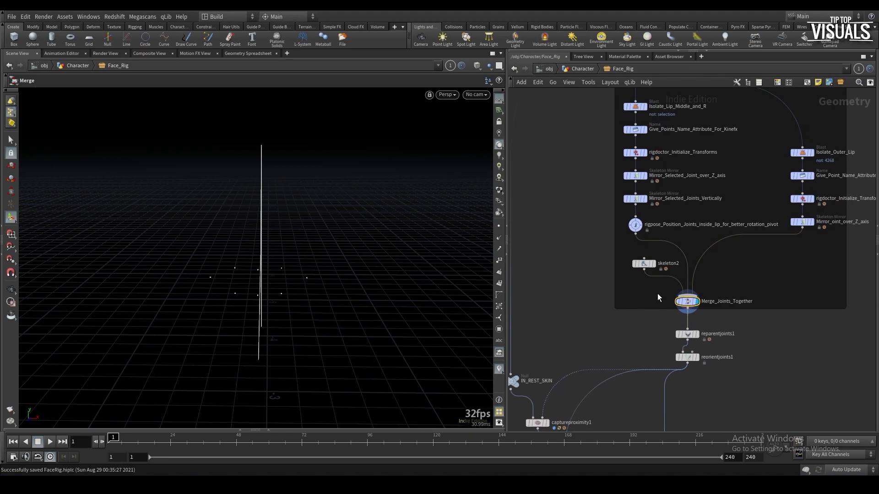
# Insert an Attribute Delete node between Merge_Joints_Together and reparentjoints1 and check its parameters
pyautogui.press('Tab')
pyautogui.write('attribde')
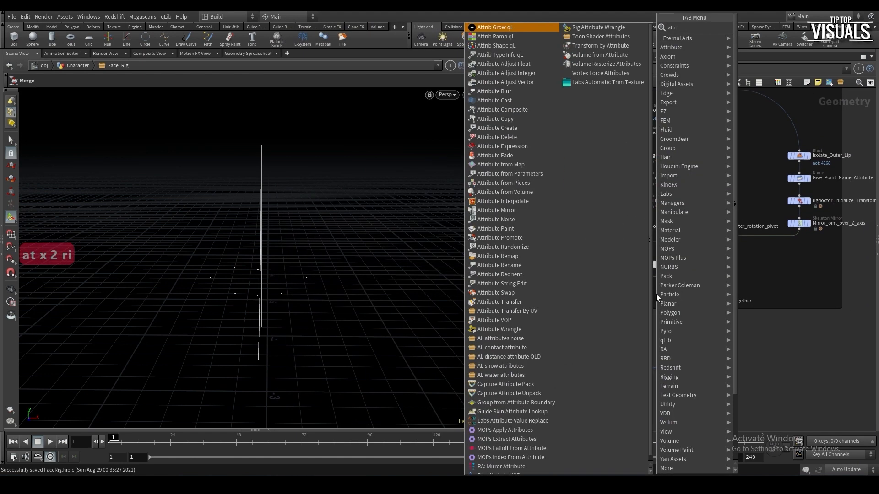
pyautogui.press('Return')
pyautogui.click(687, 325)
pyautogui.press('p')
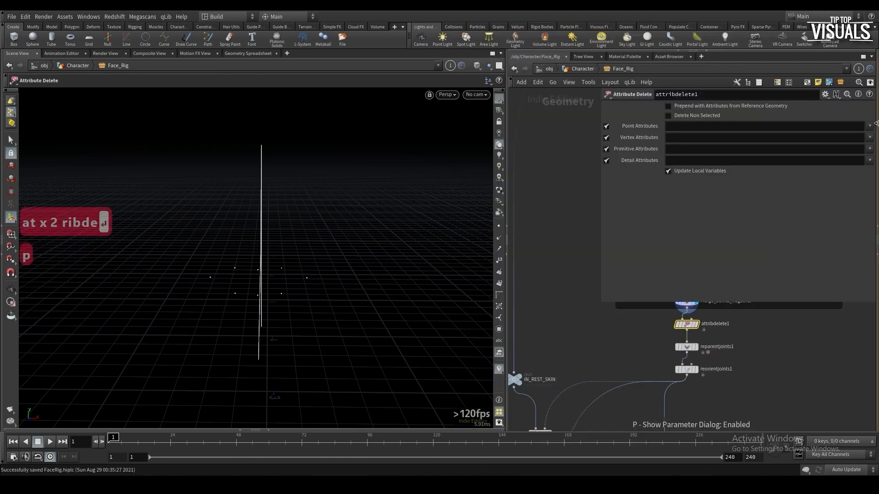
pyautogui.press('p')
pyautogui.moveTo(595, 346); pyautogui.dragTo(658, 276, button='middle')
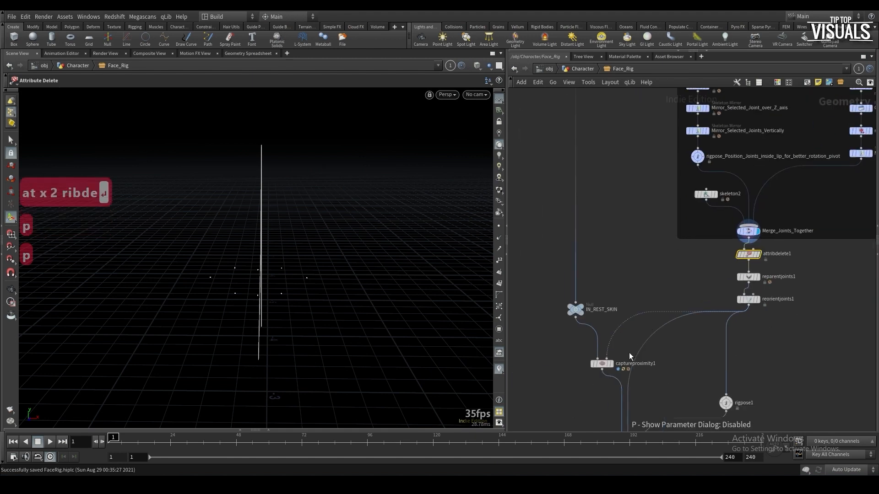
# Display captureproximity1's weight colours on the face and save the scene
pyautogui.click(612, 364)
pyautogui.click(603, 365)
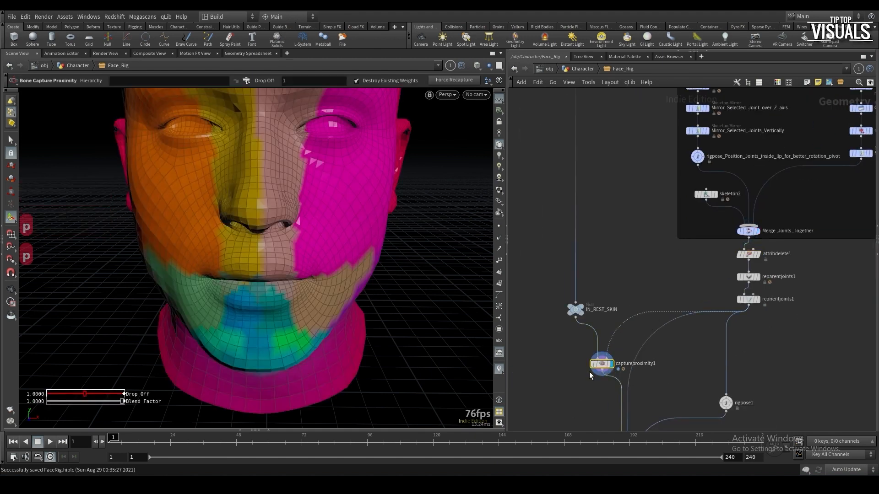
pyautogui.hotkey('ctrl', 's')
pyautogui.moveTo(714, 271); pyautogui.dragTo(708, 274, button='middle')
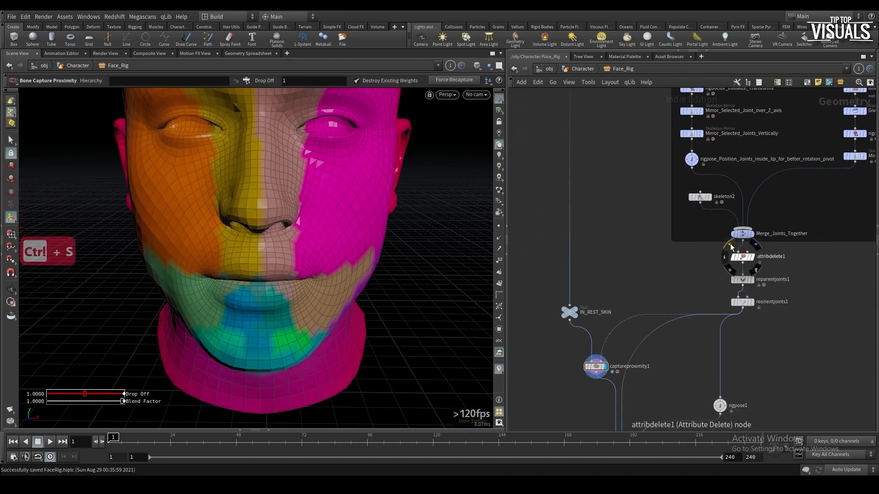
pyautogui.moveTo(594, 381); pyautogui.dragTo(597, 383)
pyautogui.keyDown('alt'); pyautogui.moveTo(286, 328); pyautogui.dragTo(229, 302); pyautogui.keyUp('alt')
pyautogui.hotkey('ctrl', 's')
# Display the bonedeform1 result and clear the existing transformations in rigpose1
pyautogui.moveTo(604, 406); pyautogui.dragTo(577, 315, button='middle')
pyautogui.click(605, 391)
pyautogui.click(693, 315)
pyautogui.press('p')
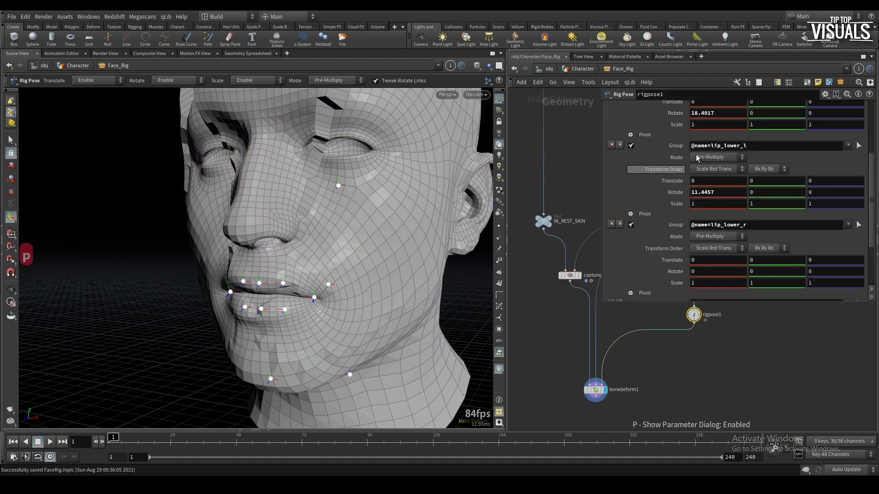
# Try posing the head, lip_upper_mid and lip_lower_mid joints in rigpose1, and undo each movement
pyautogui.hotkey('ctrl', 'z')
pyautogui.hotkey('ctrl', 'z')
pyautogui.hotkey('ctrl', 'z')
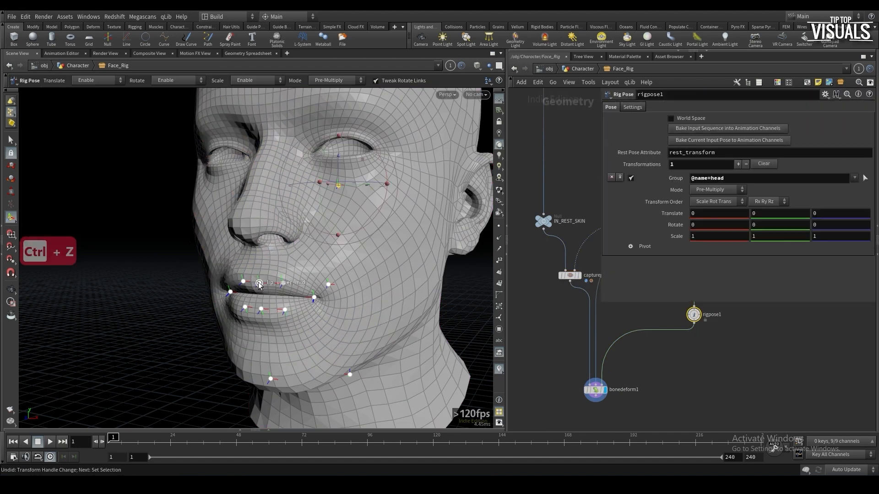
pyautogui.click(259, 284)
pyautogui.hotkey('ctrl', 'z')
pyautogui.moveTo(242, 256); pyautogui.dragTo(243, 284)
pyautogui.click(261, 309)
pyautogui.hotkey('ctrl', 'z')
# Try a Max. Influences value of 3 on captureproximity1, and set it back to 2
pyautogui.moveTo(546, 297); pyautogui.dragTo(558, 332, button='middle')
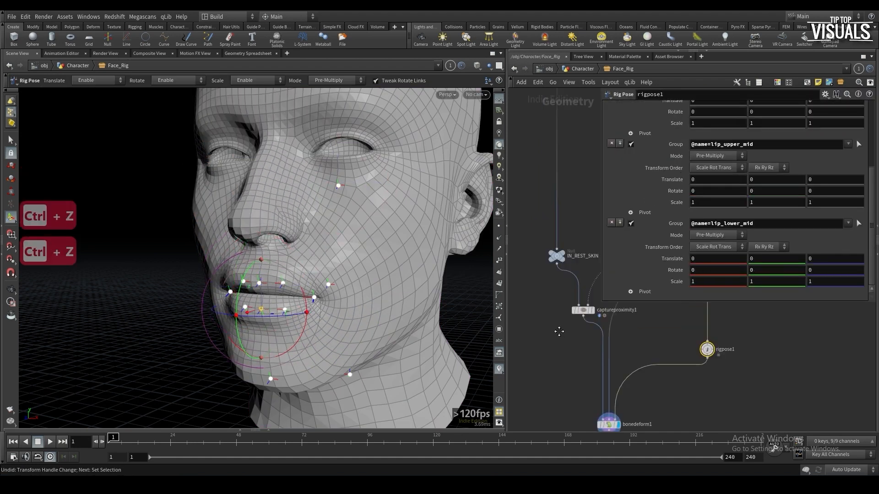
pyautogui.click(590, 310)
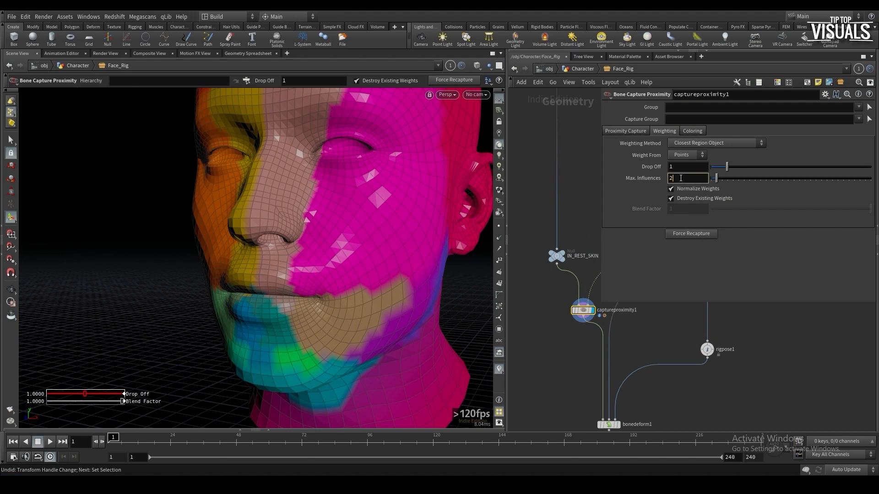
pyautogui.write('3')
pyautogui.press('Return')
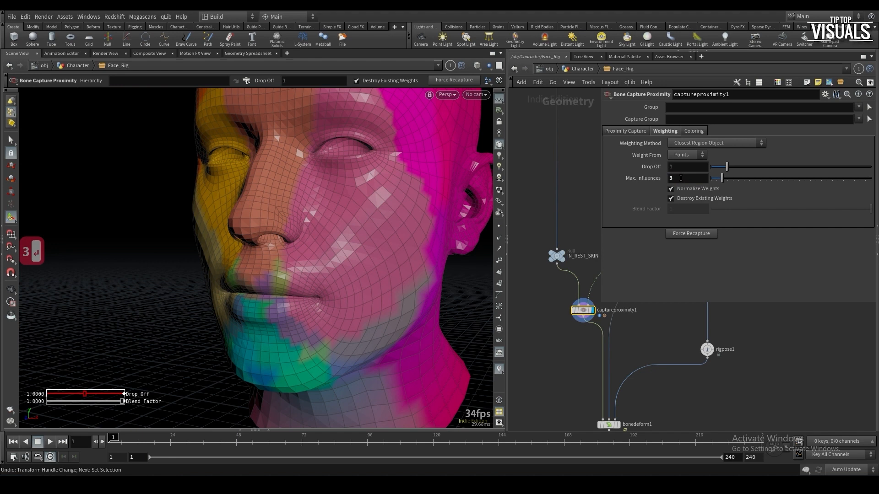
pyautogui.doubleClick(673, 178)
pyautogui.write('2')
pyautogui.press('Return')
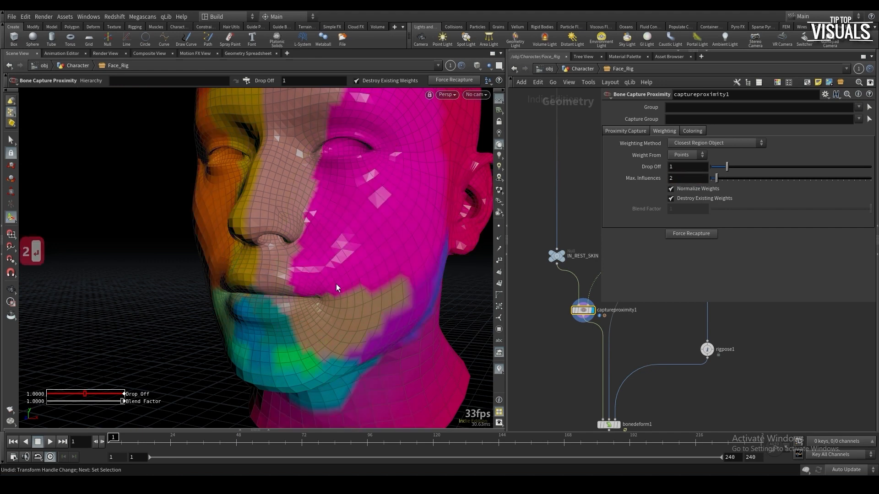
# Compare Max. Influences values of 5 and 3 on captureproximity1, and set it to 5
pyautogui.doubleClick(685, 178)
pyautogui.write('5')
pyautogui.press('Return')
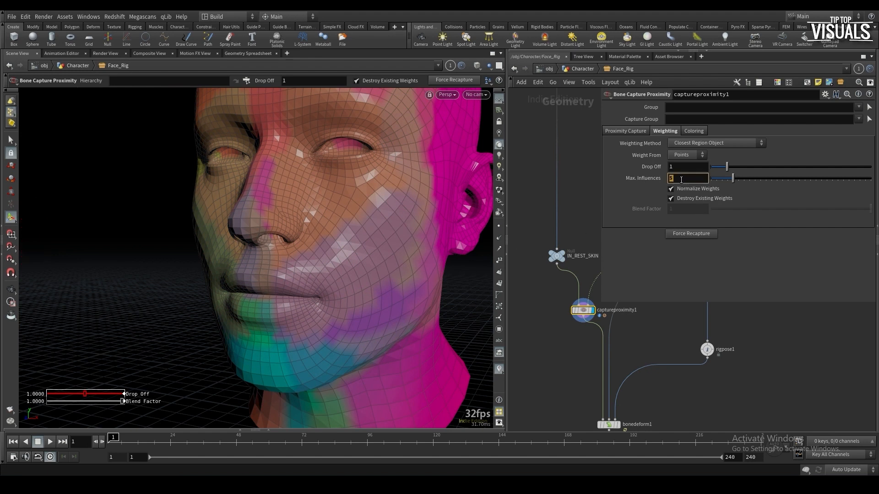
pyautogui.write('3')
pyautogui.press('Return')
pyautogui.write('5')
pyautogui.press('Return')
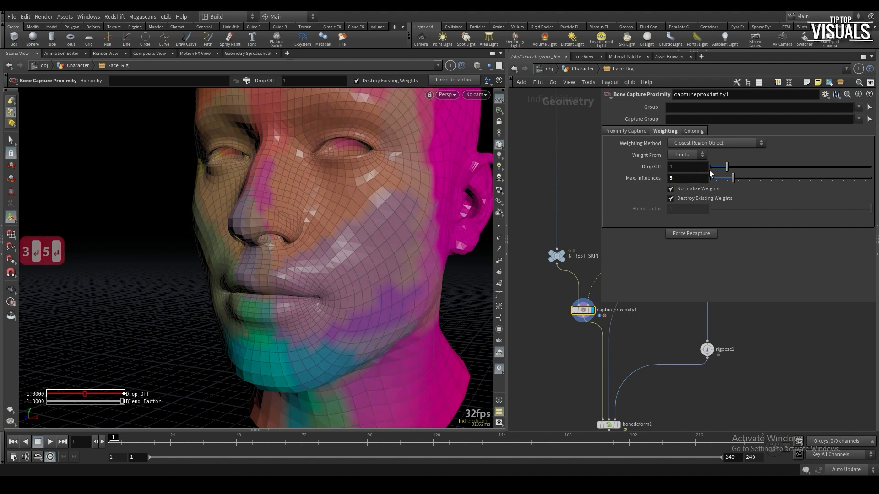
# Lower captureproximity1's Drop Off to 0.003 and refine it to 0.0025
pyautogui.moveTo(724, 167); pyautogui.dragTo(707, 166)
pyautogui.click(707, 167)
pyautogui.press('BackSpace')
pyautogui.write('3')
pyautogui.press('Return')
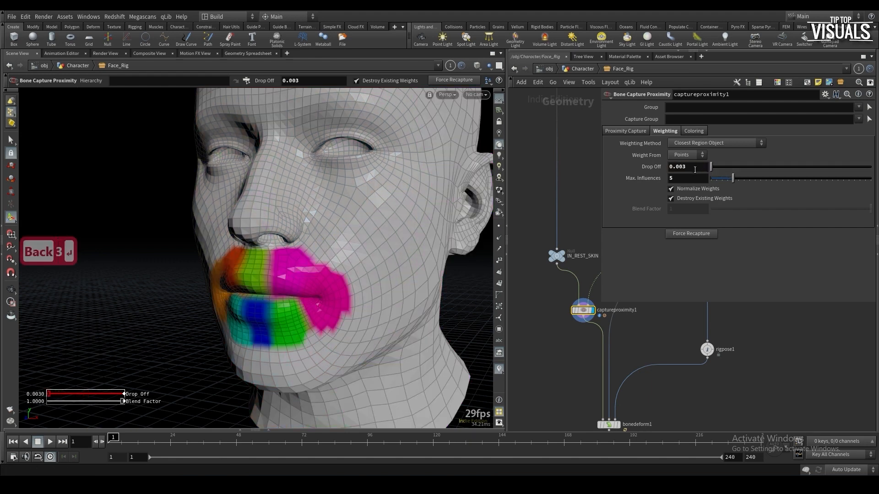
pyautogui.press('BackSpace')
pyautogui.write('2')
pyautogui.press('Return')
pyautogui.write('5')
pyautogui.press('Return')
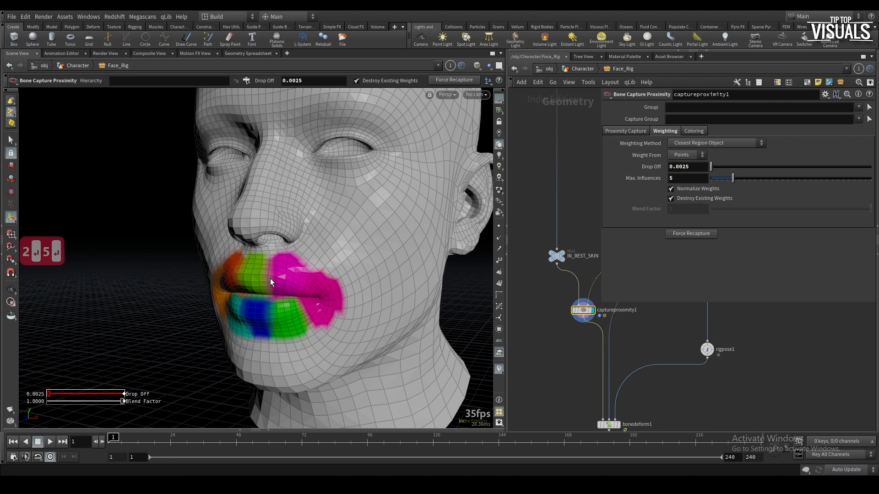
pyautogui.moveTo(268, 278)
pyautogui.keyDown('alt'); pyautogui.mouseDown()
pyautogui.moveTo(323, 291)
pyautogui.moveTo(280, 288)
pyautogui.mouseUp(); pyautogui.keyUp('alt')
# Display bonedeform1, try posing the lower lip joints through rigpose1, and undo the movements
pyautogui.moveTo(639, 327); pyautogui.dragTo(631, 307, button='middle')
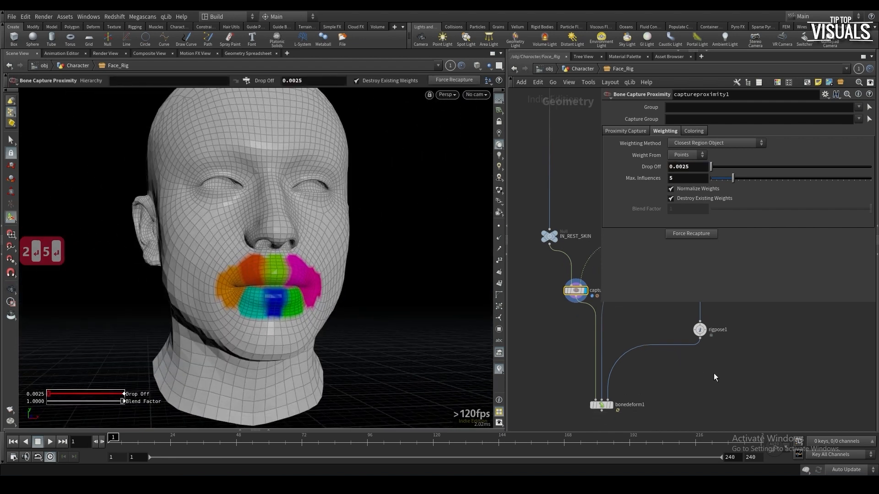
pyautogui.click(698, 329)
pyautogui.click(611, 406)
pyautogui.moveTo(667, 382); pyautogui.dragTo(639, 418, button='middle')
pyautogui.moveTo(285, 296); pyautogui.dragTo(283, 316)
pyautogui.keyDown('alt'); pyautogui.moveTo(283, 316); pyautogui.dragTo(321, 278); pyautogui.keyUp('alt')
pyautogui.hotkey('ctrl', 'z')
pyautogui.scroll(3, 292, 286)
pyautogui.click(342, 264)
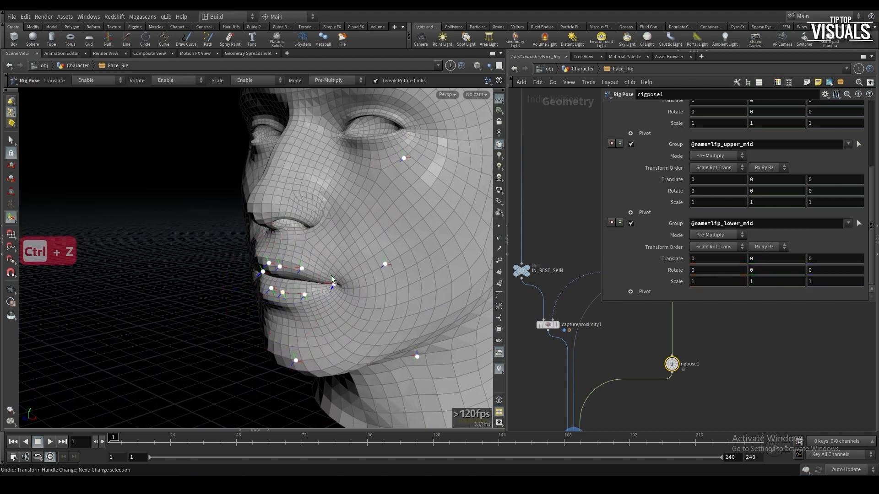
pyautogui.click(305, 295)
pyautogui.hotkey('ctrl', 'z')
# Set captureproximity1's Drop Off to 0.004 and Max. Influences to 2, and save the scene
pyautogui.scroll(-3, 307, 295)
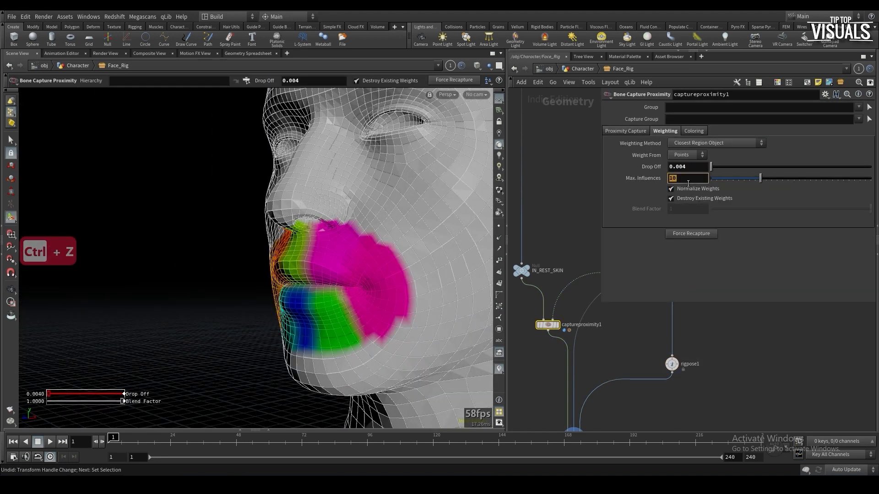
pyautogui.write('2')
pyautogui.press('Return')
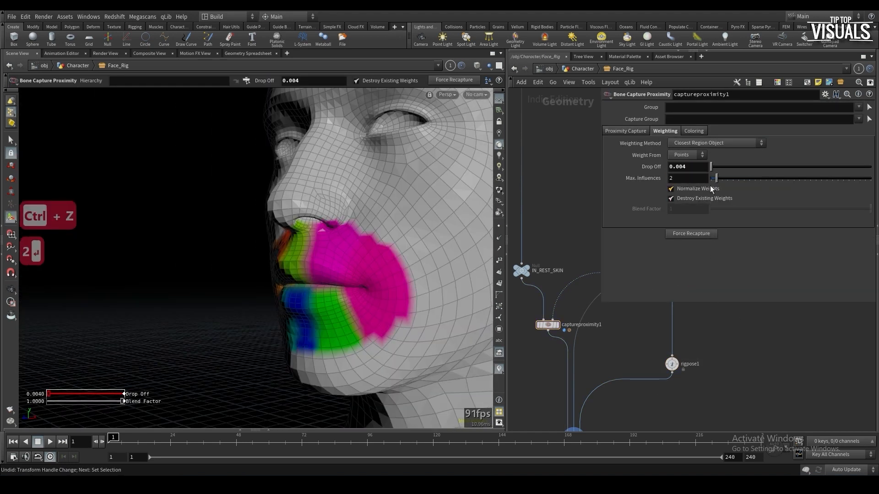
pyautogui.hotkey('ctrl', 's')
# Rotate lip_lower_l, lip_lower_mid and lip_lower_r in rigpose1 around X by about -29, -25 and -25 degrees
pyautogui.moveTo(590, 344); pyautogui.dragTo(592, 330, button='middle')
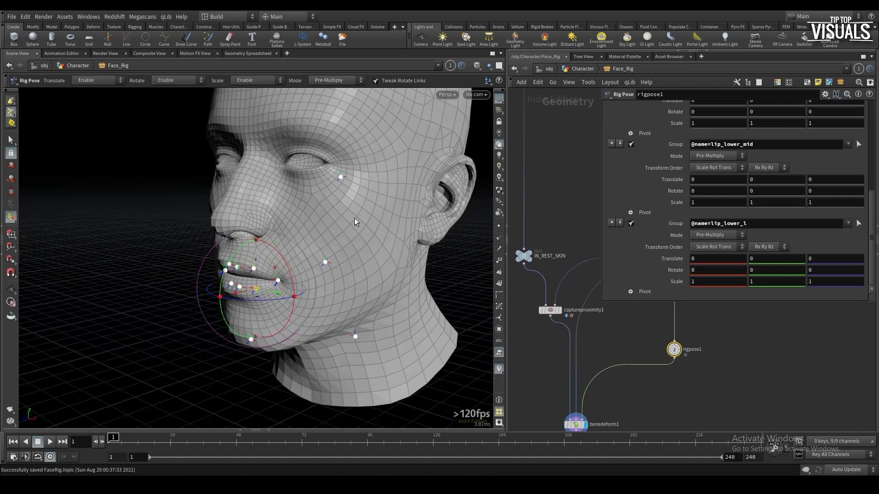
pyautogui.scroll(5, 281, 297)
pyautogui.press('m')
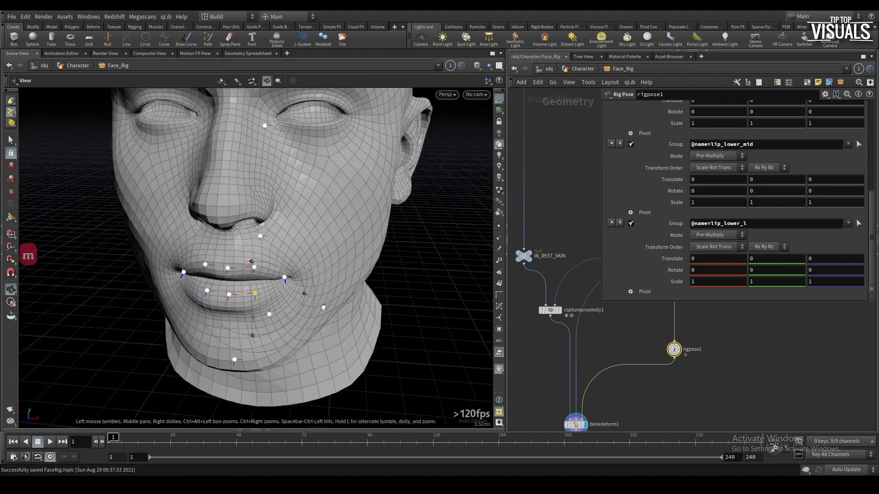
pyautogui.keyDown('alt'); pyautogui.moveTo(238, 286); pyautogui.dragTo(288, 285); pyautogui.keyUp('alt')
pyautogui.scroll(4, 288, 285)
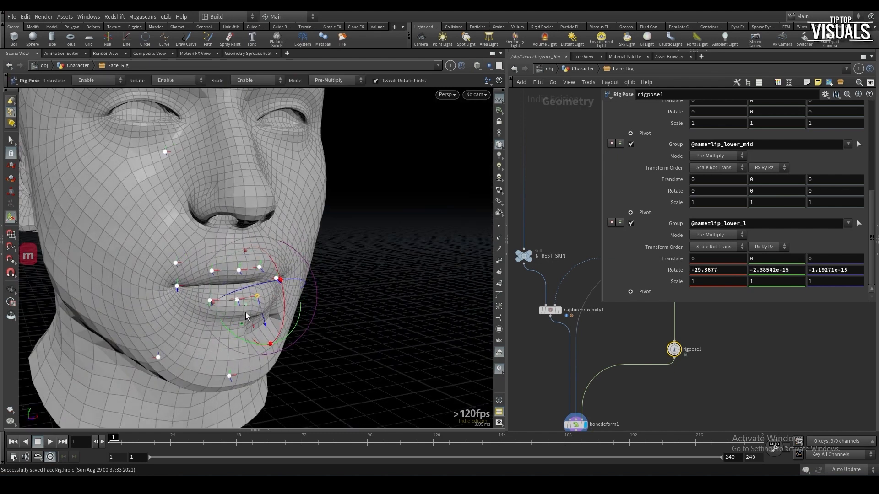
pyautogui.click(237, 300)
pyautogui.click(211, 300)
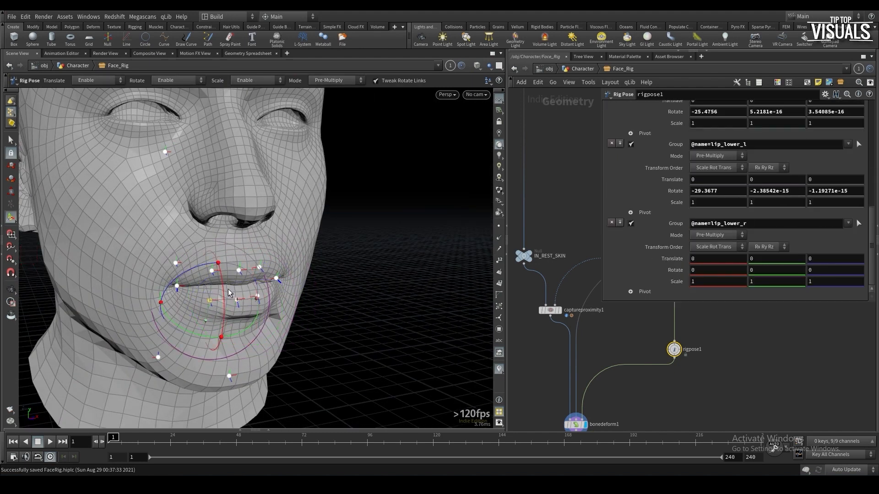
# Move lip_upper_corner_r about -0.0055 in X, and rotate lip_upper_r about 12 and lip_upper_l about 18 degrees around X
pyautogui.click(177, 286)
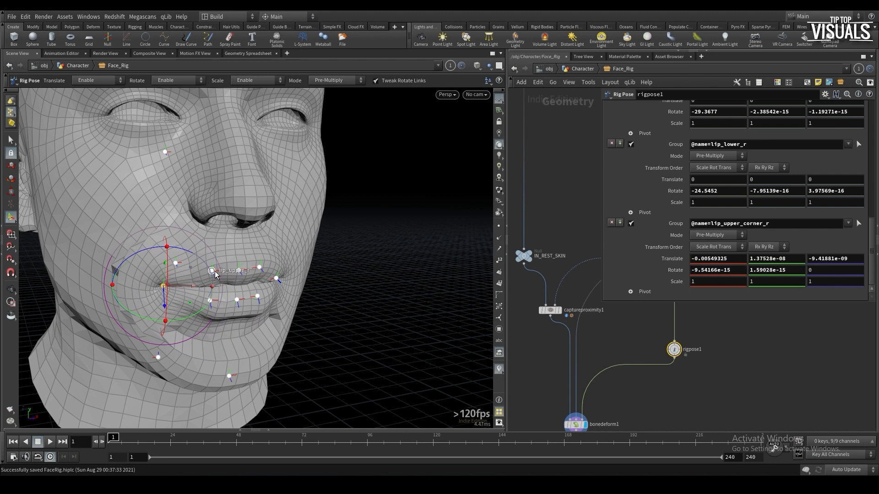
pyautogui.hotkey('ctrl', 'z')
pyautogui.hotkey('ctrl', 'z')
pyautogui.hotkey('ctrl', 'z')
pyautogui.hotkey('ctrl', 'z')
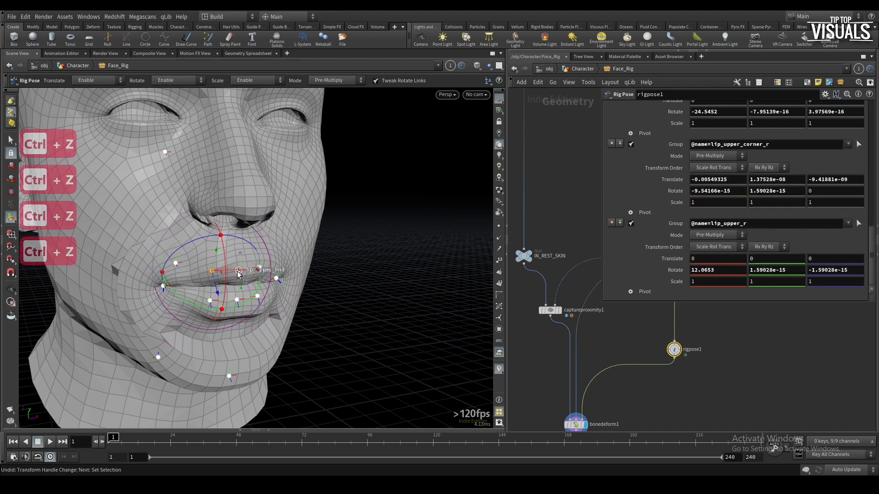
pyautogui.click(239, 270)
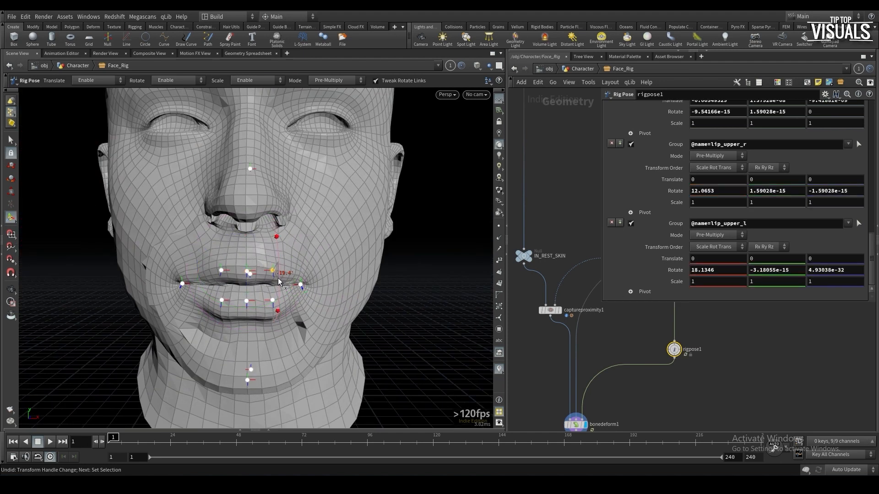
pyautogui.moveTo(298, 291); pyautogui.dragTo(228, 290)
# Insert a Capture Layer Paint node between captureproximity1 and bonedeform1
pyautogui.moveTo(555, 346); pyautogui.dragTo(539, 352, button='middle')
pyautogui.press('Tab')
pyautogui.write('ca')
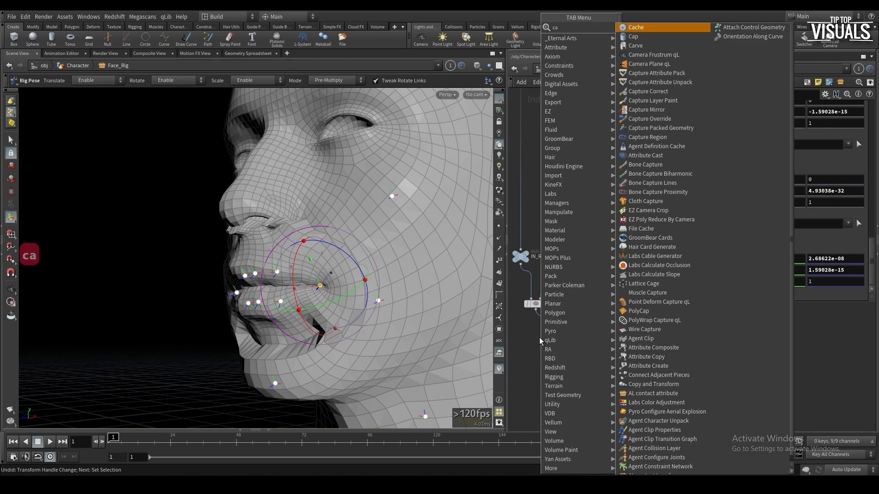
pyautogui.write('pture')
pyautogui.click(649, 55)
pyautogui.click(546, 335)
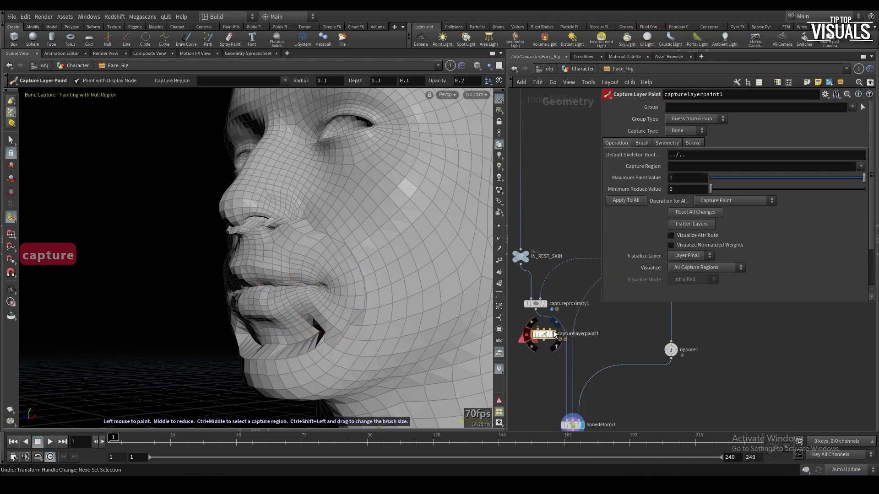
pyautogui.moveTo(547, 335); pyautogui.dragTo(547, 341)
pyautogui.scroll(-2, 549, 344)
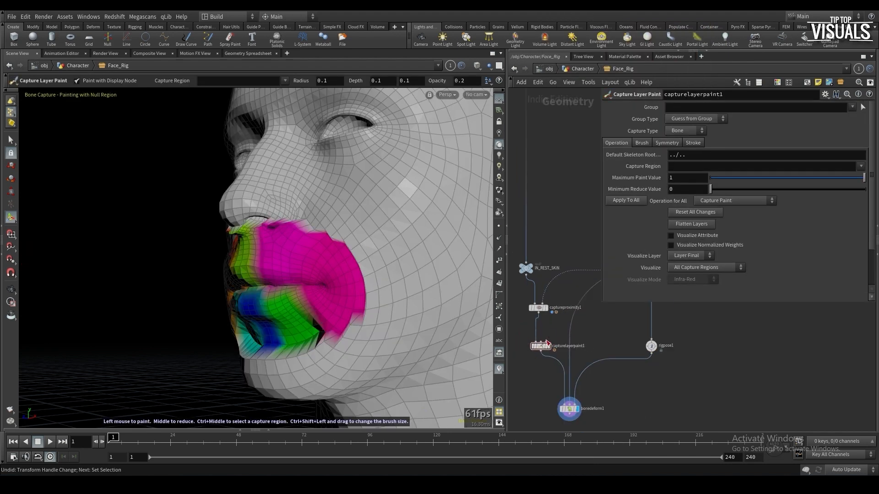
# Connect the re-oriented joints to capturelayerpaint1's skeleton input and display that node
pyautogui.click(548, 342)
pyautogui.moveTo(559, 333); pyautogui.dragTo(557, 380, button='middle')
pyautogui.scroll(-1, 554, 379)
pyautogui.click(649, 324)
pyautogui.scroll(2, 560, 388)
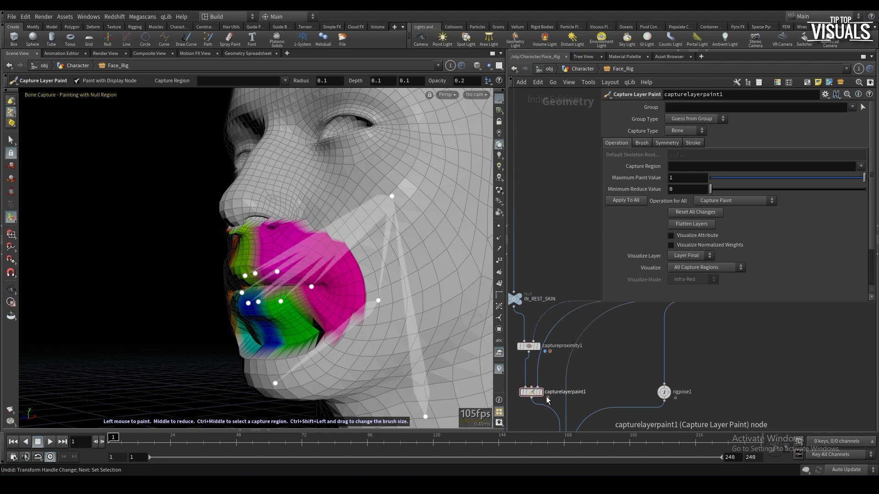
pyautogui.click(541, 392)
pyautogui.scroll(2, 374, 288)
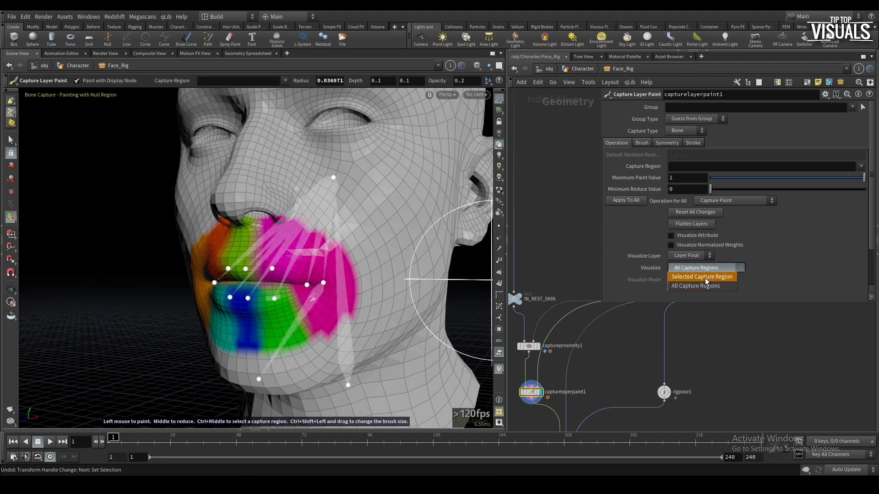
# Make capturelayerpaint1 visualize only the selected capture region
pyautogui.click(701, 277)
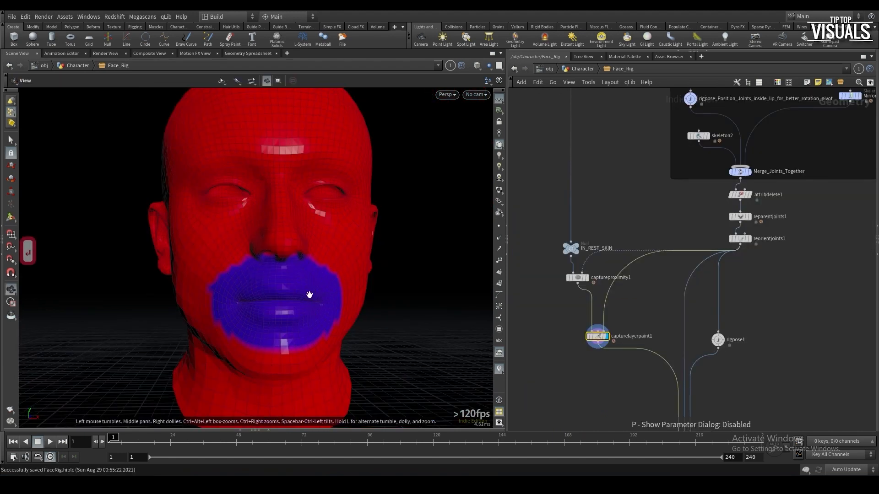
pyautogui.keyDown('alt'); pyautogui.moveTo(308, 293); pyautogui.dragTo(328, 310); pyautogui.keyUp('alt')
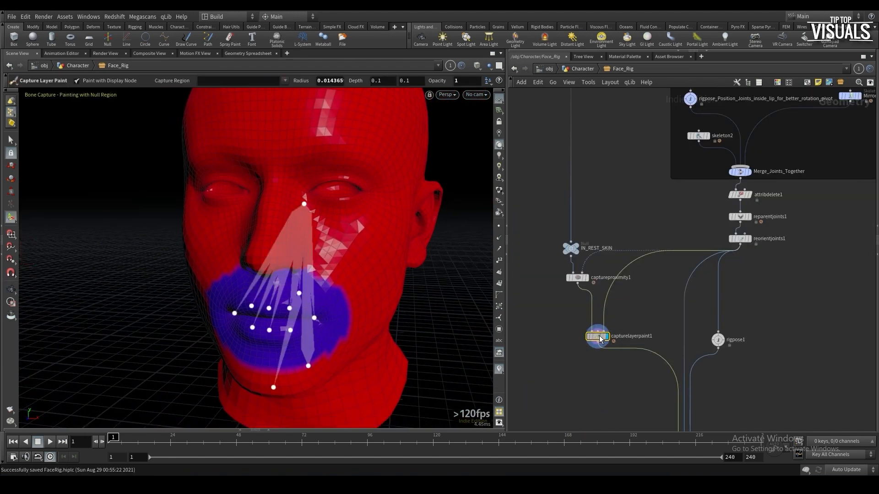
# Insert a Visibility node between captureproximity1 and capturelayerpaint1 that hides the non-selected primitives of the lipsbottom group
pyautogui.press('Tab')
pyautogui.write('v')
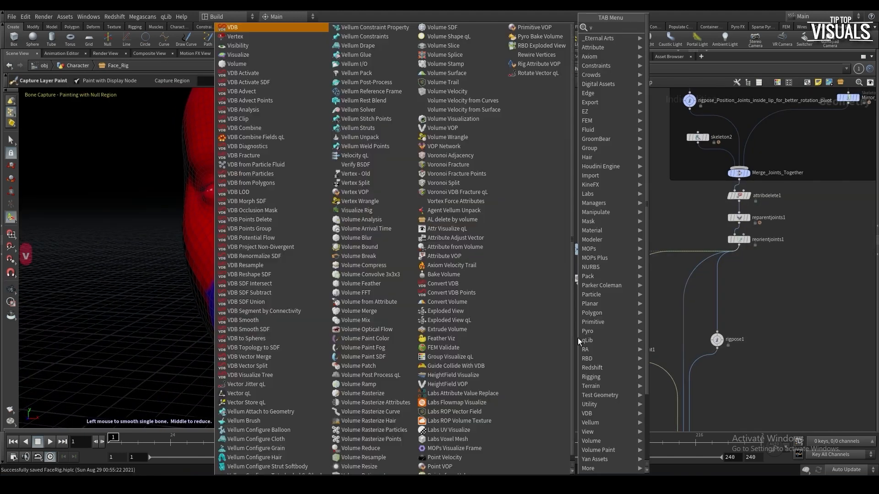
pyautogui.write('isi')
pyautogui.press('Return')
pyautogui.click(594, 309)
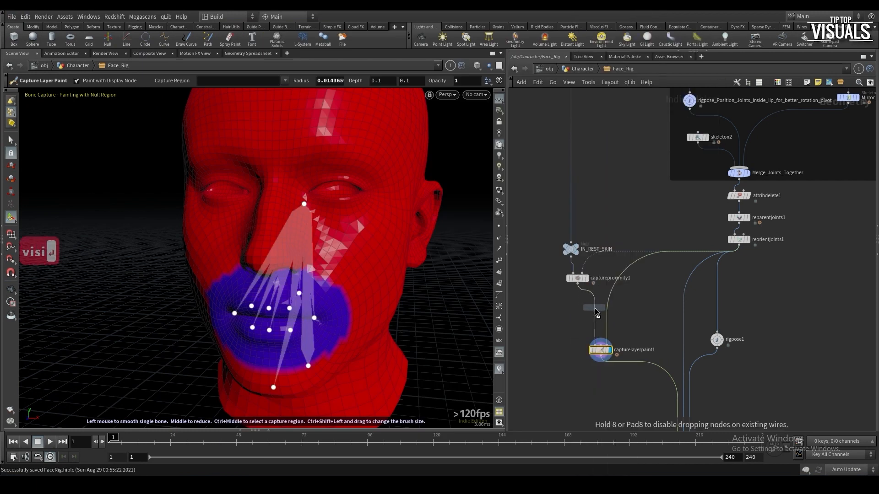
pyautogui.press('p')
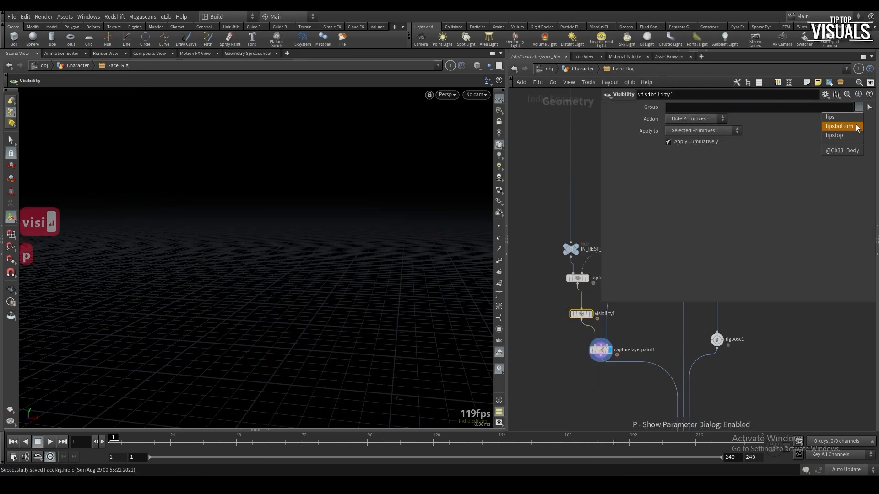
pyautogui.click(857, 128)
pyautogui.press('p')
pyautogui.press('p')
pyautogui.press('p')
pyautogui.keyDown('alt'); pyautogui.moveTo(324, 319); pyautogui.dragTo(305, 327); pyautogui.keyUp('alt')
pyautogui.scroll(5, 341, 320)
pyautogui.scroll(1, 620, 328)
pyautogui.click(589, 358)
pyautogui.press('Tab')
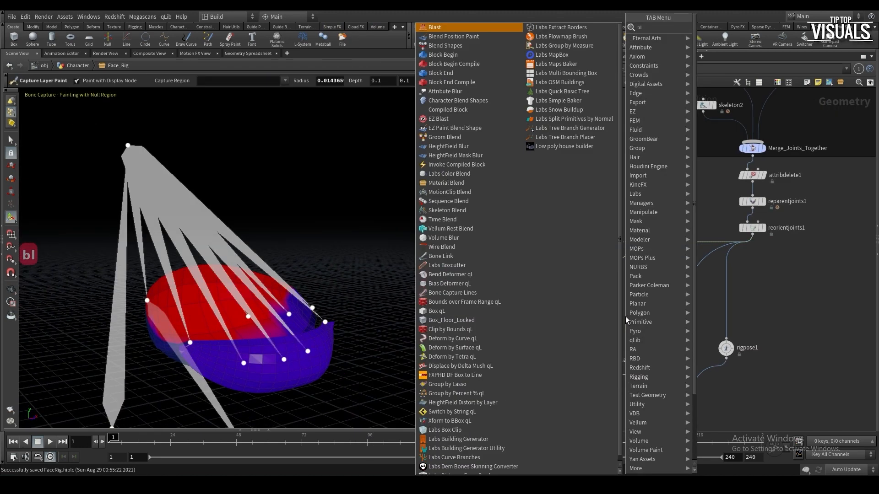
pyautogui.write('blast')
pyautogui.press('Return')
pyautogui.click(607, 298)
pyautogui.press('p')
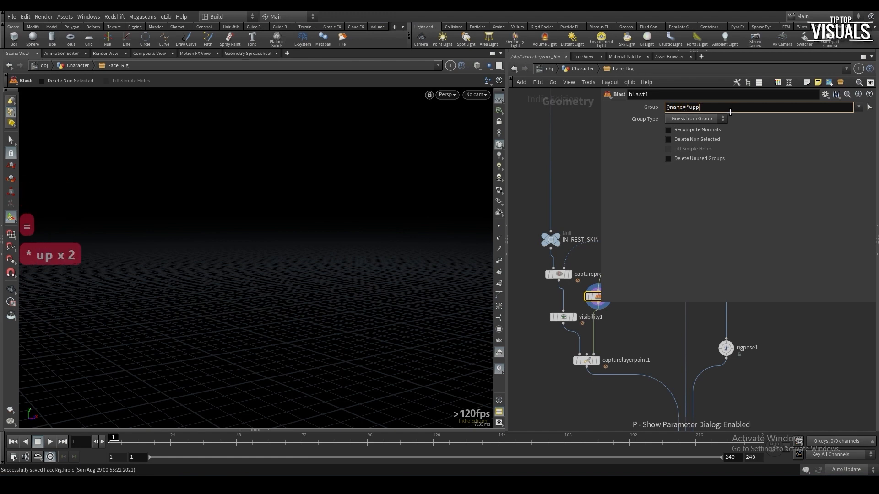
pyautogui.press('Return')
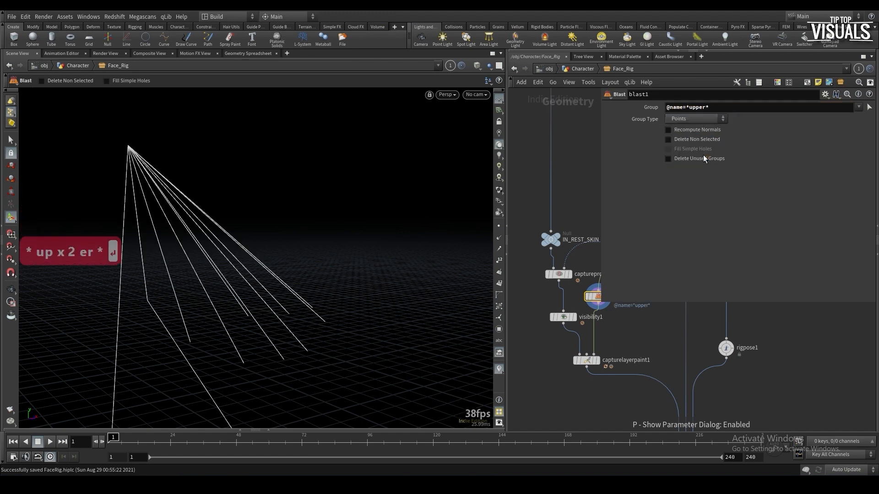
# Toggle Delete Non Selected on blast1 to compare which joints remain
pyautogui.moveTo(317, 316); pyautogui.dragTo(357, 321)
pyautogui.click(672, 140)
pyautogui.click(671, 139)
pyautogui.click(672, 139)
pyautogui.click(675, 139)
pyautogui.click(672, 139)
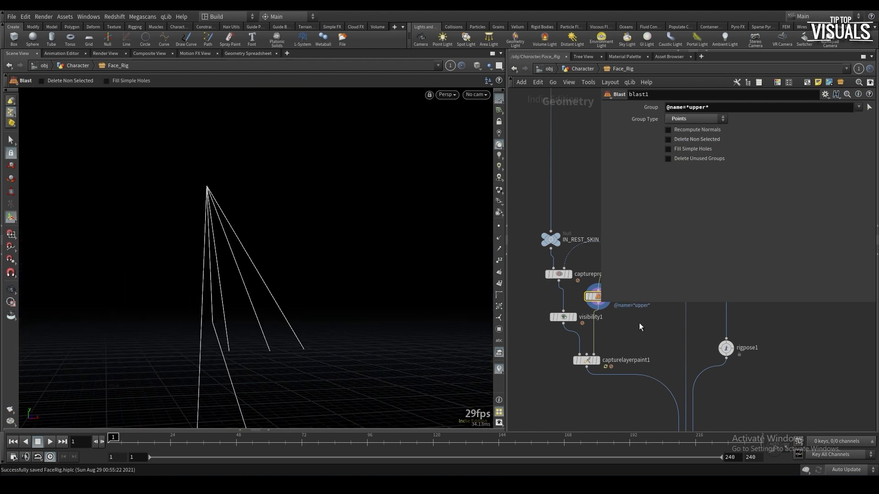
# Save the scene and select lip_corner_l as the capture region of the displayed capturelayerpaint1
pyautogui.scroll(-3, 639, 322)
pyautogui.click(590, 355)
pyautogui.hotkey('ctrl', 's')
pyautogui.moveTo(605, 339); pyautogui.dragTo(598, 354, button='middle')
pyautogui.keyDown('alt'); pyautogui.moveTo(304, 290); pyautogui.dragTo(300, 319); pyautogui.keyUp('alt')
pyautogui.keyDown('alt'); pyautogui.moveTo(274, 359); pyautogui.dragTo(293, 102); pyautogui.keyUp('alt')
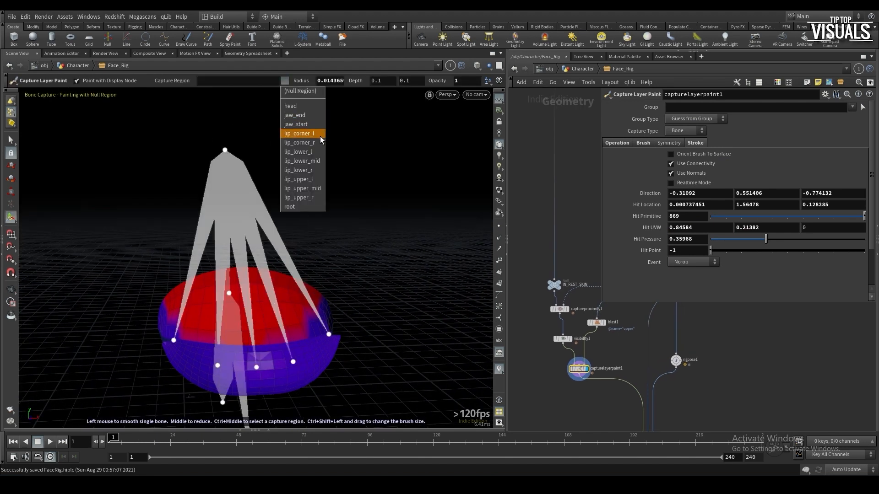
pyautogui.click(300, 133)
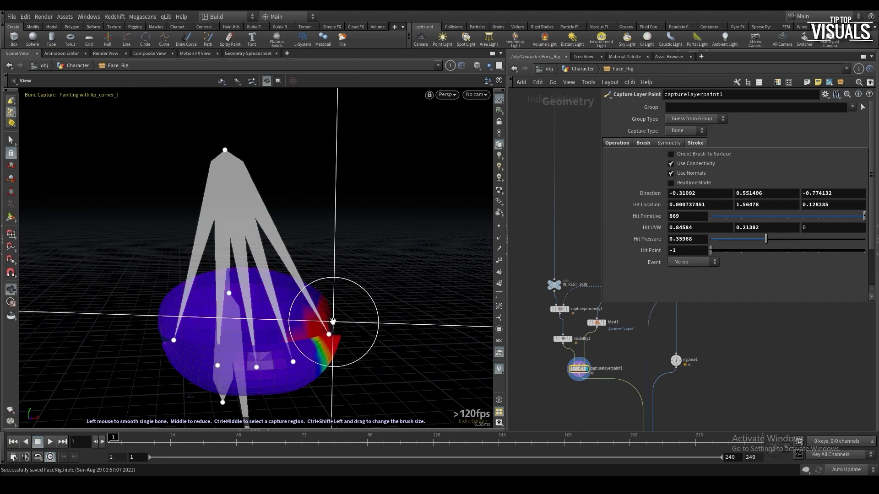
# Set the brush opacity to 0.2 and paint lip_corner_l weights around the left lip corner
pyautogui.scroll(5, 243, 307)
pyautogui.rightClick(243, 307)
pyautogui.click(298, 233)
pyautogui.rightClick(279, 237)
pyautogui.click(298, 251)
pyautogui.doubleClick(460, 81)
pyautogui.write('0.2')
pyautogui.press('Return')
pyautogui.moveTo(300, 283)
pyautogui.keyDown('alt'); pyautogui.mouseDown()
pyautogui.moveTo(250, 295)
pyautogui.moveTo(285, 310)
pyautogui.moveTo(280, 270)
pyautogui.mouseUp(); pyautogui.keyUp('alt')
pyautogui.moveTo(280, 270)
pyautogui.mouseDown()
pyautogui.moveTo(269, 238)
pyautogui.moveTo(188, 205)
pyautogui.moveTo(256, 256)
pyautogui.mouseUp()
# Smooth the lip_corner_l weights across the lower lip with Smooth Single Bone at opacity 1
pyautogui.rightClick(262, 260)
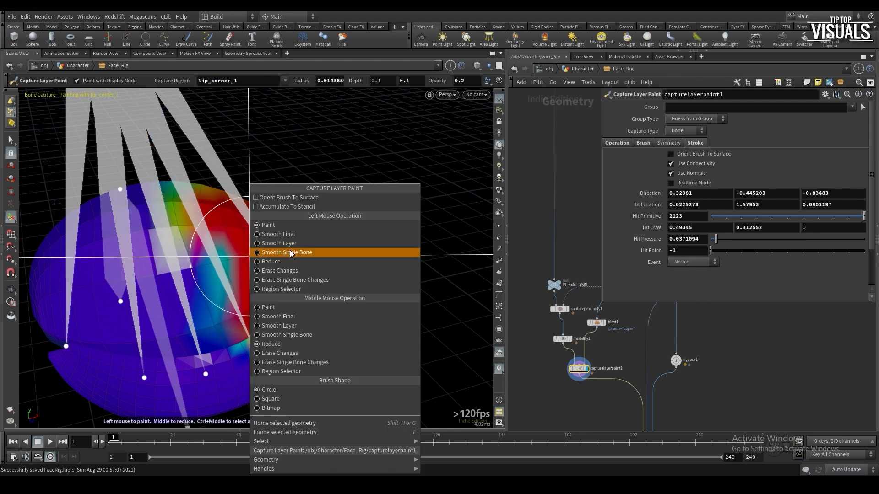
pyautogui.click(287, 252)
pyautogui.moveTo(252, 300)
pyautogui.mouseDown()
pyautogui.moveTo(271, 338)
pyautogui.moveTo(279, 335)
pyautogui.moveTo(266, 364)
pyautogui.moveTo(170, 248)
pyautogui.moveTo(204, 226)
pyautogui.moveTo(299, 282)
pyautogui.moveTo(293, 243)
pyautogui.mouseUp()
pyautogui.doubleClick(460, 80)
pyautogui.write('1')
pyautogui.press('Return')
pyautogui.moveTo(265, 341)
pyautogui.mouseDown()
pyautogui.moveTo(250, 355)
pyautogui.moveTo(234, 320)
pyautogui.mouseUp()
pyautogui.moveTo(248, 341)
pyautogui.keyDown('alt'); pyautogui.mouseDown(button='right')
pyautogui.moveTo(216, 337)
pyautogui.moveTo(225, 339)
pyautogui.mouseUp(button='right'); pyautogui.keyUp('alt')
# Display bonedeform1 with capturelayerpaint1 selected and continue smoothing the lip_corner_l weights on the deformed lip
pyautogui.moveTo(554, 380); pyautogui.dragTo(564, 351)
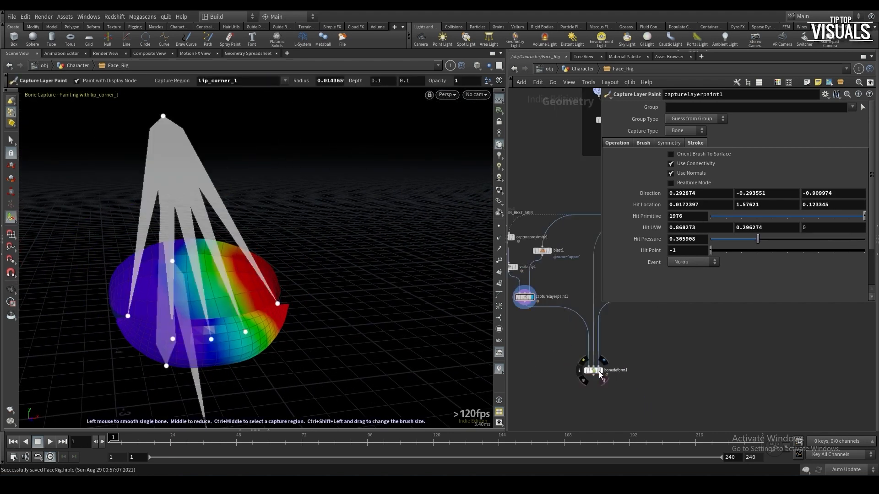
pyautogui.click(598, 371)
pyautogui.moveTo(524, 303); pyautogui.dragTo(522, 299)
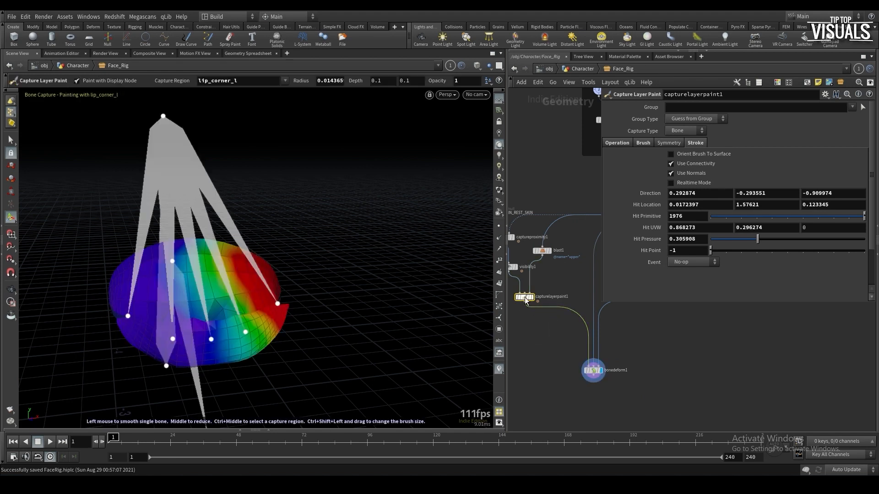
pyautogui.keyDown('alt'); pyautogui.moveTo(178, 284); pyautogui.dragTo(236, 320); pyautogui.keyUp('alt')
pyautogui.keyDown('alt'); pyautogui.moveTo(215, 332); pyautogui.dragTo(247, 290, button='right'); pyautogui.keyUp('alt')
pyautogui.moveTo(247, 289)
pyautogui.keyDown('alt'); pyautogui.mouseDown()
pyautogui.moveTo(257, 316)
pyautogui.moveTo(245, 322)
pyautogui.moveTo(147, 327)
pyautogui.moveTo(215, 334)
pyautogui.mouseUp(); pyautogui.keyUp('alt')
pyautogui.keyDown('alt'); pyautogui.moveTo(262, 330); pyautogui.dragTo(197, 326); pyautogui.keyUp('alt')
pyautogui.moveTo(197, 323)
pyautogui.mouseDown()
pyautogui.moveTo(158, 327)
pyautogui.moveTo(176, 327)
pyautogui.mouseUp()
pyautogui.keyDown('alt'); pyautogui.moveTo(193, 329); pyautogui.dragTo(273, 334); pyautogui.keyUp('alt')
# Pick the lip_lower_l region with the Region Selector and paint its weights on the lower lip
pyautogui.rightClick(273, 333)
pyautogui.click(321, 288)
pyautogui.click(278, 362)
pyautogui.rightClick(284, 346)
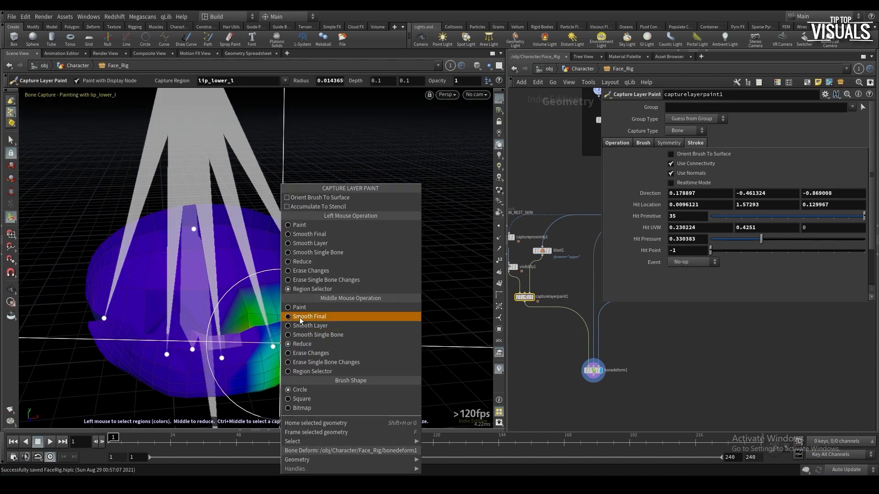
pyautogui.click(328, 227)
pyautogui.moveTo(284, 293)
pyautogui.mouseDown()
pyautogui.moveTo(258, 348)
pyautogui.moveTo(281, 345)
pyautogui.moveTo(262, 330)
pyautogui.mouseUp()
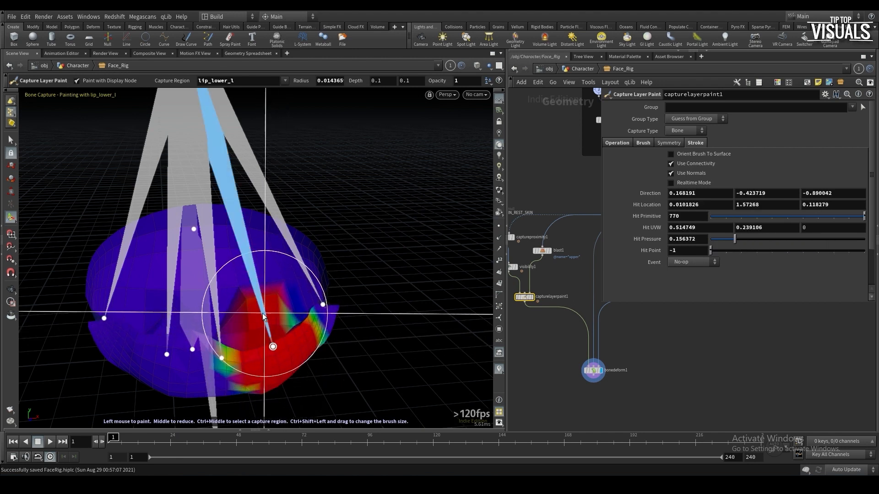
# Smooth the lip_lower_l weights across the lower lip with Smooth Single Bone, undoing the unwanted strokes
pyautogui.rightClick(265, 314)
pyautogui.click(302, 252)
pyautogui.moveTo(255, 334)
pyautogui.mouseDown()
pyautogui.moveTo(245, 345)
pyautogui.moveTo(212, 340)
pyautogui.moveTo(293, 341)
pyautogui.mouseUp()
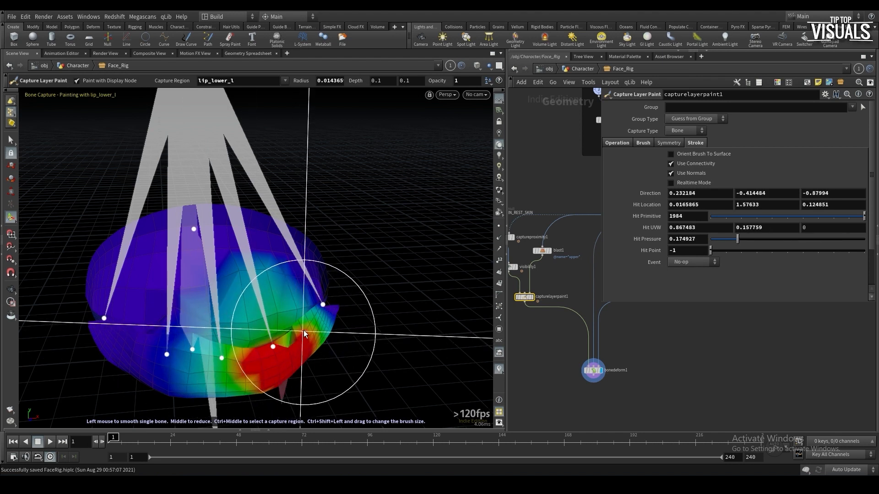
pyautogui.hotkey('ctrl', 'z')
pyautogui.hotkey('ctrl', 'z')
pyautogui.hotkey('ctrl', 'z')
pyautogui.hotkey('ctrl', 'z')
pyautogui.moveTo(260, 335)
pyautogui.mouseDown()
pyautogui.moveTo(276, 333)
pyautogui.moveTo(247, 334)
pyautogui.moveTo(290, 348)
pyautogui.moveTo(323, 343)
pyautogui.moveTo(261, 309)
pyautogui.moveTo(233, 331)
pyautogui.moveTo(256, 359)
pyautogui.mouseUp()
pyautogui.keyDown('alt'); pyautogui.moveTo(256, 358); pyautogui.dragTo(228, 330); pyautogui.keyUp('alt')
pyautogui.moveTo(236, 355)
pyautogui.mouseDown()
pyautogui.moveTo(242, 383)
pyautogui.moveTo(228, 380)
pyautogui.moveTo(246, 370)
pyautogui.moveTo(253, 340)
pyautogui.moveTo(242, 338)
pyautogui.mouseUp()
pyautogui.moveTo(236, 343); pyautogui.dragTo(209, 358)
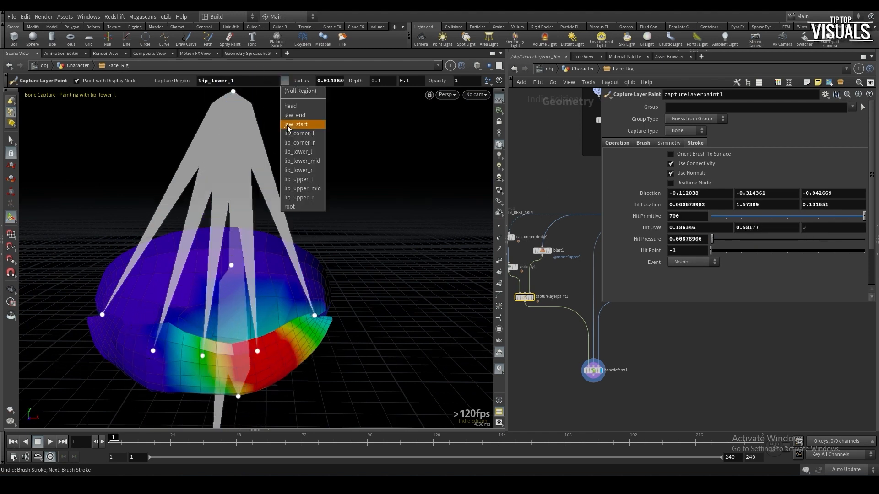
# Switch the capture region to lip_lower_mid and smooth its weights along the middle of the lower lip
pyautogui.click(309, 161)
pyautogui.keyDown('alt'); pyautogui.moveTo(204, 233); pyautogui.dragTo(201, 261); pyautogui.keyUp('alt')
pyautogui.moveTo(231, 355)
pyautogui.mouseDown()
pyautogui.moveTo(255, 354)
pyautogui.moveTo(194, 358)
pyautogui.mouseUp()
pyautogui.moveTo(194, 332)
pyautogui.keyDown('alt'); pyautogui.mouseDown()
pyautogui.moveTo(201, 321)
pyautogui.moveTo(156, 321)
pyautogui.mouseUp(); pyautogui.keyUp('alt')
# Select the lip_corner_r region, turn off Use Connectivity and Use Normals, and undo a trial stroke
pyautogui.keyDown('ctrl'); pyautogui.middleClick(158, 293); pyautogui.keyUp('ctrl')
pyautogui.moveTo(156, 321)
pyautogui.keyDown('alt'); pyautogui.mouseDown()
pyautogui.moveTo(161, 300)
pyautogui.moveTo(109, 298)
pyautogui.moveTo(137, 247)
pyautogui.moveTo(110, 284)
pyautogui.mouseUp(); pyautogui.keyUp('alt')
pyautogui.click(284, 80)
pyautogui.click(324, 140)
pyautogui.click(671, 164)
pyautogui.click(677, 173)
pyautogui.moveTo(107, 274)
pyautogui.mouseDown()
pyautogui.moveTo(113, 283)
pyautogui.moveTo(202, 220)
pyautogui.mouseUp()
pyautogui.click(285, 80)
pyautogui.hotkey('ctrl', 'z')
# Brush the right lip corner weights at opacity 0.3, and turn Use Connectivity and Use Normals back on
pyautogui.doubleClick(458, 81)
pyautogui.write('0.3')
pyautogui.press('Return')
pyautogui.moveTo(184, 303); pyautogui.dragTo(184, 314)
pyautogui.click(671, 164)
pyautogui.click(671, 174)
pyautogui.moveTo(190, 308)
pyautogui.keyDown('alt'); pyautogui.mouseDown()
pyautogui.moveTo(224, 291)
pyautogui.moveTo(196, 273)
pyautogui.mouseUp(); pyautogui.keyUp('alt')
# Refine the lip_lower_mid weights on the lower lip with the brush and save the scene
pyautogui.keyDown('ctrl'); pyautogui.middleClick(270, 274); pyautogui.keyUp('ctrl')
pyautogui.moveTo(279, 286)
pyautogui.mouseDown()
pyautogui.moveTo(271, 294)
pyautogui.moveTo(324, 280)
pyautogui.moveTo(284, 275)
pyautogui.mouseUp()
pyautogui.rightClick(270, 274)
pyautogui.click(292, 237)
pyautogui.rightClick(314, 248)
pyautogui.click(338, 242)
pyautogui.keyDown('alt'); pyautogui.moveTo(302, 275); pyautogui.dragTo(255, 177); pyautogui.keyUp('alt')
pyautogui.hotkey('ctrl', 's')
pyautogui.moveTo(296, 229)
pyautogui.keyDown('alt'); pyautogui.mouseDown()
pyautogui.moveTo(251, 226)
pyautogui.moveTo(247, 247)
pyautogui.moveTo(291, 242)
pyautogui.mouseUp(); pyautogui.keyUp('alt')
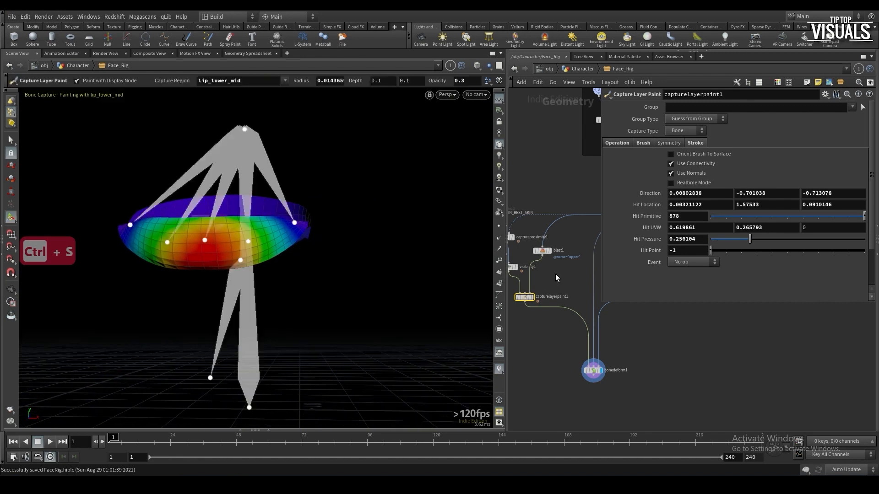
# Change the visibility1 group to lipstop to isolate the upper lip
pyautogui.moveTo(515, 304); pyautogui.dragTo(536, 303, button='middle')
pyautogui.click(540, 299)
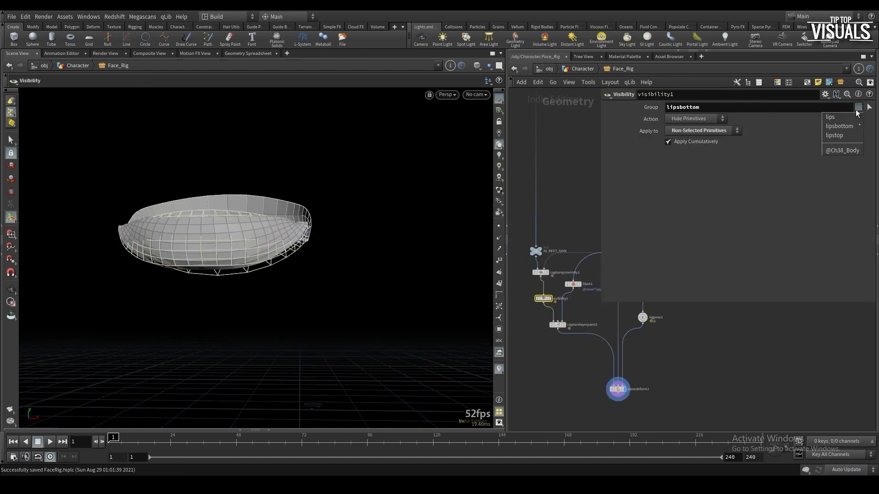
pyautogui.click(834, 135)
pyautogui.doubleClick(696, 106)
pyautogui.press('BackSpace')
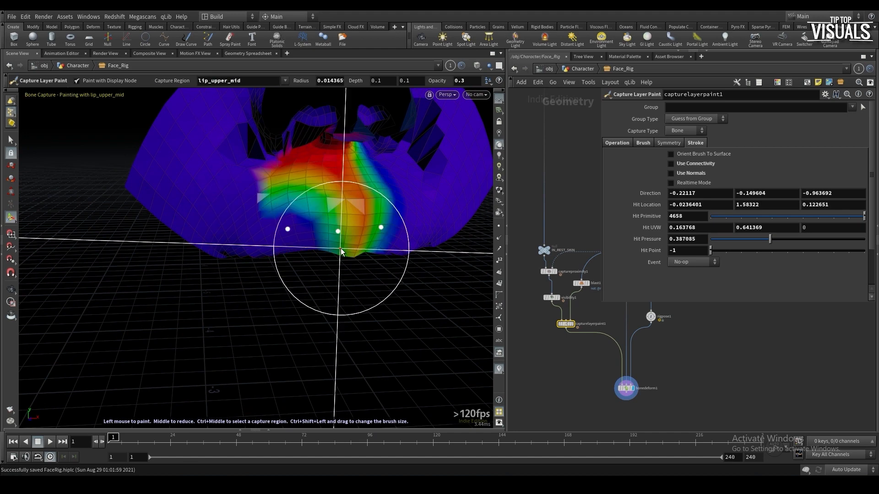
# Try a brush stroke on the lip_upper_l weights and undo it
pyautogui.rightClick(354, 183)
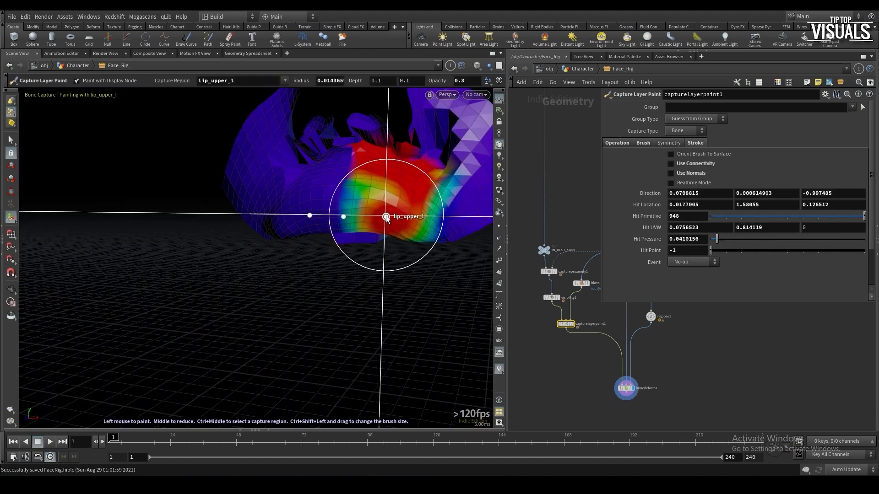
pyautogui.moveTo(387, 208); pyautogui.dragTo(412, 224)
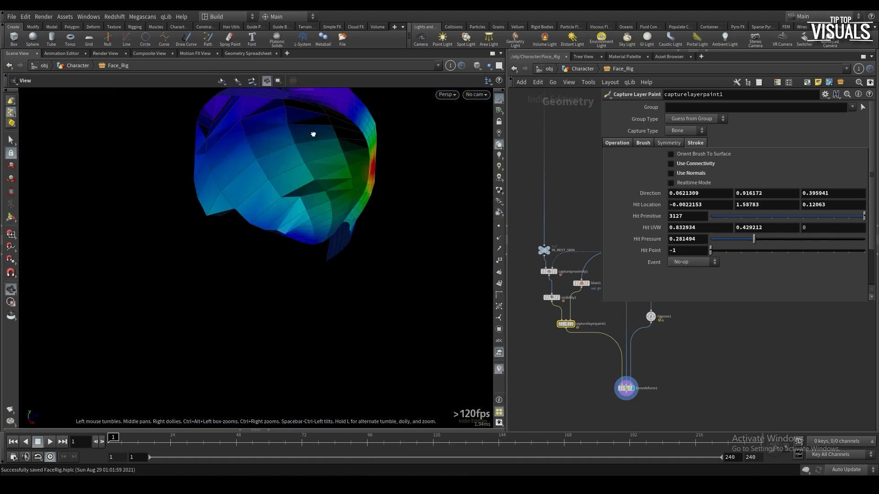
pyautogui.hotkey('ctrl', 'z')
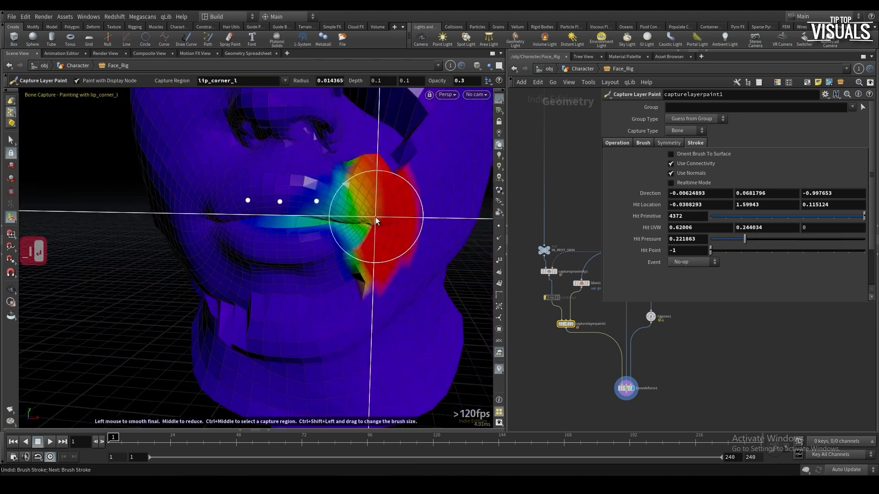
# Switch the brush to Smooth Single Bone for lip_corner_l and set its opacity to 1
pyautogui.rightClick(376, 171)
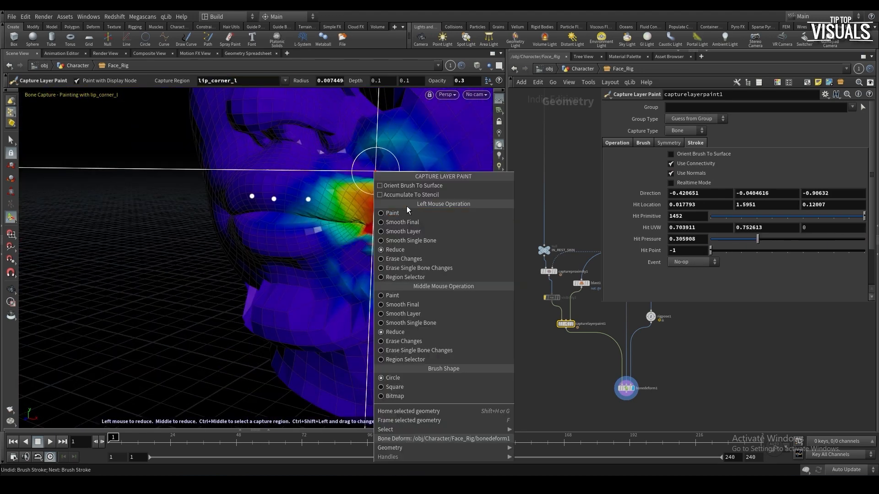
pyautogui.click(396, 240)
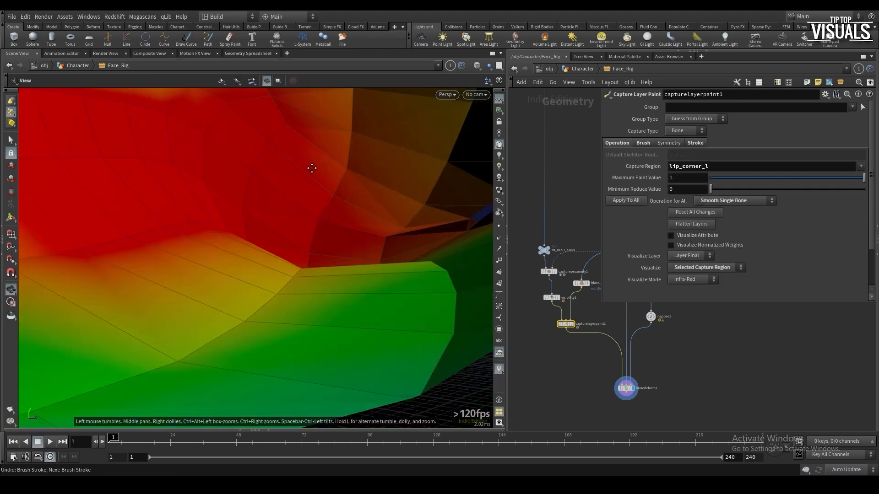
pyautogui.write('1')
pyautogui.press('Return')
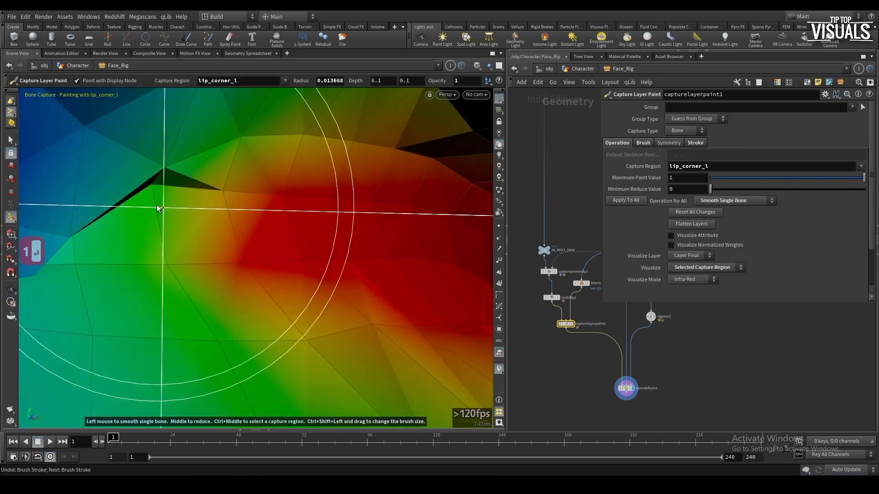
# Change the capture region to lip_corner_r
pyautogui.press('BackSpace')
pyautogui.write('r')
pyautogui.press('Return')
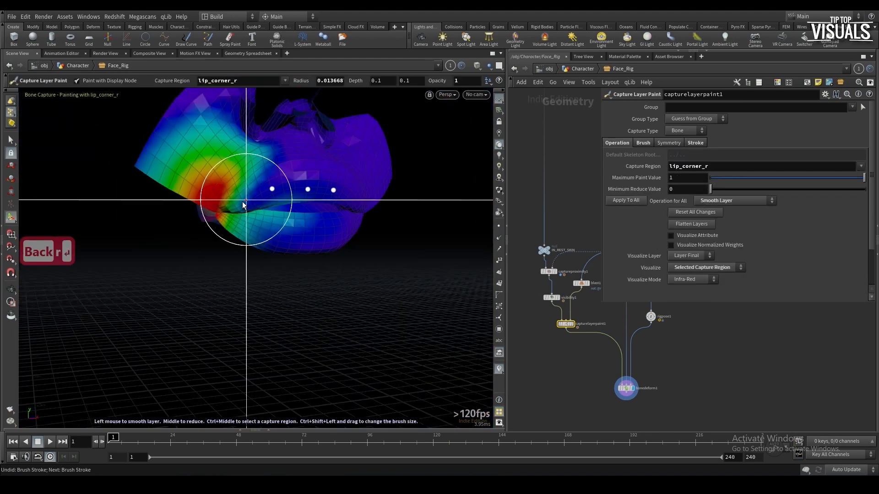
# Undo the last brush strokes on the lip_corner_r weights and save the scene
pyautogui.hotkey('ctrl', 'z')
pyautogui.hotkey('ctrl', 'z')
pyautogui.hotkey('ctrl', 'z')
pyautogui.hotkey('ctrl', 'z')
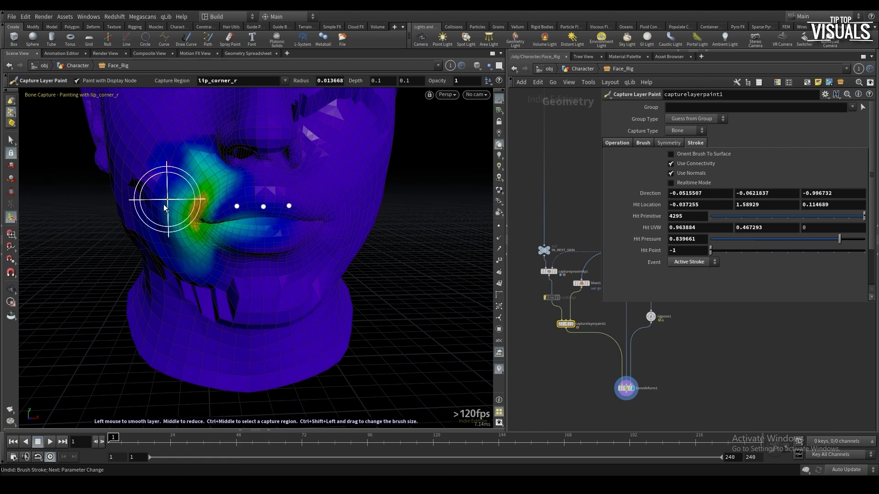
pyautogui.hotkey('ctrl', 's')
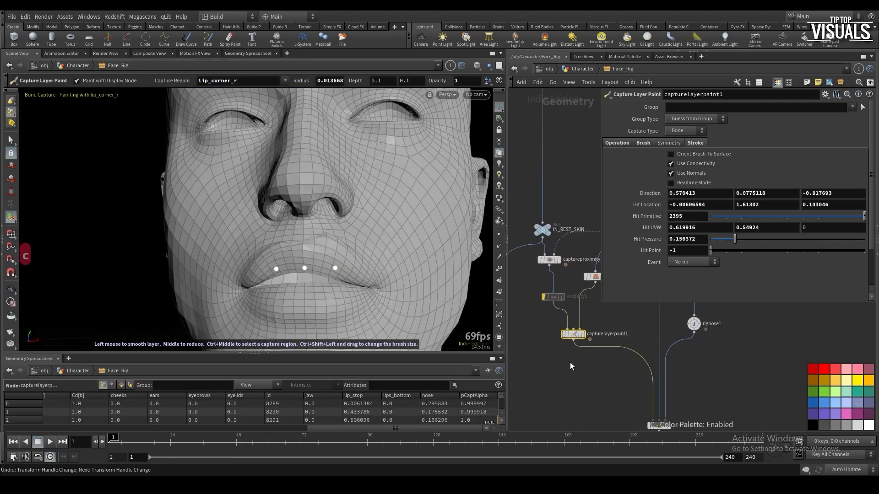
# Insert a second Capture Layer Paint node between capturelayerpaint1 and bonedeform1, and look through its brush, stroke and operation settings
pyautogui.press('Tab')
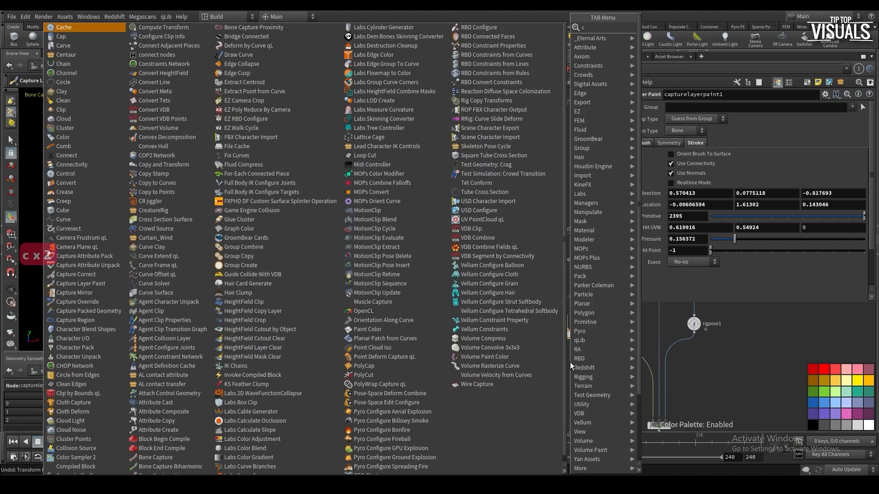
pyautogui.write('ca')
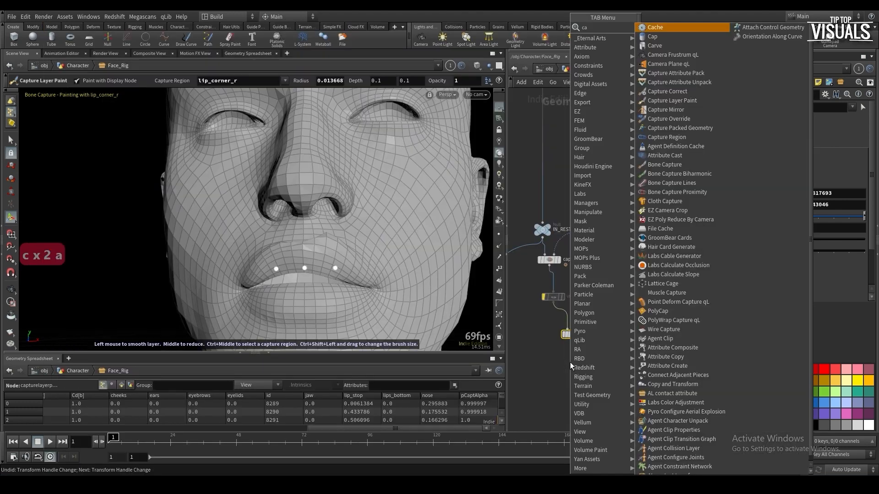
pyautogui.click(676, 175)
pyautogui.click(624, 357)
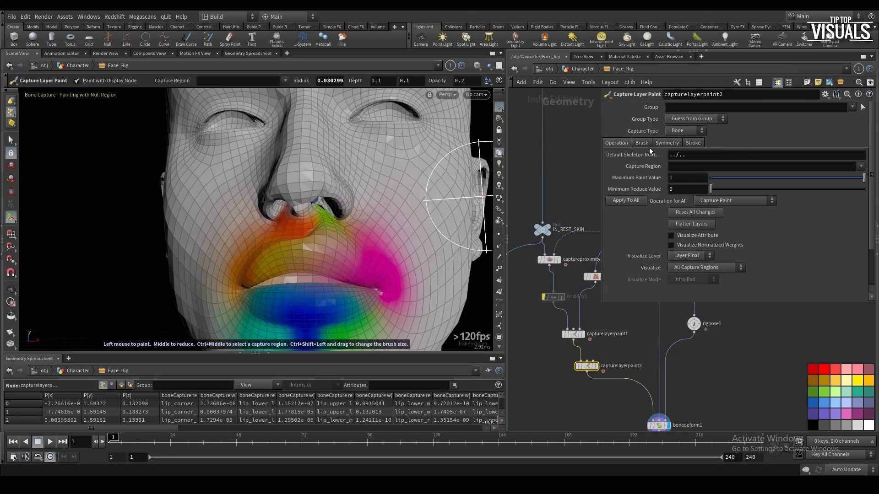
pyautogui.click(644, 142)
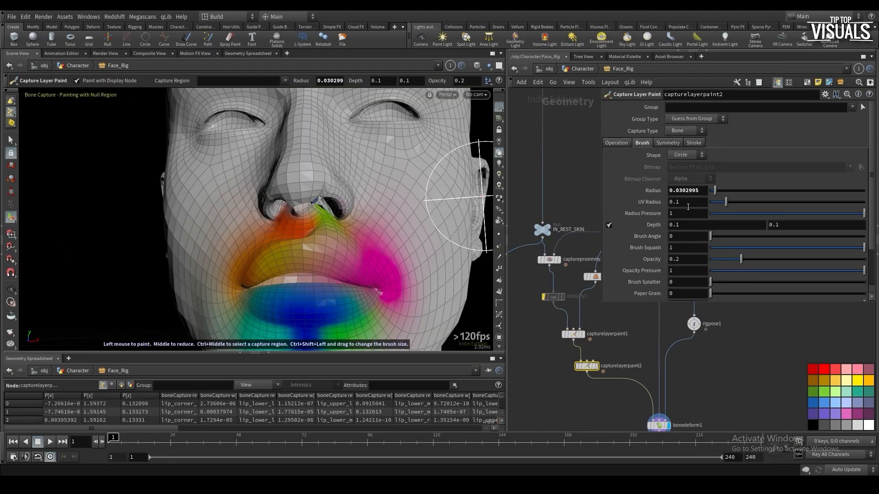
pyautogui.click(695, 143)
pyautogui.click(617, 143)
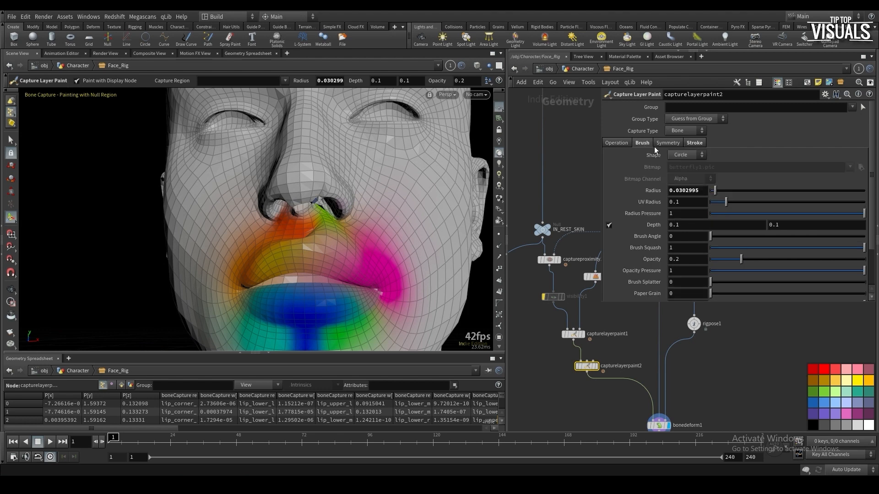
# Switch the capturelayerpaint2 brush to Smooth Final and smooth the combined joint weights around the lips
pyautogui.rightClick(370, 246)
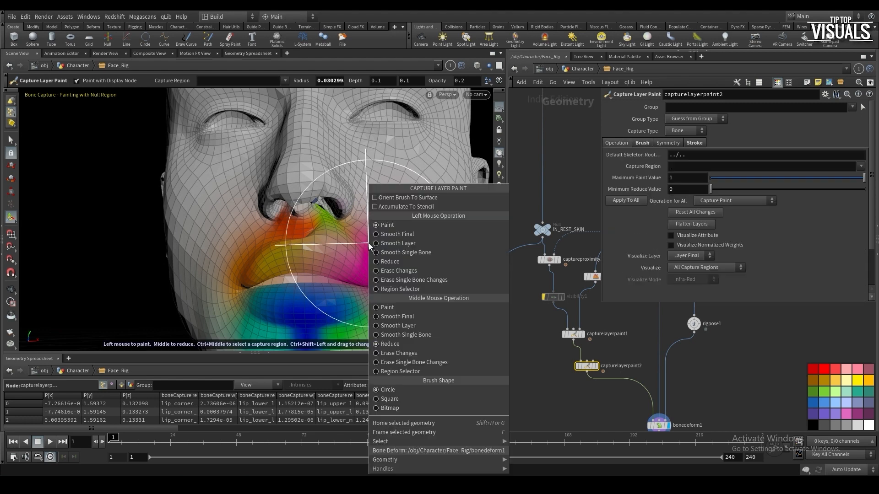
pyautogui.click(392, 236)
pyautogui.scroll(-2, 341, 239)
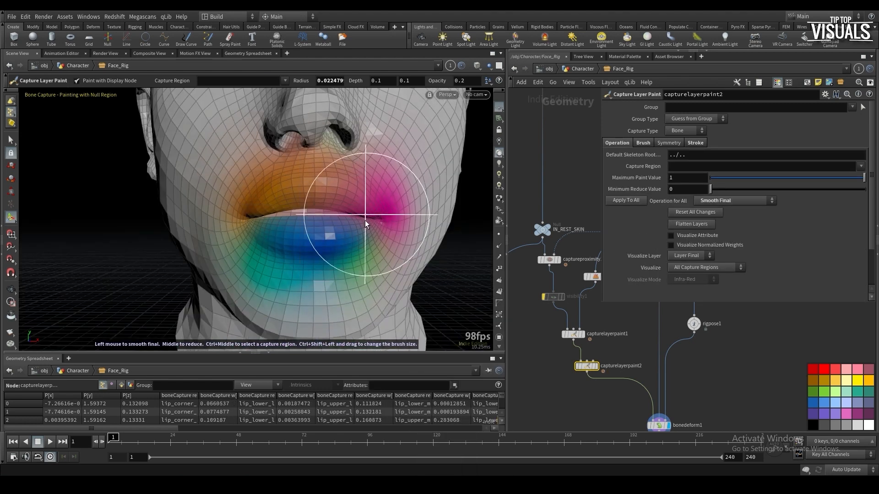
pyautogui.keyDown('alt'); pyautogui.moveTo(367, 217); pyautogui.dragTo(332, 208); pyautogui.keyUp('alt')
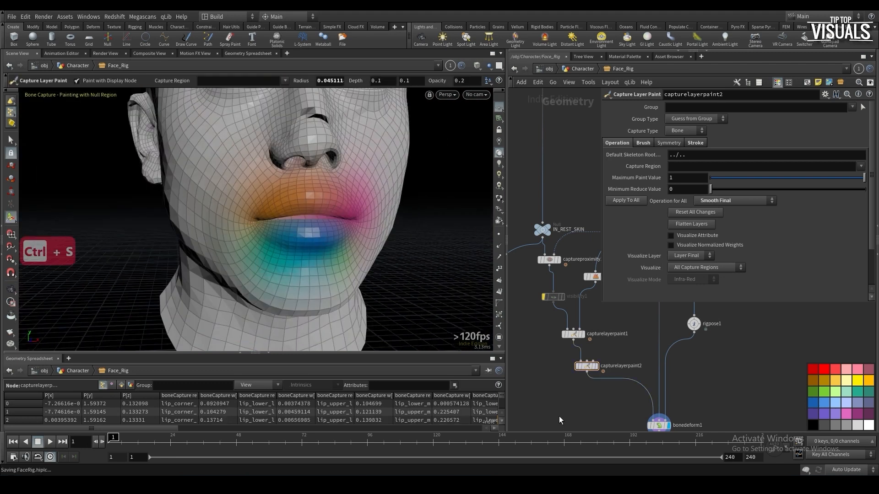
# Open rigpose1 and pose the lip_upper_mid joint to test the smoothed weights
pyautogui.moveTo(559, 416); pyautogui.dragTo(555, 343, button='middle')
pyautogui.moveTo(594, 335); pyautogui.dragTo(687, 387)
pyautogui.click(705, 131)
pyautogui.click(705, 146)
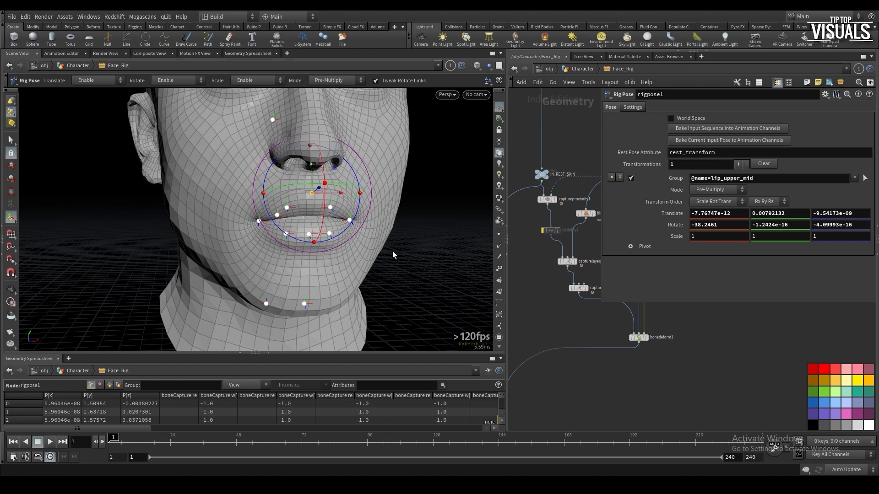
pyautogui.moveTo(257, 206); pyautogui.dragTo(348, 206)
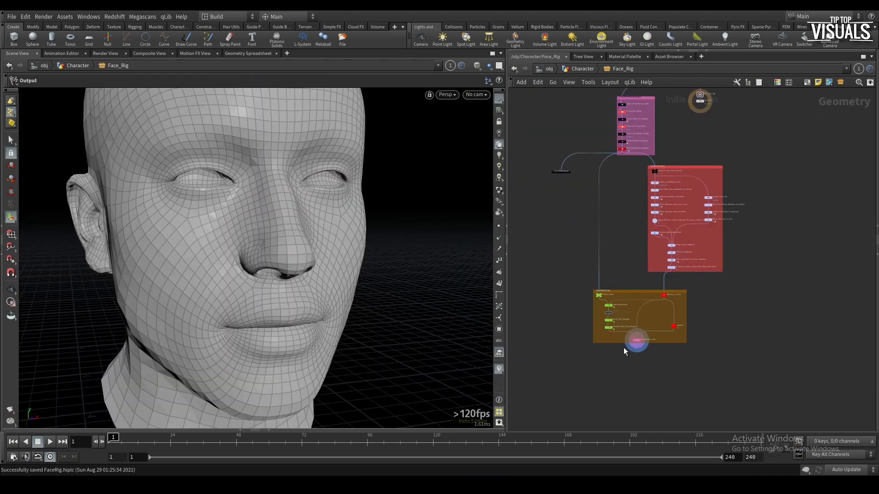
# Enlarge the orange Joint Deform Lips network box downward and sideways to make room for more nodes
pyautogui.scroll(3, 623, 348)
pyautogui.moveTo(610, 342); pyautogui.dragTo(586, 428)
pyautogui.moveTo(569, 363); pyautogui.dragTo(532, 362)
pyautogui.moveTo(553, 272); pyautogui.dragTo(565, 296, button='middle')
pyautogui.scroll(1, 563, 295)
pyautogui.scroll(-6, 561, 295)
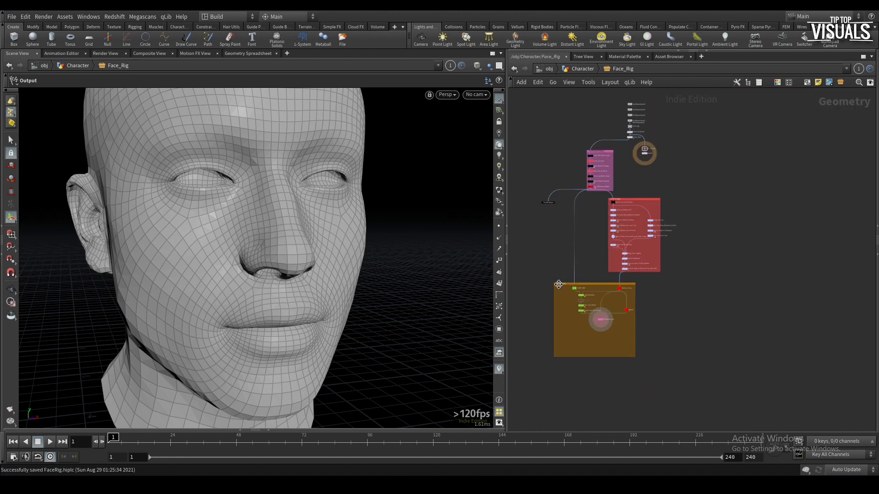
pyautogui.scroll(8, 634, 183)
pyautogui.scroll(2, 563, 154)
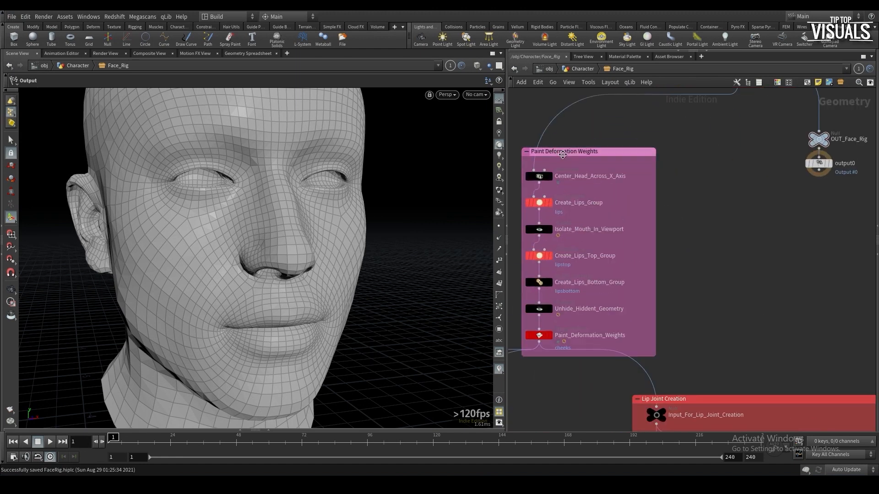
pyautogui.scroll(-3, 664, 293)
# Add a Point VOP node inside the Joint Deform Lips box and wire IN_REST_SKIN into its first input
pyautogui.press('Tab')
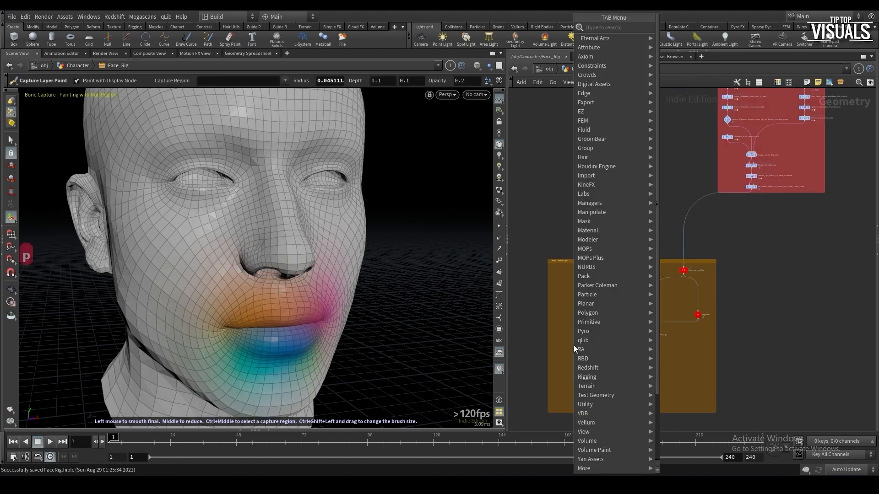
pyautogui.write('pvop')
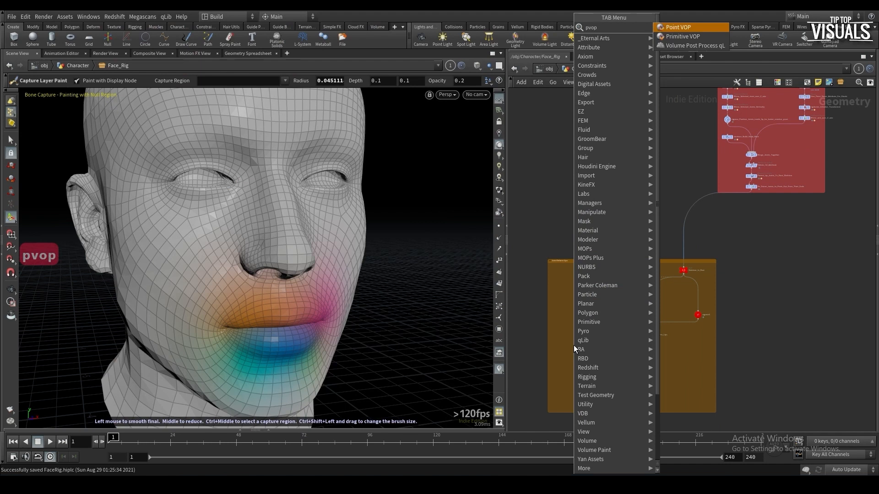
pyautogui.press('Return')
pyautogui.click(581, 372)
pyautogui.scroll(5, 580, 372)
pyautogui.scroll(-8, 577, 361)
pyautogui.moveTo(569, 368); pyautogui.dragTo(587, 324)
pyautogui.scroll(6, 587, 323)
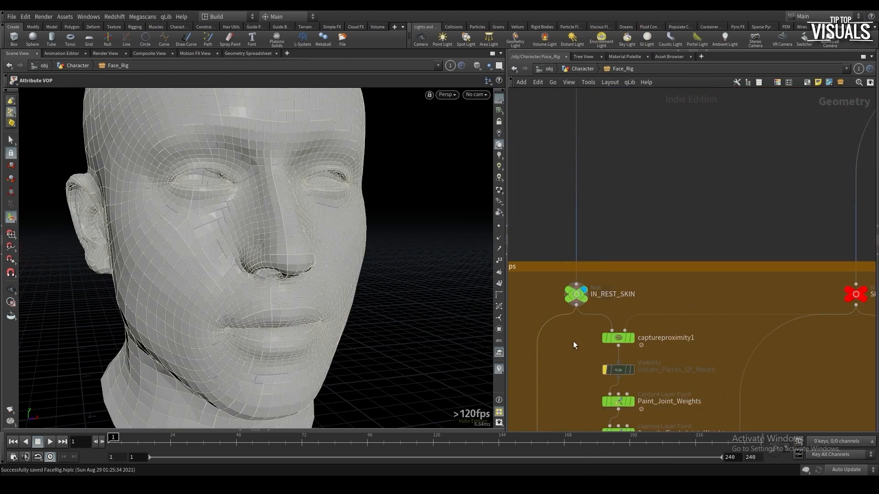
# Wire the BoneDeform_Lips output into the second input of pointvop1
pyautogui.moveTo(553, 329); pyautogui.dragTo(506, 247, button='middle')
pyautogui.moveTo(696, 379); pyautogui.dragTo(722, 275, button='middle')
pyautogui.click(620, 326)
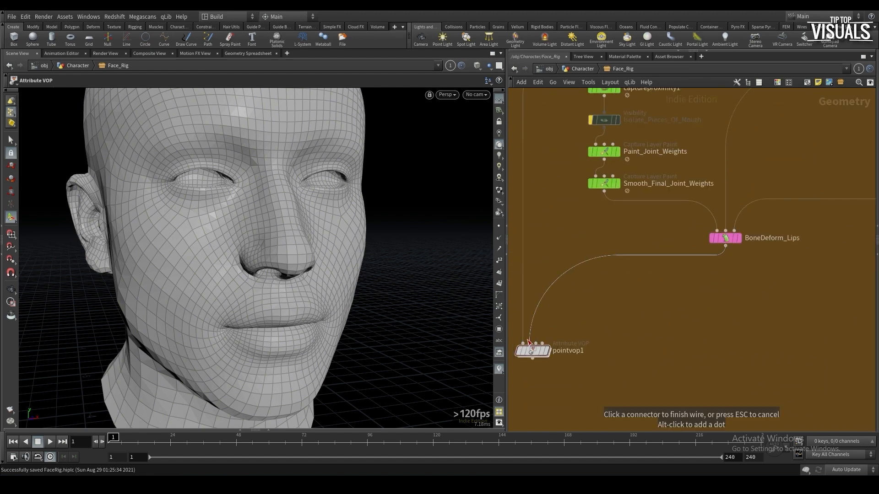
# Display BoneDeform_Lips and test the deformation by posing the lip joints in rigpose1
pyautogui.moveTo(746, 240); pyautogui.dragTo(657, 280, button='middle')
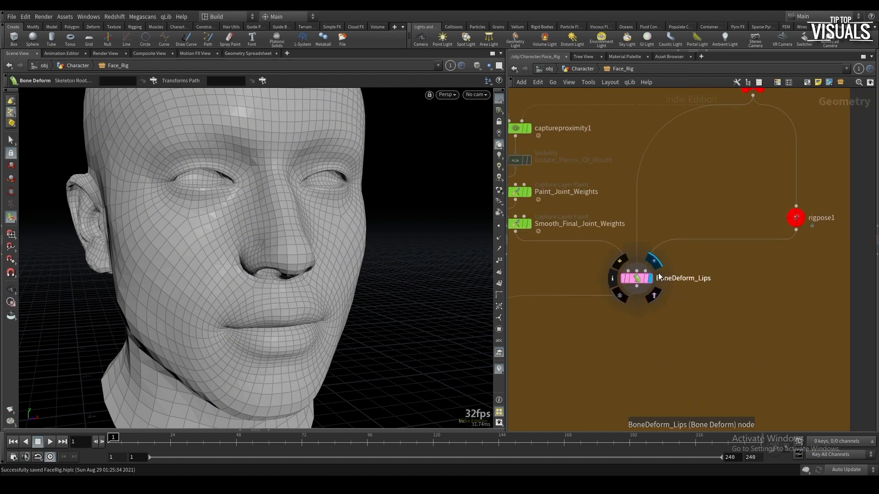
pyautogui.moveTo(756, 273); pyautogui.dragTo(719, 298, button='middle')
pyautogui.click(758, 244)
pyautogui.moveTo(343, 305); pyautogui.dragTo(292, 276)
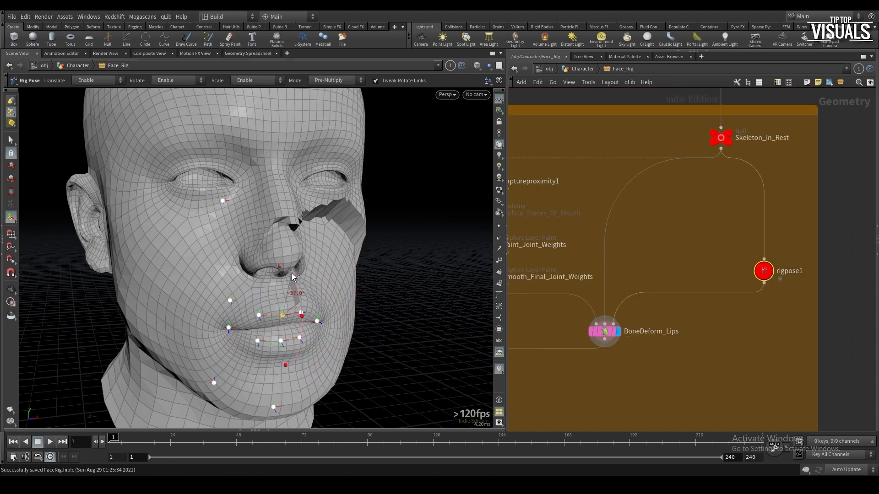
pyautogui.moveTo(269, 305); pyautogui.dragTo(270, 306)
pyautogui.click(258, 342)
pyautogui.click(300, 339)
pyautogui.keyDown('alt'); pyautogui.moveTo(319, 338); pyautogui.dragTo(339, 316); pyautogui.keyUp('alt')
pyautogui.click(339, 329)
# Save the scene and display the pointvop1 node
pyautogui.moveTo(594, 367); pyautogui.dragTo(617, 383)
pyautogui.hotkey('ctrl', 's')
pyautogui.scroll(-3, 617, 383)
pyautogui.moveTo(525, 403); pyautogui.dragTo(618, 333, button='middle')
pyautogui.click(574, 342)
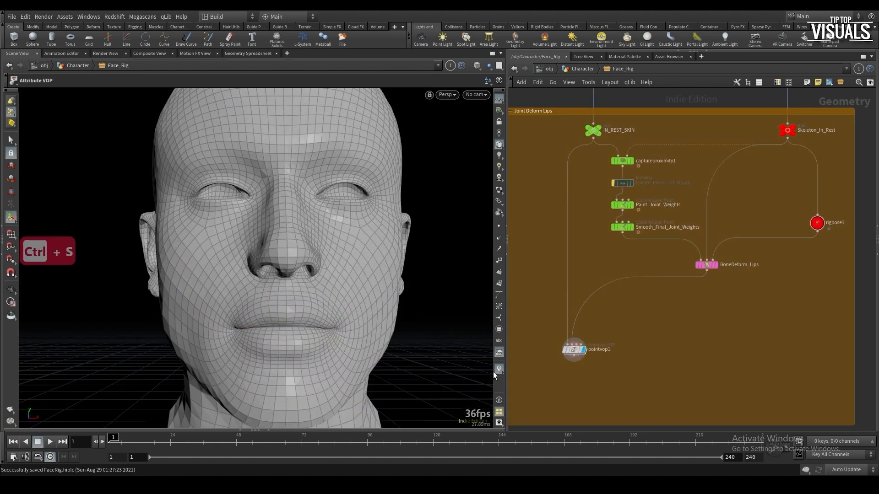
# Limit the geometry spreadsheet to the lips_top and lips_bottom attributes and resize its pane
pyautogui.click(268, 430)
pyautogui.click(228, 249)
pyautogui.click(91, 249)
pyautogui.click(91, 248)
pyautogui.click(235, 246)
pyautogui.click(250, 289)
pyautogui.click(236, 249)
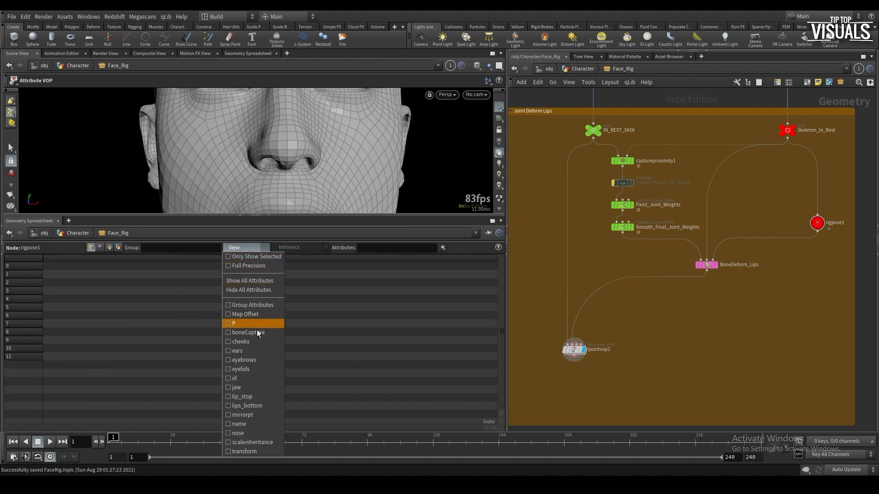
pyautogui.click(255, 396)
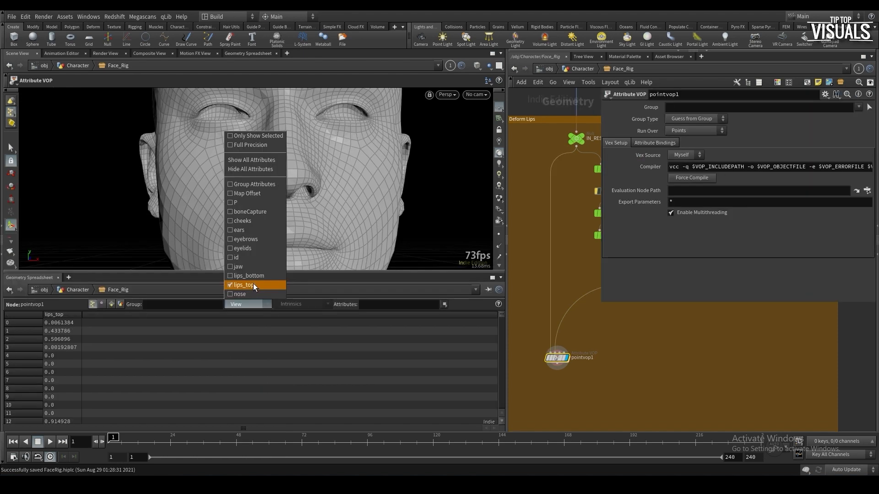
pyautogui.click(254, 277)
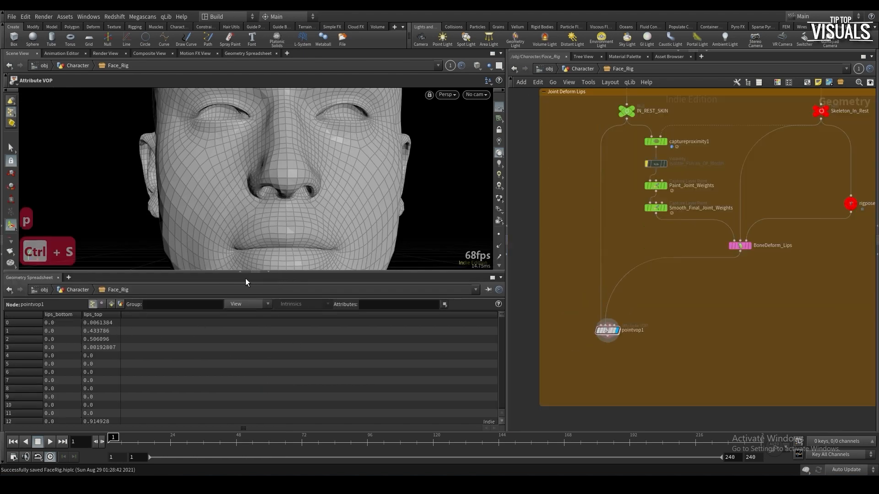
pyautogui.moveTo(255, 273); pyautogui.dragTo(255, 340)
# Inside pointvop1, add an Import Point Attribute node and space out the global, import and output nodes
pyautogui.doubleClick(607, 330)
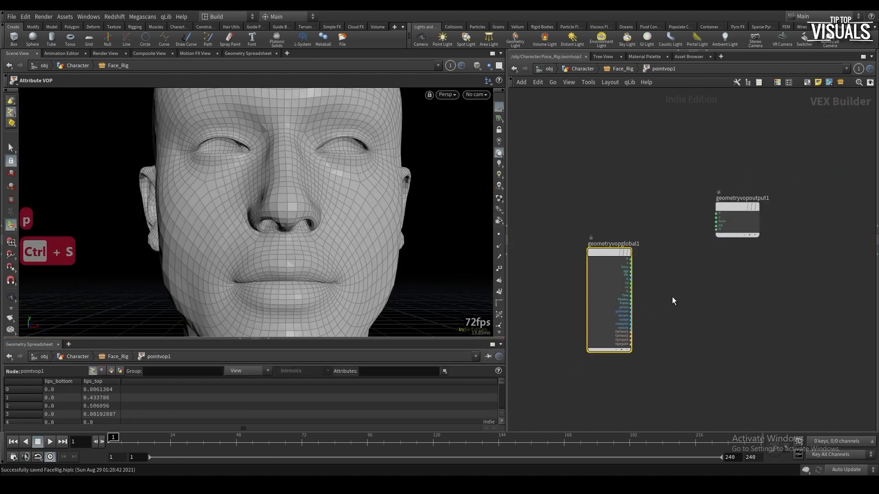
pyautogui.press('Tab')
pyautogui.write('ip')
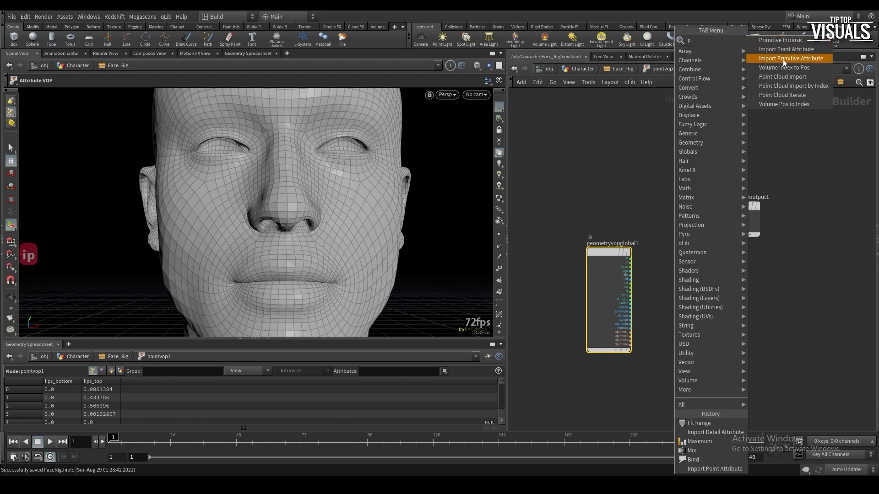
pyautogui.click(786, 49)
pyautogui.click(657, 361)
pyautogui.moveTo(600, 251); pyautogui.dragTo(561, 217)
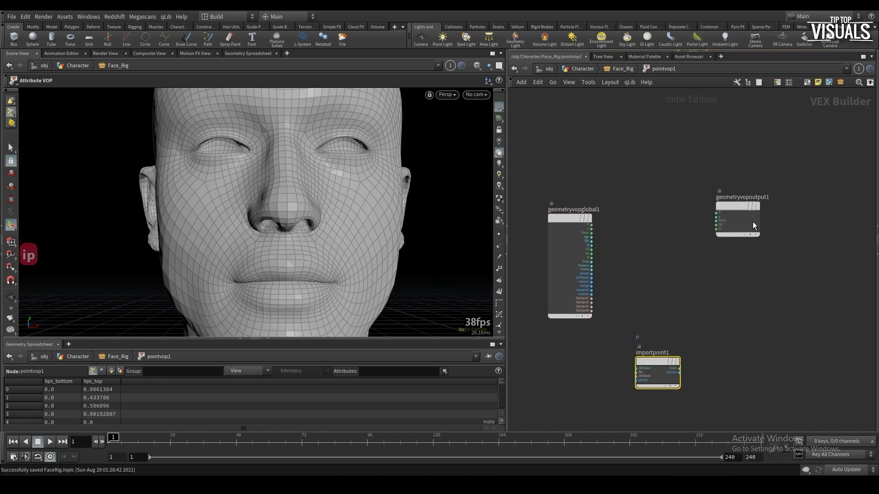
pyautogui.moveTo(736, 204); pyautogui.dragTo(763, 208)
pyautogui.moveTo(654, 361); pyautogui.dragTo(630, 333)
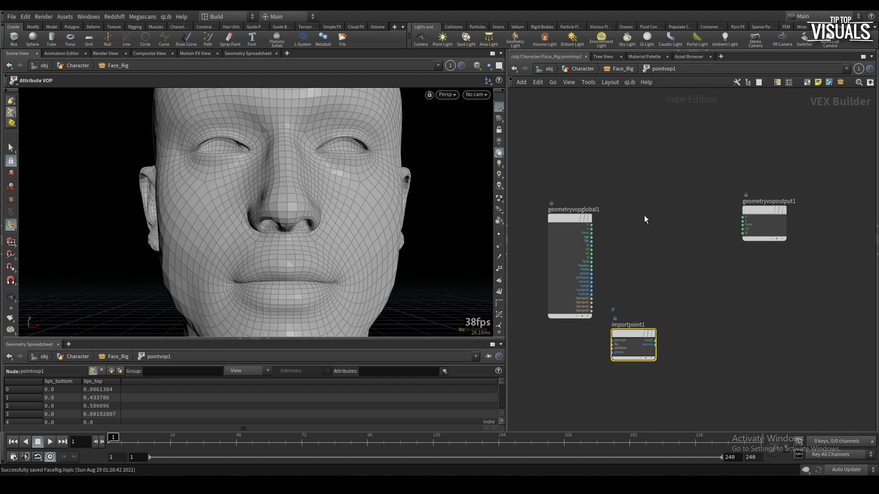
# Set the Import Point Attribute node's input to Second Input
pyautogui.press('h')
pyautogui.press('p')
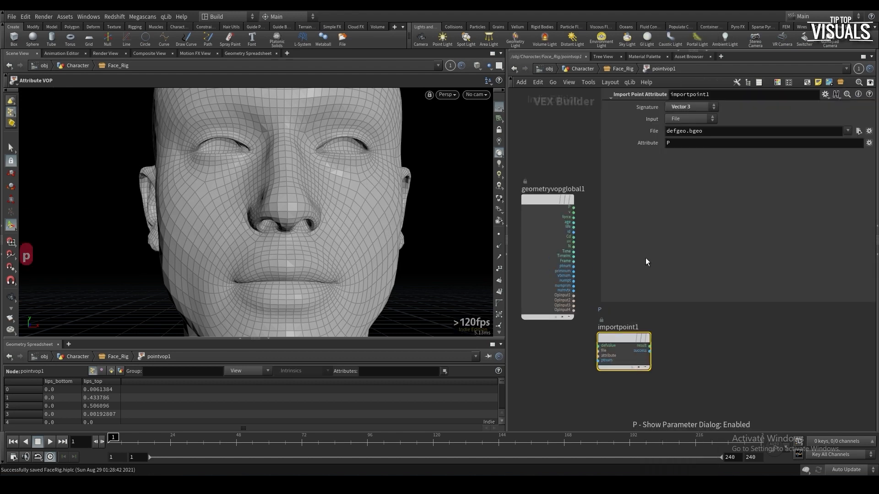
pyautogui.click(673, 118)
pyautogui.click(683, 144)
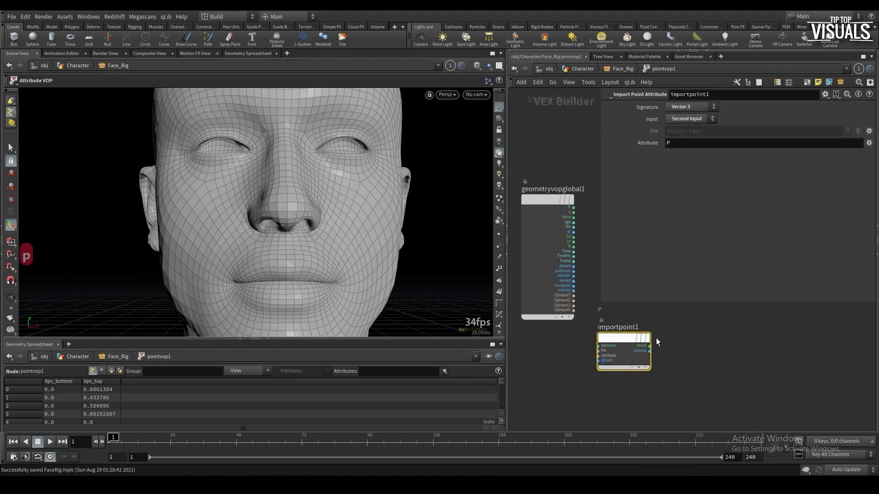
pyautogui.press('p')
# Add a Mix node between the global and output nodes
pyautogui.press('Tab')
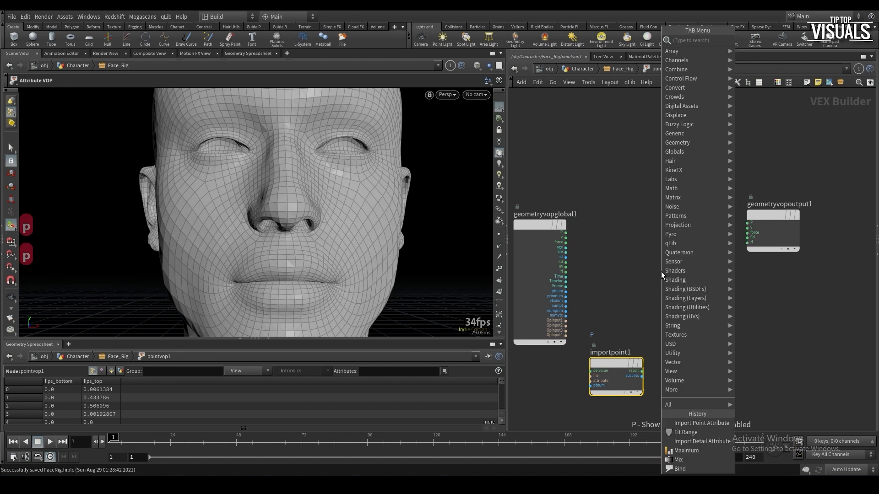
pyautogui.write('mix')
pyautogui.press('Return')
pyautogui.click(687, 246)
# Wire the global P and the imported point result into the Mix node's two inputs, and its blend into the output P
pyautogui.scroll(1, 681, 246)
pyautogui.click(661, 256)
pyautogui.click(543, 230)
pyautogui.click(660, 262)
pyautogui.click(634, 395)
pyautogui.moveTo(723, 256); pyautogui.dragTo(760, 218)
pyautogui.moveTo(696, 243); pyautogui.dragTo(692, 221)
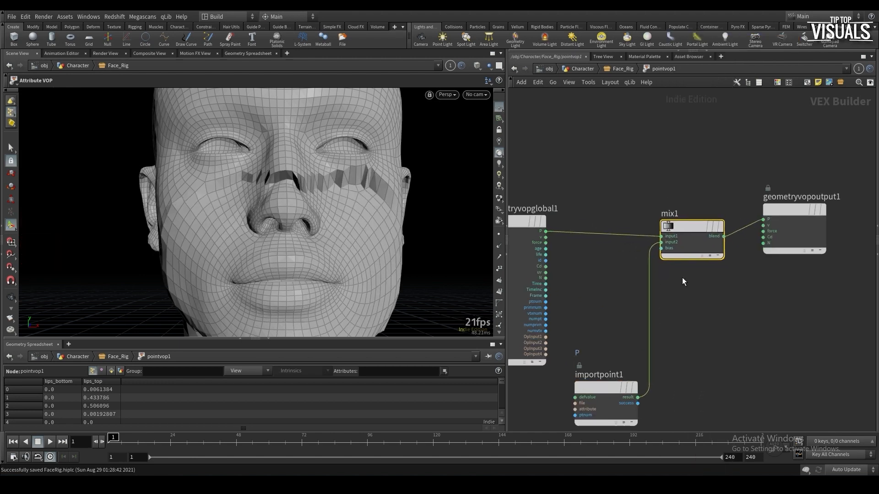
# Set the Mix node's bias to 0
pyautogui.press('p')
pyautogui.moveTo(785, 119); pyautogui.dragTo(701, 114)
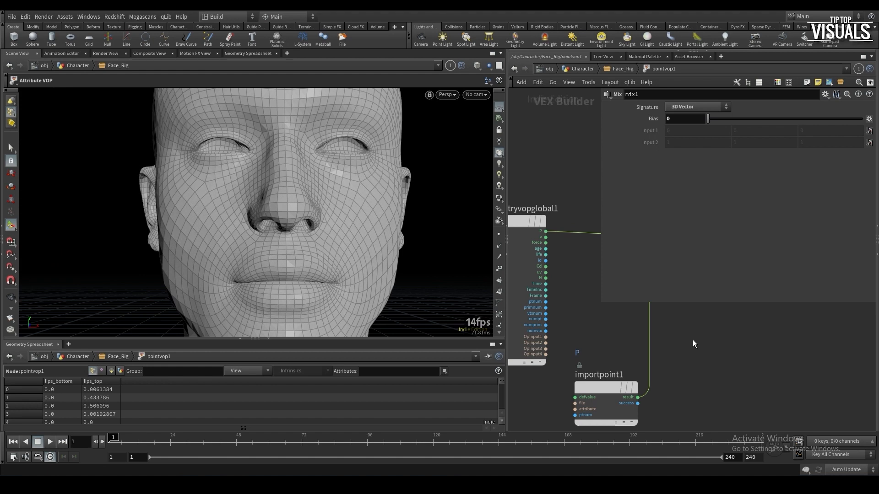
pyautogui.press('p')
pyautogui.press('h')
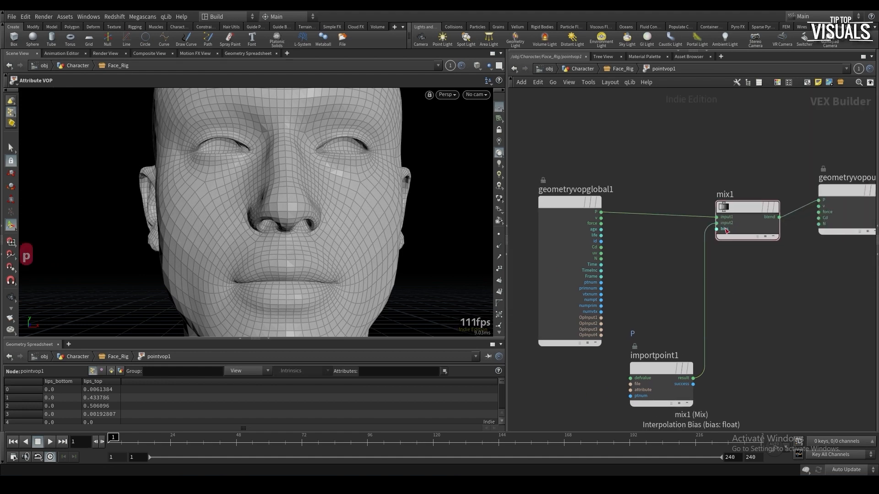
# Add a Bind node and set its name parameter to libs_top
pyautogui.press('Tab')
pyautogui.write('bind')
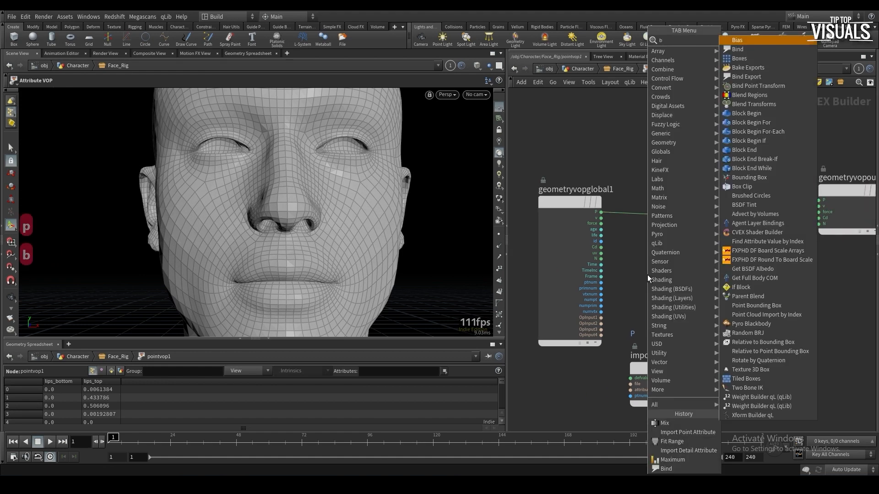
pyautogui.press('Return')
pyautogui.press('p')
pyautogui.click(716, 106)
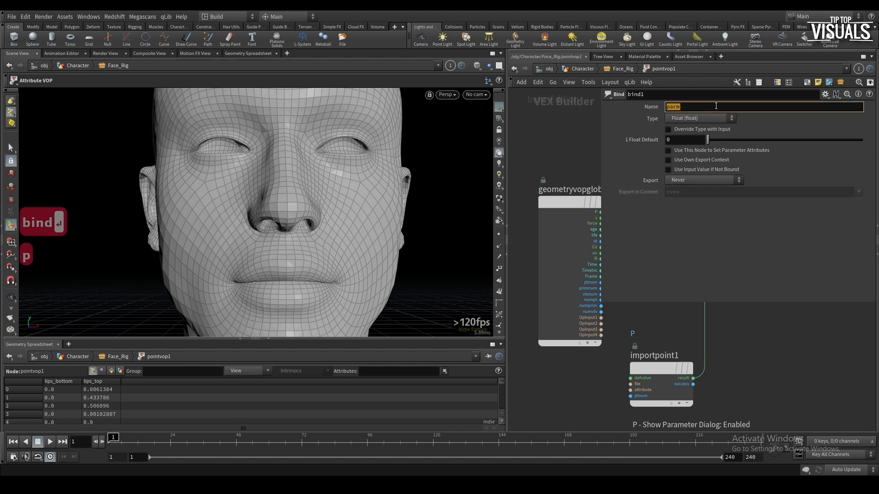
pyautogui.write('libs_top')
pyautogui.press('Return')
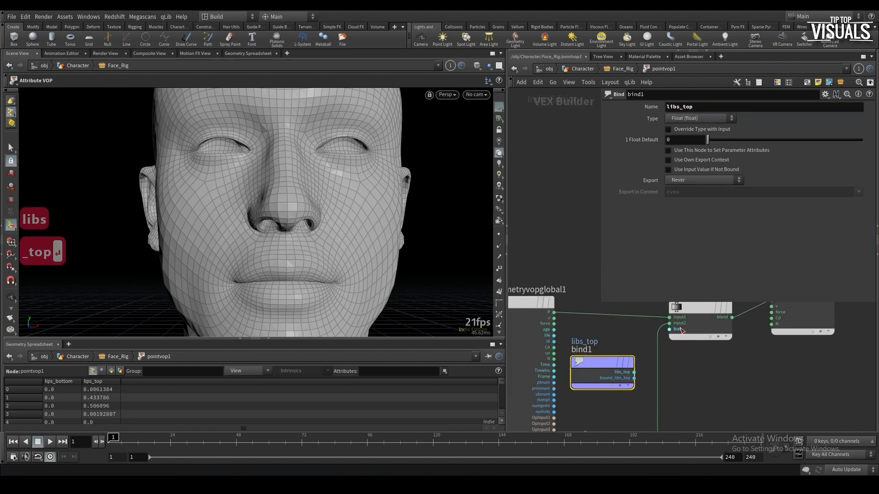
# Connect the Bind node's output to the Mix bias and correct its name parameter to lips_top
pyautogui.click(634, 371)
pyautogui.click(669, 329)
pyautogui.scroll(-1, 686, 362)
pyautogui.click(673, 106)
pyautogui.press('Return')
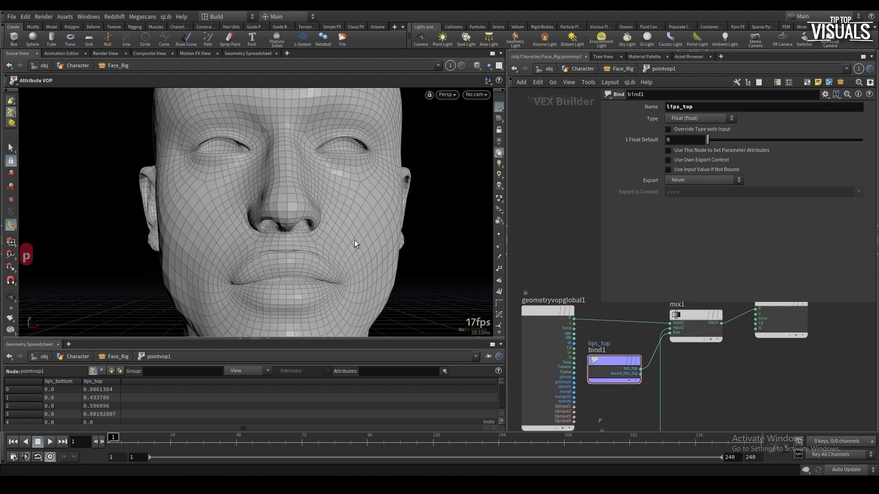
# Return to the Face_Rig network and compare the BoneDeform_Lips result with the pointvop1 result
pyautogui.keyDown('alt'); pyautogui.moveTo(364, 237); pyautogui.dragTo(302, 235); pyautogui.keyUp('alt')
pyautogui.press('u')
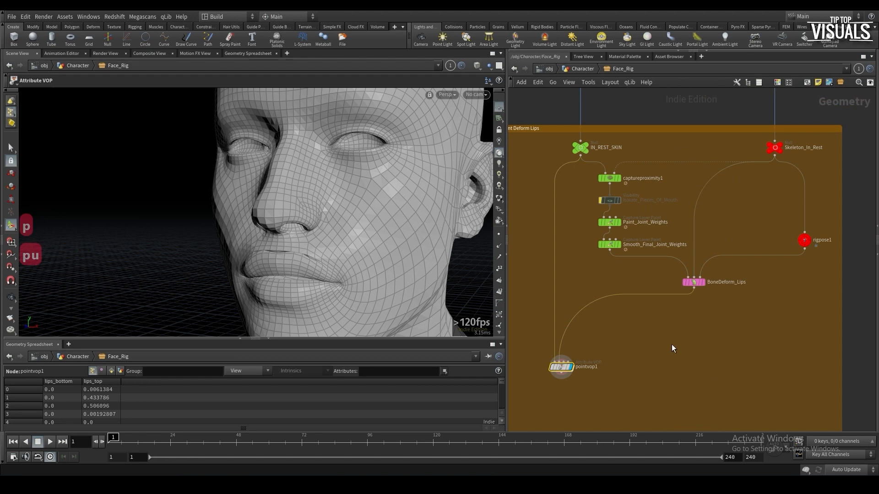
pyautogui.click(686, 295)
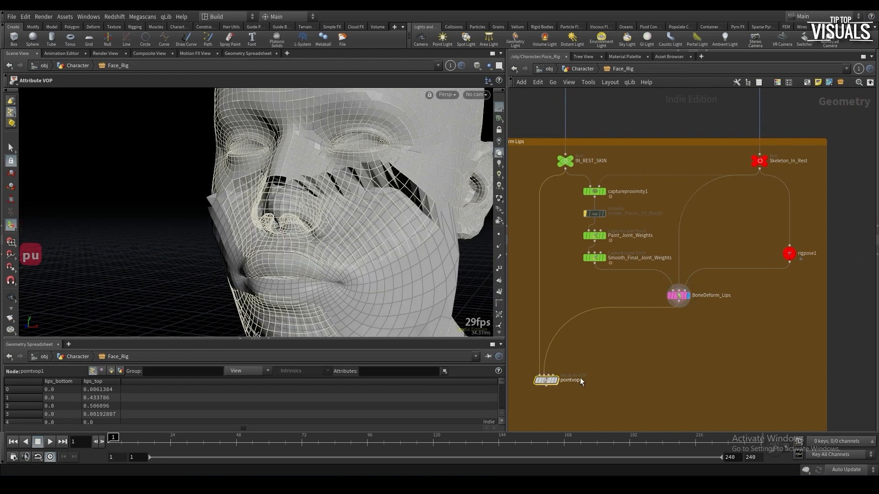
pyautogui.click(555, 381)
# Select rigpose1 and pose the lip_upper_mid joint to check the masked upper-lip deformation
pyautogui.click(790, 253)
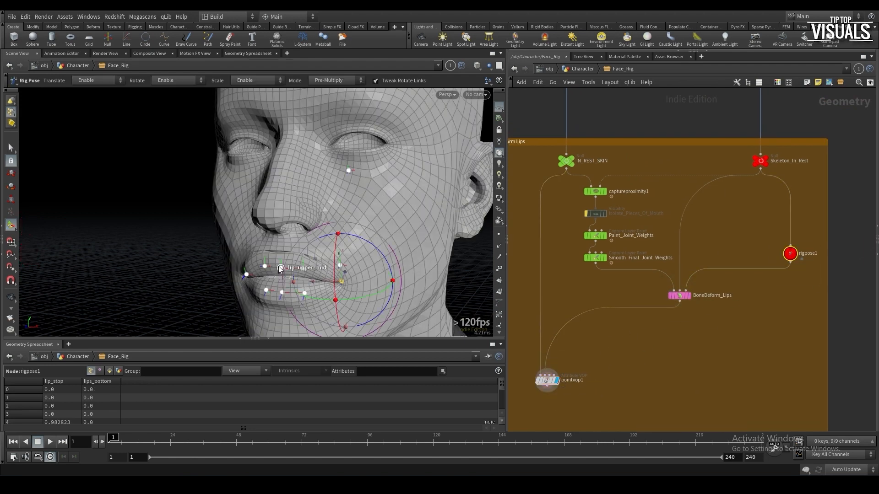
pyautogui.moveTo(256, 253); pyautogui.dragTo(341, 227)
pyautogui.keyDown('alt'); pyautogui.moveTo(281, 246); pyautogui.dragTo(431, 281); pyautogui.keyUp('alt')
pyautogui.keyDown('alt'); pyautogui.moveTo(510, 293); pyautogui.dragTo(545, 293); pyautogui.keyUp('alt')
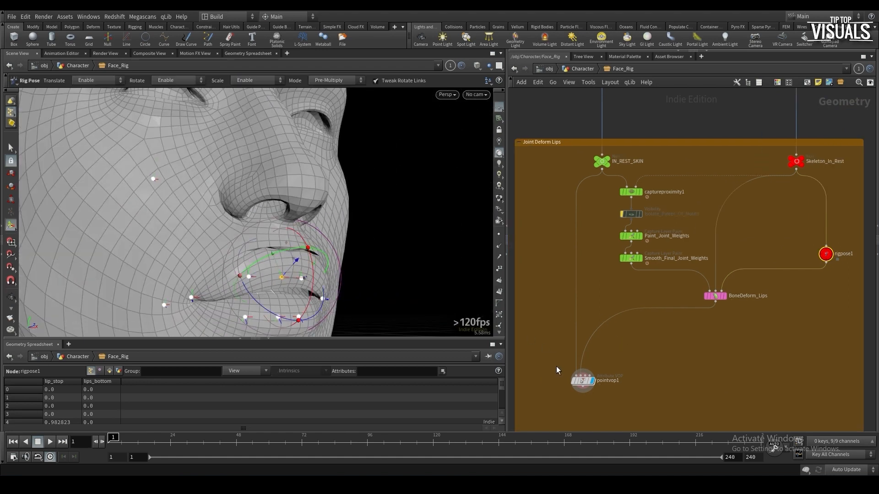
# Insert an Attribute Blur node on the wire between IN_REST_SKIN and pointvop1, with lips_top as its attribute
pyautogui.press('Tab')
pyautogui.write('attribute')
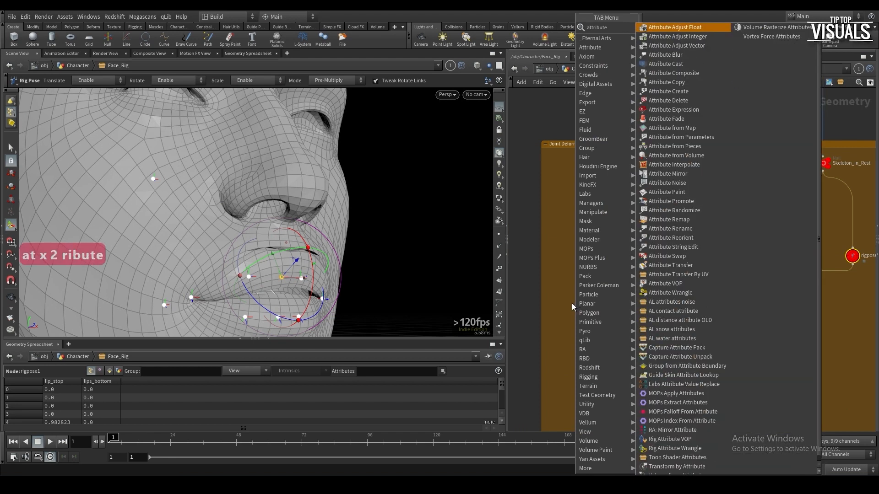
pyautogui.click(665, 54)
pyautogui.click(598, 312)
pyautogui.press('p')
pyautogui.click(815, 118)
pyautogui.write('lips')
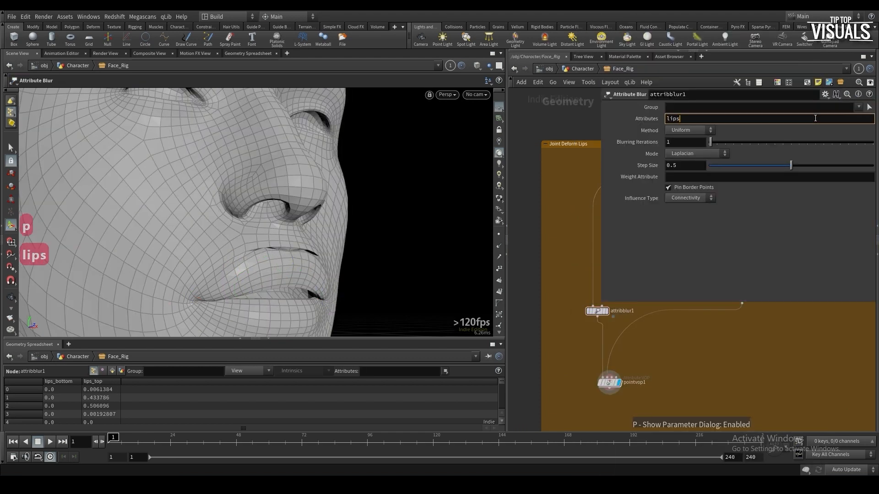
pyautogui.write('_top')
# Visualize the blurred lips_top attribute at 42 iterations, with the visualizer's ramp range set to Min and Max from 0 to 1
pyautogui.middleClick(582, 311)
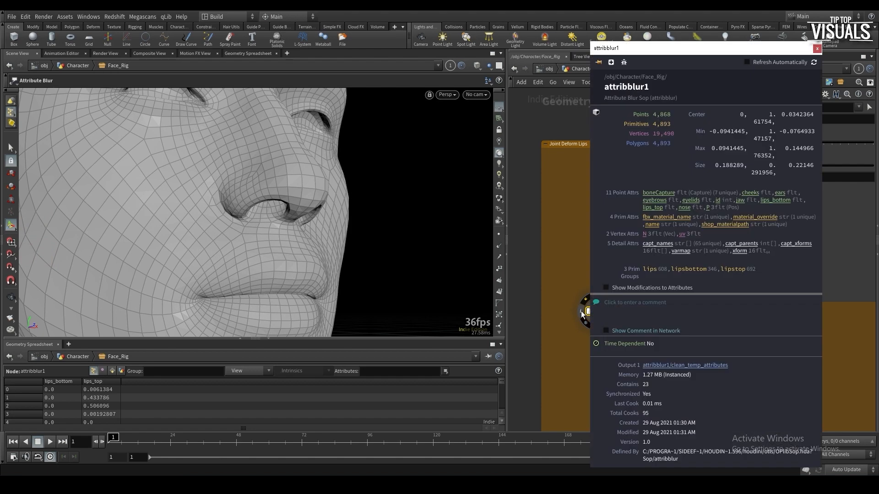
pyautogui.click(652, 207)
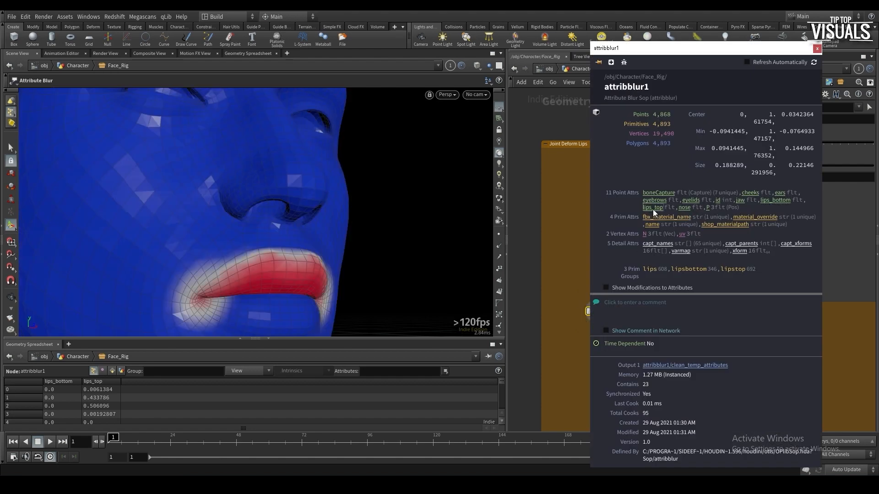
pyautogui.moveTo(710, 141); pyautogui.dragTo(777, 142)
pyautogui.click(500, 310)
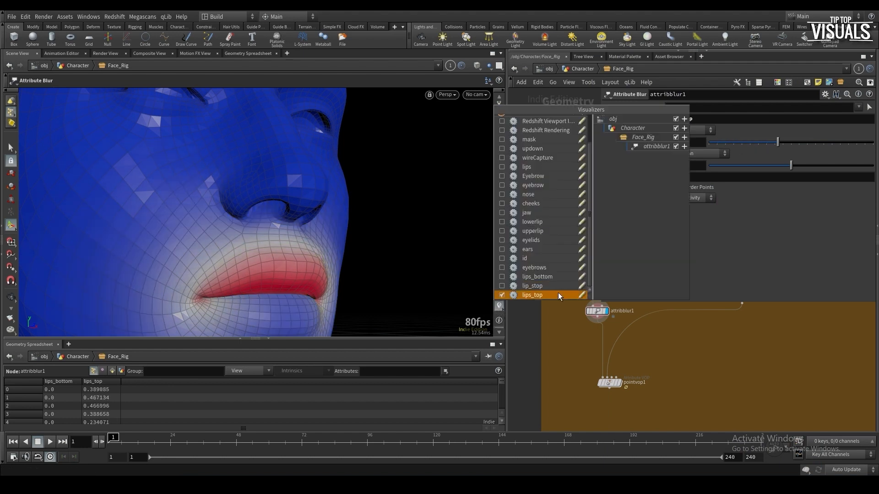
pyautogui.click(581, 295)
pyautogui.click(554, 327)
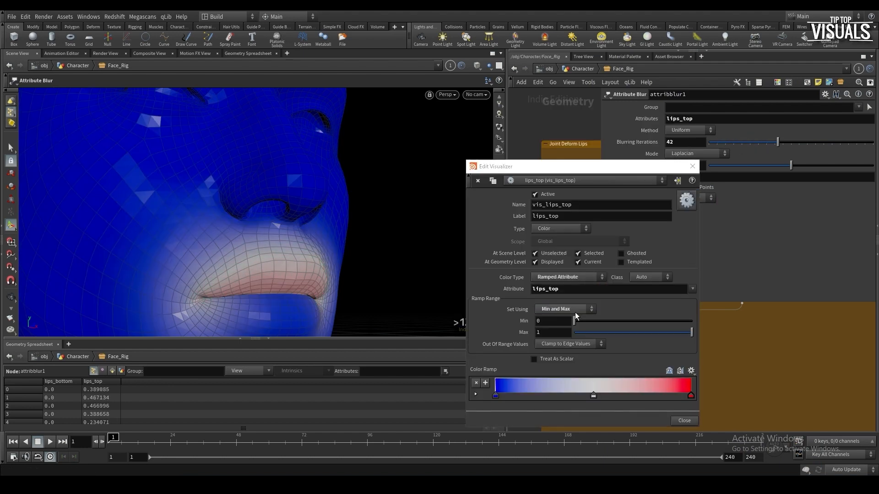
pyautogui.click(692, 166)
# Set the Attribute Blur mode to Volume Preserving with 10 blurring iterations
pyautogui.moveTo(777, 141); pyautogui.dragTo(746, 145)
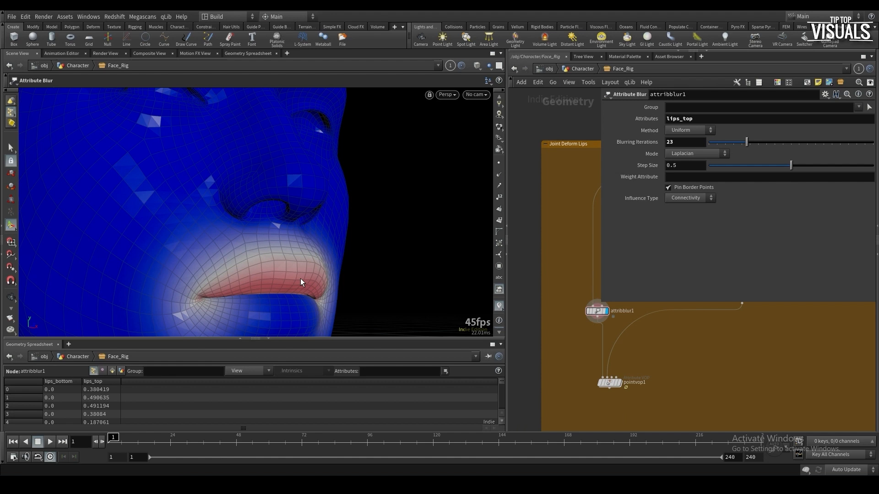
pyautogui.moveTo(621, 381)
pyautogui.moveTo(640, 359); pyautogui.dragTo(603, 385, button='middle')
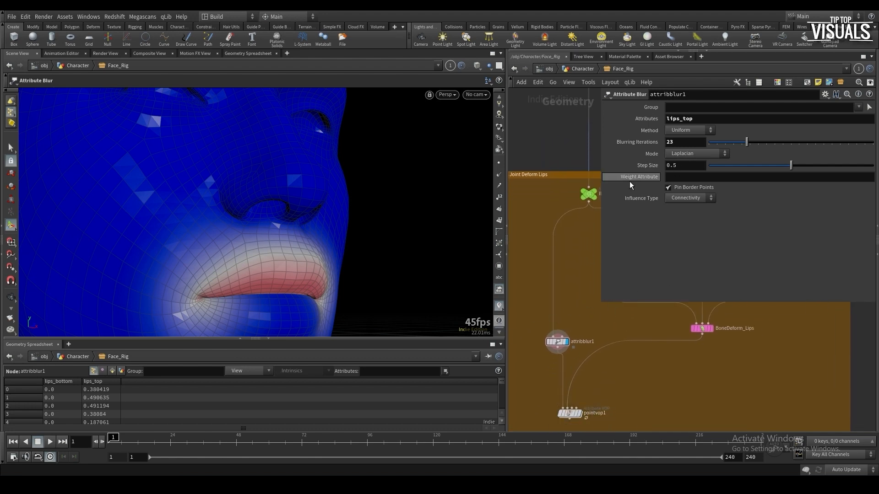
pyautogui.hotkey('ctrl', 'z')
pyautogui.click(696, 153)
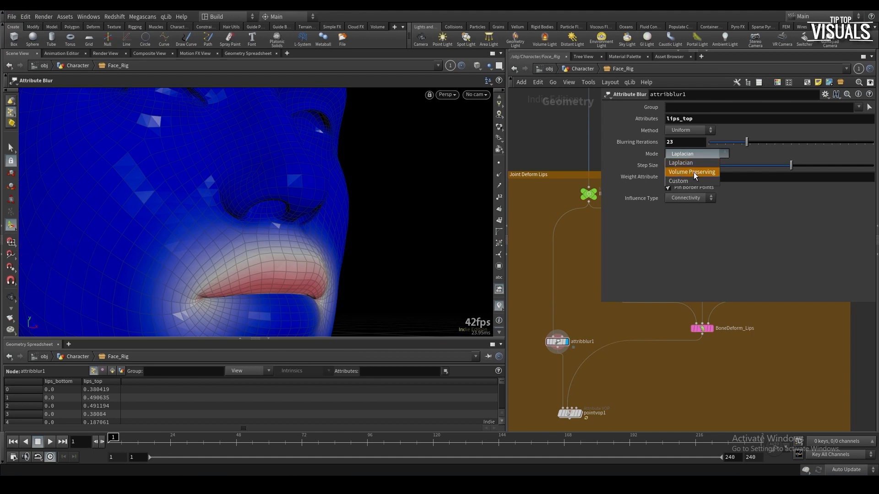
pyautogui.click(693, 172)
pyautogui.moveTo(746, 143); pyautogui.dragTo(858, 130)
pyautogui.keyDown('alt'); pyautogui.moveTo(341, 266); pyautogui.dragTo(201, 275); pyautogui.keyUp('alt')
pyautogui.moveTo(695, 233); pyautogui.dragTo(703, 211, button='middle')
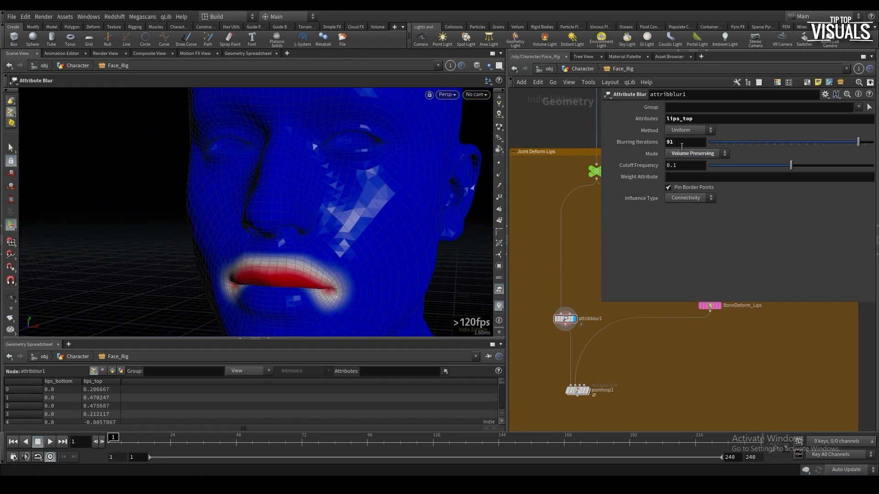
pyautogui.write('10')
pyautogui.press('Return')
# Move attribblur1 out of the Joint Deform Lips box and place it directly below attribdelete1
pyautogui.scroll(-3, 572, 353)
pyautogui.press('p')
pyautogui.press('Escape')
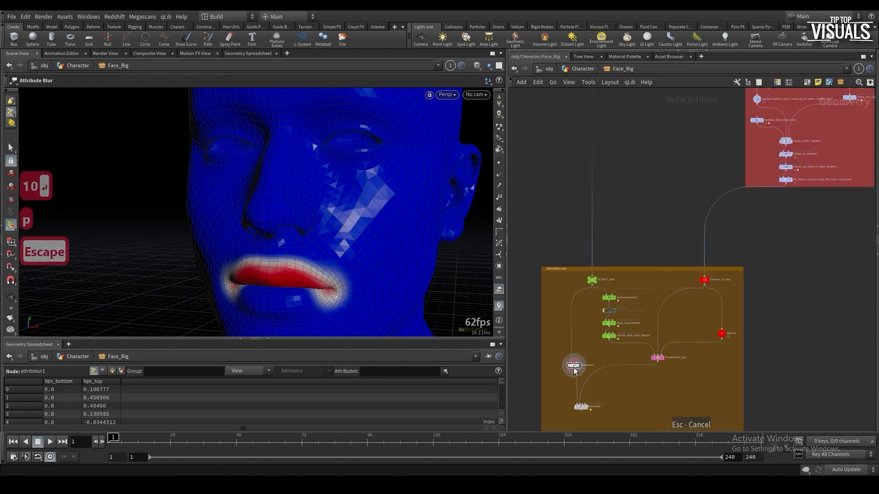
pyautogui.moveTo(582, 376); pyautogui.dragTo(639, 183)
pyautogui.scroll(-4, 641, 208)
pyautogui.moveTo(641, 208); pyautogui.dragTo(598, 341, button='middle')
pyautogui.moveTo(598, 342); pyautogui.dragTo(594, 248)
pyautogui.scroll(6, 588, 240)
pyautogui.moveTo(646, 284); pyautogui.dragTo(587, 281)
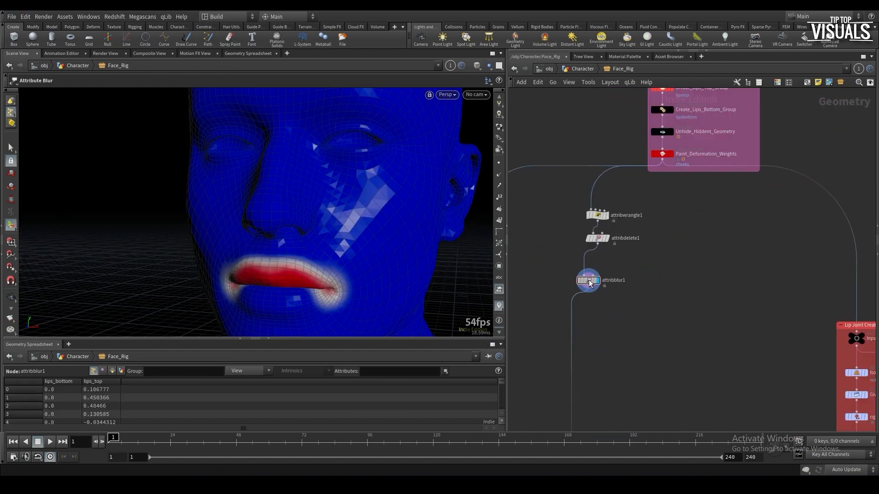
# Set the blur node's attribute to $OS and rename the node lips_top
pyautogui.press('p')
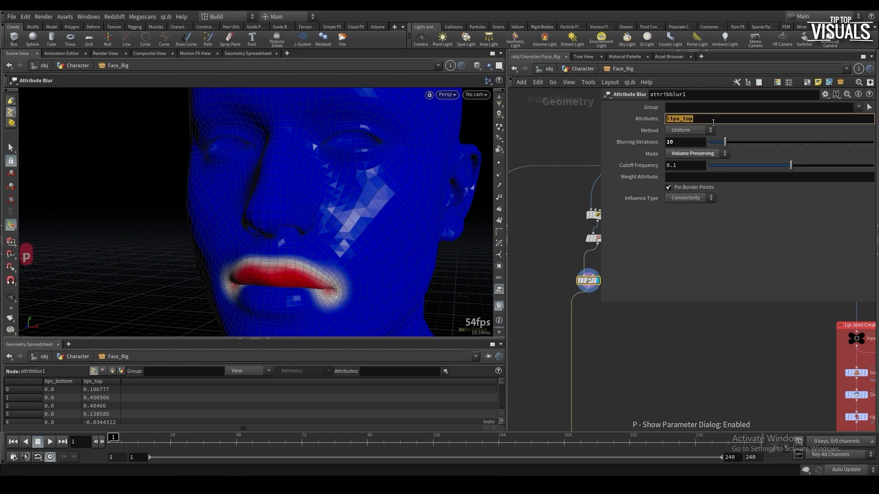
pyautogui.write('$OS')
pyautogui.moveTo(636, 309); pyautogui.dragTo(581, 344, button='middle')
pyautogui.click(563, 317)
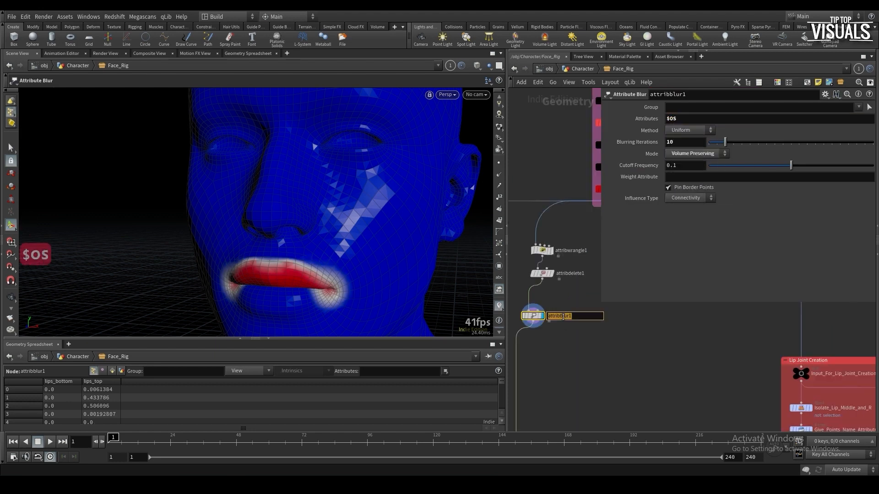
pyautogui.write('lips_top')
pyautogui.press('Return')
# Duplicate the lips_top blur directly below it in the chain and rename the copy lips_bottom
pyautogui.keyDown('alt'); pyautogui.moveTo(536, 316); pyautogui.dragTo(531, 338); pyautogui.keyUp('alt')
pyautogui.click(564, 338)
pyautogui.write('bottom')
pyautogui.press('Return')
# Chain further copies of the blur for the remaining masks, named eyebrows, cheeks, ears, jaw, eyelids and nose
pyautogui.middleClick(574, 333)
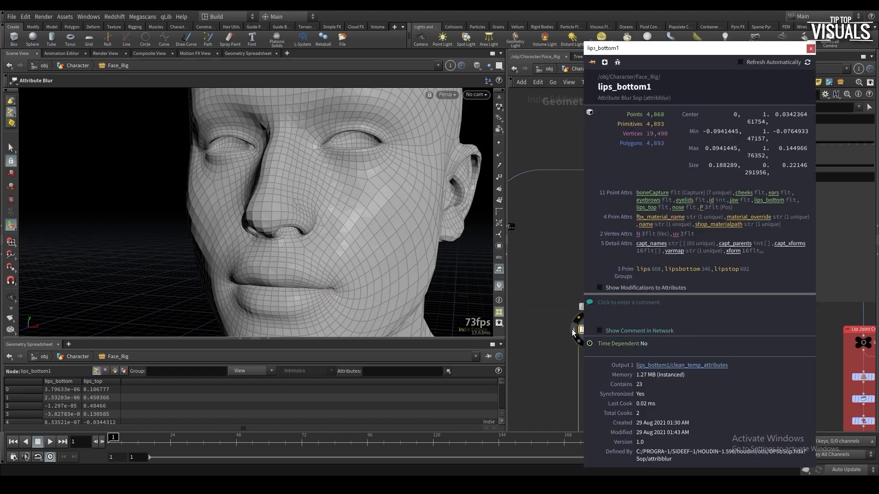
pyautogui.write('eyebrows')
pyautogui.keyDown('alt'); pyautogui.moveTo(590, 330); pyautogui.dragTo(580, 392); pyautogui.keyUp('alt')
pyautogui.write('cheeks')
pyautogui.press('p')
pyautogui.press('p')
pyautogui.write('ears')
pyautogui.middleClick(583, 369)
pyautogui.write('jaw')
pyautogui.keyDown('alt'); pyautogui.moveTo(544, 360); pyautogui.dragTo(539, 406); pyautogui.keyUp('alt')
pyautogui.write('eyelidsnose')
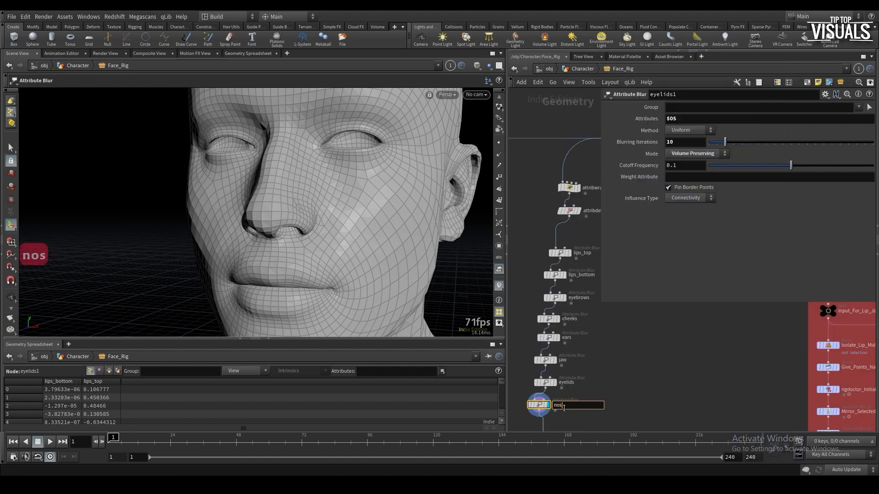
# Line up the blur node chain and colour attribwrangle1 and attribdelete1 black
pyautogui.scroll(-3, 578, 415)
pyautogui.moveTo(541, 320); pyautogui.dragTo(586, 408)
pyautogui.hotkey('ctrl', 'shift', 's')
pyautogui.moveTo(537, 280); pyautogui.dragTo(594, 426)
pyautogui.hotkey('ctrl', 'shift', 's')
pyautogui.moveTo(555, 295); pyautogui.dragTo(572, 298)
pyautogui.moveTo(549, 286); pyautogui.dragTo(593, 316)
pyautogui.press('c')
pyautogui.click(812, 426)
pyautogui.press('c')
# Colour all eight Attribute Blur nodes, from lips_top to nose, red
pyautogui.moveTo(584, 382); pyautogui.dragTo(542, 288)
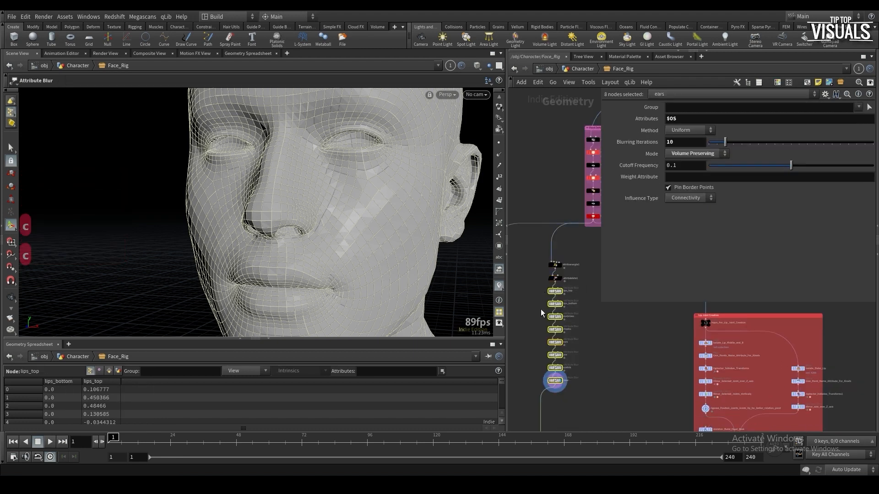
pyautogui.press('c')
pyautogui.click(812, 370)
# Enclose the wrangle, delete and blur nodes in a network box and save the scene
pyautogui.moveTo(540, 255); pyautogui.dragTo(588, 385)
pyautogui.hotkey('shift', 'o')
pyautogui.scroll(-2, 602, 347)
pyautogui.click(618, 359)
pyautogui.press('p')
pyautogui.hotkey('ctrl', 's')
# Display pointvop1 in the Joint Deform Lips box, save the scene and open the node's VEX network
pyautogui.scroll(-3, 616, 360)
pyautogui.moveTo(593, 393); pyautogui.dragTo(603, 266, button='middle')
pyautogui.scroll(4, 589, 371)
pyautogui.click(586, 371)
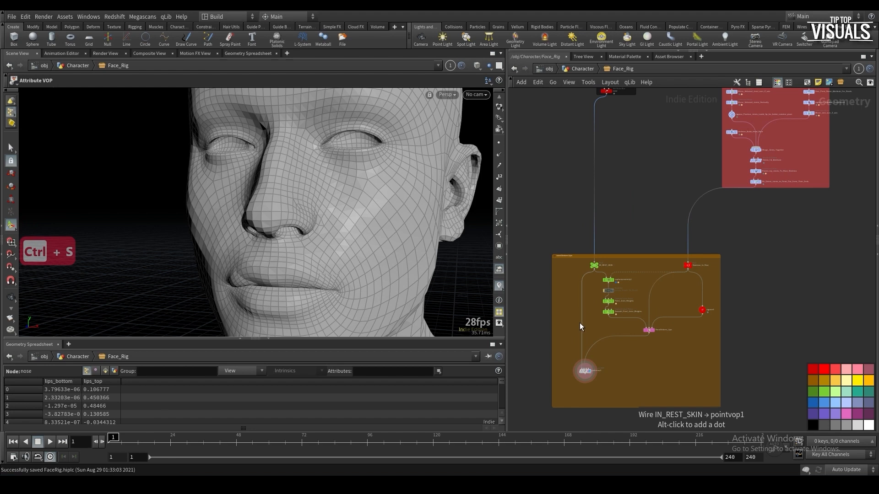
pyautogui.scroll(-3, 560, 323)
pyautogui.scroll(5, 545, 334)
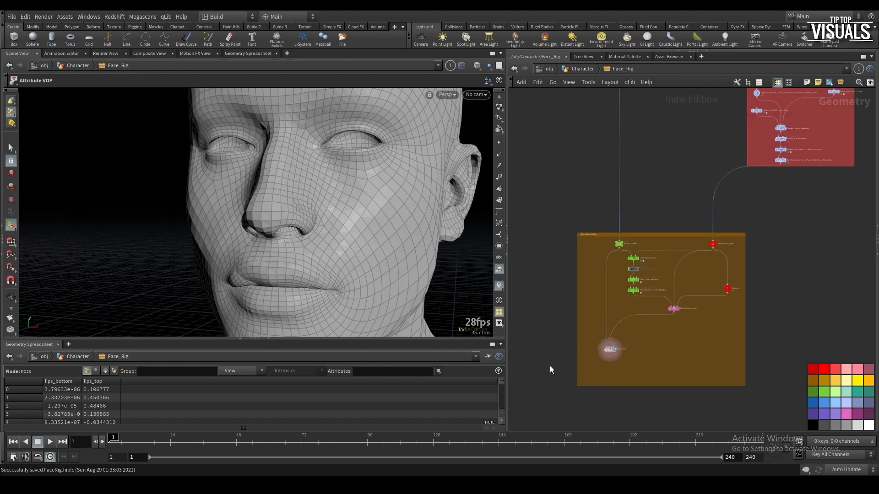
pyautogui.moveTo(643, 361); pyautogui.dragTo(627, 368, button='middle')
pyautogui.hotkey('ctrl', 's')
pyautogui.doubleClick(602, 350)
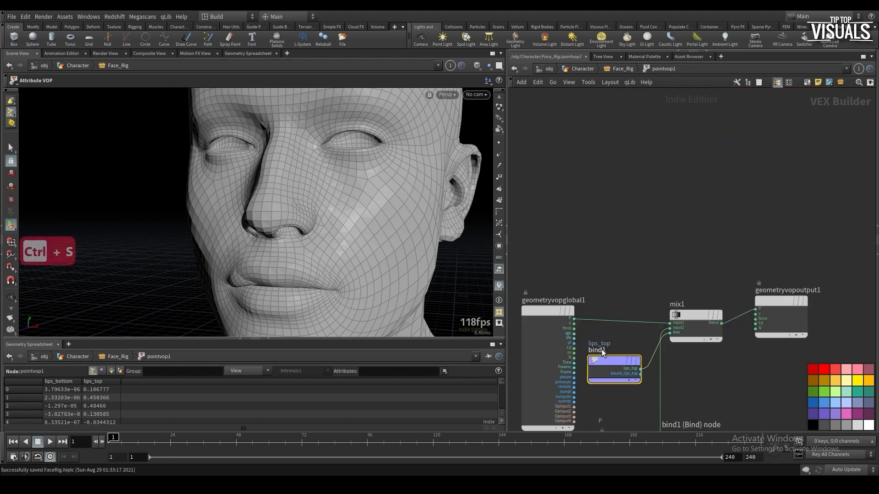
# Compact and rearrange the VOP nodes, with the global, import and bind inputs stacked before mix1 and the output node
pyautogui.scroll(-4, 602, 347)
pyautogui.moveTo(578, 331); pyautogui.dragTo(651, 302, button='middle')
pyautogui.click(656, 356)
pyautogui.moveTo(649, 290); pyautogui.dragTo(611, 288)
pyautogui.moveTo(692, 321); pyautogui.dragTo(616, 330)
pyautogui.click(702, 386)
pyautogui.moveTo(690, 378); pyautogui.dragTo(612, 246)
pyautogui.moveTo(612, 286); pyautogui.dragTo(615, 202)
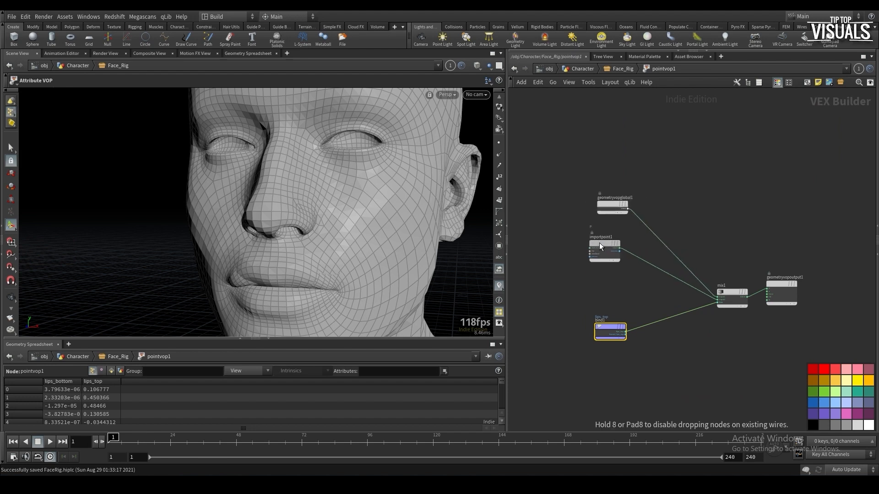
pyautogui.scroll(2, 607, 252)
pyautogui.moveTo(617, 245); pyautogui.dragTo(619, 231)
pyautogui.moveTo(759, 293); pyautogui.dragTo(706, 278, button='middle')
pyautogui.moveTo(732, 290); pyautogui.dragTo(675, 208)
pyautogui.moveTo(797, 279); pyautogui.dragTo(774, 207)
pyautogui.moveTo(686, 294); pyautogui.dragTo(719, 305, button='middle')
# Duplicate the lips_top Bind node below the original and set the copy's name parameter to lips_bottom
pyautogui.moveTo(580, 351); pyautogui.dragTo(545, 342)
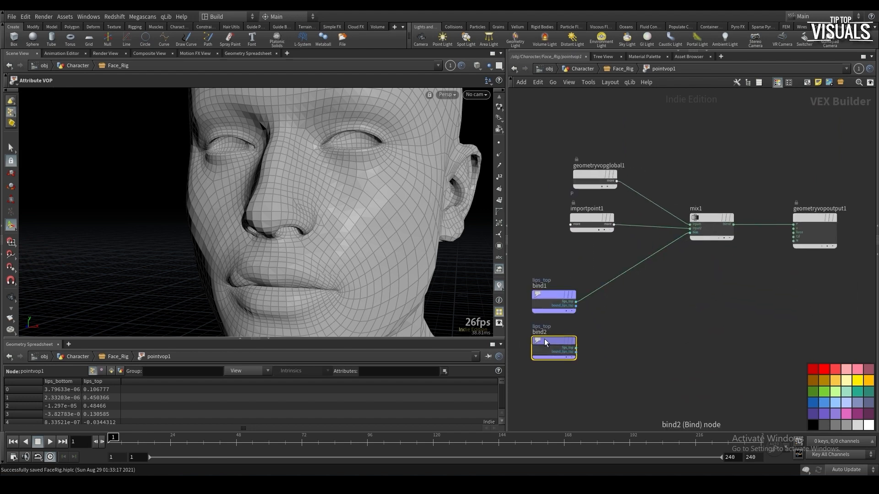
pyautogui.press('p')
pyautogui.doubleClick(689, 107)
pyautogui.write('bottom')
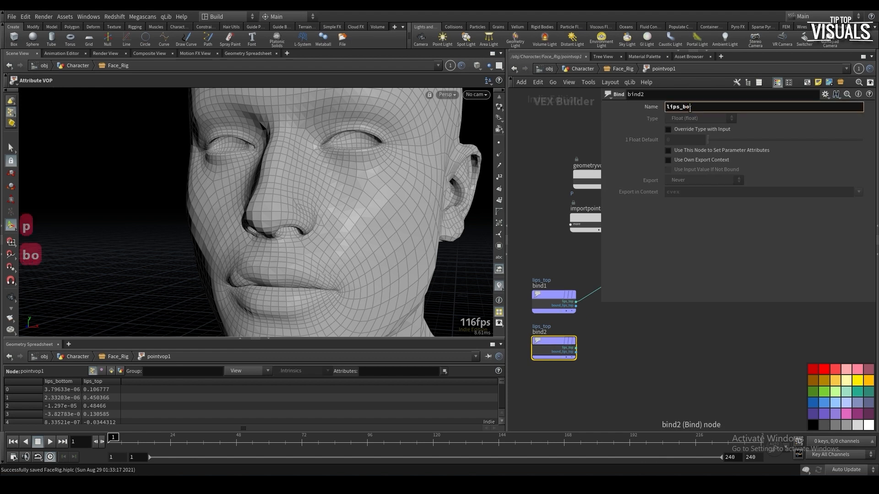
pyautogui.press('Return')
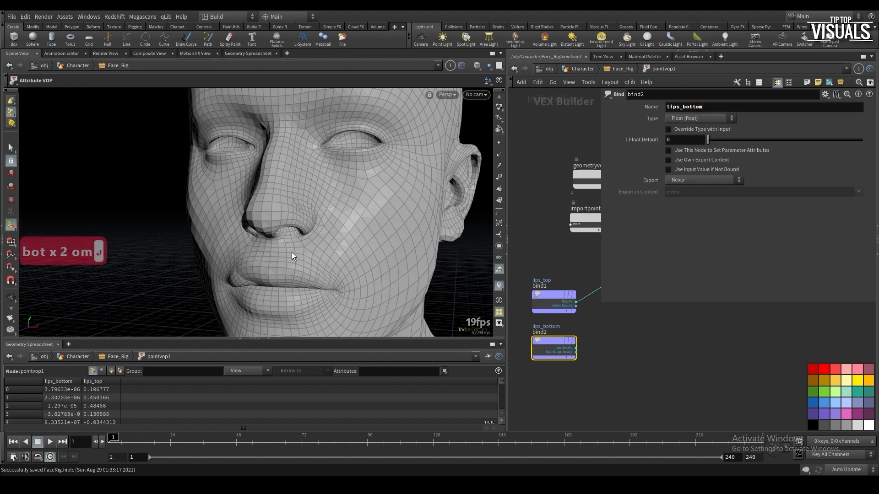
pyautogui.press('p')
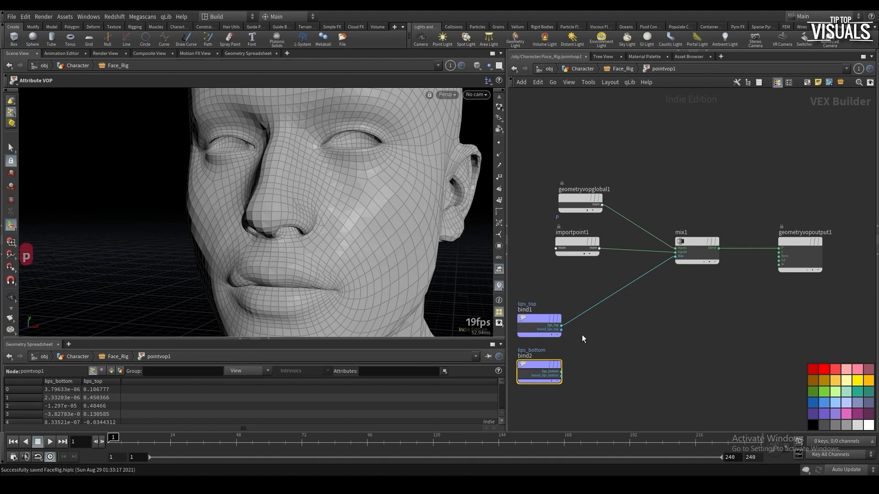
# Insert a Maximum node into the Mix bias wire, feed it both lips_top and lips_bottom, and place it beside the Bind nodes
pyautogui.moveTo(592, 342); pyautogui.dragTo(603, 348, button='middle')
pyautogui.press('Tab')
pyautogui.write('maximum')
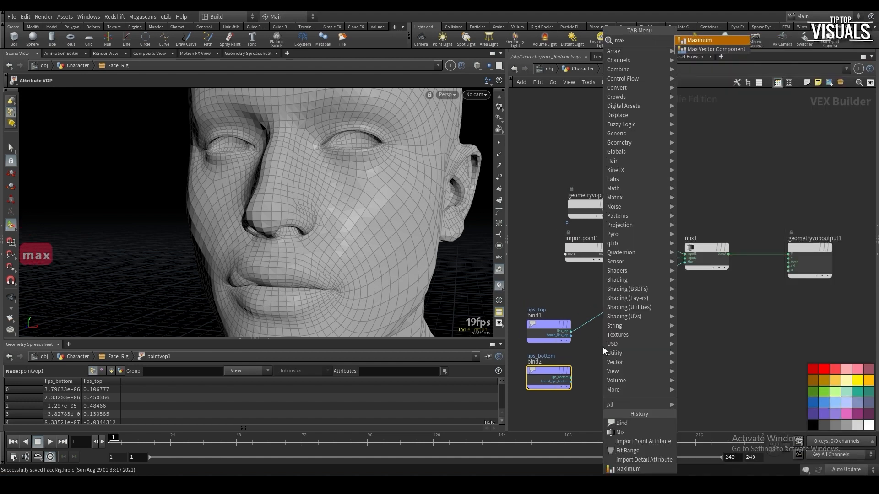
pyautogui.press('Return')
pyautogui.click(623, 312)
pyautogui.click(570, 377)
pyautogui.click(609, 317)
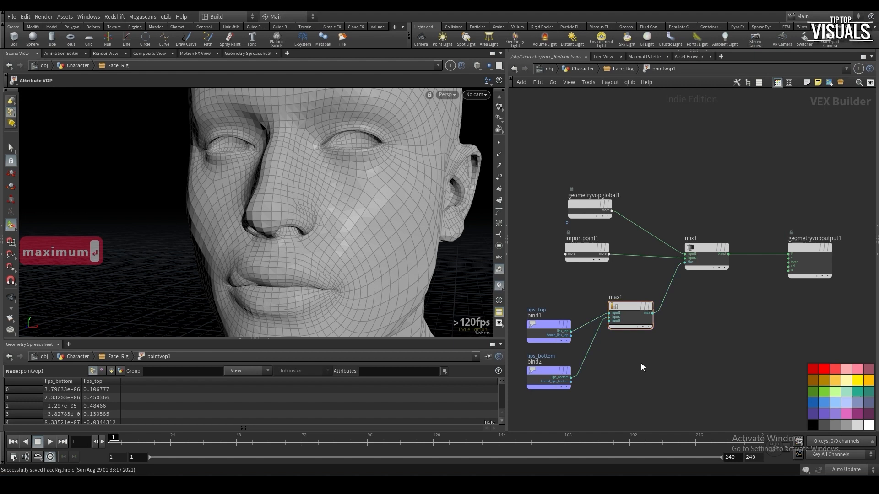
pyautogui.hotkey('ctrl', 's')
pyautogui.moveTo(625, 309); pyautogui.dragTo(616, 324)
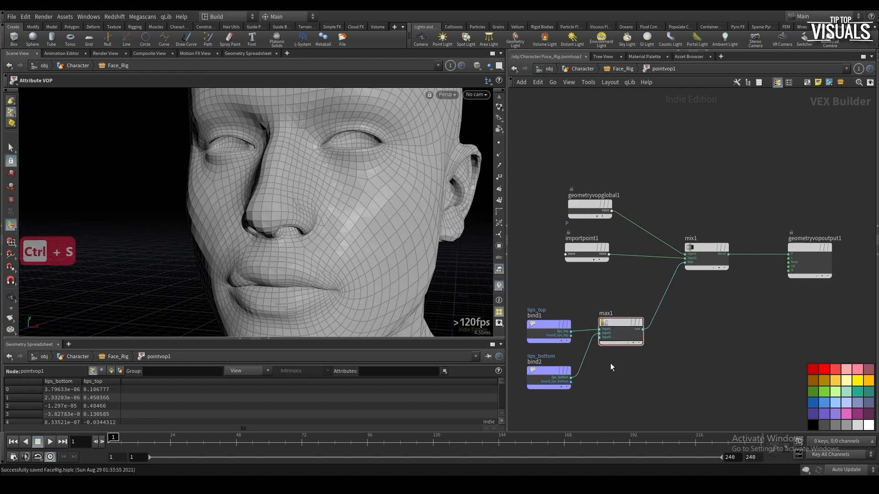
# Return to the Face_Rig network, save, and pose an upper-lip joint through rigpose1 to test the combined masks
pyautogui.hotkey('ctrl', 's')
pyautogui.press('u')
pyautogui.hotkey('ctrl', 's')
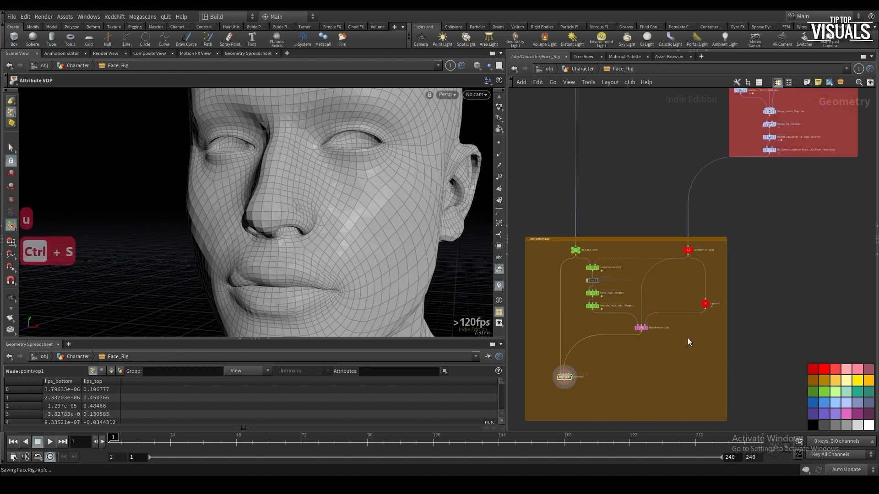
pyautogui.click(705, 304)
pyautogui.press('Return')
pyautogui.moveTo(258, 254)
pyautogui.mouseDown()
pyautogui.moveTo(307, 261)
pyautogui.moveTo(257, 274)
pyautogui.moveTo(254, 232)
pyautogui.moveTo(265, 253)
pyautogui.moveTo(218, 255)
pyautogui.moveTo(243, 252)
pyautogui.mouseUp()
# Set the lips_top blur's Influence Type to Proximity, with a Proximity Radius of 0.01 and 10 Max Neighbors
pyautogui.scroll(-3, 581, 176)
pyautogui.moveTo(580, 176); pyautogui.dragTo(594, 310, button='middle')
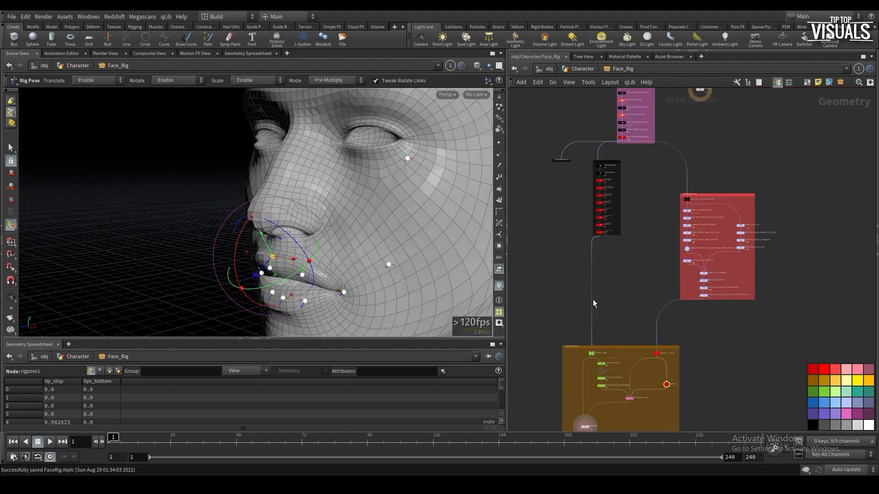
pyautogui.scroll(5, 595, 309)
pyautogui.moveTo(598, 199); pyautogui.dragTo(598, 200)
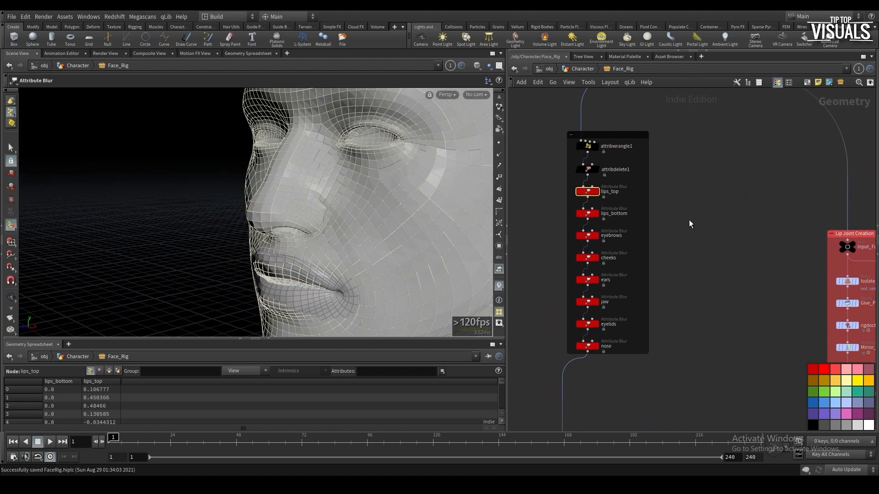
pyautogui.press('p')
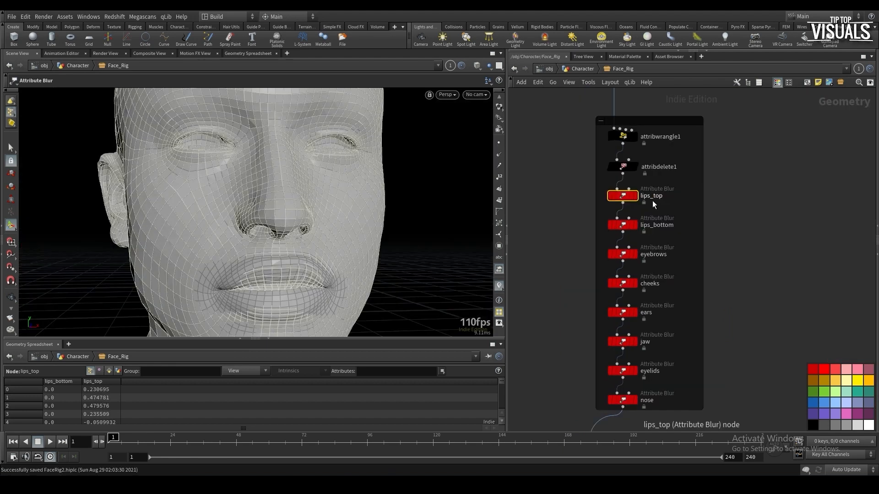
pyautogui.press('p')
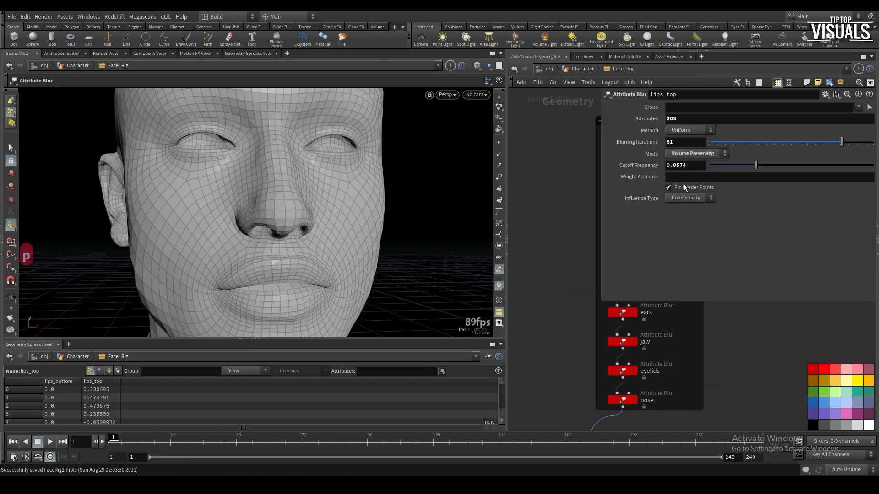
pyautogui.click(691, 215)
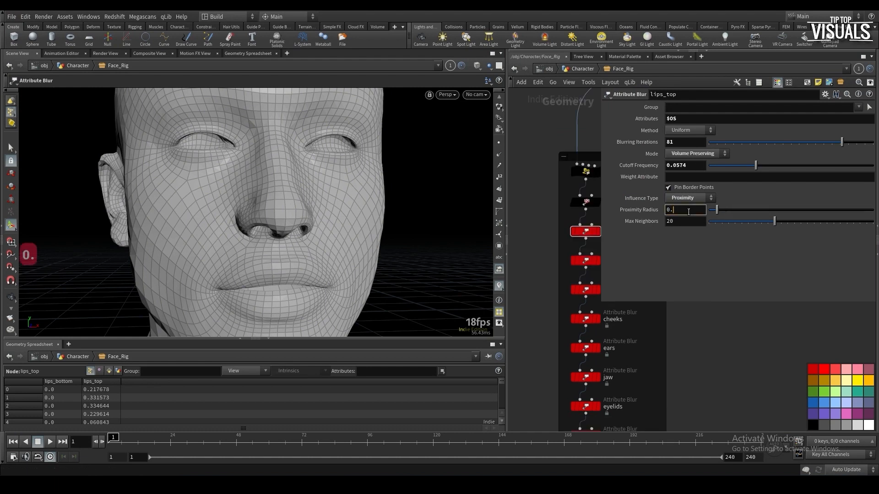
pyautogui.click(688, 211)
pyautogui.write('0.01')
pyautogui.press('Return')
pyautogui.moveTo(711, 222); pyautogui.dragTo(745, 216)
pyautogui.write('10')
pyautogui.press('Return')
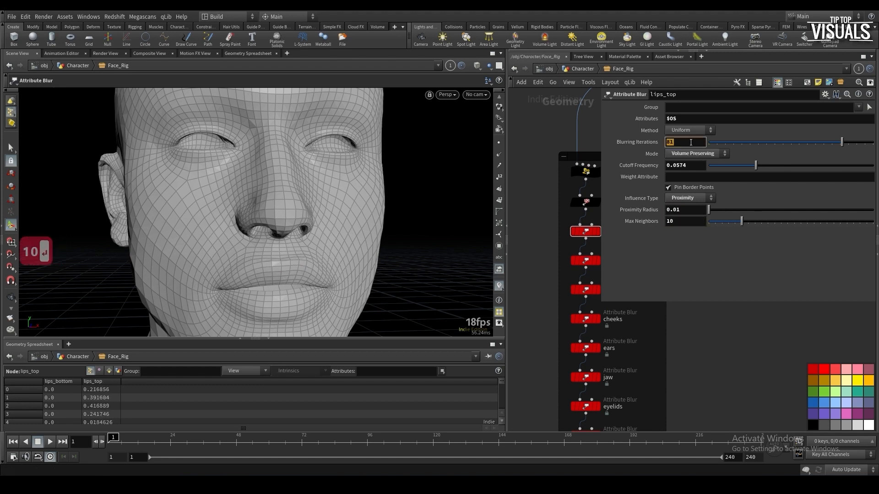
# Set the lips_top blur's Blurring Iterations to 20
pyautogui.write('20')
pyautogui.press('Return')
pyautogui.moveTo(698, 168); pyautogui.dragTo(652, 163)
pyautogui.keyDown('ctrl'); pyautogui.middleClick(652, 164); pyautogui.keyUp('ctrl')
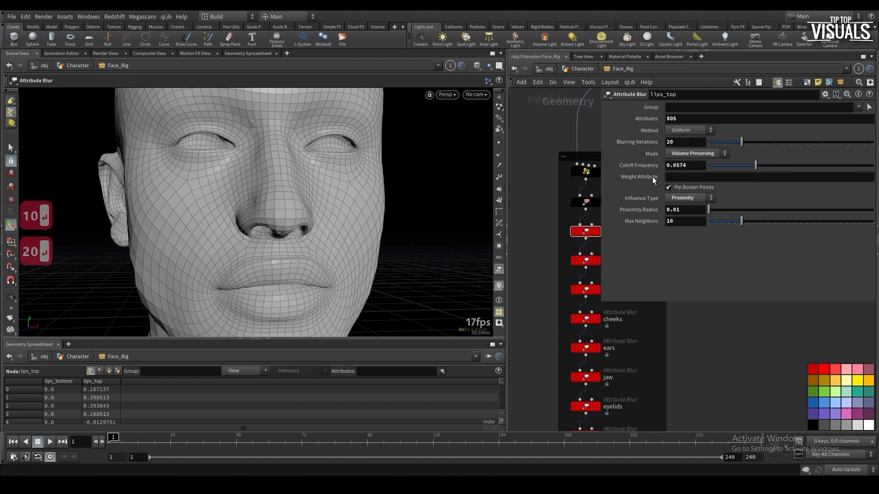
# Set the lips_bottom blur's Influence Type to Proximity, with a Proximity Radius of 0.1
pyautogui.moveTo(547, 254); pyautogui.dragTo(519, 249, button='middle')
pyautogui.moveTo(519, 249); pyautogui.dragTo(566, 261)
pyautogui.click(687, 199)
pyautogui.click(684, 214)
pyautogui.doubleClick(689, 210)
pyautogui.write('0.1')
pyautogui.press('Return')
pyautogui.write('0.')
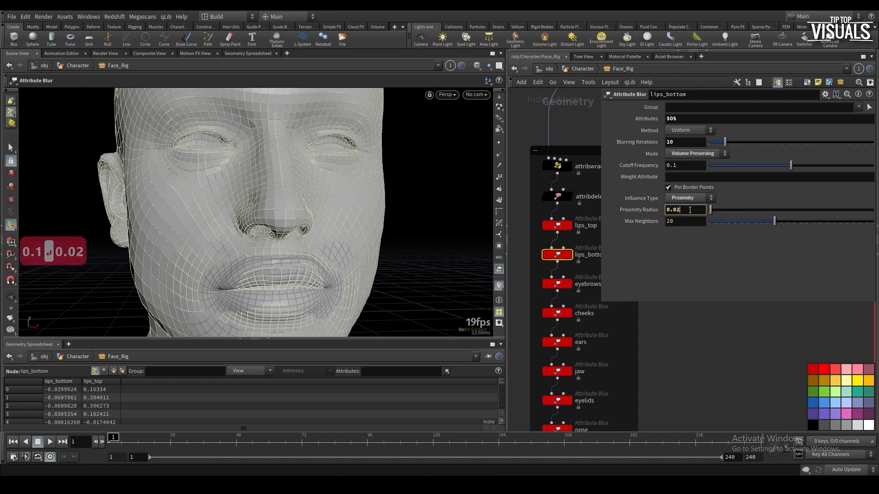
pyautogui.write('02')
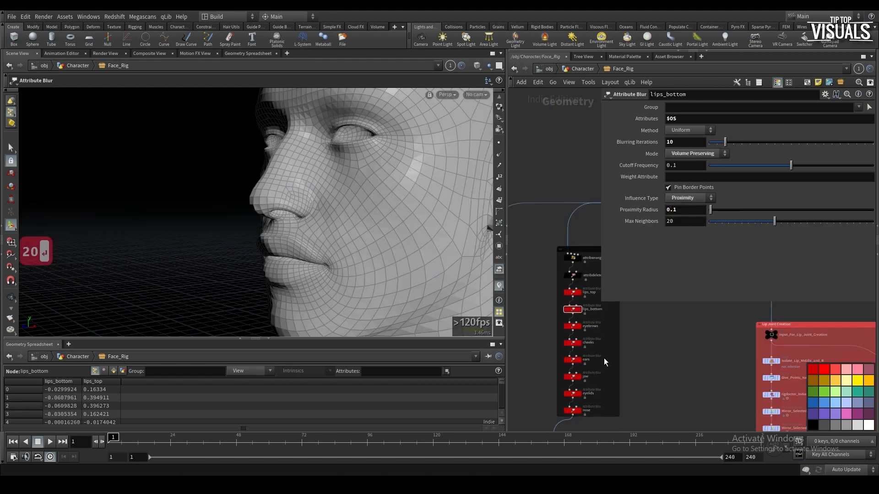
# Move the Pose Blendshapes Example network box next to the Joint Deform Lips box
pyautogui.scroll(-5, 603, 358)
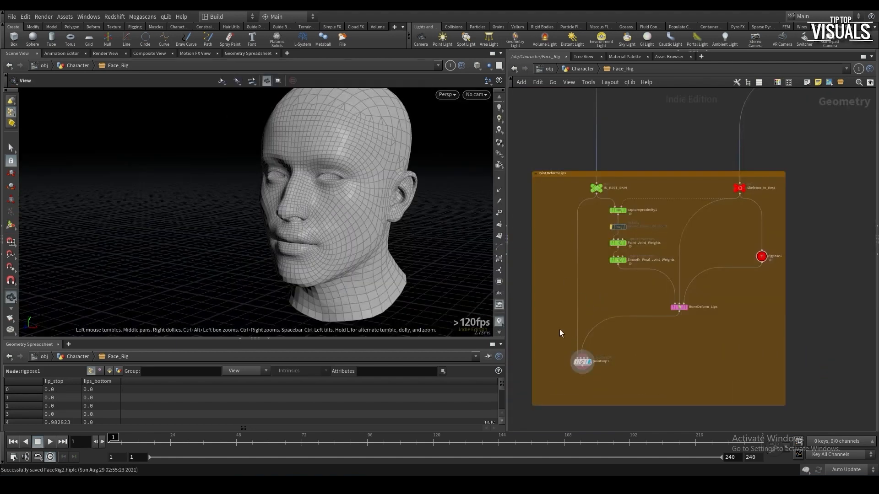
pyautogui.scroll(-5, 547, 305)
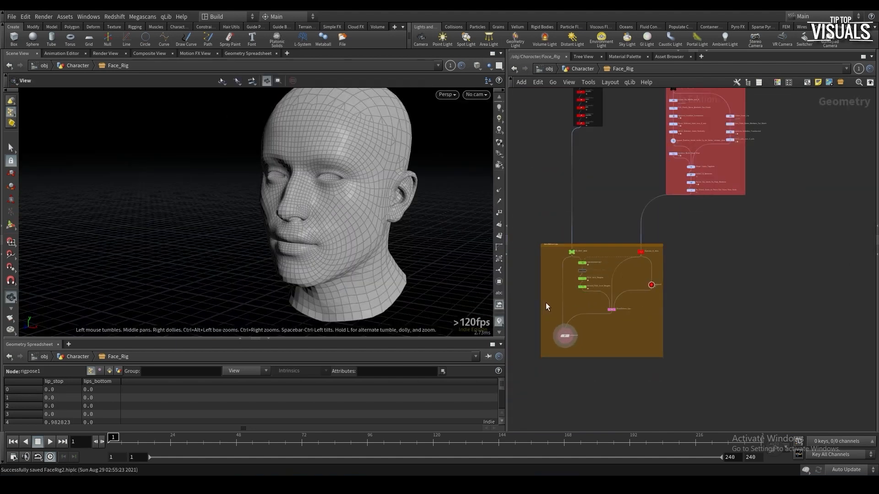
pyautogui.moveTo(545, 303); pyautogui.dragTo(631, 430, button='middle')
pyautogui.scroll(6, 541, 271)
pyautogui.scroll(-5, 586, 260)
pyautogui.moveTo(561, 302); pyautogui.dragTo(575, 190, button='middle')
pyautogui.scroll(-1, 586, 261)
pyautogui.moveTo(572, 179); pyautogui.dragTo(585, 365)
pyautogui.scroll(5, 584, 365)
pyautogui.click(589, 349)
pyautogui.moveTo(608, 377); pyautogui.dragTo(564, 273, button='middle')
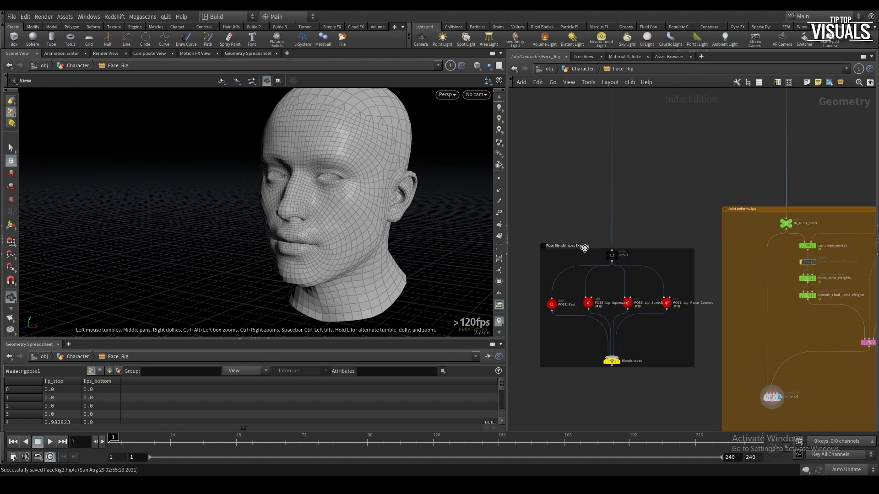
pyautogui.moveTo(584, 247); pyautogui.dragTo(596, 221)
pyautogui.moveTo(747, 275); pyautogui.dragTo(688, 259, button='middle')
# Connect the blendshape Input null to the output of Smooth_Final_Joint_Weights in the Joint Deform Lips box
pyautogui.click(578, 211)
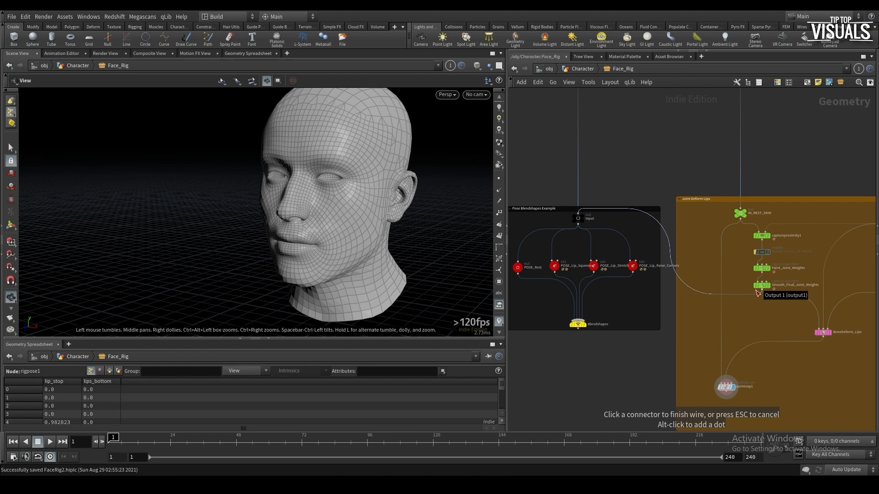
pyautogui.scroll(-5, 721, 291)
pyautogui.scroll(4, 745, 199)
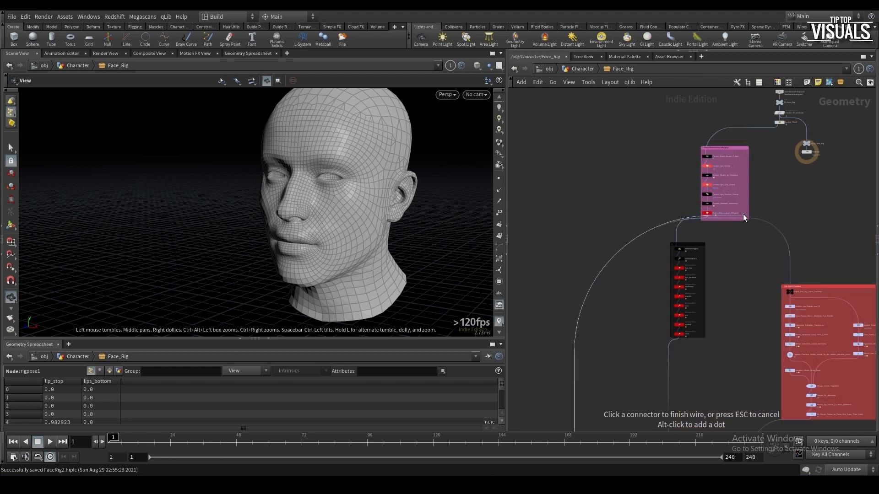
pyautogui.moveTo(690, 344); pyautogui.dragTo(674, 291, button='middle')
pyautogui.scroll(1, 673, 292)
pyautogui.moveTo(684, 397); pyautogui.dragTo(718, 188, button='middle')
pyautogui.scroll(3, 658, 357)
pyautogui.moveTo(661, 339); pyautogui.dragTo(650, 253, button='middle')
pyautogui.scroll(-1, 651, 253)
pyautogui.click(693, 291)
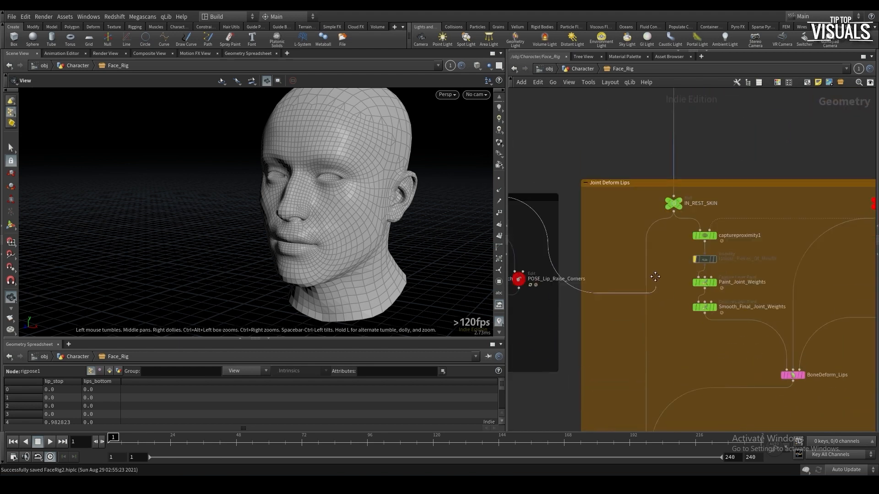
pyautogui.moveTo(669, 321); pyautogui.dragTo(688, 318, button='middle')
pyautogui.scroll(-3, 682, 310)
pyautogui.scroll(6, 680, 339)
pyautogui.scroll(-5, 680, 348)
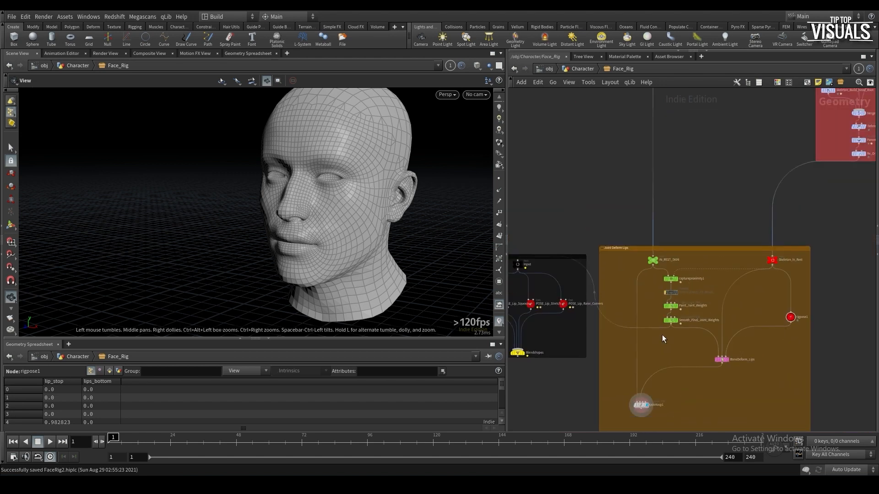
# Extend the Joint Deform Lips box upward and move the skin capture nodes and the rest skeleton null up inside it
pyautogui.moveTo(690, 247); pyautogui.dragTo(689, 190)
pyautogui.moveTo(629, 231); pyautogui.dragTo(703, 358)
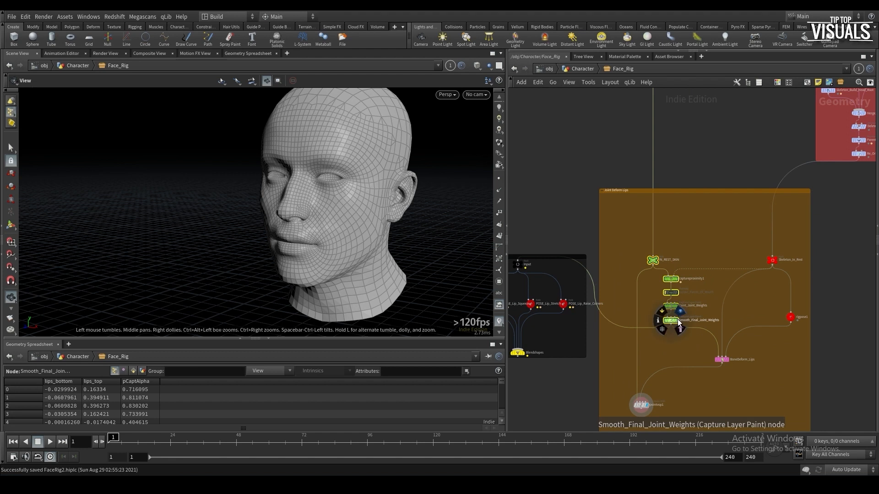
pyautogui.moveTo(680, 324); pyautogui.dragTo(679, 274)
pyautogui.moveTo(772, 262); pyautogui.dragTo(771, 214)
# Extend the Joint Deform Lips box downward, lower its deform nodes, and place the Pose Blendshapes Example box inside
pyautogui.scroll(-3, 686, 206)
pyautogui.moveTo(658, 372); pyautogui.dragTo(664, 312, button='middle')
pyautogui.moveTo(665, 307); pyautogui.dragTo(665, 414)
pyautogui.moveTo(643, 304); pyautogui.dragTo(734, 238)
pyautogui.moveTo(718, 253); pyautogui.dragTo(716, 358)
pyautogui.moveTo(603, 180); pyautogui.dragTo(604, 223)
pyautogui.moveTo(662, 390); pyautogui.dragTo(560, 395)
pyautogui.moveTo(604, 241); pyautogui.dragTo(640, 252)
pyautogui.scroll(3, 632, 265)
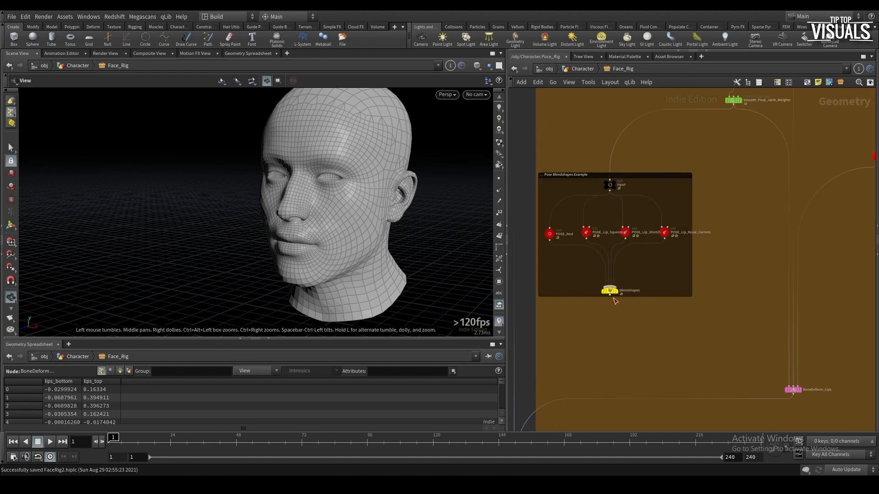
# Wire the Blendshapes output into the first input of BoneDeform_Lips and save the scene
pyautogui.click(609, 296)
pyautogui.click(781, 386)
pyautogui.moveTo(530, 359); pyautogui.dragTo(558, 326)
pyautogui.scroll(-3, 558, 358)
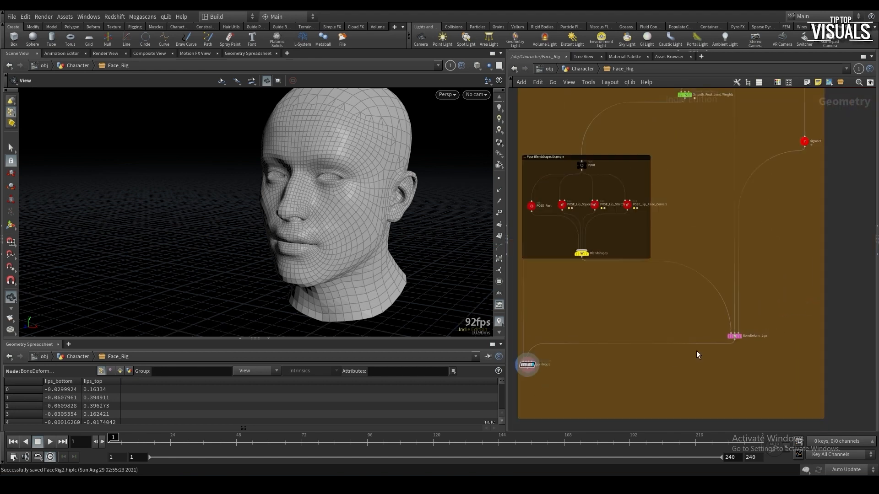
pyautogui.hotkey('ctrl', 's')
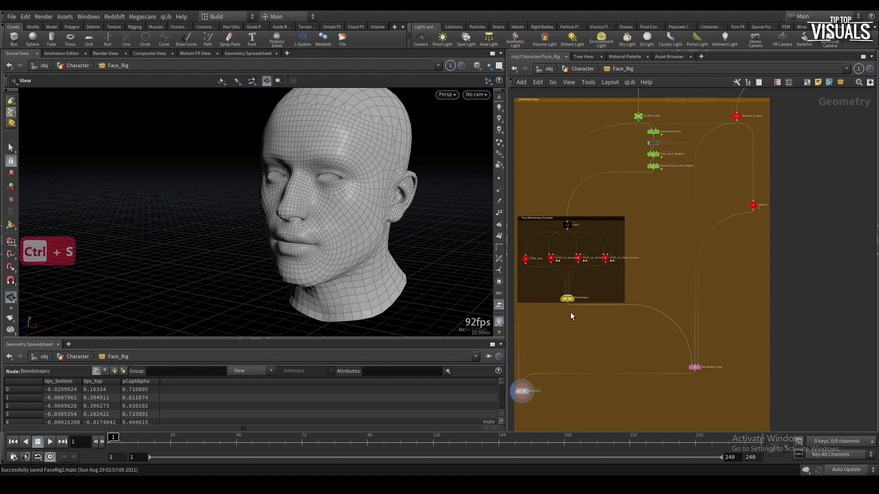
# Raise POSE_Lip_Squeeze to its maximum in the Blendshapes parameters
pyautogui.press('p')
pyautogui.moveTo(727, 236); pyautogui.dragTo(865, 236)
pyautogui.press('p')
# Activate rigpose1 in the viewport and move a lip joint to test it on the blendshaped lips
pyautogui.moveTo(743, 318); pyautogui.dragTo(678, 387, button='middle')
pyautogui.moveTo(688, 322); pyautogui.dragTo(706, 239)
pyautogui.press('Return')
pyautogui.scroll(5, 340, 232)
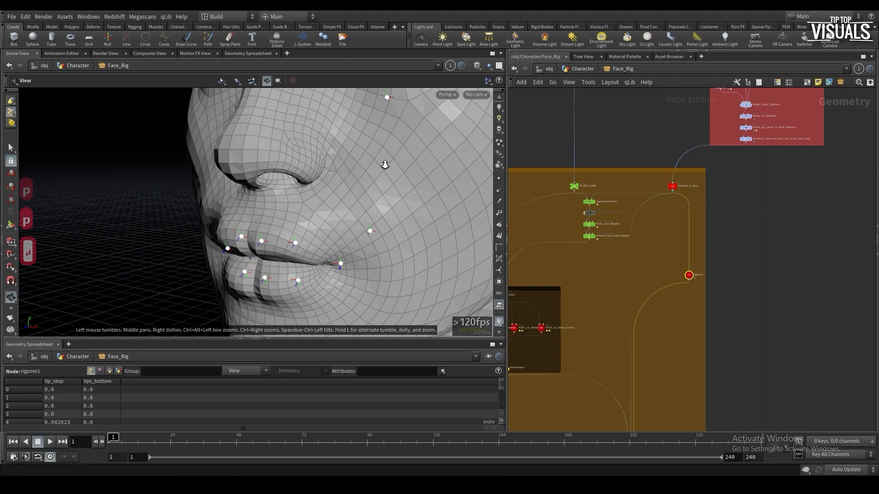
pyautogui.moveTo(290, 242); pyautogui.dragTo(331, 251)
pyautogui.click(199, 249)
pyautogui.moveTo(199, 239); pyautogui.dragTo(200, 254)
pyautogui.keyDown('alt'); pyautogui.moveTo(277, 262); pyautogui.dragTo(243, 272); pyautogui.keyUp('alt')
# Display the Blendshapes node and examine the lip geometry close up
pyautogui.scroll(-1, 575, 350)
pyautogui.moveTo(575, 350); pyautogui.dragTo(669, 211, button='middle')
pyautogui.scroll(-1, 648, 287)
pyautogui.moveTo(571, 375); pyautogui.dragTo(707, 318)
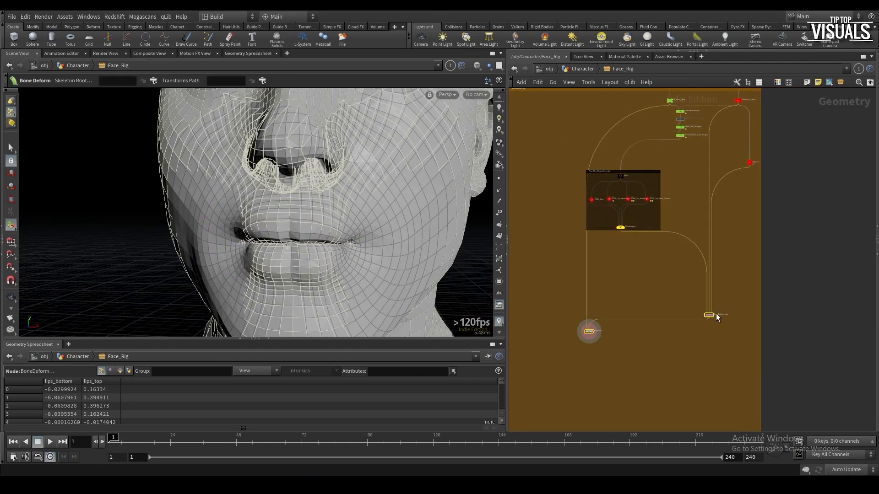
pyautogui.click(621, 227)
pyautogui.scroll(5, 628, 241)
pyautogui.scroll(3, 242, 228)
pyautogui.press('Escape')
pyautogui.moveTo(244, 221); pyautogui.dragTo(269, 168)
pyautogui.press('Return')
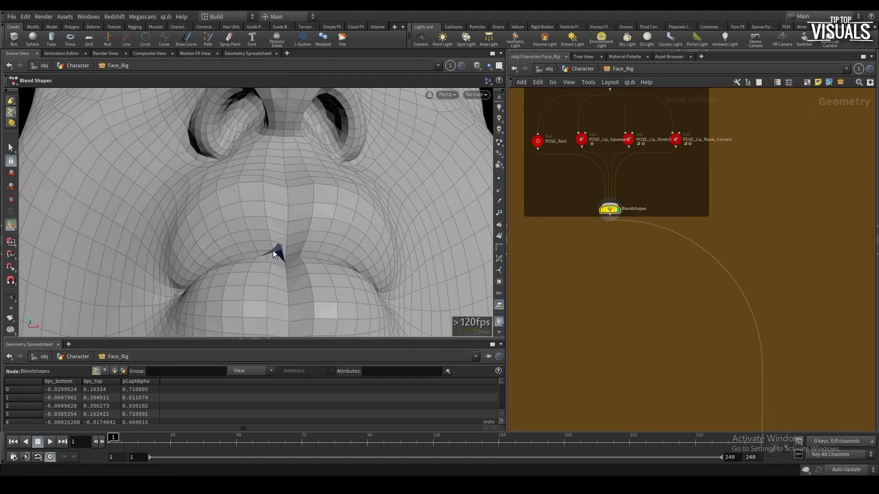
pyautogui.moveTo(616, 260); pyautogui.dragTo(612, 259, button='middle')
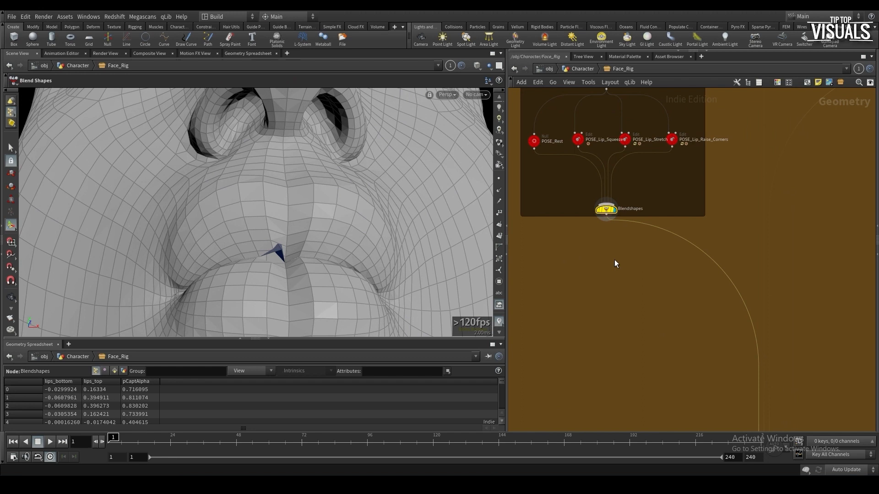
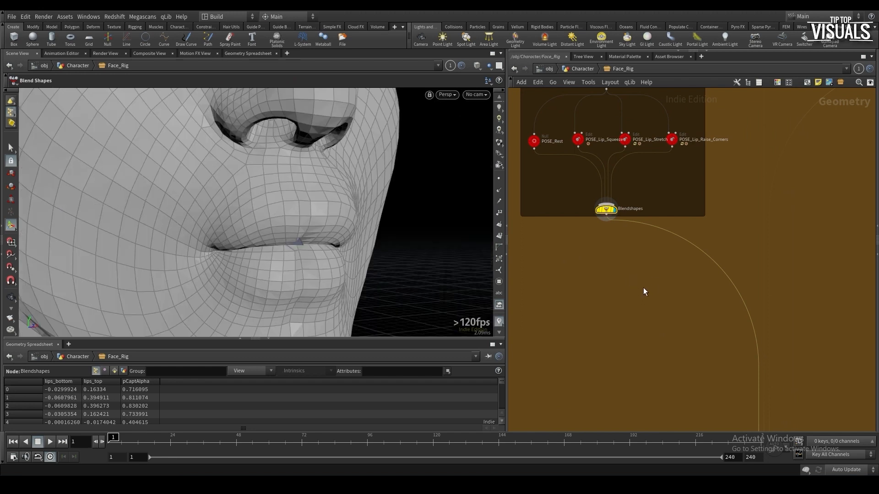
# Add a Point Deform node below the Blendshapes node
pyautogui.scroll(-5, 612, 270)
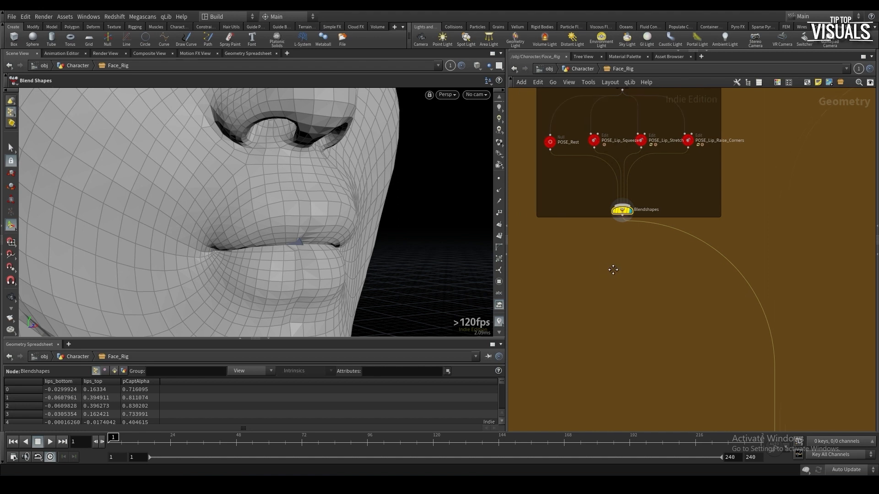
pyautogui.press('Tab')
pyautogui.write('pdeform')
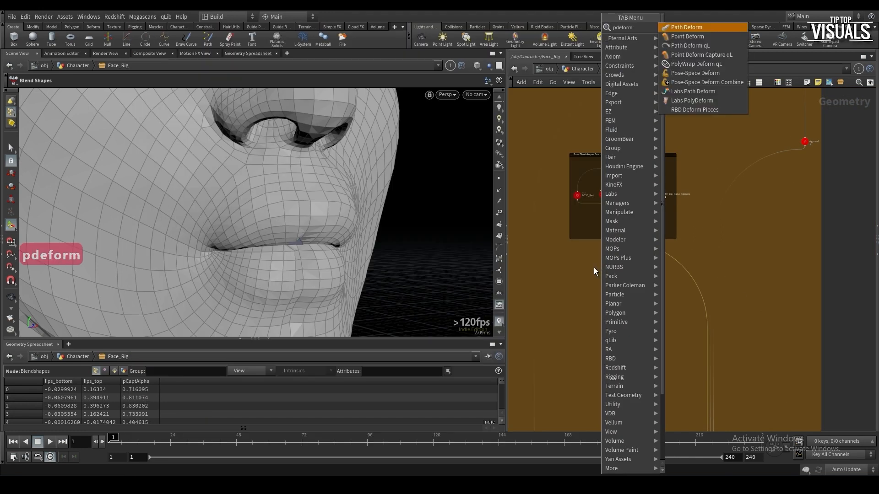
pyautogui.press('Down')
pyautogui.press('Return')
pyautogui.click(608, 287)
# Feed the Input null into pointdeform1's first and second inputs and Blendshapes into its third, then display pointdeform1
pyautogui.scroll(3, 608, 287)
pyautogui.click(590, 296)
pyautogui.scroll(-3, 595, 315)
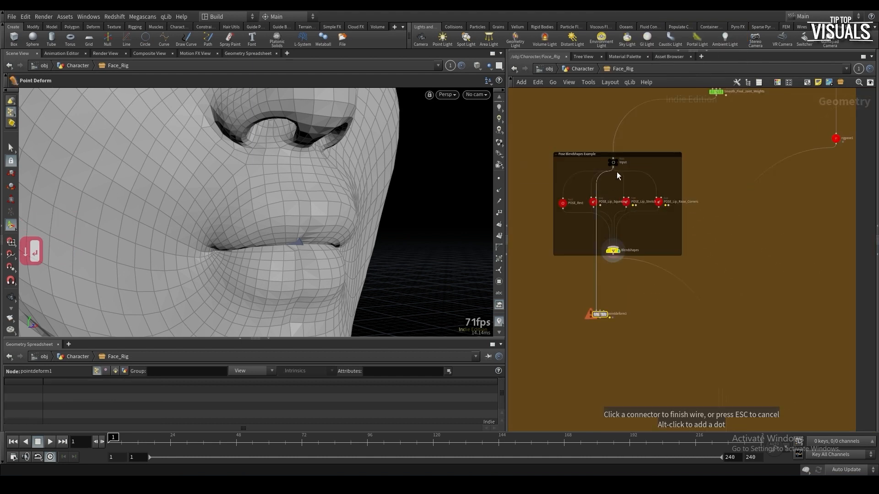
pyautogui.click(614, 167)
pyautogui.scroll(3, 616, 289)
pyautogui.click(623, 221)
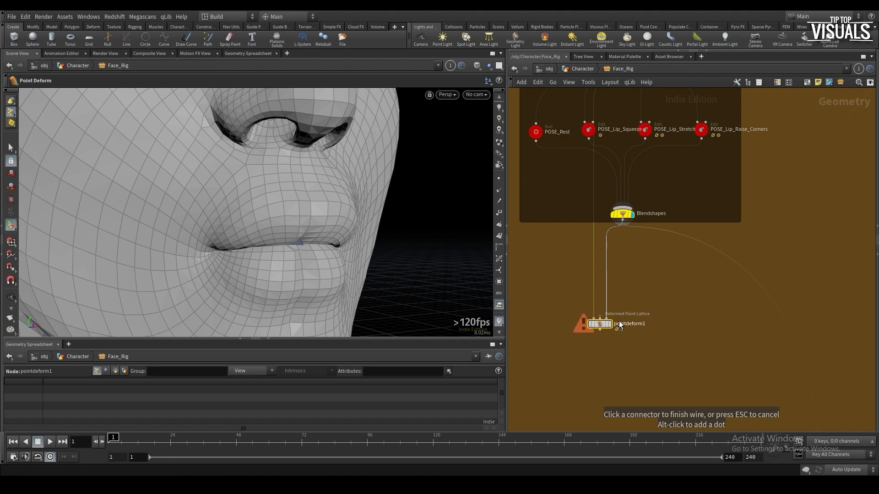
pyautogui.click(605, 320)
pyautogui.click(599, 319)
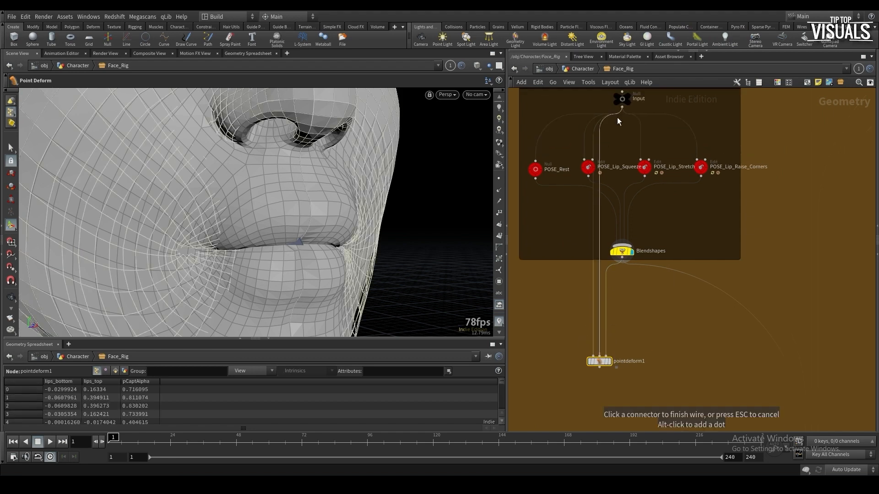
pyautogui.click(623, 106)
pyautogui.scroll(3, 598, 363)
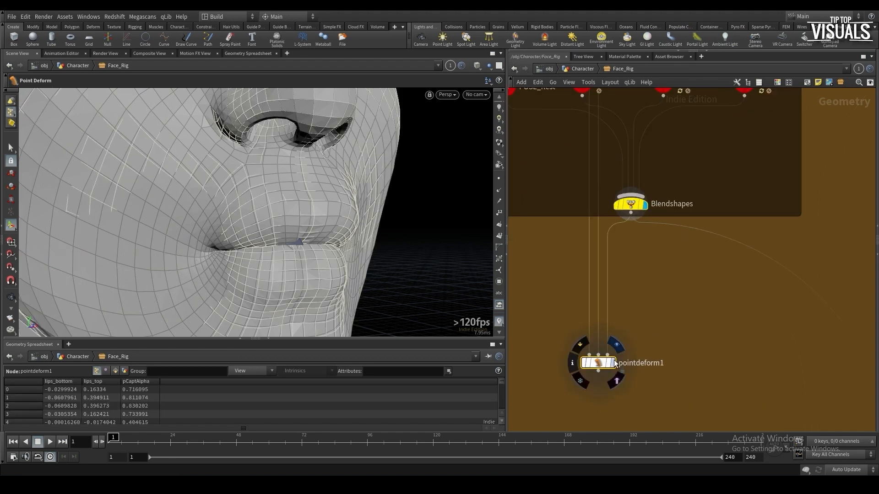
pyautogui.moveTo(589, 403); pyautogui.dragTo(558, 369, button='middle')
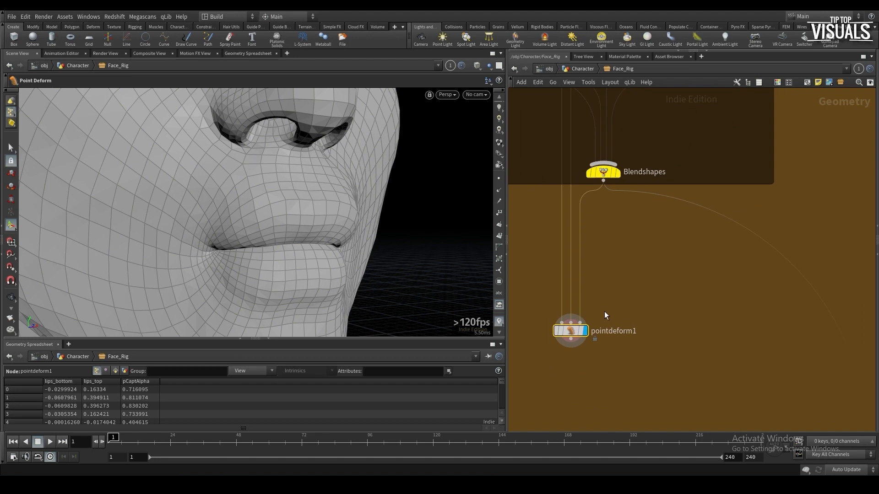
# Set POSE_Lip_Squeeze to 1 on Blendshapes to test the squeezed lips through pointdeform1
pyautogui.click(602, 171)
pyautogui.moveTo(621, 208); pyautogui.dragTo(617, 257, button='middle')
pyautogui.press('p')
pyautogui.moveTo(728, 235); pyautogui.dragTo(867, 237)
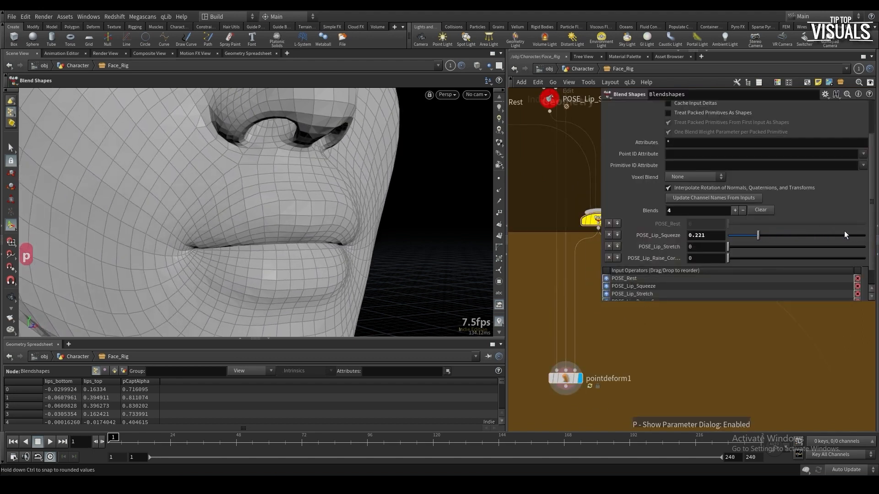
pyautogui.keyDown('alt'); pyautogui.moveTo(307, 218); pyautogui.dragTo(278, 246, button='right'); pyautogui.keyUp('alt')
pyautogui.keyDown('alt'); pyautogui.moveTo(279, 245); pyautogui.dragTo(316, 251); pyautogui.keyUp('alt')
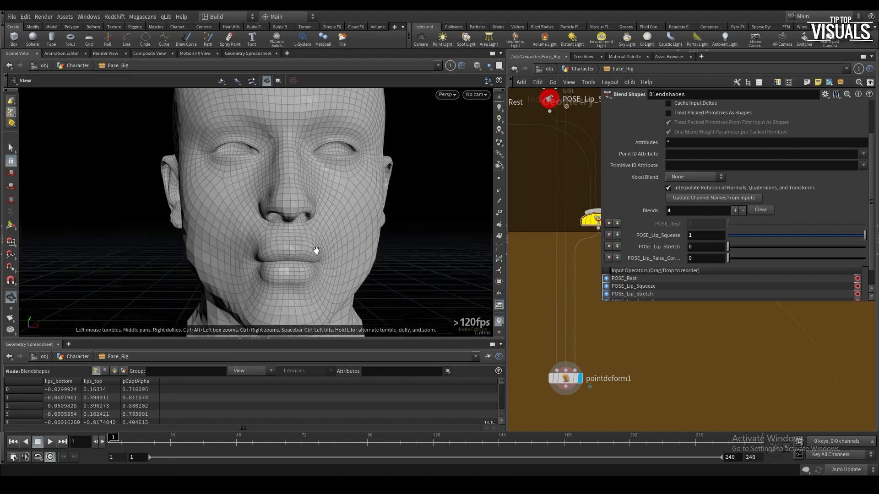
pyautogui.moveTo(770, 236); pyautogui.dragTo(870, 238)
# Set pointdeform1's capture Radius to 0.01 and Maximum Points to 10
pyautogui.click(566, 378)
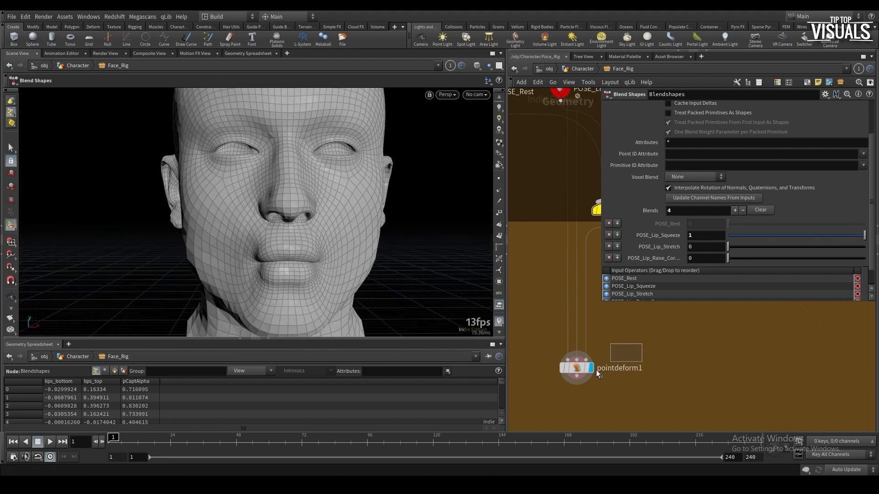
pyautogui.click(691, 138)
pyautogui.write('0.01')
pyautogui.press('Return')
pyautogui.doubleClick(694, 163)
pyautogui.write('100')
pyautogui.press('Return')
pyautogui.moveTo(631, 323); pyautogui.dragTo(622, 324, button='middle')
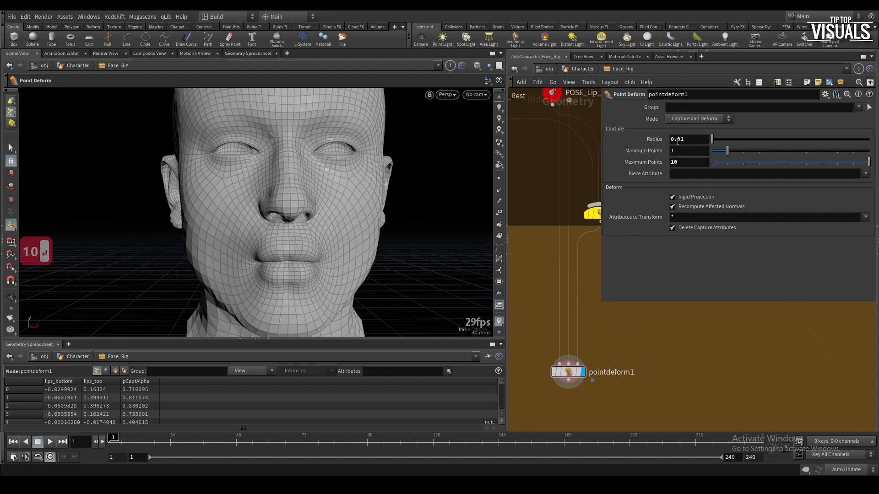
# Try a capture Radius of 5 on pointdeform1, then set it to 0.1
pyautogui.doubleClick(698, 141)
pyautogui.write('5')
pyautogui.press('Return')
pyautogui.write('0.1')
pyautogui.press('Return')
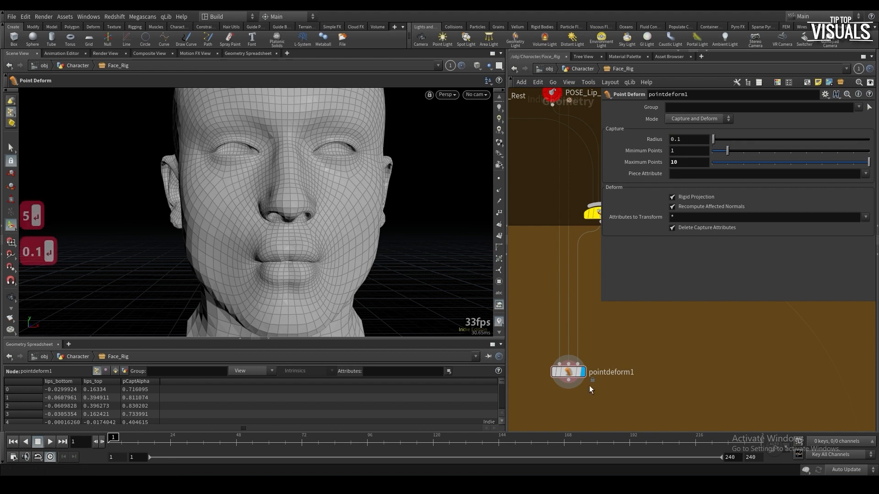
# Add a Delta Mush node below pointdeform1 and wire pointdeform1 into its first input
pyautogui.moveTo(604, 347); pyautogui.dragTo(577, 378, button='middle')
pyautogui.moveTo(582, 301); pyautogui.dragTo(545, 258, button='middle')
pyautogui.scroll(-3, 564, 234)
pyautogui.moveTo(531, 362); pyautogui.dragTo(561, 375, button='middle')
pyautogui.rightClick(560, 375)
pyautogui.write('d')
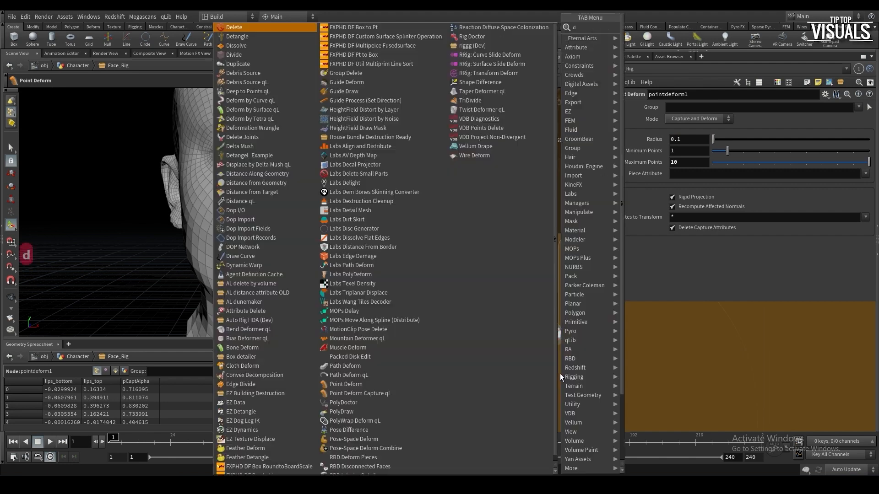
pyautogui.write('elta')
pyautogui.press('Return')
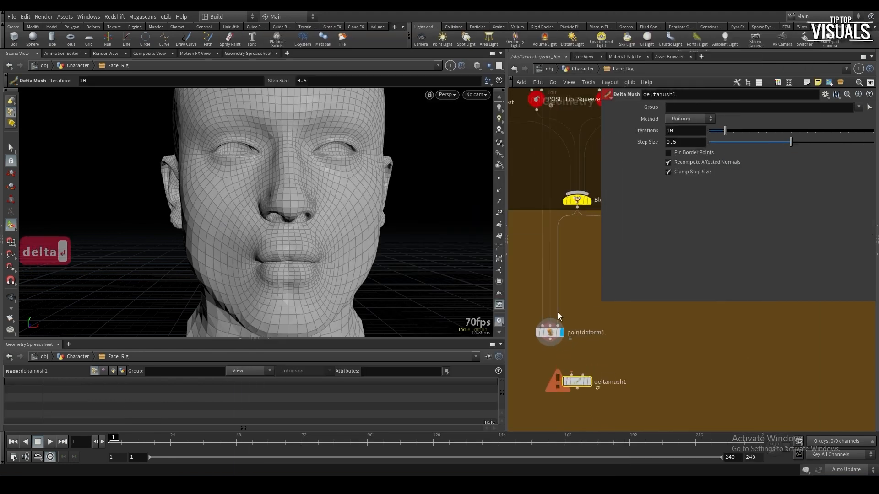
pyautogui.click(569, 340)
pyautogui.click(568, 364)
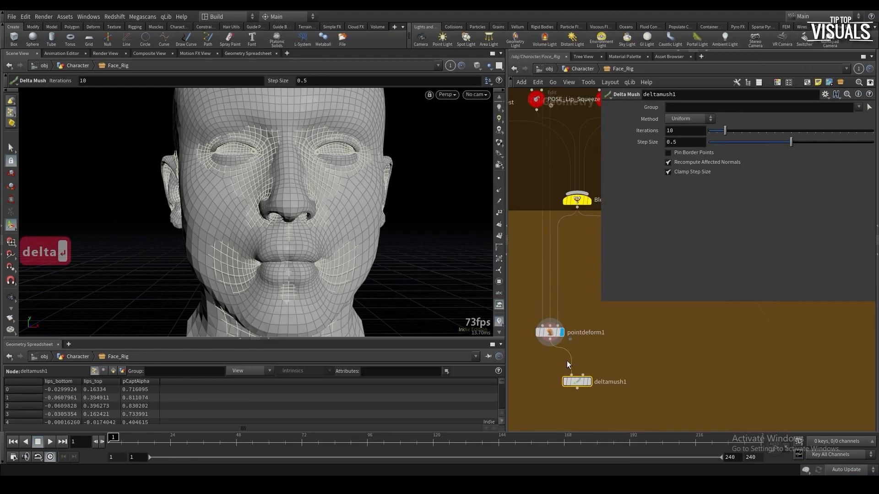
# Add a dot on the rest geometry wire, connect it to deltamush1's second input, and display deltamush1
pyautogui.keyDown('alt'); pyautogui.click(542, 293); pyautogui.keyUp('alt')
pyautogui.moveTo(542, 293); pyautogui.dragTo(537, 291)
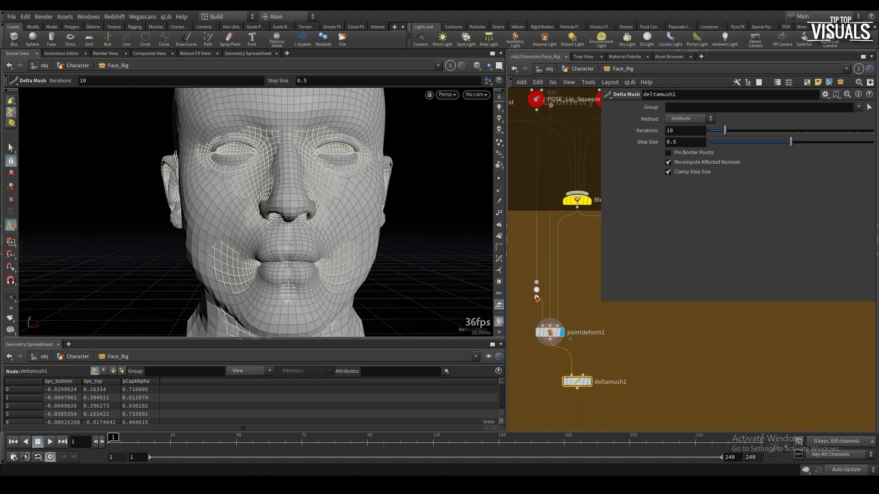
pyautogui.click(536, 298)
pyautogui.click(583, 375)
pyautogui.moveTo(551, 333); pyautogui.dragTo(545, 340)
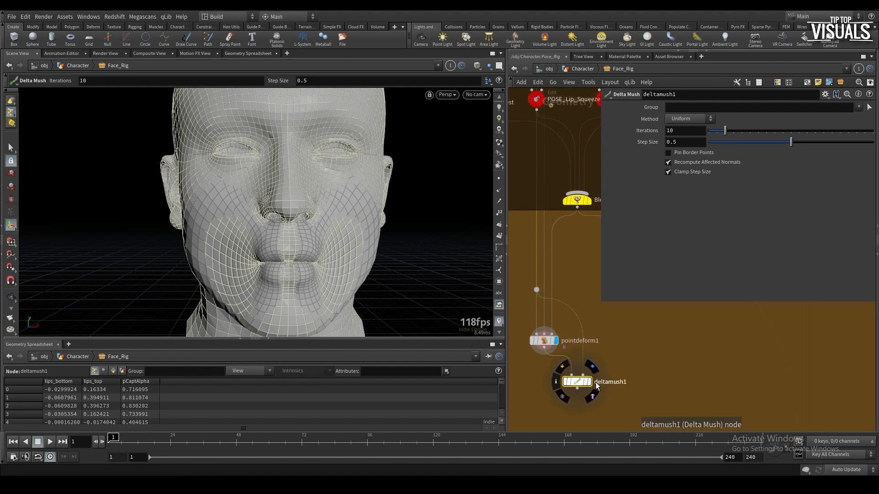
pyautogui.click(590, 382)
# Compare the squeezed lip corner between deltamush1 and pointdeform1 up close
pyautogui.keyDown('alt'); pyautogui.moveTo(300, 274); pyautogui.dragTo(314, 227, button='right'); pyautogui.keyUp('alt')
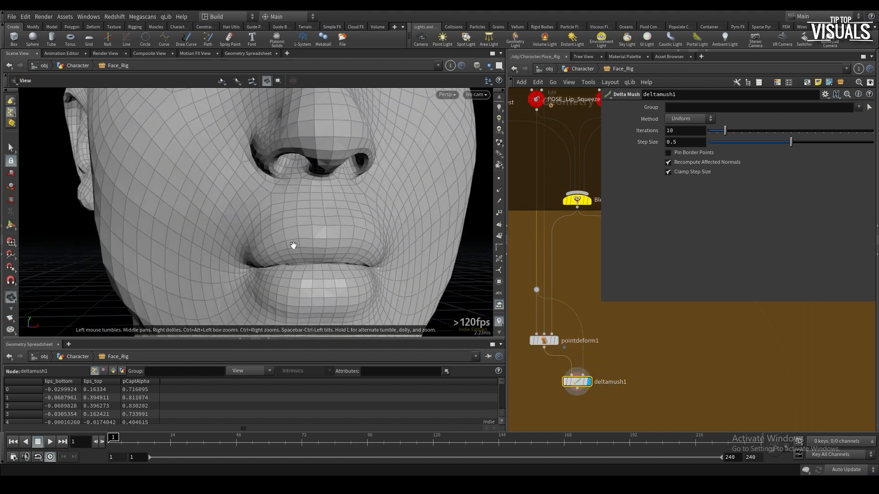
pyautogui.keyDown('alt'); pyautogui.moveTo(314, 227); pyautogui.dragTo(344, 233); pyautogui.keyUp('alt')
pyautogui.keyDown('alt'); pyautogui.moveTo(344, 232); pyautogui.dragTo(335, 196, button='right'); pyautogui.keyUp('alt')
pyautogui.keyDown('alt'); pyautogui.moveTo(336, 197); pyautogui.dragTo(288, 237); pyautogui.keyUp('alt')
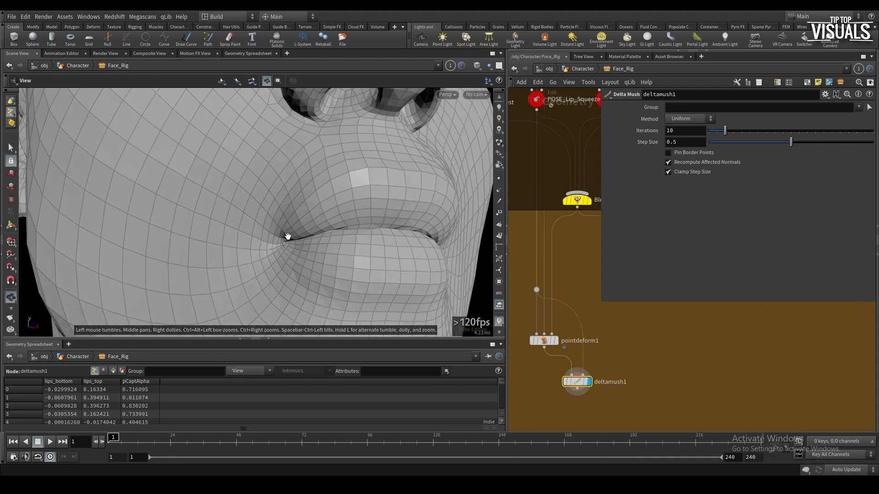
pyautogui.click(556, 341)
pyautogui.keyDown('alt'); pyautogui.moveTo(293, 252); pyautogui.dragTo(300, 206, button='right'); pyautogui.keyUp('alt')
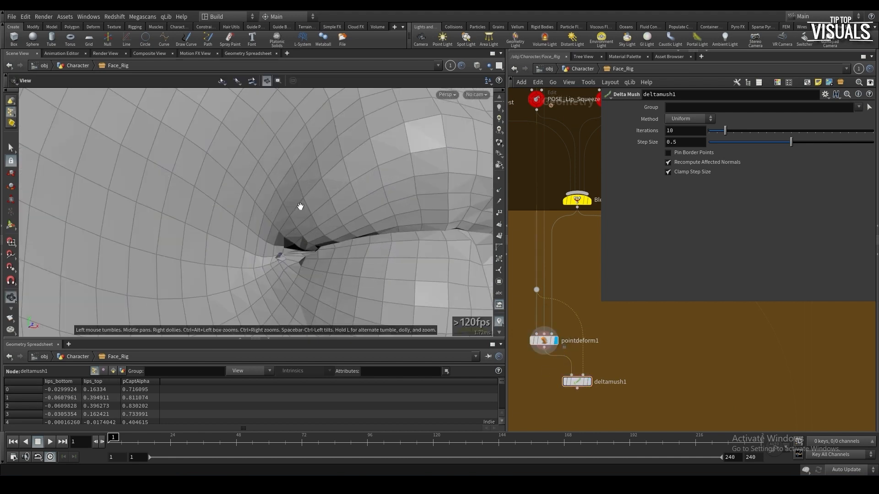
pyautogui.keyDown('alt'); pyautogui.moveTo(300, 206); pyautogui.dragTo(324, 227); pyautogui.keyUp('alt')
pyautogui.click(589, 382)
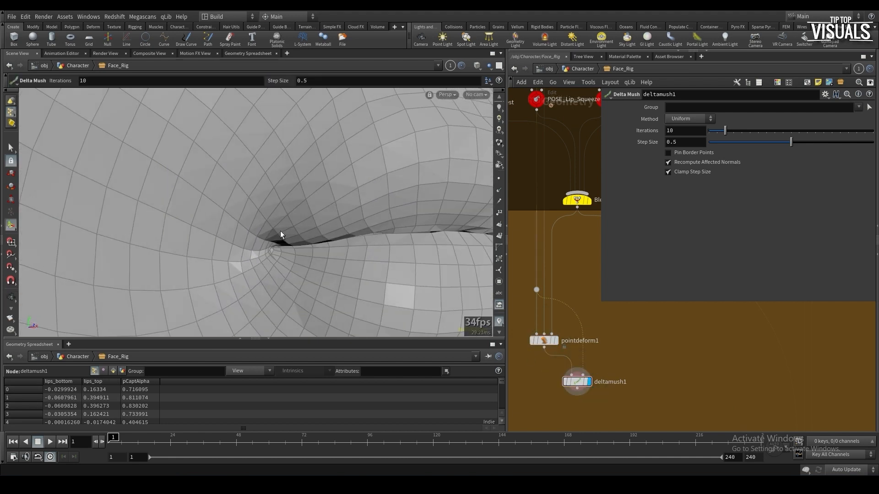
pyautogui.click(555, 342)
# Display deltamush1 and try a Step Size of 0.1 and a higher Iterations value
pyautogui.click(590, 382)
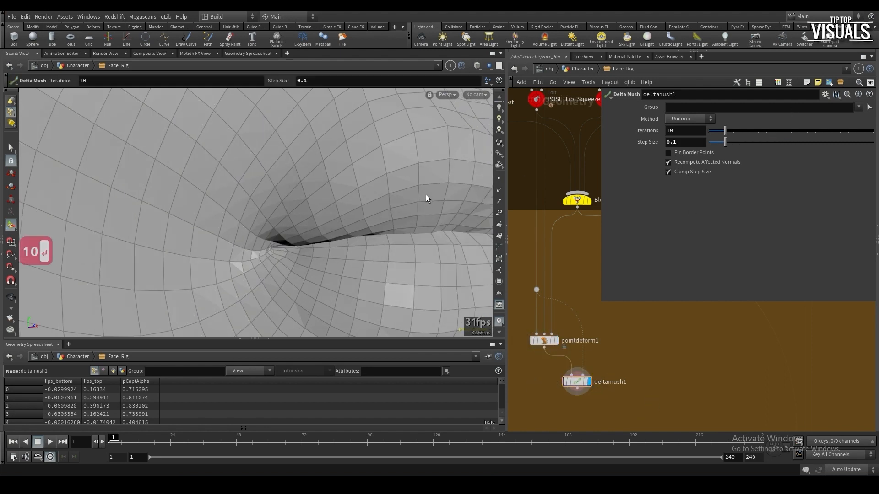
pyautogui.keyDown('alt'); pyautogui.moveTo(426, 198); pyautogui.dragTo(414, 184); pyautogui.keyUp('alt')
pyautogui.moveTo(725, 131); pyautogui.dragTo(755, 133)
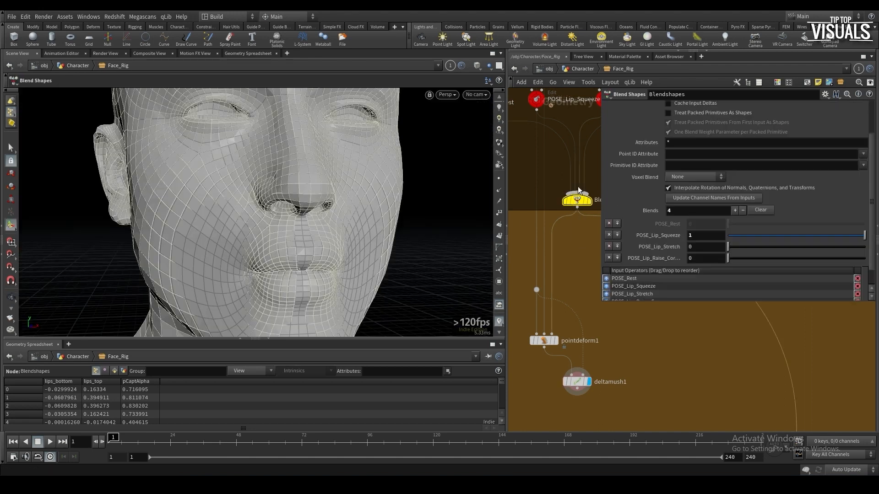
# Lower the POSE_Lip_Squeeze weight on Blendshapes, testing values of about 0.24 and 0.32 through deltamush1
pyautogui.moveTo(742, 258); pyautogui.dragTo(819, 246)
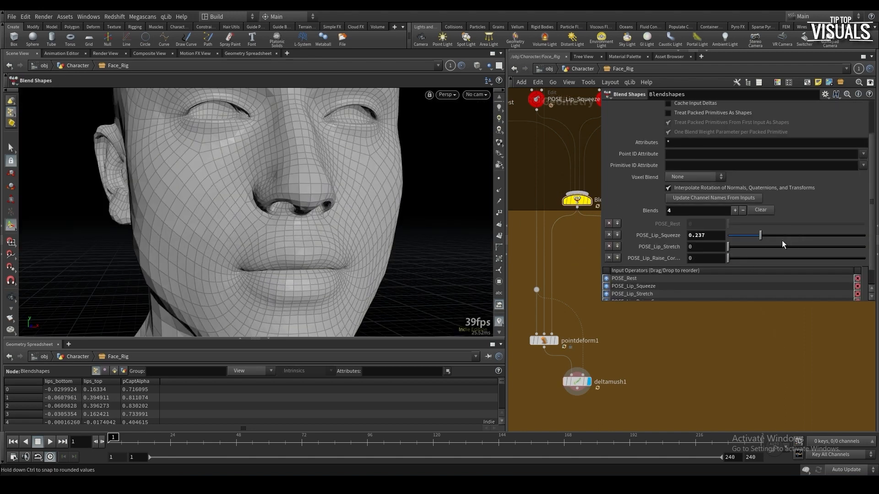
pyautogui.moveTo(782, 244)
pyautogui.mouseDown()
pyautogui.moveTo(762, 243)
pyautogui.moveTo(783, 234)
pyautogui.mouseUp()
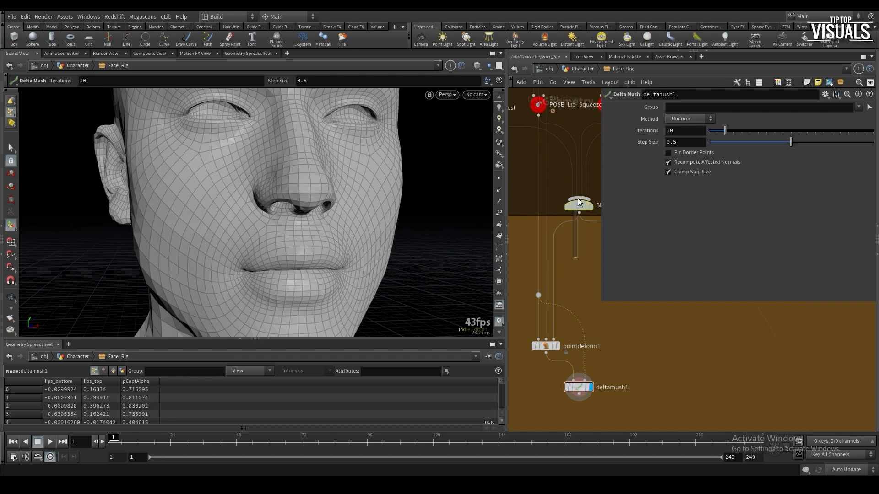
pyautogui.moveTo(780, 236); pyautogui.dragTo(673, 275)
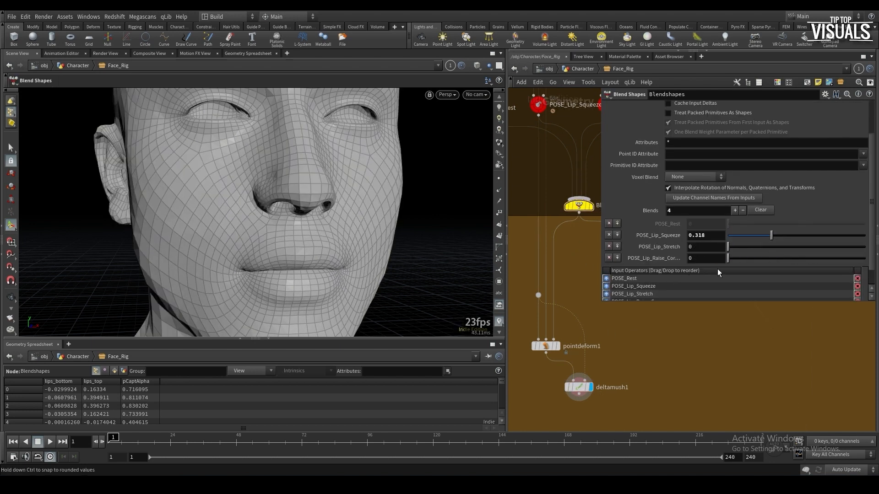
# Enclose the dot, pointdeform1 and deltamush1 in a network box and hide the parameter overlay
pyautogui.scroll(-3, 573, 338)
pyautogui.moveTo(537, 389); pyautogui.dragTo(540, 311)
pyautogui.hotkey('shift', 'o')
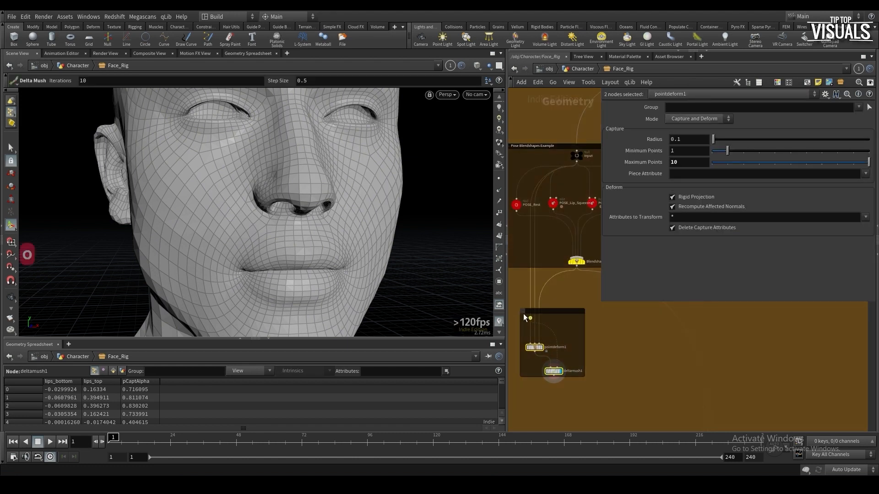
pyautogui.click(526, 346)
pyautogui.press('p')
# Display the Attribute VOP node at the end of the deformation network and save the scene
pyautogui.scroll(-5, 581, 275)
pyautogui.scroll(1, 594, 279)
pyautogui.moveTo(610, 322); pyautogui.dragTo(619, 280, button='middle')
pyautogui.scroll(3, 549, 376)
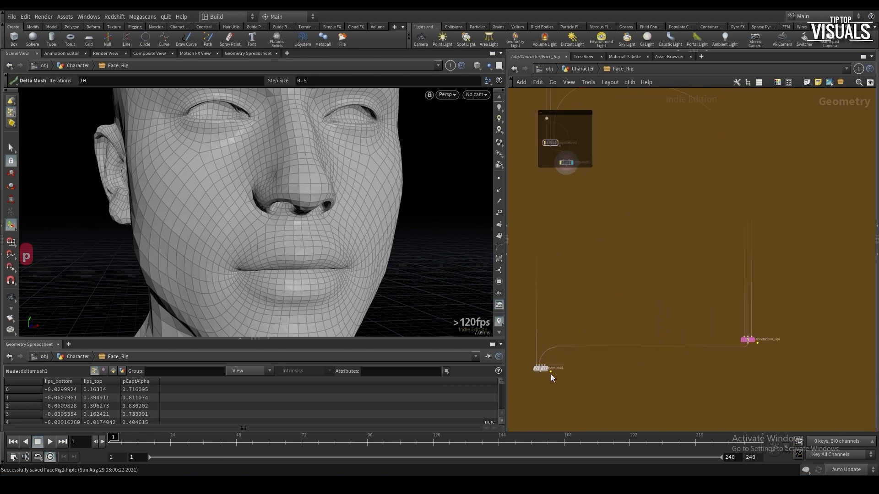
pyautogui.click(546, 369)
pyautogui.moveTo(608, 367); pyautogui.dragTo(639, 375, button='middle')
pyautogui.scroll(-2, 639, 375)
pyautogui.moveTo(669, 340); pyautogui.dragTo(577, 368, button='middle')
pyautogui.hotkey('ctrl', 's')
pyautogui.moveTo(613, 347); pyautogui.dragTo(673, 401)
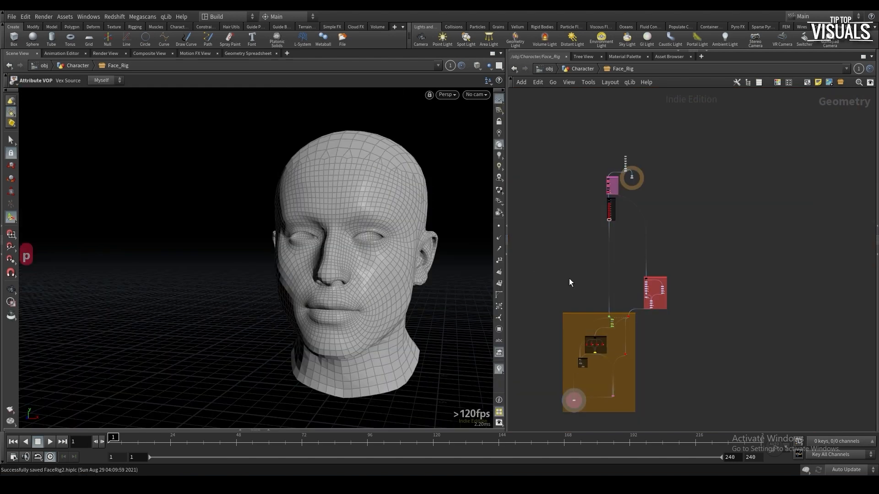
# Display the nose Attribute Blur node at the end of the Weight Blurs chain and view the head from the side
pyautogui.scroll(8, 610, 222)
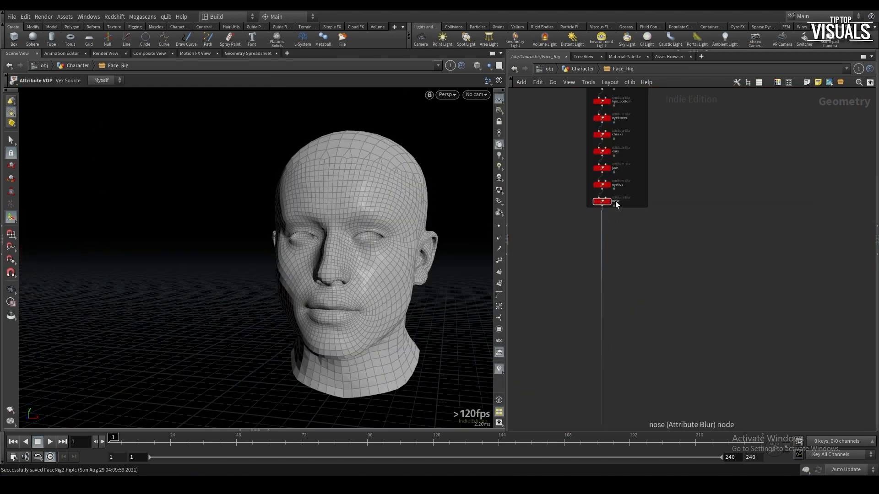
pyautogui.click(605, 202)
pyautogui.moveTo(514, 273); pyautogui.dragTo(583, 279, button='middle')
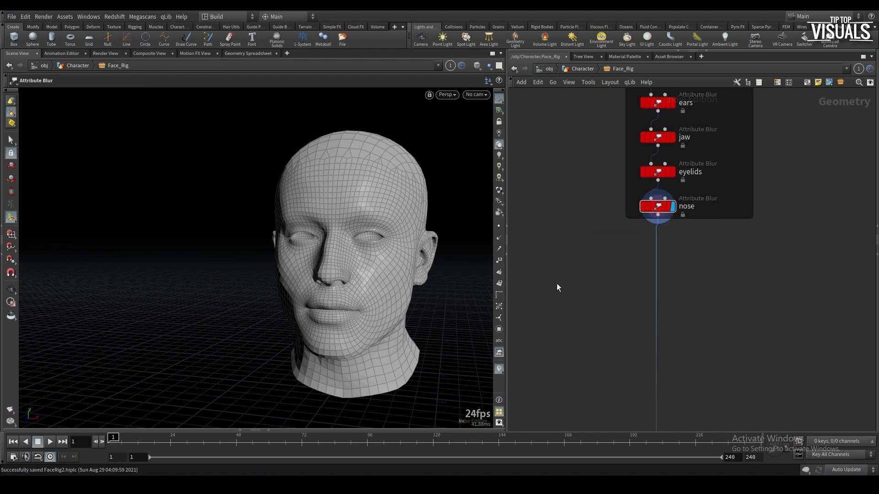
pyautogui.keyDown('alt'); pyautogui.moveTo(403, 261); pyautogui.dragTo(349, 249); pyautogui.keyUp('alt')
pyautogui.keyDown('alt'); pyautogui.moveTo(352, 275); pyautogui.dragTo(332, 244, button='middle'); pyautogui.keyUp('alt')
pyautogui.keyDown('alt'); pyautogui.moveTo(332, 244); pyautogui.dragTo(321, 243); pyautogui.keyUp('alt')
# Add a Draw Curve node beside the Weight Blurs chain, fed by the nose Attribute Blur node
pyautogui.scroll(-4, 590, 300)
pyautogui.moveTo(591, 300); pyautogui.dragTo(707, 297, button='middle')
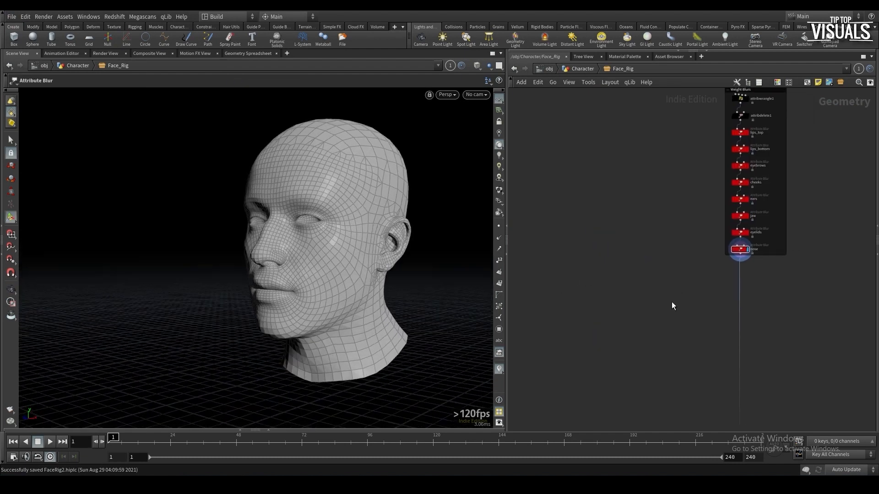
pyautogui.scroll(-3, 633, 312)
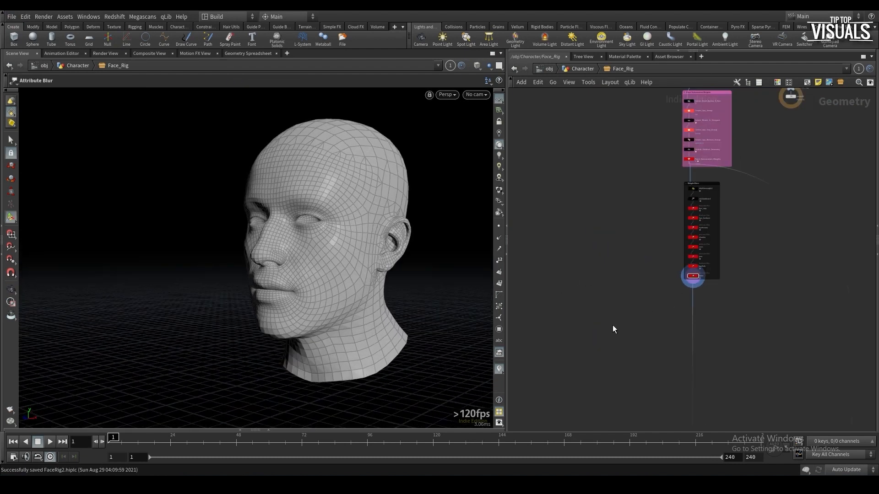
pyautogui.press('Tab')
pyautogui.write('curve')
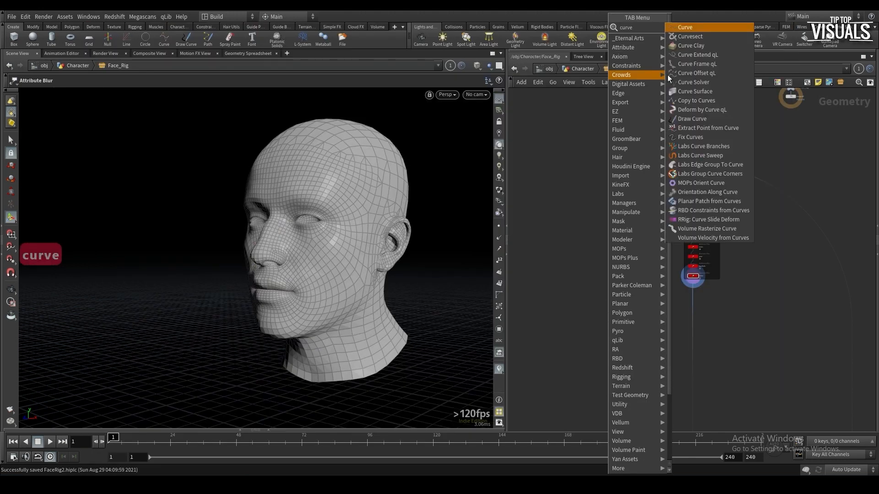
pyautogui.click(704, 120)
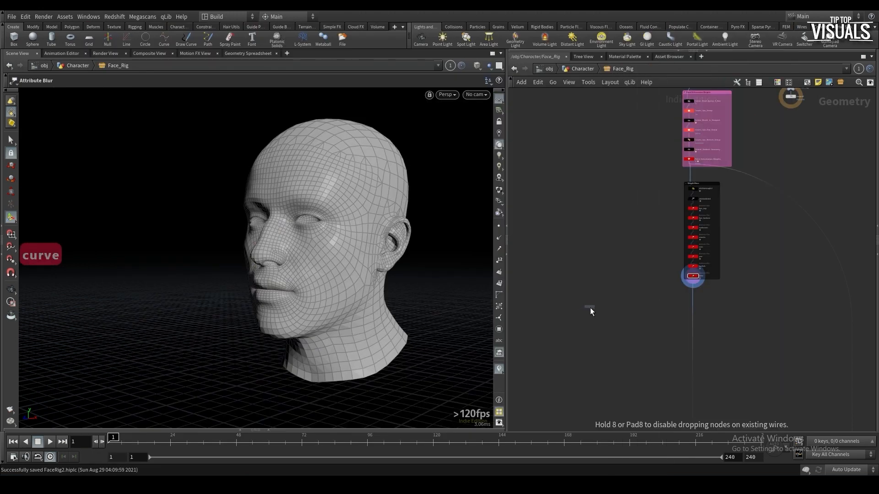
pyautogui.click(590, 323)
pyautogui.scroll(5, 592, 325)
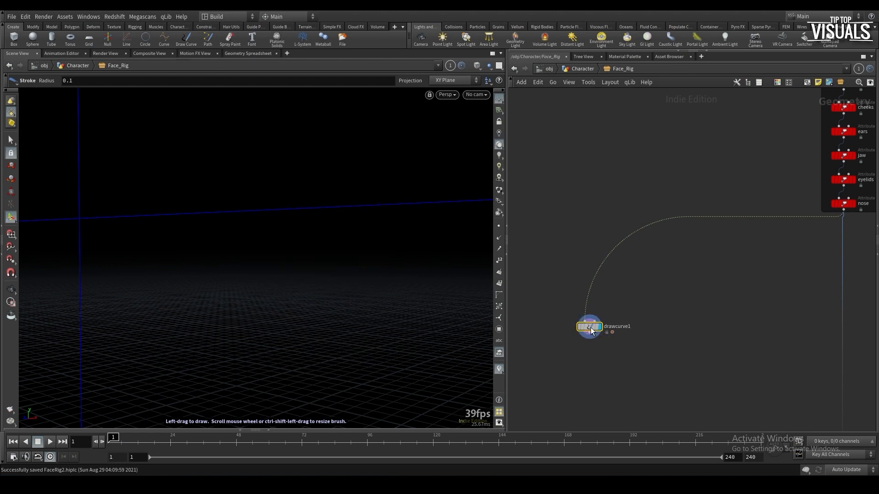
# Display the nose node and review the Weight Blurs chain that feeds drawcurve1
pyautogui.press('p')
pyautogui.press('p')
pyautogui.moveTo(865, 231); pyautogui.dragTo(781, 268, button='middle')
pyautogui.click(768, 241)
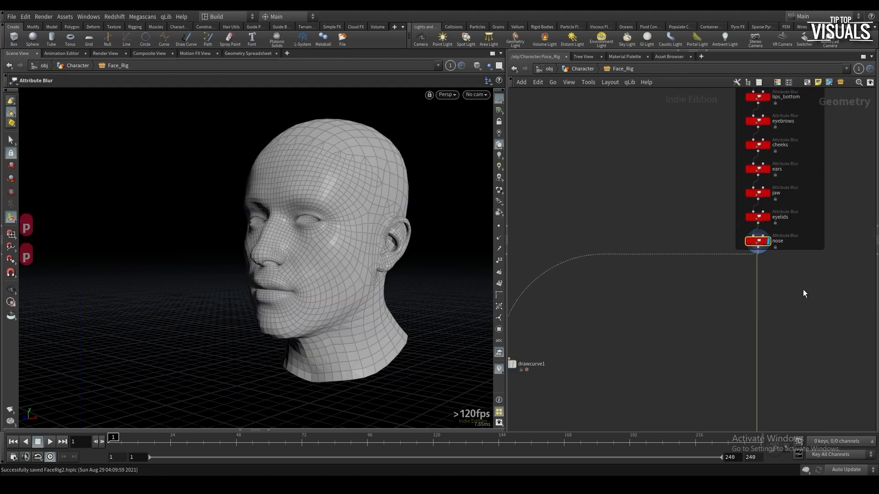
pyautogui.moveTo(725, 240); pyautogui.dragTo(605, 408, button='middle')
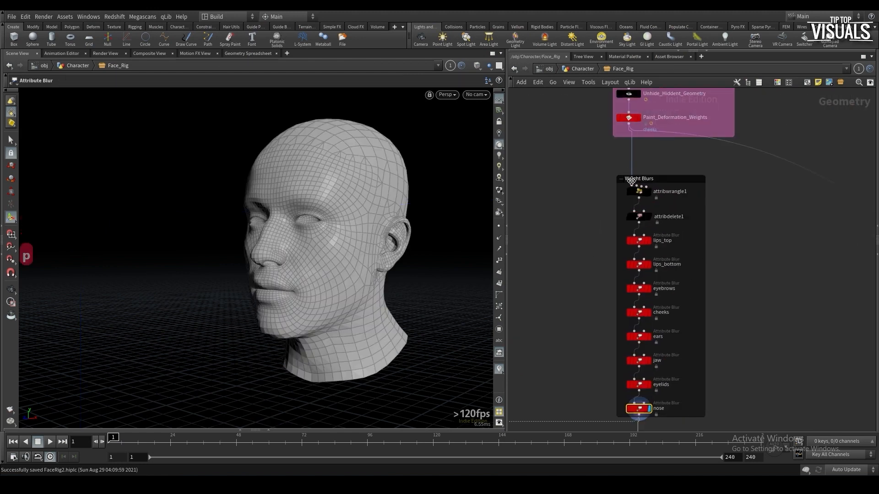
pyautogui.moveTo(596, 223); pyautogui.dragTo(579, 246, button='middle')
pyautogui.moveTo(624, 221); pyautogui.dragTo(607, 314, button='middle')
pyautogui.moveTo(534, 428)
pyautogui.mouseDown(button='middle')
pyautogui.moveTo(599, 329)
pyautogui.moveTo(631, 228)
pyautogui.mouseUp(button='middle')
pyautogui.moveTo(631, 301)
pyautogui.mouseDown(button='middle')
pyautogui.moveTo(653, 234)
pyautogui.moveTo(715, 155)
pyautogui.mouseUp(button='middle')
# Display drawcurve1 and set its Projection to Geometry
pyautogui.click(535, 376)
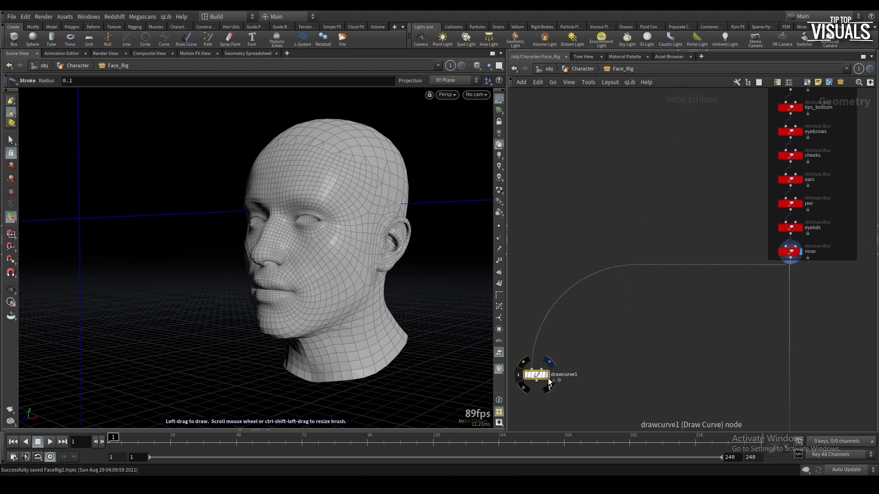
pyautogui.press('p')
pyautogui.click(640, 107)
pyautogui.click(694, 142)
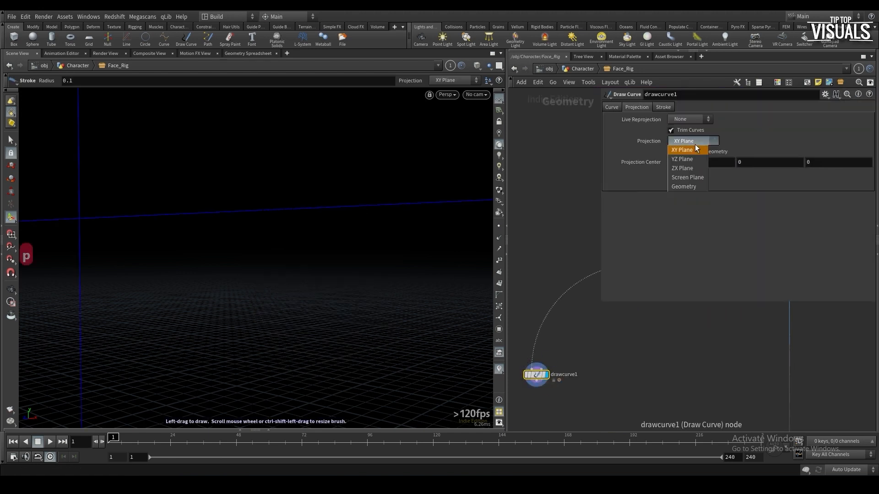
pyautogui.click(696, 188)
# Turn on material display and show the nose node's textured face while keeping drawcurve1 selected for drawing
pyautogui.moveTo(424, 366); pyautogui.dragTo(327, 206)
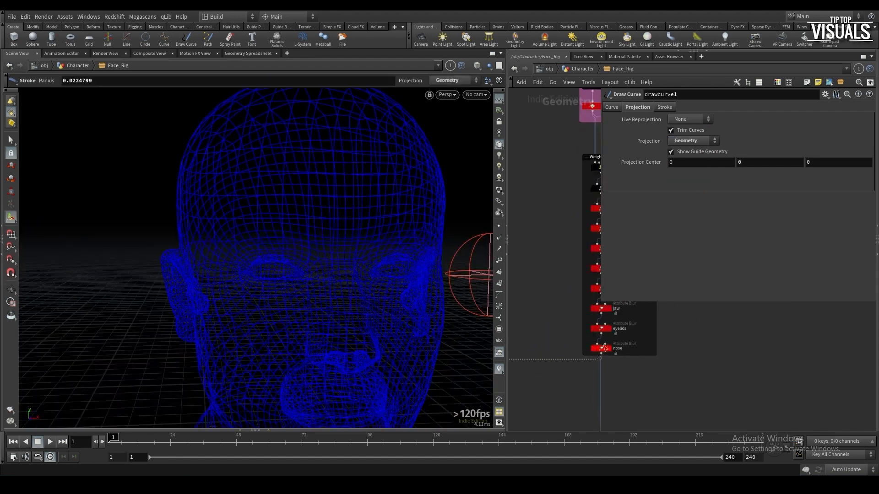
pyautogui.click(499, 190)
pyautogui.moveTo(535, 357); pyautogui.dragTo(633, 339, button='middle')
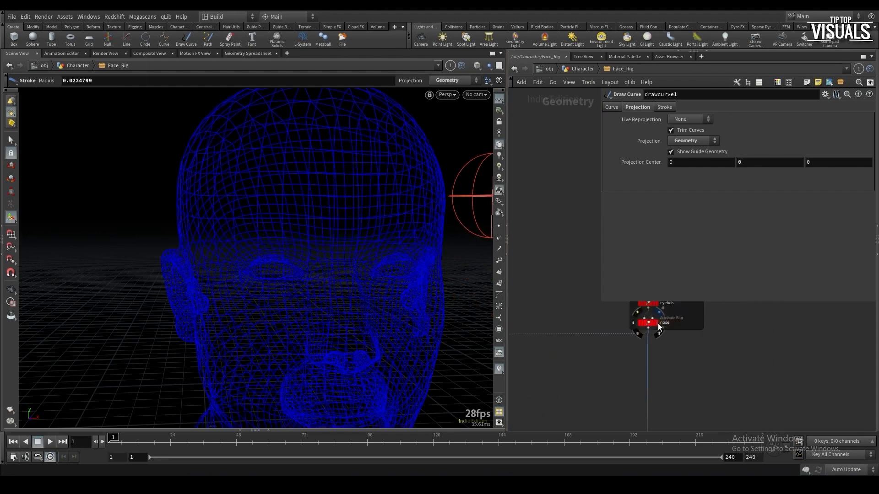
pyautogui.click(658, 323)
pyautogui.moveTo(540, 380); pyautogui.dragTo(659, 313, button='middle')
pyautogui.moveTo(617, 341); pyautogui.dragTo(513, 386)
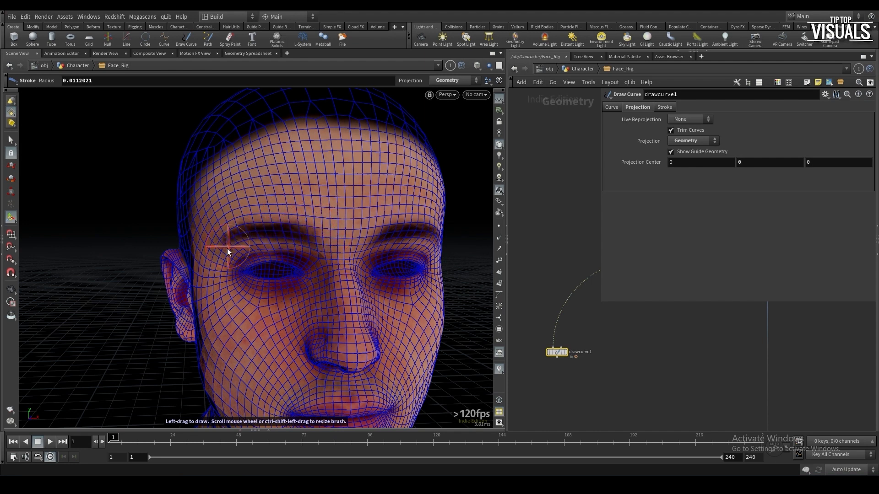
# Undo the first eyebrow stroke, redraw a curve along the same eyebrow on the face, and display drawcurve1
pyautogui.moveTo(274, 229); pyautogui.dragTo(297, 225, button='middle')
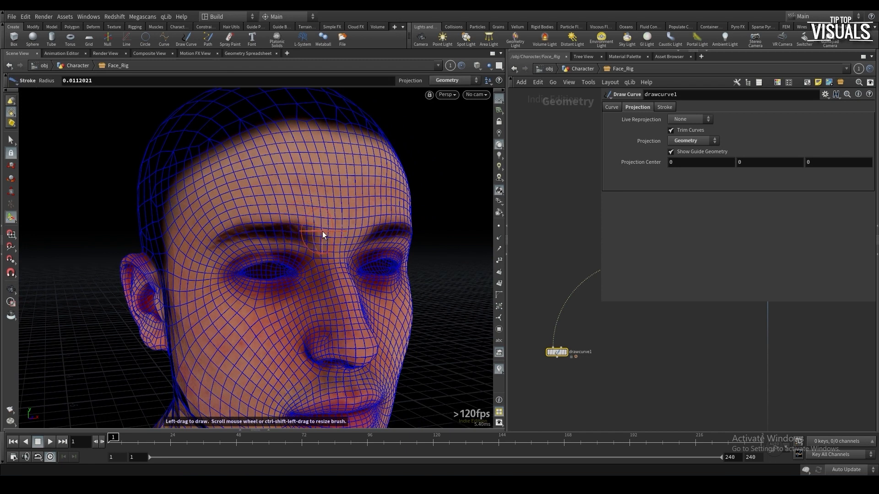
pyautogui.hotkey('ctrl', 'z')
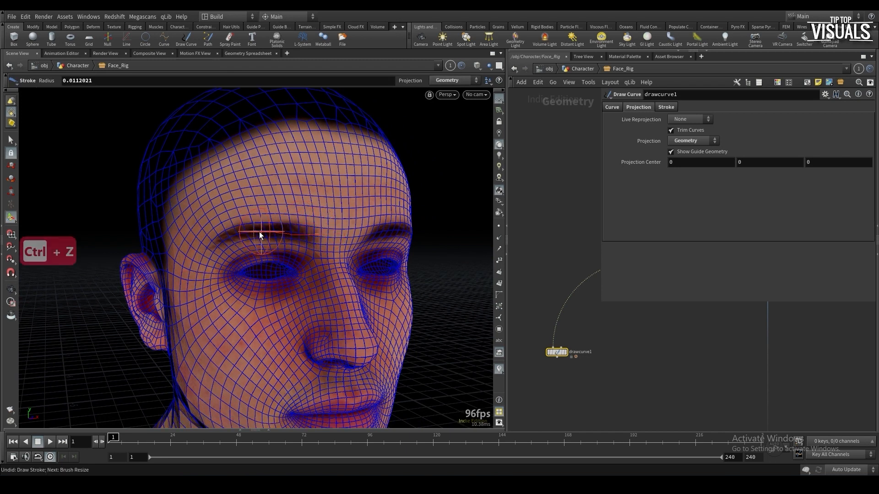
pyautogui.moveTo(219, 238)
pyautogui.mouseDown()
pyautogui.moveTo(193, 266)
pyautogui.moveTo(242, 231)
pyautogui.moveTo(231, 234)
pyautogui.mouseUp()
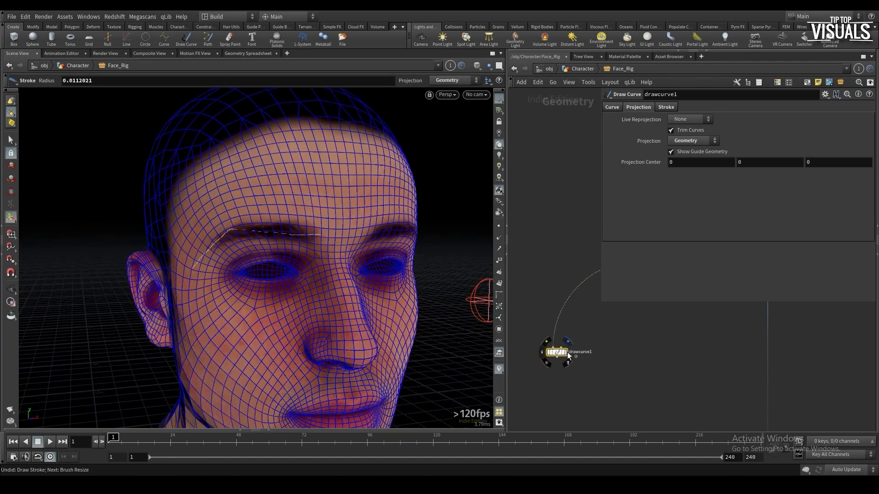
pyautogui.click(566, 352)
# Add a Resample node below drawcurve1, display it, and turn on point display in the viewport
pyautogui.moveTo(548, 387); pyautogui.dragTo(539, 355, button='middle')
pyautogui.press('Tab')
pyautogui.write('resam')
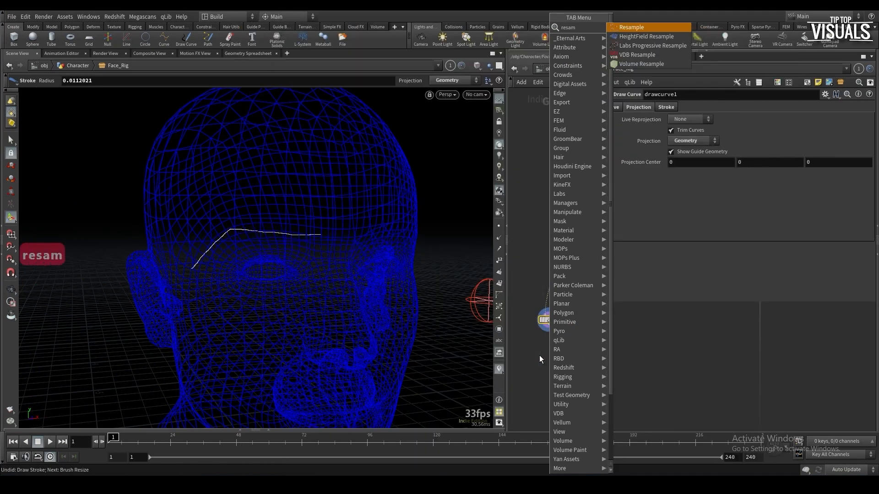
pyautogui.write('pl')
pyautogui.press('Return')
pyautogui.click(499, 227)
pyautogui.moveTo(570, 368)
pyautogui.mouseDown()
pyautogui.moveTo(549, 325)
pyautogui.moveTo(560, 364)
pyautogui.mouseUp()
pyautogui.click(578, 374)
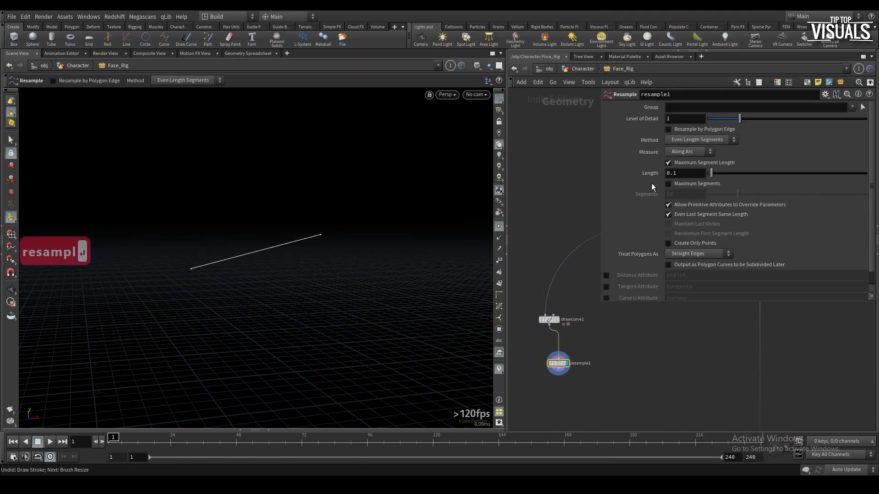
# Turn off Maximum Segment Length on resample1 and limit it with Maximum Segments set to 20
pyautogui.click(685, 163)
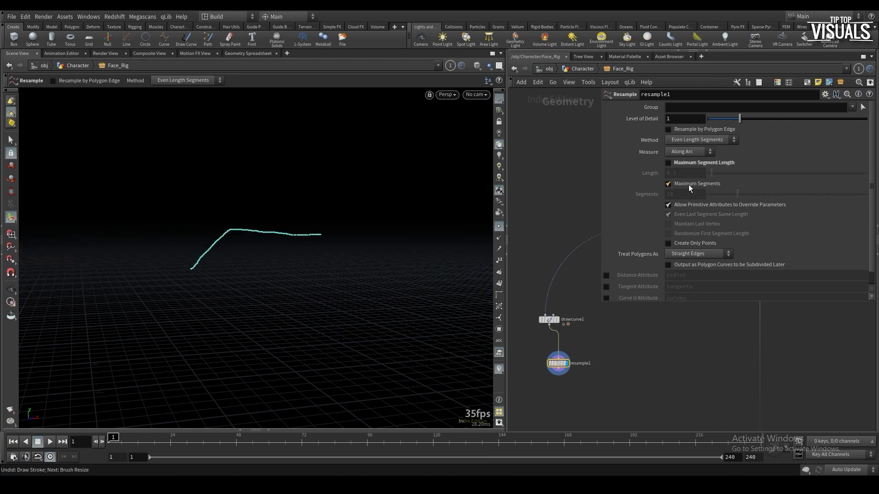
pyautogui.click(688, 184)
pyautogui.doubleClick(686, 192)
pyautogui.write('20')
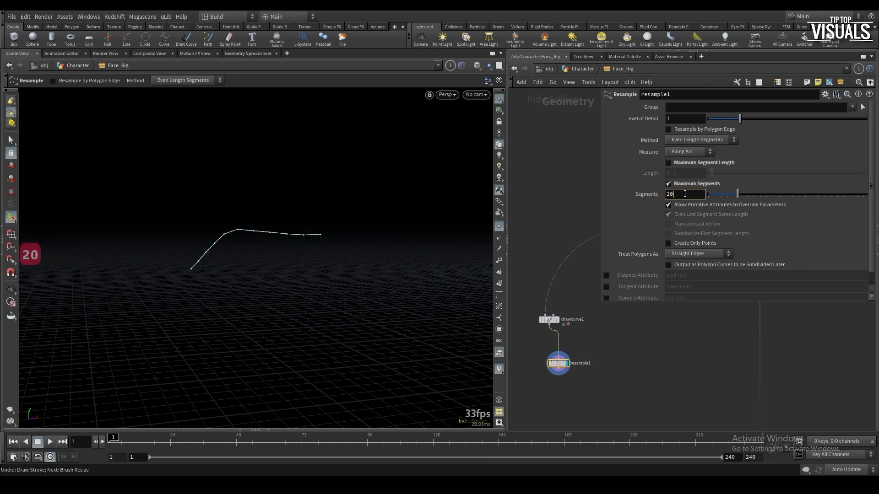
pyautogui.press('Return')
pyautogui.press('p')
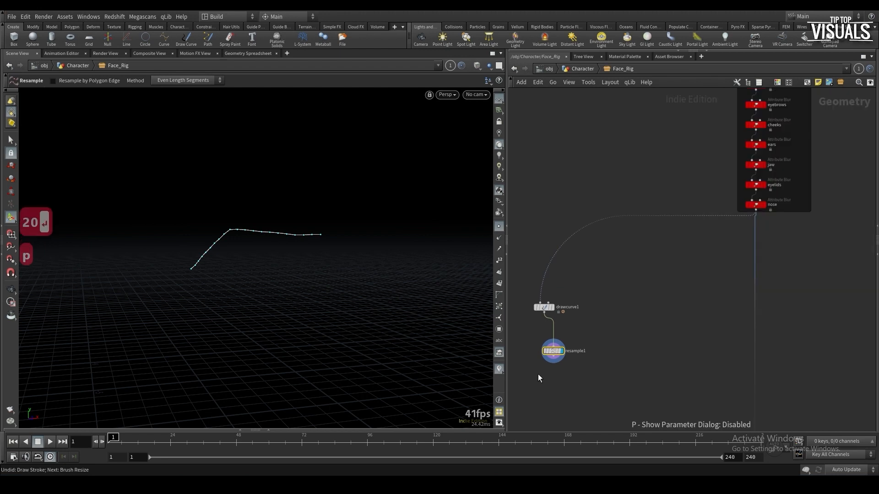
pyautogui.hotkey('ctrl', 'shift', 's')
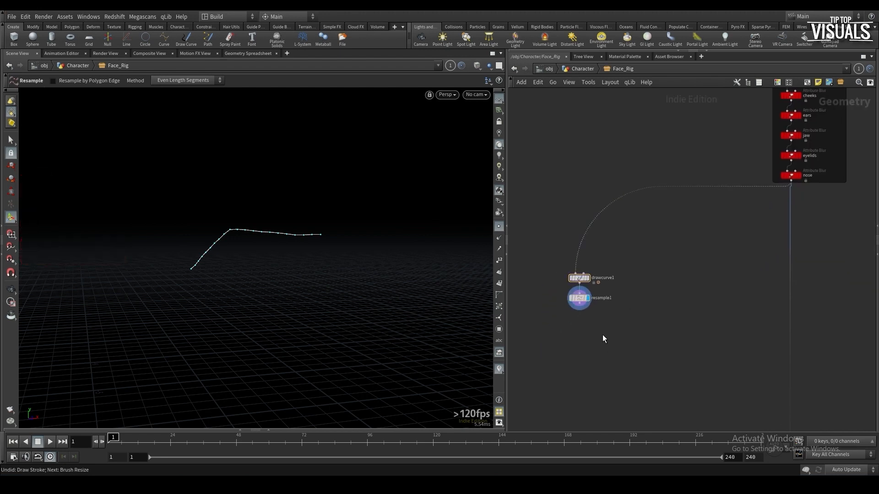
# Add a Fit node below resample1, wired to its output, and display it
pyautogui.press('Tab')
pyautogui.write('fit')
pyautogui.press('Return')
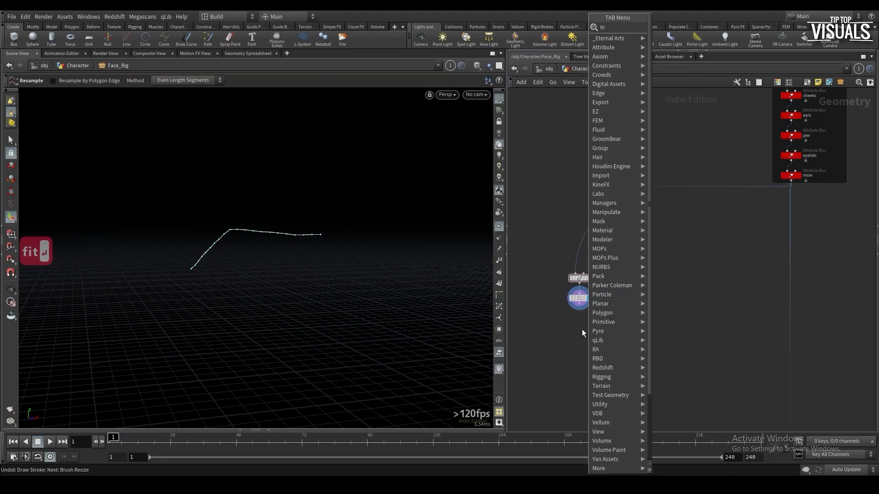
pyautogui.click(609, 338)
pyautogui.click(607, 338)
pyautogui.click(616, 342)
pyautogui.moveTo(607, 343); pyautogui.dragTo(617, 359)
pyautogui.moveTo(595, 382); pyautogui.dragTo(642, 357)
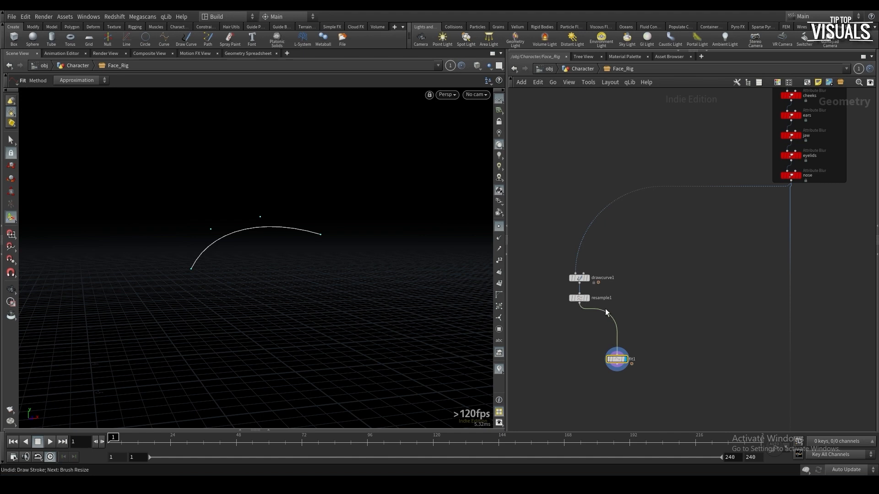
# Compare the resample1 and fit1 curves in the viewport, including their point numbers
pyautogui.click(586, 298)
pyautogui.click(580, 298)
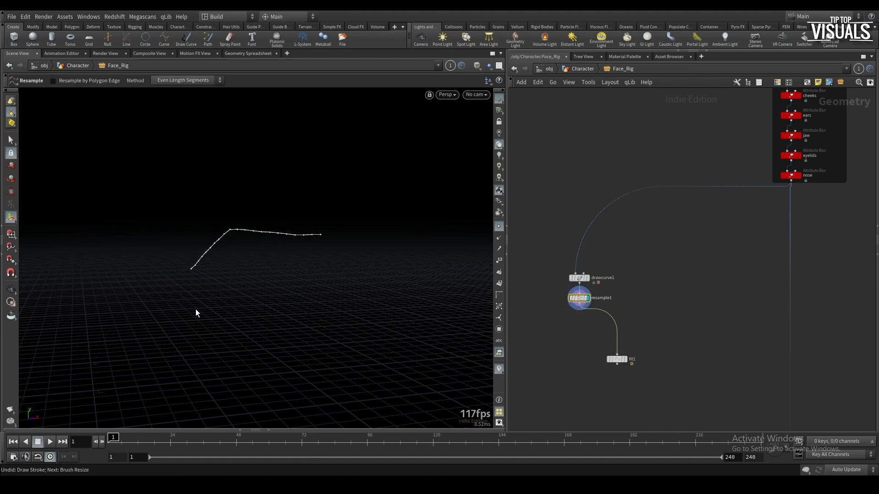
pyautogui.click(610, 360)
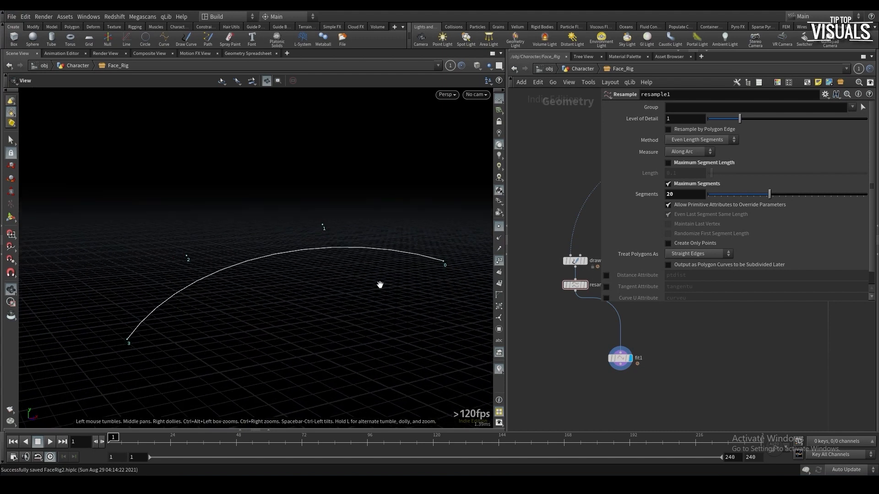
pyautogui.moveTo(591, 332); pyautogui.dragTo(572, 324, button='middle')
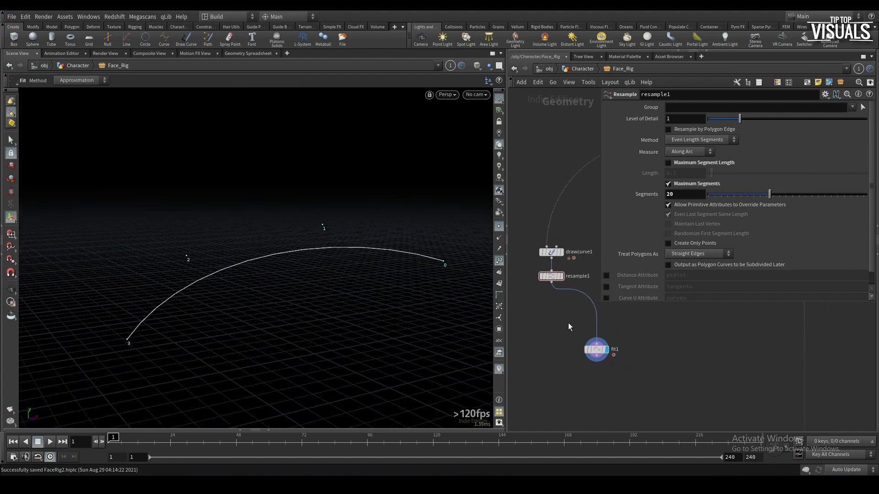
pyautogui.click(563, 276)
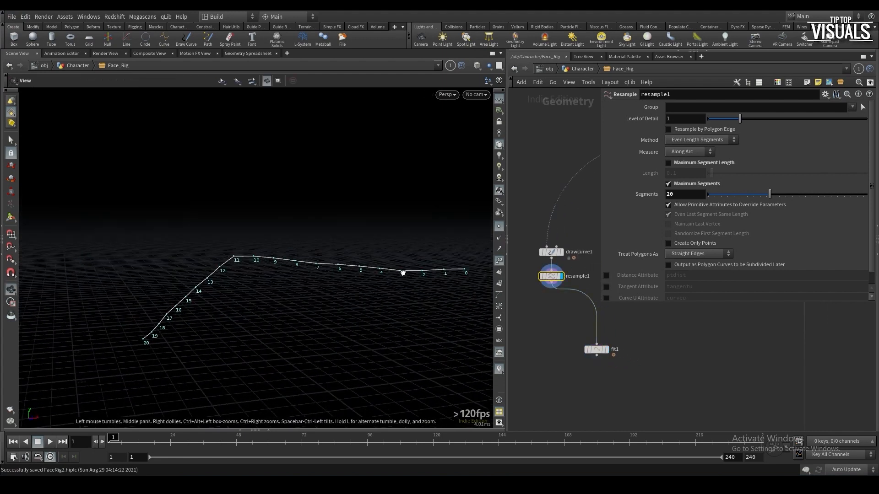
pyautogui.keyDown('alt'); pyautogui.moveTo(409, 274); pyautogui.dragTo(428, 263); pyautogui.keyUp('alt')
pyautogui.moveTo(548, 325); pyautogui.dragTo(553, 339, button='middle')
pyautogui.click(539, 291)
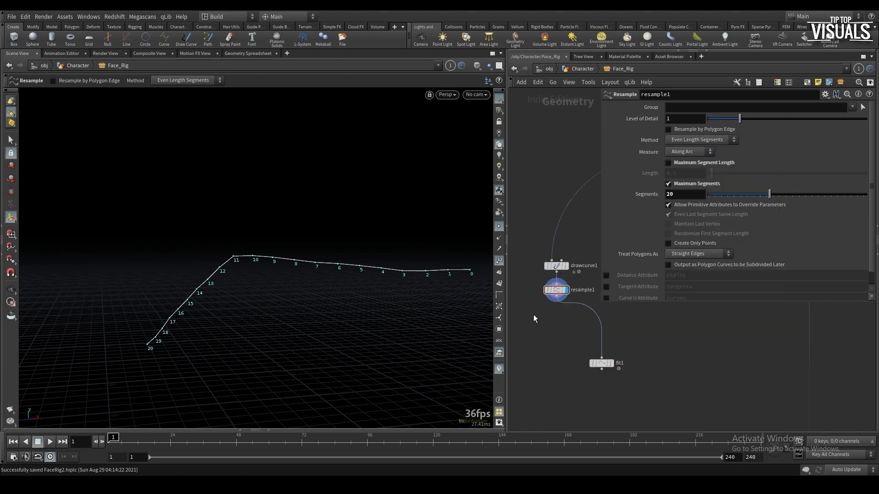
pyautogui.click(499, 260)
# Select points 0 to 7 of the resampled curve and delete them with a Dissolve node
pyautogui.press('s')
pyautogui.click(122, 80)
pyautogui.moveTo(318, 246); pyautogui.dragTo(480, 291)
pyautogui.keyDown('alt'); pyautogui.moveTo(403, 270); pyautogui.dragTo(432, 222, button='right'); pyautogui.keyUp('alt')
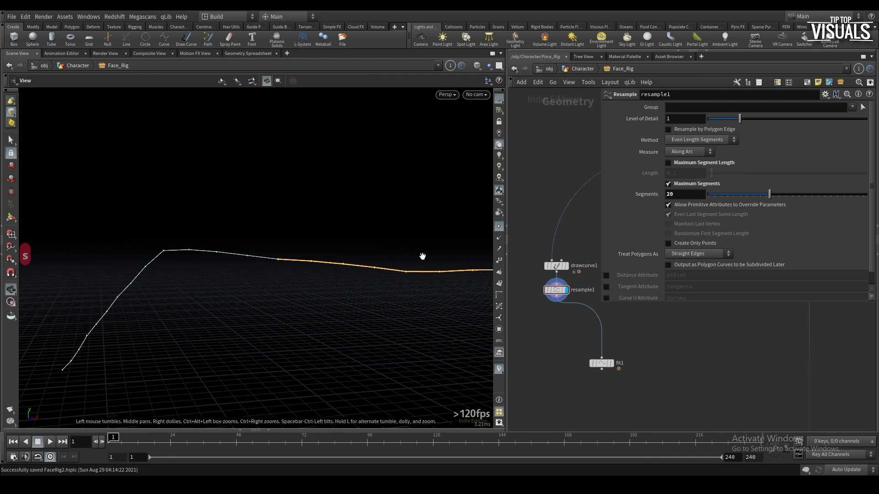
pyautogui.keyDown('alt'); pyautogui.moveTo(421, 257); pyautogui.dragTo(398, 261, button='middle'); pyautogui.keyUp('alt')
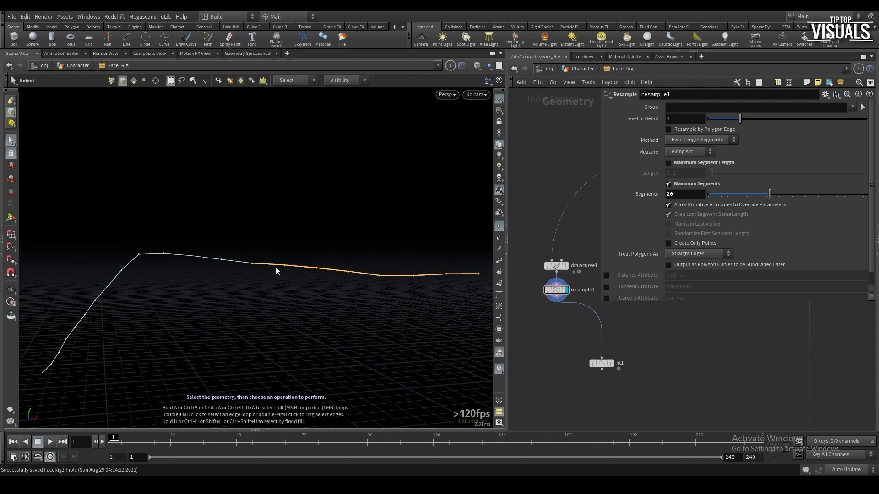
pyautogui.press('Delete')
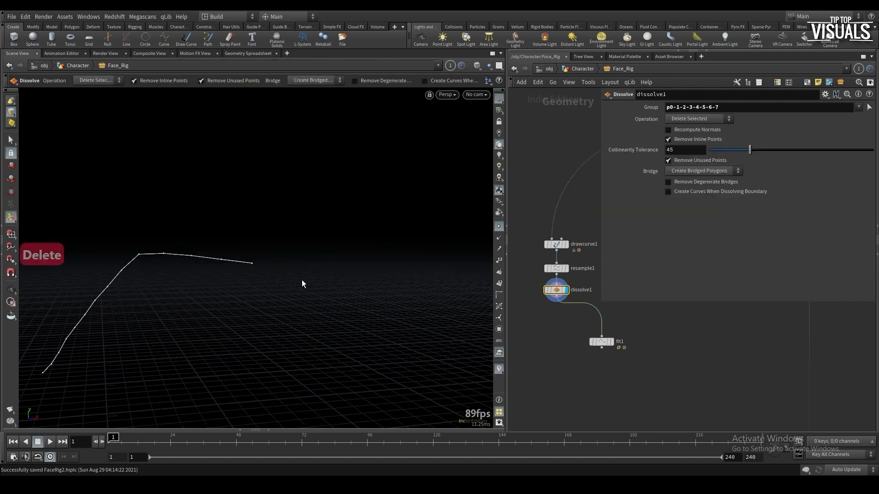
# Duplicate the Dissolve node with Operation set to Delete Non-Selected, and merge both dissolve outputs in a displayed Merge node
pyautogui.keyDown('alt'); pyautogui.moveTo(556, 289); pyautogui.dragTo(534, 308); pyautogui.keyUp('alt')
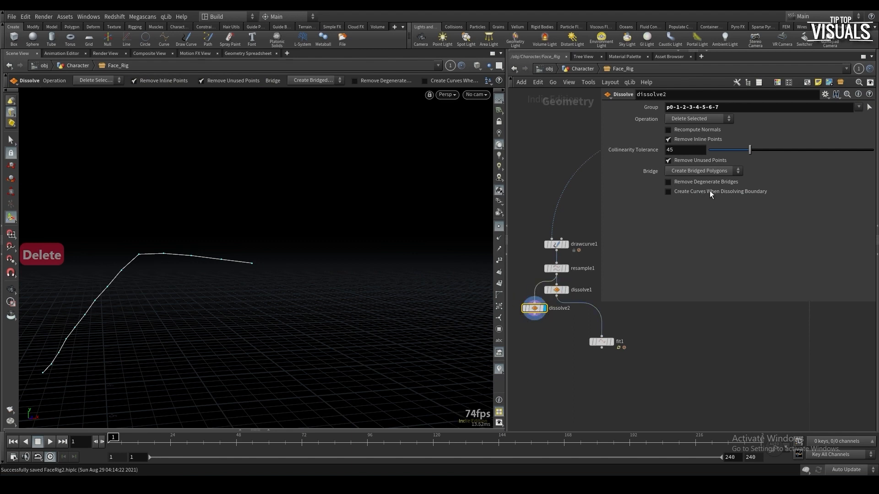
pyautogui.click(706, 122)
pyautogui.click(702, 137)
pyautogui.moveTo(524, 334); pyautogui.dragTo(578, 275)
pyautogui.keyDown('alt'); pyautogui.moveTo(534, 315); pyautogui.dragTo(550, 344); pyautogui.keyUp('alt')
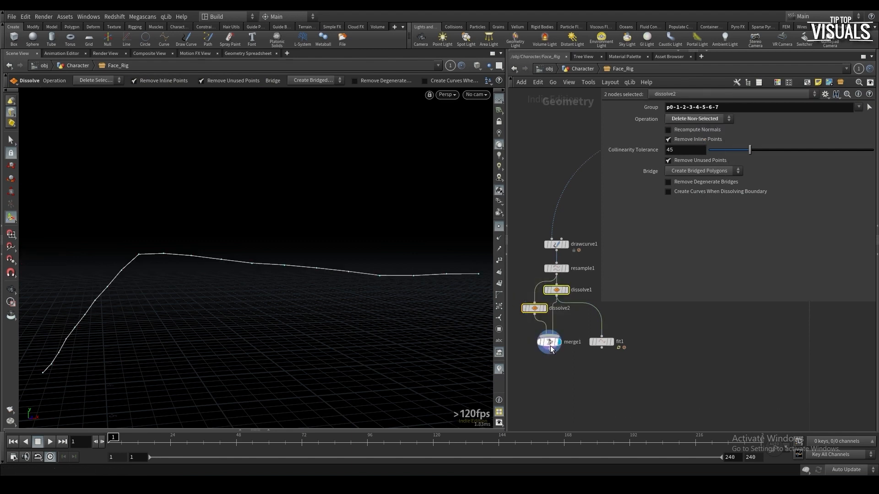
pyautogui.click(548, 342)
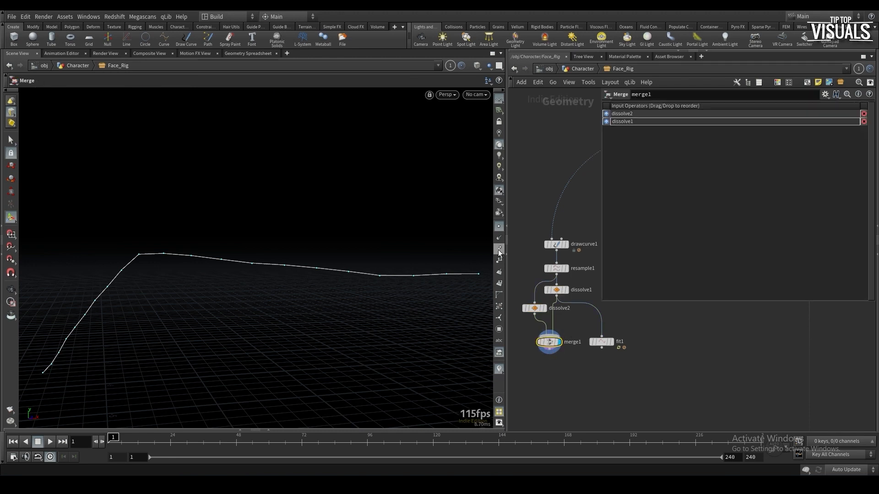
# Check merge1's node information and wire merge1 into a displayed fit1
pyautogui.middleClick(549, 341)
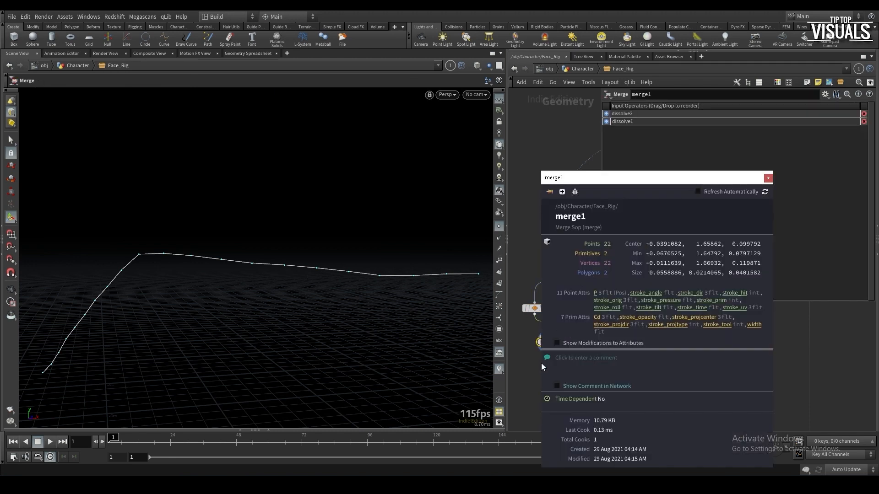
pyautogui.click(600, 341)
pyautogui.click(551, 350)
pyautogui.click(601, 336)
pyautogui.click(611, 360)
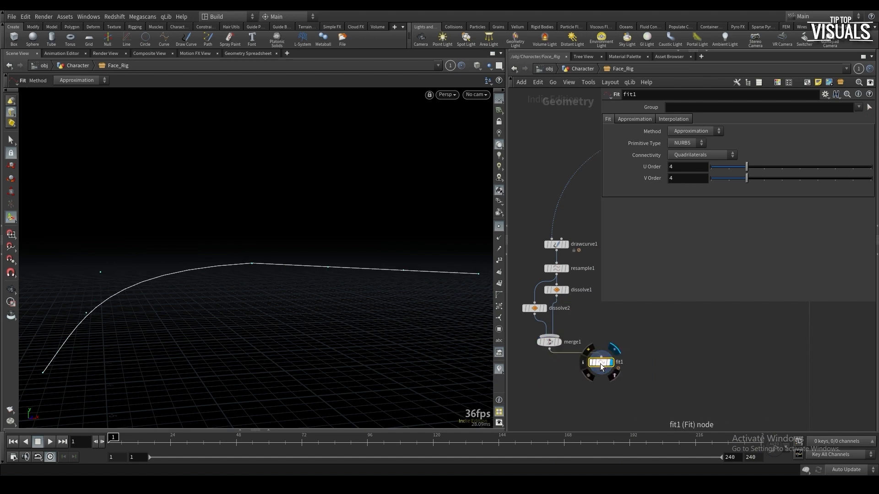
# Rewire fit1 to resample1, delete the dissolve and merge nodes, and undo the deletion
pyautogui.click(600, 355)
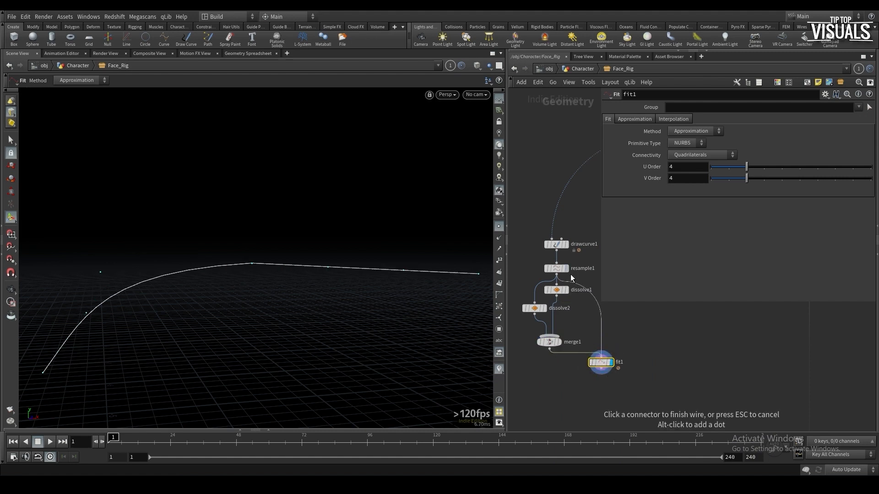
pyautogui.click(570, 273)
pyautogui.moveTo(564, 356); pyautogui.dragTo(520, 281)
pyautogui.press('Delete')
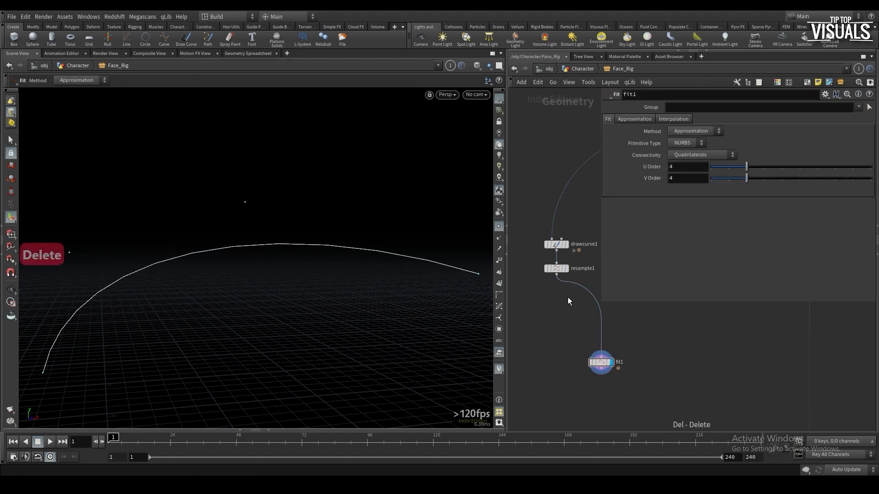
pyautogui.hotkey('ctrl', 'z')
# Add a PolyPath node below merge1 and display it
pyautogui.moveTo(560, 381); pyautogui.dragTo(561, 339, button='middle')
pyautogui.click(567, 309)
pyautogui.middleClick(557, 309)
pyautogui.press('Tab')
pyautogui.write('po')
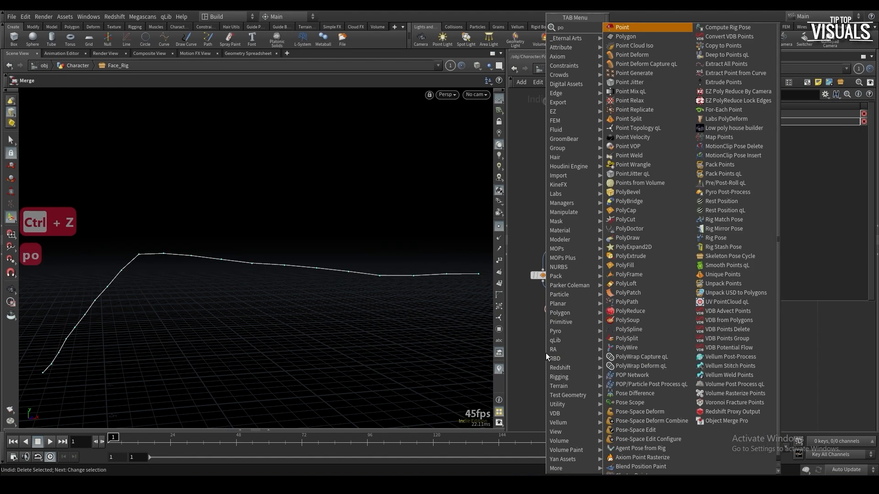
pyautogui.write('lypath')
pyautogui.press('Return')
pyautogui.click(557, 338)
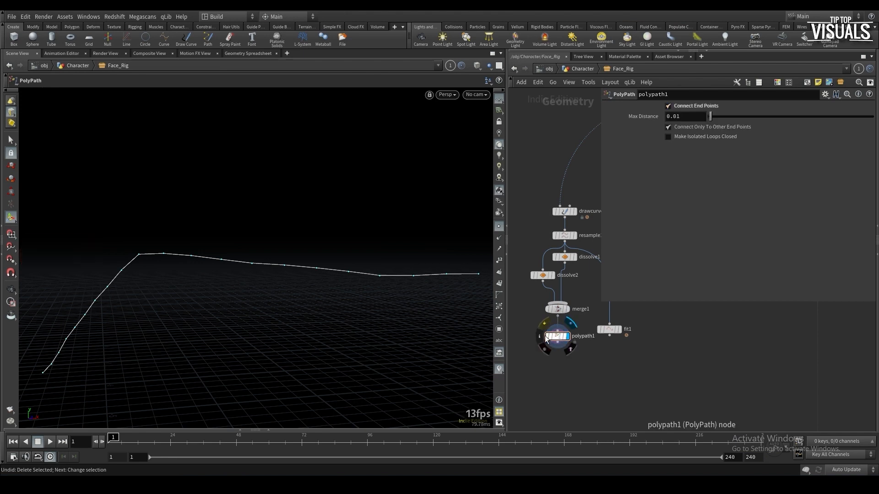
# Display fit1 and try feeding it from polypath1, resample1 and merge1 to compare the fitted curves
pyautogui.click(534, 336)
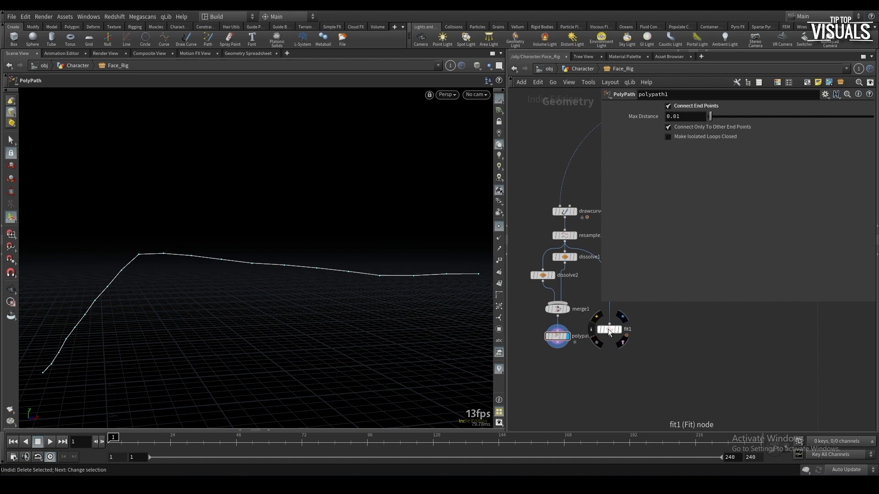
pyautogui.moveTo(609, 330); pyautogui.dragTo(604, 362)
pyautogui.click(557, 345)
pyautogui.click(605, 356)
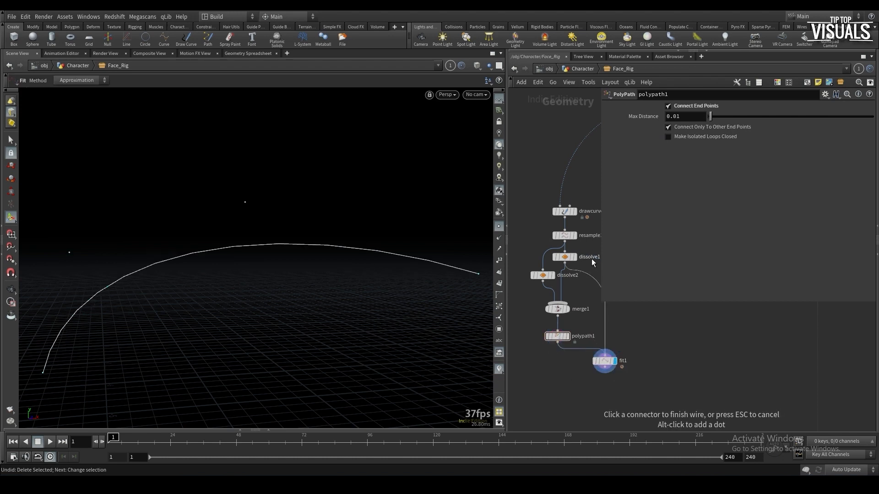
pyautogui.click(605, 348)
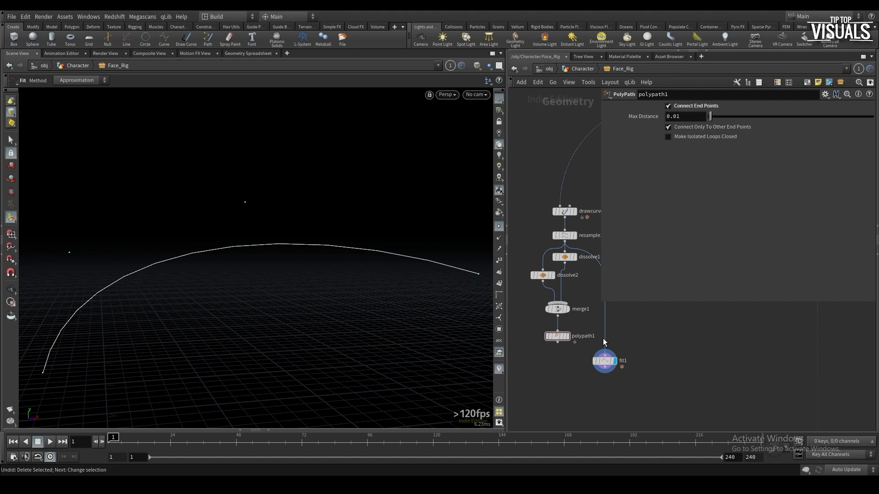
pyautogui.click(556, 315)
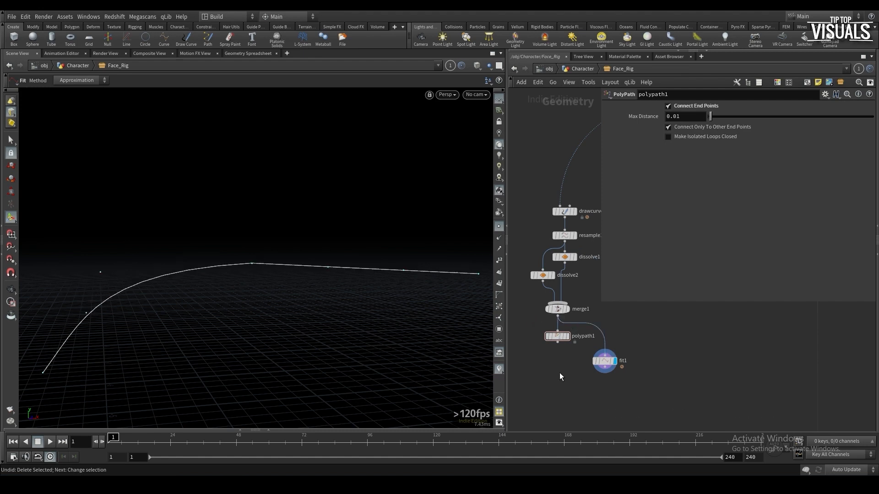
# Delete the dissolve, merge and PolyPath branch, and insert a new PolyPath node between resample1 and fit1
pyautogui.press('Delete')
pyautogui.moveTo(572, 309); pyautogui.dragTo(559, 359, button='middle')
pyautogui.press('Tab')
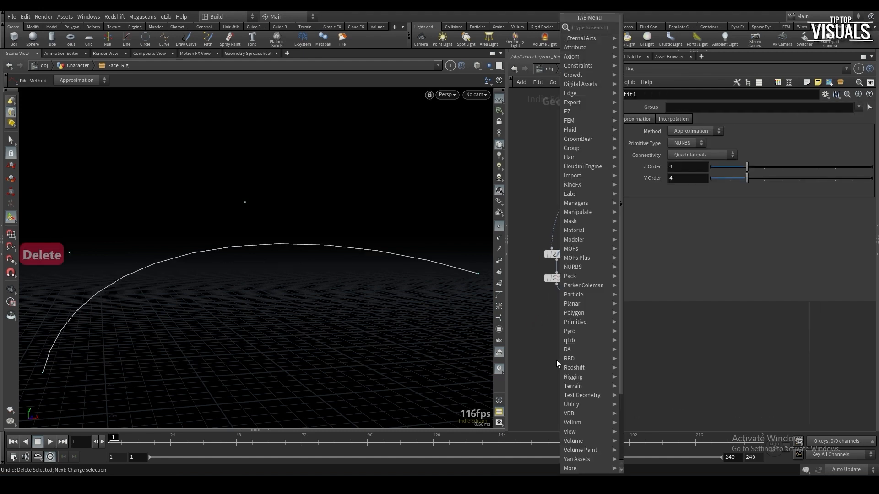
pyautogui.write('polypath')
pyautogui.press('Return')
pyautogui.click(593, 330)
pyautogui.moveTo(596, 404); pyautogui.dragTo(599, 386)
pyautogui.moveTo(600, 386); pyautogui.dragTo(596, 351)
pyautogui.press('p')
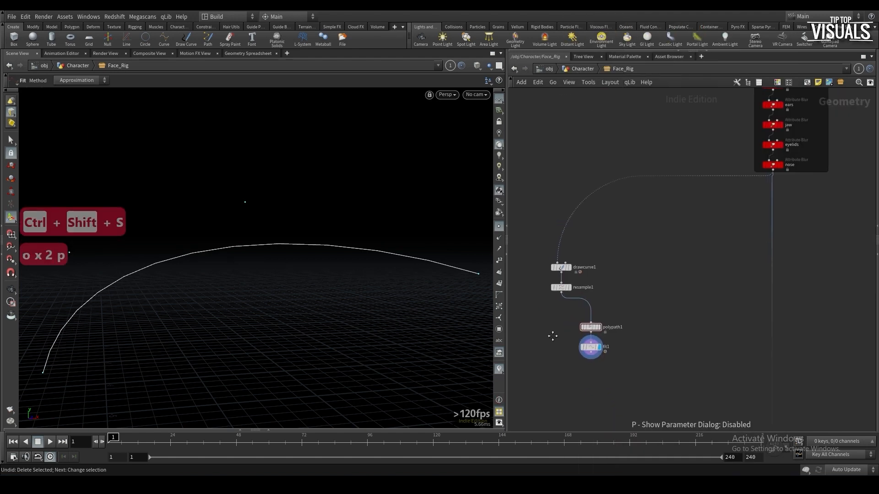
# Lower fit1's approximation Tolerance to 0.00265503 so the curve follows the eyebrow more closely
pyautogui.moveTo(551, 336); pyautogui.dragTo(557, 331, button='middle')
pyautogui.scroll(-2, 287, 264)
pyautogui.keyDown('alt'); pyautogui.moveTo(286, 264); pyautogui.dragTo(295, 280); pyautogui.keyUp('alt')
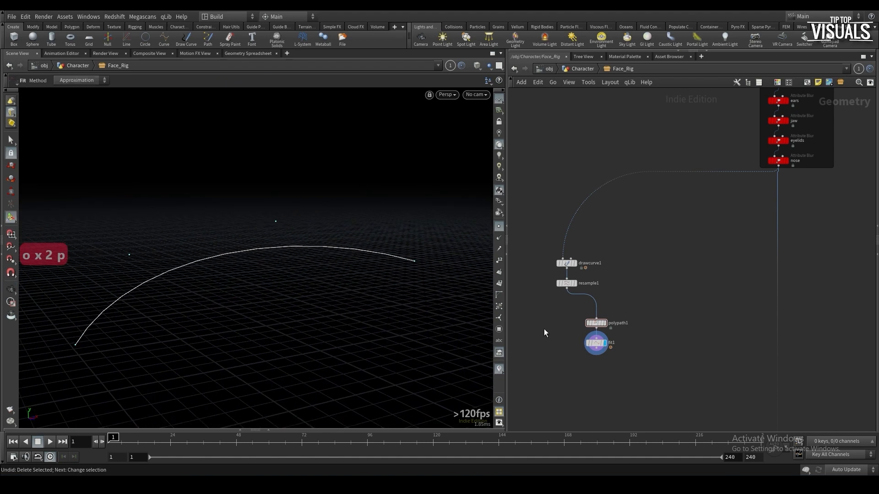
pyautogui.click(594, 343)
pyautogui.moveTo(590, 358); pyautogui.dragTo(576, 340, button='middle')
pyautogui.press('p')
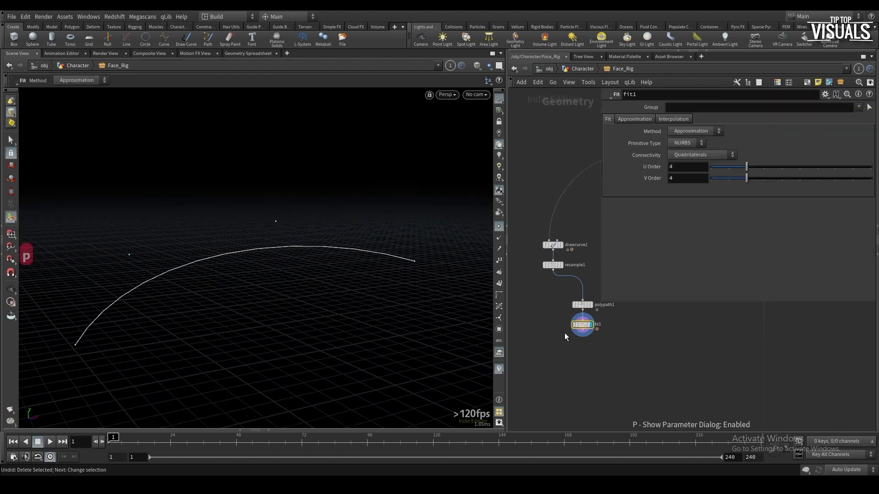
pyautogui.click(643, 119)
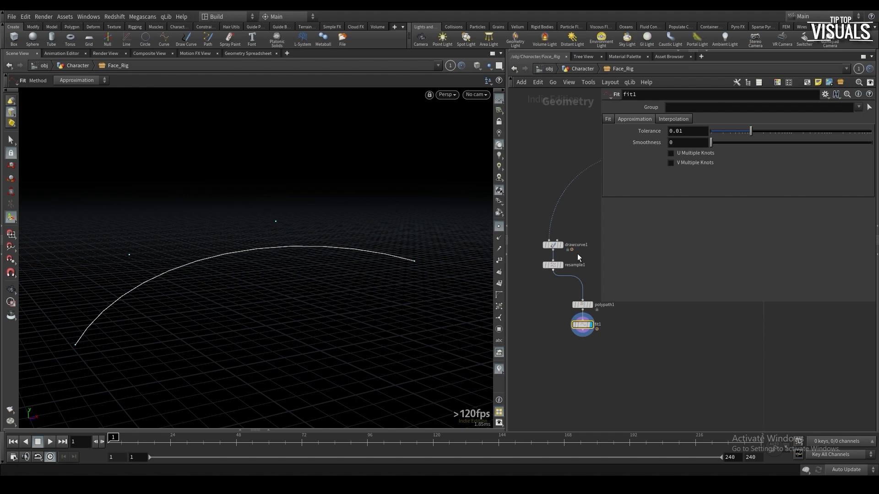
pyautogui.moveTo(737, 132)
pyautogui.mouseDown()
pyautogui.moveTo(703, 131)
pyautogui.moveTo(739, 134)
pyautogui.moveTo(730, 133)
pyautogui.mouseUp()
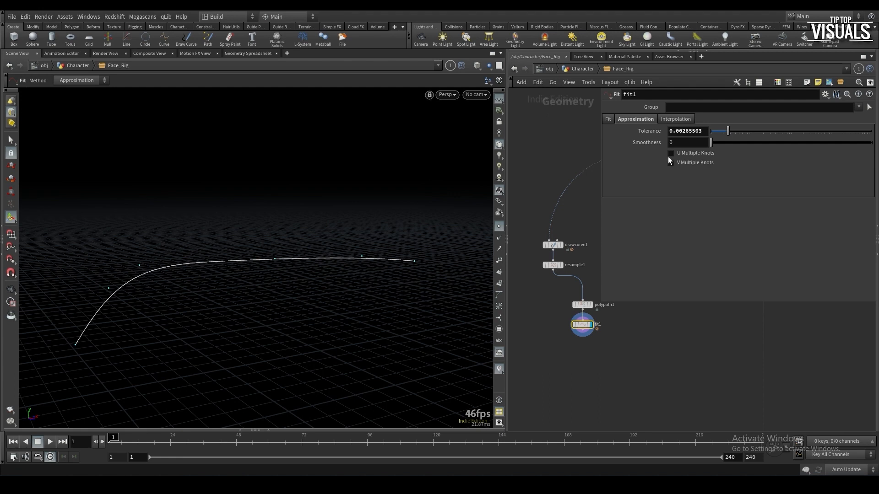
# Insert a Rig Doctor node between resample1 and polypath1, display it, and enable Initialize Transforms with Re-Orient To Child
pyautogui.press('Tab')
pyautogui.write('rigdoctor')
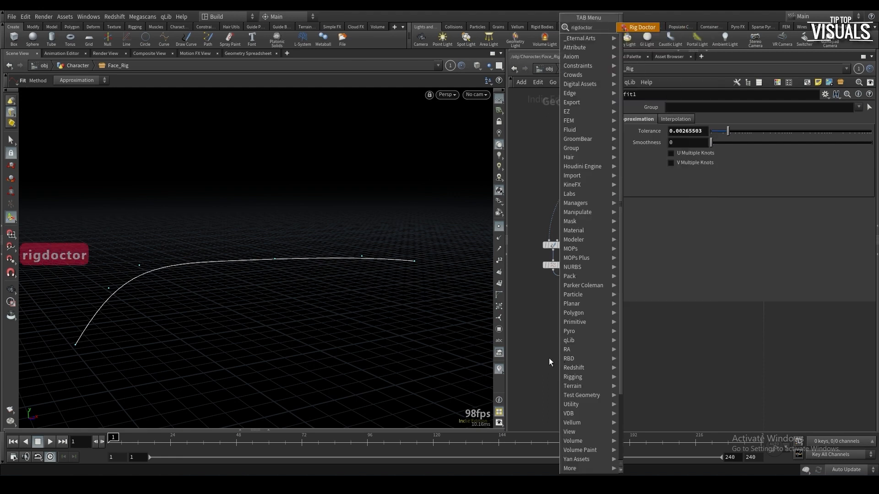
pyautogui.press('Return')
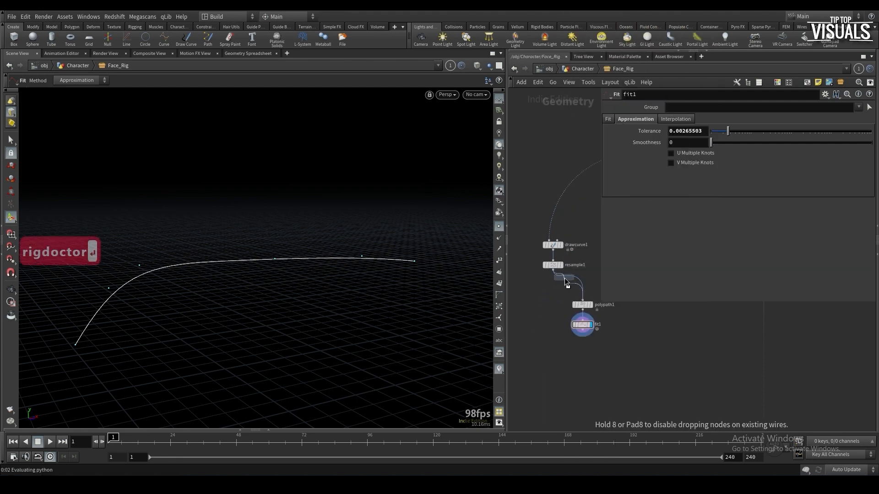
pyautogui.click(564, 278)
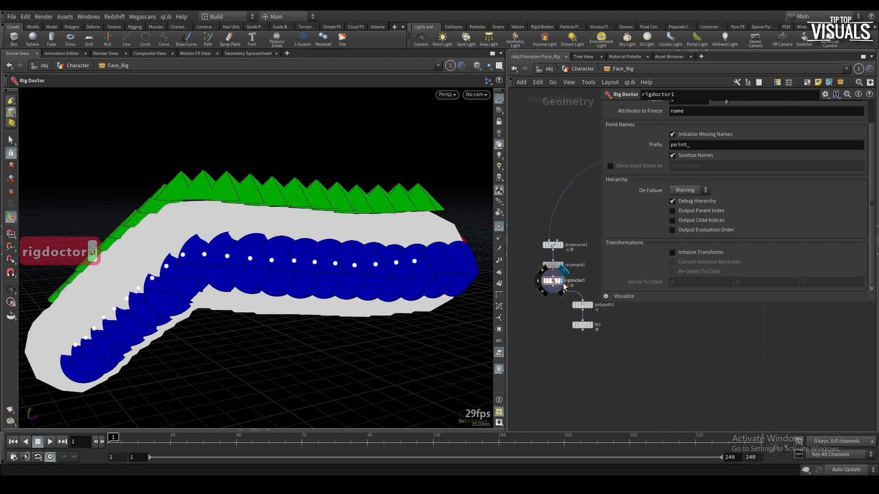
pyautogui.click(682, 274)
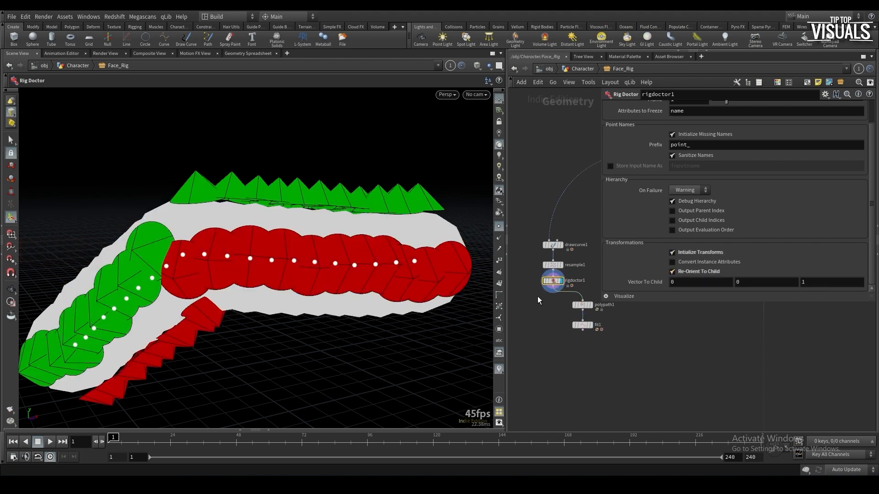
# Set rigdoctor1's Joint Scale to 0.0011 in its visualization settings and inspect the joint orientations along the eyebrow
pyautogui.click(622, 296)
pyautogui.moveTo(691, 291); pyautogui.dragTo(348, 375, button='middle')
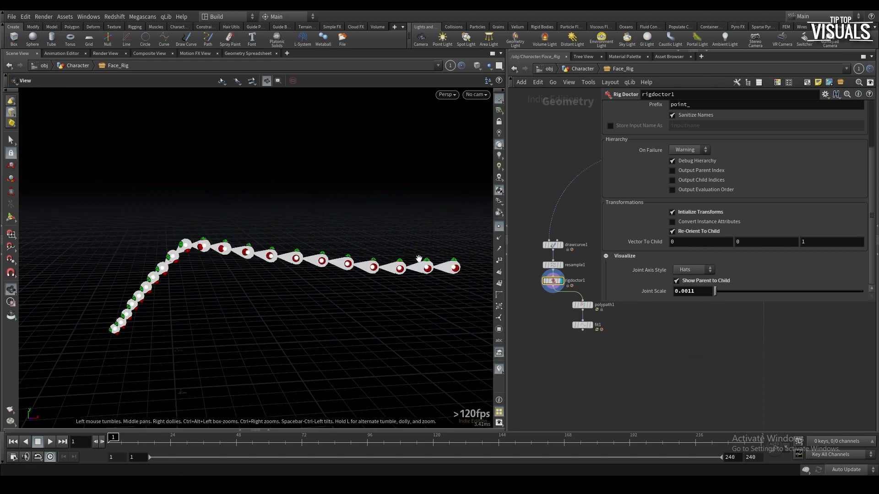
pyautogui.keyDown('alt'); pyautogui.moveTo(418, 259); pyautogui.dragTo(478, 255); pyautogui.keyUp('alt')
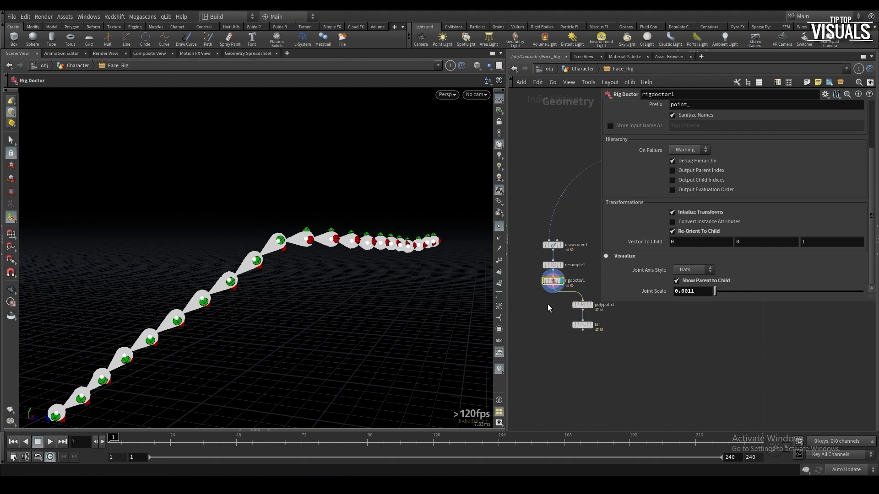
pyautogui.moveTo(548, 304); pyautogui.dragTo(560, 327, button='middle')
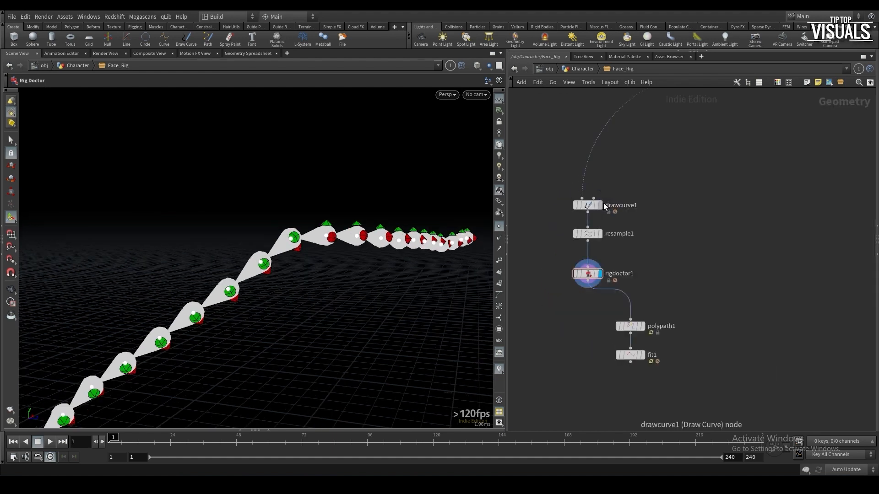
# Display drawcurve1, draw a new eyebrow stroke along the head mesh's brow, and remove the first stroke
pyautogui.click(599, 205)
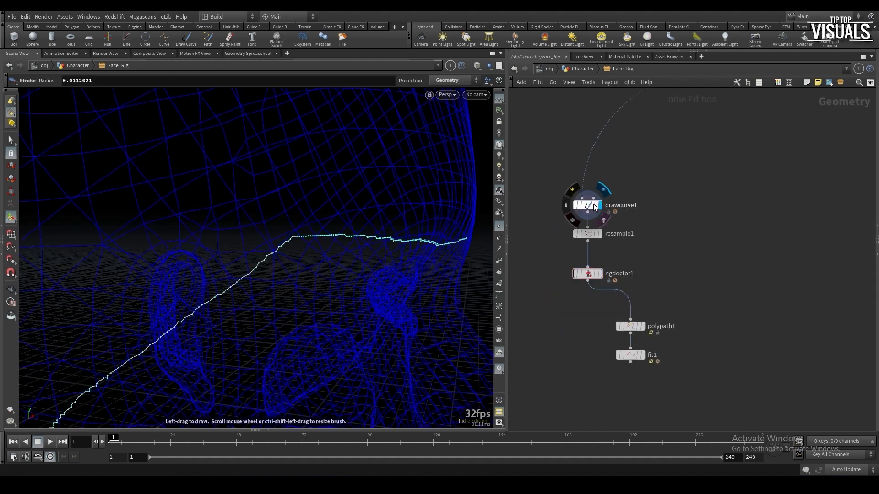
pyautogui.click(586, 205)
pyautogui.keyDown('alt'); pyautogui.moveTo(425, 224); pyautogui.dragTo(490, 221); pyautogui.keyUp('alt')
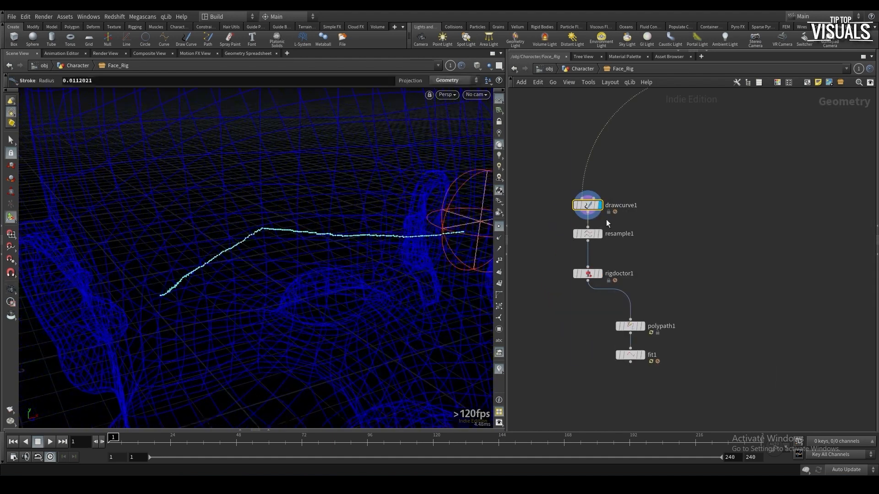
pyautogui.moveTo(550, 185); pyautogui.dragTo(609, 210)
pyautogui.press('p')
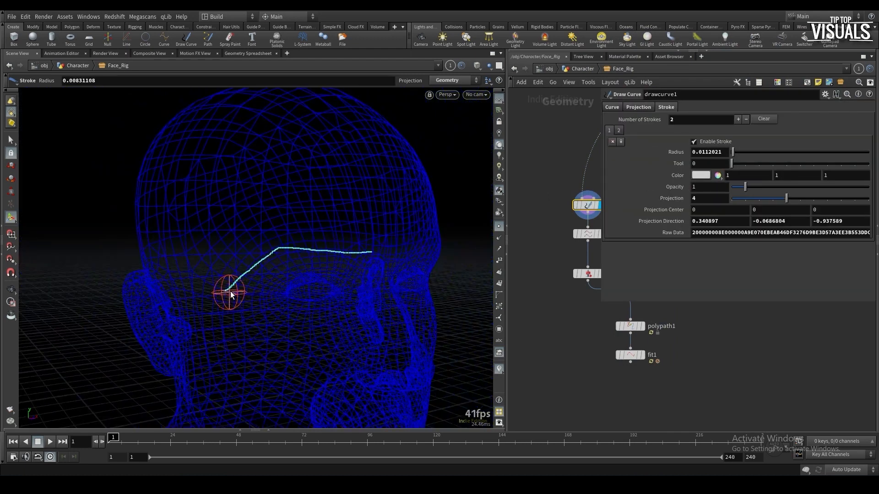
pyautogui.moveTo(231, 294); pyautogui.dragTo(284, 254)
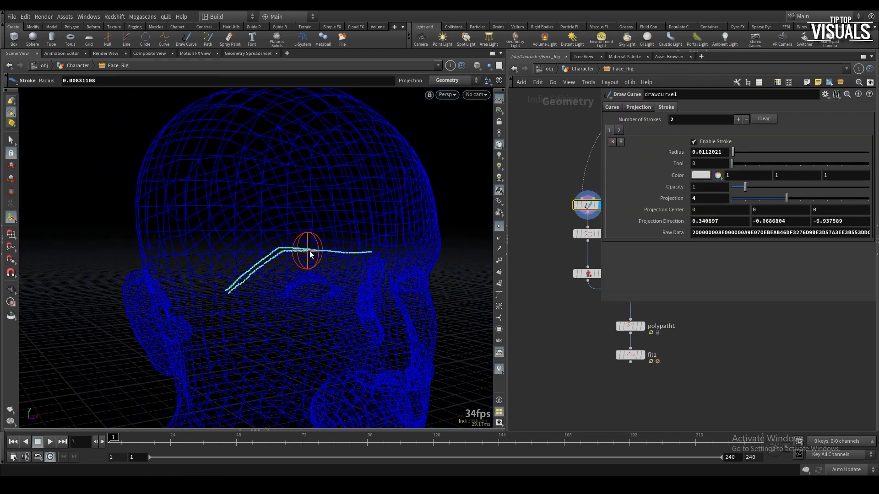
pyautogui.moveTo(342, 255); pyautogui.dragTo(372, 253)
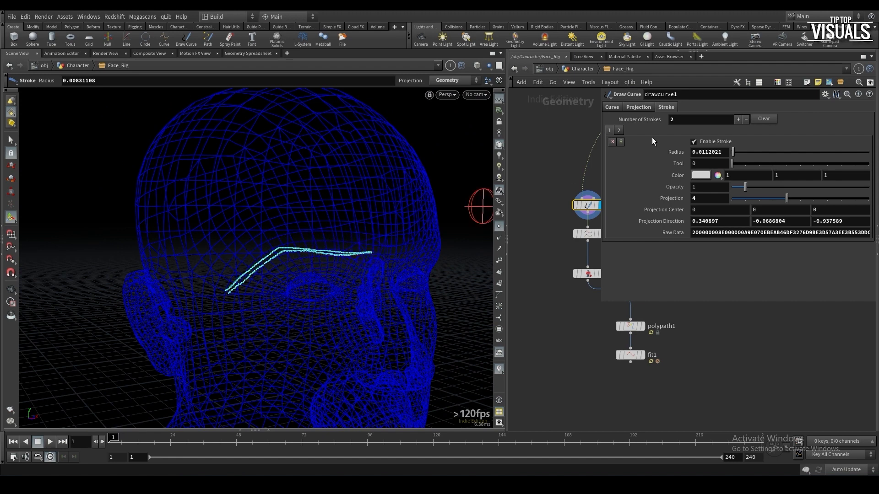
pyautogui.click(612, 142)
pyautogui.moveTo(527, 291); pyautogui.dragTo(522, 285, button='middle')
# Display rigdoctor1 to check the joint chain on the redrawn curve, and save the scene
pyautogui.click(595, 268)
pyautogui.hotkey('ctrl', 's')
pyautogui.scroll(3, 366, 272)
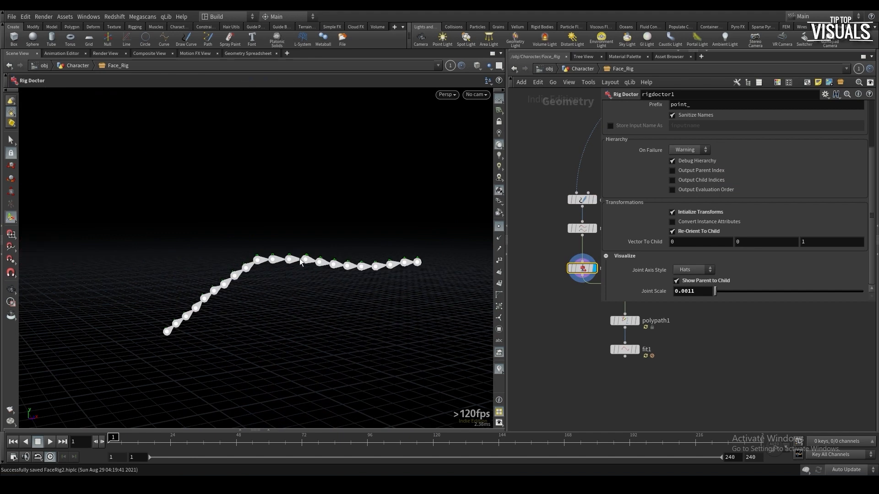
pyautogui.moveTo(417, 266)
pyautogui.keyDown('alt'); pyautogui.mouseDown()
pyautogui.moveTo(437, 271)
pyautogui.moveTo(415, 276)
pyautogui.mouseUp(); pyautogui.keyUp('alt')
pyautogui.moveTo(605, 318); pyautogui.dragTo(562, 317, button='middle')
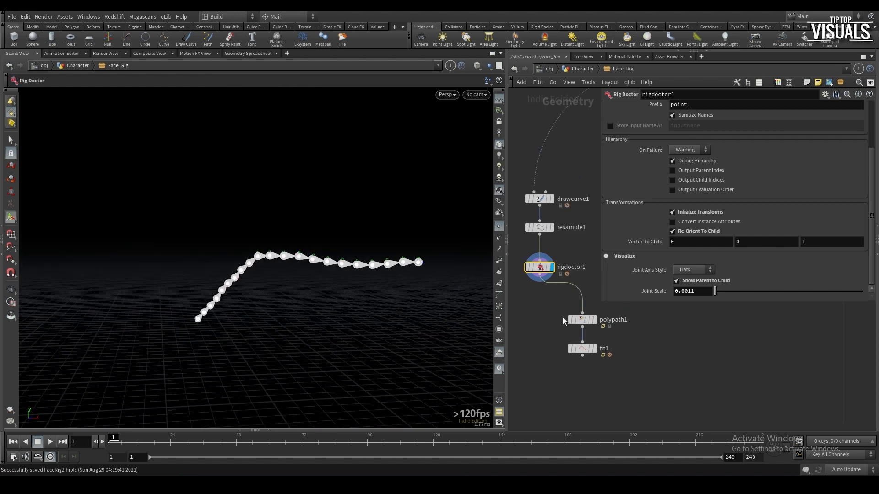
# Display fit1 with the Geometry Spreadsheet pane expanded below the viewport, and save the scene
pyautogui.press('p')
pyautogui.press('p')
pyautogui.press('p')
pyautogui.click(593, 348)
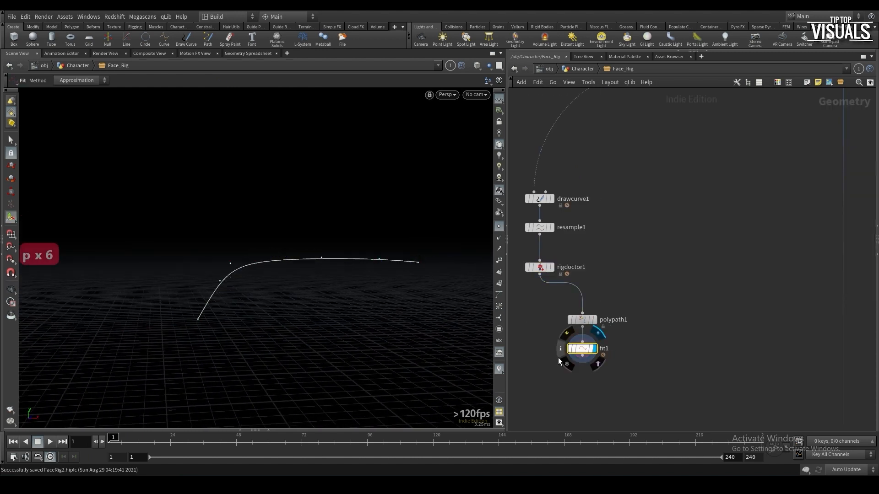
pyautogui.click(322, 429)
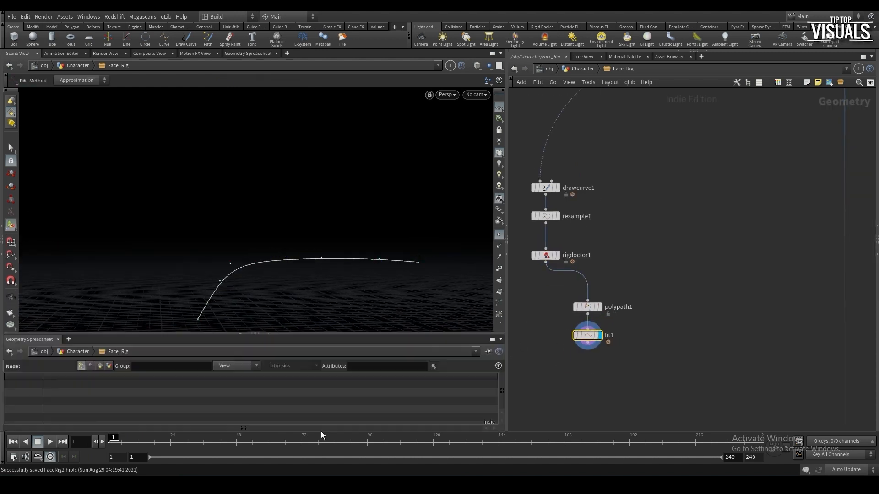
pyautogui.hotkey('ctrl', 's')
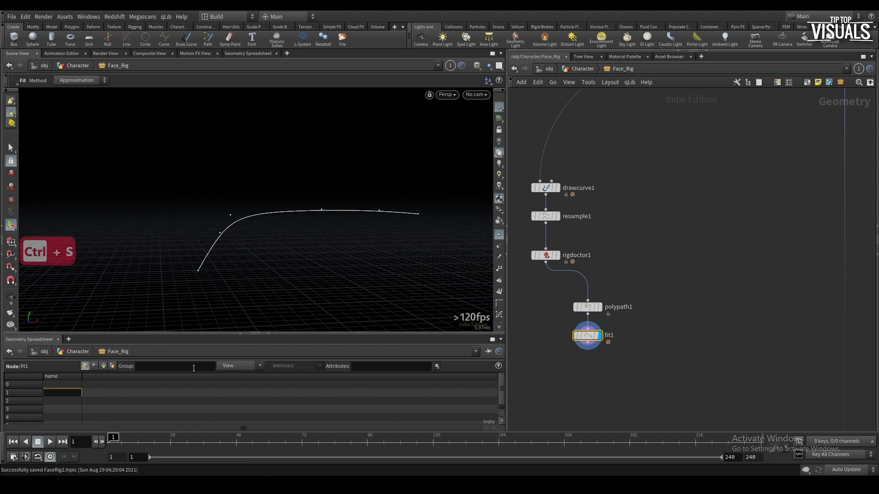
# Show the transform attribute in the spreadsheet and examine its values on fit1's points
pyautogui.click(231, 366)
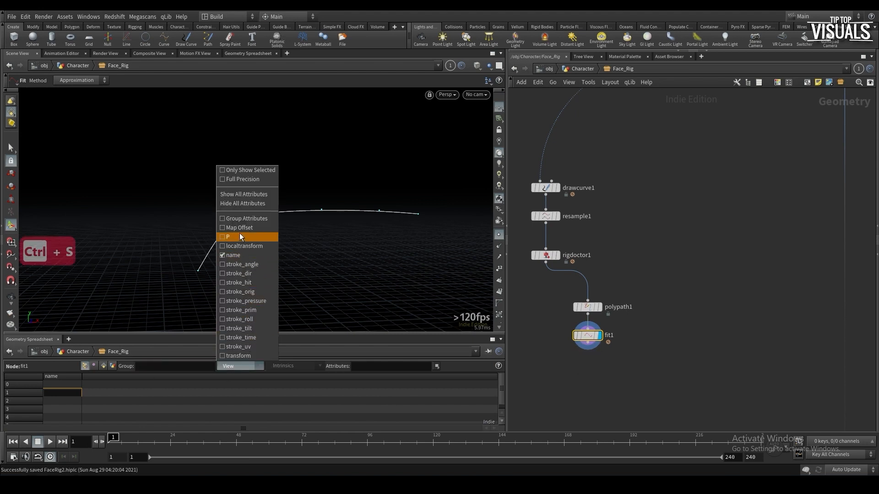
pyautogui.click(238, 355)
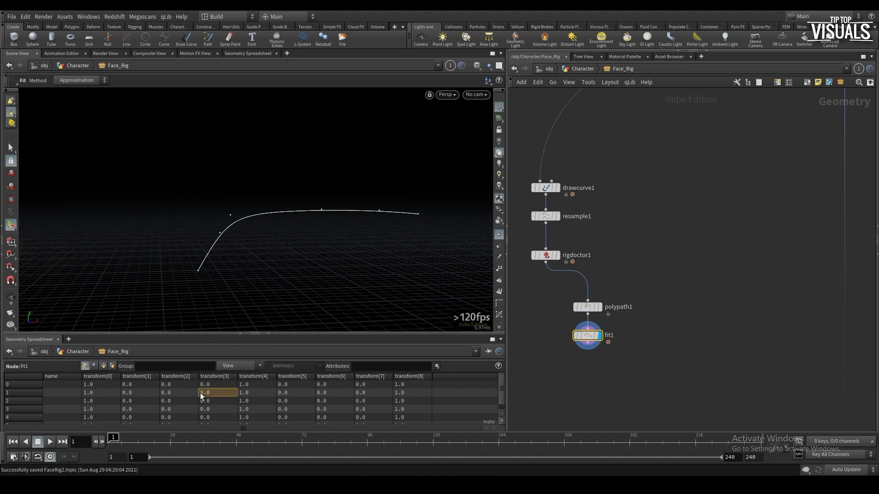
pyautogui.click(113, 376)
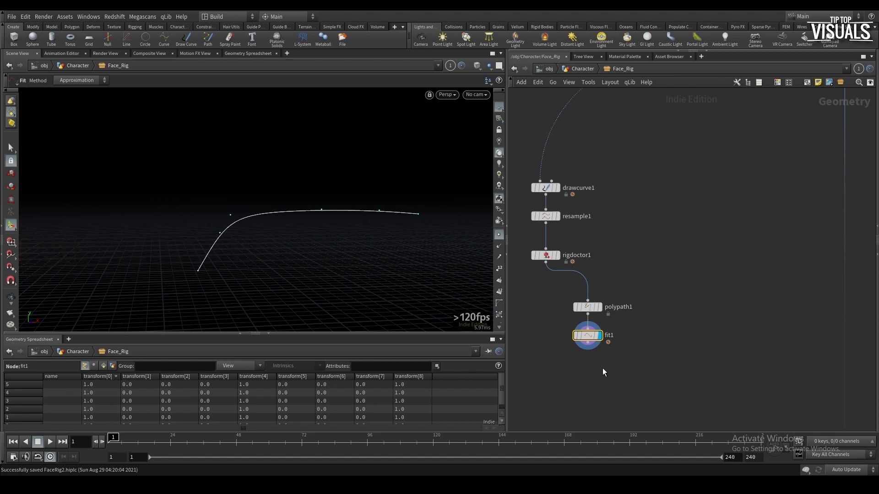
pyautogui.middleClick(588, 336)
# Add an Attribute Transfer node fed by fit1 and, as its second input, rigdoctor1, and arrange the branch neatly
pyautogui.press('Tab')
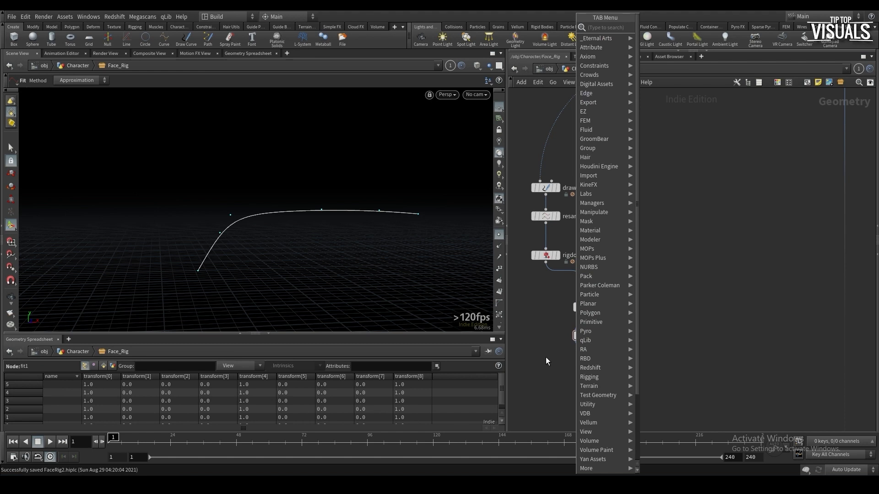
pyautogui.write('transfe')
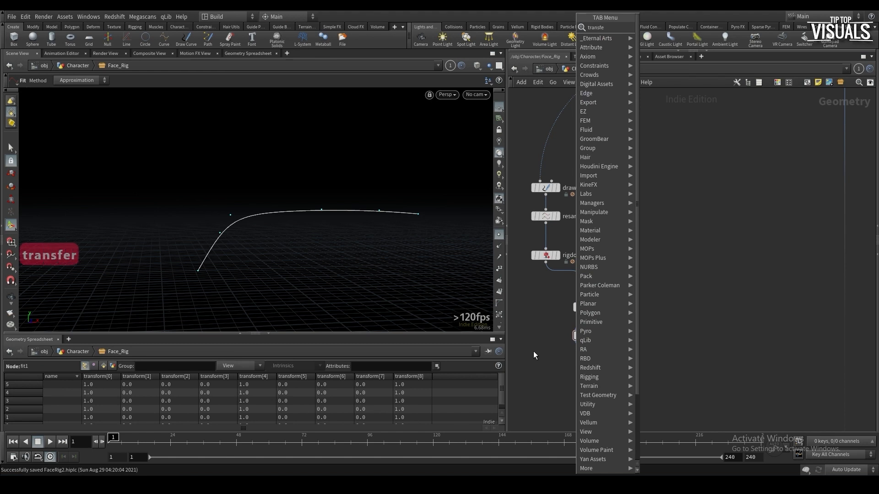
pyautogui.write('r')
pyautogui.press('Return')
pyautogui.click(569, 360)
pyautogui.click(567, 355)
pyautogui.click(587, 343)
pyautogui.moveTo(572, 363); pyautogui.dragTo(598, 380)
pyautogui.click(603, 372)
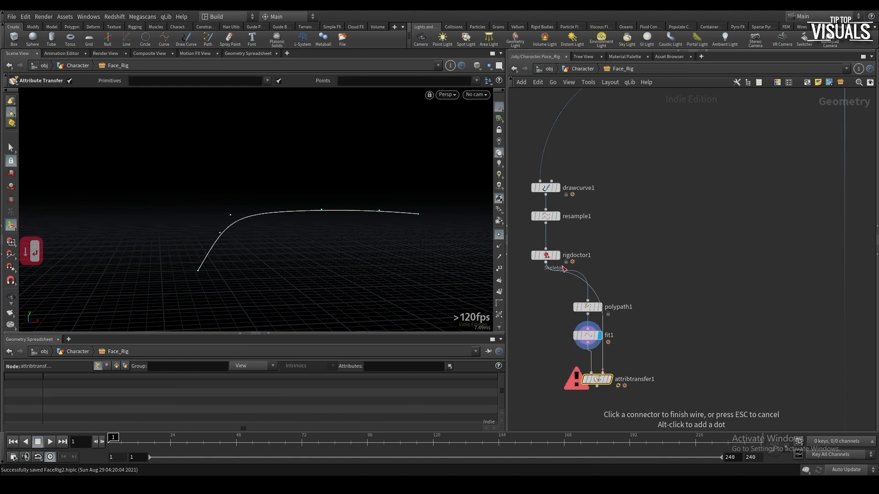
pyautogui.click(562, 269)
pyautogui.moveTo(548, 297); pyautogui.dragTo(605, 348)
pyautogui.moveTo(589, 311); pyautogui.dragTo(556, 318)
pyautogui.click(642, 346)
# Display attribtransfer1 and limit its transferred point attributes to transform
pyautogui.click(611, 379)
pyautogui.press('p')
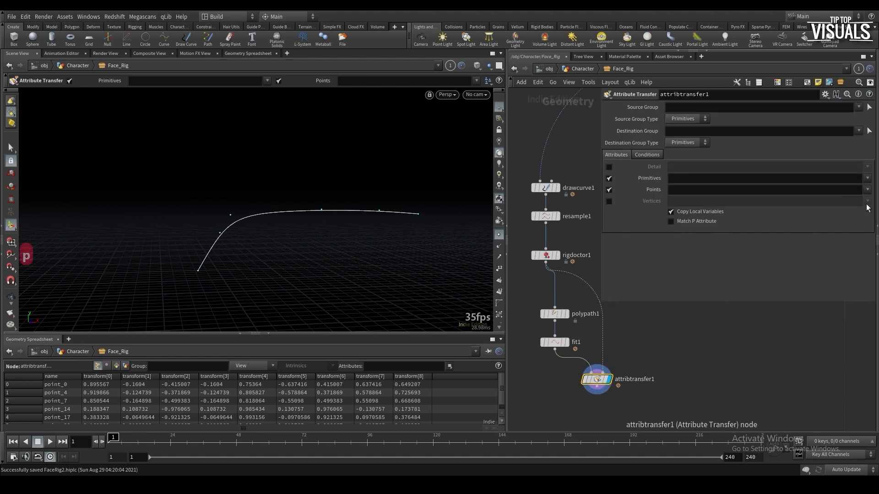
pyautogui.click(866, 190)
pyautogui.click(847, 318)
pyautogui.press('BackSpace')
pyautogui.press('BackSpace')
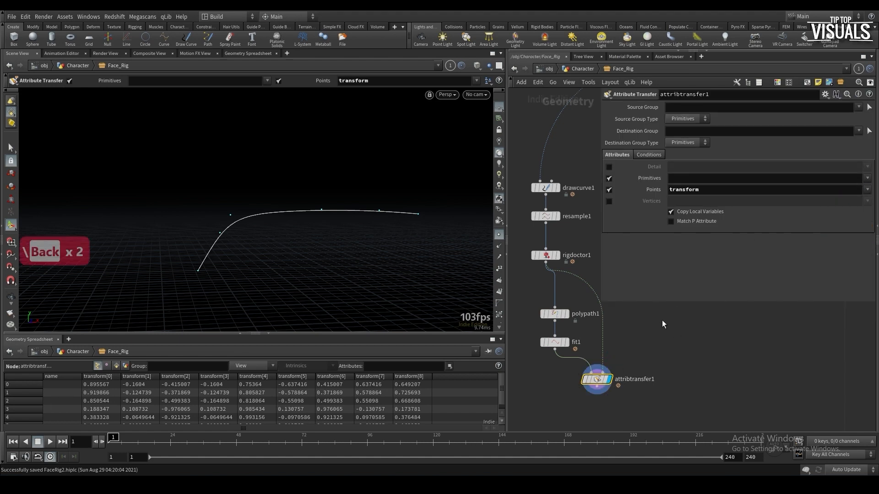
# Add a second Rig Doctor node below attribtransfer1 and display it
pyautogui.moveTo(654, 376); pyautogui.dragTo(654, 357, button='middle')
pyautogui.press('Tab')
pyautogui.write('rigdo')
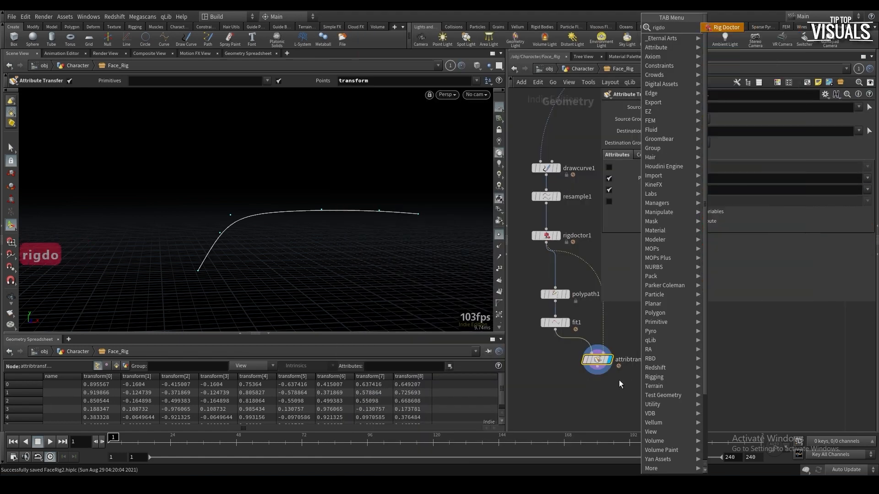
pyautogui.press('Return')
pyautogui.click(598, 391)
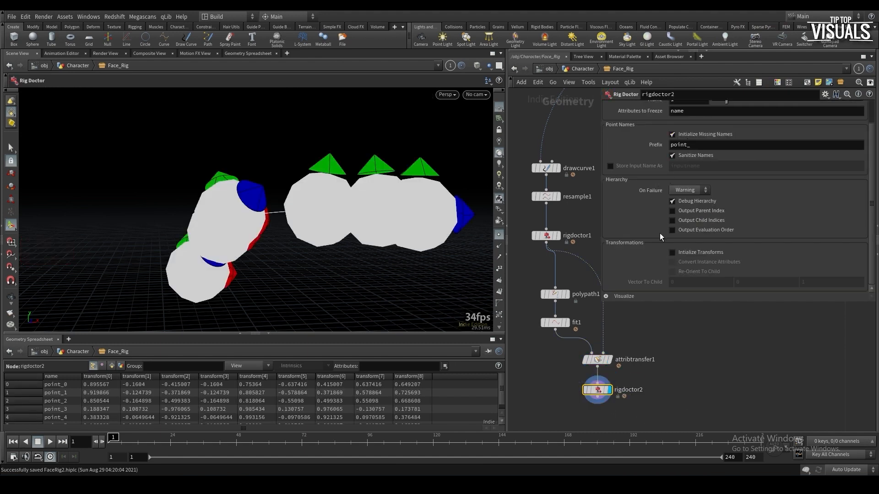
pyautogui.moveTo(663, 356); pyautogui.dragTo(655, 339, button='middle')
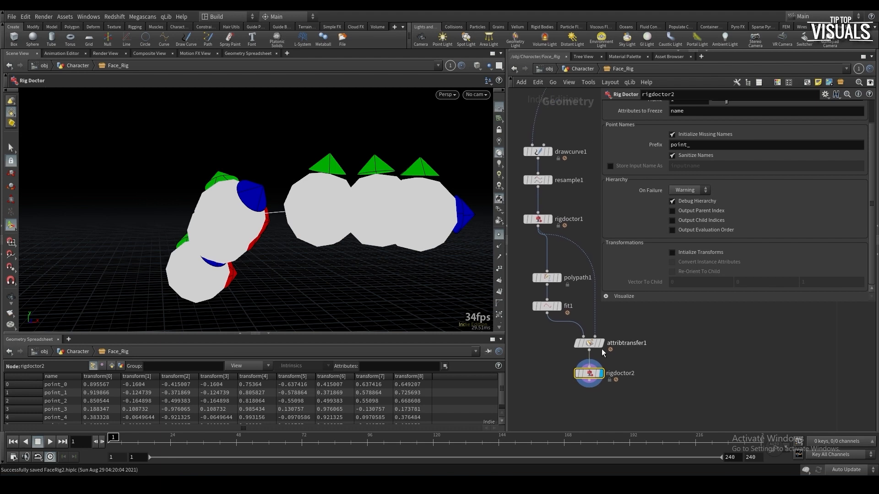
# Add a Rig Pose node below rigdoctor2 and display it
pyautogui.click(584, 343)
pyautogui.click(583, 383)
pyautogui.scroll(-3, 580, 389)
pyautogui.press('Tab')
pyautogui.write('rigpose')
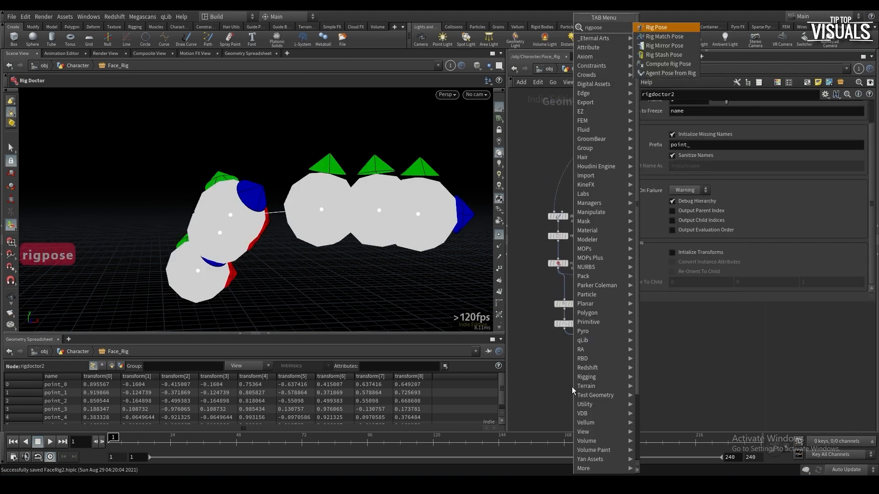
pyautogui.press('Return')
pyautogui.click(575, 386)
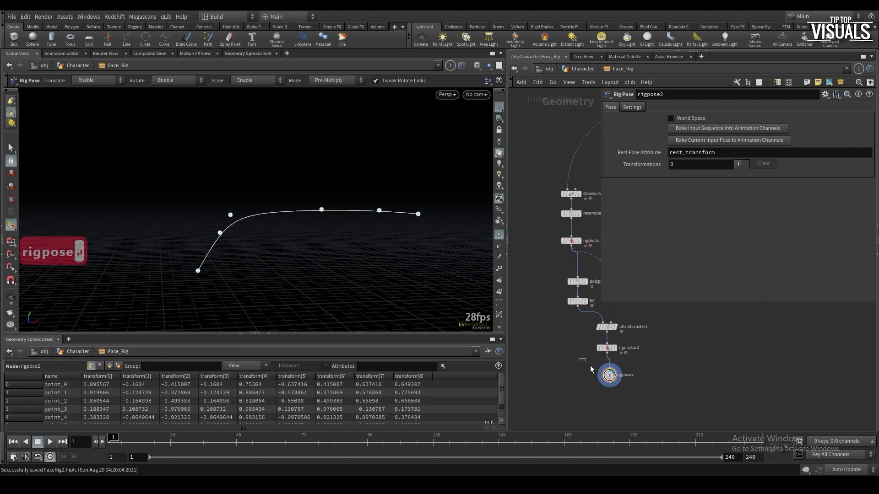
# Place a Rig Attribute VOP node below the eyebrow network
pyautogui.press('Tab')
pyautogui.write('ri')
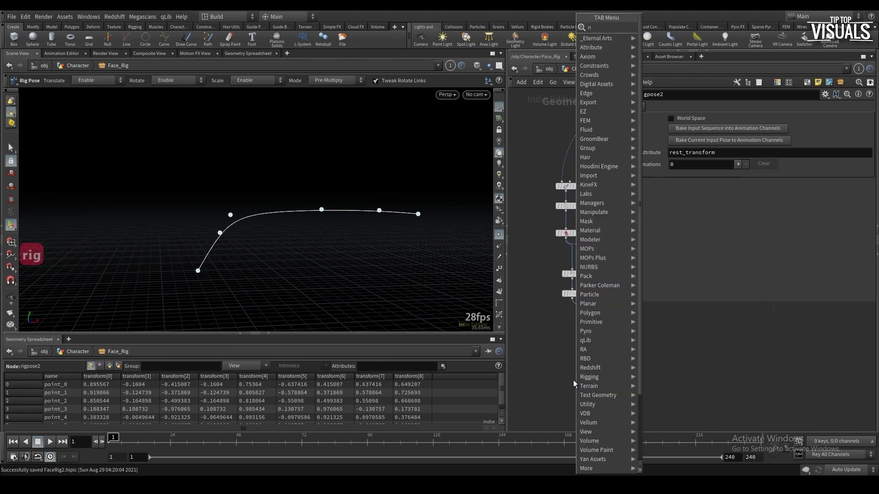
pyautogui.write('gattribut')
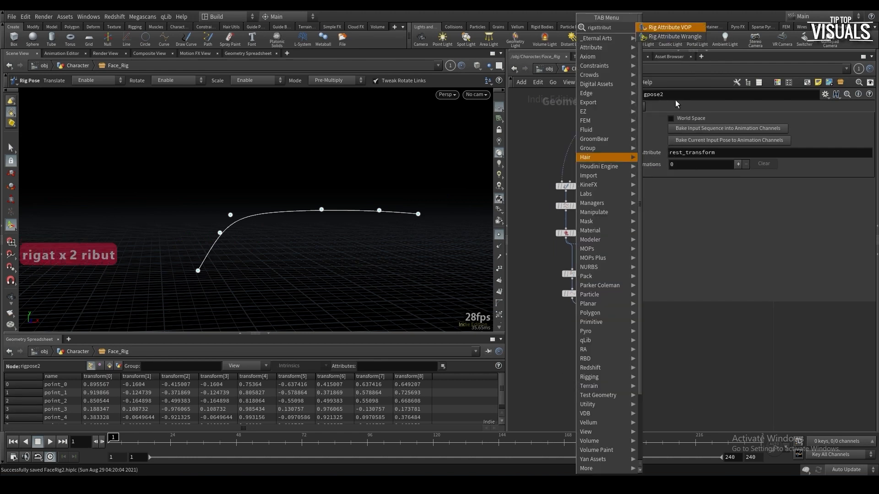
pyautogui.press('Return')
pyautogui.click(555, 407)
pyautogui.press('p')
# Move the polypath1-to-rigpose2 branch aside, wire rigdoctor1 into the Rig Attribute VOP's first input, and display rigdoctor1
pyautogui.hotkey('ctrl', 'shift', 's')
pyautogui.hotkey('ctrl', 'shift', 's')
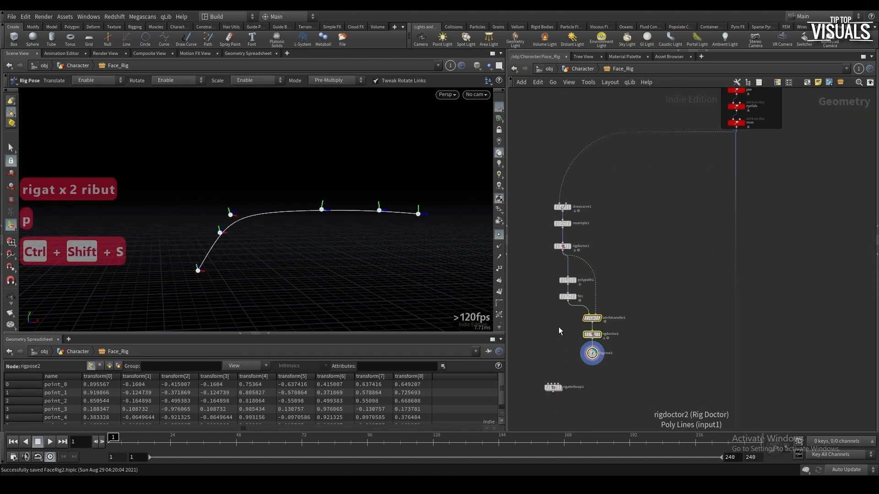
pyautogui.moveTo(563, 283); pyautogui.dragTo(590, 280)
pyautogui.moveTo(600, 261); pyautogui.dragTo(556, 174)
pyautogui.hotkey('ctrl', 'shift', 's')
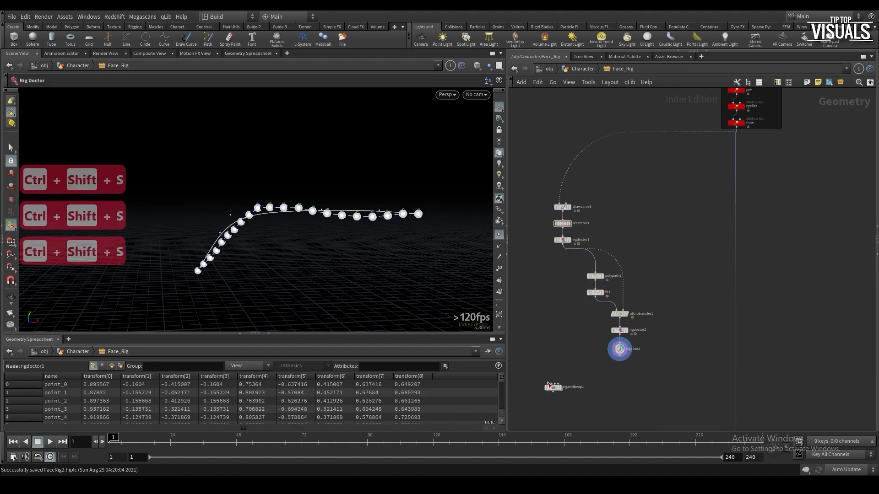
pyautogui.click(548, 384)
pyautogui.scroll(2, 556, 288)
pyautogui.press('Tab')
pyautogui.press('Escape')
pyautogui.click(569, 232)
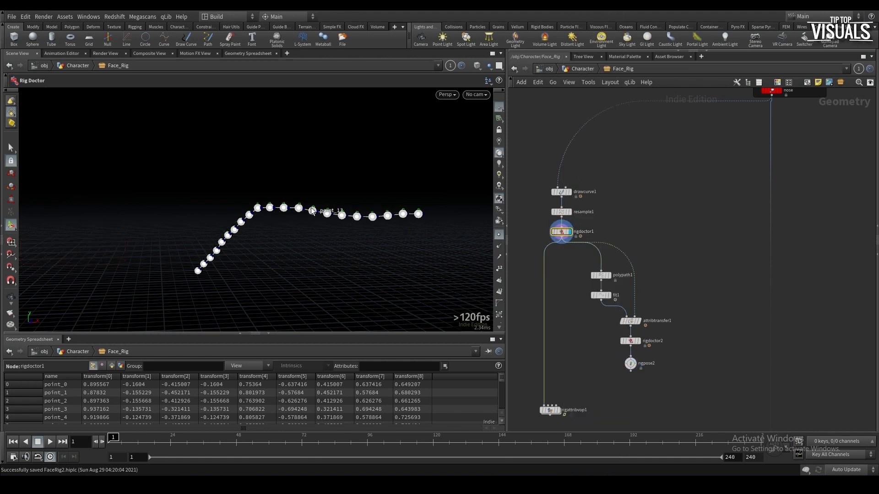
# Wire rigpose2 into the Rig Attribute VOP's second input, display the VOP, and select rigpose2
pyautogui.moveTo(572, 392); pyautogui.dragTo(567, 358, button='middle')
pyautogui.click(543, 371)
pyautogui.click(626, 342)
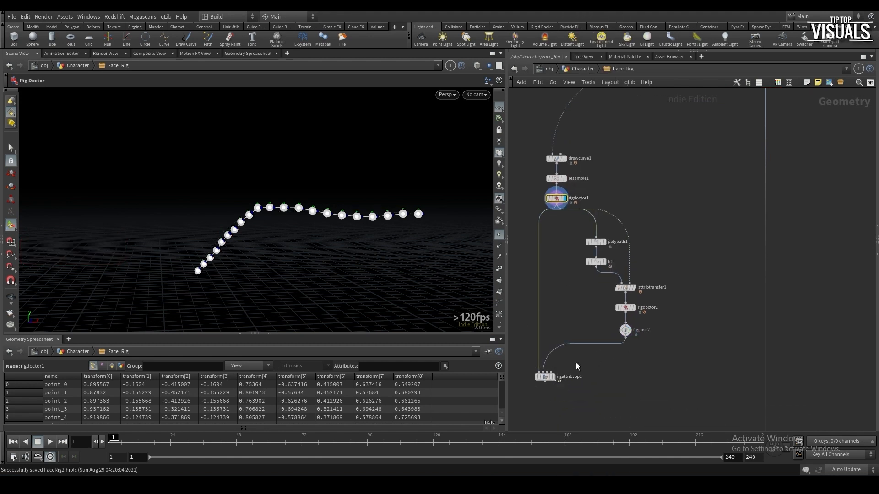
pyautogui.click(554, 378)
pyautogui.click(626, 329)
pyautogui.moveTo(616, 362); pyautogui.dragTo(621, 356, button='middle')
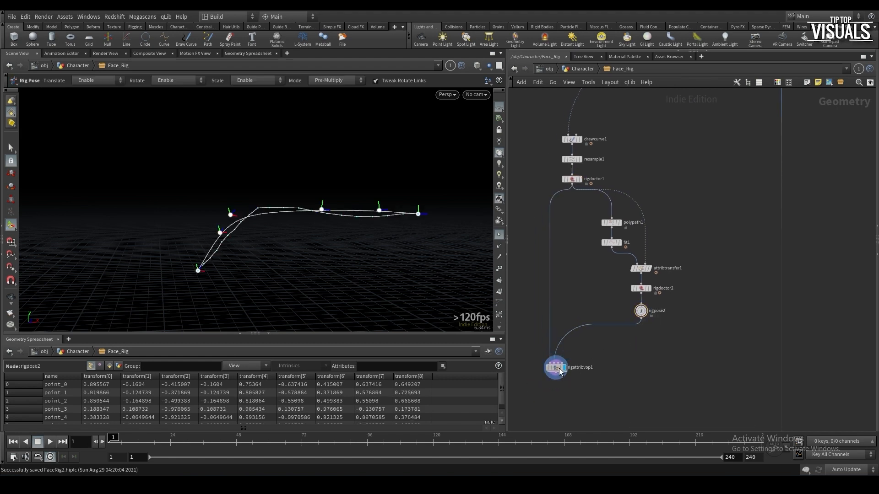
# Inside the Rig Attribute VOP, add two Get Point Transforms nodes, with the second one's File set to Second Input
pyautogui.doubleClick(555, 373)
pyautogui.press('Tab')
pyautogui.write('getrt')
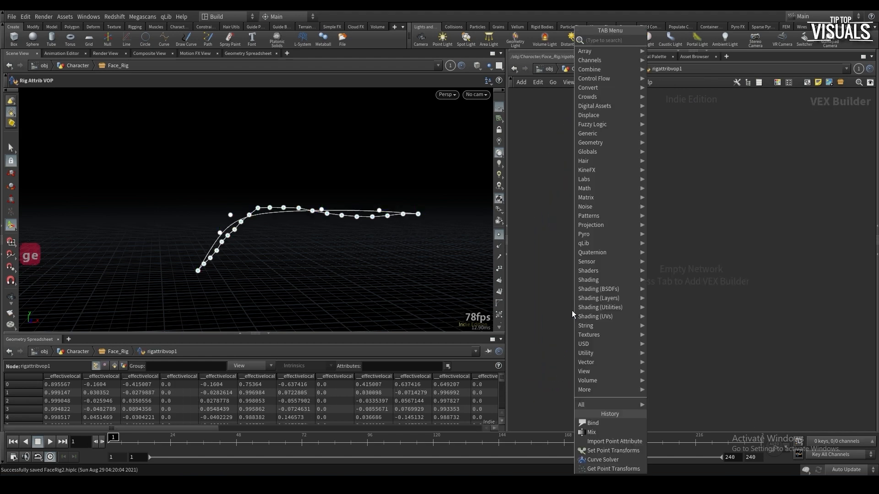
pyautogui.press('BackSpace')
pyautogui.press('BackSpace')
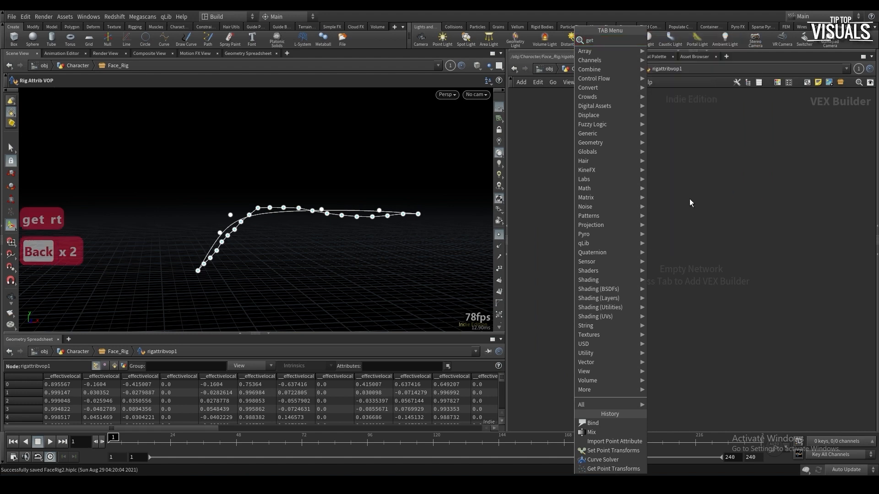
pyautogui.write('p')
pyautogui.press('Return')
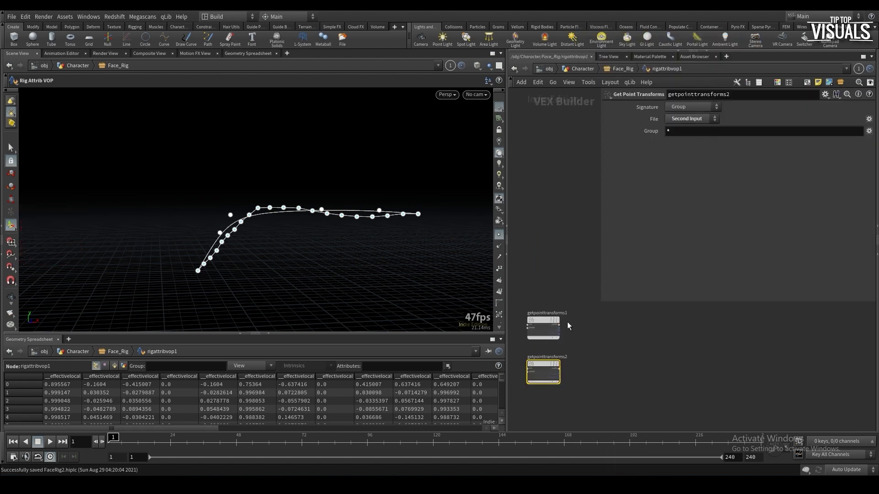
pyautogui.scroll(3, 570, 348)
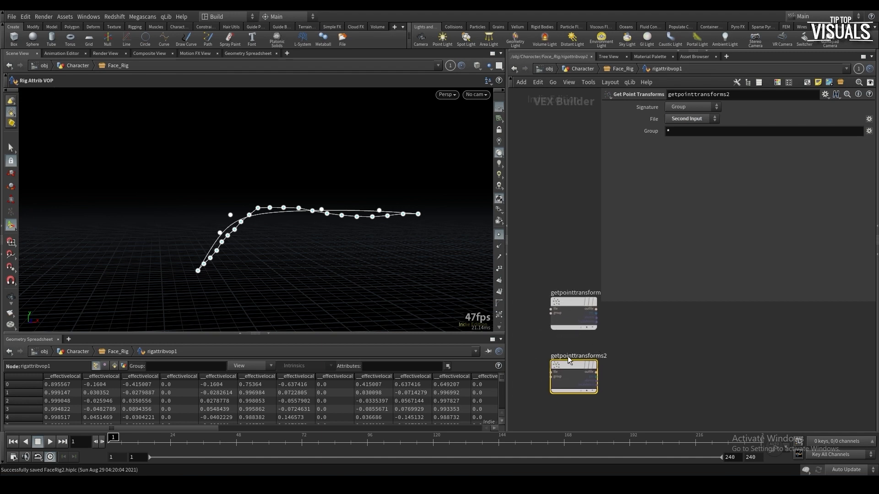
pyautogui.press('p')
# Add a Curve Solver node and wire getpointtransforms1's outfile and pts into its target file and target points inputs
pyautogui.press('Tab')
pyautogui.write('curves')
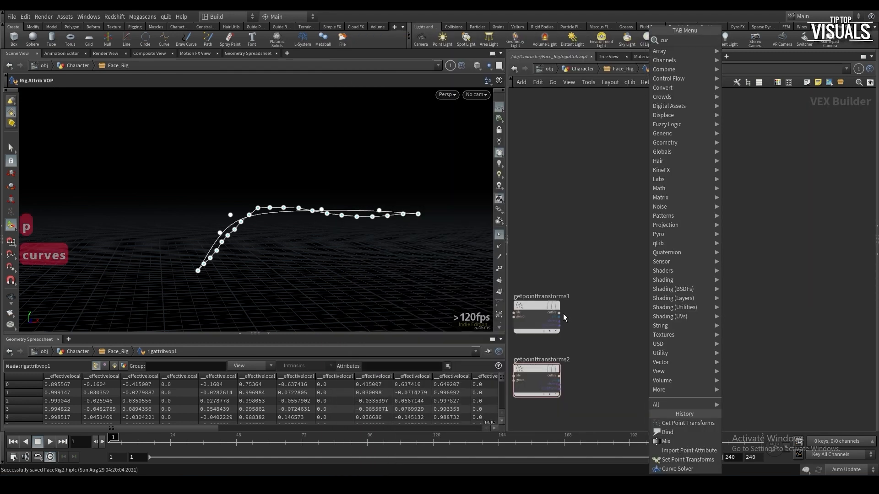
pyautogui.press('Return')
pyautogui.click(539, 313)
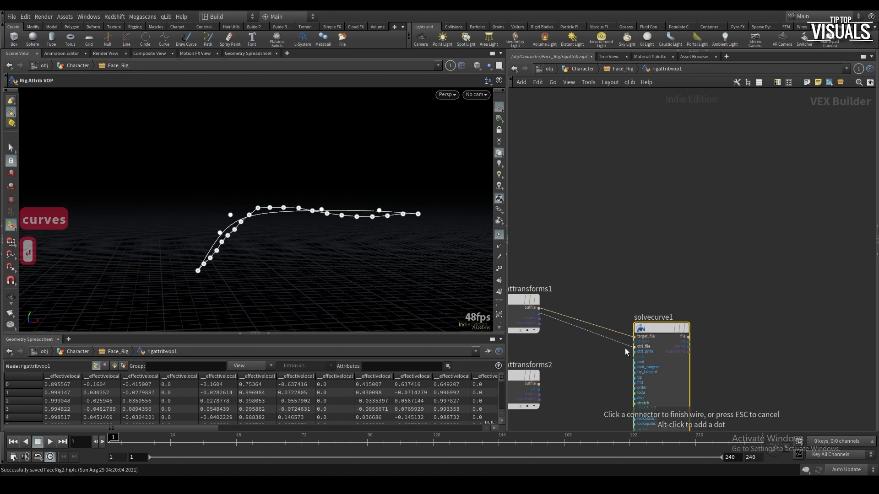
pyautogui.click(634, 342)
# Wire getpointtransforms2's outfile and pts into solvecurve1's control file and control points inputs
pyautogui.moveTo(600, 373); pyautogui.dragTo(649, 336, button='middle')
pyautogui.click(671, 323)
pyautogui.click(571, 360)
pyautogui.click(572, 365)
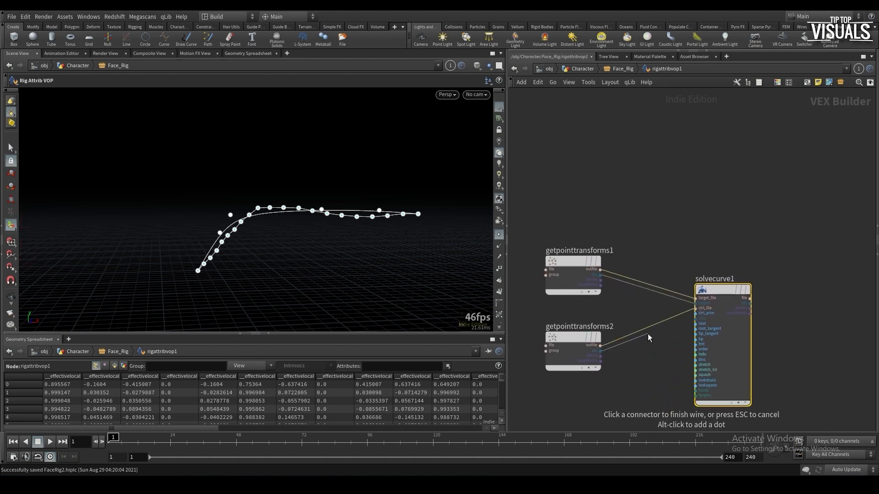
pyautogui.scroll(2, 658, 335)
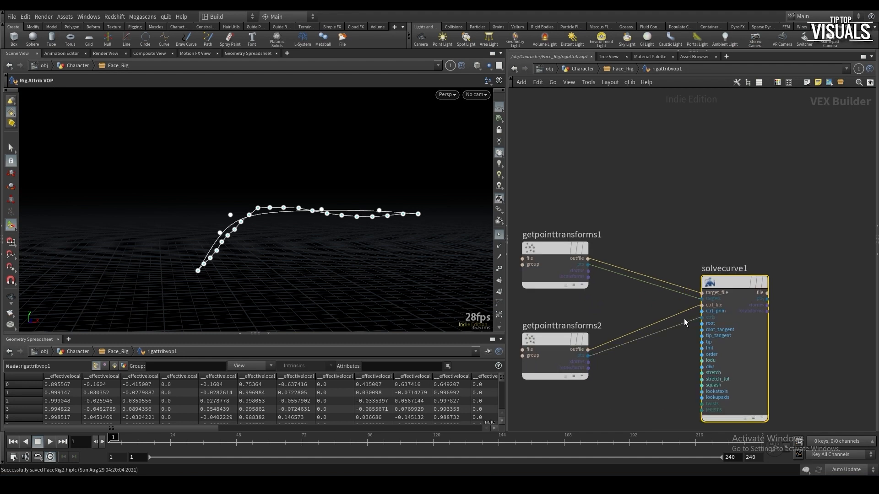
pyautogui.scroll(2, 689, 320)
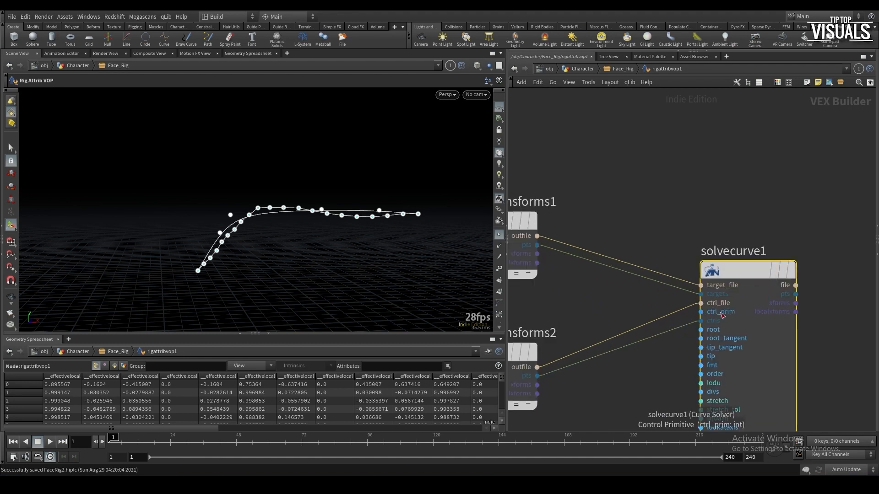
pyautogui.click(723, 320)
pyautogui.moveTo(545, 377); pyautogui.dragTo(764, 292, button='middle')
pyautogui.scroll(-3, 604, 351)
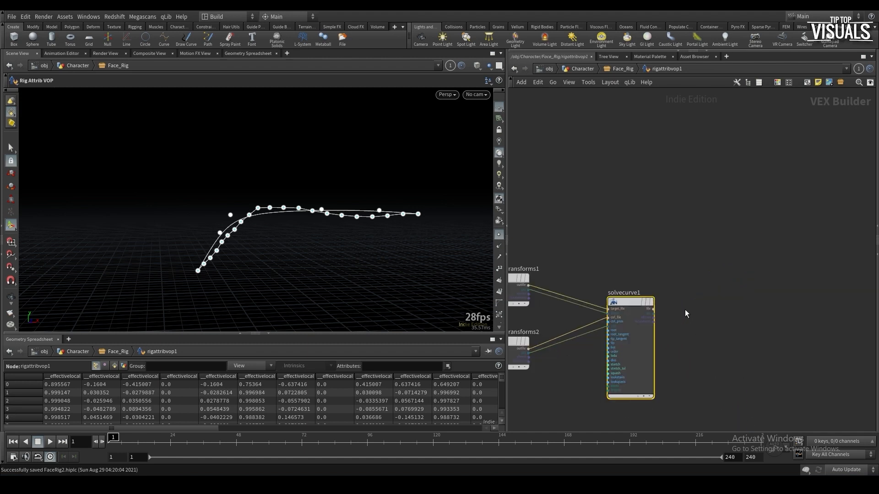
# Add a Set Point Transforms node after solvecurve1 and wire the solver's pts and xforms outputs into it
pyautogui.press('Tab')
pyautogui.write('set')
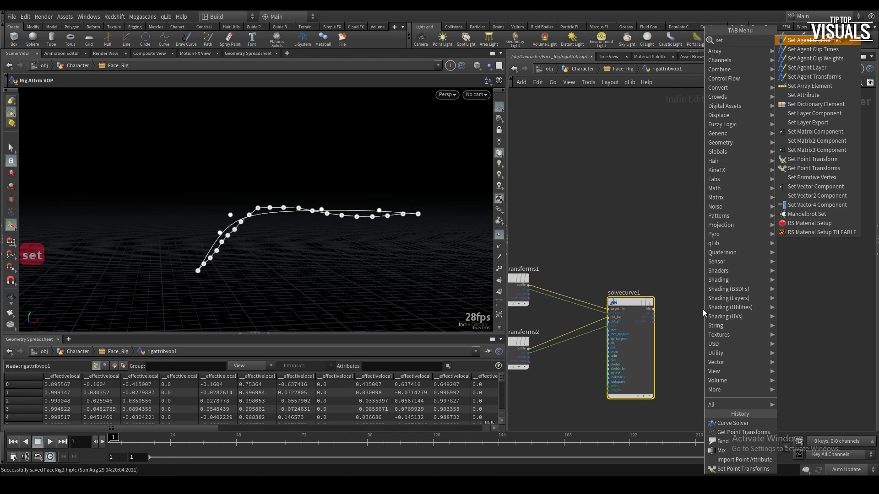
pyautogui.press('Down')
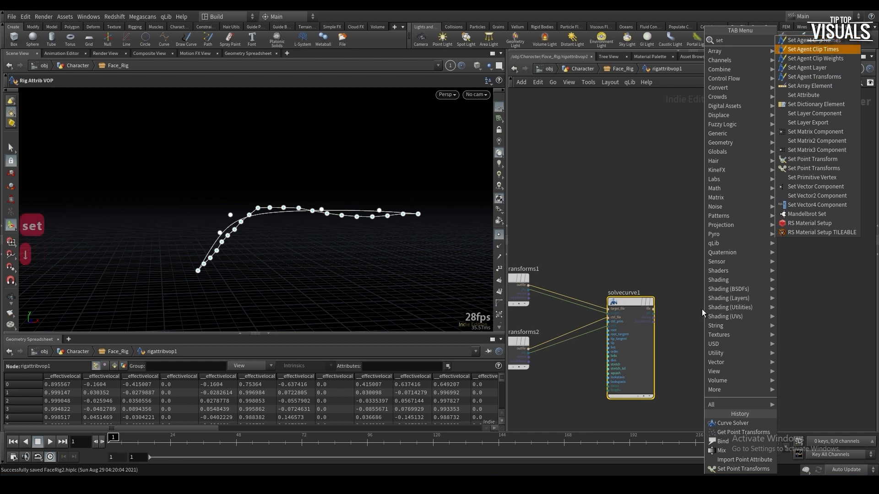
pyautogui.click(827, 159)
pyautogui.click(713, 315)
pyautogui.scroll(1, 712, 315)
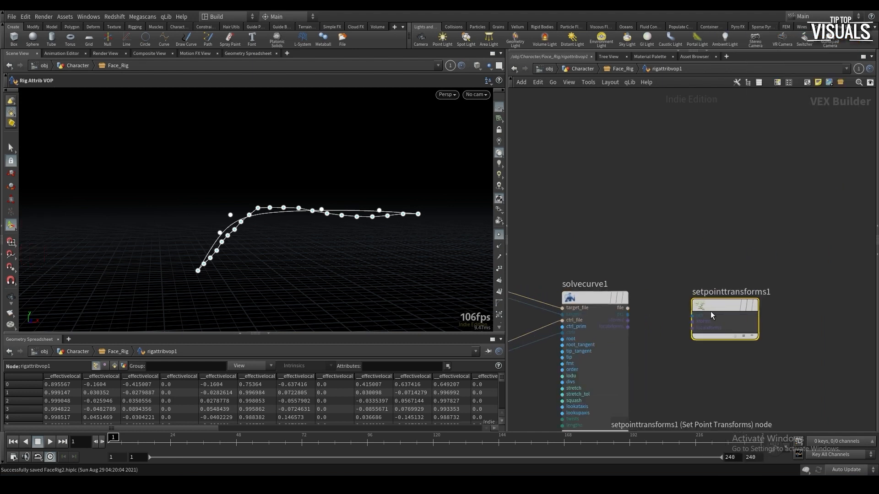
pyautogui.click(627, 314)
pyautogui.click(692, 315)
pyautogui.click(627, 321)
pyautogui.click(687, 321)
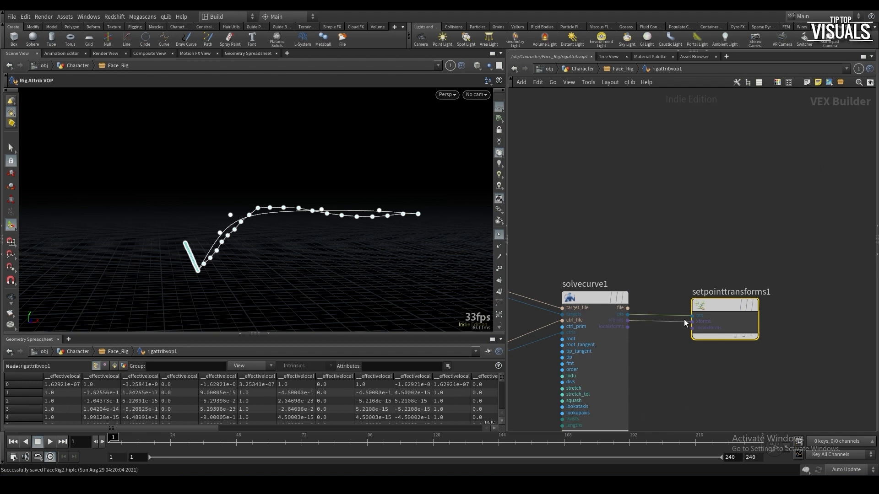
pyautogui.scroll(-2, 726, 338)
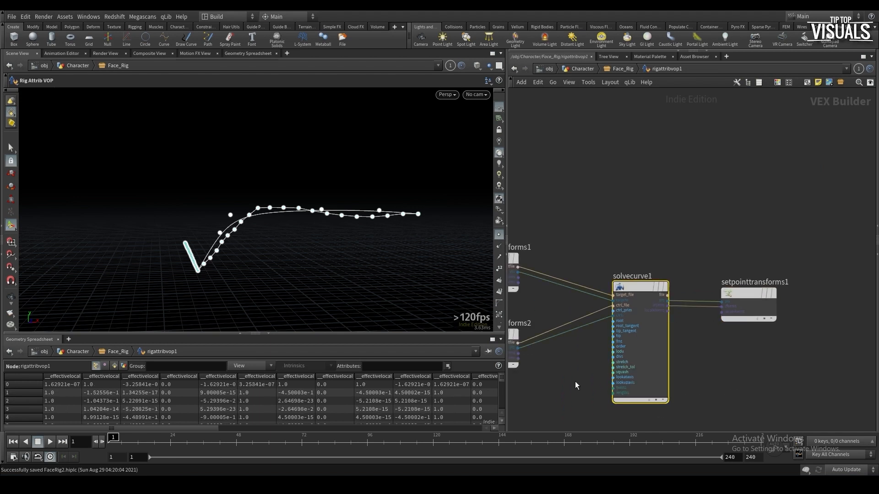
# Set solvecurve1's Curve Type to Nurbs Curve and its Curve Order to 6
pyautogui.press('p')
pyautogui.press('u')
pyautogui.press('p')
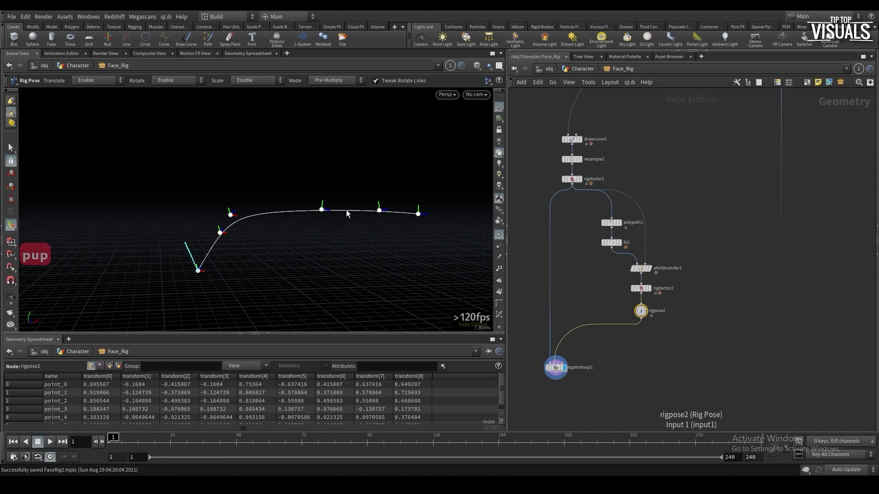
pyautogui.doubleClick(555, 367)
pyautogui.press('p')
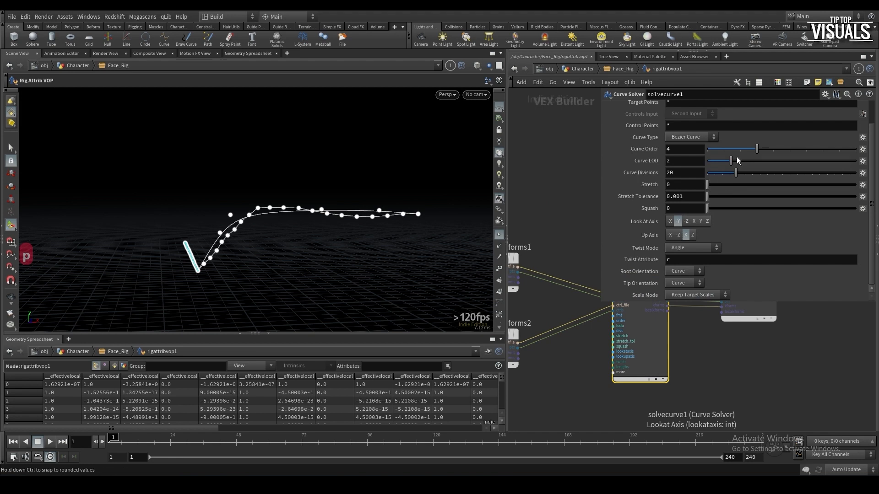
pyautogui.click(699, 139)
pyautogui.click(695, 164)
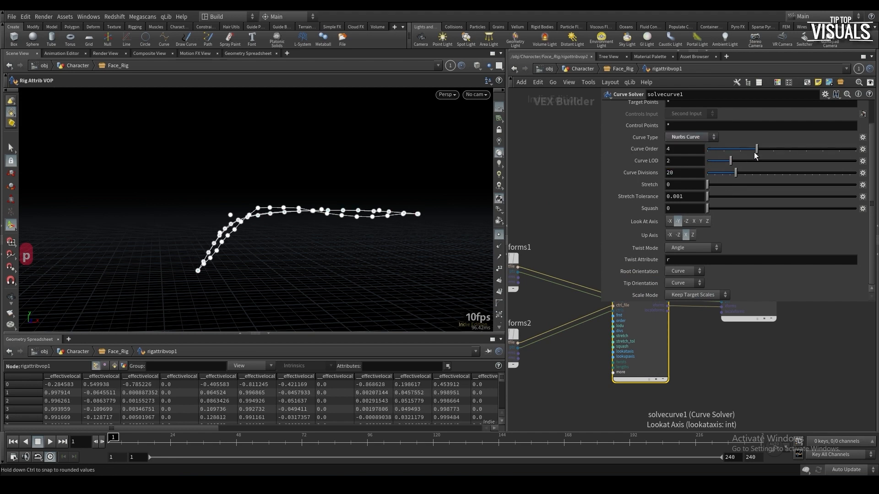
pyautogui.moveTo(784, 152); pyautogui.dragTo(790, 149)
# Disable viewport interaction for Input#2 (rigpose2) and show the joint axes in the Rig Attribute VOP view
pyautogui.rightClick(405, 242)
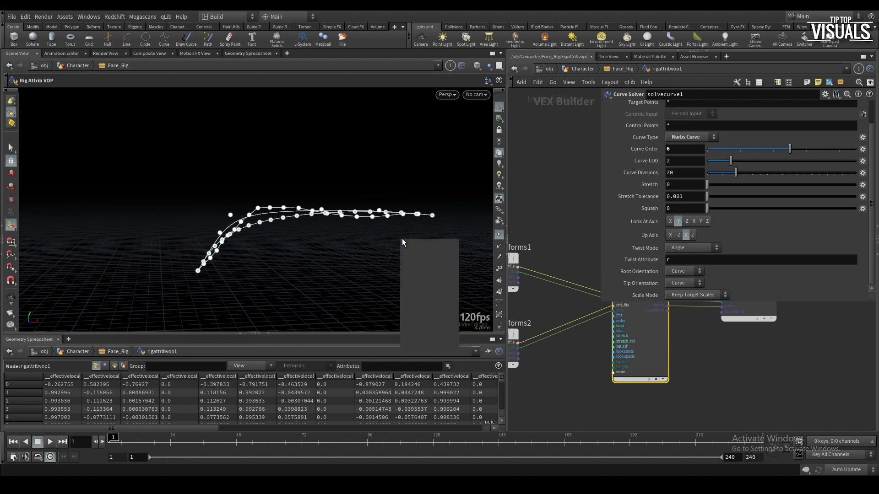
pyautogui.moveTo(428, 252)
pyautogui.click(487, 273)
pyautogui.rightClick(359, 234)
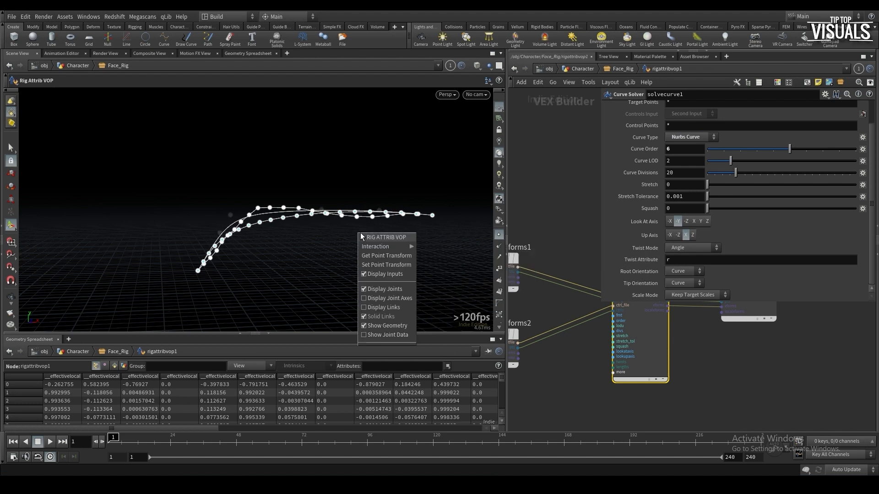
pyautogui.moveTo(389, 246)
pyautogui.click(389, 298)
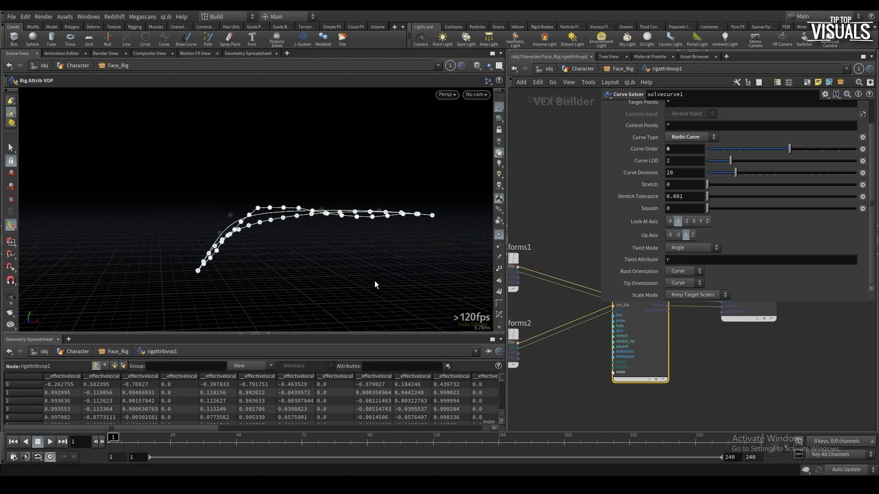
# Disable viewport interaction for the Rig Attribute VOP's output
pyautogui.press('Escape')
pyautogui.keyDown('alt'); pyautogui.moveTo(342, 160); pyautogui.dragTo(328, 186, button='right'); pyautogui.keyUp('alt')
pyautogui.rightClick(322, 195)
pyautogui.moveTo(332, 211)
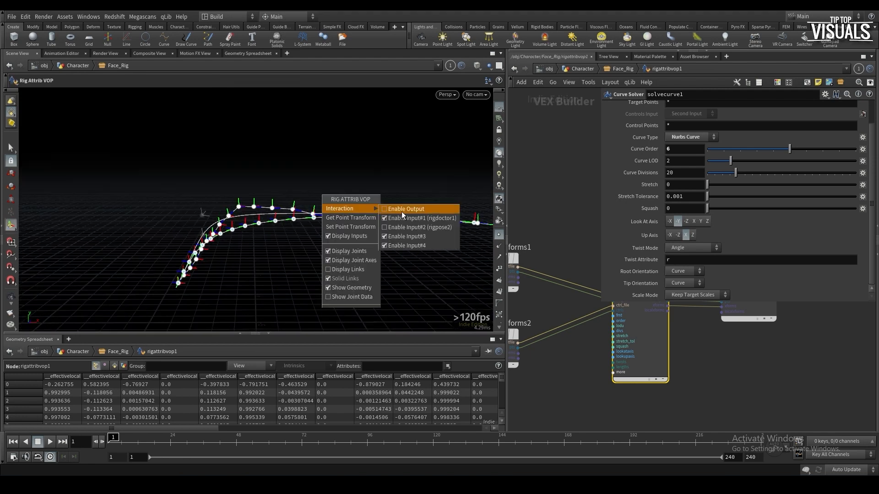
pyautogui.click(402, 211)
# Set solvecurve1's Look At Axis to Z and Up Axis to Y, and toggle the output's viewport interaction
pyautogui.keyDown('alt'); pyautogui.moveTo(330, 170); pyautogui.dragTo(312, 193); pyautogui.keyUp('alt')
pyautogui.keyDown('alt'); pyautogui.moveTo(238, 215); pyautogui.dragTo(264, 229, button='right'); pyautogui.keyUp('alt')
pyautogui.press('Return')
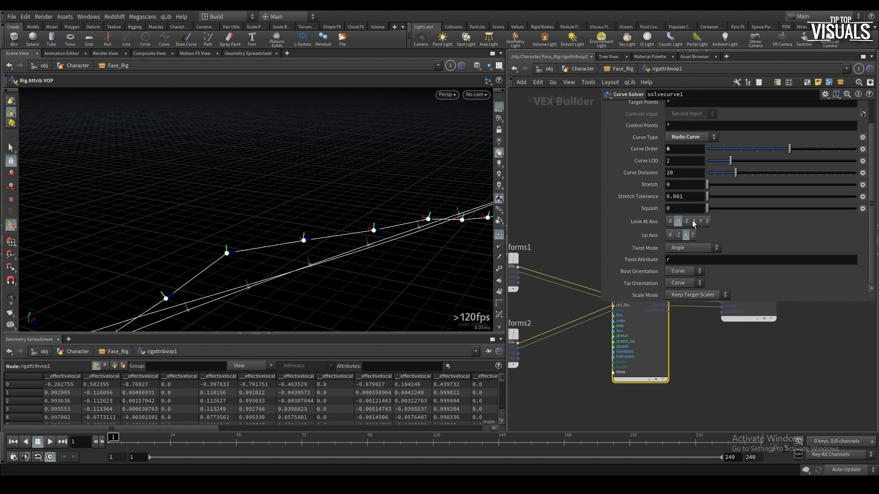
pyautogui.click(707, 222)
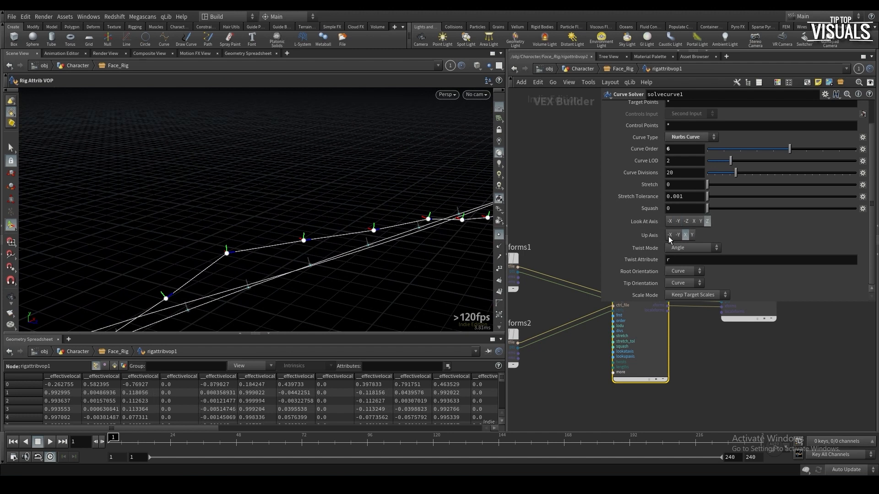
pyautogui.click(692, 235)
pyautogui.rightClick(379, 225)
pyautogui.moveTo(406, 238)
pyautogui.click(474, 238)
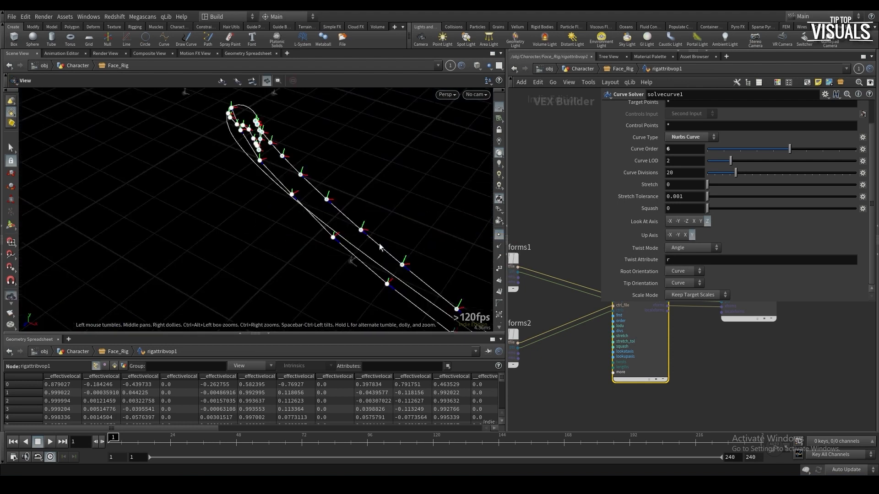
# Set solvecurve1's Root Orientation and Tip Orientation to Control
pyautogui.click(682, 271)
pyautogui.click(679, 281)
pyautogui.click(682, 283)
pyautogui.click(685, 293)
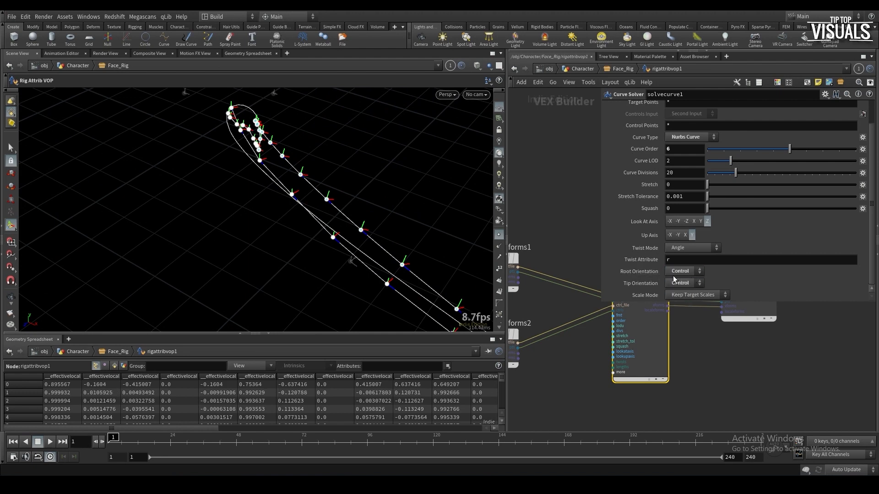
# Disable viewport interaction for Input#1 (rigdoctor1) and enable it for Input#2 (rigpose2)
pyautogui.press('Escape')
pyautogui.moveTo(350, 231); pyautogui.dragTo(319, 192, button='middle')
pyautogui.moveTo(319, 192); pyautogui.dragTo(341, 215)
pyautogui.press('Return')
pyautogui.rightClick(341, 215)
pyautogui.moveTo(358, 227)
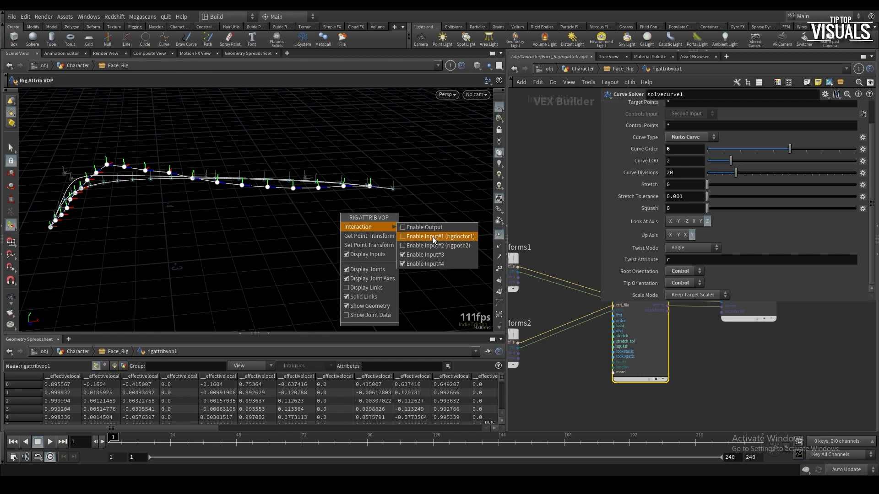
pyautogui.click(438, 246)
pyautogui.rightClick(306, 194)
pyautogui.moveTo(330, 206)
pyautogui.click(385, 225)
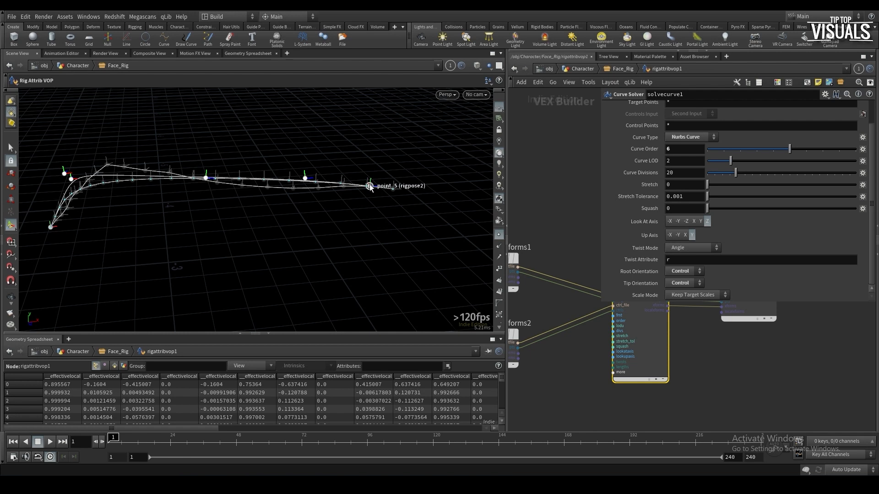
pyautogui.scroll(1, 654, 234)
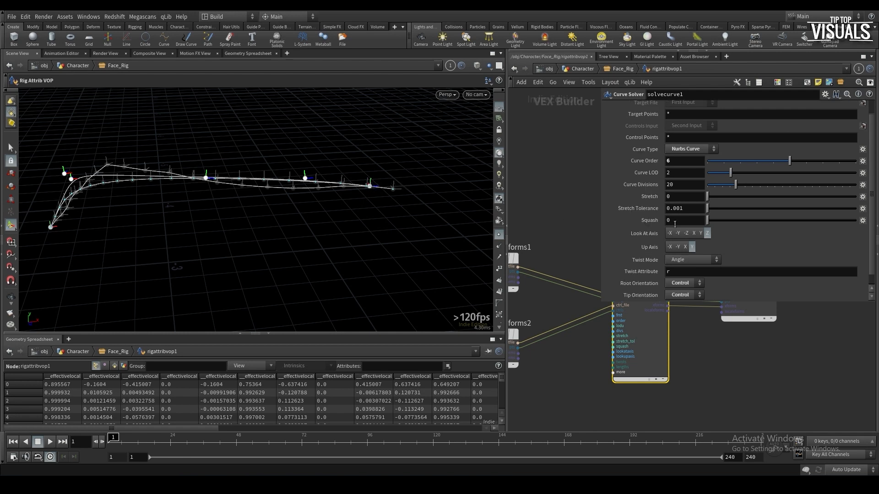
# Set both Stretch and Squash of the curve solver to 0.5
pyautogui.click(684, 196)
pyautogui.write('.5')
pyautogui.press('Return')
pyautogui.write('.5')
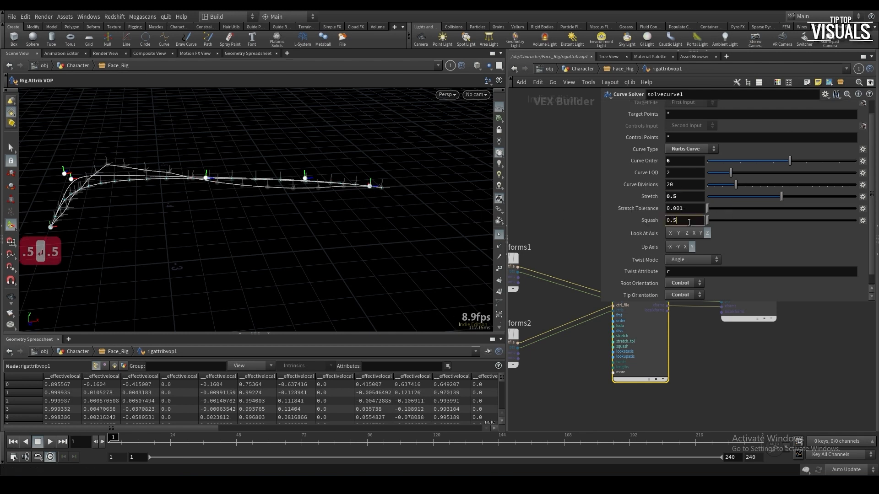
pyautogui.press('Return')
# Return to the Face_Rig network with the parameter display hidden and save the scene
pyautogui.press('p')
pyautogui.press('u')
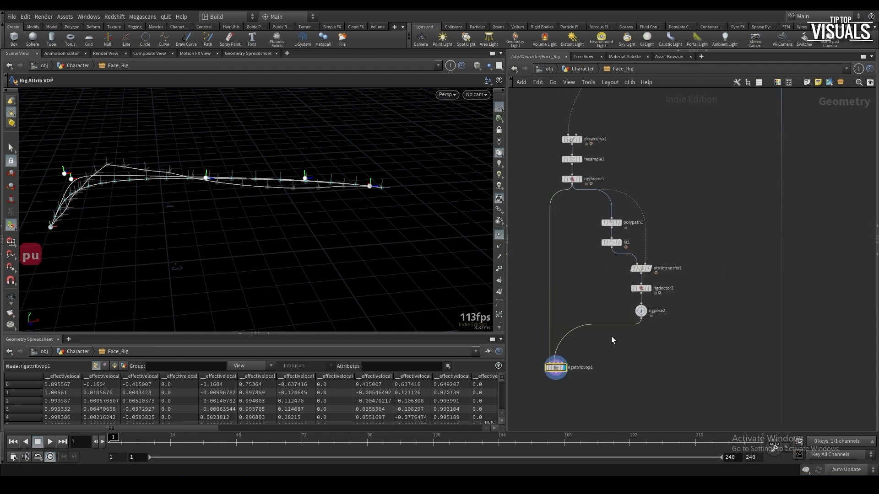
pyautogui.hotkey('ctrl', 's')
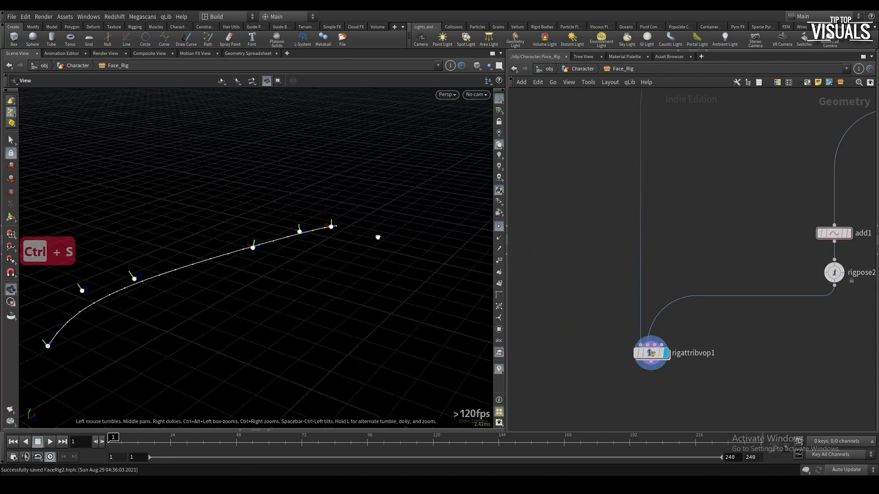
# Raise two inner curve controls in rigpose2 to test how the solved curve bends
pyautogui.click(834, 272)
pyautogui.click(260, 248)
pyautogui.moveTo(258, 225); pyautogui.dragTo(251, 173)
pyautogui.keyDown('alt'); pyautogui.moveTo(229, 274); pyautogui.dragTo(123, 168); pyautogui.keyUp('alt')
pyautogui.click(119, 247)
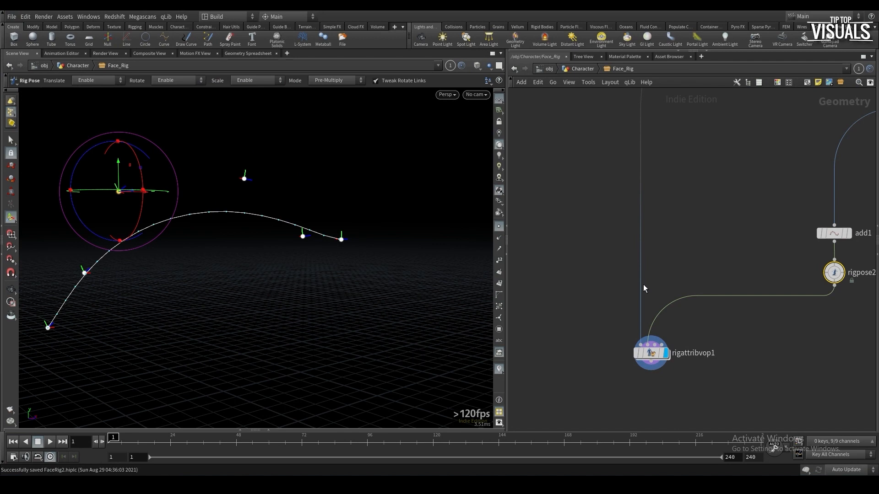
# Clear all test transformations from rigpose2
pyautogui.moveTo(806, 312); pyautogui.dragTo(705, 319, button='middle')
pyautogui.moveTo(696, 314); pyautogui.dragTo(741, 270)
pyautogui.press('p')
pyautogui.scroll(10, 741, 208)
pyautogui.click(773, 163)
pyautogui.press('p')
# Make room in the network between rigdoctor2 and add1, and display rigdoctor2
pyautogui.moveTo(707, 348); pyautogui.dragTo(601, 367, button='middle')
pyautogui.scroll(-4, 601, 366)
pyautogui.moveTo(639, 355); pyautogui.dragTo(567, 327)
pyautogui.scroll(1, 669, 255)
pyautogui.moveTo(669, 256); pyautogui.dragTo(655, 261, button='middle')
pyautogui.click(662, 248)
pyautogui.click(671, 248)
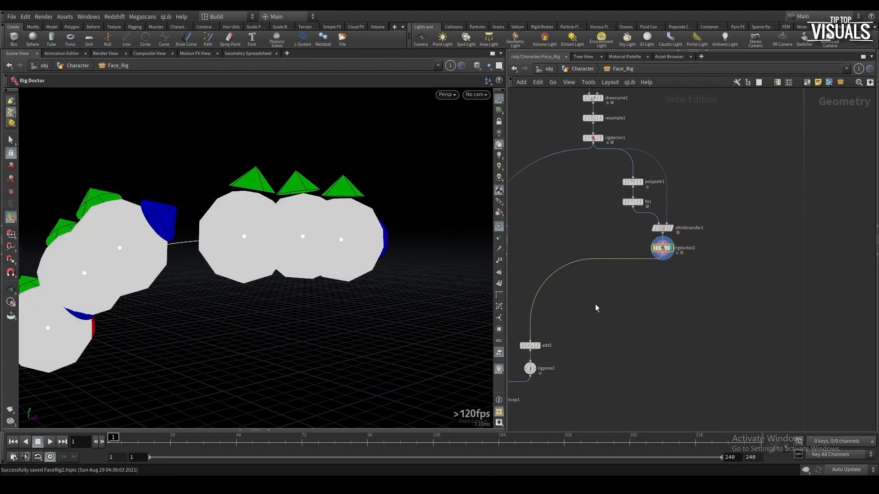
# Add a Blast node fed by rigdoctor2 and show its parameters
pyautogui.press('Tab')
pyautogui.write('blast')
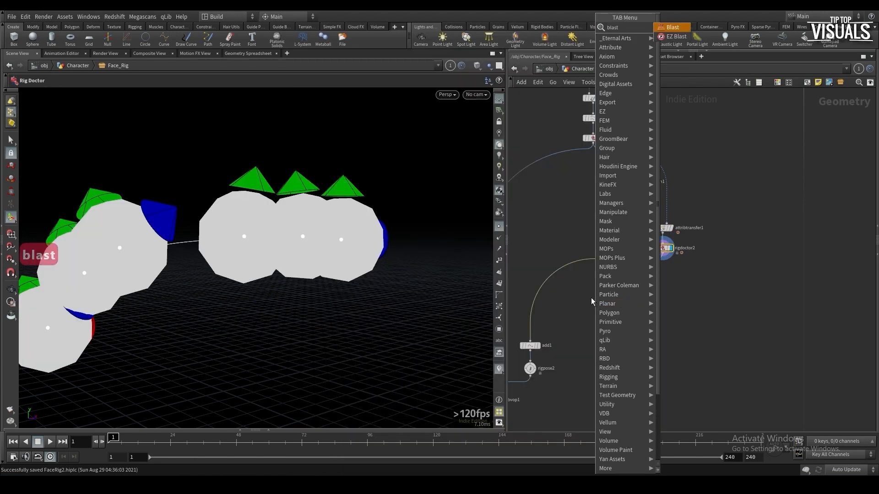
pyautogui.press('Return')
pyautogui.click(595, 302)
pyautogui.press('p')
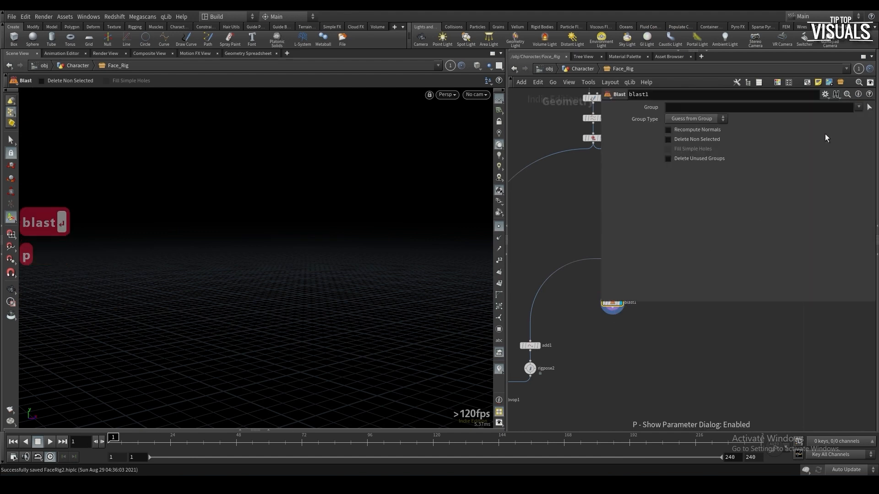
# Set the Blast group to points 0, 3 and 5 and delete the non-selected points
pyautogui.click(868, 107)
pyautogui.moveTo(259, 265); pyautogui.dragTo(299, 263, button='middle')
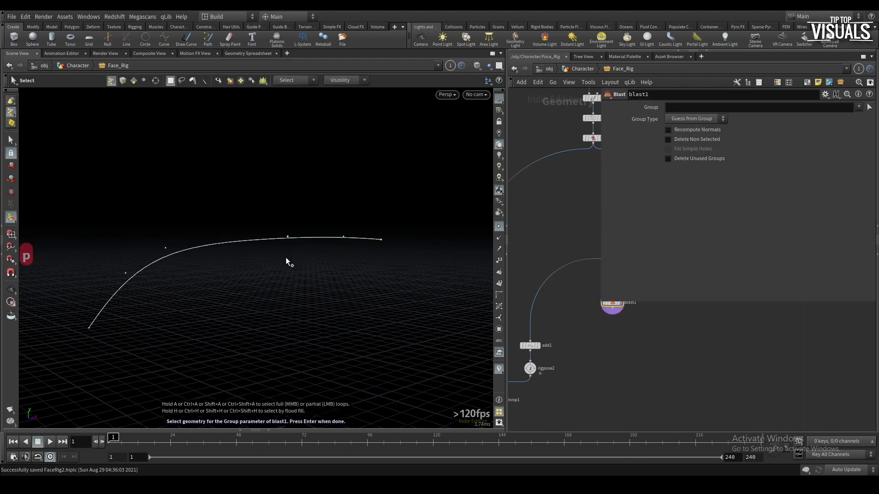
pyautogui.click(95, 320)
pyautogui.press('Return')
pyautogui.click(668, 139)
pyautogui.moveTo(581, 357); pyautogui.dragTo(577, 350, button='middle')
# Place a Full Body IK node below blast1
pyautogui.press('Tab')
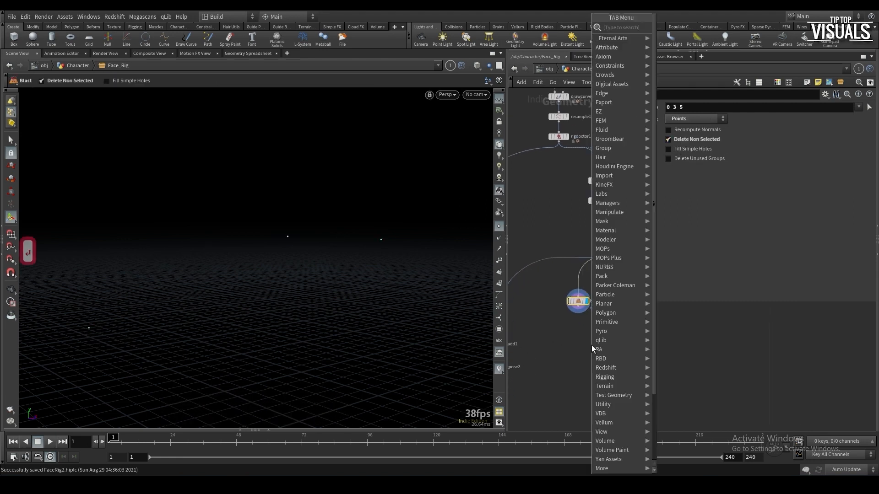
pyautogui.write('fbik')
pyautogui.click(700, 37)
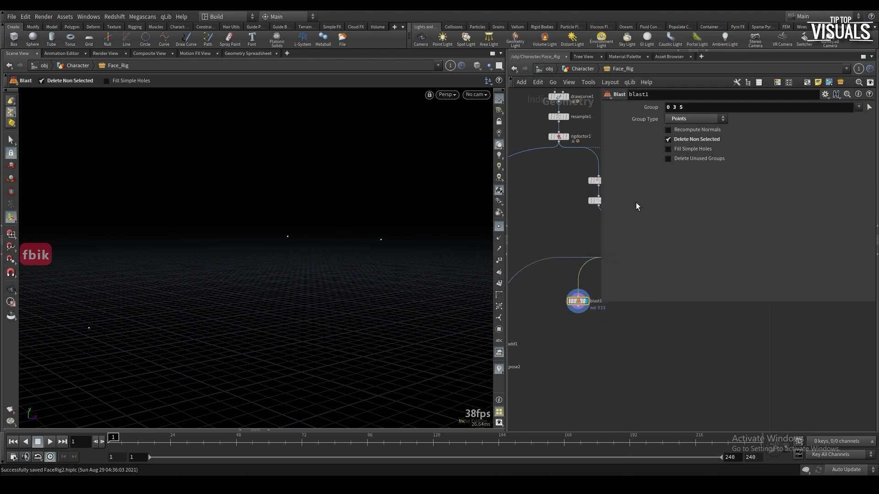
pyautogui.click(554, 328)
pyautogui.moveTo(584, 356); pyautogui.dragTo(593, 409, button='middle')
# Wire rigdoctor2 and blast1 into the Full Body IK's first two inputs, display it, and map using Match By Attribute
pyautogui.click(558, 375)
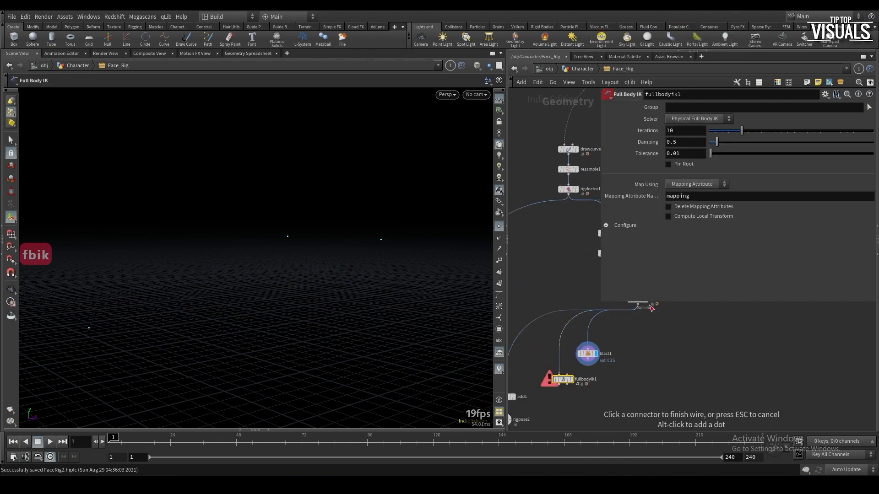
pyautogui.click(638, 305)
pyautogui.click(588, 358)
pyautogui.click(567, 375)
pyautogui.click(571, 380)
pyautogui.moveTo(564, 380); pyautogui.dragTo(563, 391)
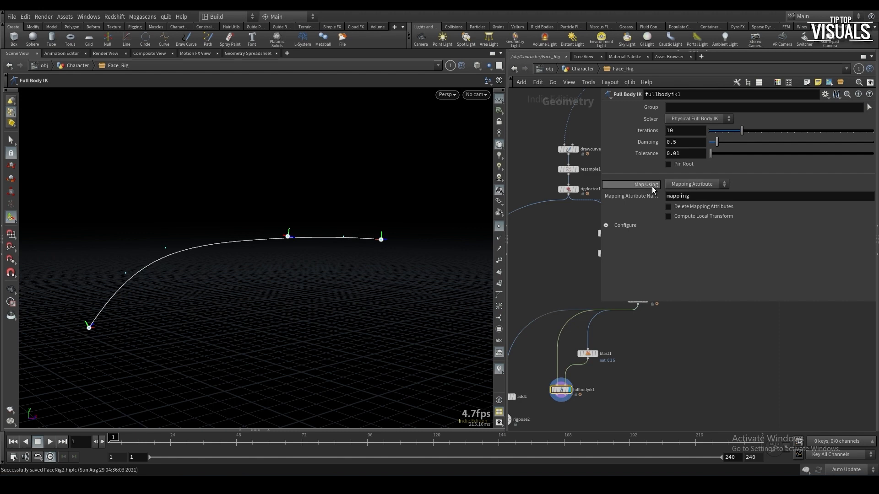
pyautogui.click(700, 185)
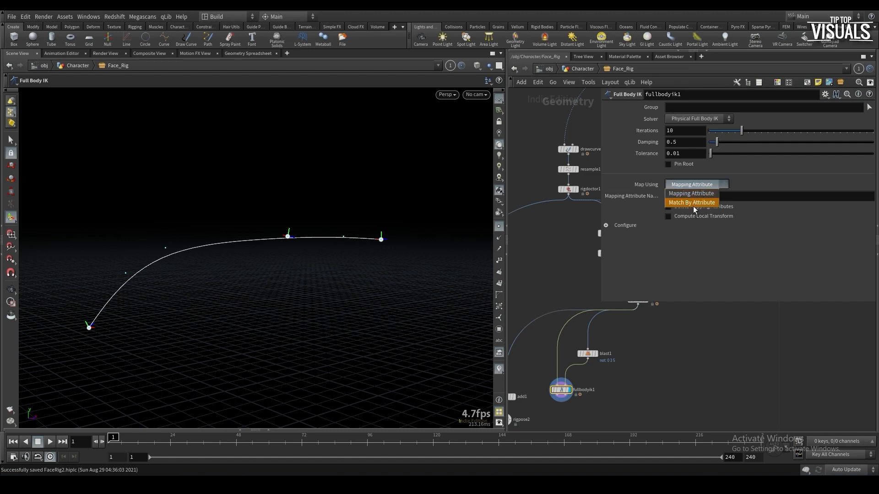
pyautogui.click(695, 203)
# Insert a Rig Pose node between blast1 and the Full Body IK
pyautogui.press('Tab')
pyautogui.write('rigpose')
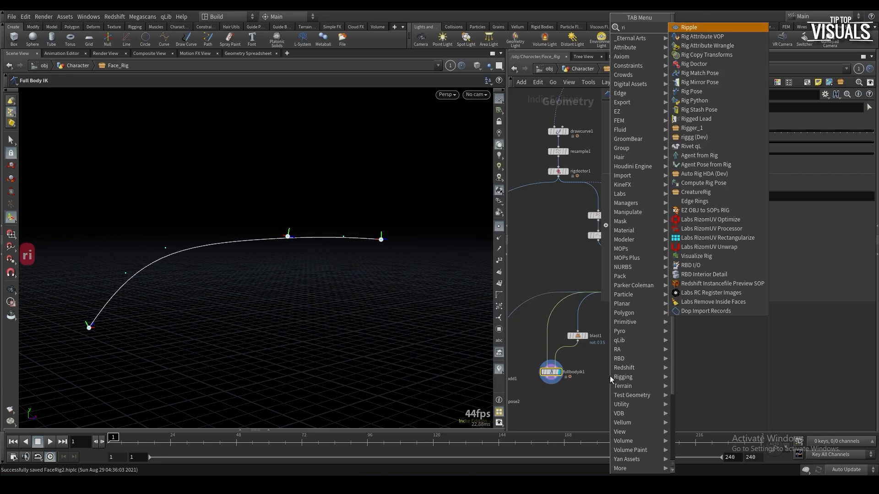
pyautogui.press('Return')
pyautogui.click(567, 358)
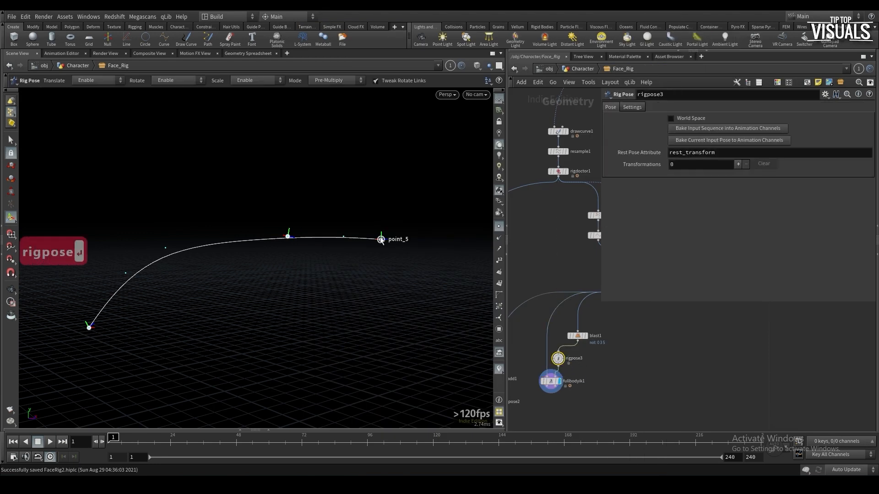
# Enable Pin Root on the Full Body IK and raise point_5 in rigpose3 to test the solve
pyautogui.click(386, 228)
pyautogui.moveTo(386, 232)
pyautogui.mouseDown()
pyautogui.moveTo(392, 185)
pyautogui.moveTo(410, 194)
pyautogui.moveTo(391, 179)
pyautogui.moveTo(383, 227)
pyautogui.mouseUp()
pyautogui.click(551, 381)
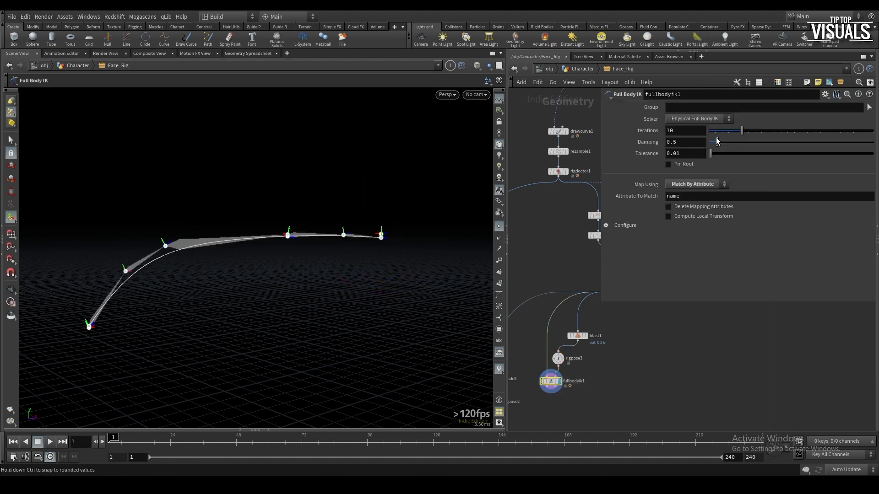
pyautogui.click(679, 164)
pyautogui.click(558, 359)
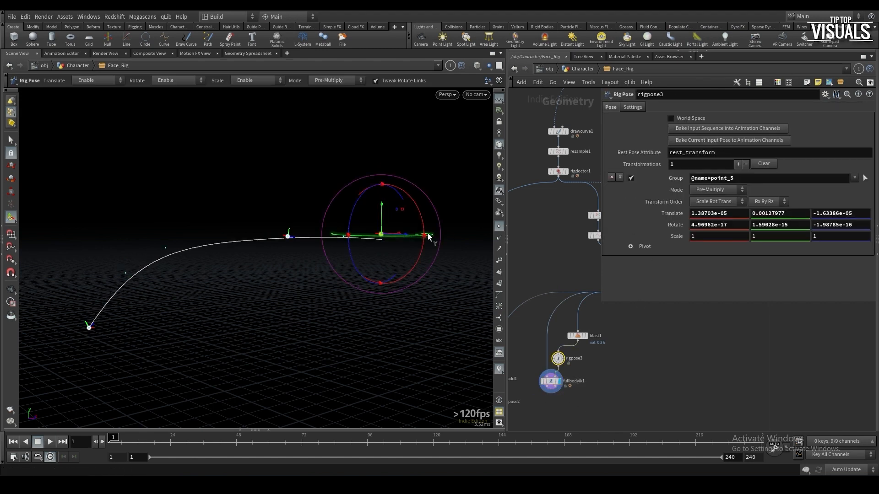
pyautogui.moveTo(382, 220); pyautogui.dragTo(403, 166)
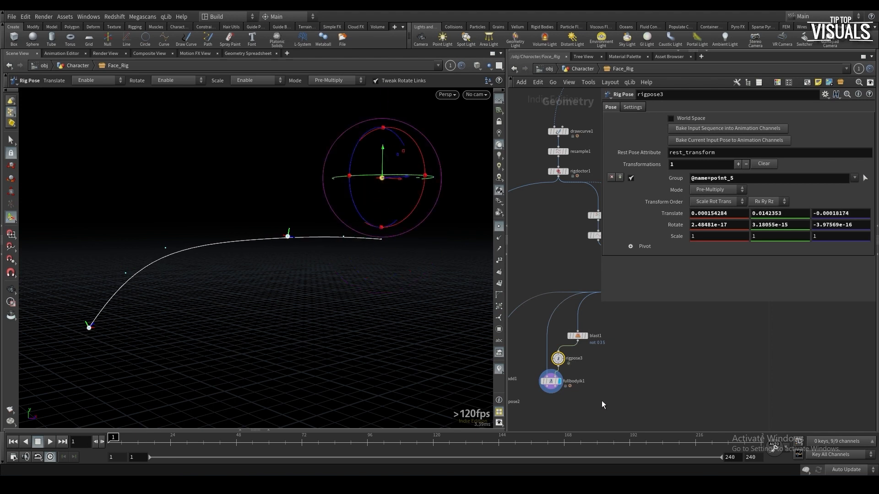
pyautogui.click(555, 376)
pyautogui.click(625, 225)
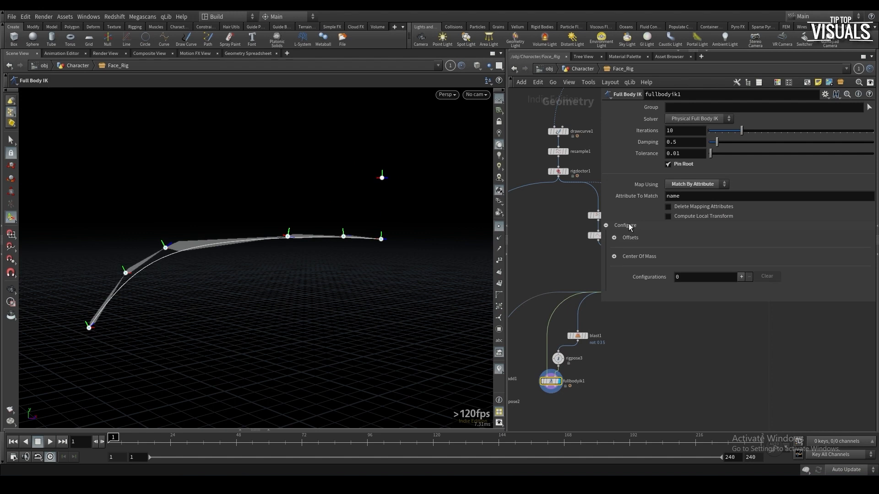
pyautogui.click(741, 277)
pyautogui.scroll(-3, 742, 256)
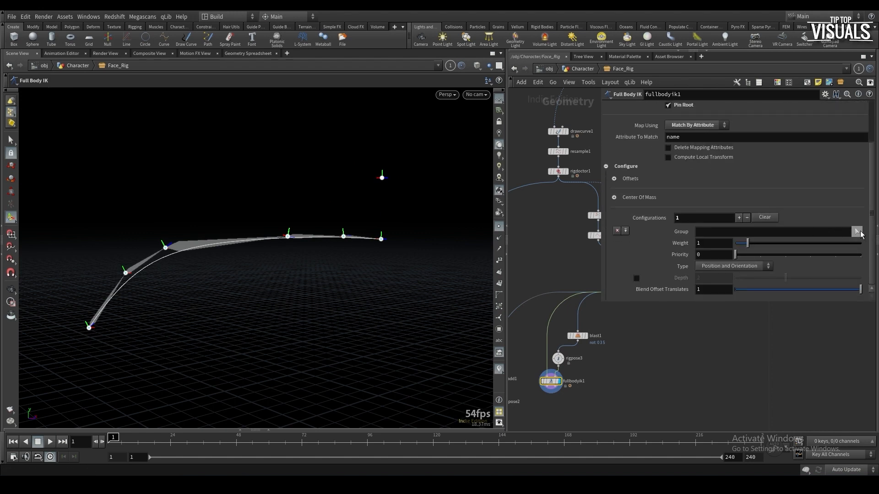
pyautogui.click(857, 232)
pyautogui.click(380, 238)
pyautogui.press('Return')
pyautogui.click(708, 253)
pyautogui.write('1')
pyautogui.press('Return')
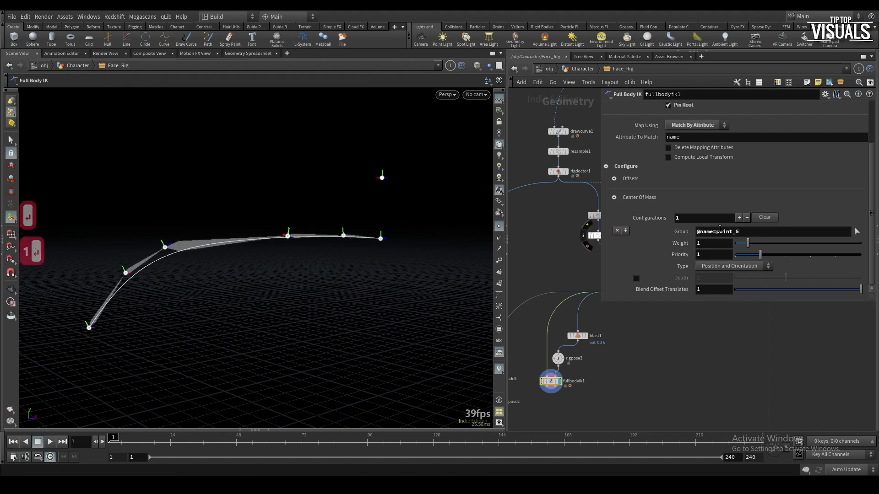
# Raise point_3 slightly in rigpose3 to test the middle control
pyautogui.click(558, 358)
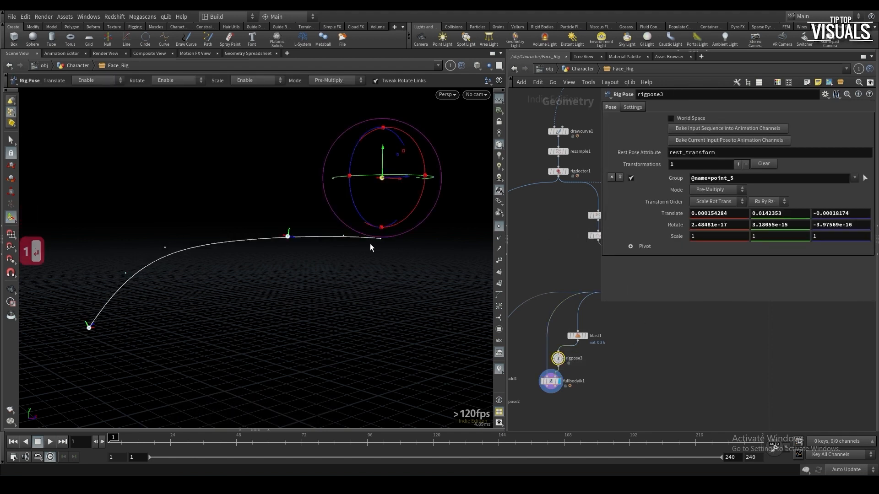
pyautogui.click(288, 237)
pyautogui.press('Return')
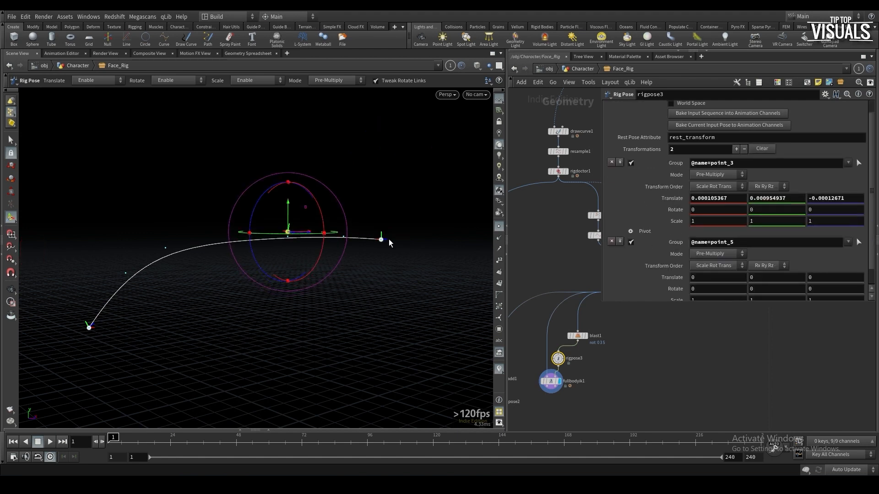
pyautogui.click(551, 382)
pyautogui.scroll(-3, 742, 220)
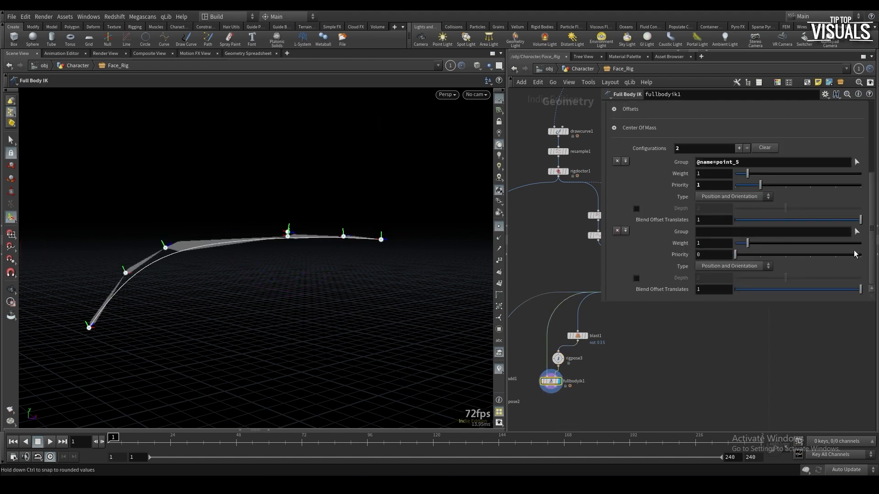
pyautogui.click(857, 232)
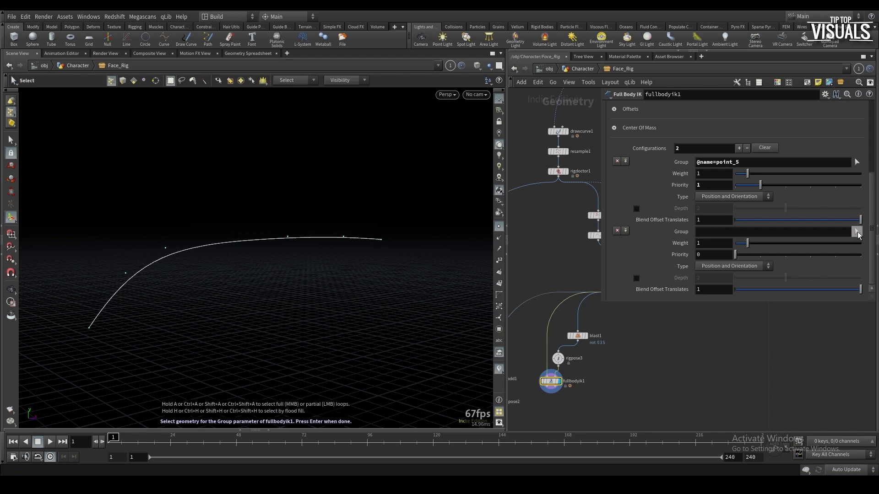
pyautogui.click(284, 250)
pyautogui.press('Return')
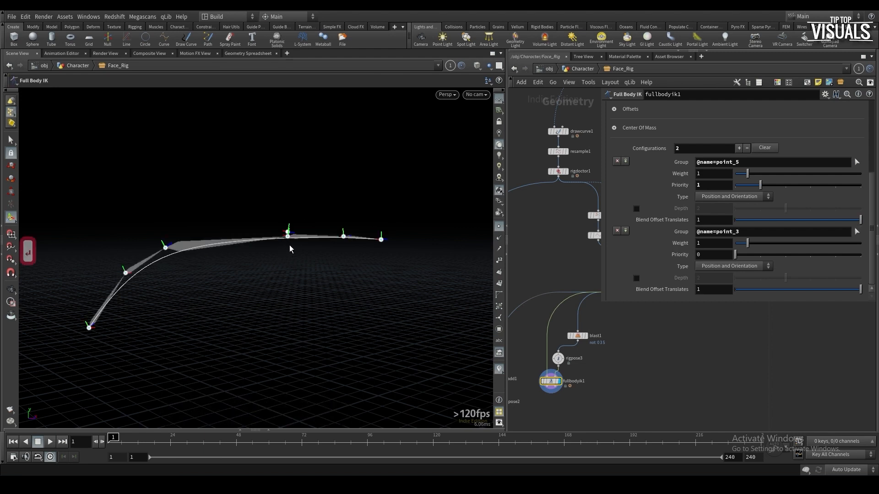
# Set the point_3 configuration's type to Orientation and its weight to 100
pyautogui.click(713, 270)
pyautogui.click(721, 283)
pyautogui.click(716, 244)
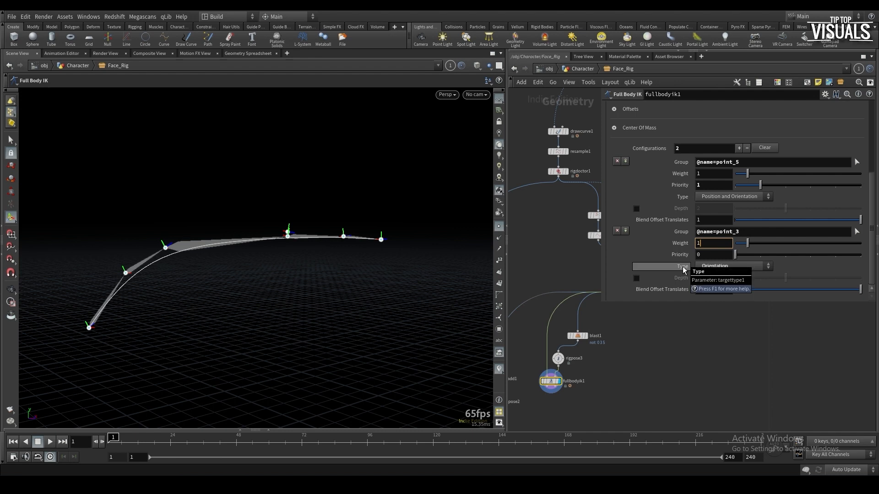
pyautogui.write('00')
pyautogui.press('Return')
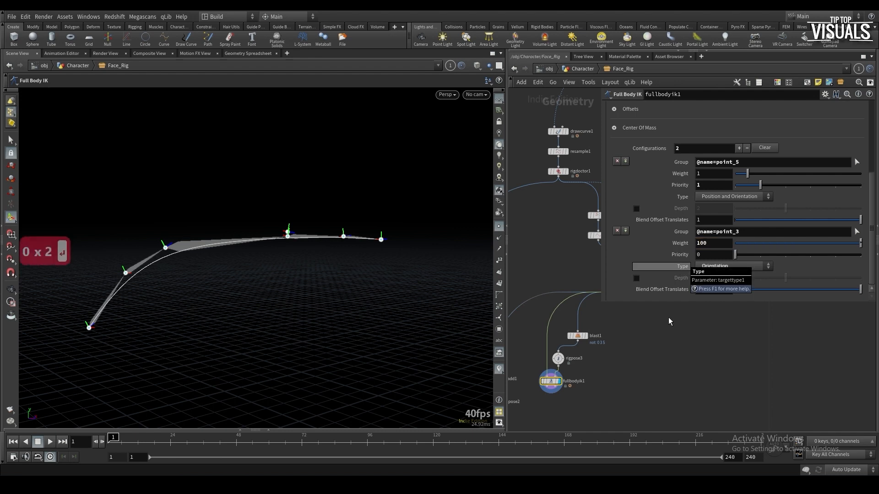
# Rotate point_3 in rigpose3 to test its orientation influence on the curve
pyautogui.click(557, 358)
pyautogui.keyDown('alt'); pyautogui.moveTo(296, 248); pyautogui.dragTo(252, 246); pyautogui.keyUp('alt')
pyautogui.moveTo(308, 196); pyautogui.dragTo(331, 221)
pyautogui.keyDown('alt'); pyautogui.moveTo(331, 220); pyautogui.dragTo(326, 250); pyautogui.keyUp('alt')
pyautogui.keyDown('alt'); pyautogui.moveTo(243, 279); pyautogui.dragTo(132, 346); pyautogui.keyUp('alt')
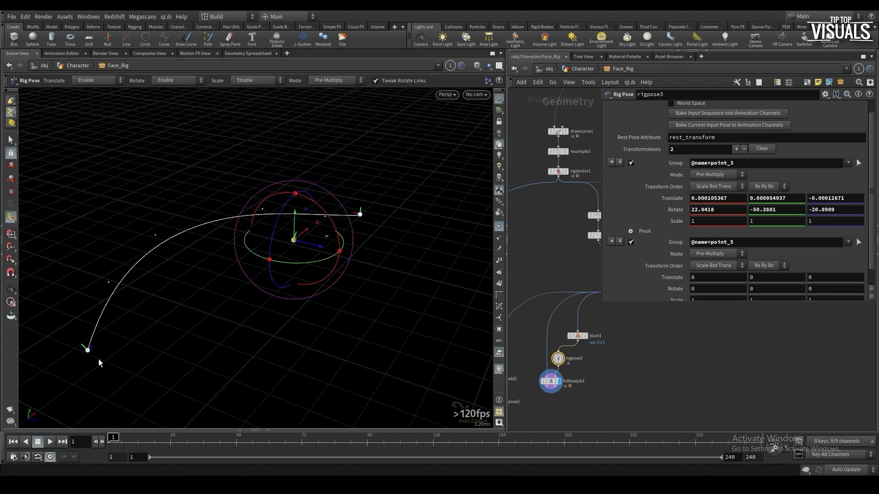
# Undo the last handle change and clear all transformations from rigpose3
pyautogui.hotkey('ctrl', 'z')
pyautogui.moveTo(549, 381); pyautogui.dragTo(549, 381)
pyautogui.moveTo(612, 375); pyautogui.dragTo(557, 358)
pyautogui.scroll(3, 759, 183)
pyautogui.click(770, 147)
pyautogui.moveTo(647, 355); pyautogui.dragTo(690, 323, button='middle')
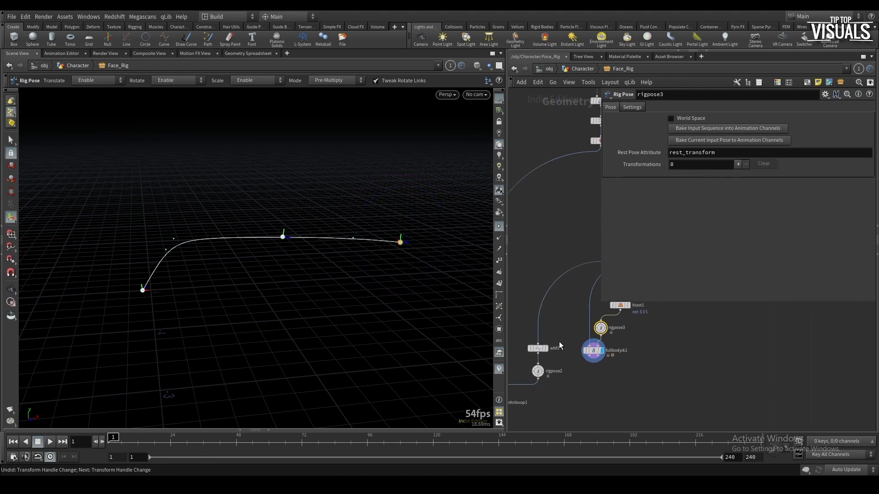
# Feed the Full Body IK's output into add1 and line up the connected nodes
pyautogui.moveTo(573, 386); pyautogui.dragTo(654, 374, button='middle')
pyautogui.moveTo(608, 372); pyautogui.dragTo(612, 354)
pyautogui.moveTo(558, 419); pyautogui.dragTo(630, 344)
pyautogui.moveTo(612, 352); pyautogui.dragTo(613, 389)
pyautogui.moveTo(597, 420); pyautogui.dragTo(611, 378, button='middle')
# Display rigattribvop1 with the parameters hidden, frame the network, and save the scene
pyautogui.moveTo(596, 389); pyautogui.dragTo(591, 404)
pyautogui.click(592, 404)
pyautogui.press('p')
pyautogui.press('h')
pyautogui.hotkey('ctrl', 's')
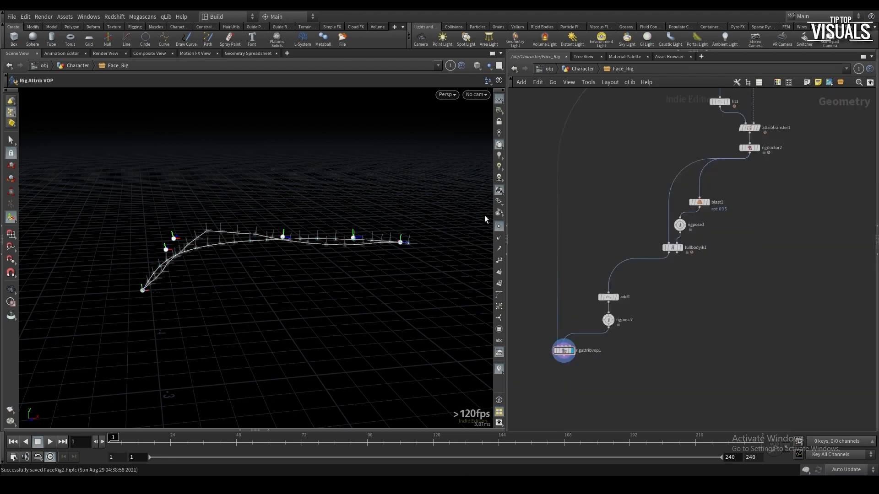
# Organize the brow rig nodes in a network box with descriptive names and save the scene
pyautogui.moveTo(575, 368); pyautogui.dragTo(608, 320)
pyautogui.scroll(-2, 609, 348)
pyautogui.moveTo(625, 382); pyautogui.dragTo(553, 318)
pyautogui.hotkey('ctrl', 'shift', 's')
pyautogui.moveTo(588, 359); pyautogui.dragTo(568, 364)
pyautogui.click(622, 299)
pyautogui.hotkey('ctrl', 'shift', 's')
pyautogui.hotkey('ctrl', 'z')
pyautogui.moveTo(643, 328); pyautogui.dragTo(612, 300)
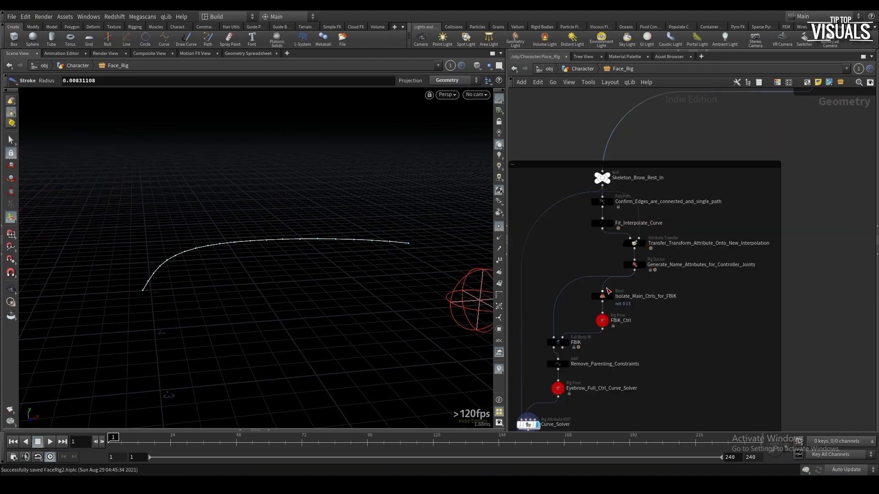
# Duplicate the brow rig's network box and place the copy beside the original
pyautogui.moveTo(599, 263)
pyautogui.mouseDown(button='middle')
pyautogui.moveTo(635, 263)
pyautogui.moveTo(573, 317)
pyautogui.mouseUp(button='middle')
pyautogui.scroll(-3, 579, 287)
pyautogui.moveTo(650, 223); pyautogui.dragTo(646, 226)
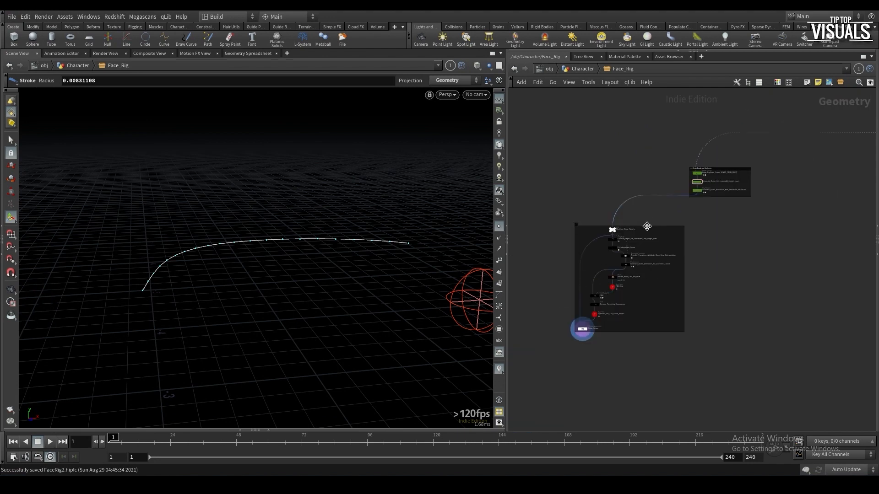
pyautogui.keyDown('alt'); pyautogui.moveTo(646, 226); pyautogui.dragTo(818, 222); pyautogui.keyUp('alt')
pyautogui.moveTo(725, 257); pyautogui.dragTo(633, 271, button='middle')
# Insert a Skeleton Mirror node between the Draw Eyebrow Skeleton group and the copied brow rig, and display its output
pyautogui.click(674, 262)
pyautogui.scroll(3, 673, 262)
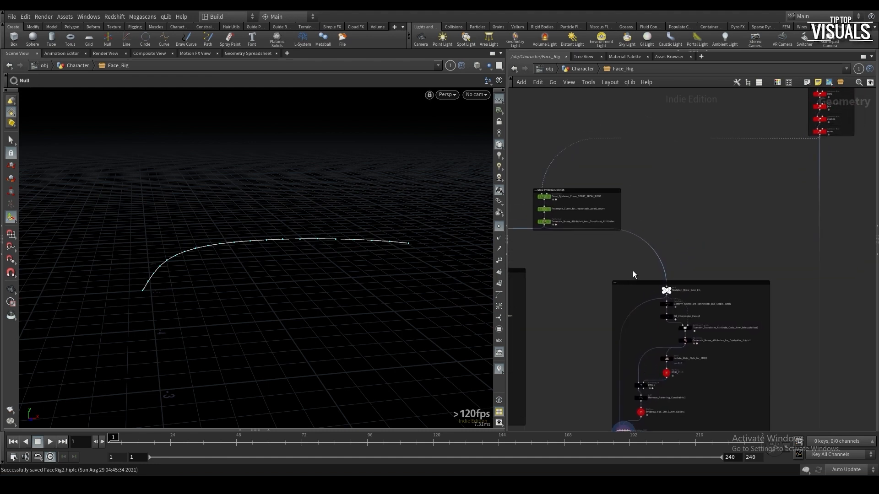
pyautogui.press('Tab')
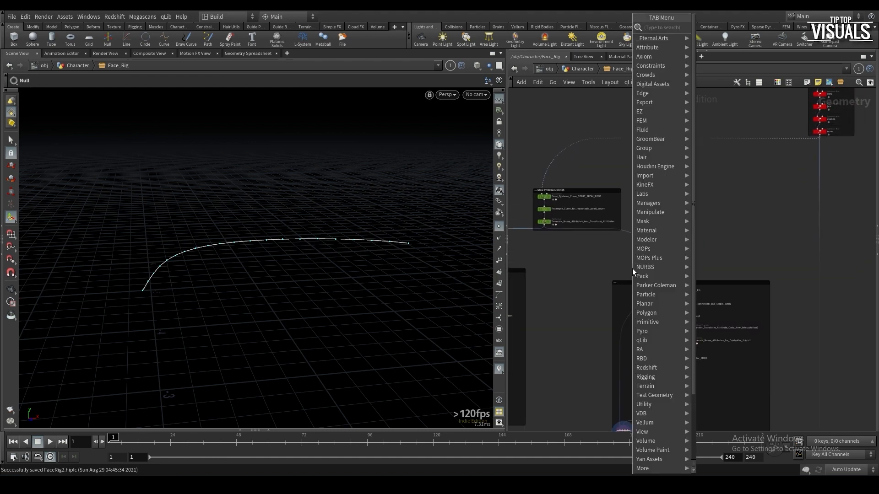
pyautogui.write('skeleton')
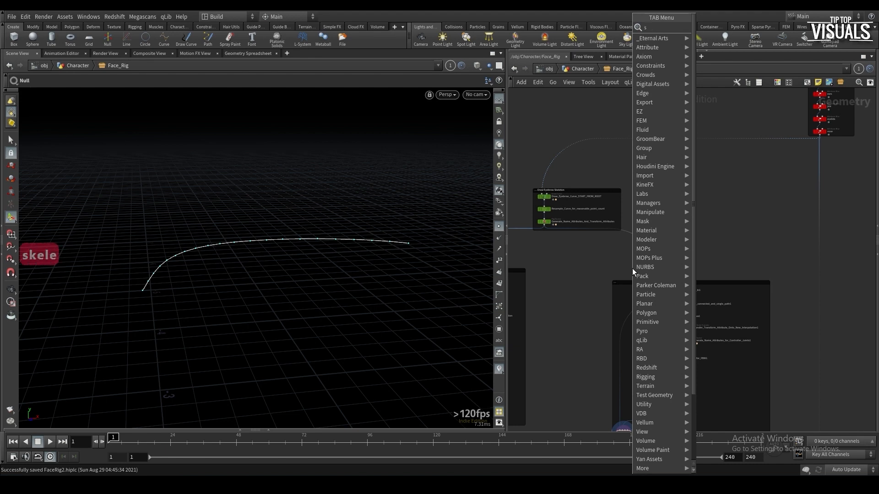
pyautogui.press('Return')
pyautogui.click(660, 255)
pyautogui.scroll(2, 660, 254)
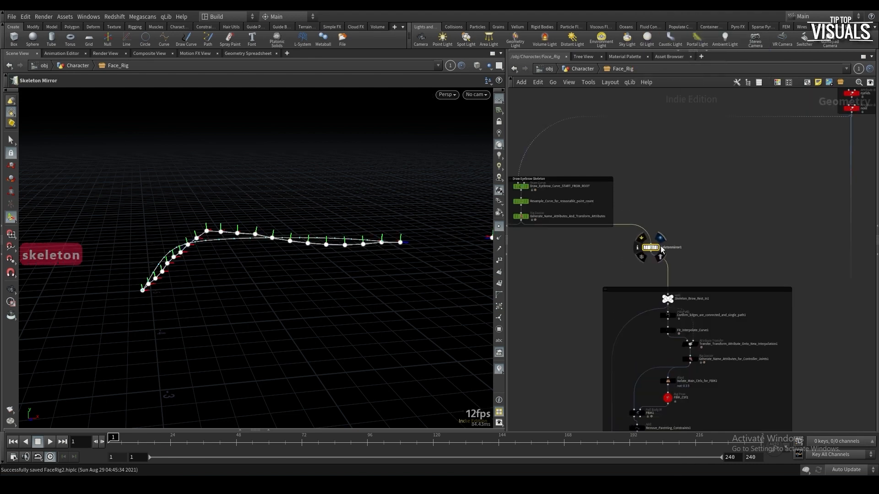
pyautogui.click(663, 249)
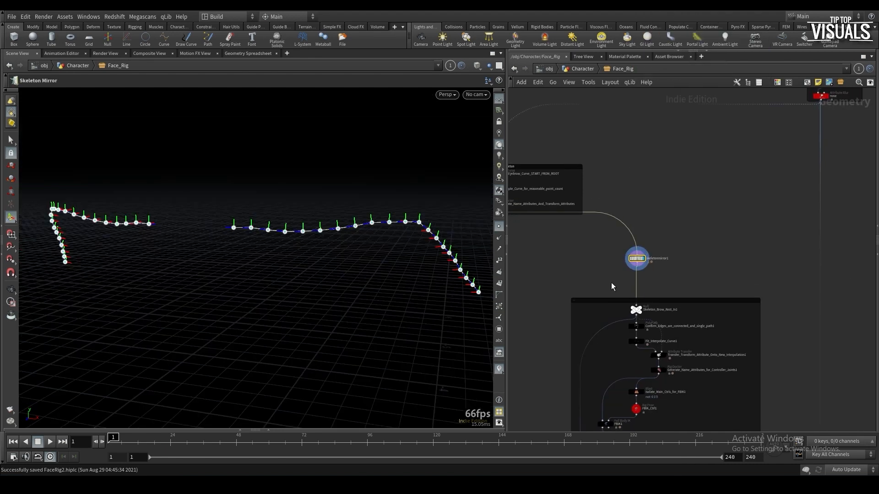
# Insert a Blast node between the Skeleton Mirror and the copied brow rig's input null
pyautogui.moveTo(611, 282); pyautogui.dragTo(606, 274, button='middle')
pyautogui.press('Tab')
pyautogui.write('blast')
pyautogui.press('Return')
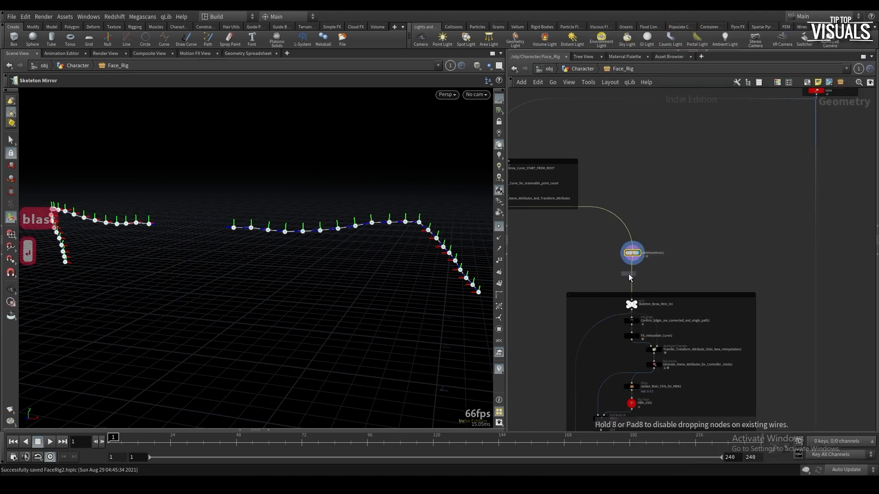
pyautogui.click(626, 275)
pyautogui.moveTo(665, 240); pyautogui.dragTo(666, 240)
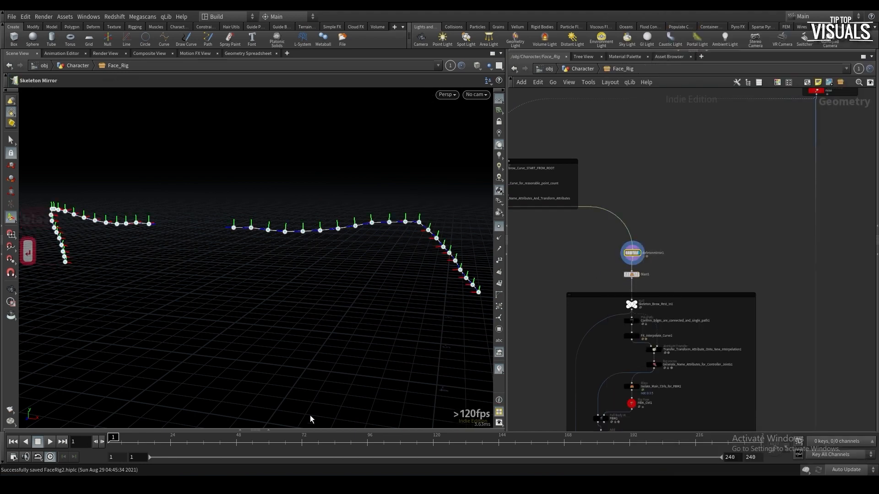
# Show only the name attribute in the geometry spreadsheet and compare the mirrored joint names with the Skeleton Mirror's naming tokens
pyautogui.click(293, 429)
pyautogui.click(252, 366)
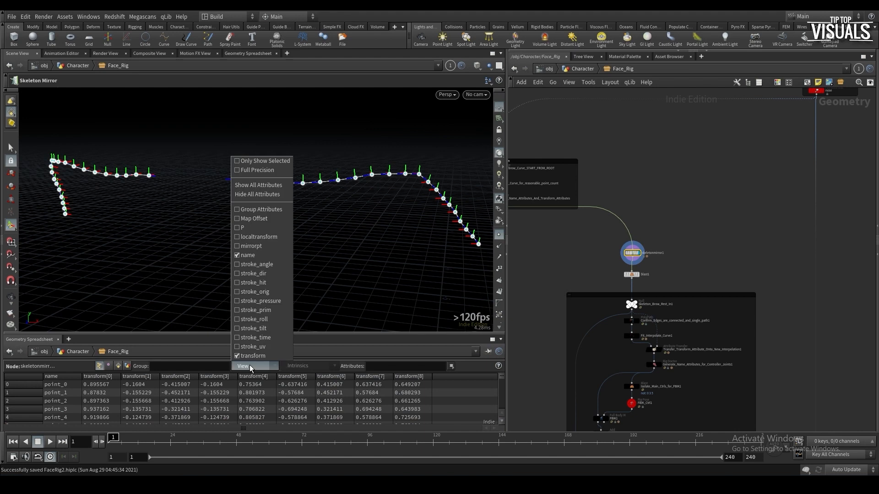
pyautogui.click(263, 196)
pyautogui.click(245, 366)
pyautogui.click(243, 268)
pyautogui.scroll(-7, 103, 385)
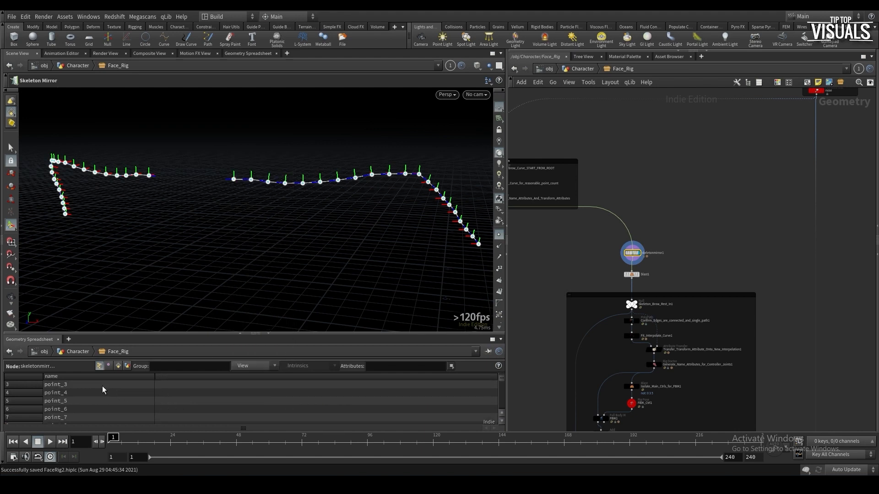
pyautogui.moveTo(520, 257); pyautogui.dragTo(625, 266, button='middle')
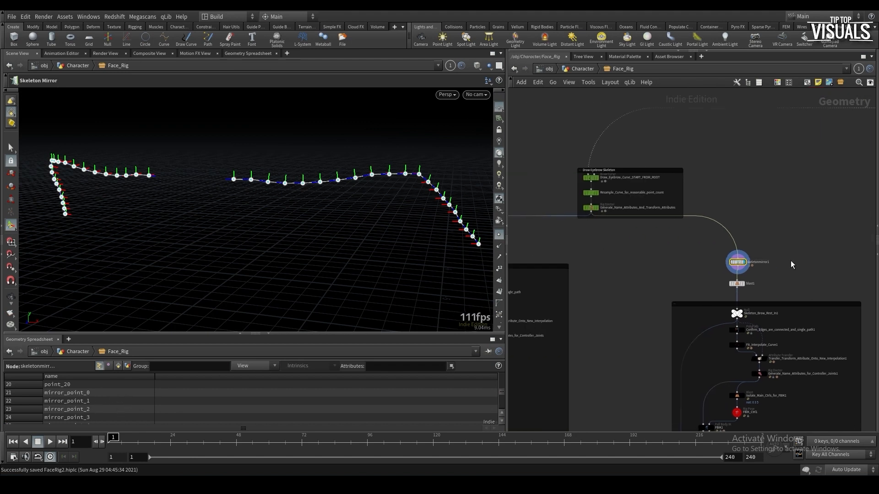
pyautogui.press('p')
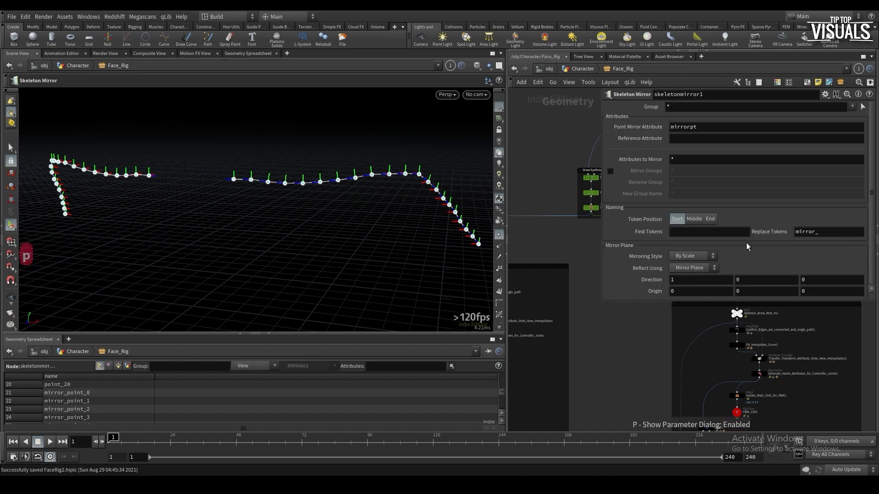
pyautogui.moveTo(603, 333); pyautogui.dragTo(544, 350, button='middle')
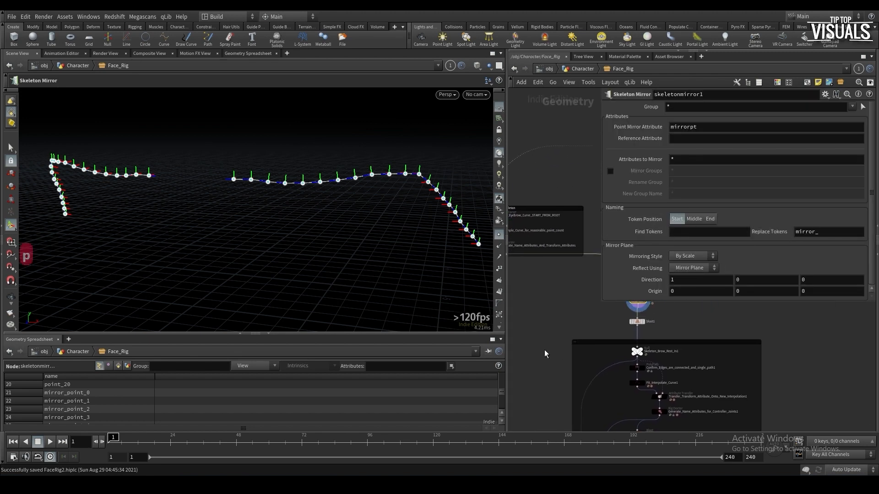
pyautogui.click(634, 321)
pyautogui.click(644, 322)
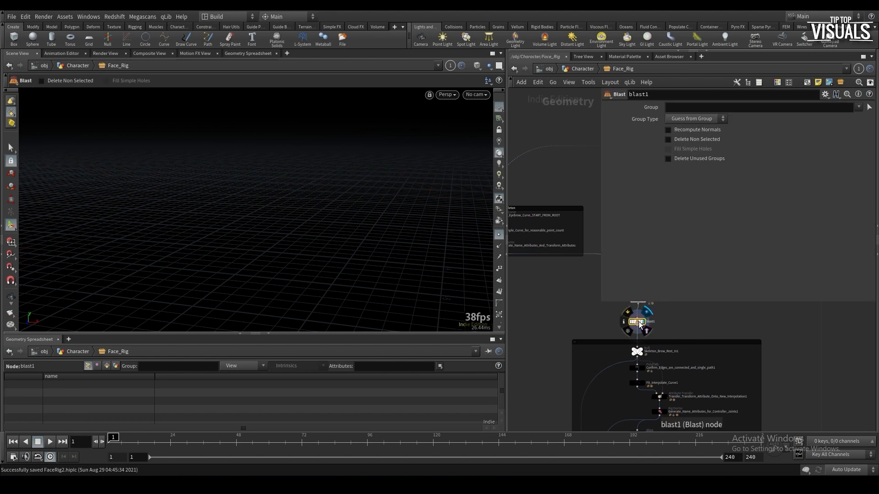
pyautogui.click(691, 119)
pyautogui.click(693, 139)
pyautogui.click(696, 107)
pyautogui.write('@')
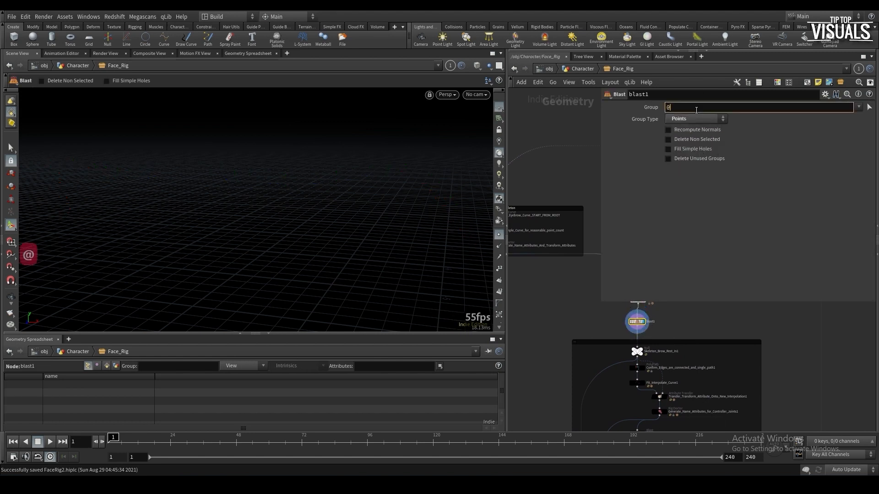
pyautogui.write('name!')
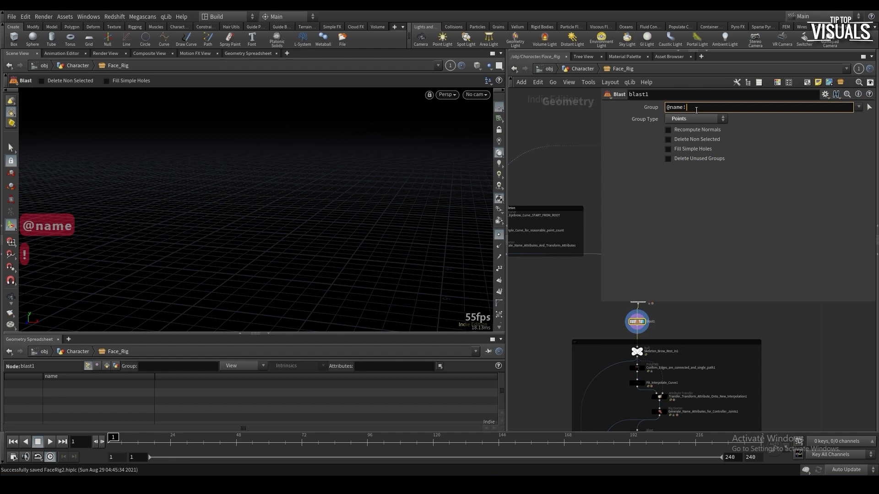
pyautogui.write('=')
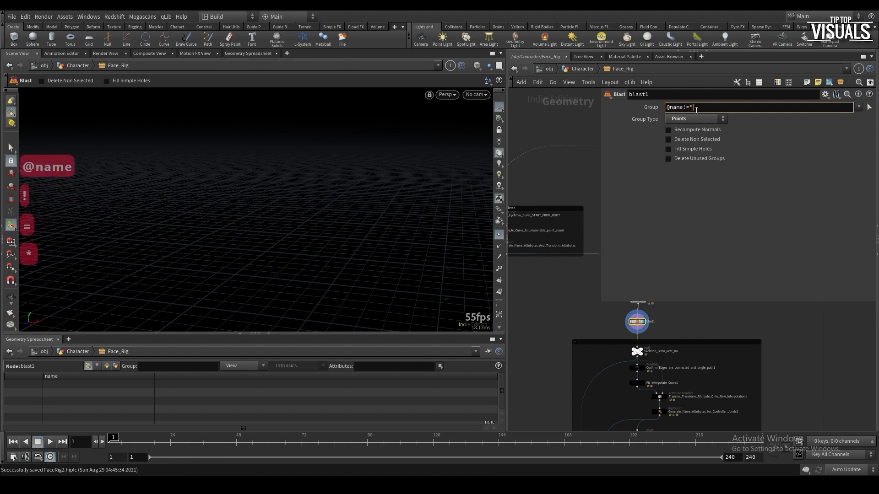
pyautogui.write('*miro')
pyautogui.press('BackSpace')
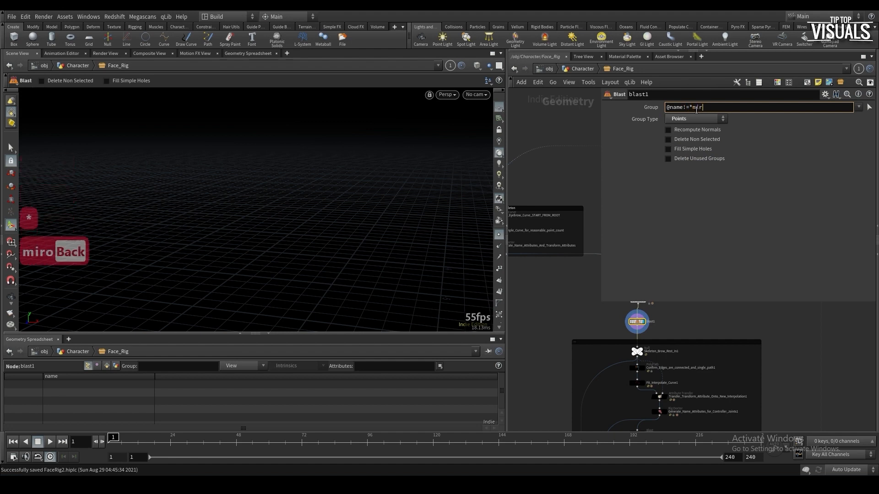
pyautogui.write('ror*')
pyautogui.press('Return')
pyautogui.keyDown('alt'); pyautogui.moveTo(418, 178); pyautogui.dragTo(347, 214, button='right'); pyautogui.keyUp('alt')
pyautogui.keyDown('alt'); pyautogui.moveTo(351, 182); pyautogui.dragTo(351, 194, button='middle'); pyautogui.keyUp('alt')
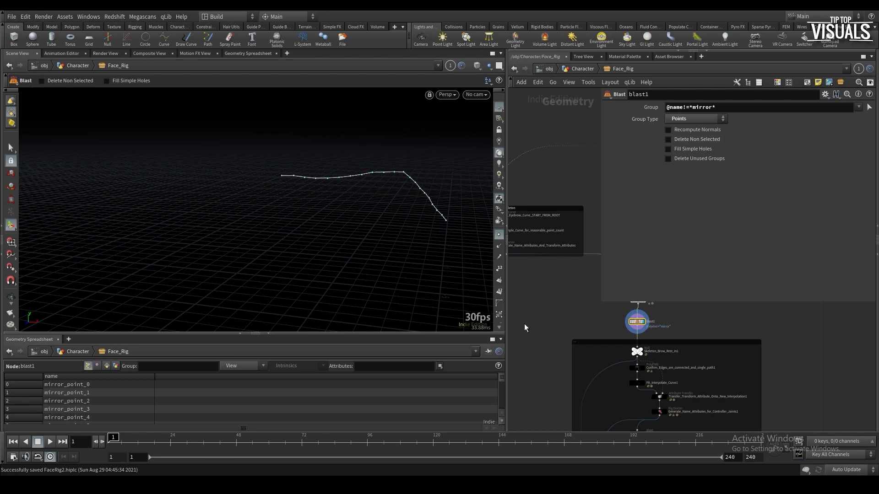
# Move the Blast node closer beneath the Skeleton Mirror with the parameters hidden, and save the scene
pyautogui.moveTo(540, 323); pyautogui.dragTo(525, 334, button='middle')
pyautogui.press('p')
pyautogui.moveTo(621, 330); pyautogui.dragTo(621, 323)
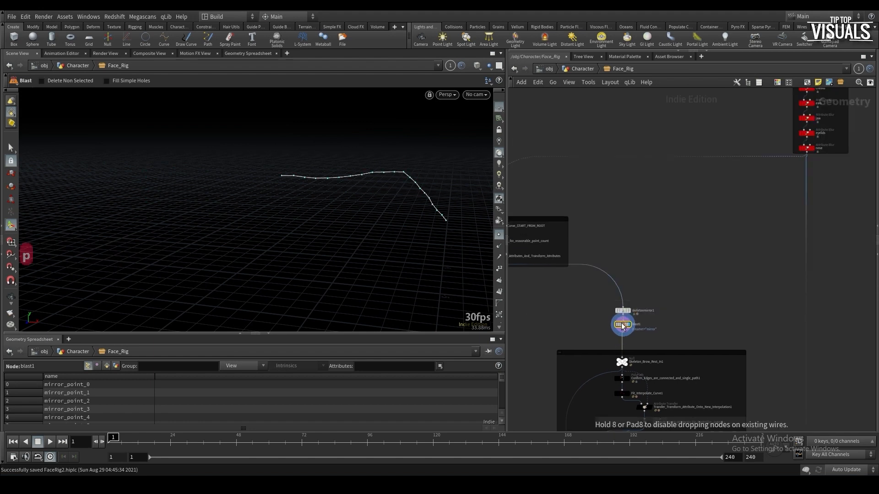
pyautogui.hotkey('ctrl', 's')
# Display Curve_Solver1 in the copied brow rig and save the scene
pyautogui.moveTo(622, 320); pyautogui.dragTo(630, 178, button='middle')
pyautogui.click(579, 395)
pyautogui.moveTo(554, 409); pyautogui.dragTo(588, 358, button='middle')
pyautogui.hotkey('ctrl', 's')
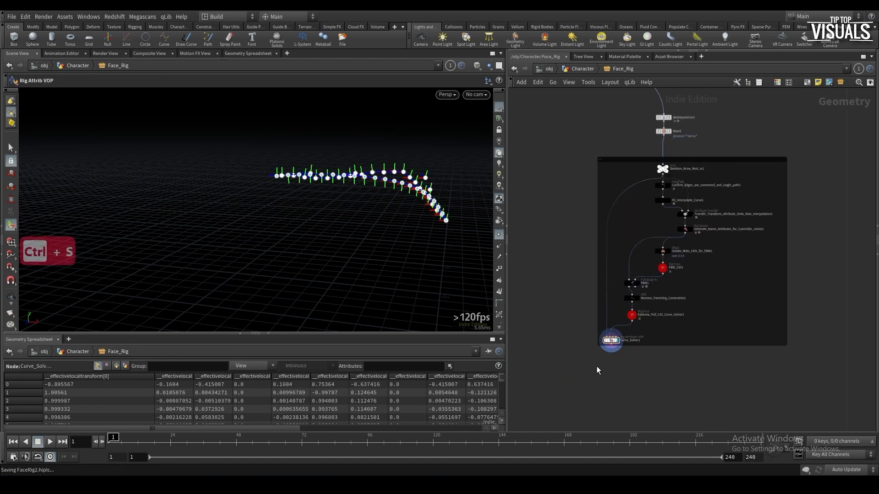
# Examine the copied brow rig's control isolation, FBIK and curve solver nodes one by one, and save the scene
pyautogui.scroll(3, 684, 270)
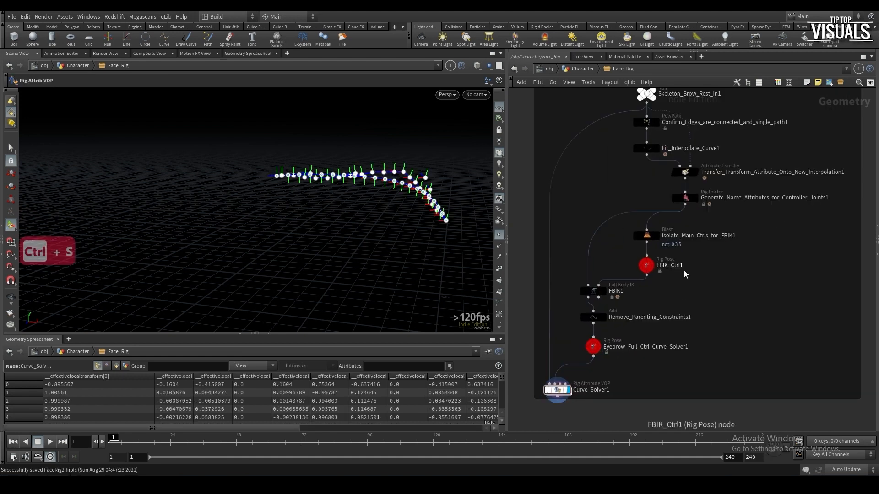
pyautogui.moveTo(680, 286); pyautogui.dragTo(664, 317, button='middle')
pyautogui.click(638, 268)
pyautogui.click(641, 268)
pyautogui.click(635, 293)
pyautogui.click(589, 322)
pyautogui.click(582, 374)
pyautogui.moveTo(659, 388); pyautogui.dragTo(676, 367, button='middle')
pyautogui.moveTo(680, 359); pyautogui.dragTo(693, 379)
pyautogui.click(693, 379)
pyautogui.hotkey('ctrl', 's')
pyautogui.scroll(-3, 662, 386)
pyautogui.click(609, 395)
# Line up the Skeleton Mirror and Blast nodes above the copied rig and align the original brow rig's network box with it
pyautogui.scroll(-5, 610, 396)
pyautogui.moveTo(547, 406); pyautogui.dragTo(626, 348, button='middle')
pyautogui.scroll(1, 649, 346)
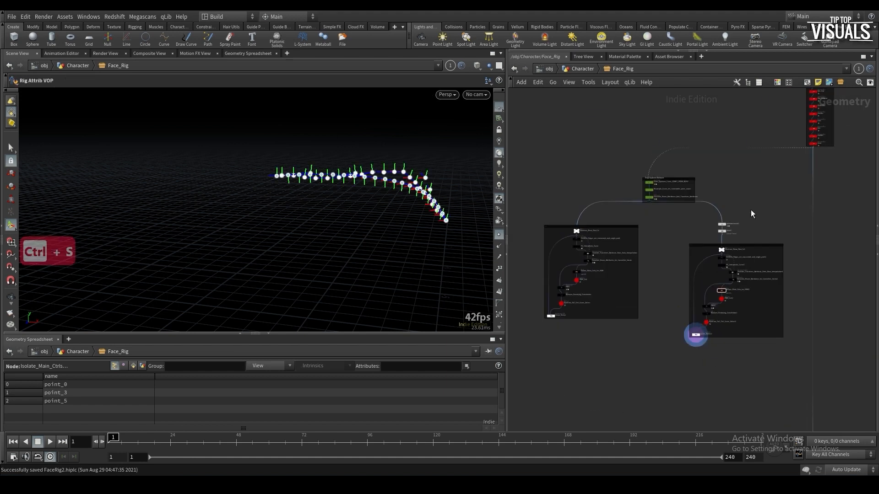
pyautogui.hotkey('ctrl', 'shift', 's')
pyautogui.moveTo(715, 232); pyautogui.dragTo(726, 232)
pyautogui.moveTo(625, 227); pyautogui.dragTo(631, 234)
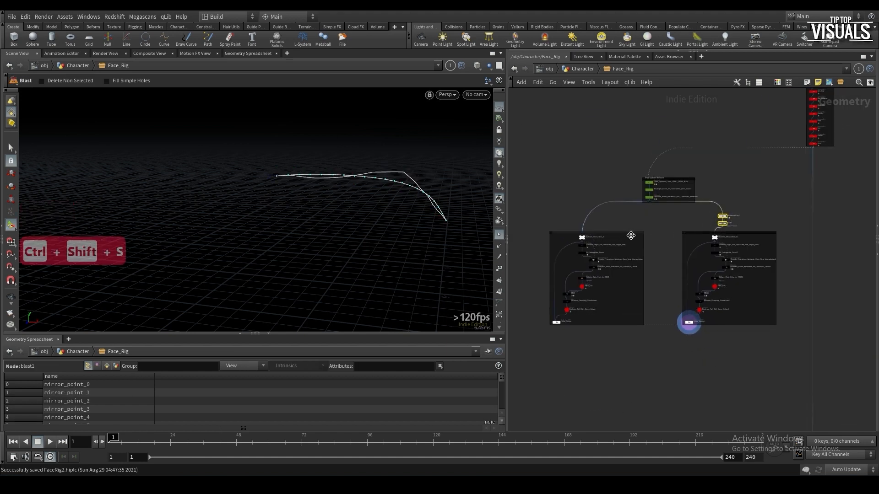
# Merge the outputs of Curve_Solver and Curve_Solver1 and place the Merge node below the two rigs
pyautogui.moveTo(546, 342); pyautogui.dragTo(550, 331, button='middle')
pyautogui.scroll(2, 550, 331)
pyautogui.moveTo(550, 331); pyautogui.dragTo(577, 303)
pyautogui.click(567, 314)
pyautogui.click(564, 305)
pyautogui.keyDown('shift'); pyautogui.moveTo(739, 330); pyautogui.dragTo(764, 306); pyautogui.keyUp('shift')
pyautogui.keyDown('alt'); pyautogui.moveTo(563, 308); pyautogui.dragTo(673, 367); pyautogui.keyUp('alt')
pyautogui.scroll(1, 653, 371)
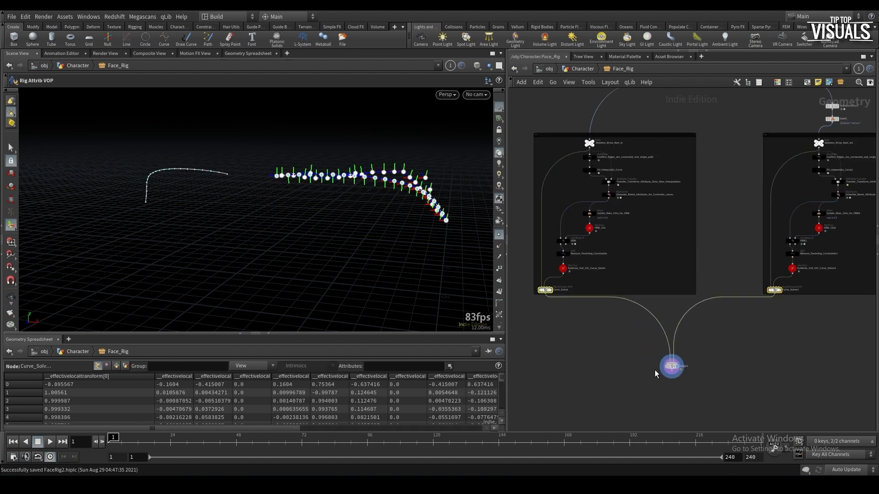
pyautogui.moveTo(630, 403); pyautogui.dragTo(637, 363, button='middle')
pyautogui.click(637, 364)
pyautogui.scroll(-2, 619, 358)
pyautogui.moveTo(660, 336); pyautogui.dragTo(685, 341)
# Add a Null named Rest_Skin for the head geometry and position it beside the brow rigs
pyautogui.press('Tab')
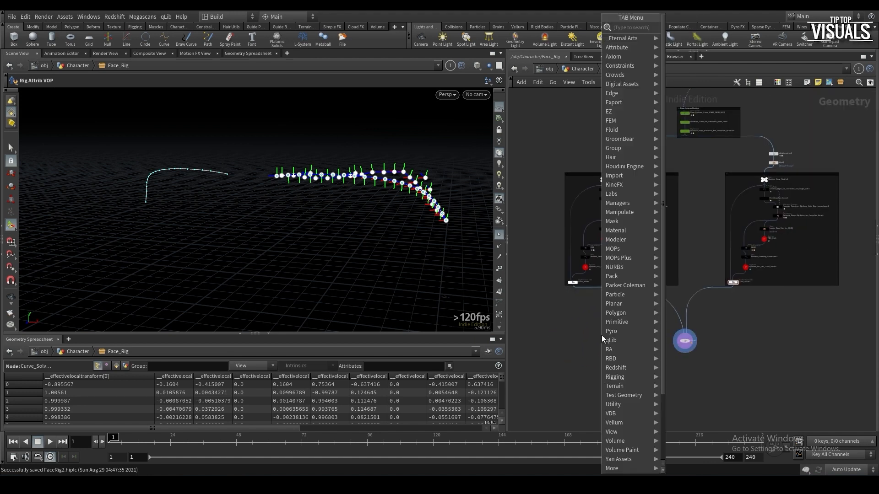
pyautogui.write('null')
pyautogui.press('Return')
pyautogui.click(602, 335)
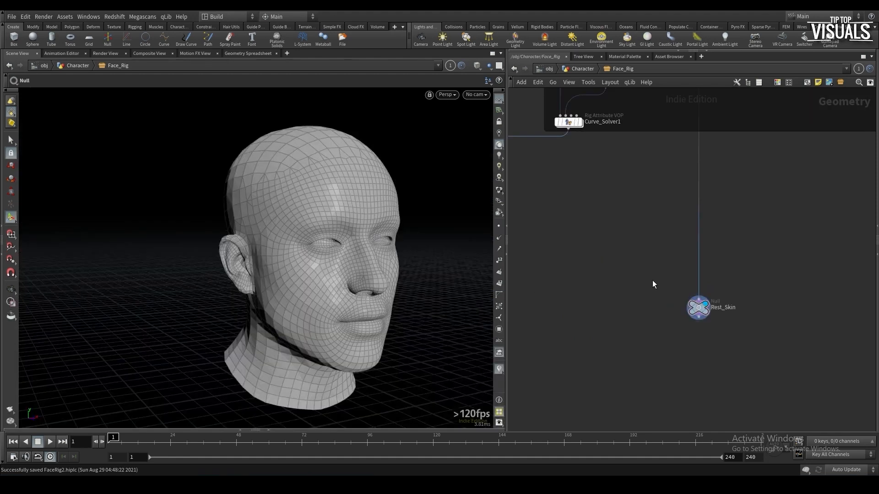
pyautogui.scroll(-3, 713, 312)
pyautogui.scroll(2, 679, 295)
pyautogui.scroll(-2, 680, 295)
pyautogui.moveTo(704, 312); pyautogui.dragTo(743, 297)
# Add a Wire Capture node fed by Rest_Skin and merge1, and display merge1 to view both brow curves
pyautogui.press('Tab')
pyautogui.write('wirecapture')
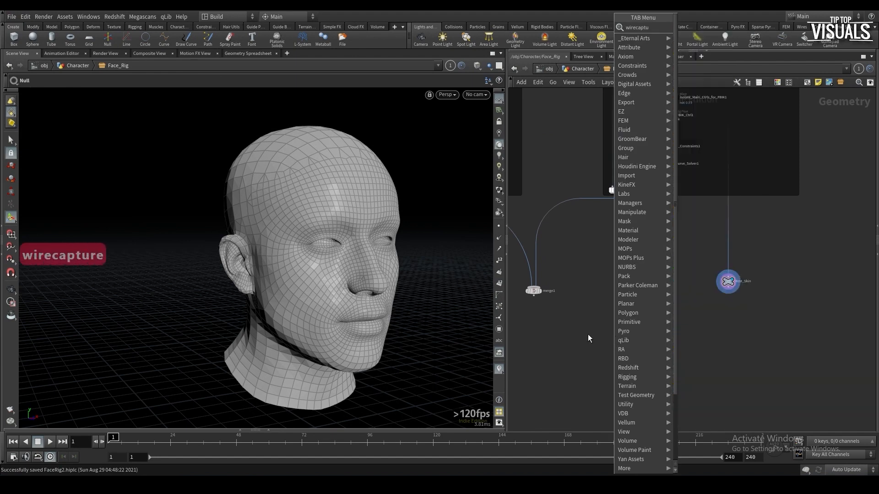
pyautogui.press('Return')
pyautogui.click(653, 344)
pyautogui.moveTo(650, 339); pyautogui.dragTo(759, 256)
pyautogui.click(658, 339)
pyautogui.moveTo(627, 316); pyautogui.dragTo(707, 292, button='middle')
pyautogui.click(562, 252)
pyautogui.click(568, 244)
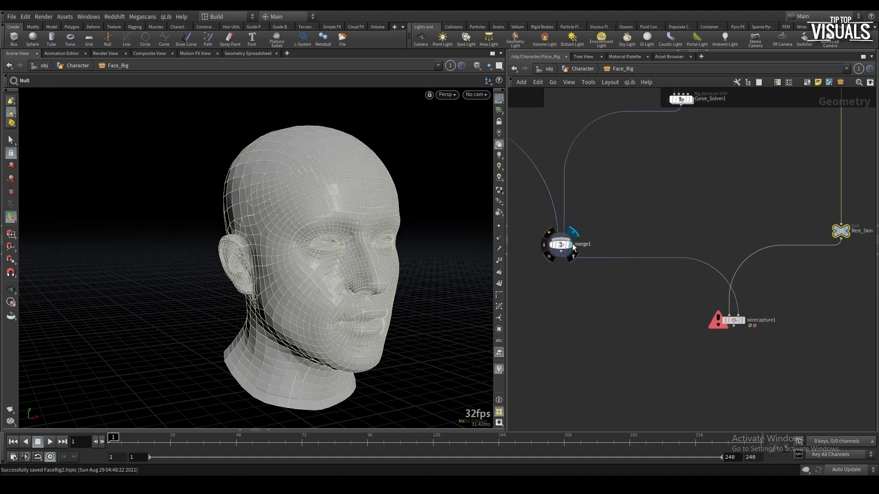
pyautogui.moveTo(734, 321); pyautogui.dragTo(728, 375)
pyautogui.keyDown('alt'); pyautogui.moveTo(386, 235); pyautogui.dragTo(369, 232); pyautogui.keyUp('alt')
# Insert a Stash node between merge1 and wirecapture1 and stash its input geometry
pyautogui.press('Tab')
pyautogui.write('st')
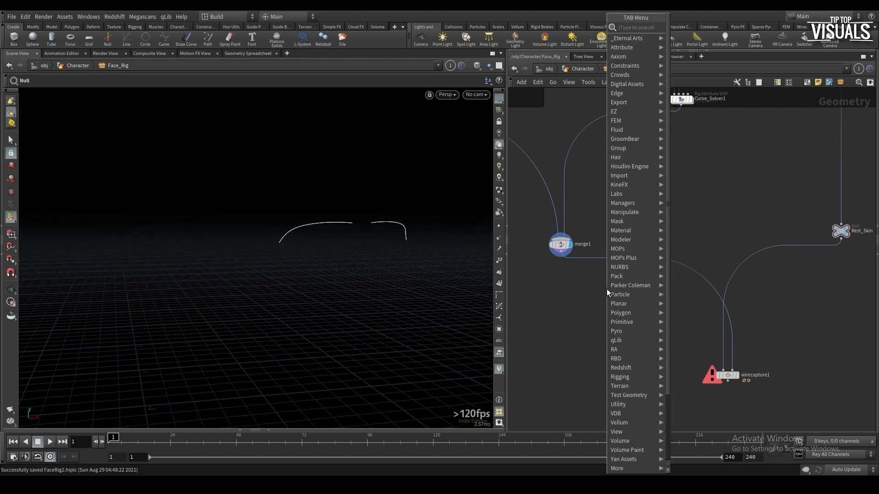
pyautogui.write('ash')
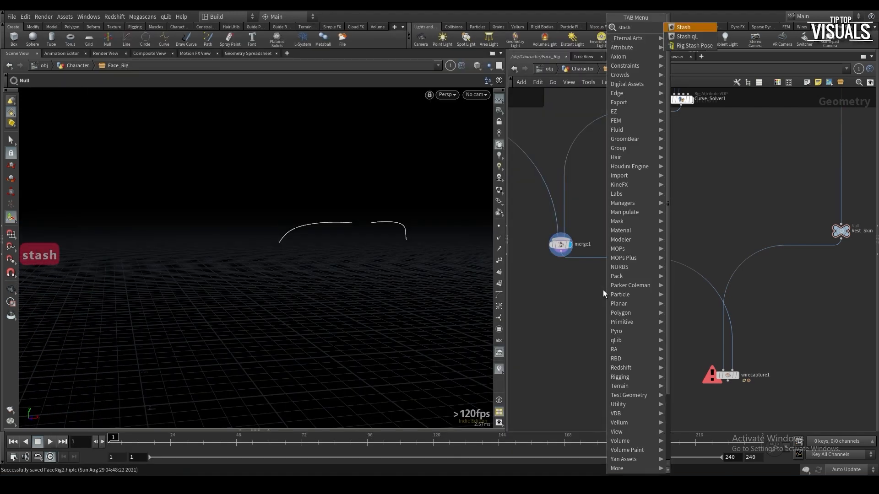
pyautogui.press('Return')
pyautogui.click(629, 262)
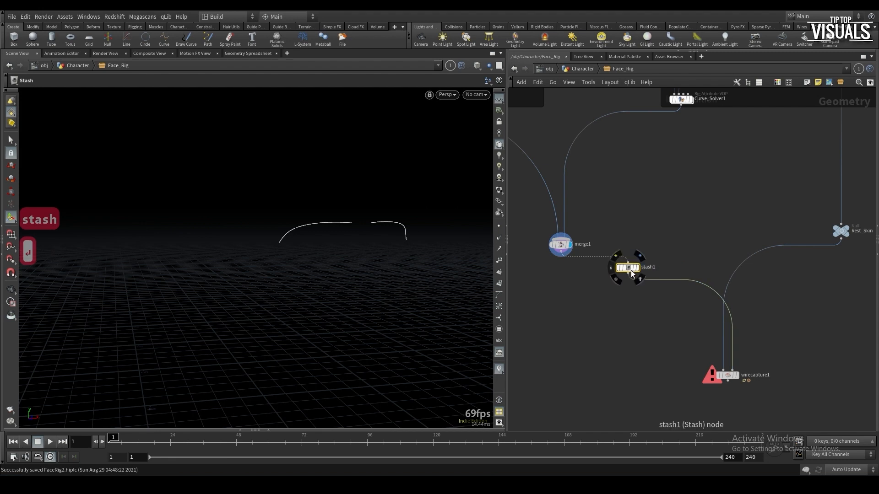
pyautogui.moveTo(630, 269); pyautogui.dragTo(671, 281)
pyautogui.click(678, 279)
pyautogui.press('p')
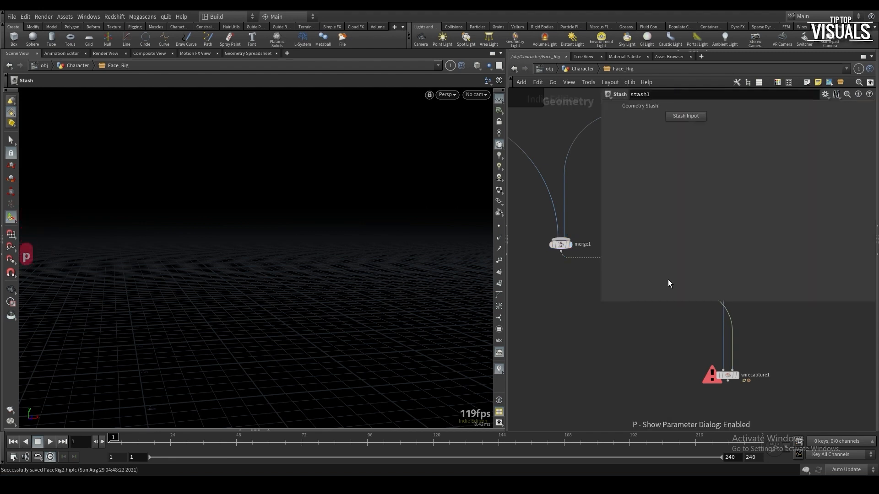
pyautogui.click(683, 117)
pyautogui.press('p')
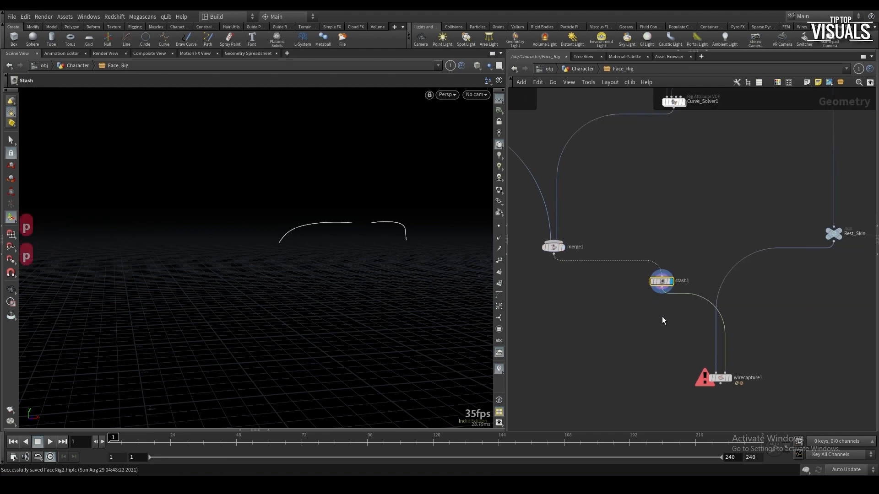
# Display wirecapture1, tidy the Stash and Wire Capture node positions, and save the scene
pyautogui.moveTo(661, 317); pyautogui.dragTo(644, 298, button='middle')
pyautogui.click(717, 359)
pyautogui.click(712, 359)
pyautogui.moveTo(647, 260); pyautogui.dragTo(753, 300)
pyautogui.hotkey('ctrl', 's')
pyautogui.moveTo(750, 337); pyautogui.dragTo(726, 321, button='middle')
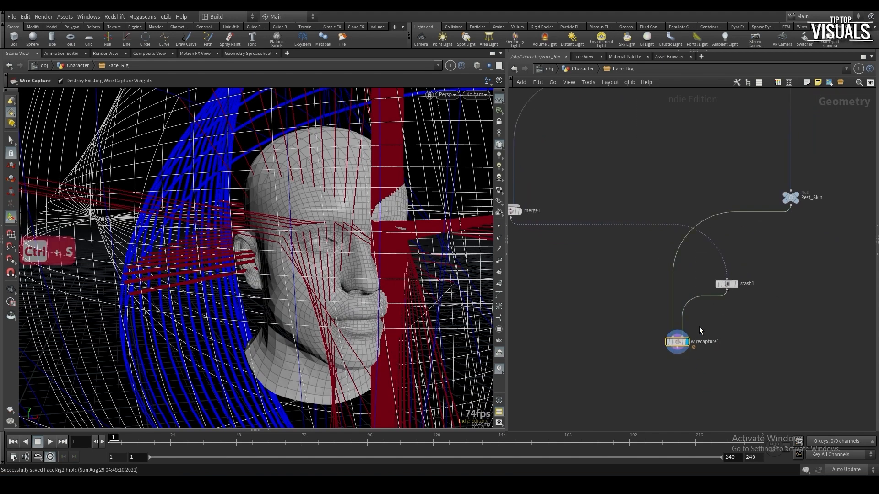
pyautogui.moveTo(728, 285); pyautogui.dragTo(724, 297)
pyautogui.moveTo(684, 331); pyautogui.dragTo(673, 344)
# Open wirecapture1's parameters and set its weight visualization to Single Primitive
pyautogui.keyDown('alt'); pyautogui.moveTo(384, 261); pyautogui.dragTo(355, 316, button='right'); pyautogui.keyUp('alt')
pyautogui.keyDown('alt'); pyautogui.moveTo(355, 298); pyautogui.dragTo(292, 256); pyautogui.keyUp('alt')
pyautogui.press('p')
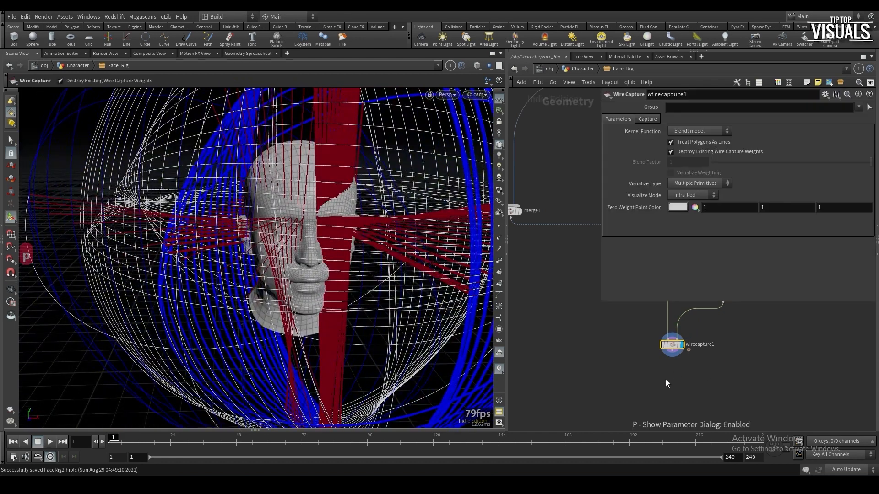
pyautogui.moveTo(665, 380); pyautogui.dragTo(623, 405, button='middle')
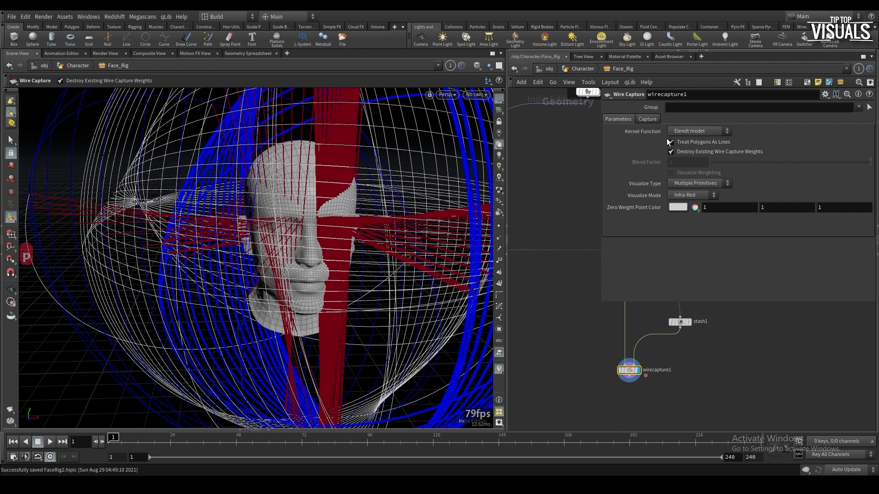
pyautogui.click(674, 183)
pyautogui.click(682, 194)
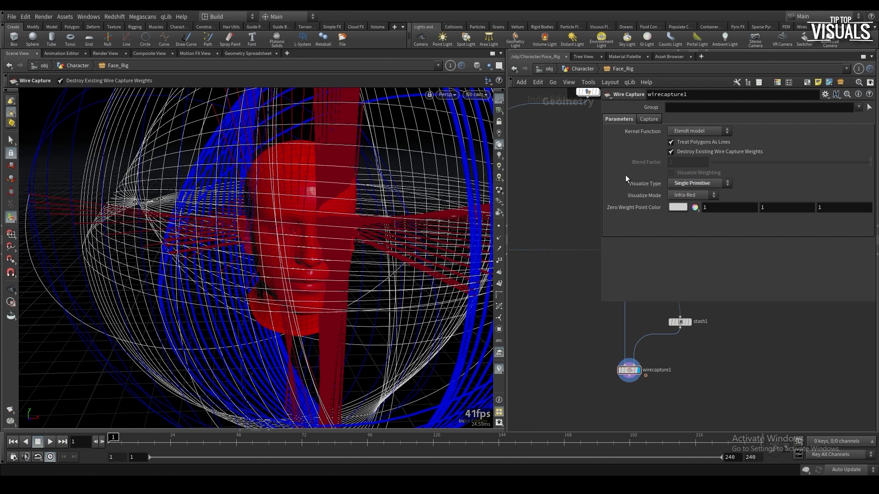
# Set the minimum capture weight of wirecapture1 to 0
pyautogui.click(645, 118)
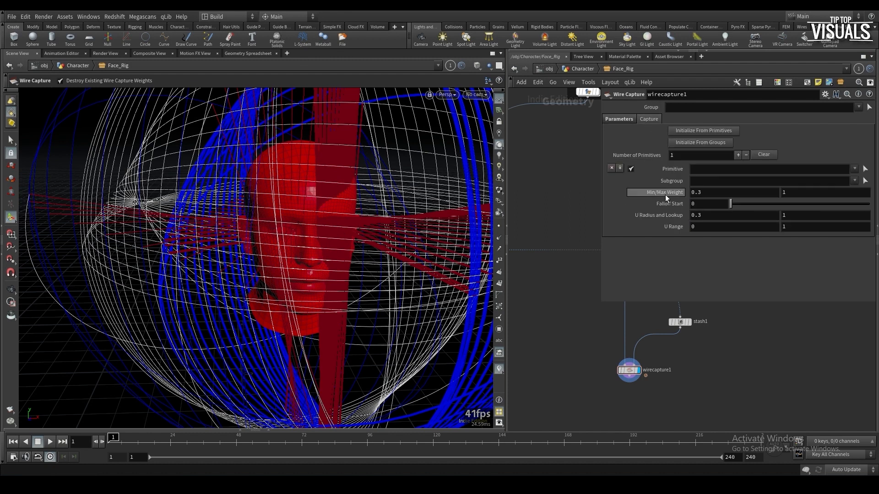
pyautogui.doubleClick(705, 193)
pyautogui.write('0')
pyautogui.press('Return')
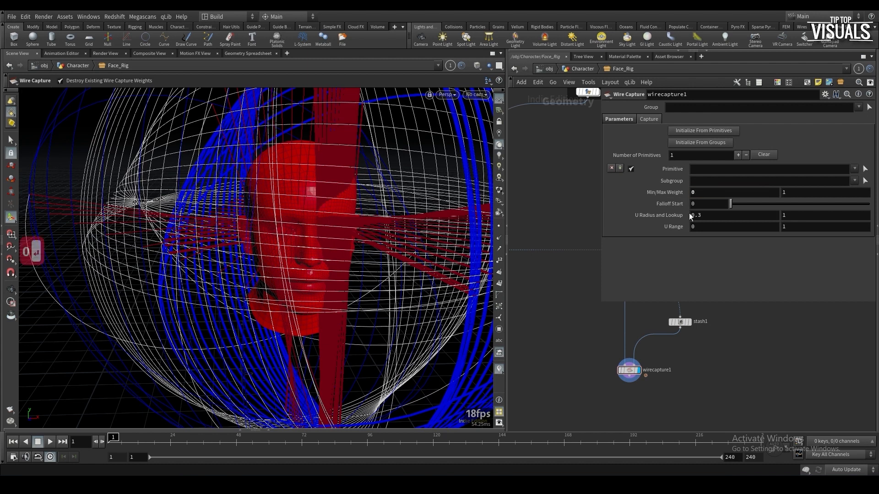
# Try U radius values of 0.01 and 0.02 on wirecapture1 and settle on 0.03
pyautogui.doubleClick(714, 215)
pyautogui.write('0.01')
pyautogui.press('Return')
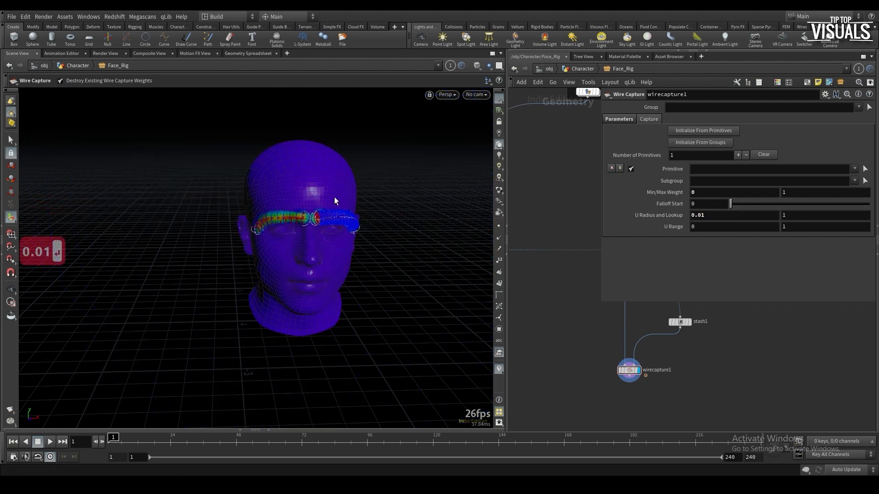
pyautogui.scroll(6, 404, 218)
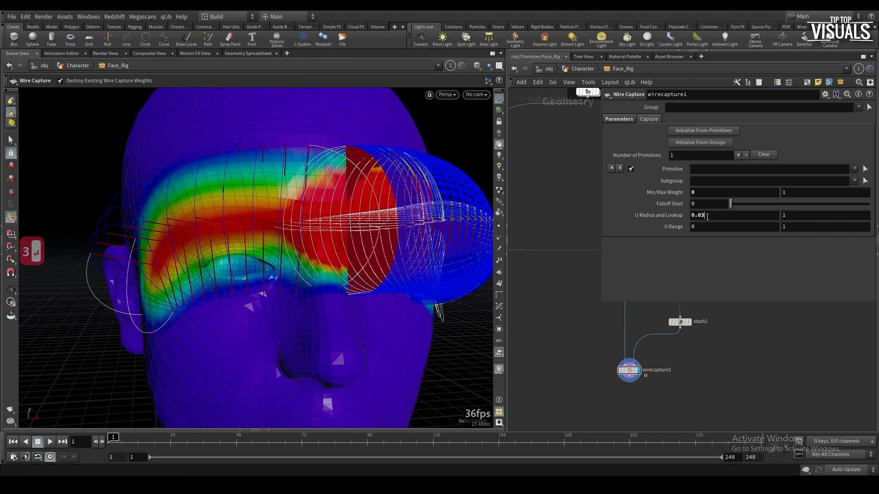
pyautogui.click(707, 217)
pyautogui.press('BackSpace')
pyautogui.write('2')
pyautogui.press('Return')
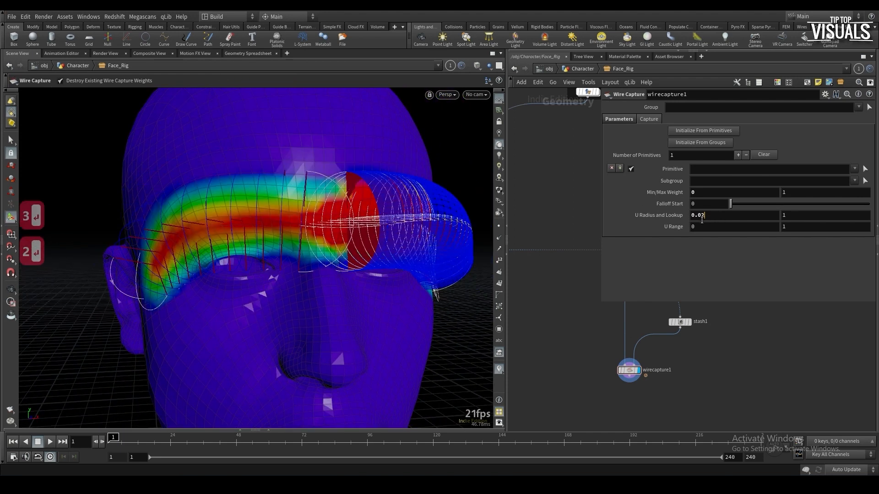
pyautogui.press('BackSpace')
pyautogui.write('3')
pyautogui.press('Return')
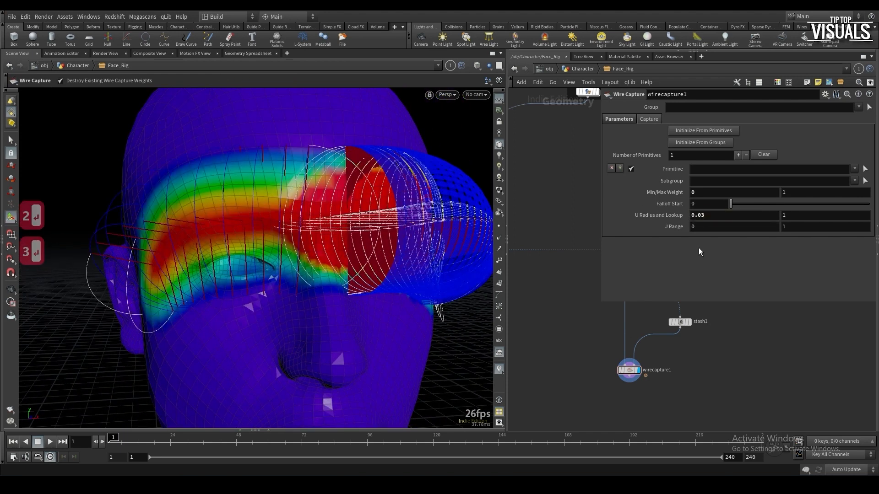
# Examine the mirrored brow skeleton at the start of the second rig and inspect skeletonmirror1's geometry information
pyautogui.moveTo(413, 194); pyautogui.dragTo(339, 192)
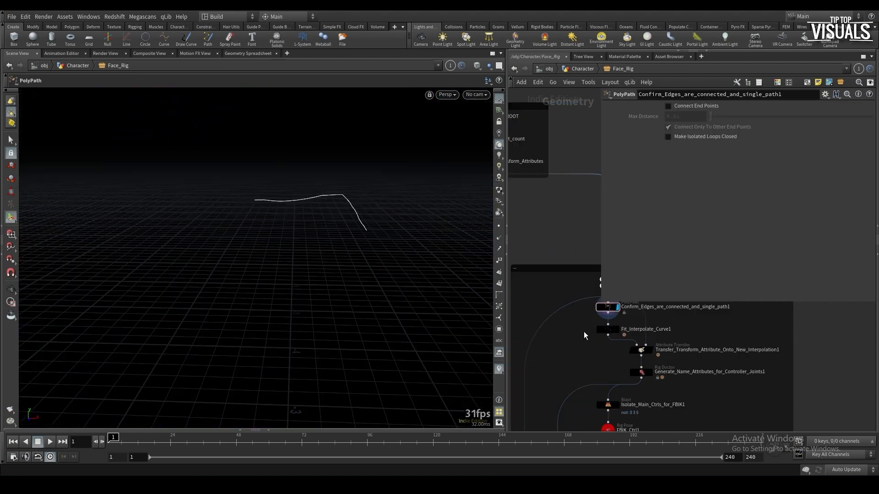
pyautogui.moveTo(572, 336); pyautogui.dragTo(559, 383, button='middle')
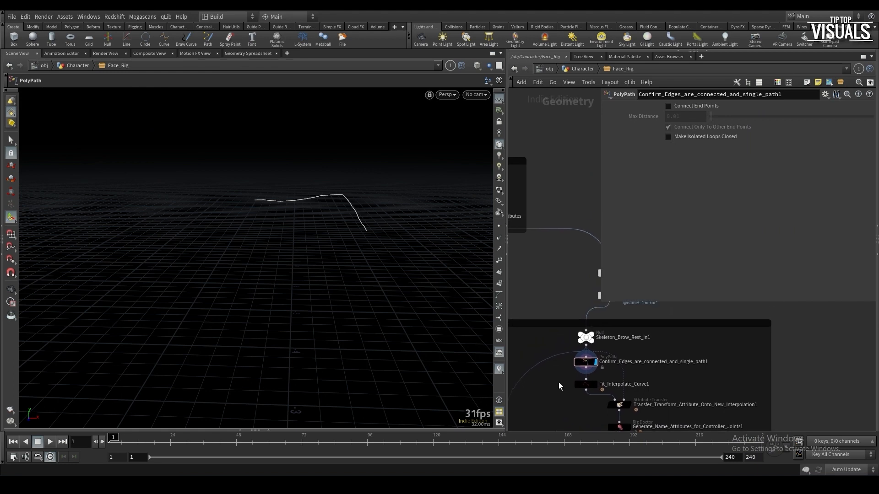
pyautogui.press('p')
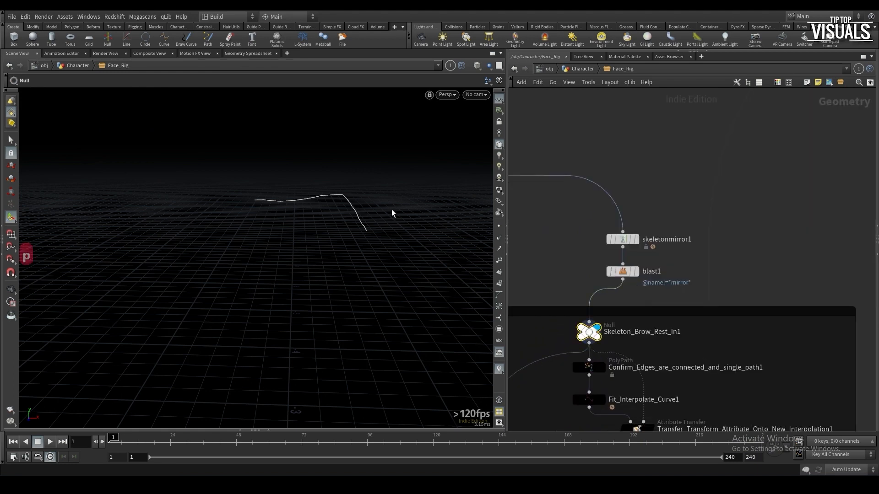
pyautogui.scroll(5, 392, 214)
pyautogui.moveTo(579, 227); pyautogui.dragTo(603, 274)
pyautogui.moveTo(543, 274); pyautogui.dragTo(571, 269, button='middle')
pyautogui.click(612, 238)
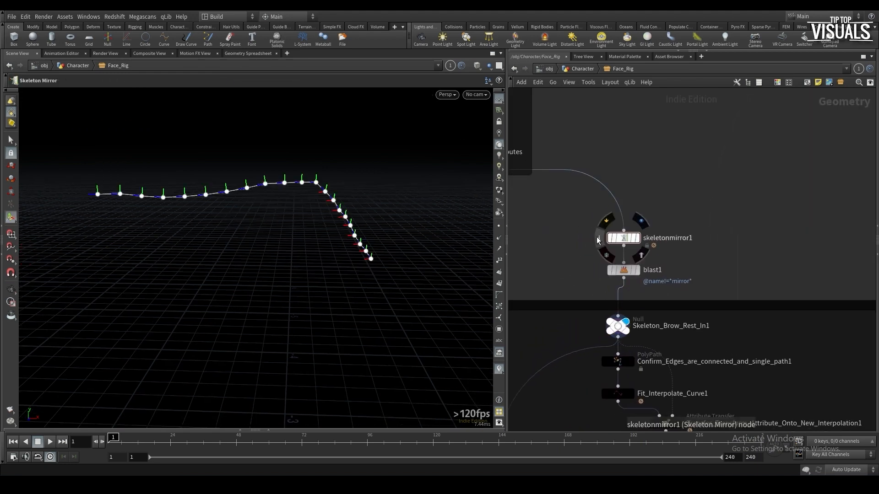
pyautogui.click(598, 240)
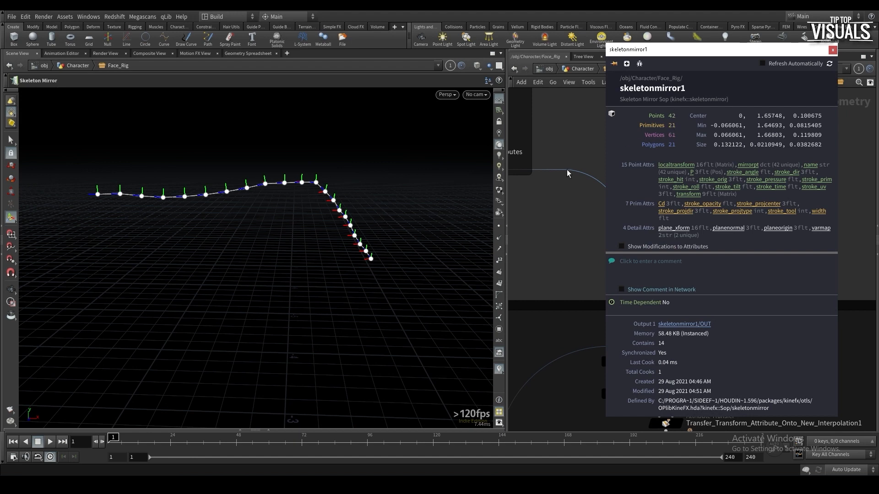
# Check the mirrored brow curve through the second rig, from Confirm_Edges_are_connected_and_single_path1 to Curve_Solver1 and the merged curves
pyautogui.moveTo(545, 266); pyautogui.dragTo(568, 207, button='middle')
pyautogui.moveTo(639, 277); pyautogui.dragTo(640, 312)
pyautogui.doubleClick(659, 302)
pyautogui.click(652, 302)
pyautogui.moveTo(605, 359); pyautogui.dragTo(636, 149, button='middle')
pyautogui.scroll(-1, 636, 149)
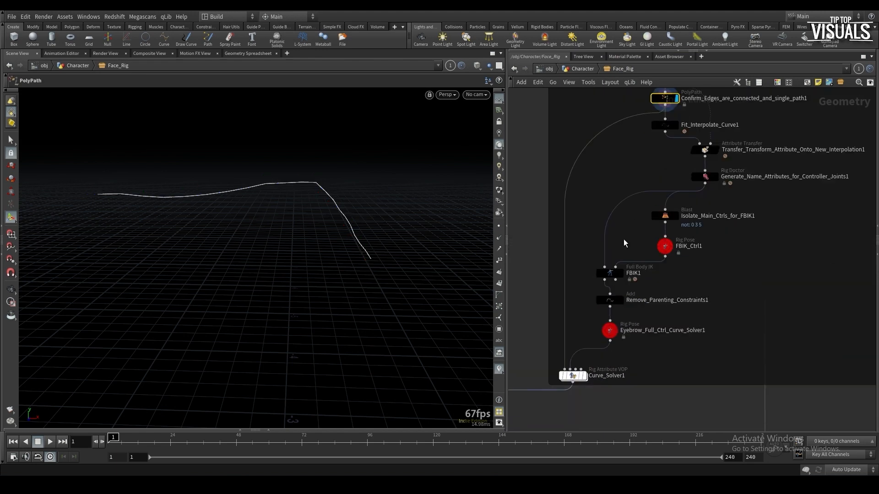
pyautogui.click(584, 376)
pyautogui.moveTo(587, 397); pyautogui.dragTo(631, 360, button='middle')
pyautogui.middleClick(616, 339)
pyautogui.moveTo(567, 292); pyautogui.dragTo(572, 307)
pyautogui.moveTo(576, 344); pyautogui.dragTo(642, 169, button='middle')
pyautogui.scroll(-2, 597, 301)
pyautogui.scroll(1, 693, 375)
pyautogui.click(537, 314)
pyautogui.moveTo(540, 344); pyautogui.dragTo(667, 252, button='middle')
pyautogui.moveTo(732, 287); pyautogui.dragTo(613, 291, button='middle')
# Save the scene, check stash1's brow curves, and display wirecapture1 with its parameters open
pyautogui.hotkey('ctrl', 's')
pyautogui.click(742, 310)
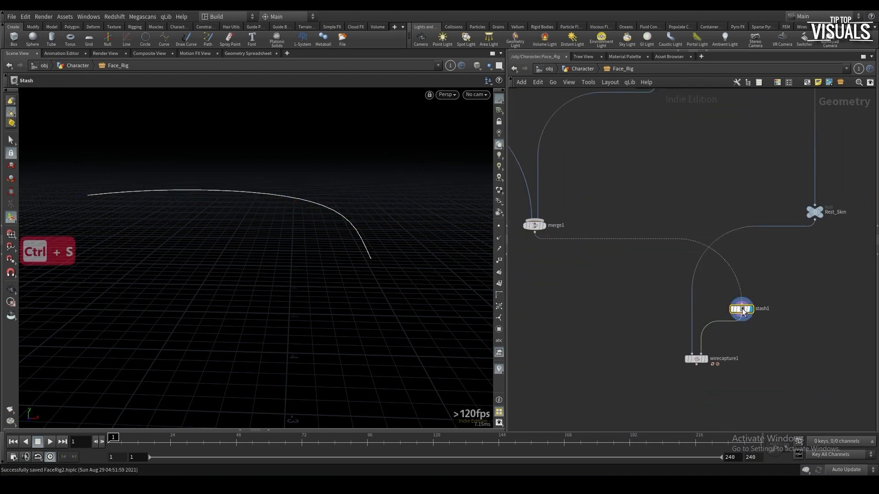
pyautogui.press('p')
pyautogui.press('p')
pyautogui.click(696, 359)
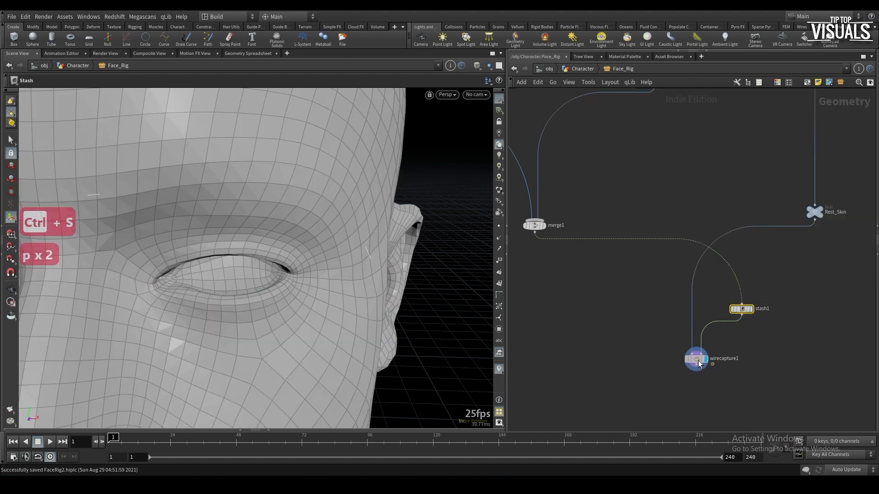
pyautogui.keyDown('alt'); pyautogui.moveTo(343, 268); pyautogui.dragTo(309, 296, button='right'); pyautogui.keyUp('alt')
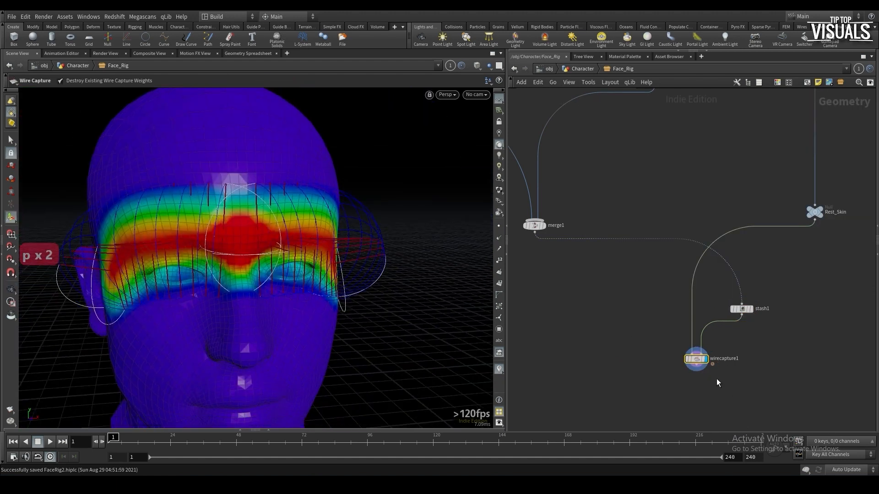
pyautogui.press('p')
pyautogui.keyDown('alt'); pyautogui.moveTo(297, 251); pyautogui.dragTo(267, 254); pyautogui.keyUp('alt')
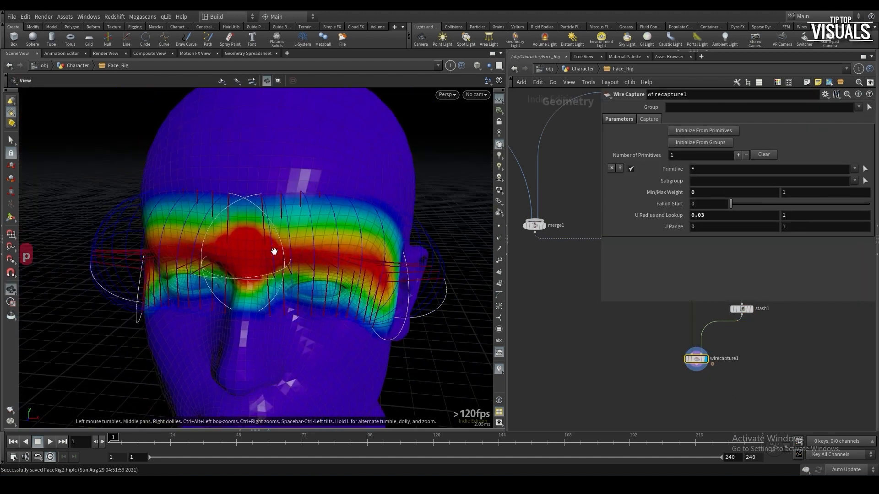
# Set the second U Radius and Lookup value of wirecapture1 to 2 and view the weights on the head
pyautogui.click(788, 216)
pyautogui.write('2')
pyautogui.press('Return')
pyautogui.keyDown('alt'); pyautogui.moveTo(320, 243); pyautogui.dragTo(284, 257); pyautogui.keyUp('alt')
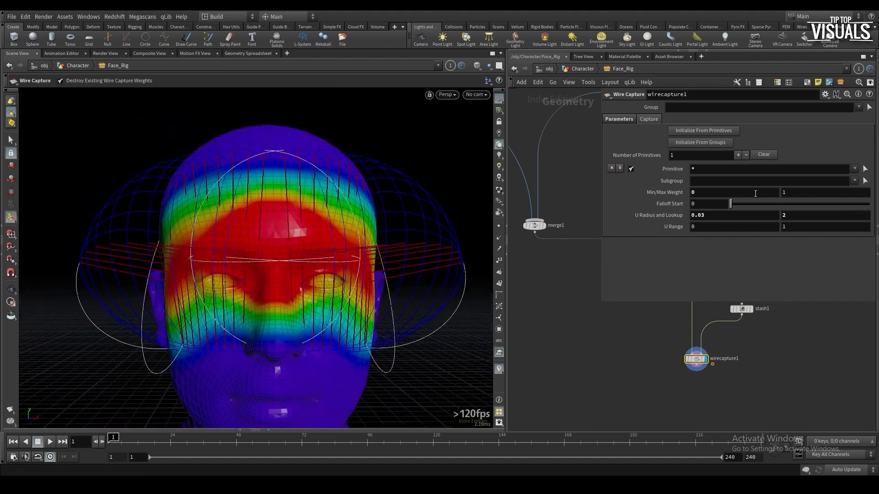
# Experiment with the upper U Range value of wirecapture1 and save the scene
pyautogui.moveTo(740, 207); pyautogui.dragTo(650, 233)
pyautogui.moveTo(821, 234); pyautogui.dragTo(681, 250, button='middle')
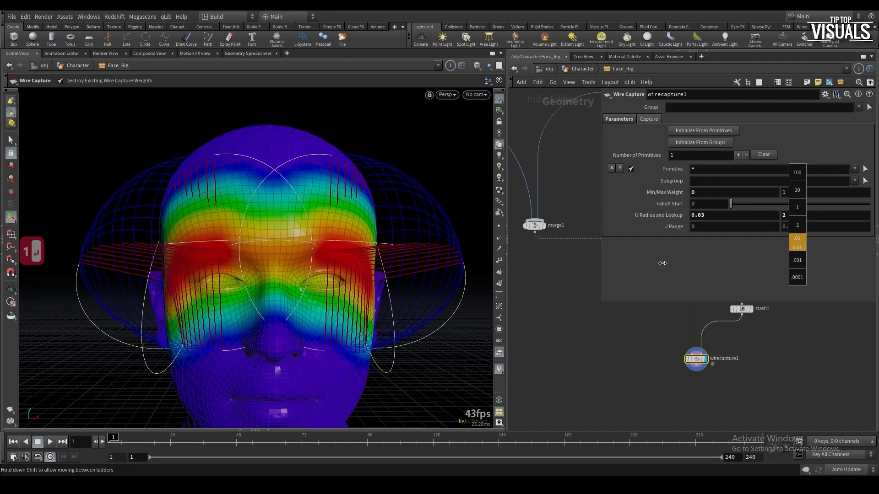
pyautogui.moveTo(661, 262); pyautogui.dragTo(693, 252, button='middle')
pyautogui.moveTo(801, 236); pyautogui.dragTo(778, 247, button='middle')
pyautogui.hotkey('ctrl', 's')
# Add a Wire Deform node fed by wirecapture1 and connect stash1 as its rest wires
pyautogui.press('Tab')
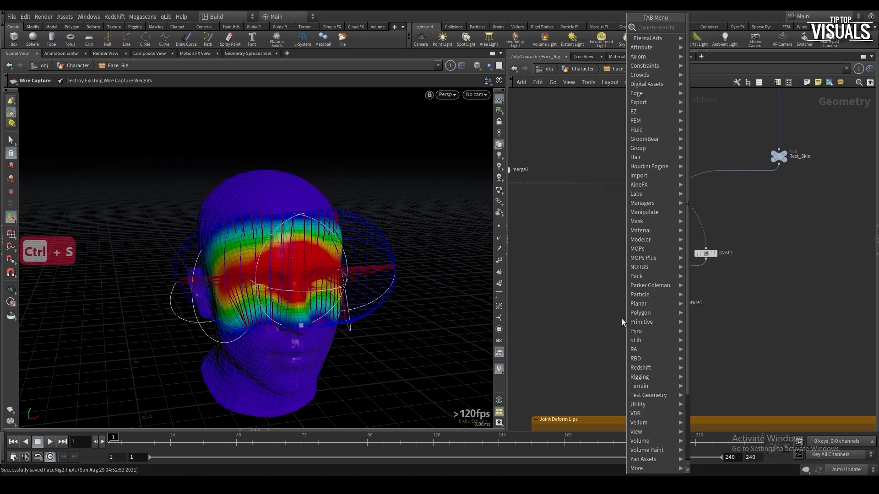
pyautogui.write('wirede')
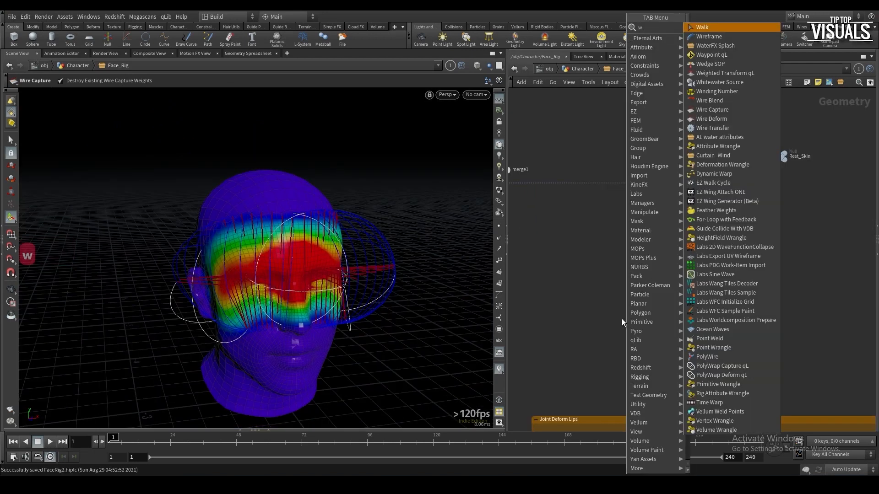
pyautogui.press('Return')
pyautogui.click(649, 333)
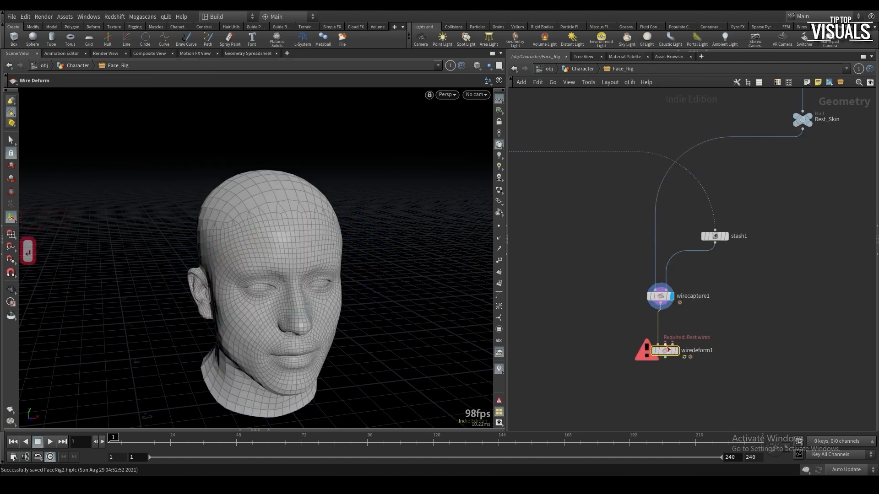
pyautogui.click(665, 343)
pyautogui.click(714, 243)
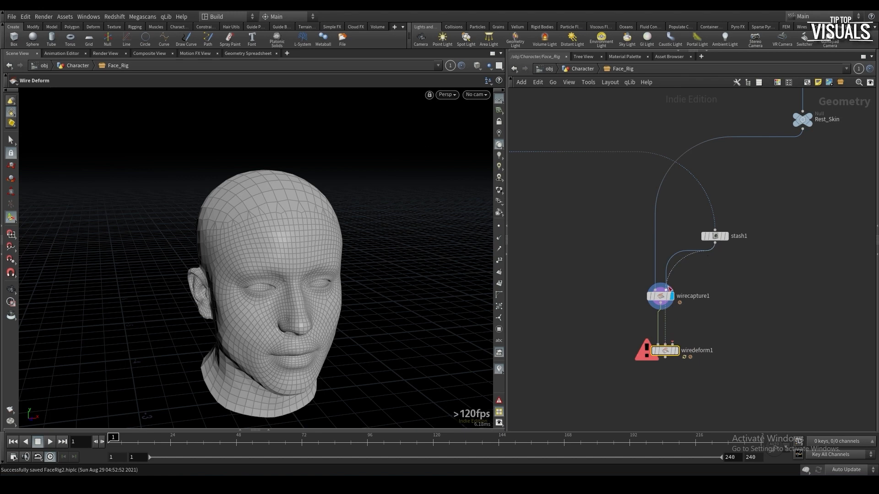
# Reposition Rest_Skin and the stash, capture and deform nodes to the left of merge1, with stash1 close above wirecapture1
pyautogui.scroll(-3, 688, 273)
pyautogui.click(677, 261)
pyautogui.moveTo(688, 310); pyautogui.dragTo(758, 315, button='middle')
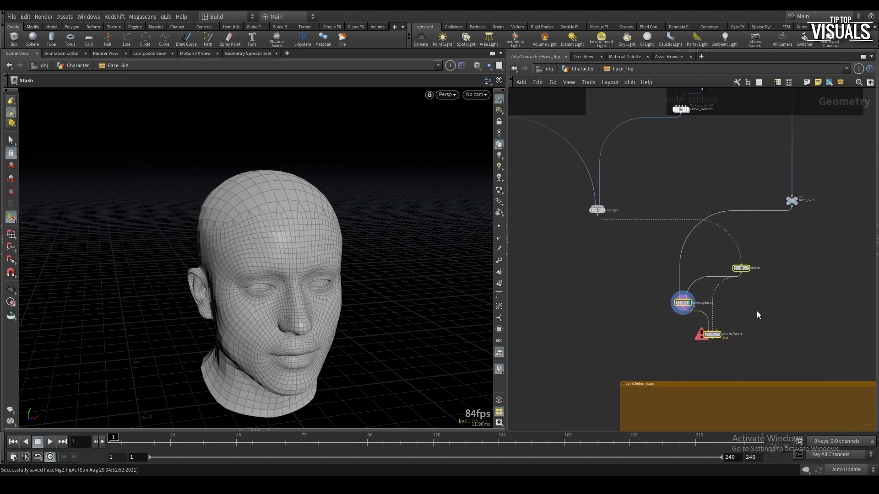
pyautogui.moveTo(744, 270); pyautogui.dragTo(566, 275)
pyautogui.moveTo(565, 275); pyautogui.dragTo(600, 279, button='middle')
pyautogui.moveTo(825, 205); pyautogui.dragTo(525, 208)
pyautogui.scroll(-2, 605, 222)
pyautogui.moveTo(606, 222); pyautogui.dragTo(702, 224, button='middle')
pyautogui.moveTo(647, 215); pyautogui.dragTo(531, 218)
pyautogui.scroll(4, 686, 238)
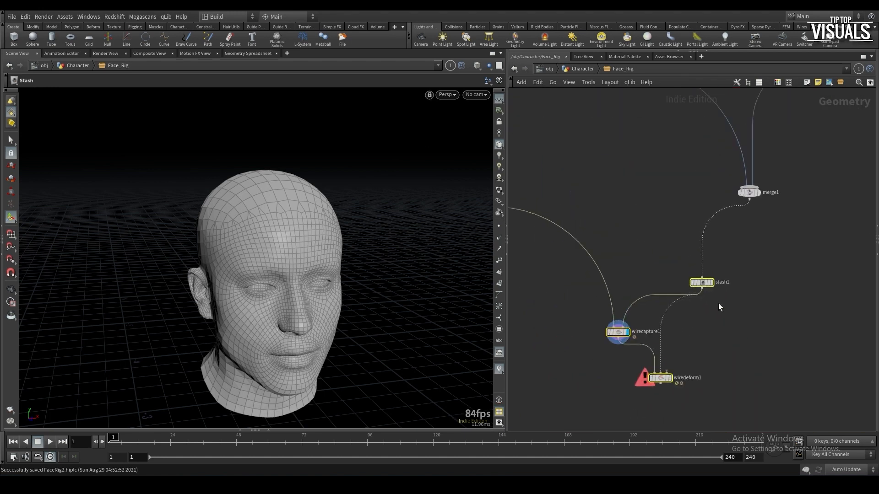
pyautogui.click(674, 362)
pyautogui.moveTo(700, 282); pyautogui.dragTo(636, 289)
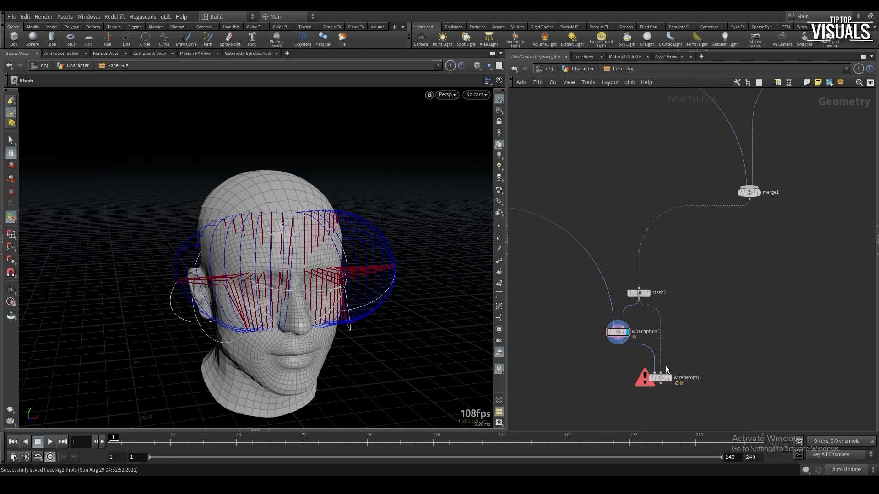
# Connect merge1 to wiredeform1 as the deformed wires, tidy and display the deformer, and save the scene
pyautogui.moveTo(668, 373); pyautogui.dragTo(748, 194)
pyautogui.moveTo(749, 193); pyautogui.dragTo(709, 264, button='middle')
pyautogui.click(703, 264)
pyautogui.moveTo(696, 263); pyautogui.dragTo(659, 324)
pyautogui.moveTo(658, 400); pyautogui.dragTo(673, 296, button='middle')
pyautogui.click(630, 343)
pyautogui.moveTo(685, 319); pyautogui.dragTo(703, 346)
pyautogui.hotkey('ctrl', 's')
# Pose the inner brow control in Eyebrow_Full_Ctrl_Curve_Solver1 to test the skin deformation
pyautogui.scroll(-5, 644, 386)
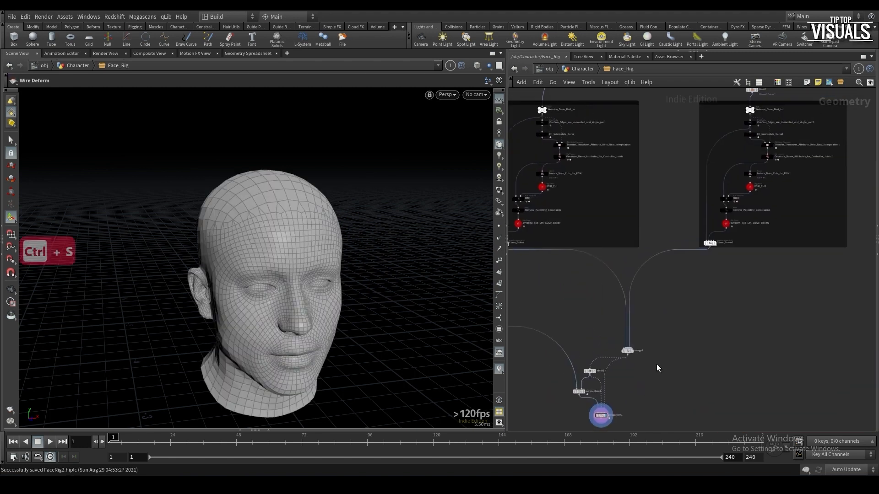
pyautogui.scroll(3, 695, 275)
pyautogui.click(644, 293)
pyautogui.click(306, 270)
pyautogui.moveTo(307, 266)
pyautogui.mouseDown()
pyautogui.moveTo(308, 251)
pyautogui.moveTo(308, 260)
pyautogui.moveTo(281, 267)
pyautogui.moveTo(318, 240)
pyautogui.moveTo(318, 253)
pyautogui.mouseUp()
pyautogui.click(317, 273)
# Set wiredeform1's Blending to Weighted and lower its Tension to 1.49
pyautogui.moveTo(614, 387); pyautogui.dragTo(681, 294, button='middle')
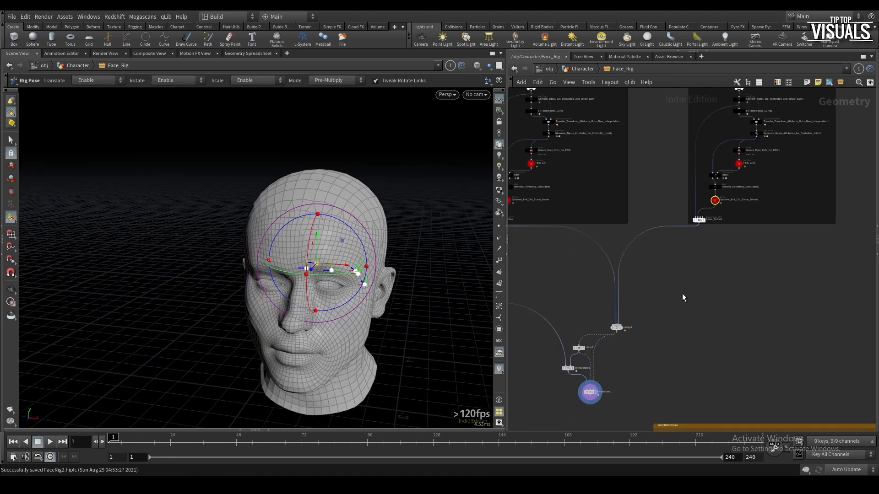
pyautogui.scroll(5, 682, 298)
pyautogui.click(633, 391)
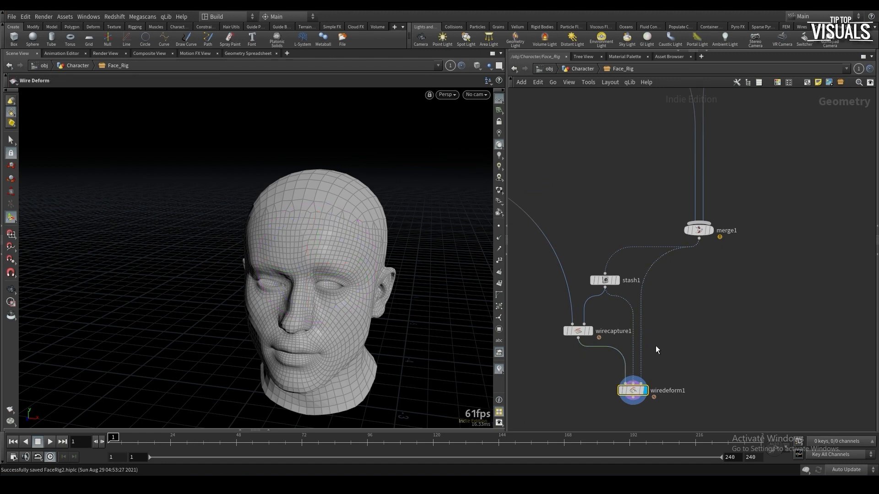
pyautogui.press('p')
pyautogui.click(692, 143)
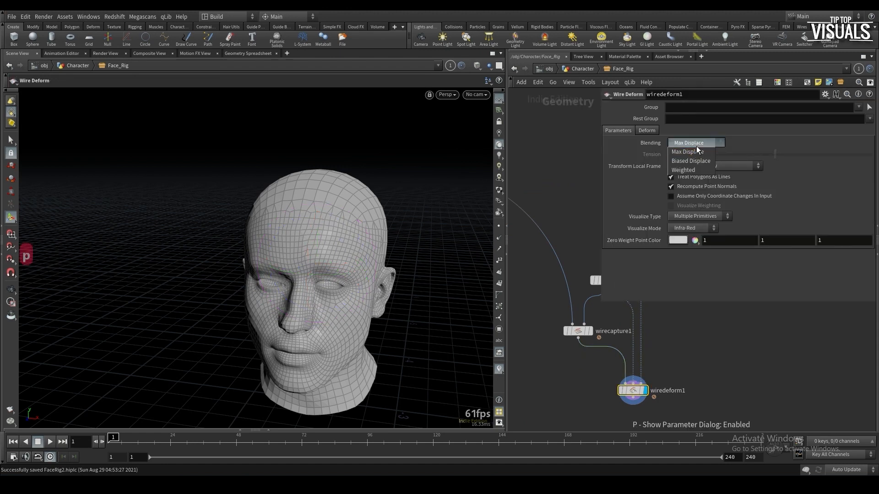
pyautogui.click(691, 168)
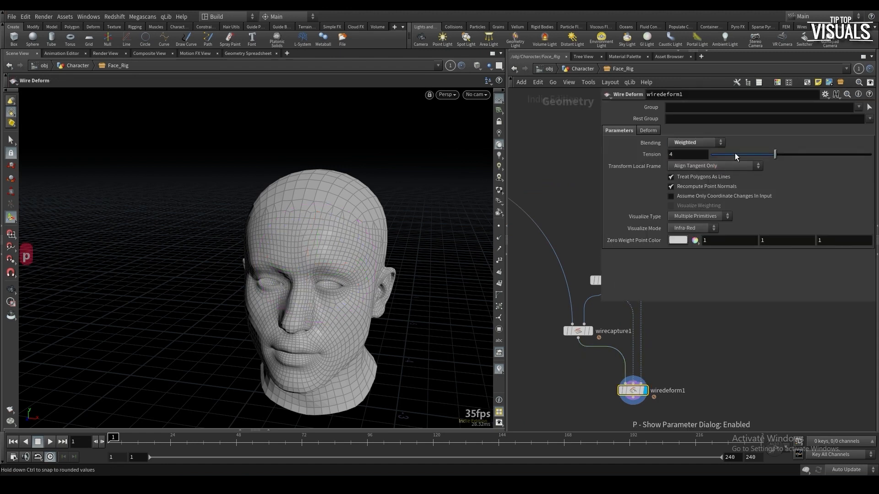
pyautogui.moveTo(710, 151); pyautogui.dragTo(722, 155)
# Move the inner control in Eyebrow_Full_Ctrl_Curve_Solver1 toward the middle of the forehead to test the weighted deformation
pyautogui.moveTo(702, 330); pyautogui.dragTo(655, 360, button='middle')
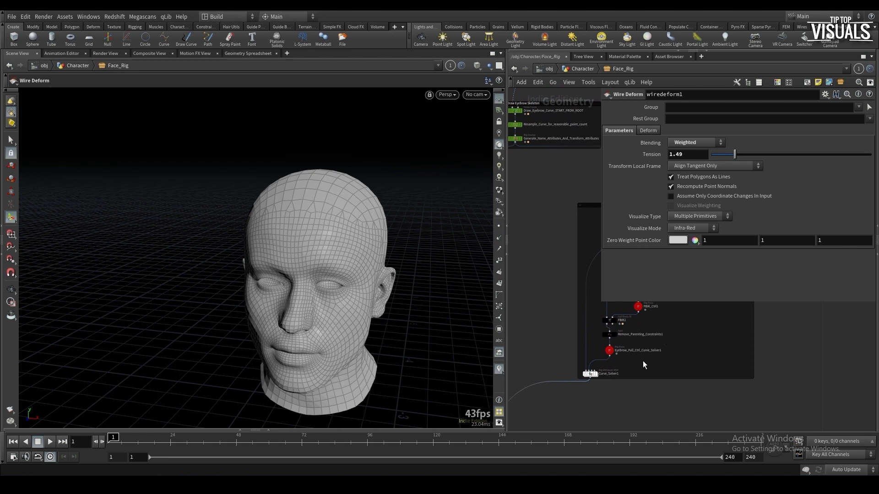
pyautogui.click(609, 351)
pyautogui.moveTo(310, 272); pyautogui.dragTo(291, 267)
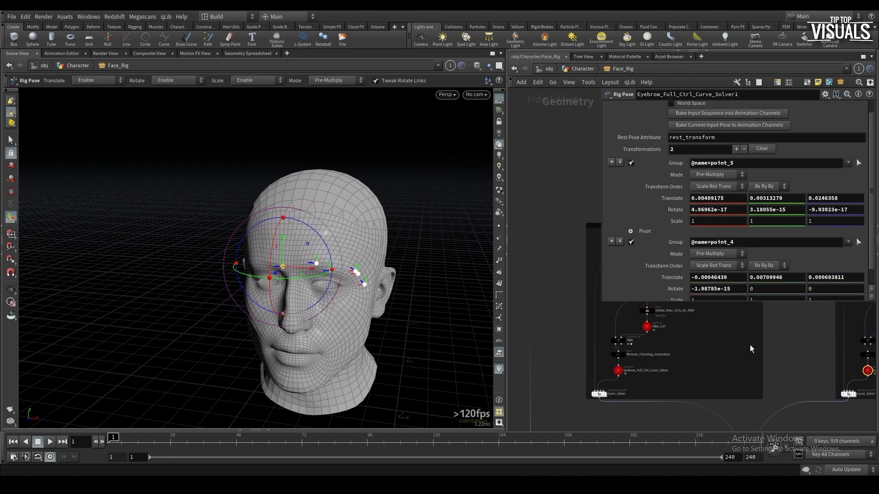
# Move the inner brow control in Eyebrow_Full_Ctrl_Curve_Solver sideways toward the middle of the forehead to test the skin deformation
pyautogui.click(617, 368)
pyautogui.click(298, 273)
pyautogui.moveTo(300, 272); pyautogui.dragTo(320, 274)
# Set wiredeform1's Tension to 4 and inspect the brow area of the head up close
pyautogui.moveTo(700, 374); pyautogui.dragTo(658, 262, button='middle')
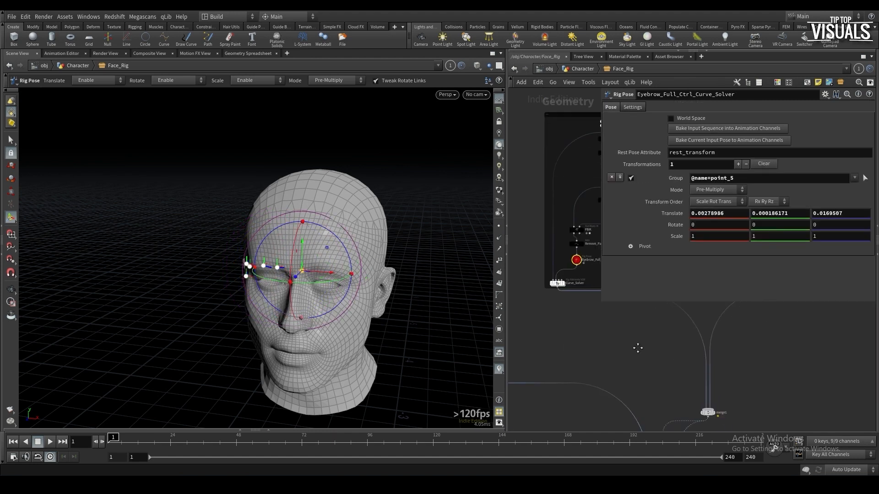
pyautogui.moveTo(638, 347); pyautogui.dragTo(570, 243, button='middle')
pyautogui.moveTo(605, 399); pyautogui.dragTo(606, 400)
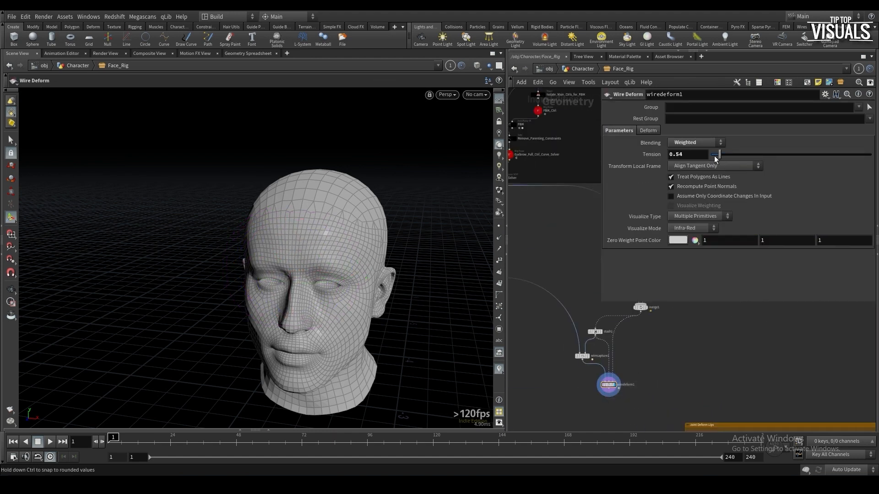
pyautogui.moveTo(712, 157); pyautogui.dragTo(783, 135)
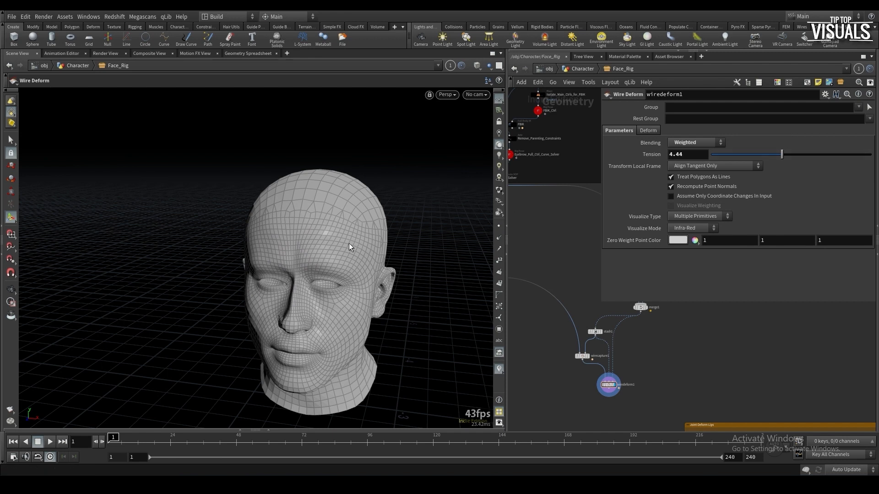
pyautogui.keyDown('alt'); pyautogui.moveTo(348, 243); pyautogui.dragTo(380, 181, button='right'); pyautogui.keyUp('alt')
pyautogui.keyDown('alt'); pyautogui.moveTo(380, 181); pyautogui.dragTo(339, 260); pyautogui.keyUp('alt')
pyautogui.write('4')
pyautogui.press('Return')
# Add a Point VOP node below the wire capture and wire deform nodes
pyautogui.moveTo(573, 419); pyautogui.dragTo(599, 386, button='middle')
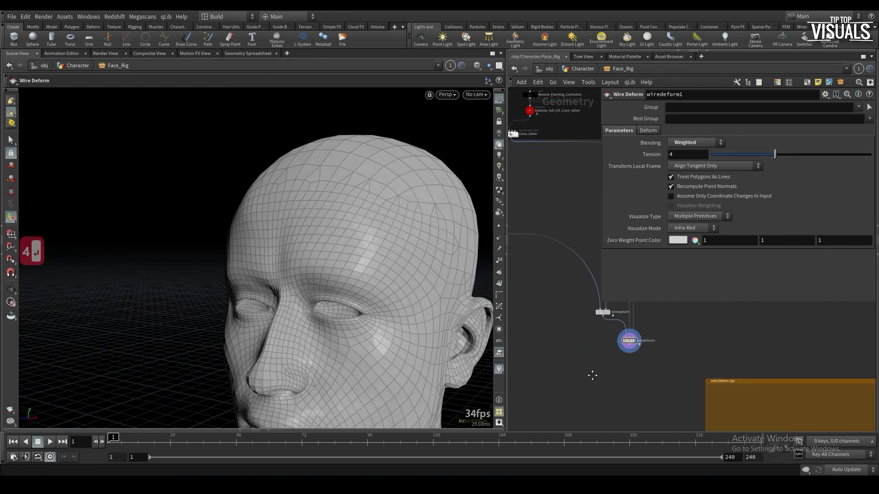
pyautogui.press('Tab')
pyautogui.write('pvop')
pyautogui.press('Return')
pyautogui.press('p')
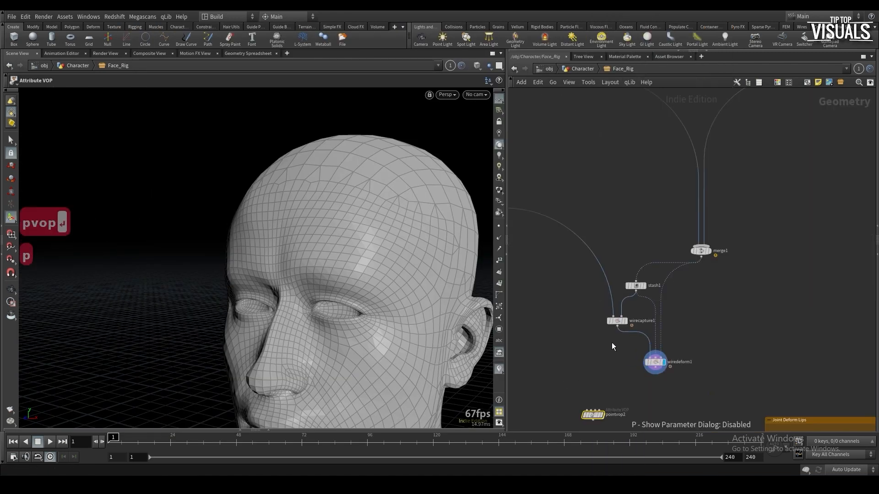
# Rearrange the deformer nodes to make room and connect Rest_Skin to the Point VOP's first input
pyautogui.scroll(-3, 598, 348)
pyautogui.moveTo(598, 349); pyautogui.dragTo(665, 351, button='middle')
pyautogui.moveTo(659, 283); pyautogui.dragTo(748, 373)
pyautogui.moveTo(727, 299); pyautogui.dragTo(625, 291)
pyautogui.moveTo(567, 274); pyautogui.dragTo(665, 238, button='middle')
pyautogui.moveTo(639, 230); pyautogui.dragTo(633, 263)
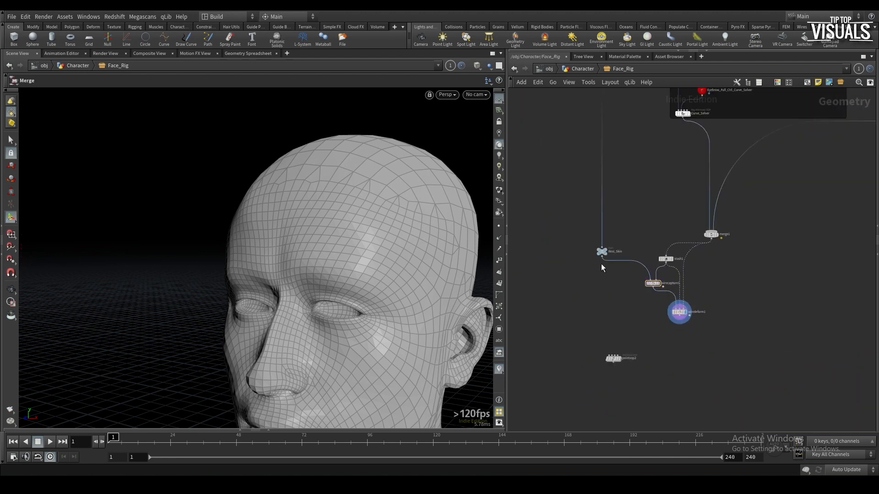
pyautogui.moveTo(602, 259); pyautogui.dragTo(603, 348)
# Display Rest_Skin and examine the undeformed head for comparison
pyautogui.click(611, 252)
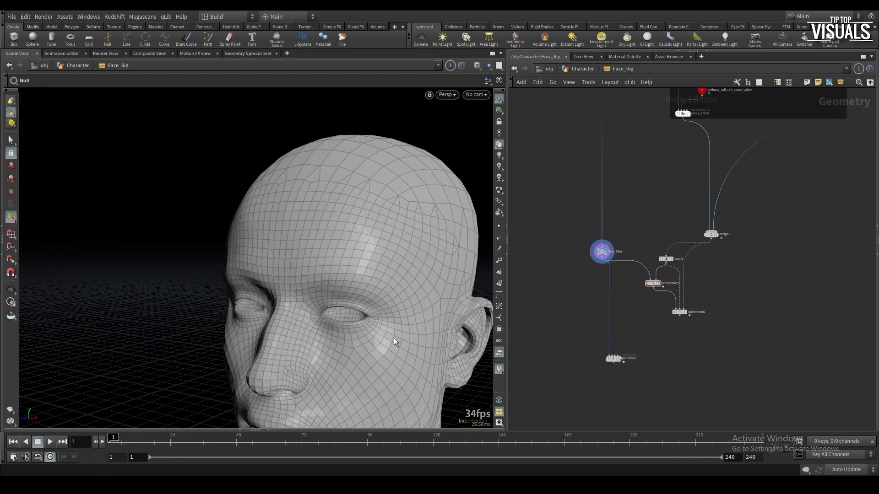
pyautogui.keyDown('alt'); pyautogui.moveTo(350, 343); pyautogui.dragTo(324, 249, button='middle'); pyautogui.keyUp('alt')
pyautogui.keyDown('alt'); pyautogui.moveTo(324, 249); pyautogui.dragTo(313, 297, button='right'); pyautogui.keyUp('alt')
pyautogui.keyDown('alt'); pyautogui.moveTo(314, 297); pyautogui.dragTo(352, 302); pyautogui.keyUp('alt')
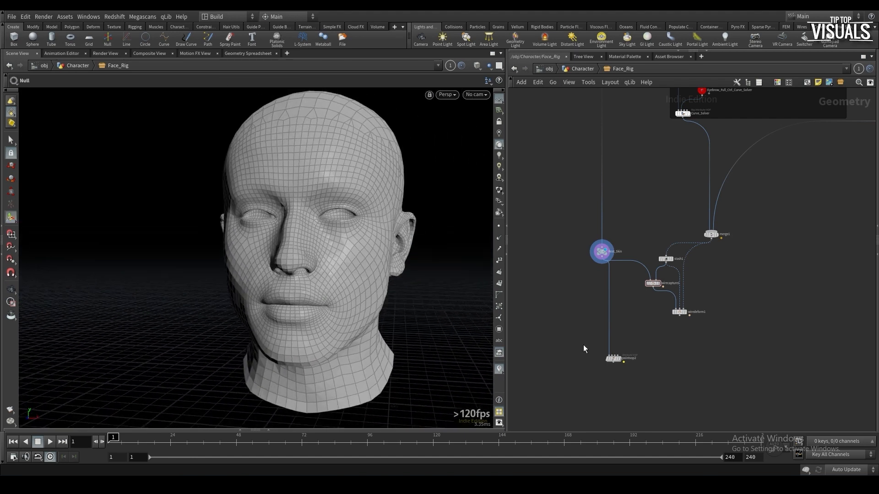
# Connect wiredeform1 to the Point VOP's second input, display the Point VOP, and enter its network
pyautogui.scroll(2, 595, 342)
pyautogui.click(624, 363)
pyautogui.moveTo(618, 363); pyautogui.dragTo(612, 378)
pyautogui.click(610, 373)
pyautogui.click(696, 311)
pyautogui.doubleClick(611, 378)
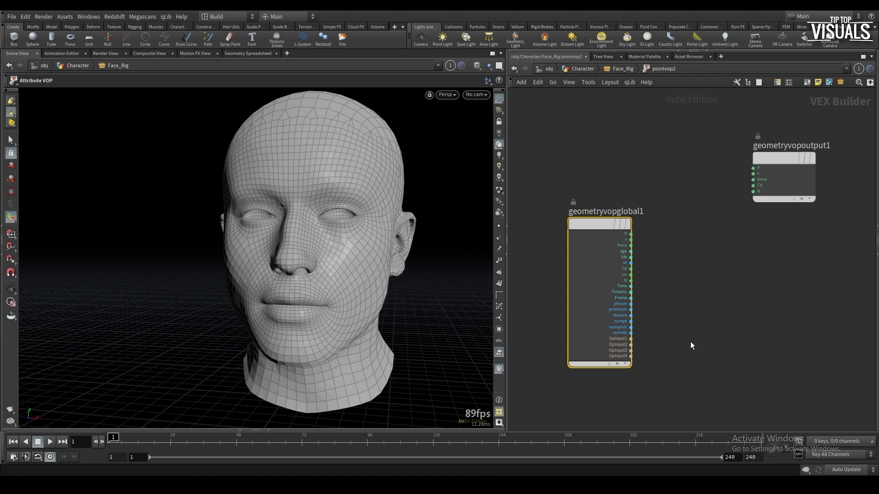
# Add an Import Point Attribute node beside the geometry globals node and configure it to read P
pyautogui.press('Tab')
pyautogui.write('ipa')
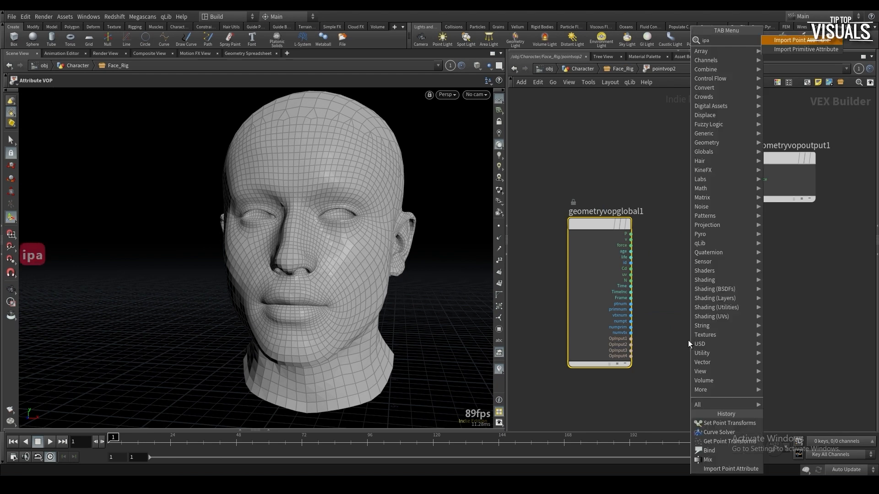
pyautogui.press('Return')
pyautogui.click(688, 339)
pyautogui.press('p')
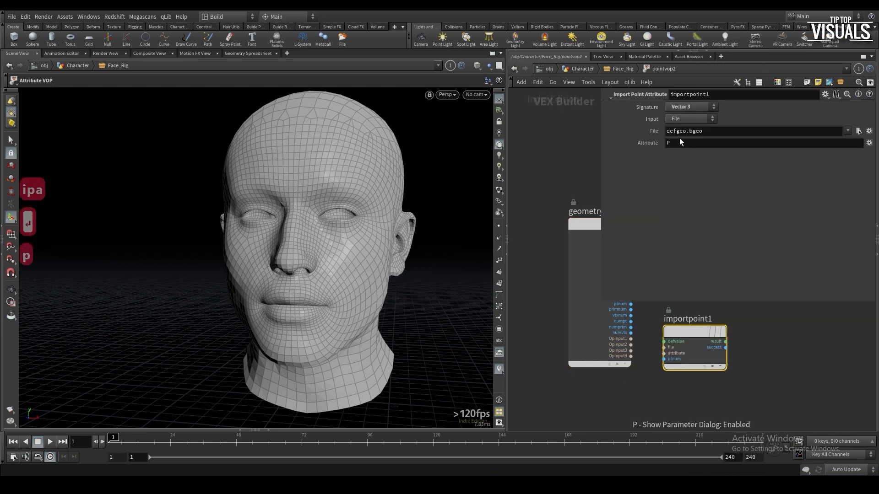
pyautogui.click(686, 138)
pyautogui.press('p')
# Add a Mix node between the imported point attribute and the geometry output
pyautogui.moveTo(776, 345); pyautogui.dragTo(671, 298, button='middle')
pyautogui.press('Tab')
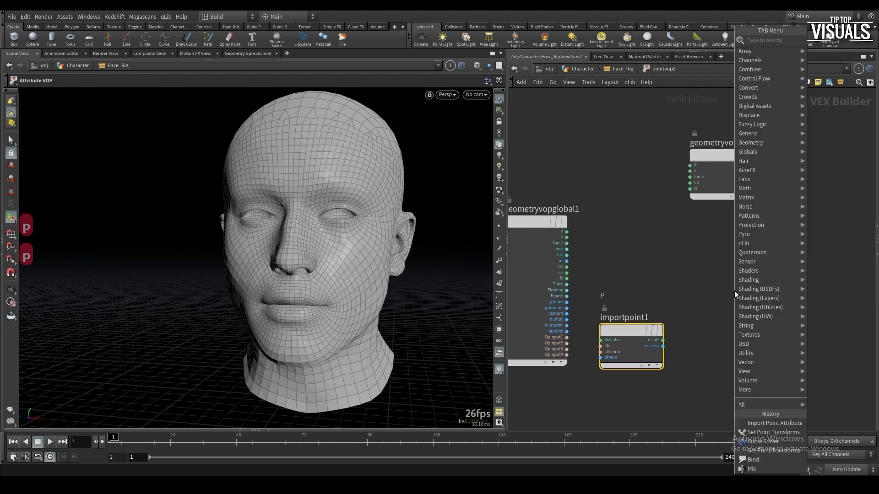
pyautogui.write('mix')
pyautogui.press('Return')
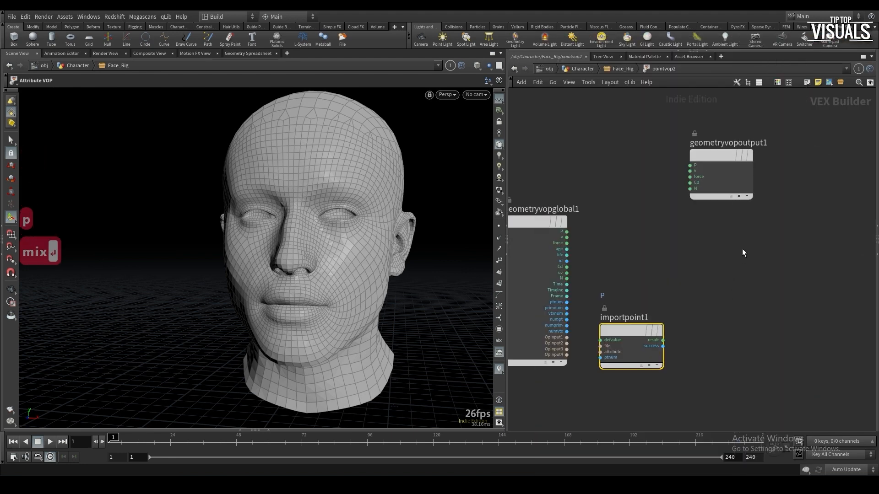
pyautogui.click(733, 257)
# Wire the global P and the imported result into mix1's two inputs, and its blend into the output's P
pyautogui.click(710, 259)
pyautogui.click(563, 229)
pyautogui.click(709, 265)
pyautogui.click(685, 313)
pyautogui.moveTo(715, 152); pyautogui.dragTo(838, 243)
pyautogui.click(812, 253)
pyautogui.click(772, 259)
# Add a Bind node below the Import Point Attribute node
pyautogui.moveTo(728, 372); pyautogui.dragTo(702, 329, button='middle')
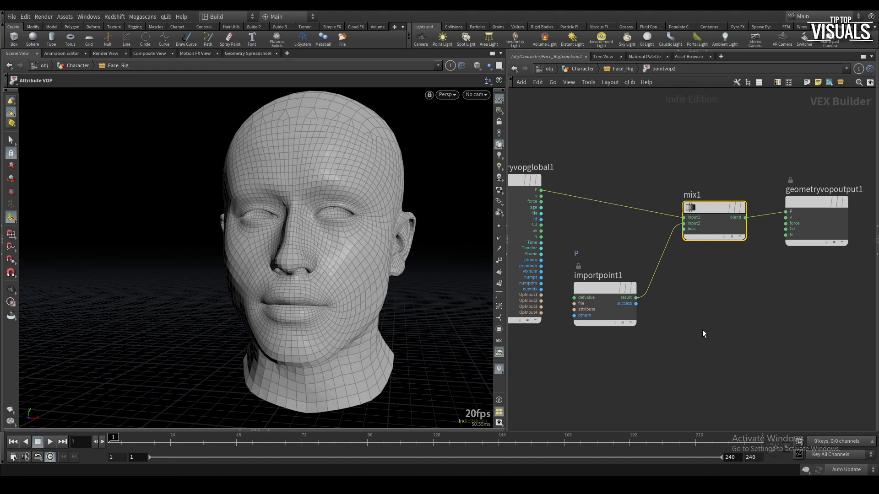
pyautogui.press('Tab')
pyautogui.write('b')
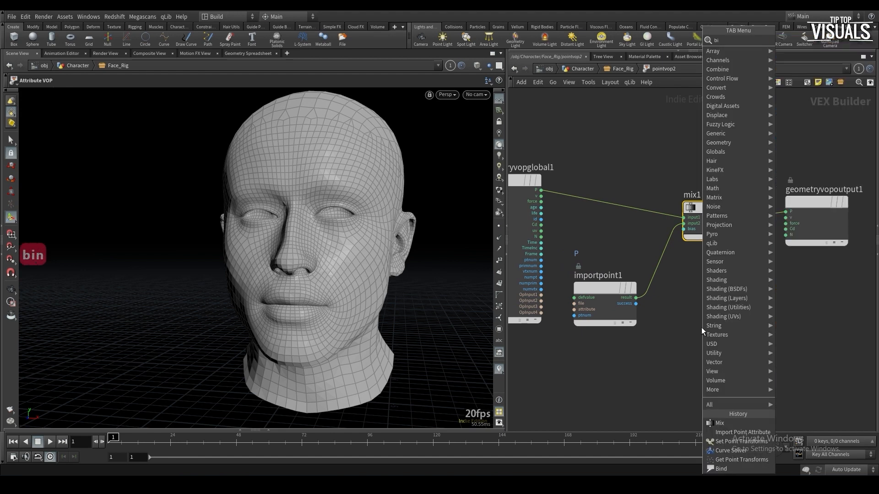
pyautogui.write('ind')
pyautogui.press('Return')
pyautogui.click(630, 373)
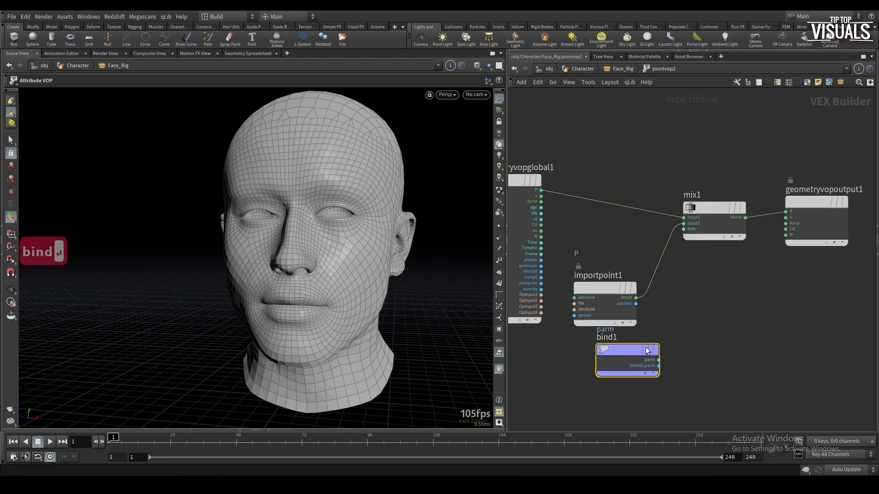
pyautogui.scroll(2, 548, 379)
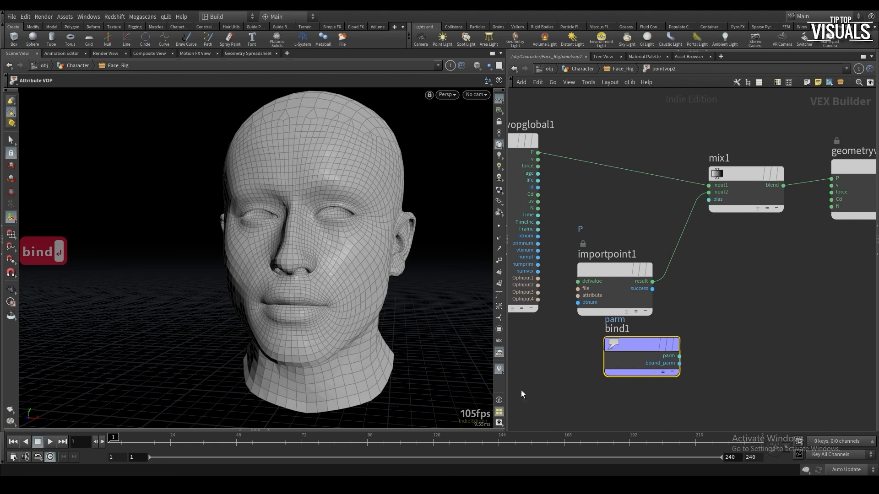
# Look up the eyebrow weight attribute's name in the Weight Blurs network box of Face_Rig
pyautogui.press('u')
pyautogui.scroll(10, 697, 241)
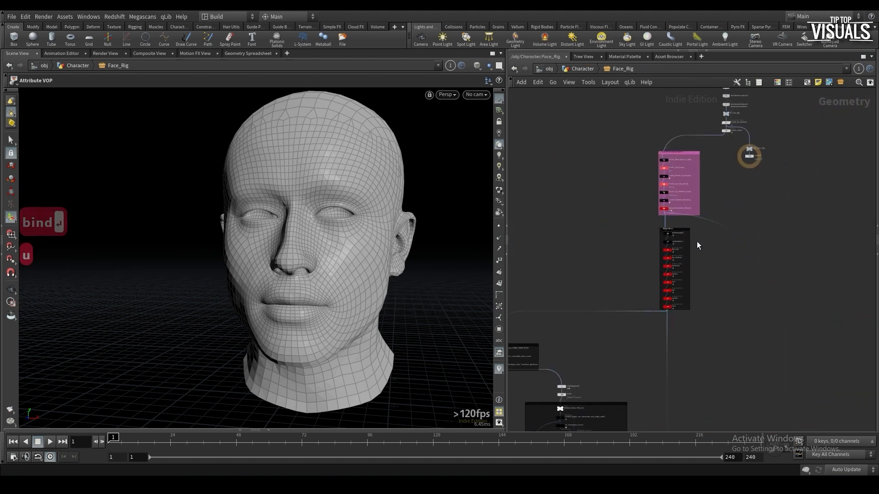
pyautogui.moveTo(661, 239); pyautogui.dragTo(656, 286, button='middle')
pyautogui.moveTo(574, 312); pyautogui.dragTo(563, 245, button='middle')
pyautogui.moveTo(560, 289); pyautogui.dragTo(565, 318, button='middle')
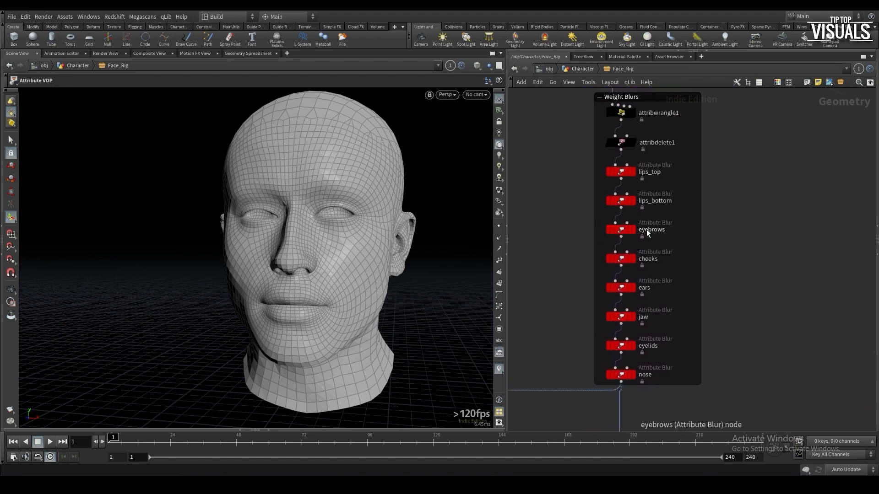
pyautogui.scroll(-8, 537, 330)
pyautogui.moveTo(545, 344); pyautogui.dragTo(547, 345)
pyautogui.moveTo(547, 345); pyautogui.dragTo(697, 270, button='middle')
pyautogui.scroll(-5, 697, 270)
pyautogui.moveTo(591, 402); pyautogui.dragTo(689, 242, button='middle')
pyautogui.scroll(4, 670, 246)
pyautogui.scroll(8, 596, 351)
# Reopen the Point VOP network and set bind1's name to eyebrows
pyautogui.doubleClick(582, 340)
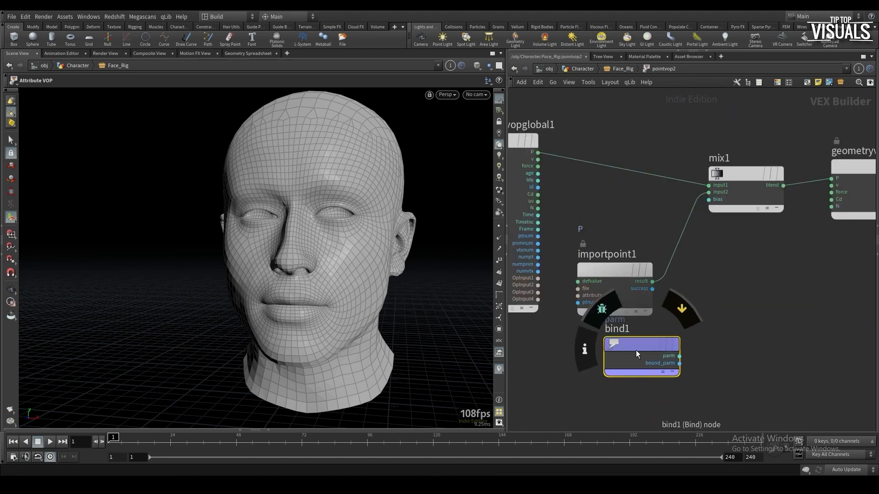
pyautogui.press('p')
pyautogui.doubleClick(697, 112)
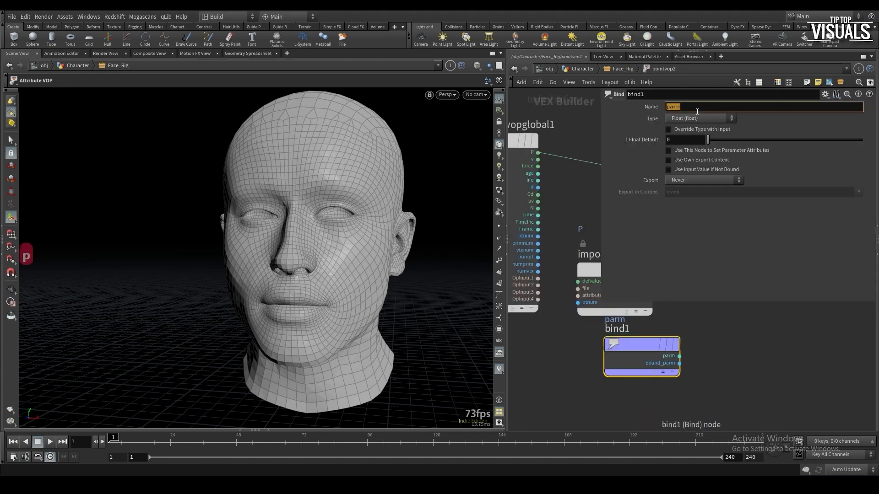
pyautogui.write('eyebrows')
pyautogui.press('Return')
pyautogui.press('p')
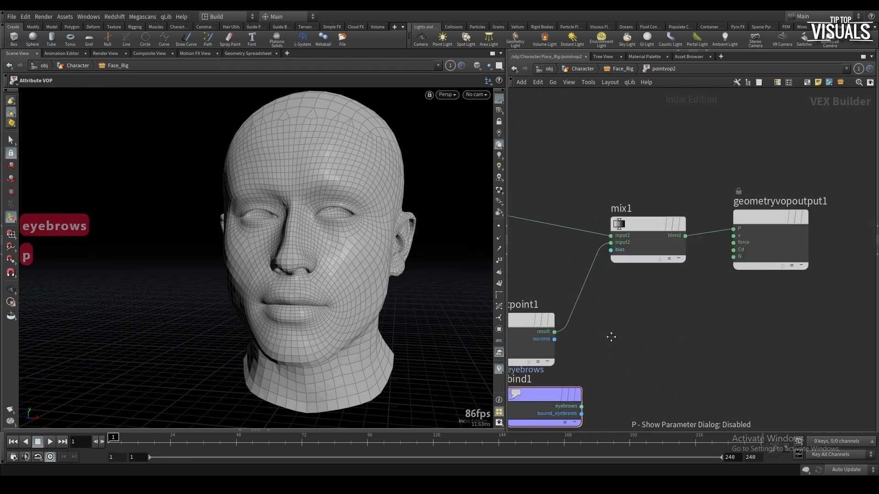
# Connect bind1's eyebrows output to mix1's bias and save the scene
pyautogui.moveTo(627, 352); pyautogui.dragTo(600, 364)
pyautogui.moveTo(674, 212); pyautogui.dragTo(626, 381)
pyautogui.hotkey('ctrl', 's')
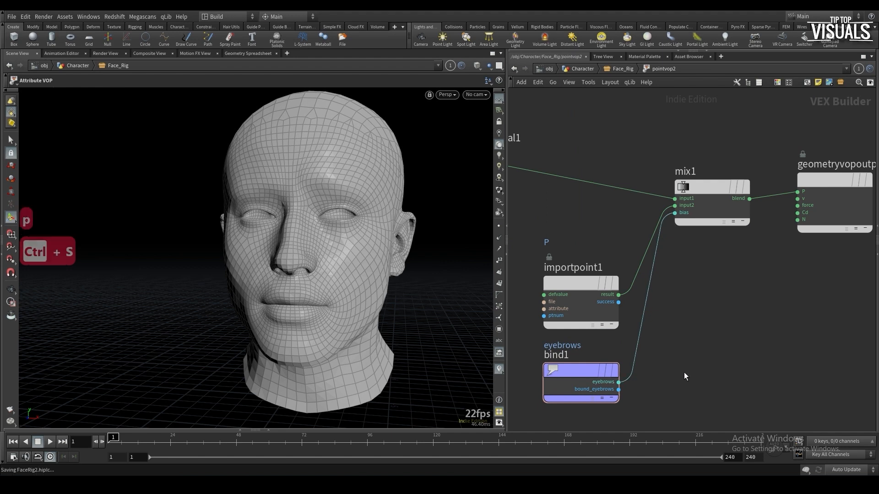
# Return to Face_Rig, test the masked deformation by moving the inner control in Eyebrow_Full_Ctrl_Curve_Solver, and undo the last move
pyautogui.press('u')
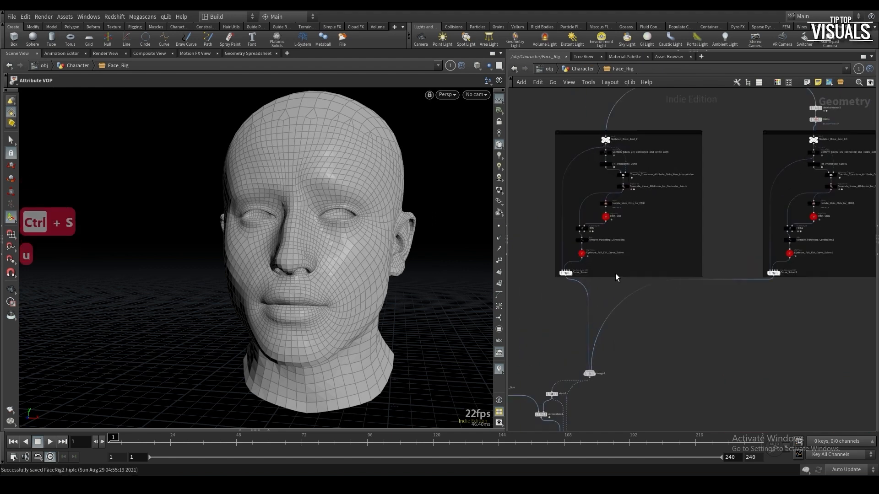
pyautogui.click(582, 254)
pyautogui.keyDown('alt'); pyautogui.moveTo(365, 207); pyautogui.dragTo(355, 236); pyautogui.keyUp('alt')
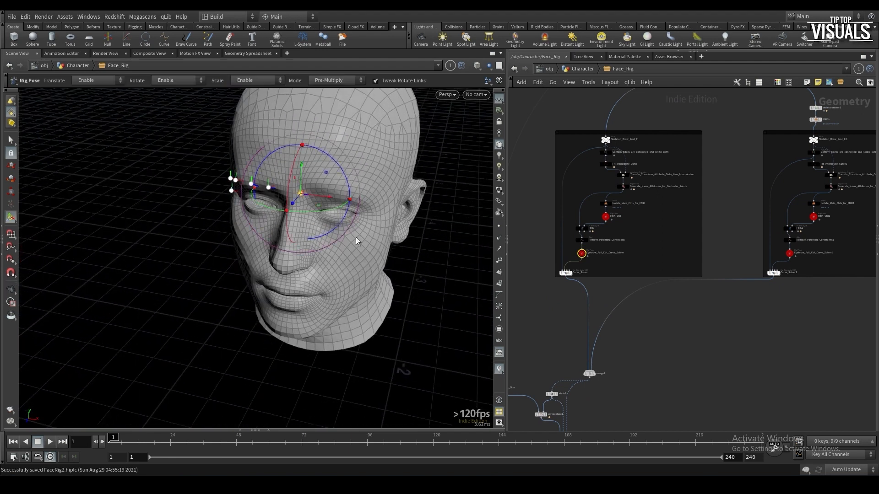
pyautogui.moveTo(298, 200); pyautogui.dragTo(301, 183)
pyautogui.keyDown('alt'); pyautogui.moveTo(300, 185); pyautogui.dragTo(208, 196); pyautogui.keyUp('alt')
pyautogui.moveTo(280, 207)
pyautogui.mouseDown()
pyautogui.moveTo(271, 214)
pyautogui.moveTo(349, 201)
pyautogui.moveTo(299, 195)
pyautogui.moveTo(291, 206)
pyautogui.mouseUp()
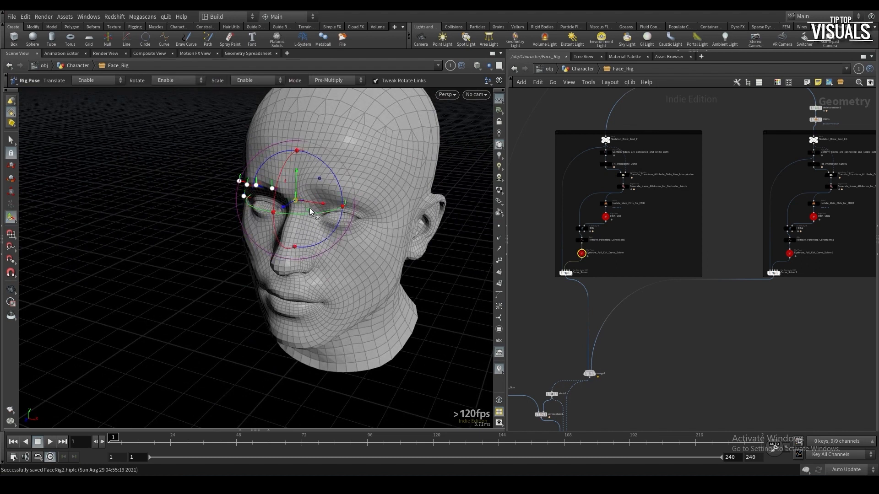
pyautogui.hotkey('ctrl', 'z')
# Move the middle brow control with the mirrored eyebrow's FBIK control node to test that side, and save the scene
pyautogui.click(617, 218)
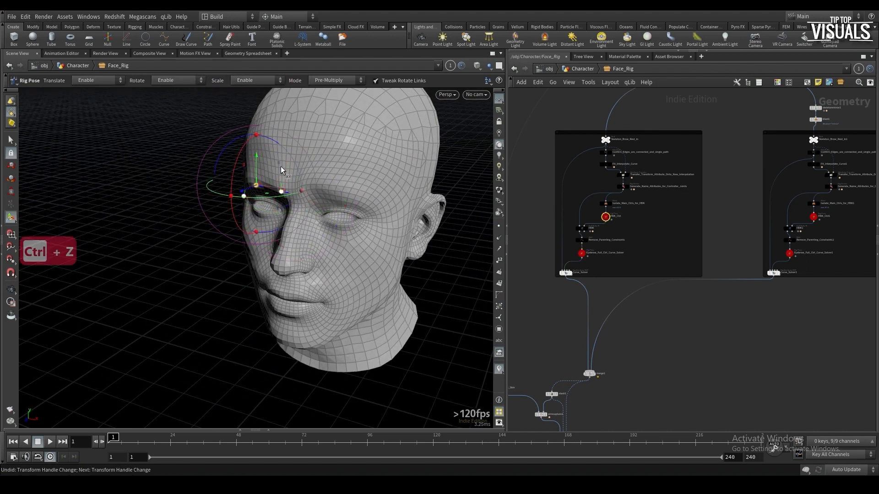
pyautogui.keyDown('alt'); pyautogui.moveTo(278, 141); pyautogui.dragTo(328, 164); pyautogui.keyUp('alt')
pyautogui.moveTo(805, 214); pyautogui.dragTo(692, 247, button='middle')
pyautogui.click(699, 249)
pyautogui.click(337, 189)
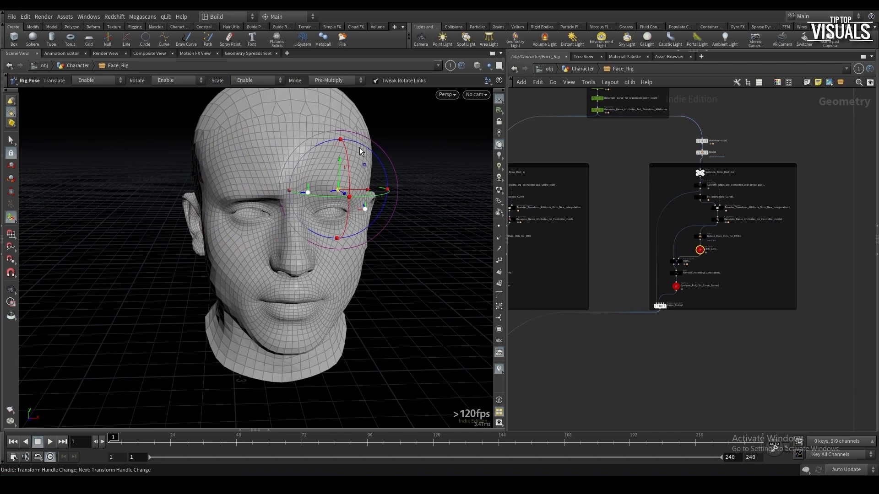
pyautogui.moveTo(370, 184); pyautogui.dragTo(366, 171)
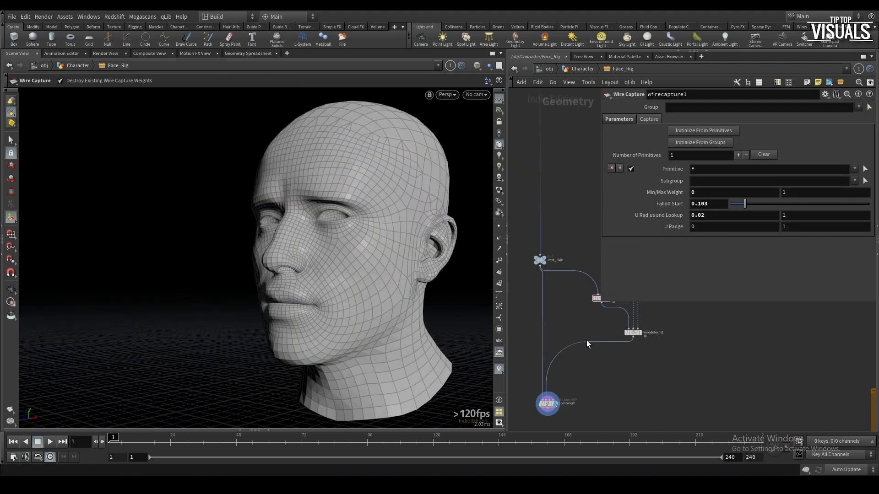
pyautogui.hotkey('ctrl', 's')
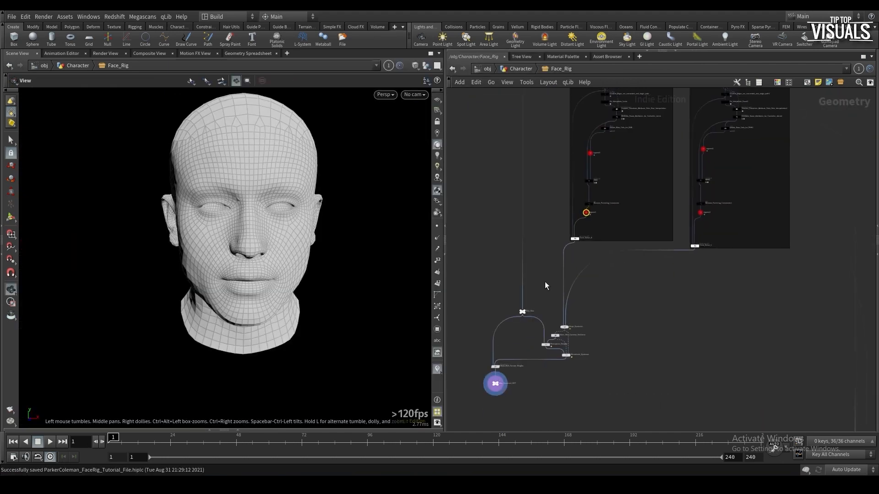
# Raise a brow control in the finished tutorial rig and view the deformed head from the side
pyautogui.scroll(3, 544, 281)
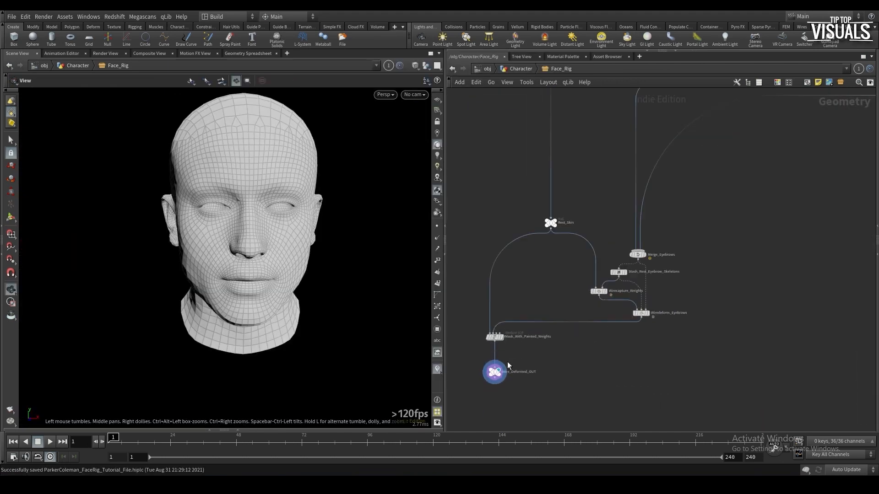
pyautogui.moveTo(543, 293); pyautogui.dragTo(526, 418, button='middle')
pyautogui.scroll(-4, 590, 275)
pyautogui.press('Return')
pyautogui.click(211, 187)
pyautogui.moveTo(213, 180); pyautogui.dragTo(212, 153)
pyautogui.keyDown('alt'); pyautogui.moveTo(298, 166); pyautogui.dragTo(233, 173); pyautogui.keyUp('alt')
pyautogui.press('alt')
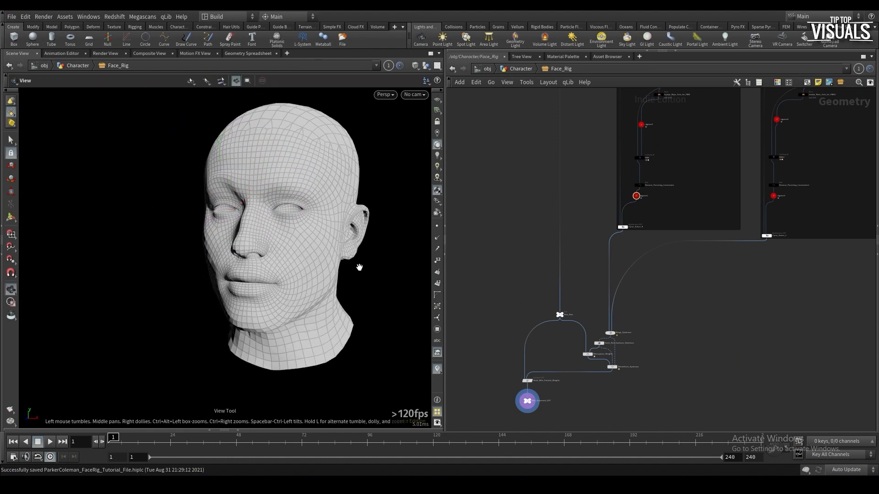
# Display the Blendshapes node in the Pose Blendshapes Example and set POSE_Lip_Squeeze to 1
pyautogui.scroll(-7, 486, 312)
pyautogui.scroll(13, 566, 366)
pyautogui.scroll(-1, 563, 368)
pyautogui.press('r')
pyautogui.moveTo(562, 368); pyautogui.dragTo(600, 328)
pyautogui.press('p')
pyautogui.moveTo(789, 283); pyautogui.dragTo(872, 284)
pyautogui.scroll(-1, 597, 331)
pyautogui.moveTo(556, 322); pyautogui.dragTo(552, 336, button='middle')
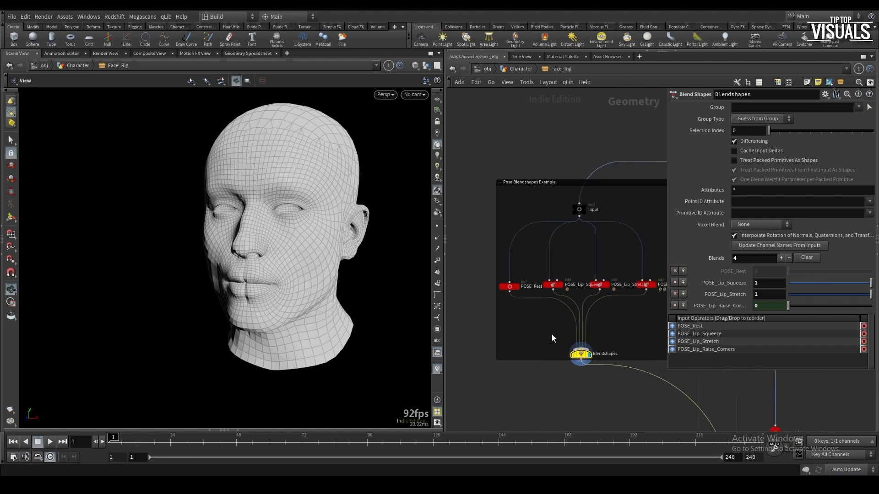
# Examine how the Pose Blendshapes Example connects to the joint weight nodes and the rest of the rig
pyautogui.press('p')
pyautogui.scroll(-2, 563, 162)
pyautogui.moveTo(559, 140); pyautogui.dragTo(566, 194, button='middle')
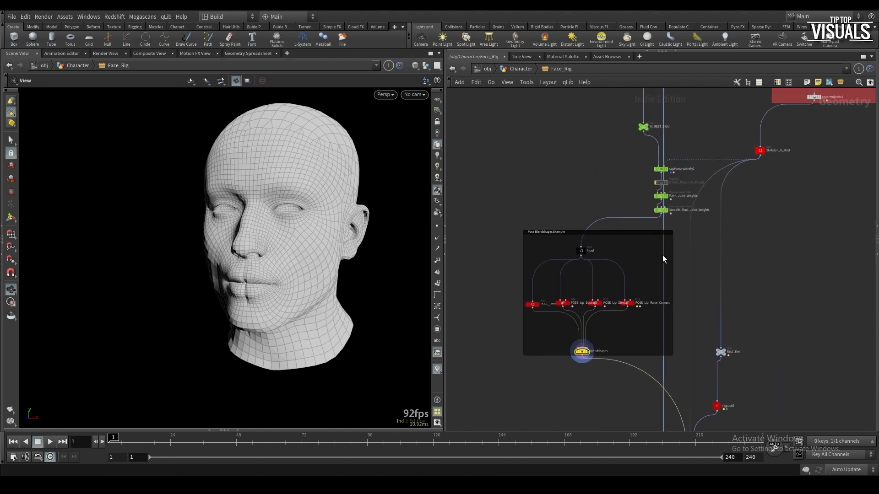
pyautogui.scroll(-1, 652, 251)
pyautogui.scroll(-1, 648, 260)
pyautogui.moveTo(648, 262); pyautogui.dragTo(676, 288, button='middle')
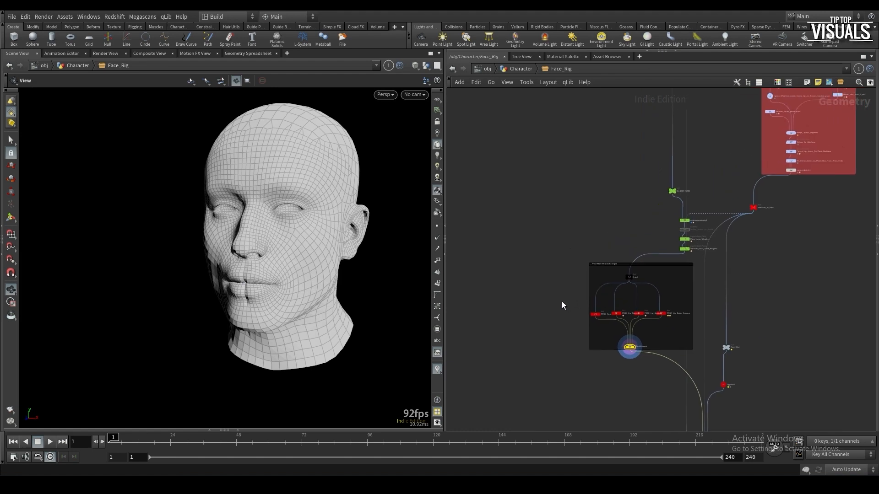
# Locate the wire-deform branch of the face rig network and display the Rest_Skin node
pyautogui.scroll(-5, 498, 306)
pyautogui.moveTo(500, 307); pyautogui.dragTo(567, 378, button='middle')
pyautogui.scroll(-1, 567, 378)
pyautogui.scroll(8, 490, 314)
pyautogui.scroll(3, 510, 311)
pyautogui.moveTo(507, 326)
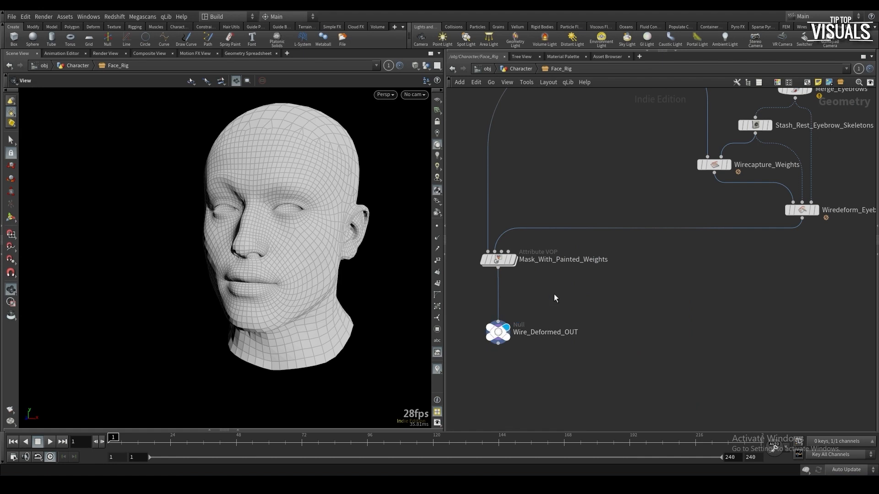
pyautogui.moveTo(554, 294); pyautogui.dragTo(562, 300, button='middle')
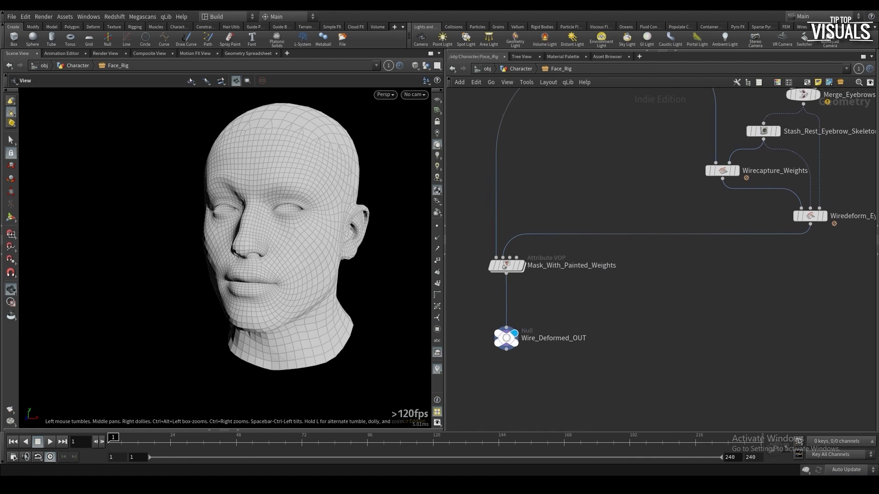
pyautogui.click(506, 338)
pyautogui.moveTo(541, 296); pyautogui.dragTo(555, 365, button='middle')
pyautogui.moveTo(572, 274); pyautogui.dragTo(561, 374, button='middle')
pyautogui.click(635, 198)
pyautogui.click(626, 202)
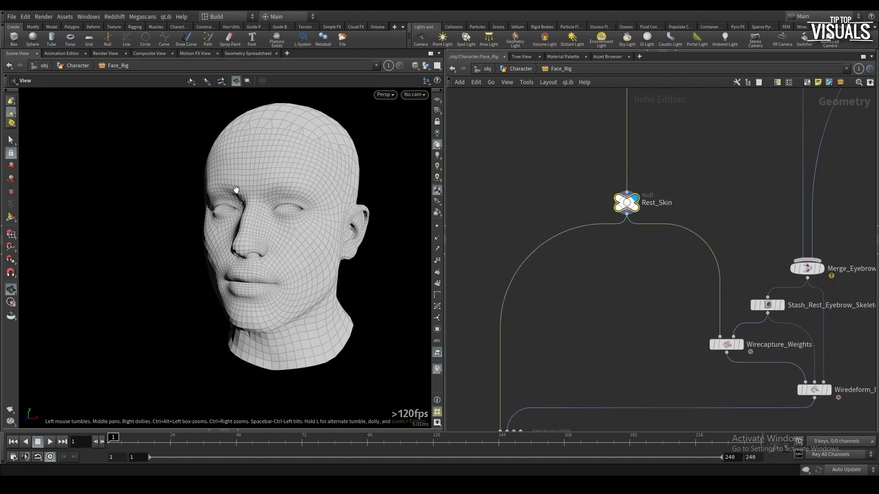
# Show point numbers on the rest skin and examine the points around the brow up close
pyautogui.scroll(5, 236, 190)
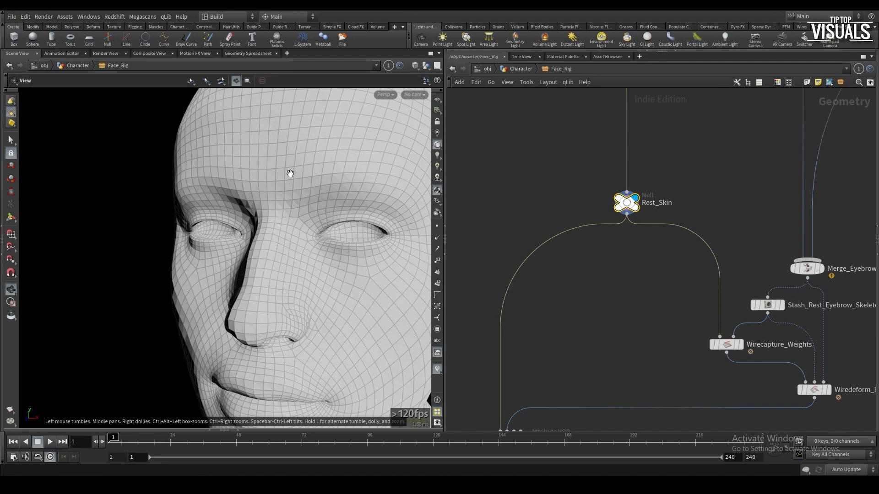
pyautogui.click(437, 260)
pyautogui.scroll(8, 225, 183)
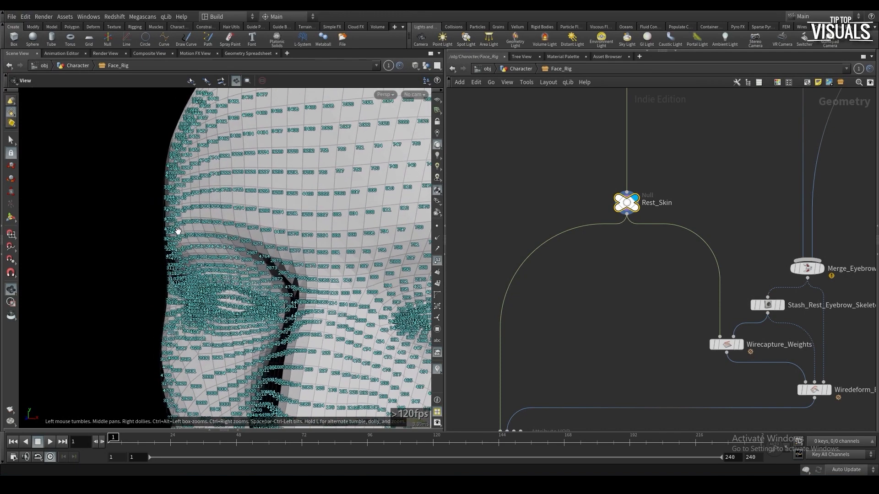
pyautogui.scroll(-5, 208, 194)
pyautogui.scroll(-2, 563, 297)
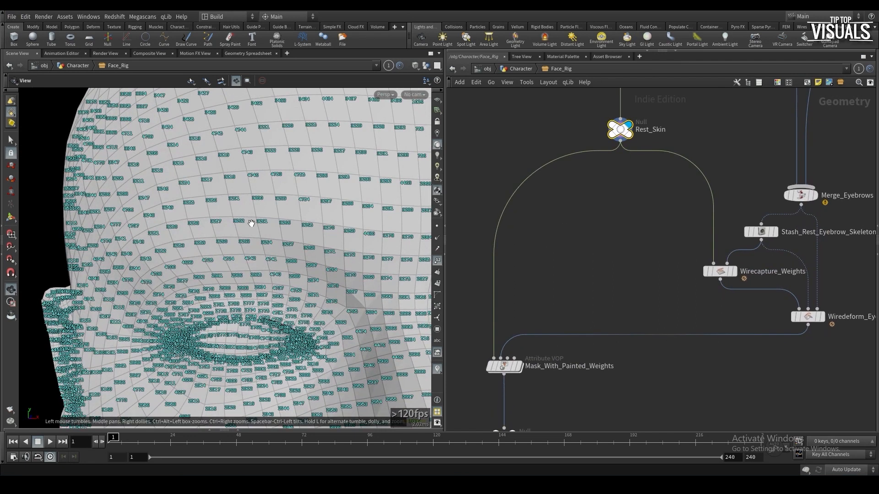
pyautogui.moveTo(254, 223); pyautogui.dragTo(229, 194, button='right')
pyautogui.moveTo(229, 194); pyautogui.dragTo(253, 230, button='middle')
pyautogui.moveTo(218, 222); pyautogui.dragTo(239, 205, button='right')
pyautogui.moveTo(239, 205); pyautogui.dragTo(171, 237)
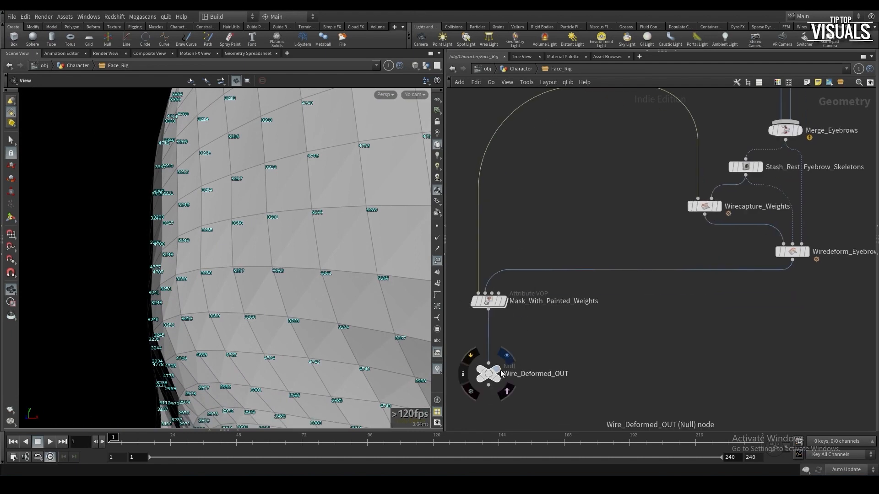
# Alternate the display between Wire_Deformed_OUT and Rest_Skin to compare brow point positions, and hide the point numbers
pyautogui.click(498, 367)
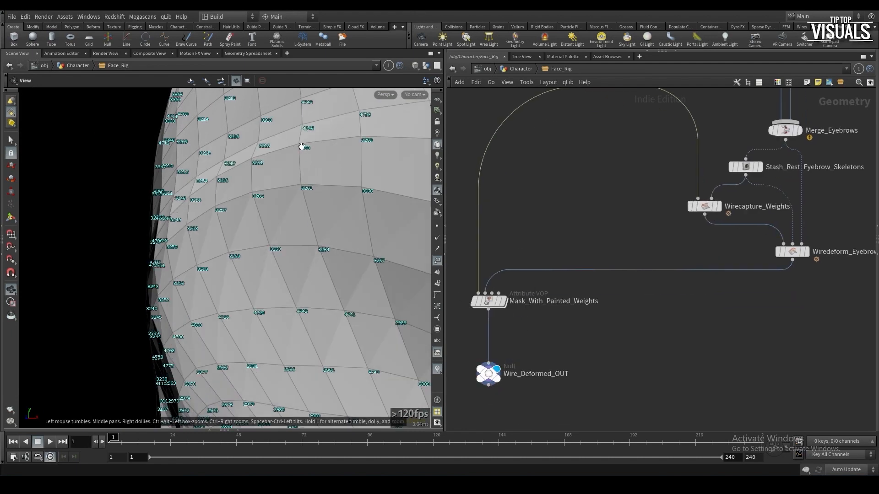
pyautogui.moveTo(525, 200); pyautogui.dragTo(542, 334, button='middle')
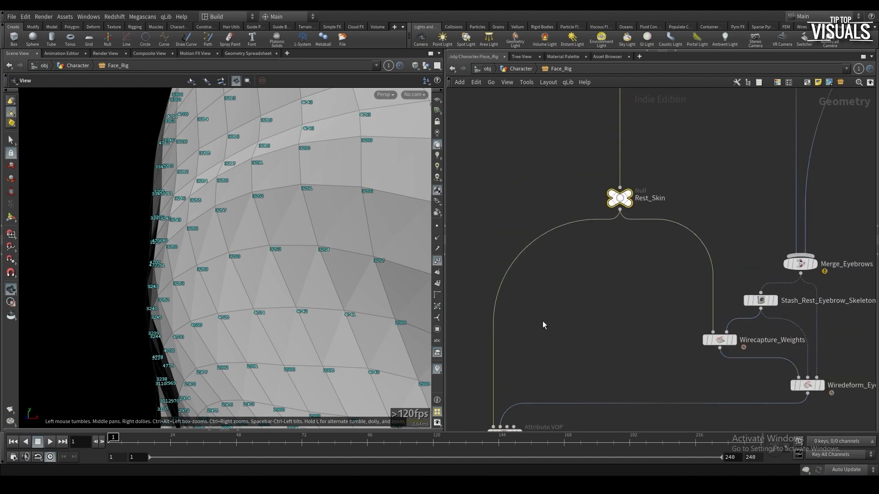
pyautogui.click(630, 196)
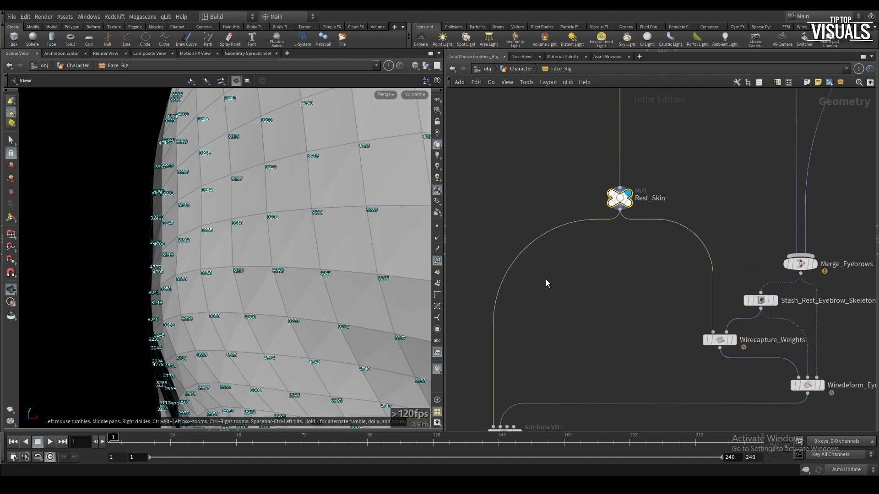
pyautogui.moveTo(556, 285); pyautogui.dragTo(534, 200, button='middle')
pyautogui.scroll(-1, 548, 265)
pyautogui.moveTo(548, 266); pyautogui.dragTo(561, 198, button='middle')
pyautogui.moveTo(515, 313); pyautogui.dragTo(505, 418, button='middle')
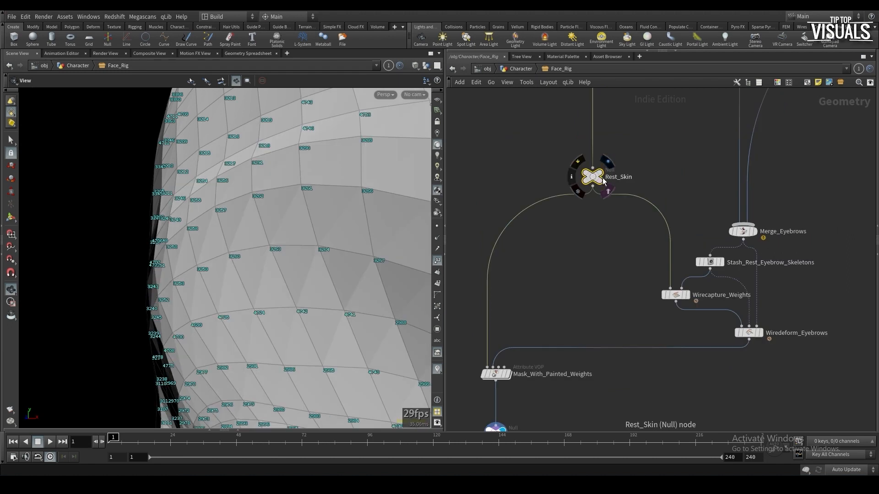
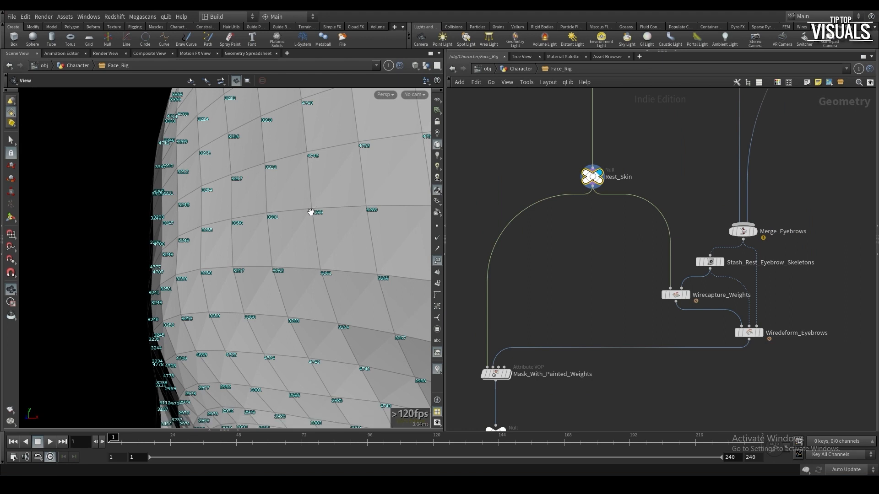
pyautogui.moveTo(550, 300); pyautogui.dragTo(547, 235, button='middle')
pyautogui.click(500, 367)
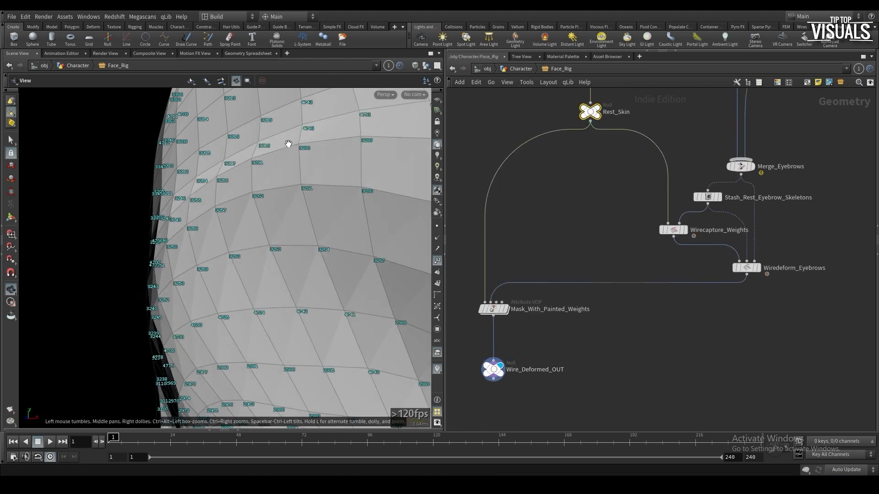
pyautogui.moveTo(332, 257); pyautogui.dragTo(256, 193)
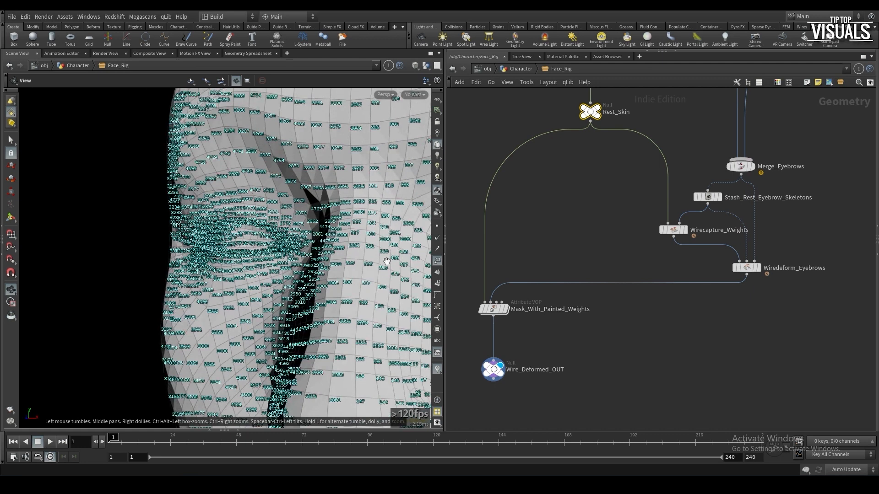
pyautogui.click(437, 261)
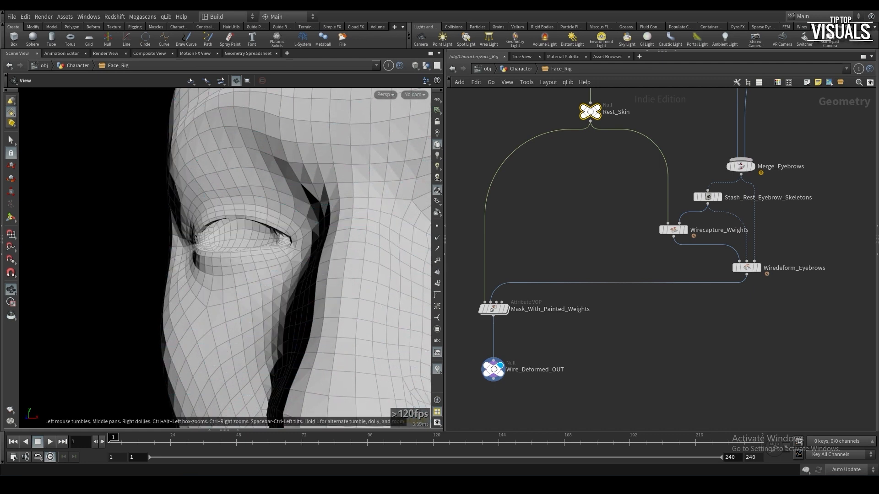
# Add a Point VOP node below Wire_Deformed_OUT in the Face_Rig network
pyautogui.moveTo(503, 406); pyautogui.dragTo(507, 350, button='middle')
pyautogui.press('Tab')
pyautogui.write('pvop')
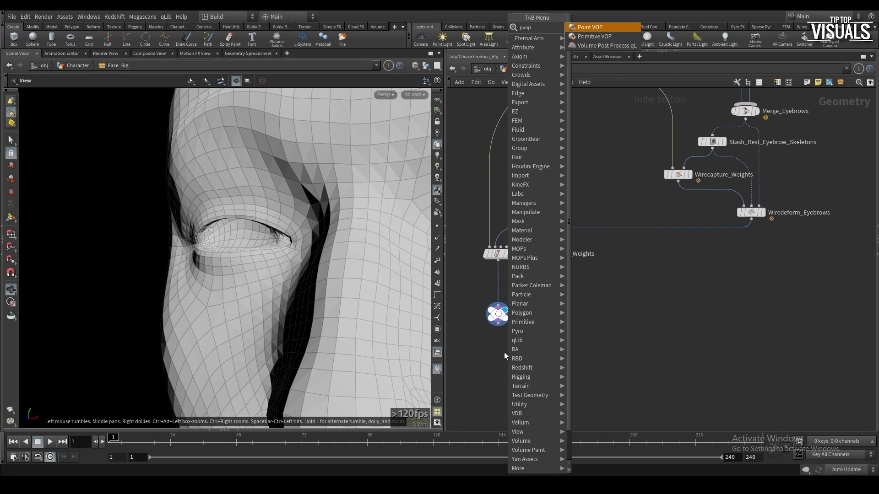
pyautogui.press('Return')
pyautogui.click(511, 366)
# Feed Wire_Deformed_OUT and Rest_Skin into the displayed Point VOP's first and second inputs, and save the scene
pyautogui.scroll(-4, 505, 352)
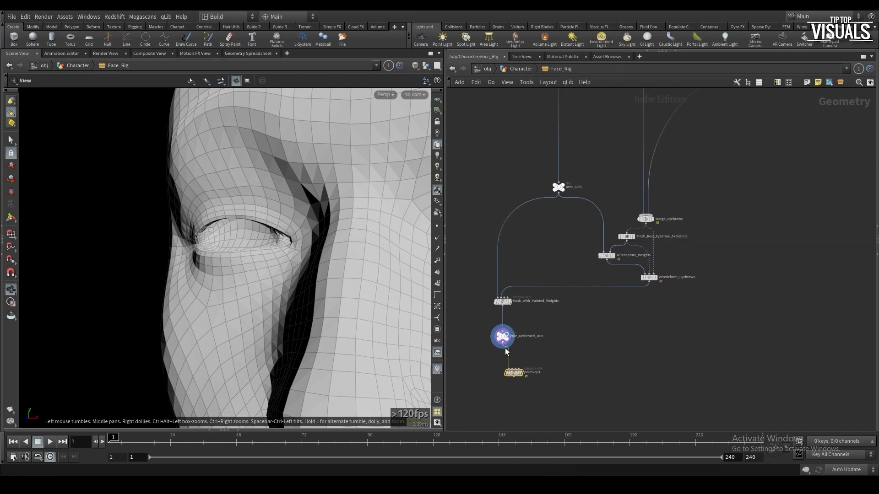
pyautogui.click(511, 369)
pyautogui.click(558, 194)
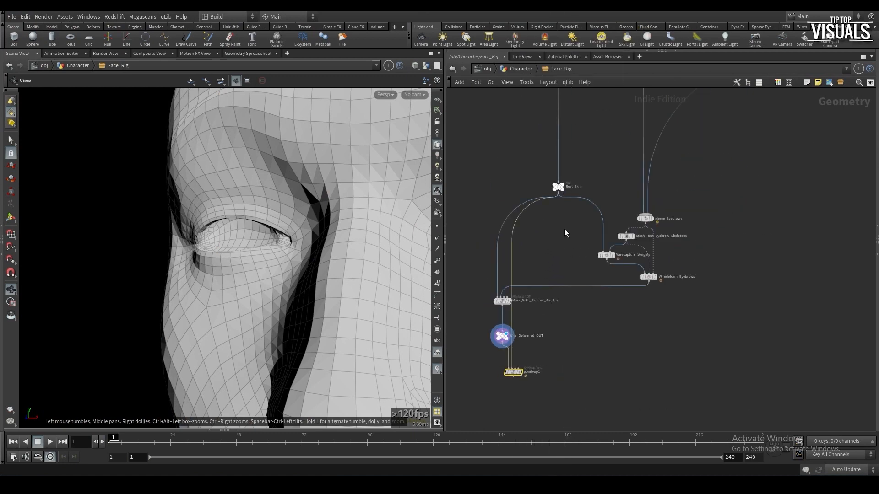
pyautogui.scroll(3, 521, 362)
pyautogui.scroll(-1, 526, 361)
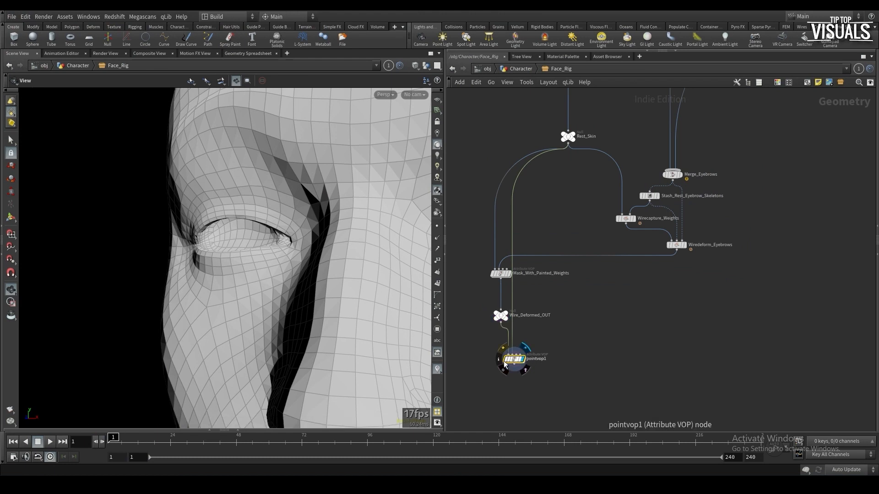
pyautogui.hotkey('ctrl', 's')
# Inside the Point VOP, add an Import Point Attribute node for P that reads from the Second Input
pyautogui.doubleClick(527, 359)
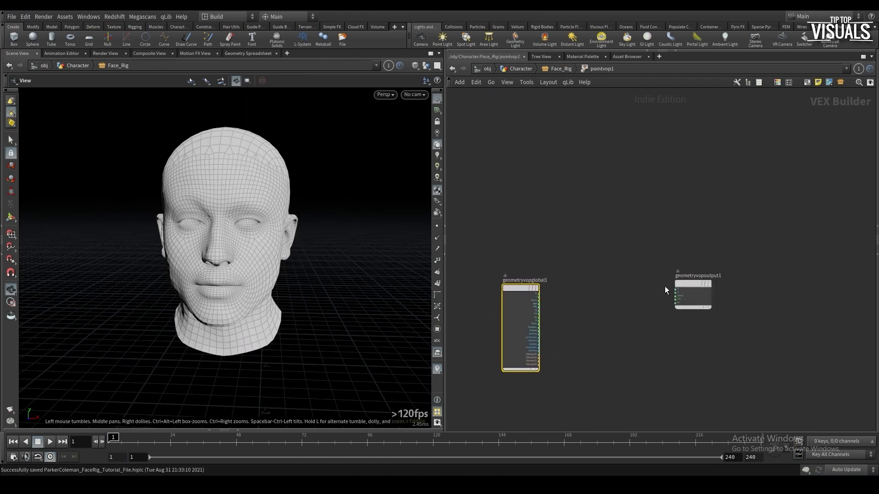
pyautogui.press('Tab')
pyautogui.write('import p')
pyautogui.press('Return')
pyautogui.press('Return')
pyautogui.scroll(5, 588, 367)
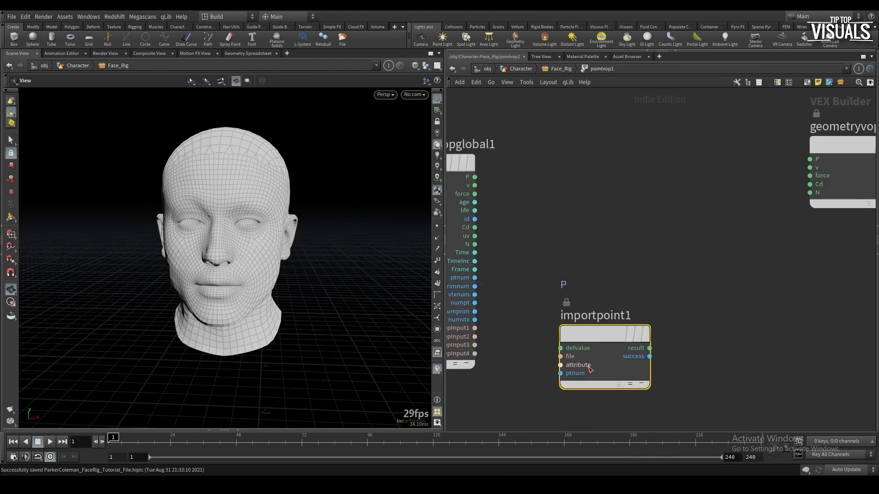
pyautogui.press('p')
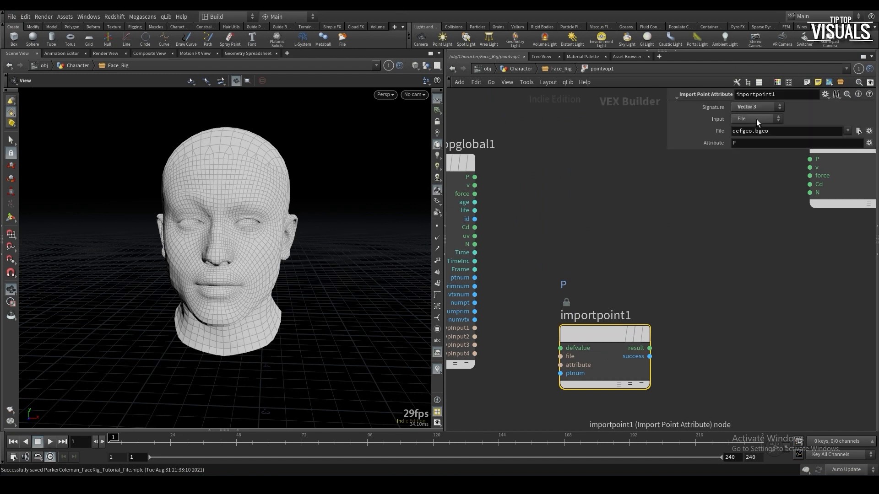
pyautogui.click(756, 119)
pyautogui.click(757, 146)
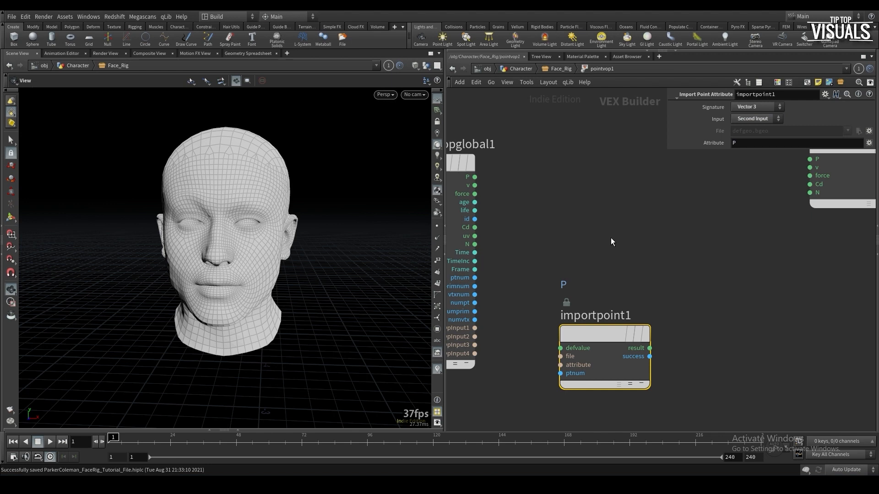
# Place the Import Point Attribute node below the global parameters and insert an Add node before the output
pyautogui.scroll(-3, 611, 238)
pyautogui.moveTo(594, 304); pyautogui.dragTo(504, 349)
pyautogui.scroll(-2, 556, 329)
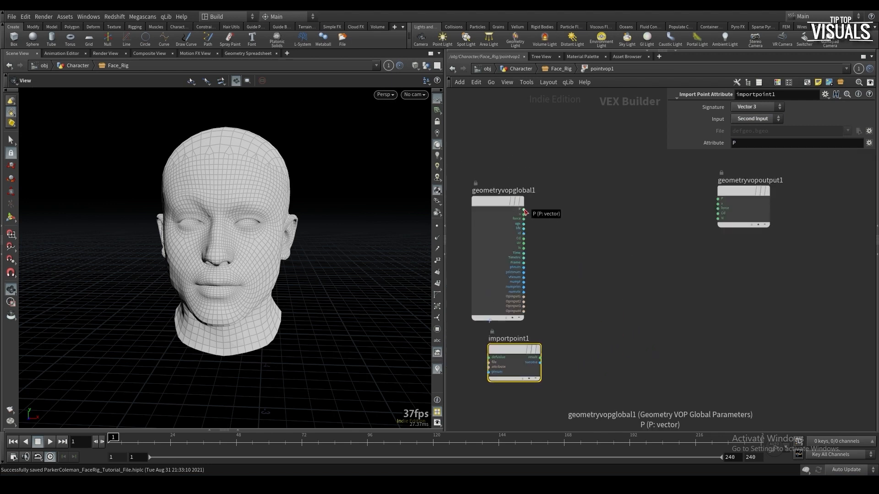
pyautogui.press('Tab')
pyautogui.moveTo(556, 226)
pyautogui.click(649, 223)
pyautogui.click(644, 223)
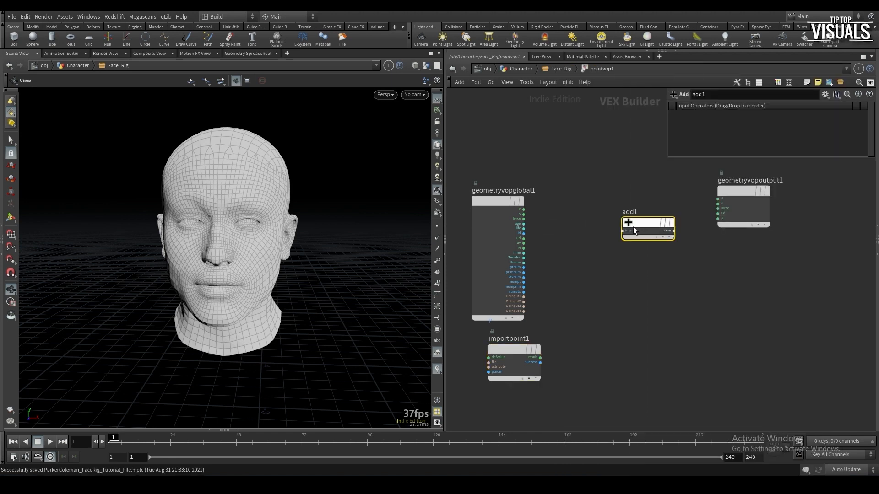
# Connect the global P and the imported point result to the Add node's first two inputs
pyautogui.scroll(2, 635, 226)
pyautogui.click(502, 205)
pyautogui.click(619, 231)
pyautogui.click(620, 237)
pyautogui.click(521, 383)
pyautogui.moveTo(483, 374); pyautogui.dragTo(470, 379)
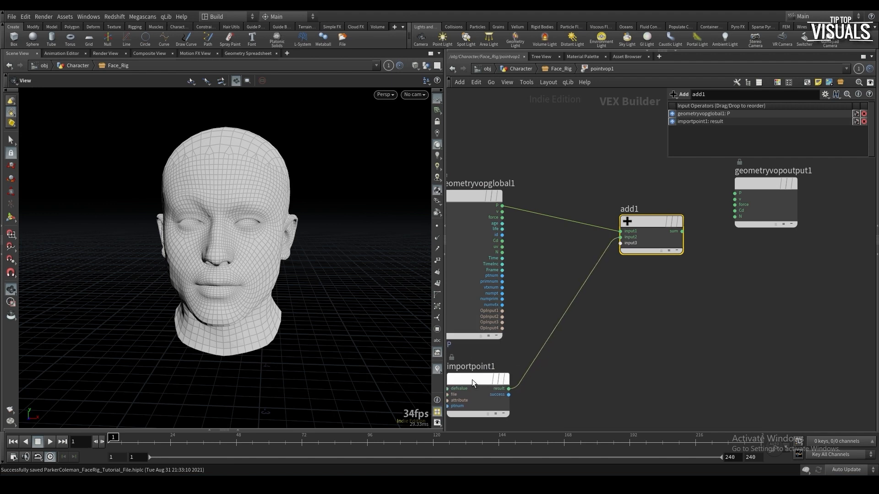
# Insert a Multiply Constant node on the wire between the Import Point Attribute and Add nodes, and line it up beside the import
pyautogui.scroll(-2, 570, 359)
pyautogui.press('Tab')
pyautogui.write('mult')
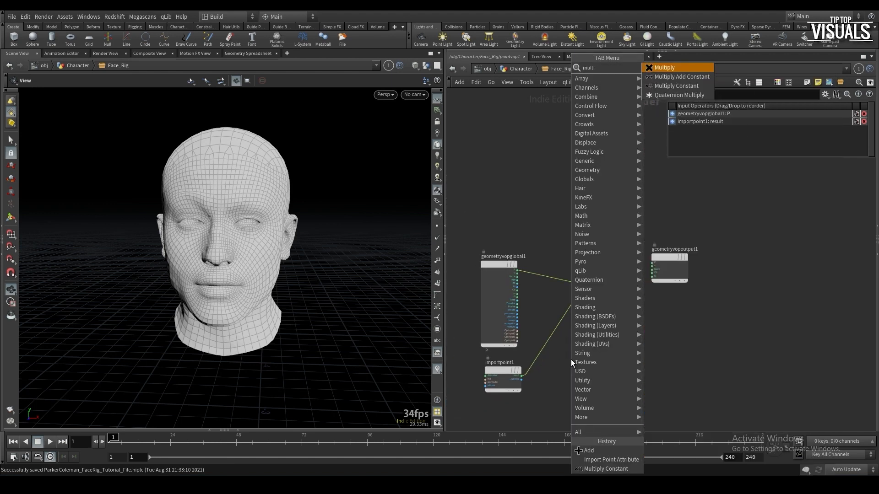
pyautogui.press('Down')
pyautogui.press('Down')
pyautogui.press('Return')
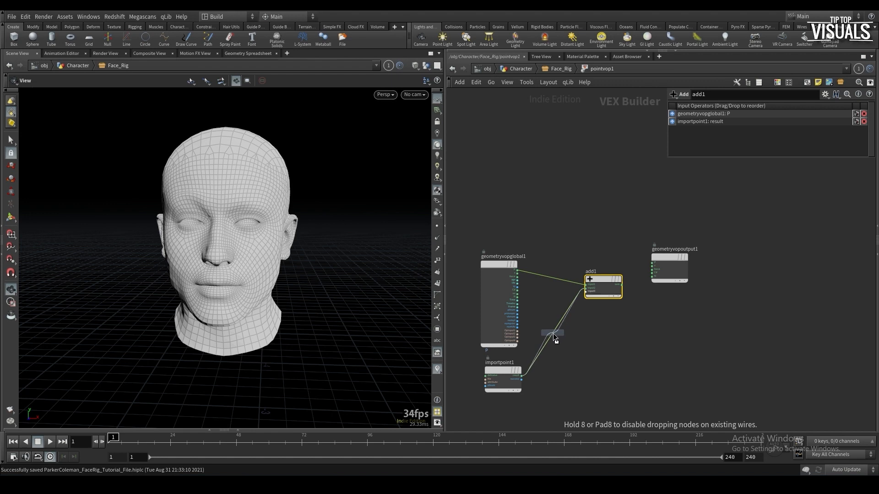
pyautogui.click(555, 334)
pyautogui.moveTo(555, 334); pyautogui.dragTo(589, 372)
pyautogui.scroll(3, 535, 372)
pyautogui.moveTo(495, 367); pyautogui.dragTo(496, 378)
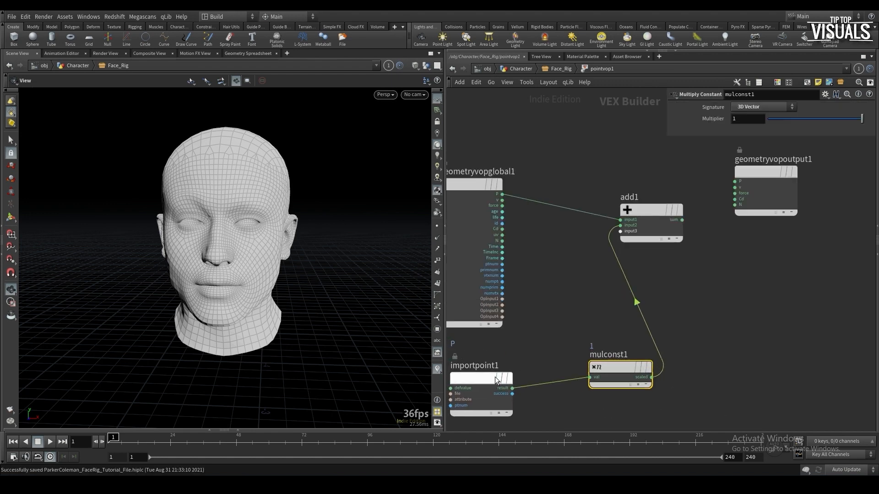
pyautogui.moveTo(471, 371); pyautogui.dragTo(517, 365, button='middle')
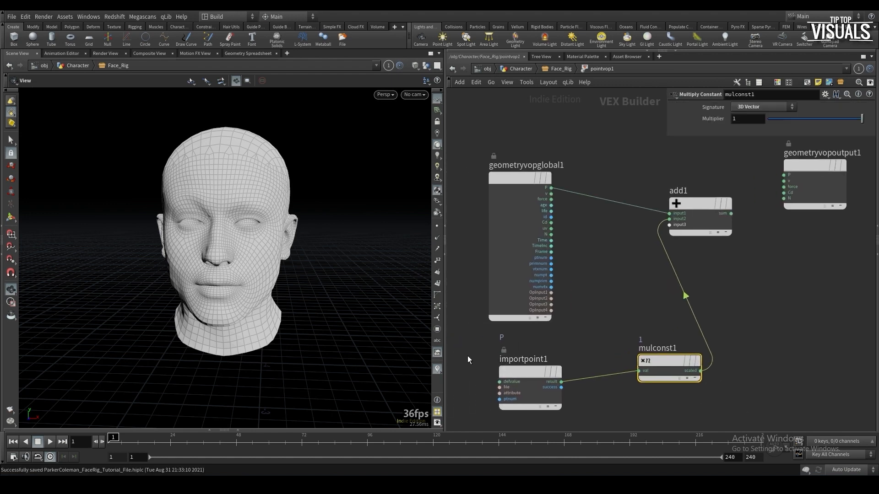
pyautogui.moveTo(642, 350); pyautogui.dragTo(612, 352)
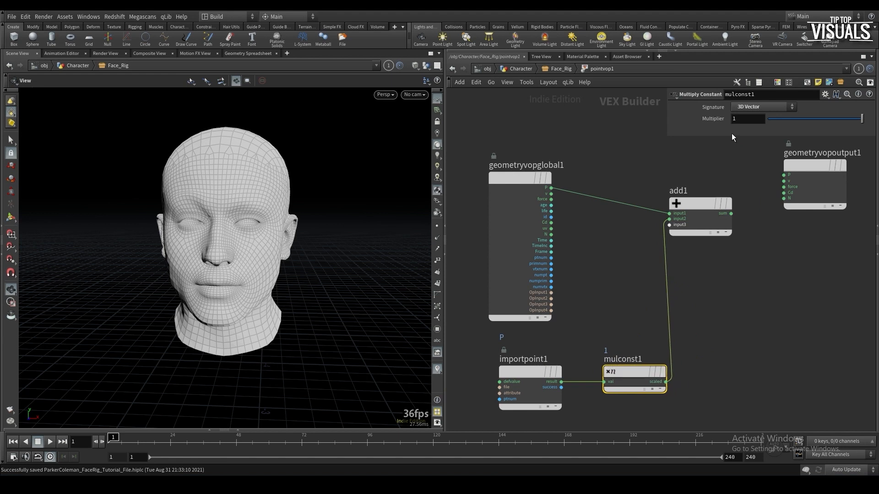
# Set the Multiply Constant multiplier to -1 and connect the Add node's sum to the output P
pyautogui.click(742, 119)
pyautogui.write('-1')
pyautogui.press('Return')
pyautogui.click(731, 214)
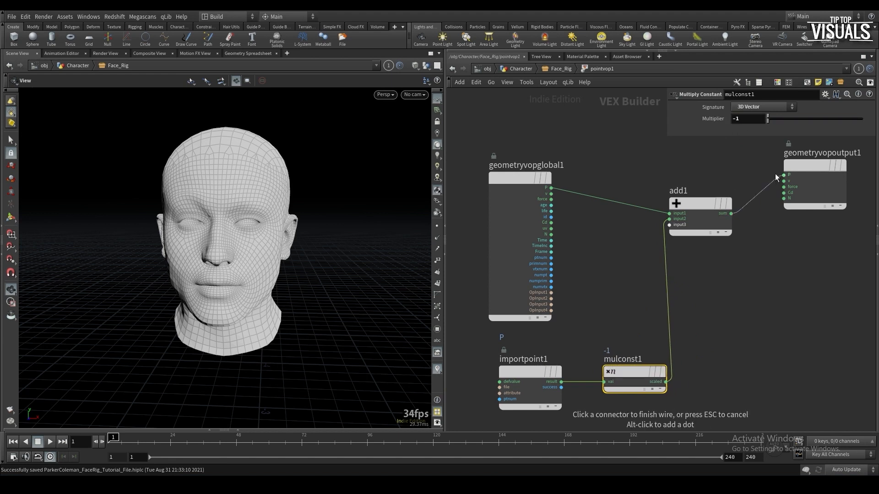
pyautogui.click(784, 175)
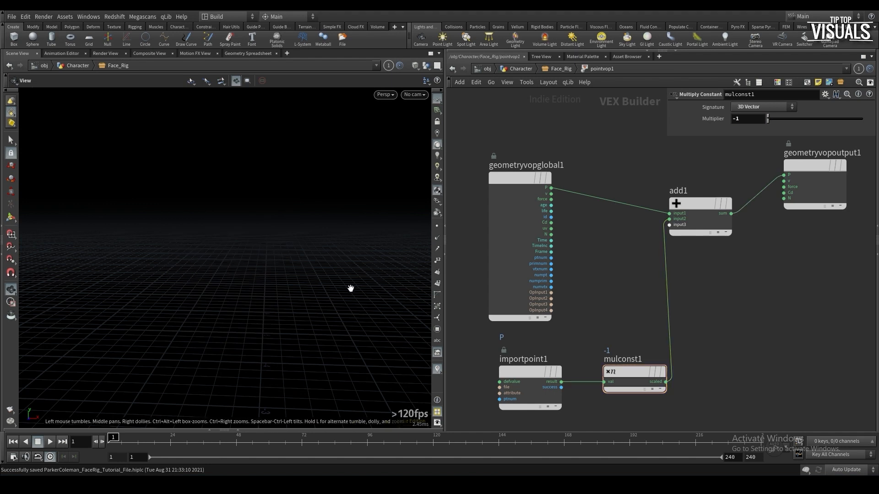
# Return to the Face_Rig network and examine the Point VOP's offset geometry near the origin with point numbers shown
pyautogui.press('u')
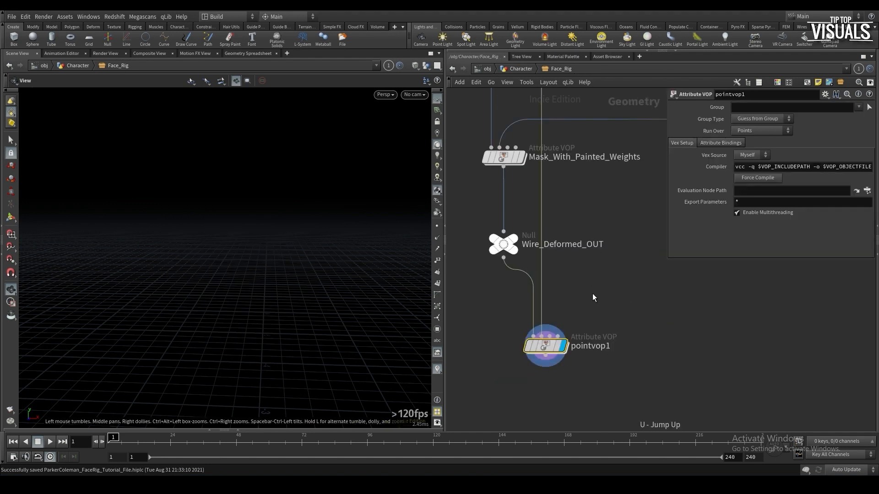
pyautogui.moveTo(320, 123); pyautogui.dragTo(307, 295, button='middle')
pyautogui.press('g')
pyautogui.moveTo(290, 304); pyautogui.dragTo(396, 269)
pyautogui.click(438, 261)
pyautogui.scroll(5, 284, 257)
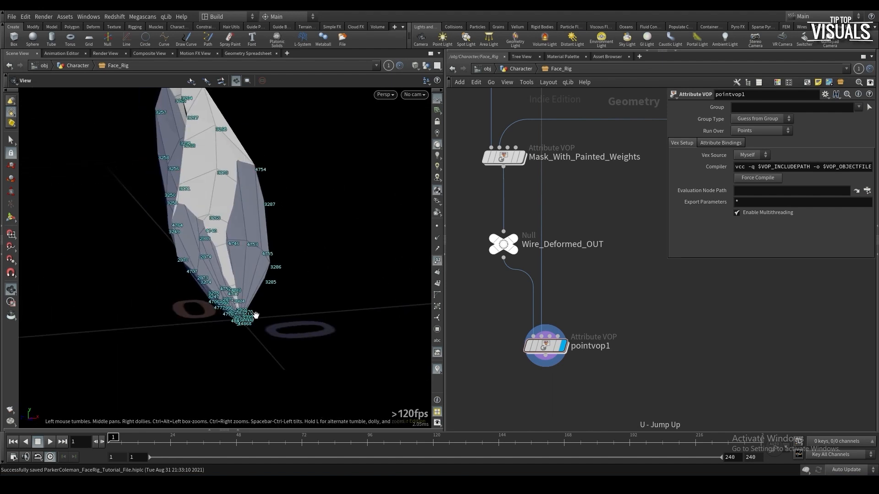
# Turn off the point numbers on the offset geometry and return to the eyebrow end of the node network
pyautogui.moveTo(243, 320); pyautogui.dragTo(234, 345, button='right')
pyautogui.moveTo(237, 330); pyautogui.dragTo(246, 356, button='middle')
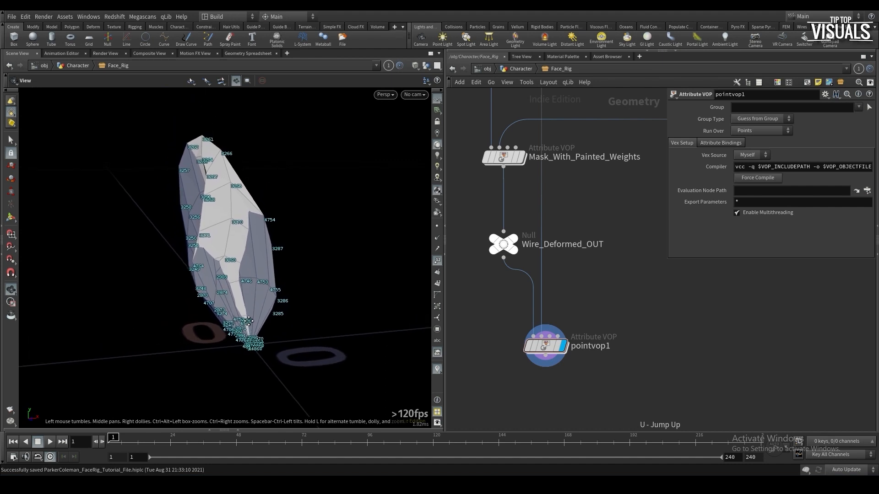
pyautogui.scroll(-1, 487, 202)
pyautogui.moveTo(488, 203); pyautogui.dragTo(498, 261, button='middle')
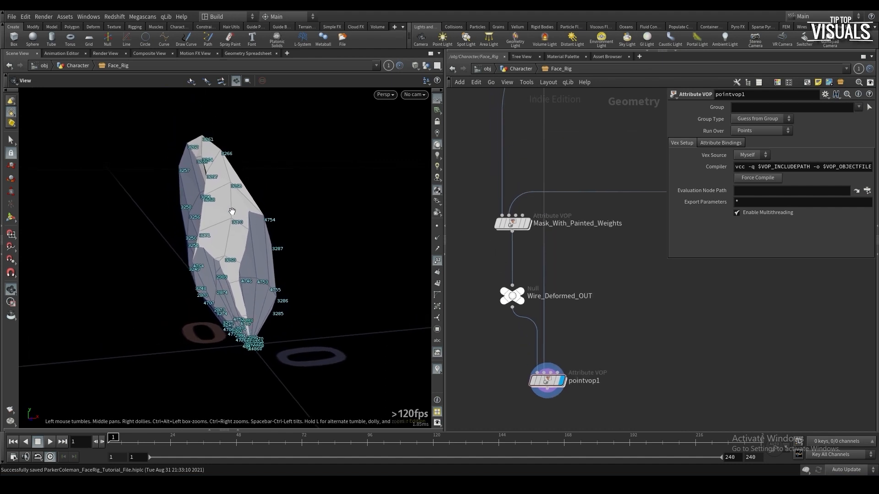
pyautogui.moveTo(232, 209); pyautogui.dragTo(441, 265)
pyautogui.click(438, 263)
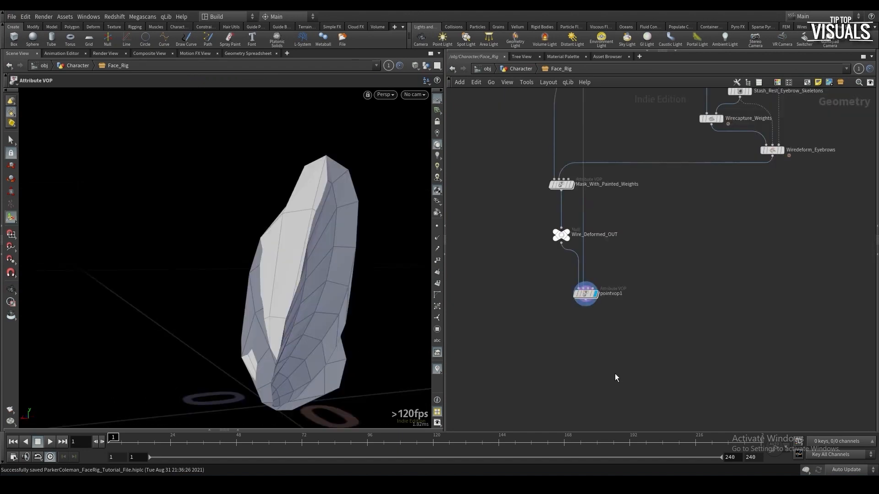
pyautogui.scroll(-6, 595, 367)
pyautogui.scroll(-4, 308, 324)
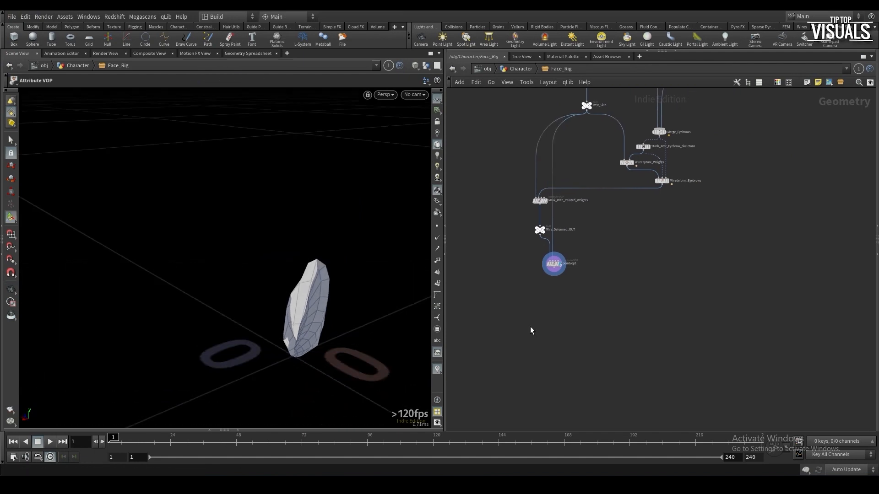
# Rename the offset-extracting Attribute VOP below Wire_Deformed_OUT, starting its name with "Differ"
pyautogui.scroll(5, 567, 256)
pyautogui.doubleClick(578, 279)
pyautogui.write('Differ')
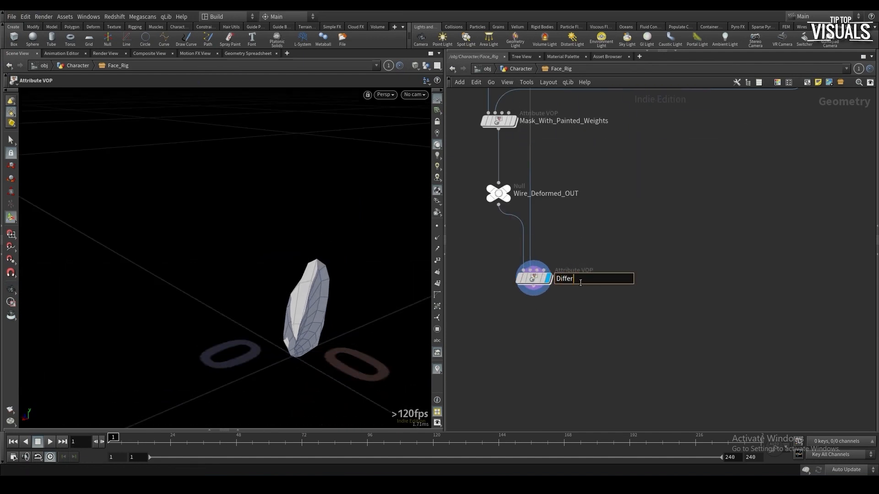
pyautogui.press('Return')
# Place a new Point VOP near the Pose Blendshapes Example box, then display the Blendshapes node and frame the head
pyautogui.scroll(-3, 542, 246)
pyautogui.press('Tab')
pyautogui.write('pvop')
pyautogui.press('Return')
pyautogui.click(672, 358)
pyautogui.scroll(8, 723, 343)
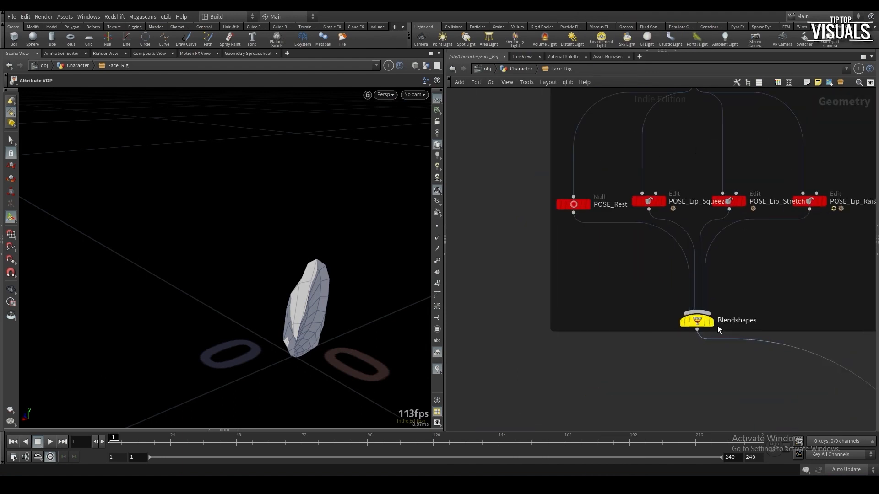
pyautogui.click(711, 322)
pyautogui.hotkey('space', 'g')
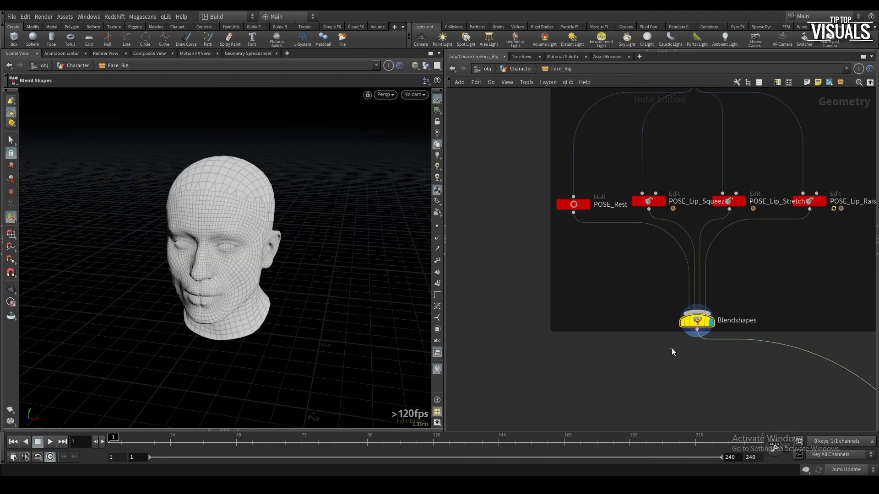
# Connect the Blendshapes output to the new Point VOP's first input and the eyebrow offset node's output to its second input
pyautogui.scroll(-4, 660, 367)
pyautogui.moveTo(556, 328); pyautogui.dragTo(620, 333, button='middle')
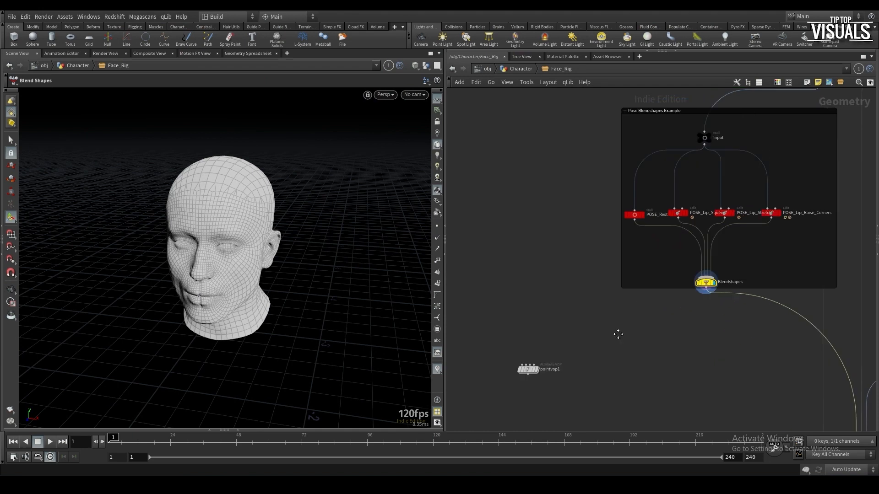
pyautogui.scroll(4, 536, 373)
pyautogui.click(533, 373)
pyautogui.click(850, 245)
pyautogui.click(540, 373)
pyautogui.scroll(-10, 512, 327)
pyautogui.moveTo(490, 220); pyautogui.dragTo(549, 341, button='middle')
pyautogui.scroll(7, 486, 346)
pyautogui.click(479, 338)
pyautogui.scroll(3, 496, 338)
pyautogui.click(481, 326)
pyautogui.scroll(-4, 499, 333)
pyautogui.moveTo(572, 366); pyautogui.dragTo(527, 284, button='middle')
pyautogui.moveTo(638, 366); pyautogui.dragTo(517, 160, button='middle')
pyautogui.moveTo(663, 362); pyautogui.dragTo(562, 224, button='middle')
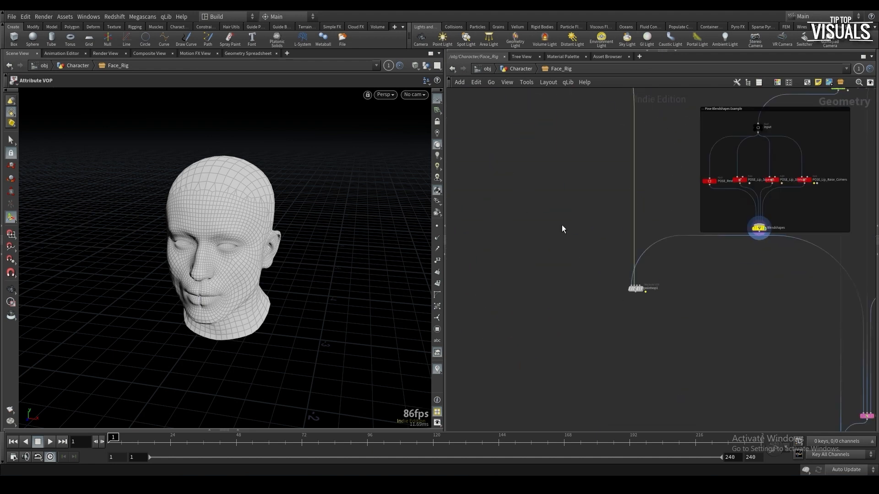
# Inside the new Point VOP, add an Import Point Attribute node that reads P from the Second Input
pyautogui.scroll(4, 691, 320)
pyautogui.scroll(1, 622, 266)
pyautogui.click(574, 244)
pyautogui.moveTo(562, 243); pyautogui.dragTo(591, 263)
pyautogui.doubleClick(592, 263)
pyautogui.moveTo(669, 315); pyautogui.dragTo(600, 305, button='middle')
pyautogui.press('Tab')
pyautogui.write('impp')
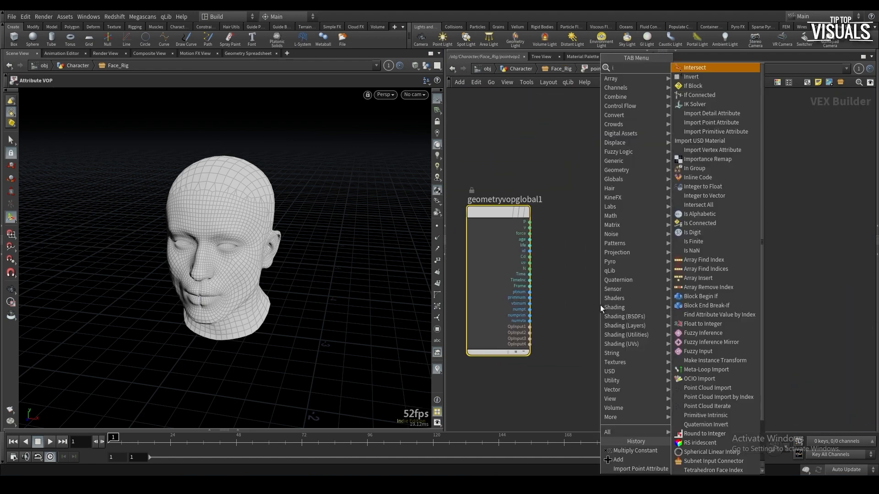
pyautogui.press('Return')
pyautogui.click(606, 356)
pyautogui.press('p')
pyautogui.click(756, 119)
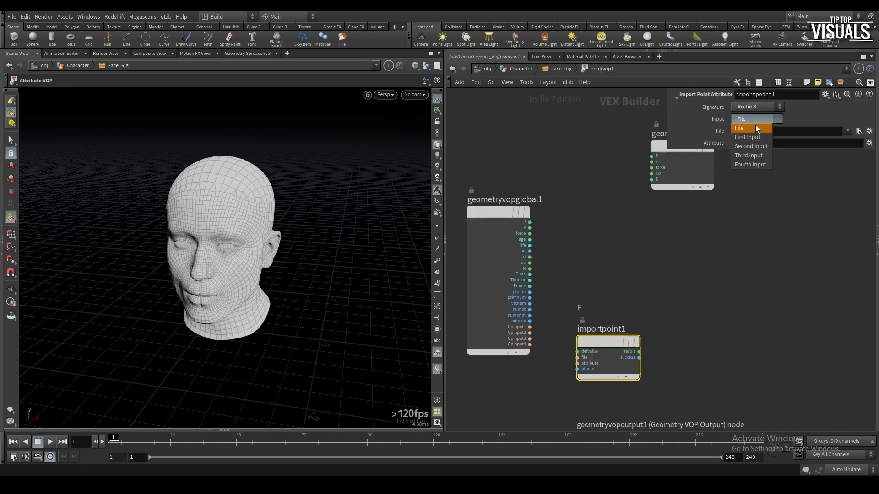
pyautogui.click(754, 146)
pyautogui.moveTo(645, 257); pyautogui.dragTo(612, 247, button='middle')
pyautogui.press('p')
# Create an Add node that sums the global P and the imported point result, and connect its sum to the output P
pyautogui.press('Tab')
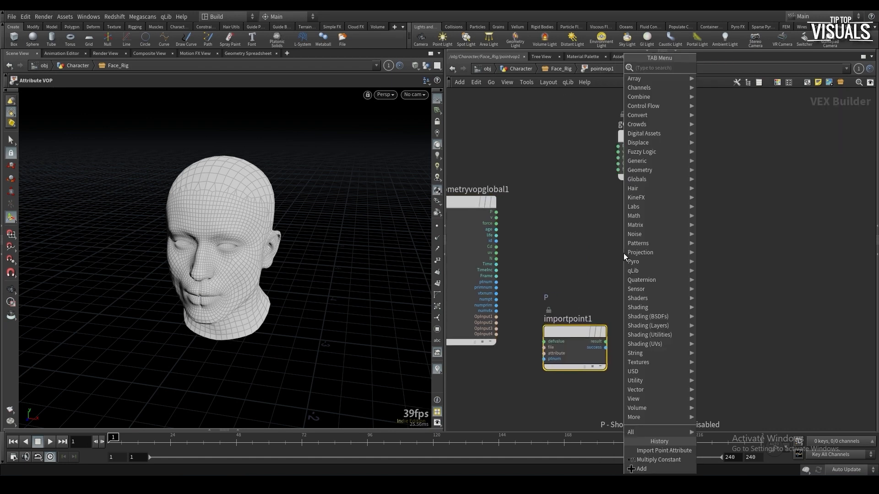
pyautogui.write('sub')
pyautogui.press('Return')
pyautogui.click(689, 224)
pyautogui.moveTo(496, 211); pyautogui.dragTo(659, 221)
pyautogui.click(658, 228)
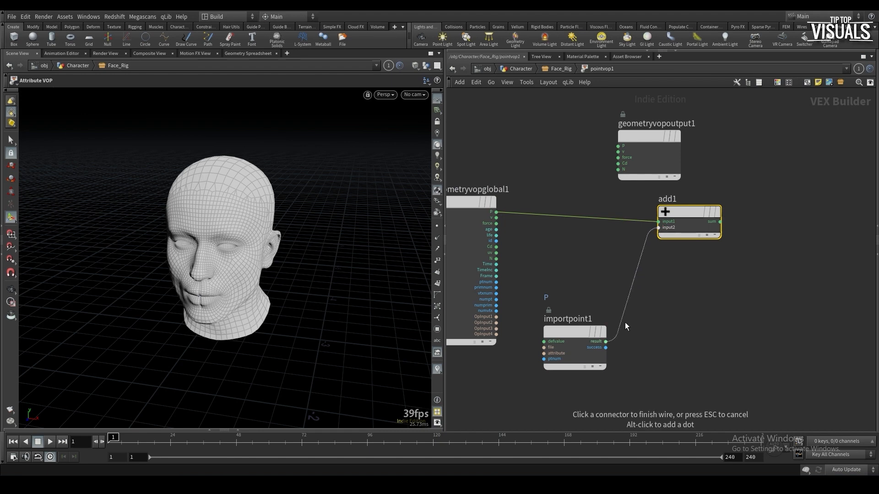
pyautogui.click(606, 341)
pyautogui.moveTo(624, 148); pyautogui.dragTo(781, 203)
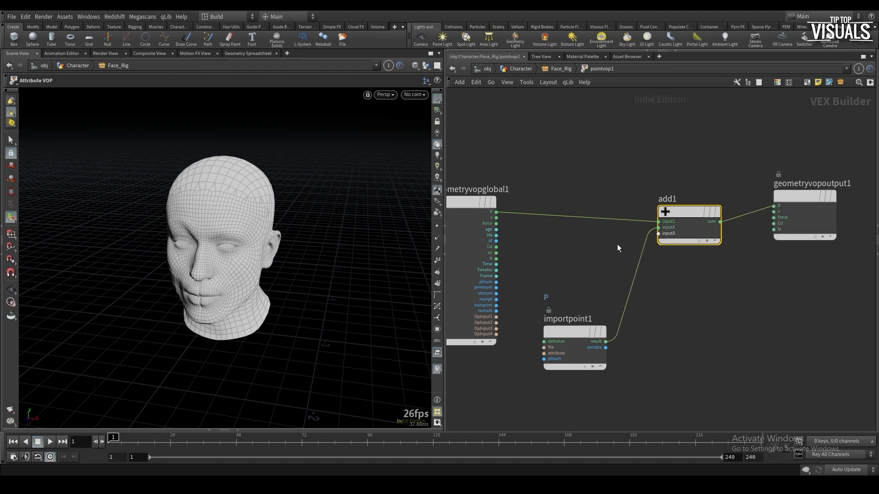
# Return to the Face_Rig network and adjust the control above the brow in the first eyebrow rig's last Rig Pose node
pyautogui.press('u')
pyautogui.scroll(-7, 549, 241)
pyautogui.moveTo(531, 243); pyautogui.dragTo(598, 403, button='middle')
pyautogui.scroll(-2, 598, 405)
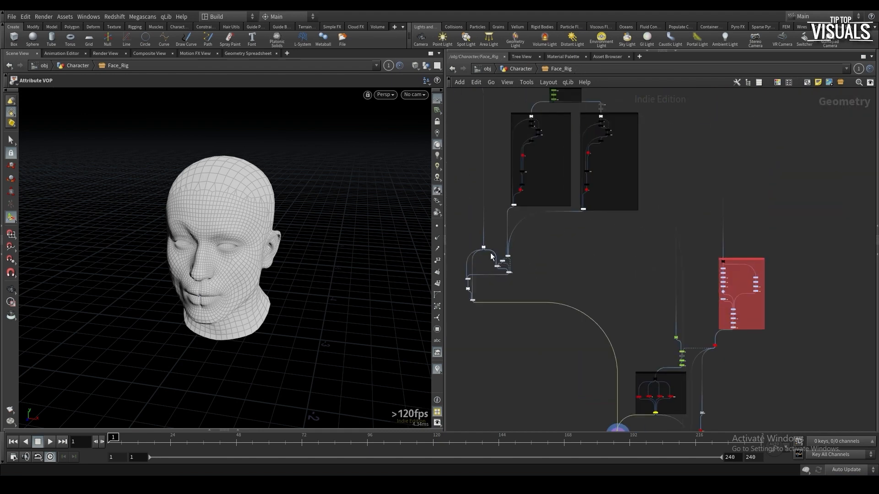
pyautogui.scroll(4, 493, 254)
pyautogui.moveTo(517, 240); pyautogui.dragTo(583, 368, button='middle')
pyautogui.click(621, 221)
pyautogui.click(179, 196)
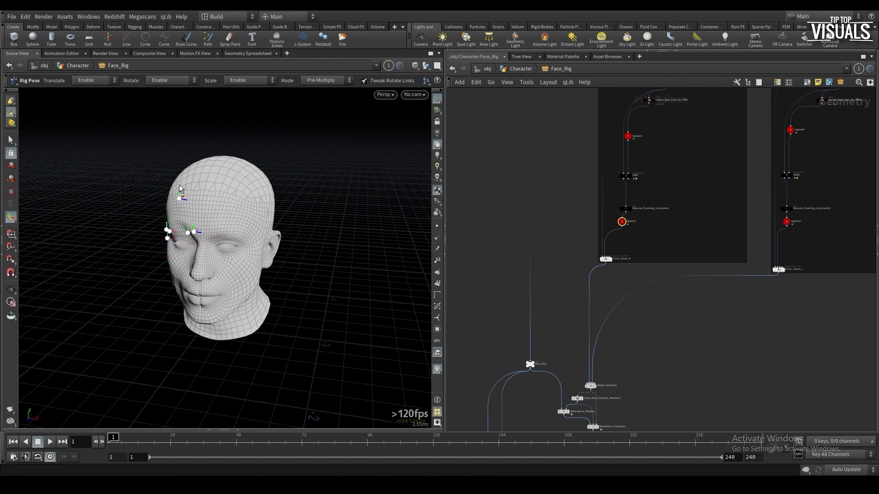
pyautogui.press('r')
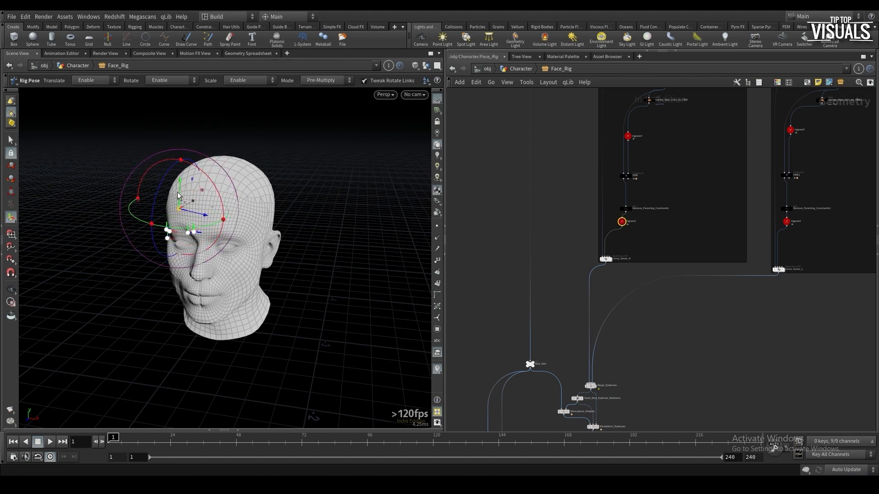
# Select the Blendshapes node and adjust one of its pose weights to test it together with the brow motion
pyautogui.scroll(-3, 654, 314)
pyautogui.moveTo(655, 313); pyautogui.dragTo(519, 172, button='middle')
pyautogui.moveTo(659, 402); pyautogui.dragTo(597, 295, button='middle')
pyautogui.scroll(2, 598, 295)
pyautogui.scroll(4, 590, 263)
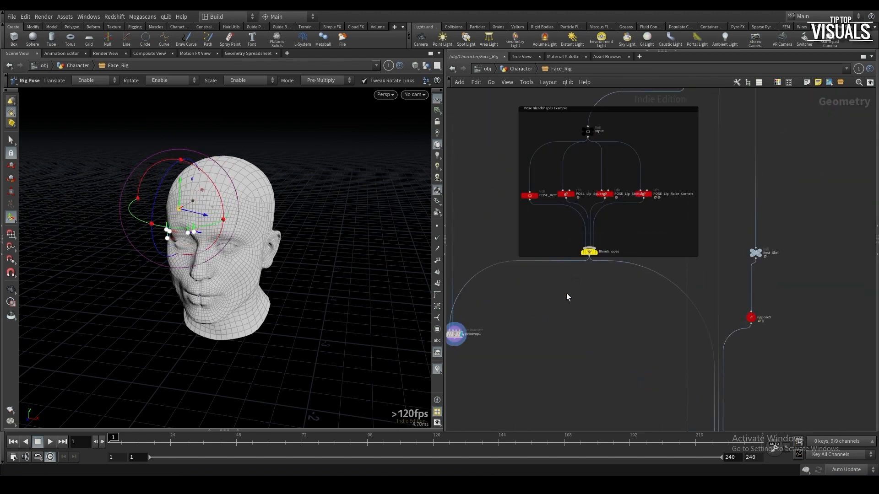
pyautogui.moveTo(567, 292); pyautogui.dragTo(602, 233)
pyautogui.press('p')
pyautogui.moveTo(871, 283); pyautogui.dragTo(859, 284)
pyautogui.press('p')
pyautogui.scroll(-1, 597, 322)
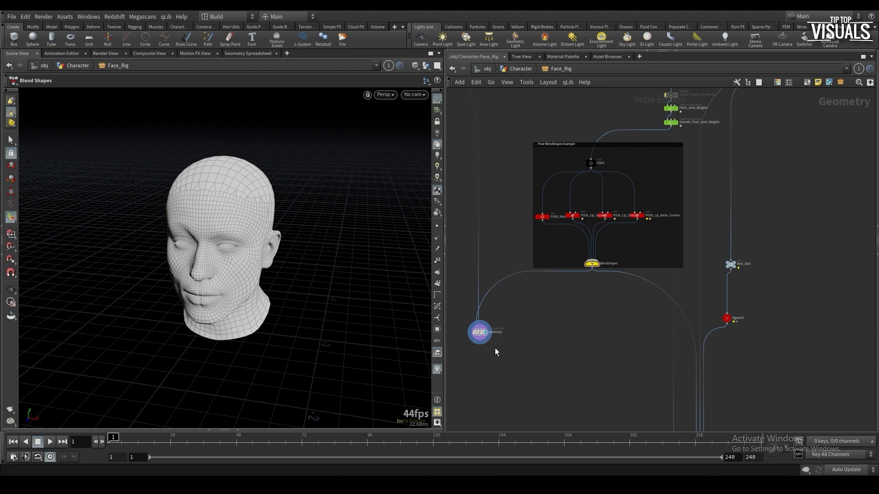
# Add a Normal node connected directly below the combining Point VOP and display its result
pyautogui.press('Tab')
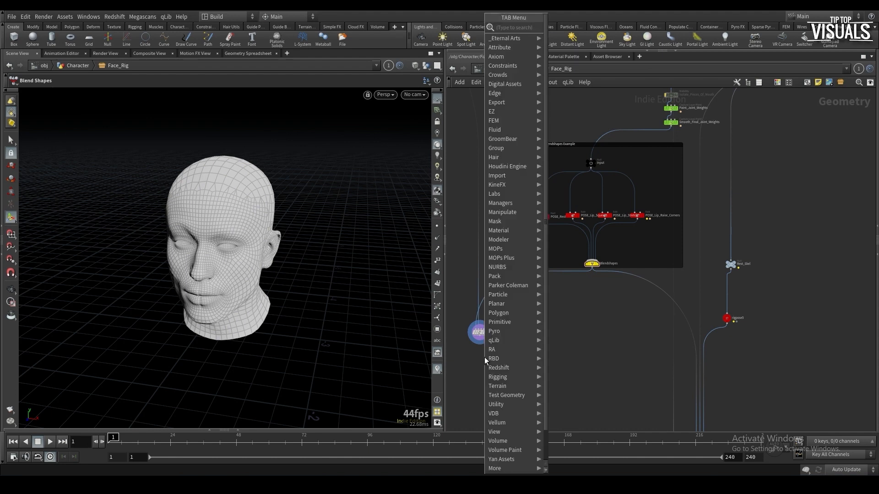
pyautogui.write('normal')
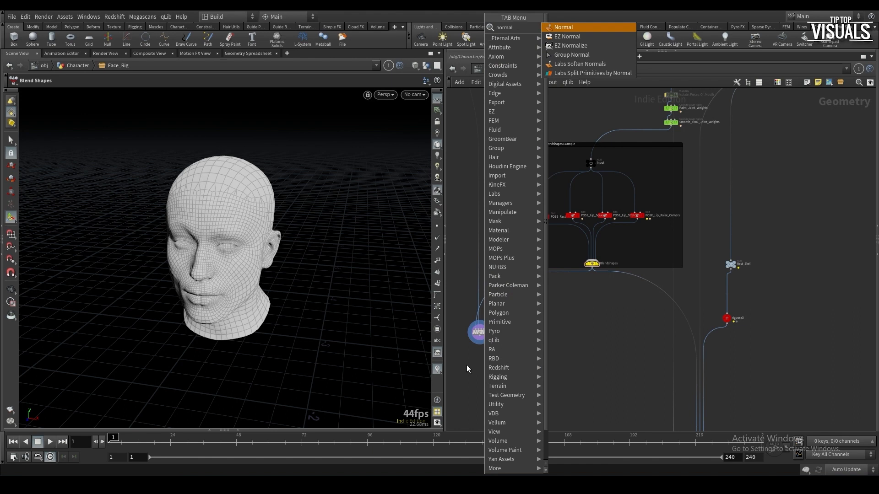
pyautogui.press('Return')
pyautogui.click(480, 363)
pyautogui.click(482, 324)
pyautogui.click(483, 363)
pyautogui.click(493, 369)
pyautogui.moveTo(486, 371); pyautogui.dragTo(486, 358)
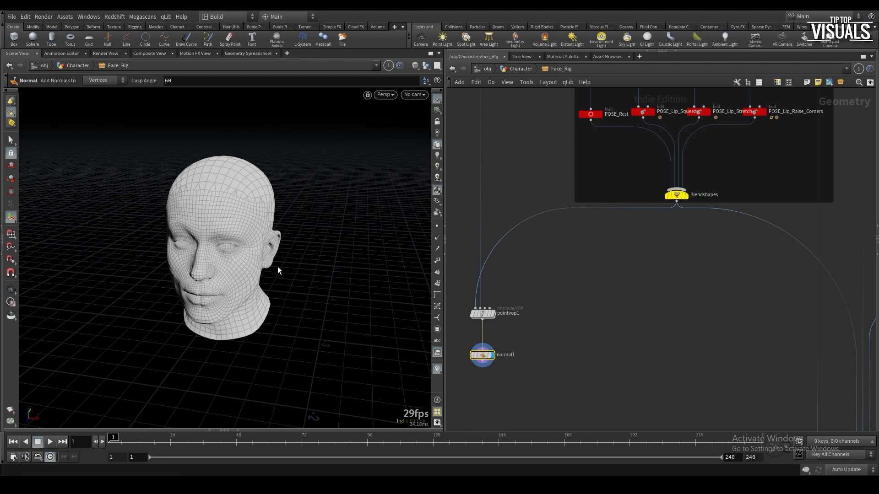
# Move the combining Point VOP and its Normal node down the network to sit below Masked_Lips_Out
pyautogui.scroll(-5, 554, 314)
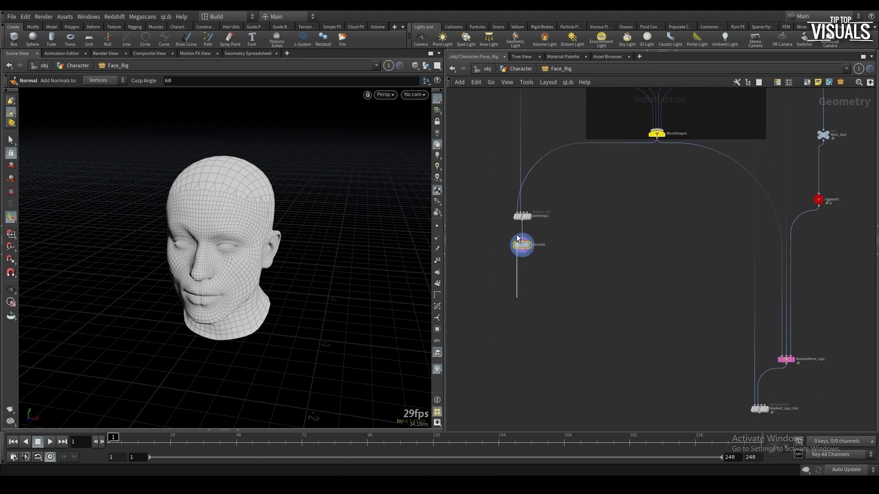
pyautogui.moveTo(521, 218); pyautogui.dragTo(500, 309)
pyautogui.scroll(-4, 586, 234)
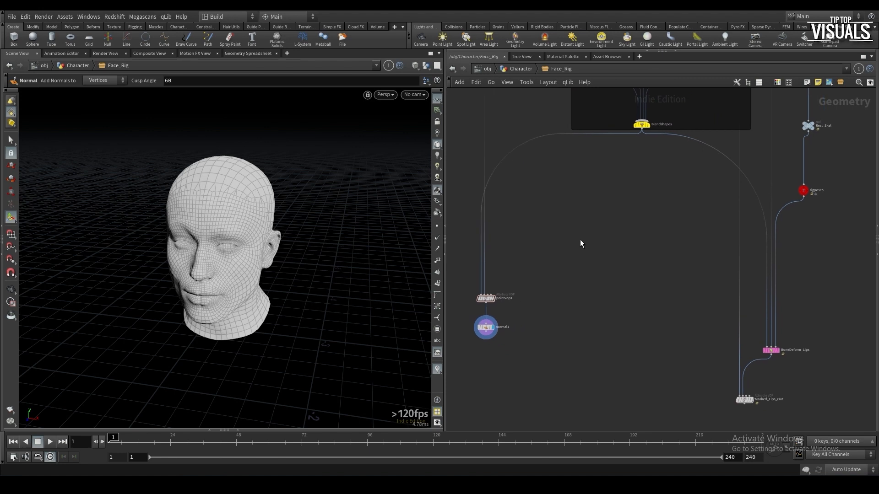
pyautogui.moveTo(535, 272); pyautogui.dragTo(656, 357)
pyautogui.scroll(3, 663, 350)
pyautogui.scroll(2, 679, 344)
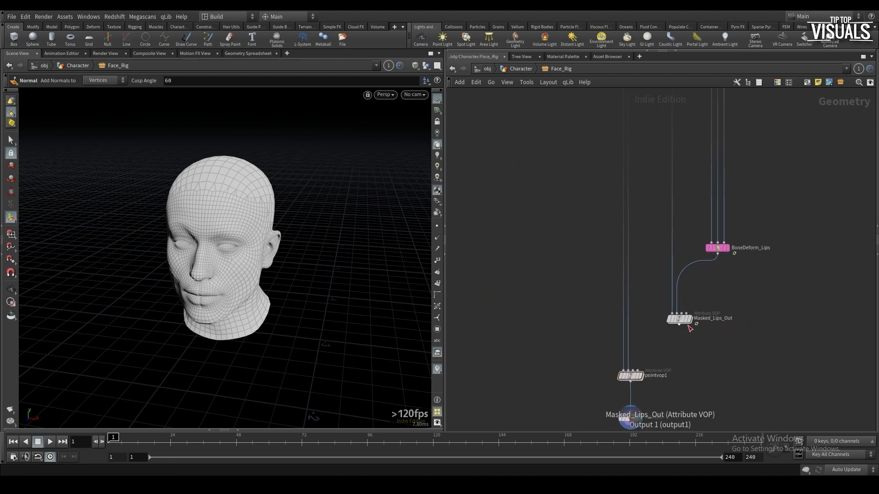
# Display Masked_Lips_Out and connect its output to the combining Point VOP's first input in place of the Blendshapes wire
pyautogui.click(685, 321)
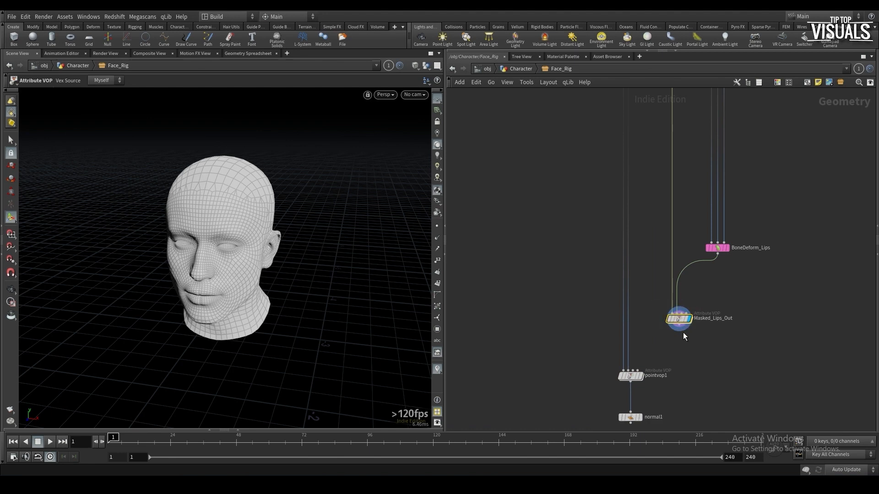
pyautogui.scroll(2, 683, 327)
pyautogui.click(684, 330)
pyautogui.scroll(-4, 583, 369)
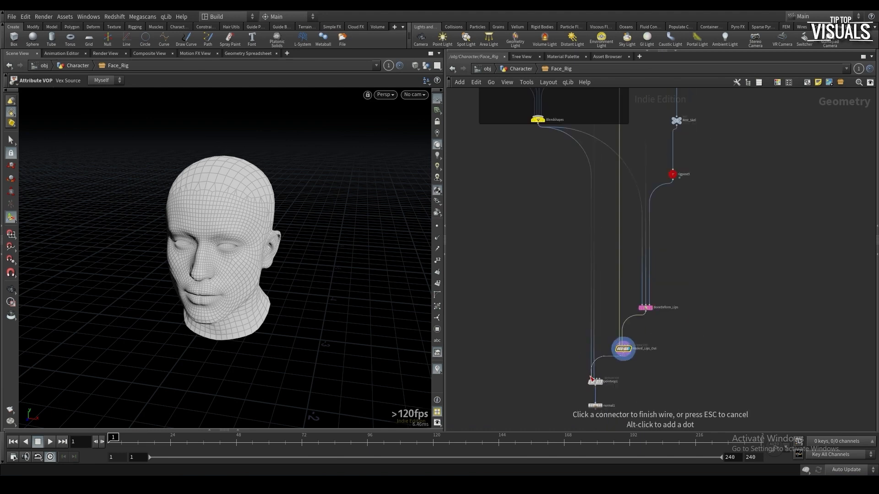
pyautogui.scroll(4, 590, 379)
pyautogui.click(591, 378)
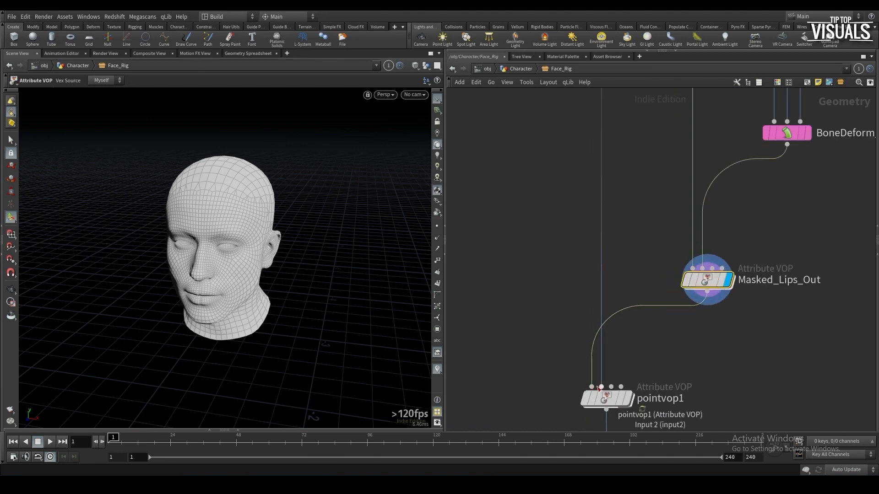
# Check the offset branch feeding the combining Point VOP's second input, then display the Normal node below it
pyautogui.moveTo(599, 389); pyautogui.dragTo(590, 334, button='middle')
pyautogui.scroll(-4, 578, 294)
pyautogui.click(584, 257)
pyautogui.scroll(-6, 583, 258)
pyautogui.moveTo(548, 256); pyautogui.dragTo(548, 281, button='middle')
pyautogui.scroll(10, 449, 183)
pyautogui.scroll(-5, 512, 232)
pyautogui.moveTo(620, 324); pyautogui.dragTo(491, 179, button='middle')
pyautogui.scroll(7, 623, 307)
pyautogui.click(612, 312)
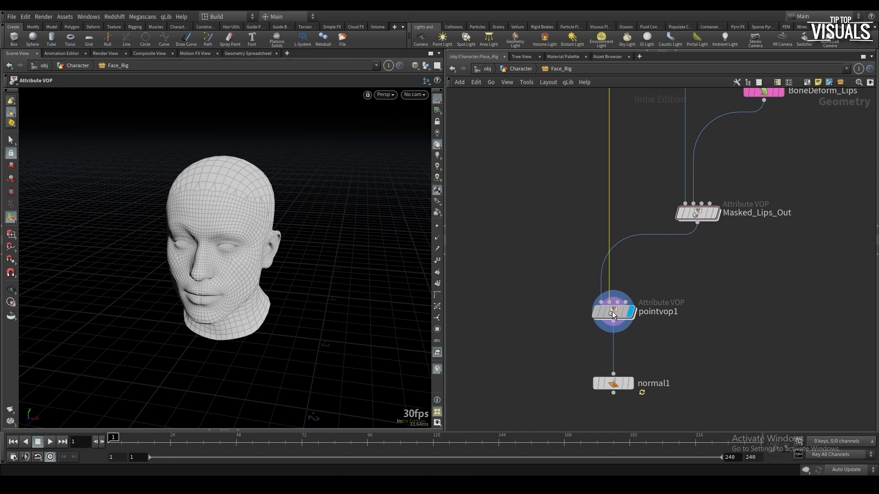
pyautogui.click(631, 384)
pyautogui.click(524, 359)
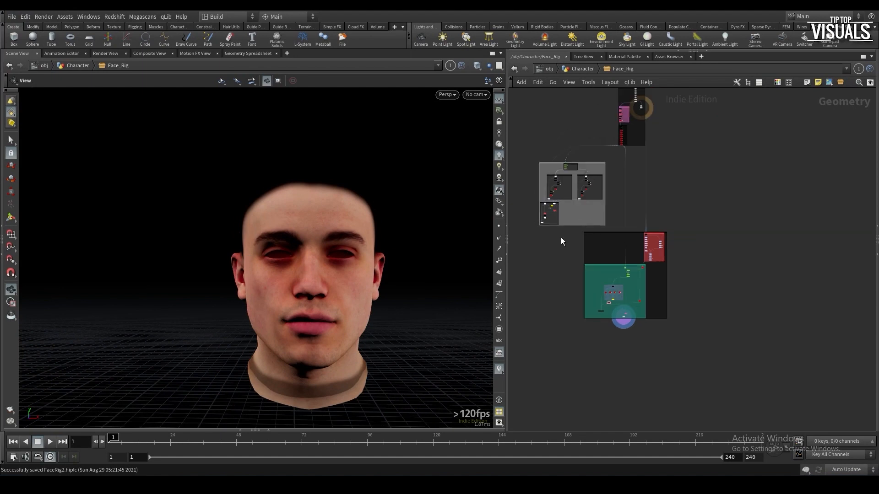
# In the FaceRig2 scene, select the lower rig network boxes and move them down to make room below the mask nodes
pyautogui.moveTo(600, 234); pyautogui.dragTo(609, 276, button='middle')
pyautogui.scroll(-3, 609, 276)
pyautogui.moveTo(539, 225); pyautogui.dragTo(659, 339)
pyautogui.moveTo(605, 228); pyautogui.dragTo(597, 338)
# Display the nose Attribute Blur node at the end of the mask stack and bring the textured face closer at an angle
pyautogui.click(636, 283)
pyautogui.scroll(10, 621, 219)
pyautogui.click(646, 190)
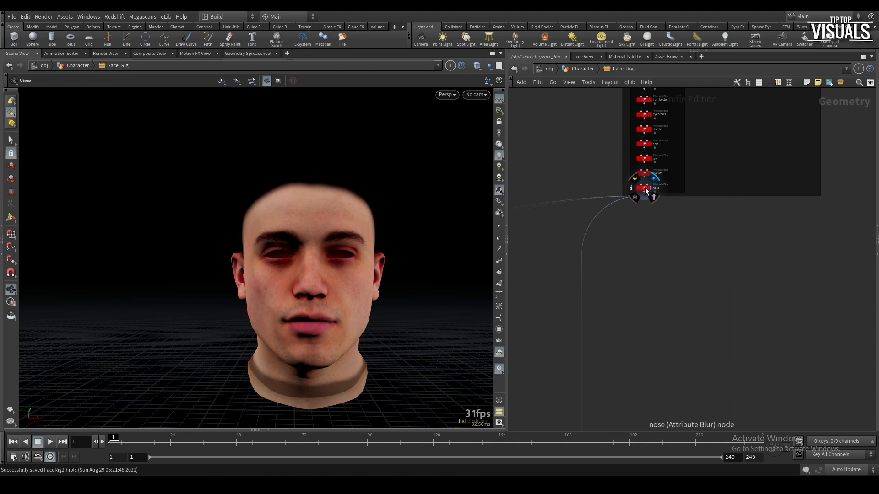
pyautogui.scroll(3, 600, 186)
pyautogui.moveTo(319, 271); pyautogui.dragTo(274, 272)
pyautogui.scroll(4, 284, 273)
pyautogui.moveTo(607, 299); pyautogui.dragTo(698, 303, button='middle')
pyautogui.scroll(-3, 691, 302)
pyautogui.moveTo(637, 295); pyautogui.dragTo(648, 301, button='middle')
pyautogui.scroll(-3, 596, 288)
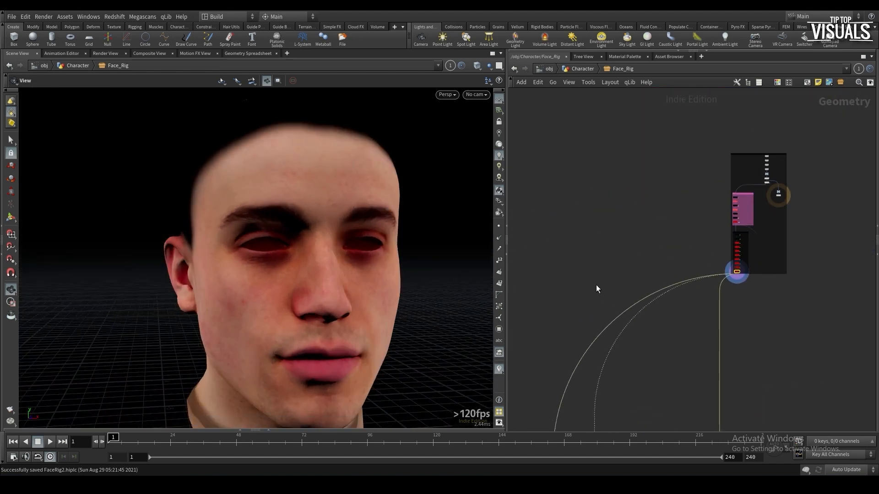
# Add a Draw Curve node in the empty network area beside the mask stack
pyautogui.press('Tab')
pyautogui.write('c')
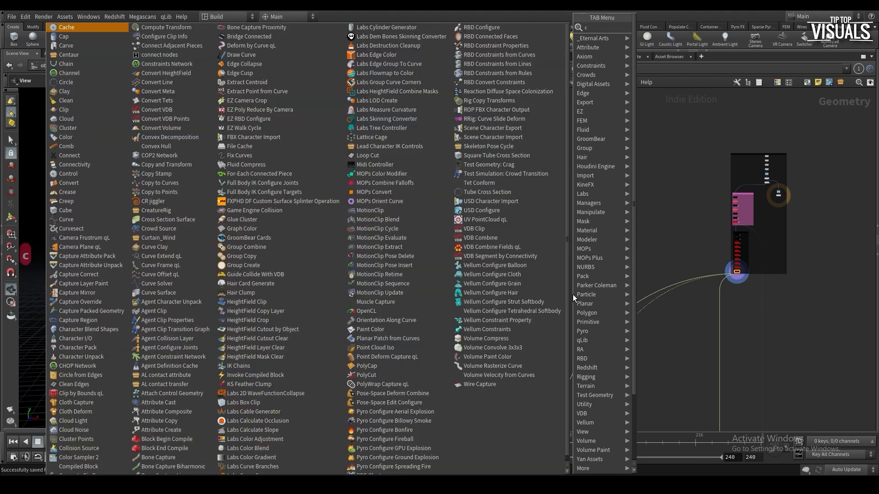
pyautogui.press('BackSpace')
pyautogui.write('cur')
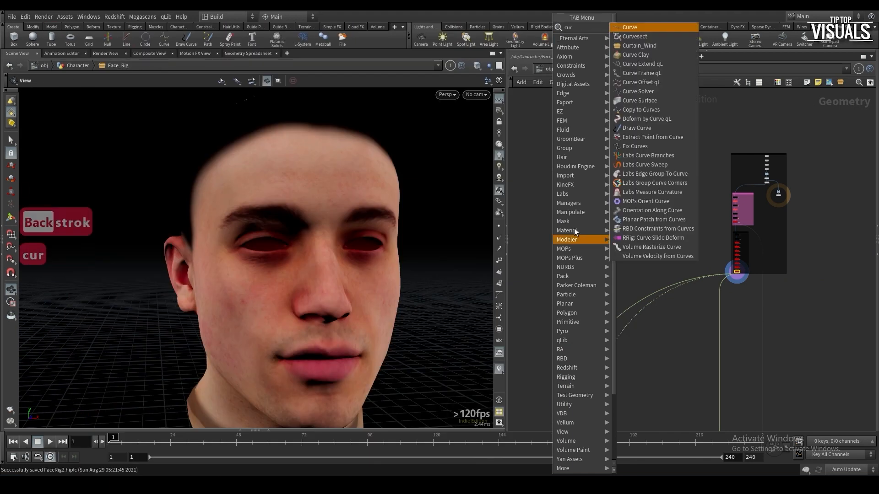
pyautogui.click(636, 127)
pyautogui.click(559, 311)
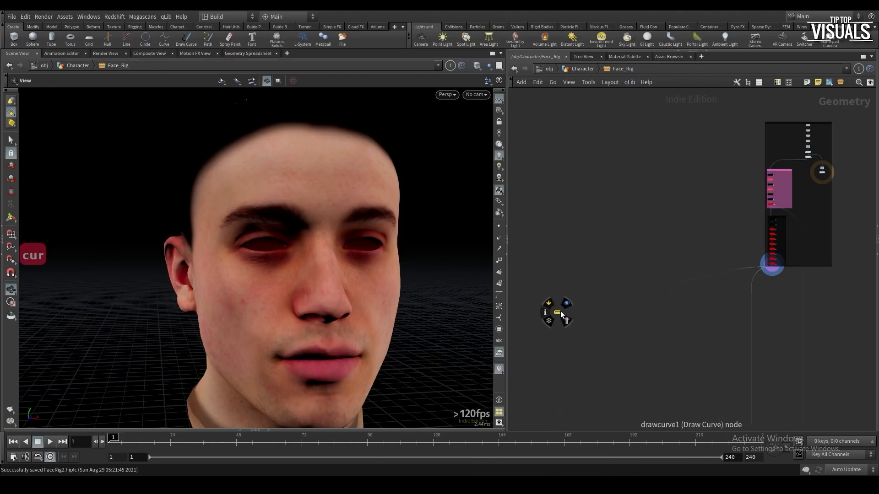
# Wire the nose Attribute Blur output into the Draw Curve node, place it beside the mask stack and display it
pyautogui.click(559, 312)
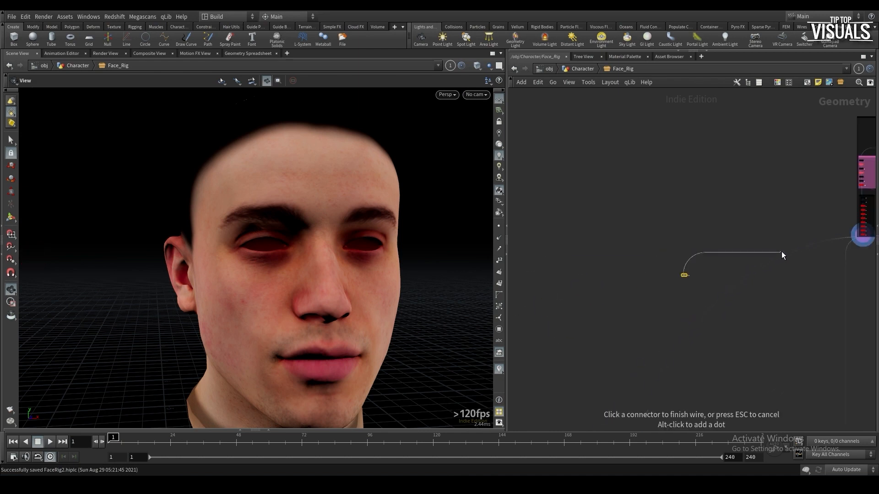
pyautogui.scroll(3, 811, 242)
pyautogui.click(849, 242)
pyautogui.click(664, 337)
pyautogui.scroll(-4, 625, 329)
pyautogui.moveTo(587, 320); pyautogui.dragTo(815, 313)
pyautogui.scroll(5, 835, 323)
pyautogui.hotkey('shift', 's')
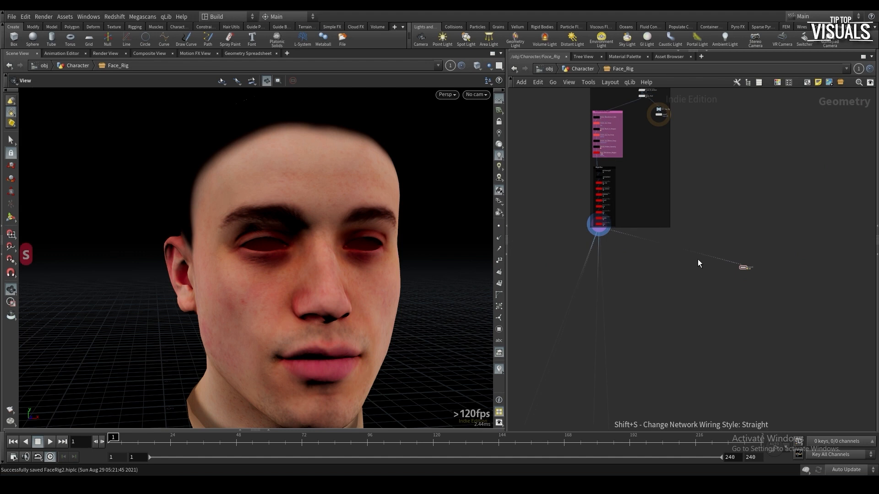
pyautogui.moveTo(744, 267); pyautogui.dragTo(560, 247)
pyautogui.scroll(3, 565, 251)
pyautogui.scroll(3, 697, 226)
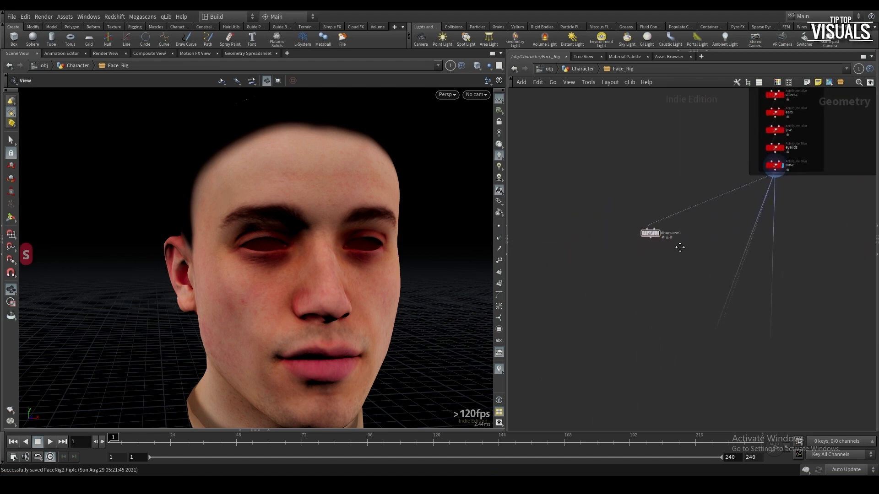
pyautogui.moveTo(632, 234); pyautogui.dragTo(624, 228)
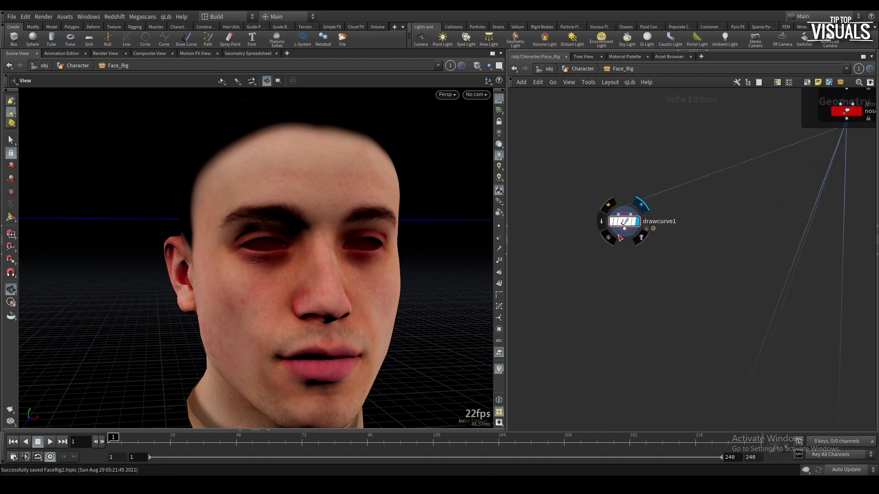
# Set the Draw Curve node's projection to Geometry and save the scene
pyautogui.press('p')
pyautogui.click(636, 107)
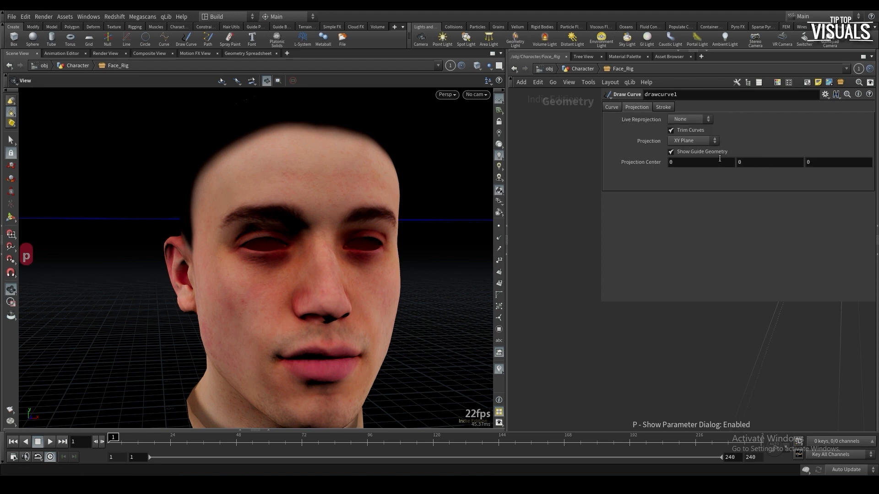
pyautogui.click(684, 187)
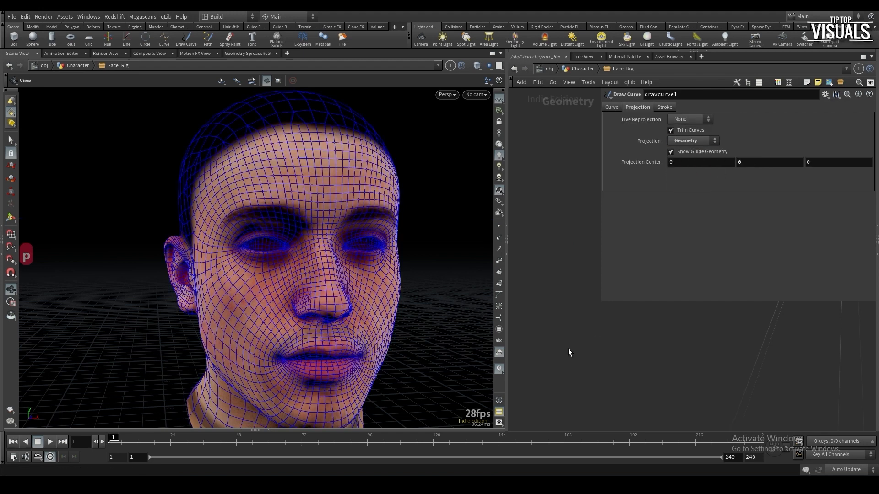
pyautogui.press('Return')
pyautogui.scroll(5, 281, 264)
pyautogui.hotkey('ctrl', 's')
# Undo the first stroke and redraw the curve under the eye from its outer side to the inner corner
pyautogui.moveTo(262, 230)
pyautogui.keyDown('alt'); pyautogui.mouseDown()
pyautogui.moveTo(239, 245)
pyautogui.moveTo(201, 251)
pyautogui.mouseUp(); pyautogui.keyUp('alt')
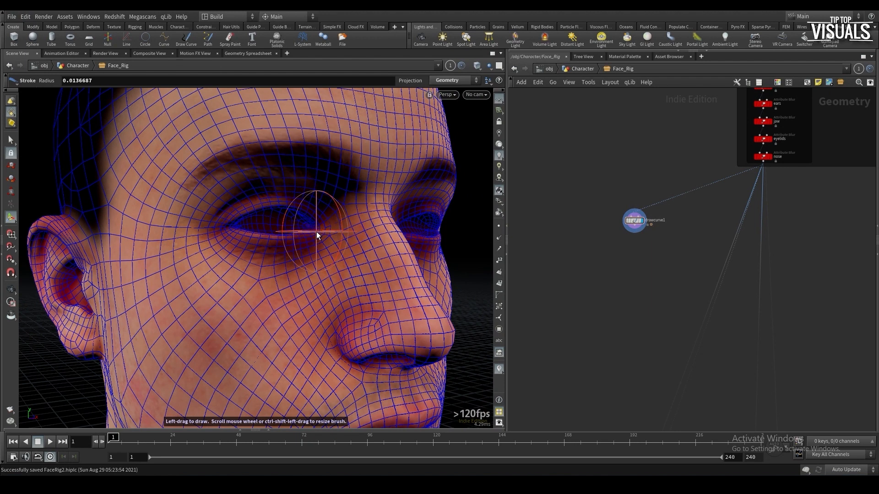
pyautogui.hotkey('ctrl', 'z')
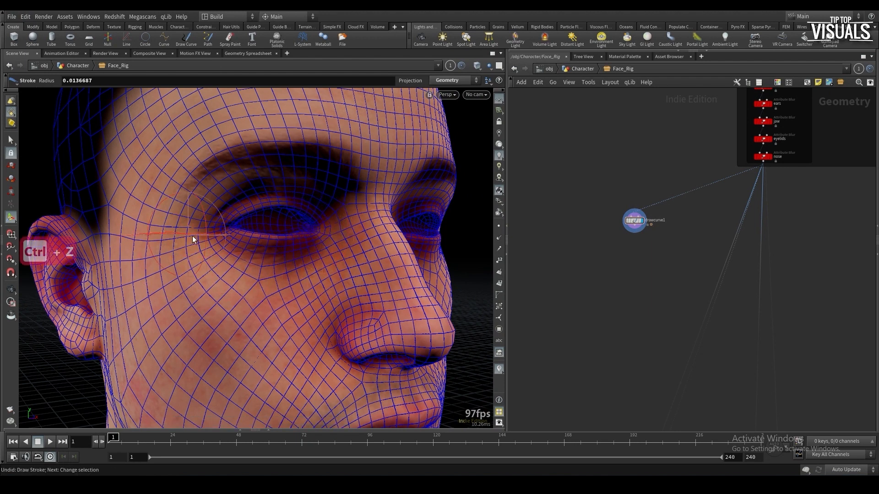
pyautogui.keyDown('alt'); pyautogui.moveTo(331, 223); pyautogui.dragTo(564, 262); pyautogui.keyUp('alt')
# Add a Resample node below the Draw Curve node, connect the curve to it and display it
pyautogui.press('Tab')
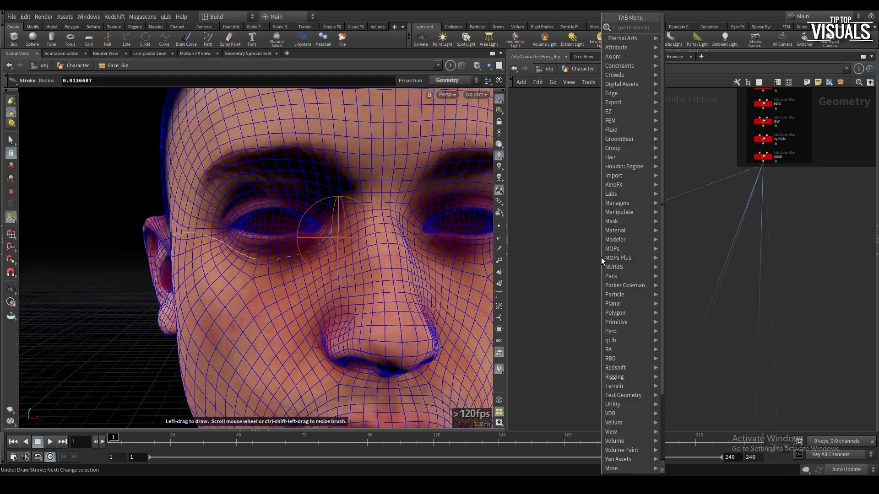
pyautogui.write('resampl')
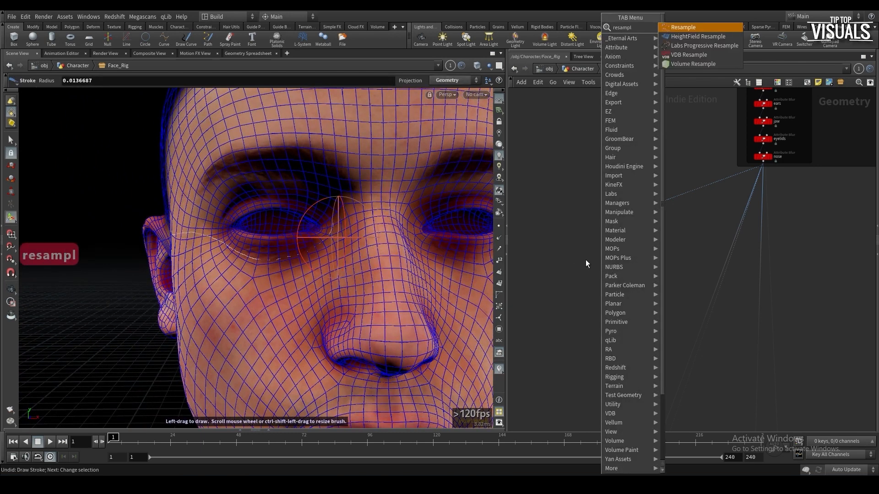
pyautogui.press('Return')
pyautogui.click(595, 260)
pyautogui.click(610, 261)
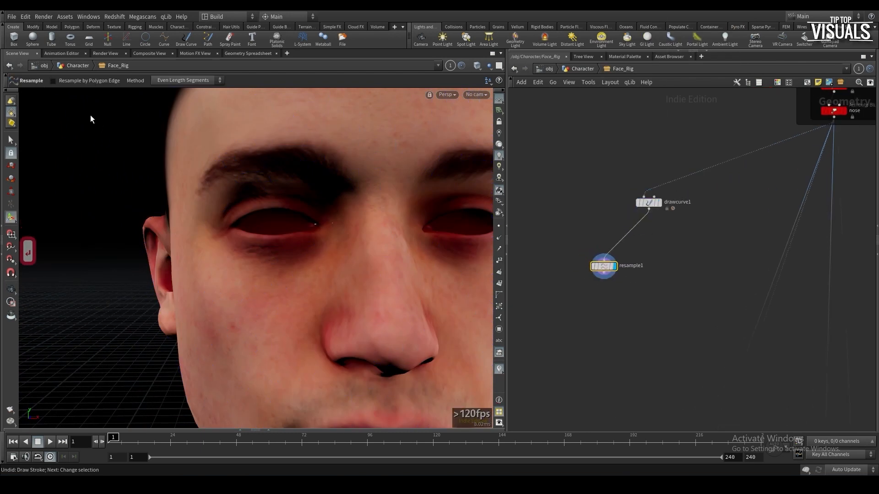
pyautogui.click(54, 54)
pyautogui.click(23, 54)
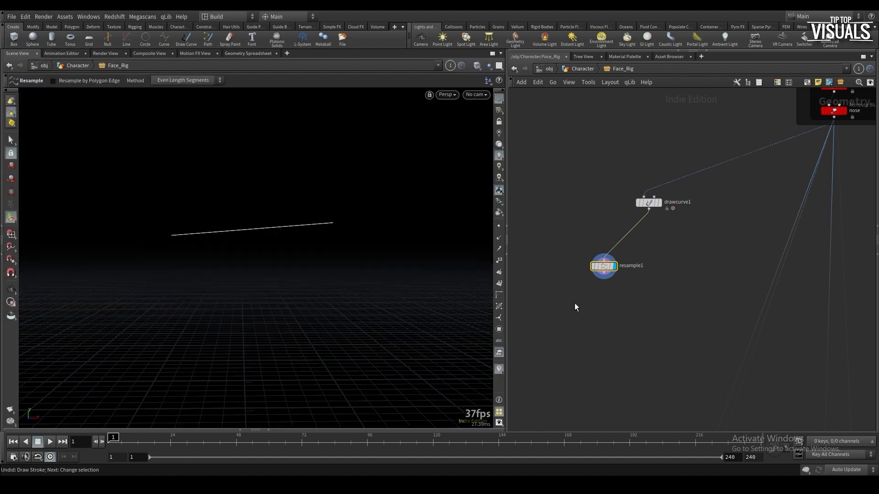
# Turn off the Resample node's Maximum Segment Length and set Maximum Segments to 20
pyautogui.press('p')
pyautogui.click(668, 149)
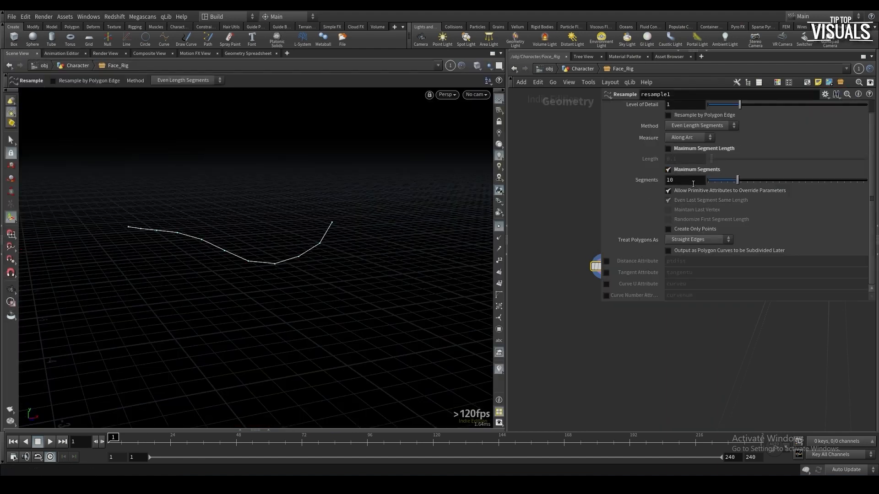
pyautogui.click(685, 180)
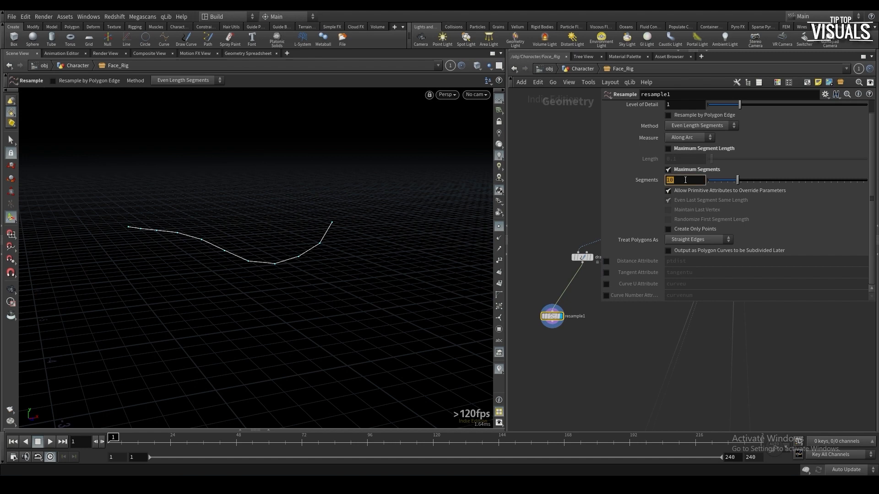
pyautogui.press('Return')
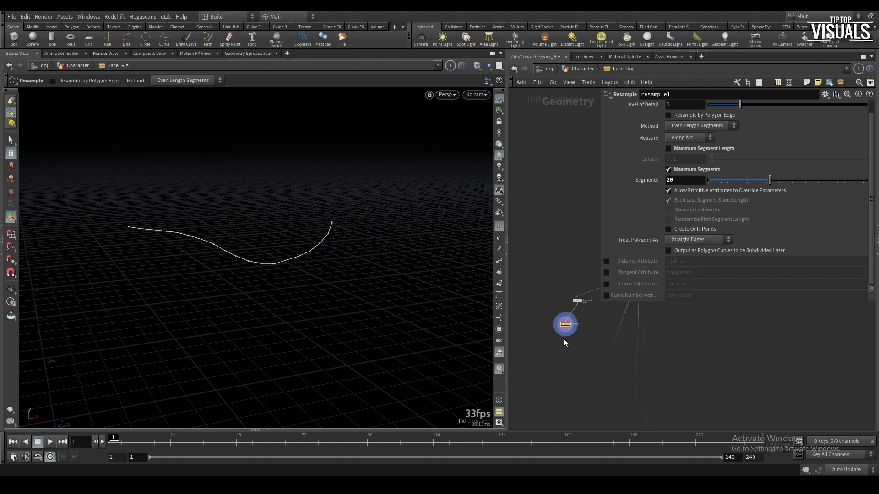
pyautogui.press('p')
# Copy all nodes of the right eyebrow rig box and paste them beside the Resample node
pyautogui.scroll(5, 567, 357)
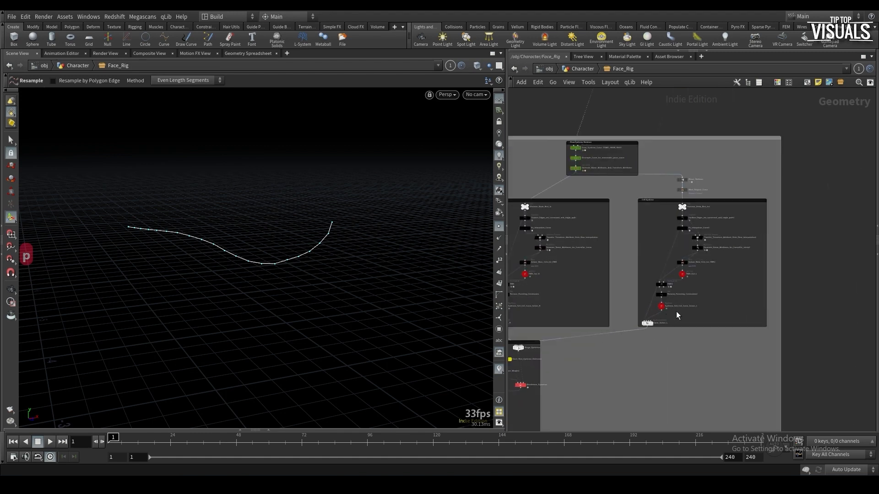
pyautogui.moveTo(721, 347); pyautogui.dragTo(657, 216)
pyautogui.moveTo(657, 216); pyautogui.dragTo(735, 215, button='middle')
pyautogui.moveTo(561, 333); pyautogui.dragTo(664, 201)
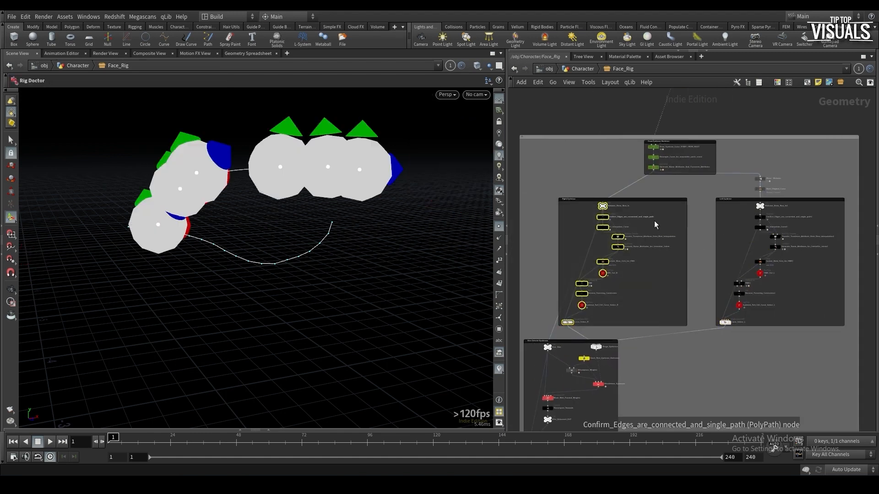
pyautogui.hotkey('ctrl', 'c')
pyautogui.moveTo(674, 166); pyautogui.dragTo(679, 322, button='middle')
pyautogui.scroll(5, 679, 323)
pyautogui.scroll(-10, 640, 304)
pyautogui.moveTo(629, 133); pyautogui.dragTo(649, 222, button='middle')
pyautogui.scroll(2, 650, 221)
pyautogui.hotkey('ctrl', 'v')
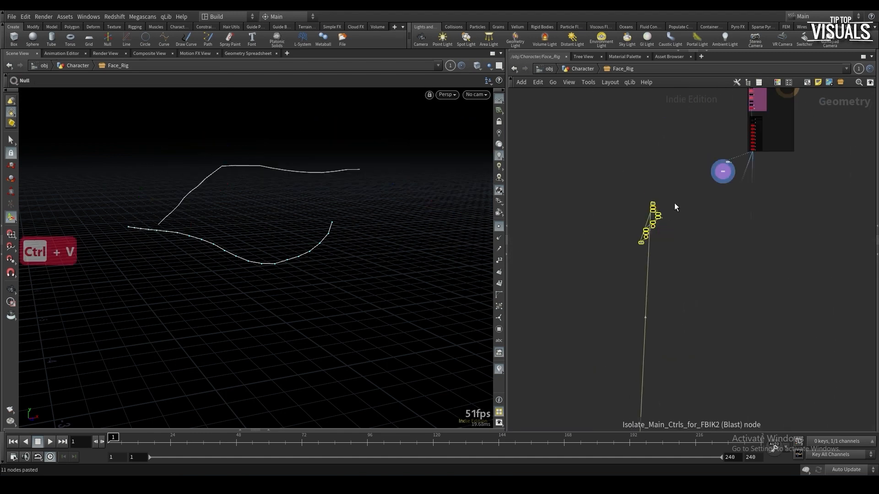
# Connect the Resample output to the pasted Skeleton_Brow_Rest_In2 node, then undo the node alignment attempts
pyautogui.scroll(4, 684, 172)
pyautogui.click(795, 175)
pyautogui.click(587, 263)
pyautogui.moveTo(588, 267); pyautogui.dragTo(744, 174)
pyautogui.moveTo(767, 133); pyautogui.dragTo(813, 176)
pyautogui.hotkey('ctrl', 'z')
pyautogui.hotkey('ctrl', 'z')
pyautogui.hotkey('ctrl', 'z')
pyautogui.hotkey('ctrl', 'z')
# Lay out the Draw Curve and Resample nodes in a column above the pasted rig chain and switch the wiring style
pyautogui.moveTo(804, 181)
pyautogui.mouseDown(button='middle')
pyautogui.moveTo(791, 163)
pyautogui.moveTo(773, 200)
pyautogui.mouseUp(button='middle')
pyautogui.scroll(1, 792, 164)
pyautogui.hotkey('ctrl', 'shift', 's')
pyautogui.moveTo(781, 152)
pyautogui.mouseDown()
pyautogui.moveTo(765, 177)
pyautogui.moveTo(679, 174)
pyautogui.mouseUp()
pyautogui.scroll(3, 673, 227)
pyautogui.scroll(-2, 647, 258)
pyautogui.hotkey('shift', 's')
pyautogui.moveTo(670, 225); pyautogui.dragTo(663, 199, button='middle')
pyautogui.scroll(3, 652, 324)
# Display the pasted curve solver, then Skeleton_Brow_Rest_In2, to check how the new curve feeds the chain
pyautogui.click(633, 330)
pyautogui.moveTo(655, 255); pyautogui.dragTo(656, 289, button='middle')
pyautogui.moveTo(692, 263); pyautogui.dragTo(661, 343, button='middle')
pyautogui.scroll(-1, 659, 340)
pyautogui.scroll(3, 674, 231)
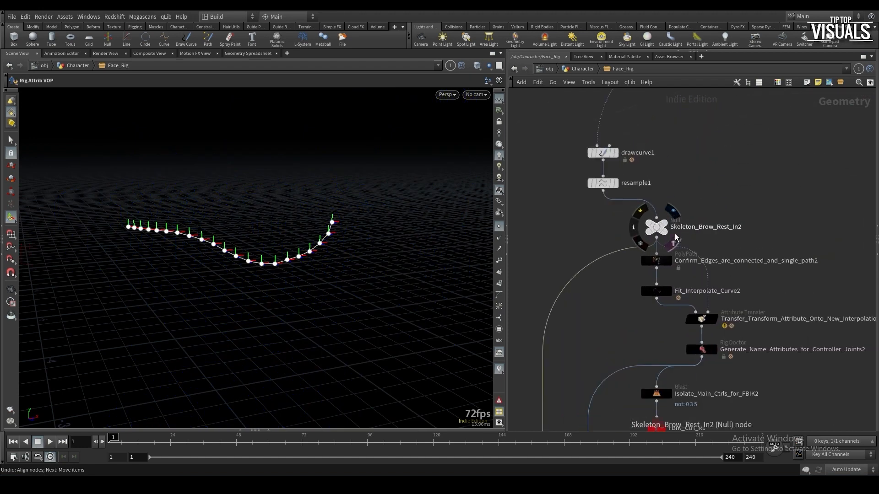
pyautogui.click(674, 213)
# Insert a Rig Doctor node between the Resample and Skeleton_Brow_Rest_In2 nodes and align it under Resample
pyautogui.moveTo(611, 227); pyautogui.dragTo(599, 258, button='middle')
pyautogui.press('Tab')
pyautogui.write('rigdoctor')
pyautogui.press('Return')
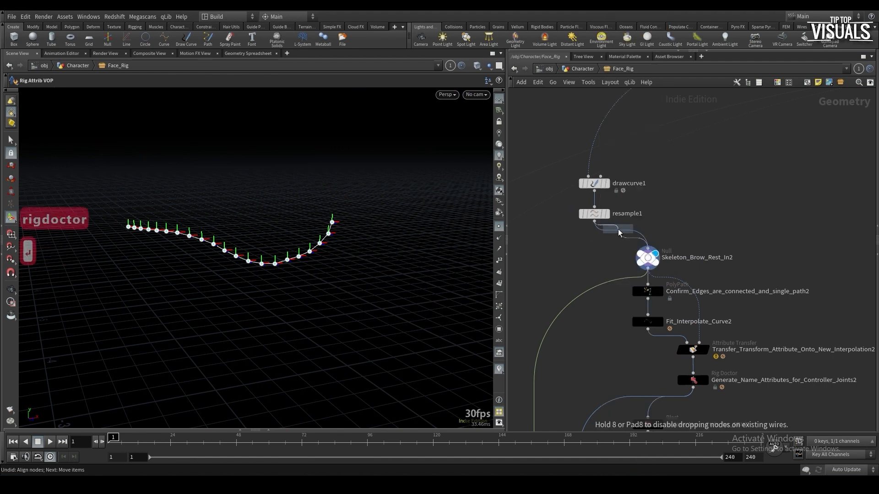
pyautogui.click(633, 245)
pyautogui.moveTo(633, 245); pyautogui.dragTo(610, 244)
# Enable Initialize Transforms and Re-Orient To Child on the new Rig Doctor node
pyautogui.press('p')
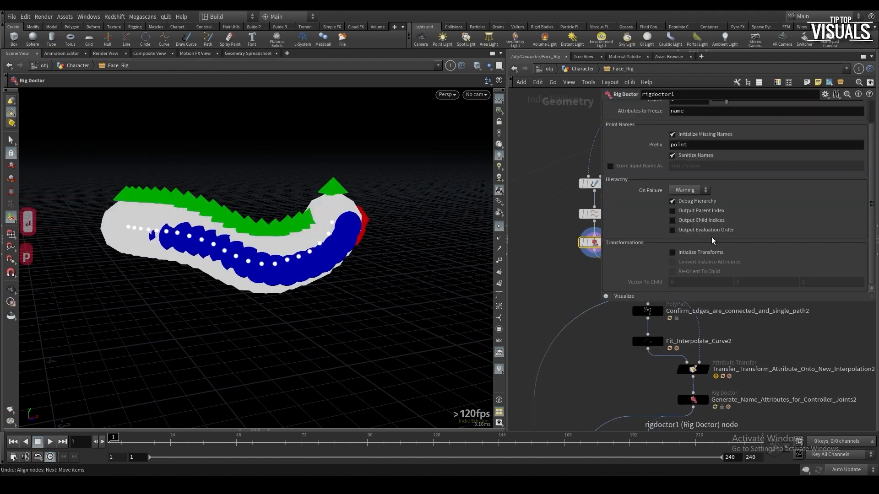
pyautogui.click(697, 271)
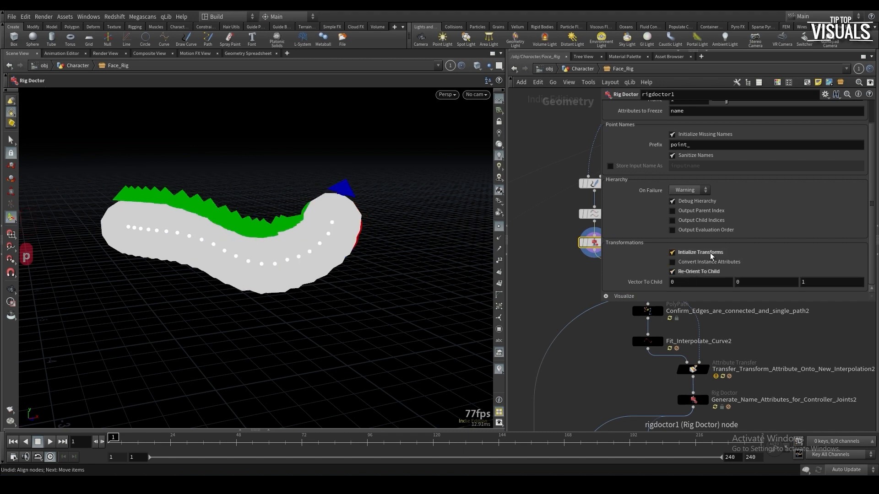
pyautogui.moveTo(588, 276); pyautogui.dragTo(567, 268, button='middle')
pyautogui.scroll(-2, 547, 278)
pyautogui.press('p')
# Display Fit_Interpolate_Curve2, then Curve_Solver_R1, to examine the interpolated curve and the solver joints
pyautogui.moveTo(624, 325); pyautogui.dragTo(627, 280, button='middle')
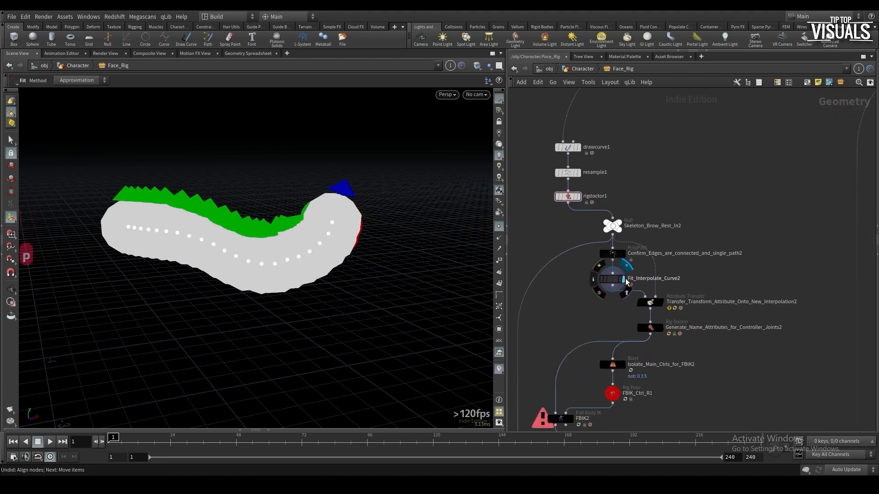
pyautogui.click(626, 279)
pyautogui.moveTo(582, 360); pyautogui.dragTo(620, 280, button='middle')
pyautogui.moveTo(705, 364); pyautogui.dragTo(741, 276, button='middle')
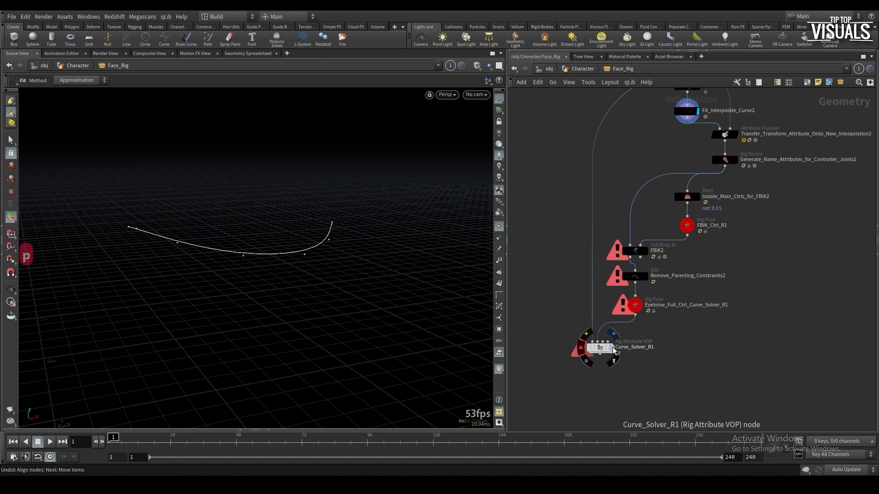
pyautogui.click(597, 348)
pyautogui.click(610, 348)
pyautogui.moveTo(650, 337); pyautogui.dragTo(614, 372, button='middle')
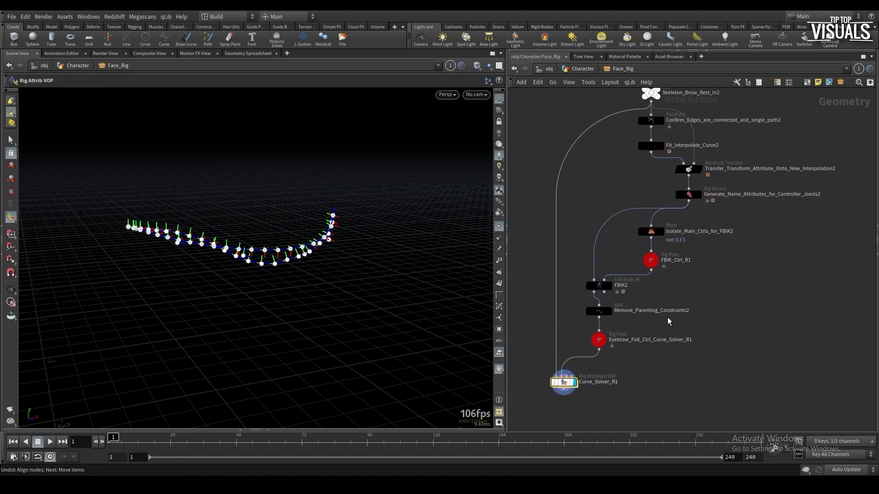
# Check the control joints of the FBIK_Ctrl_R1 Rig Pose, then display the pasted transform Attribute Transfer node
pyautogui.click(650, 260)
pyautogui.press('p')
pyautogui.press('p')
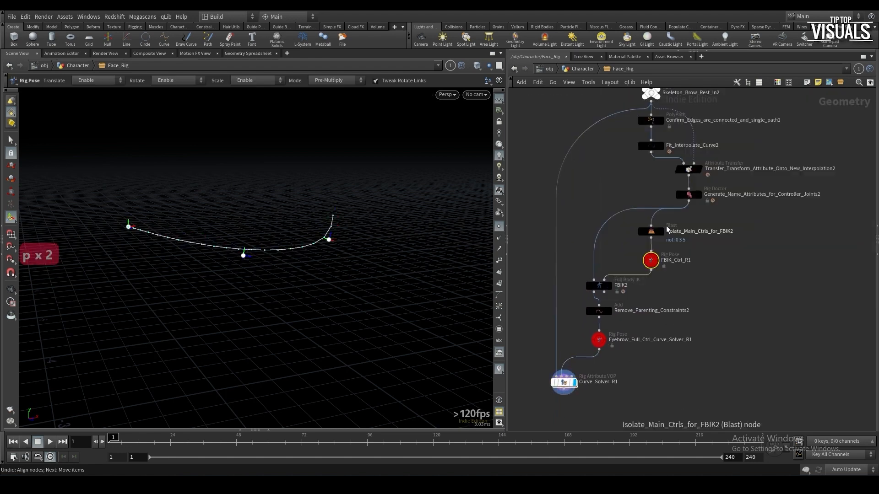
pyautogui.click(699, 170)
pyautogui.moveTo(635, 185); pyautogui.dragTo(628, 213, button='middle')
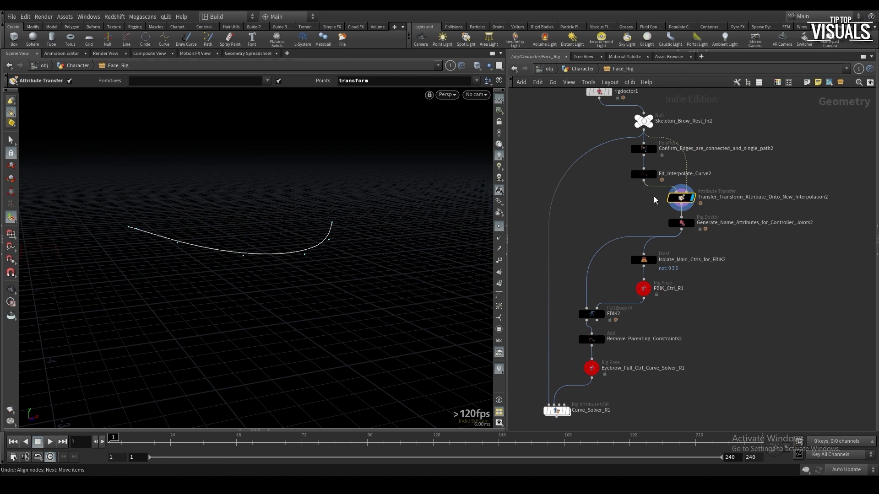
# Adjust the approximation tolerance of Fit_Interpolate_Curve2 to 0.00415826
pyautogui.click(643, 175)
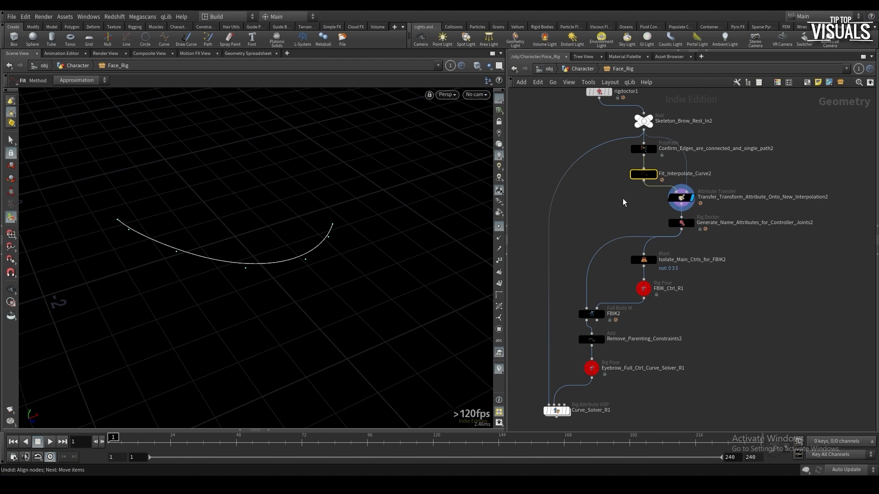
pyautogui.press('p')
pyautogui.moveTo(737, 131); pyautogui.dragTo(743, 132)
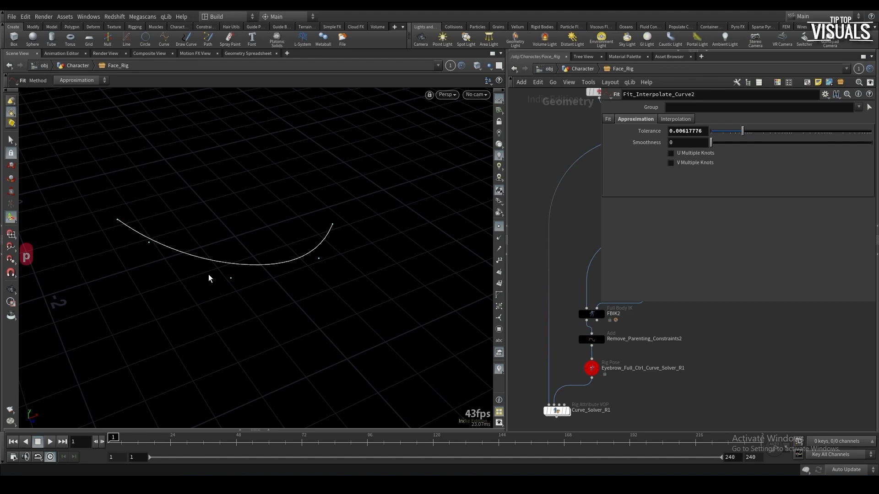
pyautogui.moveTo(743, 132); pyautogui.dragTo(736, 131)
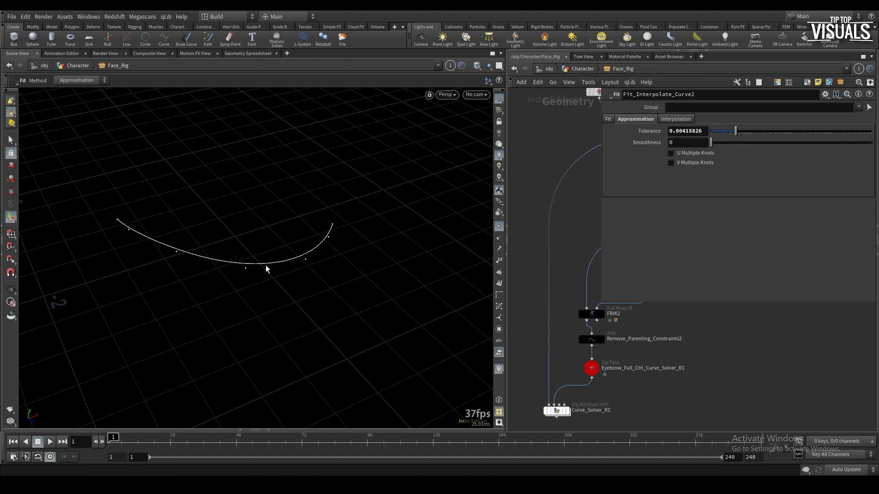
# Set the U Order of Fit_Interpolate_Curve2 to 3
pyautogui.moveTo(692, 132); pyautogui.dragTo(677, 180, button='middle')
pyautogui.click(607, 119)
pyautogui.moveTo(742, 170); pyautogui.dragTo(735, 172)
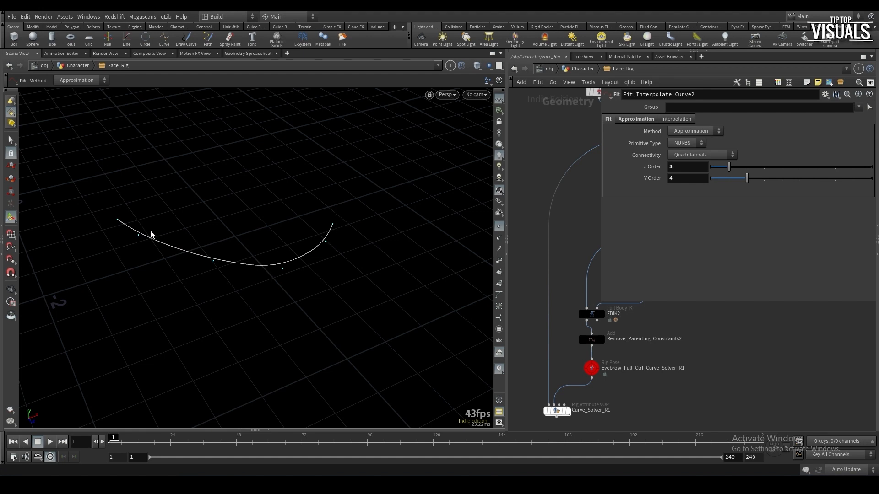
# Undo the test pose on FBIK_Ctrl_R1, then lay out the nodes from Draw Curve to Skeleton_Brow_Rest_In2 in a downward column
pyautogui.press('p')
pyautogui.hotkey('ctrl', 'z')
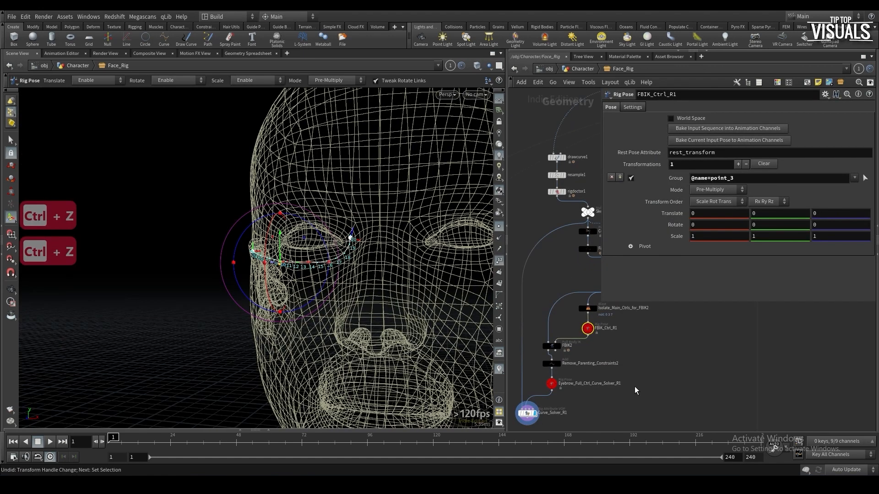
pyautogui.moveTo(559, 237); pyautogui.dragTo(592, 187)
pyautogui.hotkey('ctrl', 'shift', 's')
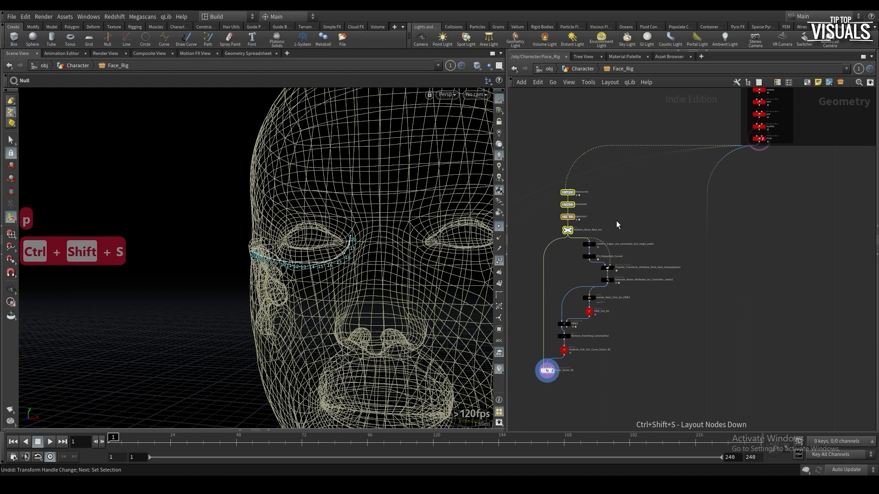
pyautogui.click(616, 221)
# Copy the Left Eyebrow node chain from the eyebrow rig and paste it into the network
pyautogui.scroll(-5, 578, 341)
pyautogui.scroll(-4, 576, 359)
pyautogui.moveTo(576, 362); pyautogui.dragTo(677, 253, button='middle')
pyautogui.scroll(-4, 667, 268)
pyautogui.scroll(7, 647, 367)
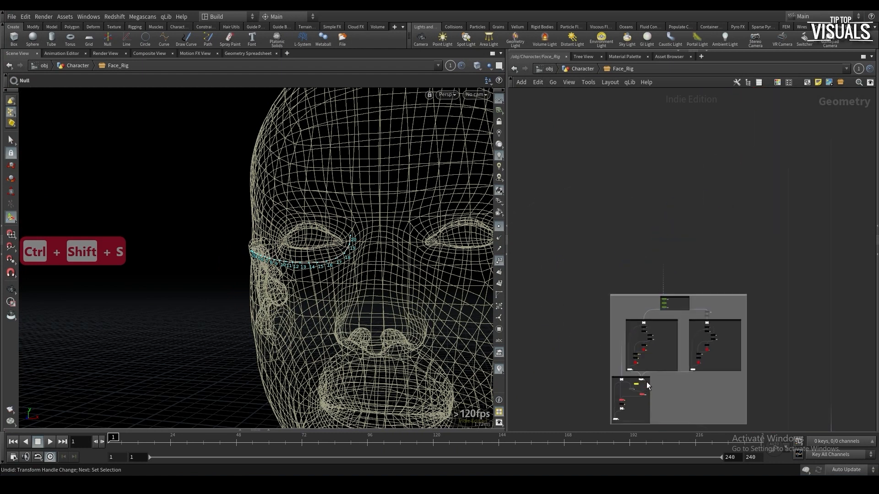
pyautogui.scroll(10, 663, 375)
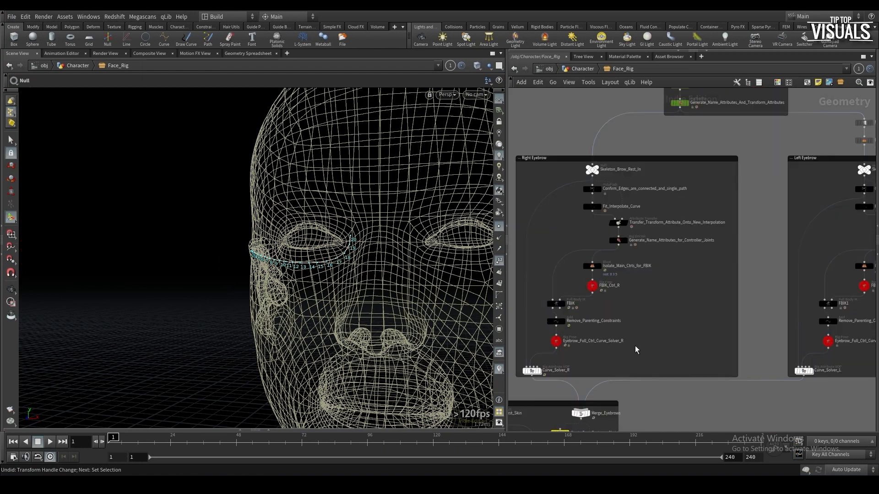
pyautogui.scroll(-5, 661, 360)
pyautogui.hotkey('ctrl', 'c')
pyautogui.hotkey('ctrl', 'v')
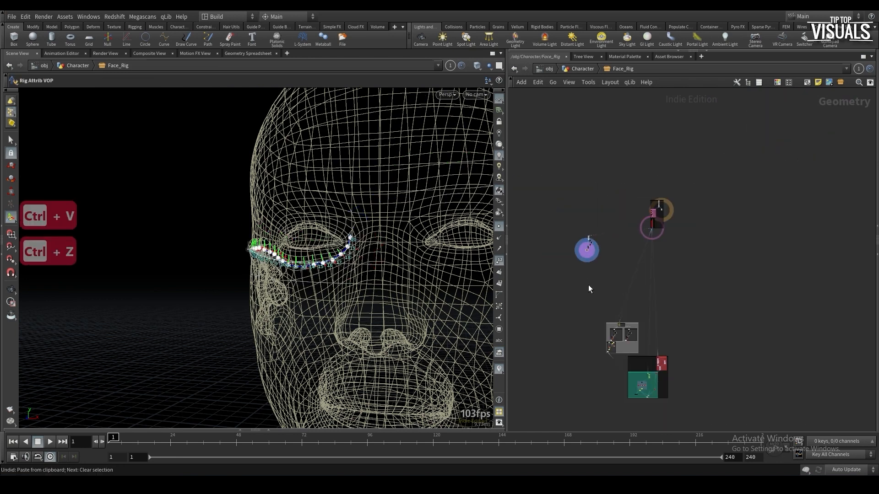
# Connect the pasted left-side control and solver branch to the under-eye curve, then save the scene
pyautogui.press('y')
pyautogui.click(541, 295)
pyautogui.scroll(6, 601, 238)
pyautogui.click(652, 243)
pyautogui.scroll(-5, 641, 296)
pyautogui.hotkey('ctrl', 'v')
pyautogui.hotkey('ctrl', 'z')
pyautogui.scroll(6, 600, 323)
pyautogui.click(559, 198)
pyautogui.scroll(-6, 589, 274)
pyautogui.press('Delete')
pyautogui.scroll(4, 661, 265)
pyautogui.press('p')
pyautogui.hotkey('ctrl', 's')
# Duplicate the eyebrow skin-deformation nodes below the under-eye rig and feed both curve solvers into Merge_Eyebrows1
pyautogui.scroll(-4, 662, 359)
pyautogui.moveTo(572, 355); pyautogui.dragTo(703, 217)
pyautogui.hotkey('ctrl', 'c')
pyautogui.scroll(-4, 702, 238)
pyautogui.hotkey('ctrl', 'v')
pyautogui.click(641, 214)
pyautogui.scroll(2, 718, 214)
pyautogui.scroll(-5, 741, 277)
pyautogui.moveTo(742, 361); pyautogui.dragTo(650, 247)
pyautogui.moveTo(674, 252); pyautogui.dragTo(667, 310)
# Display Stash_Rest_Eyebrow_Skeletons1 and stash the merged under-eye curves in it
pyautogui.scroll(5, 705, 320)
pyautogui.click(710, 321)
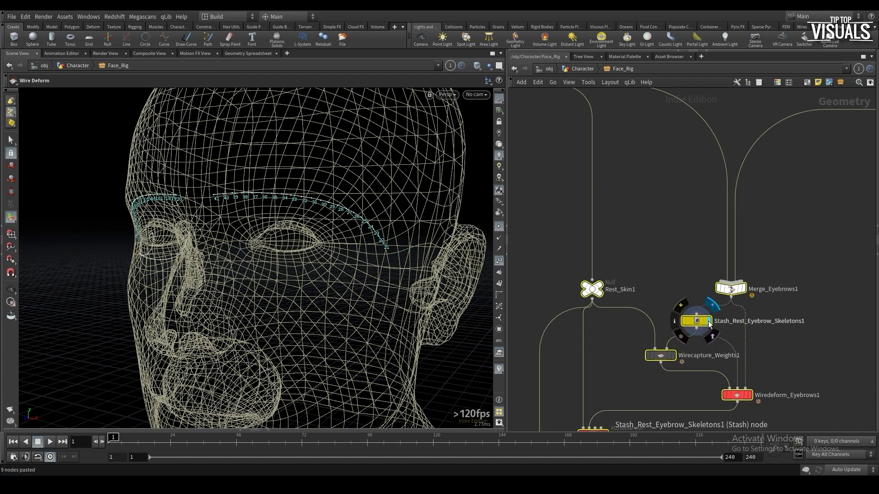
pyautogui.click(700, 323)
pyautogui.press('p')
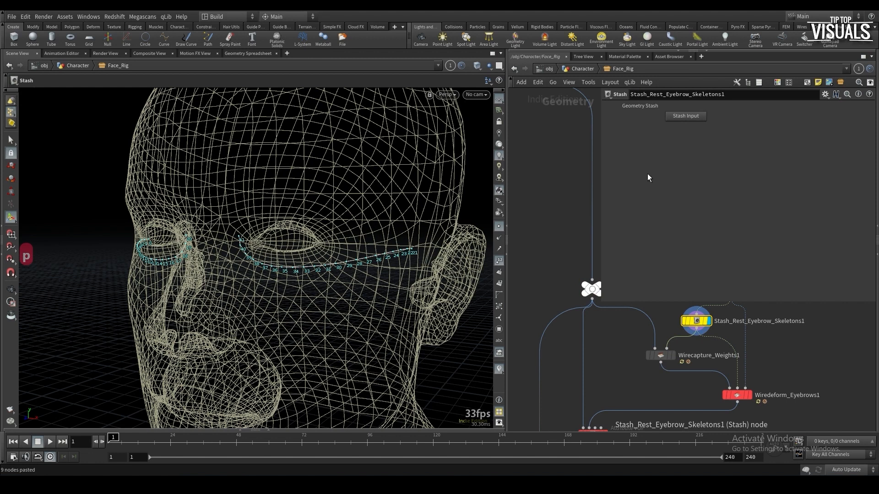
pyautogui.press('p')
pyautogui.scroll(-3, 568, 239)
# Clear the stored pose transformations on FBIK_Ctrl_R1 and check the settings of the left-side control
pyautogui.click(583, 217)
pyautogui.press('p')
pyautogui.press('p')
pyautogui.press('p')
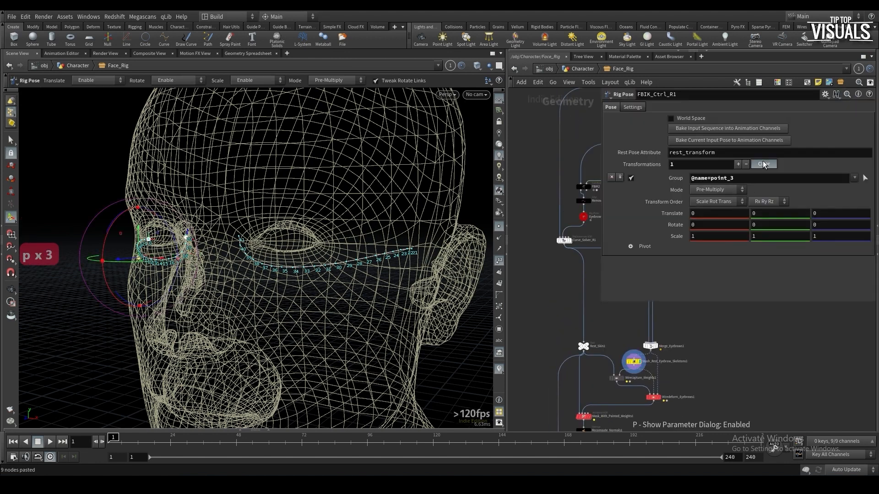
pyautogui.click(763, 164)
pyautogui.press('p')
pyautogui.moveTo(841, 181); pyautogui.dragTo(802, 211, button='middle')
pyautogui.click(752, 211)
pyautogui.press('p')
pyautogui.press('p')
# Stash the input curves again in Stash_Rest_Eyebrow_Skeletons1 as the cleared rest pose
pyautogui.click(594, 392)
pyautogui.moveTo(649, 284); pyautogui.dragTo(668, 233, button='middle')
pyautogui.press('p')
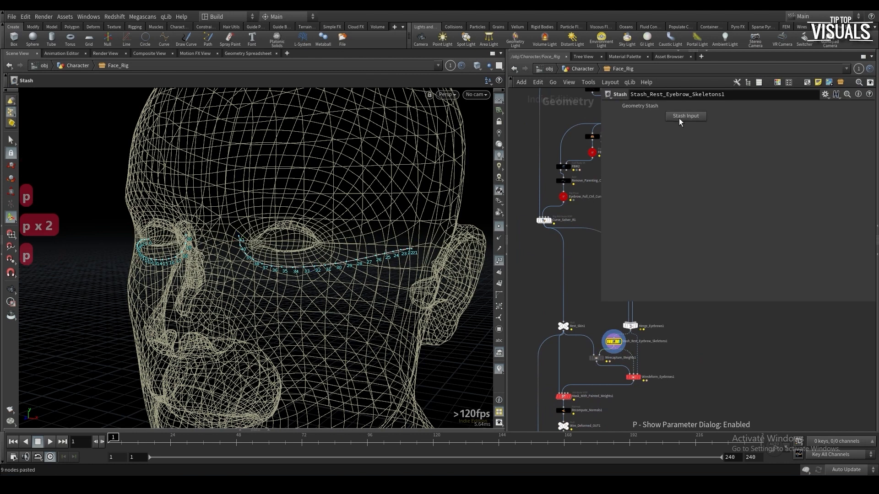
pyautogui.press('p')
pyautogui.moveTo(503, 327); pyautogui.dragTo(509, 263, button='middle')
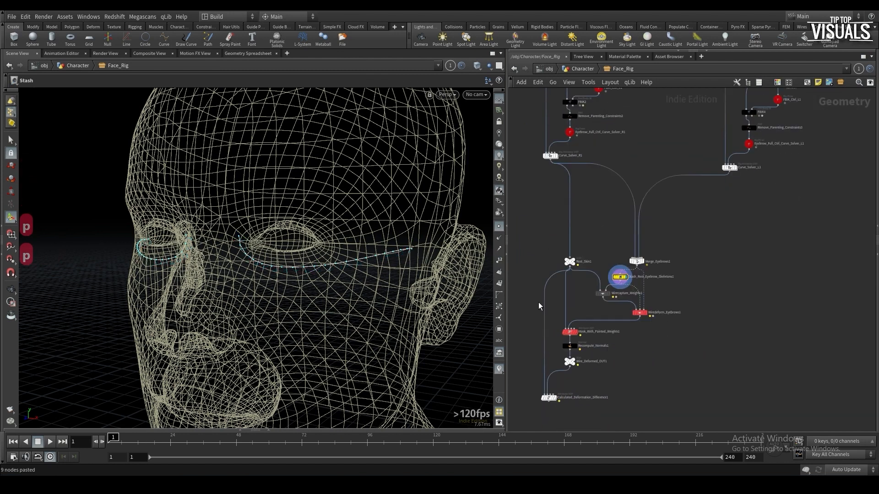
# Save the scene and display Calculated_Deformation_Difference1 on the head
pyautogui.hotkey('ctrl', 's')
pyautogui.scroll(3, 560, 393)
pyautogui.click(544, 399)
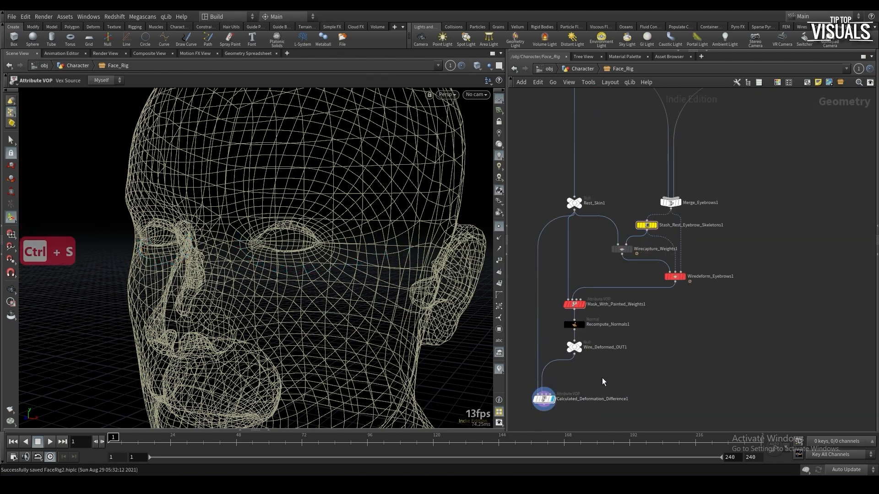
pyautogui.keyDown('alt'); pyautogui.moveTo(374, 292); pyautogui.dragTo(311, 307, button='right'); pyautogui.keyUp('alt')
pyautogui.keyDown('alt'); pyautogui.moveTo(311, 308); pyautogui.dragTo(382, 305); pyautogui.keyUp('alt')
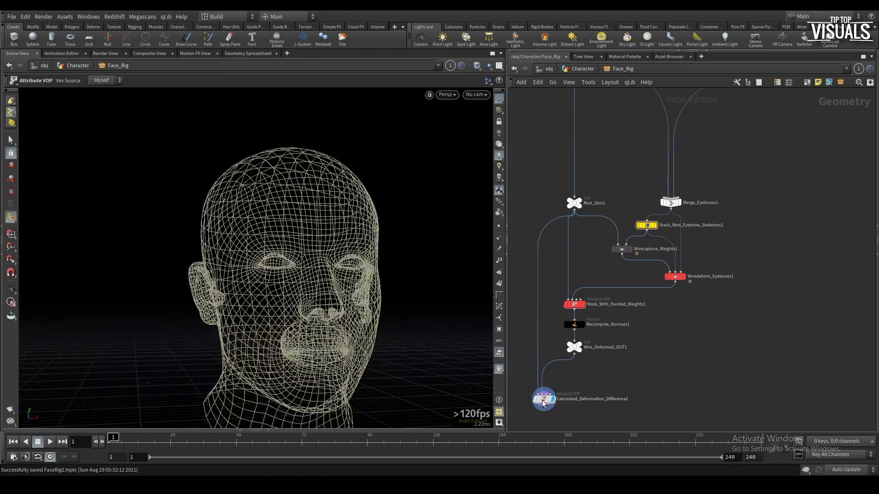
# Wire the Rest_Skin1 input to the output of the painted weight mask stack
pyautogui.scroll(-3, 552, 331)
pyautogui.moveTo(562, 296); pyautogui.dragTo(561, 355, button='middle')
pyautogui.scroll(3, 567, 314)
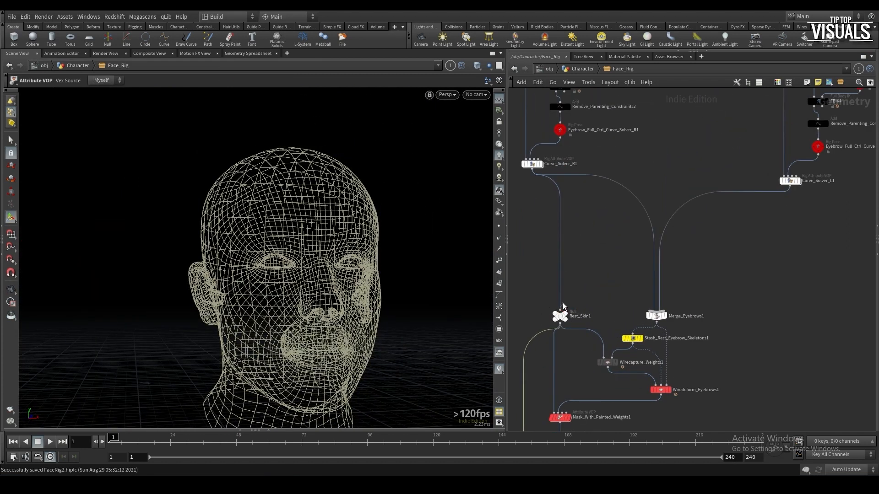
pyautogui.click(561, 308)
pyautogui.scroll(-5, 567, 302)
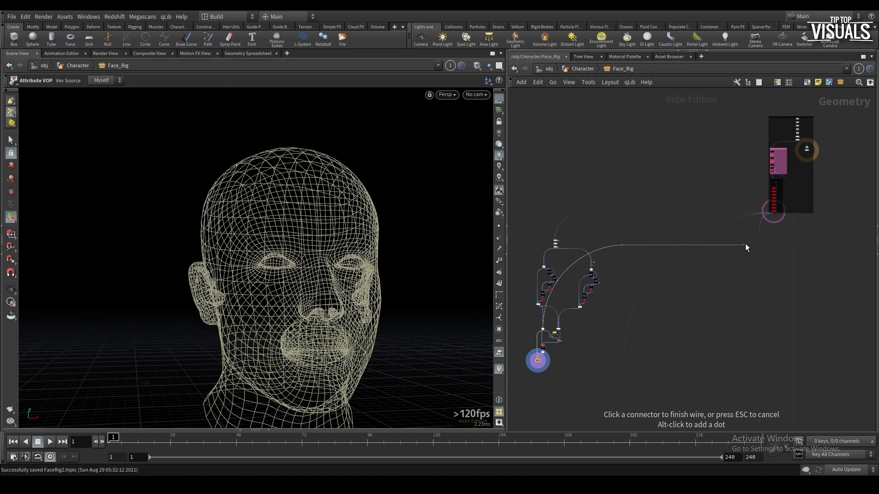
pyautogui.scroll(5, 772, 212)
pyautogui.click(774, 212)
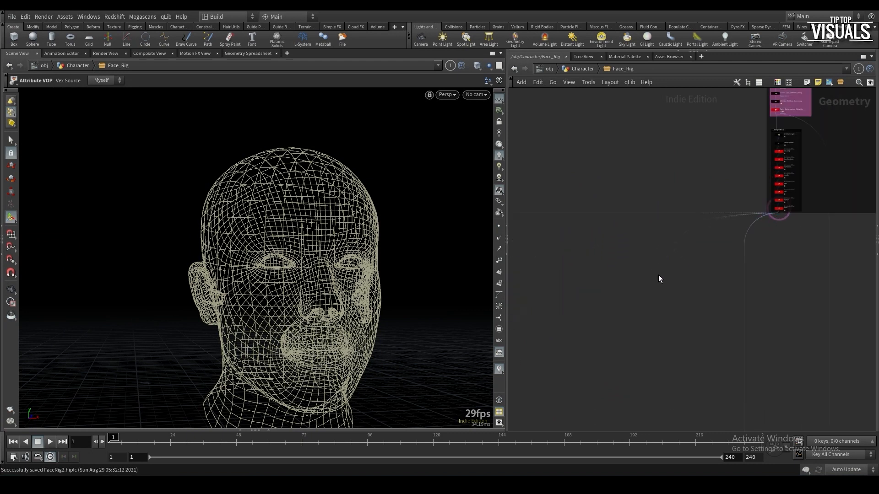
# Examine the display of the nodes along the pasted under-eye deformation chain
pyautogui.scroll(-7, 645, 285)
pyautogui.scroll(7, 637, 315)
pyautogui.click(588, 183)
pyautogui.click(583, 184)
pyautogui.click(589, 268)
pyautogui.click(587, 268)
pyautogui.click(590, 285)
pyautogui.scroll(2, 592, 285)
pyautogui.click(585, 285)
pyautogui.moveTo(711, 236); pyautogui.dragTo(682, 284, button='middle')
pyautogui.click(682, 285)
pyautogui.click(681, 276)
pyautogui.click(673, 276)
# Display Calculated_Deformation_Difference1, turn off the template display of Recompute_Normals1, and save the scene
pyautogui.moveTo(641, 311); pyautogui.dragTo(724, 240, button='middle')
pyautogui.click(606, 352)
pyautogui.click(598, 353)
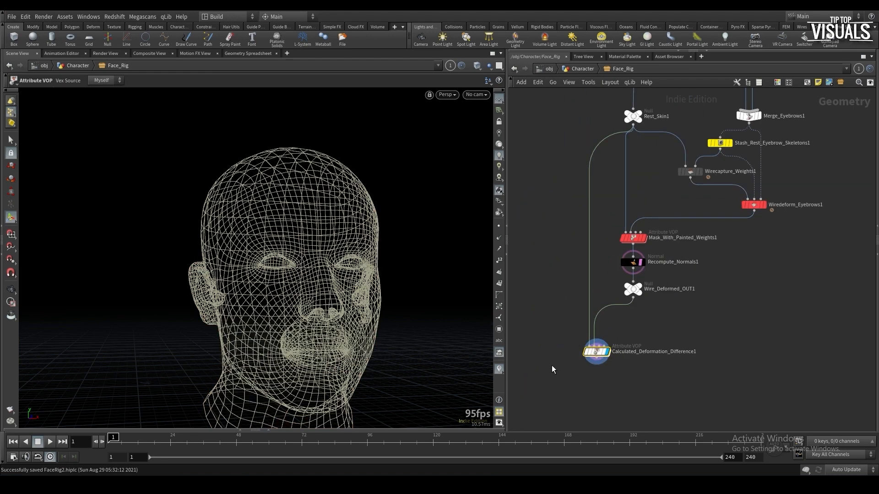
pyautogui.click(641, 261)
pyautogui.hotkey('ctrl', 's')
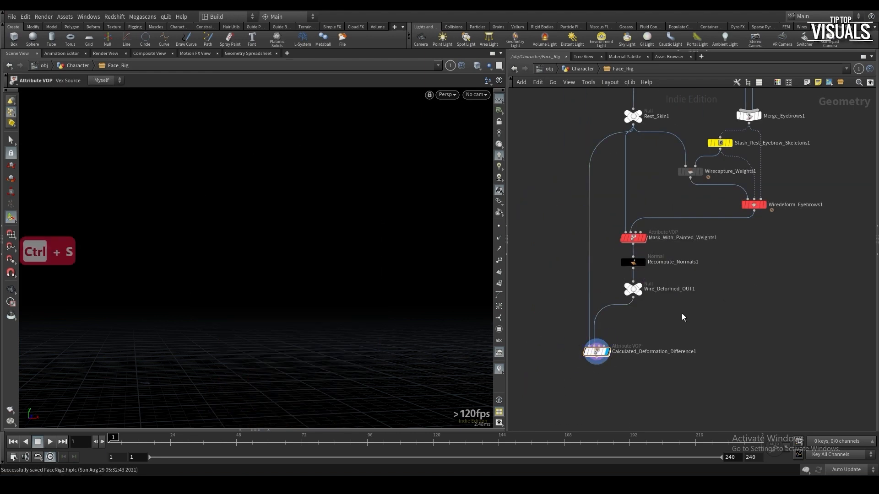
# Display Wire_Deformed_OUT1 and frame the textured head in the viewport
pyautogui.scroll(-2, 680, 313)
pyautogui.moveTo(673, 314); pyautogui.dragTo(664, 317, button='middle')
pyautogui.press('g')
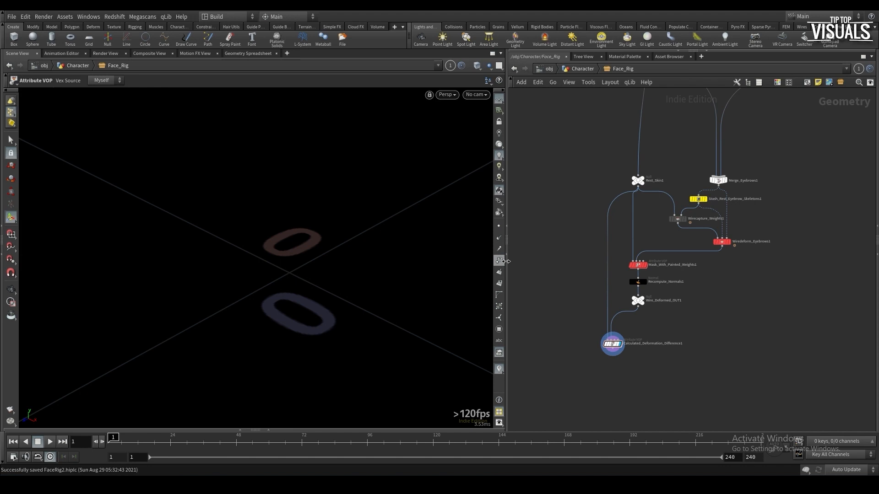
pyautogui.click(643, 300)
pyautogui.scroll(-3, 713, 299)
pyautogui.press('g')
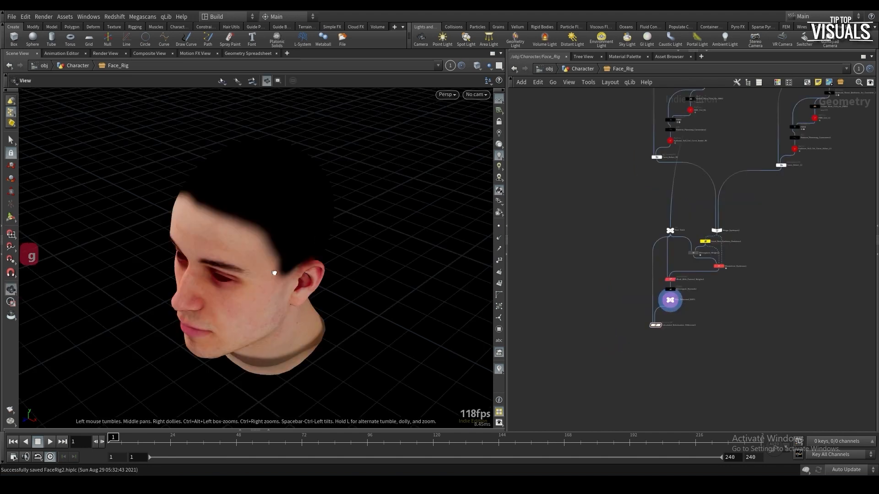
# Display Wirecapture_Weights1 and set its U Radius and Lookup values to 0.03 and 2
pyautogui.moveTo(268, 275); pyautogui.dragTo(235, 294)
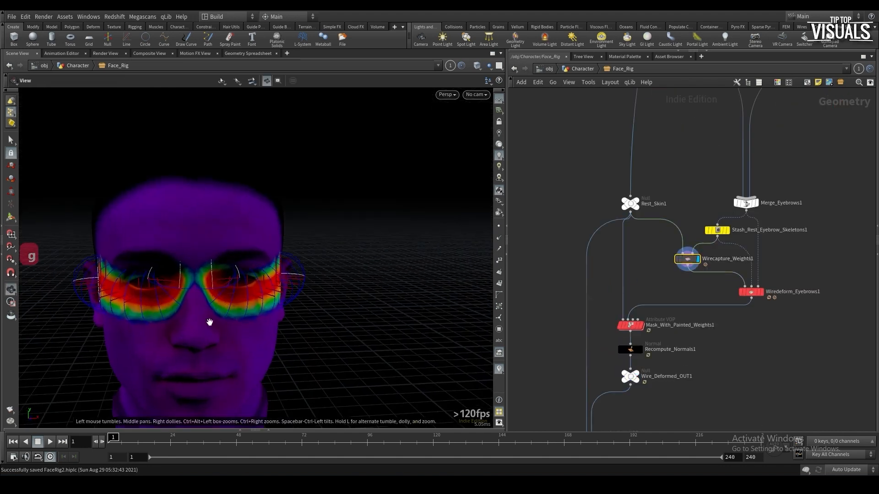
pyautogui.keyDown('alt'); pyautogui.moveTo(235, 295); pyautogui.dragTo(320, 273); pyautogui.keyUp('alt')
pyautogui.scroll(2, 685, 269)
pyautogui.press('p')
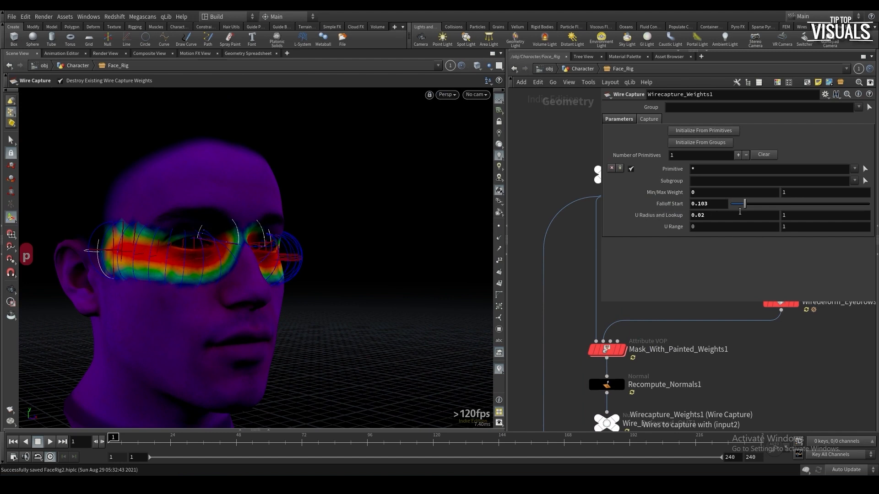
pyautogui.write('2')
pyautogui.press('Return')
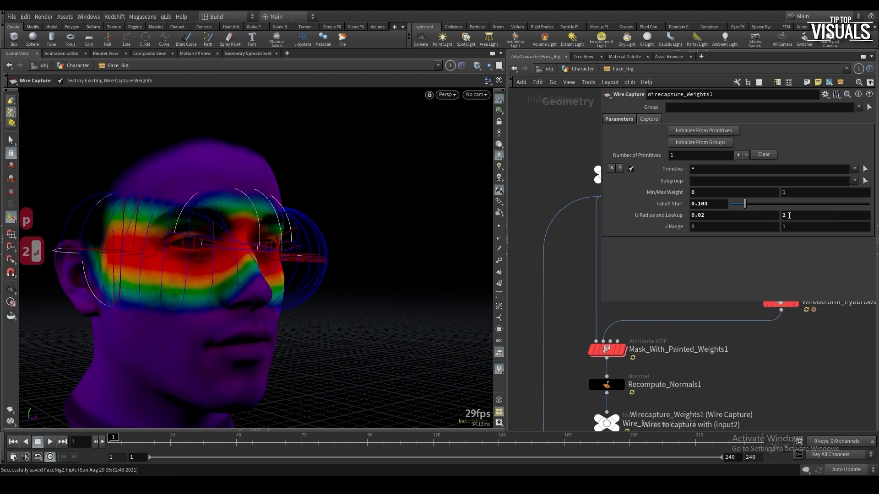
pyautogui.write('0.03')
pyautogui.press('Return')
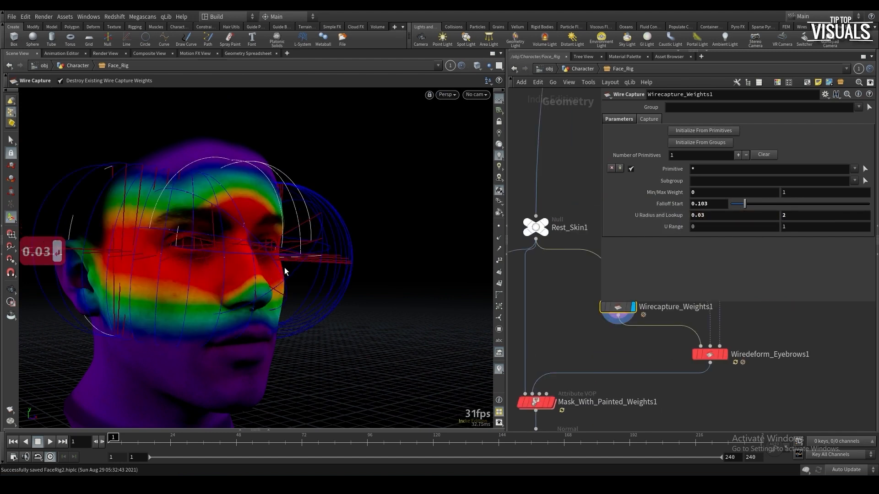
# Reduce the Falloff Start of Wirecapture_Weights1 and save the scene
pyautogui.moveTo(257, 286); pyautogui.dragTo(420, 263)
pyautogui.moveTo(744, 204)
pyautogui.mouseDown()
pyautogui.moveTo(775, 208)
pyautogui.moveTo(729, 208)
pyautogui.mouseUp()
pyautogui.moveTo(693, 217); pyautogui.dragTo(675, 222, button='middle')
pyautogui.hotkey('ctrl', 'z')
pyautogui.moveTo(732, 204)
pyautogui.mouseDown()
pyautogui.moveTo(844, 210)
pyautogui.moveTo(731, 210)
pyautogui.mouseUp()
pyautogui.moveTo(753, 329); pyautogui.dragTo(698, 349, button='middle')
pyautogui.hotkey('ctrl', 's')
# Display Wiredeform_Eyebrows1 as an untextured wire-shaded head lit by the headlight, then save the scene
pyautogui.click(671, 373)
pyautogui.scroll(-5, 600, 408)
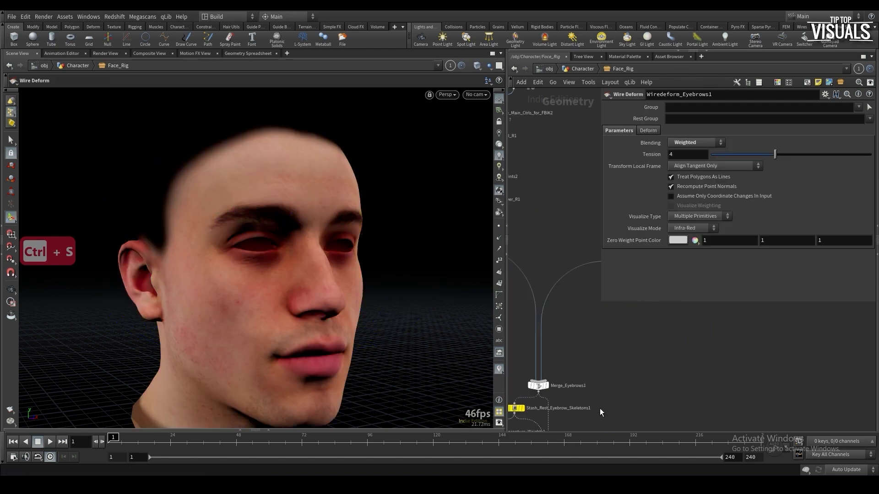
pyautogui.press('p')
pyautogui.click(500, 189)
pyautogui.click(477, 65)
pyautogui.click(499, 138)
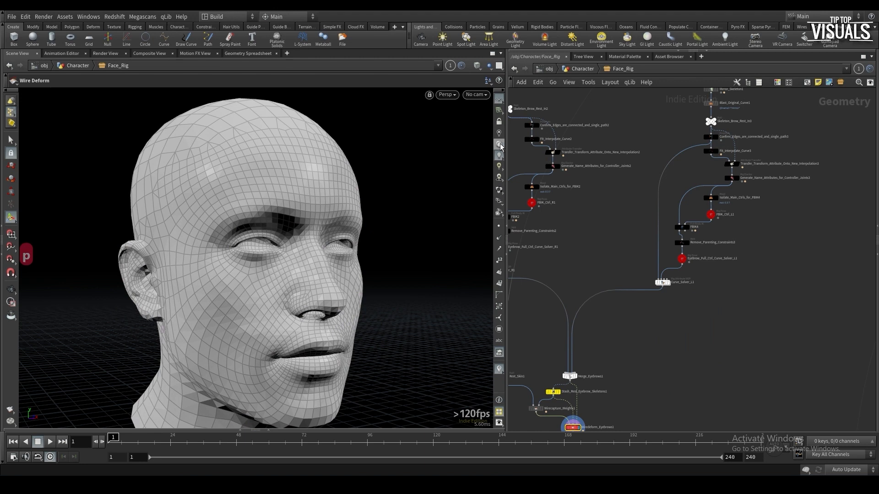
pyautogui.click(500, 145)
pyautogui.click(61, 54)
pyautogui.click(17, 54)
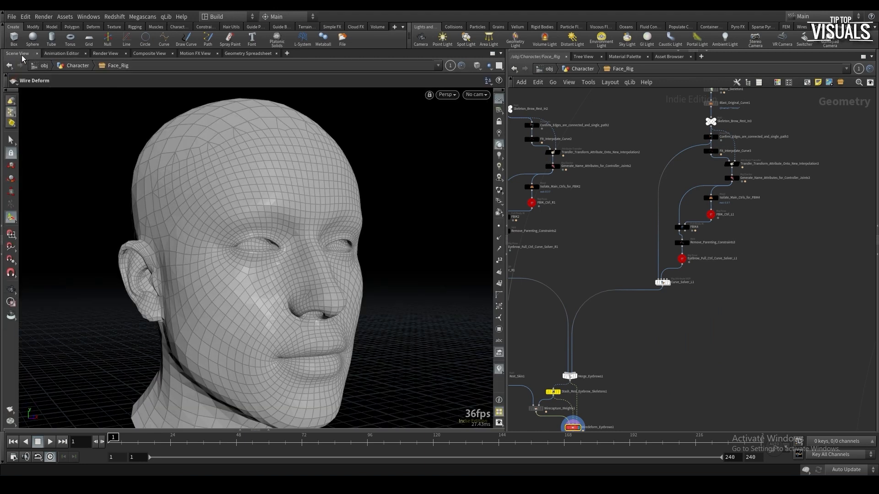
pyautogui.hotkey('ctrl', 's')
# Select a middle under-eye joint of FBIK_Ctrl_L1 for posing and display Mask_With_Painted_Weights1
pyautogui.scroll(-5, 678, 320)
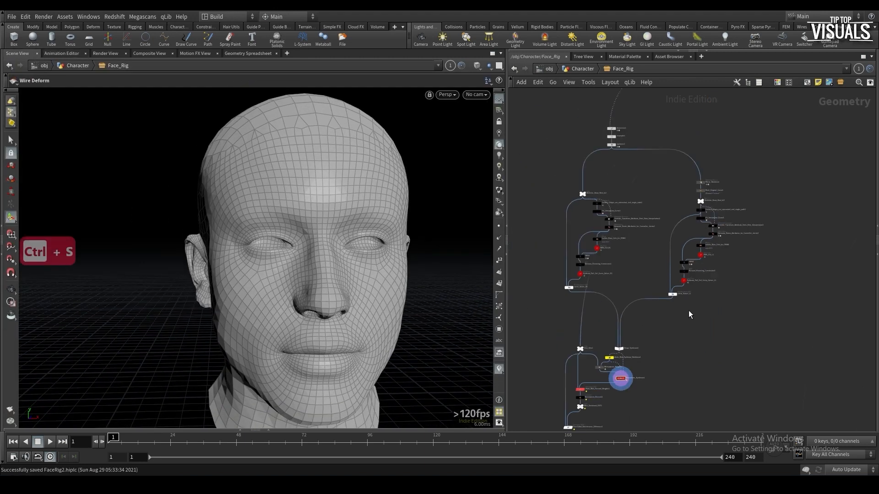
pyautogui.scroll(8, 641, 357)
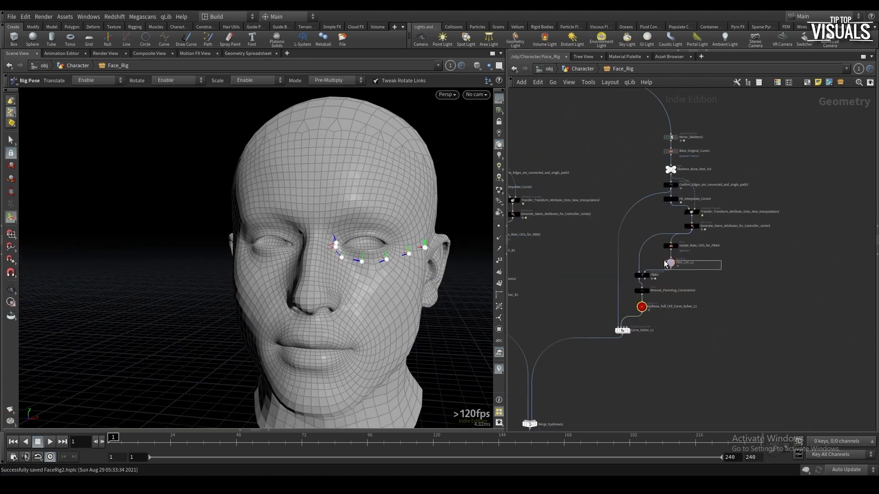
pyautogui.click(384, 261)
pyautogui.keyDown('alt'); pyautogui.moveTo(384, 261); pyautogui.dragTo(391, 230); pyautogui.keyUp('alt')
pyautogui.moveTo(540, 389); pyautogui.dragTo(668, 205, button='middle')
pyautogui.scroll(3, 604, 316)
pyautogui.click(593, 308)
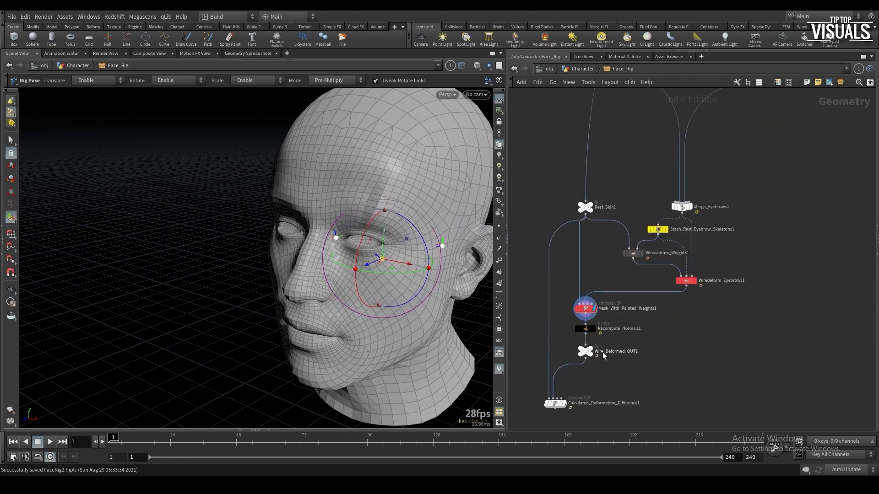
# Inside Mask_With_Painted_Weights1, set the attribute name of bind1 to cheeks
pyautogui.doubleClick(584, 310)
pyautogui.click(639, 326)
pyautogui.press('p')
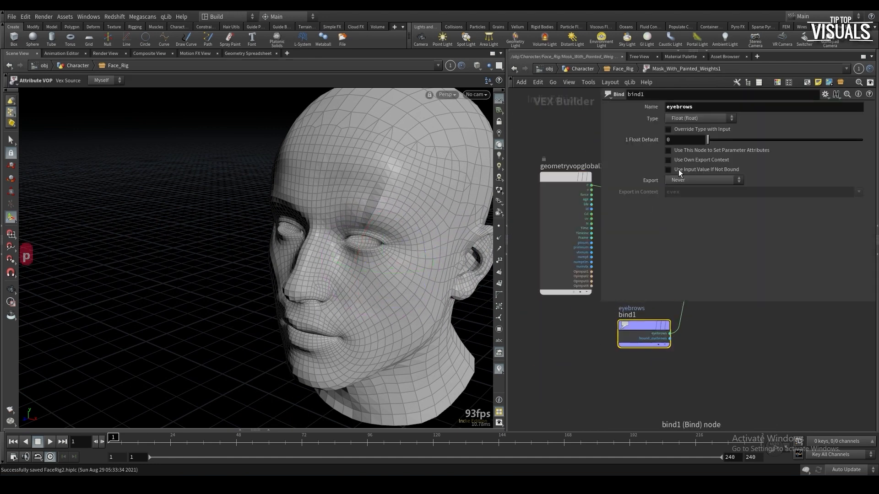
pyautogui.write('cheeks')
pyautogui.press('Return')
pyautogui.press('p')
pyautogui.press('u')
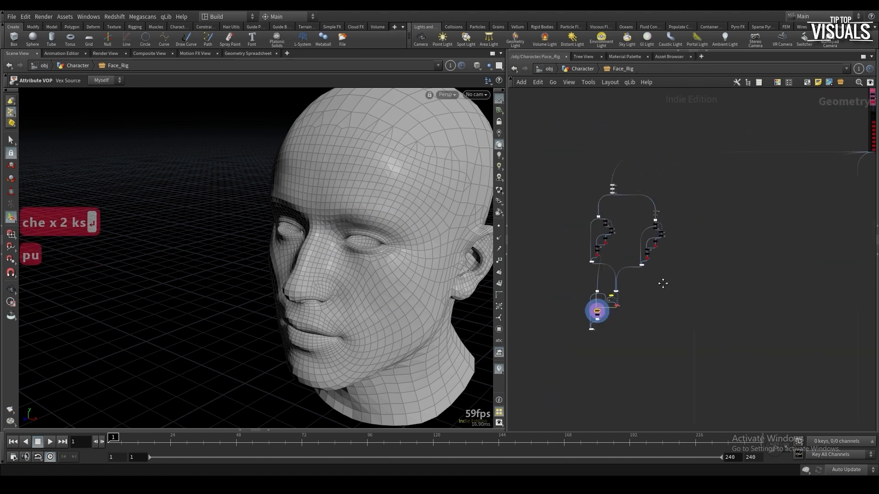
# Test the left under-eye control joints against the masked deformation from the side and undo the test move
pyautogui.moveTo(697, 252); pyautogui.dragTo(590, 366, button='middle')
pyautogui.scroll(9, 803, 216)
pyautogui.moveTo(781, 240); pyautogui.dragTo(772, 293, button='middle')
pyautogui.scroll(-3, 540, 298)
pyautogui.moveTo(541, 297); pyautogui.dragTo(714, 211, button='middle')
pyautogui.scroll(-5, 728, 197)
pyautogui.moveTo(549, 403); pyautogui.dragTo(586, 309, button='middle')
pyautogui.scroll(4, 586, 309)
pyautogui.click(611, 240)
pyautogui.keyDown('alt'); pyautogui.moveTo(454, 246); pyautogui.dragTo(344, 244); pyautogui.keyUp('alt')
pyautogui.hotkey('ctrl', 'z')
pyautogui.click(337, 236)
pyautogui.click(384, 242)
# Set the cheeks Attribute Blur's Influence Type to Proximity with a Proximity Radius of 0.1
pyautogui.scroll(-4, 696, 276)
pyautogui.moveTo(734, 271); pyautogui.dragTo(633, 337, button='middle')
pyautogui.scroll(4, 687, 278)
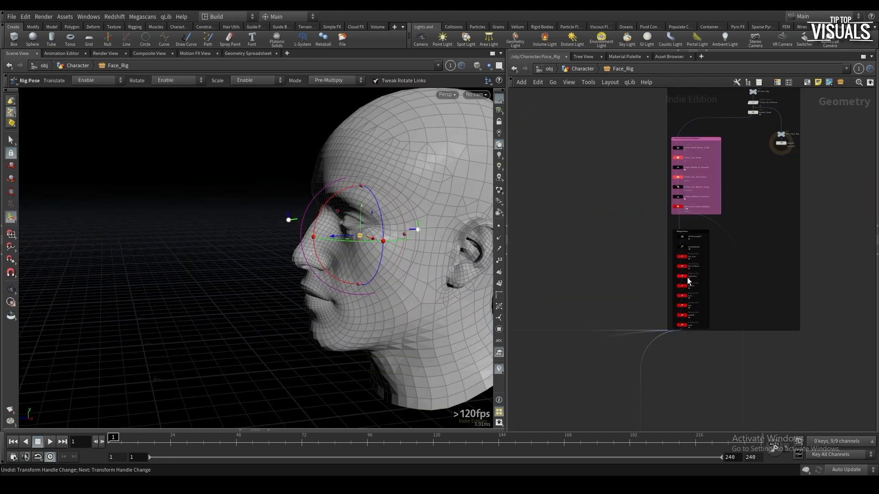
pyautogui.scroll(3, 687, 277)
pyautogui.click(692, 302)
pyautogui.press('p')
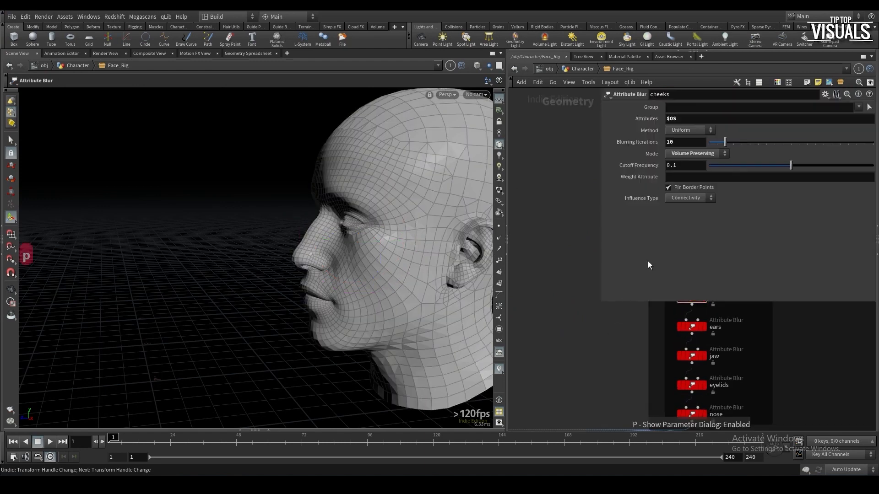
pyautogui.click(688, 216)
pyautogui.write('0.1')
pyautogui.press('Return')
# Set the cheeks Attribute Blur's Max Neighbors to 10 and Blurring Iterations to 20
pyautogui.click(696, 221)
pyautogui.write('00')
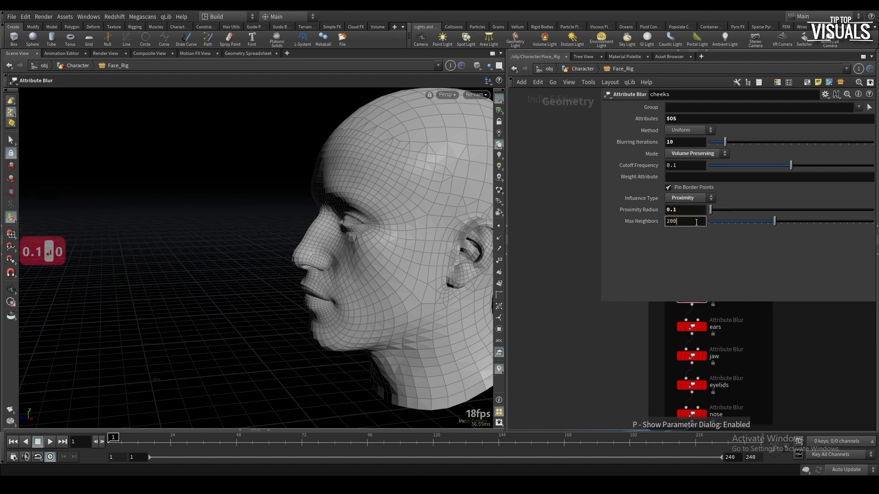
pyautogui.press('Return')
pyautogui.write('10')
pyautogui.press('Return')
pyautogui.click(692, 143)
pyautogui.write('20')
pyautogui.press('Return')
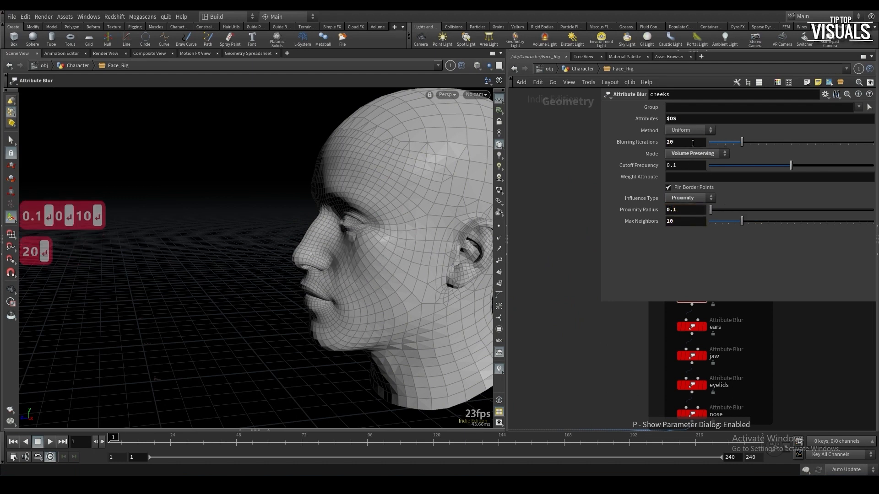
# Set the cheeks Attribute Blur's Blurring Iterations to 50 and Max Neighbors to 20, checking the face from several angles
pyautogui.keyDown('alt'); pyautogui.moveTo(365, 249); pyautogui.dragTo(398, 257); pyautogui.keyUp('alt')
pyautogui.moveTo(741, 221); pyautogui.dragTo(786, 222)
pyautogui.click(689, 220)
pyautogui.write('2')
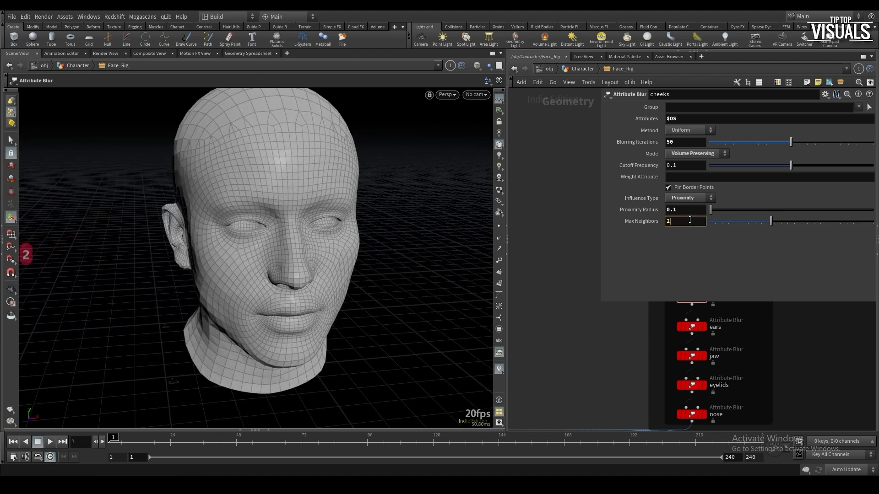
pyautogui.keyDown('alt'); pyautogui.moveTo(357, 259); pyautogui.dragTo(221, 245); pyautogui.keyUp('alt')
# Try Proximity Radius values of 0.05, 0.02 and 0.01 on the cheeks blur and return it to 0.1
pyautogui.click(686, 210)
pyautogui.write('0.05')
pyautogui.press('Return')
pyautogui.write('0.0')
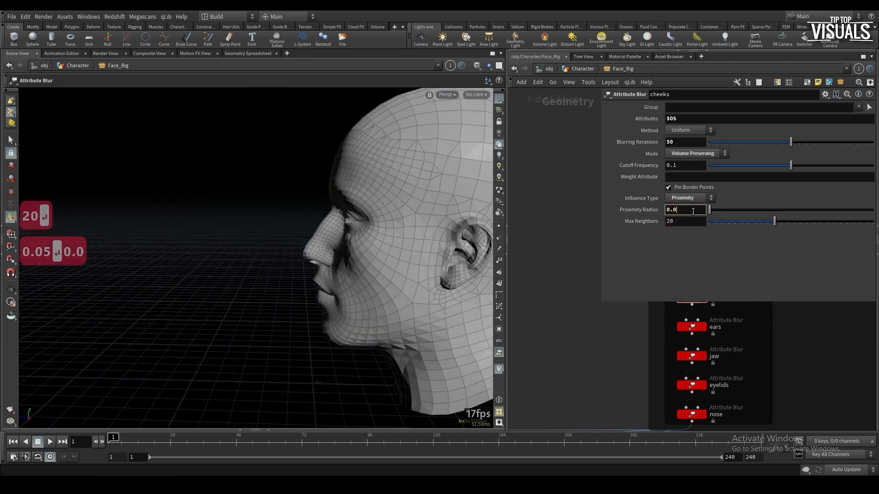
pyautogui.write('2')
pyautogui.press('Return')
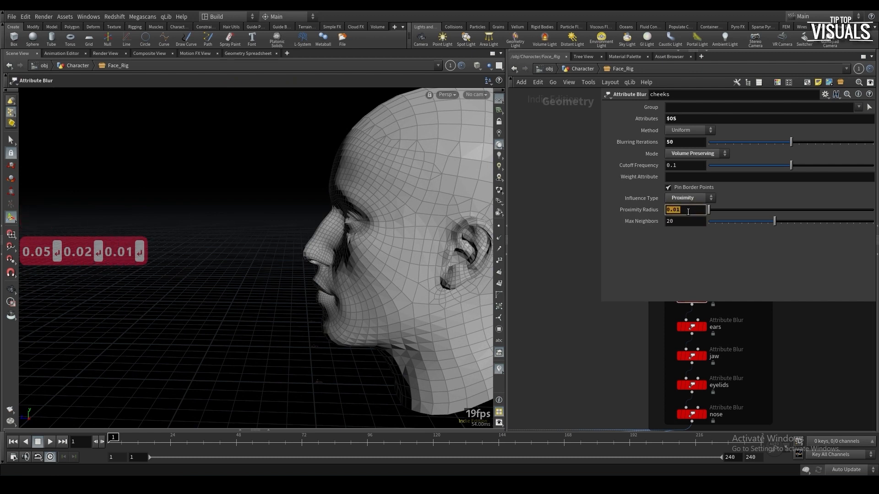
pyautogui.write('0.1')
pyautogui.press('Return')
# Lower the cheeks blur's Cutoff Frequency to 0.0579 while checking the face profile, and save the scene
pyautogui.keyDown('alt'); pyautogui.moveTo(437, 249); pyautogui.dragTo(530, 256); pyautogui.keyUp('alt')
pyautogui.hotkey('ctrl', 's')
pyautogui.moveTo(791, 165); pyautogui.dragTo(721, 165)
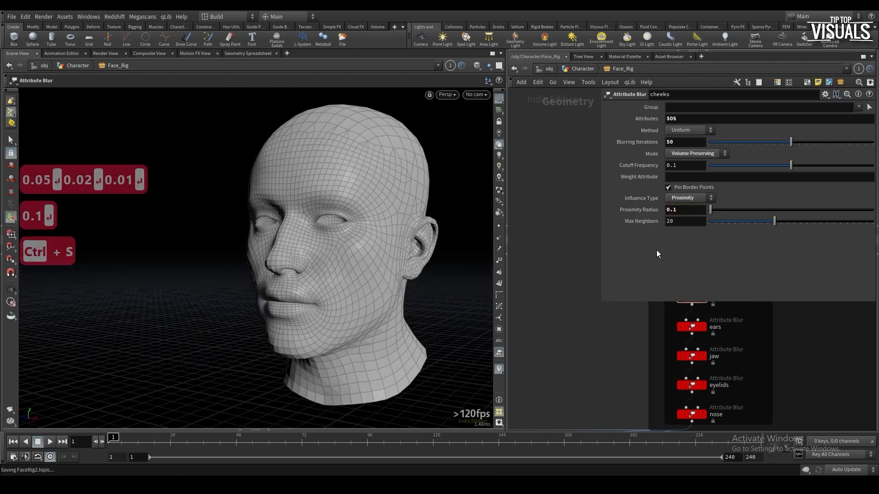
pyautogui.keyDown('alt'); pyautogui.moveTo(320, 247); pyautogui.dragTo(432, 219); pyautogui.keyUp('alt')
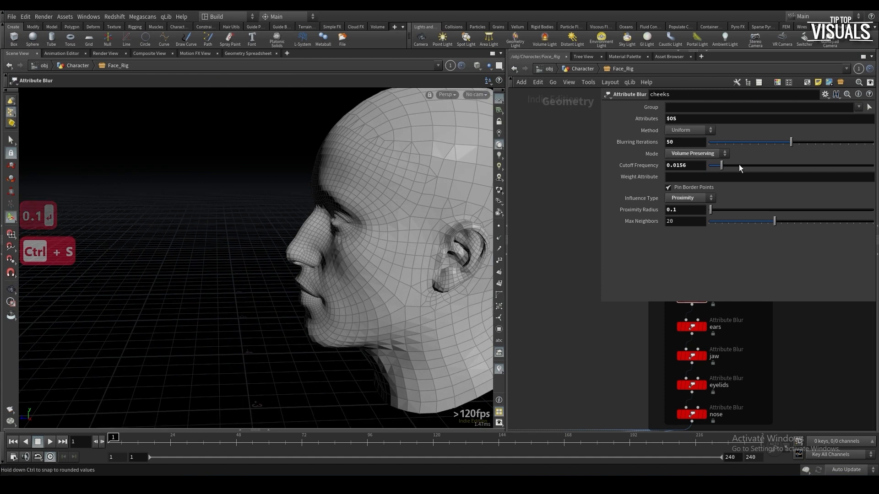
pyautogui.moveTo(765, 167); pyautogui.dragTo(756, 165)
pyautogui.scroll(-3, 386, 265)
pyautogui.keyDown('alt'); pyautogui.moveTo(386, 264); pyautogui.dragTo(590, 330); pyautogui.keyUp('alt')
pyautogui.hotkey('ctrl', 's')
# Display the masked head at Recompute_Normals1, save the scene and hide the node parameters
pyautogui.scroll(-6, 641, 323)
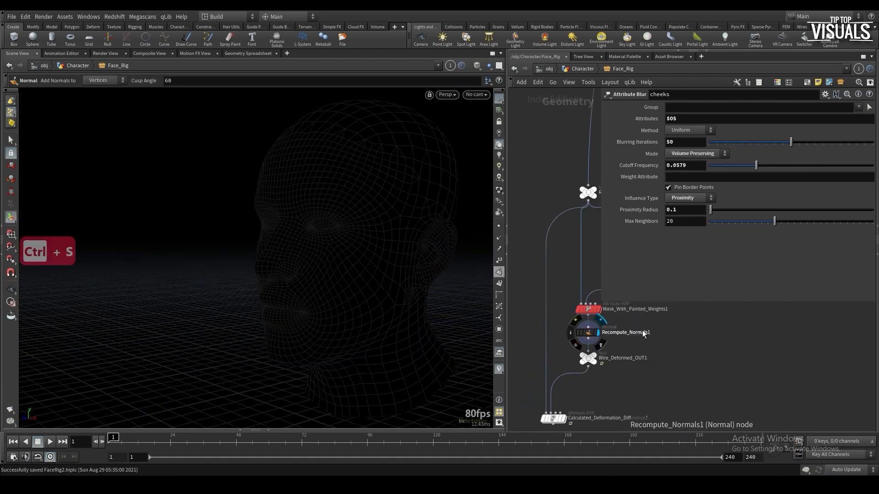
pyautogui.hotkey('ctrl', 's')
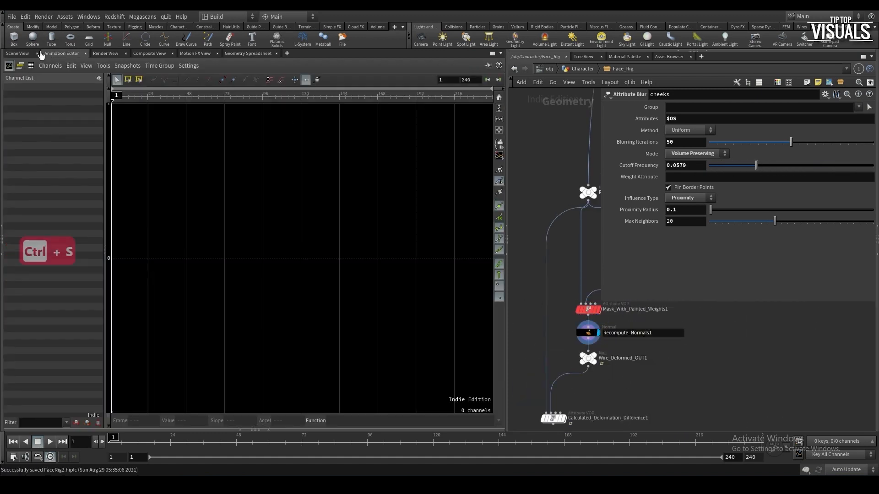
pyautogui.press('Escape')
pyautogui.moveTo(687, 354); pyautogui.dragTo(669, 370, button='middle')
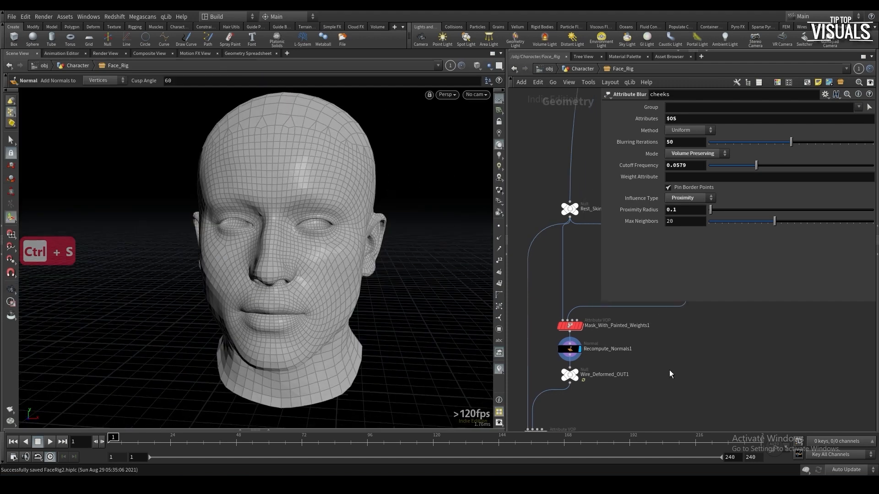
pyautogui.press('p')
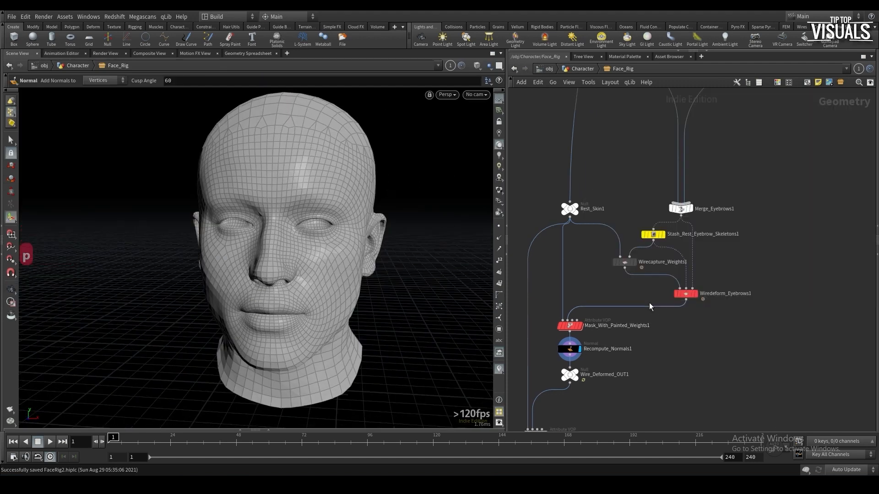
# Inspect the pose transformations of FBIK_Ctrl_L1 and the left under-eye control joints on the face
pyautogui.moveTo(721, 241); pyautogui.dragTo(710, 257, button='middle')
pyautogui.scroll(-4, 695, 268)
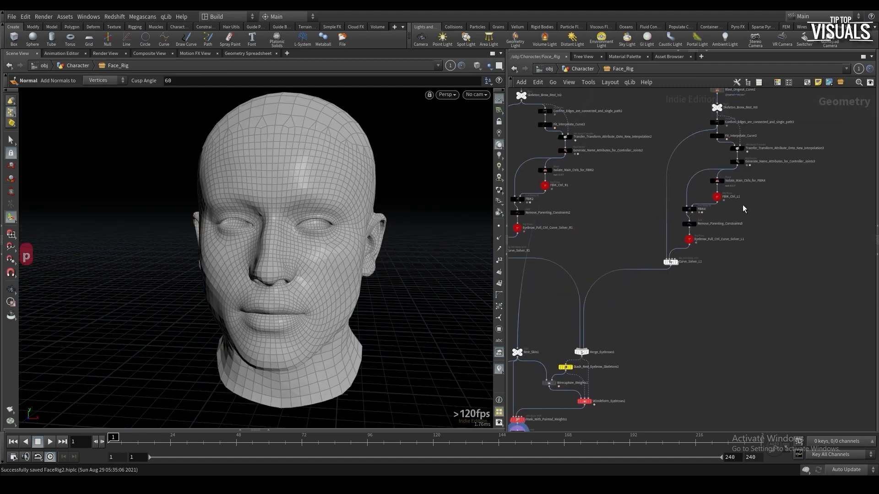
pyautogui.click(718, 198)
pyautogui.press('p')
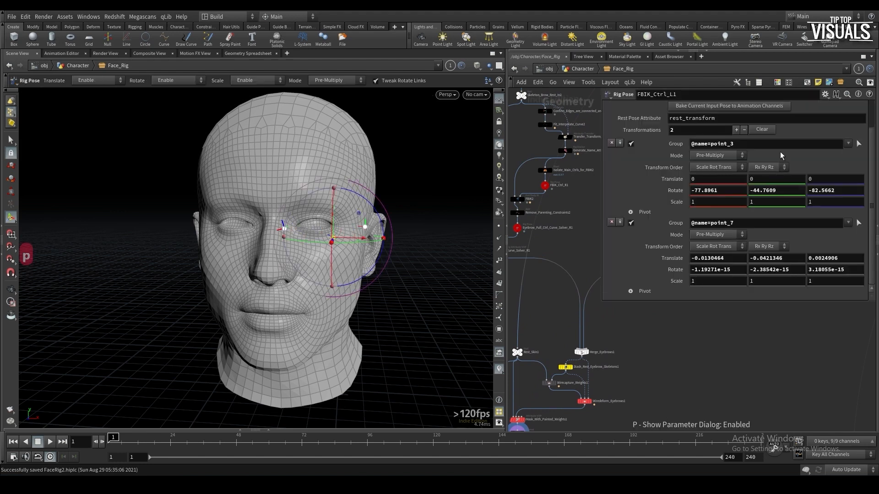
pyautogui.press('Escape')
pyautogui.moveTo(275, 229); pyautogui.dragTo(352, 229)
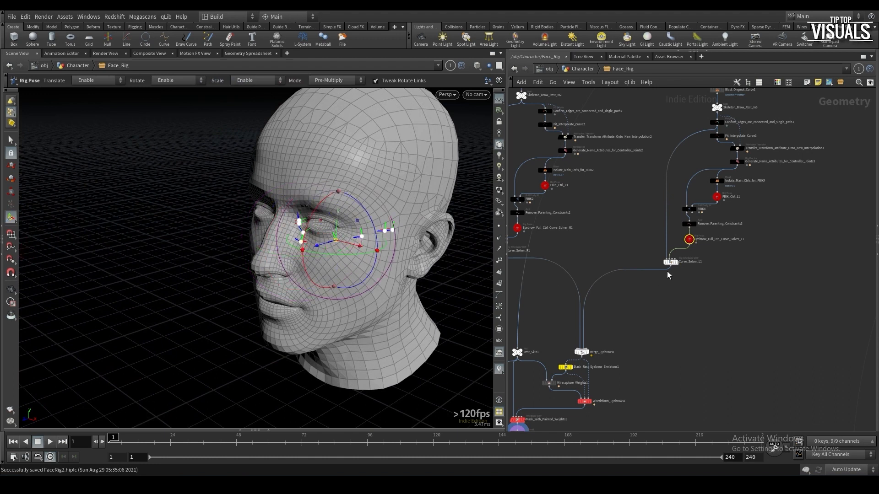
pyautogui.scroll(2, 672, 265)
# Compare the solved curve of Curve_Solver_L1 with the control joints of Eyebrow_Full_Ctrl_Curve_Solver_L1
pyautogui.click(679, 263)
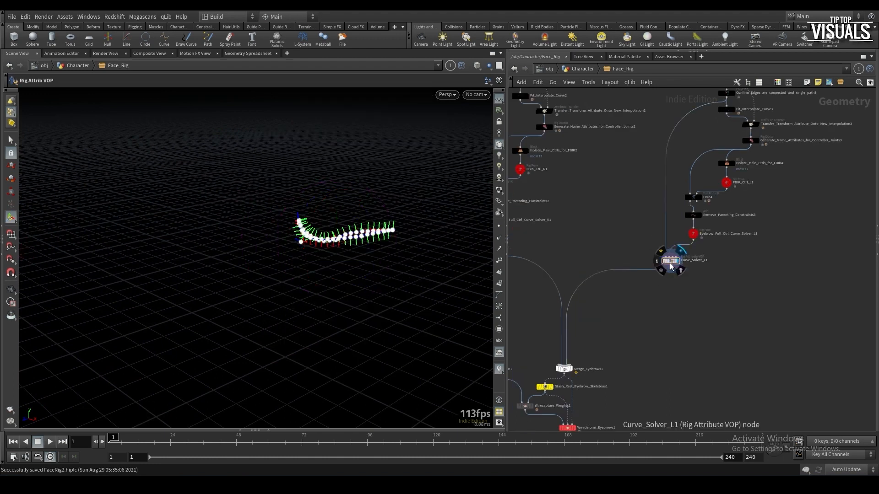
pyautogui.doubleClick(671, 264)
pyautogui.press('u')
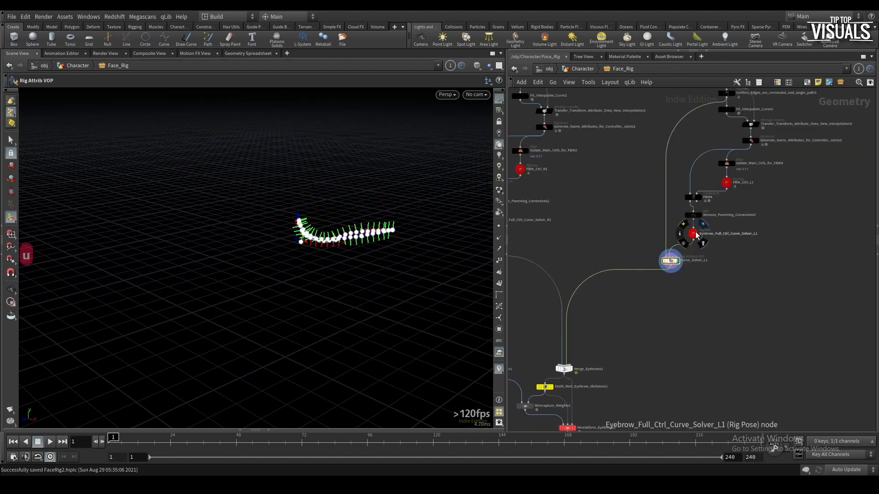
pyautogui.click(694, 237)
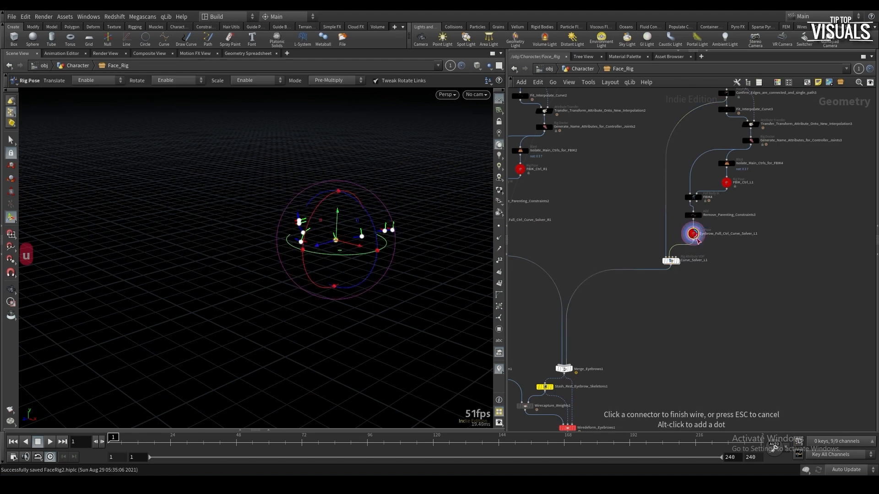
pyautogui.press('Escape')
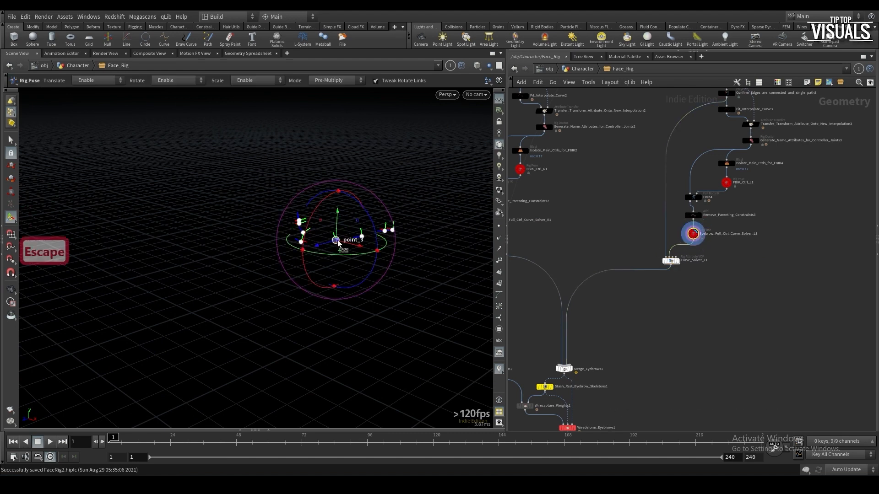
# Inside Curve_Solver_L1, set the Curve Order of solvecurve1 to 8 and return to the Face_Rig network
pyautogui.press('i')
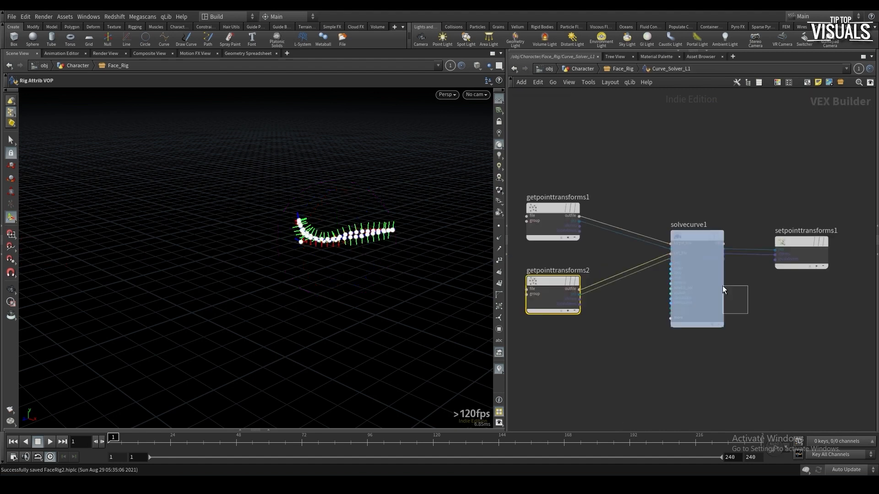
pyautogui.press('p')
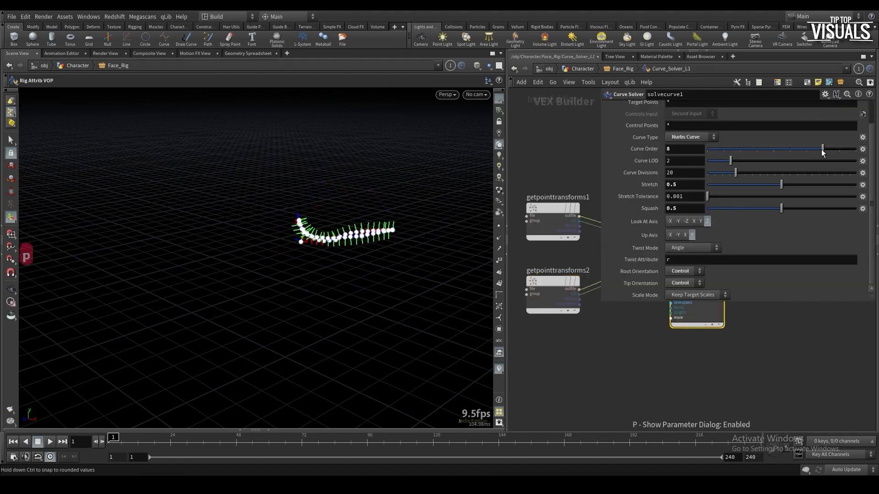
pyautogui.press('p')
pyautogui.press('u')
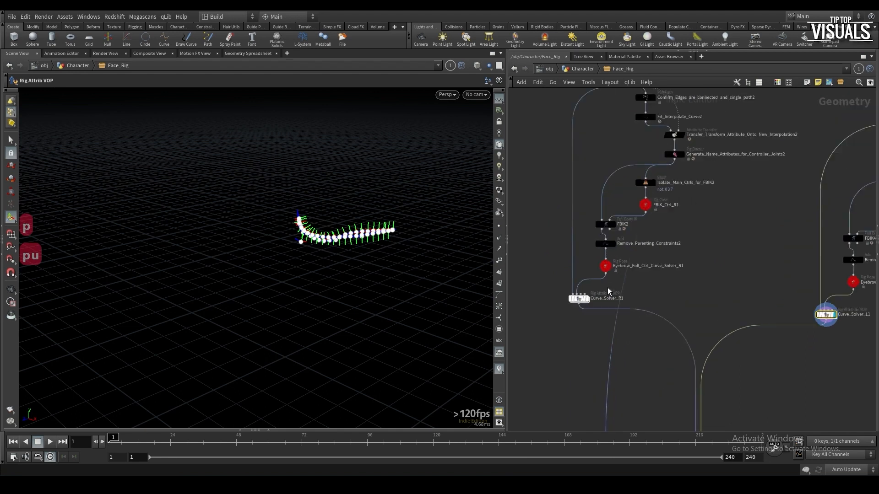
# Match the Curve Order inside Curve_Solver_R1 to the left solver and display the Eyebrow_Full_Ctrl_Curve_Solver_R1 joints
pyautogui.press('p')
pyautogui.press('p')
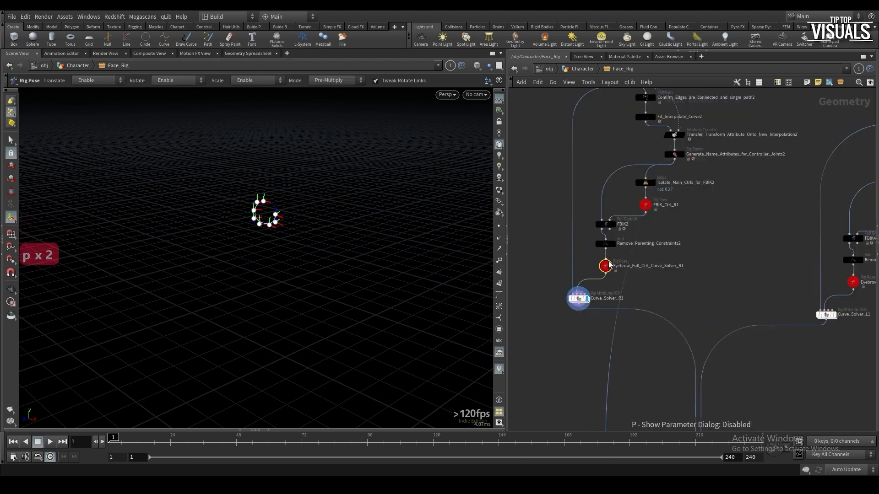
pyautogui.doubleClick(578, 298)
pyautogui.press('p')
pyautogui.press('p')
pyautogui.press('u')
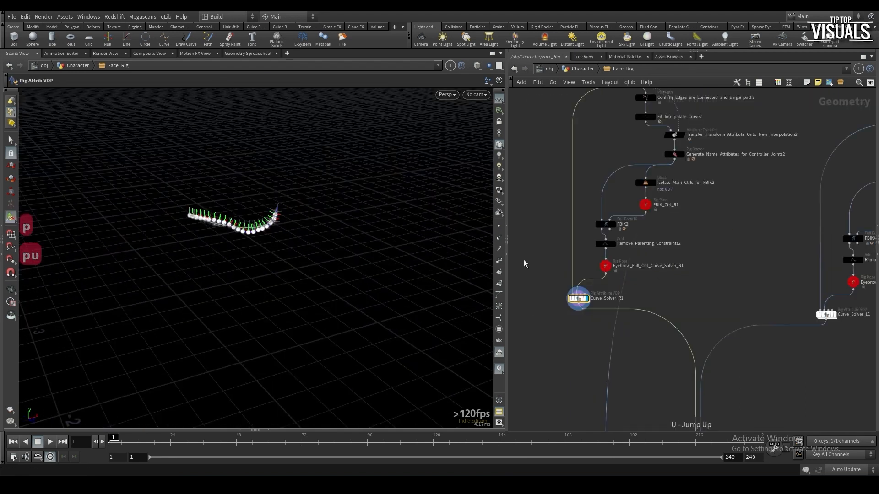
pyautogui.click(606, 267)
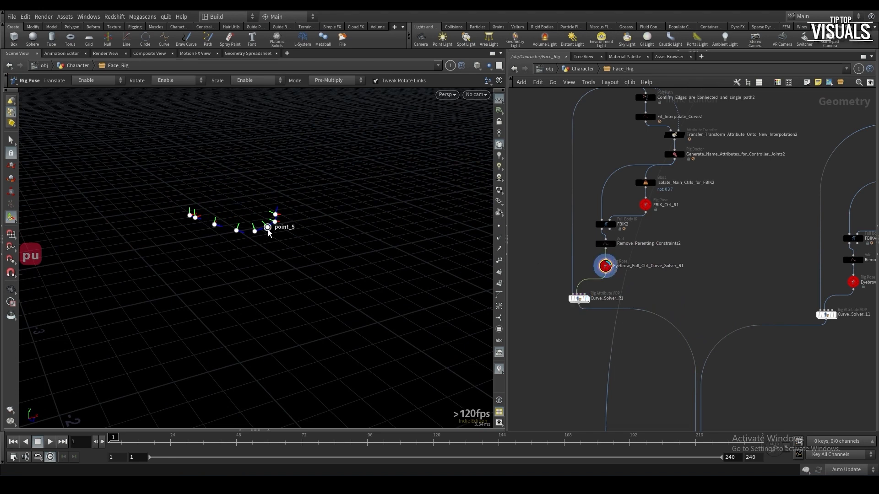
# Display Stash_Rest_Eyebrow_Skeletons1, re-stash its input curves and save the scene
pyautogui.scroll(-2, 582, 305)
pyautogui.moveTo(578, 318); pyautogui.dragTo(572, 254, button='middle')
pyautogui.scroll(1, 654, 371)
pyautogui.click(645, 350)
pyautogui.click(640, 350)
pyautogui.press('p')
pyautogui.press('p')
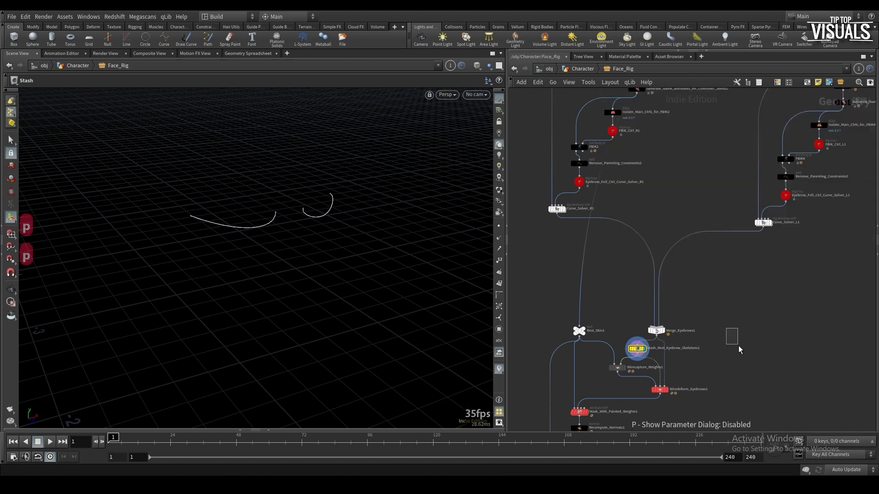
pyautogui.hotkey('ctrl', 's')
# Delete the Isolate_Main_Ctrls_for_FBIK, FBIK_Ctrl and FBIK nodes from both the left and right curve branches
pyautogui.moveTo(713, 366); pyautogui.dragTo(722, 346, button='middle')
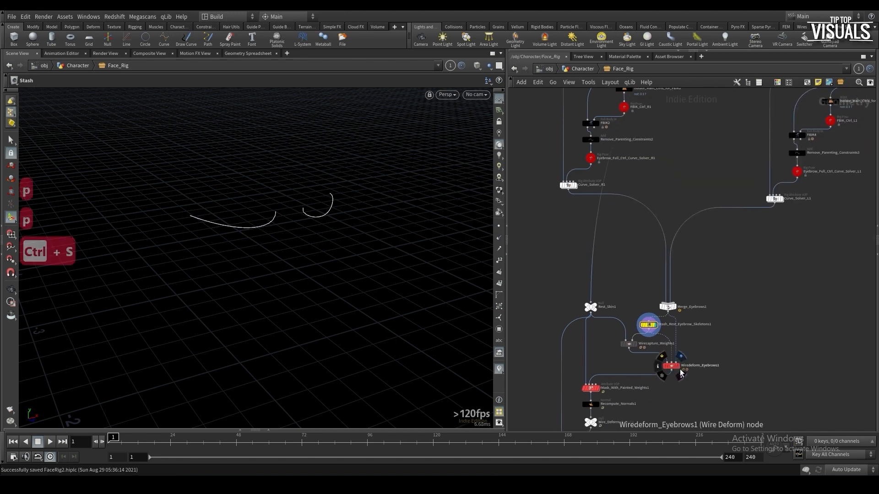
pyautogui.press('p')
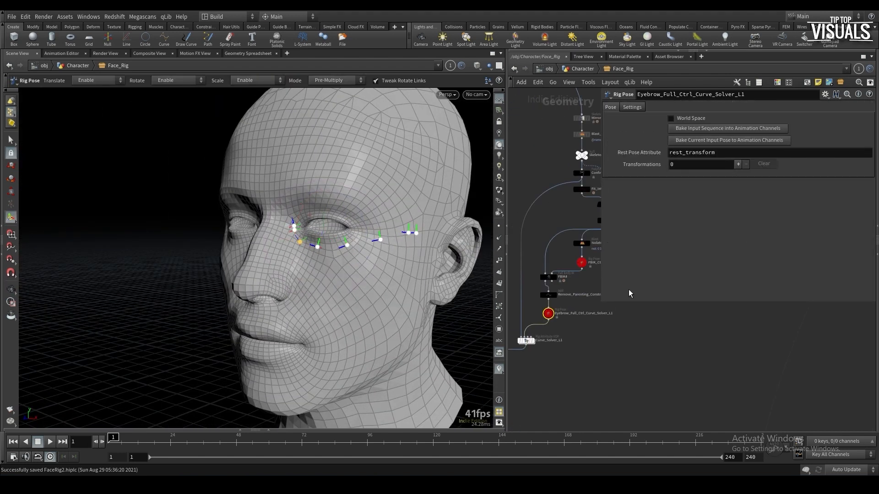
pyautogui.moveTo(615, 316); pyautogui.dragTo(598, 364, button='middle')
pyautogui.moveTo(606, 329); pyautogui.dragTo(571, 314)
pyautogui.moveTo(572, 314); pyautogui.dragTo(567, 311)
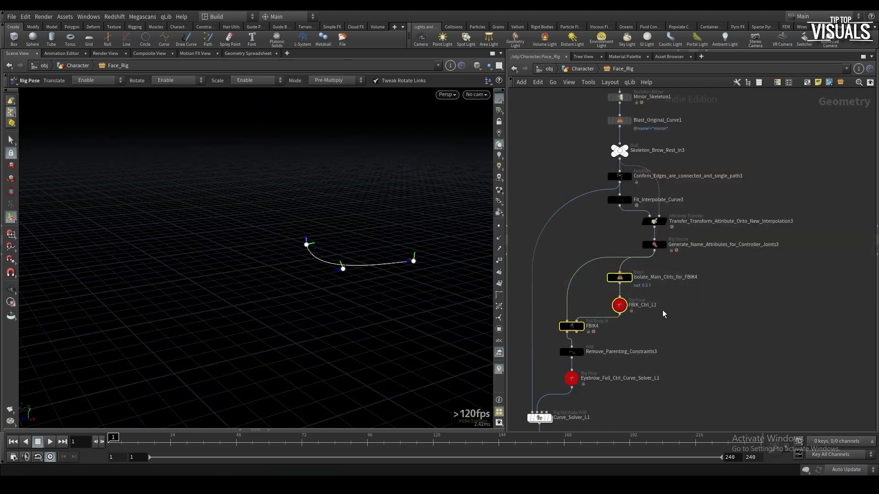
pyautogui.press('Delete')
pyautogui.scroll(-6, 661, 311)
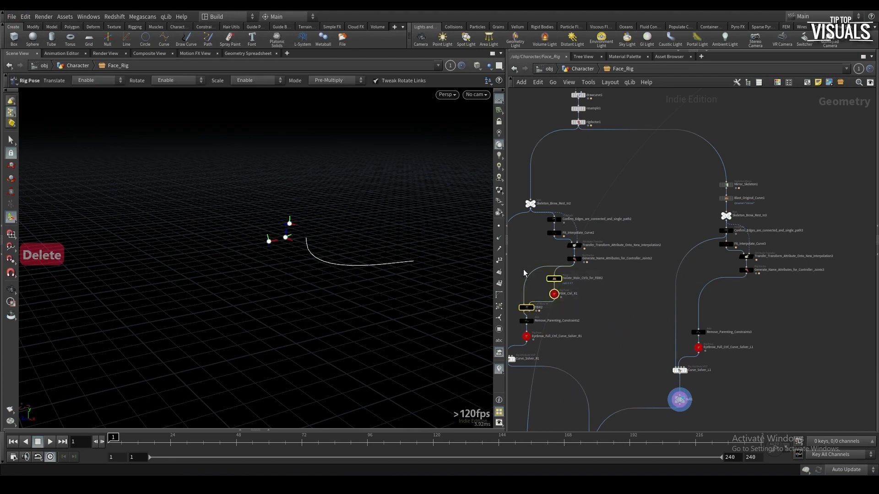
pyautogui.press('Delete')
pyautogui.scroll(-2, 591, 312)
pyautogui.scroll(4, 687, 303)
# Display Generate_Name_Attributes_for_Controller_Joints3 and add an Edit that raises a middle point of the left under-eye curve
pyautogui.moveTo(688, 302); pyautogui.dragTo(654, 300, button='middle')
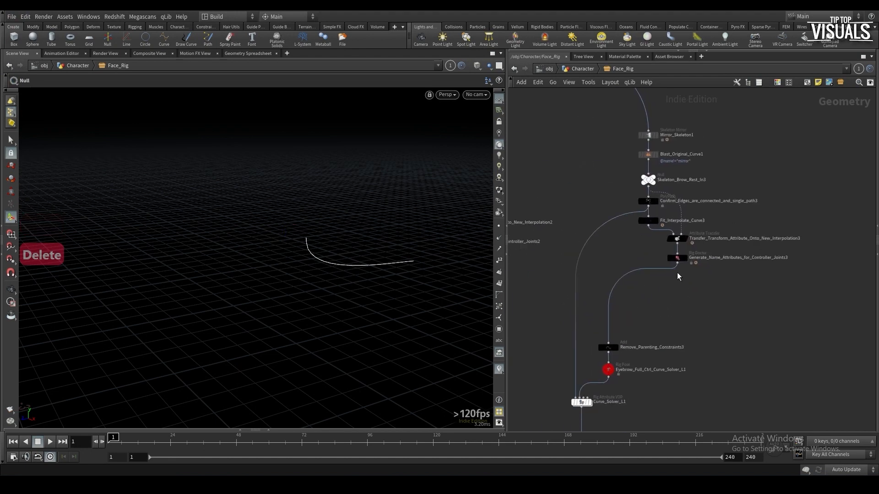
pyautogui.click(684, 258)
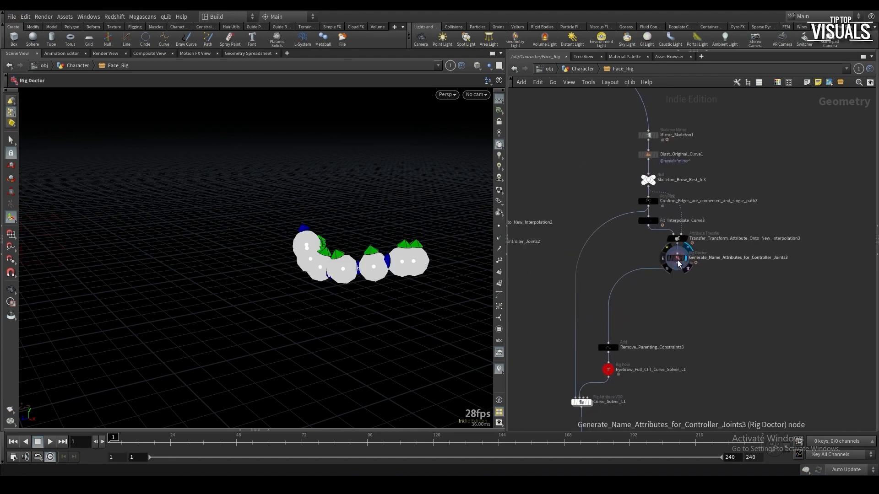
pyautogui.press('Escape')
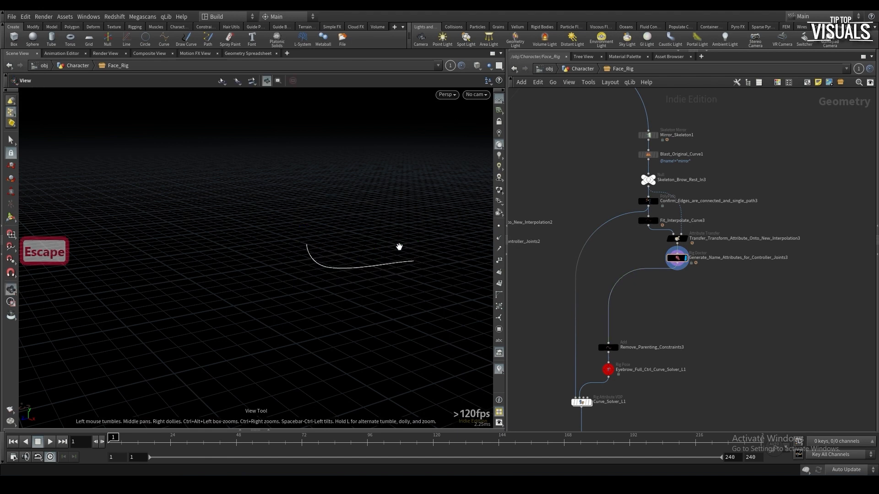
pyautogui.press('s')
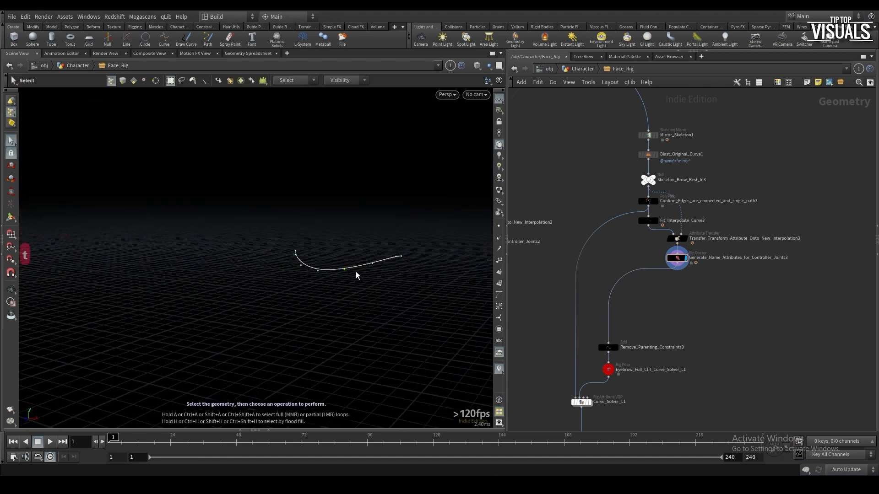
pyautogui.press('t')
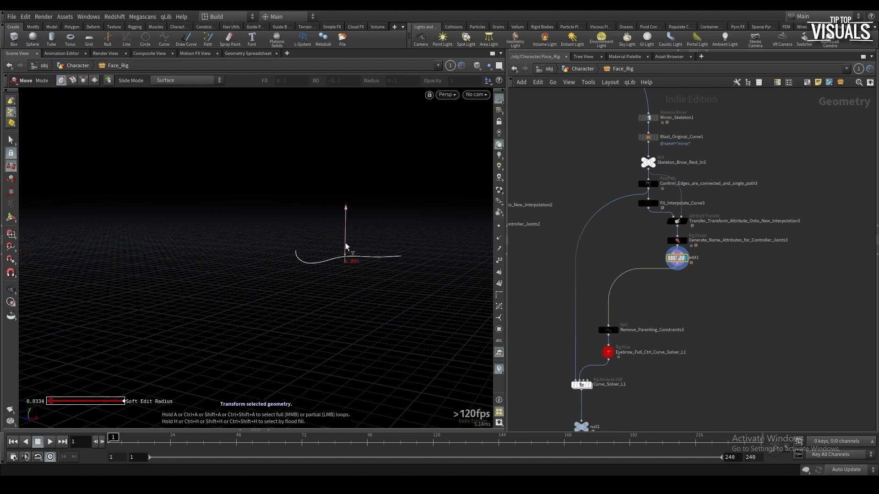
pyautogui.moveTo(346, 248); pyautogui.dragTo(346, 248)
pyautogui.keyDown('alt'); pyautogui.moveTo(362, 262); pyautogui.dragTo(356, 293); pyautogui.keyUp('alt')
# Display the deformed head at Wire_Deformed_OUT1 and re-stash the rest curves in Stash_Rest_Eyebrow_Skeletons1
pyautogui.scroll(-3, 584, 366)
pyautogui.moveTo(578, 415); pyautogui.dragTo(629, 301, button='middle')
pyautogui.scroll(2, 560, 367)
pyautogui.click(546, 371)
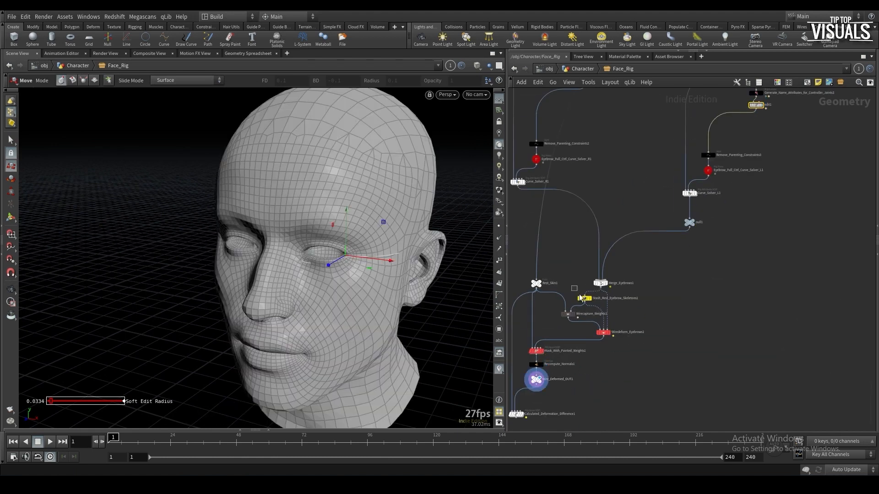
pyautogui.moveTo(734, 146); pyautogui.dragTo(641, 253, button='middle')
pyautogui.scroll(3, 644, 234)
pyautogui.moveTo(625, 350); pyautogui.dragTo(675, 268, button='middle')
pyautogui.moveTo(521, 389); pyautogui.dragTo(604, 328, button='middle')
pyautogui.press('p')
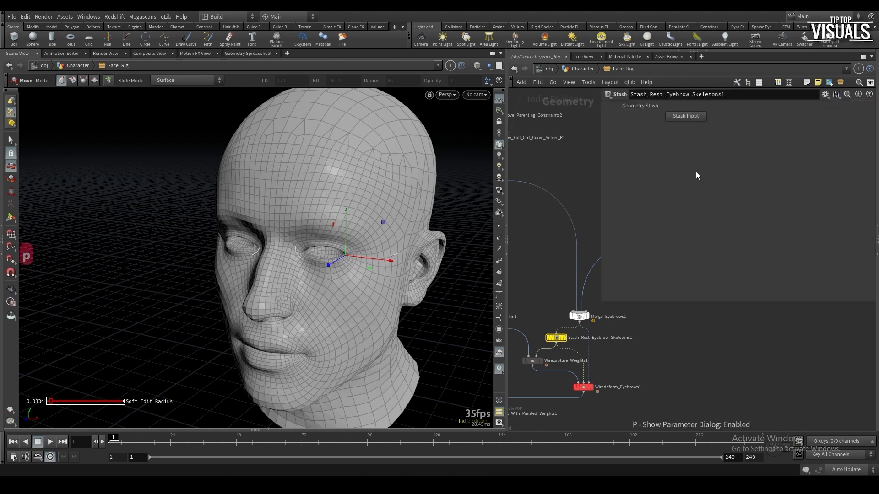
pyautogui.press('p')
# Align the edit1 handle to world and lower the selected point of the left under-eye curve slightly
pyautogui.moveTo(797, 200); pyautogui.dragTo(685, 362, button='middle')
pyautogui.click(686, 222)
pyautogui.keyDown('alt'); pyautogui.moveTo(349, 249); pyautogui.dragTo(306, 278); pyautogui.keyUp('alt')
pyautogui.keyDown('alt'); pyautogui.moveTo(348, 259); pyautogui.dragTo(342, 274); pyautogui.keyUp('alt')
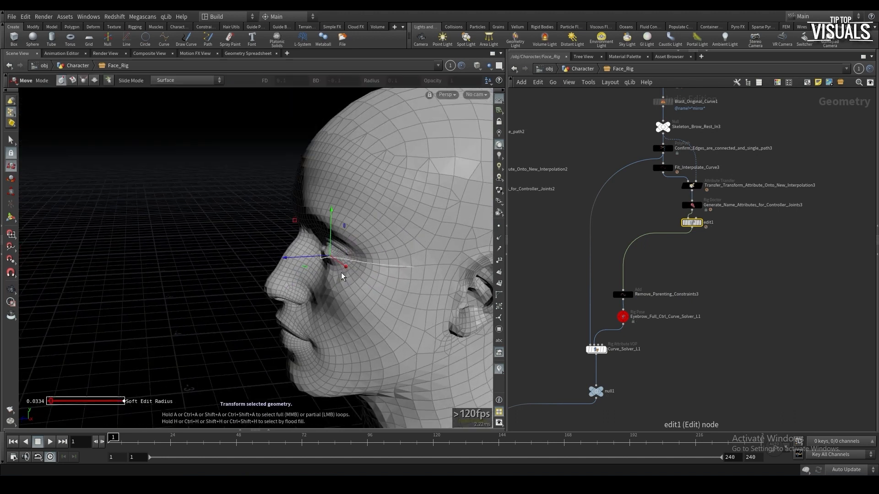
pyautogui.press('r')
pyautogui.press('p')
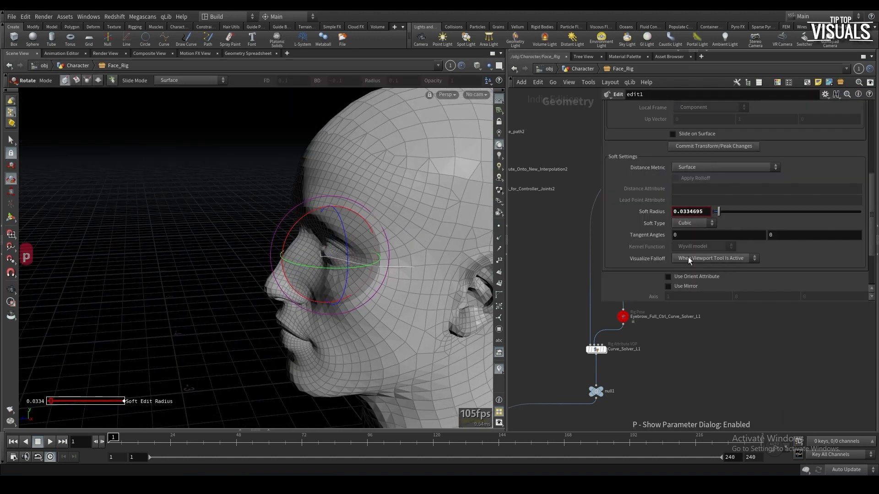
pyautogui.scroll(5, 679, 271)
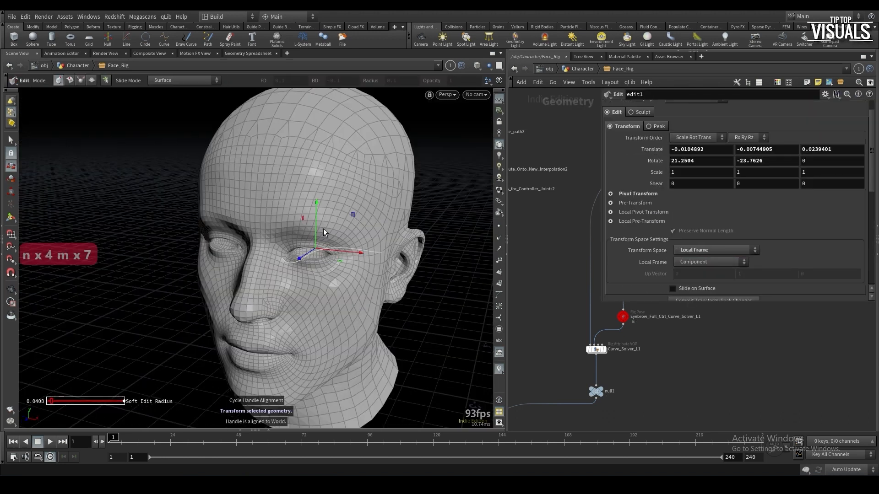
pyautogui.moveTo(325, 231)
pyautogui.keyDown('alt'); pyautogui.mouseDown()
pyautogui.moveTo(295, 228)
pyautogui.moveTo(332, 227)
pyautogui.moveTo(325, 225)
pyautogui.mouseUp(); pyautogui.keyUp('alt')
pyautogui.moveTo(323, 226); pyautogui.dragTo(323, 235)
pyautogui.keyDown('alt'); pyautogui.moveTo(322, 234); pyautogui.dragTo(260, 239); pyautogui.keyUp('alt')
# Display the cheeks mask in Paint_Deformation_Weights and set the main brush operation to Smooth
pyautogui.scroll(-8, 607, 364)
pyautogui.moveTo(606, 366); pyautogui.dragTo(577, 380, button='middle')
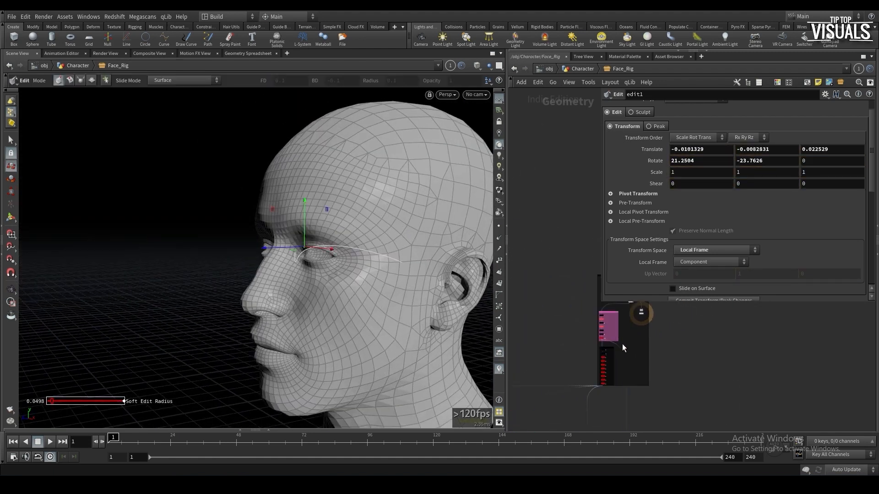
pyautogui.scroll(6, 619, 344)
pyautogui.click(610, 345)
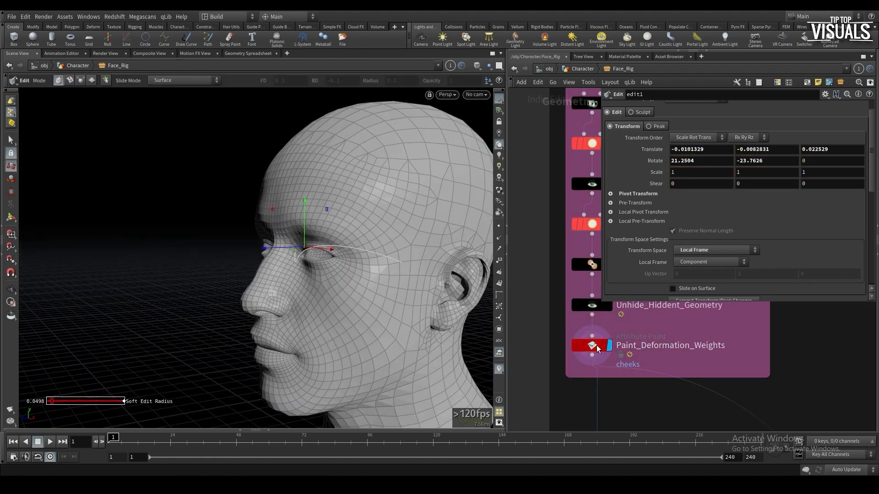
pyautogui.click(596, 347)
pyautogui.keyDown('alt'); pyautogui.moveTo(312, 280); pyautogui.dragTo(360, 286); pyautogui.keyUp('alt')
pyautogui.scroll(3, 328, 259)
pyautogui.keyDown('alt'); pyautogui.moveTo(328, 259); pyautogui.dragTo(336, 274); pyautogui.keyUp('alt')
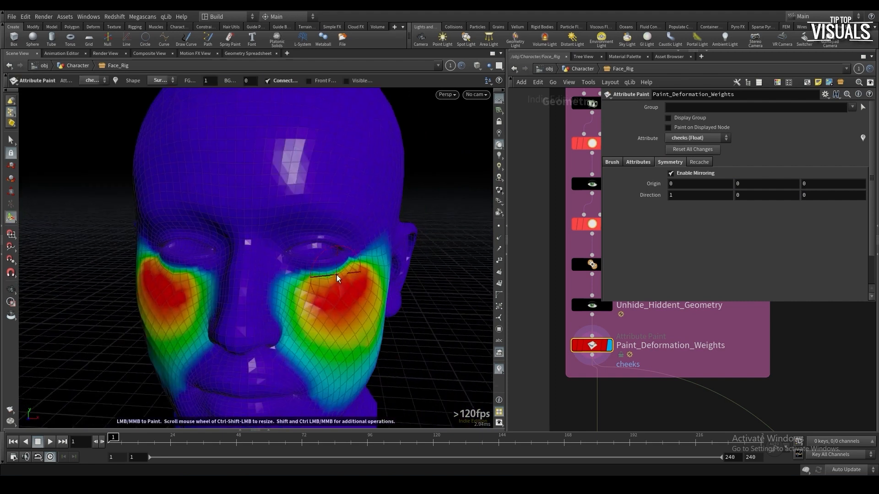
pyautogui.rightClick(358, 269)
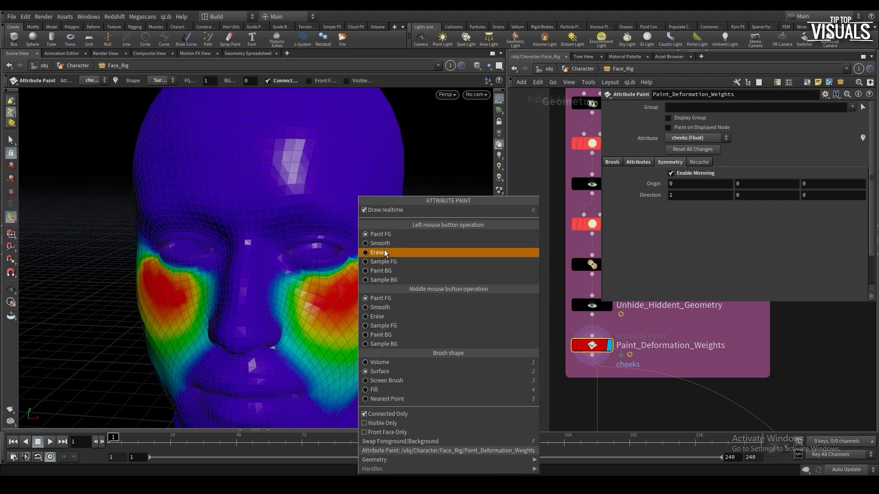
pyautogui.click(383, 249)
# Undo the full-strength smoothing, set the brush opacity to 0.2 and smooth the inner edge of the left cheek mask
pyautogui.keyDown('alt'); pyautogui.moveTo(383, 257); pyautogui.dragTo(350, 275); pyautogui.keyUp('alt')
pyautogui.scroll(2, 350, 275)
pyautogui.hotkey('ctrl', 'z')
pyautogui.hotkey('ctrl', 'z')
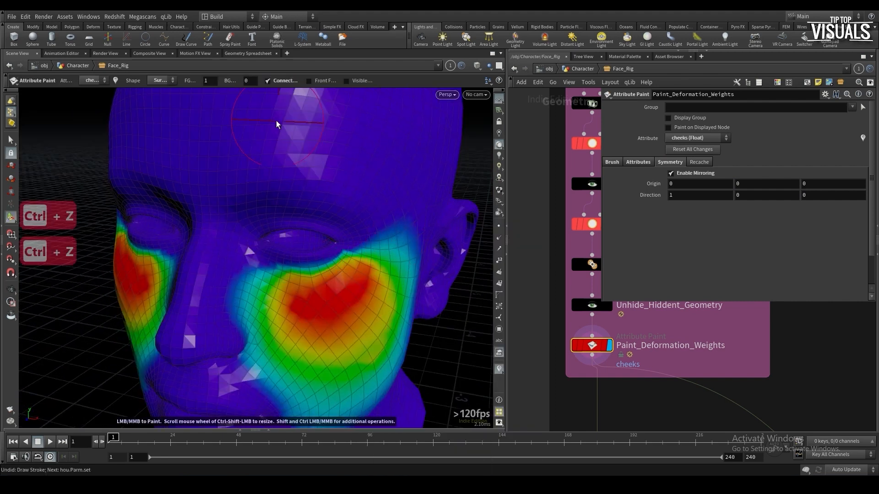
pyautogui.click(612, 163)
pyautogui.click(686, 259)
pyautogui.write('0.2')
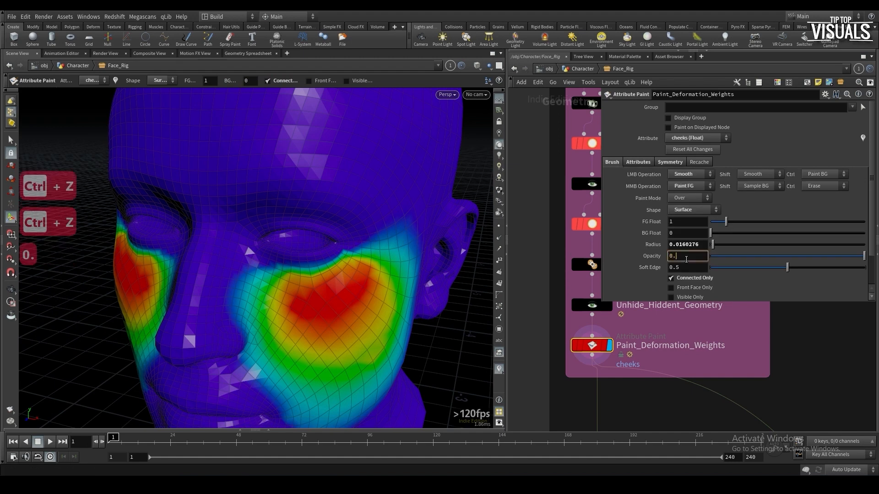
pyautogui.press('Return')
pyautogui.moveTo(273, 308); pyautogui.dragTo(257, 270)
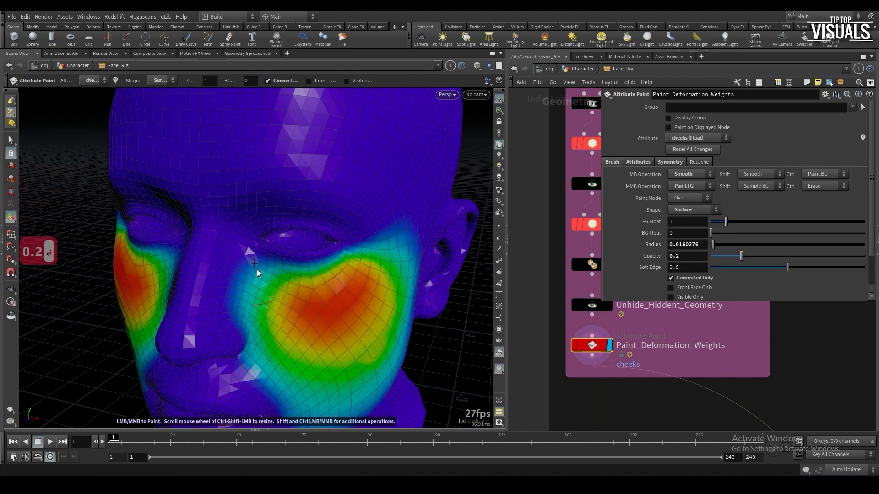
# Switch the brush to Paint FG and add light cheek weights beside the nose, undoing the unwanted stroke
pyautogui.rightClick(257, 269)
pyautogui.rightClick(278, 276)
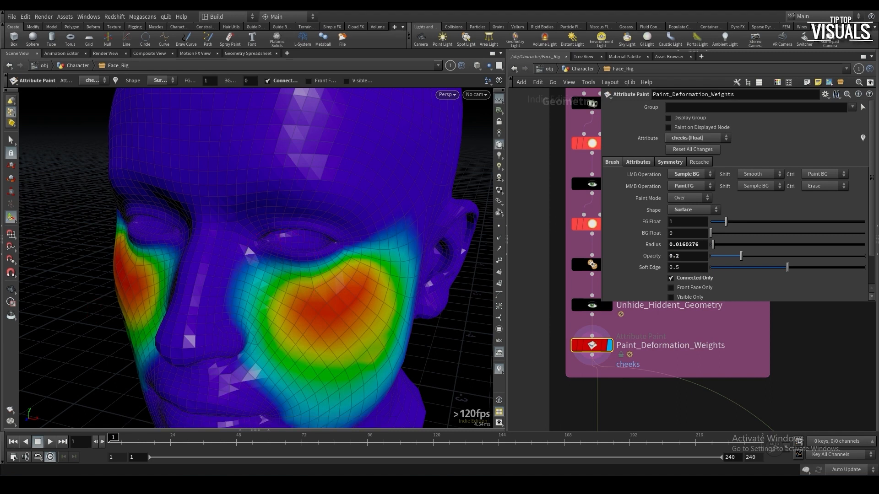
pyautogui.moveTo(323, 270)
pyautogui.keyDown('alt'); pyautogui.mouseDown()
pyautogui.moveTo(256, 270)
pyautogui.moveTo(191, 287)
pyautogui.mouseUp(); pyautogui.keyUp('alt')
pyautogui.rightClick(314, 261)
pyautogui.click(348, 234)
pyautogui.moveTo(199, 254); pyautogui.dragTo(205, 316)
pyautogui.moveTo(205, 316)
pyautogui.keyDown('alt'); pyautogui.mouseDown()
pyautogui.moveTo(229, 324)
pyautogui.moveTo(229, 298)
pyautogui.mouseUp(); pyautogui.keyUp('alt')
pyautogui.moveTo(183, 338); pyautogui.dragTo(214, 336)
pyautogui.hotkey('ctrl', 'z')
# Refine the painted weights around the outer cheek, undo the unwanted strokes and save the scene
pyautogui.keyDown('alt'); pyautogui.moveTo(339, 297); pyautogui.dragTo(293, 296); pyautogui.keyUp('alt')
pyautogui.scroll(2, 366, 247)
pyautogui.moveTo(387, 228)
pyautogui.mouseDown()
pyautogui.moveTo(420, 296)
pyautogui.moveTo(325, 268)
pyautogui.moveTo(389, 263)
pyautogui.mouseUp()
pyautogui.hotkey('ctrl', 'z')
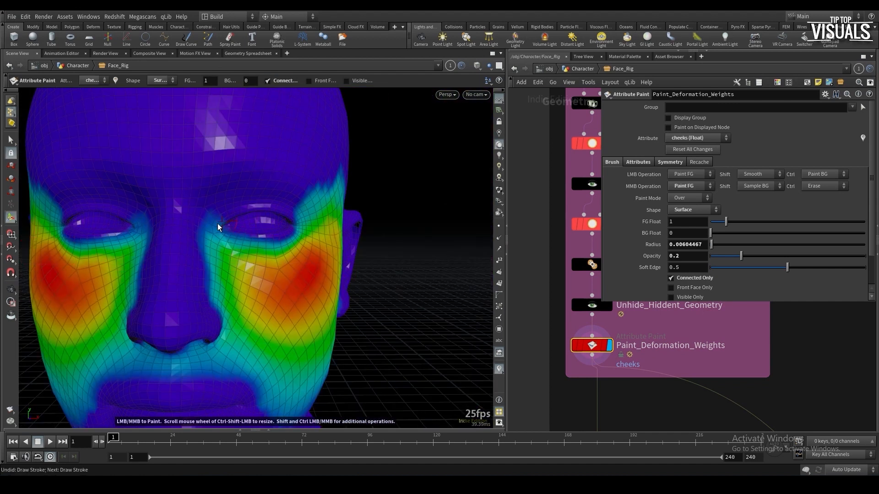
pyautogui.hotkey('ctrl', 'z')
pyautogui.moveTo(343, 219)
pyautogui.keyDown('alt'); pyautogui.mouseDown()
pyautogui.moveTo(308, 186)
pyautogui.moveTo(320, 248)
pyautogui.mouseUp(); pyautogui.keyUp('alt')
pyautogui.scroll(4, 348, 197)
pyautogui.hotkey('ctrl', 'z')
pyautogui.keyDown('alt'); pyautogui.moveTo(316, 274); pyautogui.dragTo(331, 324); pyautogui.keyUp('alt')
pyautogui.hotkey('ctrl', 's')
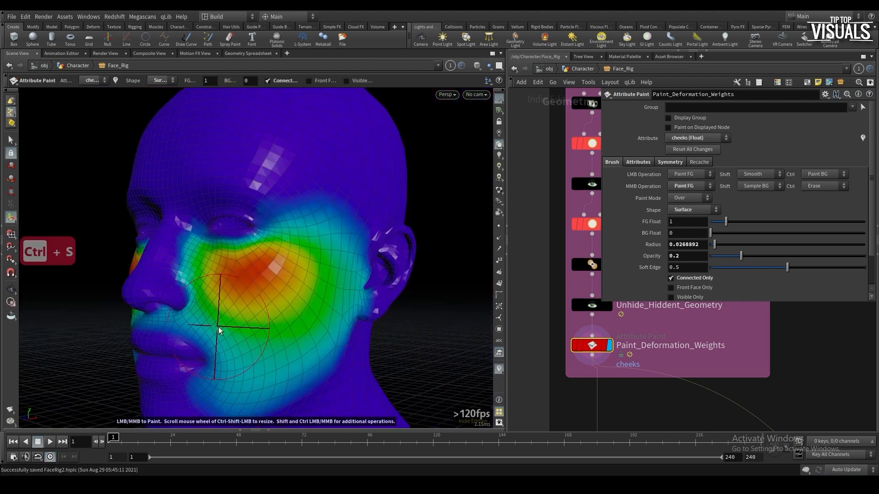
# Save the scene and delete the edit1 node from the left under-eye curve branch
pyautogui.scroll(-8, 589, 380)
pyautogui.hotkey('ctrl', 's')
pyautogui.scroll(4, 531, 412)
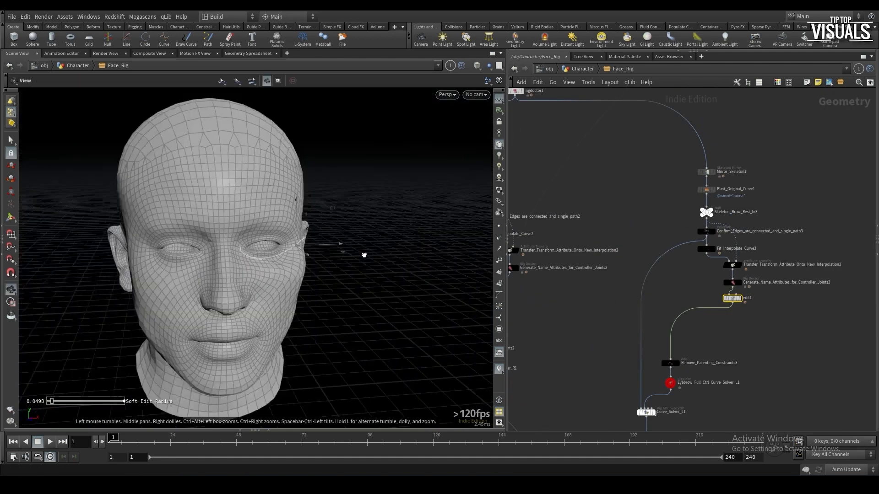
pyautogui.press('Delete')
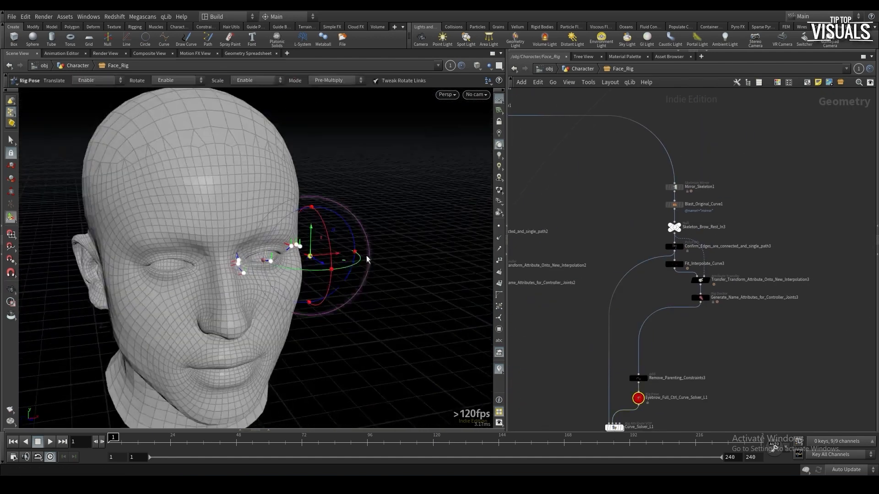
# Return to the cheeks mask in Paint_Deformation_Weights and set the main brush operation to Erase
pyautogui.scroll(-4, 284, 257)
pyautogui.keyDown('alt'); pyautogui.moveTo(367, 260); pyautogui.dragTo(151, 280); pyautogui.keyUp('alt')
pyautogui.scroll(5, 292, 257)
pyautogui.scroll(-5, 376, 251)
pyautogui.scroll(-5, 687, 274)
pyautogui.scroll(3, 762, 281)
pyautogui.moveTo(705, 339)
pyautogui.mouseDown(button='middle')
pyautogui.moveTo(708, 394)
pyautogui.moveTo(695, 462)
pyautogui.mouseUp(button='middle')
pyautogui.click(600, 199)
pyautogui.scroll(4, 283, 286)
pyautogui.moveTo(274, 288)
pyautogui.keyDown('alt'); pyautogui.mouseDown()
pyautogui.moveTo(318, 310)
pyautogui.moveTo(304, 279)
pyautogui.mouseUp(); pyautogui.keyUp('alt')
pyautogui.rightClick(303, 277)
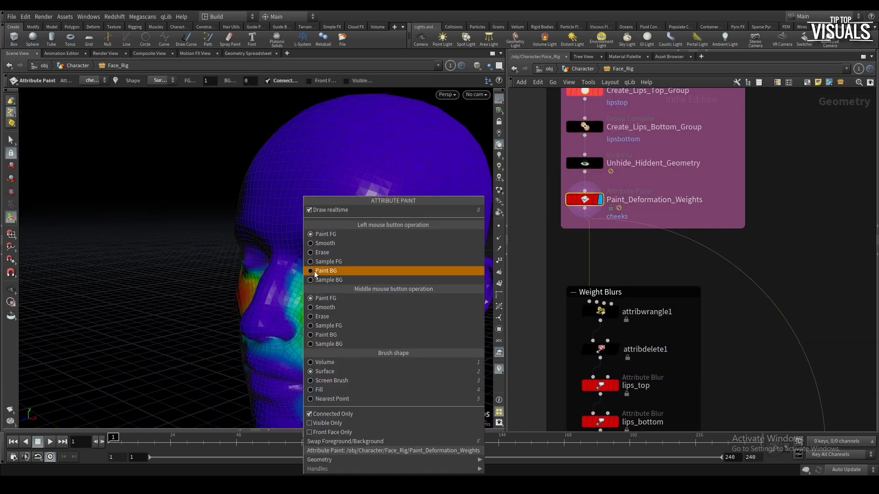
pyautogui.click(323, 254)
# Clean up the stray cheek weights along the side of the nose and save the scene
pyautogui.rightClick(309, 296)
pyautogui.click(301, 281)
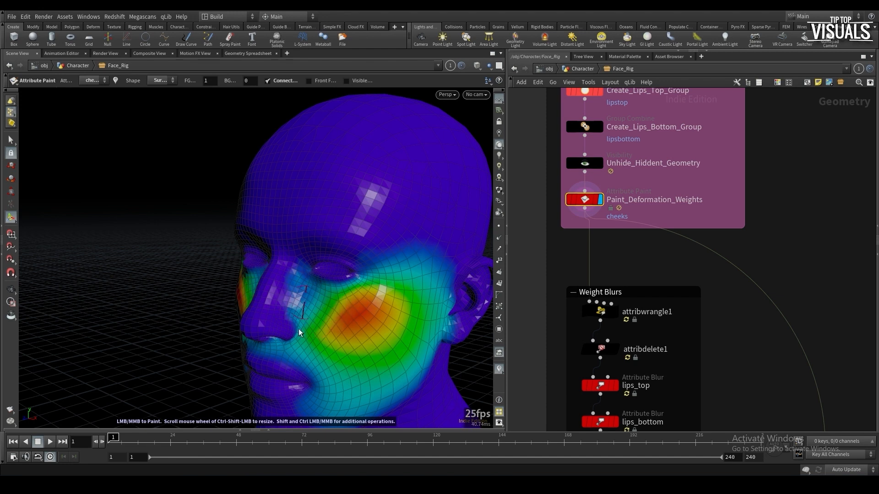
pyautogui.hotkey('ctrl', 's')
pyautogui.scroll(-10, 652, 352)
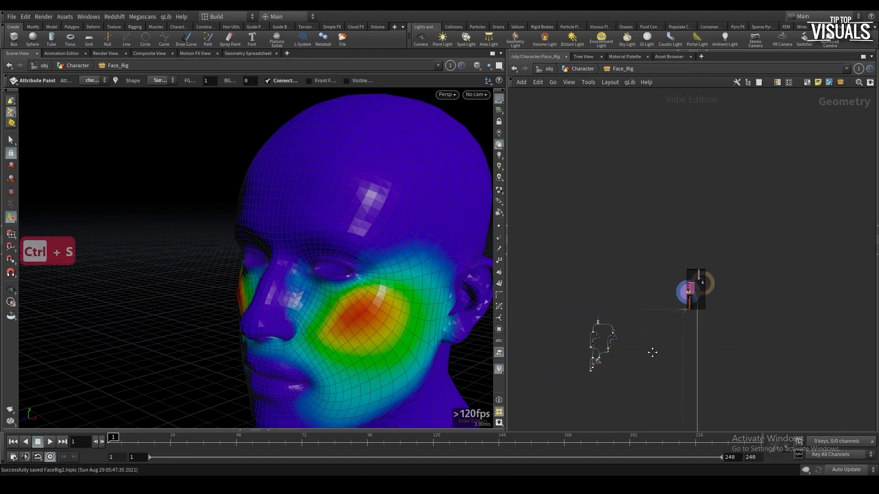
# Display Wire_Deformed_OUT1 and activate the Eyebrow_Full_Ctrl_Curve_Solver_L1 pose controls in the viewport
pyautogui.scroll(12, 594, 370)
pyautogui.click(566, 318)
pyautogui.moveTo(334, 299)
pyautogui.keyDown('alt'); pyautogui.mouseDown()
pyautogui.moveTo(412, 296)
pyautogui.moveTo(303, 310)
pyautogui.moveTo(325, 316)
pyautogui.moveTo(302, 308)
pyautogui.mouseUp(); pyautogui.keyUp('alt')
pyautogui.press('Escape')
pyautogui.scroll(-1, 609, 256)
pyautogui.moveTo(581, 192); pyautogui.dragTo(644, 316, button='middle')
pyautogui.scroll(1, 644, 316)
pyautogui.click(638, 314)
pyautogui.scroll(-1, 549, 257)
pyautogui.moveTo(855, 179); pyautogui.dragTo(664, 284, button='middle')
pyautogui.moveTo(679, 288); pyautogui.dragTo(646, 265)
pyautogui.press('Return')
# Test the left under-eye controls on the deformed head and check the cheek deformation from several angles
pyautogui.keyDown('alt'); pyautogui.moveTo(321, 293); pyautogui.dragTo(471, 280); pyautogui.keyUp('alt')
pyautogui.click(377, 321)
pyautogui.moveTo(351, 289); pyautogui.dragTo(439, 293)
pyautogui.scroll(-1, 613, 328)
pyautogui.moveTo(663, 293); pyautogui.dragTo(638, 274)
pyautogui.press('p')
pyautogui.scroll(2, 776, 167)
pyautogui.scroll(3, 776, 167)
pyautogui.press('p')
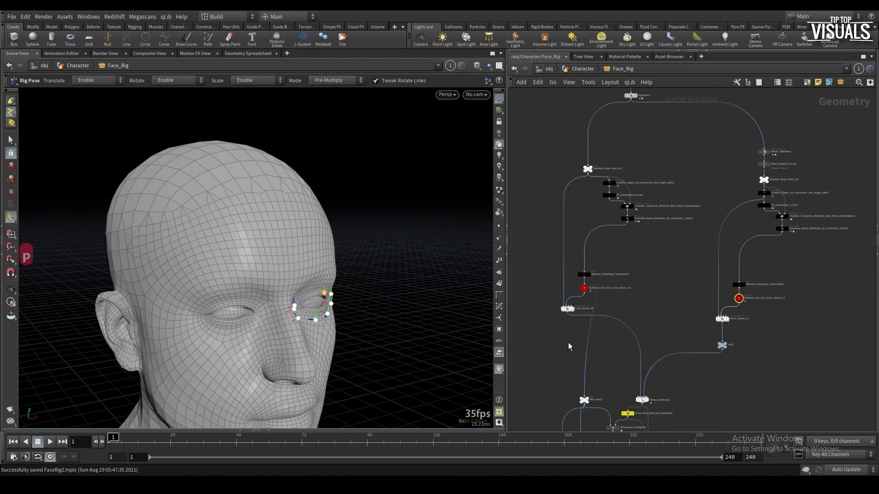
pyautogui.keyDown('alt'); pyautogui.moveTo(312, 317); pyautogui.dragTo(241, 349); pyautogui.keyUp('alt')
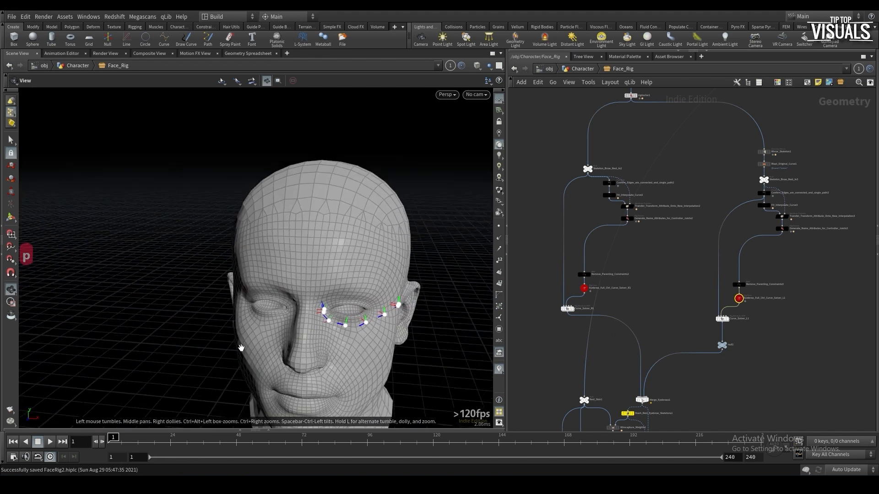
# Display the Calculated_Deformation_Difference1 node at the end of the under-eye network
pyautogui.scroll(-3, 526, 379)
pyautogui.moveTo(550, 417); pyautogui.dragTo(631, 350, button='middle')
pyautogui.scroll(5, 631, 349)
pyautogui.moveTo(633, 354); pyautogui.dragTo(633, 351)
pyautogui.moveTo(569, 385); pyautogui.dragTo(546, 326, button='middle')
pyautogui.scroll(-2, 586, 357)
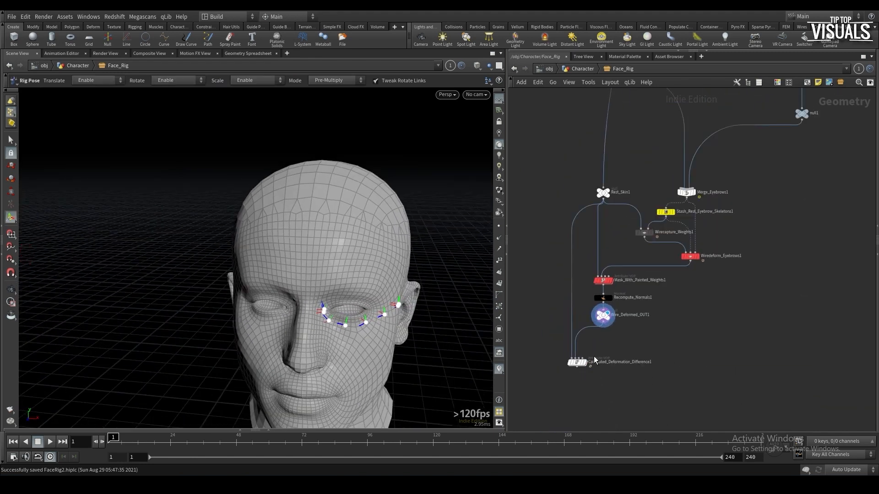
pyautogui.click(588, 363)
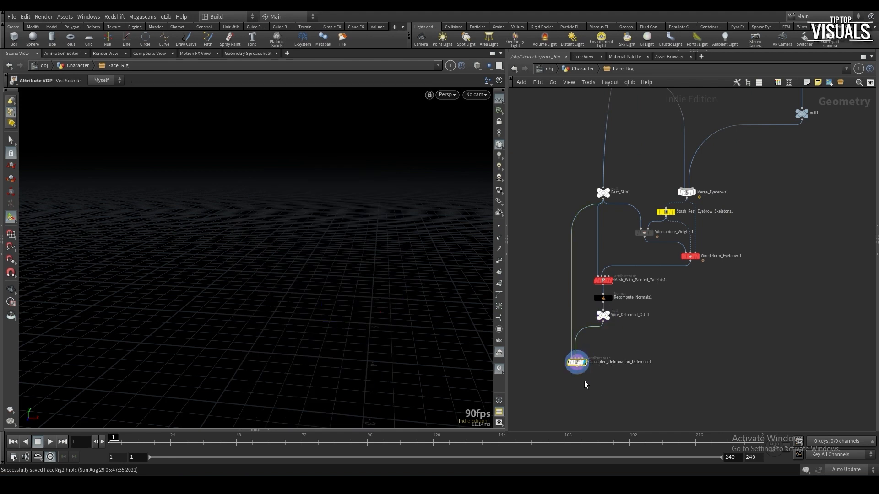
# Place a second deformation-difference VOP below Calculated_Deformation_Difference1, fed by its output, and display it
pyautogui.scroll(-2, 581, 375)
pyautogui.moveTo(594, 388); pyautogui.dragTo(591, 269, button='middle')
pyautogui.scroll(-6, 592, 345)
pyautogui.scroll(2, 592, 277)
pyautogui.moveTo(630, 329); pyautogui.dragTo(636, 321, button='middle')
pyautogui.scroll(2, 598, 245)
pyautogui.keyDown('alt'); pyautogui.moveTo(593, 244); pyautogui.dragTo(695, 383); pyautogui.keyUp('alt')
pyautogui.scroll(1, 695, 382)
pyautogui.moveTo(695, 383); pyautogui.dragTo(668, 260, button='middle')
pyautogui.scroll(-2, 685, 357)
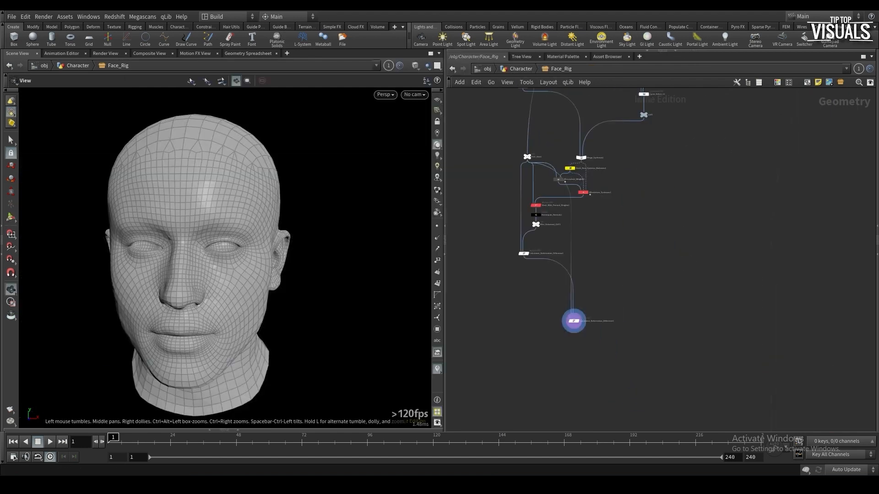
# Display Calculated_Deformation_Difference1 and frame its difference geometry around the origin for inspection
pyautogui.scroll(3, 549, 227)
pyautogui.moveTo(497, 268); pyautogui.dragTo(517, 263, button='middle')
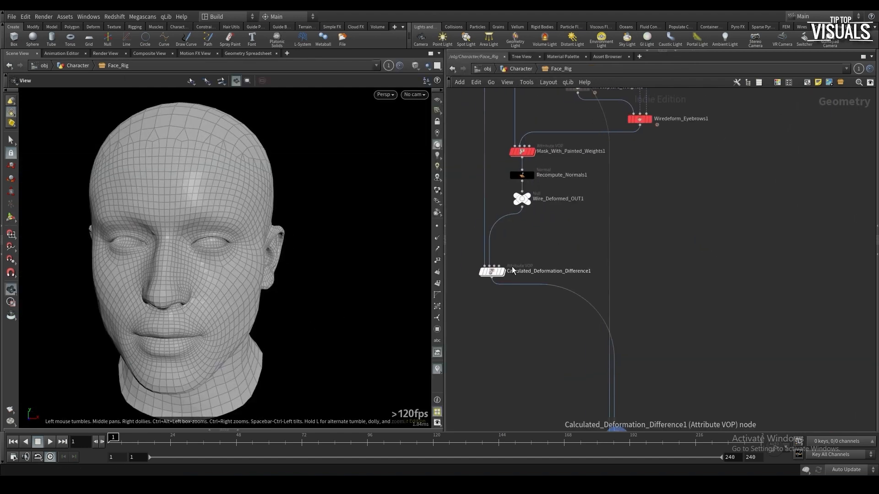
pyautogui.click(491, 271)
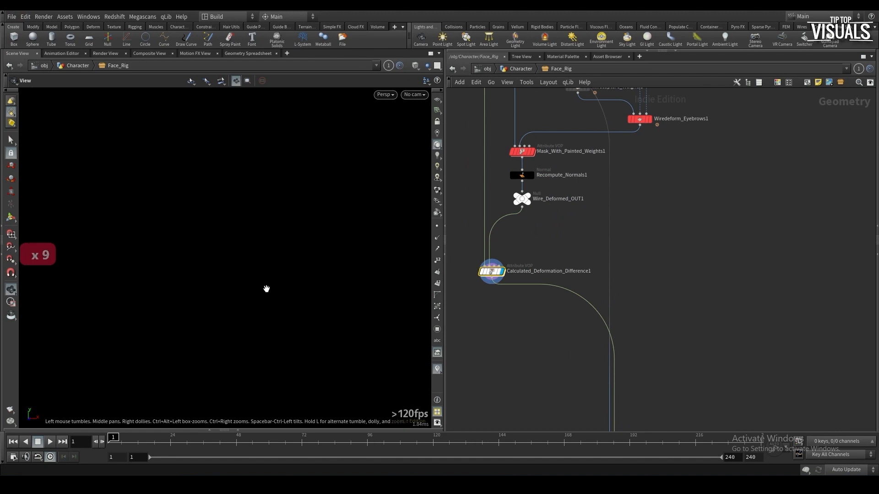
pyautogui.press('g')
pyautogui.moveTo(269, 262)
pyautogui.mouseDown()
pyautogui.moveTo(306, 255)
pyautogui.moveTo(263, 234)
pyautogui.moveTo(284, 272)
pyautogui.mouseUp()
pyautogui.click(438, 101)
pyautogui.scroll(-5, 280, 233)
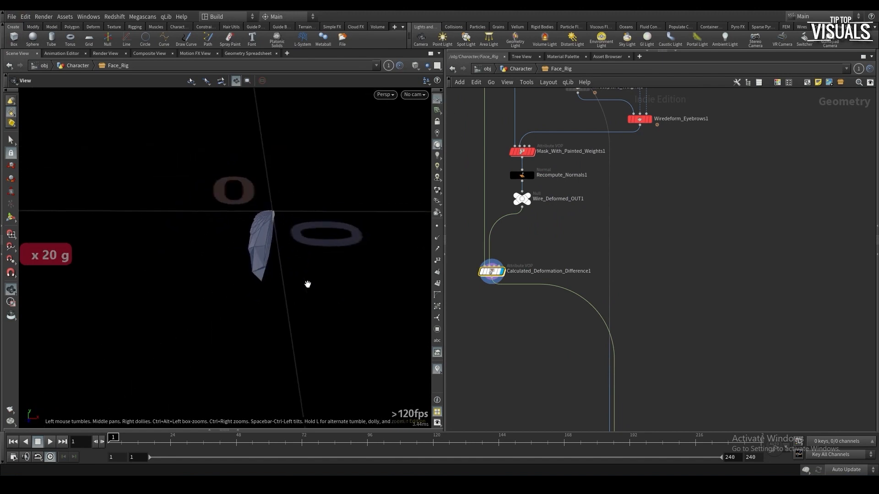
pyautogui.scroll(-6, 521, 225)
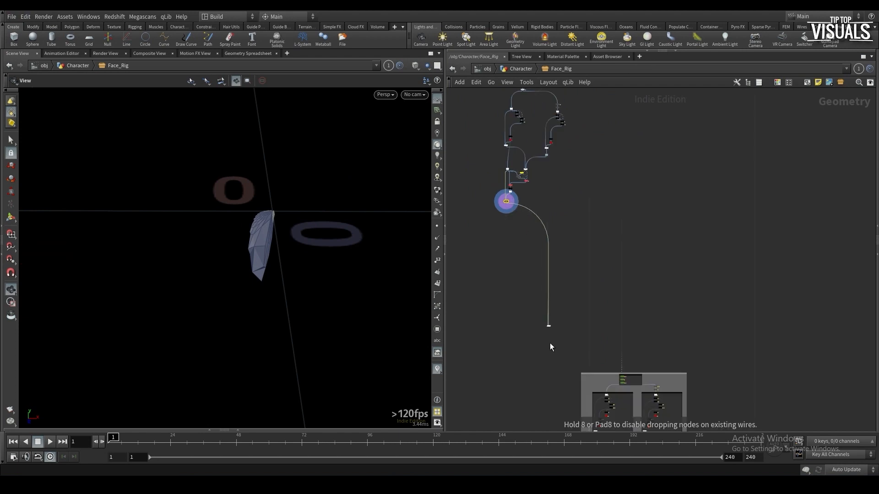
# Move Calculated_Deformation_Difference2 beside the Wire Deform Eyebrows network and connect Wire_Deformed_OUT to it
pyautogui.moveTo(552, 406); pyautogui.dragTo(495, 218, button='middle')
pyautogui.scroll(5, 523, 269)
pyautogui.moveTo(501, 238); pyautogui.dragTo(534, 363)
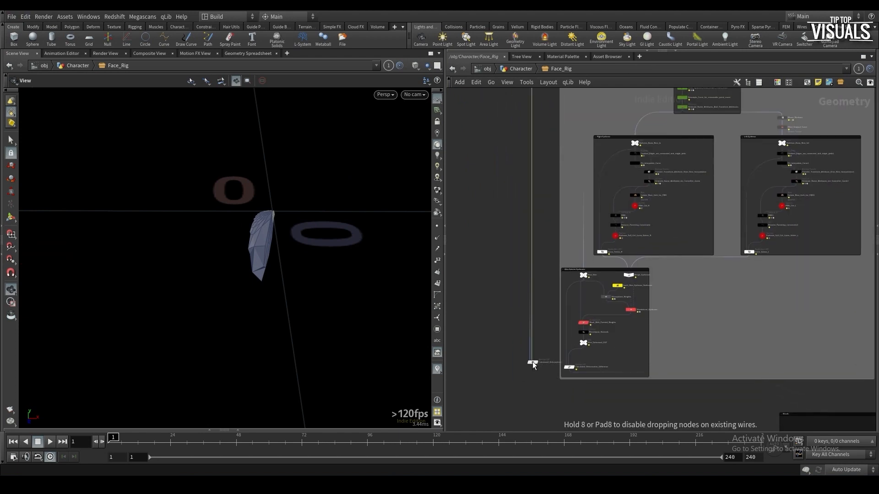
pyautogui.scroll(5, 534, 364)
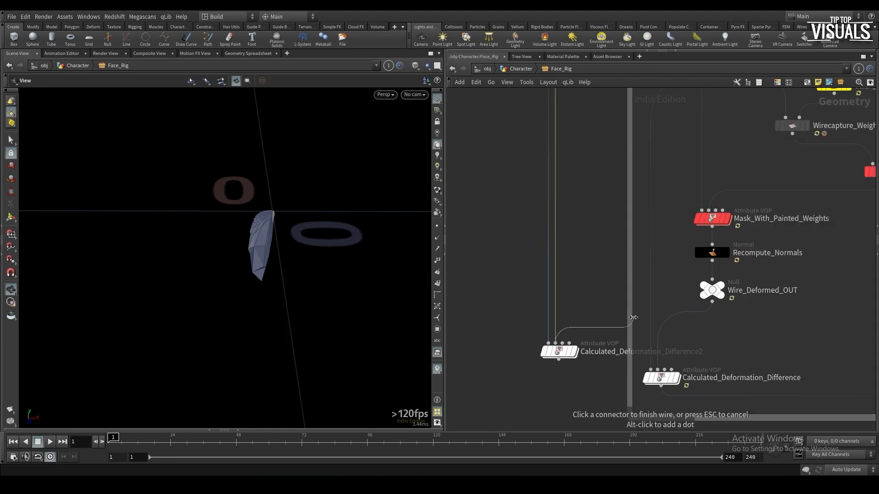
pyautogui.press('Escape')
pyautogui.scroll(-6, 584, 310)
pyautogui.scroll(4, 583, 309)
pyautogui.moveTo(581, 318); pyautogui.dragTo(679, 307)
pyautogui.click(680, 305)
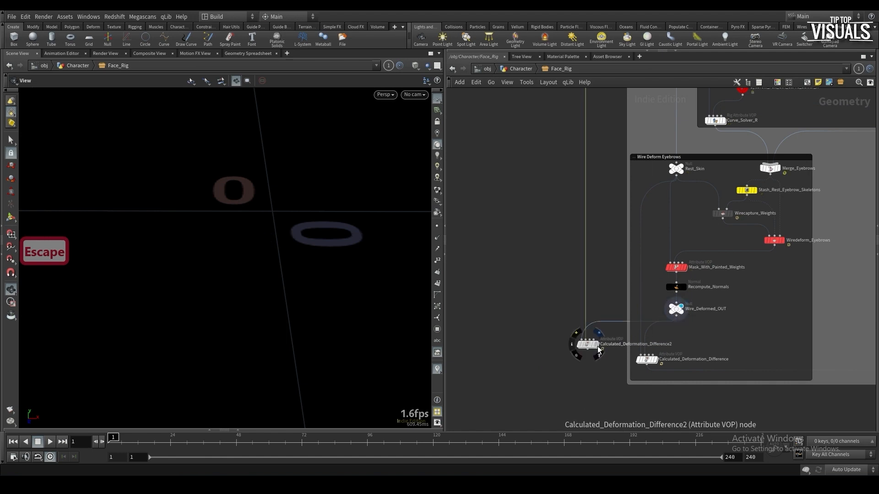
# Examine the connections between the under-eye network, Calculated_Deformation_Difference2 and the eyebrow network
pyautogui.moveTo(598, 350); pyautogui.dragTo(602, 345)
pyautogui.scroll(-8, 580, 307)
pyautogui.moveTo(577, 238); pyautogui.dragTo(583, 428, button='middle')
pyautogui.scroll(6, 541, 235)
pyautogui.moveTo(542, 234); pyautogui.dragTo(545, 267, button='middle')
pyautogui.scroll(4, 547, 258)
pyautogui.moveTo(559, 309); pyautogui.dragTo(544, 242, button='middle')
pyautogui.scroll(-3, 544, 242)
pyautogui.moveTo(599, 375); pyautogui.dragTo(504, 203, button='middle')
pyautogui.scroll(-5, 504, 202)
pyautogui.moveTo(587, 411); pyautogui.dragTo(510, 292, button='middle')
pyautogui.scroll(1, 510, 292)
pyautogui.moveTo(513, 420); pyautogui.dragTo(482, 204, button='middle')
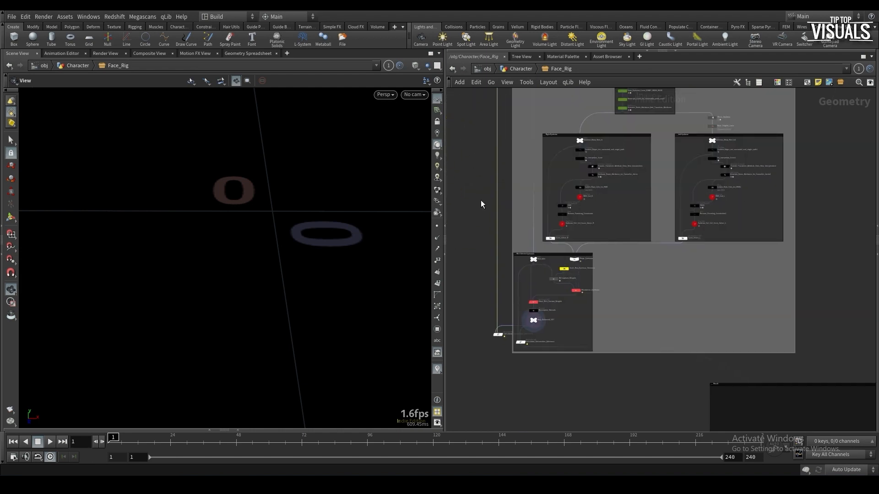
# Display Calculated_Deformation_Difference2 and bring the whole head into view
pyautogui.scroll(6, 505, 316)
pyautogui.click(491, 371)
pyautogui.moveTo(210, 281); pyautogui.dragTo(229, 279)
pyautogui.moveTo(230, 278); pyautogui.dragTo(245, 208, button='right')
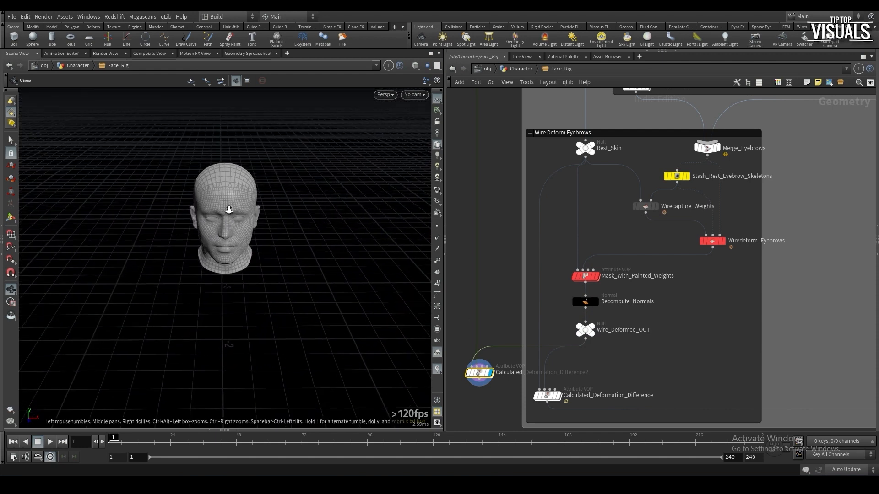
pyautogui.scroll(-10, 476, 273)
pyautogui.scroll(8, 543, 280)
pyautogui.scroll(-12, 559, 316)
pyautogui.scroll(10, 572, 341)
pyautogui.scroll(-6, 535, 388)
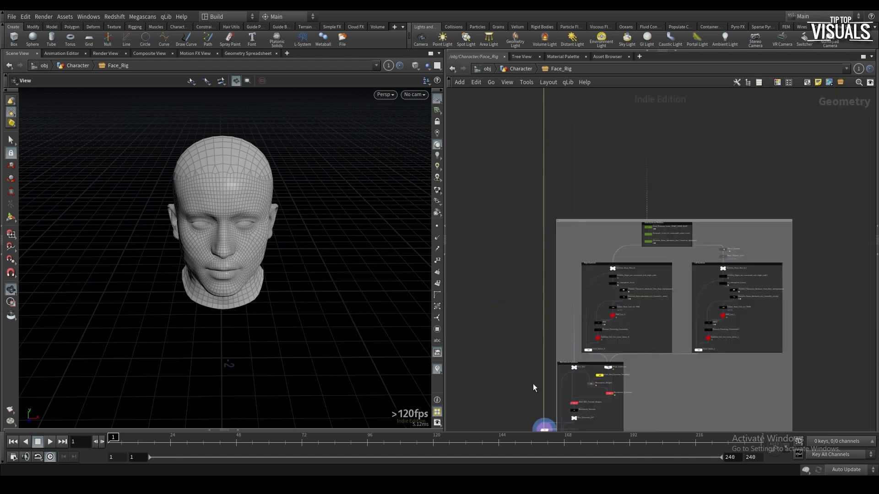
# Bring up the Eyebrow_Full_Ctrl_Curve_Solver_L1 rig pose handles and inspect the eyebrow control from the side of the face
pyautogui.scroll(4, 561, 258)
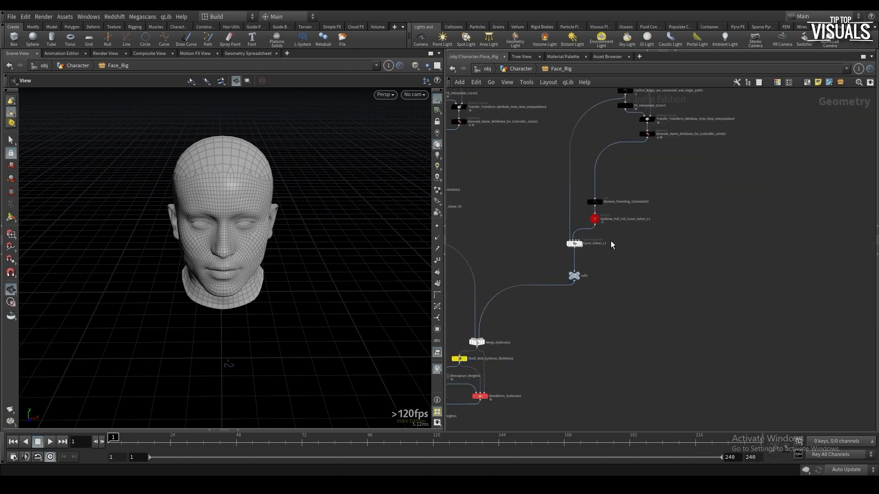
pyautogui.click(593, 219)
pyautogui.press('Return')
pyautogui.click(254, 231)
pyautogui.keyDown('alt'); pyautogui.moveTo(255, 231); pyautogui.dragTo(292, 147, button='right'); pyautogui.keyUp('alt')
pyautogui.moveTo(251, 235); pyautogui.dragTo(256, 252)
pyautogui.keyDown('alt'); pyautogui.moveTo(284, 250); pyautogui.dragTo(241, 241); pyautogui.keyUp('alt')
# Move the Calculated_Deformation_Difference2 node into the Wire Deform Eyebrows box, display Calculated_Deformation_Difference, and save the scene
pyautogui.scroll(1, 529, 372)
pyautogui.moveTo(529, 372); pyautogui.dragTo(665, 265, button='middle')
pyautogui.scroll(-1, 588, 339)
pyautogui.moveTo(589, 339); pyautogui.dragTo(629, 321, button='middle')
pyautogui.click(556, 379)
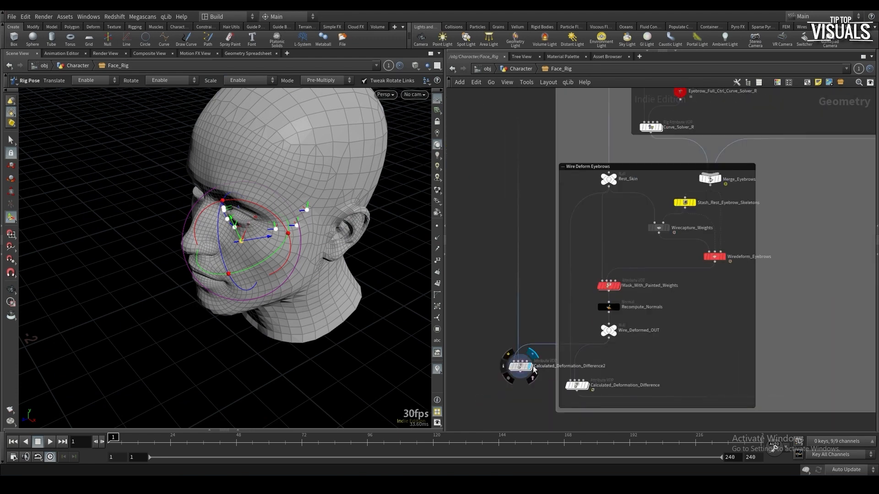
pyautogui.moveTo(506, 398); pyautogui.dragTo(502, 368, button='middle')
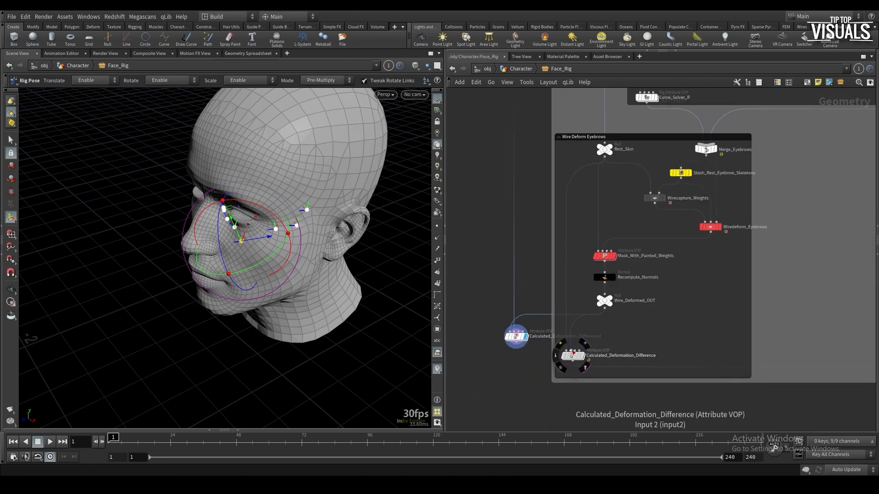
pyautogui.moveTo(505, 335); pyautogui.dragTo(583, 336)
pyautogui.click(582, 356)
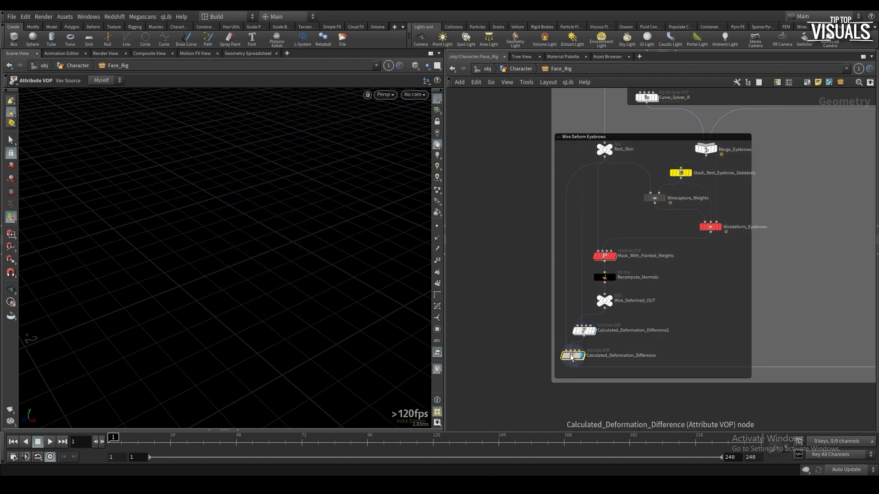
pyautogui.hotkey('ctrl', 's')
# Display the Masked_Lips_Out node at the end of the green lips network and save the scene
pyautogui.scroll(-3, 544, 335)
pyautogui.scroll(-5, 567, 303)
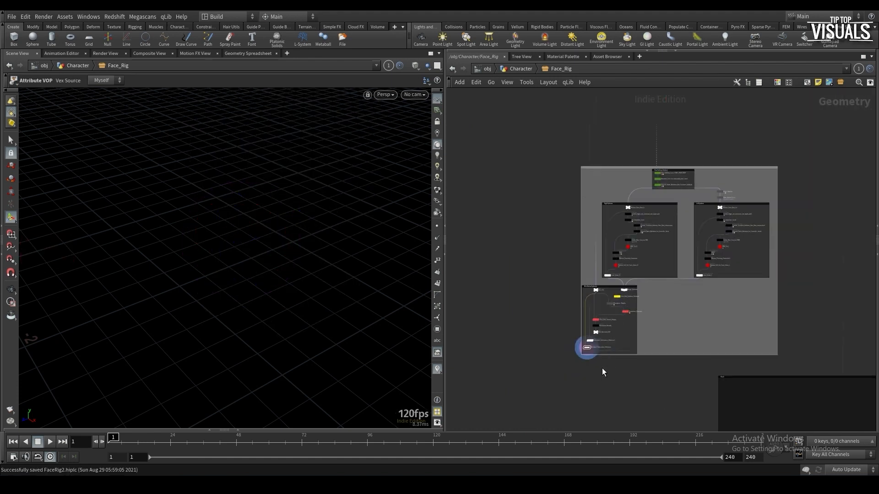
pyautogui.scroll(4, 583, 342)
pyautogui.scroll(4, 583, 342)
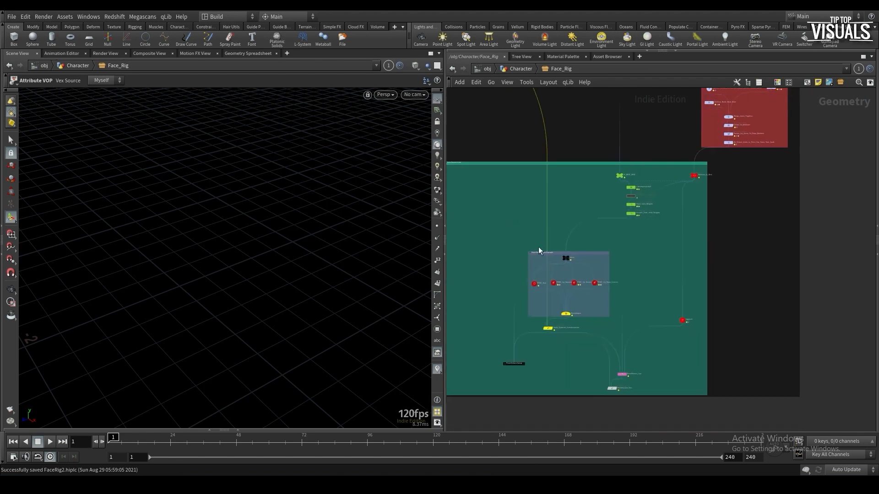
pyautogui.click(550, 319)
pyautogui.scroll(-5, 551, 357)
pyautogui.scroll(4, 582, 382)
pyautogui.scroll(-5, 574, 371)
pyautogui.scroll(4, 551, 364)
pyautogui.click(545, 364)
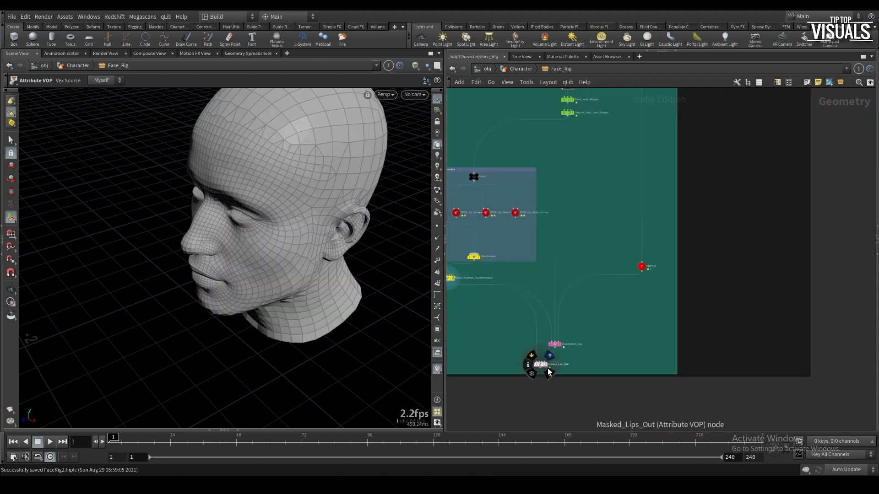
pyautogui.hotkey('ctrl', 's')
pyautogui.scroll(2, 549, 368)
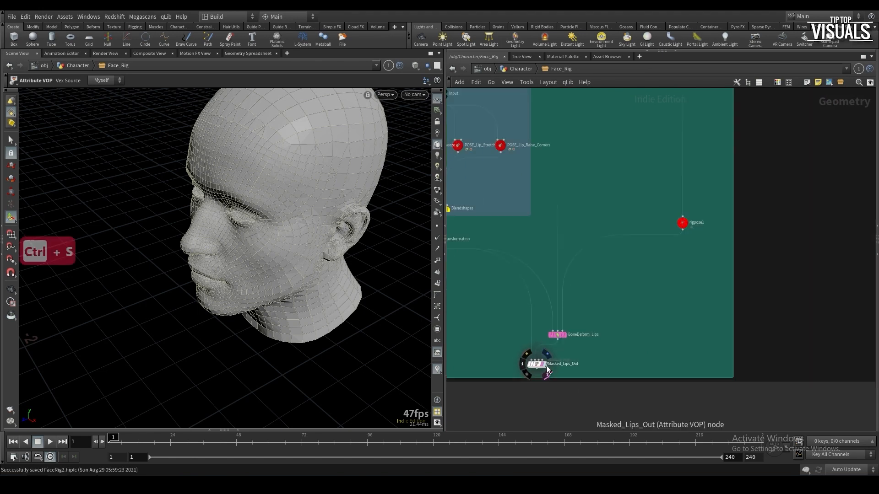
pyautogui.click(546, 366)
# Select the eyebrow rig pose nodes and check the eyebrow control of Eyebrow_Full_Ctrl_Curve_Solver_L1 on the face
pyautogui.scroll(-7, 503, 344)
pyautogui.moveTo(462, 211); pyautogui.dragTo(578, 307, button='middle')
pyautogui.scroll(4, 503, 297)
pyautogui.moveTo(489, 312); pyautogui.dragTo(506, 327, button='middle')
pyautogui.scroll(-2, 554, 285)
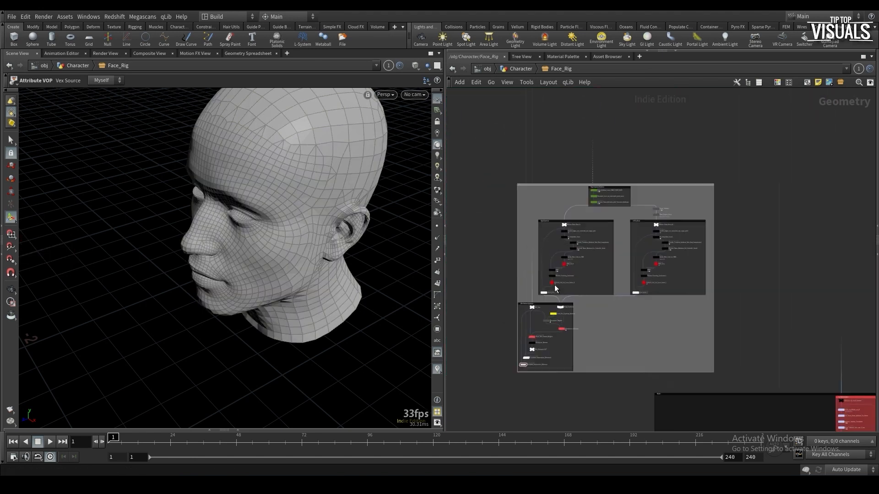
pyautogui.click(552, 282)
pyautogui.moveTo(181, 181)
pyautogui.keyDown('alt'); pyautogui.mouseDown()
pyautogui.moveTo(192, 192)
pyautogui.moveTo(187, 171)
pyautogui.mouseUp(); pyautogui.keyUp('alt')
pyautogui.moveTo(468, 220); pyautogui.dragTo(598, 402, button='middle')
pyautogui.moveTo(591, 98); pyautogui.dragTo(547, 210, button='middle')
pyautogui.scroll(4, 546, 208)
pyautogui.click(549, 204)
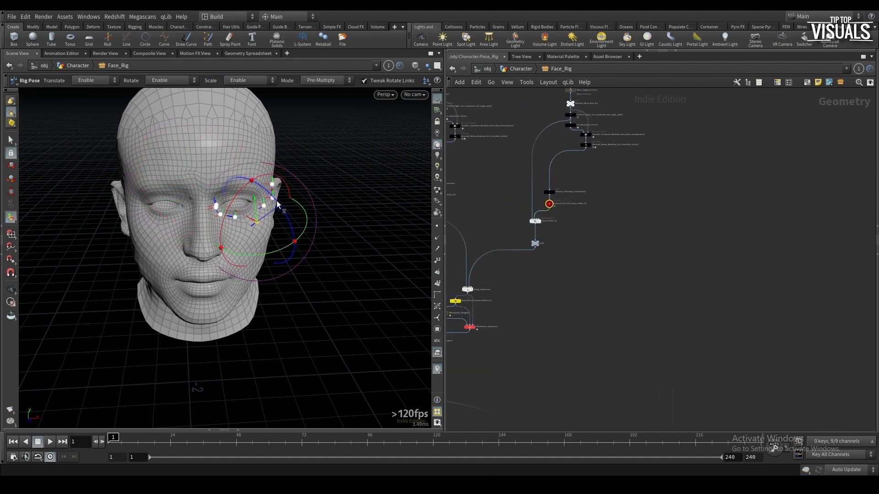
pyautogui.moveTo(264, 237); pyautogui.dragTo(264, 238)
pyautogui.keyDown('alt'); pyautogui.moveTo(274, 238); pyautogui.dragTo(311, 234); pyautogui.keyUp('alt')
# Examine the lip pose nodes and their parameters in the blue box of the lips network
pyautogui.scroll(-4, 567, 355)
pyautogui.moveTo(568, 355); pyautogui.dragTo(522, 227, button='middle')
pyautogui.scroll(8, 531, 249)
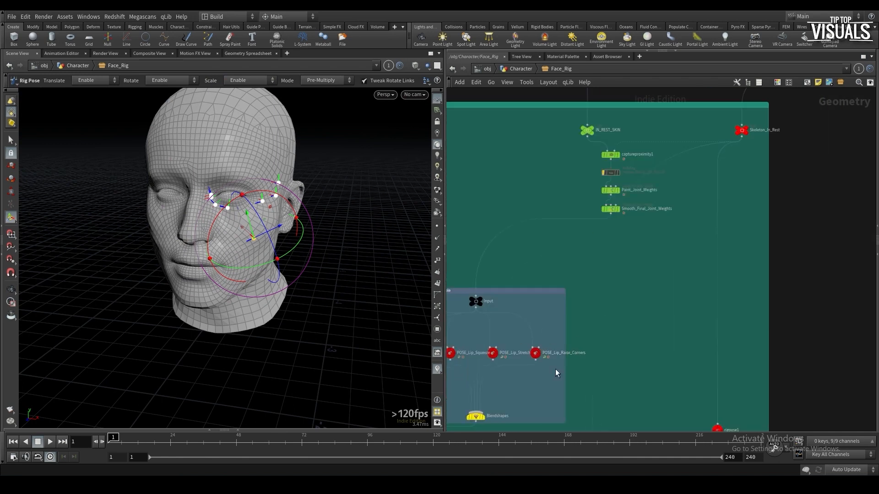
pyautogui.click(471, 304)
pyautogui.click(540, 338)
pyautogui.press('p')
pyautogui.moveTo(781, 294)
pyautogui.mouseDown()
pyautogui.moveTo(852, 293)
pyautogui.moveTo(778, 294)
pyautogui.mouseUp()
pyautogui.press('p')
# Try posing an upper-lip joint with the rigpose1 node of the lips network, and undo the change
pyautogui.scroll(-3, 645, 376)
pyautogui.moveTo(645, 375); pyautogui.dragTo(618, 314, button='middle')
pyautogui.click(657, 280)
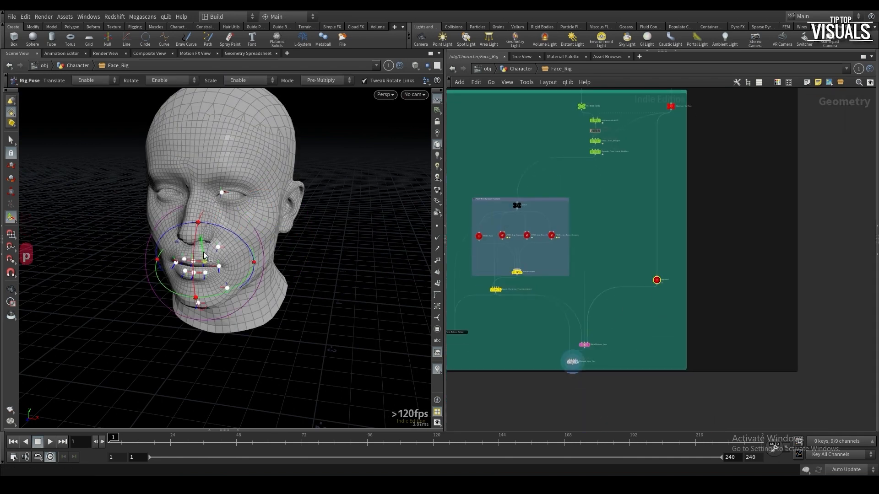
pyautogui.scroll(5, 205, 257)
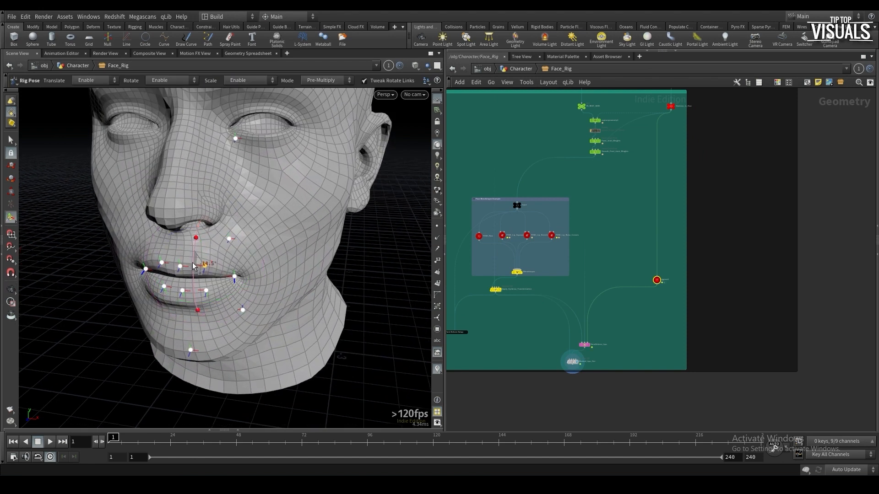
pyautogui.keyDown('alt'); pyautogui.moveTo(194, 278); pyautogui.dragTo(131, 270); pyautogui.keyUp('alt')
pyautogui.hotkey('ctrl', 'z')
# Show the parameters of the Eyebrow_Full_Ctrl_Curve_Solver_L1 rig pose and save the scene
pyautogui.scroll(-8, 557, 308)
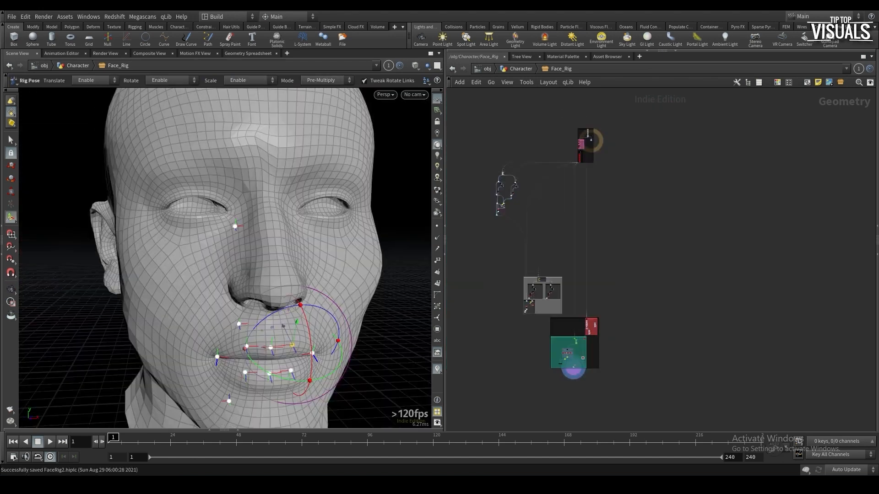
pyautogui.scroll(5, 586, 364)
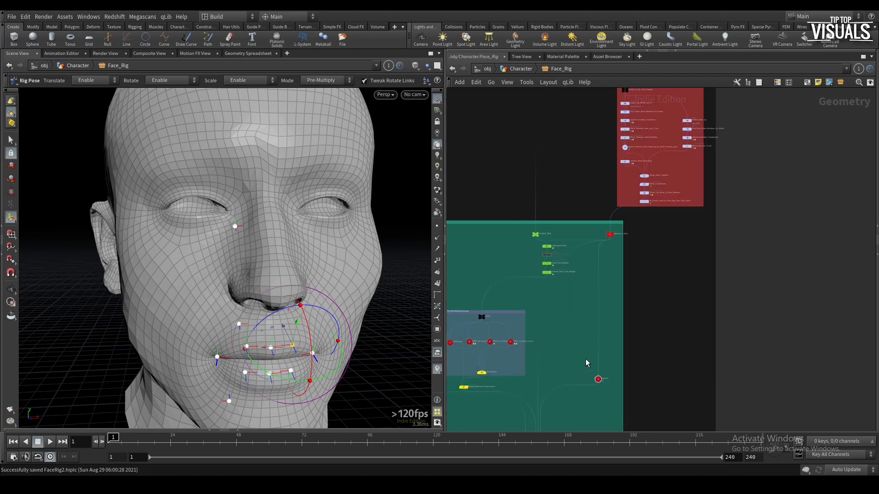
pyautogui.press('p')
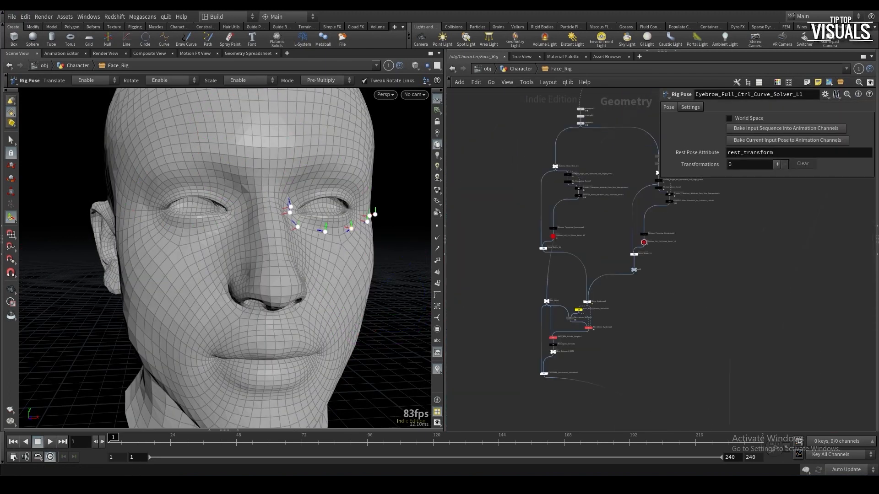
pyautogui.hotkey('ctrl', 's')
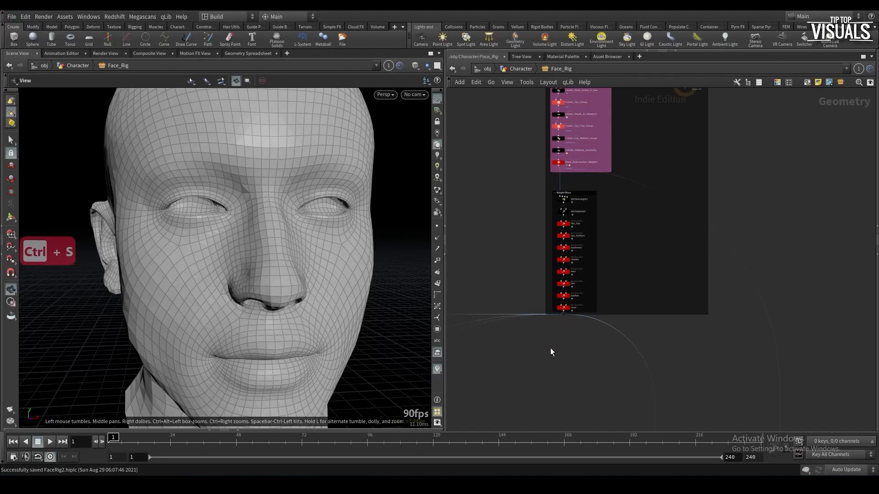
# Examine the overall face rig network, the Attribute Blur nodes in the Weight Blurs box, and the nose area of the mesh
pyautogui.scroll(-8, 550, 348)
pyautogui.scroll(5, 552, 324)
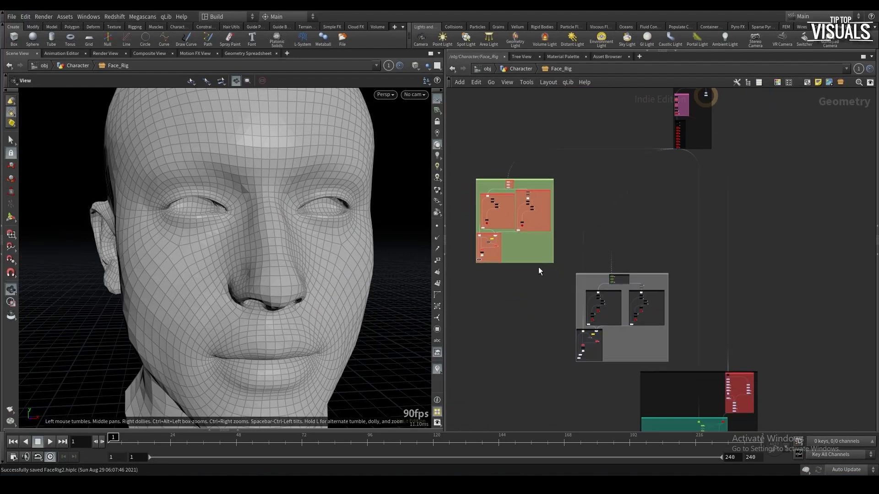
pyautogui.press('f')
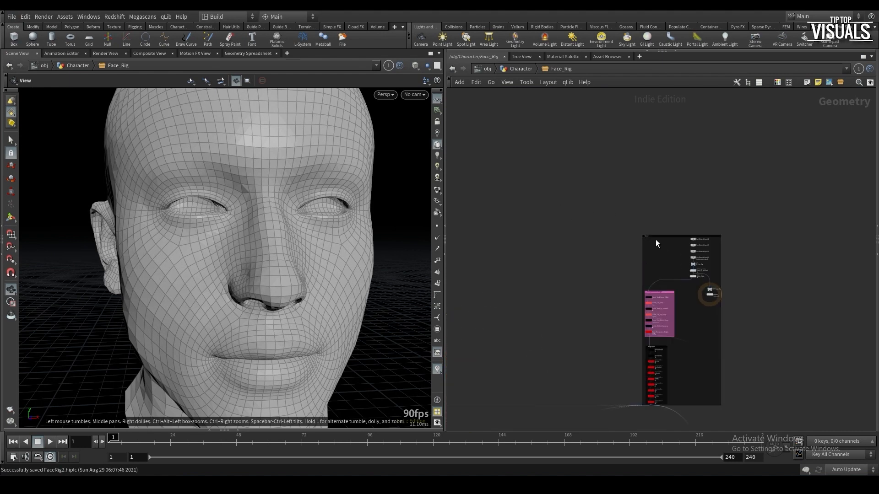
pyautogui.scroll(9, 687, 349)
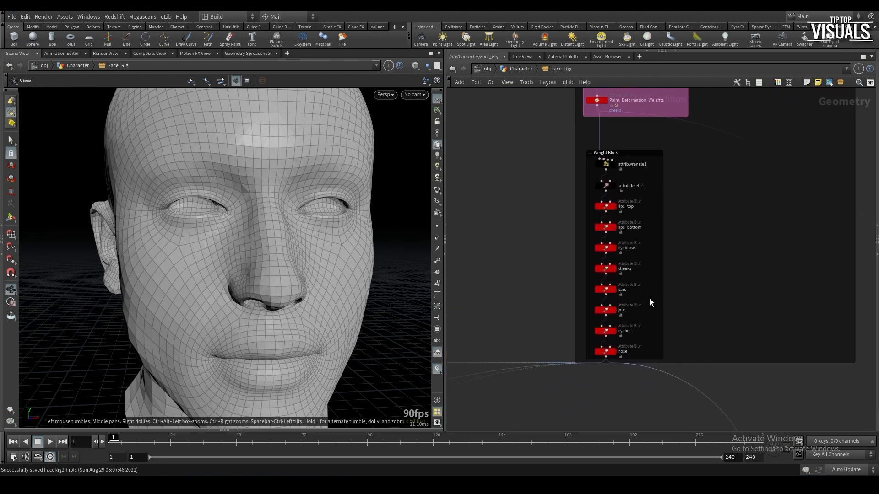
pyautogui.scroll(1, 642, 306)
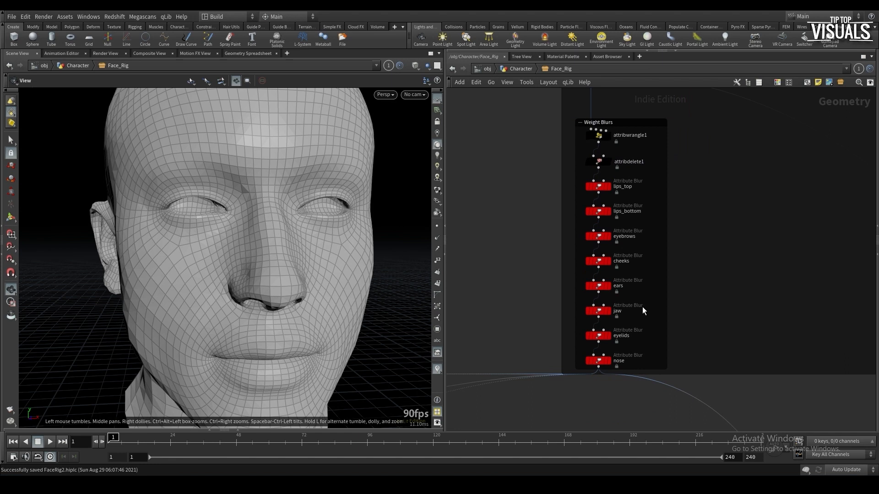
pyautogui.scroll(-8, 617, 347)
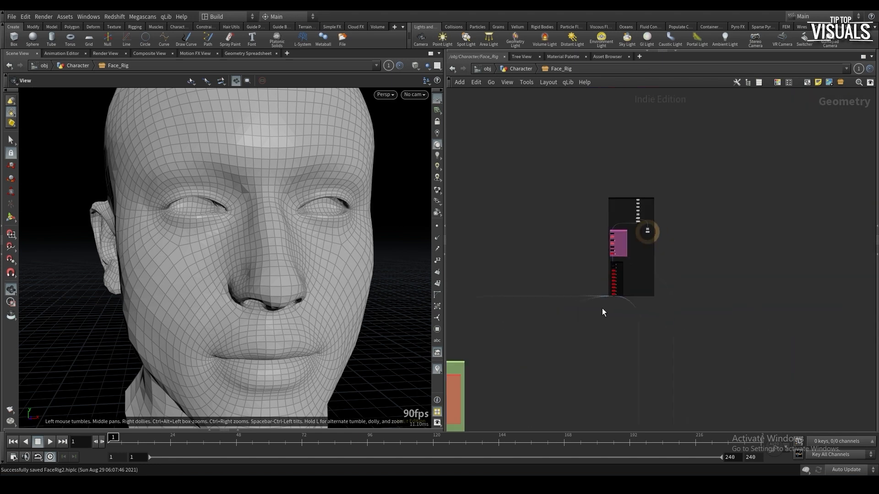
pyautogui.scroll(2, 637, 253)
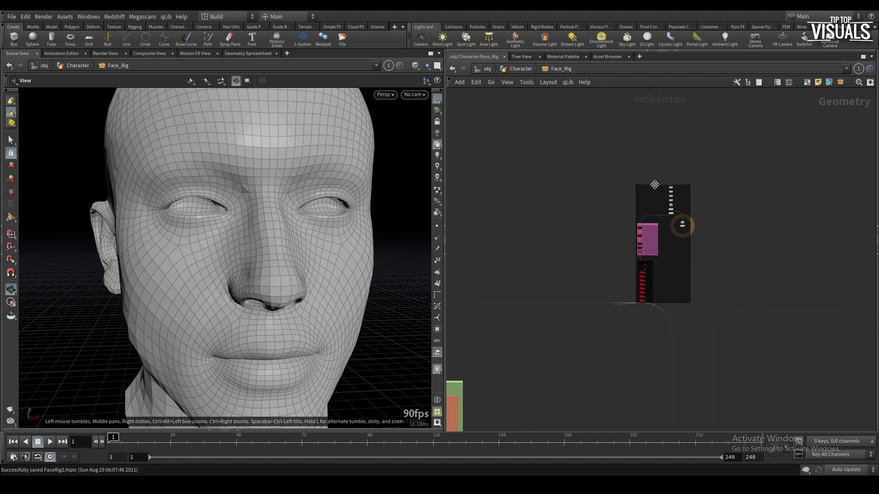
pyautogui.scroll(-3, 655, 184)
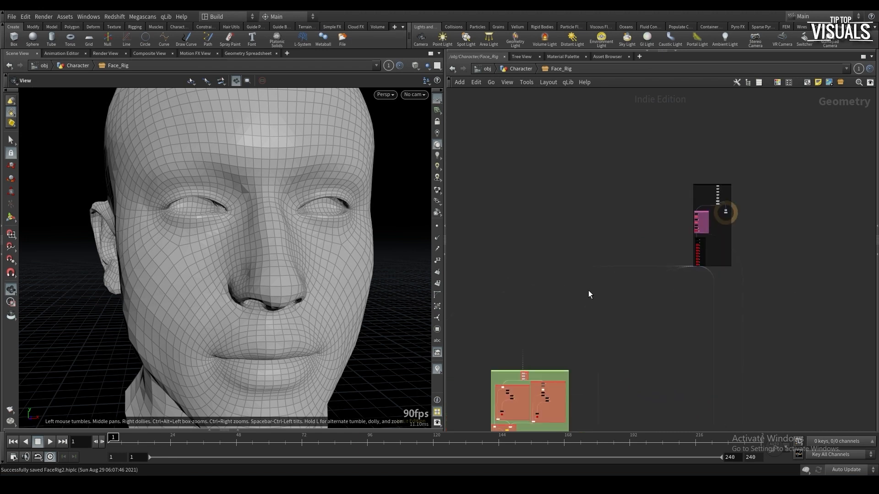
pyautogui.moveTo(295, 298); pyautogui.dragTo(294, 260)
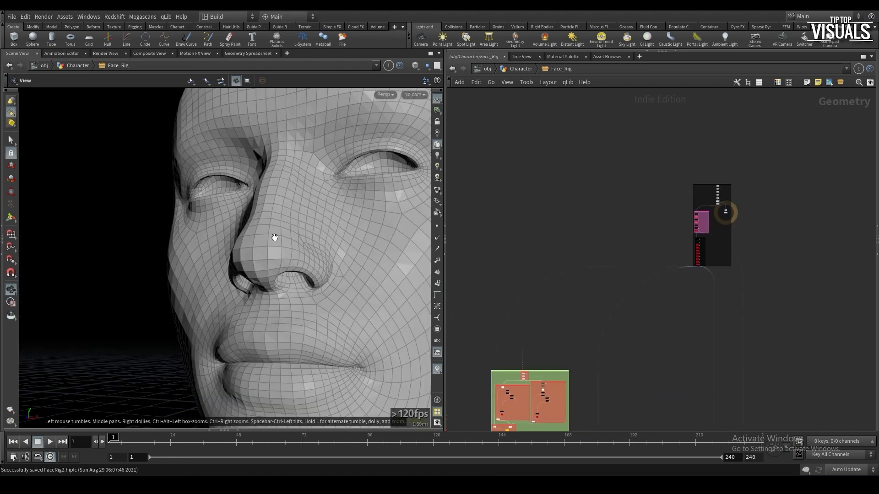
pyautogui.scroll(5, 713, 270)
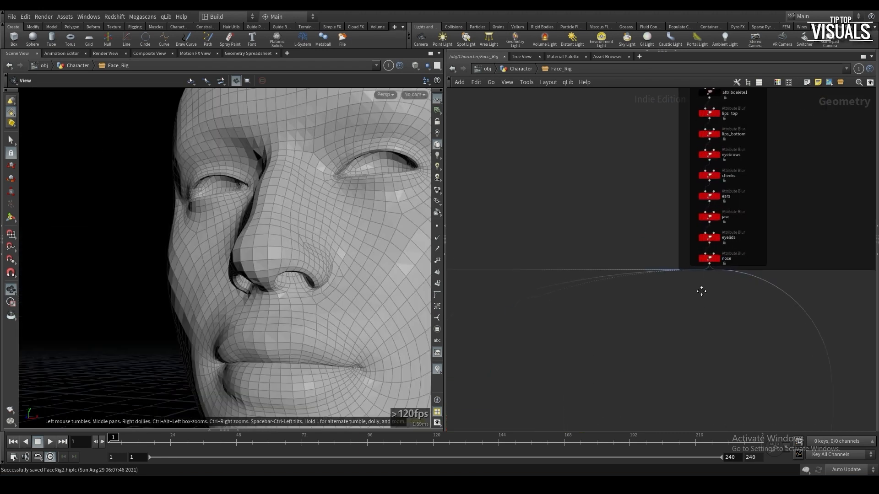
# Add an Edit node branching from the output of the nose Attribute Blur node and display it
pyautogui.press('Tab')
pyautogui.click(610, 297)
pyautogui.press('Tab')
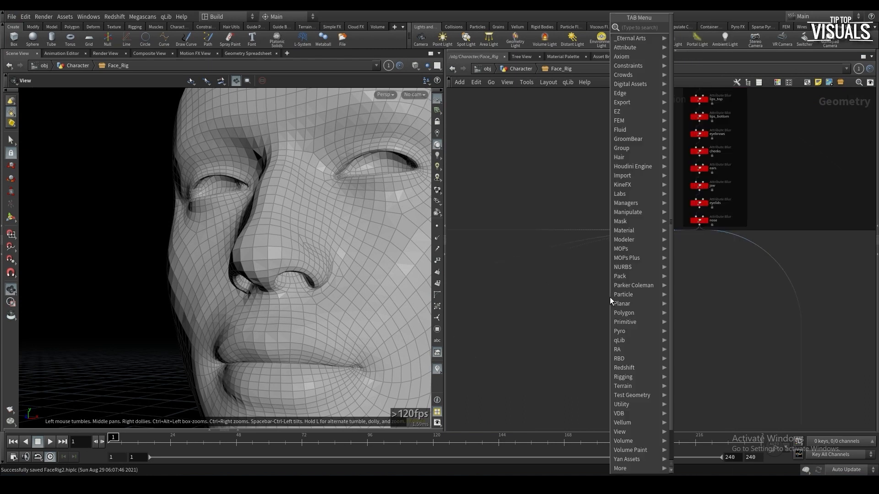
pyautogui.write('edit')
pyautogui.press('Return')
pyautogui.click(613, 306)
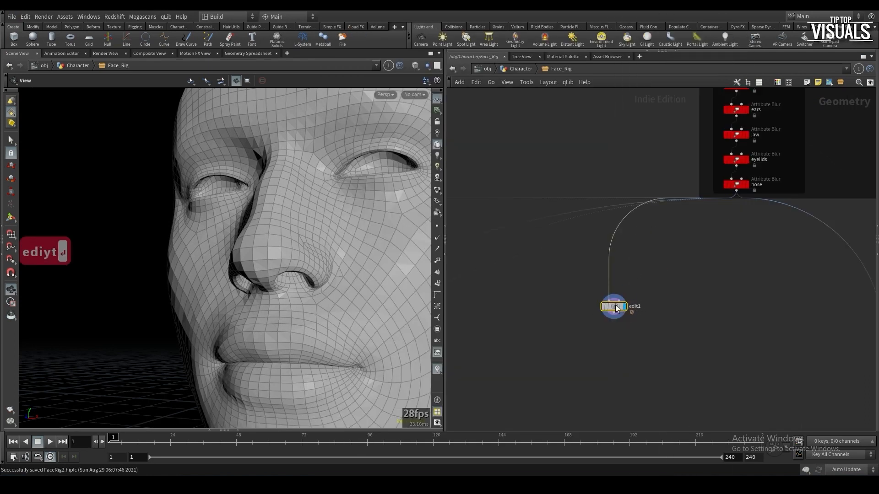
# Select a point on the outer edge of the nostril and move it inward along X by about 0.002 with a soft falloff
pyautogui.press('p')
pyautogui.press('s')
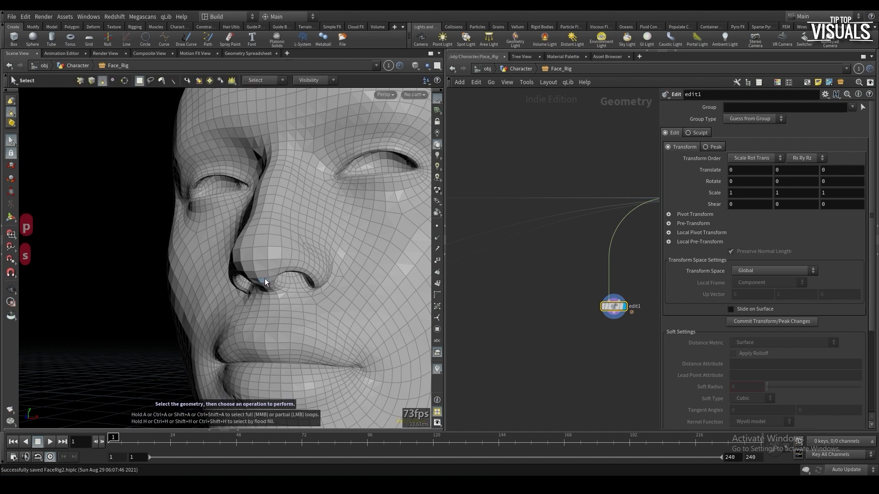
pyautogui.keyDown('alt'); pyautogui.moveTo(264, 278); pyautogui.dragTo(316, 275); pyautogui.keyUp('alt')
pyautogui.press('2')
pyautogui.keyDown('alt'); pyautogui.moveTo(209, 274); pyautogui.dragTo(240, 250); pyautogui.keyUp('alt')
pyautogui.press('t')
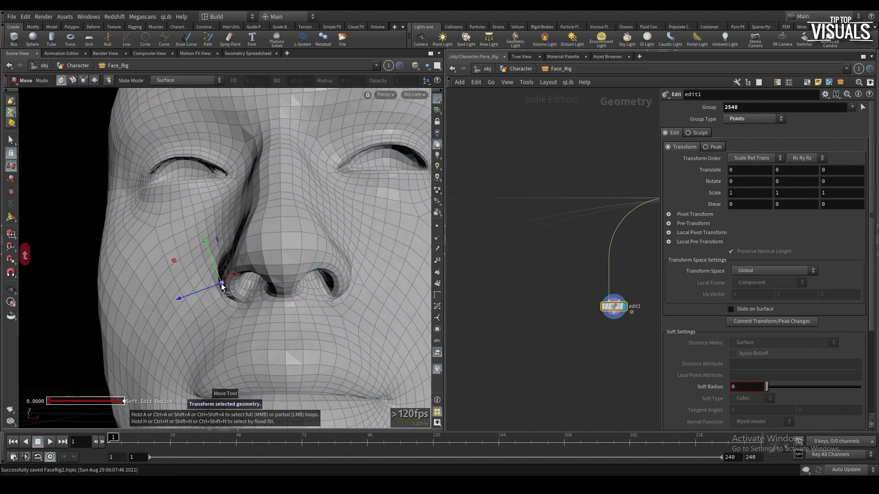
pyautogui.press('m')
pyautogui.scroll(2, 248, 299)
pyautogui.moveTo(259, 278); pyautogui.dragTo(265, 277)
pyautogui.scroll(-8, 265, 277)
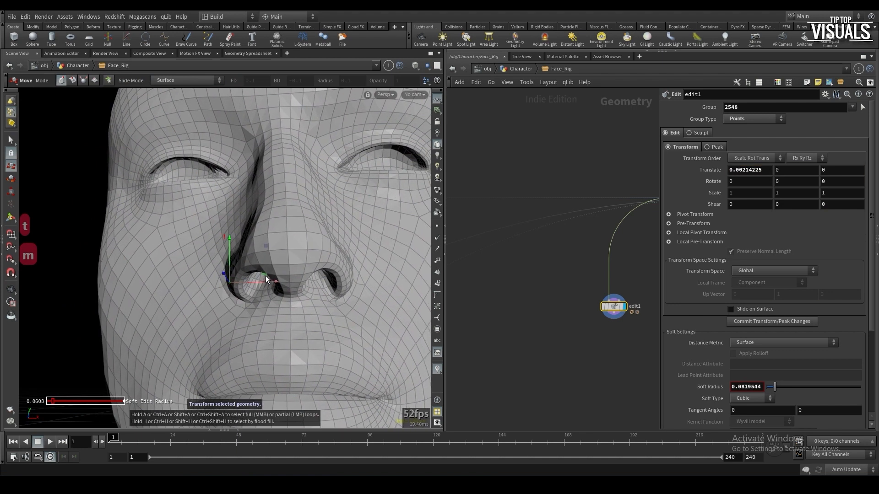
# Reduce the Edit node's soft radius to about 0.02 and enable Use Mirror
pyautogui.scroll(-4, 649, 293)
pyautogui.scroll(-4, 700, 339)
pyautogui.click(728, 367)
pyautogui.keyDown('alt'); pyautogui.moveTo(315, 281); pyautogui.dragTo(229, 264); pyautogui.keyUp('alt')
pyautogui.scroll(-10, 262, 280)
pyautogui.scroll(-3, 287, 274)
pyautogui.click(742, 367)
pyautogui.click(743, 367)
pyautogui.scroll(3, 311, 295)
pyautogui.scroll(8, 311, 294)
# Switch to the Rotate tool, undo the last transform handle change on the nose, and hide the Edit node's parameters
pyautogui.press('r')
pyautogui.keyDown('alt'); pyautogui.moveTo(229, 264); pyautogui.dragTo(256, 276, button='right'); pyautogui.keyUp('alt')
pyautogui.keyDown('alt'); pyautogui.moveTo(256, 276); pyautogui.dragTo(283, 288); pyautogui.keyUp('alt')
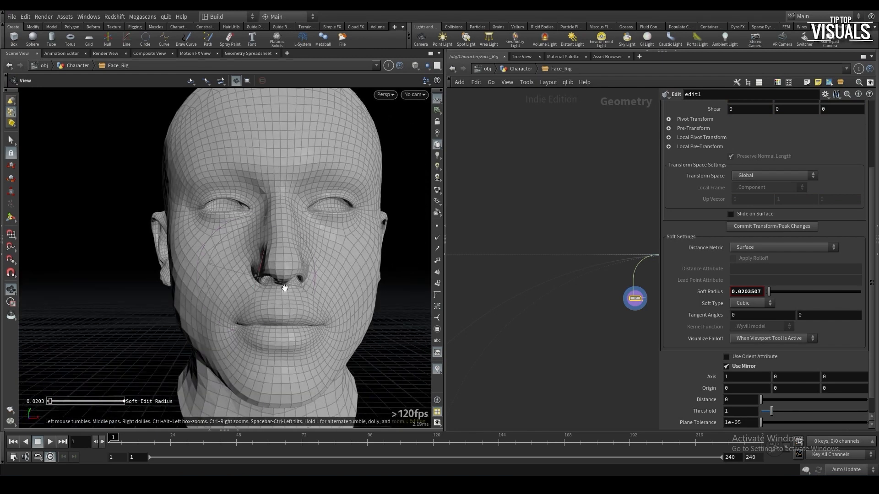
pyautogui.hotkey('ctrl', 'z')
pyautogui.keyDown('alt'); pyautogui.moveTo(263, 254); pyautogui.dragTo(242, 249); pyautogui.keyUp('alt')
pyautogui.moveTo(581, 329); pyautogui.dragTo(522, 314, button='middle')
pyautogui.press('p')
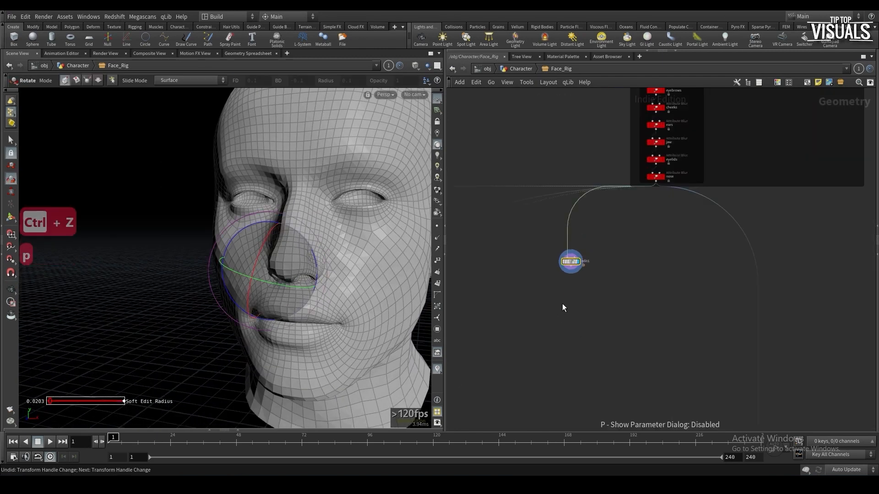
# Add a Blend Shapes node fed by edit1 and the nose blur node, display it, and show its parameters
pyautogui.press('Tab')
pyautogui.write('blendshapes')
pyautogui.press('Return')
pyautogui.click(571, 295)
pyautogui.scroll(3, 573, 280)
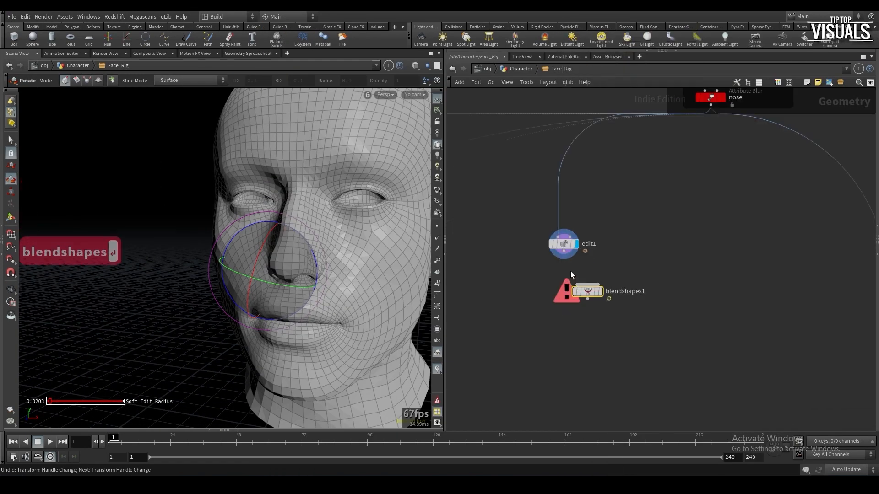
pyautogui.click(596, 284)
pyautogui.press('p')
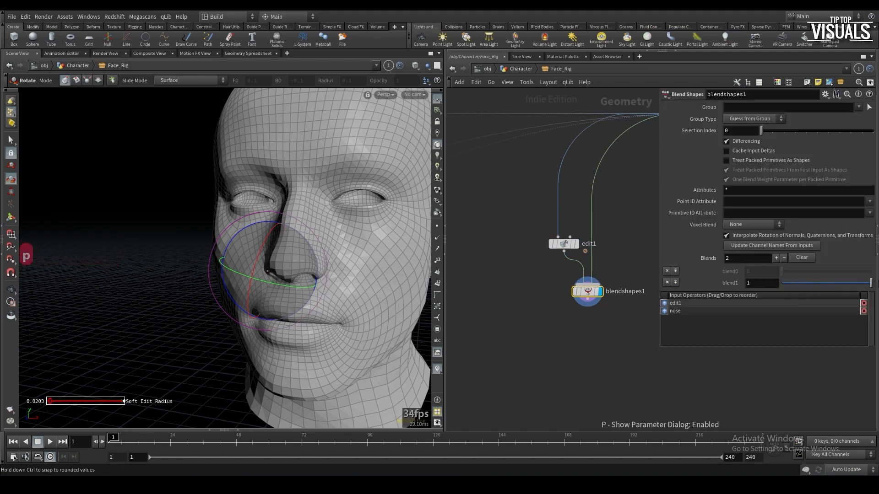
# Swap the Blend Shapes inputs so the nose blur comes first, reposition edit1, and set blend1 to about 0.8
pyautogui.moveTo(823, 280); pyautogui.dragTo(869, 282)
pyautogui.hotkey('shift', 'r')
pyautogui.moveTo(567, 243); pyautogui.dragTo(640, 253)
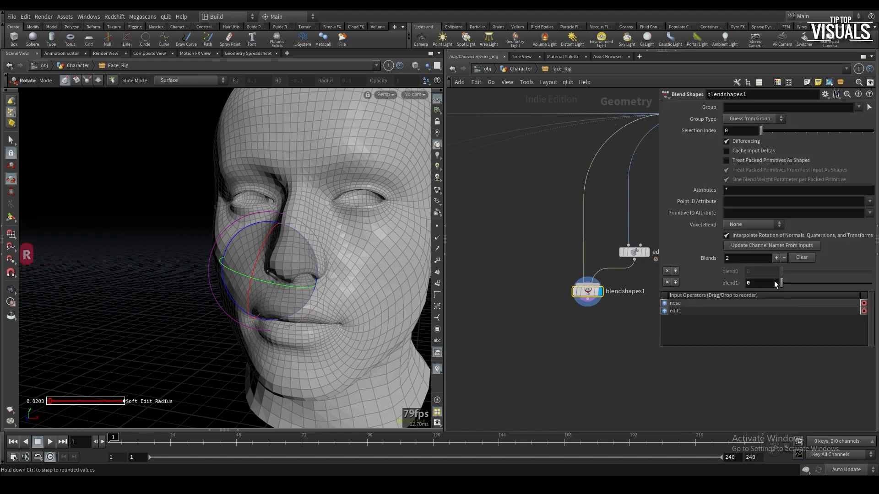
pyautogui.moveTo(842, 286); pyautogui.dragTo(853, 287)
pyautogui.moveTo(589, 354); pyautogui.dragTo(483, 347, button='middle')
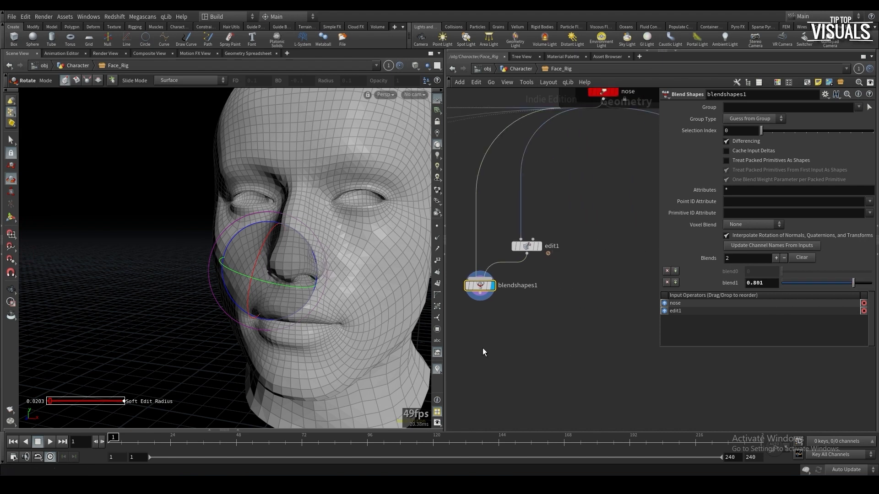
# Add a Point VOP node below blendshapes1 and wire the blend shape output into it
pyautogui.press('Tab')
pyautogui.write('pvop')
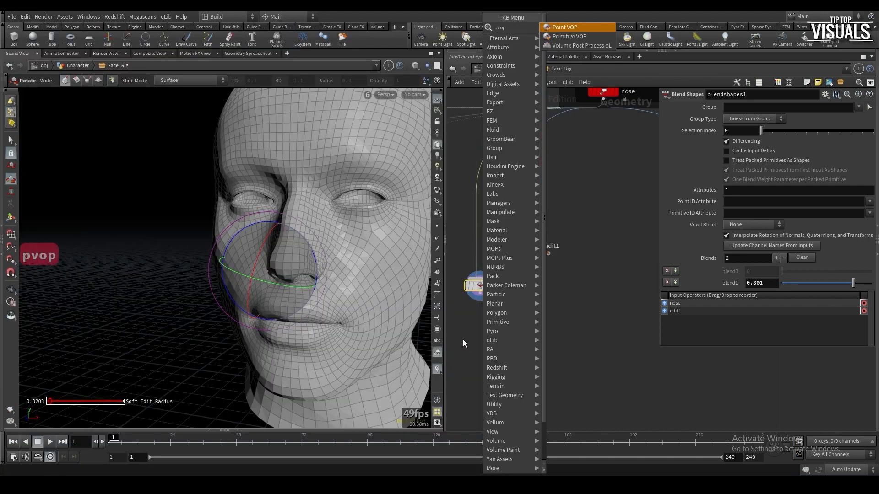
pyautogui.press('Return')
pyautogui.moveTo(482, 329); pyautogui.dragTo(500, 348, button='middle')
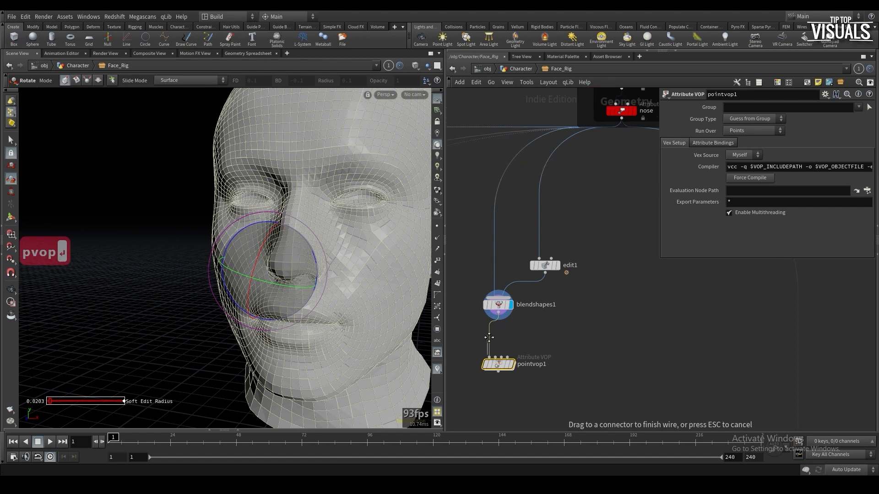
# Insert a Null named REST_IN after the nose blur, feed it into the Point VOP alongside blendshapes1, and display the VOP
pyautogui.press('Tab')
pyautogui.write('null')
pyautogui.press('Return')
pyautogui.click(502, 233)
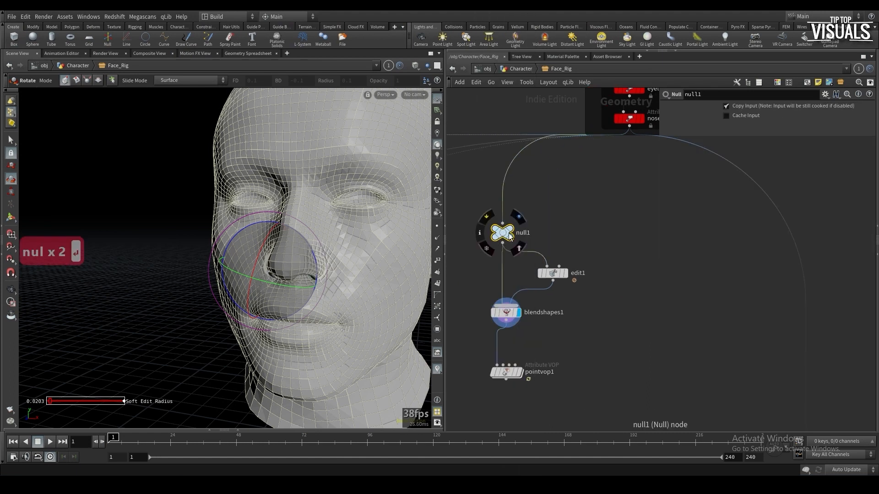
pyautogui.doubleClick(524, 233)
pyautogui.press('capslock')
pyautogui.press('Return')
pyautogui.click(526, 233)
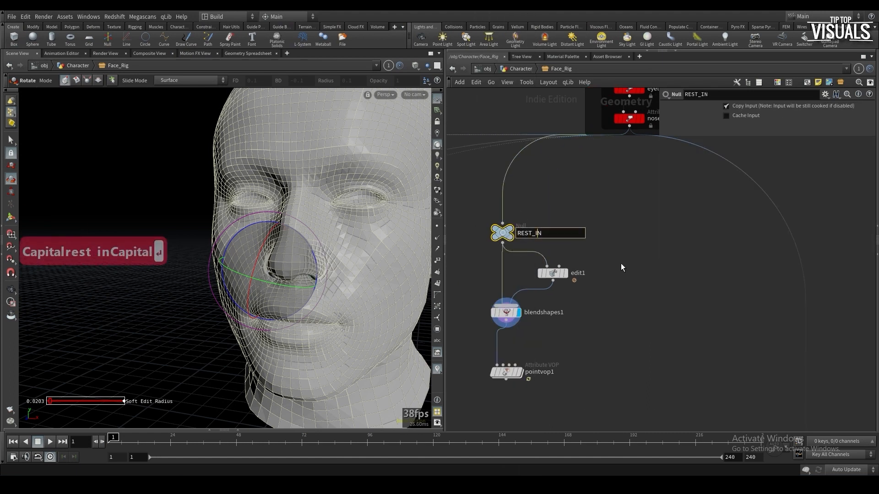
pyautogui.click(621, 266)
pyautogui.click(519, 372)
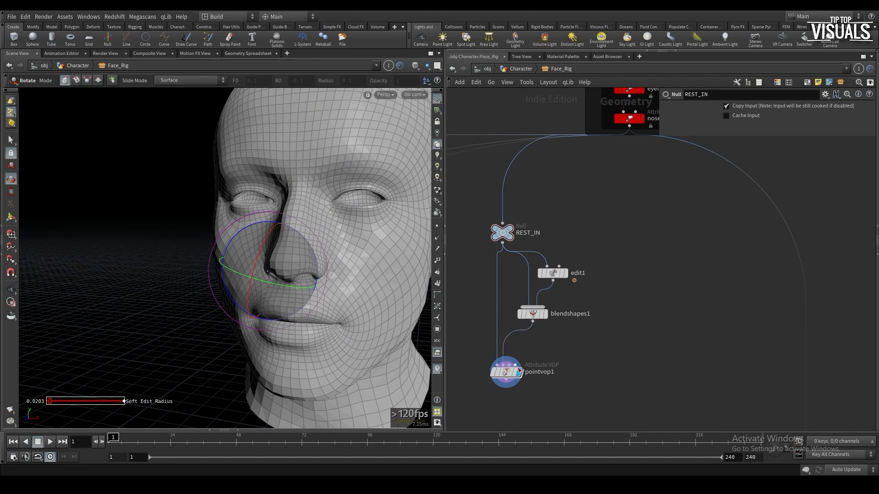
# Enter the Point VOP and add an Import Point Attribute node that reads the Vector 3 attribute P
pyautogui.doubleClick(518, 371)
pyautogui.press('Tab')
pyautogui.write('ipa')
pyautogui.press('Return')
pyautogui.click(572, 362)
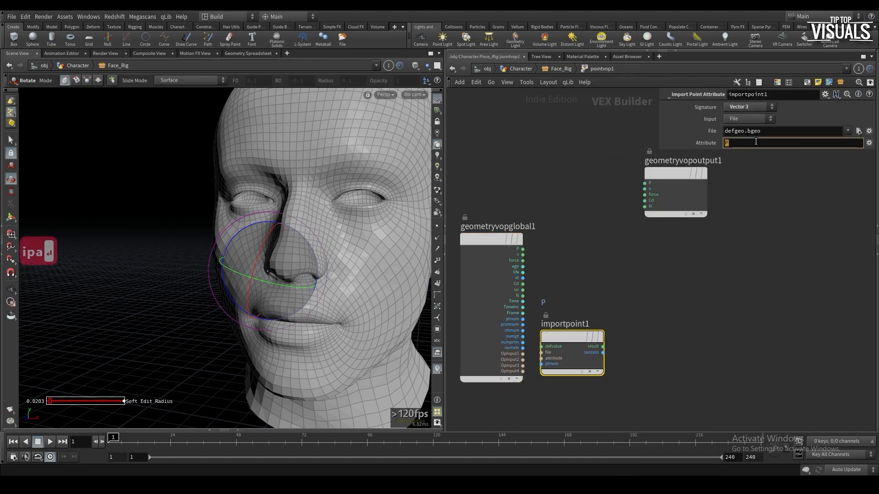
pyautogui.write('P')
pyautogui.press('Return')
# Add a Mix node and wire the global P to its first input and the imported P to its second
pyautogui.press('Tab')
pyautogui.write('m')
pyautogui.press('Tab')
pyautogui.write('mix')
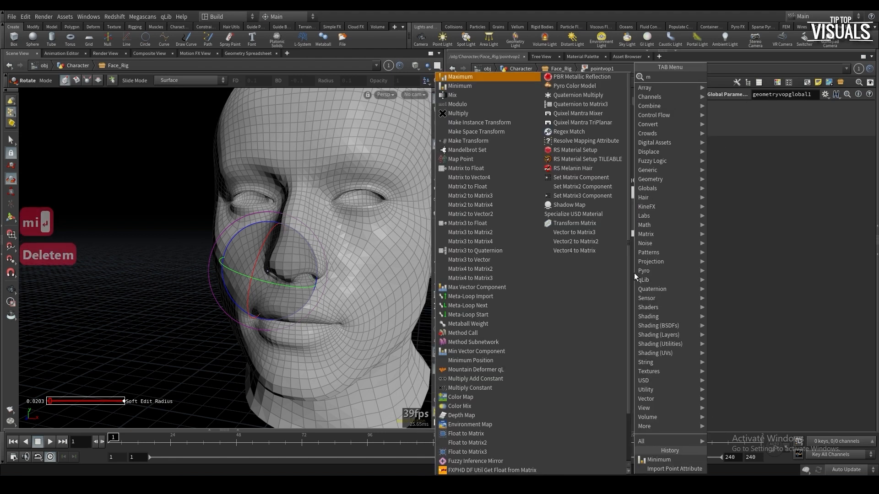
pyautogui.press('Return')
pyautogui.click(638, 275)
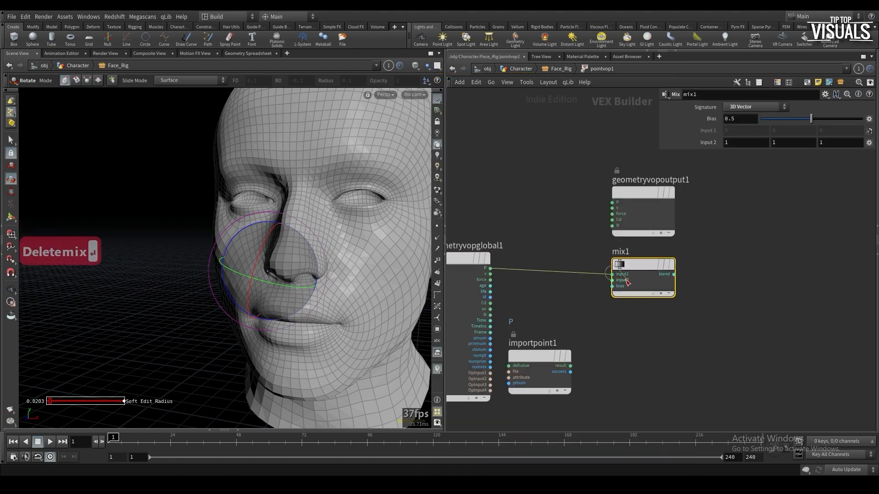
pyautogui.moveTo(629, 282); pyautogui.dragTo(569, 365)
# Add a float Bind node named nose and connect it to the Mix node's bias
pyautogui.press('Tab')
pyautogui.write('bin')
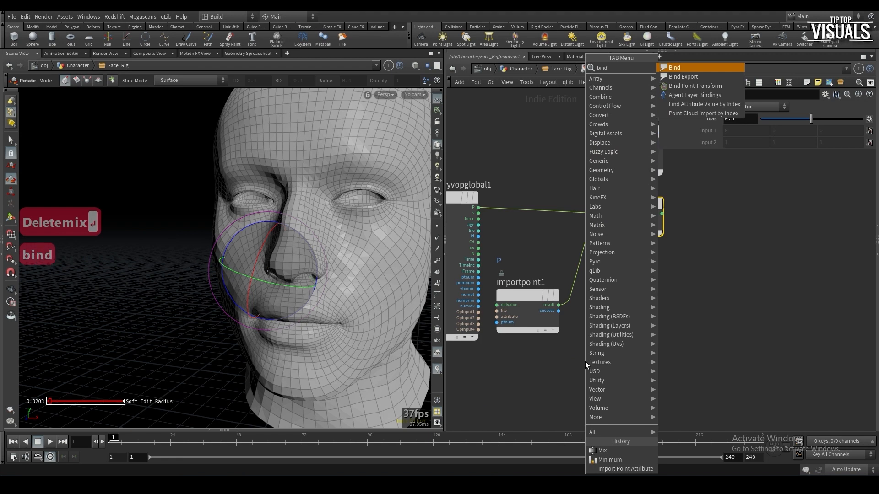
pyautogui.press('Return')
pyautogui.click(565, 359)
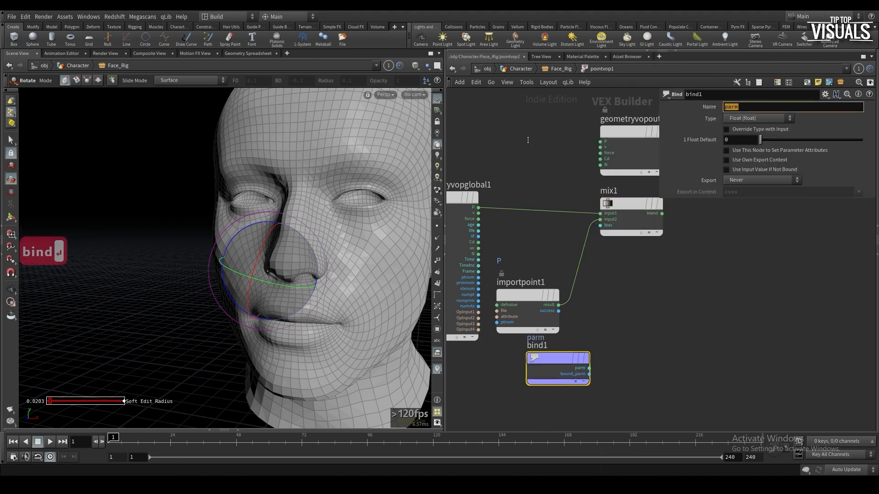
pyautogui.write('no')
pyautogui.press('Return')
pyautogui.moveTo(600, 225); pyautogui.dragTo(589, 368)
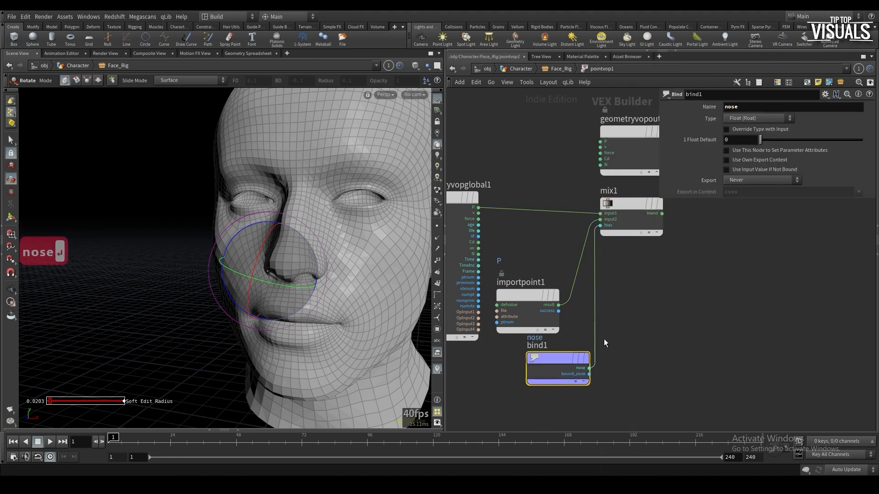
# Wire the Mix result to the P output, save the scene, and return to the Face_Rig network
pyautogui.moveTo(605, 351); pyautogui.dragTo(585, 420, button='middle')
pyautogui.moveTo(650, 330); pyautogui.dragTo(629, 264, button='middle')
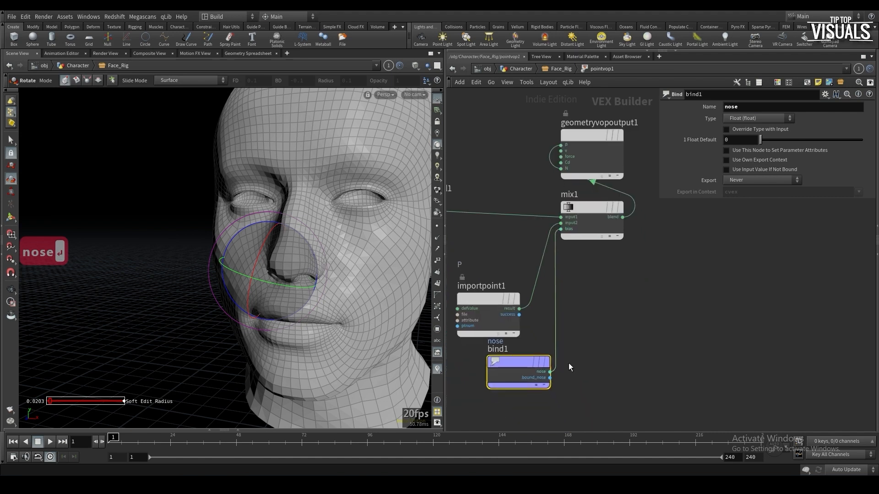
pyautogui.moveTo(588, 295); pyautogui.dragTo(584, 312, button='middle')
pyautogui.scroll(-2, 584, 312)
pyautogui.click(604, 326)
pyautogui.hotkey('ctrl', 's')
pyautogui.press('u')
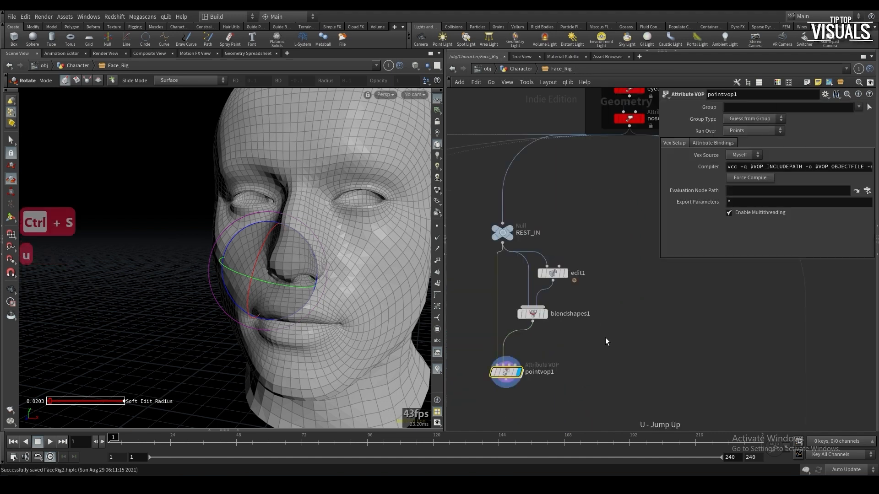
# Show the Blend Shapes parameters and rename the edit1 node as Nose_Suck
pyautogui.click(545, 318)
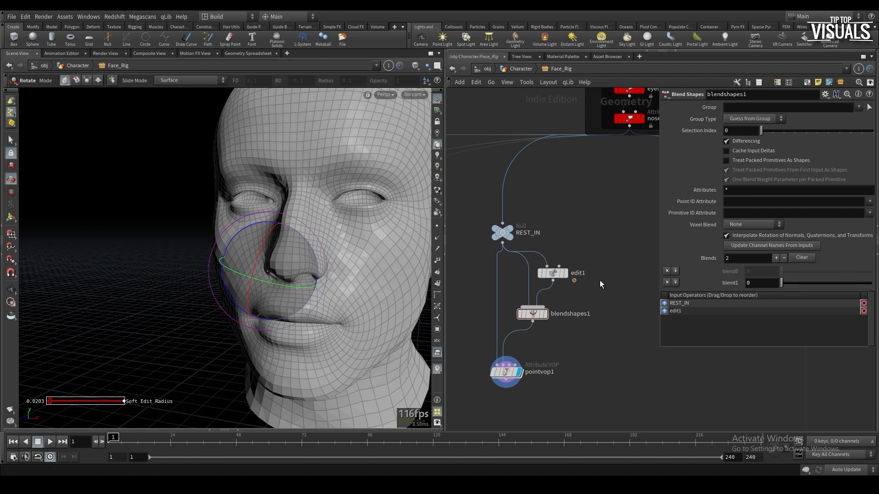
pyautogui.doubleClick(578, 272)
pyautogui.press('BackSpace')
pyautogui.press('BackSpace')
pyautogui.press('BackSpace')
pyautogui.press('BackSpace')
pyautogui.write('Nose_')
pyautogui.press('Return')
# Duplicate Nose_Suck beside the original, display the copy, and reduce its soft radius to about 0.017
pyautogui.keyDown('alt'); pyautogui.moveTo(553, 273); pyautogui.dragTo(616, 280); pyautogui.keyUp('alt')
pyautogui.moveTo(622, 295); pyautogui.dragTo(581, 308, button='middle')
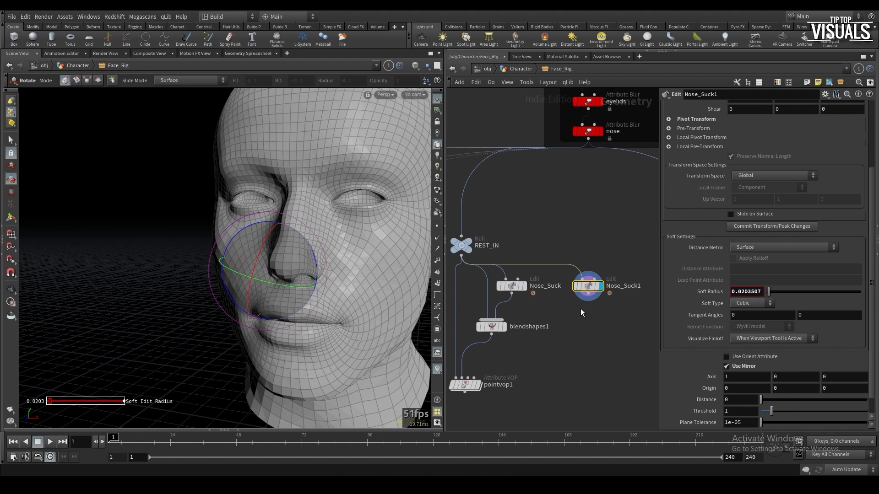
pyautogui.press('t')
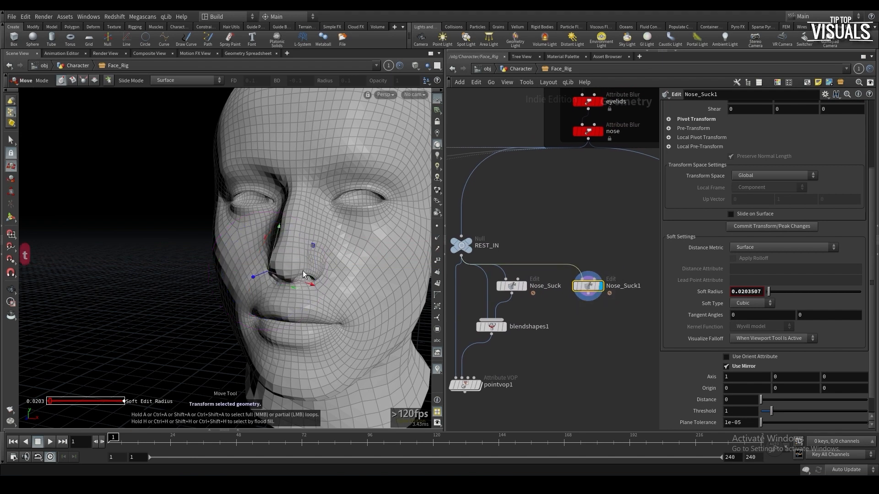
pyautogui.moveTo(768, 292)
pyautogui.mouseDown()
pyautogui.moveTo(774, 295)
pyautogui.moveTo(769, 292)
pyautogui.mouseUp()
pyautogui.press('Return')
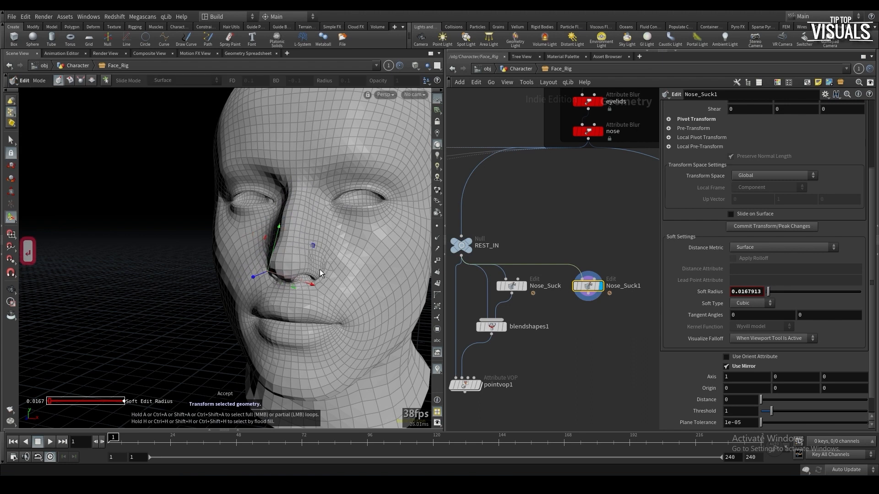
# Flare the nostrils in the copied Edit node with a rotation of about 9.55° around Z and a soft radius of about 0.023
pyautogui.moveTo(319, 268)
pyautogui.keyDown('alt'); pyautogui.mouseDown()
pyautogui.moveTo(338, 260)
pyautogui.moveTo(328, 269)
pyautogui.moveTo(304, 251)
pyautogui.moveTo(321, 257)
pyautogui.mouseUp(); pyautogui.keyUp('alt')
pyautogui.press('e')
pyautogui.press('e')
pyautogui.press('r')
# Rename the copied Edit node as Nose_Flare
pyautogui.moveTo(630, 291); pyautogui.dragTo(582, 287, button='middle')
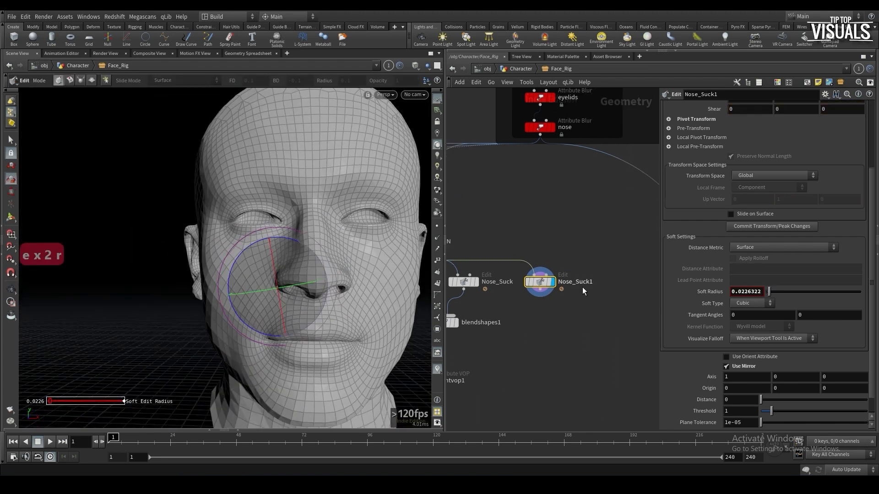
pyautogui.write('Flare')
pyautogui.press('Return')
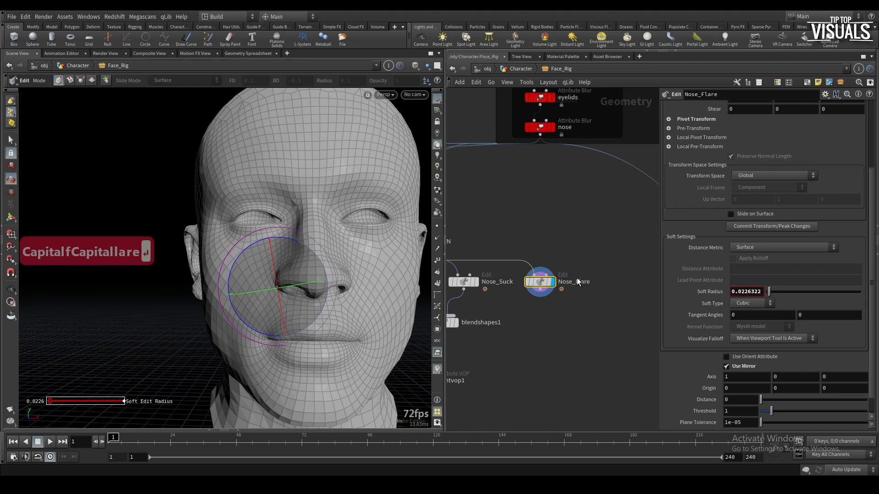
# Connect Nose_Flare to the displayed Blend Shapes node as its third blend, name the channels after the inputs, and save the scene
pyautogui.click(540, 289)
pyautogui.moveTo(502, 316); pyautogui.dragTo(524, 316, button='middle')
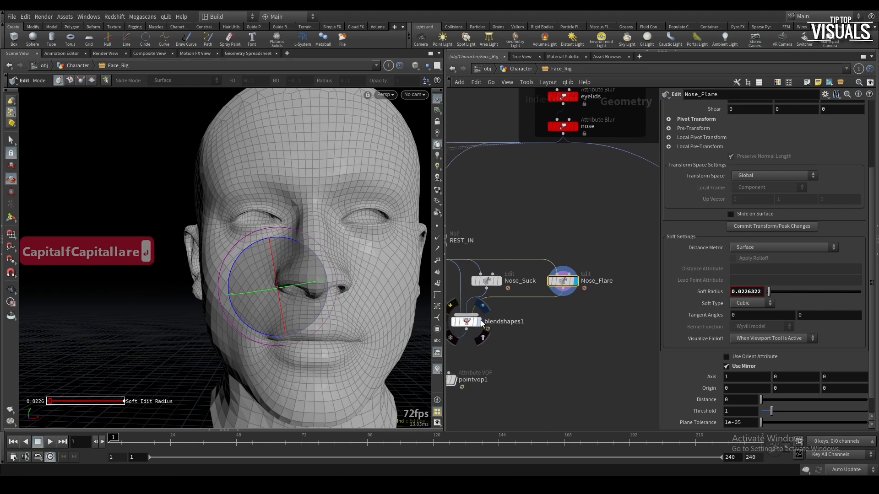
pyautogui.click(480, 322)
pyautogui.click(776, 259)
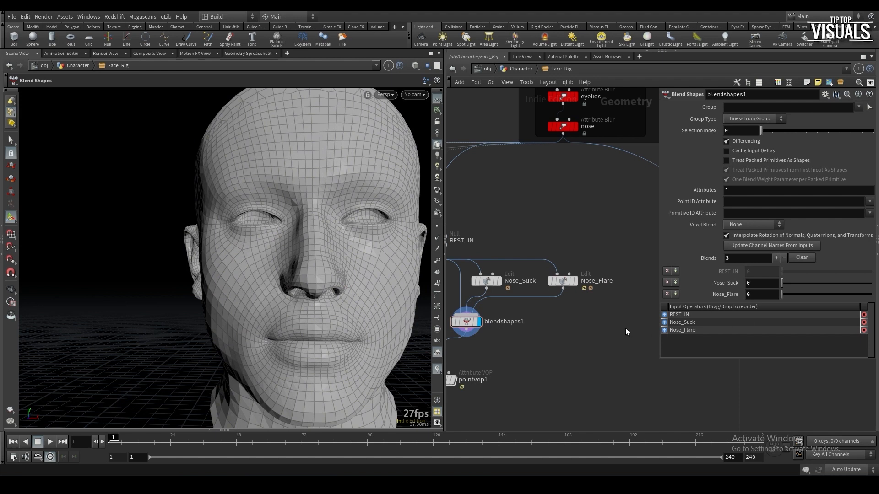
pyautogui.moveTo(625, 328); pyautogui.dragTo(654, 305, button='middle')
pyautogui.hotkey('ctrl', 's')
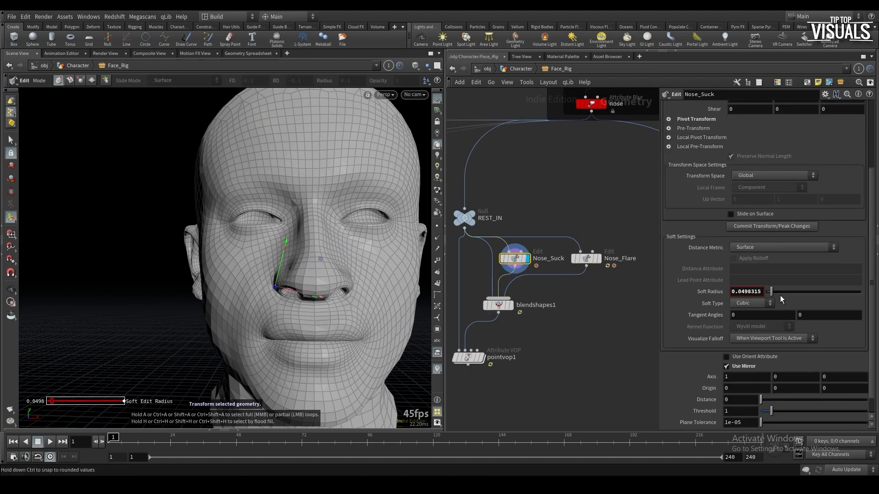
# Set Nose_Suck's soft radius to 0.015 and adjust the nostril points slightly with the Move tool
pyautogui.moveTo(778, 295); pyautogui.dragTo(769, 293)
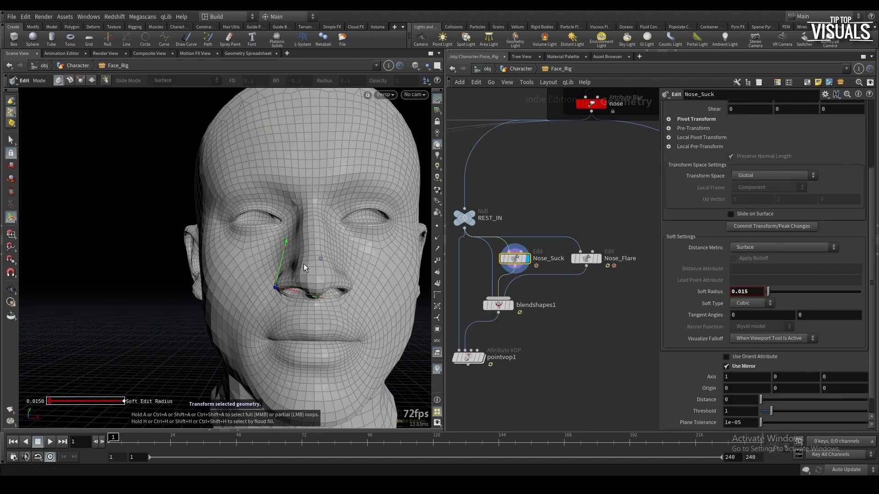
pyautogui.press('r')
pyautogui.press('t')
pyautogui.press('r')
pyautogui.press('t')
pyautogui.moveTo(312, 295); pyautogui.dragTo(311, 295)
pyautogui.moveTo(311, 295)
pyautogui.keyDown('alt'); pyautogui.mouseDown()
pyautogui.moveTo(333, 275)
pyautogui.moveTo(303, 284)
pyautogui.mouseUp(); pyautogui.keyUp('alt')
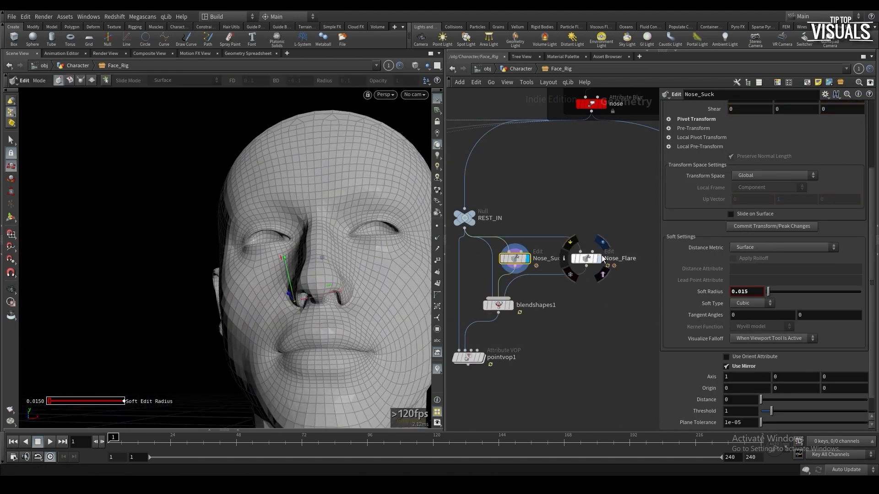
# Check the Nose_Flare shape, display the Point VOP again, and save the scene
pyautogui.click(599, 259)
pyautogui.moveTo(485, 357); pyautogui.dragTo(495, 344, button='middle')
pyautogui.click(493, 343)
pyautogui.hotkey('ctrl', 's')
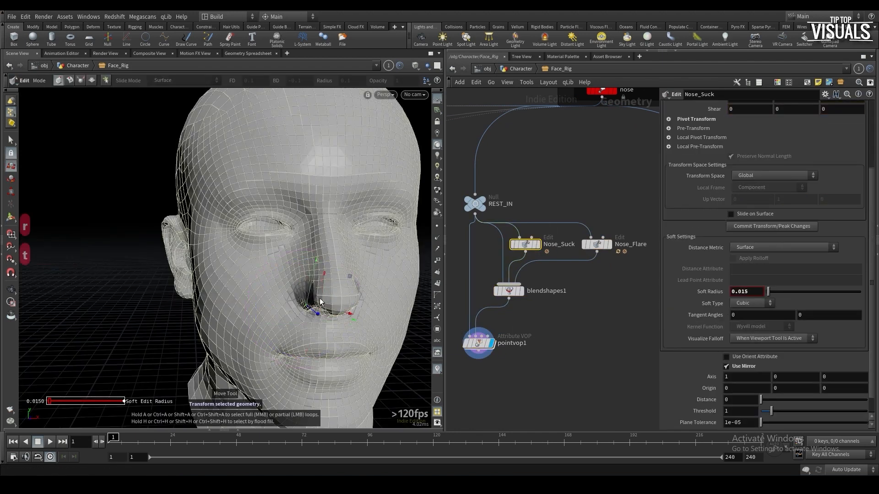
# Rework Nose_Suck with an X translation of about 0.0023, slight rotations, and a soft radius of about 0.022, and save the scene
pyautogui.scroll(-3, 319, 298)
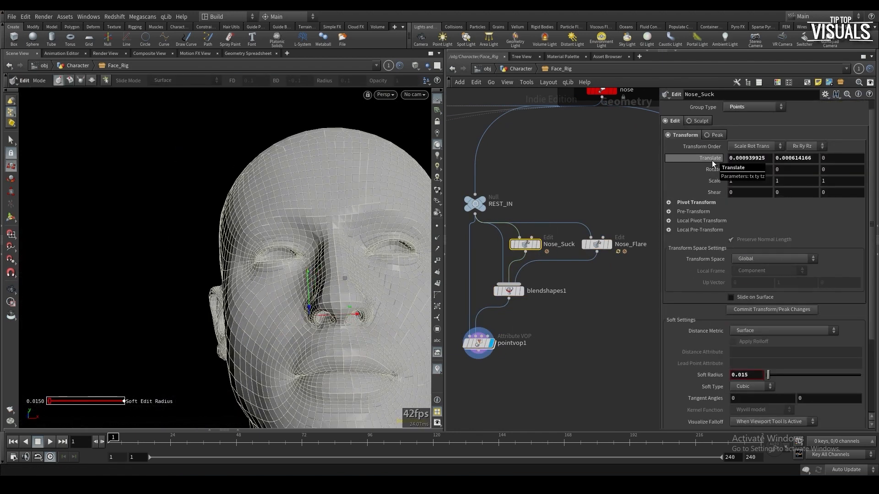
pyautogui.scroll(4, 344, 306)
pyautogui.press('r')
pyautogui.moveTo(344, 289); pyautogui.dragTo(322, 324)
pyautogui.hotkey('ctrl', 's')
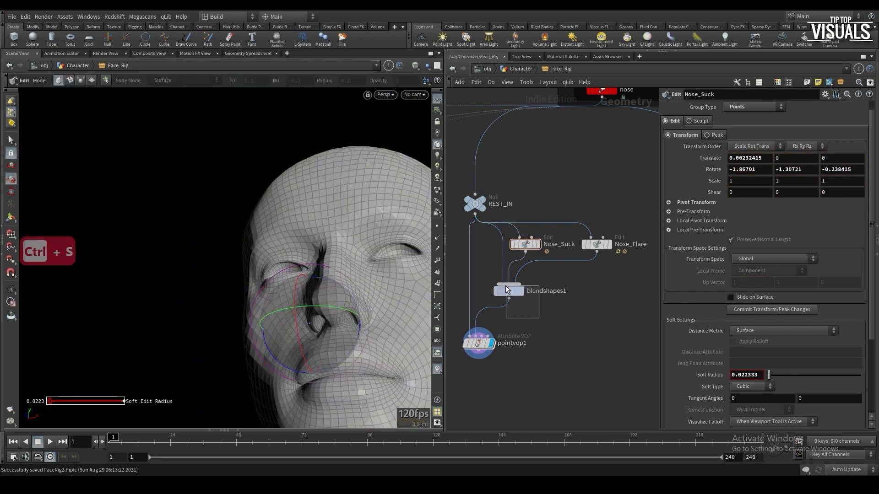
# Reset the Nose_Flare blend weight to 0, save the scene, and reposition the Point VOP node
pyautogui.click(509, 291)
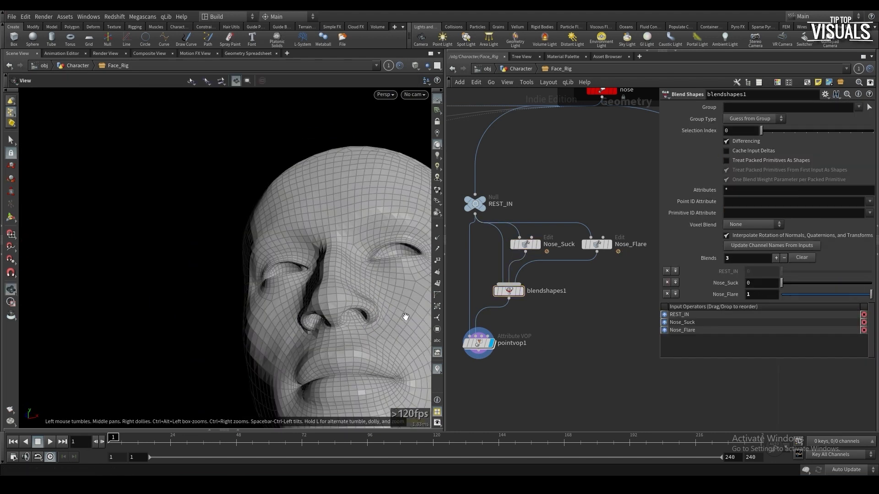
pyautogui.moveTo(871, 294); pyautogui.dragTo(748, 303)
pyautogui.hotkey('ctrl', 's')
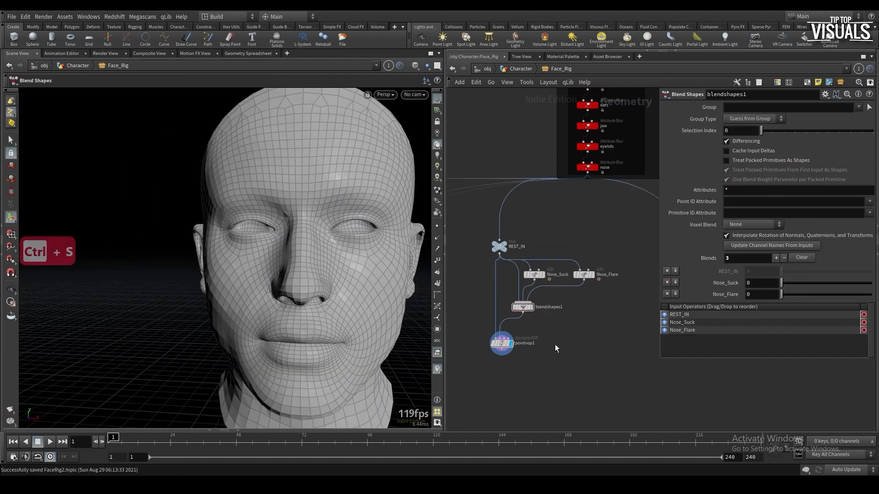
pyautogui.scroll(-2, 555, 344)
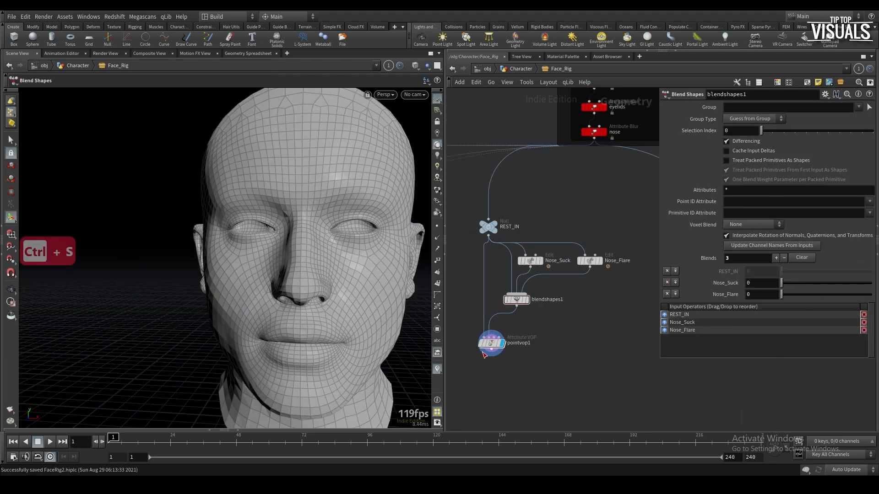
pyautogui.moveTo(490, 347); pyautogui.dragTo(476, 348)
# Select the nose deformation nodes in the network and display the nose Attribute Blur node
pyautogui.keyDown('alt'); pyautogui.moveTo(259, 316); pyautogui.dragTo(300, 317); pyautogui.keyUp('alt')
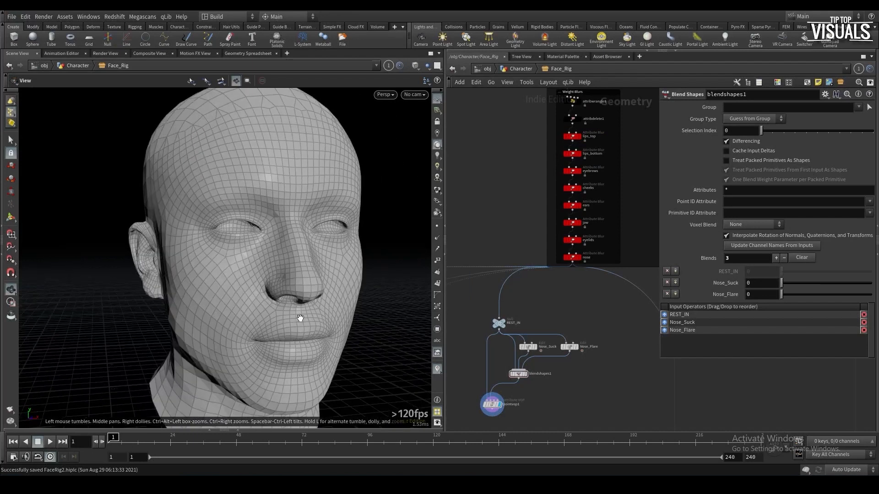
pyautogui.keyDown('alt'); pyautogui.moveTo(300, 318); pyautogui.dragTo(312, 294, button='middle'); pyautogui.keyUp('alt')
pyautogui.scroll(-2, 512, 377)
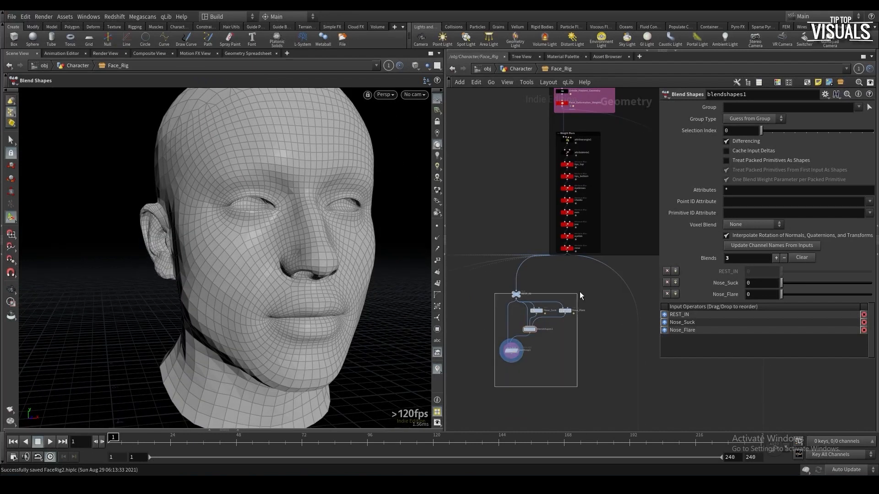
pyautogui.moveTo(556, 310); pyautogui.dragTo(582, 283)
pyautogui.press('Delete')
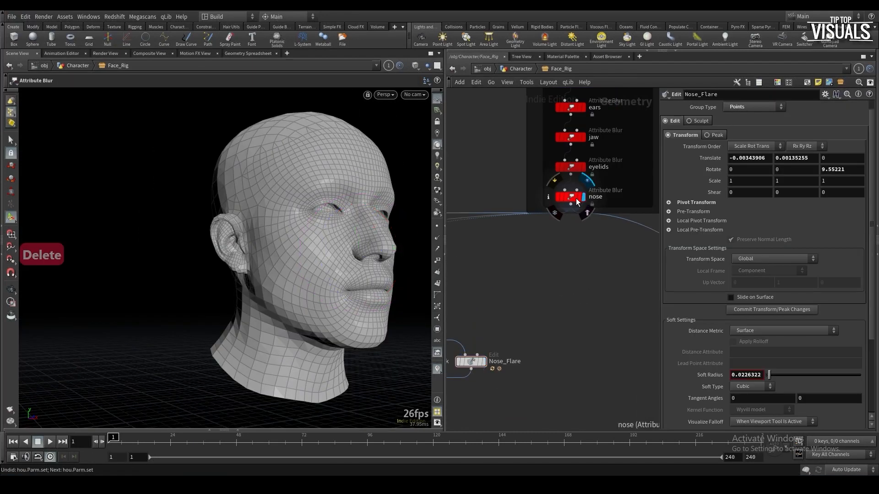
# Isolate two points above and below the right ear, 4640 and 4646, with a Blast node set to delete non-selected
pyautogui.scroll(4, 574, 202)
pyautogui.click(574, 201)
pyautogui.press('s')
pyautogui.scroll(5, 274, 233)
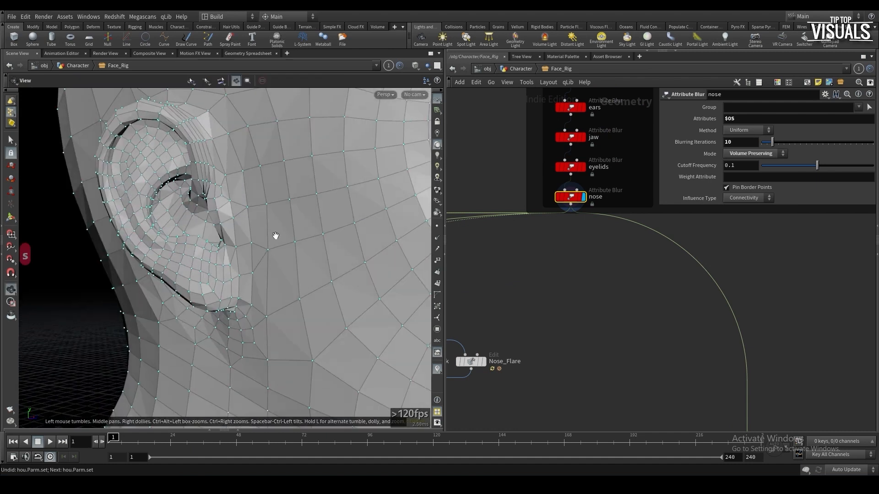
pyautogui.click(266, 328)
pyautogui.keyDown('shift'); pyautogui.click(132, 138); pyautogui.keyUp('shift')
pyautogui.press('Delete')
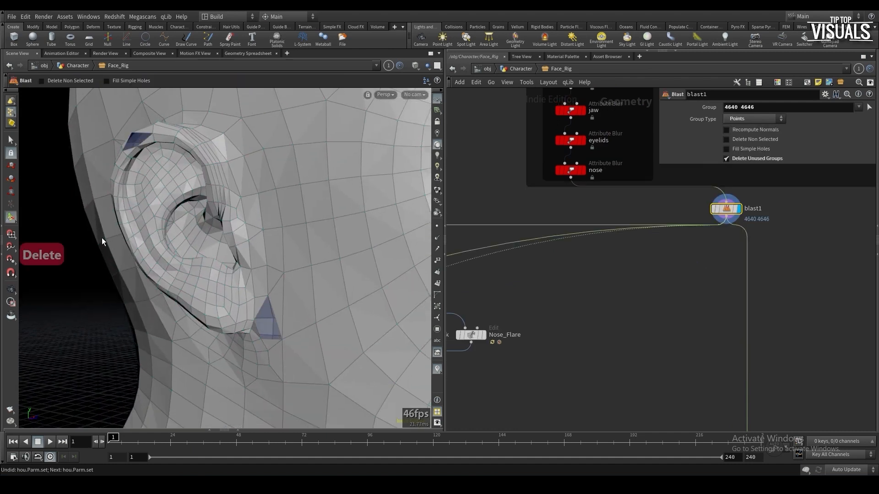
pyautogui.click(734, 139)
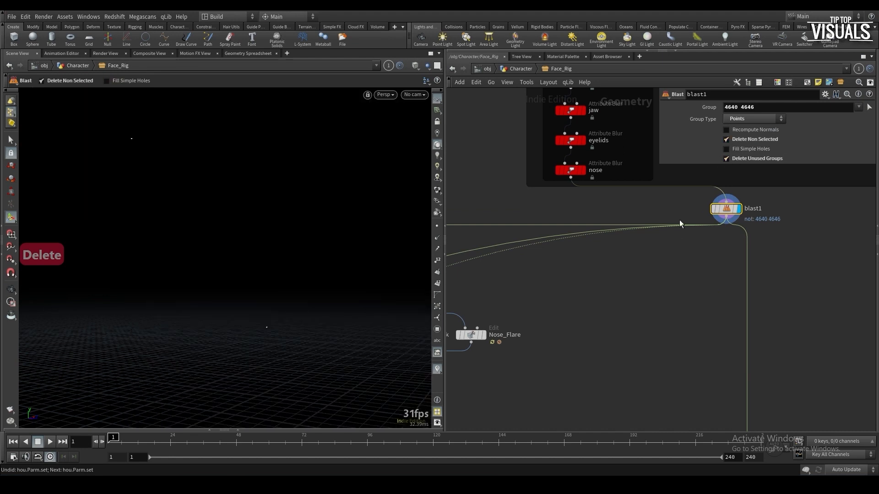
# Reconnect the downstream branches to the nose Attribute Blur and place the Blast node on its own separate branch
pyautogui.moveTo(676, 227); pyautogui.dragTo(575, 185)
pyautogui.moveTo(745, 231); pyautogui.dragTo(575, 185)
pyautogui.moveTo(731, 211); pyautogui.dragTo(614, 270)
pyautogui.scroll(-3, 597, 308)
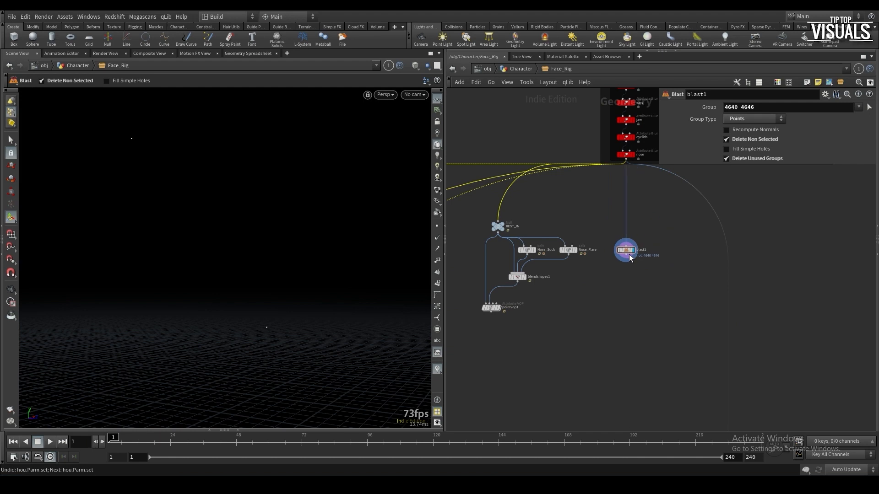
# Append an Add node below the Blast and join all points into a polygon by group
pyautogui.press('Tab')
pyautogui.write('add')
pyautogui.press('Return')
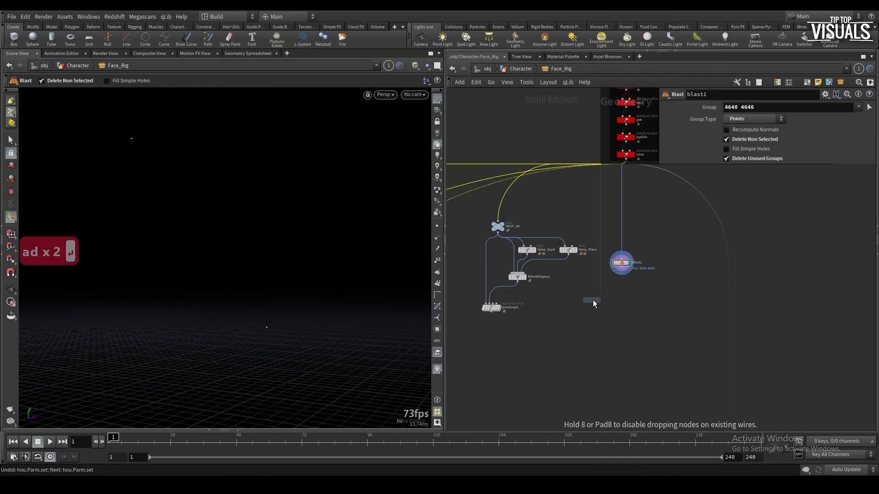
pyautogui.click(621, 288)
pyautogui.scroll(2, 622, 285)
pyautogui.moveTo(624, 284); pyautogui.dragTo(621, 265)
pyautogui.click(631, 289)
pyautogui.click(695, 107)
pyautogui.click(705, 131)
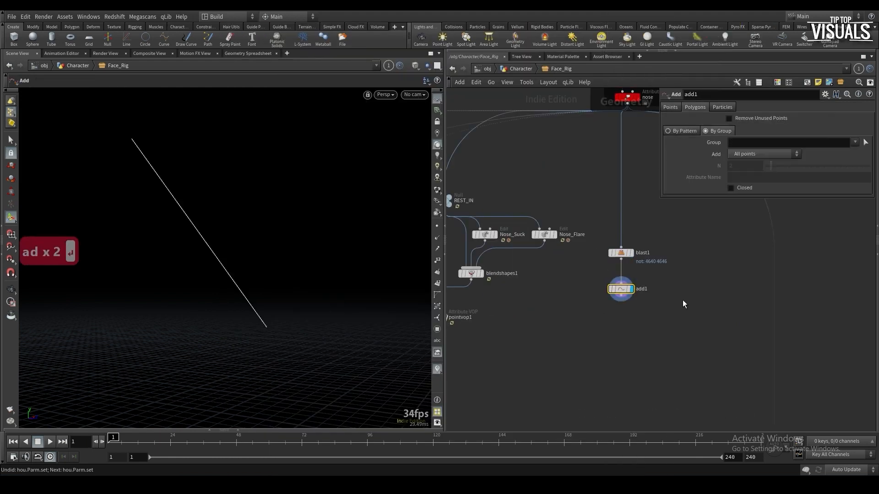
# Append a Rig Doctor node below the Add node, enable Initialize Transforms and Re-Orient To Child, and save the scene
pyautogui.moveTo(683, 302); pyautogui.dragTo(652, 273, button='middle')
pyautogui.moveTo(559, 308); pyautogui.dragTo(577, 326)
pyautogui.moveTo(556, 312); pyautogui.dragTo(541, 310, button='middle')
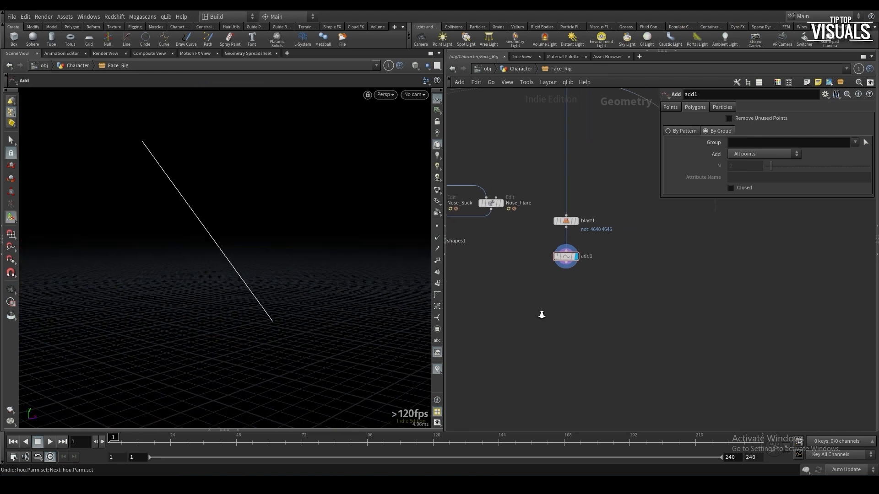
pyautogui.press('Tab')
pyautogui.write('rigdoc')
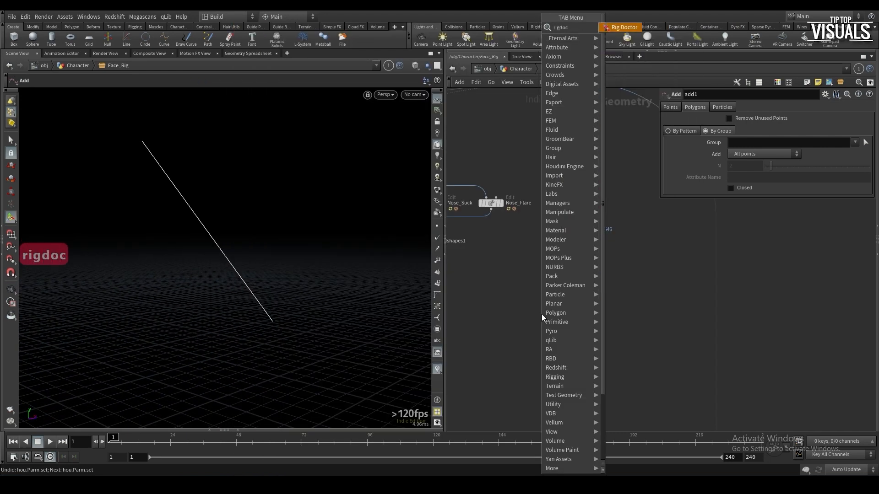
pyautogui.press('Return')
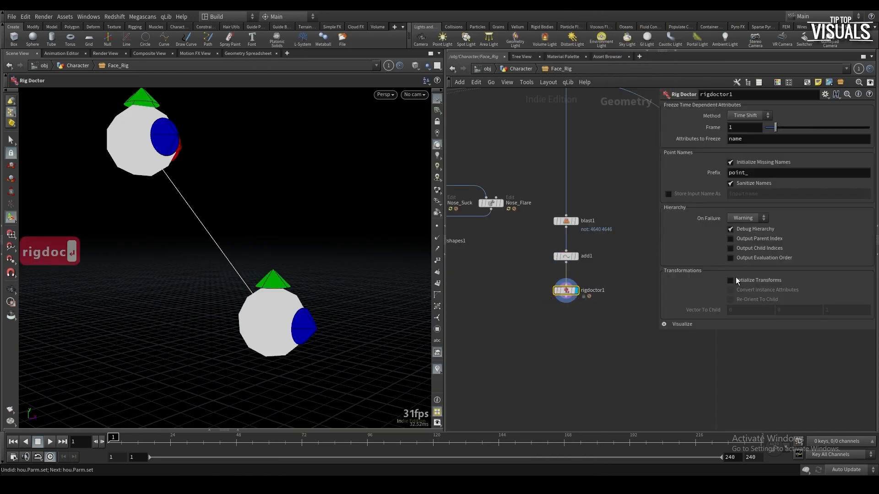
pyautogui.click(741, 301)
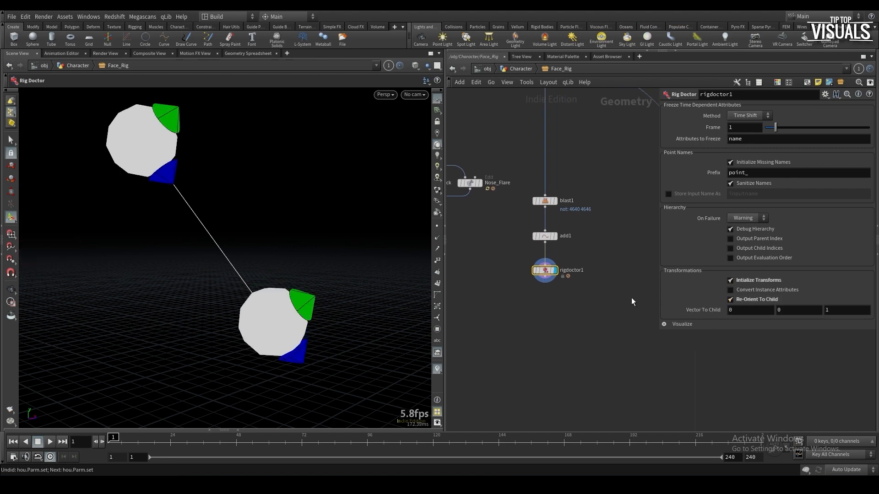
pyautogui.hotkey('ctrl', 's')
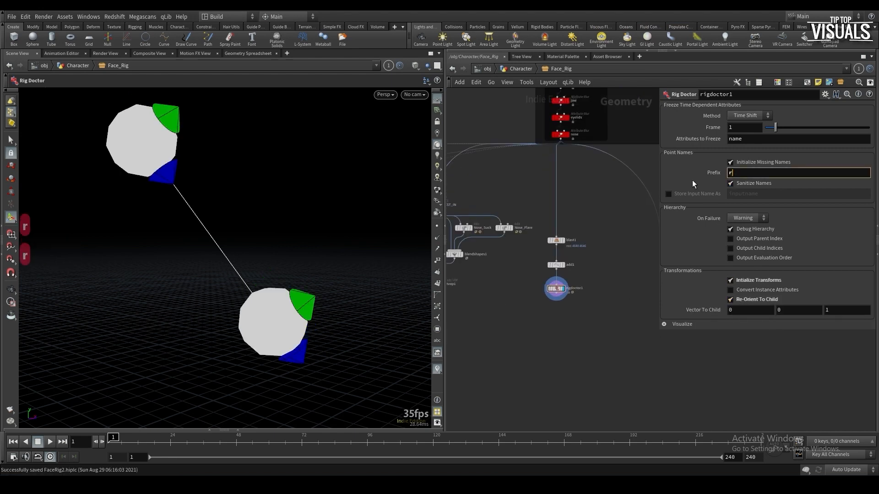
# Set the Rig Doctor's point name prefix to r_ear and save the scene
pyautogui.write('r_ear')
pyautogui.moveTo(609, 315); pyautogui.dragTo(581, 182)
pyautogui.hotkey('ctrl', 's')
pyautogui.hotkey('ctrl', 'shift', 's')
# Append a Skeleton Mirror node below the Rig Doctor
pyautogui.press('Tab')
pyautogui.write('mirror')
pyautogui.press('Down')
pyautogui.press('Down')
pyautogui.press('Down')
pyautogui.press('Down')
pyautogui.press('Down')
pyautogui.press('Down')
pyautogui.press('Down')
pyautogui.press('Down')
pyautogui.press('Down')
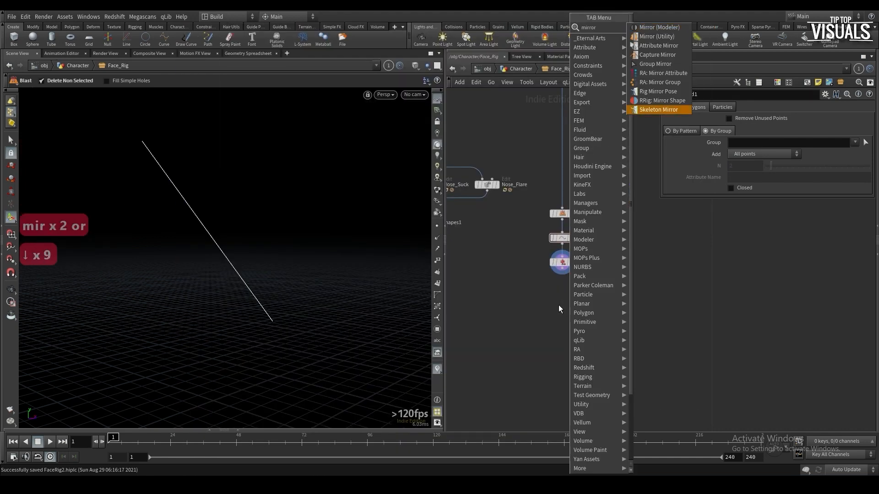
pyautogui.press('Return')
pyautogui.click(565, 301)
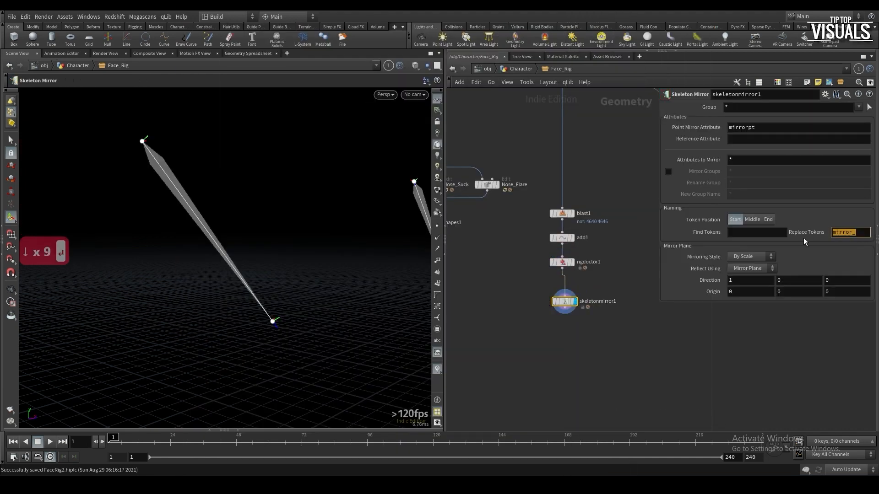
# Set the Skeleton Mirror to replace the r_ token with l_, check the joint names, and save the scene
pyautogui.write('l_')
pyautogui.click(773, 232)
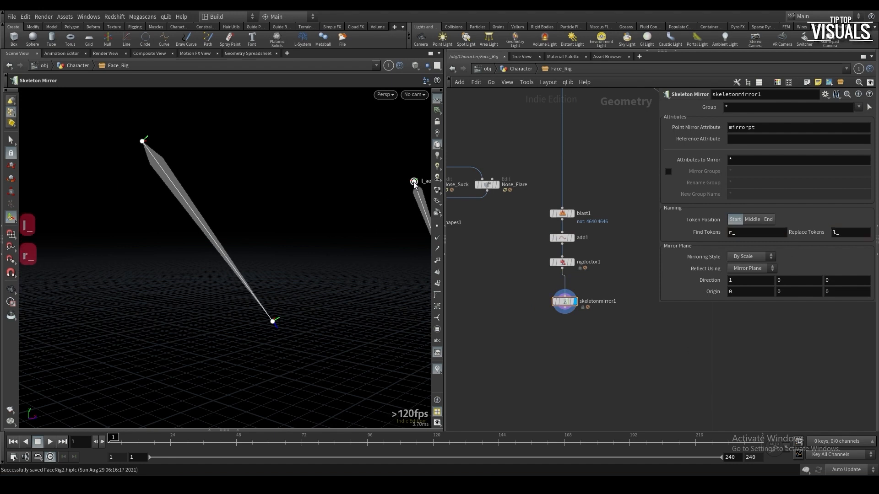
pyautogui.keyDown('alt'); pyautogui.moveTo(395, 204); pyautogui.dragTo(347, 214, button='middle'); pyautogui.keyUp('alt')
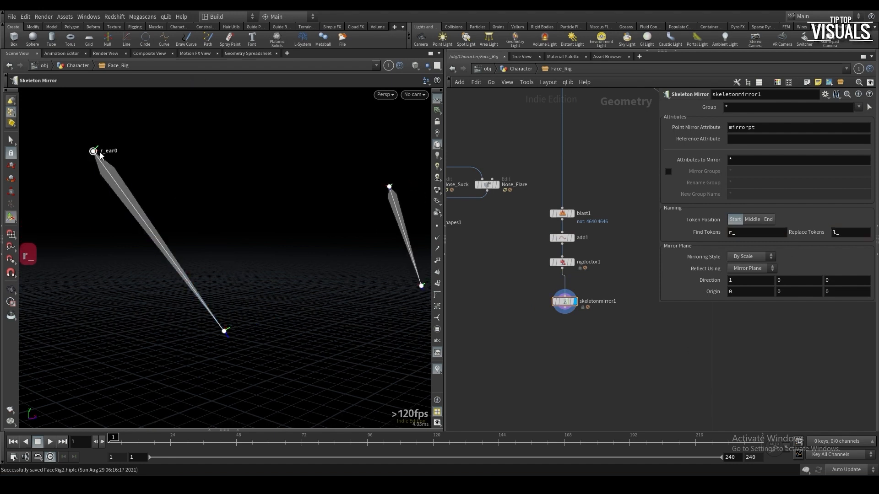
pyautogui.hotkey('ctrl', 's')
pyautogui.hotkey('ctrl', 'shift', 's')
pyautogui.scroll(-3, 532, 351)
pyautogui.press('Tab')
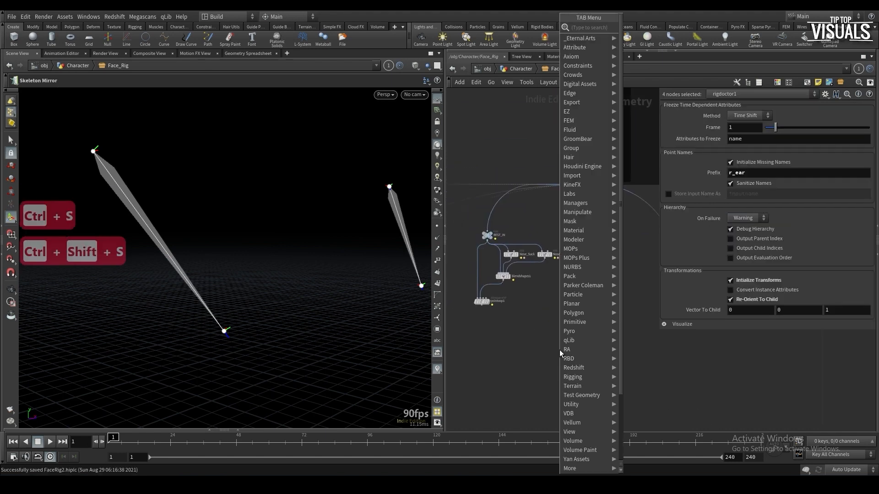
pyautogui.write('capture')
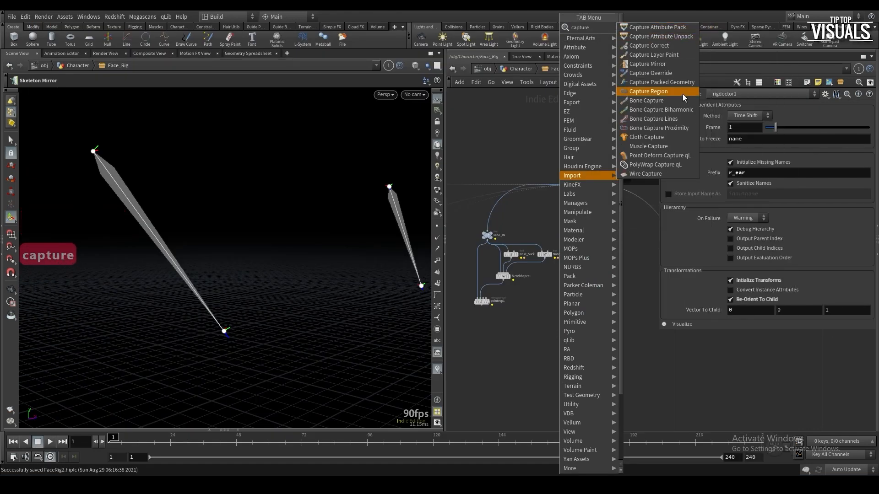
pyautogui.click(679, 92)
pyautogui.click(590, 345)
pyautogui.scroll(2, 589, 342)
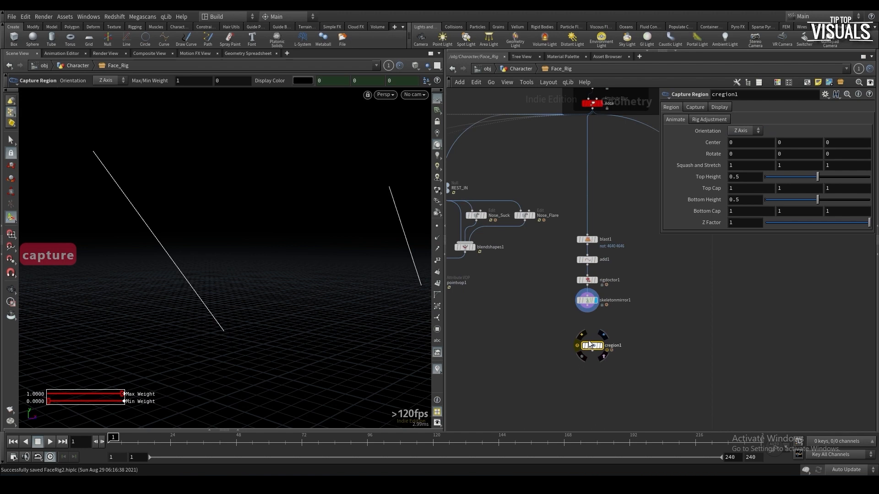
pyautogui.scroll(-1, 588, 339)
pyautogui.press('Delete')
# Place a Bone Capture Proximity node below the Skeleton Mirror
pyautogui.rightClick(595, 355)
pyautogui.write('capture')
pyautogui.click(680, 119)
pyautogui.click(594, 333)
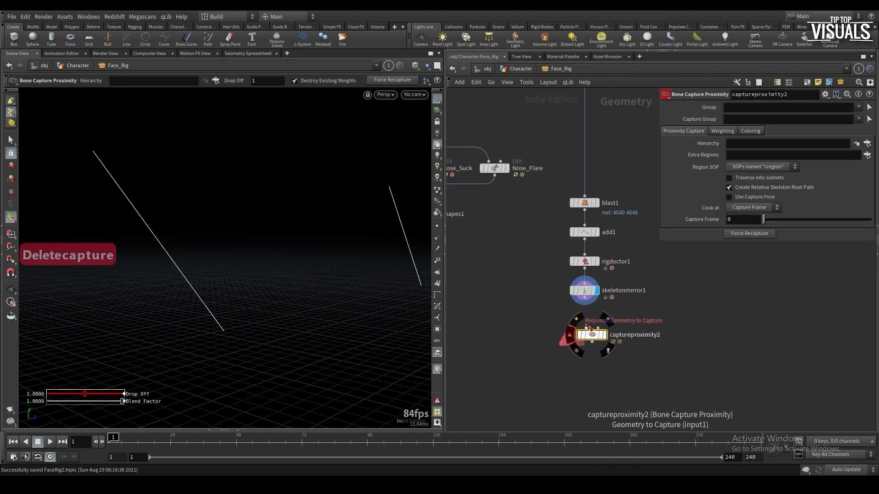
pyautogui.scroll(-1, 592, 331)
# Connect the head geometry from the nose blur and the mirrored skeleton into Bone Capture Proximity, and display its weights
pyautogui.click(582, 336)
pyautogui.click(586, 194)
pyautogui.scroll(2, 585, 347)
pyautogui.moveTo(589, 342); pyautogui.dragTo(558, 353)
pyautogui.click(560, 349)
pyautogui.click(584, 315)
pyautogui.press('r')
pyautogui.click(557, 354)
pyautogui.scroll(-5, 293, 302)
pyautogui.keyDown('alt'); pyautogui.moveTo(283, 302); pyautogui.dragTo(251, 300); pyautogui.keyUp('alt')
# Try capture Drop Off values of 0.01, 0.02, 0.05 and 0.08, settle on 0.1, and set Max. Influences to 3
pyautogui.click(723, 132)
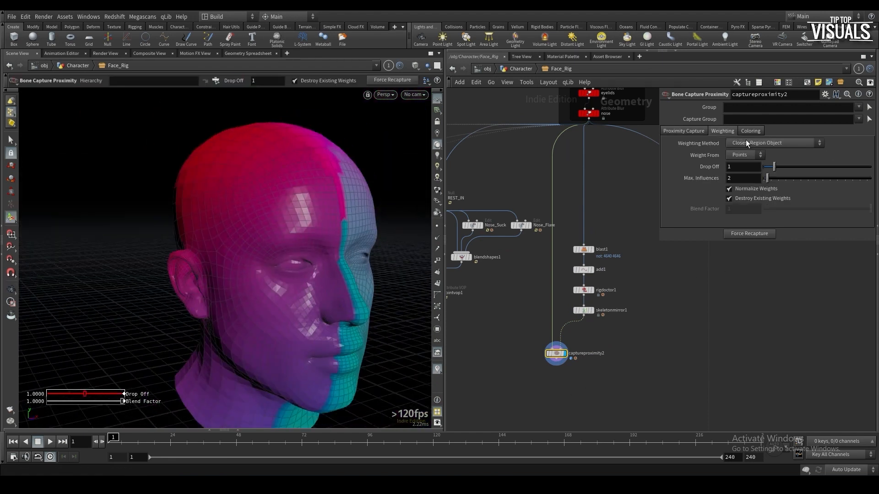
pyautogui.click(751, 167)
pyautogui.write('0.01')
pyautogui.press('Return')
pyautogui.write('0.02')
pyautogui.press('Return')
pyautogui.write('0.05')
pyautogui.press('Return')
pyautogui.write('0.08')
pyautogui.press('Return')
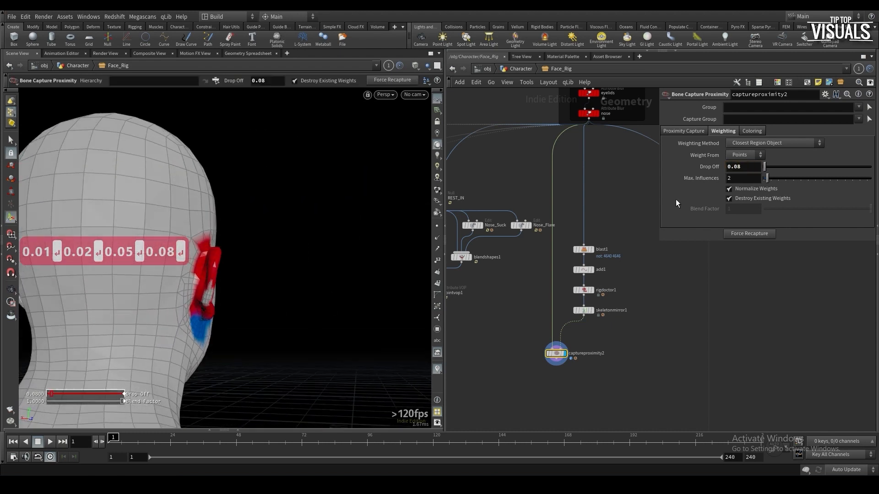
pyautogui.write('0.1')
pyautogui.press('Return')
pyautogui.write('3')
pyautogui.press('Return')
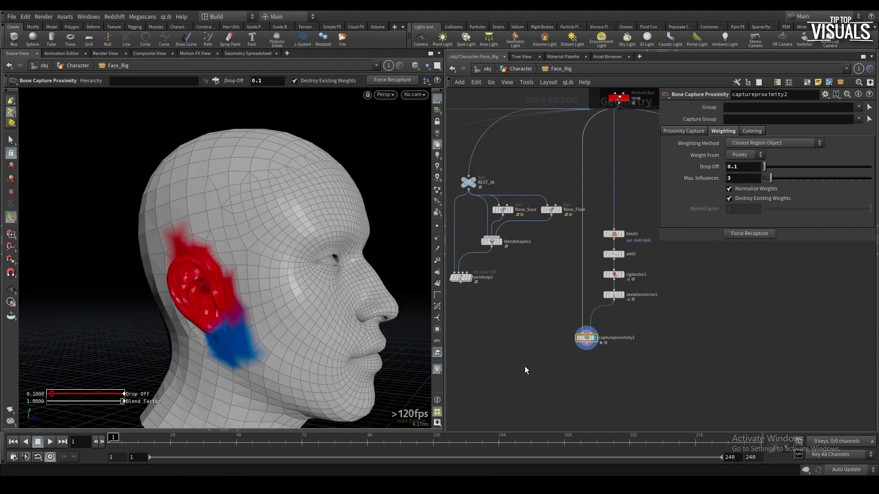
# Add a Bone Deform node below Bone Capture Proximity and connect the captured geometry to it
pyautogui.press('Tab')
pyautogui.write('boneds')
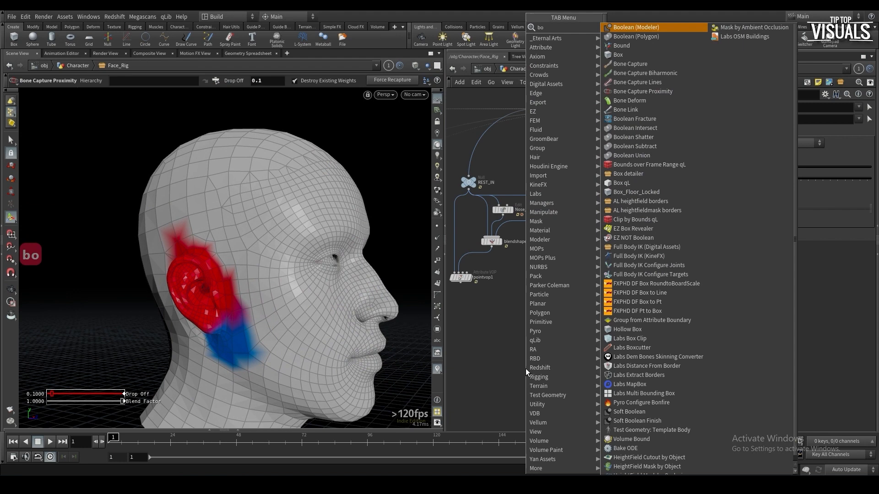
pyautogui.press('BackSpace')
pyautogui.press('Return')
pyautogui.click(541, 380)
pyautogui.scroll(1, 554, 375)
pyautogui.click(593, 337)
pyautogui.click(533, 375)
pyautogui.moveTo(540, 380); pyautogui.dragTo(604, 374)
# Connect the mirrored skeleton to Bone Deform's rest and animated pose inputs, move the capture node aside, and display Bone Deform
pyautogui.click(607, 371)
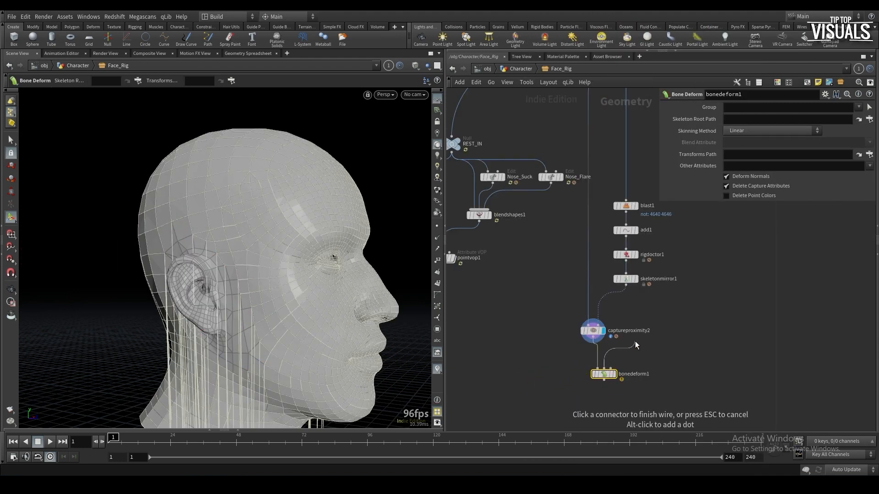
pyautogui.click(627, 283)
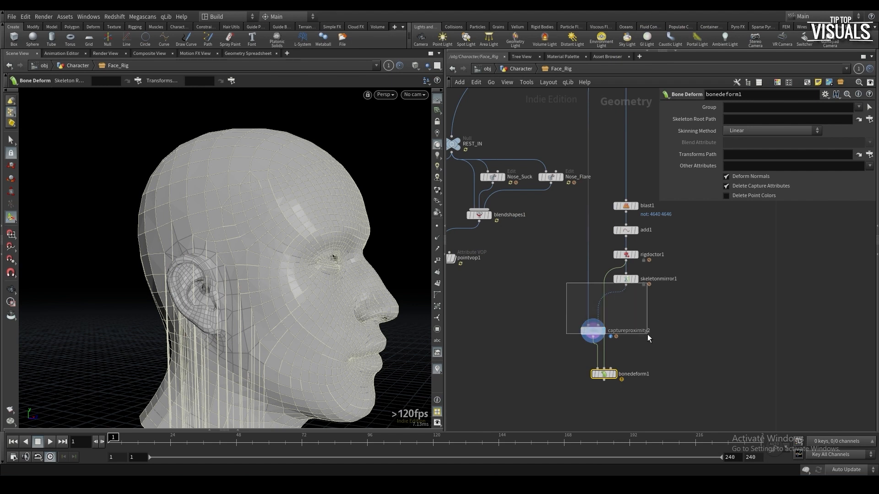
pyautogui.moveTo(647, 334); pyautogui.dragTo(647, 334)
pyautogui.moveTo(622, 289); pyautogui.dragTo(626, 285)
pyautogui.moveTo(595, 330); pyautogui.dragTo(550, 333)
pyautogui.click(626, 285)
pyautogui.click(610, 368)
pyautogui.click(614, 374)
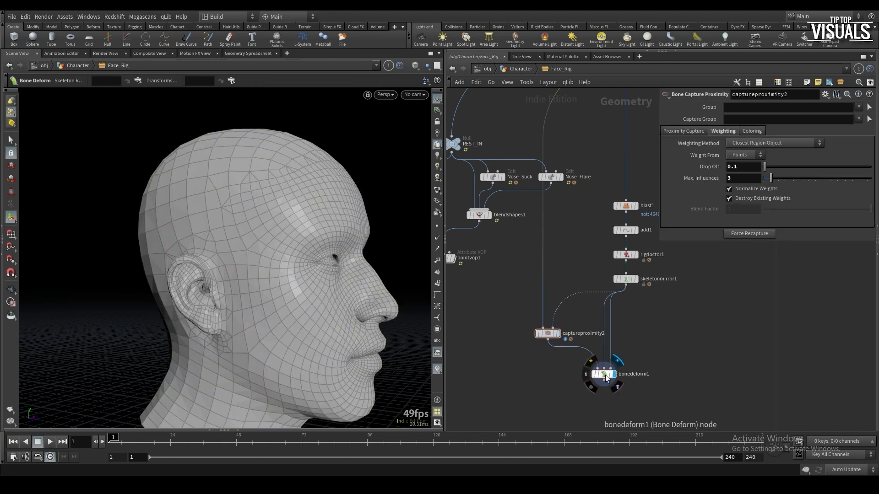
# Insert a Rig Pose node between the Skeleton Mirror and Bone Deform's animated pose input
pyautogui.moveTo(607, 378); pyautogui.dragTo(597, 397)
pyautogui.press('Tab')
pyautogui.write('rigpose')
pyautogui.press('Return')
pyautogui.doubleClick(599, 351)
pyautogui.press('u')
# Try rotating the right ear joints in the Rig Pose and undo the rotations
pyautogui.click(226, 337)
pyautogui.keyDown('alt'); pyautogui.moveTo(228, 338); pyautogui.dragTo(196, 341); pyautogui.keyUp('alt')
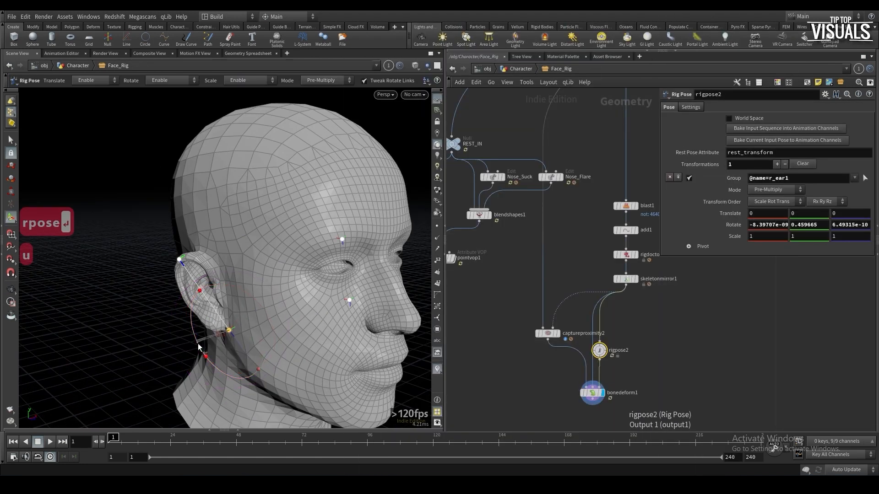
pyautogui.hotkey('ctrl', 'z')
pyautogui.hotkey('ctrl', 'z')
pyautogui.hotkey('ctrl', 'z')
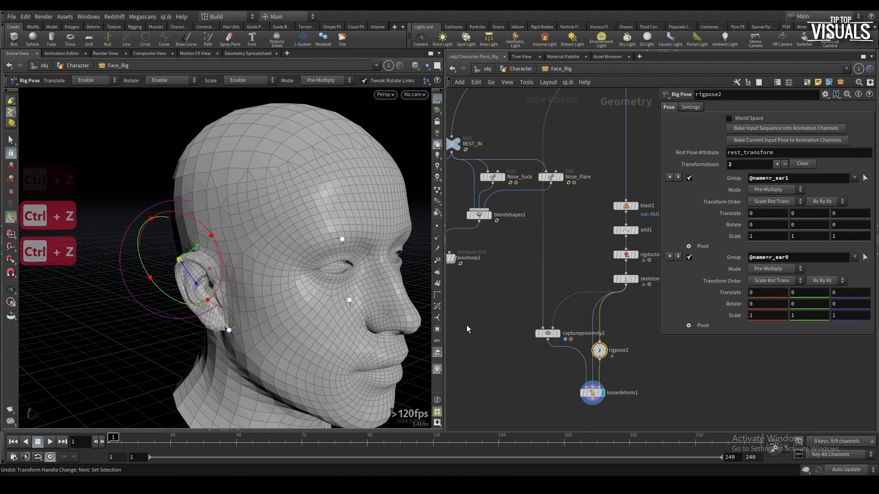
# Insert a Sort node between the Blast and Add nodes with Reverse Point Sort enabled
pyautogui.scroll(-2, 512, 315)
pyautogui.moveTo(572, 264); pyautogui.dragTo(561, 299, button='middle')
pyautogui.scroll(2, 561, 298)
pyautogui.click(591, 287)
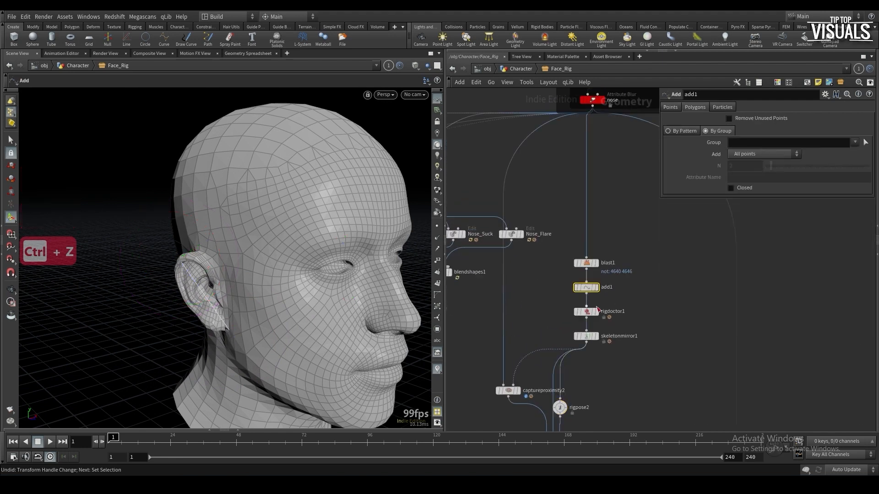
pyautogui.click(594, 312)
pyautogui.press('Tab')
pyautogui.write('sort')
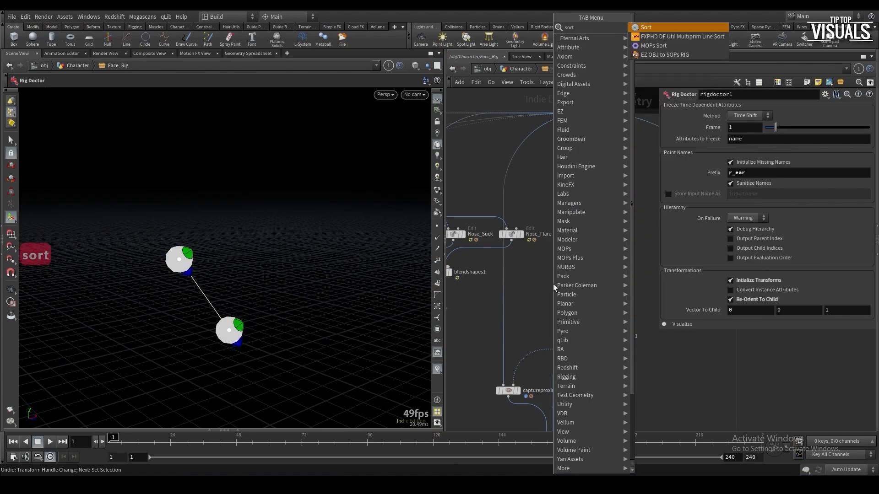
pyautogui.press('Return')
pyautogui.click(586, 287)
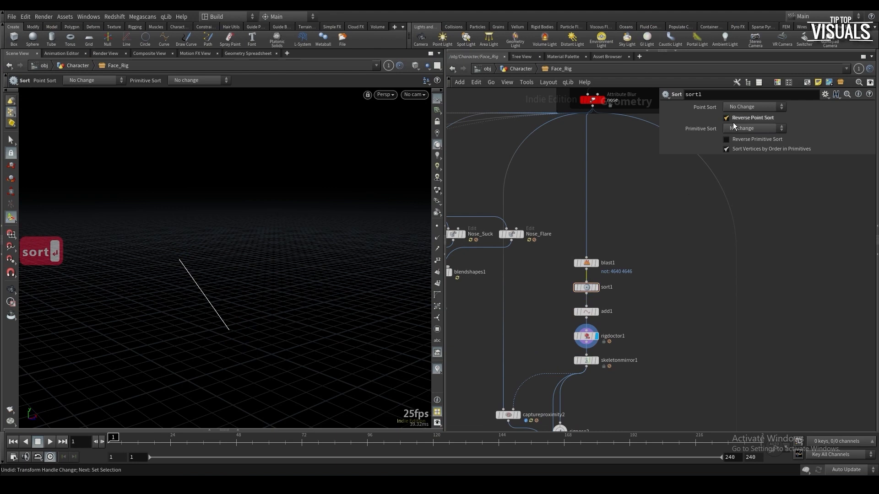
# Check the right ear's joint hierarchy and orientation using the Rig Doctor's visualization options
pyautogui.click(591, 336)
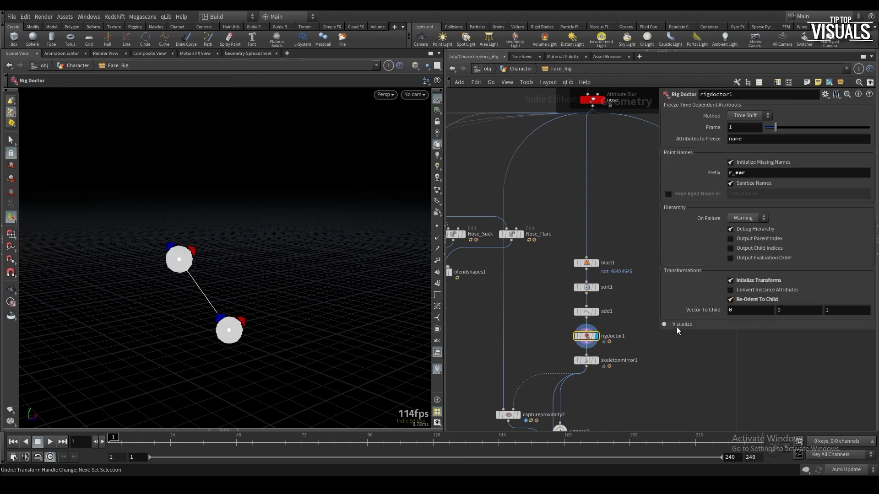
pyautogui.click(678, 326)
pyautogui.click(739, 349)
pyautogui.click(739, 349)
pyautogui.moveTo(629, 402); pyautogui.dragTo(642, 322, button='middle')
# Display Bone Deform, test the Rig Pose by rotating r_ear0 about 11 degrees in X, undo it, and save the scene
pyautogui.click(568, 395)
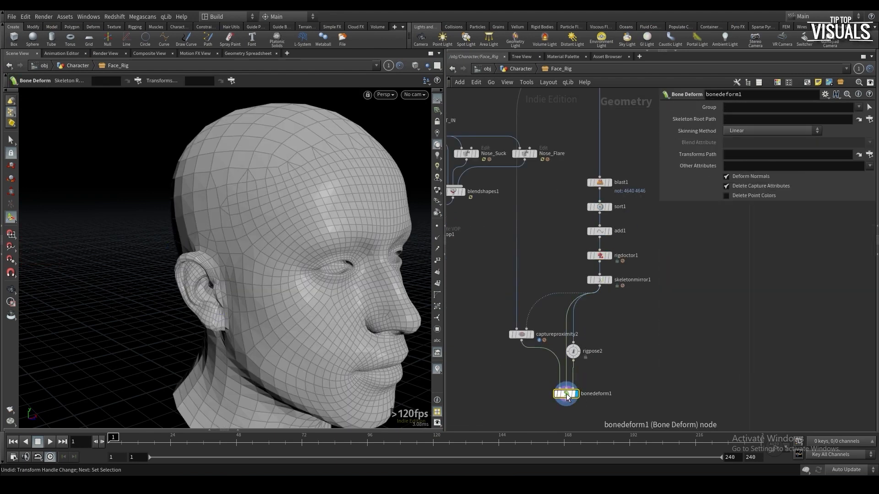
pyautogui.click(572, 351)
pyautogui.moveTo(241, 350); pyautogui.dragTo(242, 361)
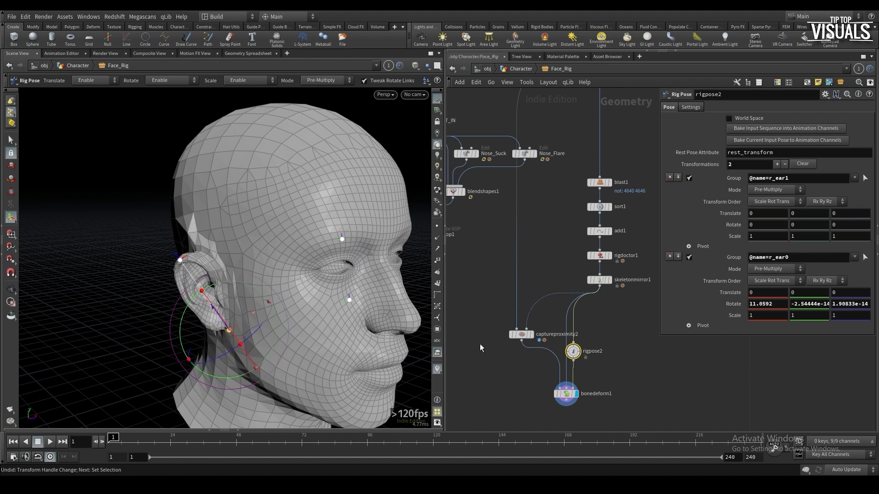
pyautogui.hotkey('ctrl', 'z')
pyautogui.hotkey('ctrl', 's')
pyautogui.moveTo(570, 207); pyautogui.dragTo(562, 215, button='middle')
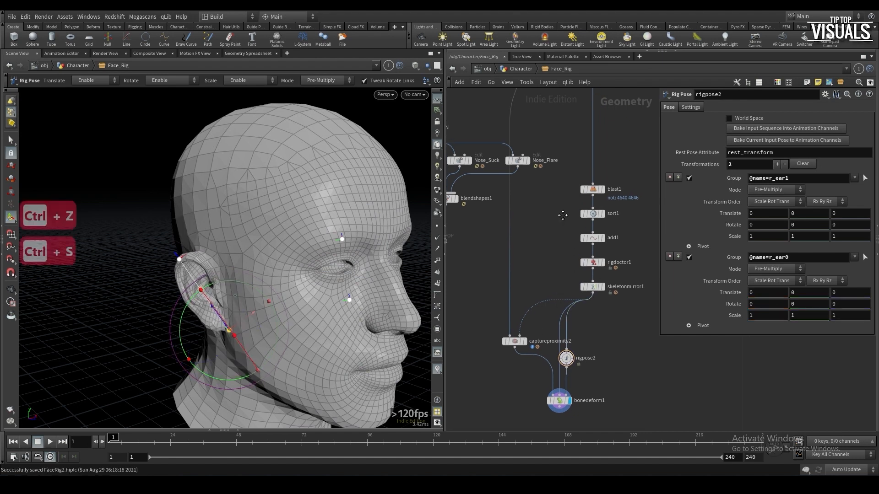
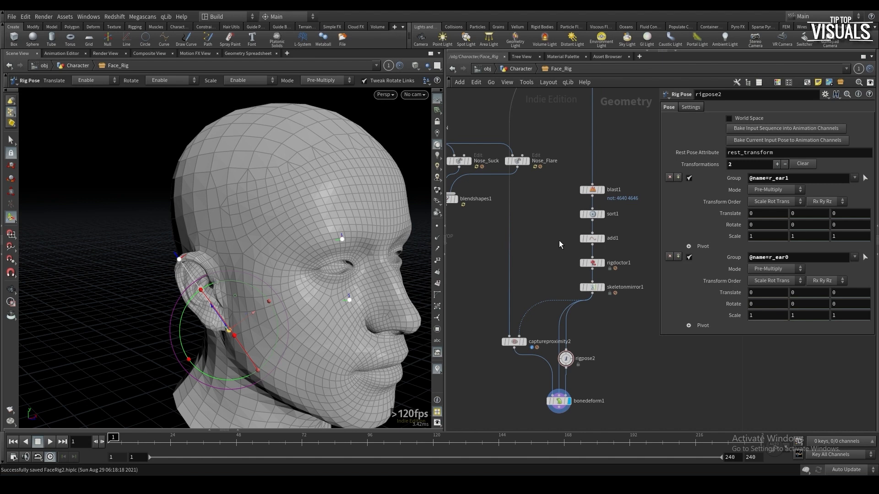
# Turn off Reverse Point Sort on the ear Sort node and display the Rig Doctor output to check the joints
pyautogui.click(592, 263)
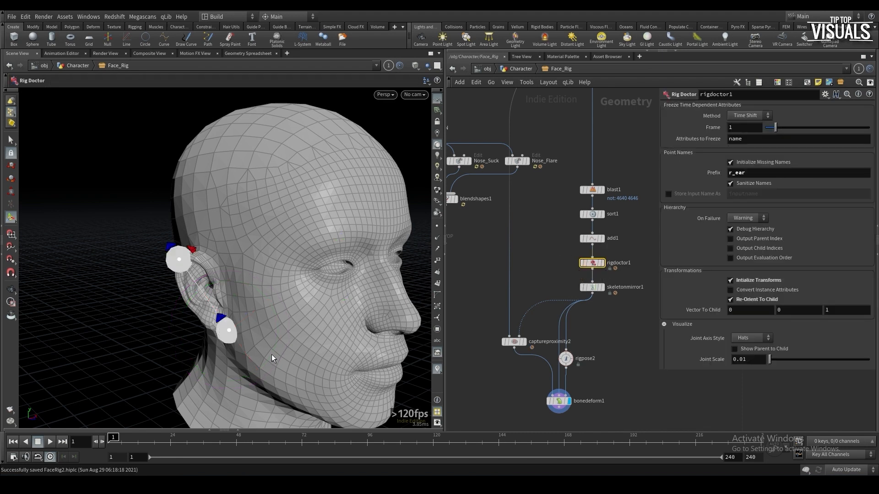
pyautogui.moveTo(591, 210)
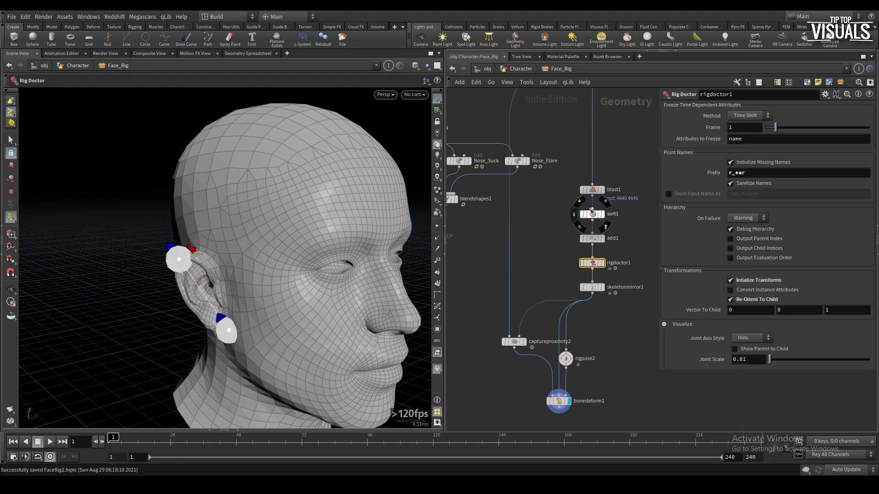
pyautogui.click(611, 213)
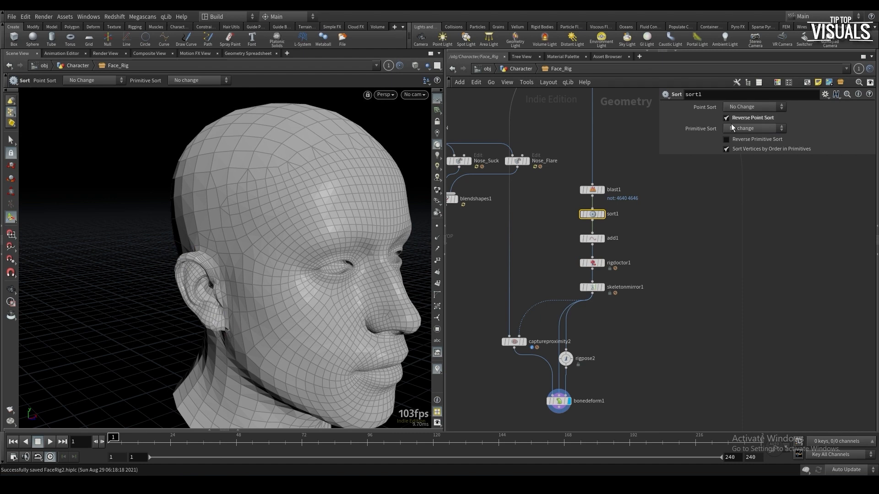
pyautogui.click(602, 214)
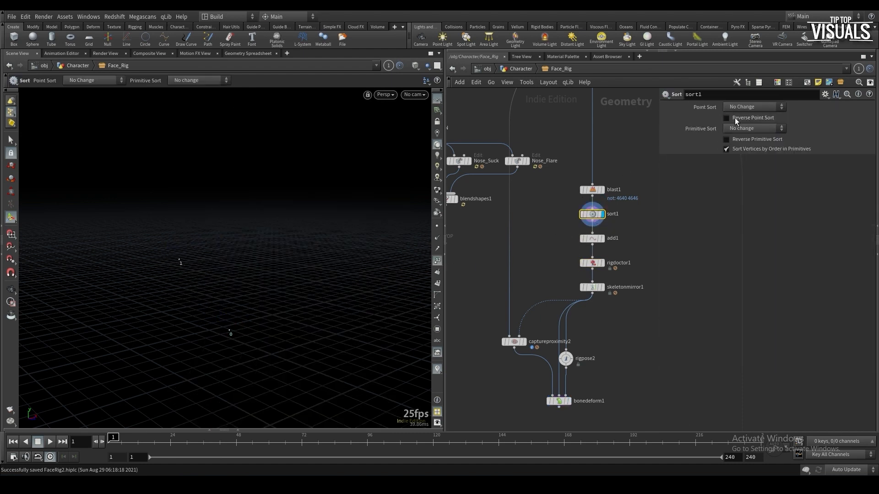
pyautogui.click(594, 262)
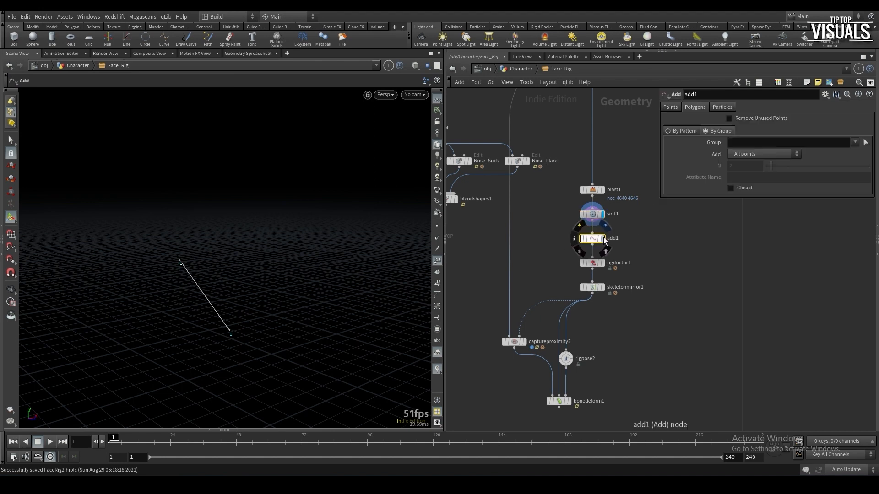
pyautogui.click(602, 263)
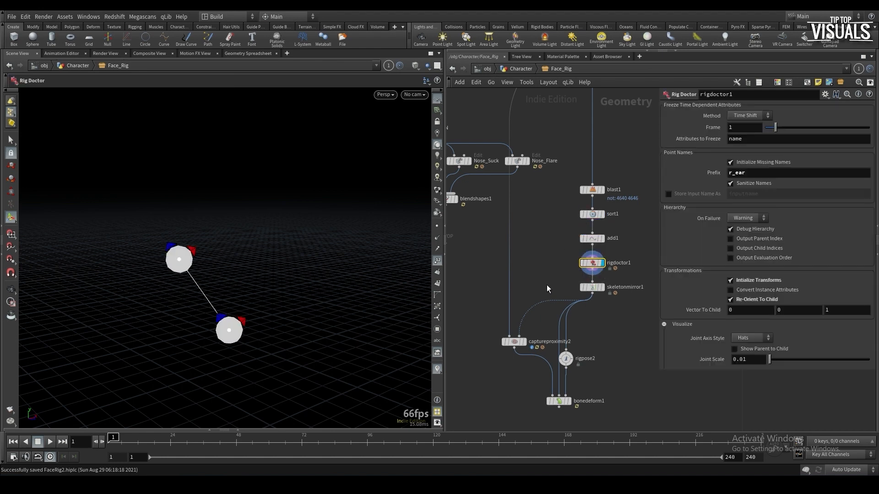
# Display the Bone Deform output with the ear Rig Pose selected for posing, and save the scene
pyautogui.moveTo(547, 284); pyautogui.dragTo(553, 260, button='middle')
pyautogui.click(573, 376)
pyautogui.click(572, 333)
pyautogui.hotkey('ctrl', 's')
pyautogui.press('Return')
# Test the ear pose by rotating r_ear0 about 9 degrees and l_ear0 about 6.5 degrees in X, and undo the rotations
pyautogui.moveTo(249, 355); pyautogui.dragTo(251, 359)
pyautogui.keyDown('alt'); pyautogui.moveTo(252, 358); pyautogui.dragTo(128, 334); pyautogui.keyUp('alt')
pyautogui.scroll(-5, 183, 339)
pyautogui.click(340, 313)
pyautogui.keyDown('alt'); pyautogui.moveTo(352, 308); pyautogui.dragTo(420, 270); pyautogui.keyUp('alt')
pyautogui.click(366, 278)
pyautogui.scroll(5, 353, 272)
pyautogui.hotkey('ctrl', 'z')
pyautogui.hotkey('ctrl', 'z')
pyautogui.hotkey('ctrl', 'z')
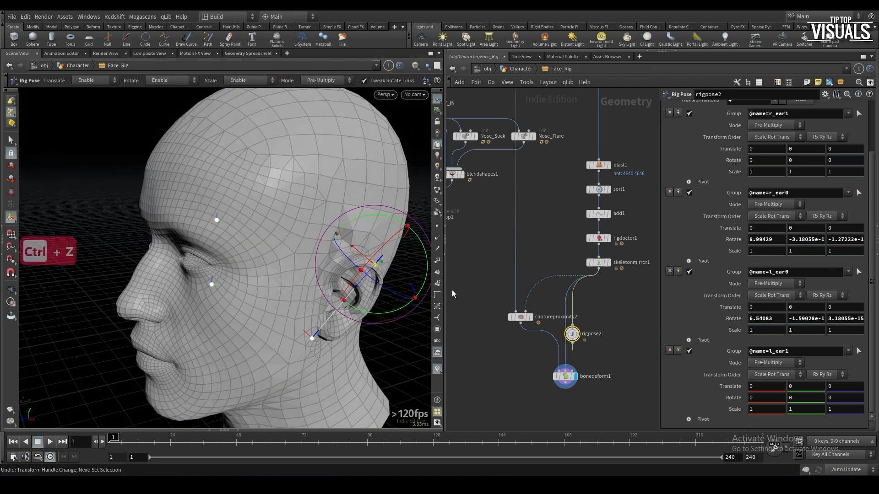
pyautogui.hotkey('ctrl', 'z')
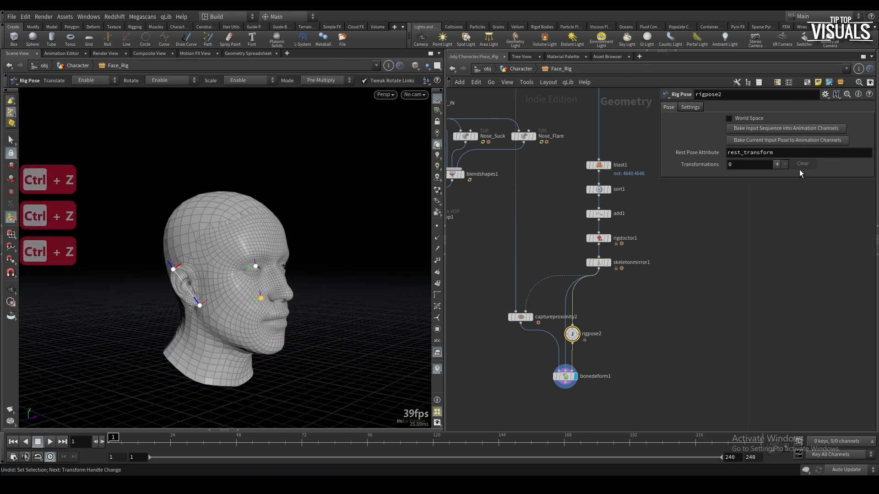
# Insert a Capture Layer Paint node between captureproximity2 and bonedeform1
pyautogui.press('Tab')
pyautogui.write('capture')
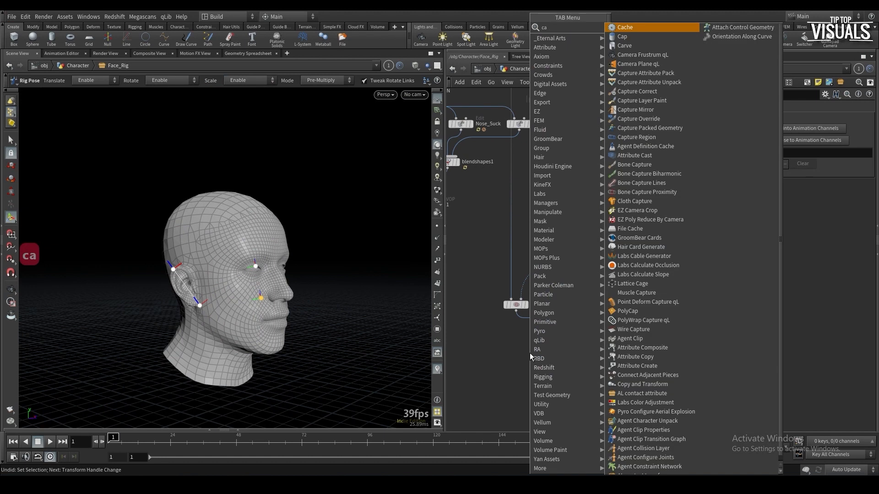
pyautogui.click(648, 57)
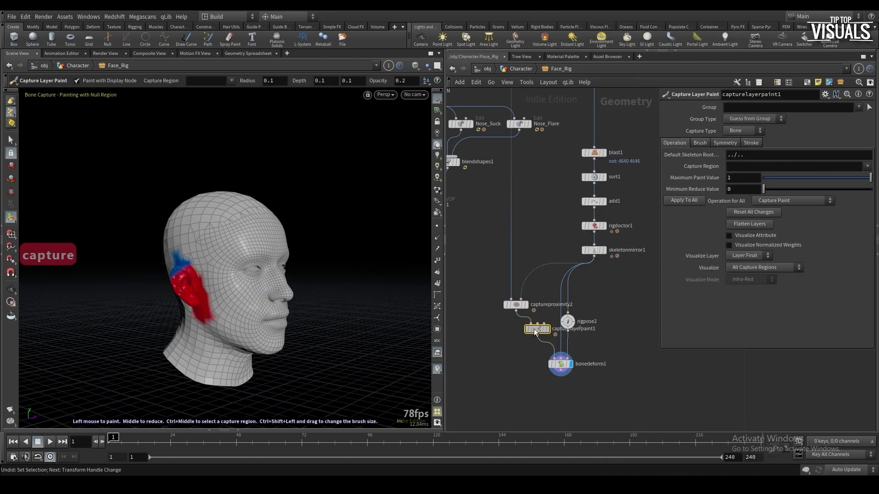
# Smooth the capture weights around both ears using Smooth Final with a brush radius of about 0.04, and save the scene
pyautogui.rightClick(224, 185)
pyautogui.click(260, 235)
pyautogui.scroll(-7, 239, 257)
pyautogui.moveTo(206, 295)
pyautogui.mouseDown()
pyautogui.moveTo(180, 275)
pyautogui.moveTo(242, 290)
pyautogui.moveTo(251, 281)
pyautogui.moveTo(163, 290)
pyautogui.moveTo(216, 289)
pyautogui.mouseUp()
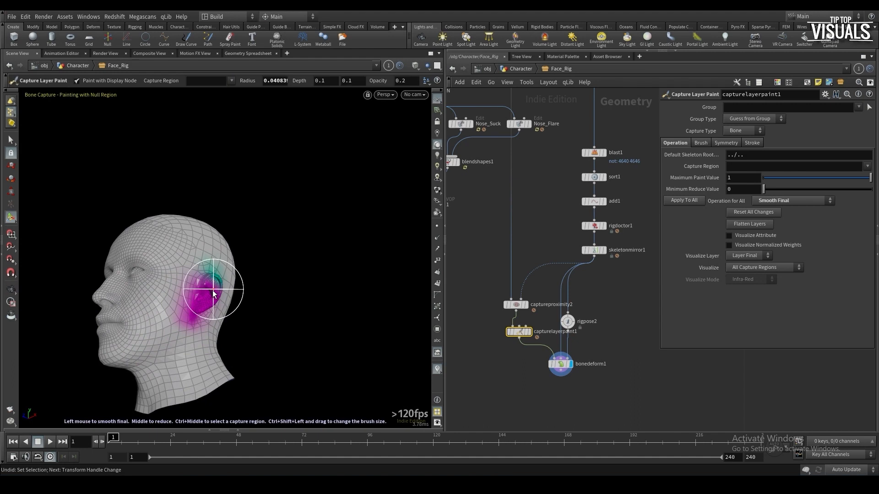
pyautogui.moveTo(194, 325)
pyautogui.keyDown('alt'); pyautogui.mouseDown()
pyautogui.moveTo(199, 286)
pyautogui.moveTo(331, 300)
pyautogui.mouseUp(); pyautogui.keyUp('alt')
pyautogui.moveTo(452, 364); pyautogui.dragTo(455, 337, button='middle')
pyautogui.click(483, 356)
pyautogui.scroll(-3, 483, 356)
pyautogui.hotkey('ctrl', 's')
# Hide the node parameters, move the nose deformation nodes below and left of the ear network, and save the scene
pyautogui.press('p')
pyautogui.moveTo(506, 362); pyautogui.dragTo(542, 348, button='middle')
pyautogui.scroll(-2, 542, 348)
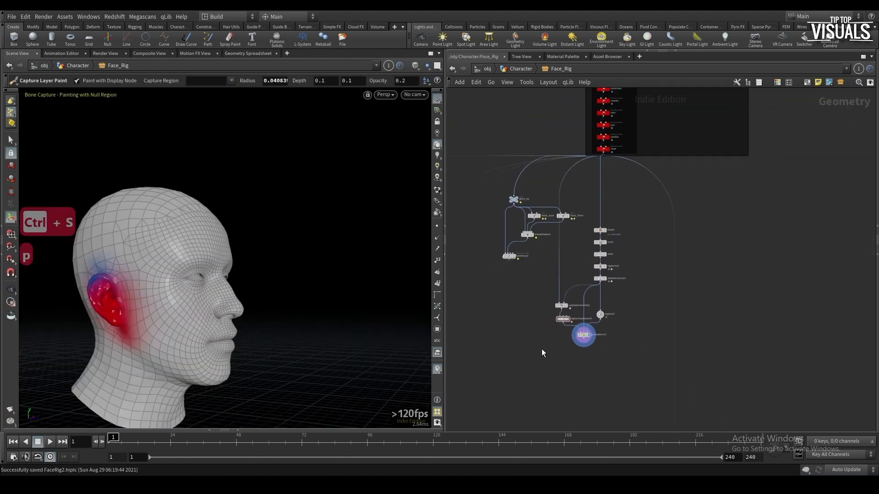
pyautogui.hotkey('ctrl', 's')
pyautogui.moveTo(559, 204); pyautogui.dragTo(499, 346)
pyautogui.click(518, 315)
pyautogui.moveTo(518, 315); pyautogui.dragTo(526, 295, button='middle')
pyautogui.scroll(-2, 541, 313)
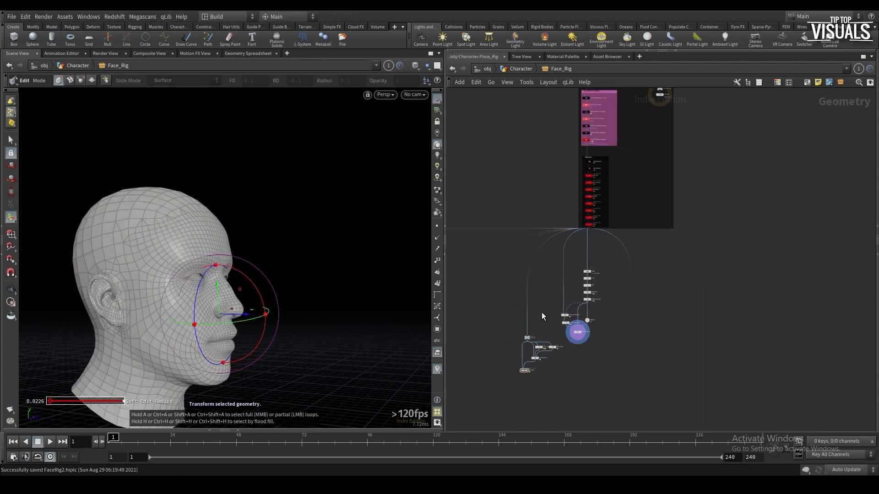
pyautogui.hotkey('ctrl', 's')
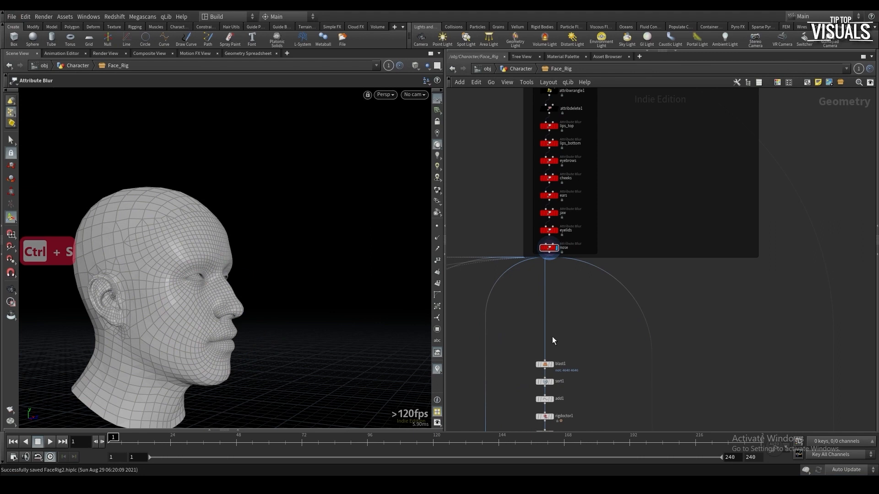
# Insert a Null between the nose Attribute Blur and the ear network so it feeds the ear branches
pyautogui.scroll(-3, 552, 339)
pyautogui.moveTo(557, 335); pyautogui.dragTo(566, 283, button='middle')
pyautogui.keyDown('alt'); pyautogui.moveTo(265, 275); pyautogui.dragTo(160, 305); pyautogui.keyUp('alt')
pyautogui.scroll(-2, 549, 271)
pyautogui.scroll(3, 559, 267)
pyautogui.scroll(-1, 559, 267)
pyautogui.moveTo(559, 268); pyautogui.dragTo(540, 301, button='middle')
pyautogui.press('Tab')
pyautogui.write('null')
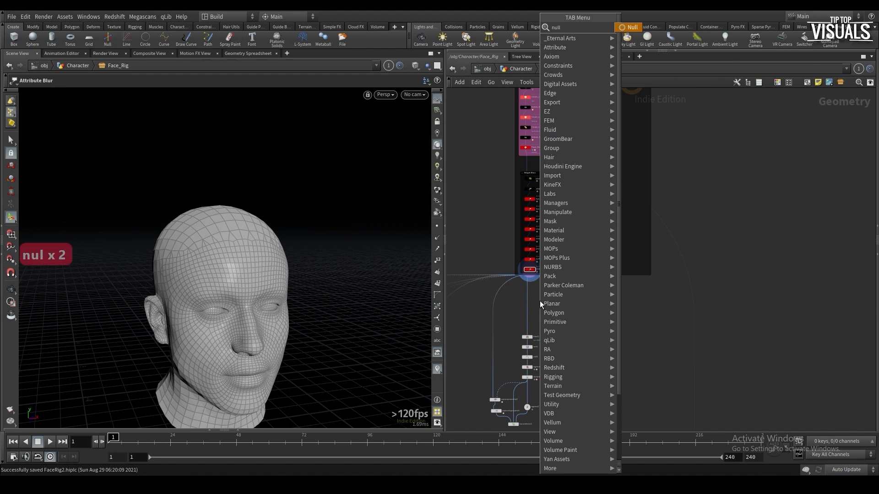
pyautogui.press('Return')
pyautogui.scroll(2, 529, 306)
pyautogui.click(514, 312)
pyautogui.scroll(3, 484, 322)
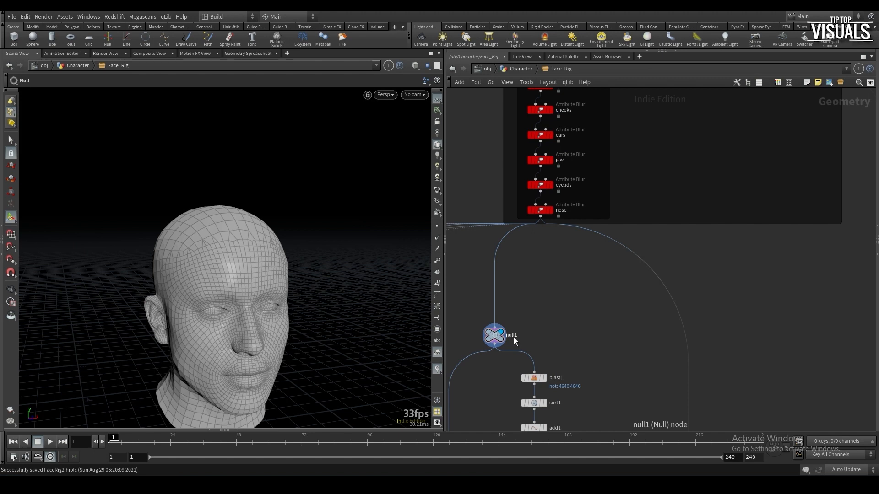
# Rename the Null as INPUT_Ears and enclose the ear nodes in a network box
pyautogui.scroll(1, 516, 337)
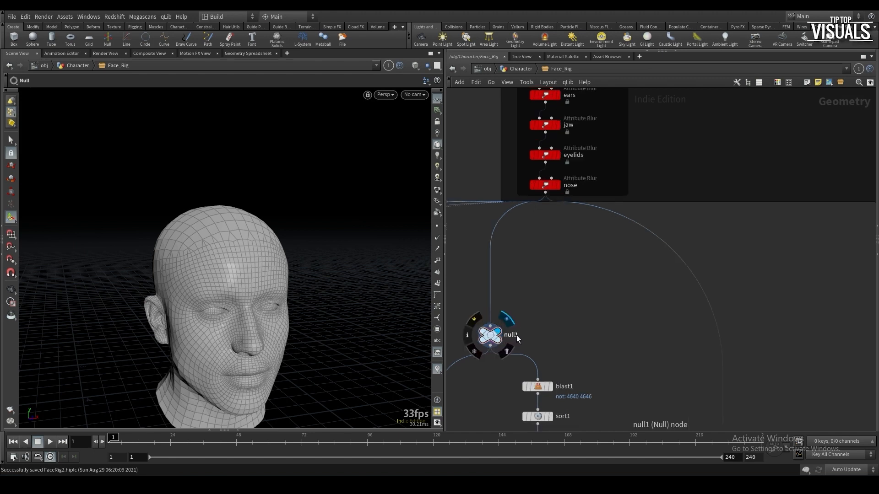
pyautogui.doubleClick(516, 336)
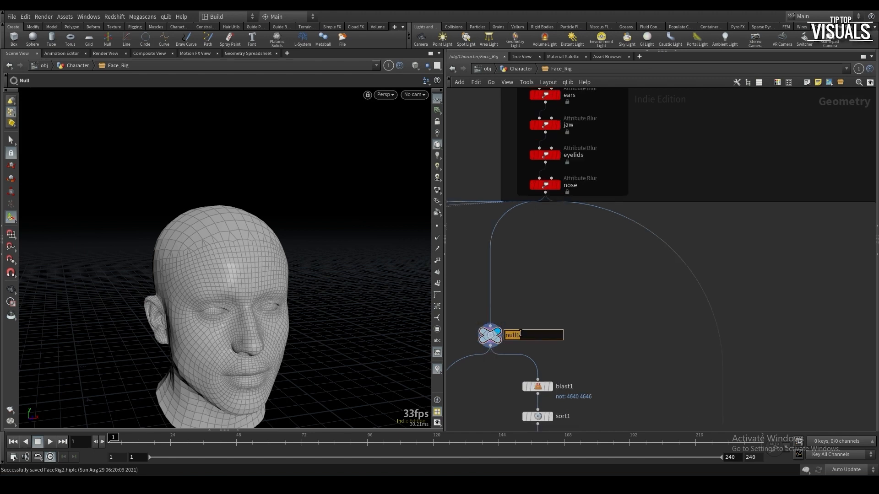
pyautogui.write('INPUT')
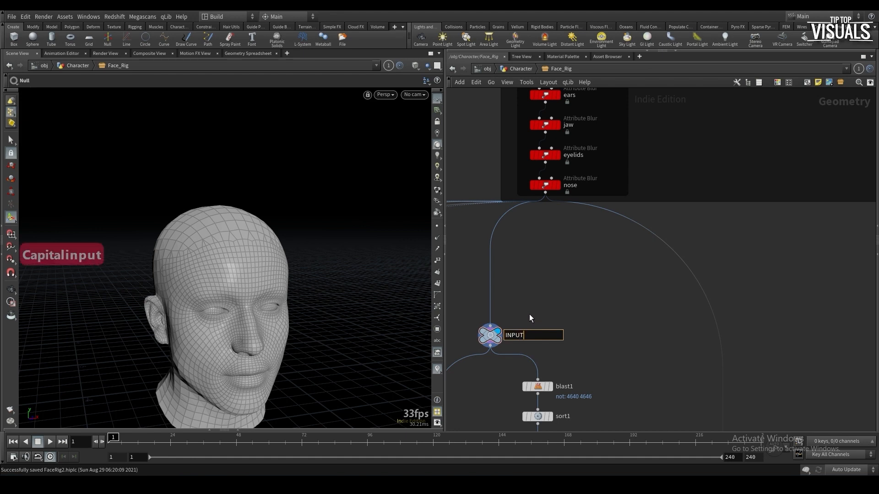
pyautogui.write('_Ears')
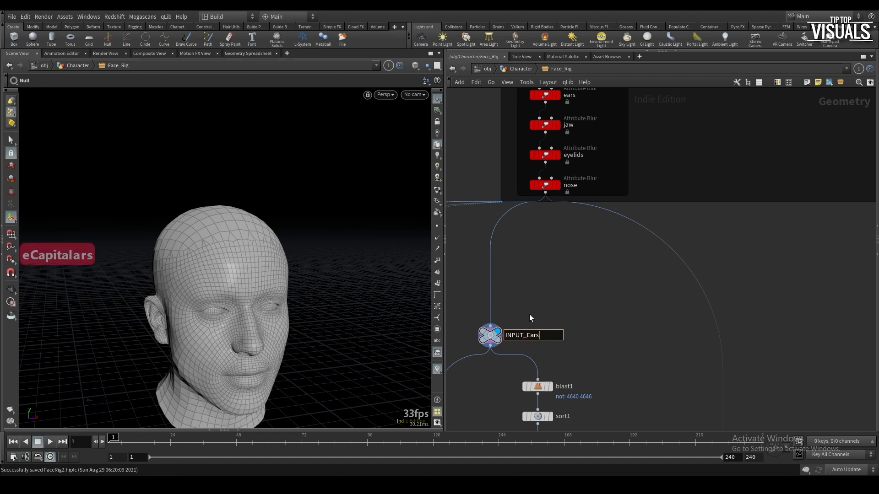
pyautogui.press('Return')
pyautogui.scroll(-5, 539, 328)
pyautogui.hotkey('shift', 'o')
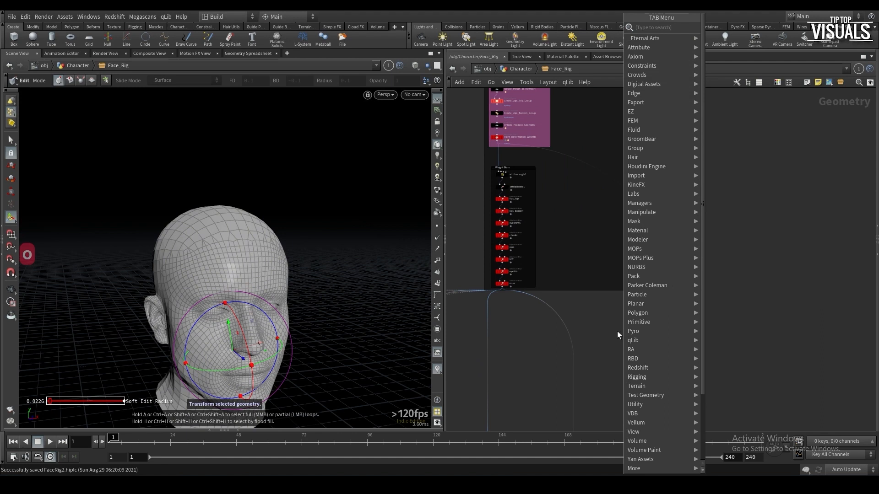
# Undo the stray Edit node, select point 4797 on the right upper eyelid, and start a Rotate edit on it
pyautogui.hotkey('ctrl', 'z')
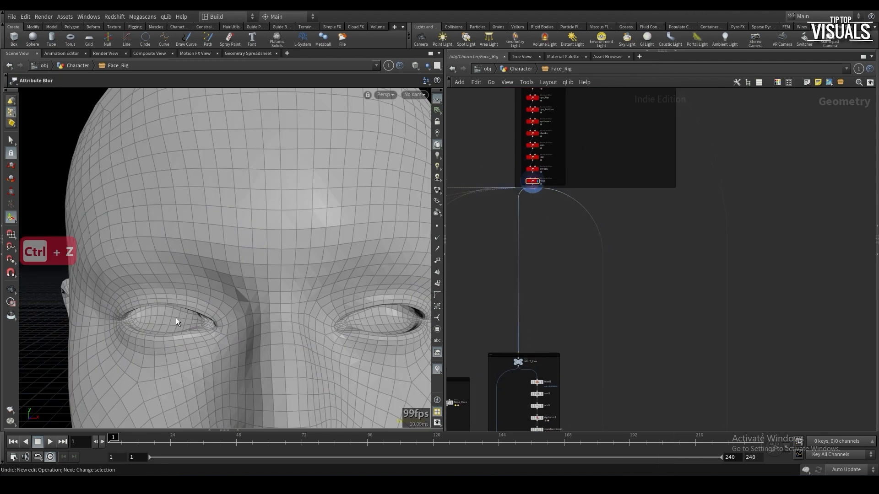
pyautogui.press('s')
pyautogui.keyDown('alt'); pyautogui.moveTo(162, 301); pyautogui.dragTo(212, 292); pyautogui.keyUp('alt')
pyautogui.keyDown('alt'); pyautogui.moveTo(212, 292); pyautogui.dragTo(229, 242, button='right'); pyautogui.keyUp('alt')
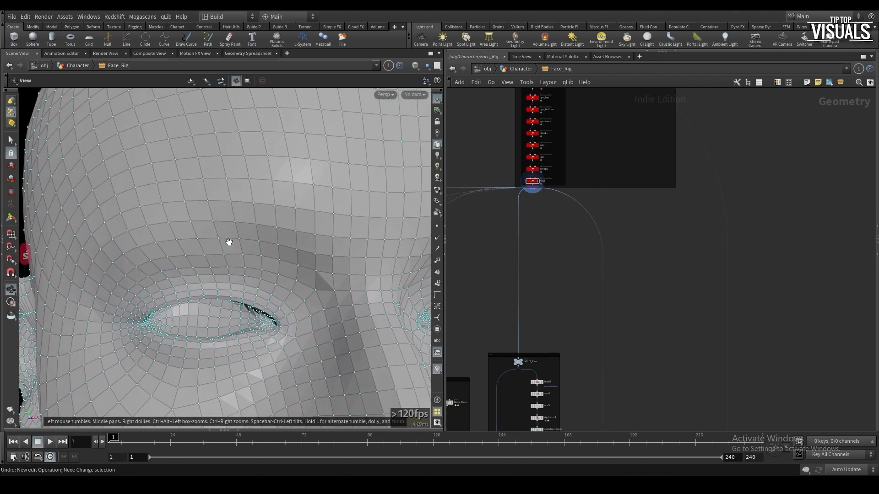
pyautogui.keyDown('alt'); pyautogui.moveTo(229, 242); pyautogui.dragTo(226, 315); pyautogui.keyUp('alt')
pyautogui.press('r')
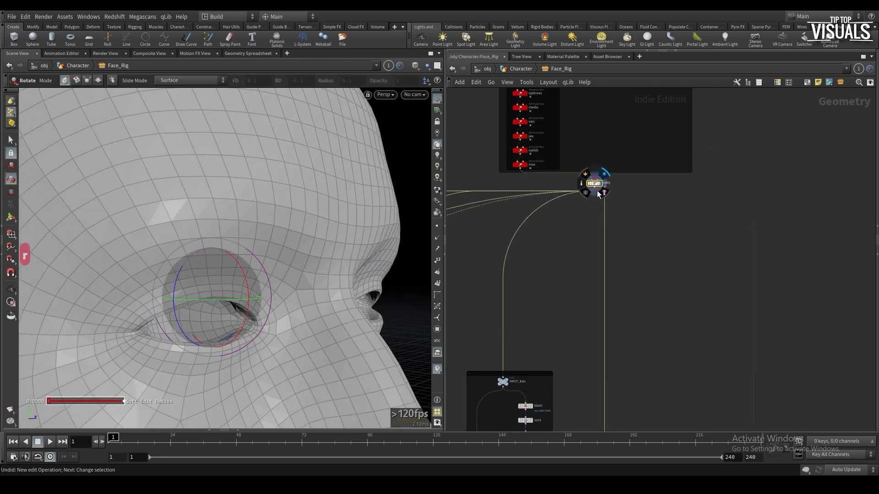
# Detach the new Edit node from the existing wires and place it as a separate branch below the nose Attribute Blur
pyautogui.moveTo(560, 190); pyautogui.dragTo(560, 190)
pyautogui.moveTo(568, 191); pyautogui.dragTo(519, 172)
pyautogui.moveTo(596, 185); pyautogui.dragTo(635, 237)
pyautogui.moveTo(652, 269); pyautogui.dragTo(625, 211)
# Set the Edit node's Pivot Translate to -0.0341767, 1.64851, 0.087989 so the eyelid rotates about the eye
pyautogui.press('p')
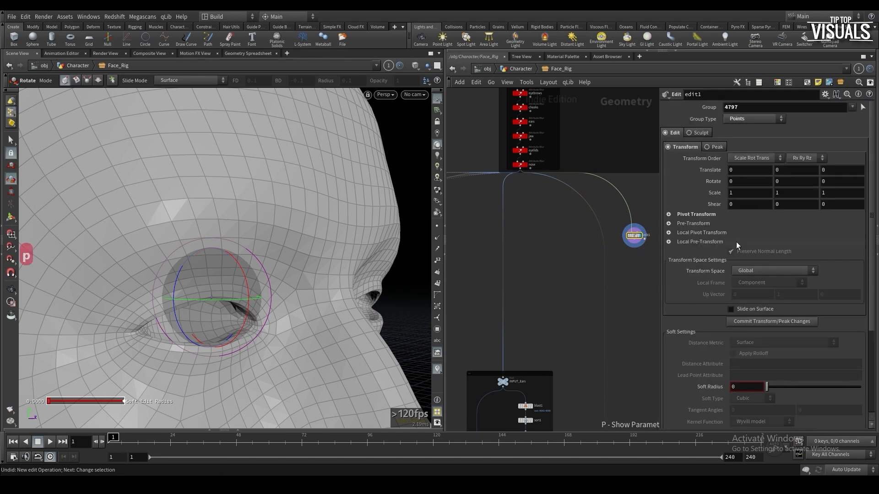
pyautogui.click(669, 215)
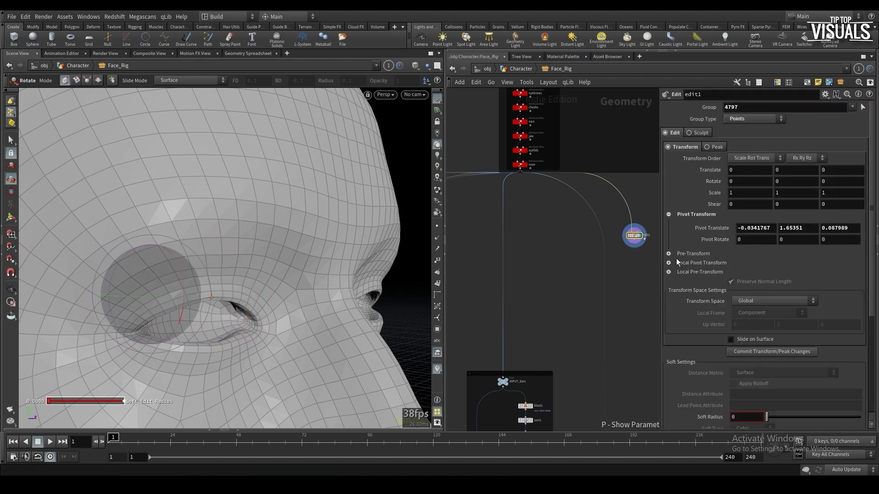
pyautogui.keyDown('alt'); pyautogui.moveTo(304, 309); pyautogui.dragTo(228, 313); pyautogui.keyUp('alt')
pyautogui.moveTo(798, 228); pyautogui.dragTo(769, 254, button='middle')
pyautogui.hotkey('ctrl', 'z')
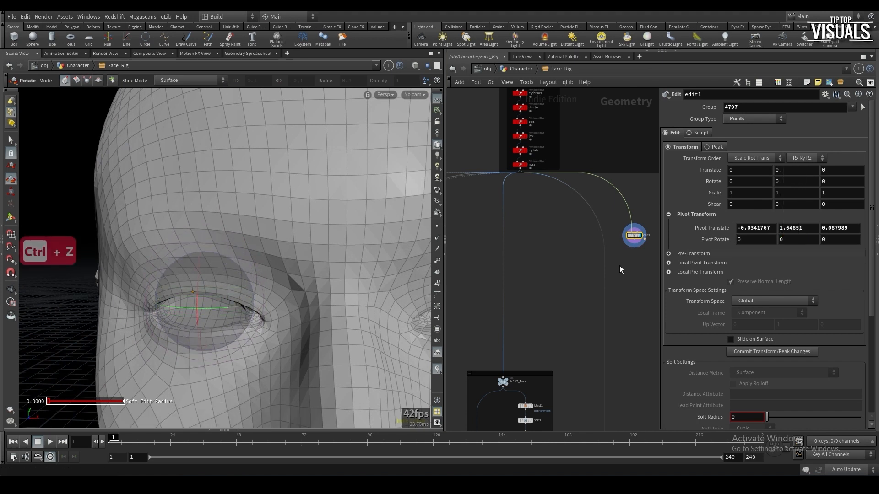
# Rotate the right upper eyelid down about 22.9 degrees in X with a soft radius of about 0.027
pyautogui.moveTo(197, 295); pyautogui.dragTo(204, 304)
pyautogui.scroll(10, 208, 301)
pyautogui.scroll(-15, 208, 302)
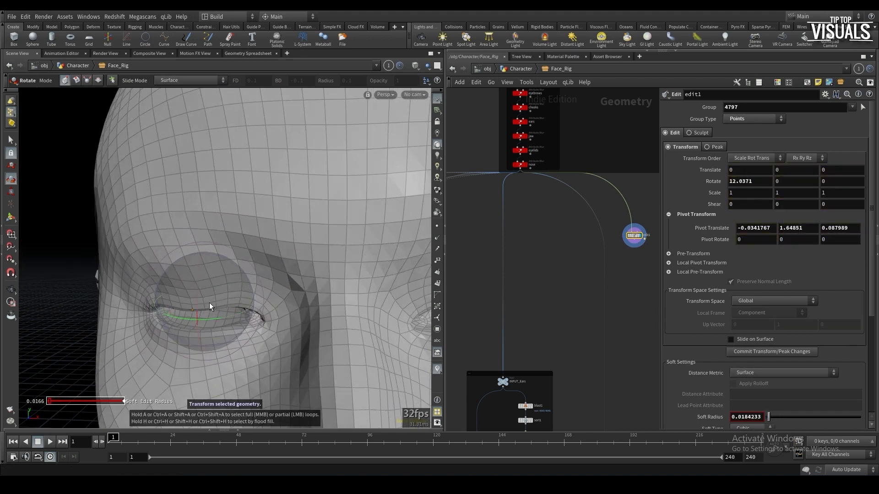
pyautogui.scroll(4, 210, 303)
pyautogui.moveTo(201, 304)
pyautogui.mouseDown()
pyautogui.moveTo(196, 312)
pyautogui.moveTo(273, 296)
pyautogui.moveTo(204, 305)
pyautogui.mouseUp()
pyautogui.scroll(2, 221, 310)
pyautogui.scroll(-5, 693, 310)
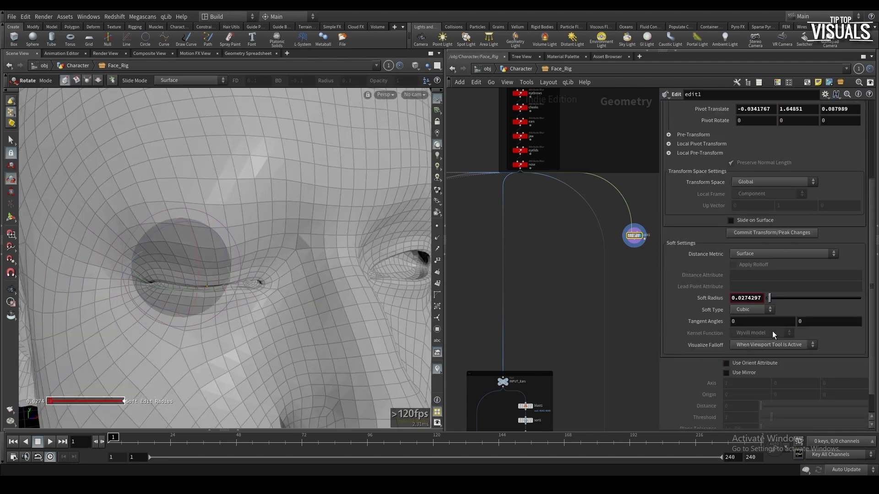
# Set the soft falloff Tangent Angles to 66 and 0 and the Soft Radius to about 0.0225
pyautogui.moveTo(822, 319); pyautogui.dragTo(838, 320, button='middle')
pyautogui.moveTo(814, 319); pyautogui.dragTo(833, 325, button='middle')
pyautogui.write('0')
pyautogui.press('Return')
pyautogui.moveTo(776, 321); pyautogui.dragTo(600, 368, button='middle')
pyautogui.moveTo(776, 320); pyautogui.dragTo(846, 321, button='middle')
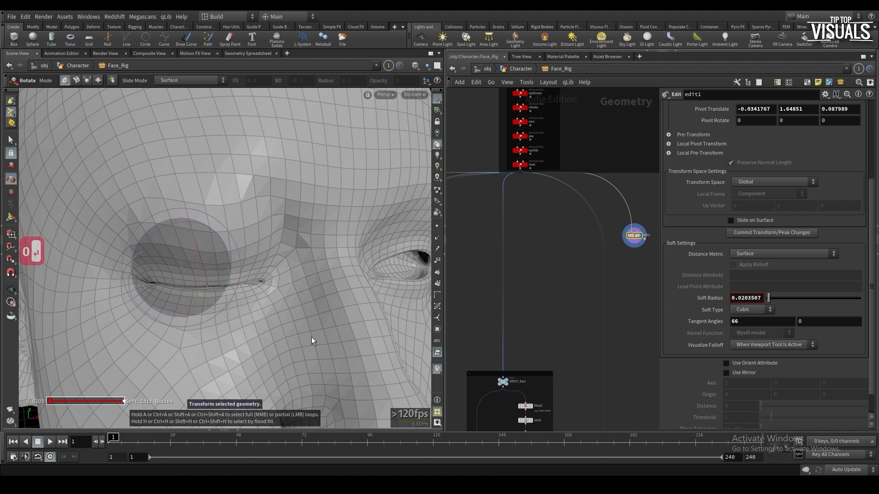
pyautogui.scroll(1, 311, 337)
# Change the Edit group to points 2420 and 4797 and adjust the eyelid rotation to about 17.5 degrees in X with a slight Y and Z translation
pyautogui.moveTo(315, 308)
pyautogui.keyDown('alt'); pyautogui.mouseDown()
pyautogui.moveTo(220, 311)
pyautogui.moveTo(311, 315)
pyautogui.mouseUp(); pyautogui.keyUp('alt')
pyautogui.keyDown('alt'); pyautogui.moveTo(311, 316); pyautogui.dragTo(229, 321, button='right'); pyautogui.keyUp('alt')
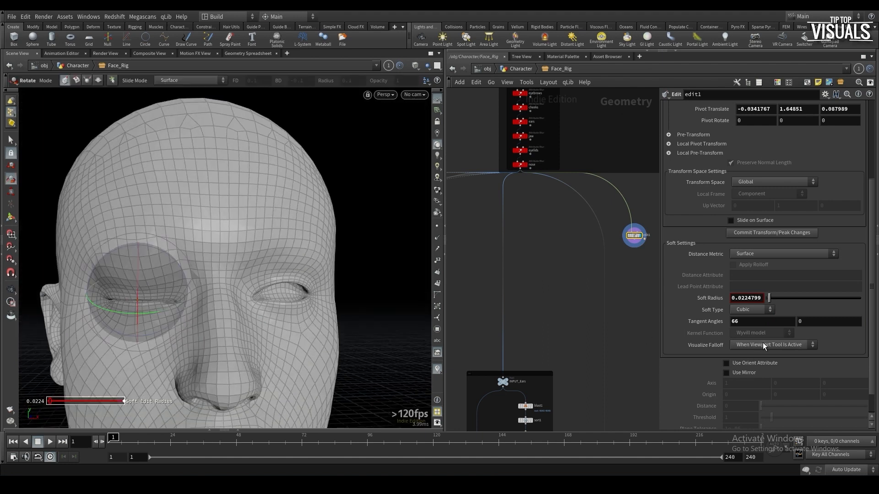
pyautogui.scroll(-1, 757, 346)
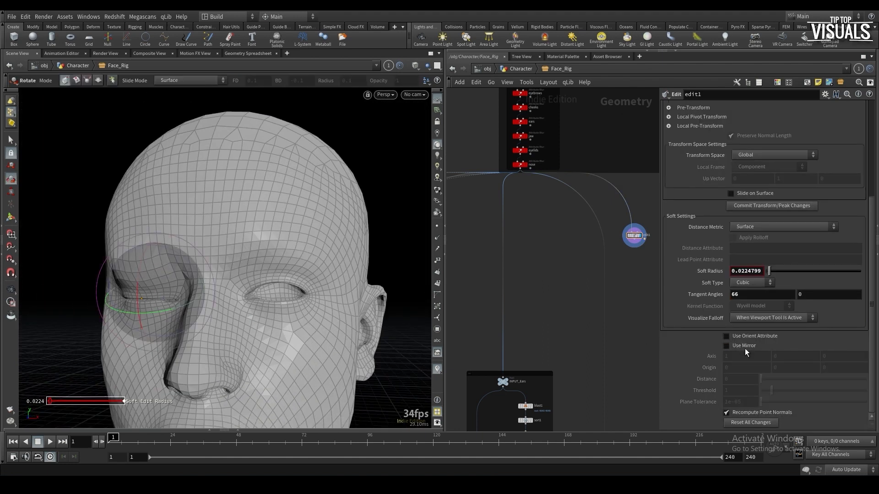
pyautogui.keyDown('alt'); pyautogui.moveTo(256, 302); pyautogui.dragTo(321, 300); pyautogui.keyUp('alt')
pyautogui.scroll(5, 840, 187)
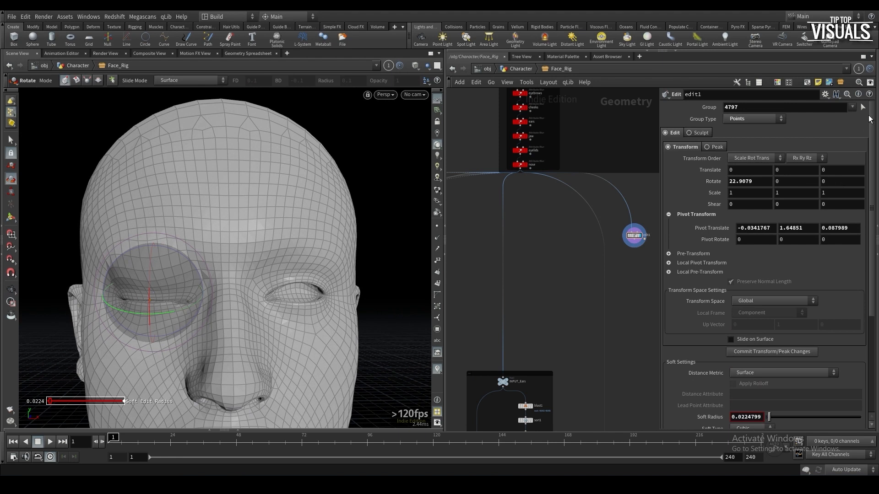
pyautogui.click(862, 107)
pyautogui.keyDown('alt'); pyautogui.moveTo(303, 281); pyautogui.dragTo(532, 251); pyautogui.keyUp('alt')
pyautogui.press('Return')
pyautogui.moveTo(194, 269); pyautogui.dragTo(238, 320)
pyautogui.keyDown('alt'); pyautogui.moveTo(238, 320); pyautogui.dragTo(240, 355); pyautogui.keyUp('alt')
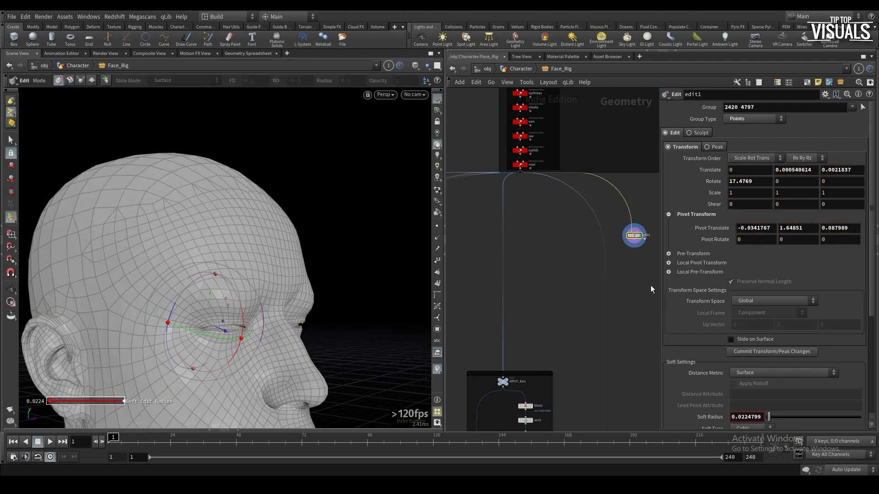
# Add a second Edit node, wire it after the first one and display it
pyautogui.press('Tab')
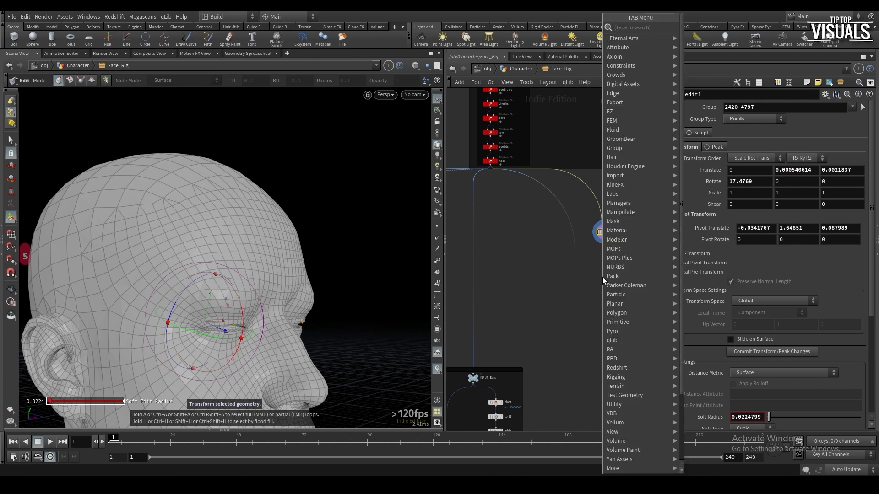
pyautogui.write('edit')
pyautogui.press('Return')
pyautogui.click(609, 274)
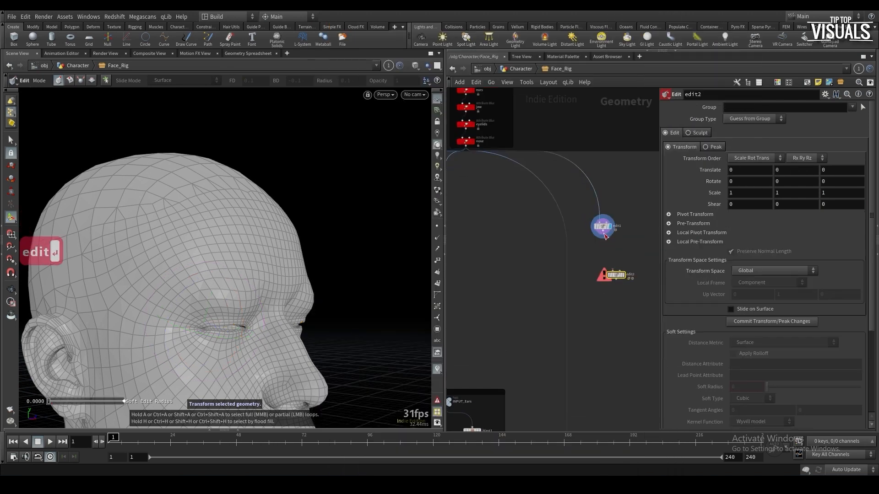
pyautogui.click(612, 274)
pyautogui.click(623, 275)
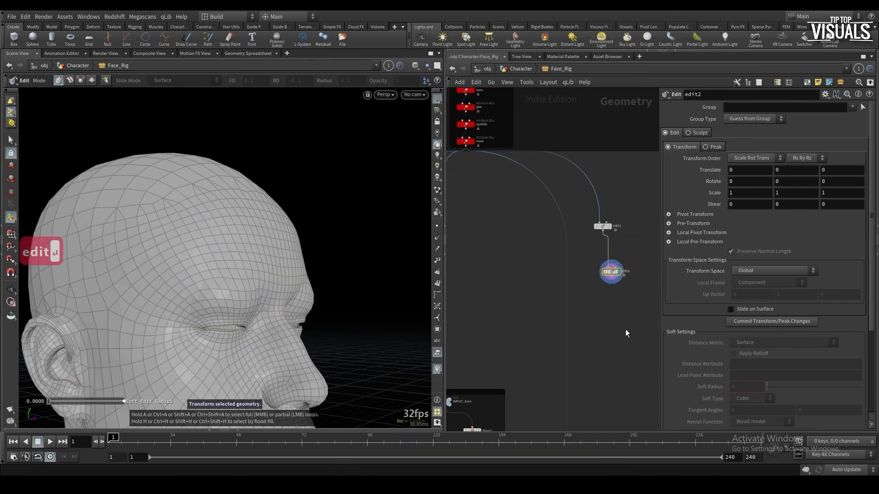
# Select the middle lower-eyelid points 317 and 2799 on both eyes as the second Edit node's group
pyautogui.press('s')
pyautogui.keyDown('alt'); pyautogui.moveTo(228, 330); pyautogui.dragTo(300, 269, button='right'); pyautogui.keyUp('alt')
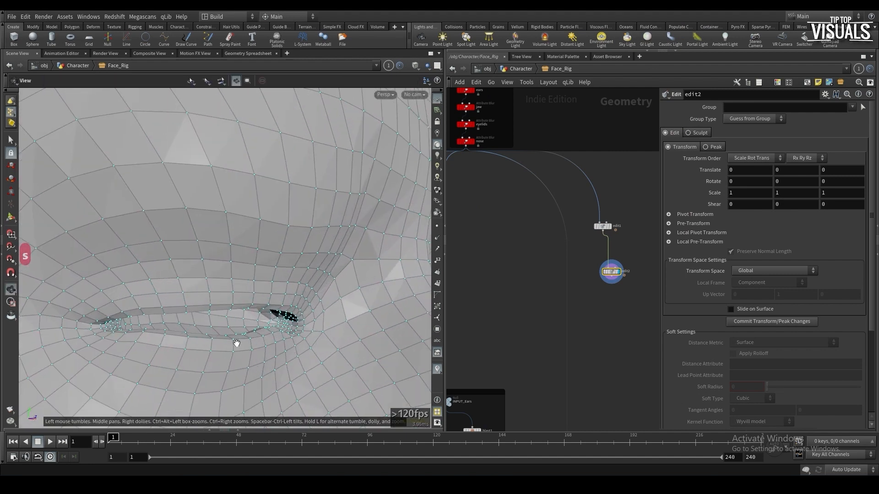
pyautogui.keyDown('alt'); pyautogui.moveTo(236, 342); pyautogui.dragTo(227, 345); pyautogui.keyUp('alt')
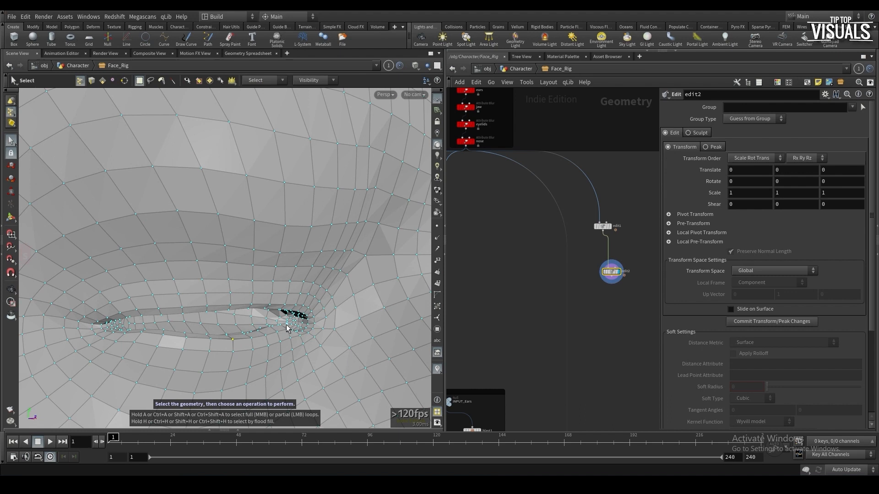
pyautogui.keyDown('alt'); pyautogui.moveTo(308, 321); pyautogui.dragTo(190, 343); pyautogui.keyUp('alt')
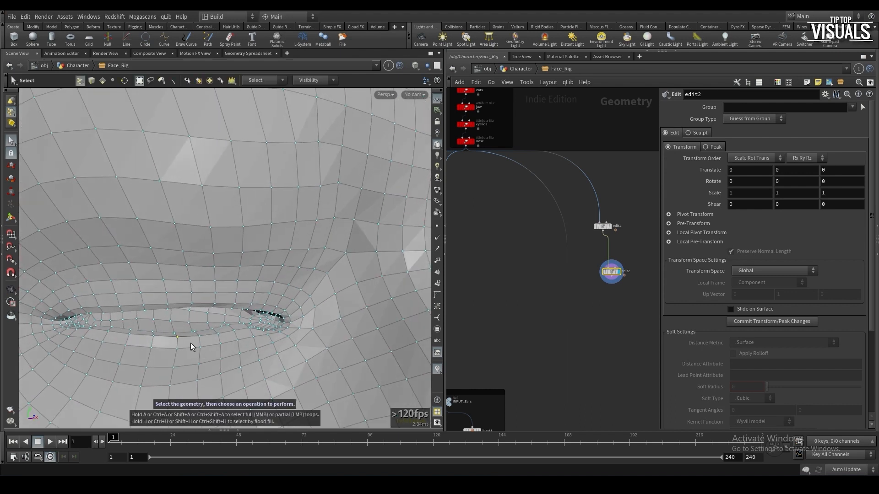
pyautogui.press('r')
pyautogui.keyDown('alt'); pyautogui.moveTo(266, 313); pyautogui.dragTo(236, 327, button='right'); pyautogui.keyUp('alt')
pyautogui.click(863, 108)
pyautogui.keyDown('alt'); pyautogui.moveTo(273, 348); pyautogui.dragTo(349, 298, button='right'); pyautogui.keyUp('alt')
pyautogui.keyDown('alt'); pyautogui.moveTo(350, 299); pyautogui.dragTo(250, 323); pyautogui.keyUp('alt')
pyautogui.click(328, 315)
pyautogui.press('Return')
# Set the second Edit node's Pivot Translate to -0.03498, 1.64687, 0.098637
pyautogui.click(687, 215)
pyautogui.moveTo(833, 228); pyautogui.dragTo(833, 229, button='middle')
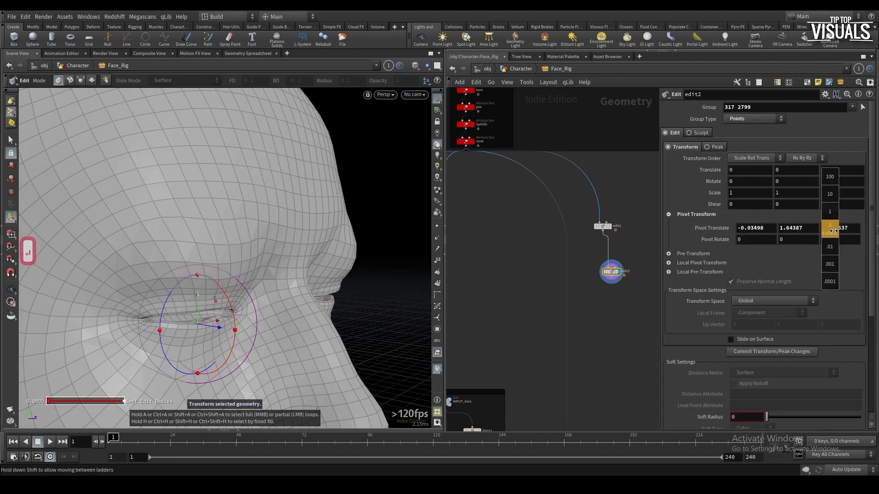
pyautogui.keyDown('alt'); pyautogui.moveTo(293, 348); pyautogui.dragTo(220, 341); pyautogui.keyUp('alt')
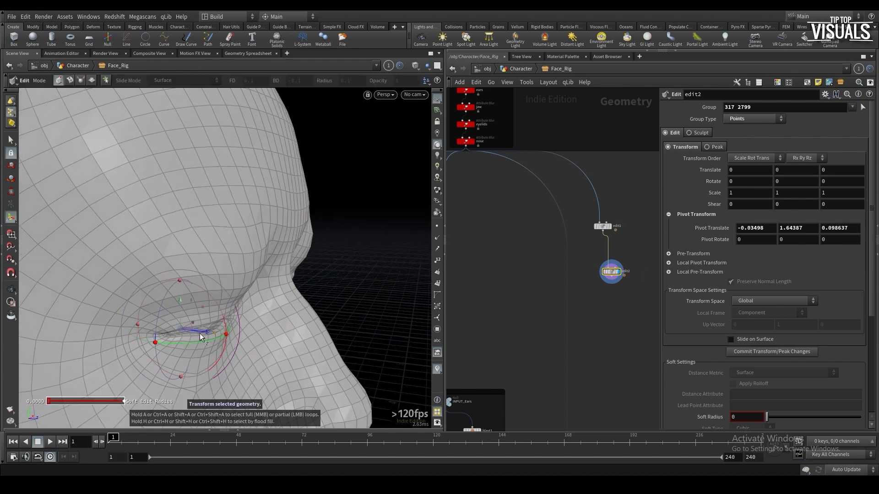
pyautogui.moveTo(794, 229); pyautogui.dragTo(794, 231, button='middle')
pyautogui.moveTo(801, 260); pyautogui.dragTo(814, 261, button='middle')
# Rotate the lower eyelids up toward the upper lids with a soft radius of about 0.037
pyautogui.moveTo(224, 321); pyautogui.dragTo(213, 311)
pyautogui.scroll(2, 212, 310)
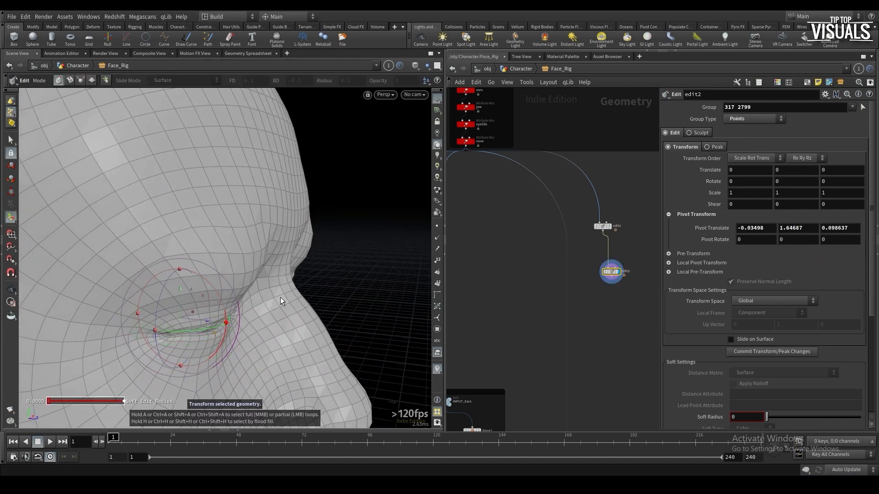
pyautogui.scroll(-5, 212, 311)
pyautogui.scroll(-2, 213, 312)
pyautogui.scroll(4, 212, 312)
pyautogui.moveTo(222, 316); pyautogui.dragTo(193, 293)
pyautogui.moveTo(199, 281); pyautogui.dragTo(251, 317)
pyautogui.scroll(2, 259, 301)
pyautogui.scroll(-3, 177, 311)
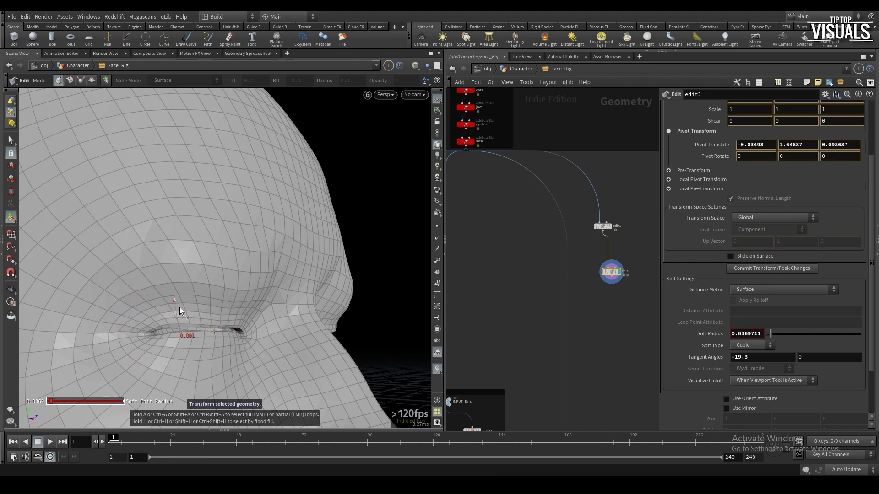
# Set the lower-lid Tangent Angles to 0 and 0 and reduce the Soft Radius to about 0.0274
pyautogui.keyDown('alt'); pyautogui.moveTo(179, 306); pyautogui.dragTo(158, 310); pyautogui.keyUp('alt')
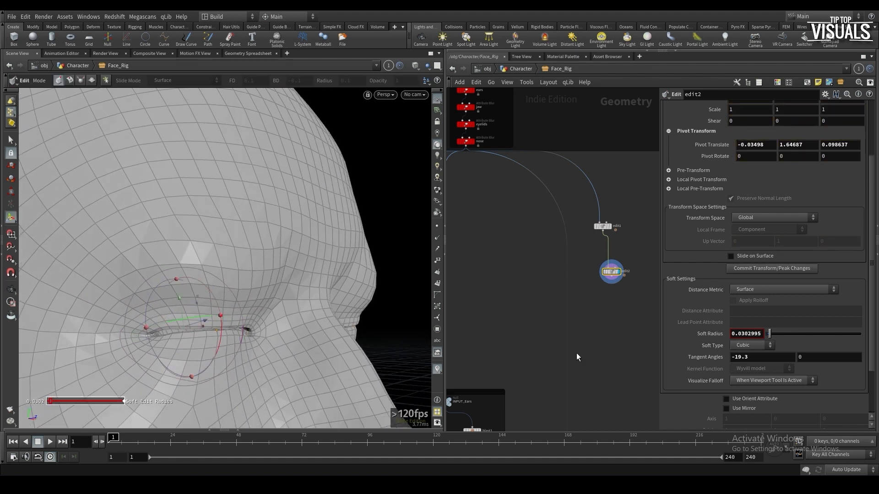
pyautogui.moveTo(802, 357); pyautogui.dragTo(813, 358, button='middle')
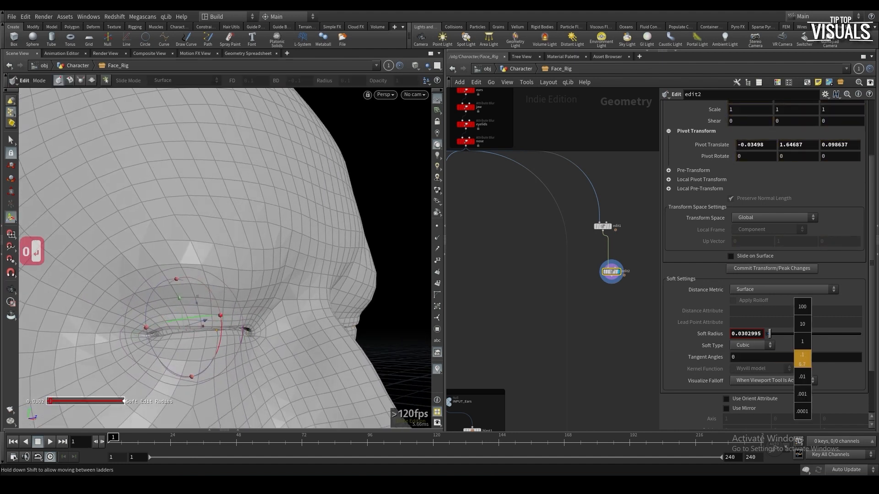
pyautogui.hotkey('ctrl', 'z')
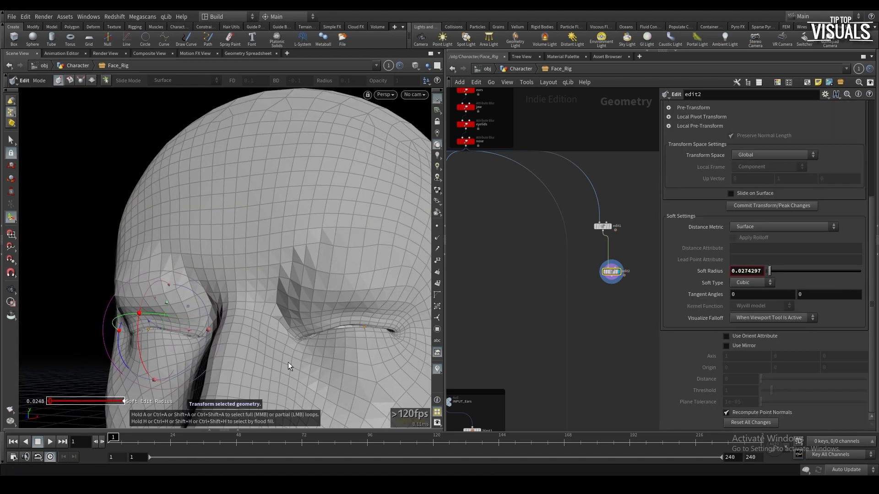
# Set the upper-lid Edit node's first Tangent Angle to 65 after trying 20, 80 and 60
pyautogui.click(757, 294)
pyautogui.write('20')
pyautogui.press('Return')
pyautogui.write('80')
pyautogui.press('Return')
pyautogui.write('60')
pyautogui.press('Return')
pyautogui.write('65')
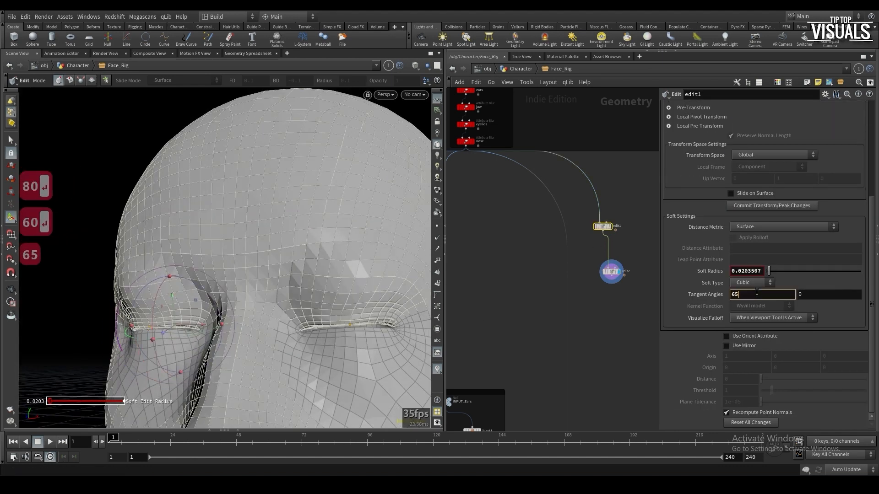
pyautogui.press('Return')
# Review the closed eyelids on the whole head and save the scene file
pyautogui.keyDown('alt'); pyautogui.moveTo(256, 336); pyautogui.dragTo(322, 339); pyautogui.keyUp('alt')
pyautogui.moveTo(138, 311); pyautogui.dragTo(210, 386)
pyautogui.scroll(-4, 139, 316)
pyautogui.keyDown('alt'); pyautogui.moveTo(209, 387); pyautogui.dragTo(290, 310, button='middle'); pyautogui.keyUp('alt')
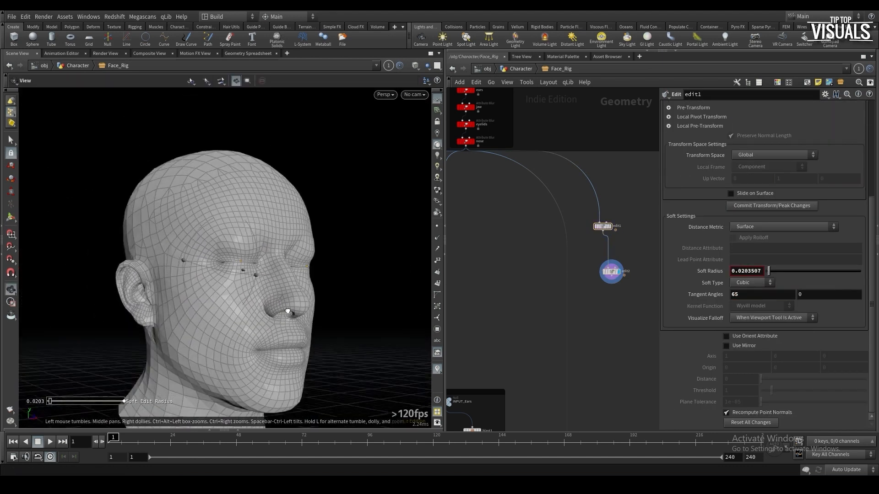
pyautogui.scroll(2, 302, 320)
pyautogui.moveTo(530, 293); pyautogui.dragTo(492, 300, button='middle')
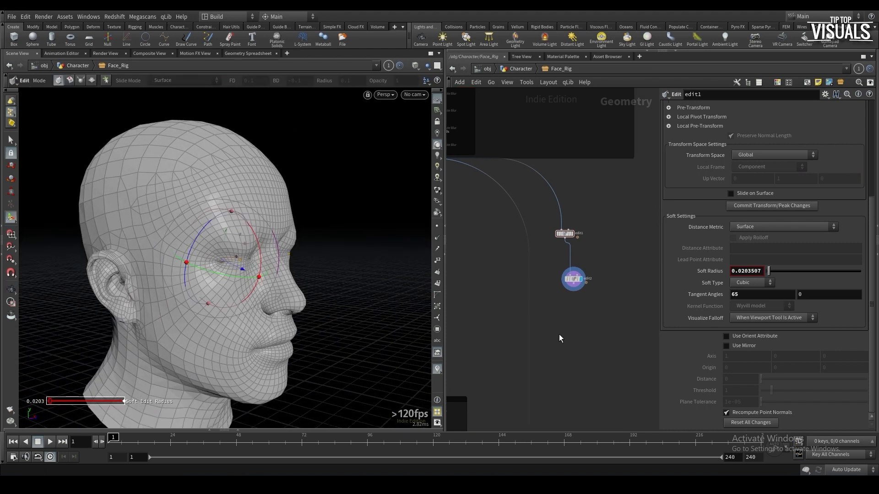
pyautogui.press('p')
pyautogui.hotkey('ctrl', 's')
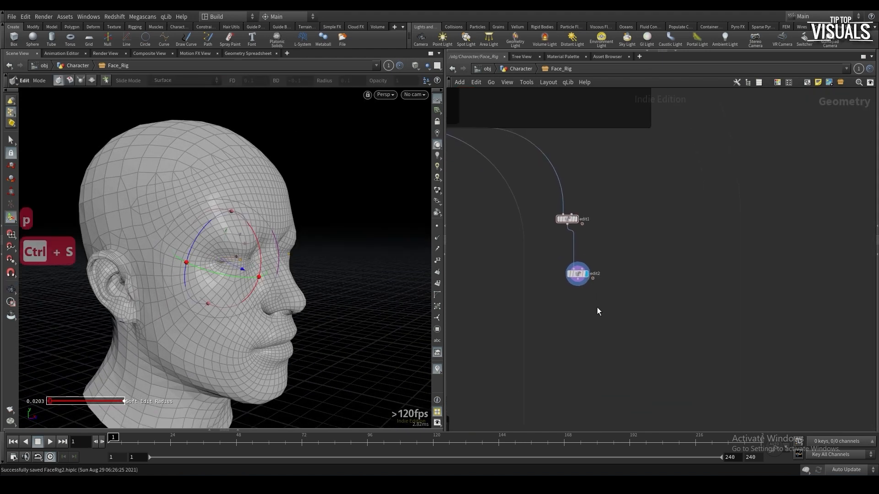
# Add a Blend Shapes node below the second Edit node
pyautogui.press('Tab')
pyautogui.write('blen')
pyautogui.press('Down')
pyautogui.press('Return')
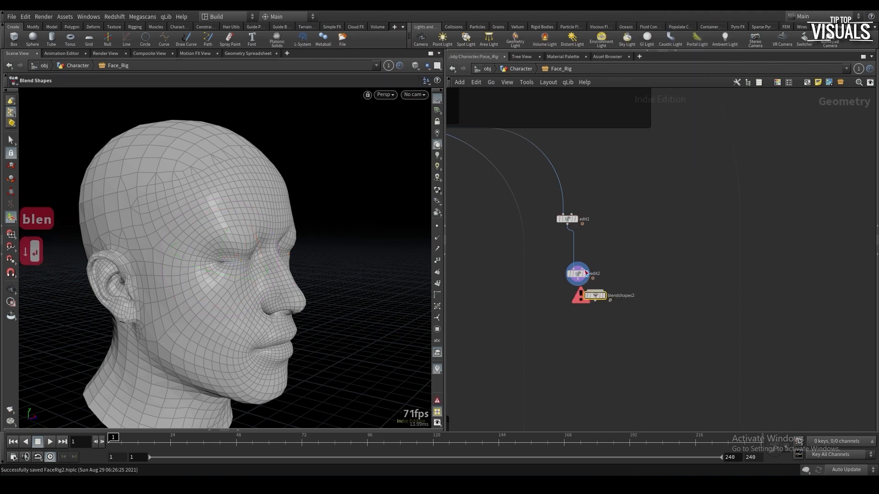
# Insert a Null before the first Edit node and name it EYELIDS_IN
pyautogui.press('Tab')
pyautogui.write('nul')
pyautogui.press('Return')
pyautogui.press('Return')
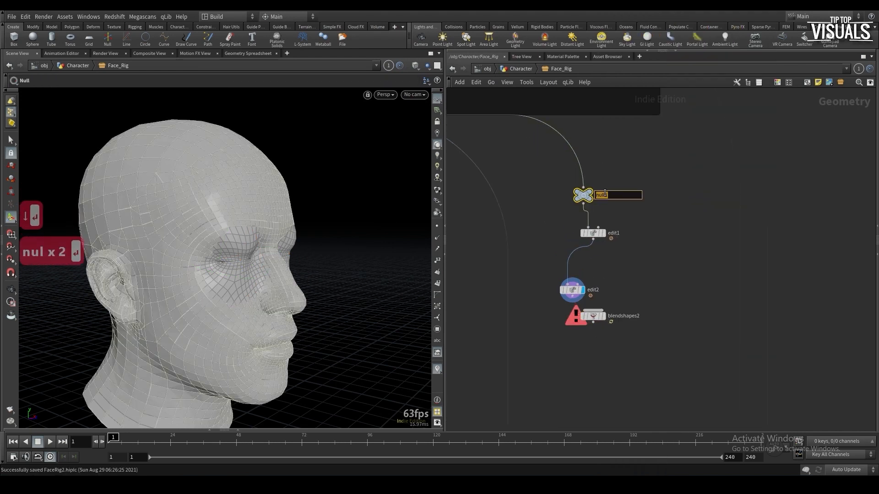
pyautogui.write('EYELIDS_IN')
pyautogui.press('Return')
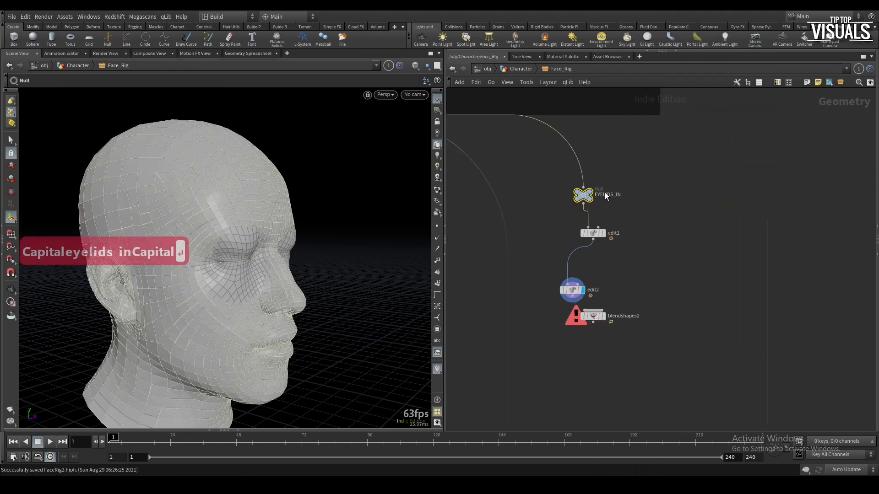
# Wire EYELIDS_IN and edit2 into the Blend Shapes node, display it, save the scene and test the blend weight
pyautogui.moveTo(570, 289); pyautogui.dragTo(593, 272)
pyautogui.moveTo(588, 314); pyautogui.dragTo(570, 307)
pyautogui.moveTo(596, 279); pyautogui.dragTo(561, 315)
pyautogui.click(570, 306)
pyautogui.hotkey('ctrl', 's')
pyautogui.moveTo(542, 356); pyautogui.dragTo(628, 306)
pyautogui.press('p')
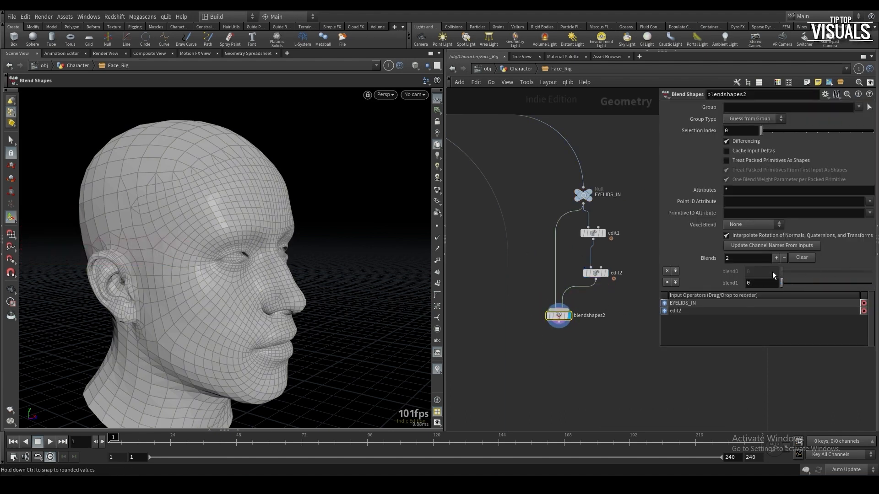
pyautogui.moveTo(795, 270); pyautogui.dragTo(773, 275)
# Add a Point VOP below Blend Shapes, feed it EYELIDS_IN first and the blend shape second, and display it
pyautogui.moveTo(559, 359); pyautogui.dragTo(554, 379, button='middle')
pyautogui.rightClick(554, 379)
pyautogui.write('pvop')
pyautogui.press('Return')
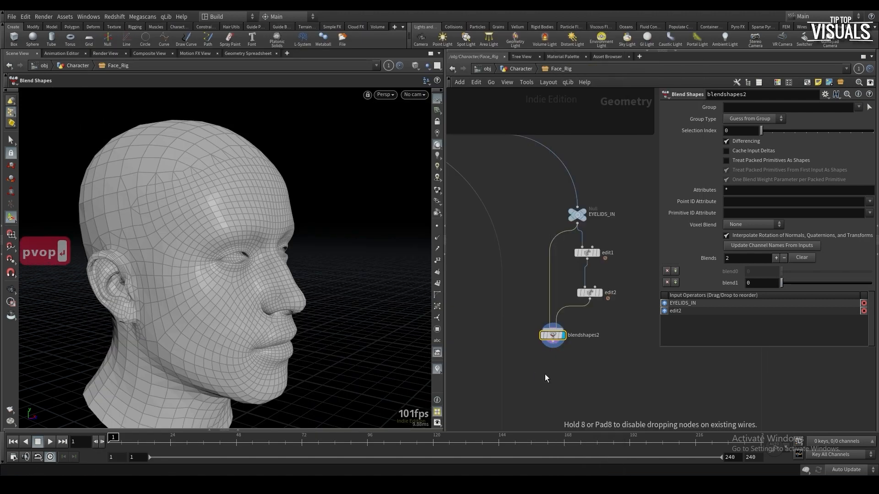
pyautogui.click(545, 378)
pyautogui.click(576, 224)
pyautogui.click(553, 342)
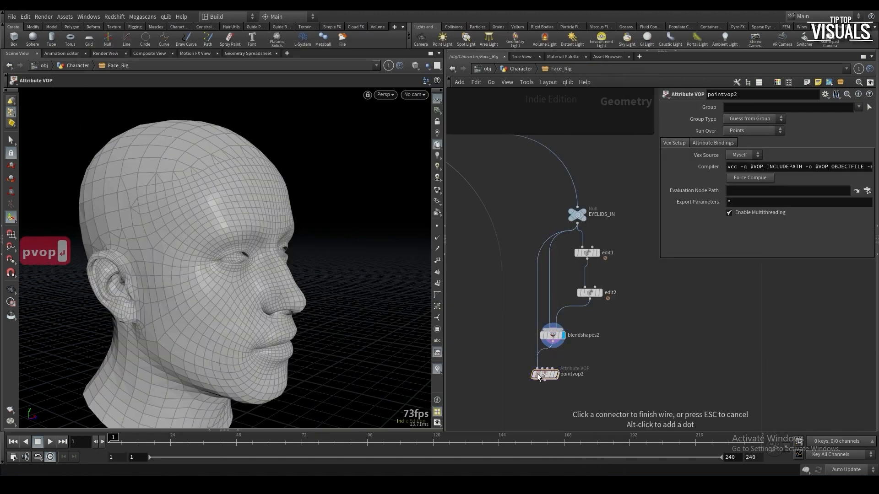
pyautogui.click(554, 374)
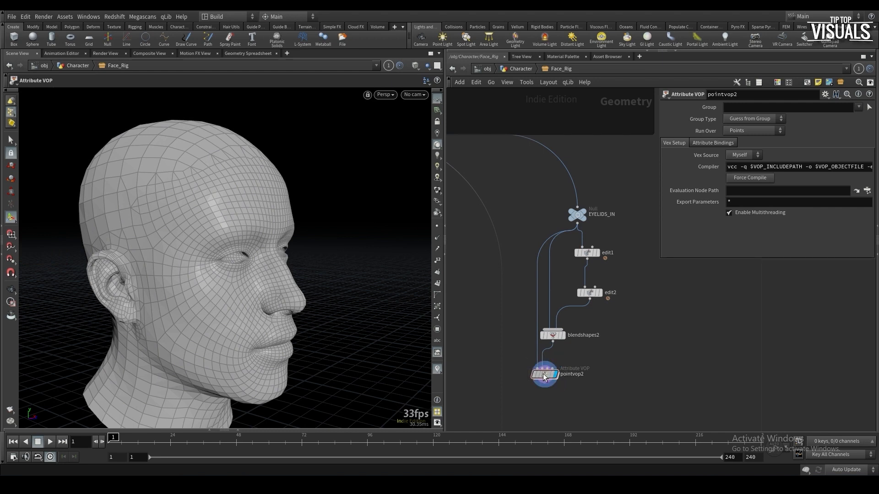
# Inside the Point VOP, add an Import Point Attribute node that reads P from the Second Input
pyautogui.doubleClick(545, 375)
pyautogui.press('Tab')
pyautogui.write('ipa')
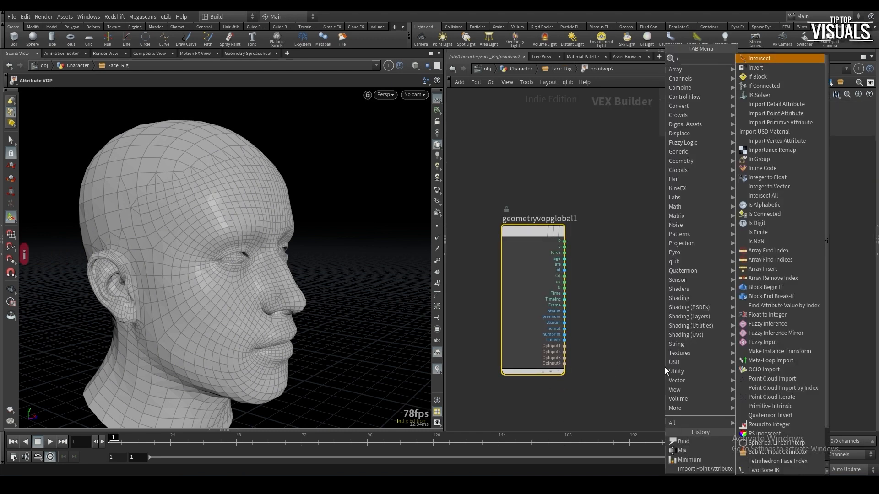
pyautogui.press('Return')
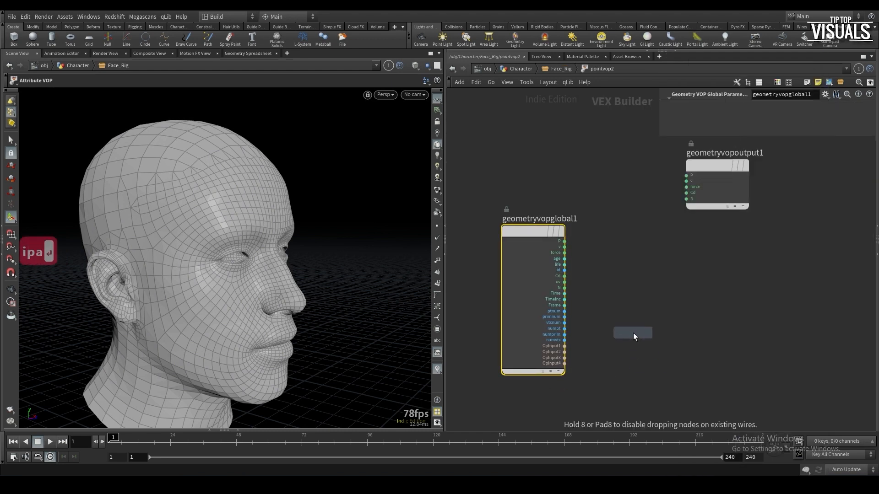
pyautogui.click(633, 334)
pyautogui.click(741, 122)
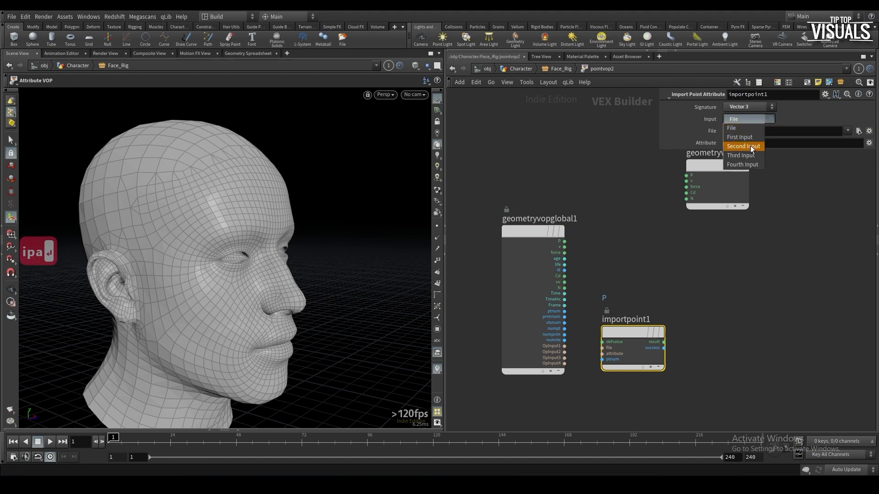
pyautogui.click(751, 146)
# Add a Mix node and connect the global P to input1 and the imported point result to input2
pyautogui.moveTo(661, 321); pyautogui.dragTo(582, 364, button='middle')
pyautogui.moveTo(611, 246); pyautogui.dragTo(702, 254)
pyautogui.press('Tab')
pyautogui.write('mix')
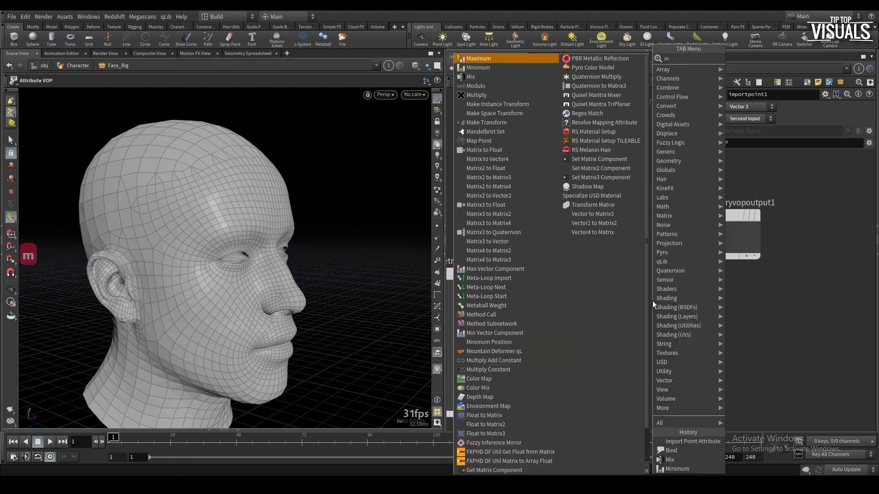
pyautogui.press('Return')
pyautogui.click(645, 277)
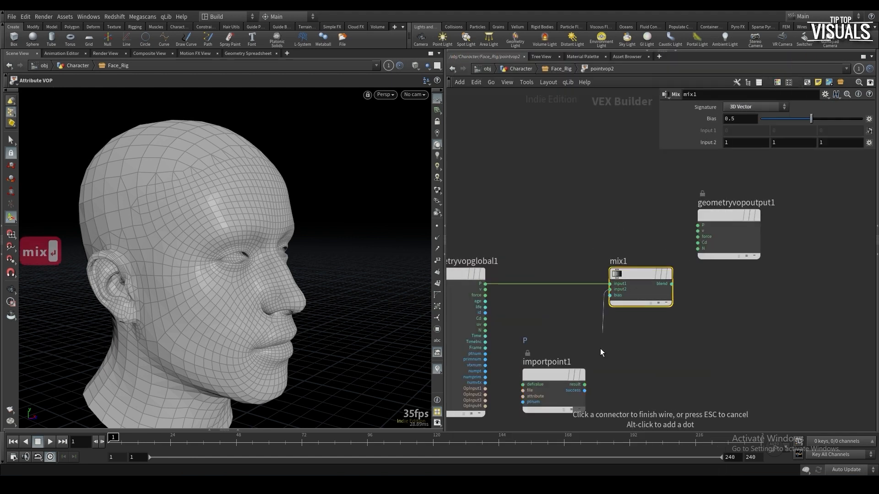
pyautogui.click(584, 385)
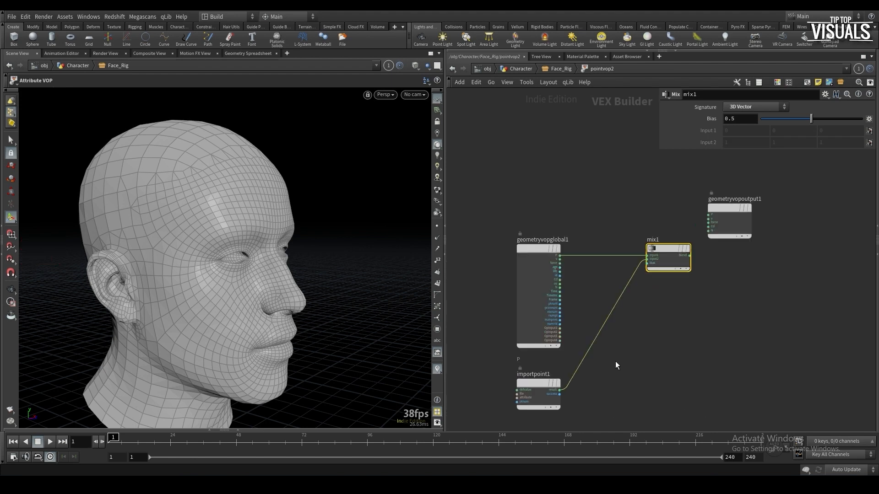
# Add a float Bind node named eyelids, checking the name against the attribute nodes in the parent network
pyautogui.press('Tab')
pyautogui.write('bind')
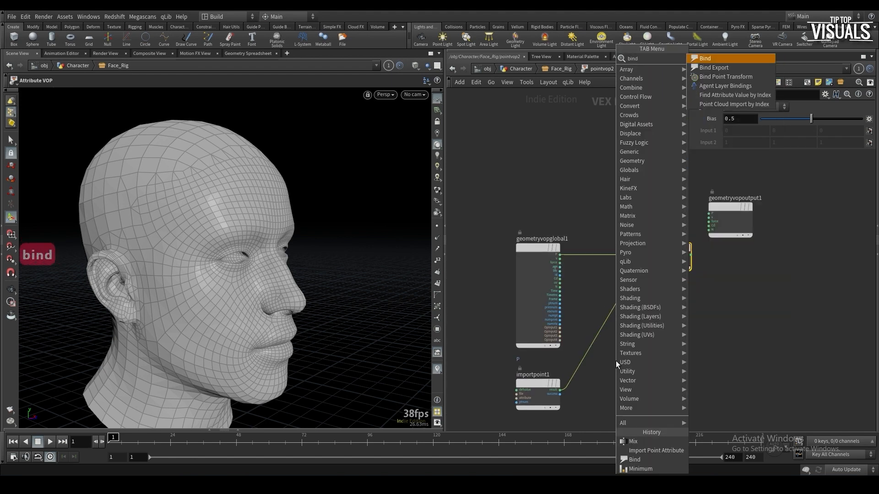
pyautogui.press('Return')
pyautogui.click(613, 382)
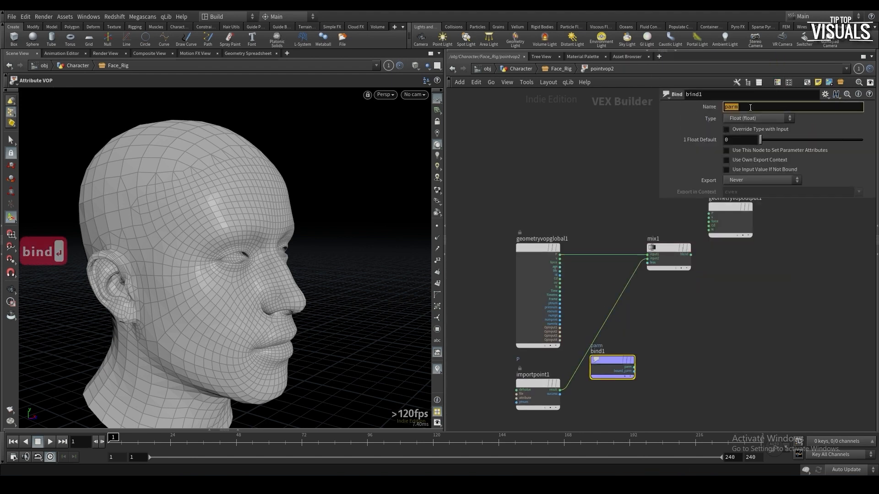
pyautogui.write('eyelids')
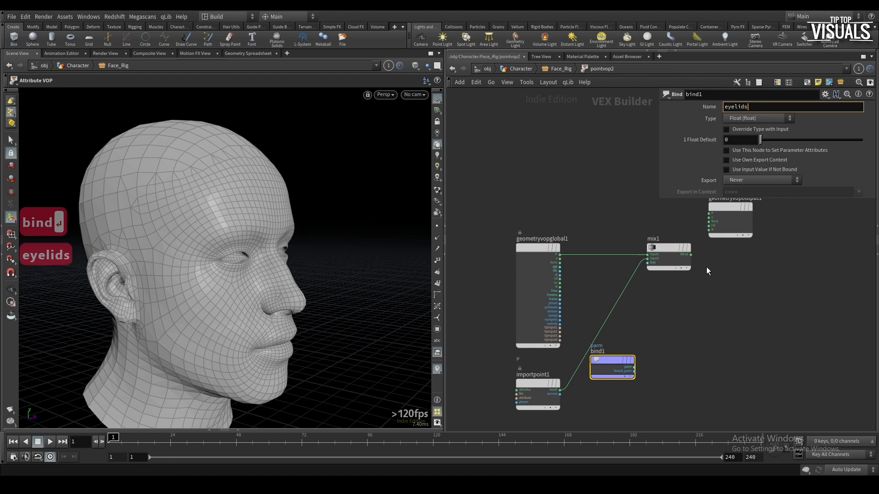
pyautogui.write('u')
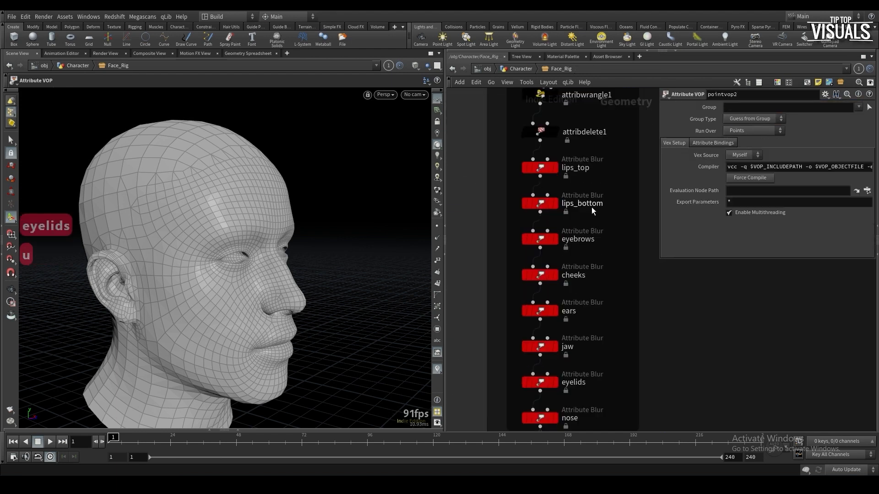
pyautogui.write('i')
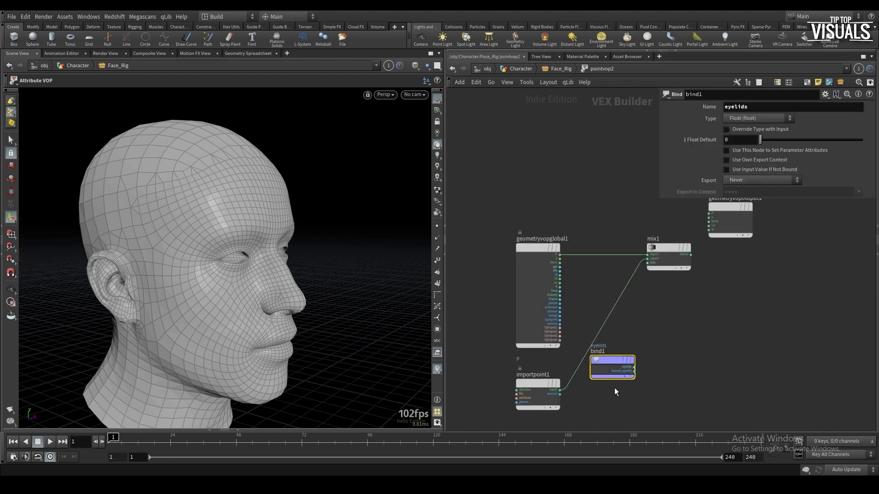
# Connect the eyelids Bind output to the Mix node's bias input, save the scene and return to the Face_Rig network
pyautogui.click(653, 264)
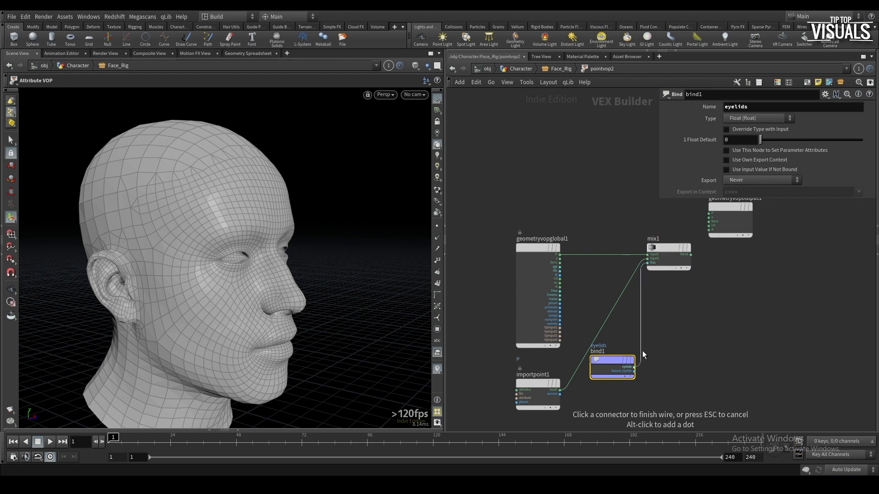
pyautogui.click(633, 367)
pyautogui.hotkey('ctrl', 's')
pyautogui.press('u')
# Display the Point VOP and set the blend1 weight of blendshapes2 to 0.903 to check the masked eyelid closing
pyautogui.click(658, 337)
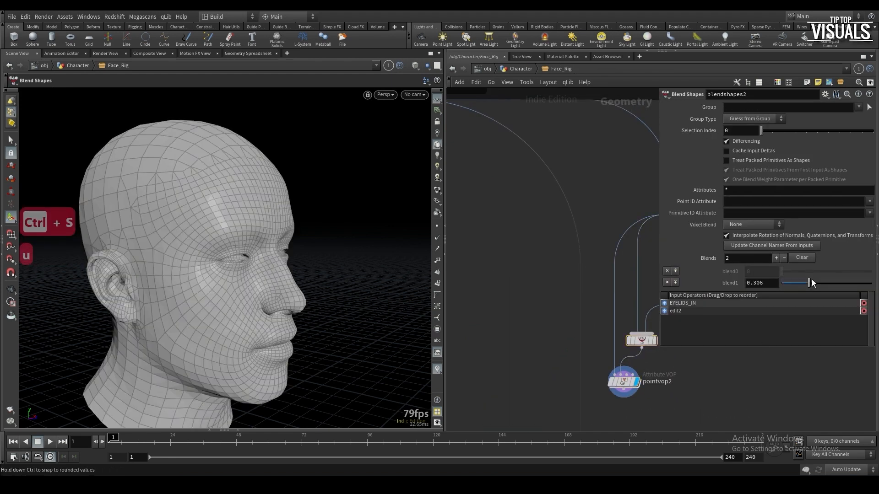
pyautogui.click(657, 342)
pyautogui.click(638, 384)
pyautogui.moveTo(296, 295)
pyautogui.keyDown('alt'); pyautogui.mouseDown()
pyautogui.moveTo(259, 300)
pyautogui.moveTo(286, 295)
pyautogui.mouseUp(); pyautogui.keyUp('alt')
pyautogui.scroll(-3, 568, 366)
pyautogui.moveTo(871, 283); pyautogui.dragTo(776, 292)
# Insert a Delta Mush node between blendshapes2 and pointvop2, feed EYELIDS_IN into its second input, and display it
pyautogui.moveTo(659, 427); pyautogui.dragTo(626, 371, button='middle')
pyautogui.press('Tab')
pyautogui.write('delta')
pyautogui.press('Return')
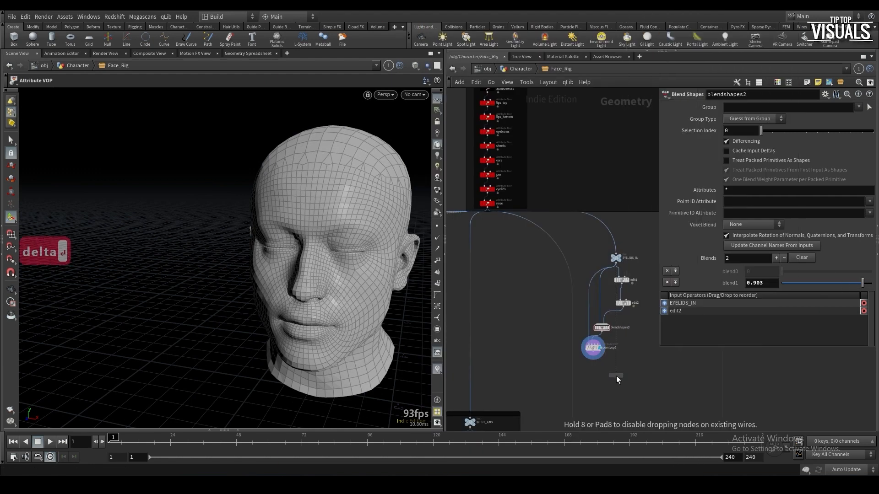
pyautogui.click(594, 377)
pyautogui.scroll(5, 594, 377)
pyautogui.moveTo(590, 383); pyautogui.dragTo(611, 290)
pyautogui.moveTo(677, 315); pyautogui.dragTo(686, 373, button='middle')
pyautogui.click(632, 348)
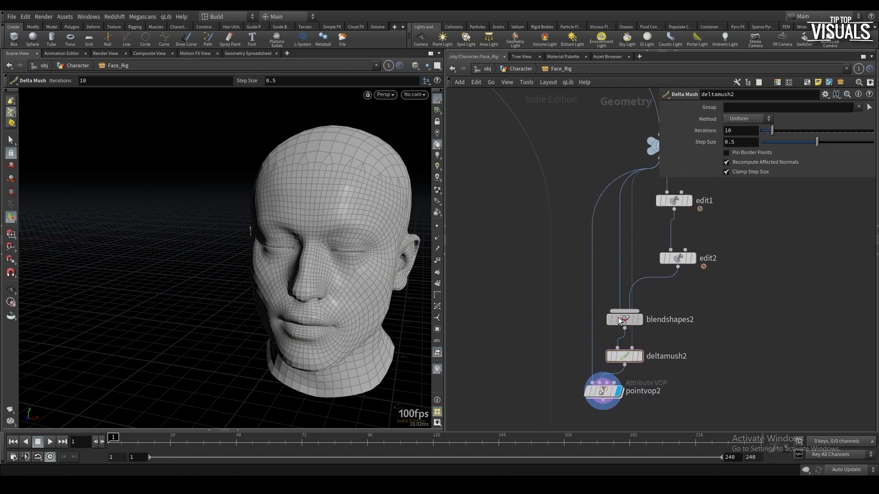
pyautogui.moveTo(622, 323); pyautogui.dragTo(611, 314)
pyautogui.moveTo(623, 357); pyautogui.dragTo(646, 353)
pyautogui.click(657, 357)
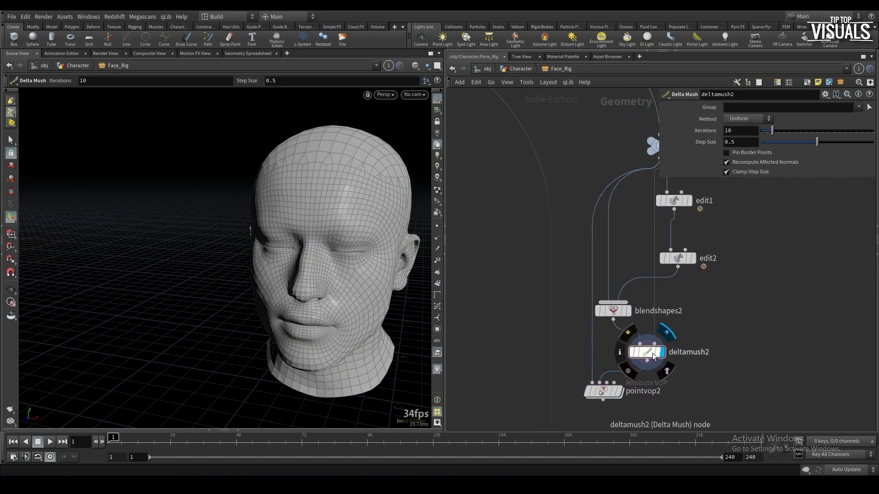
# Set the Delta Mush to 12 iterations and a step size of 0.279, comparing the eyelids with the unsmoothed blend shape
pyautogui.scroll(5, 389, 275)
pyautogui.keyDown('alt'); pyautogui.moveTo(370, 229); pyautogui.dragTo(311, 201); pyautogui.keyUp('alt')
pyautogui.moveTo(787, 141)
pyautogui.mouseDown()
pyautogui.moveTo(777, 142)
pyautogui.moveTo(822, 142)
pyautogui.moveTo(774, 133)
pyautogui.mouseUp()
pyautogui.scroll(4, 384, 239)
pyautogui.keyDown('alt'); pyautogui.moveTo(387, 239); pyautogui.dragTo(416, 247); pyautogui.keyUp('alt')
pyautogui.moveTo(800, 144); pyautogui.dragTo(790, 147)
pyautogui.click(628, 311)
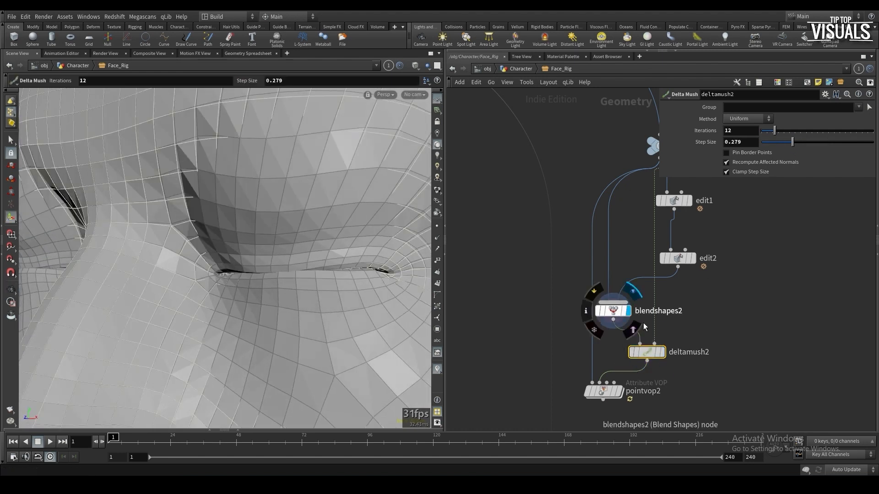
pyautogui.click(663, 352)
# Raise the Delta Mush iterations further, save the scene, and display the Point VOP result
pyautogui.moveTo(775, 131); pyautogui.dragTo(818, 142)
pyautogui.scroll(-5, 238, 293)
pyautogui.keyDown('alt'); pyautogui.moveTo(219, 298); pyautogui.dragTo(269, 308); pyautogui.keyUp('alt')
pyautogui.hotkey('ctrl', 's')
pyautogui.click(619, 392)
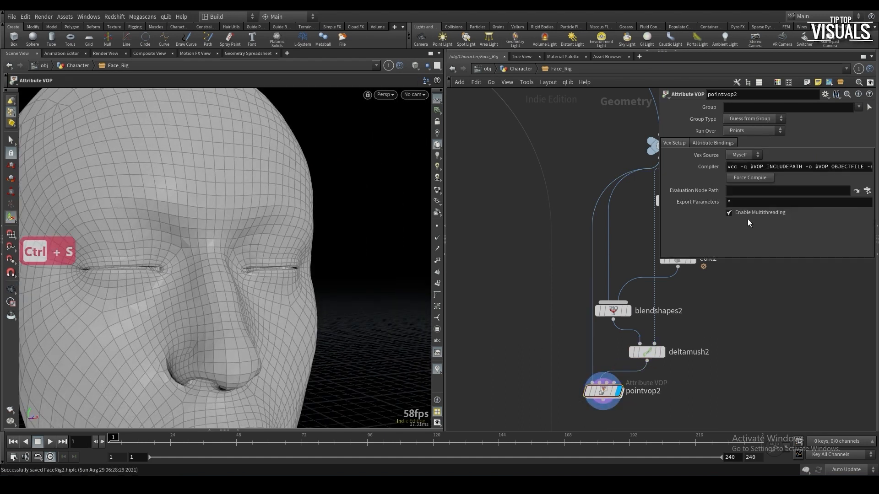
# Vary the blend1 weight of blendshapes2 and examine the closing eyelids from several angles
pyautogui.click(612, 311)
pyautogui.moveTo(870, 283)
pyautogui.mouseDown()
pyautogui.moveTo(748, 282)
pyautogui.moveTo(876, 289)
pyautogui.mouseUp()
pyautogui.keyDown('alt'); pyautogui.moveTo(350, 276); pyautogui.dragTo(251, 275); pyautogui.keyUp('alt')
pyautogui.moveTo(306, 268)
pyautogui.keyDown('alt'); pyautogui.mouseDown(button='middle')
pyautogui.moveTo(314, 261)
pyautogui.moveTo(291, 276)
pyautogui.mouseUp(button='middle'); pyautogui.keyUp('alt')
pyautogui.moveTo(291, 276)
pyautogui.keyDown('alt'); pyautogui.mouseDown()
pyautogui.moveTo(252, 279)
pyautogui.moveTo(286, 281)
pyautogui.mouseUp(); pyautogui.keyUp('alt')
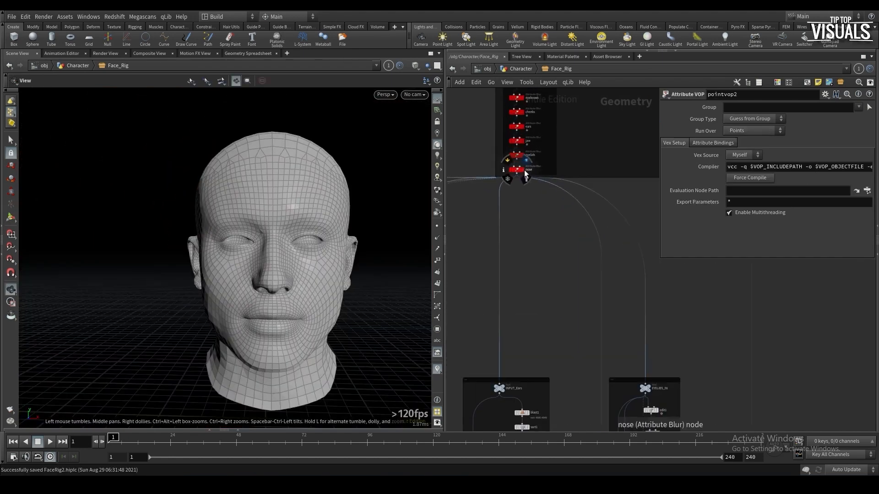
# Inspect the lip joint skeleton by displaying the joint re-orientation node at the end of the Lip Joint Creation network
pyautogui.click(516, 169)
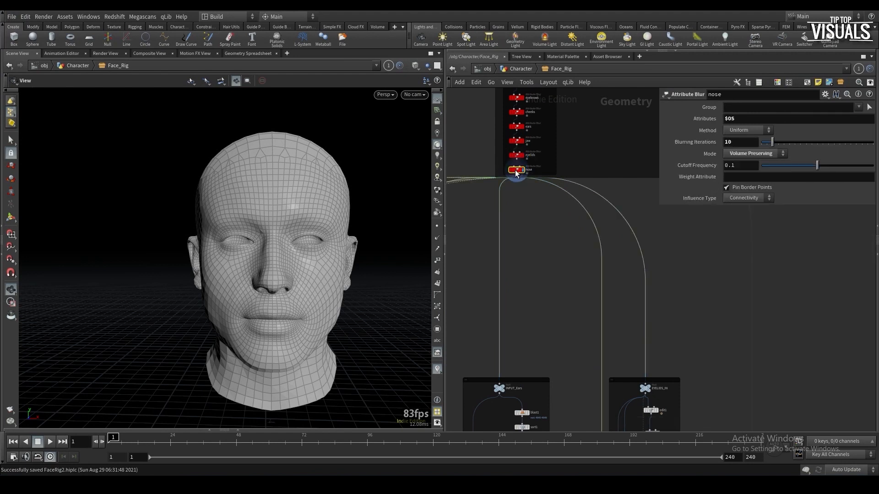
pyautogui.scroll(-3, 527, 223)
pyautogui.moveTo(540, 240); pyautogui.dragTo(544, 301, button='middle')
pyautogui.scroll(5, 594, 121)
pyautogui.moveTo(580, 127); pyautogui.dragTo(590, 179, button='middle')
pyautogui.scroll(-2, 572, 216)
pyautogui.scroll(-6, 590, 179)
pyautogui.moveTo(596, 344); pyautogui.dragTo(534, 96, button='middle')
pyautogui.scroll(6, 562, 310)
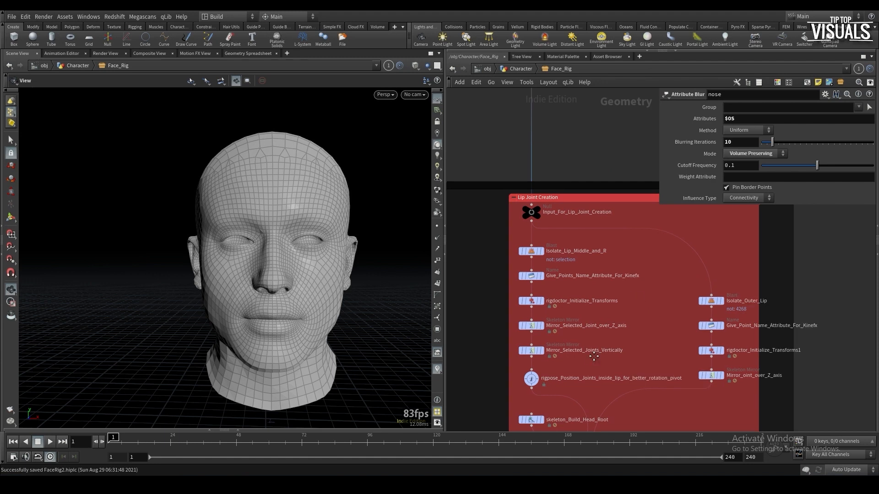
pyautogui.moveTo(594, 359); pyautogui.dragTo(602, 138, button='middle')
pyautogui.click(606, 314)
pyautogui.moveTo(304, 287); pyautogui.dragTo(364, 276)
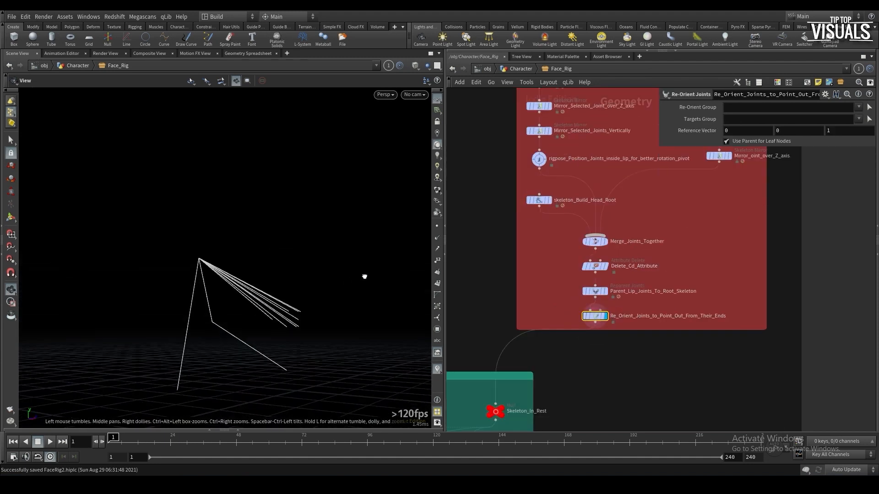
# Display skeleton_Build_Head_Root, copy it, and paste the copy into empty space beside the eyelids network
pyautogui.click(550, 200)
pyautogui.moveTo(262, 295); pyautogui.dragTo(143, 276)
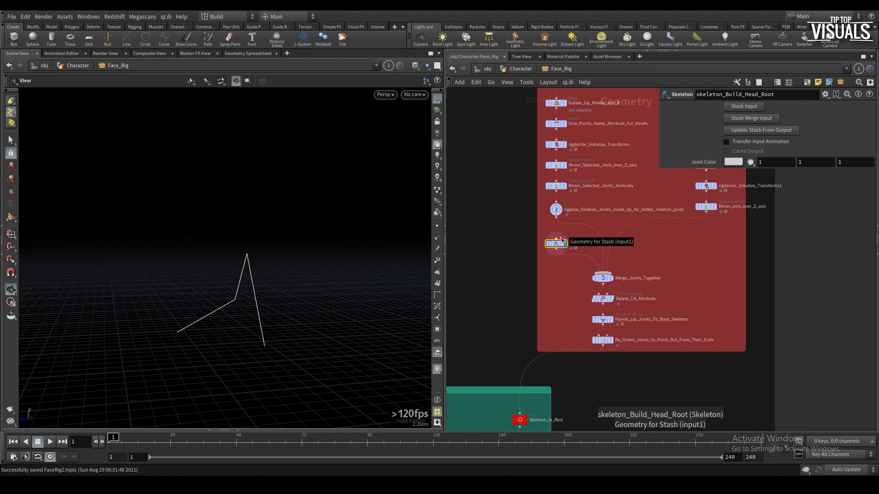
pyautogui.hotkey('ctrl', 'c')
pyautogui.scroll(-10, 510, 243)
pyautogui.moveTo(506, 196); pyautogui.dragTo(544, 351, button='middle')
pyautogui.scroll(6, 540, 183)
pyautogui.moveTo(540, 183); pyautogui.dragTo(514, 87, button='middle')
pyautogui.moveTo(609, 286); pyautogui.dragTo(595, 281)
pyautogui.moveTo(580, 290); pyautogui.dragTo(626, 272, button='middle')
pyautogui.scroll(2, 609, 279)
# Add a Bone Capture Lines node below the pasted head root skeleton, display it and save the scene
pyautogui.press('Tab')
pyautogui.write('b')
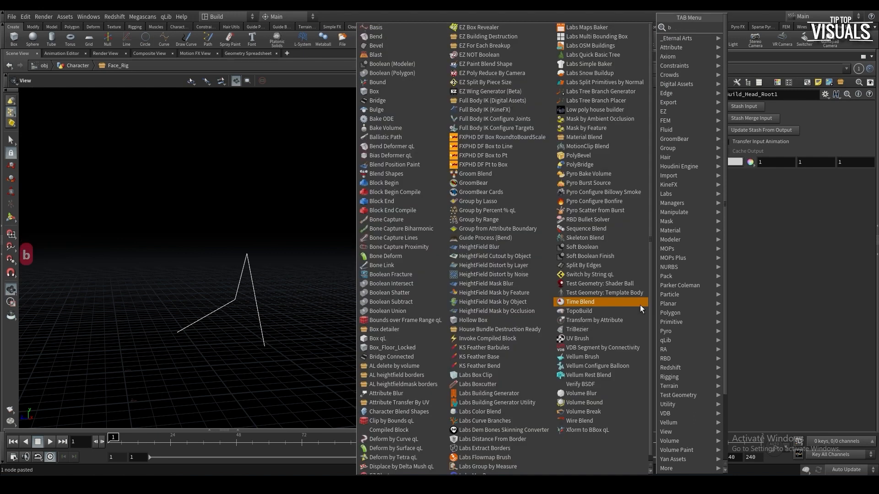
pyautogui.write('captli')
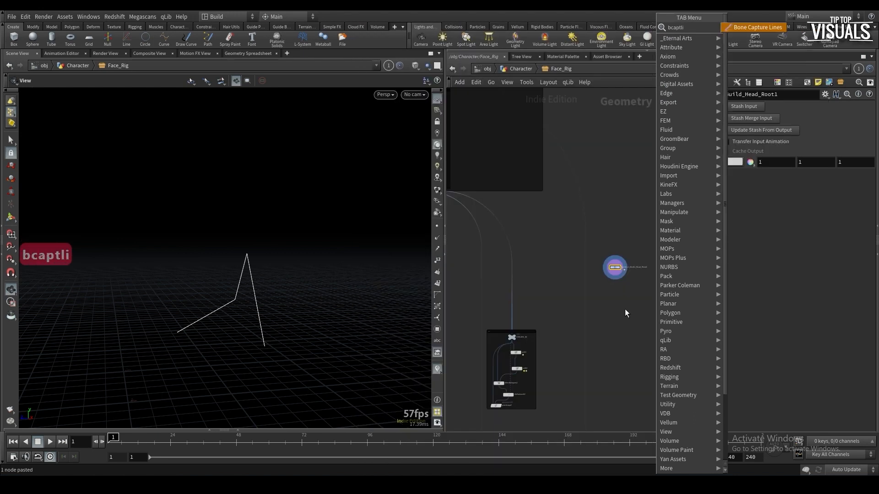
pyautogui.press('Return')
pyautogui.click(631, 275)
pyautogui.hotkey('ctrl', 's')
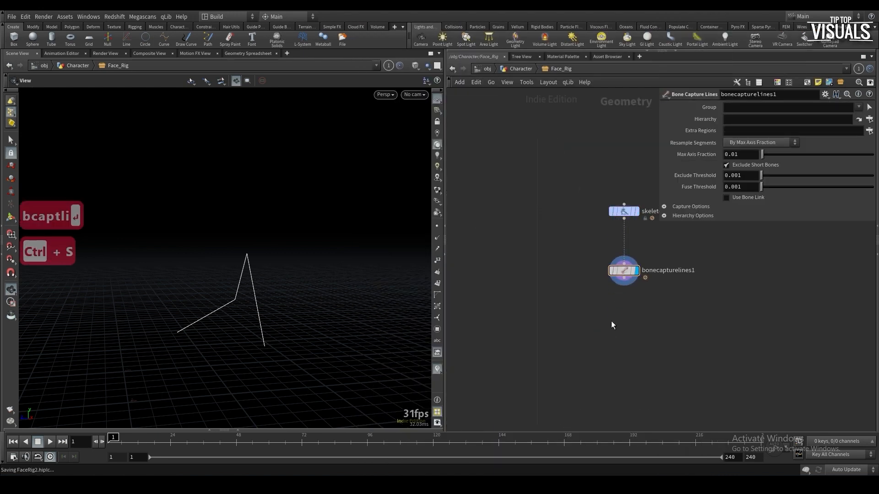
# Add a Bone Capture Biharmonic node and a Tet Embed node below the bone capture lines
pyautogui.press('Tab')
pyautogui.write('bi')
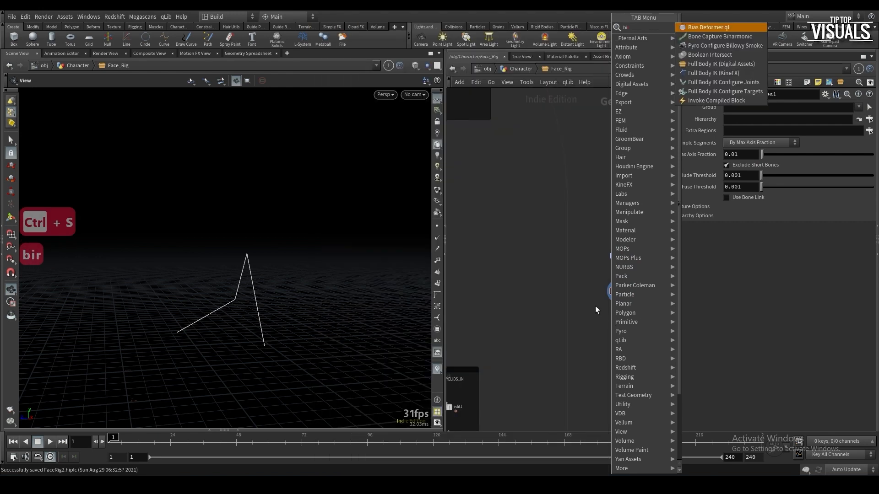
pyautogui.write('r')
pyautogui.press('Return')
pyautogui.click(619, 353)
pyautogui.press('Tab')
pyautogui.write('tete')
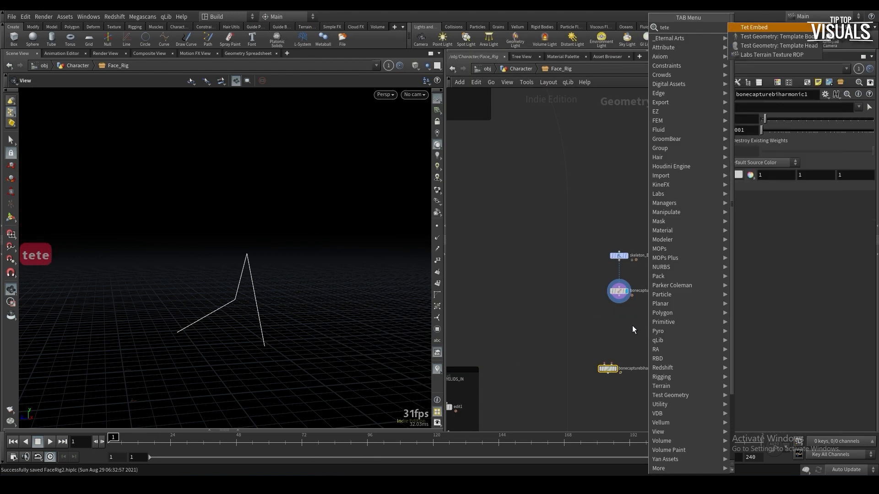
pyautogui.press('Return')
pyautogui.scroll(-5, 641, 343)
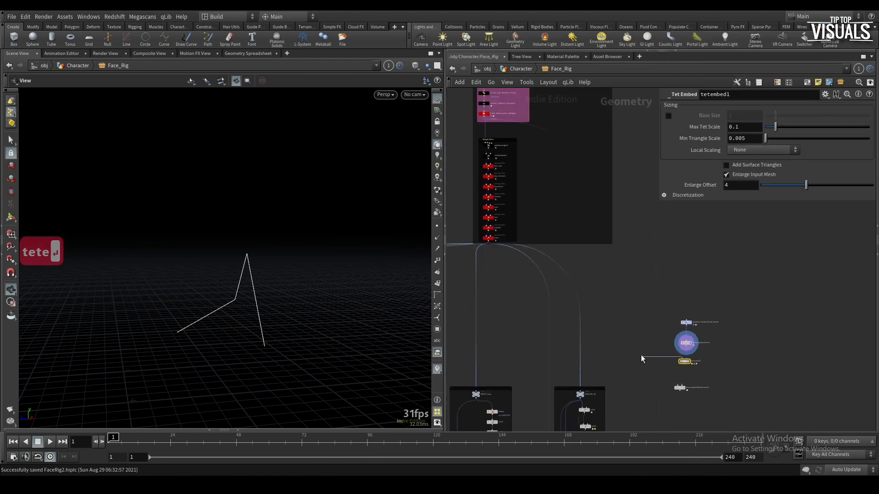
# Duplicate the EYELIDS_IN null beside the jaw skeleton nodes and rename the copy JAW_INPUT_SKIN
pyautogui.moveTo(638, 359); pyautogui.dragTo(601, 308, button='middle')
pyautogui.scroll(3, 591, 309)
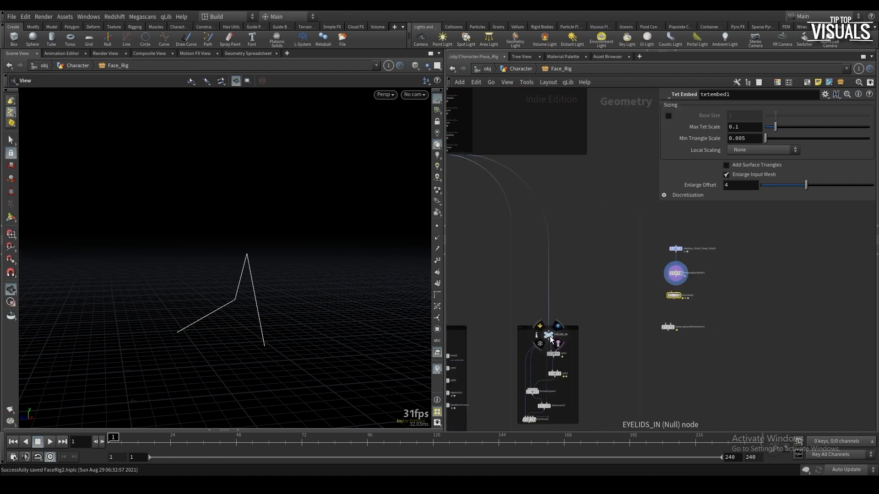
pyautogui.click(625, 262)
pyautogui.scroll(3, 626, 262)
pyautogui.press('capslock')
pyautogui.write('JAW_INPUT_SKIN')
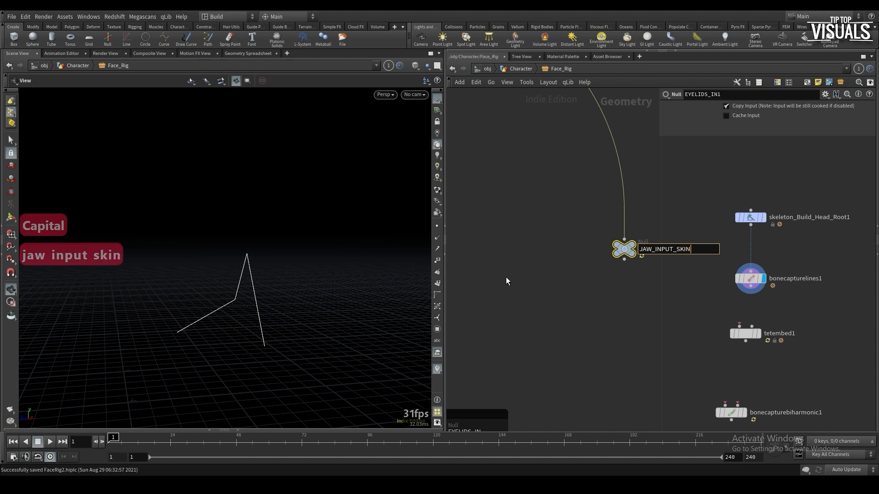
pyautogui.press('Return')
# Connect JAW_INPUT_SKIN and bonecapturelines1 to the first and second Tet Embed inputs, and display the Tet Embed
pyautogui.click(624, 259)
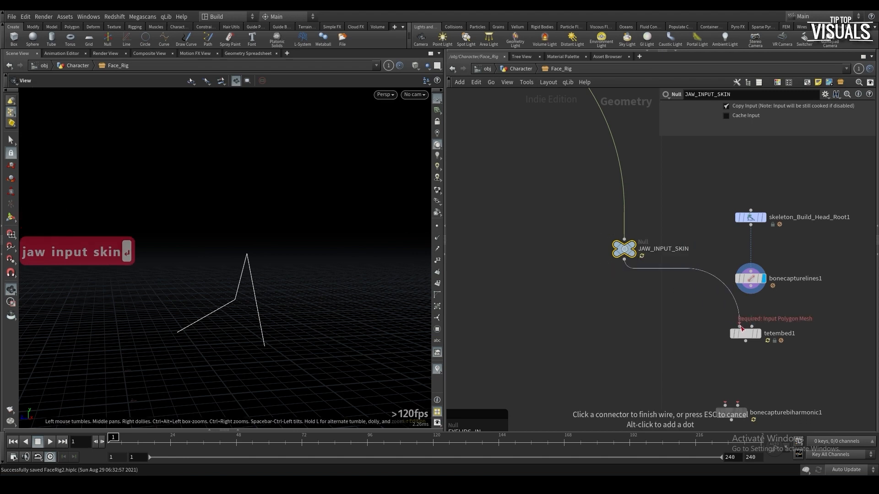
pyautogui.click(752, 294)
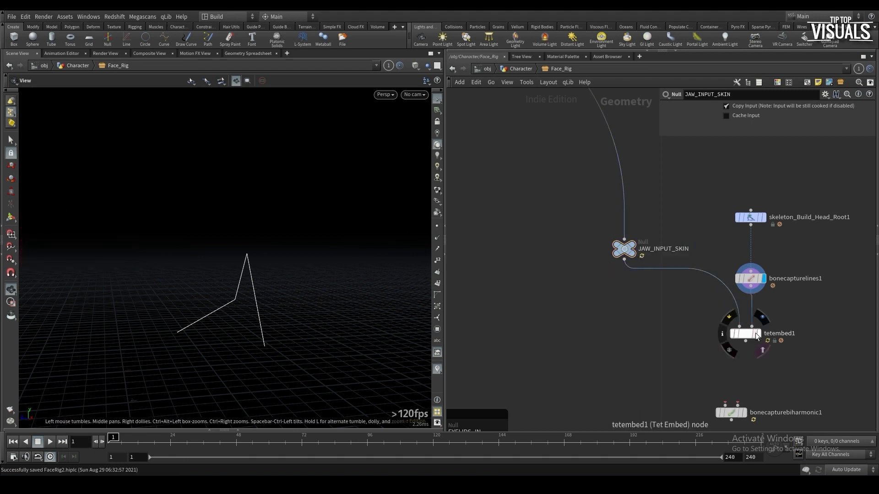
pyautogui.press('Escape')
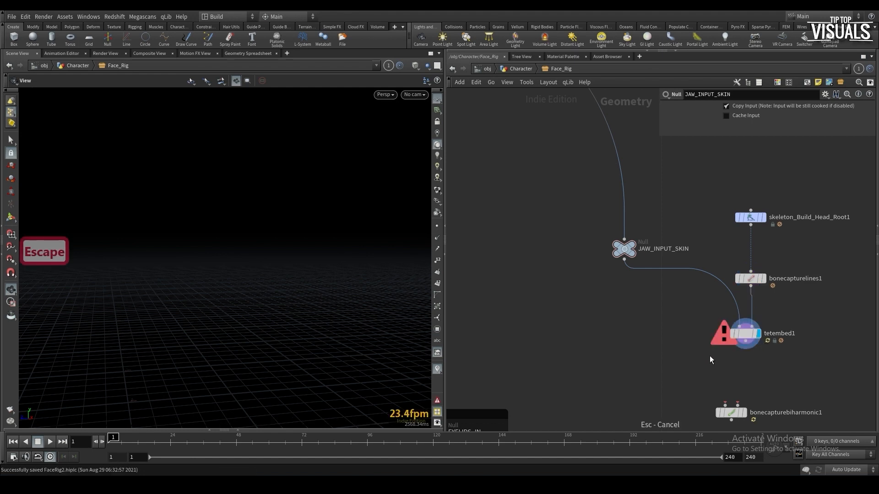
# Set the Tet Embed's Enlarge Offset to 0.2 and check the tetrahedral head mesh
pyautogui.click(745, 333)
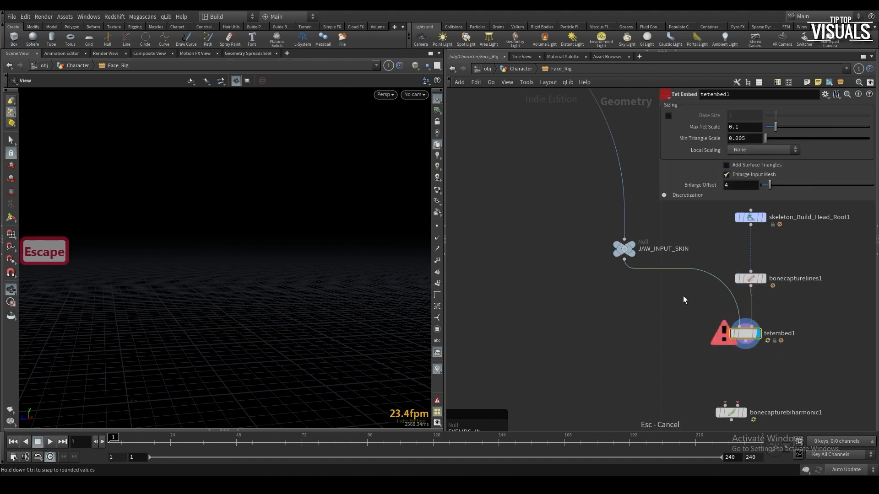
pyautogui.write('0.2')
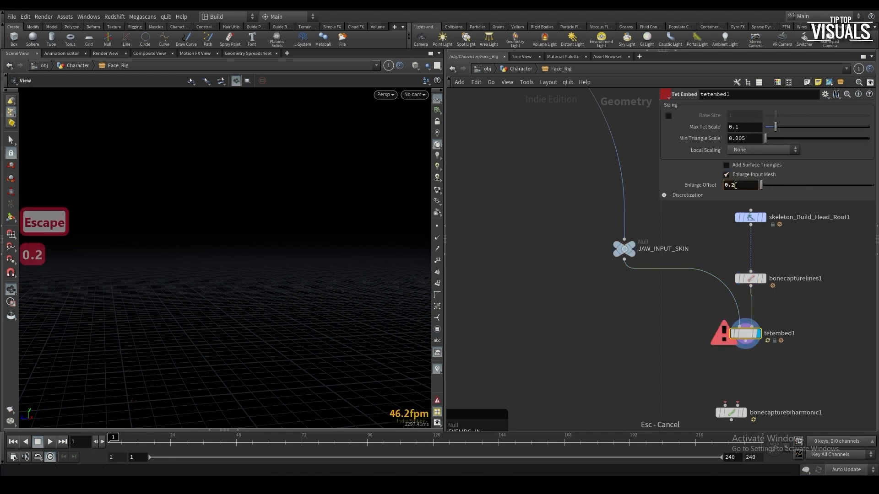
pyautogui.press('Return')
pyautogui.scroll(3, 290, 239)
pyautogui.moveTo(299, 278); pyautogui.dragTo(274, 238)
# Feed JAW_INPUT_SKIN and the Tet Embed into the Bone Capture Biharmonic as skin and capture geometry, display it and save
pyautogui.moveTo(740, 299); pyautogui.dragTo(703, 283, button='middle')
pyautogui.click(703, 284)
pyautogui.click(696, 349)
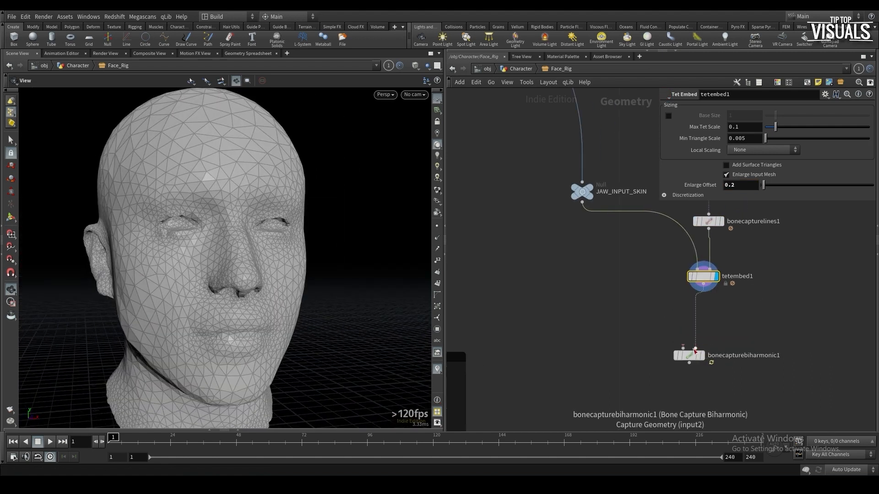
pyautogui.click(682, 348)
pyautogui.click(701, 355)
pyautogui.moveTo(690, 356); pyautogui.dragTo(655, 340)
pyautogui.scroll(-1, 662, 379)
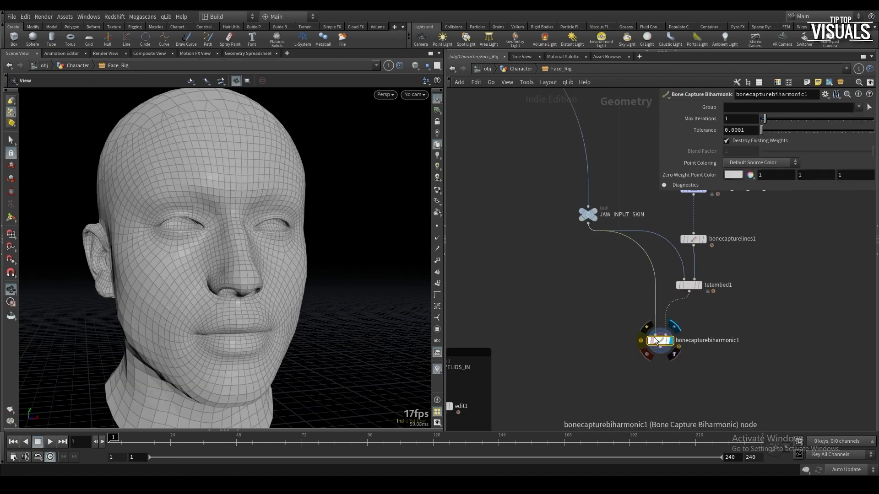
pyautogui.middleClick(643, 341)
pyautogui.hotkey('ctrl', 's')
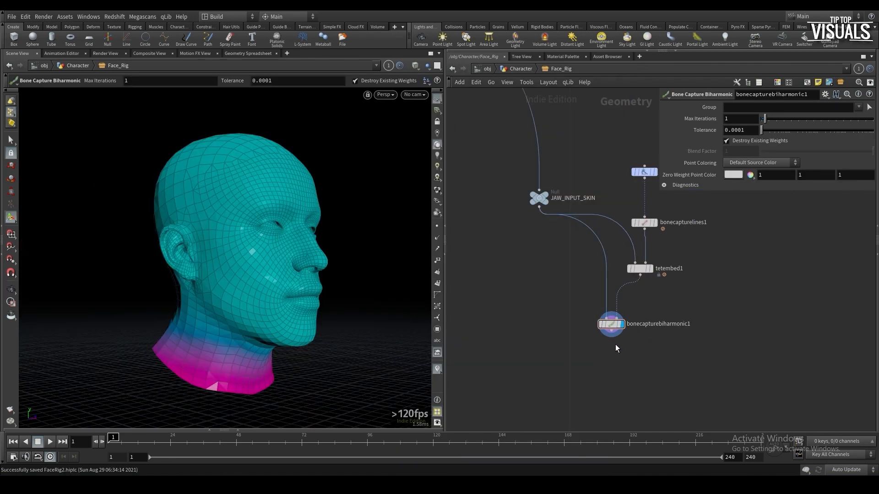
# Add a Capture Layer Paint node below bonecapturebiharmonic1 and display it
pyautogui.press('Tab')
pyautogui.moveTo(615, 347)
pyautogui.click(596, 371)
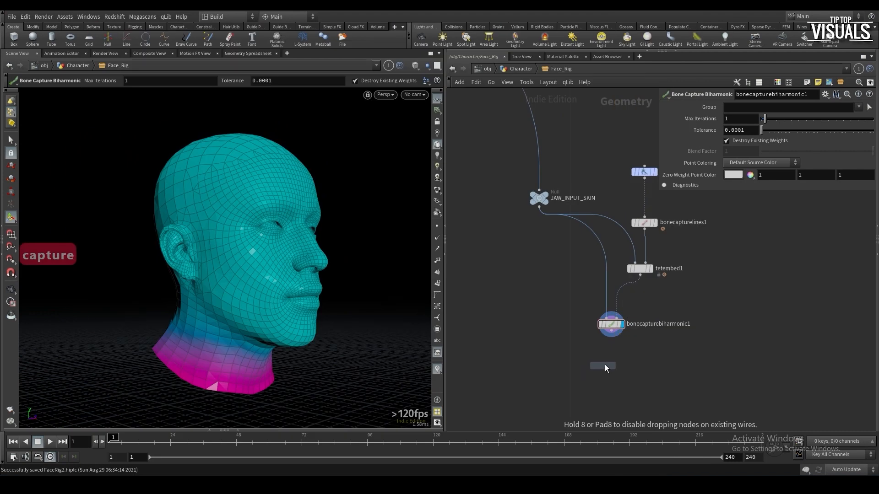
pyautogui.moveTo(582, 346); pyautogui.dragTo(579, 356)
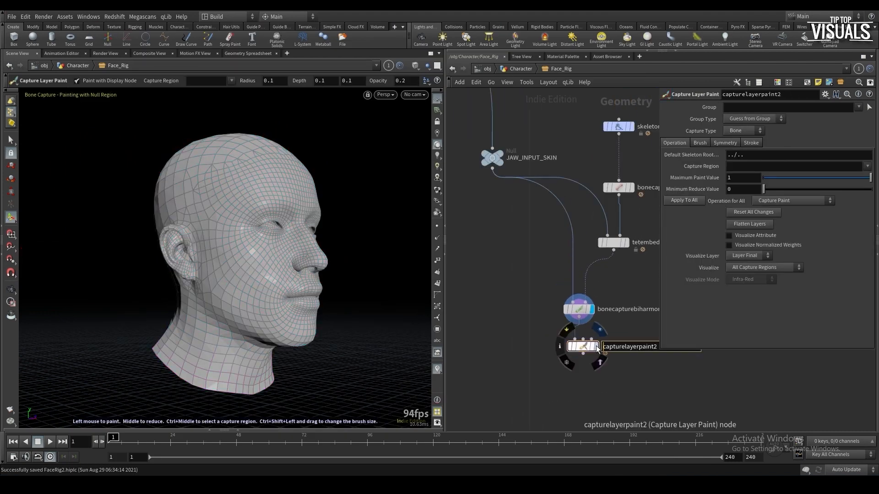
pyautogui.click(591, 356)
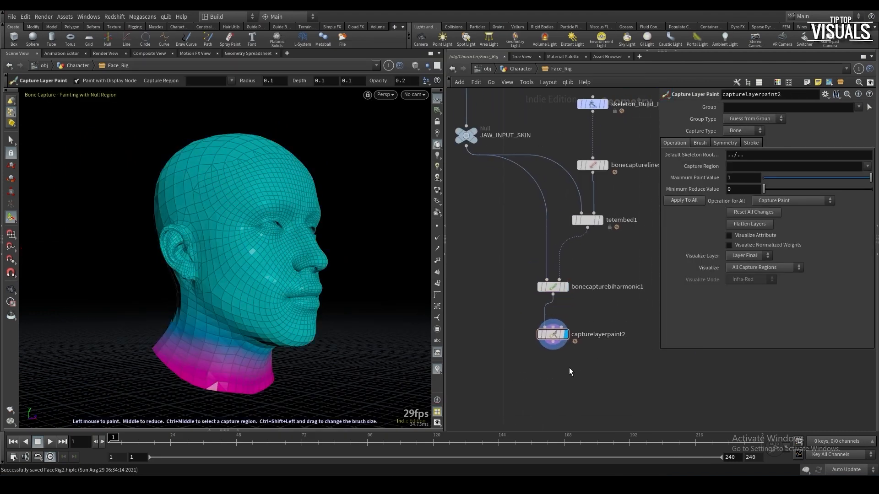
# Add a Bone Deform node below capturelayerpaint2
pyautogui.press('p')
pyautogui.press('Tab')
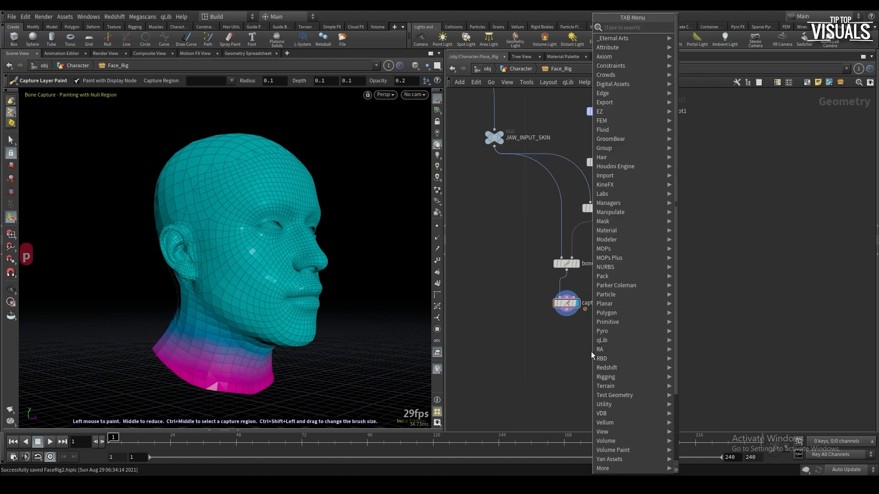
pyautogui.press('Escape')
pyautogui.moveTo(585, 349); pyautogui.dragTo(593, 325, button='middle')
pyautogui.press('Tab')
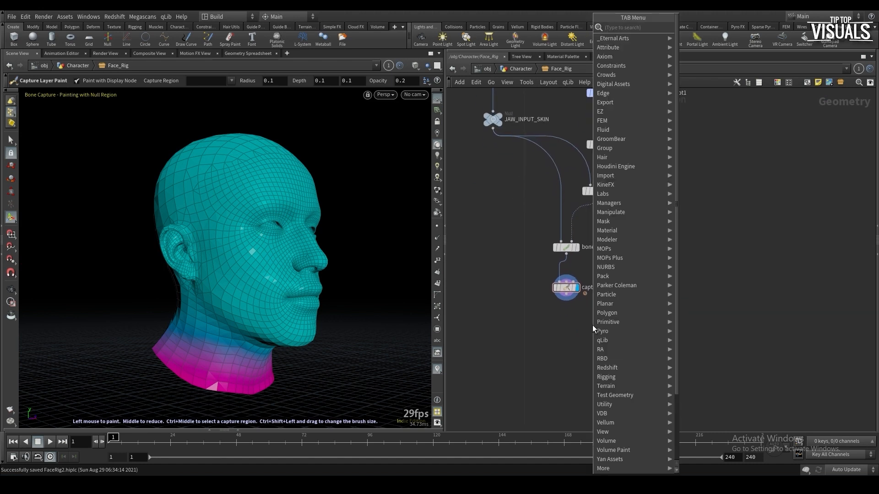
pyautogui.write('bdefo')
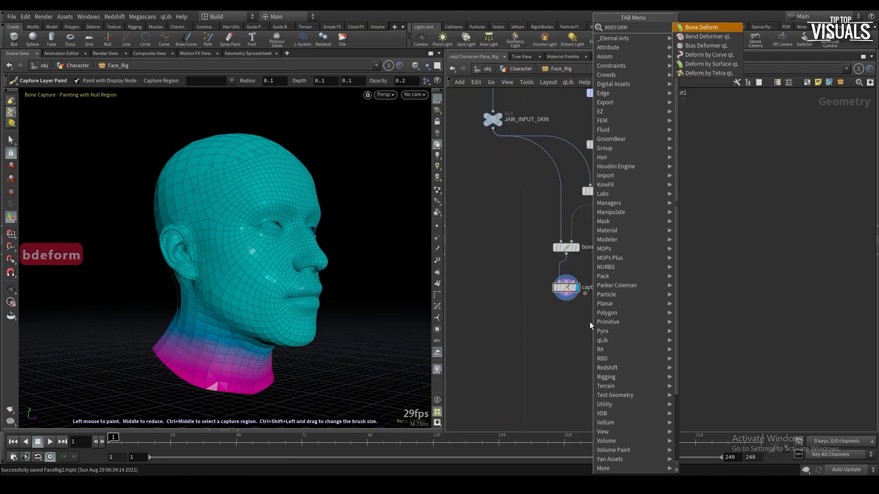
pyautogui.press('Return')
pyautogui.click(578, 327)
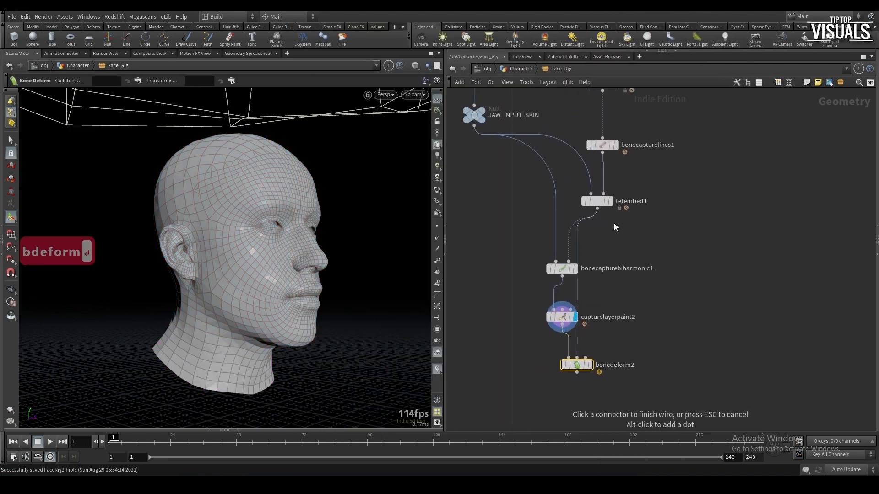
# Move skeleton_Build_Head_Root1 aside and wire capturelayerpaint2 to the Bone Deform's first input and the skeleton to its second and third inputs
pyautogui.moveTo(617, 227); pyautogui.dragTo(614, 289, button='middle')
pyautogui.click(599, 158)
pyautogui.moveTo(599, 146); pyautogui.dragTo(693, 261)
pyautogui.moveTo(691, 282); pyautogui.dragTo(681, 233, button='middle')
pyautogui.click(572, 371)
pyautogui.click(683, 217)
pyautogui.moveTo(683, 210); pyautogui.dragTo(726, 193)
pyautogui.moveTo(563, 378); pyautogui.dragTo(732, 390)
pyautogui.moveTo(677, 396); pyautogui.dragTo(652, 337, button='middle')
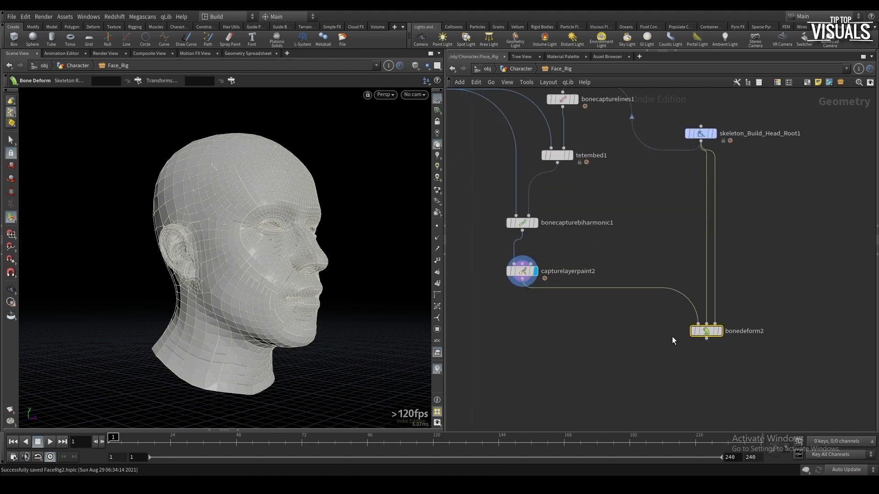
# Display bonedeform2 and insert a Rig Pose node between the skeleton and the Bone Deform's third input
pyautogui.scroll(-3, 671, 334)
pyautogui.moveTo(687, 221); pyautogui.dragTo(669, 142)
pyautogui.scroll(3, 693, 325)
pyautogui.click(701, 330)
pyautogui.moveTo(692, 331); pyautogui.dragTo(651, 372)
pyautogui.press('Tab')
pyautogui.write('rigpo')
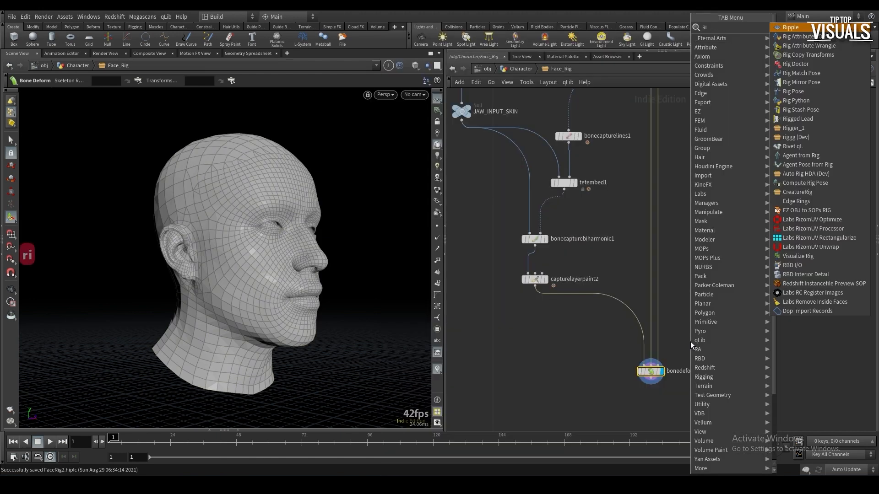
pyautogui.press('Return')
pyautogui.click(661, 320)
pyautogui.moveTo(660, 325); pyautogui.dragTo(664, 293)
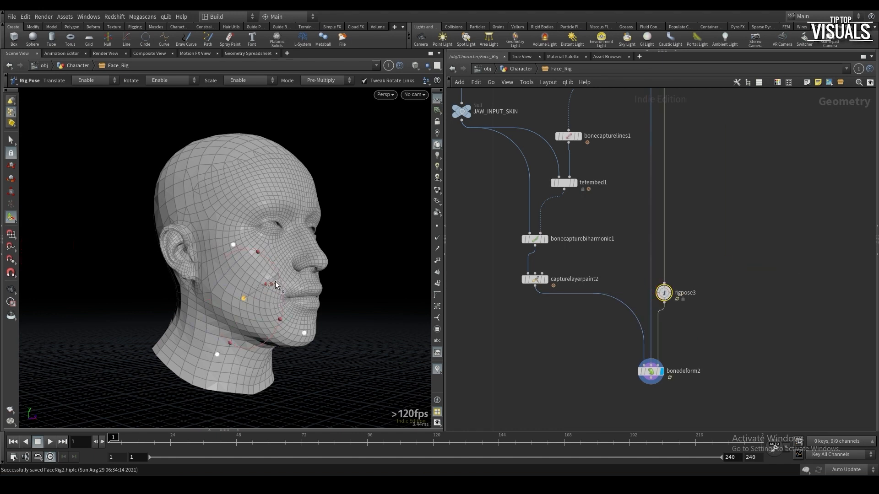
# Connect skeleton_Build_Head_Root1 to capturelayerpaint2's third input and select the paint node with a closer look at the jaw
pyautogui.moveTo(538, 314); pyautogui.dragTo(539, 322, button='middle')
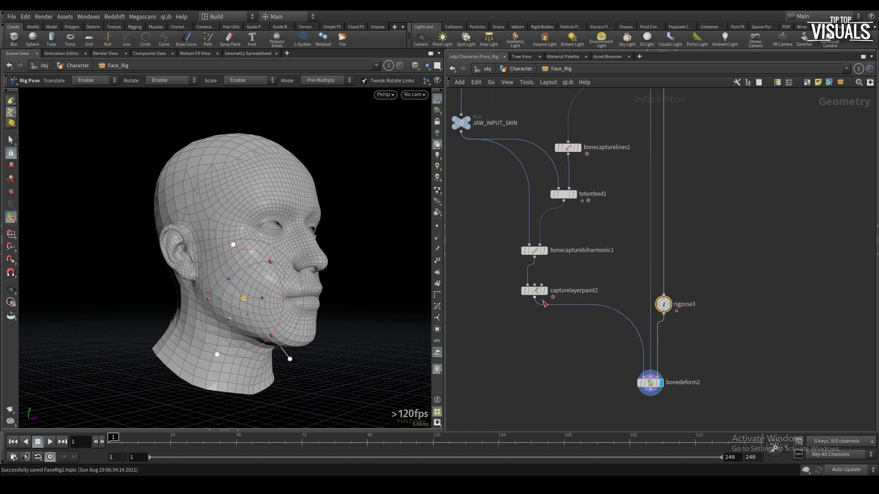
pyautogui.moveTo(526, 291); pyautogui.dragTo(518, 390, button='middle')
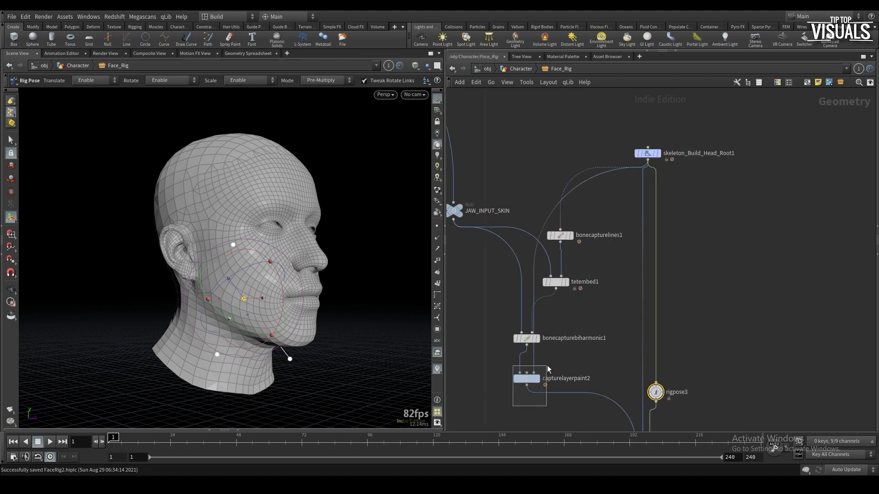
pyautogui.click(547, 365)
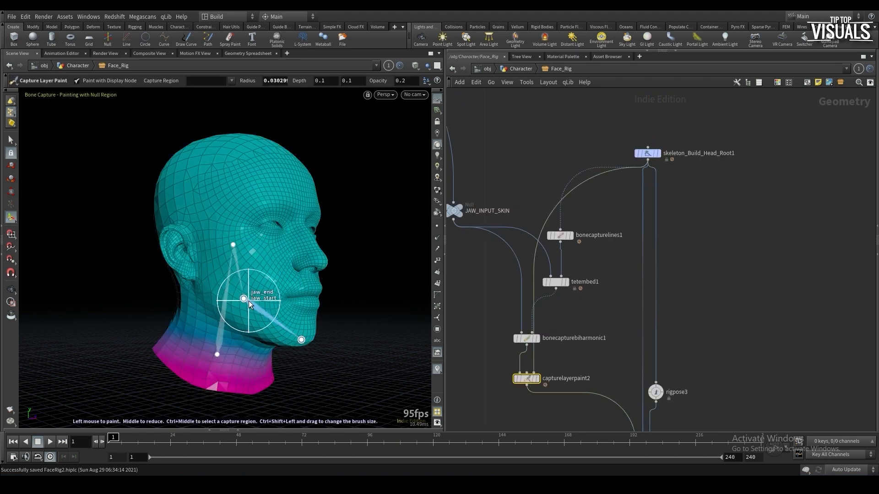
pyautogui.keyDown('alt'); pyautogui.moveTo(249, 301); pyautogui.dragTo(292, 308); pyautogui.keyUp('alt')
pyautogui.keyDown('alt'); pyautogui.scroll(3, 292, 308); pyautogui.keyUp('alt')
pyautogui.scroll(4, 211, 294)
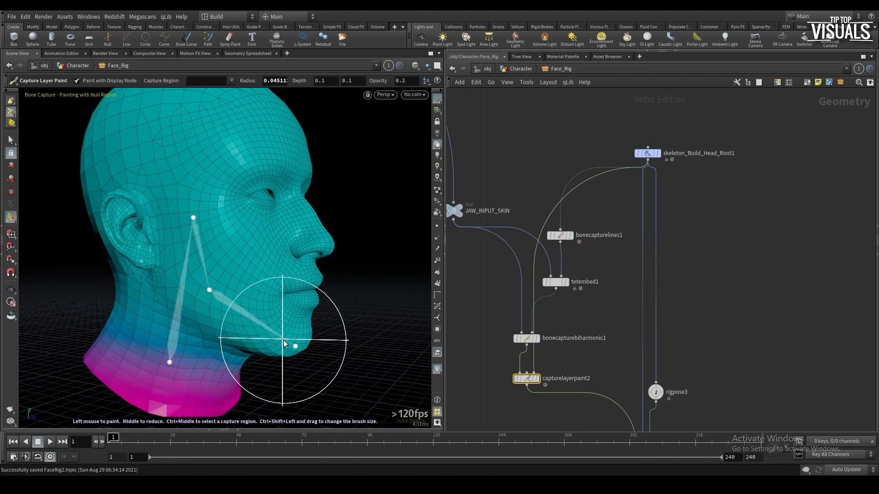
# Try to pick the jaw bone as the capture region in the viewport and set the brush opacity to 1
pyautogui.keyDown('ctrl'); pyautogui.middleClick(210, 288); pyautogui.keyUp('ctrl')
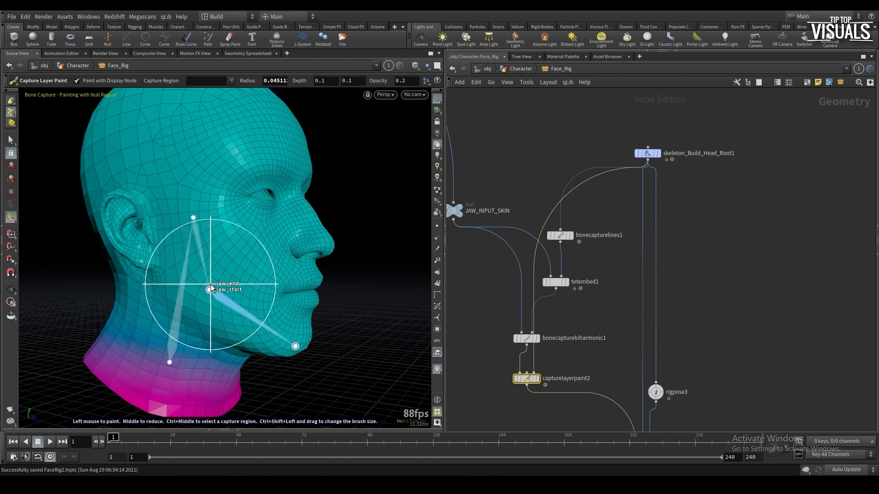
pyautogui.rightClick(266, 322)
pyautogui.click(295, 224)
pyautogui.click(403, 81)
pyautogui.write('1')
pyautogui.press('Return')
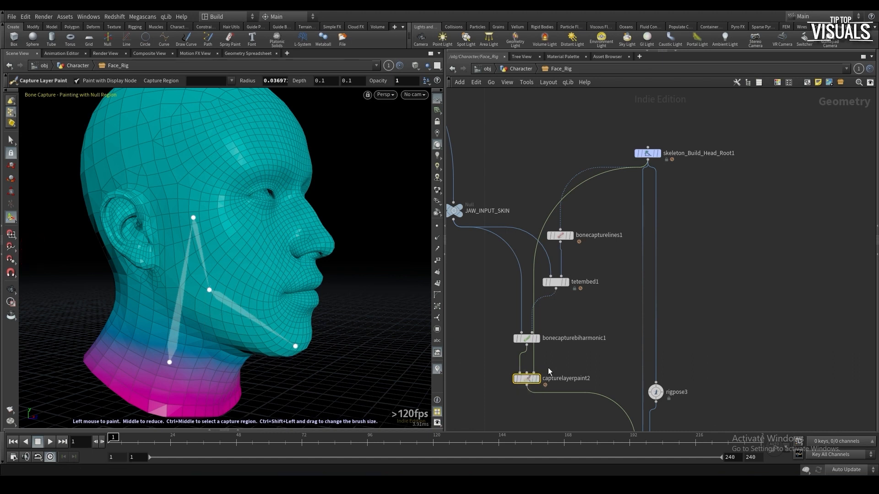
# Turn on Reflective symmetry for capturelayerpaint2 with the axis set to 1, 0, 0
pyautogui.press('p')
pyautogui.click(726, 145)
pyautogui.click(750, 143)
pyautogui.click(731, 144)
pyautogui.click(739, 154)
pyautogui.click(856, 176)
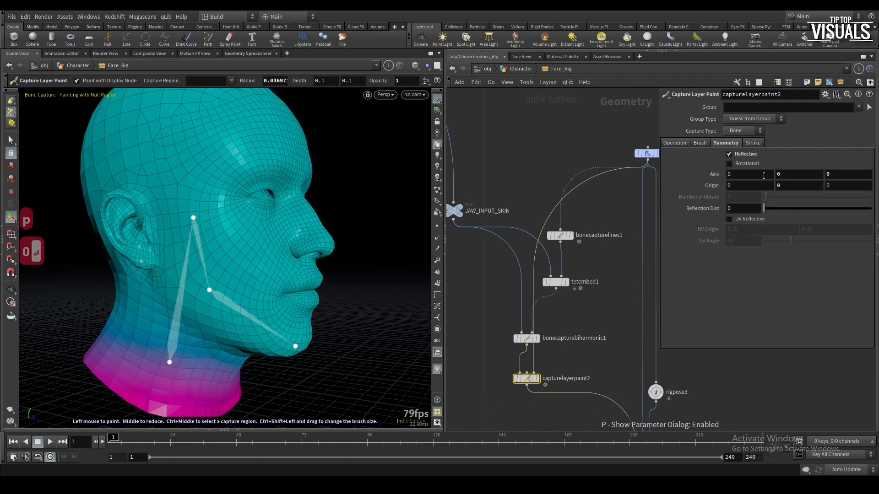
pyautogui.click(759, 177)
pyautogui.write('1')
pyautogui.press('Return')
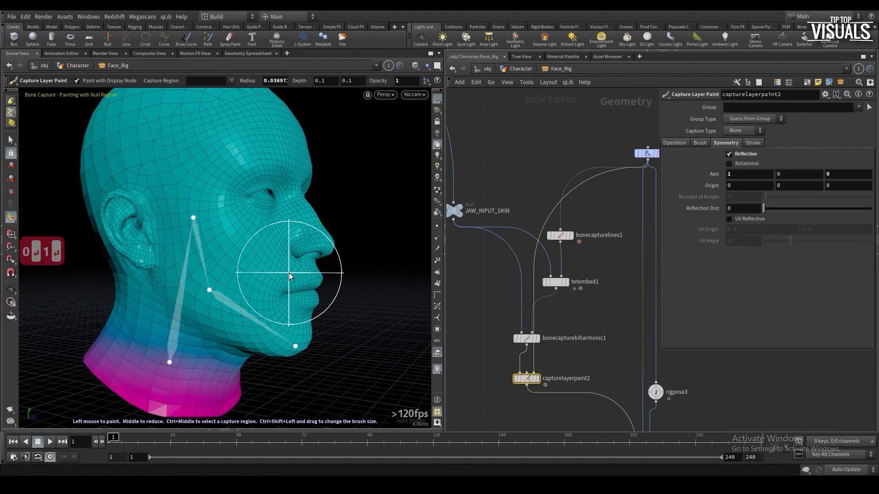
# Set the capture region to jaw_end and brush its capture weights around the mouth
pyautogui.click(232, 80)
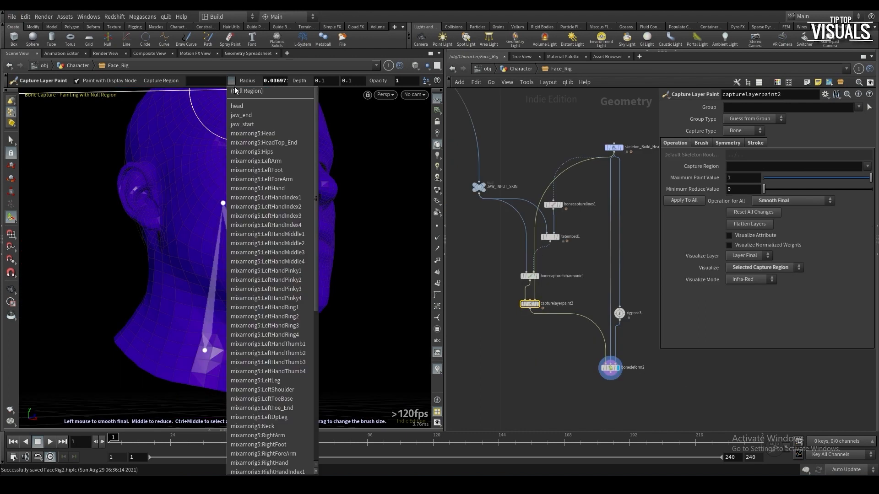
pyautogui.click(257, 115)
pyautogui.keyDown('alt'); pyautogui.moveTo(295, 292); pyautogui.dragTo(221, 268); pyautogui.keyUp('alt')
pyautogui.rightClick(222, 267)
pyautogui.click(241, 225)
pyautogui.moveTo(278, 301); pyautogui.dragTo(185, 213)
pyautogui.keyDown('alt'); pyautogui.moveTo(232, 222); pyautogui.dragTo(219, 217); pyautogui.keyUp('alt')
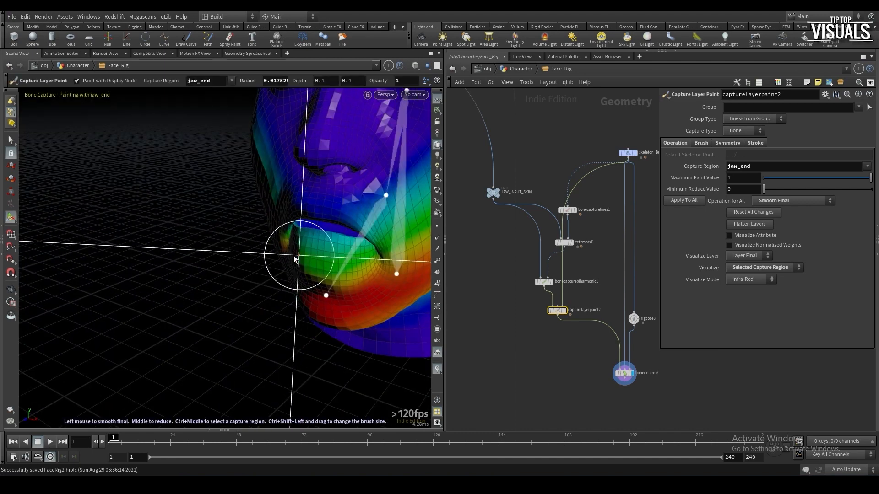
# Undo the last brush stroke, keep smoothing the jaw_end weights around the mouth at 0.2 opacity, and save the scene
pyautogui.hotkey('ctrl', 'z')
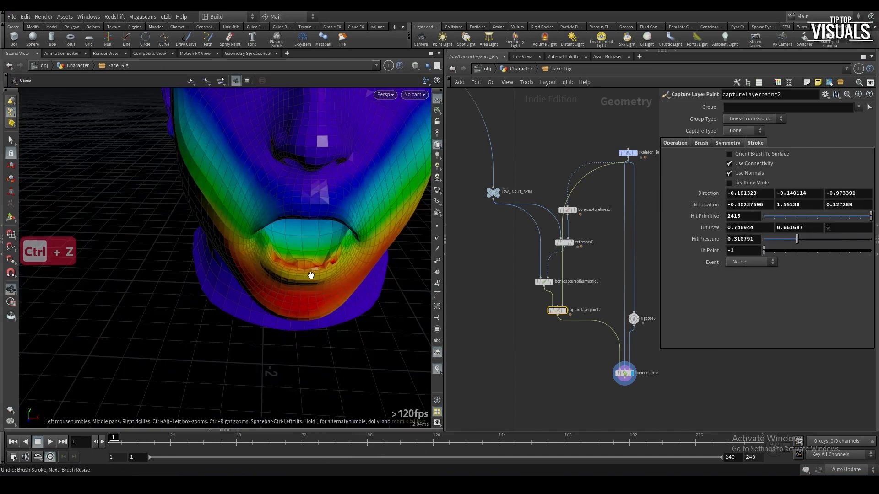
pyautogui.rightClick(320, 235)
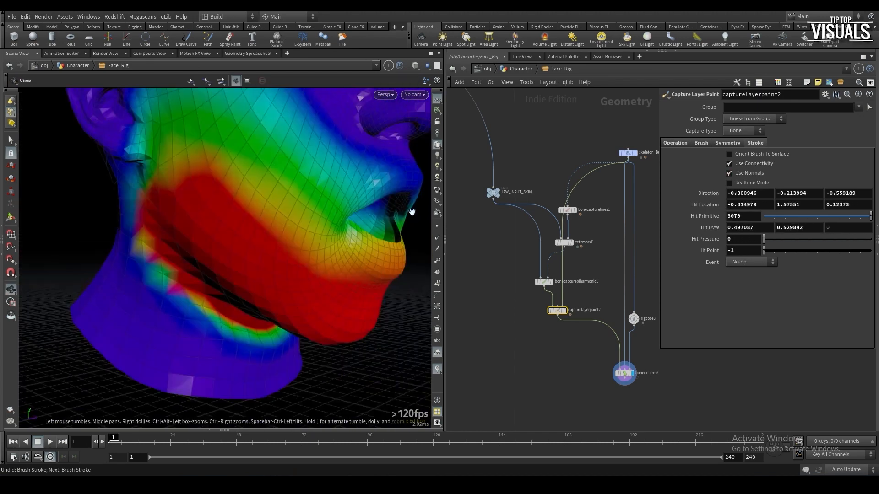
pyautogui.moveTo(412, 212)
pyautogui.mouseDown()
pyautogui.moveTo(357, 310)
pyautogui.moveTo(346, 235)
pyautogui.moveTo(319, 242)
pyautogui.moveTo(270, 215)
pyautogui.mouseUp()
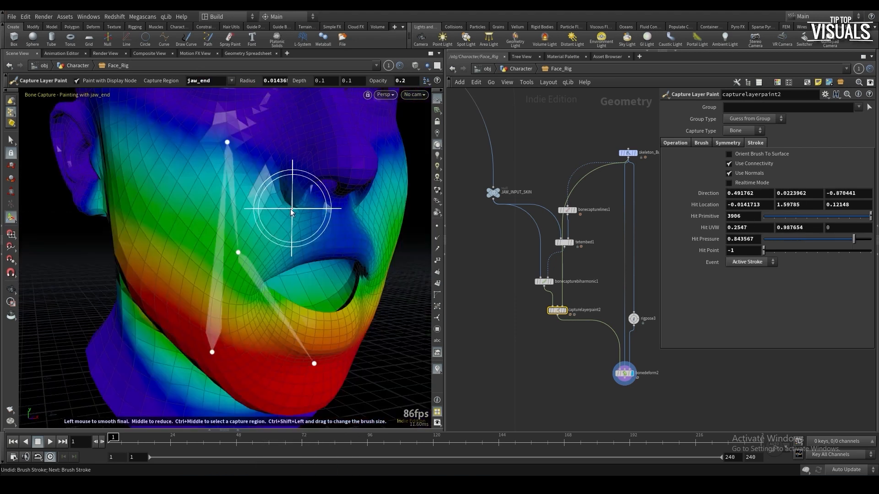
pyautogui.hotkey('ctrl', 's')
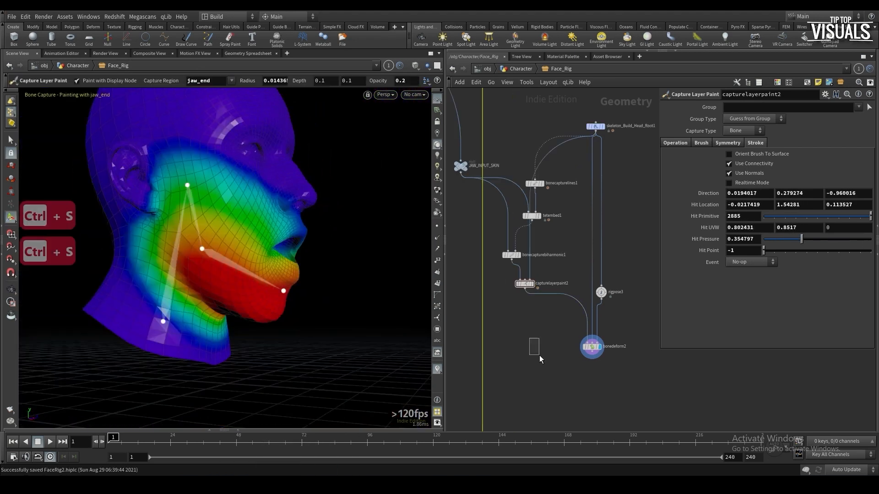
pyautogui.hotkey('ctrl', 's')
# Test the jaw_start rotation in rigpose3 on the deformed skin, clear the pose transformations and save
pyautogui.moveTo(540, 360); pyautogui.dragTo(606, 357)
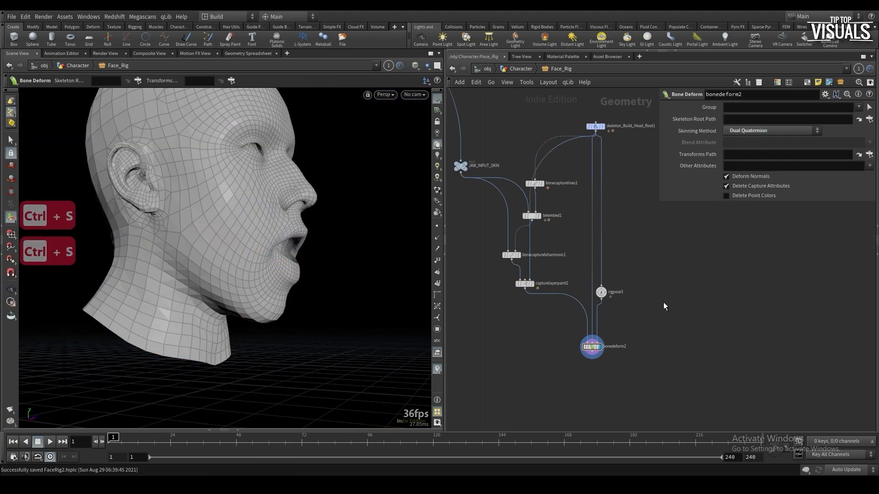
pyautogui.click(600, 292)
pyautogui.moveTo(248, 235); pyautogui.dragTo(407, 261)
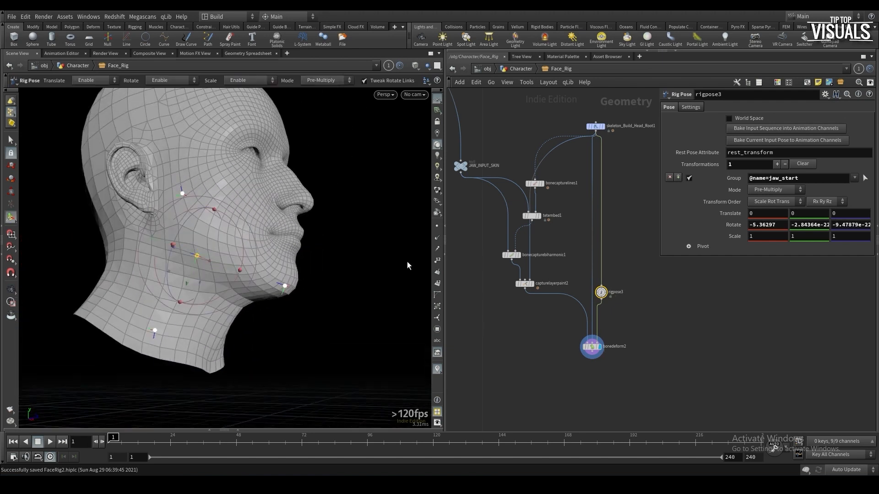
pyautogui.click(802, 165)
pyautogui.hotkey('ctrl', 's')
# Add a Point VOP below bonedeform2, with JAW_INPUT_SKIN wired to its first input and bonedeform2 to its second
pyautogui.press('Tab')
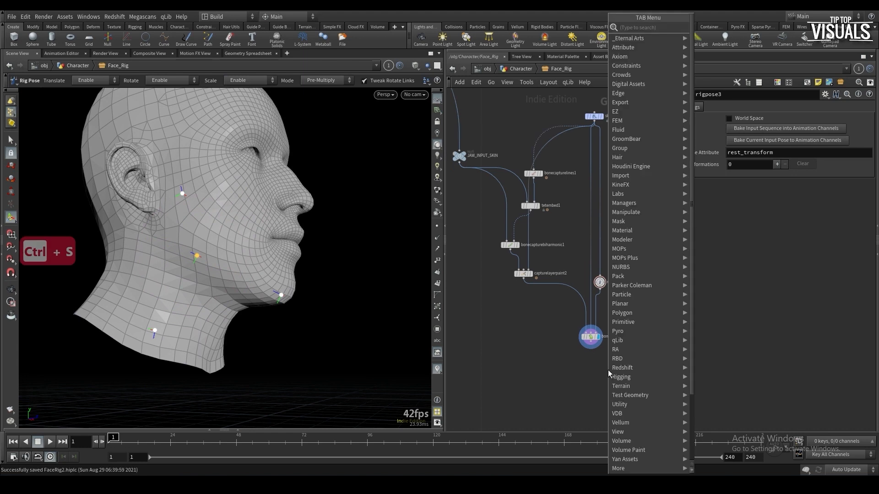
pyautogui.write('pvop')
pyautogui.press('Return')
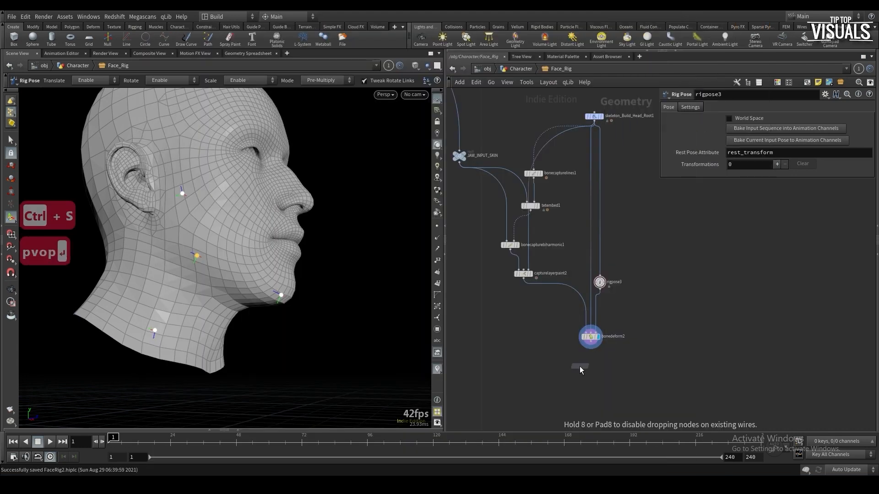
pyautogui.click(579, 367)
pyautogui.click(571, 362)
pyautogui.scroll(-2, 603, 394)
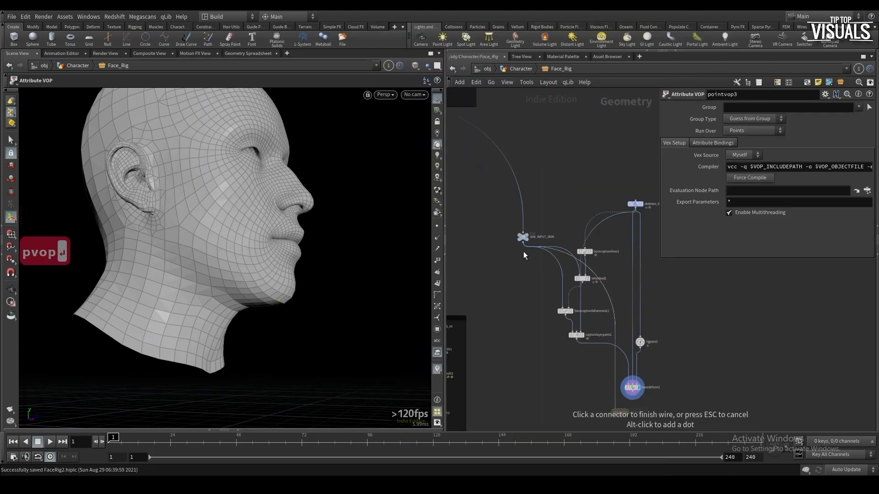
pyautogui.click(523, 252)
pyautogui.moveTo(572, 347); pyautogui.dragTo(550, 262, button='middle')
pyautogui.moveTo(602, 332); pyautogui.dragTo(576, 368)
pyautogui.scroll(2, 576, 368)
pyautogui.click(570, 361)
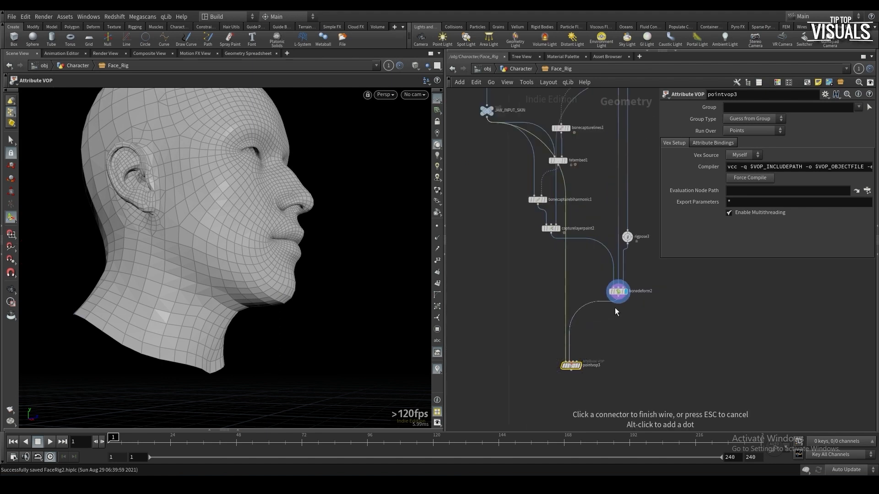
# Enter pointvop3 and add an Import Point Attribute node for P beside the global parameters
pyautogui.doubleClick(571, 366)
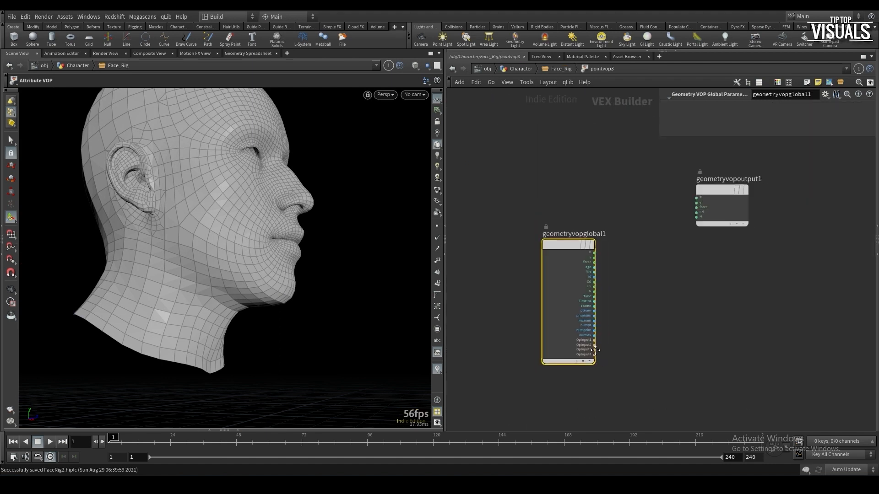
pyautogui.press('Tab')
pyautogui.write('ipa')
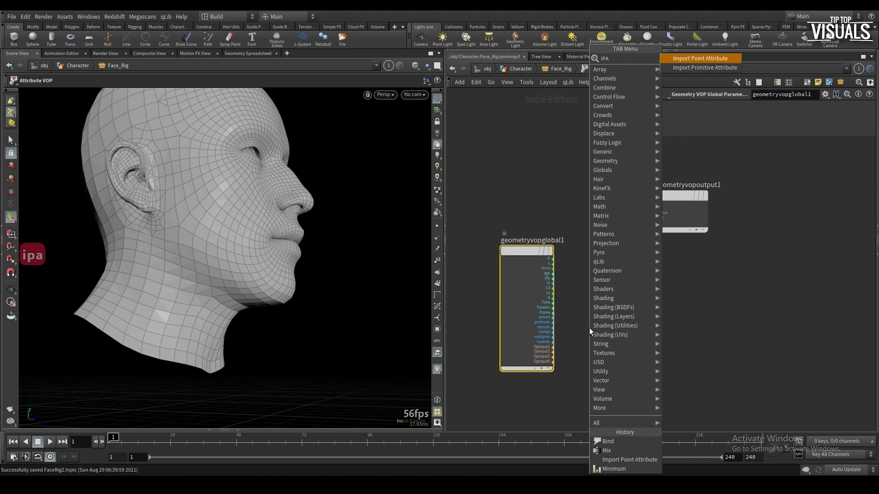
pyautogui.press('Return')
pyautogui.click(592, 334)
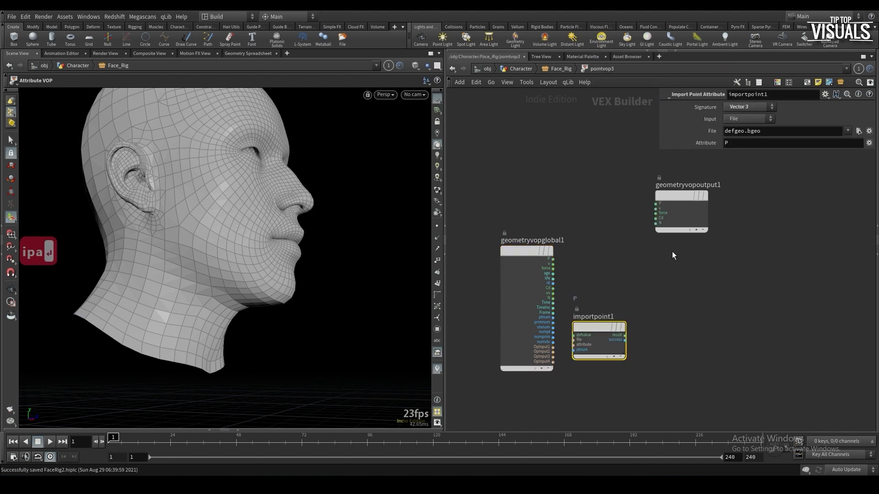
# Add a Mix node and connect the global P to its first input and the imported point result to its second
pyautogui.press('m')
pyautogui.press('i')
pyautogui.rightClick(656, 272)
pyautogui.press('u')
pyautogui.rightClick(673, 306)
pyautogui.write('mix')
pyautogui.press('Return')
pyautogui.click(677, 282)
pyautogui.click(553, 259)
pyautogui.click(673, 276)
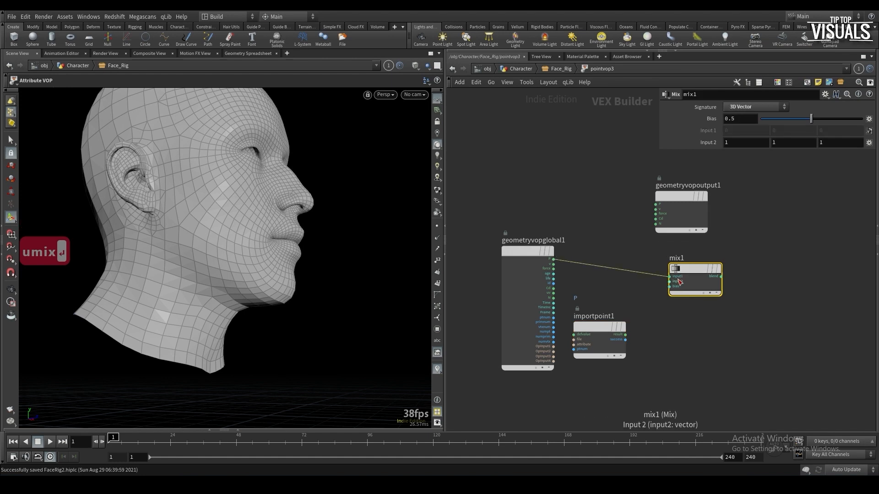
pyautogui.click(678, 280)
pyautogui.click(625, 335)
# Add a Bind node named jaw and connect it to the Mix node's bias
pyautogui.press('Tab')
pyautogui.write('bind')
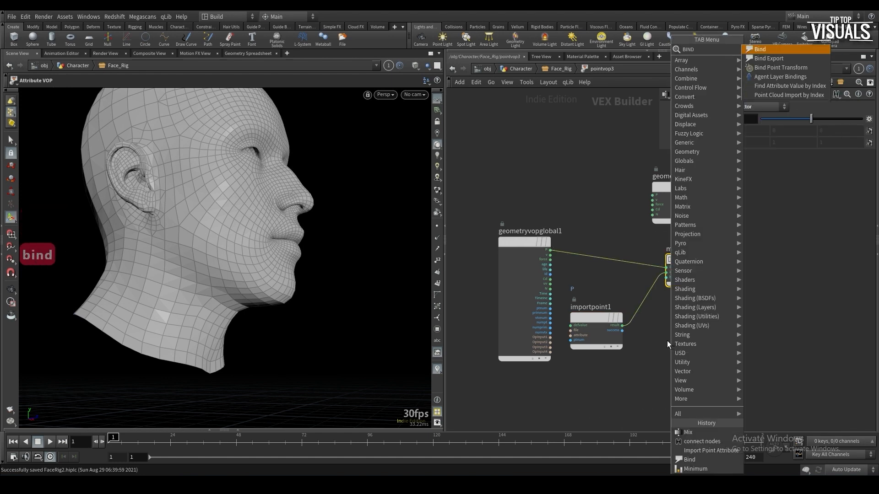
pyautogui.press('Return')
pyautogui.click(621, 387)
pyautogui.press('capslock')
pyautogui.write('jaw')
pyautogui.click(660, 383)
pyautogui.click(666, 277)
# Connect the Mix result to the output's P, tidy the output node's position, save and return to the Face_Rig network
pyautogui.moveTo(641, 181); pyautogui.dragTo(594, 233, button='middle')
pyautogui.hotkey('ctrl', 's')
pyautogui.click(605, 248)
pyautogui.click(670, 320)
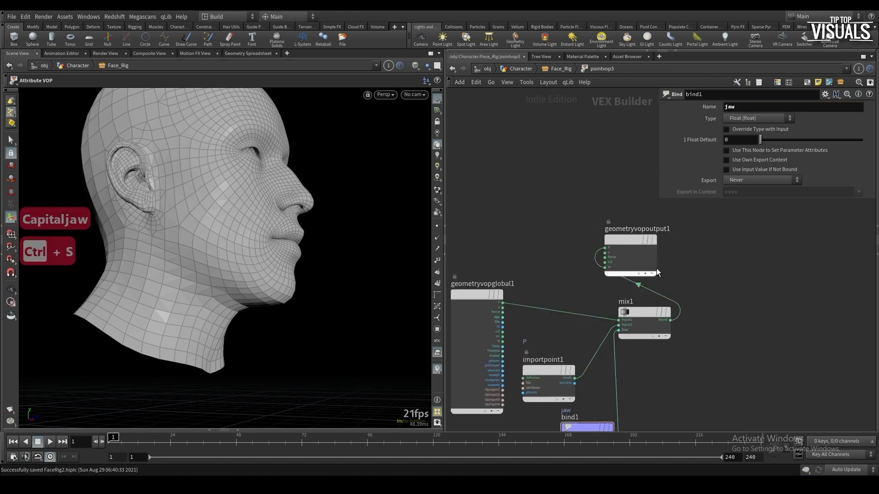
pyautogui.moveTo(638, 243); pyautogui.dragTo(784, 260)
pyautogui.hotkey('ctrl', 's')
pyautogui.press('u')
# Rotate jaw_start about 20 degrees on X in rigpose3 and inspect the masked jaw deformation around the mouth
pyautogui.click(627, 236)
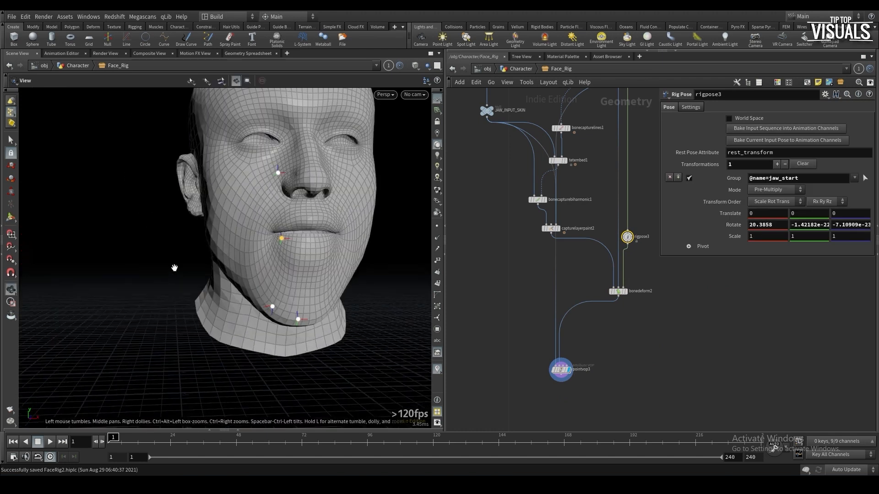
pyautogui.keyDown('alt'); pyautogui.moveTo(229, 257); pyautogui.dragTo(247, 256); pyautogui.keyUp('alt')
pyautogui.scroll(3, 274, 252)
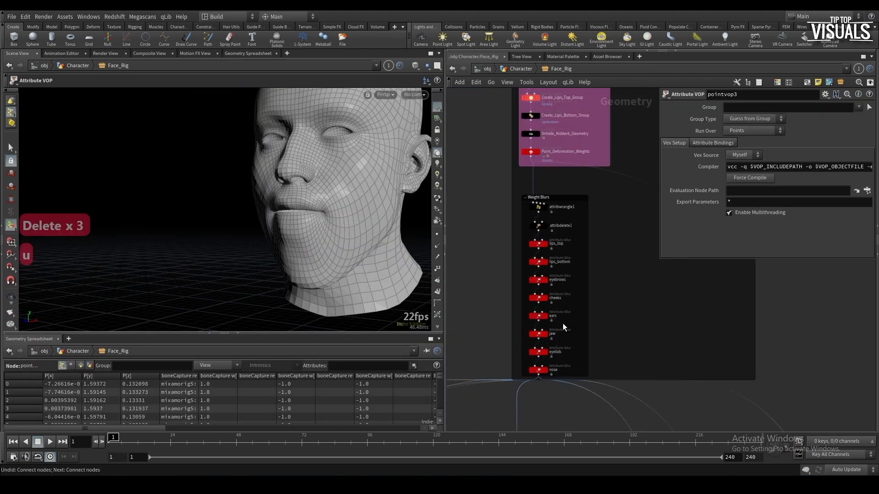
# Open Paint_Deformation_Weights, display its painted jaw weights on the head, and save the scene
pyautogui.scroll(2, 564, 300)
pyautogui.moveTo(542, 138); pyautogui.dragTo(549, 279, button='middle')
pyautogui.moveTo(508, 231); pyautogui.dragTo(511, 284, button='middle')
pyautogui.moveTo(493, 275); pyautogui.dragTo(551, 294)
pyautogui.click(89, 83)
pyautogui.click(112, 127)
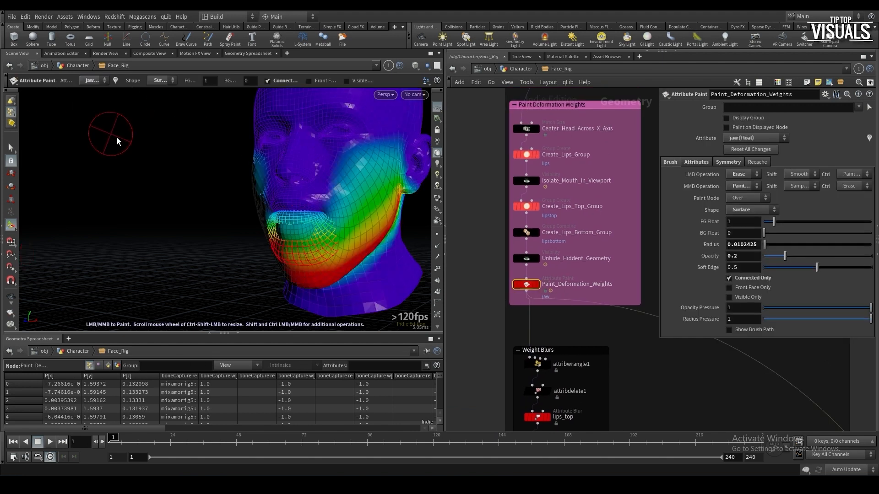
pyautogui.scroll(-1, 586, 330)
pyautogui.hotkey('ctrl', 's')
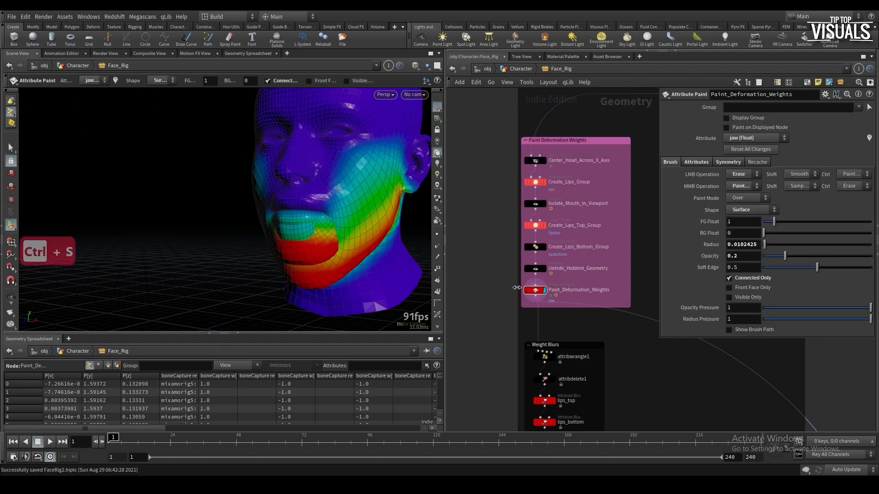
# Switch the jaw weight brush to paint the foreground value, paint around the mouth, and set the brush opacity to 0.8
pyautogui.press('Escape')
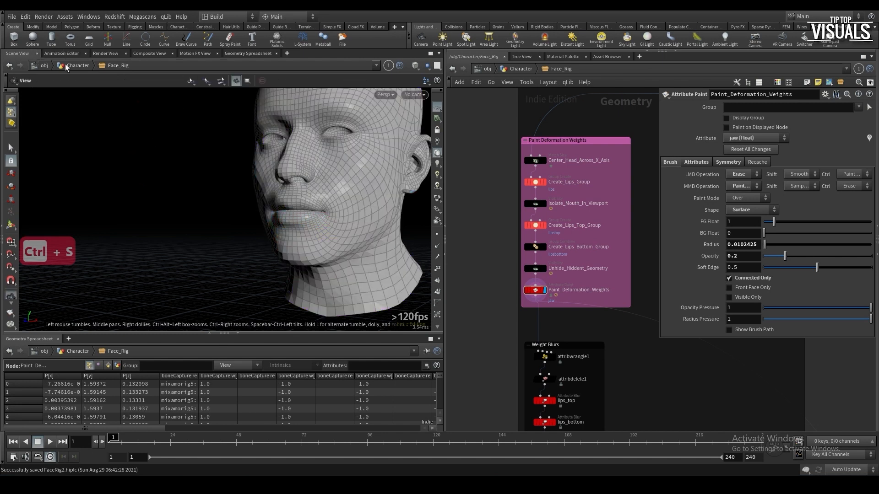
pyautogui.press('Return')
pyautogui.scroll(5, 322, 225)
pyautogui.keyDown('alt'); pyautogui.moveTo(320, 226); pyautogui.dragTo(319, 188, button='right'); pyautogui.keyUp('alt')
pyautogui.rightClick(320, 195)
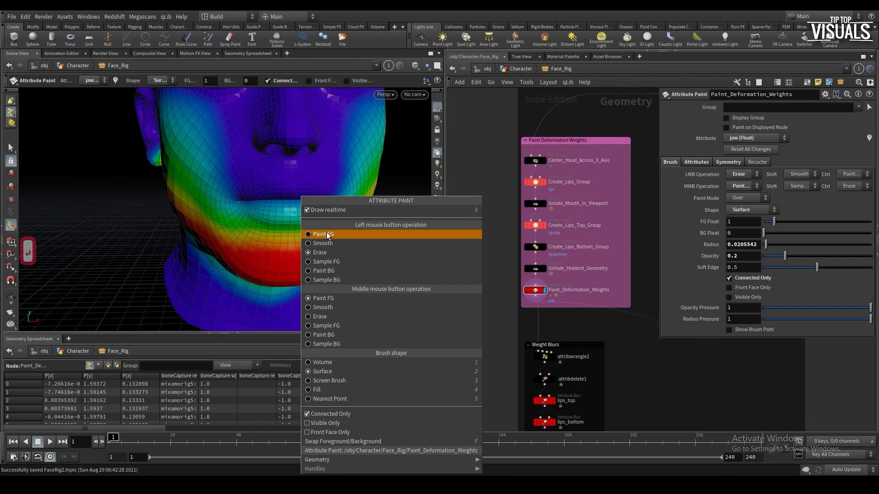
pyautogui.click(326, 234)
pyautogui.moveTo(293, 225)
pyautogui.mouseDown()
pyautogui.moveTo(300, 210)
pyautogui.moveTo(281, 232)
pyautogui.moveTo(295, 219)
pyautogui.mouseUp()
pyautogui.doubleClick(734, 256)
pyautogui.write('0.8')
pyautogui.press('Return')
# Paint jaw weight along the jawline toward the ear, switch the brush to Smooth, and undo the last change
pyautogui.keyDown('alt'); pyautogui.moveTo(183, 207); pyautogui.dragTo(227, 204); pyautogui.keyUp('alt')
pyautogui.moveTo(160, 183); pyautogui.dragTo(108, 146)
pyautogui.rightClick(207, 199)
pyautogui.click(218, 259)
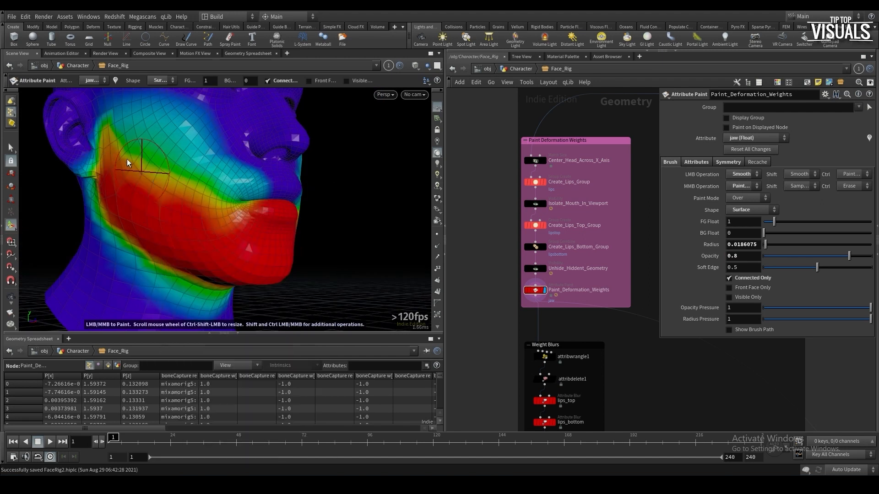
pyautogui.hotkey('ctrl', 'z')
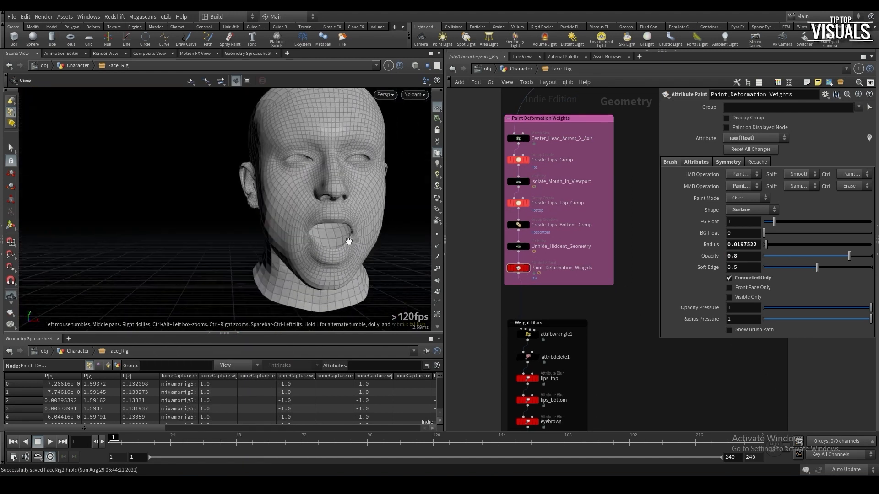
# Examine the opened mouth's deformation from several angles and select rigpose3 to show the jaw controls
pyautogui.keyDown('alt'); pyautogui.moveTo(394, 224); pyautogui.dragTo(331, 224); pyautogui.keyUp('alt')
pyautogui.scroll(3, 331, 224)
pyautogui.scroll(-4, 521, 339)
pyautogui.moveTo(558, 367); pyautogui.dragTo(524, 239, button='middle')
pyautogui.scroll(-4, 556, 357)
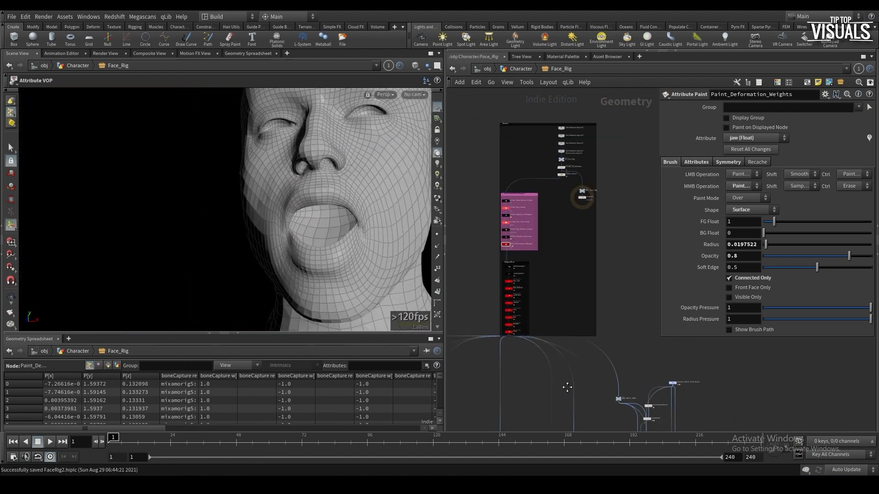
pyautogui.moveTo(569, 391); pyautogui.dragTo(498, 276, button='middle')
pyautogui.scroll(3, 609, 389)
pyautogui.click(604, 314)
pyautogui.keyDown('alt'); pyautogui.moveTo(375, 241); pyautogui.dragTo(379, 223); pyautogui.keyUp('alt')
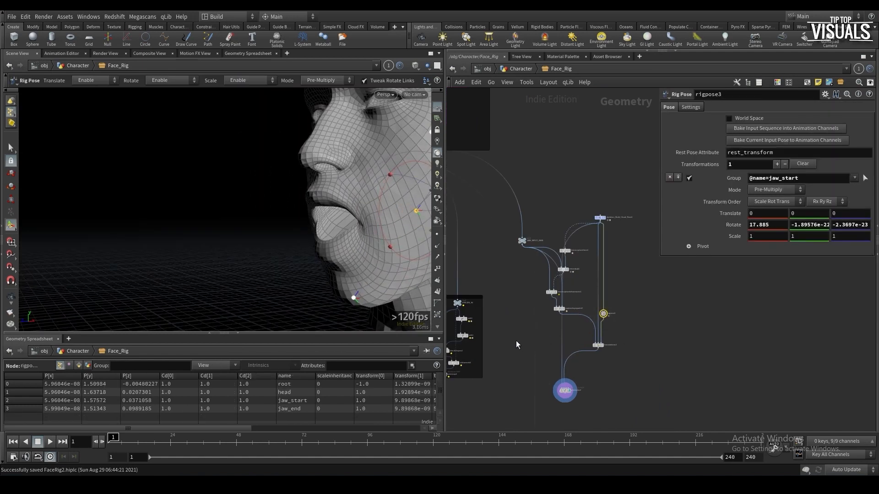
# Inside pointvop3, insert a Ramp Parameter between the jaw Bind and the Mix bias, with ramp type Spline Ramp (float)
pyautogui.doubleClick(567, 392)
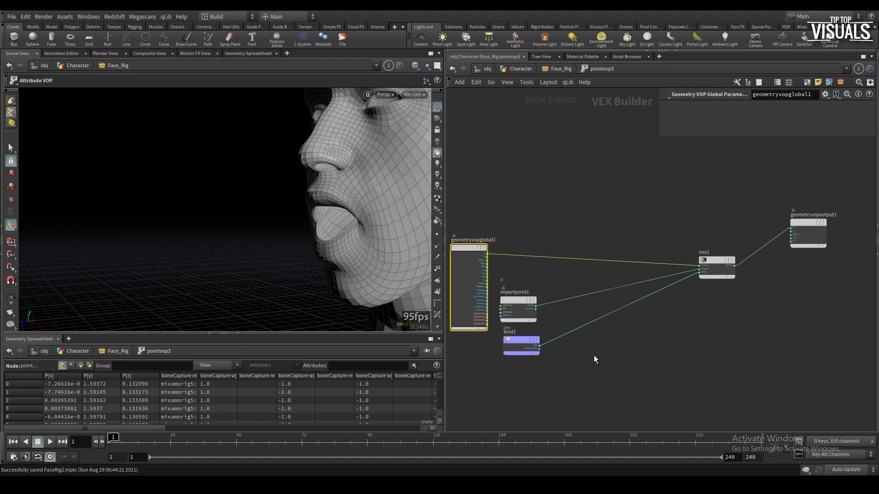
pyautogui.press('Tab')
pyautogui.write('ramp')
pyautogui.press('Down')
pyautogui.press('Down')
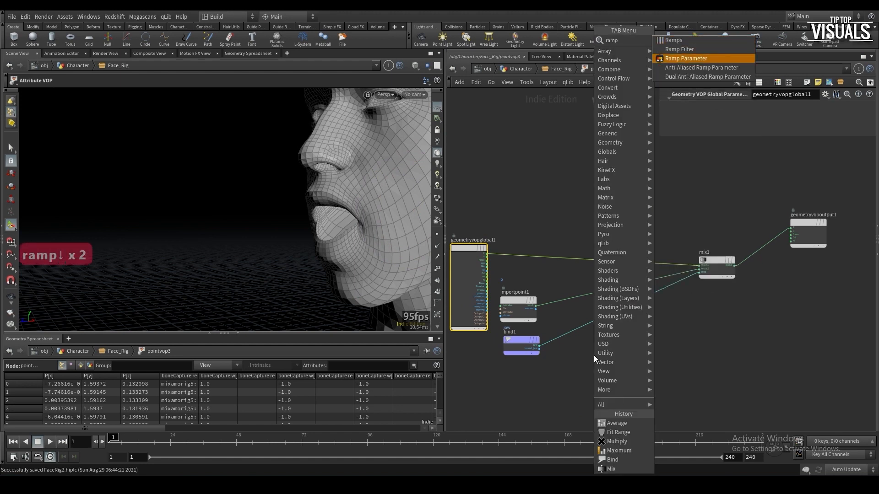
pyautogui.press('Return')
pyautogui.click(590, 336)
pyautogui.click(754, 141)
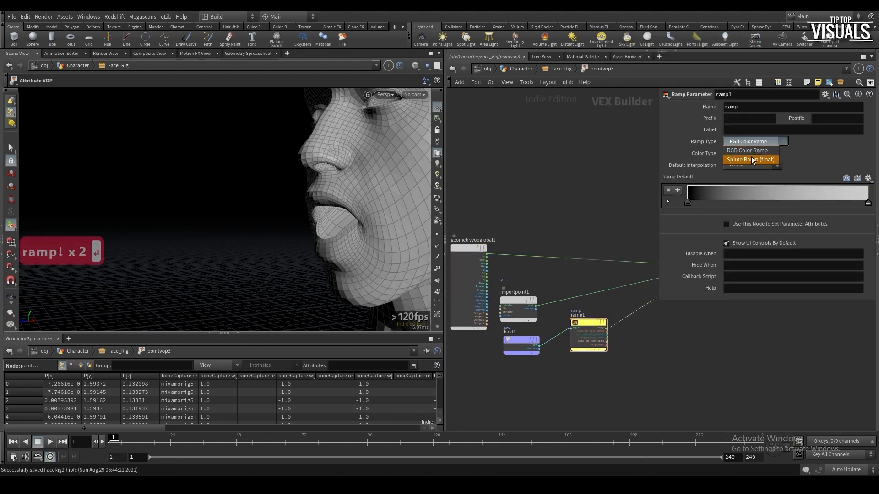
pyautogui.click(753, 159)
# Name the ramp parameter rampjaw, label it Remap Jaw Weight, save, and return to the Face_Rig network
pyautogui.write('jaw')
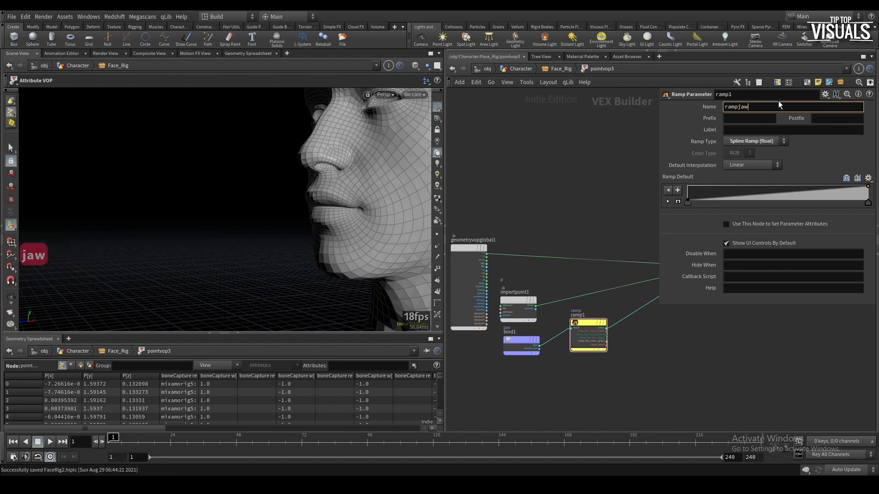
pyautogui.click(777, 130)
pyautogui.press('capslock')
pyautogui.write('R')
pyautogui.press('capslock')
pyautogui.write('emap')
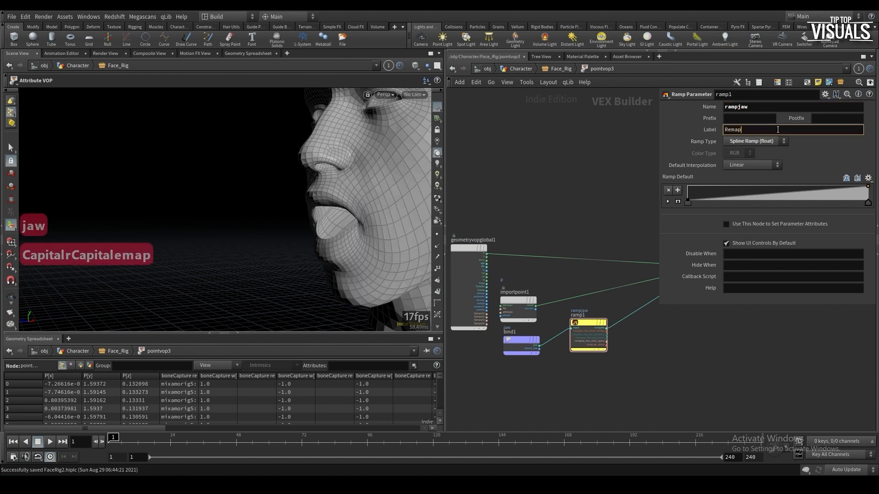
pyautogui.write(' Jaw')
pyautogui.press('BackSpace')
pyautogui.press('BackSpace')
pyautogui.press('BackSpace')
pyautogui.write('Jaw WE')
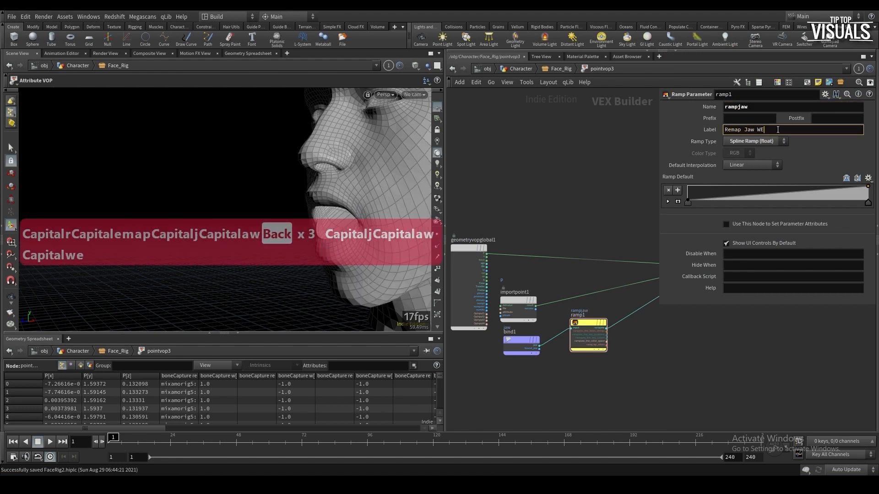
pyautogui.write('I')
pyautogui.press('BackSpace')
pyautogui.hotkey('ctrl', 's')
pyautogui.press('u')
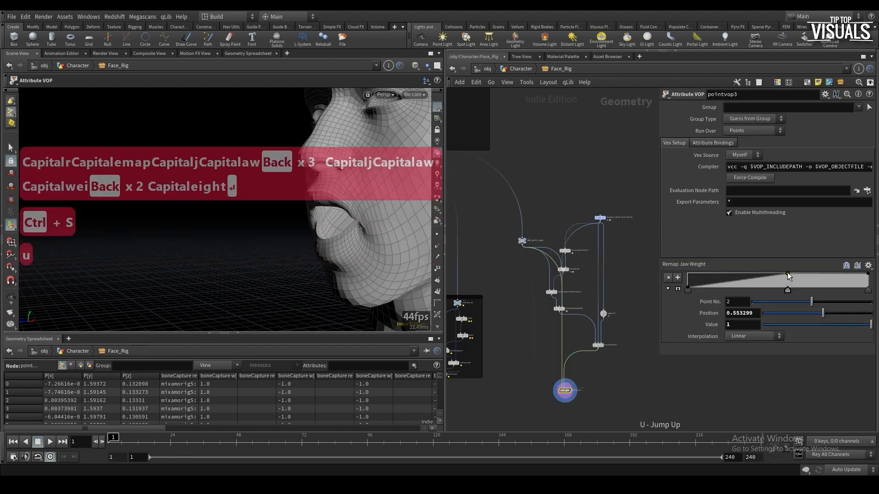
# Add intermediate points to the Remap Jaw Weight ramp and lower its end point to a value of 0.4
pyautogui.keyDown('alt'); pyautogui.moveTo(329, 238); pyautogui.dragTo(397, 229); pyautogui.keyUp('alt')
pyautogui.moveTo(728, 275); pyautogui.dragTo(736, 289)
pyautogui.moveTo(811, 274); pyautogui.dragTo(868, 282)
pyautogui.moveTo(292, 203)
pyautogui.keyDown('alt'); pyautogui.mouseDown()
pyautogui.moveTo(363, 196)
pyautogui.moveTo(302, 201)
pyautogui.mouseUp(); pyautogui.keyUp('alt')
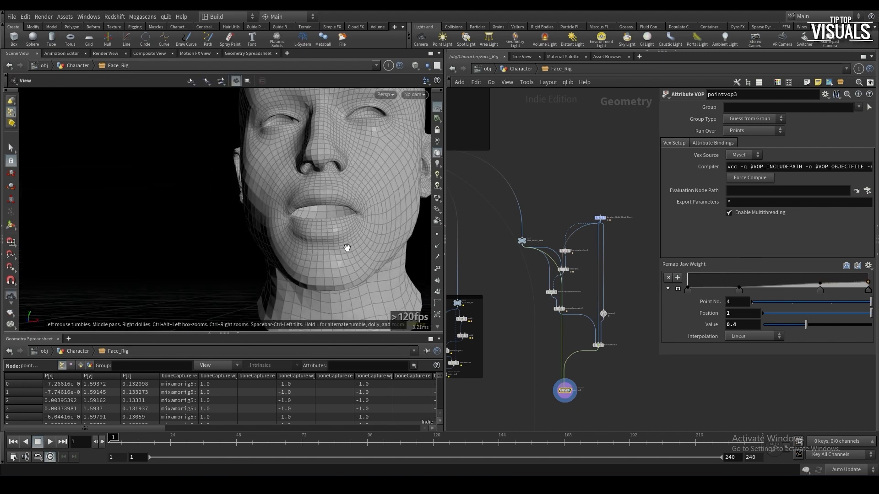
# Check the remapped jaw deformation from the side using rigpose3, and reselect pointvop3
pyautogui.keyDown('alt'); pyautogui.moveTo(347, 249); pyautogui.dragTo(284, 240); pyautogui.keyUp('alt')
pyautogui.click(603, 313)
pyautogui.moveTo(355, 206); pyautogui.dragTo(356, 205)
pyautogui.click(565, 391)
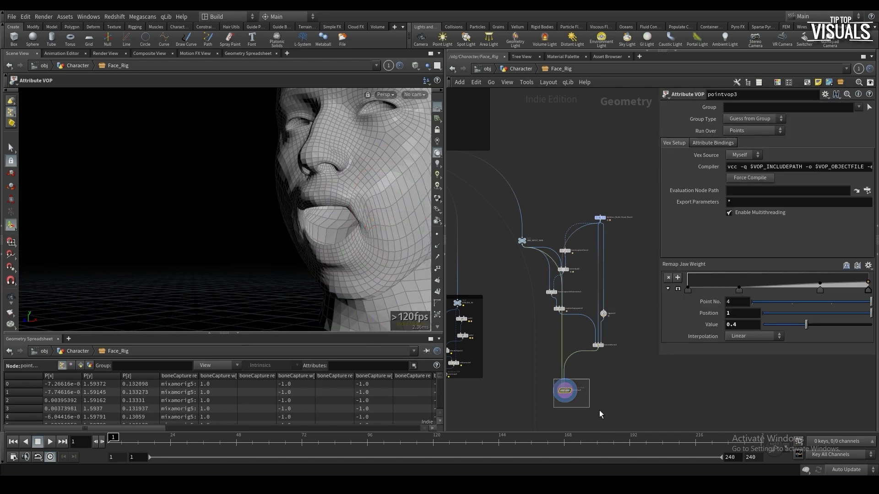
# Expand the Remap Jaw Weight ramp, try Catmull-Rom and Monotone Cubic interpolation, and set its points to Bezier
pyautogui.click(678, 289)
pyautogui.scroll(-4, 690, 300)
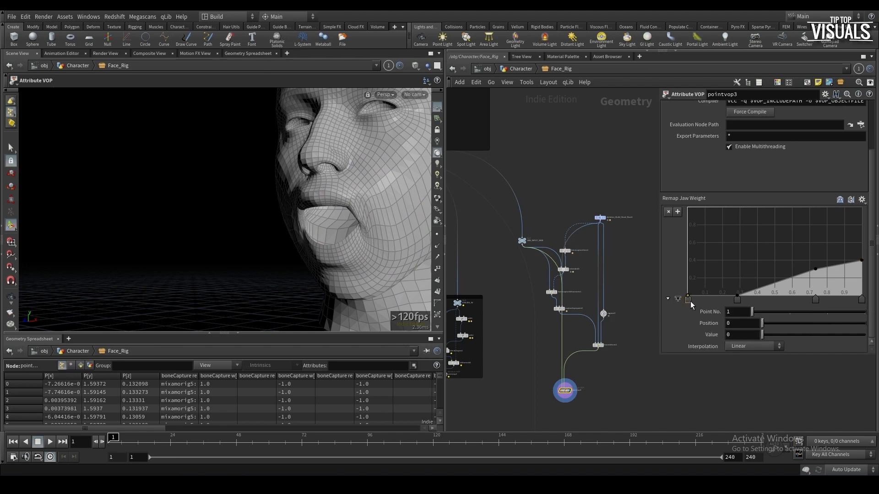
pyautogui.click(765, 347)
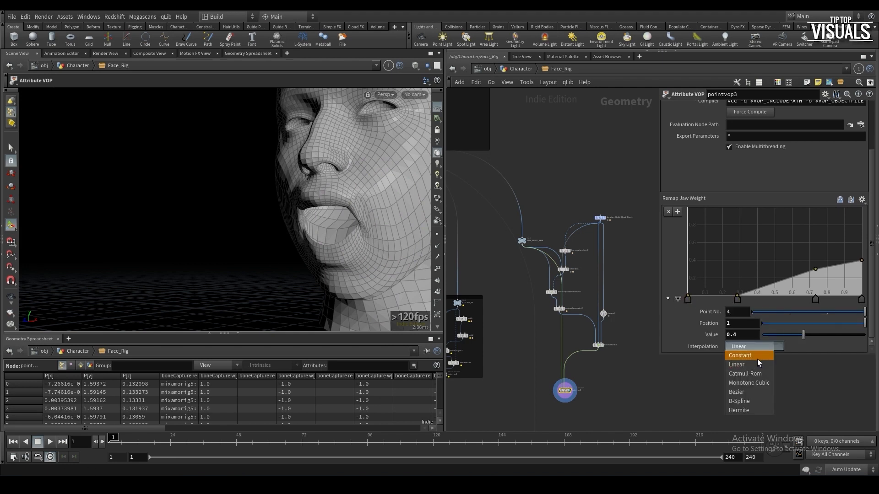
pyautogui.click(744, 373)
pyautogui.click(748, 413)
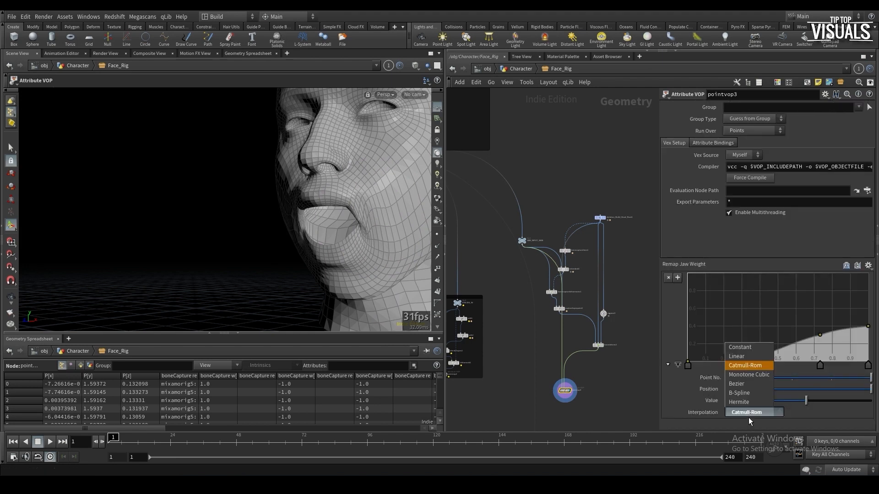
pyautogui.click(750, 376)
pyautogui.click(754, 412)
pyautogui.click(750, 384)
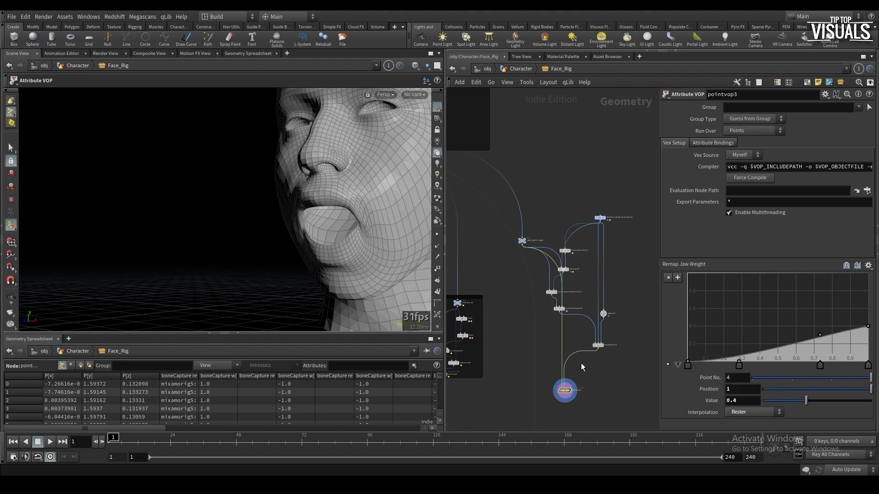
# Save the scene, hide the node parameters, and pose the jaw in rigpose3 back to a closed mouth
pyautogui.hotkey('ctrl', 's')
pyautogui.press('p')
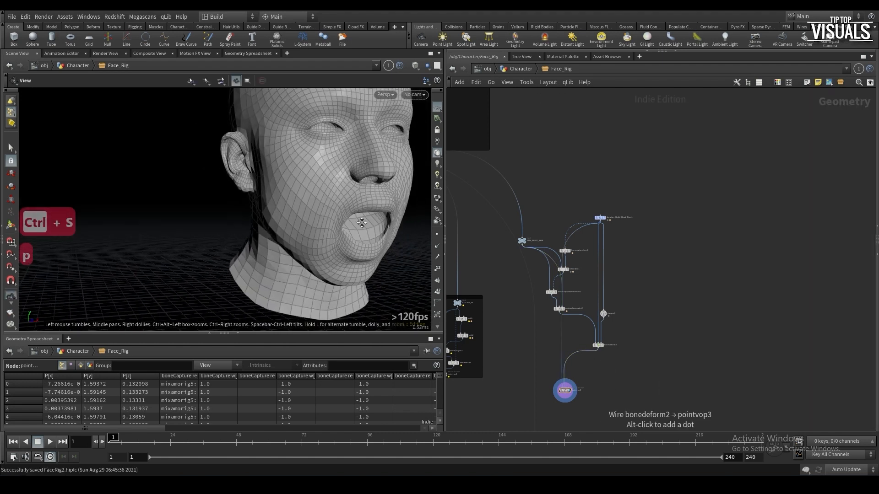
pyautogui.click(603, 313)
pyautogui.moveTo(399, 208)
pyautogui.keyDown('alt'); pyautogui.mouseDown()
pyautogui.moveTo(363, 216)
pyautogui.moveTo(397, 196)
pyautogui.moveTo(386, 218)
pyautogui.moveTo(392, 196)
pyautogui.mouseUp(); pyautogui.keyUp('alt')
pyautogui.keyDown('alt'); pyautogui.moveTo(212, 275); pyautogui.dragTo(262, 276); pyautogui.keyUp('alt')
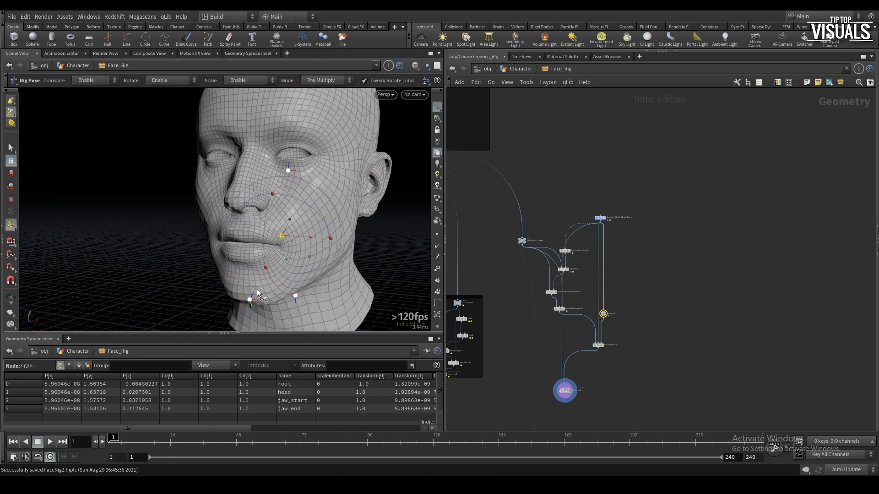
pyautogui.hotkey('ctrl', 's')
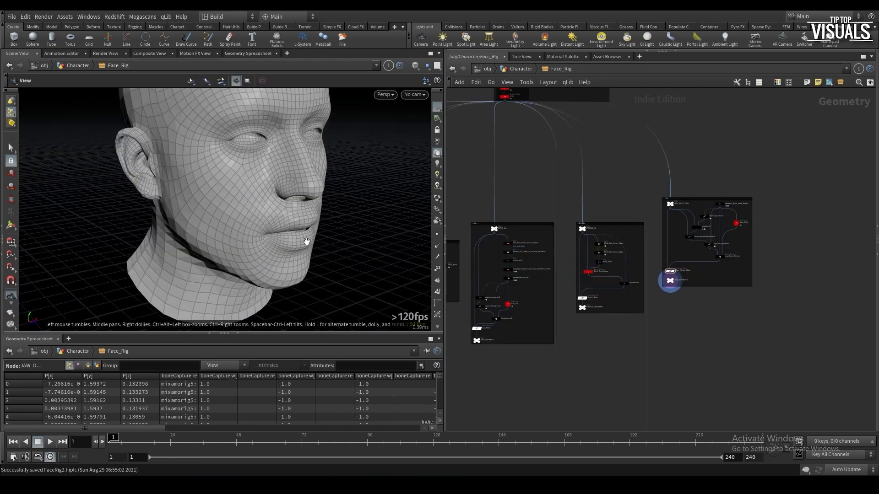
# Hide the geometry spreadsheet to enlarge the viewport, and shift the Nose network box away from the Ears box
pyautogui.scroll(5, 585, 229)
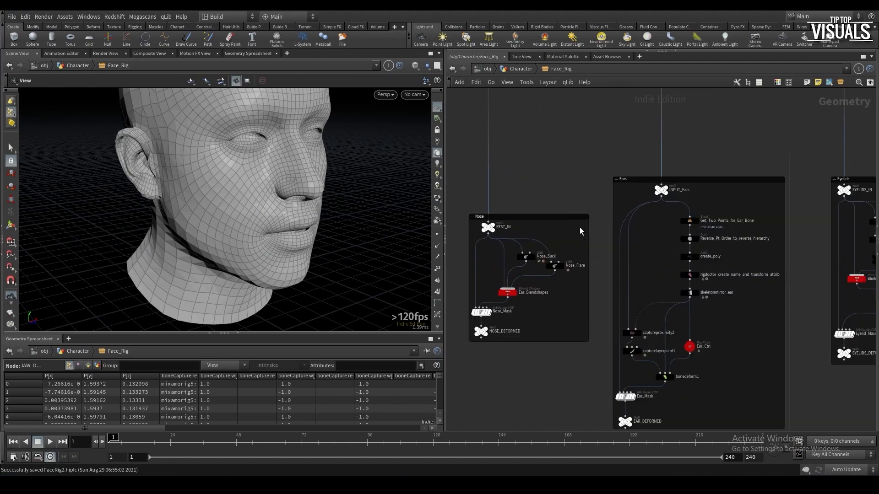
pyautogui.moveTo(499, 379); pyautogui.dragTo(602, 332, button='middle')
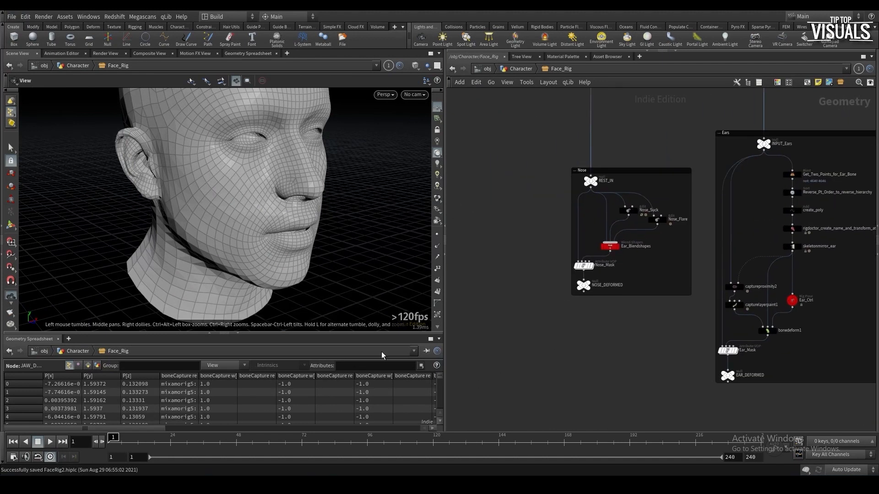
pyautogui.click(236, 333)
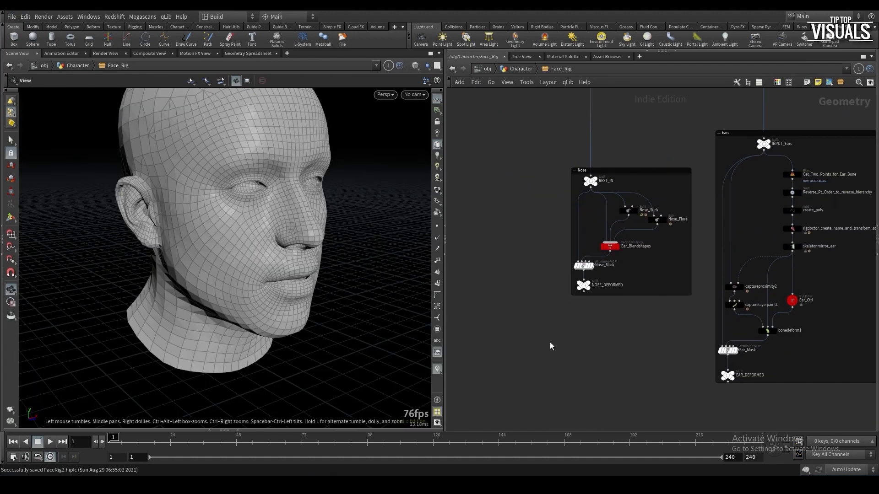
pyautogui.moveTo(609, 186); pyautogui.dragTo(582, 171)
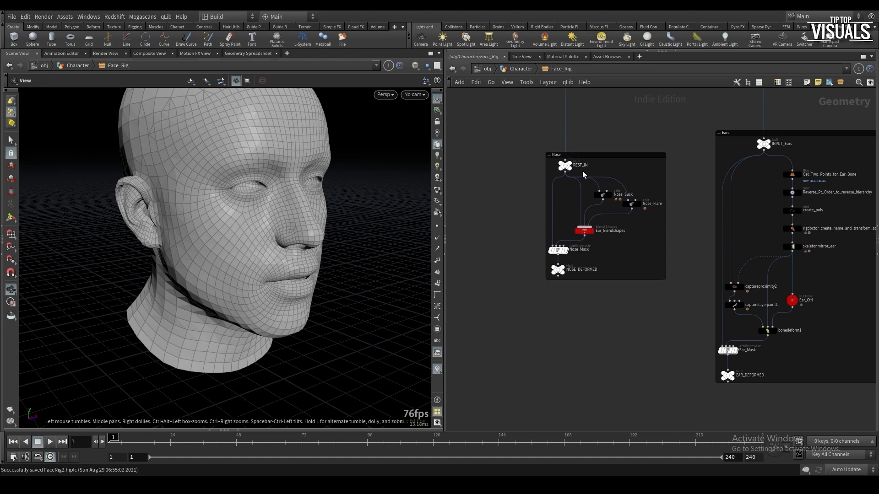
pyautogui.scroll(-2, 572, 256)
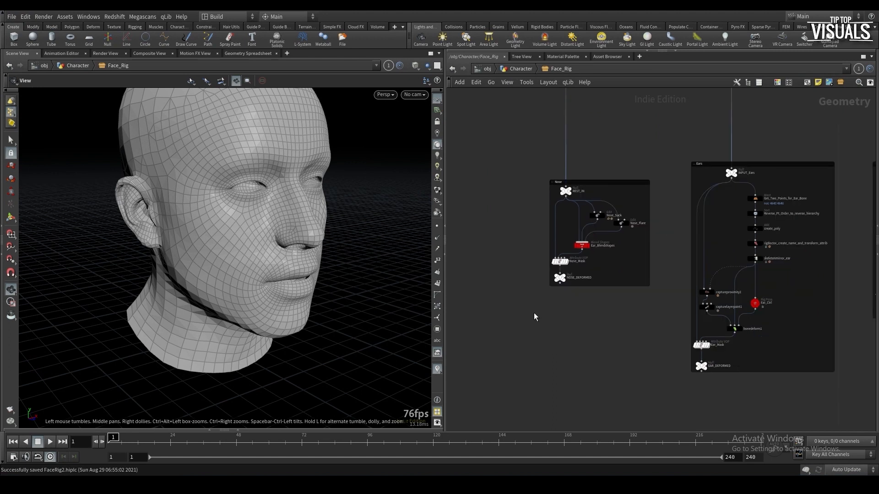
# Add a Point VOP node in the empty space below the Nose network box
pyautogui.press('Tab')
pyautogui.write('pvop')
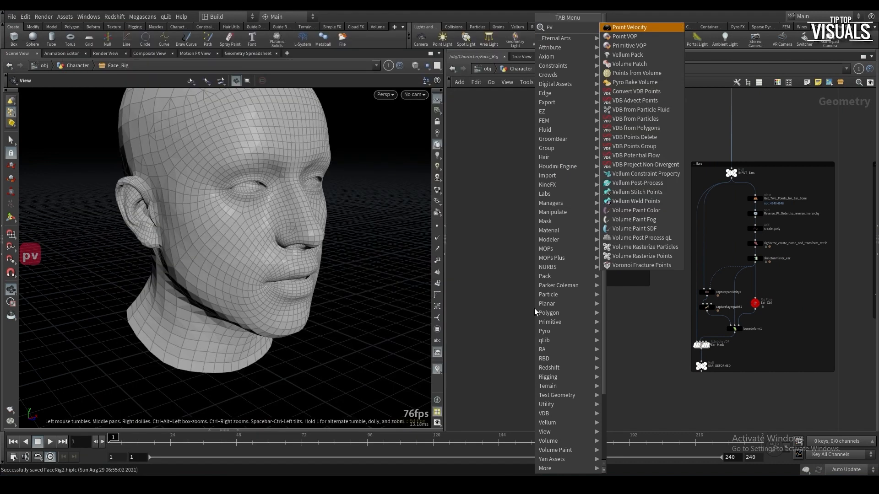
pyautogui.press('Return')
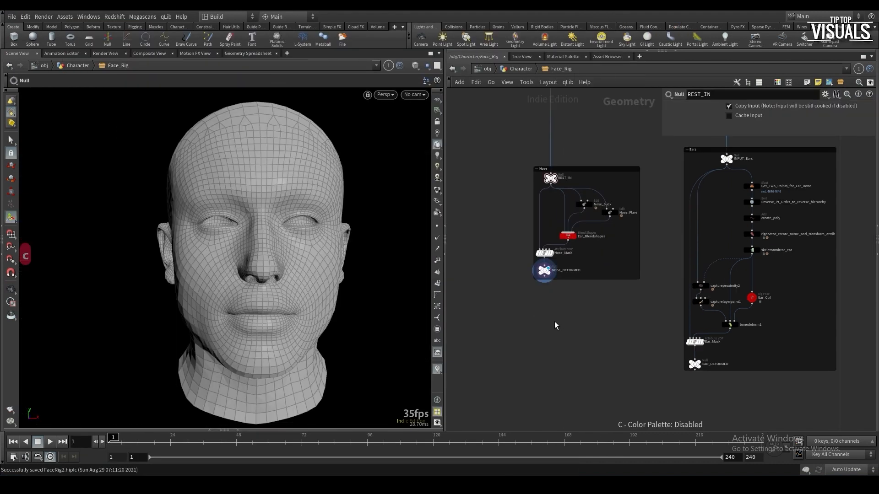
# Add an EZ Apply Difference node below the Nose network box
pyautogui.press('Tab')
pyautogui.write('ez')
pyautogui.write('p')
pyautogui.press('Return')
pyautogui.press('Return')
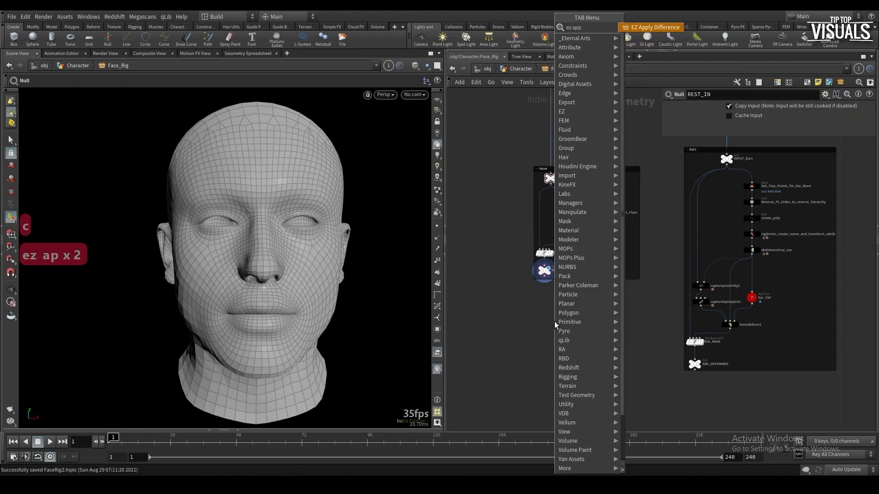
# Look through the EZ node category, and move the EZ Apply Difference node farther below the Nose network box
pyautogui.press('Tab')
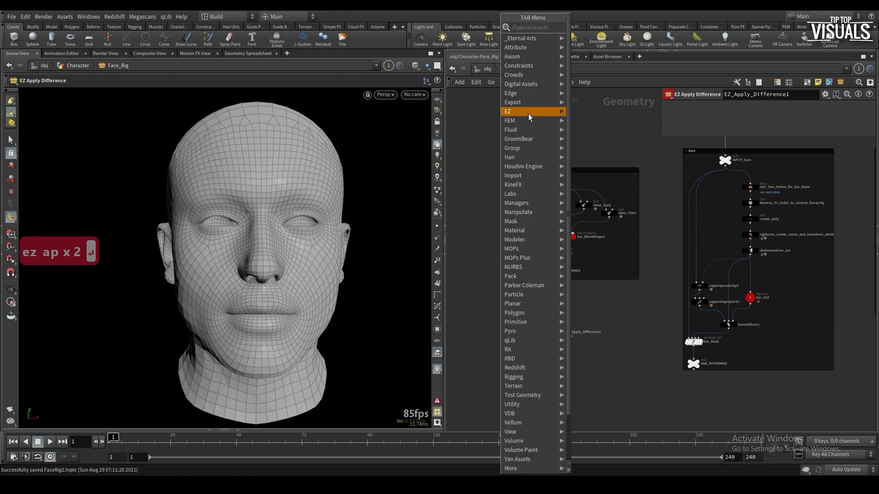
pyautogui.moveTo(528, 112)
pyautogui.moveTo(577, 157)
pyautogui.click(496, 232)
pyautogui.scroll(2, 545, 279)
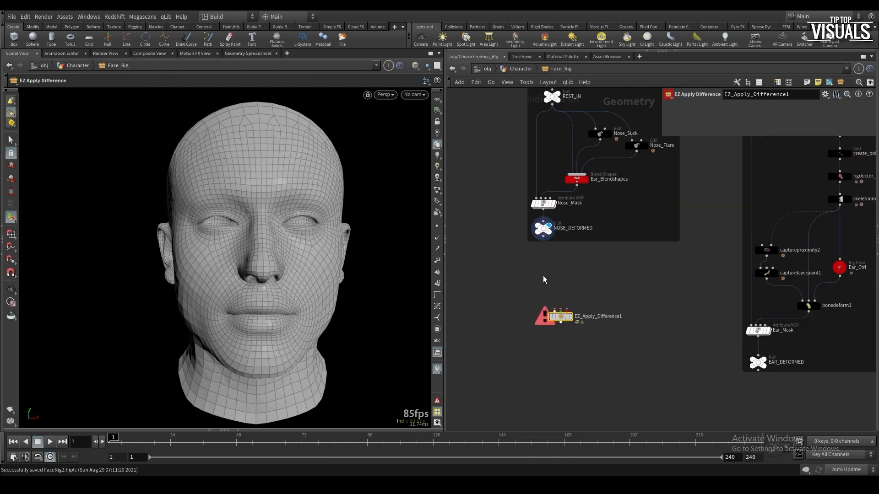
pyautogui.scroll(-2, 600, 423)
pyautogui.moveTo(571, 335); pyautogui.dragTo(585, 381)
pyautogui.scroll(3, 585, 381)
pyautogui.scroll(-3, 575, 378)
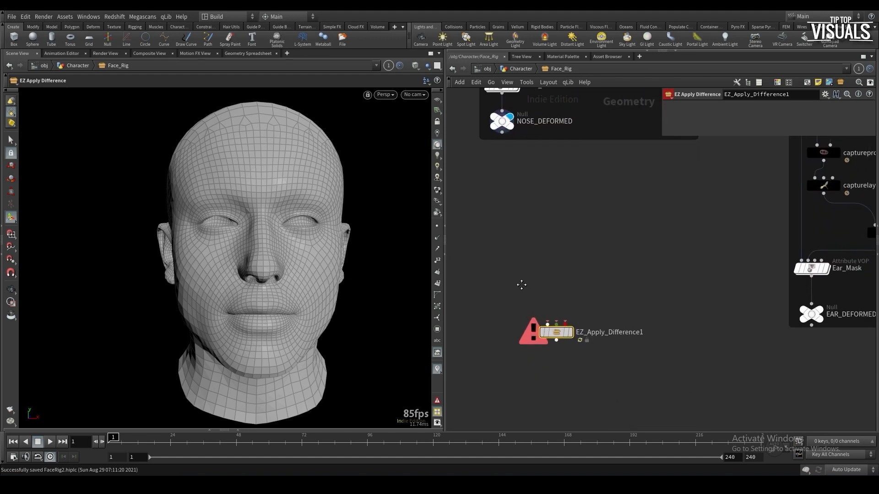
# Wire EAR_DEFORMED into the first input of the EZ Apply Difference node and position that node between the Nose and Ears boxes
pyautogui.moveTo(531, 306); pyautogui.dragTo(693, 311)
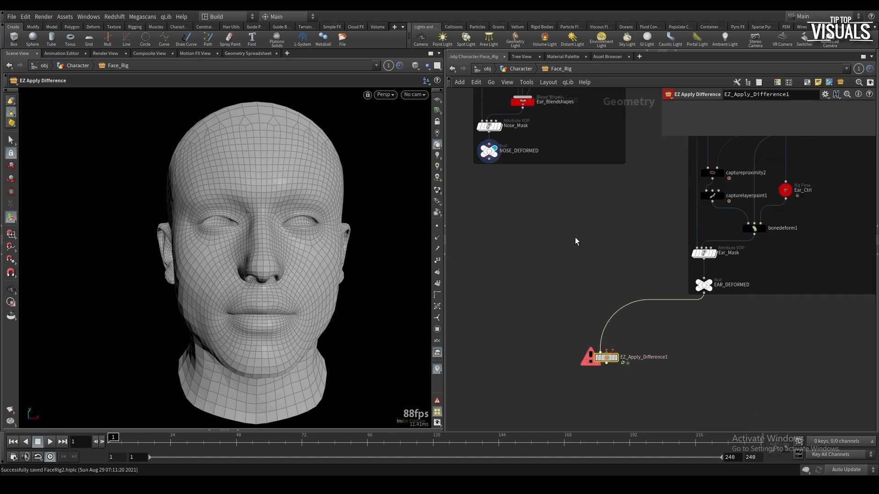
pyautogui.scroll(2, 599, 350)
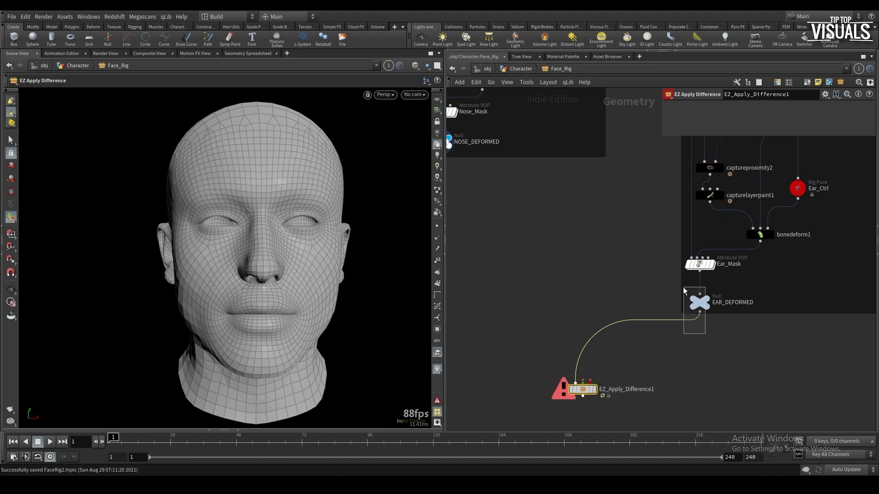
pyautogui.click(694, 303)
pyautogui.scroll(-2, 595, 311)
pyautogui.moveTo(562, 306); pyautogui.dragTo(522, 232)
pyautogui.scroll(3, 585, 369)
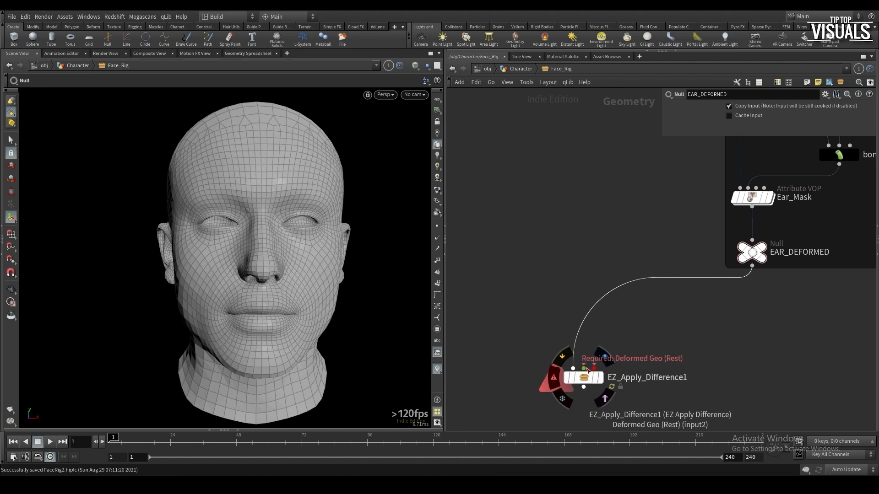
# Wire the nose REST_IN into the node's Deformed Geo (Rest) input and NOSE_DEFORMED into its Deformed Geo (Deformed) input
pyautogui.click(586, 369)
pyautogui.scroll(-6, 576, 357)
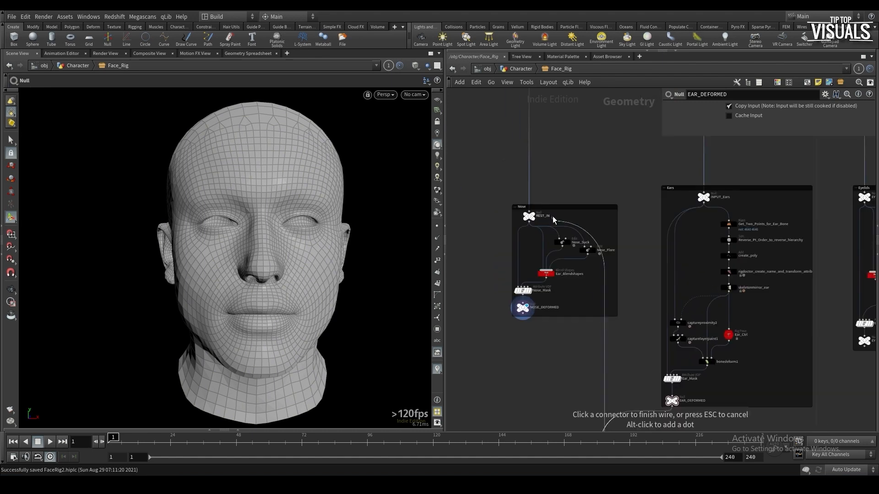
pyautogui.click(539, 228)
pyautogui.moveTo(571, 313); pyautogui.dragTo(544, 184, button='middle')
pyautogui.scroll(6, 602, 354)
pyautogui.click(601, 354)
pyautogui.scroll(-6, 570, 325)
pyautogui.scroll(4, 522, 257)
pyautogui.click(520, 241)
pyautogui.moveTo(535, 292); pyautogui.dragTo(503, 228, button='middle')
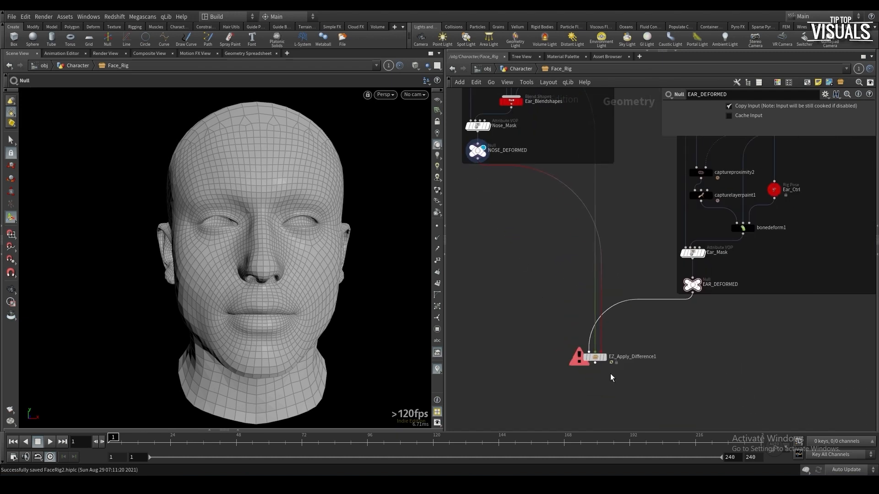
# Display the EZ Apply Difference result, test it by varying Nose_Suck in the nose blend shapes, and save the scene
pyautogui.scroll(-4, 601, 360)
pyautogui.click(683, 295)
pyautogui.moveTo(319, 290); pyautogui.dragTo(350, 321)
pyautogui.moveTo(536, 251); pyautogui.dragTo(536, 251)
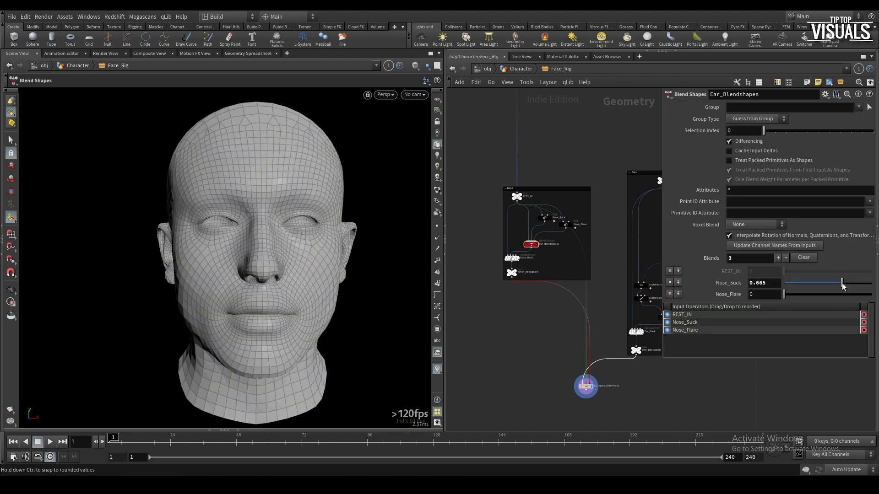
pyautogui.moveTo(687, 299); pyautogui.dragTo(803, 311)
pyautogui.moveTo(683, 380); pyautogui.dragTo(600, 331, button='middle')
pyautogui.scroll(-1, 600, 332)
pyautogui.press('p')
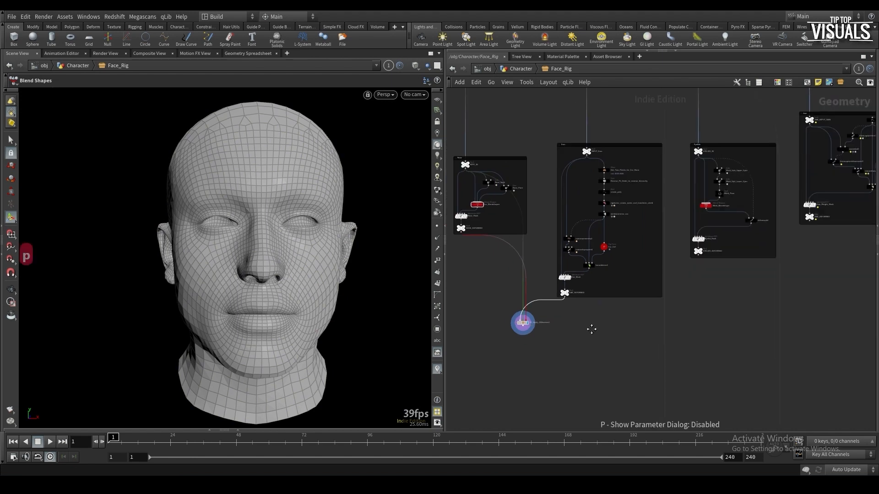
pyautogui.hotkey('ctrl', 's')
# Duplicate the EZ Apply Difference node, feeding EYELIDS_DEFORMED into its first input and the first difference node into its Deformed input
pyautogui.scroll(2, 586, 339)
pyautogui.click(582, 337)
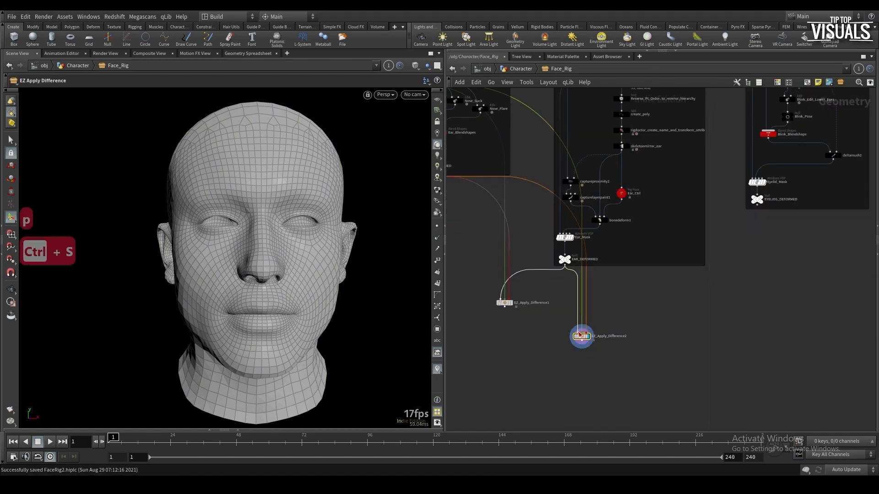
pyautogui.moveTo(757, 207); pyautogui.dragTo(584, 333)
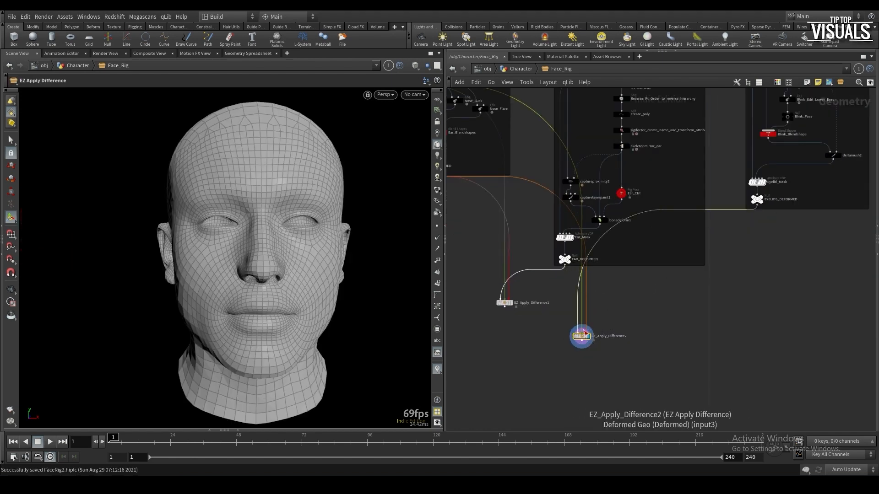
pyautogui.scroll(2, 627, 329)
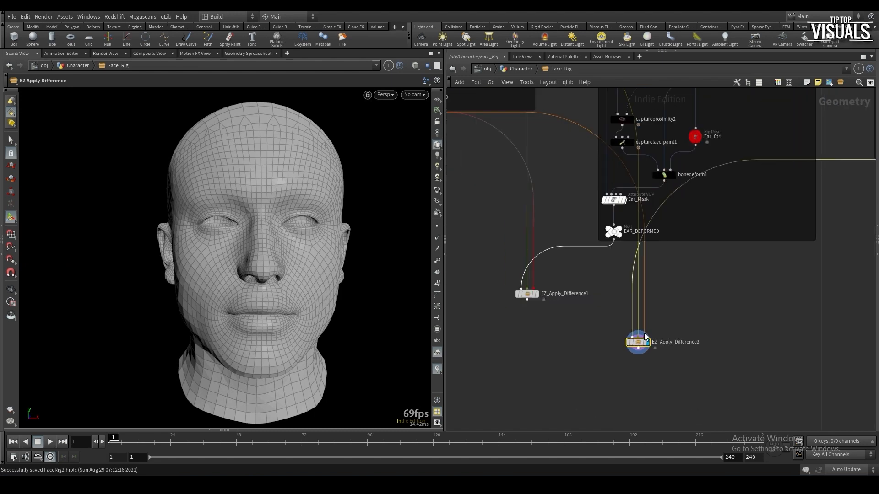
pyautogui.click(639, 333)
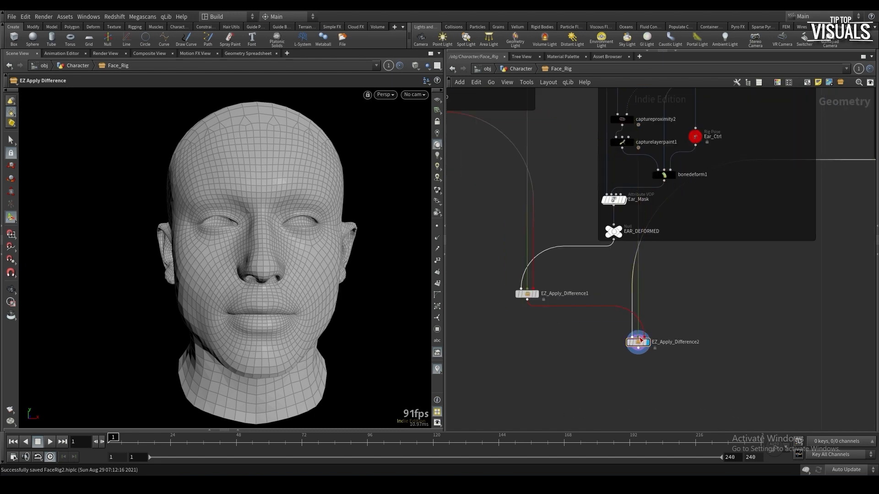
# Connect INPUT_Ears to the Deformed Geo (Rest) input of the second EZ Apply Difference node
pyautogui.scroll(-3, 632, 168)
pyautogui.click(631, 163)
pyautogui.scroll(2, 623, 344)
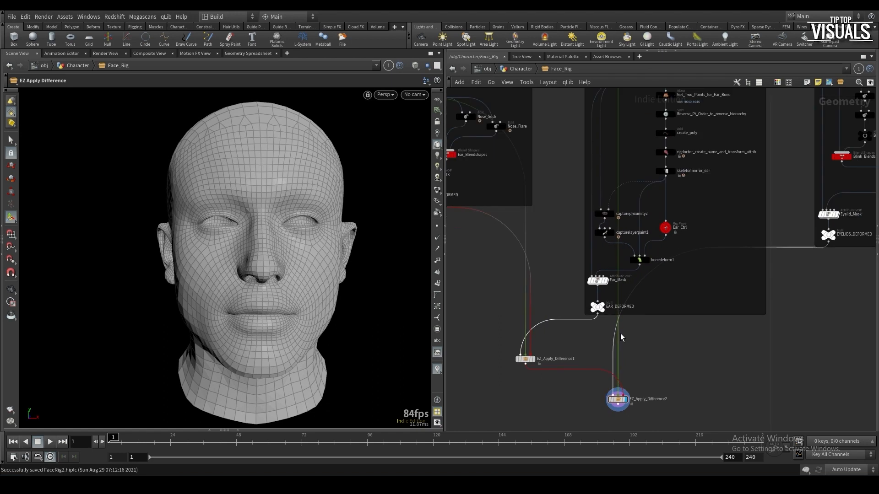
pyautogui.moveTo(619, 339); pyautogui.dragTo(619, 397, button='middle')
# Show the Blink_Blendshape parameters, and pose the ears outward with Ear_Ctrl to test the combined deformation
pyautogui.scroll(-1, 682, 327)
pyautogui.moveTo(682, 327); pyautogui.dragTo(619, 238, button='middle')
pyautogui.moveTo(765, 195); pyautogui.dragTo(704, 240, button='middle')
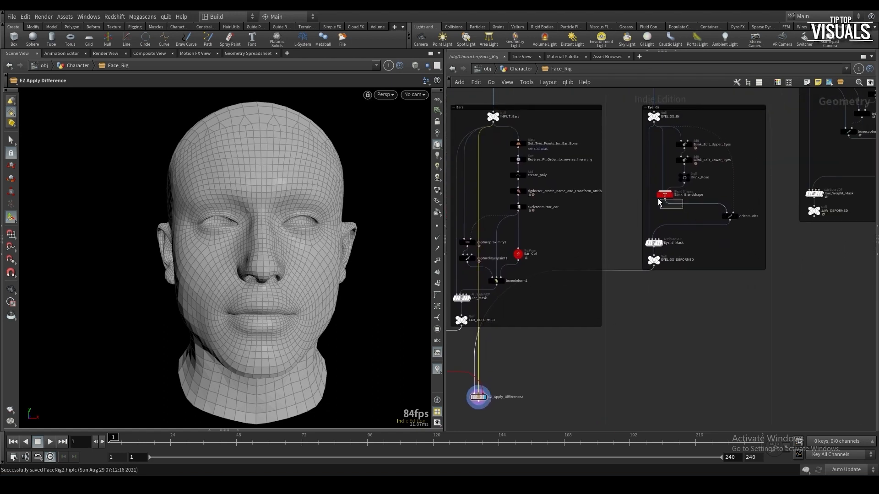
pyautogui.press('p')
pyautogui.moveTo(516, 264); pyautogui.dragTo(555, 300, button='middle')
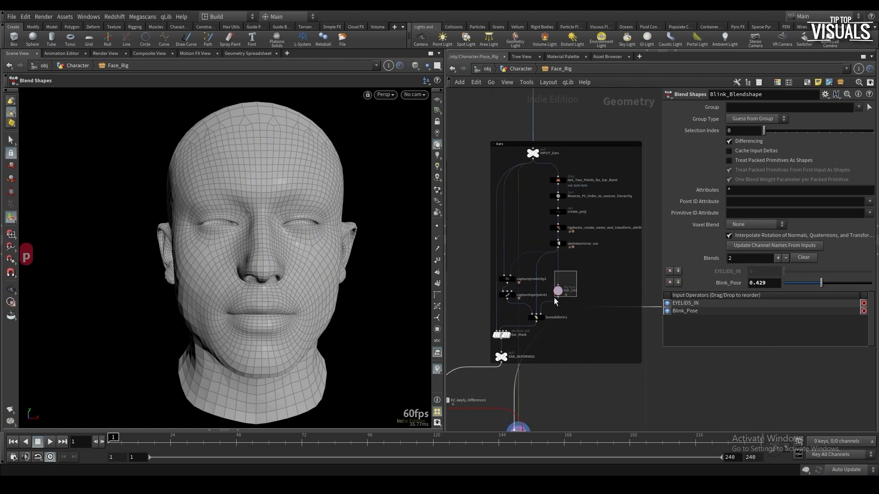
pyautogui.moveTo(554, 299); pyautogui.dragTo(552, 300)
pyautogui.moveTo(210, 275); pyautogui.dragTo(288, 263, button='middle')
pyautogui.moveTo(458, 271); pyautogui.dragTo(619, 272, button='middle')
# Set Nose_Suck to 0.89 in the nose blend shapes to test the combined result, and hide the parameters
pyautogui.click(536, 231)
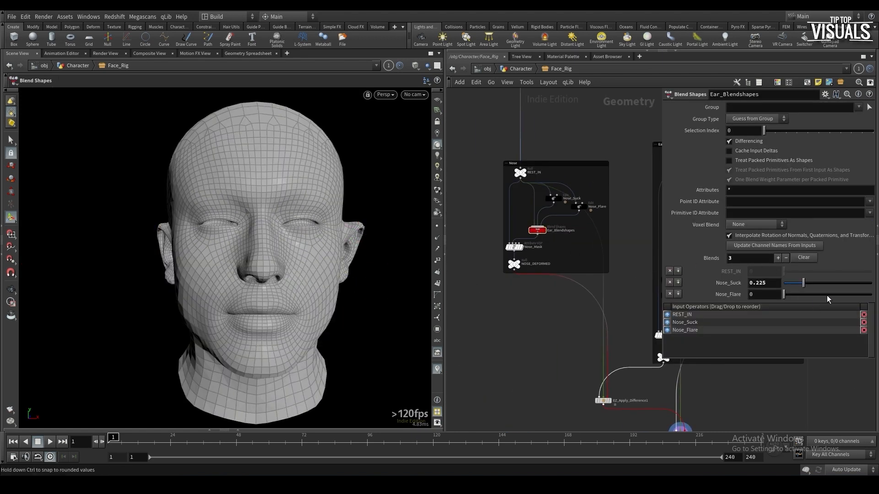
pyautogui.moveTo(840, 287); pyautogui.dragTo(862, 284)
pyautogui.scroll(-3, 718, 379)
pyautogui.moveTo(719, 379); pyautogui.dragTo(535, 280, button='middle')
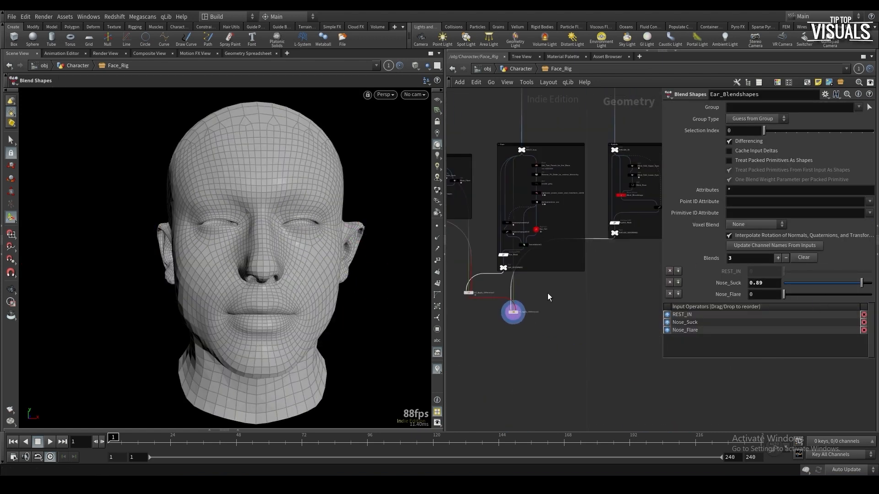
pyautogui.press('p')
# Duplicate the EZ Apply Difference node below the Eyelids box and wire JAW_DEFORMED into the copy's first input
pyautogui.moveTo(513, 312); pyautogui.dragTo(649, 308)
pyautogui.scroll(3, 649, 307)
pyautogui.scroll(1, 648, 308)
pyautogui.click(643, 304)
pyautogui.scroll(-2, 657, 283)
pyautogui.click(733, 156)
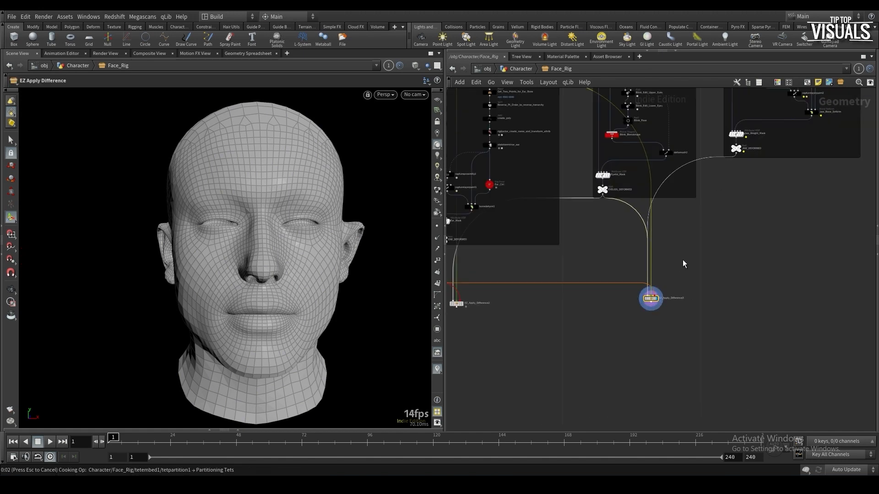
# Connect the second EZ Apply Difference output to the Deformed input of the third one
pyautogui.scroll(3, 682, 263)
pyautogui.moveTo(685, 255); pyautogui.dragTo(737, 340, button='middle')
pyautogui.scroll(-3, 737, 340)
pyautogui.click(735, 340)
pyautogui.click(563, 356)
pyautogui.scroll(2, 721, 354)
pyautogui.moveTo(737, 339); pyautogui.dragTo(729, 374)
# Connect EYELIDS_IN to the Deformed Geo (Rest) input of the third EZ Apply Difference node
pyautogui.click(728, 368)
pyautogui.scroll(-2, 714, 293)
pyautogui.moveTo(697, 151); pyautogui.dragTo(697, 231, button='middle')
pyautogui.click(683, 188)
pyautogui.scroll(-2, 647, 251)
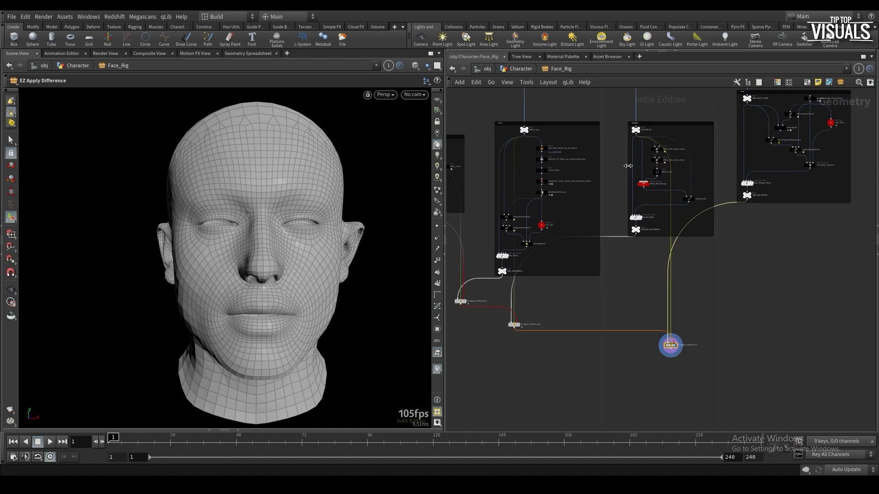
# Stack the three EZ Apply Difference nodes in one vertical column below the Eyelids box
pyautogui.scroll(1, 675, 323)
pyautogui.moveTo(483, 328); pyautogui.dragTo(609, 292)
pyautogui.keyDown('shift'); pyautogui.click(600, 293); pyautogui.keyUp('shift')
pyautogui.moveTo(671, 354); pyautogui.dragTo(624, 326)
pyautogui.moveTo(561, 340); pyautogui.dragTo(679, 356, button='middle')
pyautogui.moveTo(538, 317); pyautogui.dragTo(693, 320)
pyautogui.moveTo(678, 332)
pyautogui.press('l')
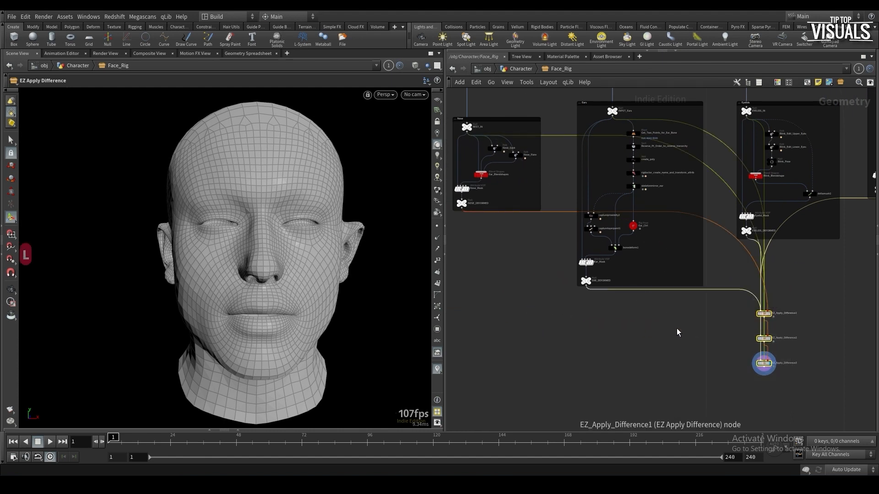
# Spread the three EZ Apply Difference nodes in a descending diagonal below the Nose, Ears and Eyelids boxes
pyautogui.moveTo(767, 314); pyautogui.dragTo(560, 311)
pyautogui.press('Escape')
pyautogui.moveTo(769, 340); pyautogui.dragTo(611, 332)
pyautogui.moveTo(770, 363); pyautogui.dragTo(688, 351)
pyautogui.scroll(-3, 689, 354)
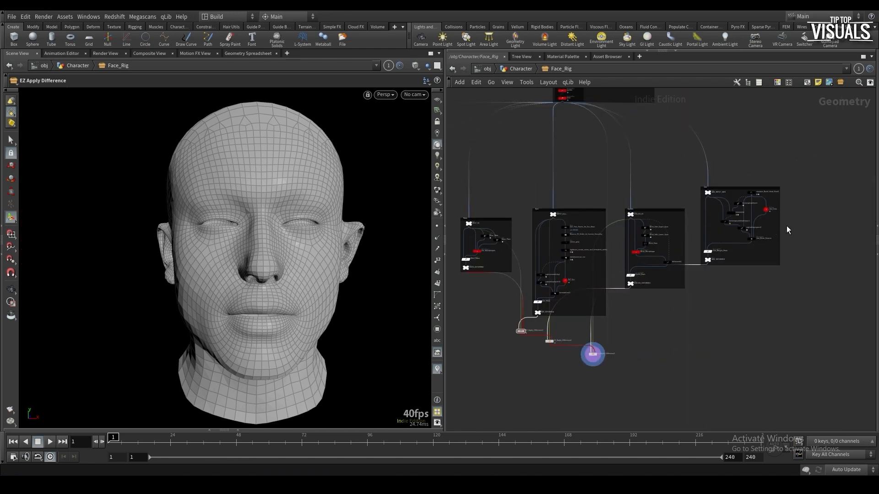
# Rotate the jaw open by about 16.7 degrees with Jaw_Ctrls and view the head at an angle to test the combined rig
pyautogui.click(766, 211)
pyautogui.keyDown('alt'); pyautogui.moveTo(330, 266); pyautogui.dragTo(299, 280); pyautogui.keyUp('alt')
pyautogui.click(325, 282)
# Set Nose_Suck to 0 in the nose blend shapes and save the scene
pyautogui.click(636, 251)
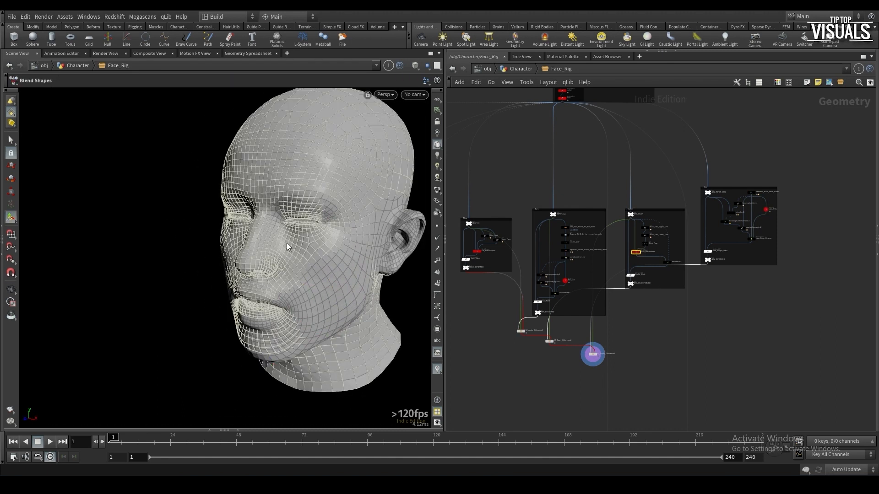
pyautogui.press('p')
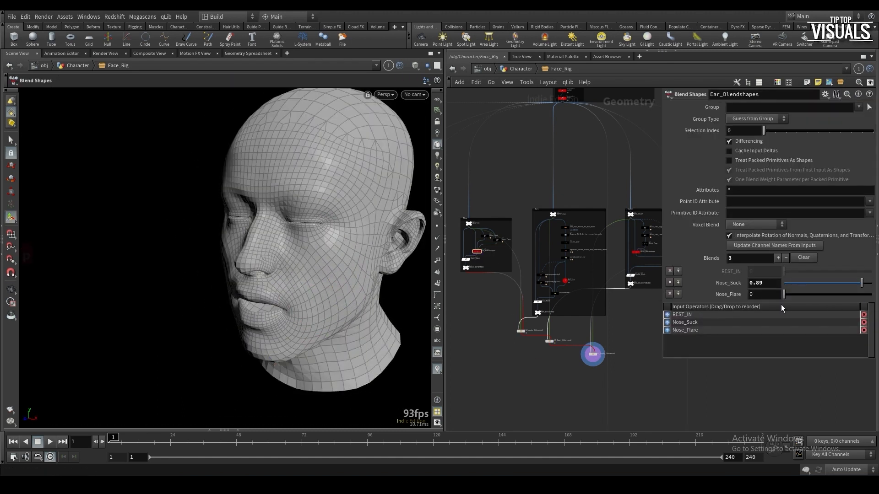
pyautogui.moveTo(826, 291); pyautogui.dragTo(842, 317)
pyautogui.hotkey('ctrl', 's')
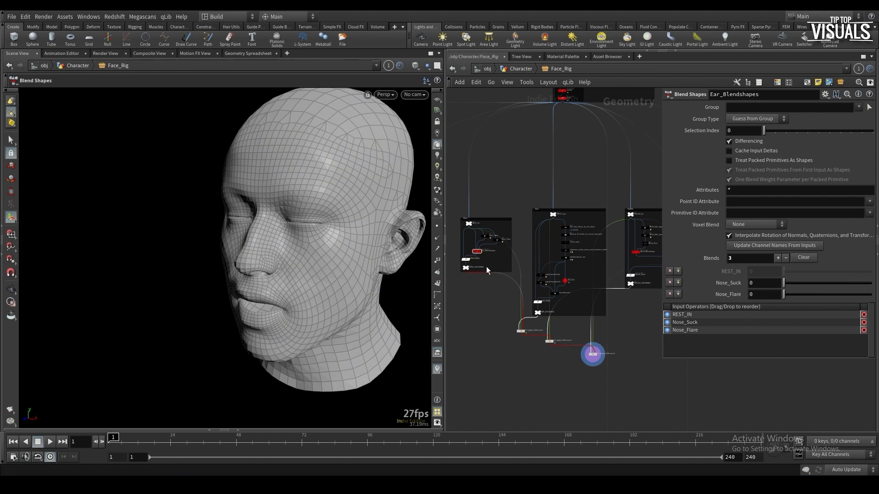
# Reset the eyelid blink, clear all transformations on Jaw_Ctrls, and save the scene
pyautogui.scroll(2, 486, 267)
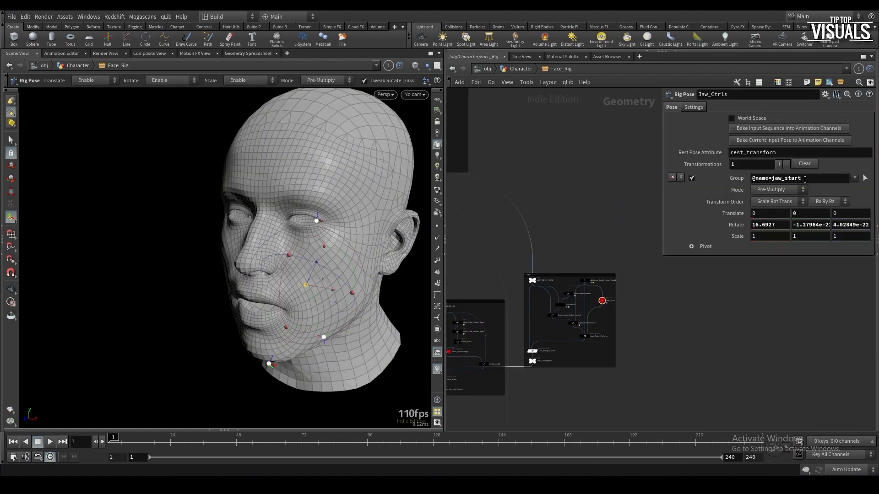
pyautogui.click(804, 164)
pyautogui.hotkey('ctrl', 's')
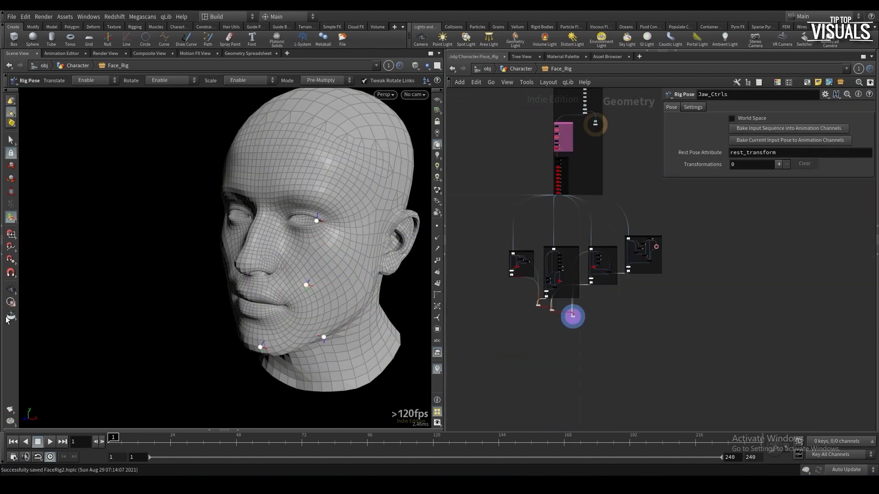
# Duplicate the last EZ Apply Difference node and place the copy beside the lower edge of the Cheek Deformers box
pyautogui.scroll(-3, 669, 291)
pyautogui.scroll(1, 493, 307)
pyautogui.moveTo(493, 308); pyautogui.dragTo(555, 251, button='middle')
pyautogui.scroll(2, 507, 351)
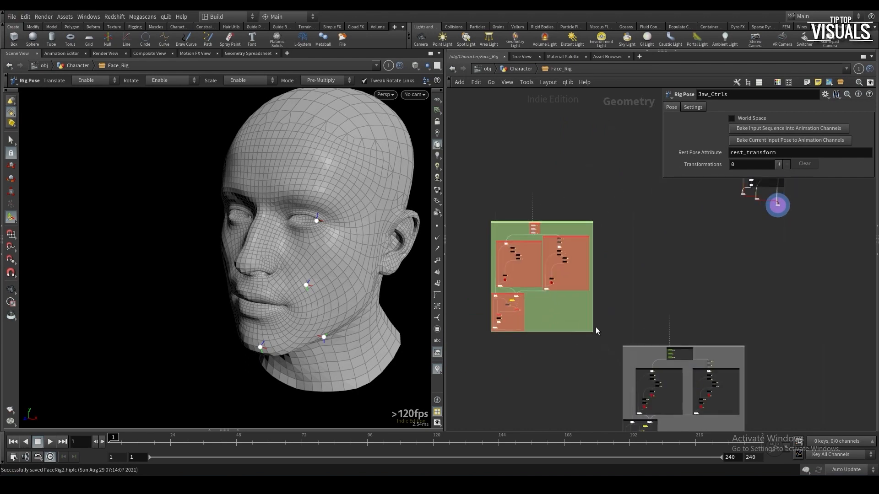
pyautogui.moveTo(748, 221); pyautogui.dragTo(747, 217)
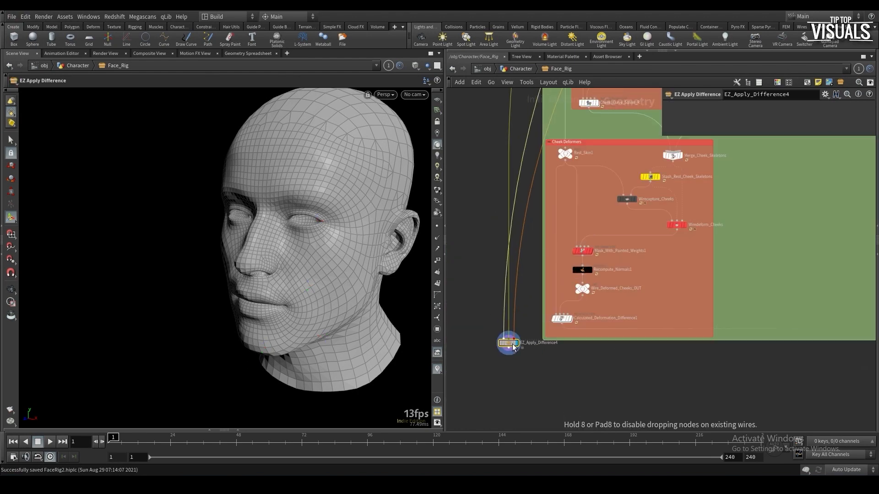
pyautogui.moveTo(514, 344); pyautogui.dragTo(516, 346)
# Connect Wire_Deformed_Cheeks_OUT to the first input of the new EZ Apply Difference node
pyautogui.click(503, 341)
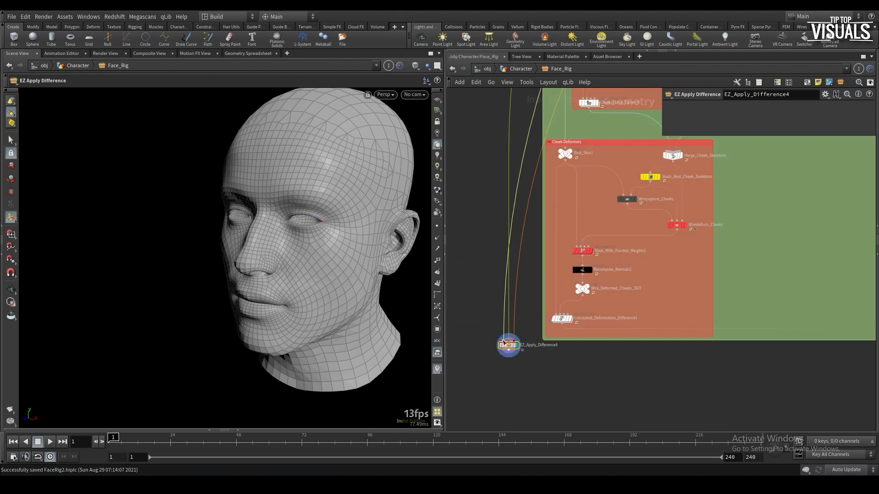
pyautogui.click(582, 296)
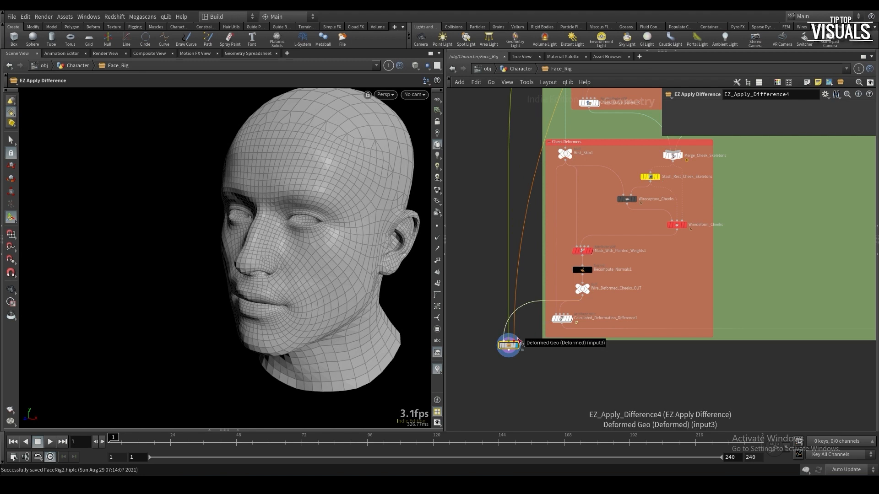
# Wire Rest_Skin1 into the new node's Rest input and the third EZ Apply Difference output into its Deformed input
pyautogui.click(518, 343)
pyautogui.scroll(-6, 508, 341)
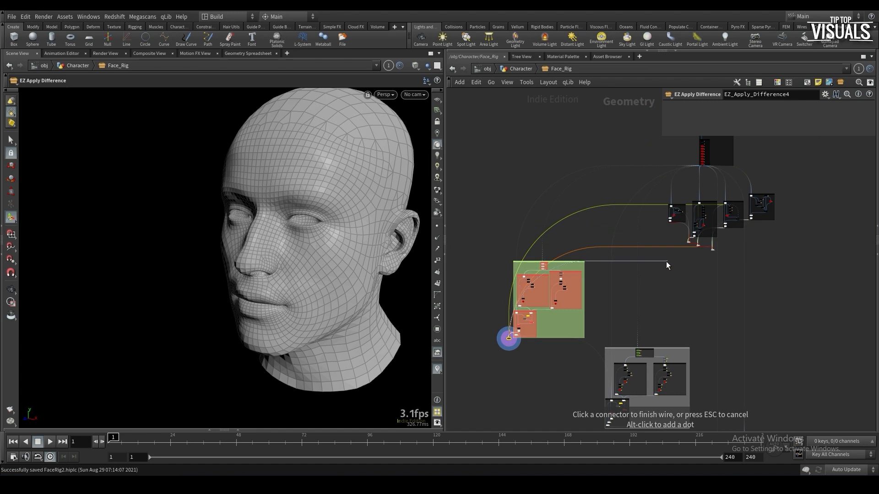
pyautogui.scroll(10, 504, 362)
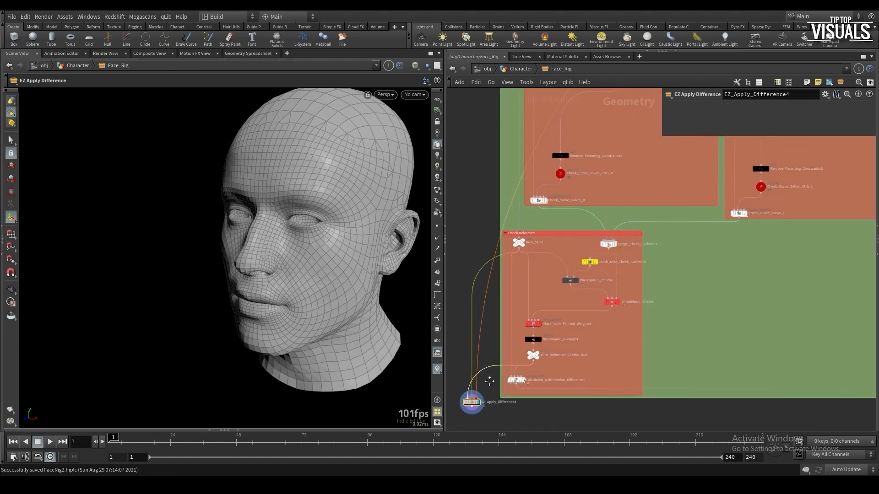
pyautogui.scroll(-6, 476, 403)
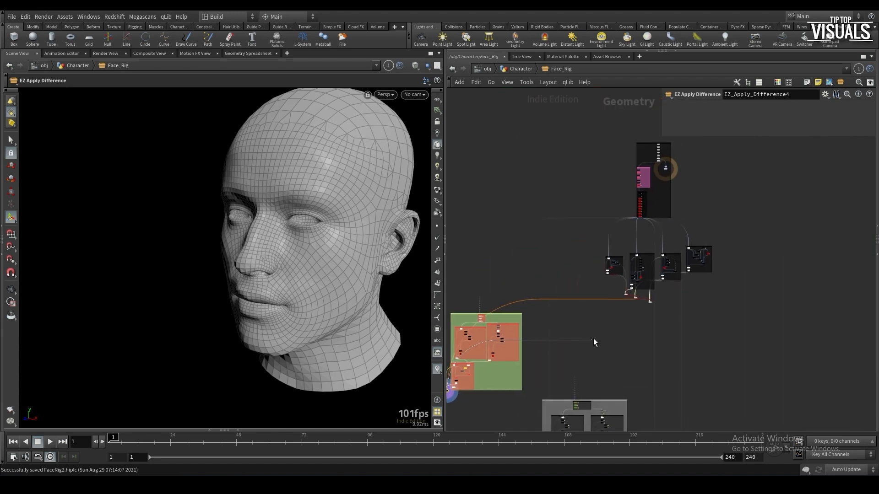
pyautogui.scroll(7, 641, 310)
pyautogui.click(655, 295)
pyautogui.scroll(-4, 654, 296)
pyautogui.moveTo(626, 323); pyautogui.dragTo(721, 298, button='middle')
pyautogui.scroll(-5, 635, 325)
pyautogui.scroll(10, 616, 337)
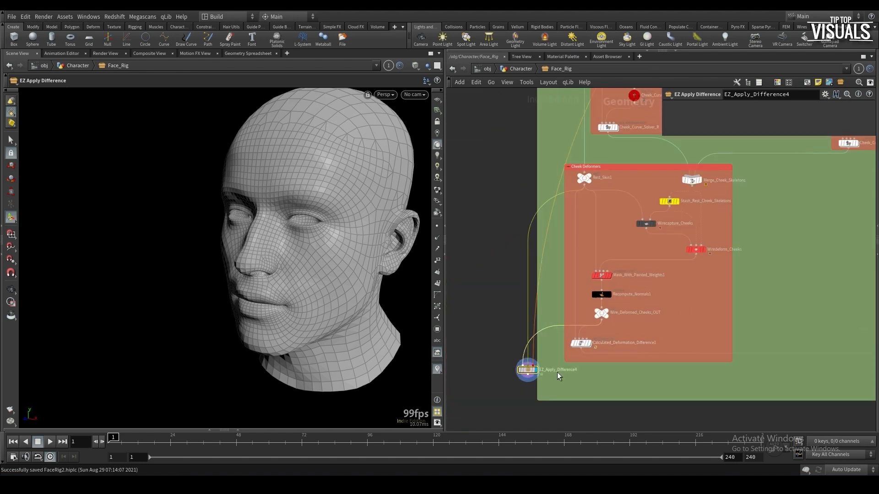
# Place the new EZ Apply Difference node between Wire_Deformed_Cheeks_OUT and Calculated_Deformation_Difference1 inside the Cheek Deformers box, and save the scene
pyautogui.moveTo(579, 345)
pyautogui.mouseDown()
pyautogui.moveTo(562, 379)
pyautogui.moveTo(538, 363)
pyautogui.moveTo(545, 336)
pyautogui.moveTo(586, 350)
pyautogui.mouseUp()
pyautogui.hotkey('ctrl', 'z')
pyautogui.hotkey('ctrl', 'z')
pyautogui.click(581, 352)
pyautogui.click(565, 375)
pyautogui.click(566, 375)
pyautogui.click(580, 351)
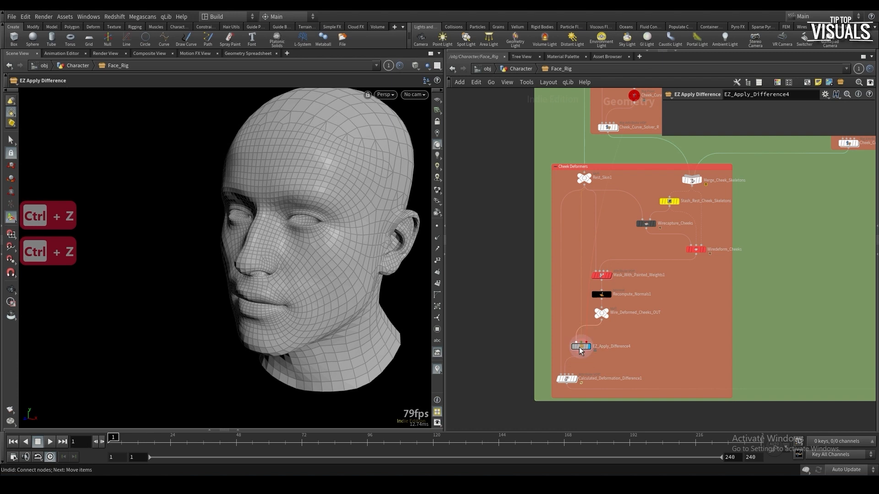
pyautogui.hotkey('ctrl', 's')
pyautogui.scroll(-8, 622, 362)
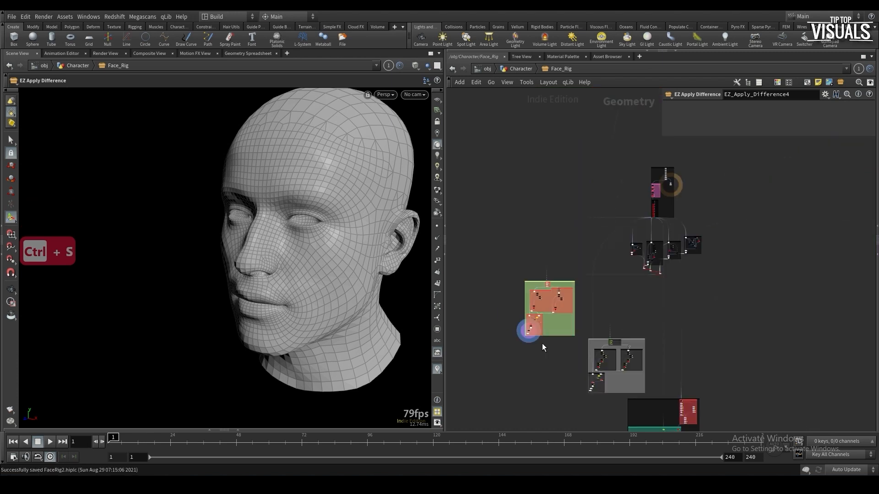
# Display the output of the Masked_Lips_Out node and save the scene
pyautogui.scroll(8, 542, 347)
pyautogui.moveTo(574, 384)
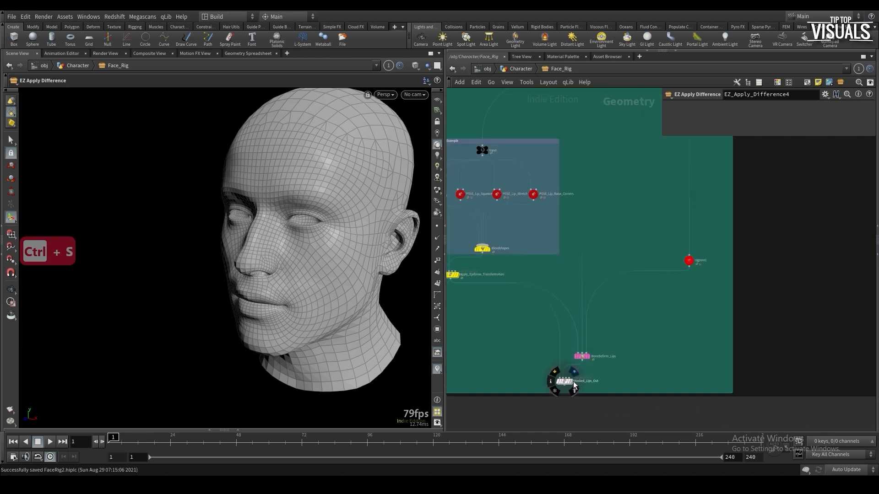
pyautogui.hotkey('ctrl', 's')
pyautogui.scroll(-3, 575, 317)
pyautogui.moveTo(545, 286); pyautogui.dragTo(525, 282)
pyautogui.scroll(-3, 520, 349)
# Try moving the inner control of the right eyebrow with Eyebrow_Full_Ctrl_Curve_Solver_R and undo the change
pyautogui.scroll(6, 509, 323)
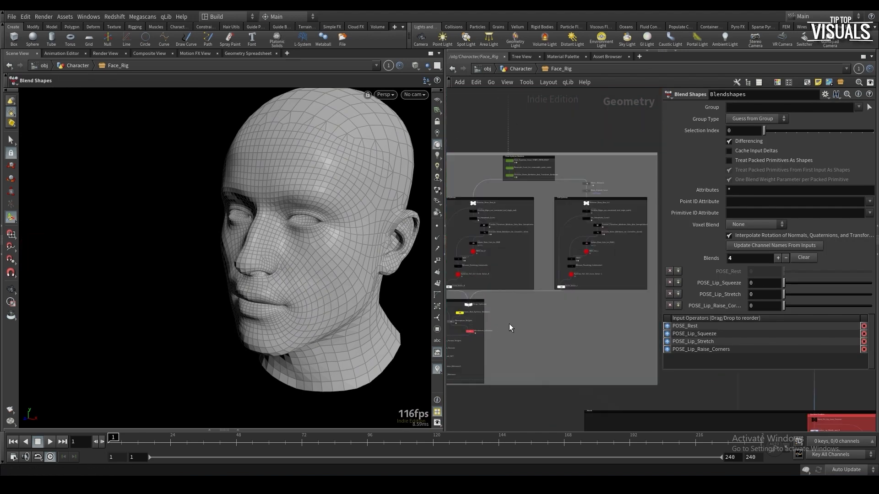
pyautogui.scroll(-5, 556, 348)
pyautogui.scroll(4, 563, 316)
pyautogui.click(498, 310)
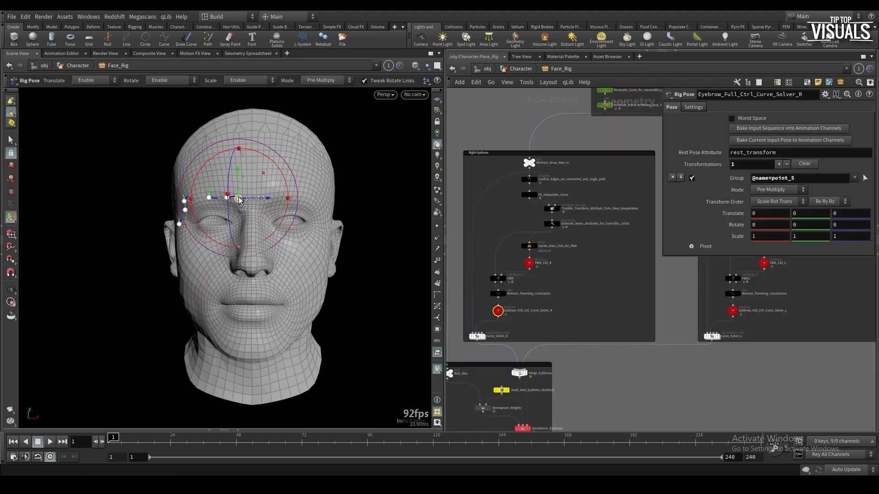
pyautogui.hotkey('ctrl', 'z')
pyautogui.moveTo(573, 296); pyautogui.dragTo(633, 351, button='middle')
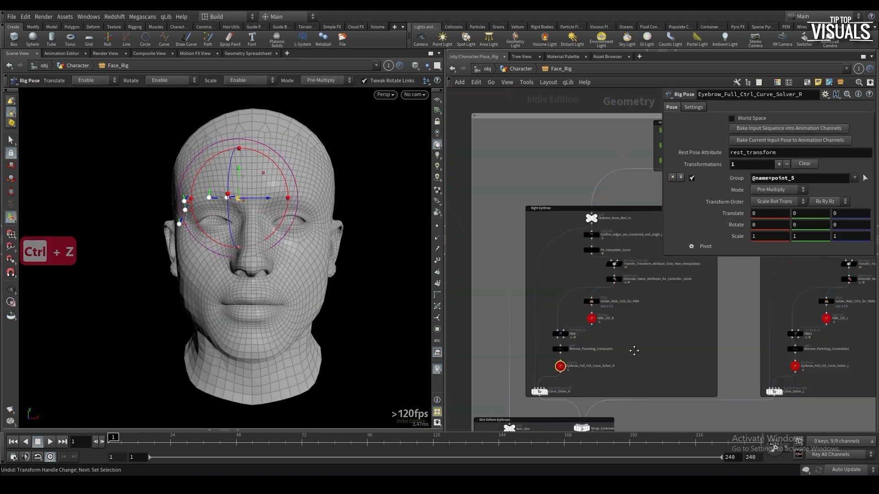
# Try moving a control under the left eye with Cheek_Curve_Solver_Ctrls_L and undo the change
pyautogui.scroll(-4, 561, 340)
pyautogui.moveTo(480, 219); pyautogui.dragTo(677, 389, button='middle')
pyautogui.scroll(4, 630, 322)
pyautogui.click(598, 332)
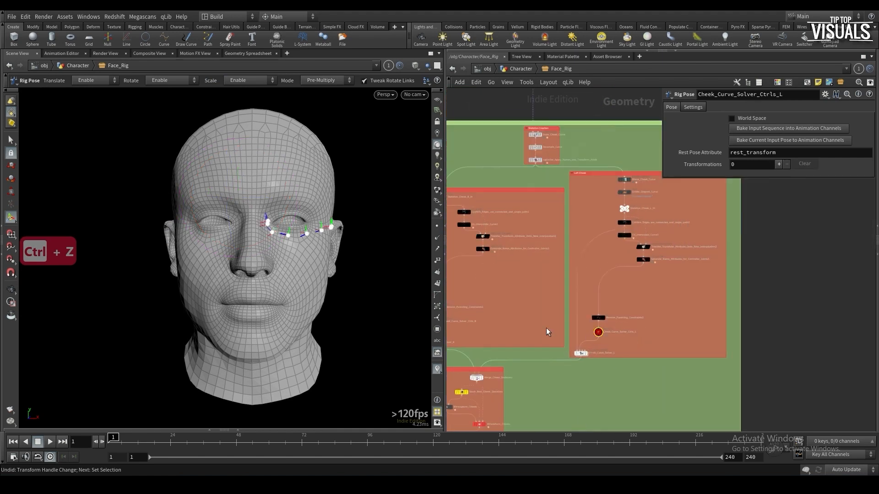
pyautogui.click(287, 236)
pyautogui.moveTo(286, 248); pyautogui.dragTo(316, 275)
pyautogui.moveTo(290, 238); pyautogui.dragTo(296, 234)
pyautogui.hotkey('ctrl', 'z')
# Try moving the jaw control with the rig pose node in the Jaw box and undo the change
pyautogui.moveTo(508, 397); pyautogui.dragTo(583, 333, button='middle')
pyautogui.scroll(-2, 583, 333)
pyautogui.scroll(-3, 602, 290)
pyautogui.moveTo(602, 294); pyautogui.dragTo(534, 422, button='middle')
pyautogui.scroll(-5, 552, 373)
pyautogui.scroll(6, 677, 327)
pyautogui.moveTo(677, 328); pyautogui.dragTo(595, 347, button='middle')
pyautogui.moveTo(731, 290); pyautogui.dragTo(491, 419, button='middle')
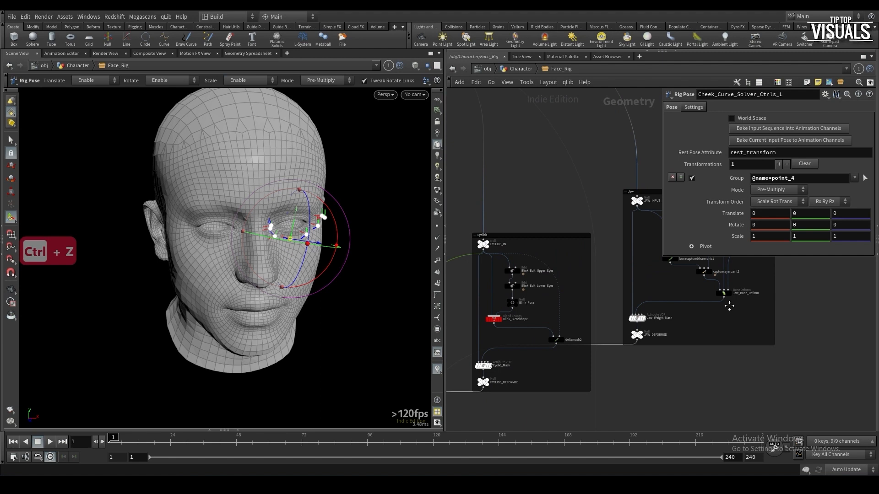
pyautogui.moveTo(730, 310); pyautogui.dragTo(617, 381, button='middle')
pyautogui.click(639, 306)
pyautogui.keyDown('alt'); pyautogui.moveTo(357, 311); pyautogui.dragTo(281, 302); pyautogui.keyUp('alt')
pyautogui.click(353, 306)
pyautogui.moveTo(332, 277); pyautogui.dragTo(328, 282)
pyautogui.hotkey('ctrl', 'z')
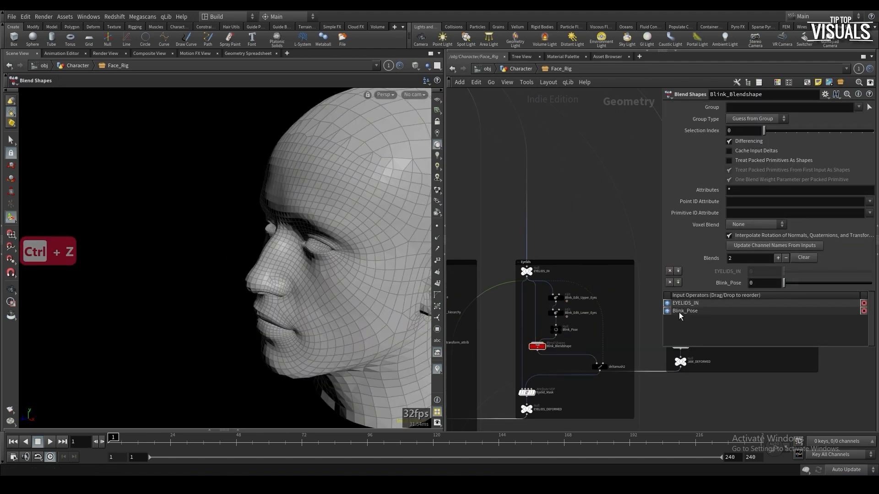
# Try moving an ear control and undo it, and test the Nose_Suck weight of the nose blend shapes
pyautogui.moveTo(494, 394); pyautogui.dragTo(727, 342, button='middle')
pyautogui.click(628, 352)
pyautogui.keyDown('alt'); pyautogui.moveTo(418, 313); pyautogui.dragTo(368, 314, button='middle'); pyautogui.keyUp('alt')
pyautogui.click(364, 313)
pyautogui.moveTo(383, 292); pyautogui.dragTo(367, 307)
pyautogui.hotkey('ctrl', 'z')
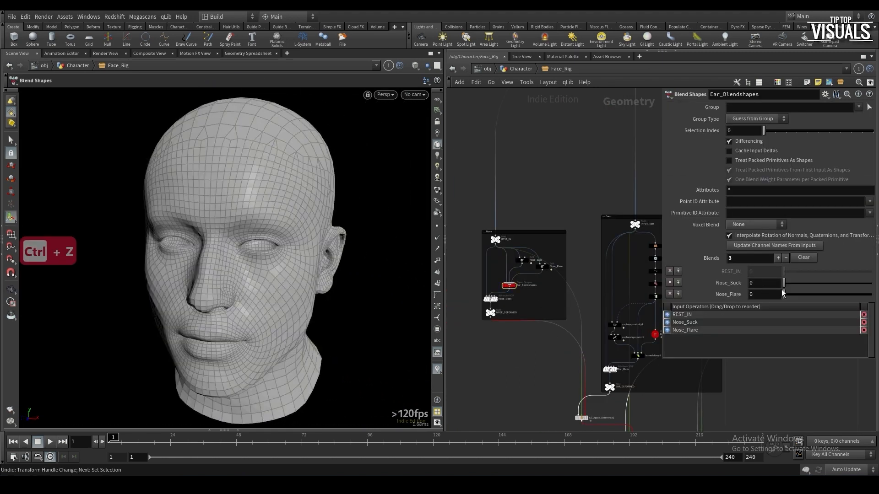
pyautogui.moveTo(783, 283)
pyautogui.mouseDown()
pyautogui.moveTo(833, 281)
pyautogui.moveTo(782, 283)
pyautogui.mouseUp()
# Try moving a lip control with rigpose1 and clear its transformations
pyautogui.scroll(-10, 549, 257)
pyautogui.scroll(8, 553, 405)
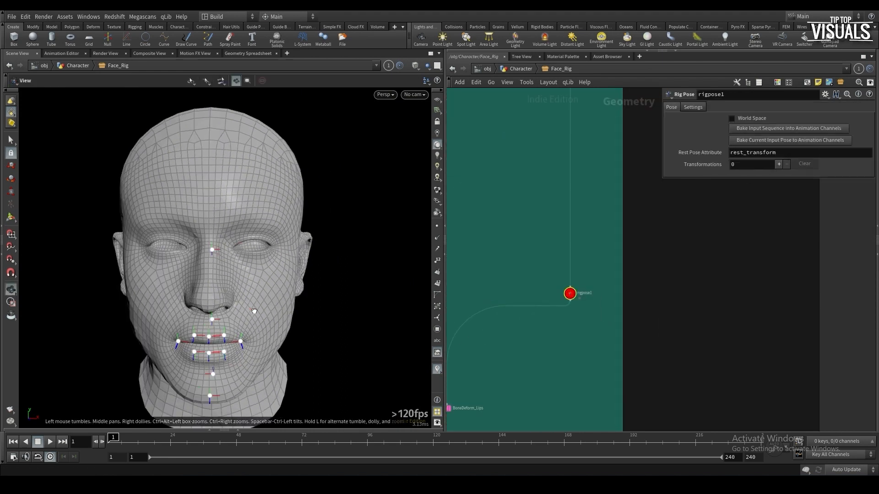
pyautogui.scroll(5, 224, 333)
pyautogui.click(219, 341)
pyautogui.moveTo(224, 339); pyautogui.dragTo(224, 344)
pyautogui.click(805, 164)
pyautogui.keyDown('alt'); pyautogui.moveTo(310, 289); pyautogui.dragTo(256, 280); pyautogui.keyUp('alt')
# Review the lip setup from Masked_Lips_Out back to the Blendshapes and POSE_Lip_Raise_Corners nodes in the blendshapes example box
pyautogui.scroll(-2, 256, 280)
pyautogui.scroll(-4, 527, 271)
pyautogui.moveTo(527, 272); pyautogui.dragTo(615, 345, button='middle')
pyautogui.scroll(-5, 615, 345)
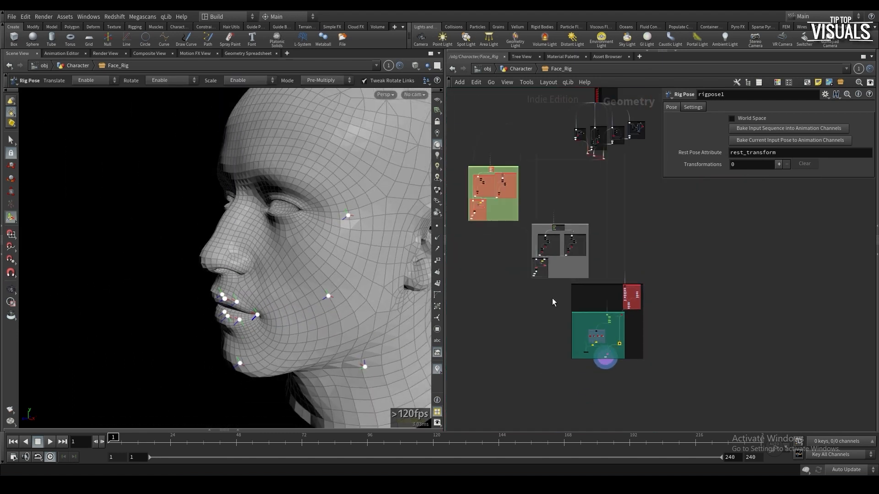
pyautogui.scroll(5, 597, 122)
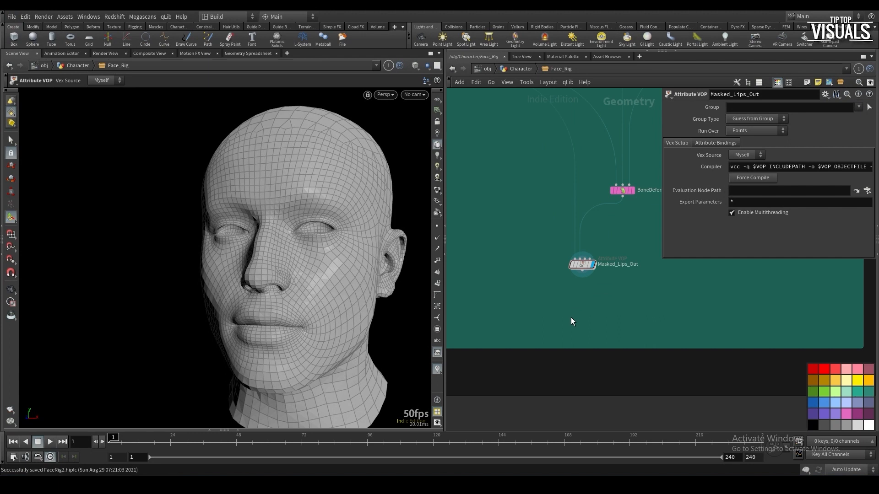
pyautogui.scroll(-2, 571, 318)
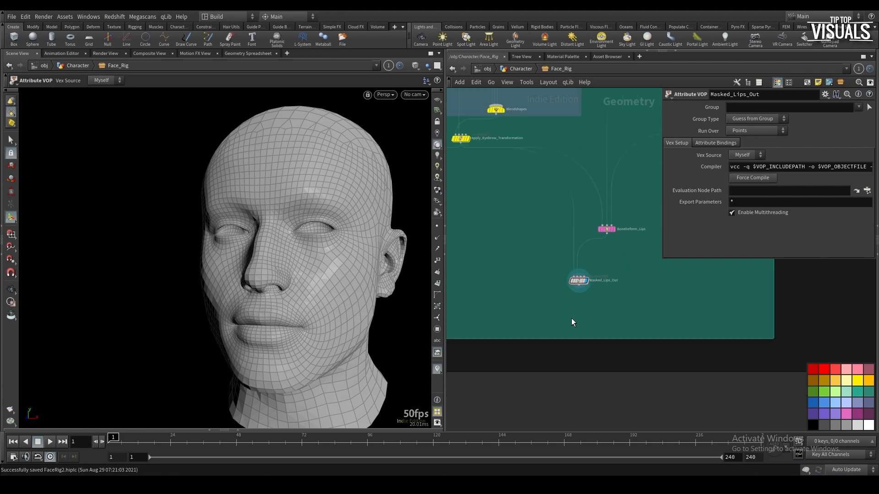
pyautogui.press('p')
pyautogui.scroll(-1, 564, 328)
pyautogui.moveTo(564, 328); pyautogui.dragTo(615, 441, button='middle')
pyautogui.click(558, 260)
pyautogui.scroll(-2, 577, 293)
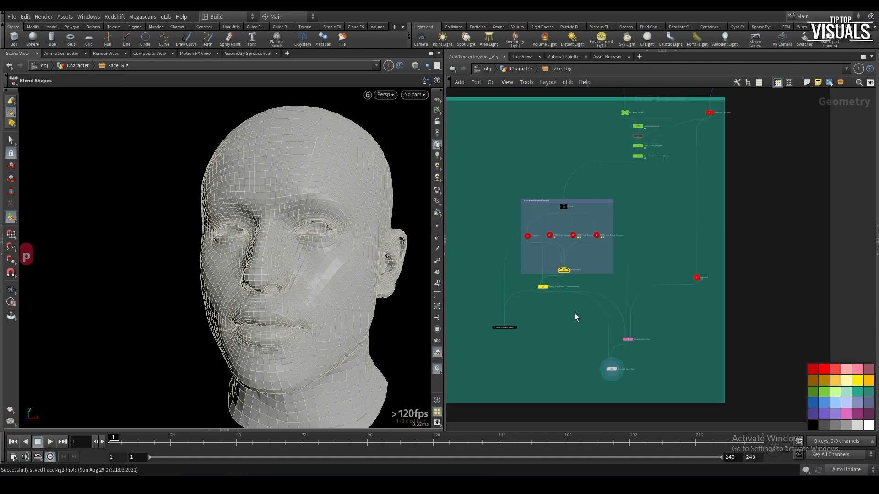
pyautogui.scroll(1, 574, 316)
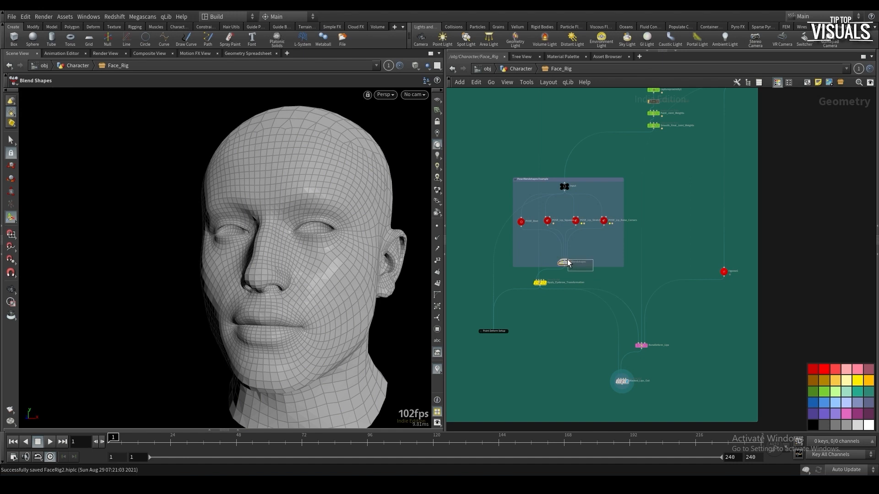
pyautogui.scroll(3, 595, 270)
pyautogui.click(625, 234)
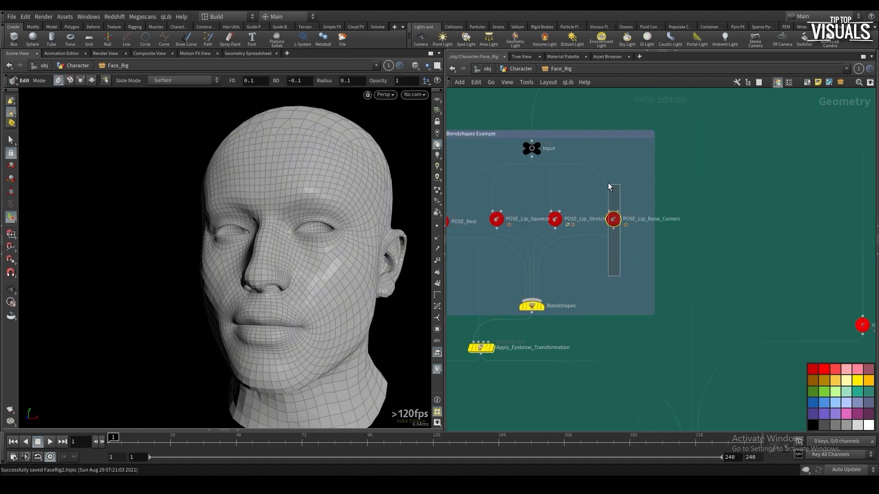
pyautogui.scroll(-3, 698, 283)
pyautogui.scroll(-3, 697, 280)
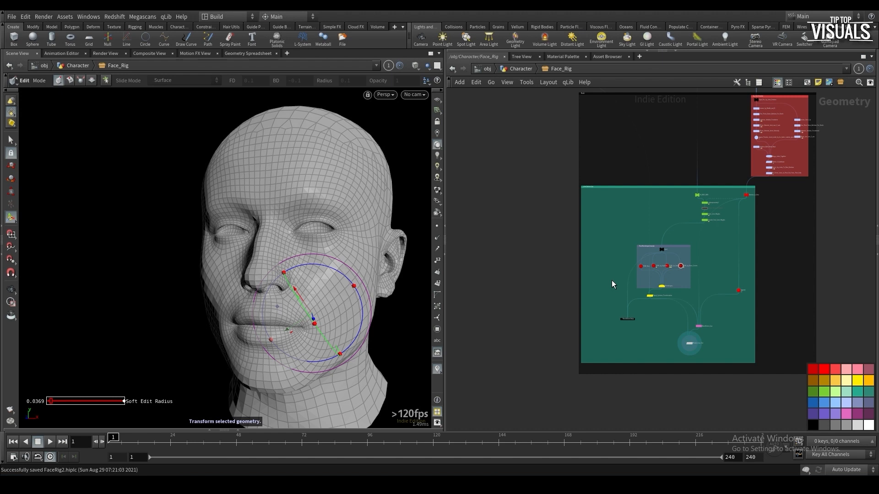
pyautogui.scroll(-3, 611, 276)
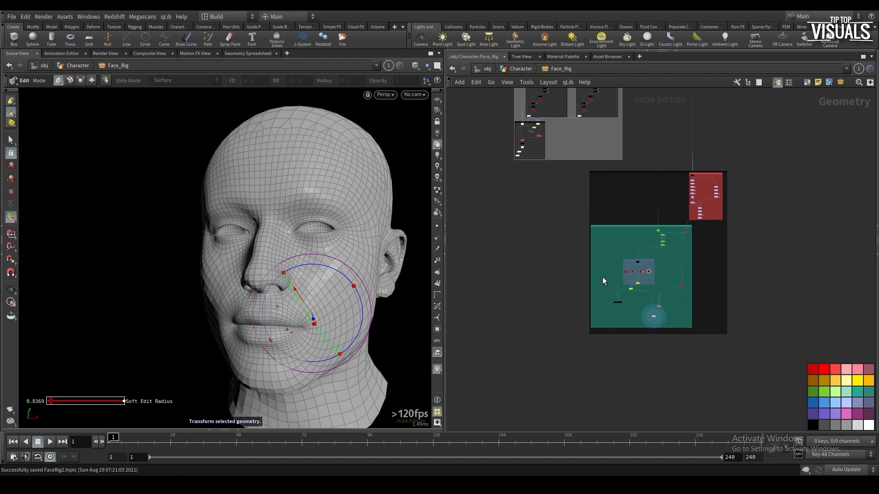
# Add an Output node below the lips network box and connect Masked_Lips_Out to it
pyautogui.moveTo(586, 254); pyautogui.dragTo(558, 295, button='middle')
pyautogui.moveTo(624, 377); pyautogui.dragTo(552, 343, button='middle')
pyautogui.scroll(8, 553, 343)
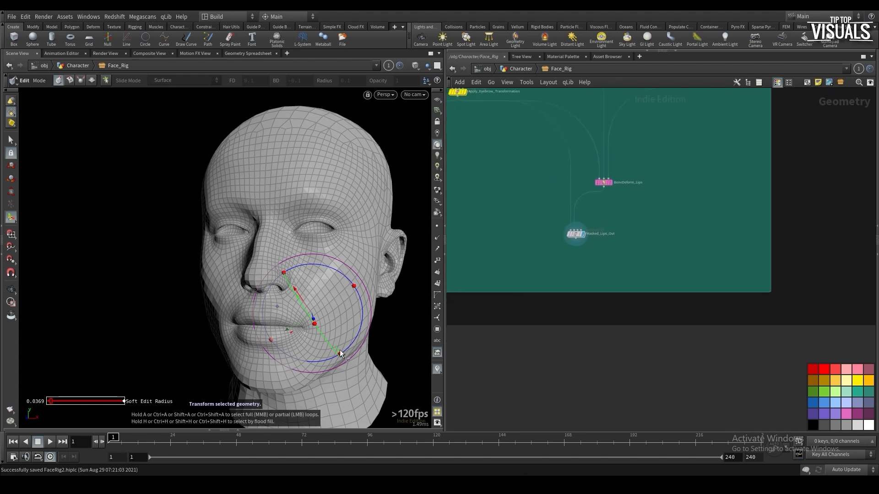
pyautogui.press('Escape')
pyautogui.press('Tab')
pyautogui.write('outpu')
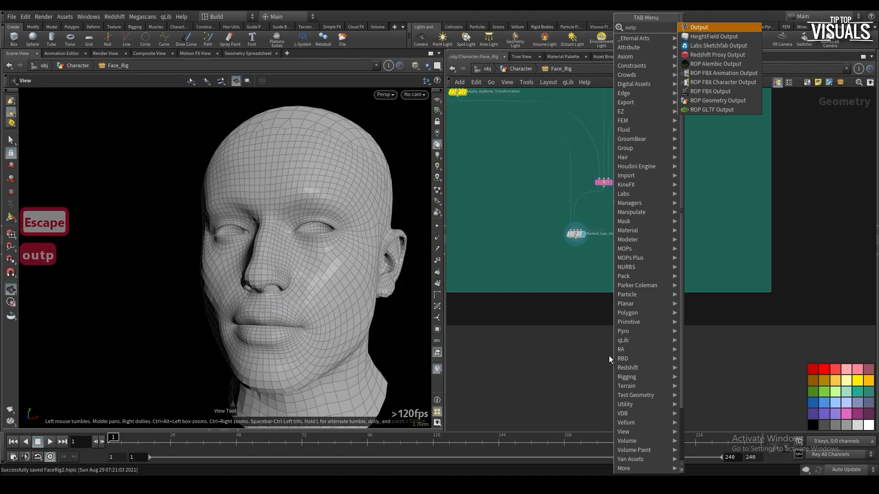
pyautogui.press('Return')
pyautogui.click(576, 382)
pyautogui.click(575, 377)
pyautogui.click(568, 251)
pyautogui.scroll(-1, 586, 380)
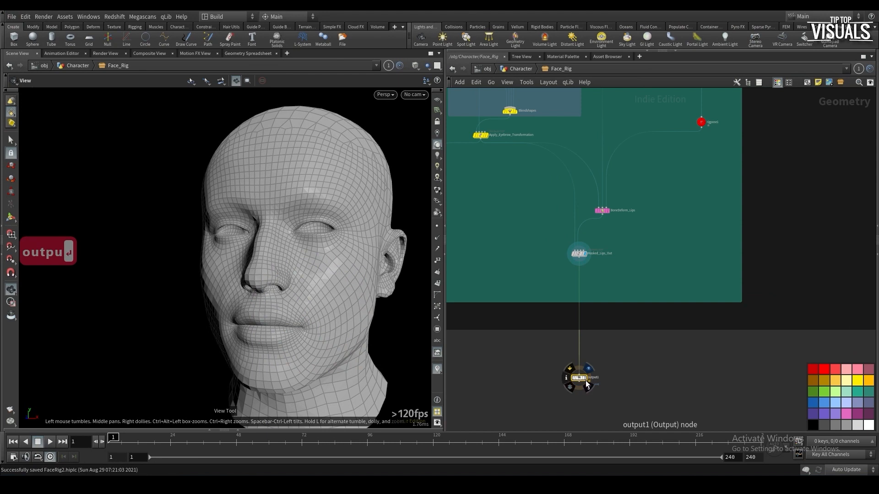
pyautogui.moveTo(586, 378); pyautogui.dragTo(588, 394)
# Insert a Point VOP node between Masked_Lips_Out and the new Output node
pyautogui.press('Tab')
pyautogui.write('pvop')
pyautogui.press('Return')
pyautogui.click(586, 365)
pyautogui.click(582, 368)
# Wire the Selected Geometry output of Isolate_Head into the second input of the Point VOP
pyautogui.scroll(-5, 595, 349)
pyautogui.scroll(6, 597, 284)
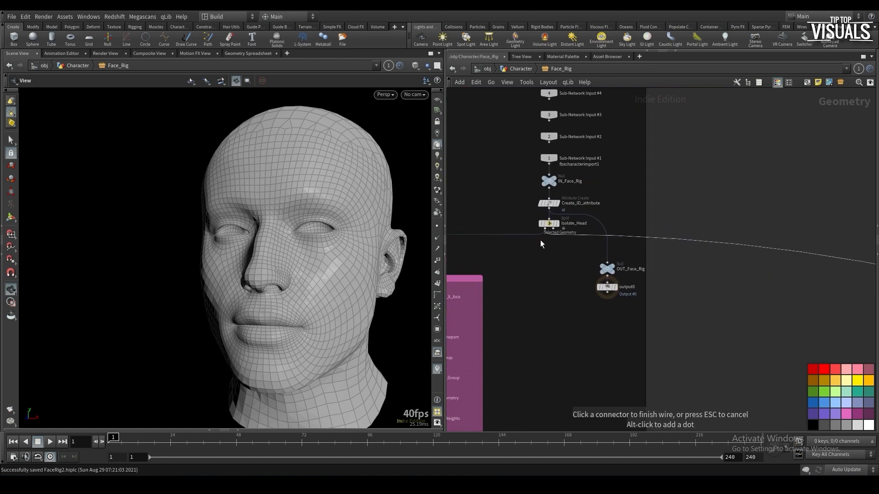
pyautogui.scroll(-5, 544, 260)
pyautogui.scroll(-2, 555, 312)
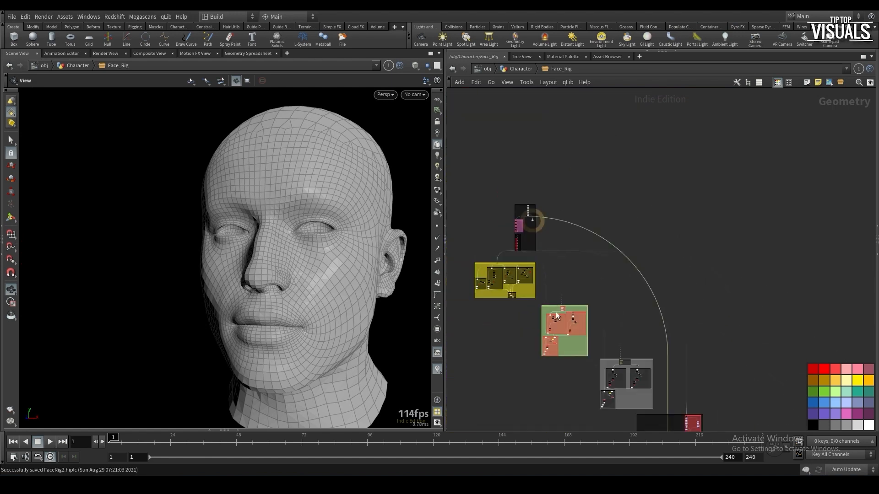
# Inside the Point VOP, add an Import Point Attribute reading P from the Second Input and wire its result to the output's P
pyautogui.scroll(6, 548, 314)
pyautogui.doubleClick(541, 276)
pyautogui.press('Tab')
pyautogui.write('ipa')
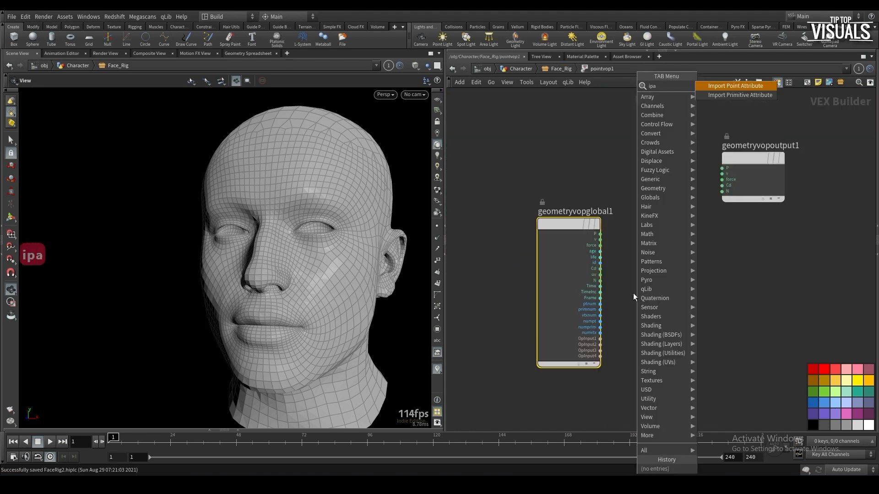
pyautogui.press('Return')
pyautogui.press('p')
pyautogui.click(752, 119)
pyautogui.click(750, 149)
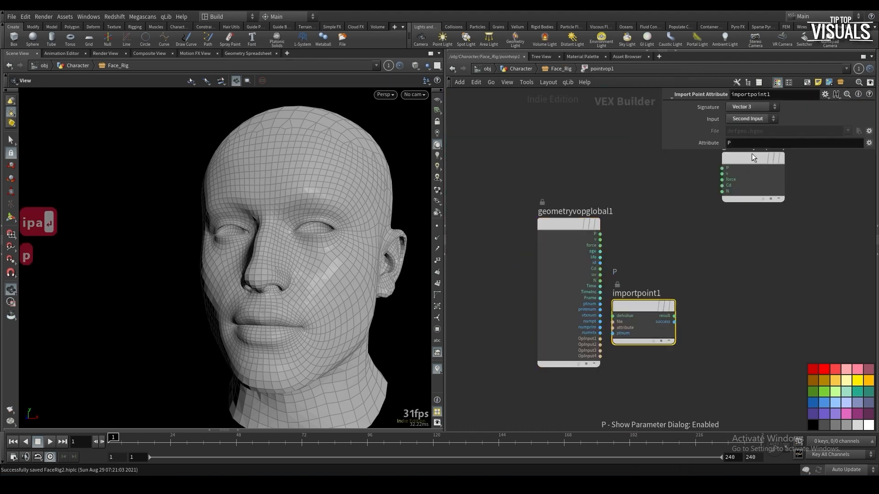
pyautogui.click(725, 170)
# Return to the Face_Rig network, reposition the Point VOP and swap the order of its inputs
pyautogui.press('u')
pyautogui.moveTo(588, 339); pyautogui.dragTo(616, 343)
pyautogui.hotkey('shift', 'r')
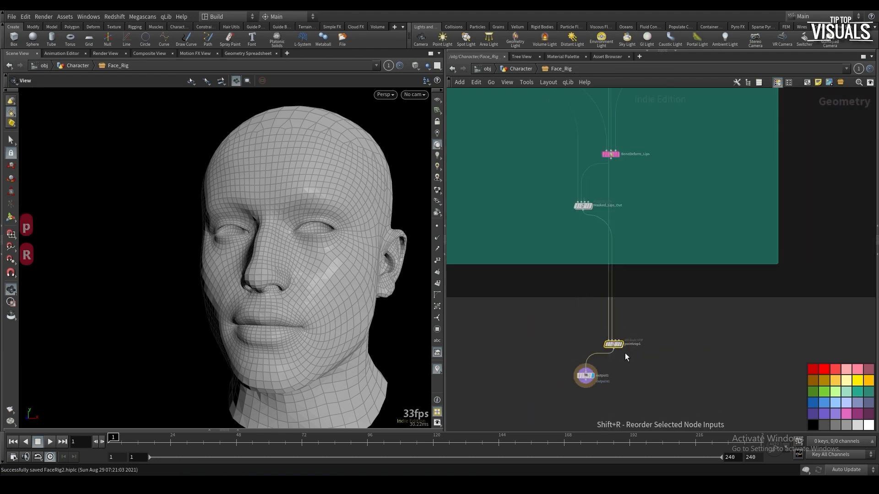
# Trace the Point VOP's input wires through the network to check which nodes feed each input
pyautogui.scroll(3, 594, 226)
pyautogui.click(579, 198)
pyautogui.moveTo(614, 353); pyautogui.dragTo(605, 335, button='middle')
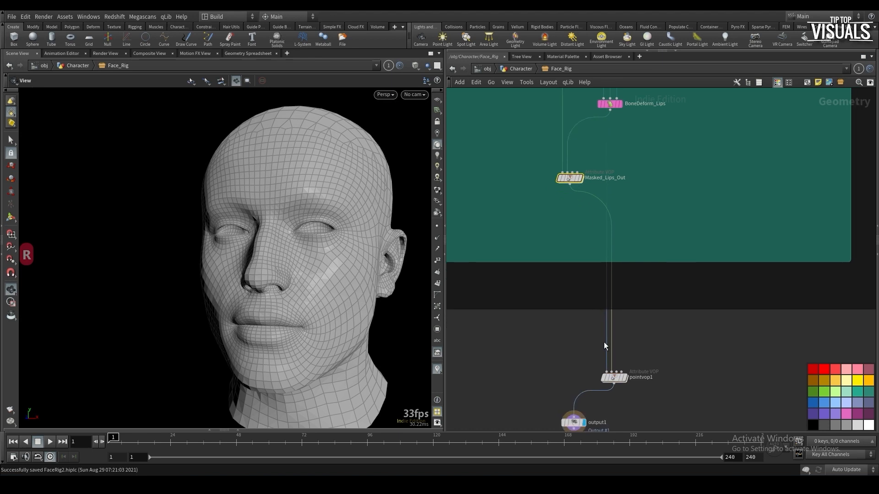
pyautogui.click(605, 348)
pyautogui.scroll(-10, 572, 323)
pyautogui.moveTo(464, 105); pyautogui.dragTo(598, 249, button='middle')
pyautogui.scroll(5, 598, 249)
pyautogui.scroll(5, 577, 229)
pyautogui.scroll(-10, 581, 218)
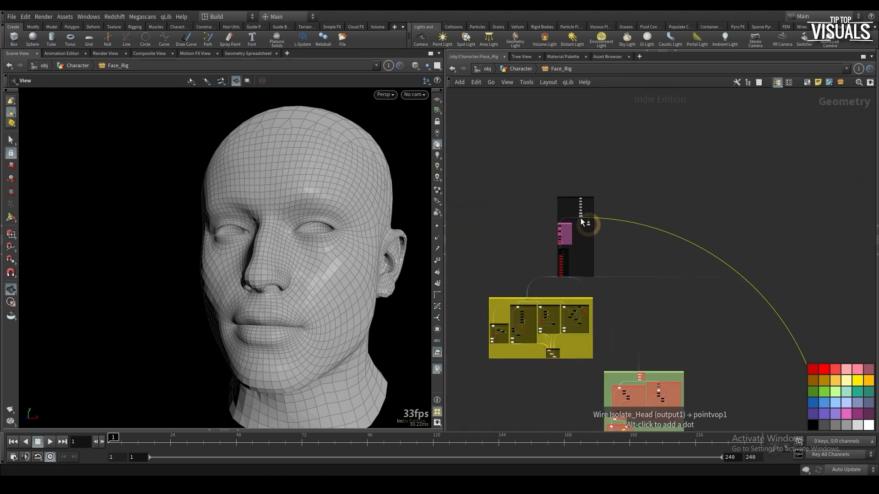
pyautogui.scroll(1, 613, 260)
pyautogui.moveTo(627, 307); pyautogui.dragTo(571, 191, button='middle')
pyautogui.scroll(1, 676, 374)
pyautogui.moveTo(676, 374); pyautogui.dragTo(636, 306, button='middle')
pyautogui.scroll(3, 679, 364)
pyautogui.scroll(5, 636, 277)
pyautogui.moveTo(637, 304); pyautogui.dragTo(670, 336)
pyautogui.moveTo(670, 337); pyautogui.dragTo(638, 176, button='middle')
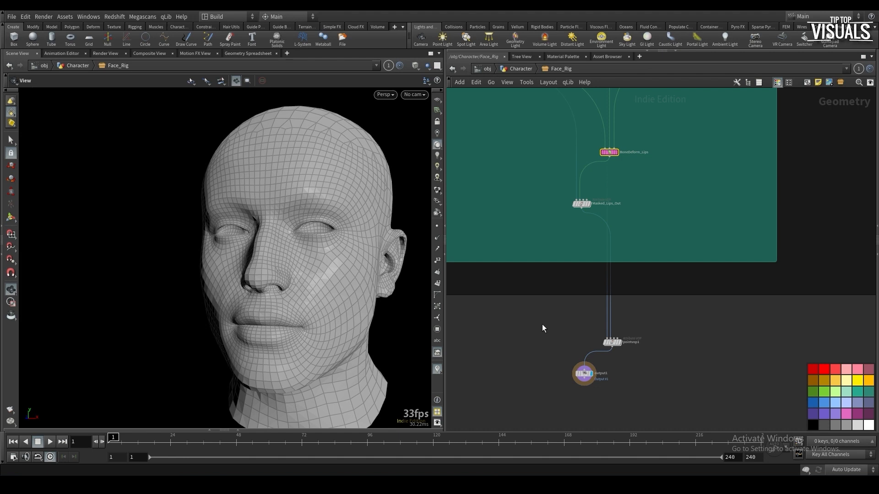
# Go up to the Character network and select the Face_Rig subnetwork
pyautogui.press('u')
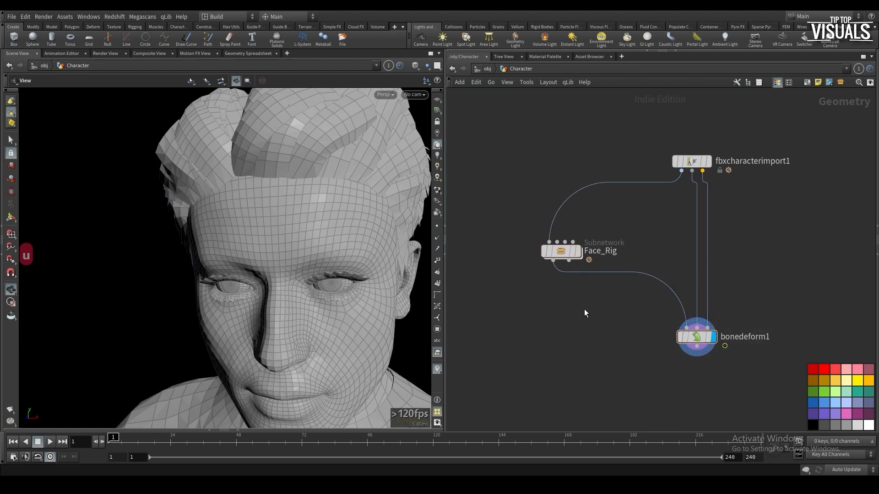
pyautogui.click(562, 250)
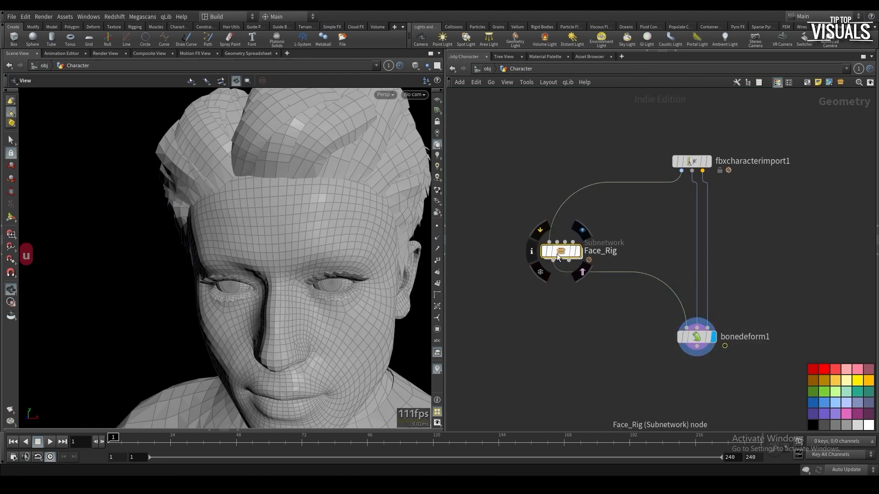
# Inside the Face_Rig subnetwork, replace the OUT_Face_Rig null by connecting output0 directly below pointvop1, display output0, and save the scene
pyautogui.press('i')
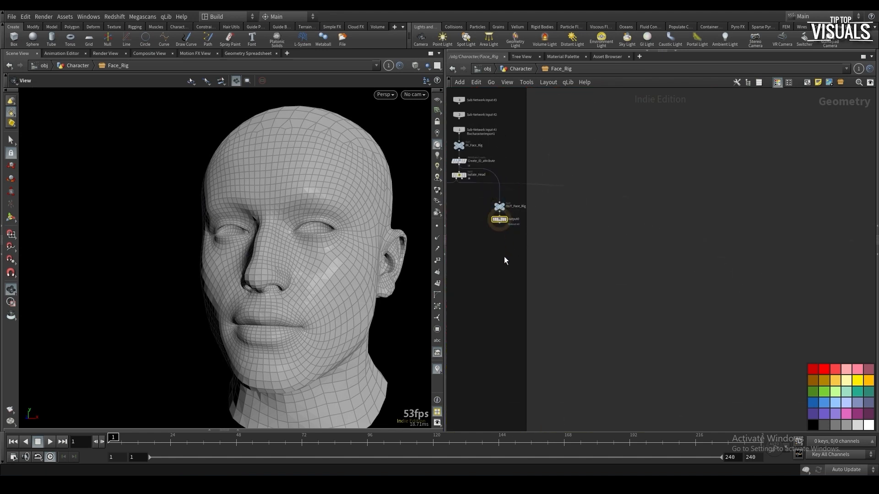
pyautogui.scroll(-5, 499, 208)
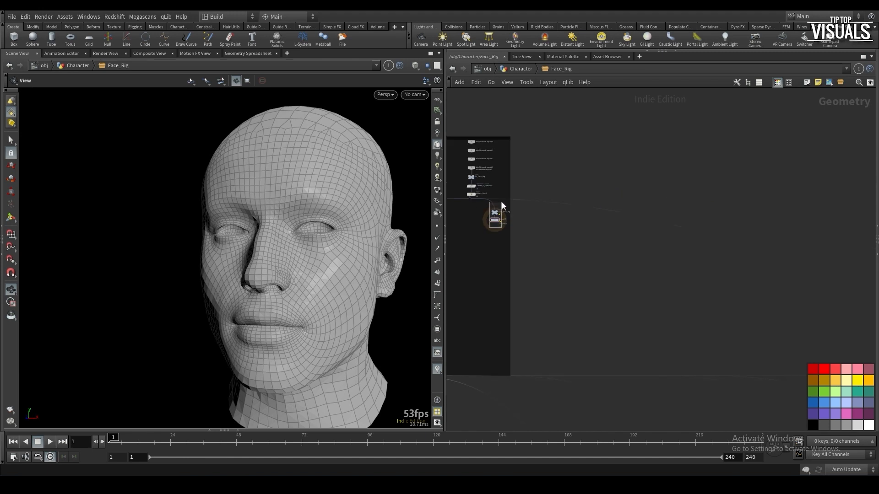
pyautogui.scroll(-5, 657, 293)
pyautogui.moveTo(499, 213); pyautogui.dragTo(578, 247)
pyautogui.scroll(8, 691, 394)
pyautogui.scroll(3, 653, 292)
pyautogui.click(542, 255)
pyautogui.press('Delete')
pyautogui.press('Delete')
pyautogui.click(585, 248)
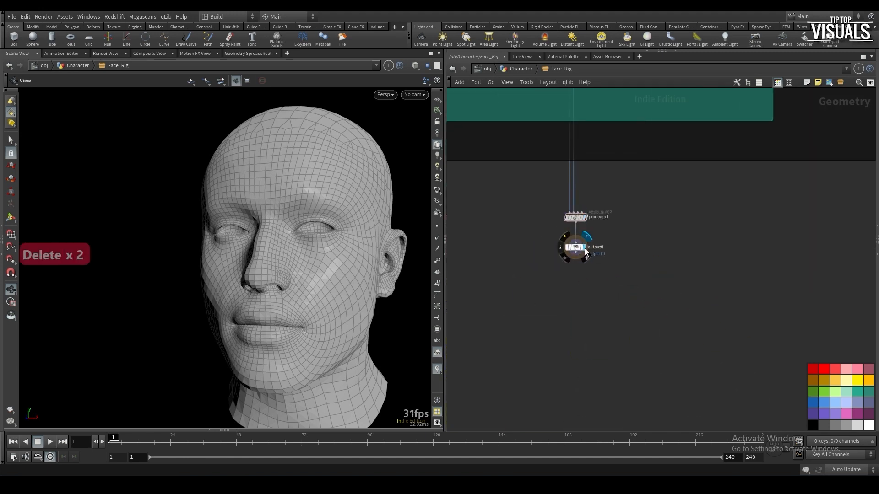
pyautogui.hotkey('ctrl', 's')
pyautogui.moveTo(287, 294); pyautogui.dragTo(325, 320)
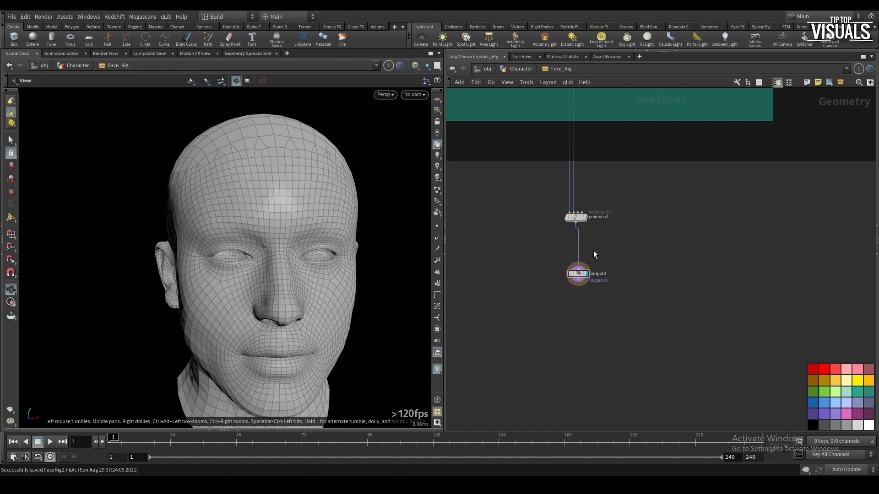
# Insert a Merge node between pointvop1 and output0
pyautogui.press('Tab')
pyautogui.write('merge')
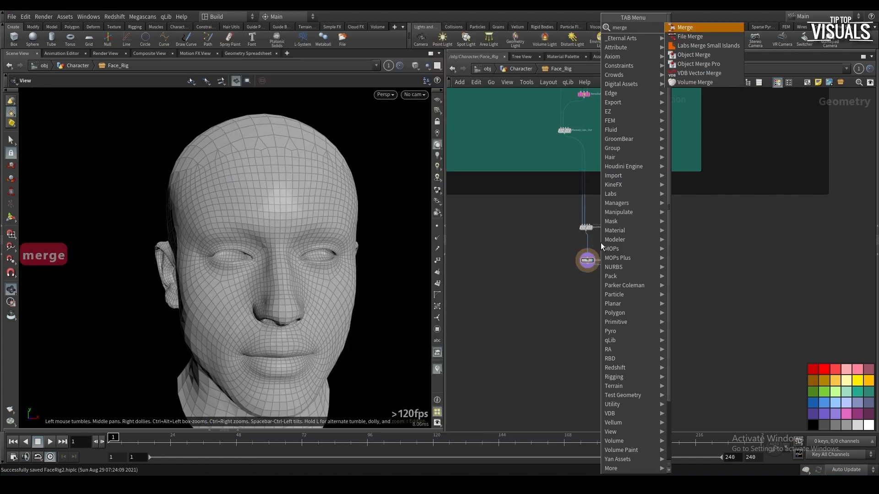
pyautogui.press('Return')
pyautogui.click(586, 247)
pyautogui.scroll(-6, 586, 240)
pyautogui.scroll(5, 587, 238)
# Wire the rest of the character geometry from the Isolate_Head node near the network's start into the Merge node
pyautogui.click(582, 242)
pyautogui.scroll(-12, 620, 227)
pyautogui.moveTo(628, 221); pyautogui.dragTo(638, 310, button='middle')
pyautogui.scroll(9, 579, 197)
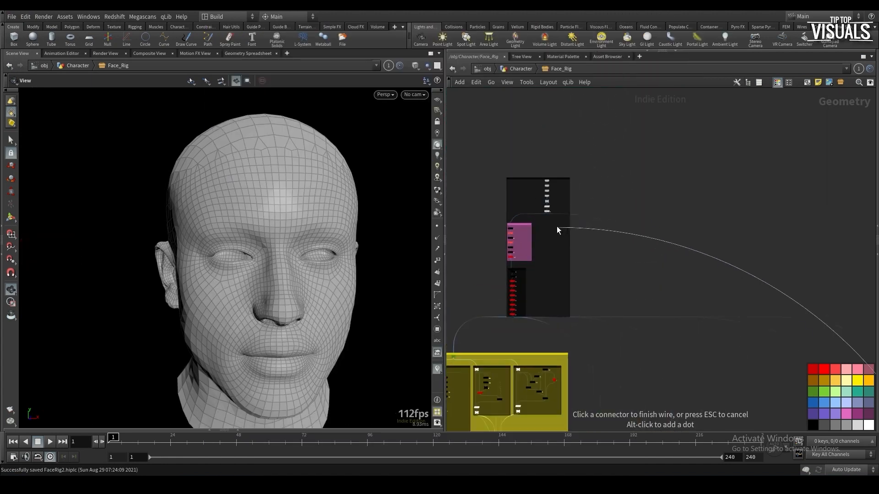
pyautogui.scroll(5, 553, 211)
pyautogui.click(545, 216)
pyautogui.scroll(-3, 559, 249)
pyautogui.scroll(-4, 565, 261)
pyautogui.scroll(-4, 577, 273)
pyautogui.moveTo(633, 361); pyautogui.dragTo(634, 310, button='middle')
pyautogui.scroll(8, 707, 384)
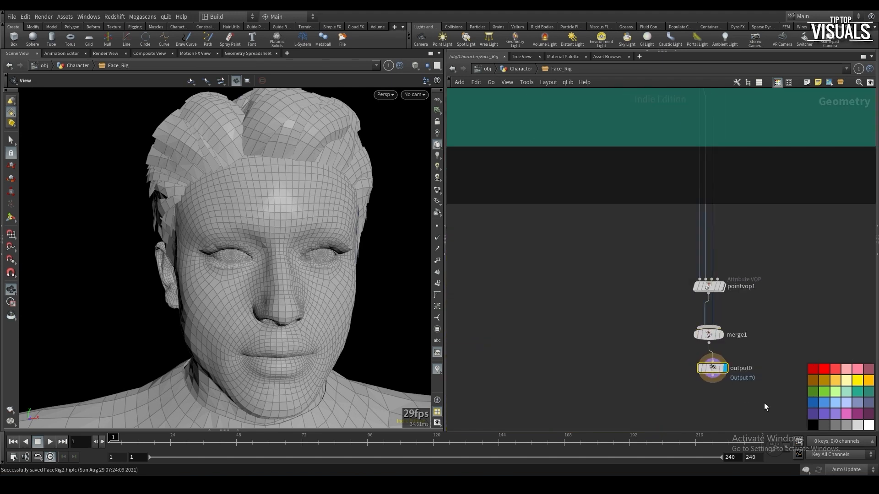
# Offset merge1 and output0 to one side below pointvop1, save the scene, and inspect the merged character
pyautogui.hotkey('ctrl', 'shift', 's')
pyautogui.moveTo(729, 319); pyautogui.dragTo(749, 343)
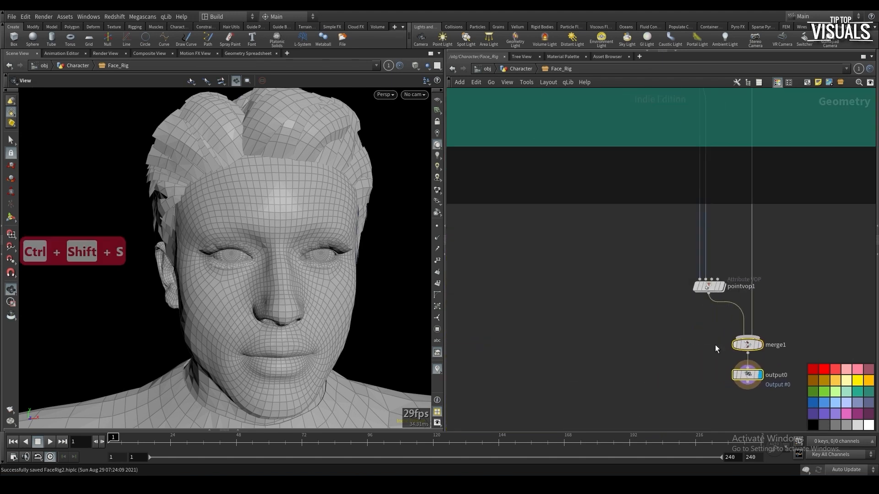
pyautogui.moveTo(700, 338); pyautogui.dragTo(635, 301, button='middle')
pyautogui.scroll(-3, 635, 301)
pyautogui.scroll(-2, 616, 290)
pyautogui.hotkey('ctrl', 's')
pyautogui.moveTo(316, 274); pyautogui.dragTo(359, 245)
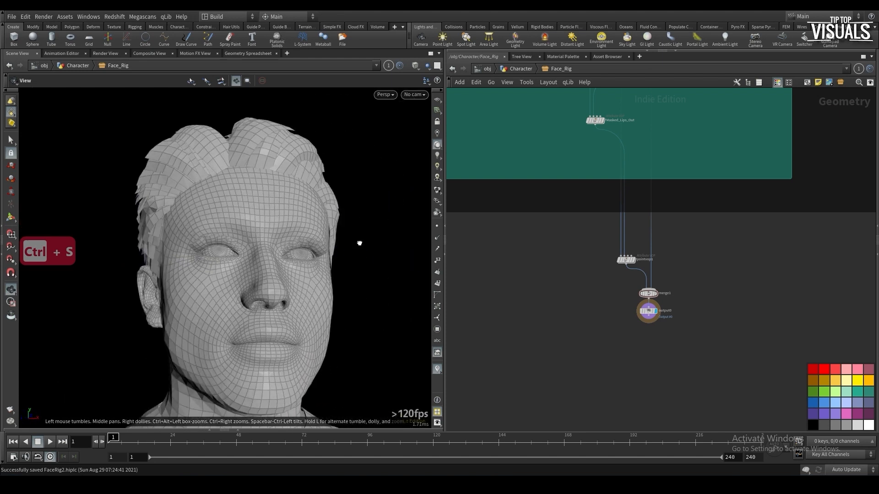
pyautogui.moveTo(253, 249); pyautogui.dragTo(324, 266)
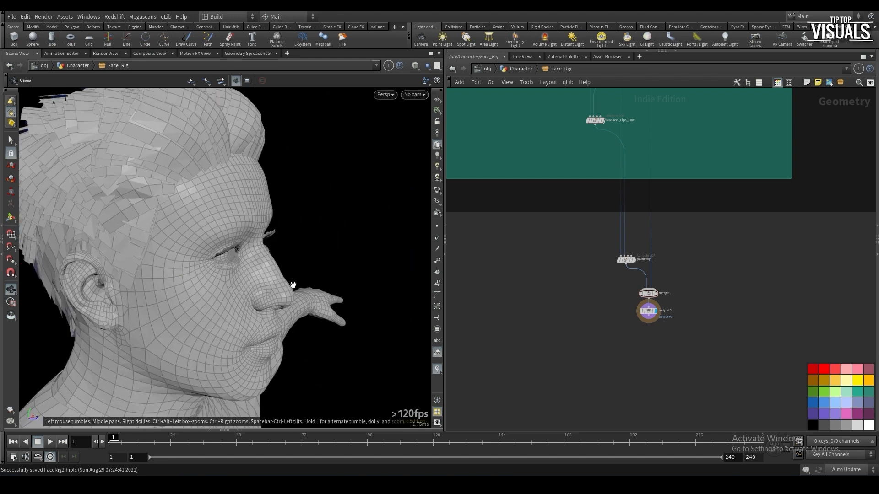
# Save the scene and return from the Face_Rig subnetwork to the Character network
pyautogui.moveTo(619, 301); pyautogui.dragTo(576, 303, button='middle')
pyautogui.scroll(-4, 586, 357)
pyautogui.hotkey('ctrl', 's')
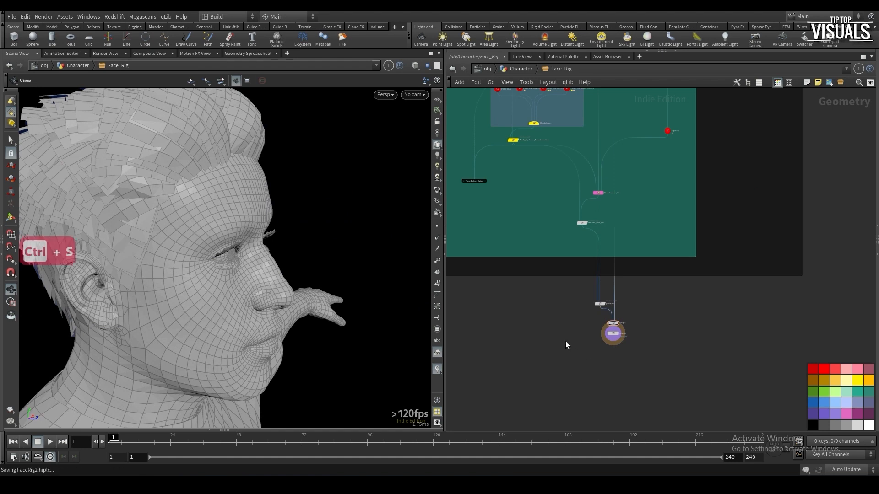
pyautogui.scroll(-3, 557, 331)
pyautogui.press('u')
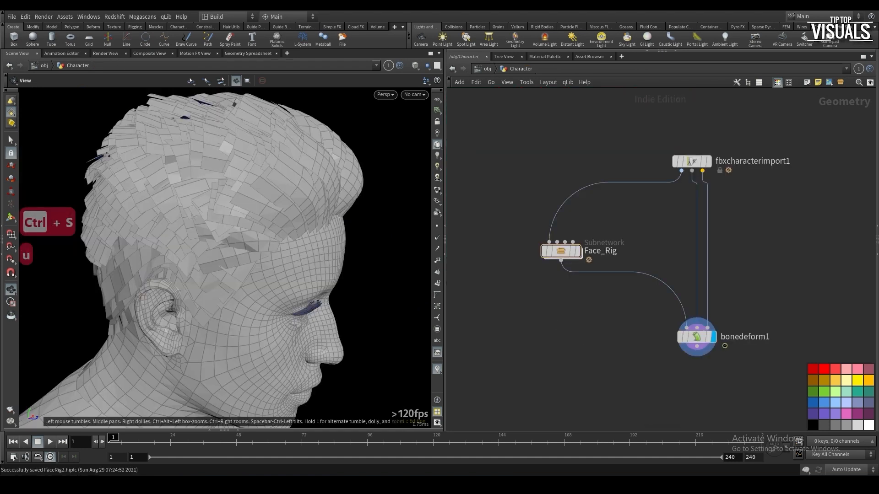
pyautogui.hotkey('ctrl', 's')
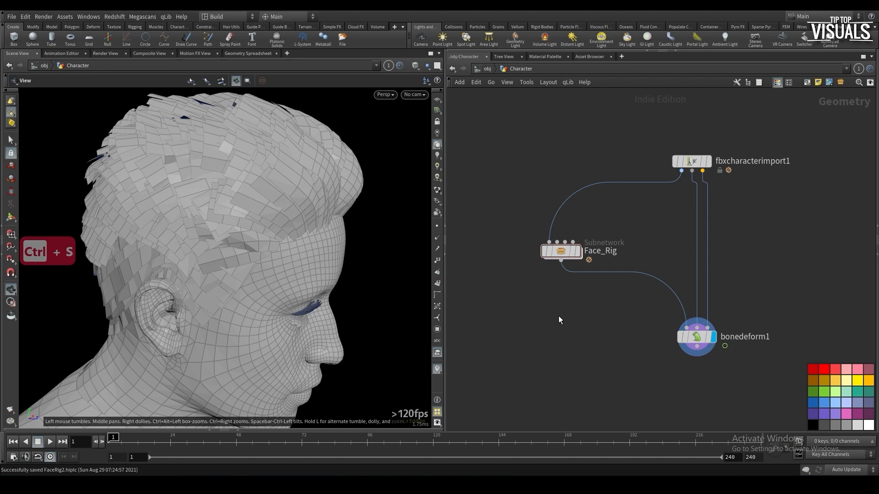
# Hide the network color palette and save a copy of the scene as FaceRig_Backup.hiplc
pyautogui.press('c')
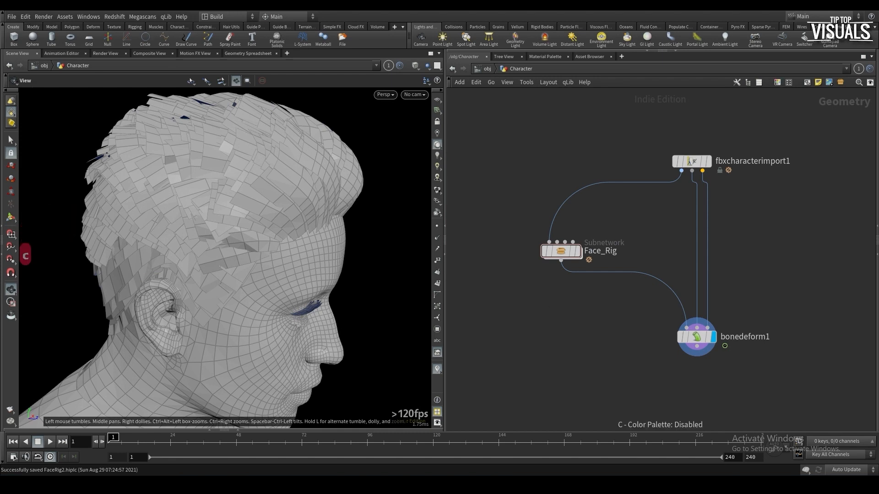
pyautogui.click(12, 19)
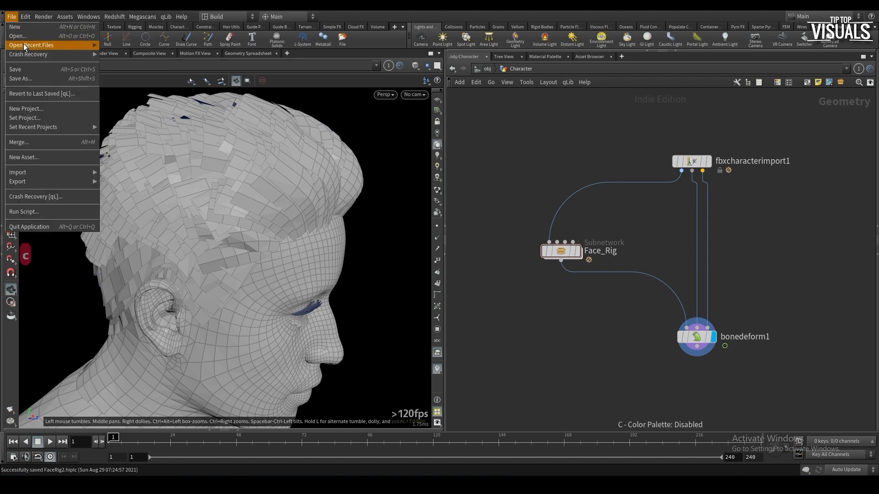
pyautogui.click(21, 78)
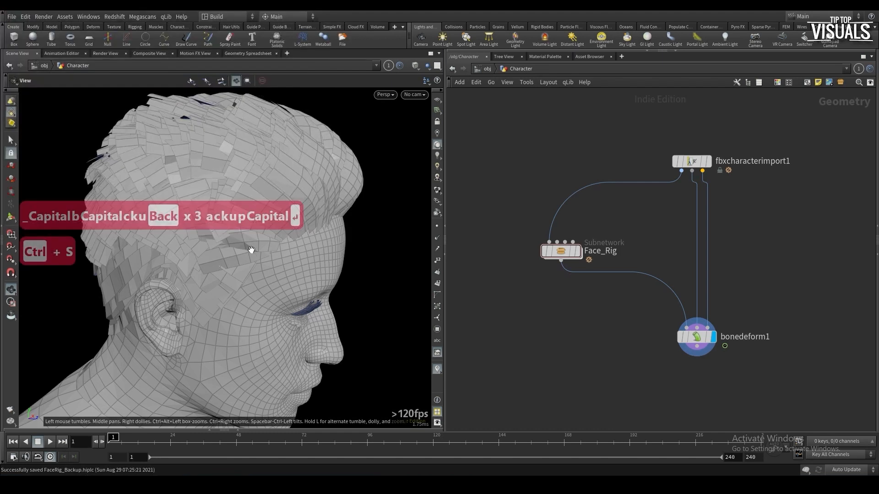
# Start creating a digital asset from the Face_Rig subnetwork and widen the creation dialog
pyautogui.moveTo(251, 250); pyautogui.dragTo(205, 280)
pyautogui.moveTo(321, 300); pyautogui.dragTo(302, 279)
pyautogui.scroll(-2, 521, 289)
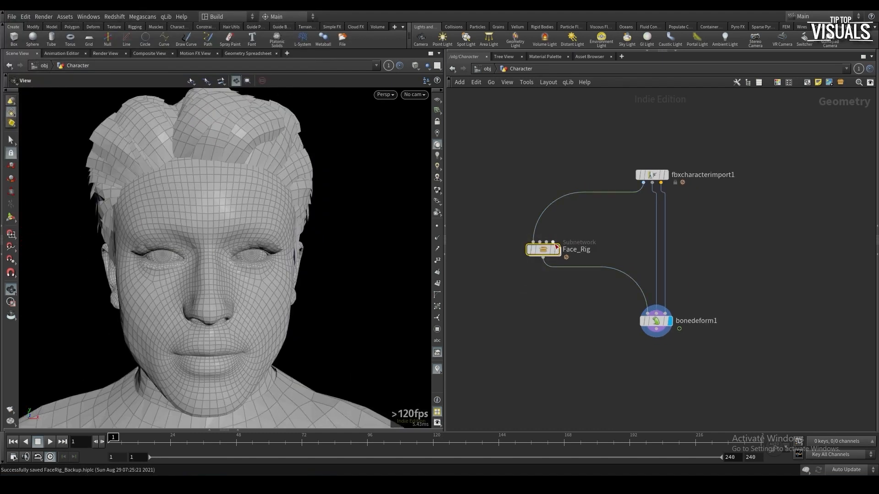
pyautogui.moveTo(507, 287); pyautogui.dragTo(568, 226)
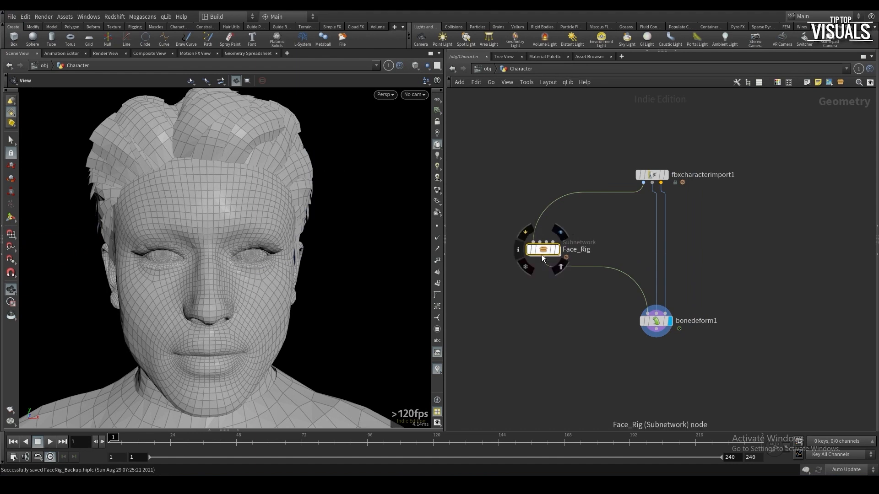
pyautogui.rightClick(544, 254)
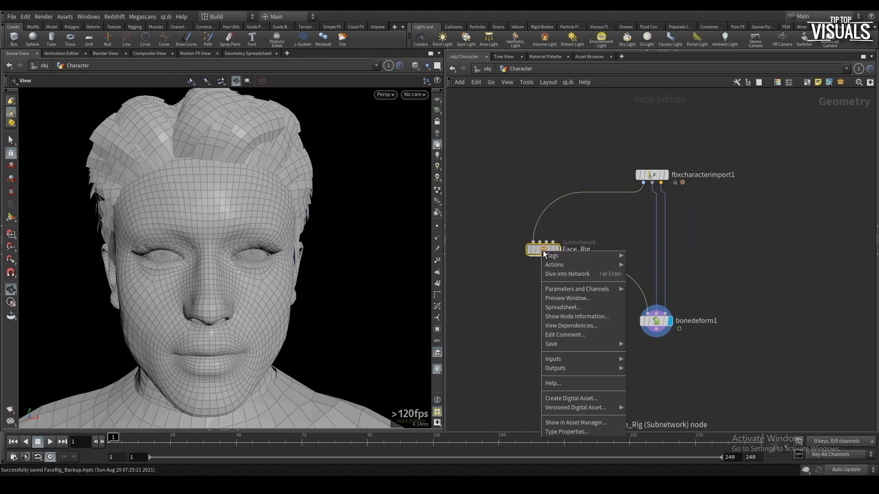
pyautogui.click(583, 399)
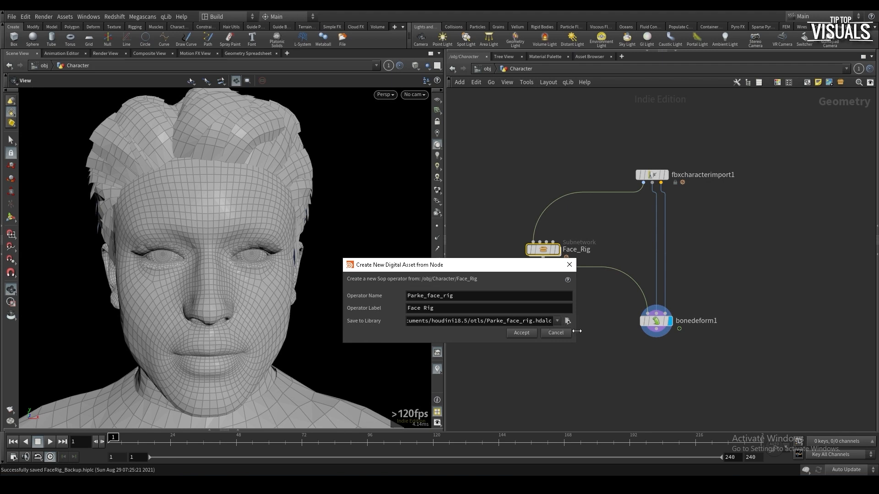
pyautogui.moveTo(576, 331); pyautogui.dragTo(629, 331)
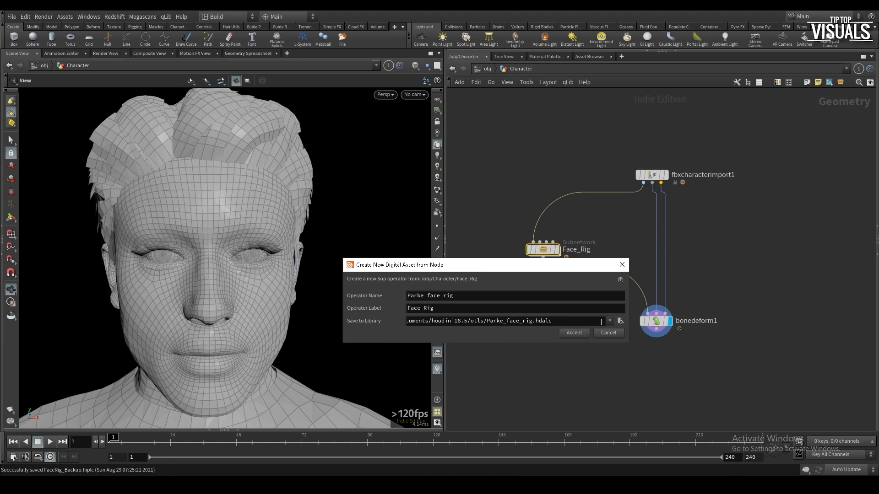
# Browse to $HIP for the asset's library location and create a new folder named Rigs there
pyautogui.click(609, 321)
pyautogui.click(620, 321)
pyautogui.click(620, 321)
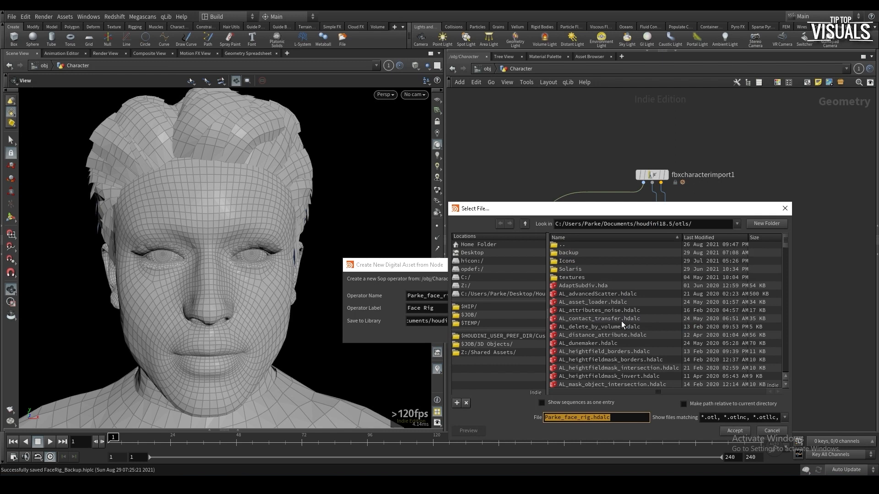
pyautogui.click(517, 307)
pyautogui.click(763, 224)
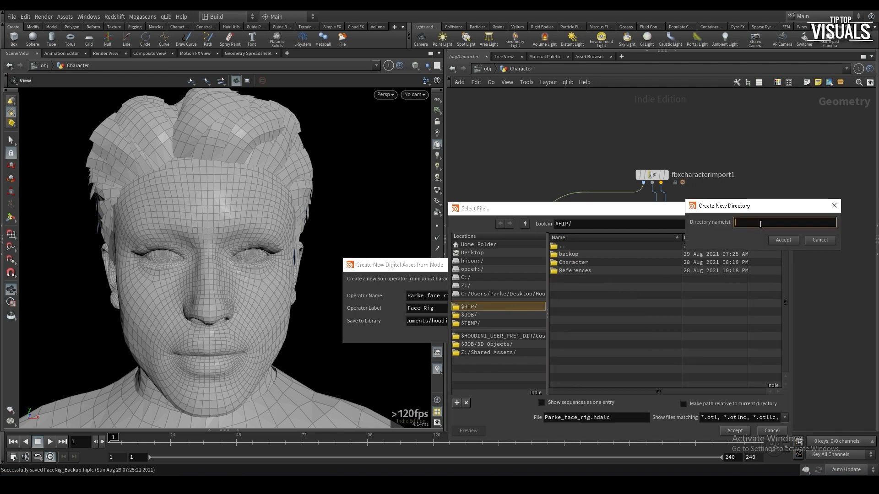
pyautogui.write('Rigs')
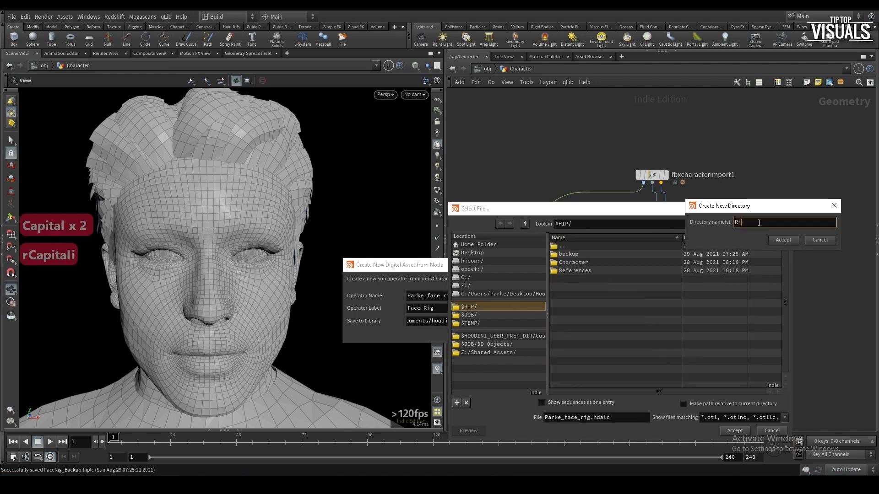
pyautogui.press('Return')
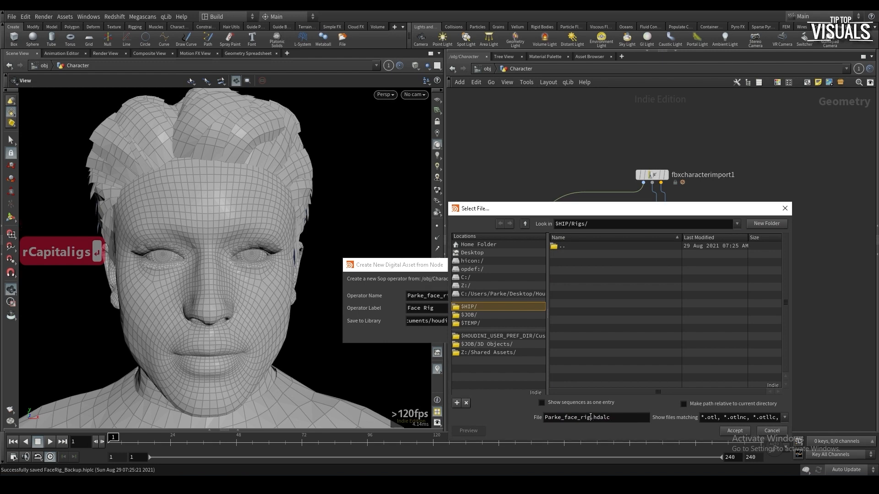
# Name the library file Face_Rig.hdalc, set the operator name to Face_Rig, and create the digital asset
pyautogui.moveTo(591, 417); pyautogui.dragTo(494, 426)
pyautogui.write('Face_Rig')
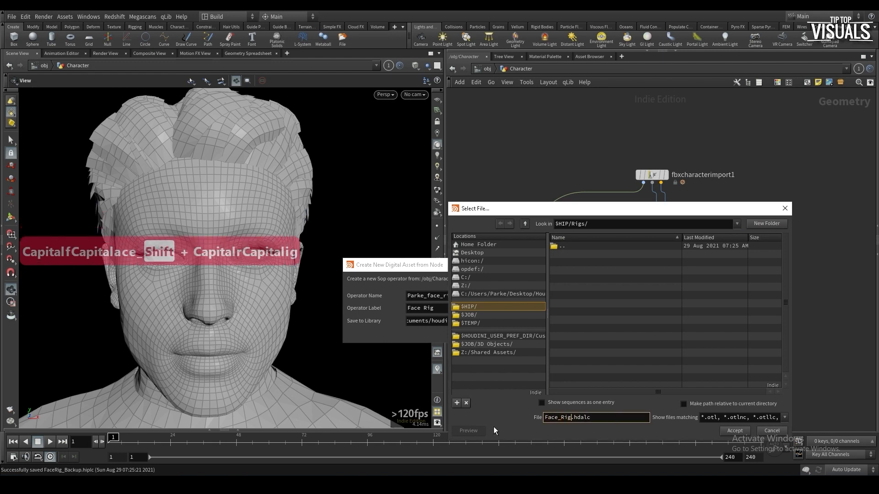
pyautogui.press('Return')
pyautogui.write('Face')
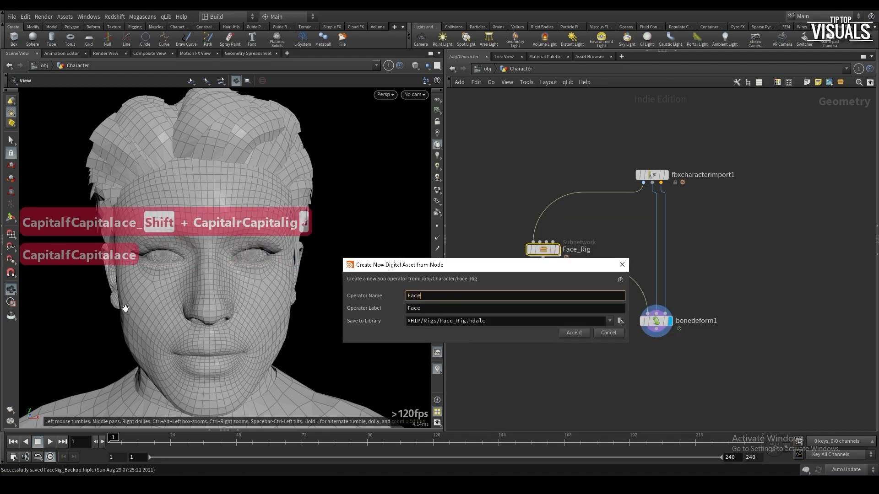
pyautogui.write('_Rig')
pyautogui.click(573, 333)
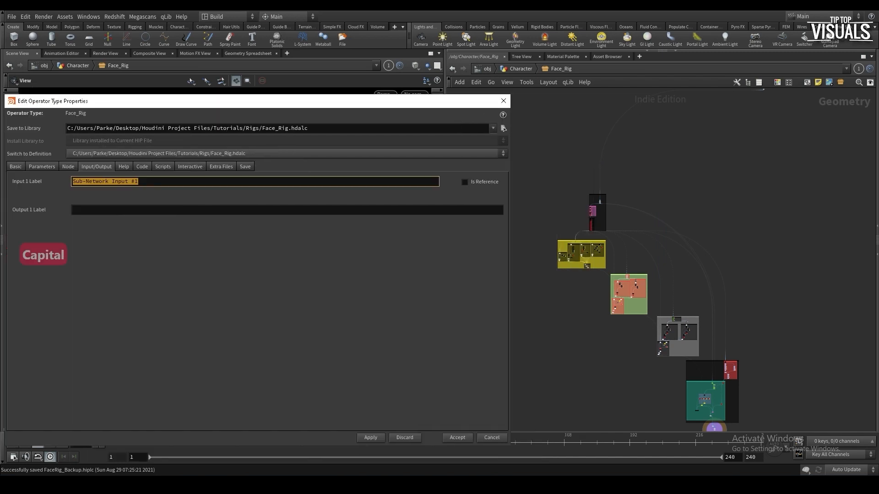
# Label the asset's first input Rest Geo, accept the type properties, and return to the Character network
pyautogui.write('Rest G')
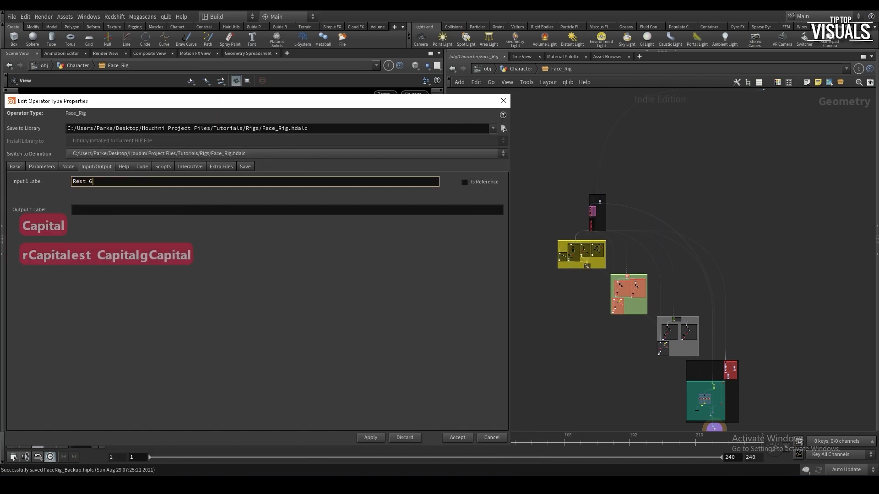
pyautogui.write('eo')
pyautogui.press('Return')
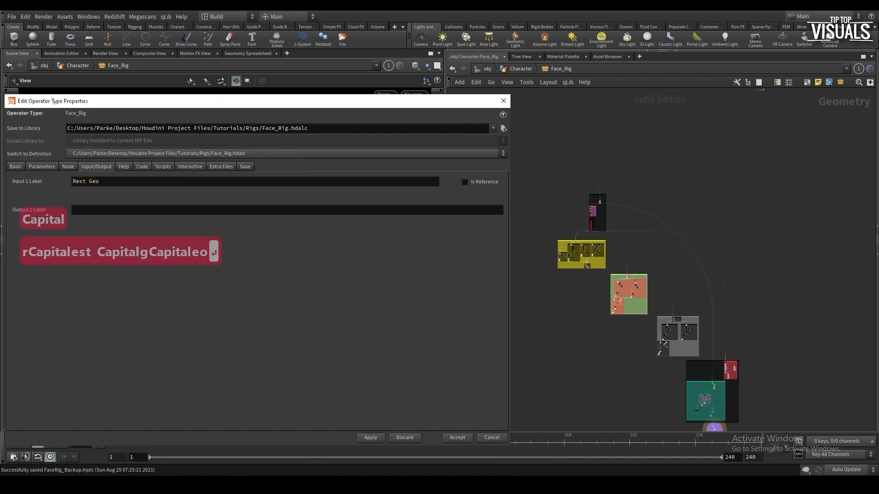
pyautogui.click(465, 438)
pyautogui.moveTo(542, 405); pyautogui.dragTo(537, 360, button='middle')
pyautogui.press('u')
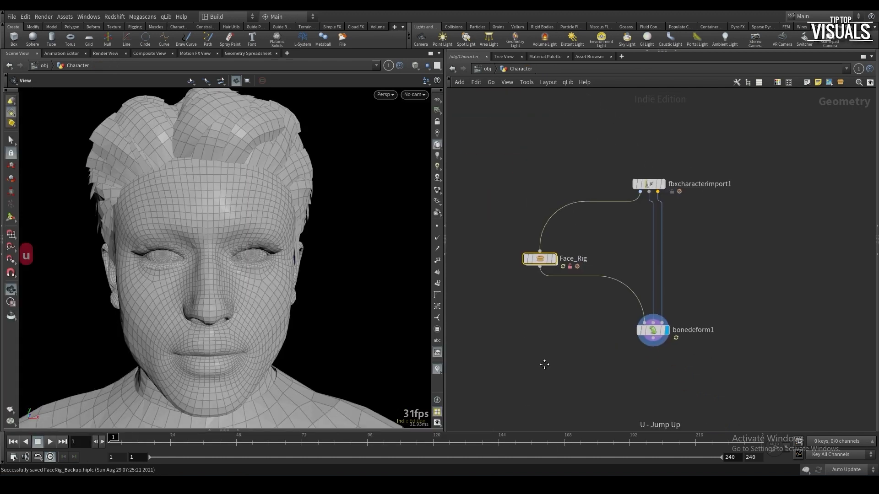
# Save the Face_Rig node type definition and save the scene
pyautogui.rightClick(531, 259)
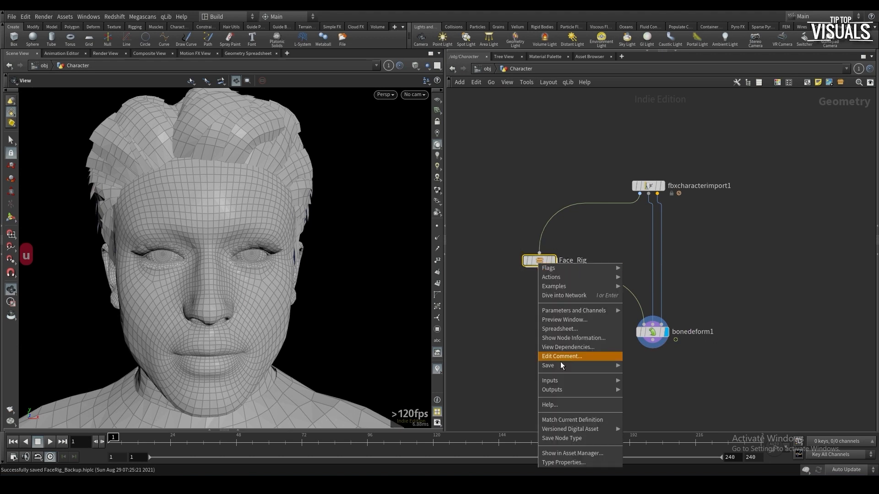
pyautogui.click(575, 432)
pyautogui.hotkey('ctrl', 's')
pyautogui.scroll(2, 534, 263)
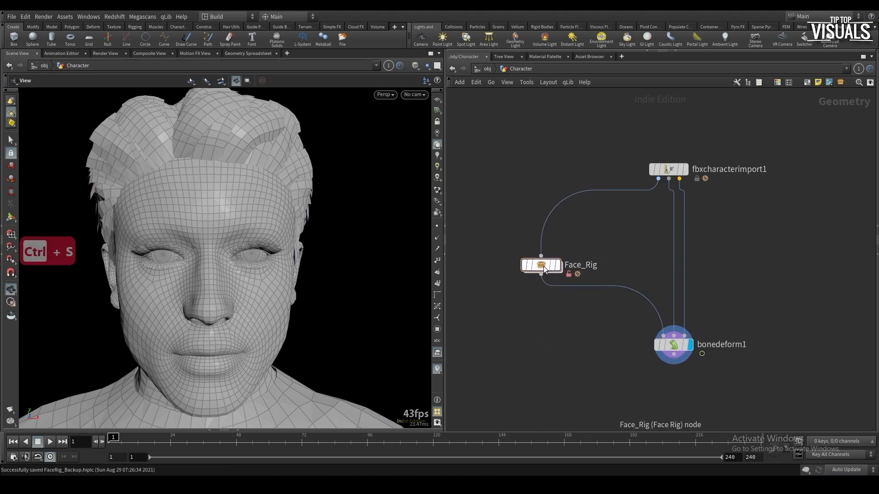
# Display the Face_Rig asset's output in the viewport and go inside its network
pyautogui.moveTo(334, 286); pyautogui.dragTo(285, 306)
pyautogui.scroll(-3, 285, 306)
pyautogui.click(557, 265)
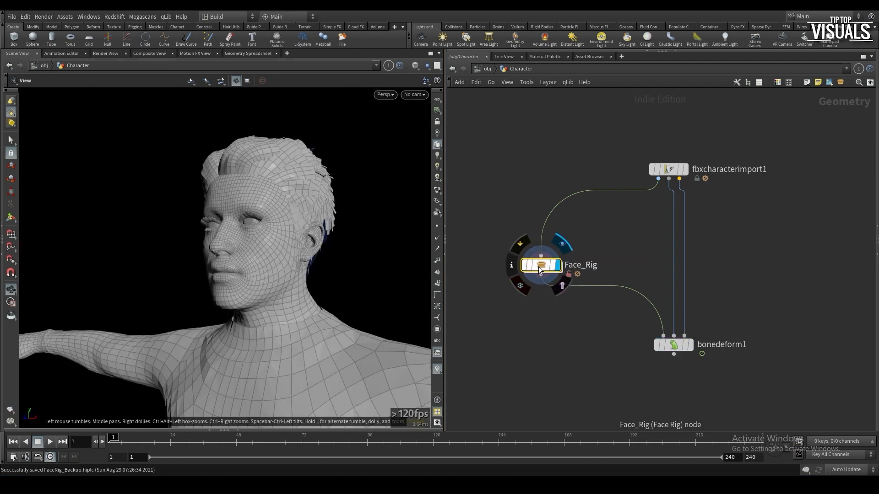
pyautogui.doubleClick(540, 269)
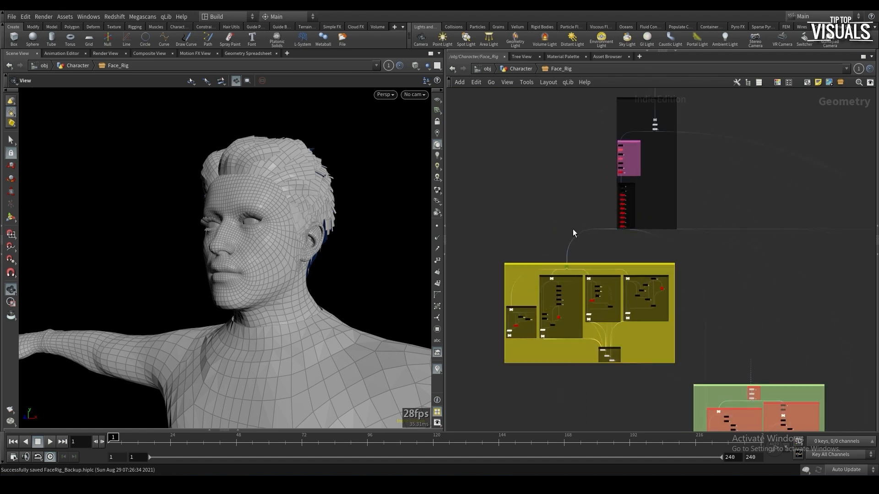
# Copy the Default State value kinefx__rigpose from the Ear_Ctrl node's type properties and close them
pyautogui.scroll(8, 569, 231)
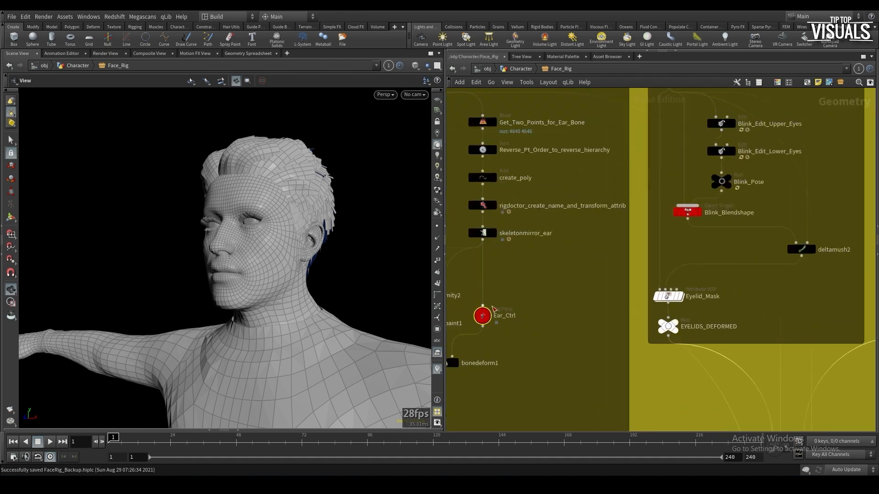
pyautogui.scroll(2, 542, 323)
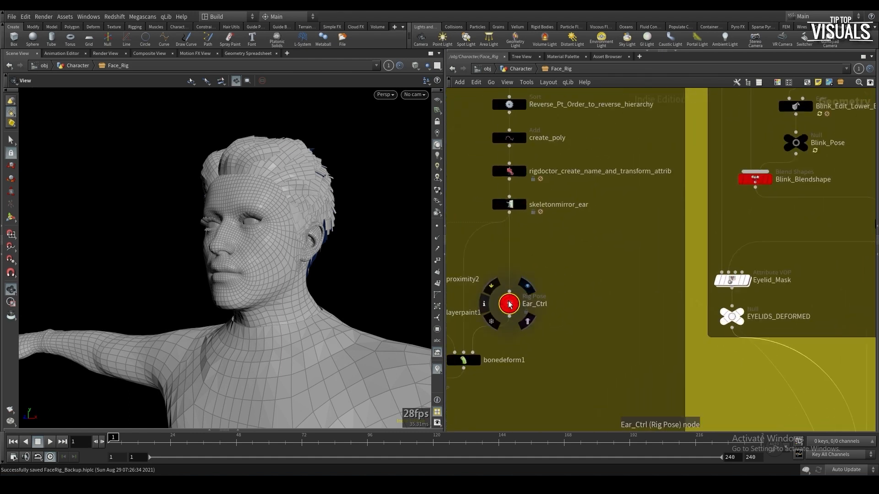
pyautogui.press('p')
pyautogui.click(670, 96)
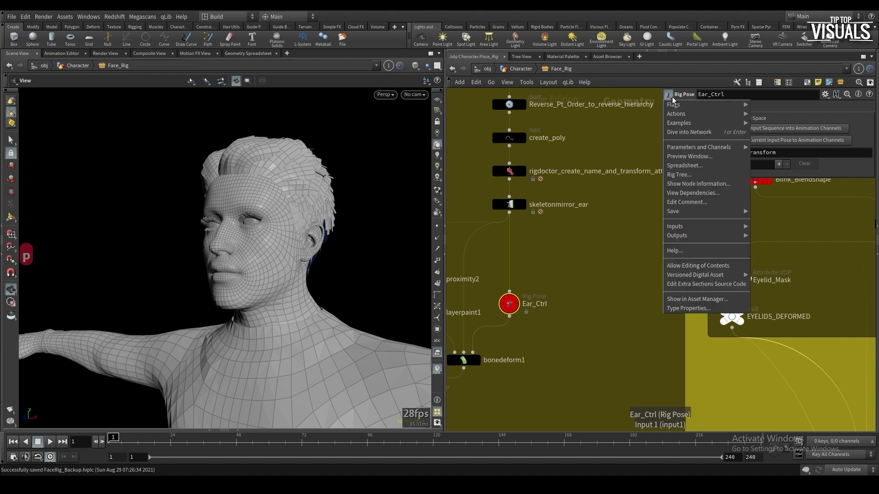
pyautogui.click(688, 308)
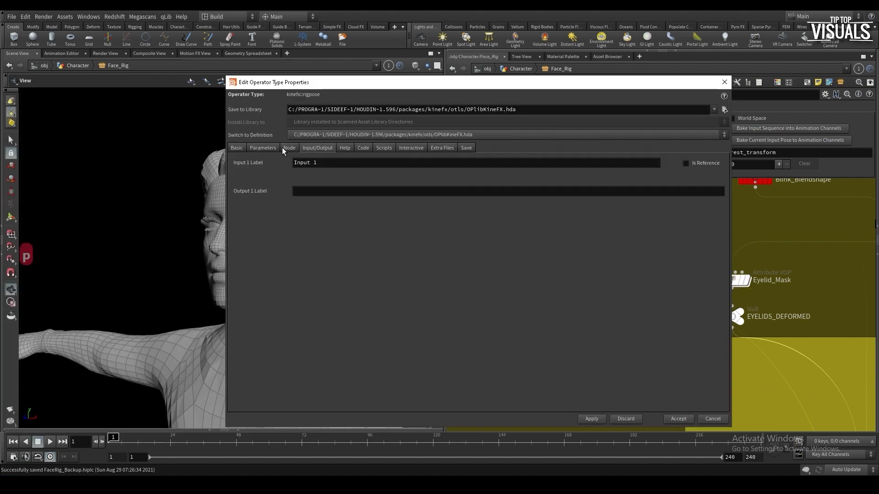
pyautogui.click(276, 147)
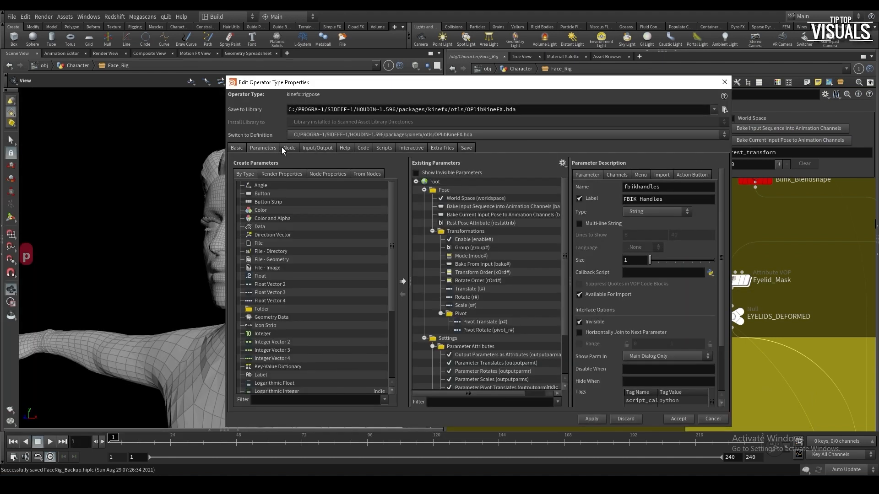
pyautogui.click(290, 147)
pyautogui.doubleClick(347, 234)
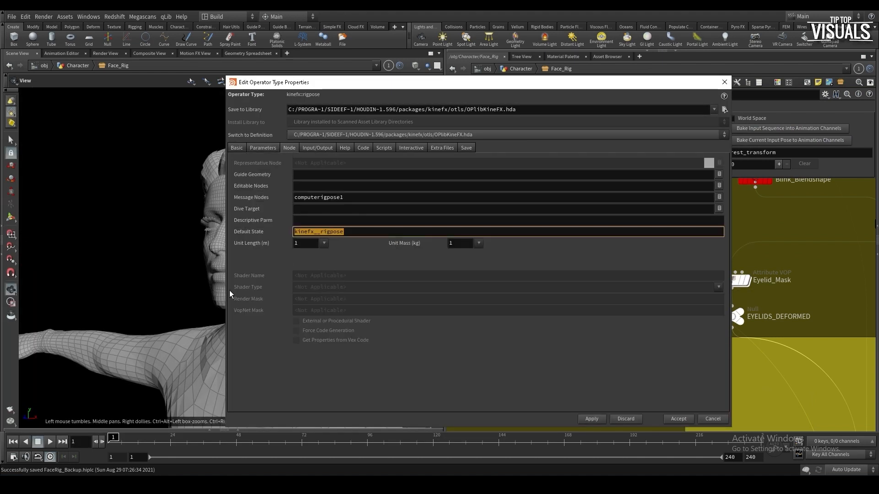
pyautogui.hotkey('ctrl', 'c')
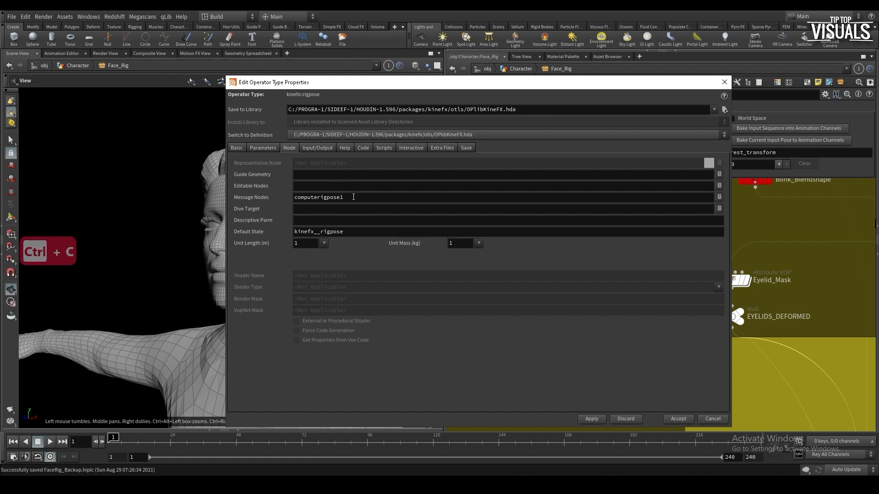
pyautogui.click(723, 82)
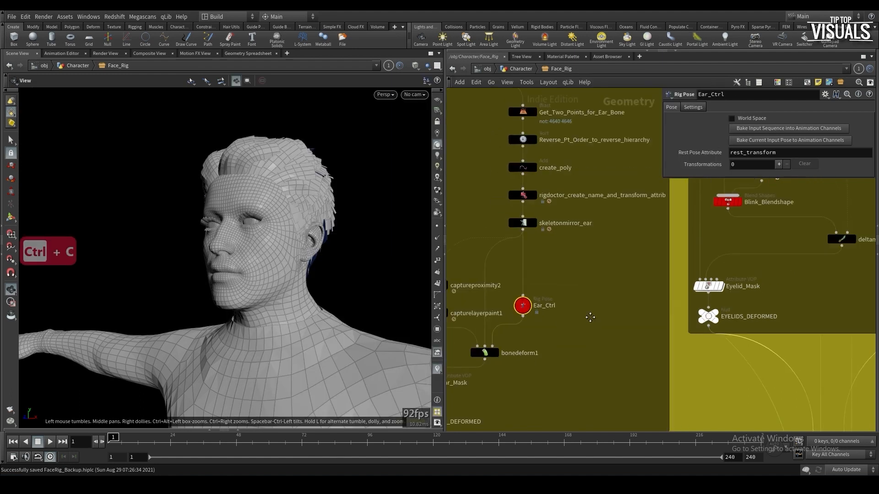
# Return to the Character network, set Face_Rig's Default State to kinefx__rigpose in its type properties, and accept
pyautogui.press('u')
pyautogui.click(669, 95)
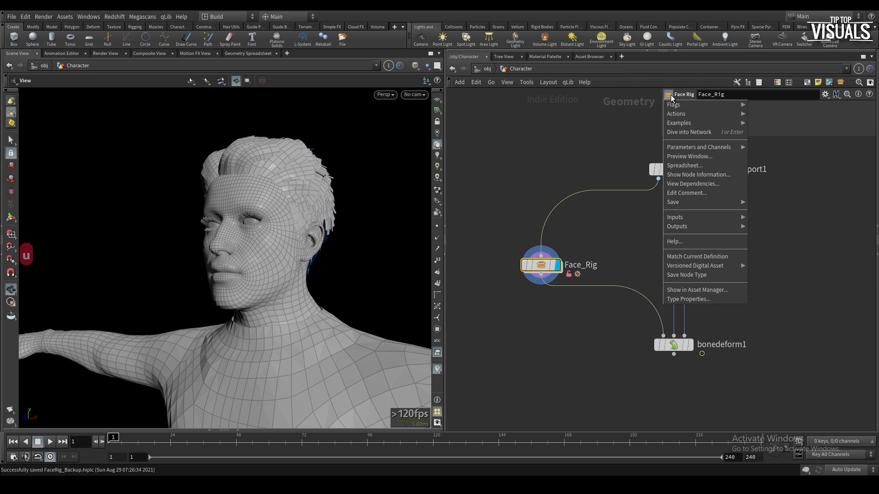
pyautogui.click(688, 299)
pyautogui.click(425, 232)
pyautogui.hotkey('ctrl', 'v')
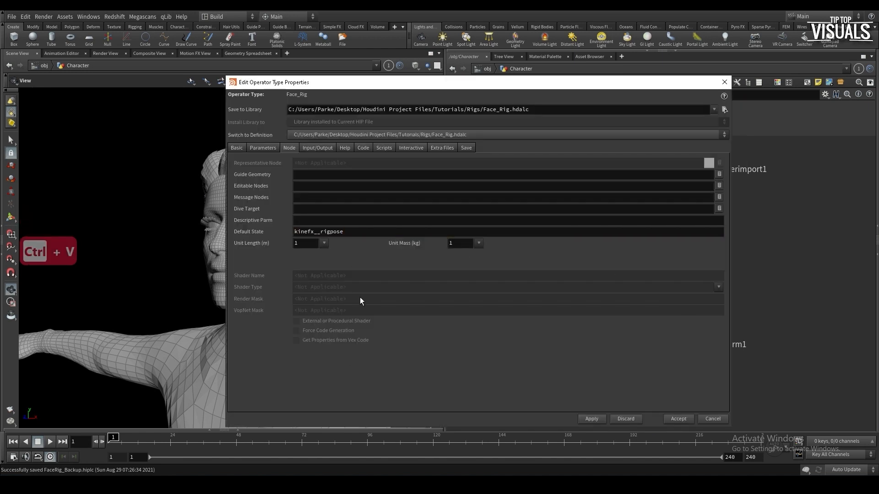
pyautogui.click(678, 419)
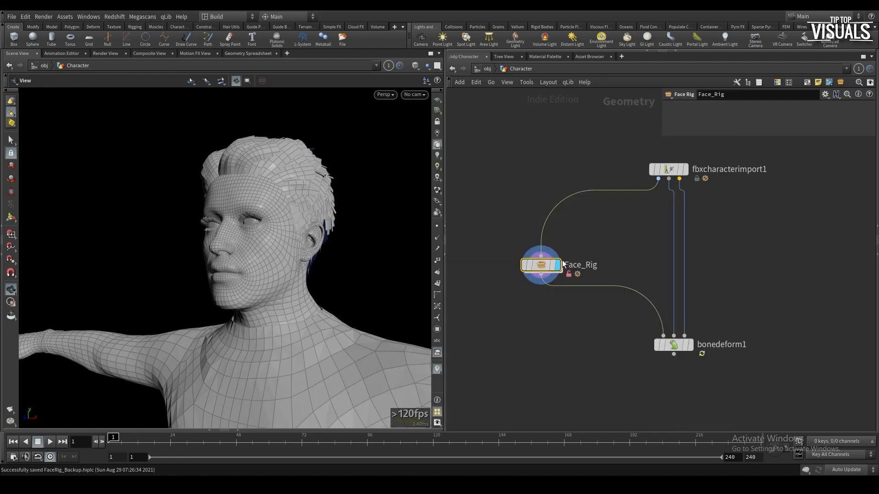
# Activate the rig pose state for Face_Rig in the viewport and frame the mouth and nose controls
pyautogui.press('Escape')
pyautogui.press('Return')
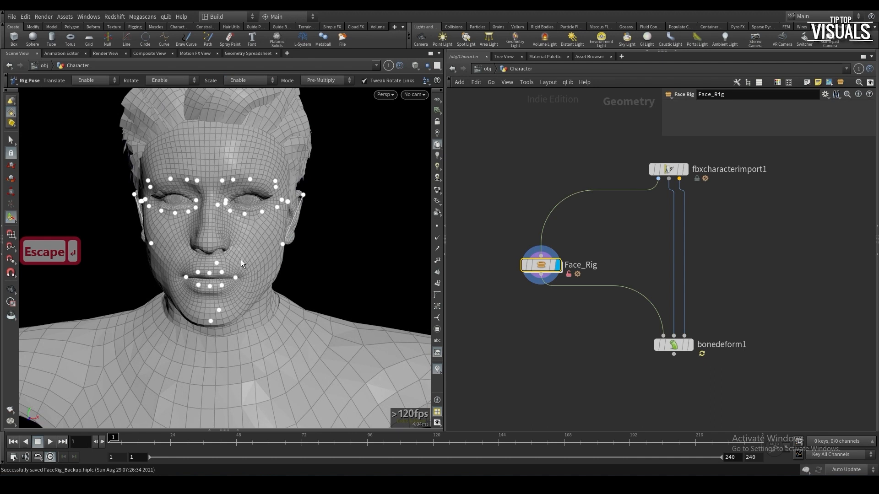
pyautogui.keyDown('alt'); pyautogui.moveTo(240, 259); pyautogui.dragTo(165, 266); pyautogui.keyUp('alt')
pyautogui.keyDown('alt'); pyautogui.moveTo(165, 266); pyautogui.dragTo(219, 270, button='right'); pyautogui.keyUp('alt')
pyautogui.keyDown('alt'); pyautogui.moveTo(220, 270); pyautogui.dragTo(268, 270); pyautogui.keyUp('alt')
# Try moving facial controls near the nose and on the upper lip, and undo the moves
pyautogui.click(279, 272)
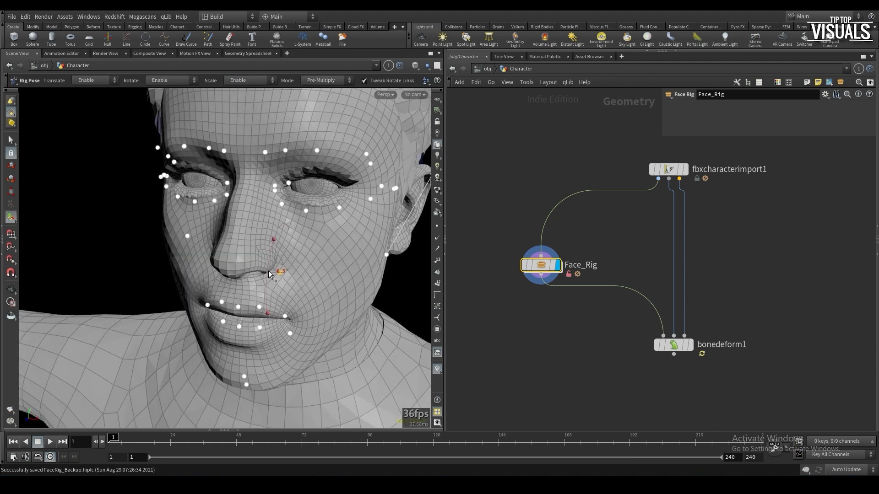
pyautogui.hotkey('ctrl', 'z')
pyautogui.hotkey('ctrl', 'z')
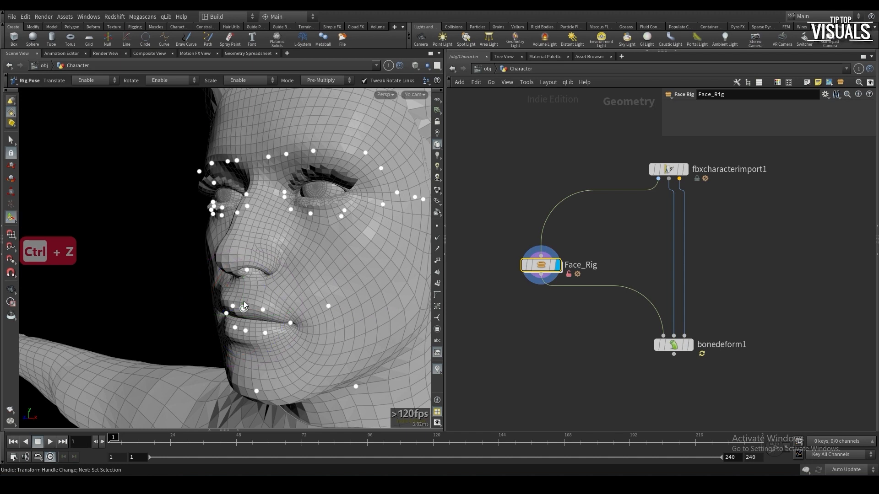
pyautogui.click(243, 309)
pyautogui.moveTo(244, 309); pyautogui.dragTo(246, 297)
pyautogui.hotkey('ctrl', 'z')
pyautogui.keyDown('alt'); pyautogui.moveTo(245, 297); pyautogui.dragTo(347, 286); pyautogui.keyUp('alt')
pyautogui.hotkey('ctrl', 'z')
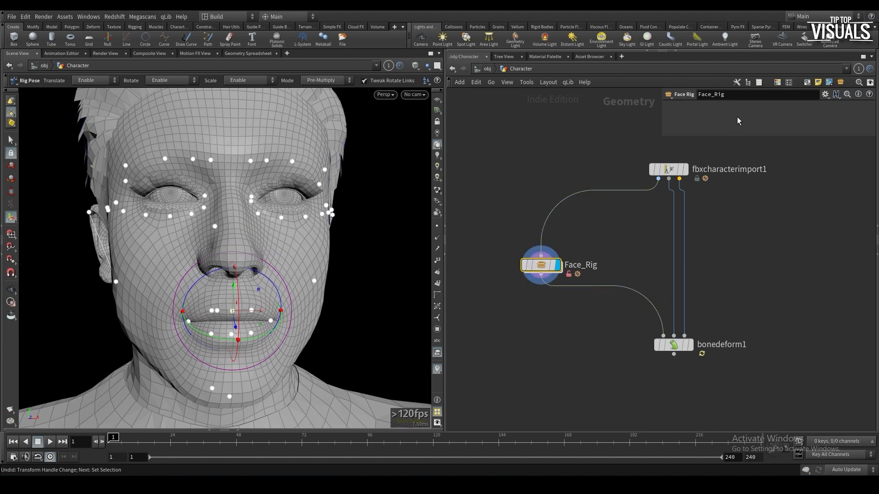
pyautogui.hotkey('ctrl', 'z')
pyautogui.hotkey('ctrl', 'z')
pyautogui.hotkey('ctrl', 'z')
pyautogui.hotkey('ctrl', 'z')
pyautogui.hotkey('ctrl', 'z')
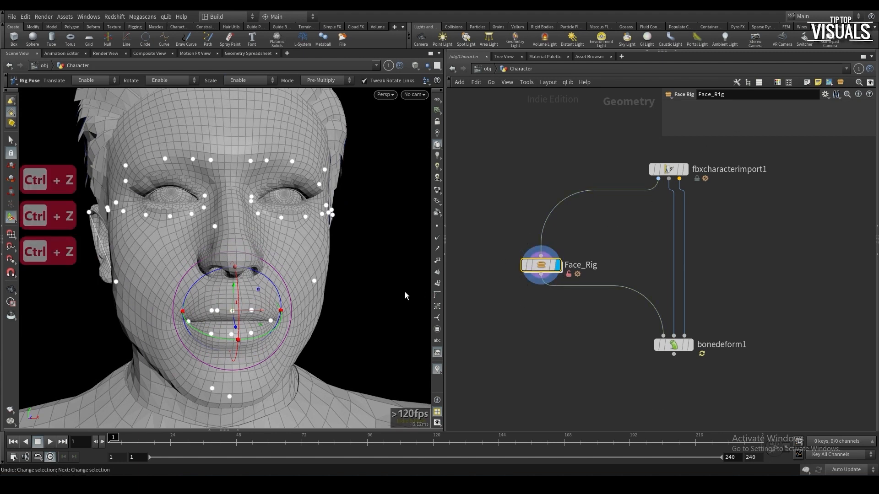
# Save the scene and widen the viewport around the face controls
pyautogui.click(518, 294)
pyautogui.hotkey('ctrl', 's')
pyautogui.keyDown('alt'); pyautogui.moveTo(336, 280); pyautogui.dragTo(289, 294); pyautogui.keyUp('alt')
pyautogui.keyDown('alt'); pyautogui.moveTo(328, 304); pyautogui.dragTo(336, 308, button='middle'); pyautogui.keyUp('alt')
pyautogui.moveTo(444, 288); pyautogui.dragTo(484, 289)
pyautogui.keyDown('alt'); pyautogui.moveTo(300, 274); pyautogui.dragTo(293, 257, button='middle'); pyautogui.keyUp('alt')
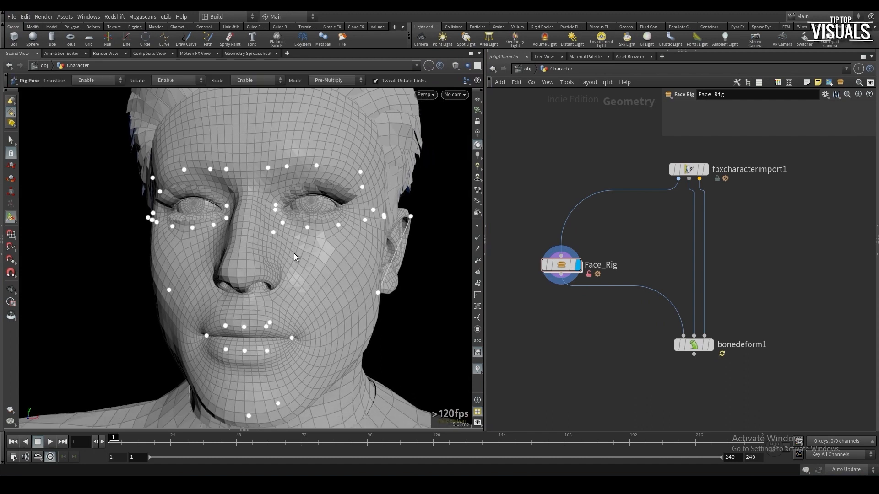
pyautogui.keyDown('alt'); pyautogui.moveTo(404, 219); pyautogui.dragTo(525, 269); pyautogui.keyUp('alt')
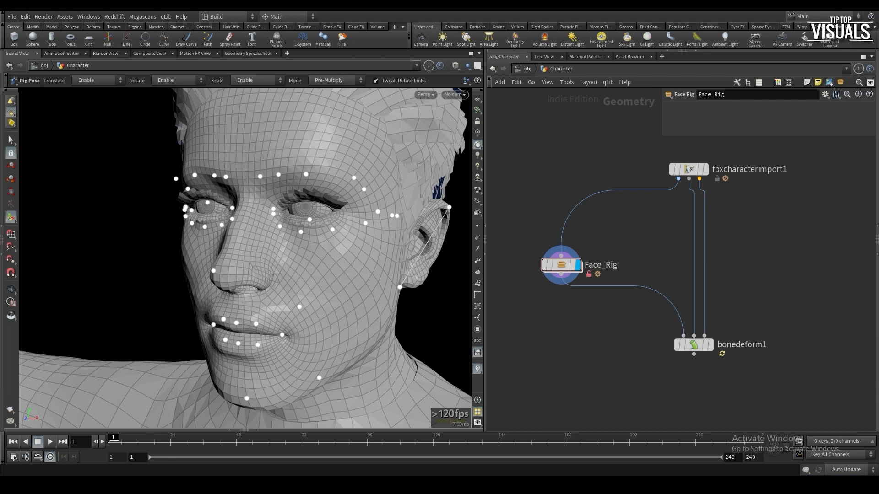
# Switch to File Explorer and open the Side Effects Software folder in Program Files on the C: drive
pyautogui.press('super+e')
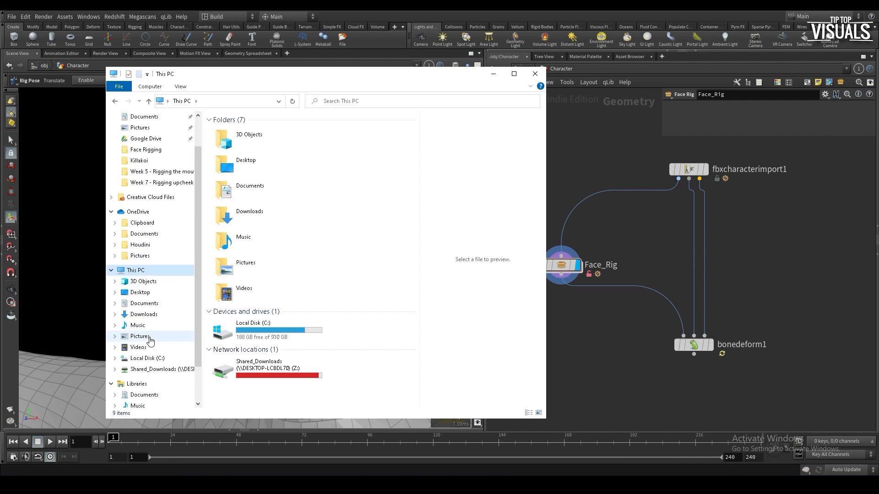
pyautogui.scroll(-2, 150, 341)
pyautogui.click(147, 314)
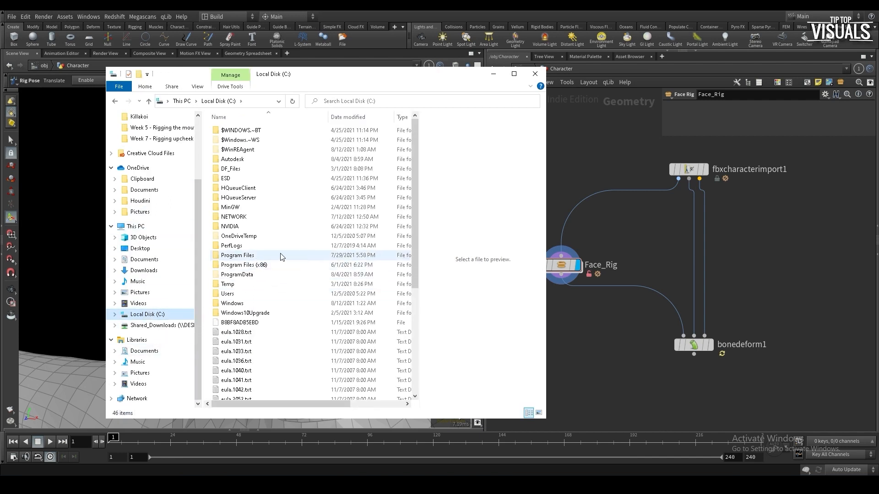
pyautogui.click(281, 255)
pyautogui.doubleClick(277, 255)
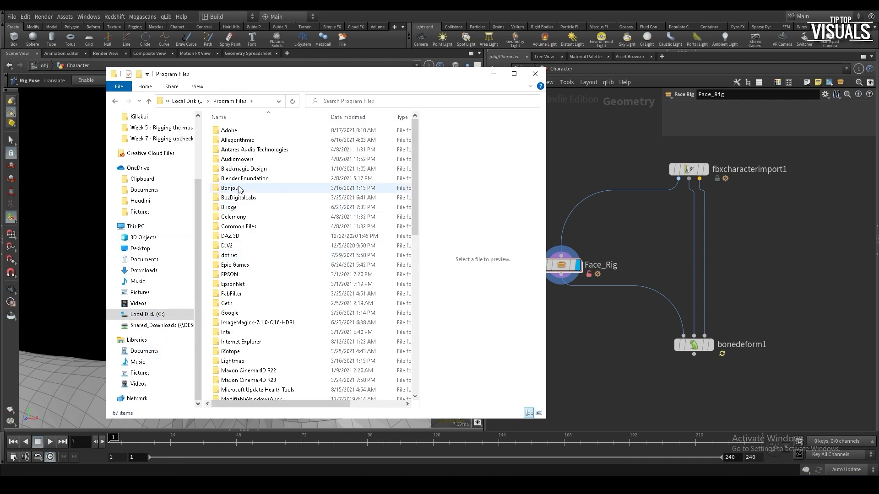
pyautogui.scroll(-4, 250, 307)
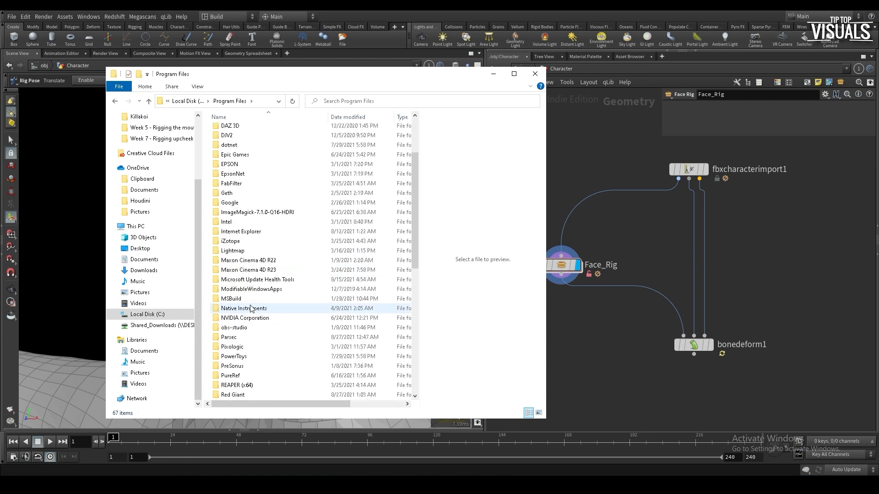
pyautogui.scroll(-3, 250, 307)
pyautogui.doubleClick(246, 327)
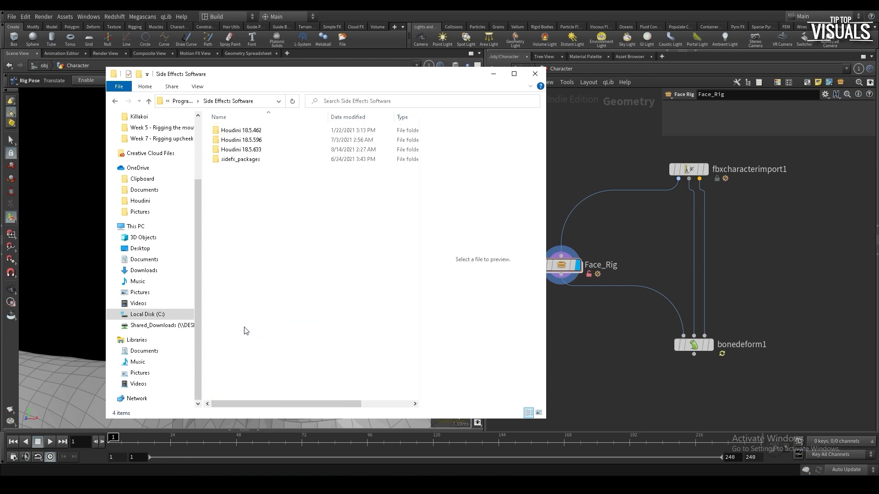
# Open the packages\kinefx\viewer_states folder of Houdini 18.5.596 and widen the window to show the full path
pyautogui.doubleClick(240, 141)
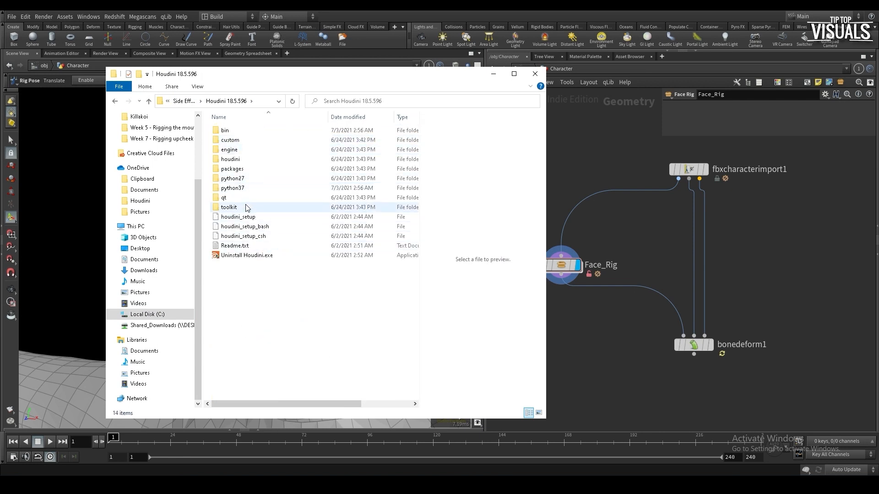
pyautogui.doubleClick(243, 169)
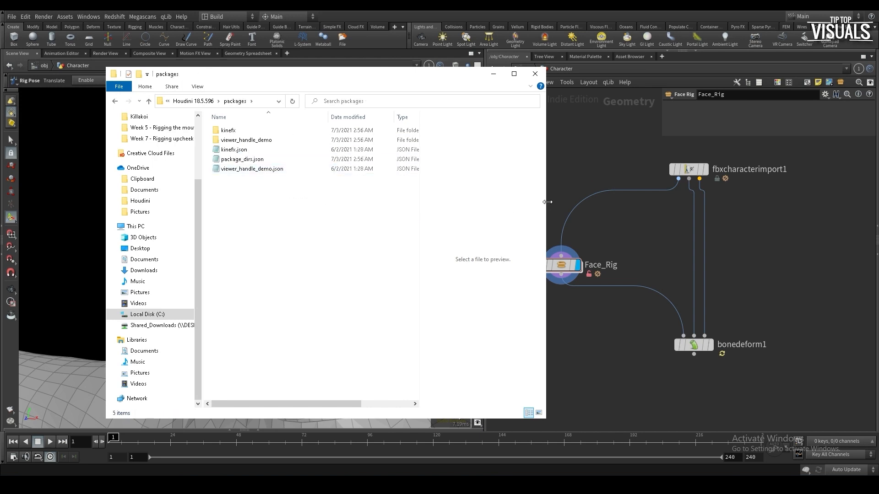
pyautogui.moveTo(547, 202); pyautogui.dragTo(718, 201)
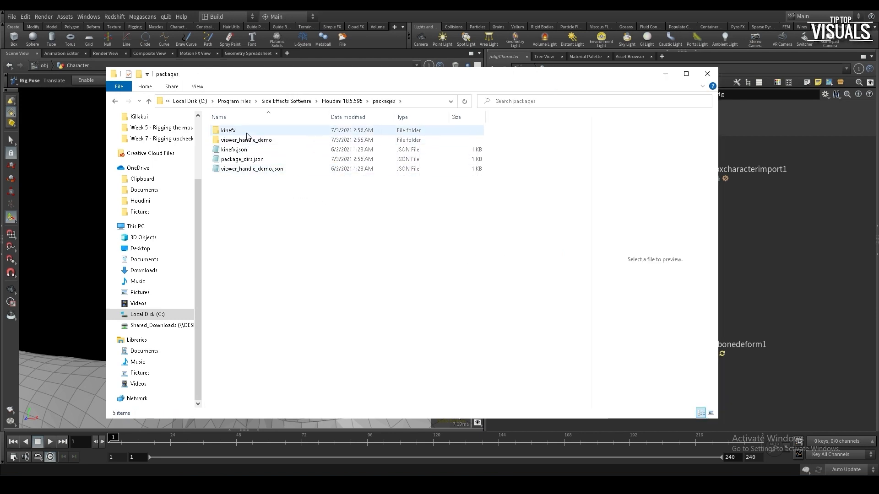
pyautogui.doubleClick(247, 134)
pyautogui.doubleClick(254, 197)
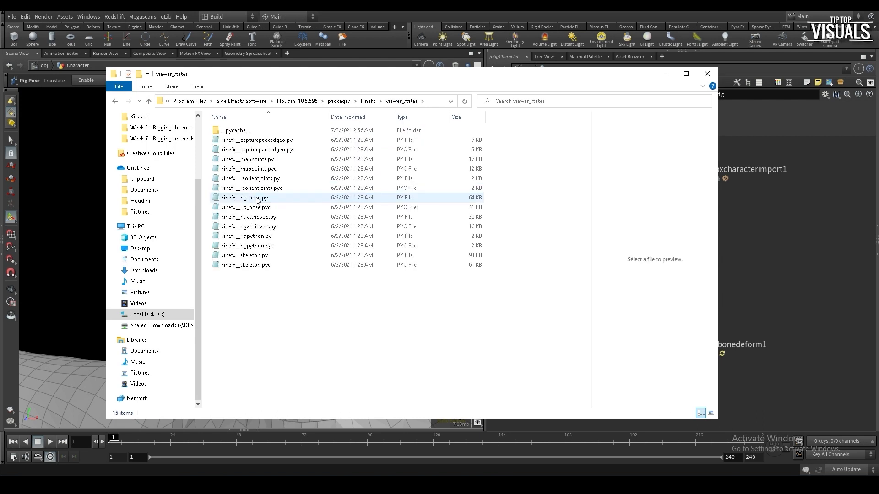
pyautogui.click(434, 101)
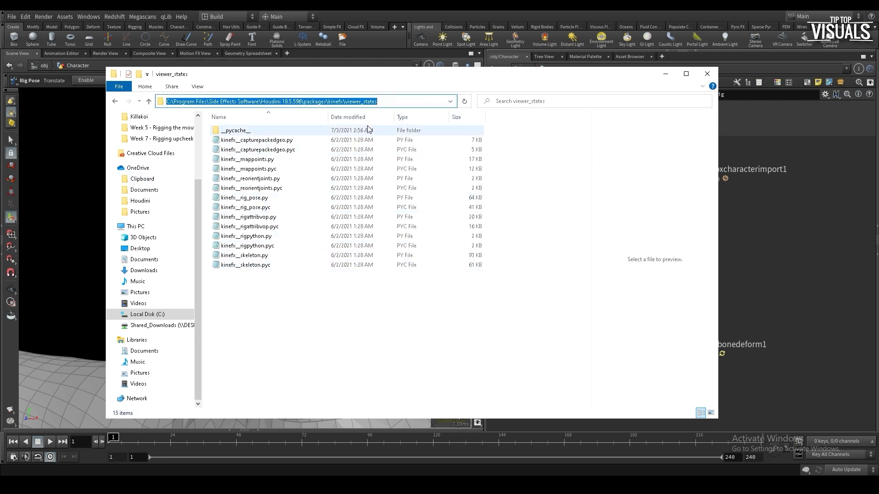
pyautogui.press('Escape')
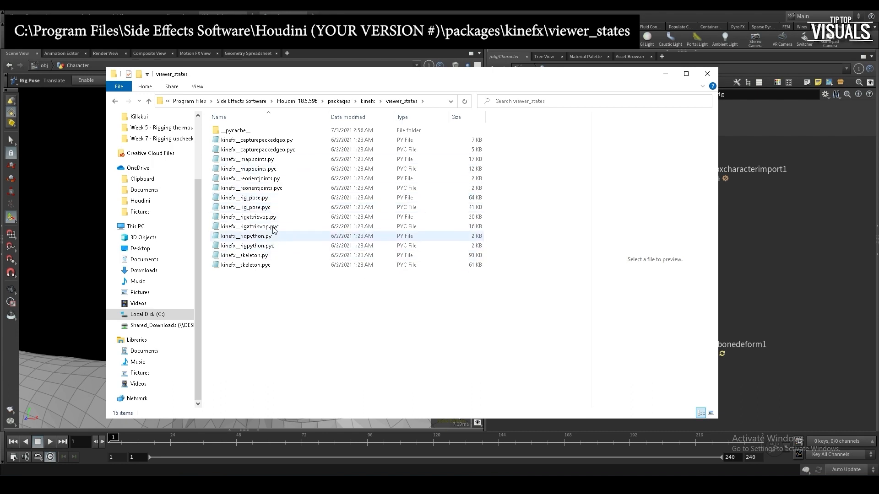
# Open kinefx__rig_pose.py in Notepad and copy its entire code
pyautogui.doubleClick(278, 199)
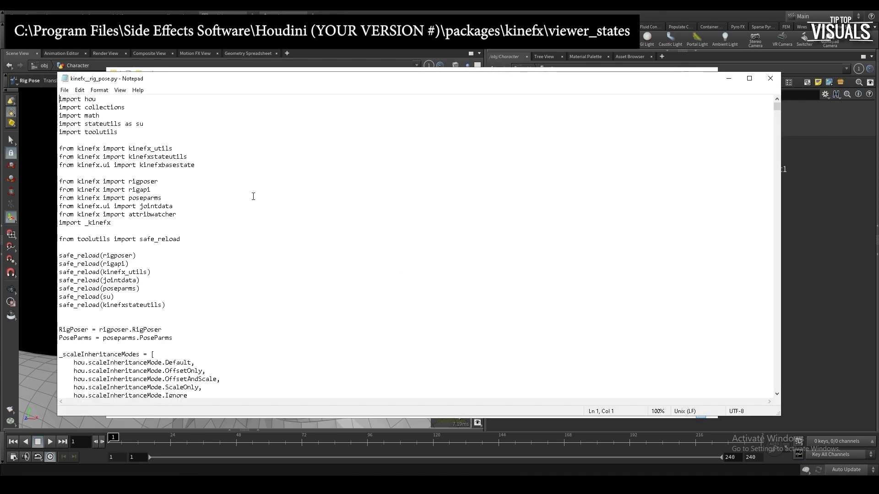
pyautogui.scroll(-20, 232, 201)
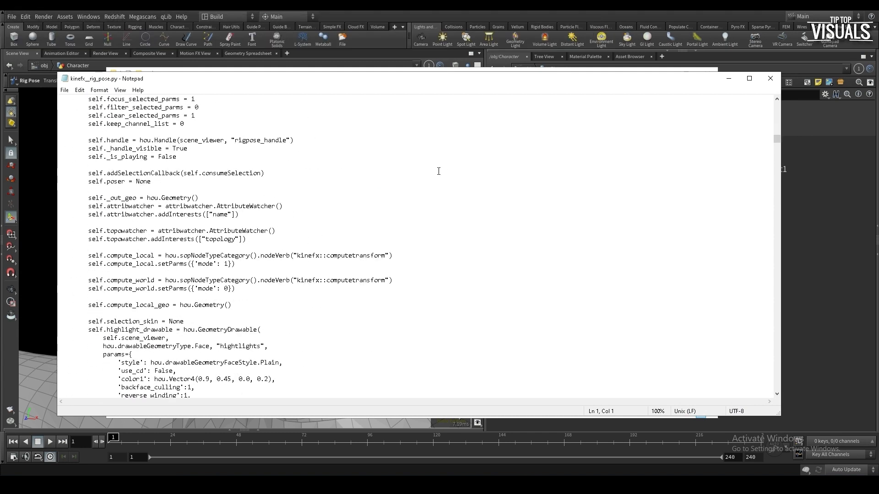
pyautogui.moveTo(568, 84); pyautogui.dragTo(573, 267)
pyautogui.click(371, 293)
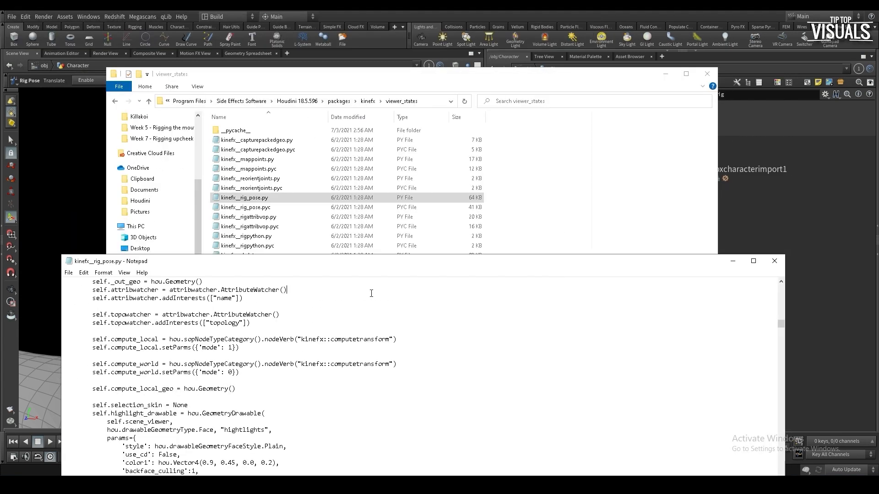
pyautogui.hotkey('ctrl', 'a')
pyautogui.hotkey('ctrl', 'c')
# Switch to Houdini, open the type properties of the Face_Rig asset, and clear its default state
pyautogui.hotkey('alt', 'Tab')
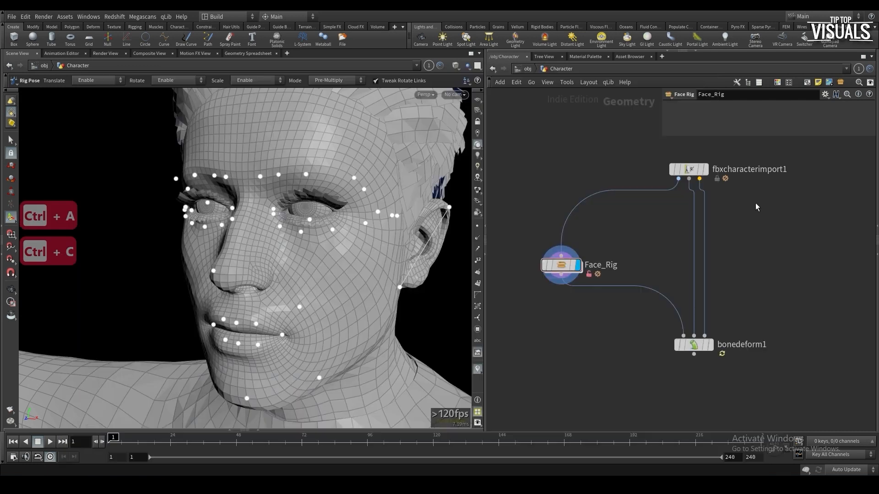
pyautogui.click(668, 95)
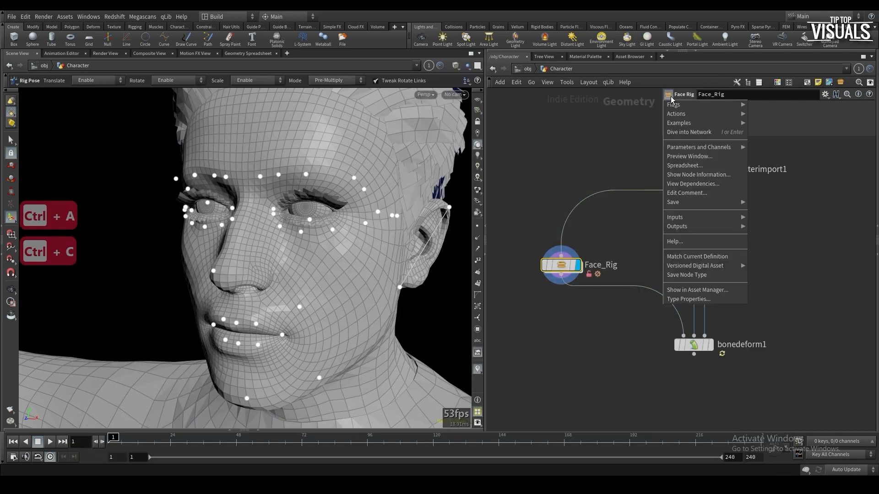
pyautogui.click(703, 300)
pyautogui.doubleClick(343, 232)
pyautogui.press('BackSpace')
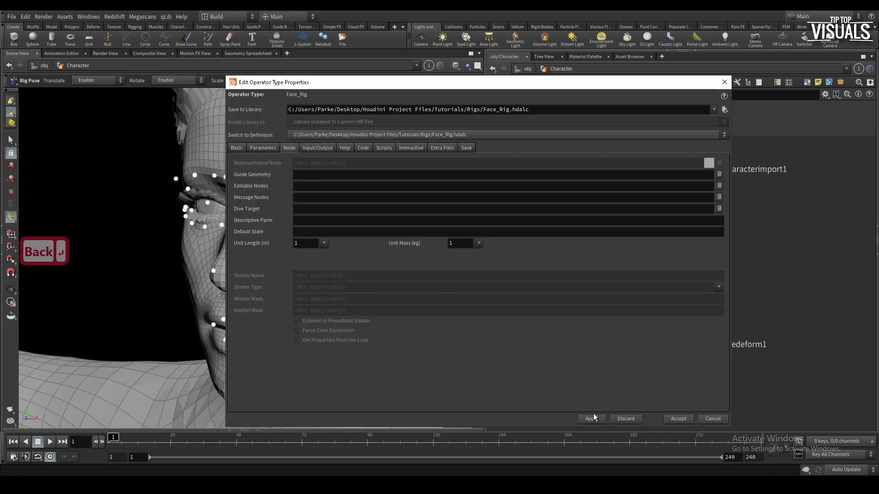
# Generate a blank viewer state named Face_Rig and replace its template code with the copied rig pose code
pyautogui.click(404, 149)
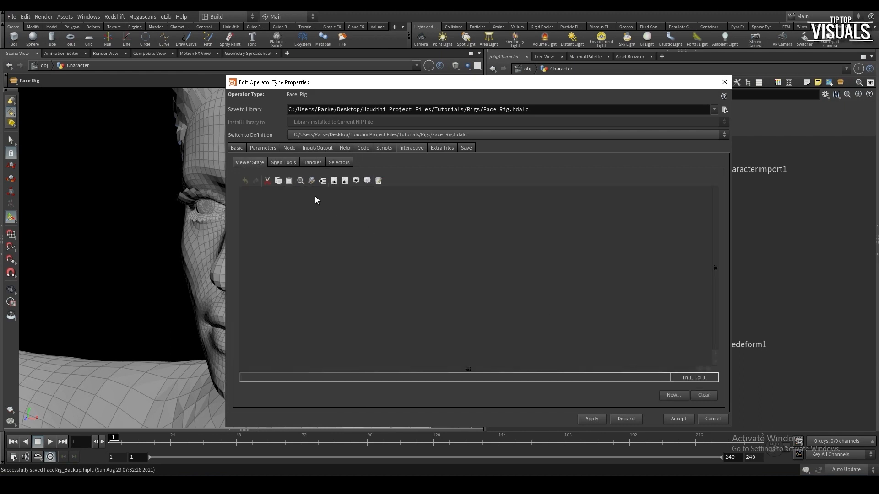
pyautogui.click(673, 396)
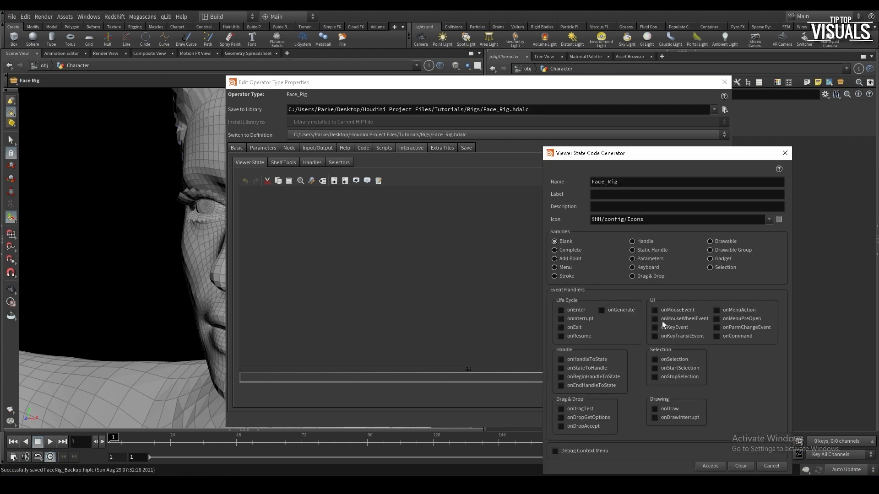
pyautogui.click(710, 467)
pyautogui.hotkey('ctrl', 'a')
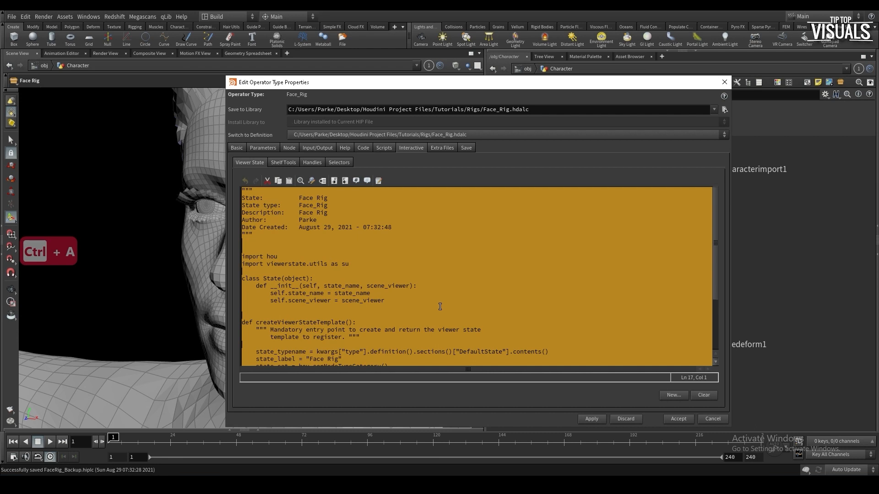
pyautogui.hotkey('ctrl', 'v')
# Apply the pasted viewer state code to the asset and send future errors to the console
pyautogui.click(337, 485)
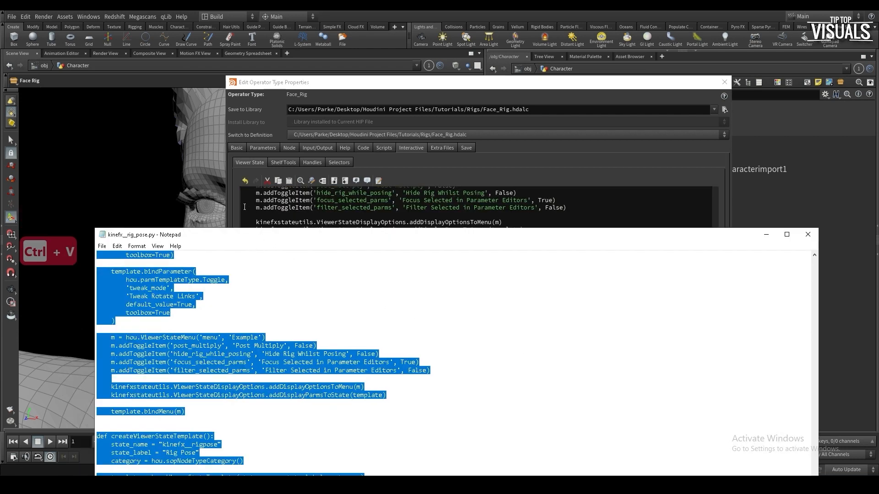
pyautogui.click(245, 207)
pyautogui.scroll(6, 377, 333)
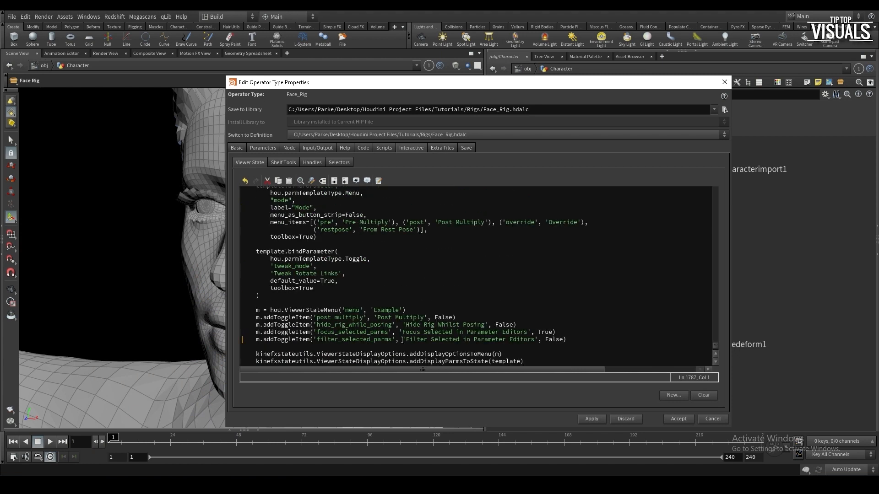
pyautogui.click(593, 420)
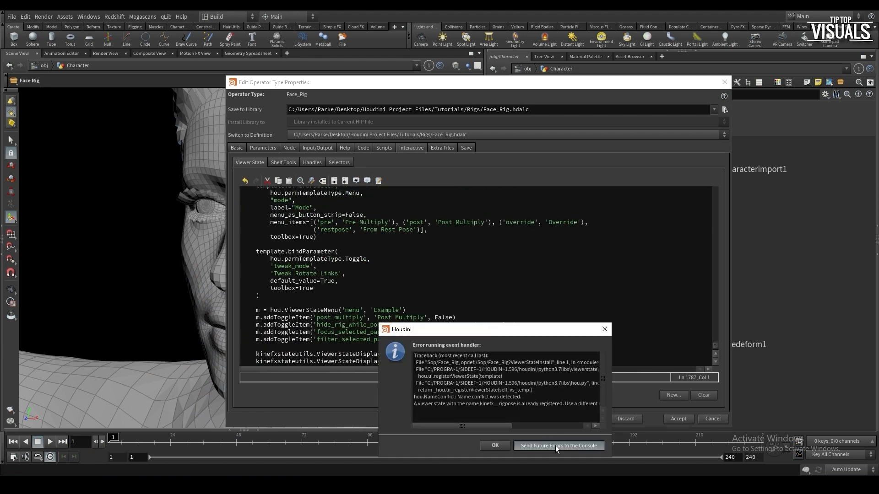
pyautogui.click(593, 445)
# Check the asset's default state name and look through the pasted viewer state code from its beginning
pyautogui.click(312, 147)
pyautogui.click(291, 147)
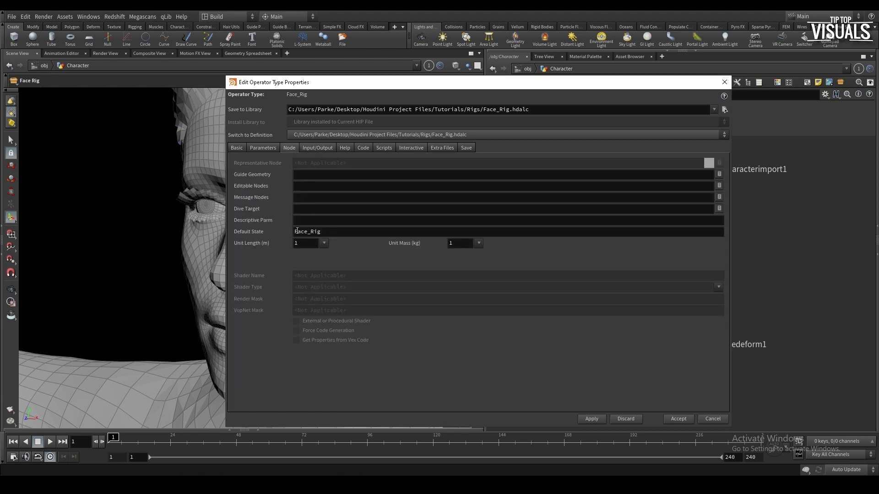
pyautogui.click(393, 148)
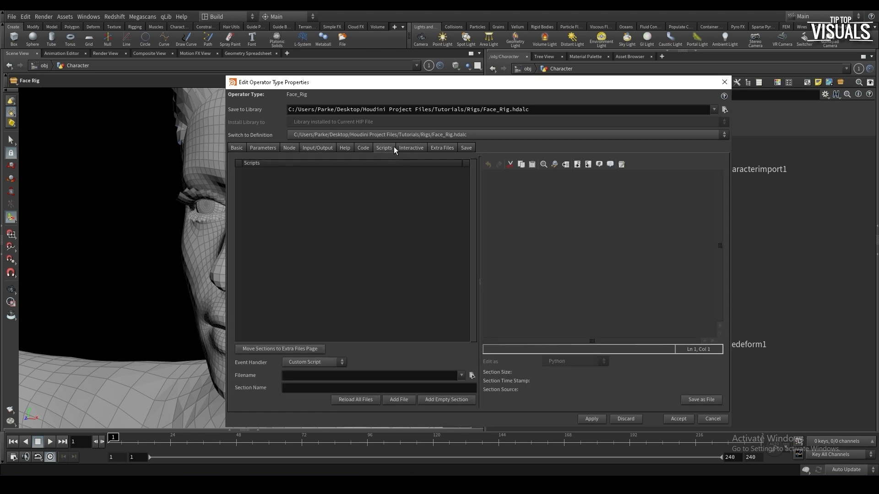
pyautogui.click(402, 147)
pyautogui.scroll(20, 408, 297)
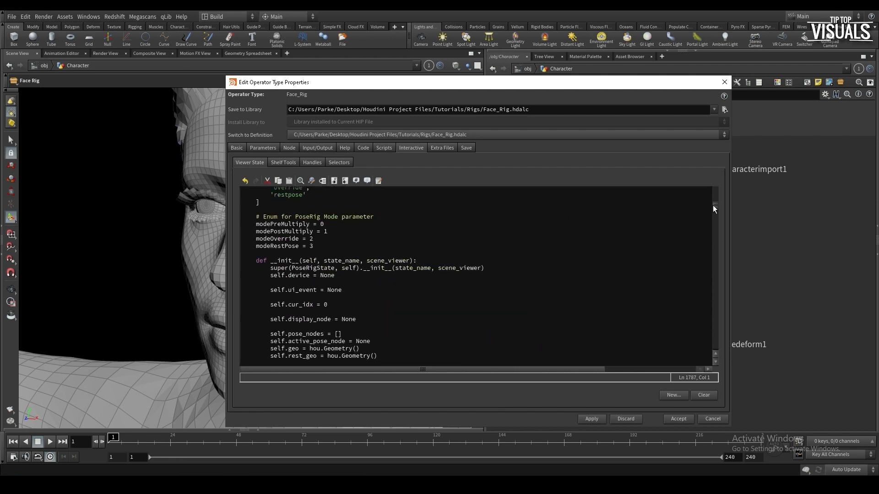
pyautogui.scroll(-10, 408, 297)
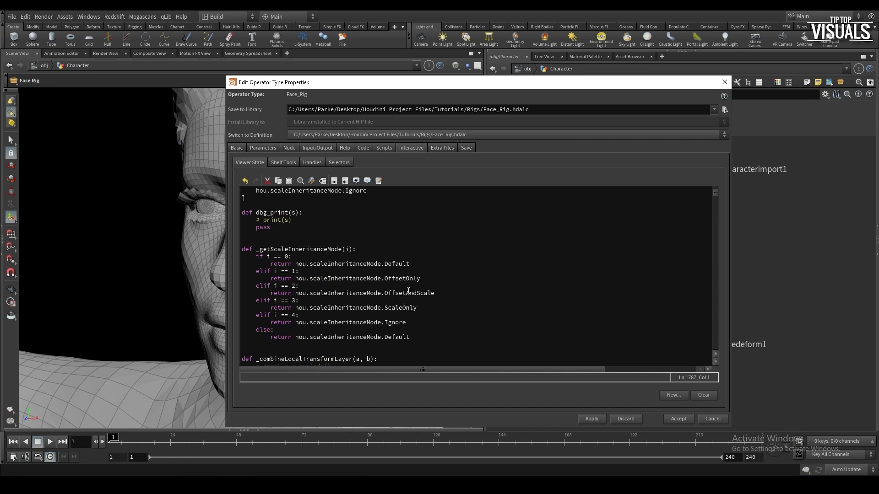
pyautogui.hotkey('ctrl', 'Home')
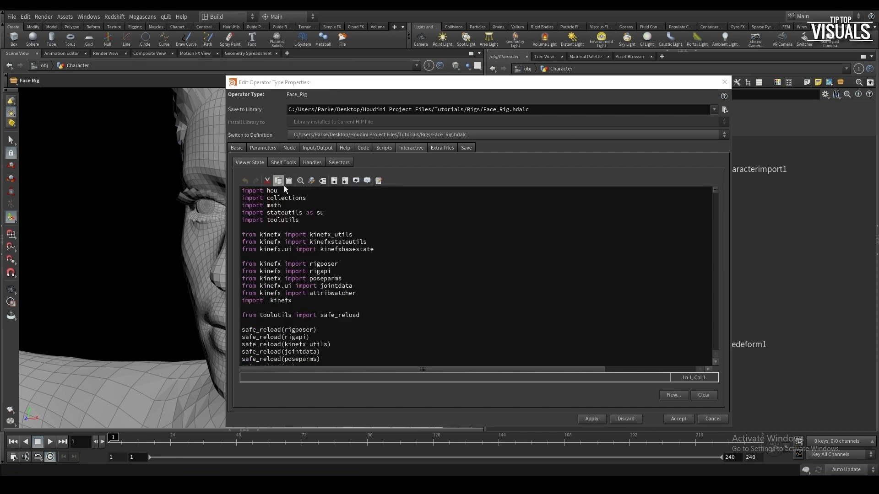
# Recheck the default state name and search the viewer state code for kinefx__rig
pyautogui.click(299, 180)
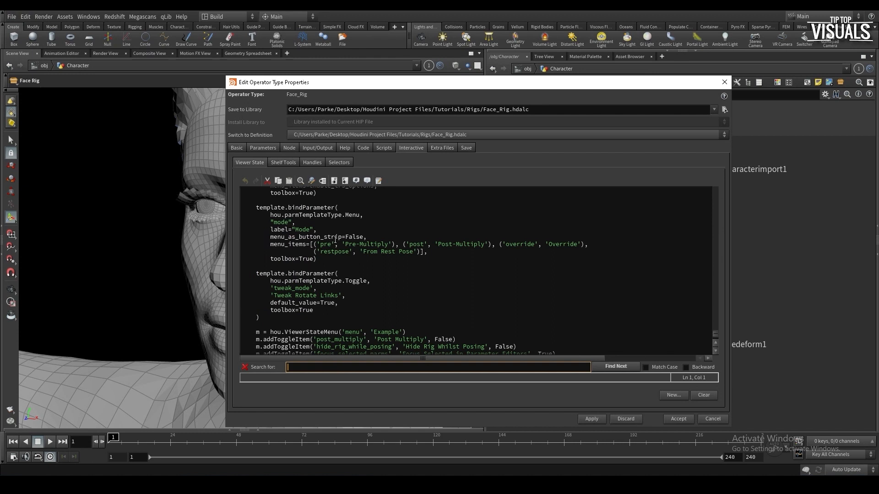
pyautogui.click(314, 146)
pyautogui.click(345, 147)
pyautogui.click(291, 148)
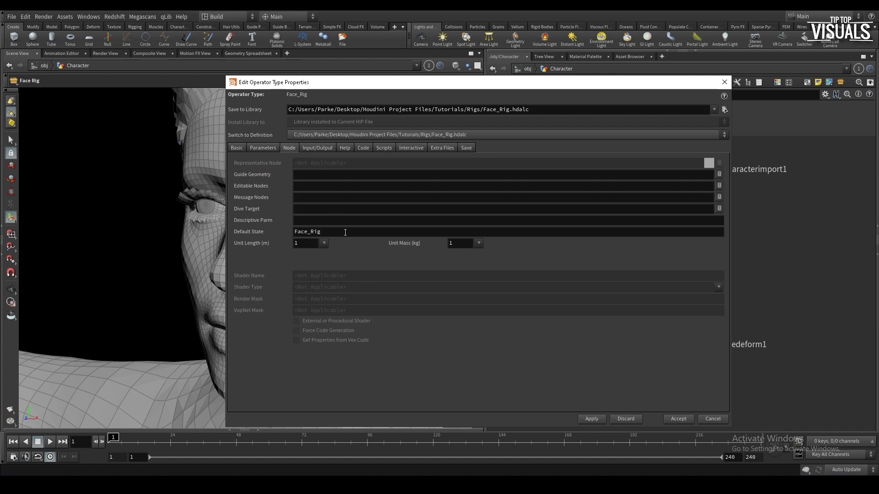
pyautogui.click(383, 145)
pyautogui.click(405, 145)
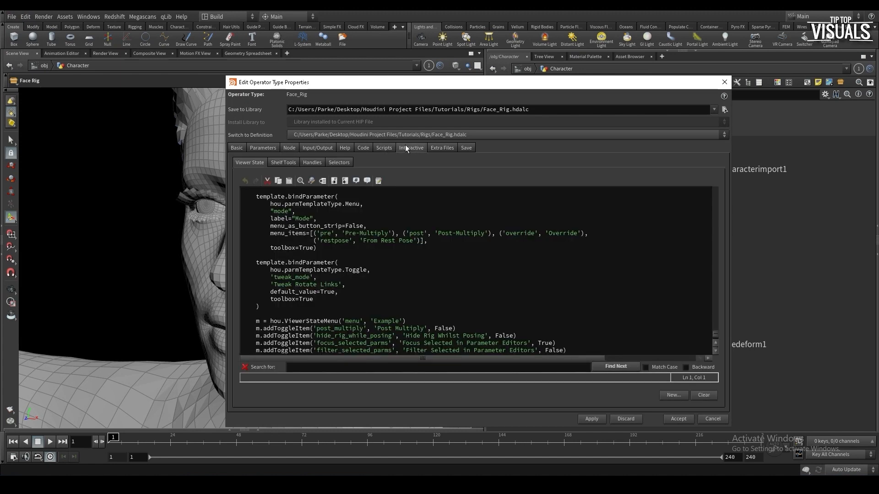
pyautogui.click(381, 367)
pyautogui.moveTo(528, 485)
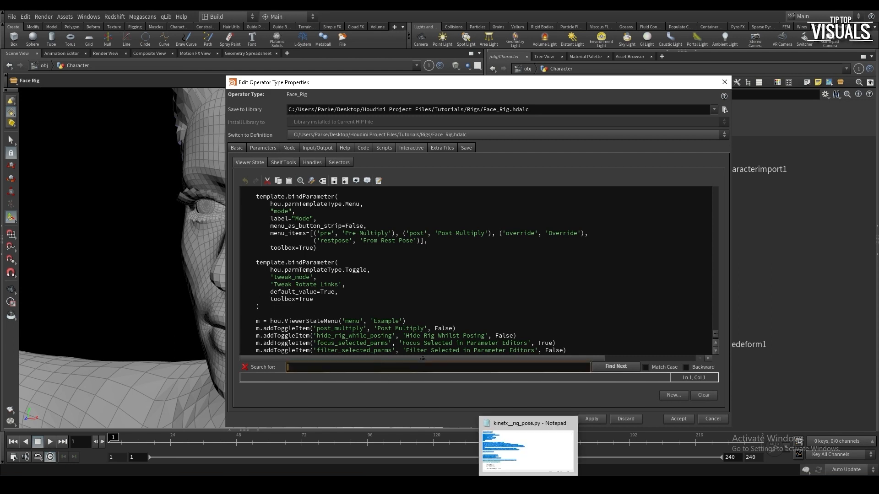
pyautogui.click(520, 457)
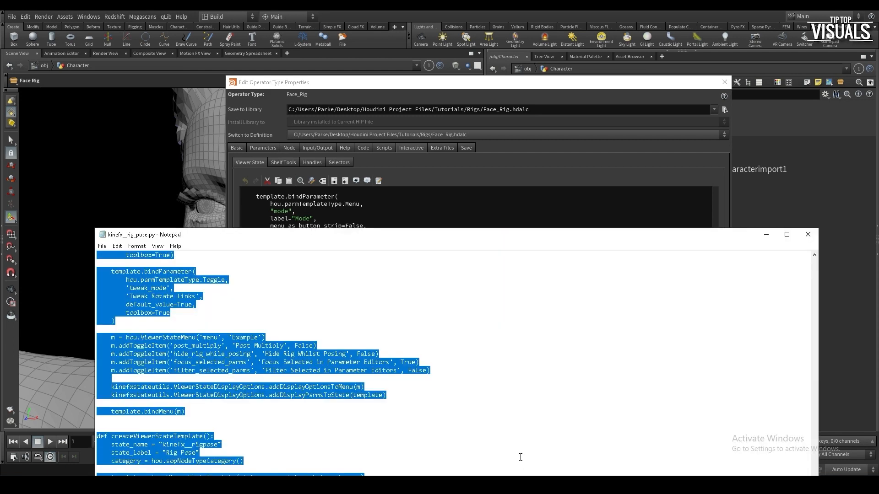
pyautogui.write('kinef')
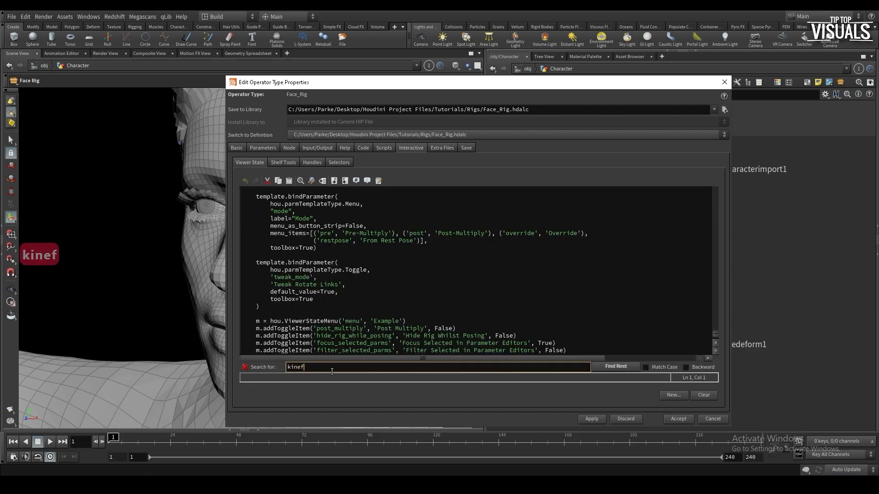
pyautogui.write('x__rig')
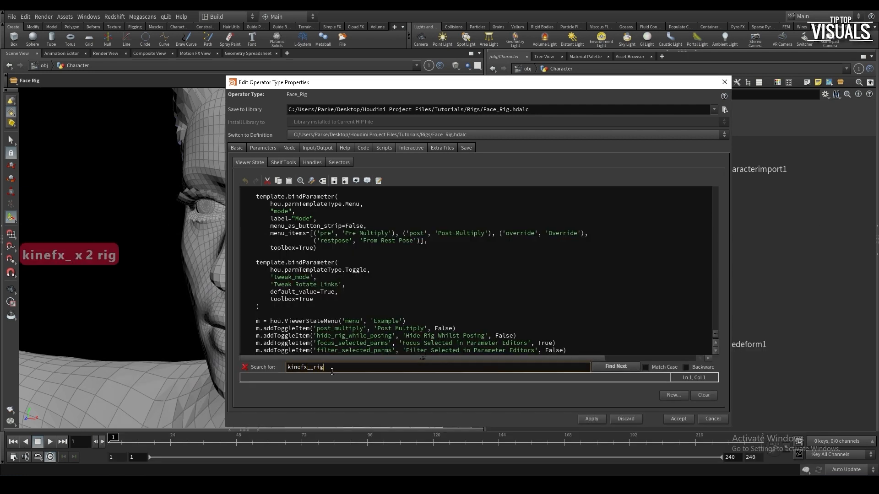
pyautogui.click(597, 367)
pyautogui.scroll(-2, 360, 308)
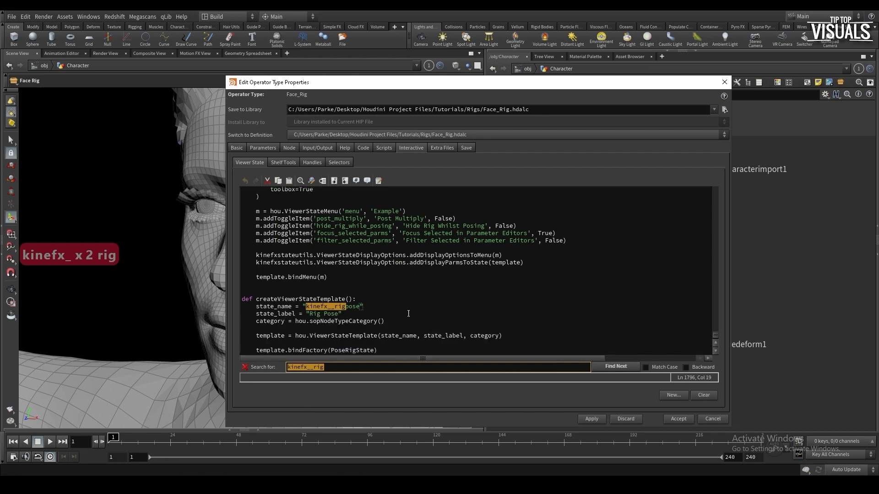
# Set state_name in createViewerStateTemplate to Face_Rig, copied from the asset's default state, and apply the change
pyautogui.click(345, 307)
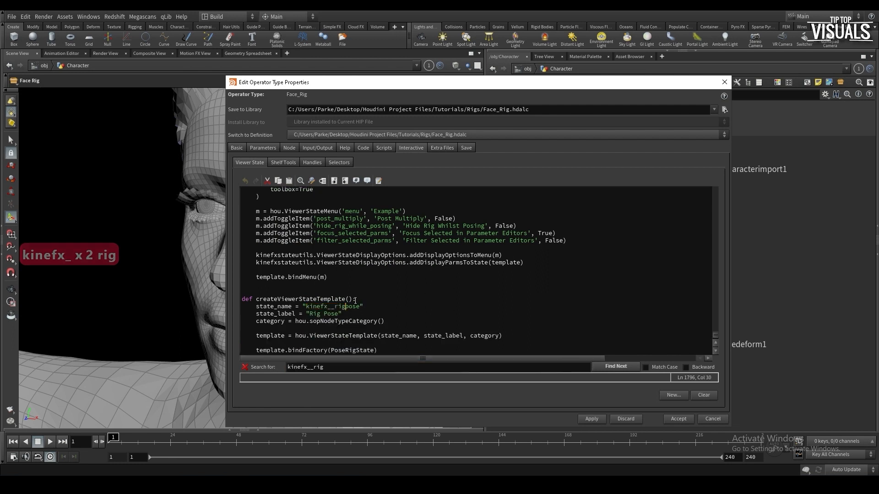
pyautogui.moveTo(360, 306); pyautogui.dragTo(307, 309)
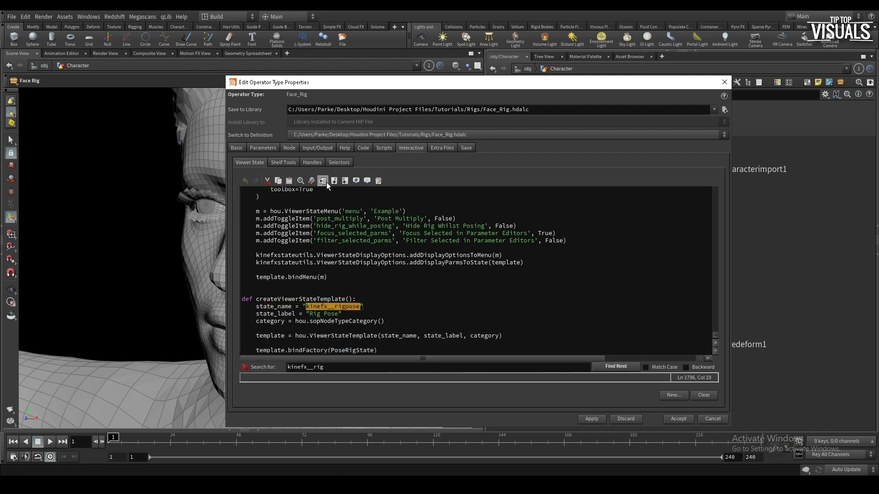
pyautogui.click(289, 148)
pyautogui.doubleClick(335, 230)
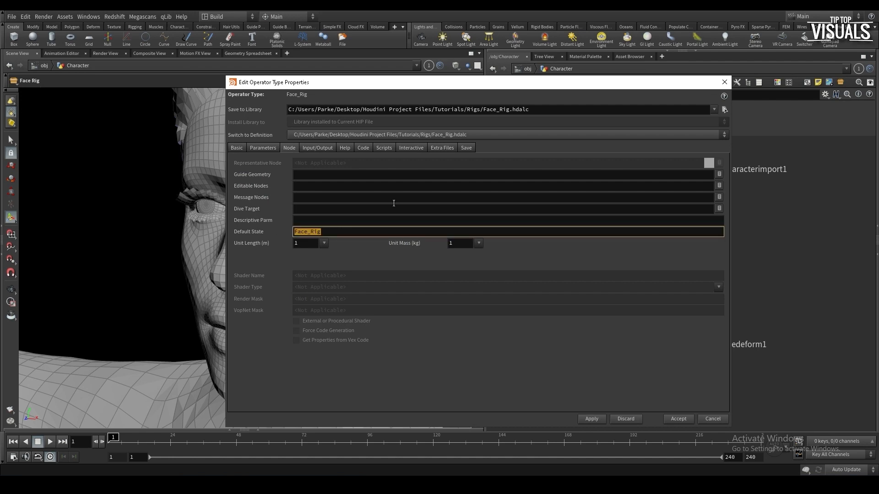
pyautogui.hotkey('ctrl', 'c')
pyautogui.click(411, 148)
pyautogui.moveTo(361, 307); pyautogui.dragTo(306, 306)
pyautogui.hotkey('ctrl', 'v')
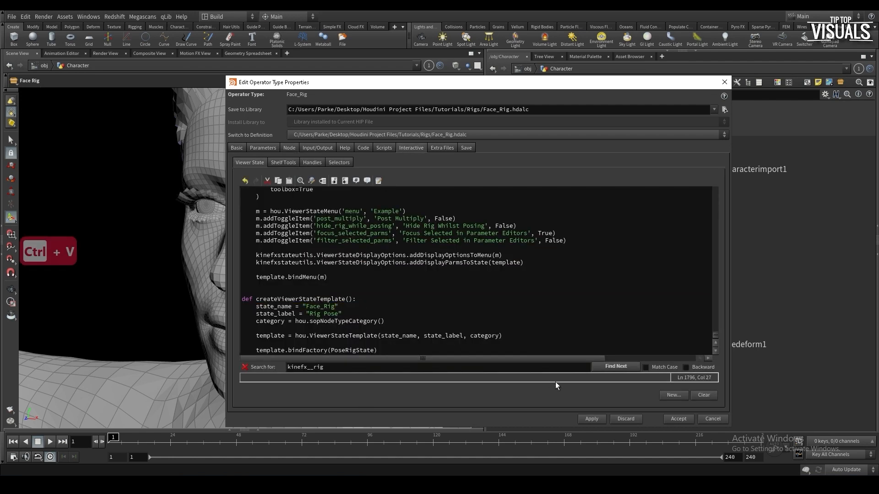
pyautogui.click(597, 419)
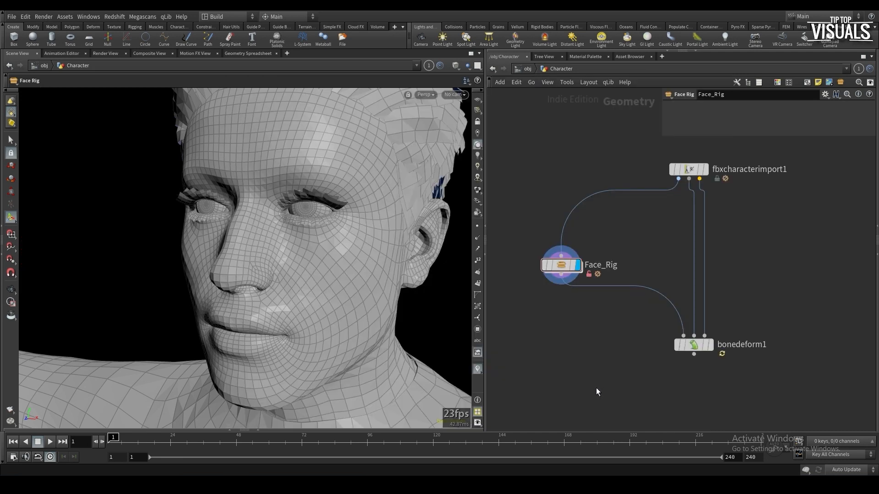
# Select the Face_Rig node and show its pose controls on the face in the viewport
pyautogui.moveTo(545, 323); pyautogui.dragTo(586, 226)
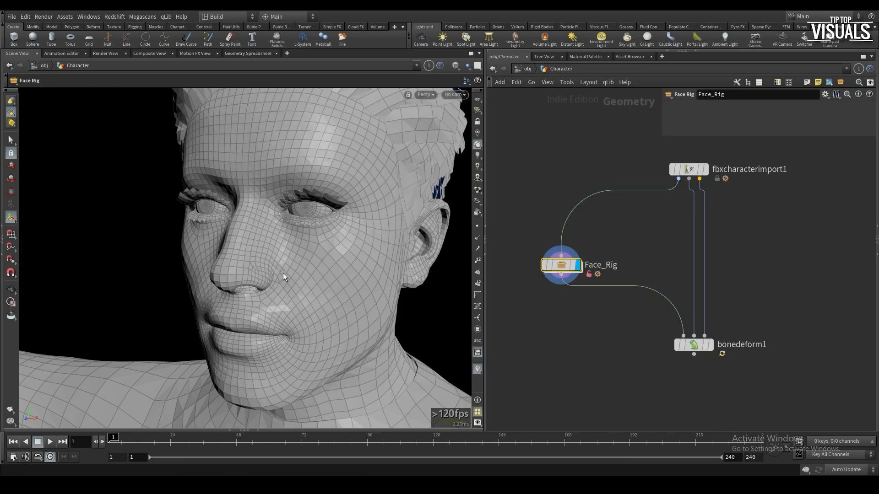
pyautogui.press('Escape')
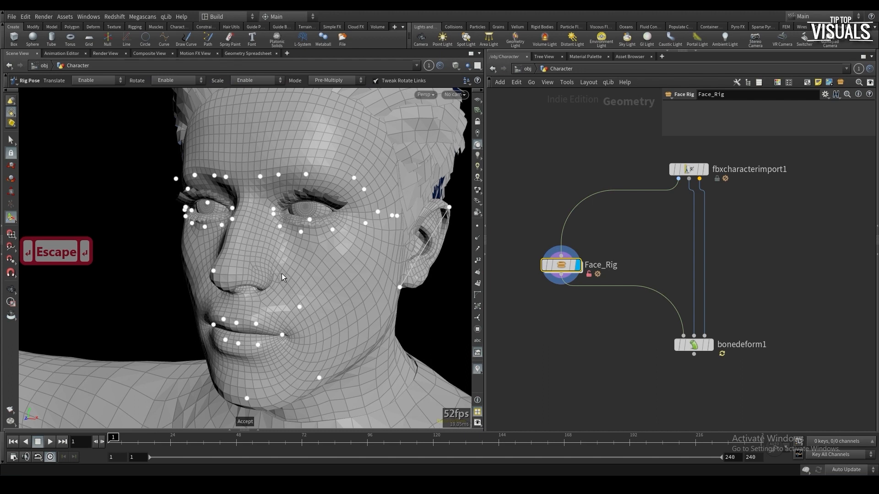
pyautogui.moveTo(315, 273)
pyautogui.keyDown('alt'); pyautogui.mouseDown()
pyautogui.moveTo(268, 333)
pyautogui.moveTo(275, 295)
pyautogui.moveTo(306, 273)
pyautogui.mouseUp(); pyautogui.keyUp('alt')
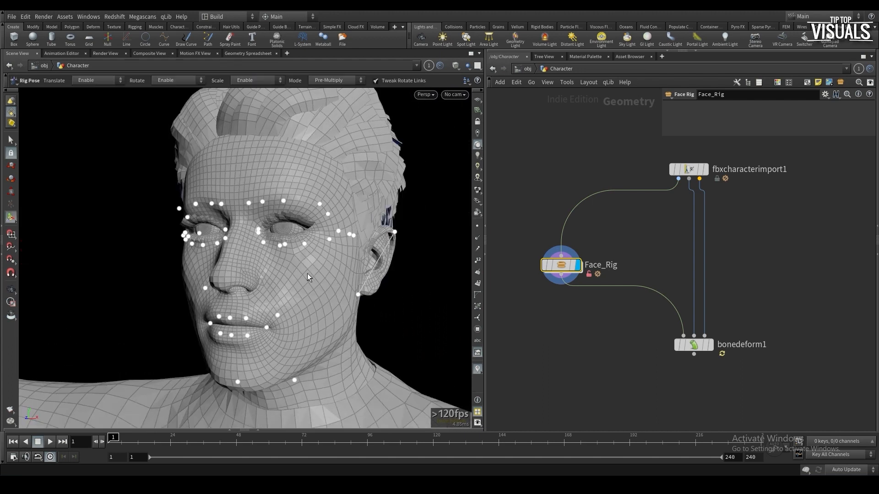
# Open the Face_Rig type properties and search the viewer state code for "result = set"
pyautogui.rightClick(669, 94)
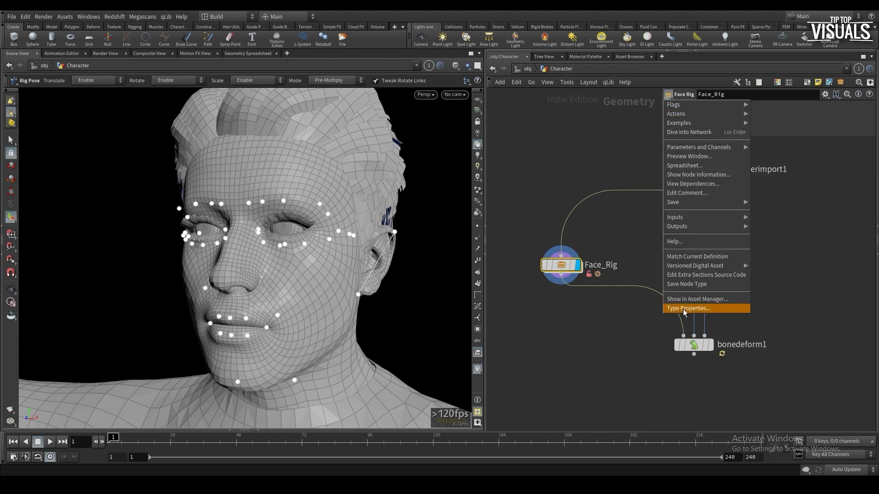
pyautogui.click(686, 305)
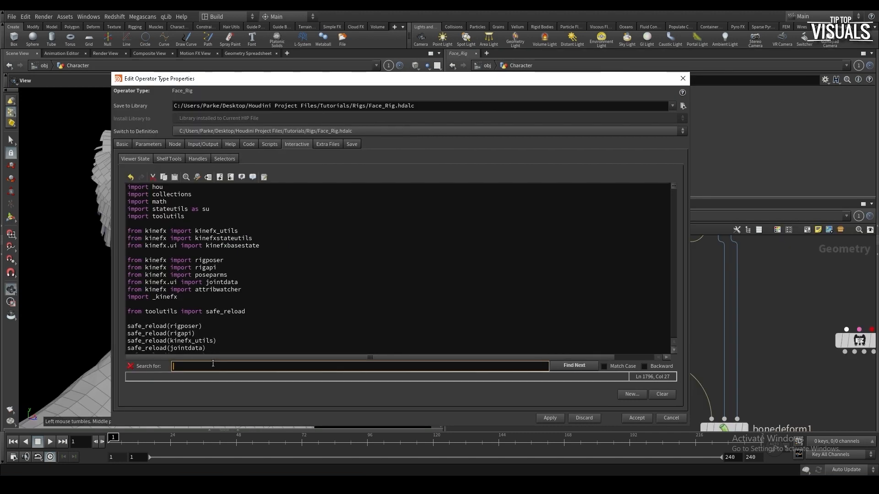
pyautogui.write('s')
pyautogui.press('BackSpace')
pyautogui.write('resu')
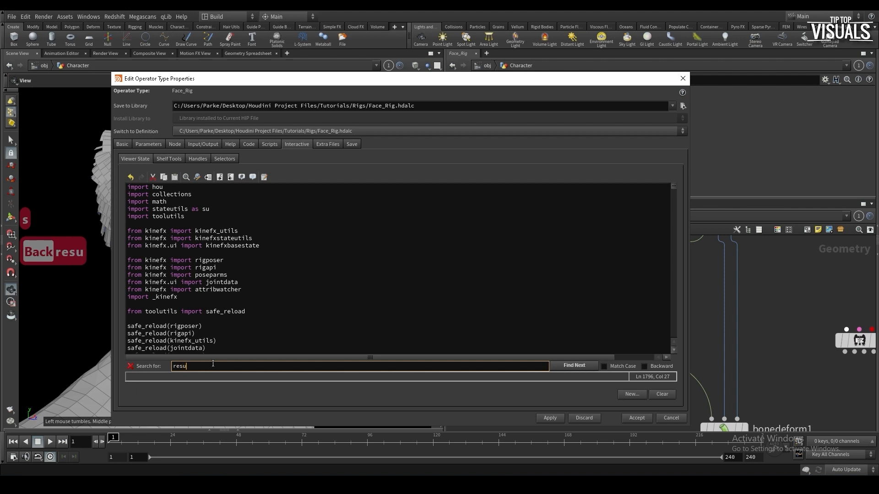
pyautogui.write('lt = set')
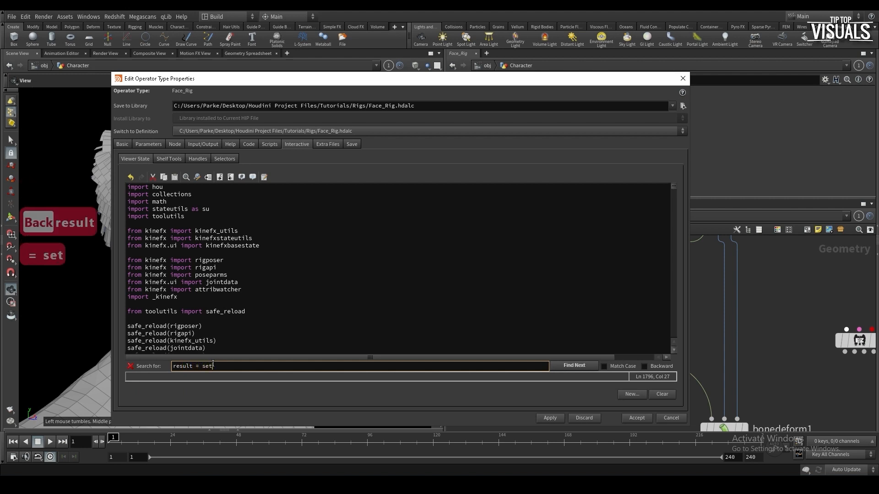
pyautogui.press('Return')
pyautogui.scroll(3, 222, 235)
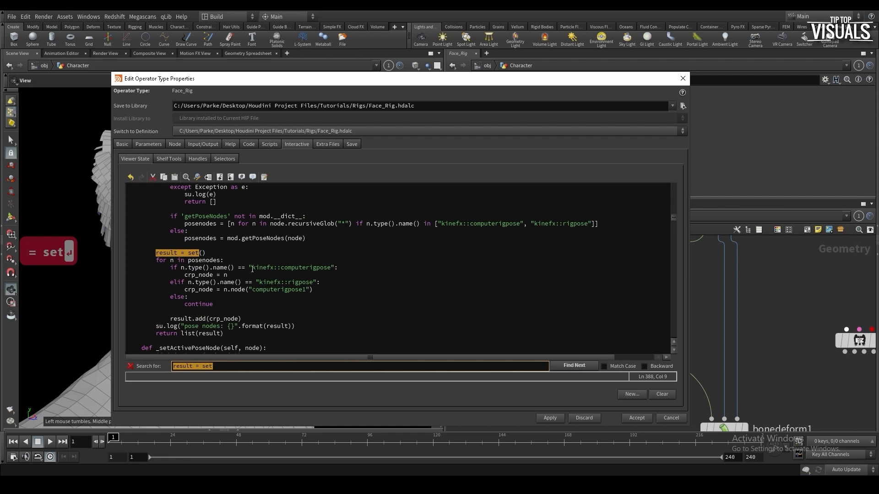
# Delete the elif branch that checks for kinefx::rigpose in the viewer state's pose node loop
pyautogui.click(183, 274)
pyautogui.scroll(1, 176, 282)
pyautogui.scroll(-1, 188, 292)
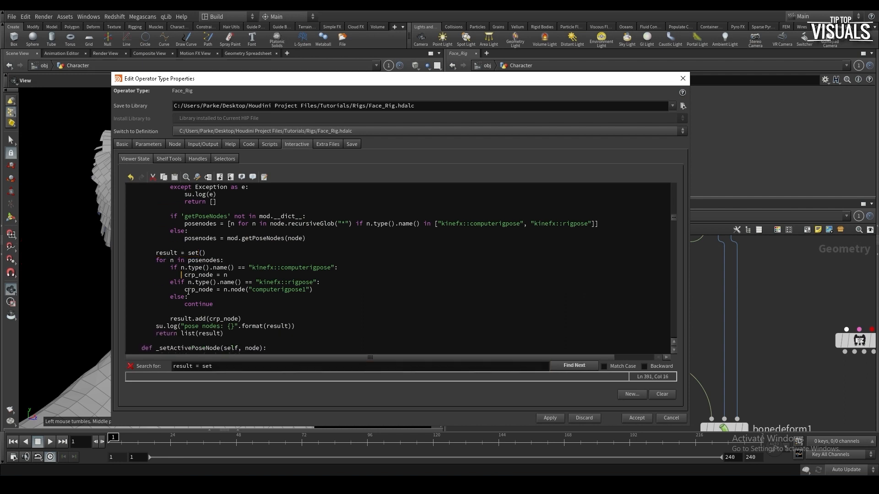
pyautogui.moveTo(313, 289); pyautogui.dragTo(151, 269)
pyautogui.click(322, 291)
pyautogui.moveTo(322, 292); pyautogui.dragTo(128, 282)
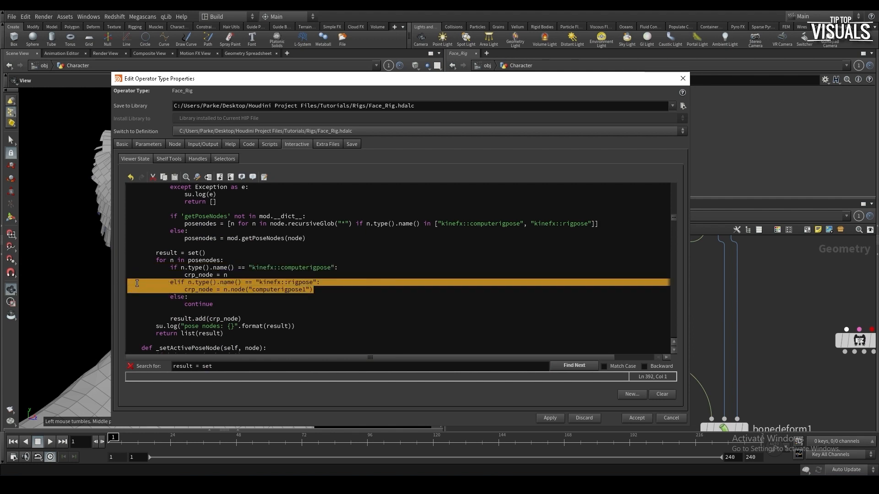
pyautogui.press('BackSpace')
pyautogui.press('BackSpace')
# Change the crp_node assignment under the computerigpose check to n.node("computerigpose1")
pyautogui.click(245, 280)
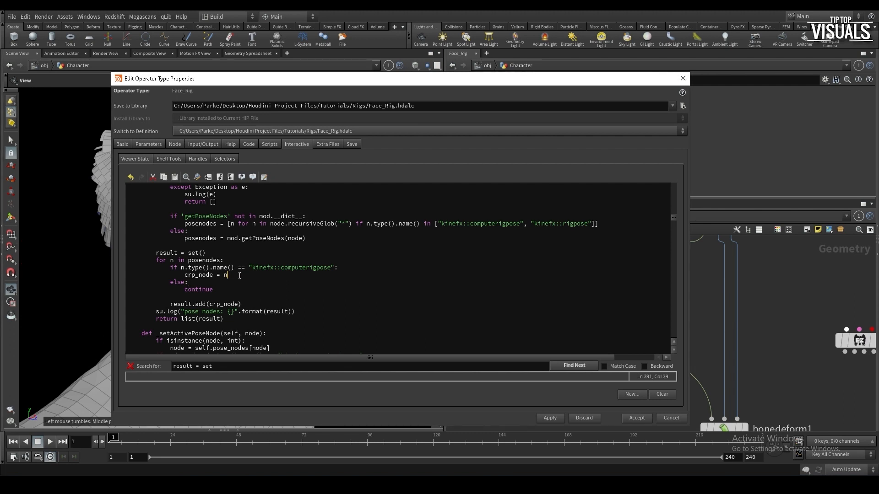
pyautogui.write('.node')
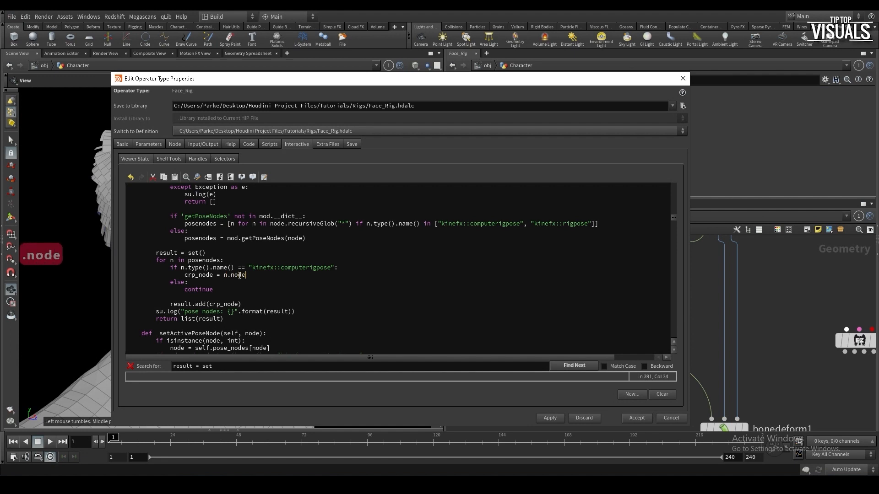
pyautogui.write('(')
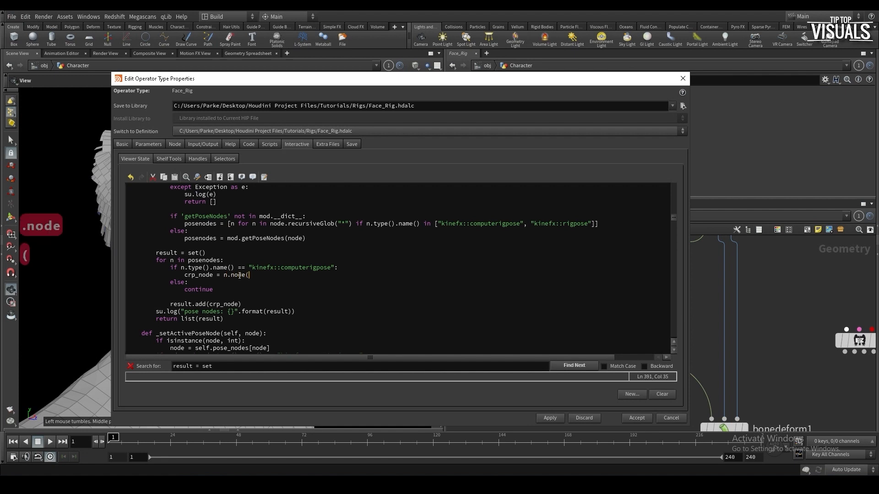
pyautogui.write('"')
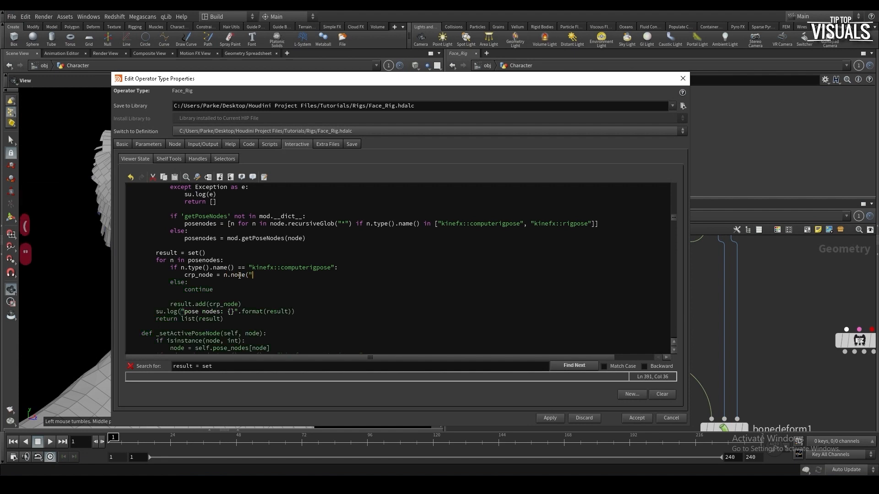
pyautogui.write('compute')
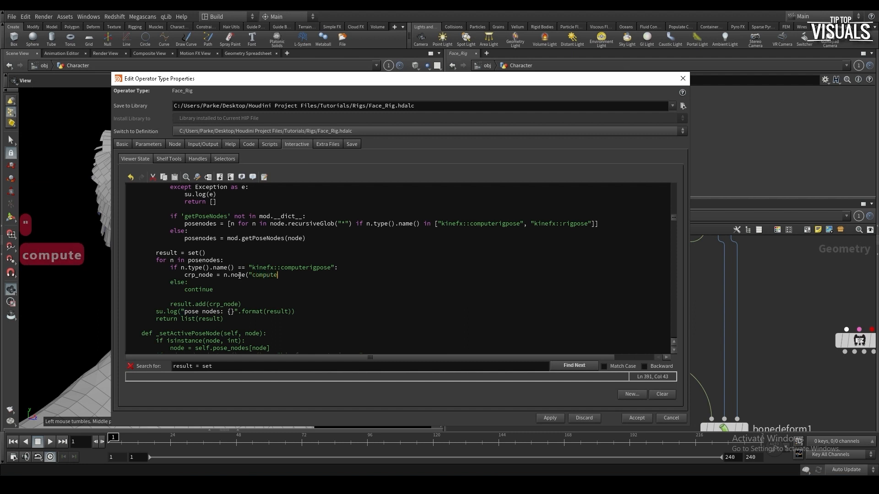
pyautogui.write('rigpose1')
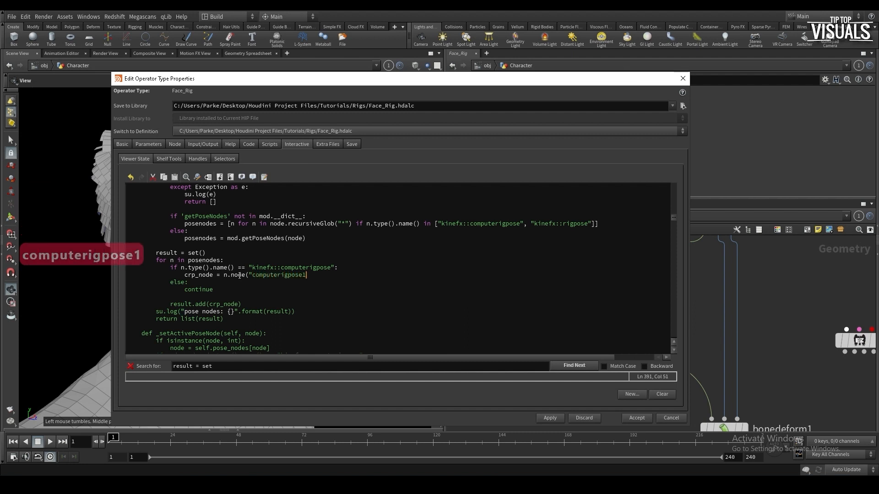
pyautogui.write('")')
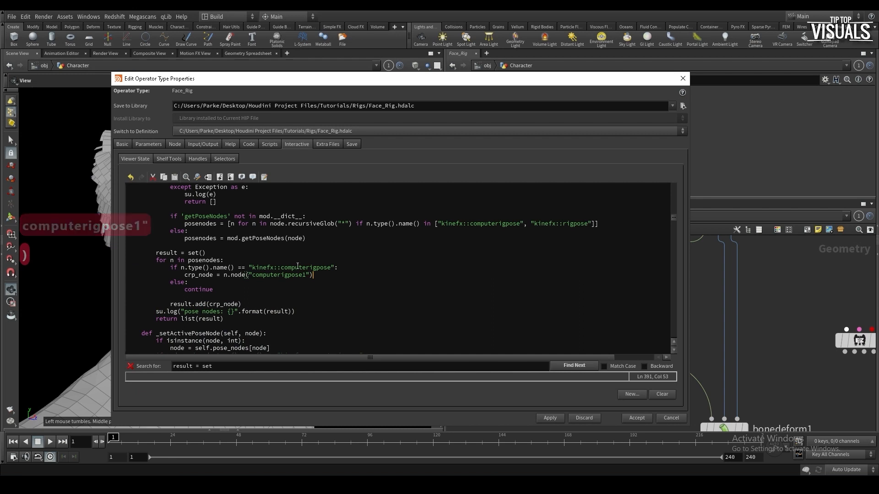
# Change the loop's if condition to n.name() == "promotectrl" and accept the type property changes
pyautogui.click(211, 268)
pyautogui.press('BackSpace')
pyautogui.press('BackSpace')
pyautogui.press('BackSpace')
pyautogui.press('BackSpace')
pyautogui.press('BackSpace')
pyautogui.press('BackSpace')
pyautogui.press('BackSpace')
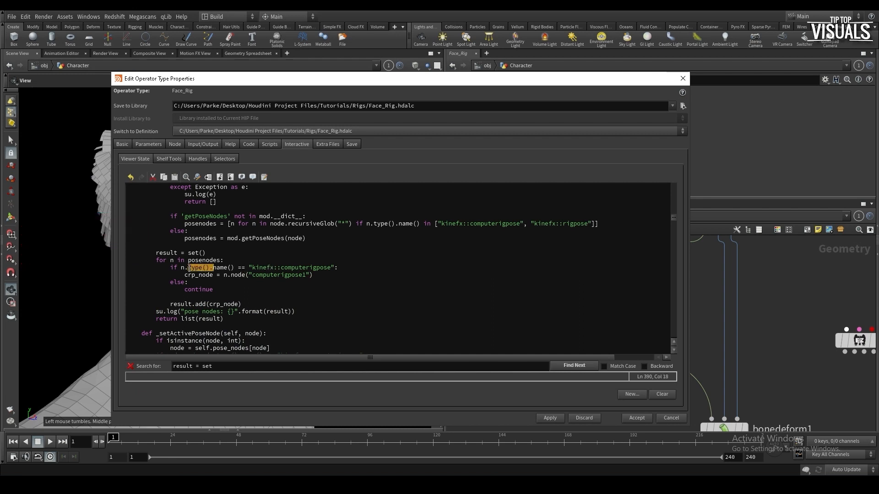
pyautogui.moveTo(257, 268); pyautogui.dragTo(227, 268)
pyautogui.press('BackSpace')
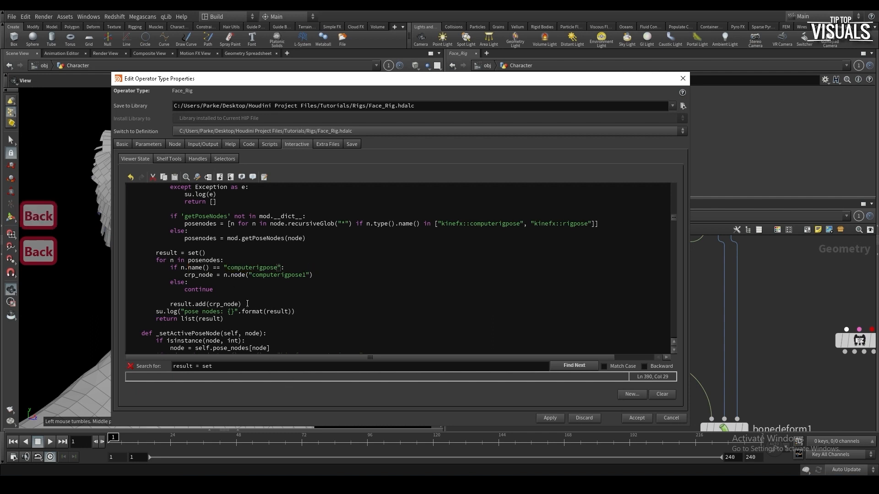
pyautogui.moveTo(278, 268); pyautogui.dragTo(228, 270)
pyautogui.write('promotectrl')
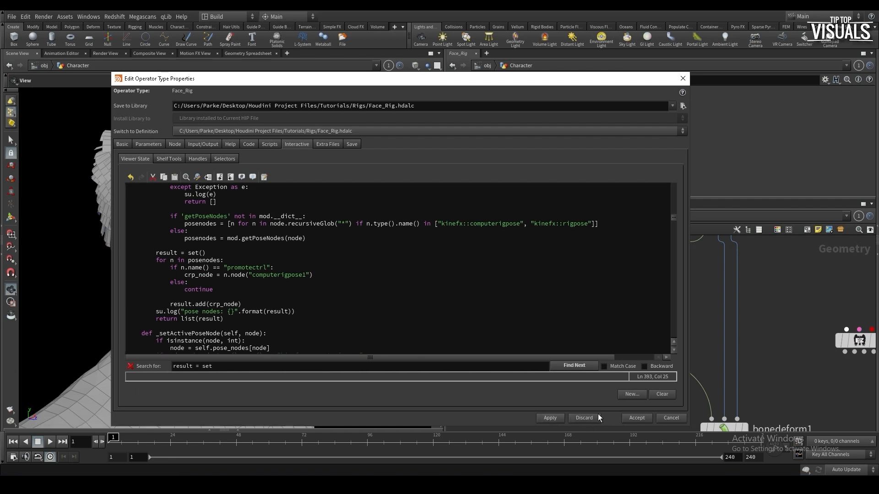
pyautogui.click(640, 417)
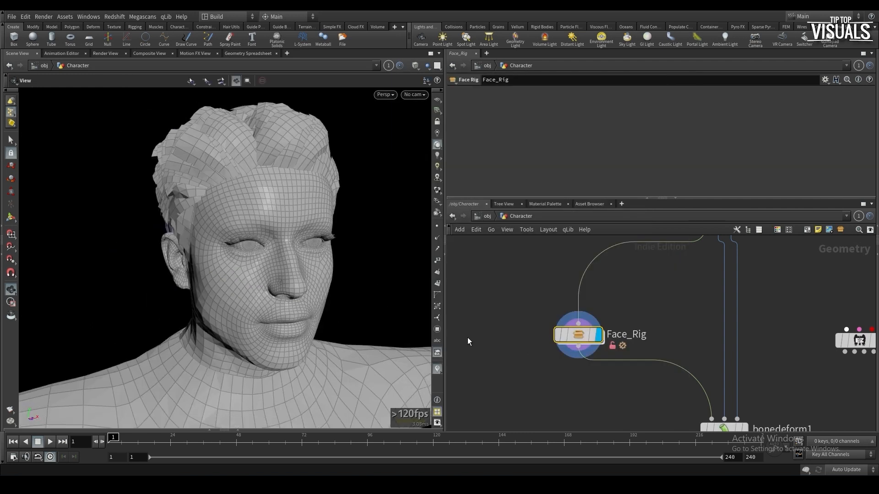
# Save the scene and insert a Rig Pose node below Isolate_Main_Ctrls_for_FBIK inside Face_Rig
pyautogui.hotkey('ctrl', 's')
pyautogui.doubleClick(578, 335)
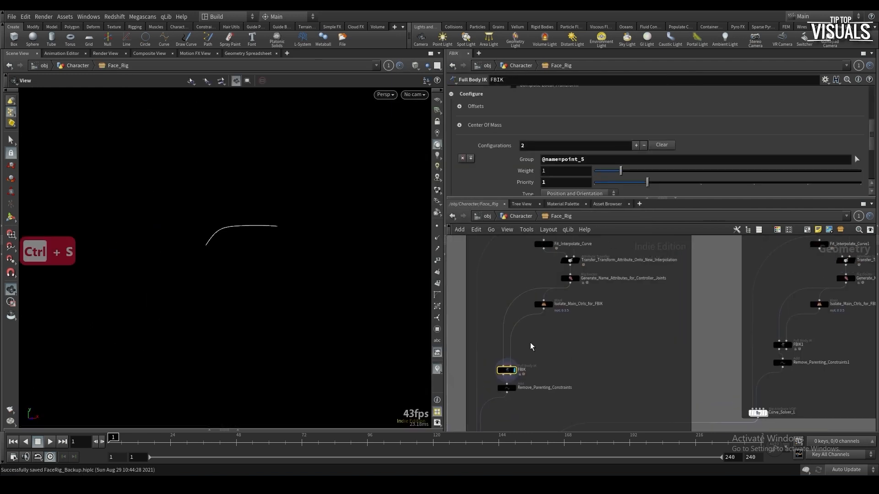
pyautogui.press('Tab')
pyautogui.write('rigpose')
pyautogui.press('Return')
pyautogui.click(550, 347)
# Rename the new Rig Pose node promotectrl and return to the Character network
pyautogui.scroll(3, 586, 348)
pyautogui.doubleClick(586, 347)
pyautogui.write('promote')
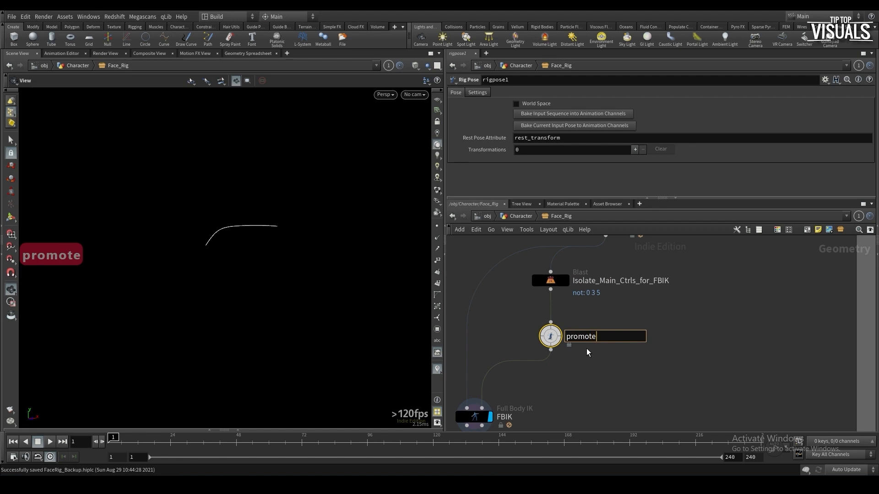
pyautogui.write('ctrl')
pyautogui.press('Return')
pyautogui.press('u')
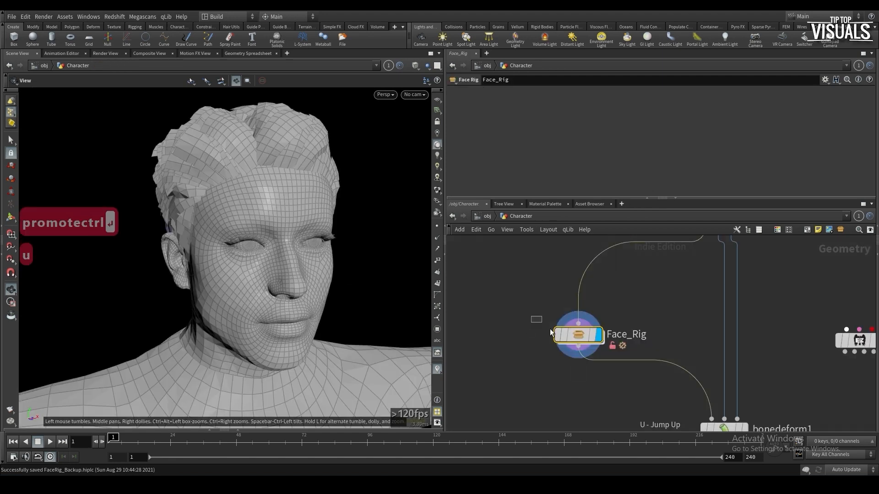
# Show Face_Rig's pose controls in the viewport, select an eyebrow control and undo its trial transform
pyautogui.press('Return')
pyautogui.keyDown('alt'); pyautogui.moveTo(303, 259); pyautogui.dragTo(239, 243); pyautogui.keyUp('alt')
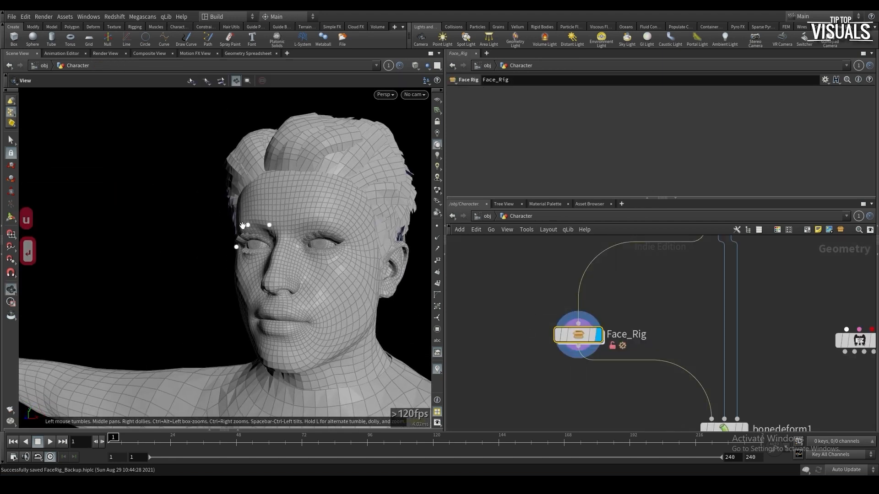
pyautogui.click(270, 225)
pyautogui.hotkey('ctrl', 'z')
pyautogui.keyDown('alt'); pyautogui.moveTo(276, 208); pyautogui.dragTo(358, 257); pyautogui.keyUp('alt')
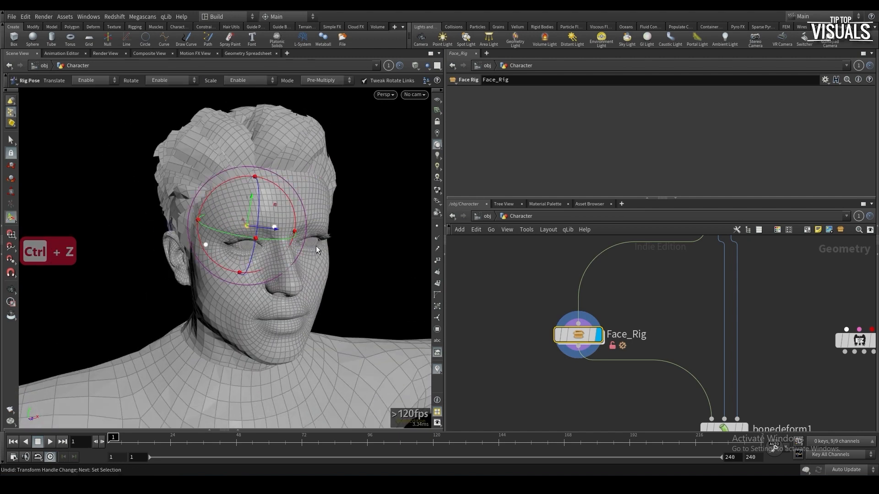
# Inspect the transformations on promotectrl inside Face_Rig and return to the Character network
pyautogui.moveTo(580, 337)
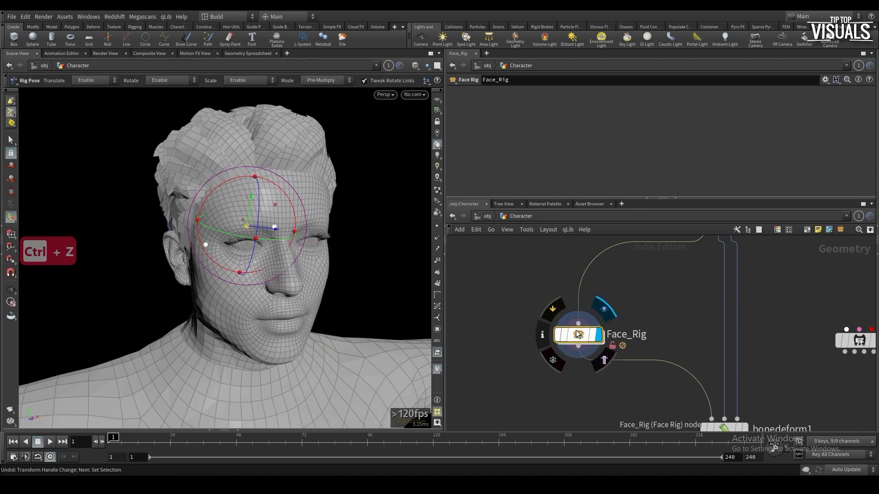
pyautogui.doubleClick(577, 333)
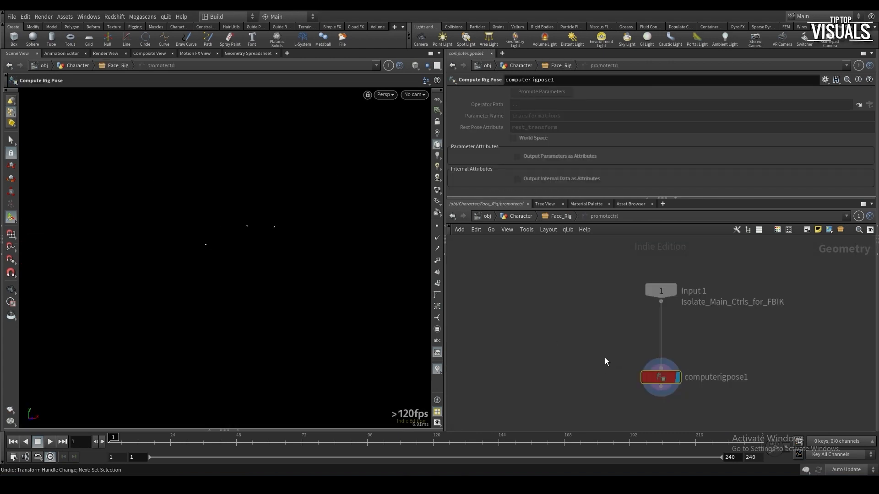
pyautogui.click(561, 219)
pyautogui.moveTo(533, 197); pyautogui.dragTo(526, 280)
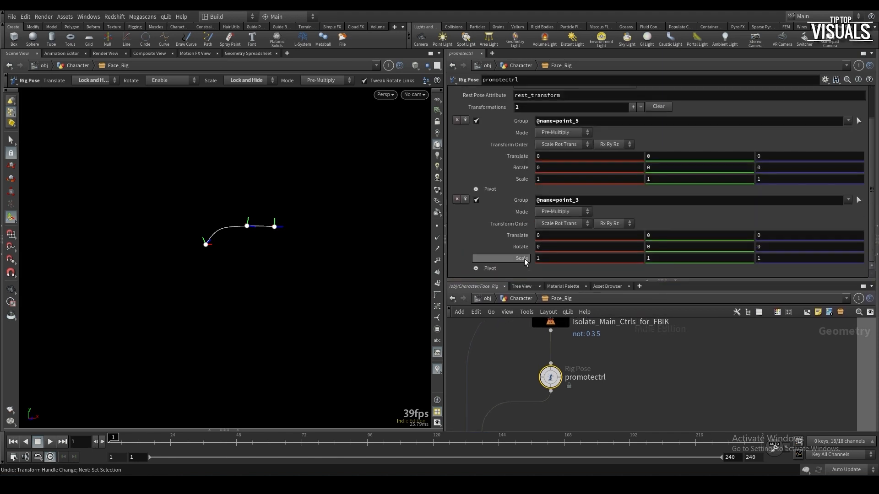
pyautogui.click(503, 299)
pyautogui.moveTo(526, 349); pyautogui.dragTo(654, 409)
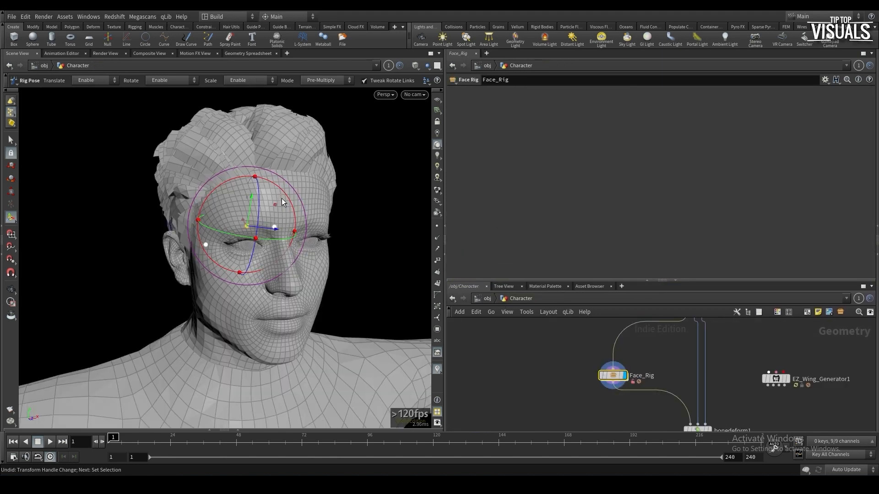
# Try moving and rotating the middle eyebrow control on the face, and undo the latest transforms
pyautogui.moveTo(621, 376)
pyautogui.moveTo(250, 224)
pyautogui.mouseDown()
pyautogui.moveTo(258, 206)
pyautogui.moveTo(262, 228)
pyautogui.mouseUp()
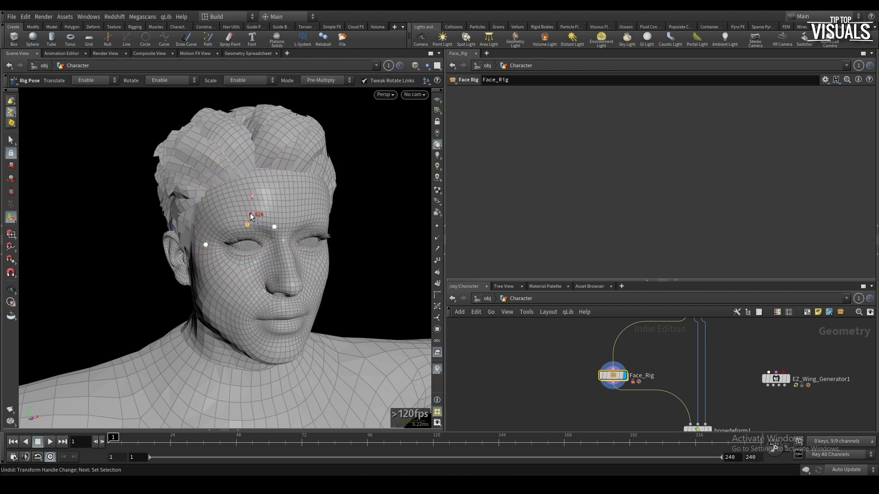
pyautogui.moveTo(275, 187); pyautogui.dragTo(245, 198)
pyautogui.press('Escape')
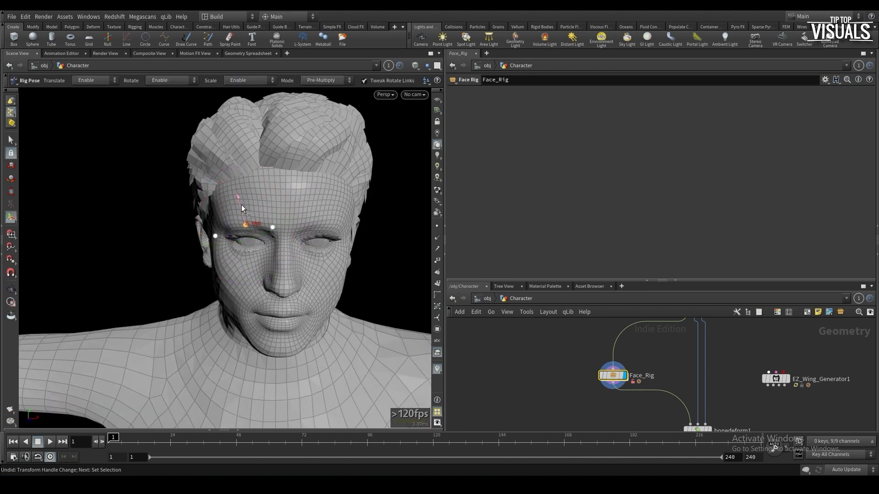
pyautogui.hotkey('ctrl', 'z')
pyautogui.hotkey('ctrl', 'z')
pyautogui.hotkey('ctrl', 'z')
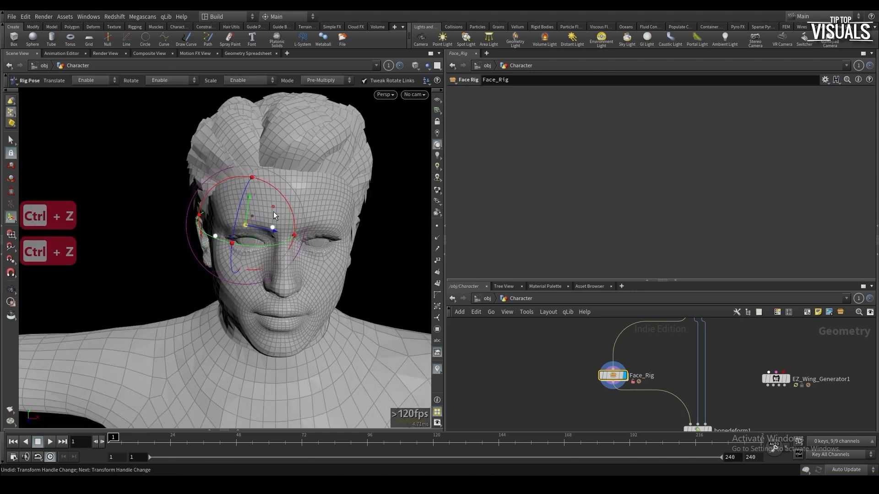
# Open Face_Rig's type properties at its parameter layout, placed alongside promotectrl's pose parameters
pyautogui.moveTo(570, 346); pyautogui.dragTo(529, 330, button='middle')
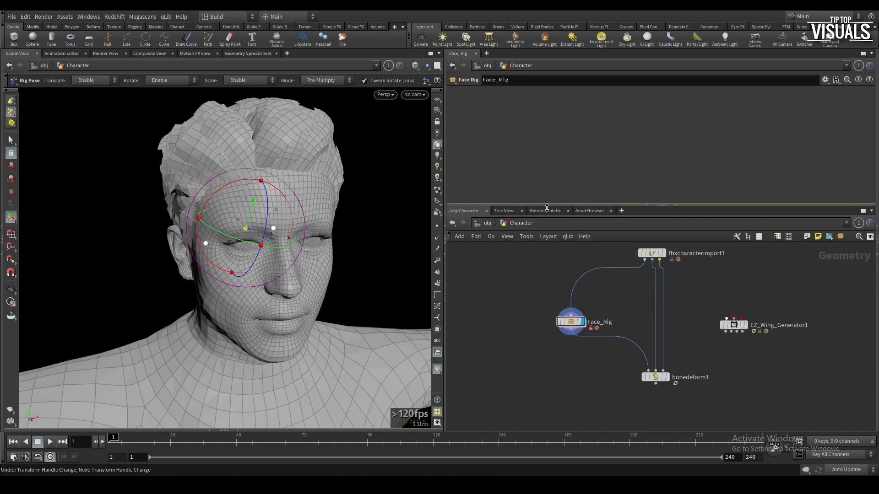
pyautogui.moveTo(547, 205); pyautogui.dragTo(546, 247)
pyautogui.moveTo(515, 328); pyautogui.dragTo(505, 363, button='middle')
pyautogui.doubleClick(563, 378)
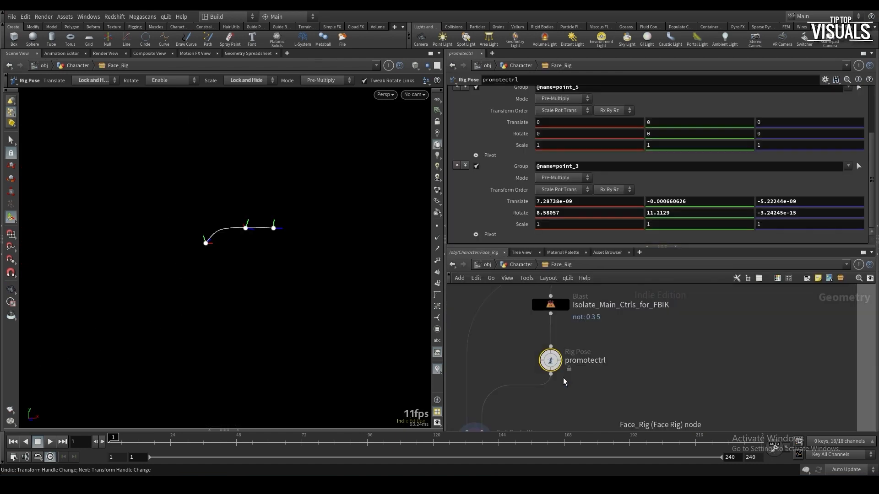
pyautogui.rightClick(557, 69)
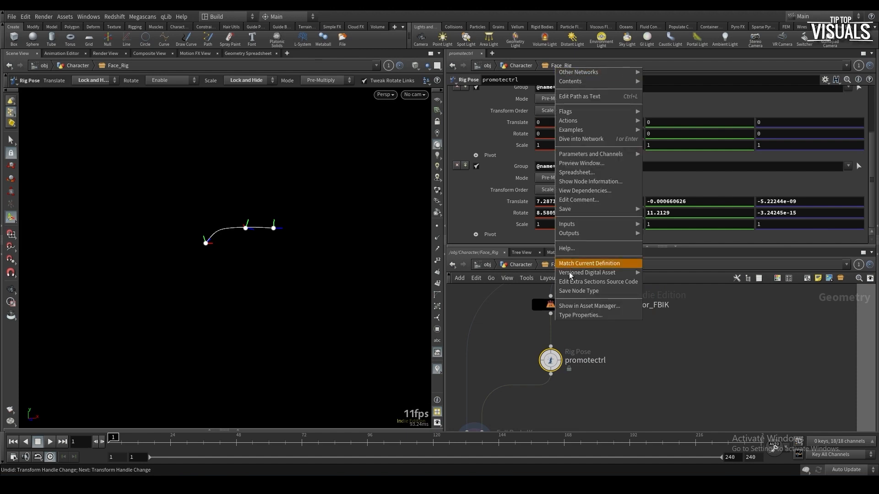
pyautogui.click(567, 314)
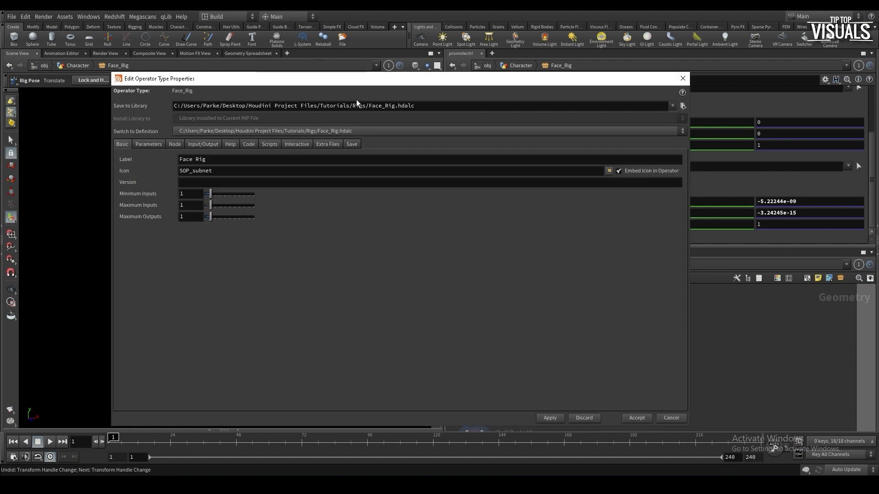
pyautogui.click(143, 143)
pyautogui.moveTo(418, 79); pyautogui.dragTo(244, 60)
pyautogui.moveTo(295, 122); pyautogui.dragTo(308, 65)
pyautogui.moveTo(520, 340); pyautogui.dragTo(545, 331, button='middle')
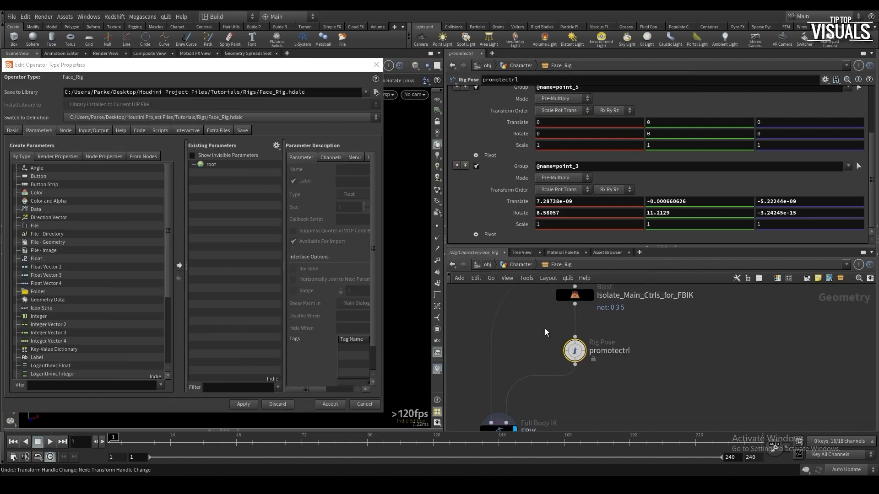
# Reset promotectrl's point_3 translate and rotate values to their defaults and close the type properties
pyautogui.scroll(1, 510, 147)
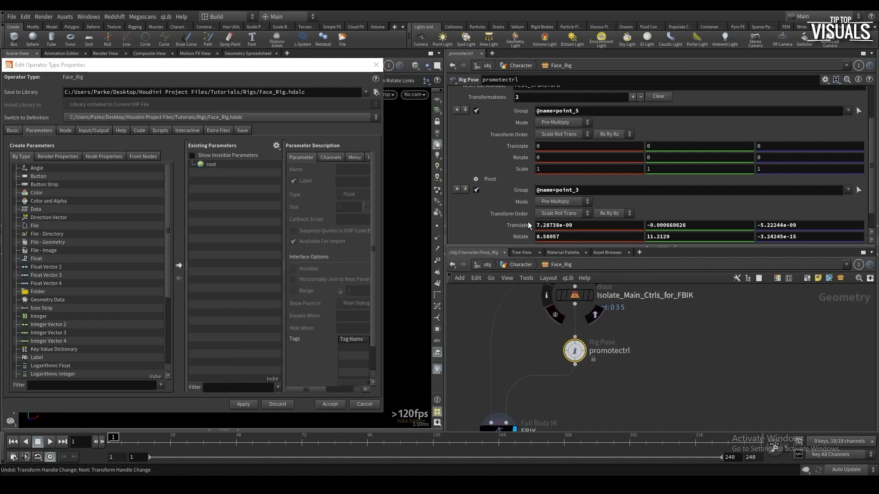
pyautogui.keyDown('ctrl'); pyautogui.middleClick(520, 225); pyautogui.keyUp('ctrl')
pyautogui.keyDown('ctrl'); pyautogui.middleClick(517, 213); pyautogui.keyUp('ctrl')
pyautogui.scroll(-1, 522, 215)
pyautogui.click(378, 66)
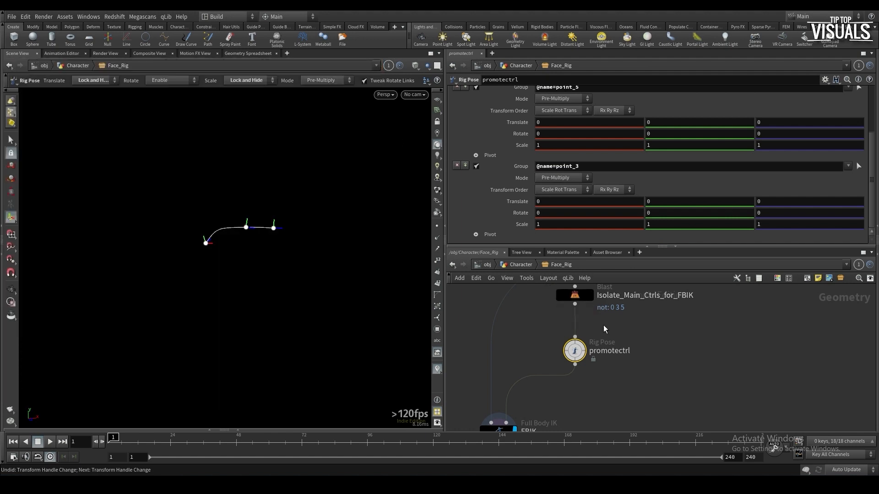
# Display the Isolate_Main_Ctrls_for_FBIK node and clear all transformations on promotectrl
pyautogui.moveTo(603, 325); pyautogui.dragTo(553, 329, button='middle')
pyautogui.click(539, 311)
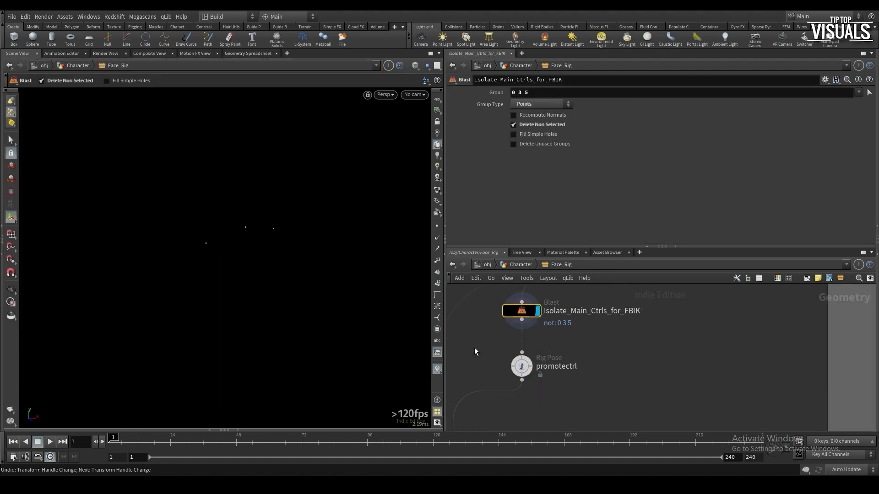
pyautogui.click(524, 372)
pyautogui.scroll(4, 611, 225)
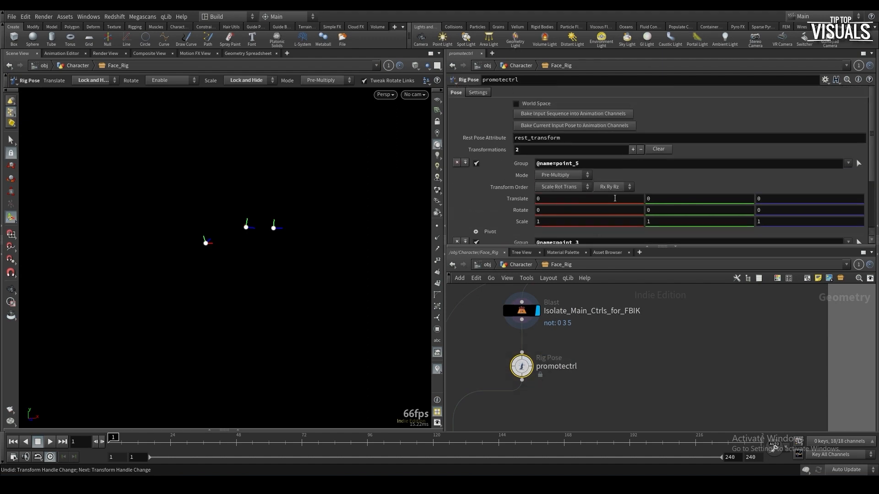
pyautogui.click(657, 150)
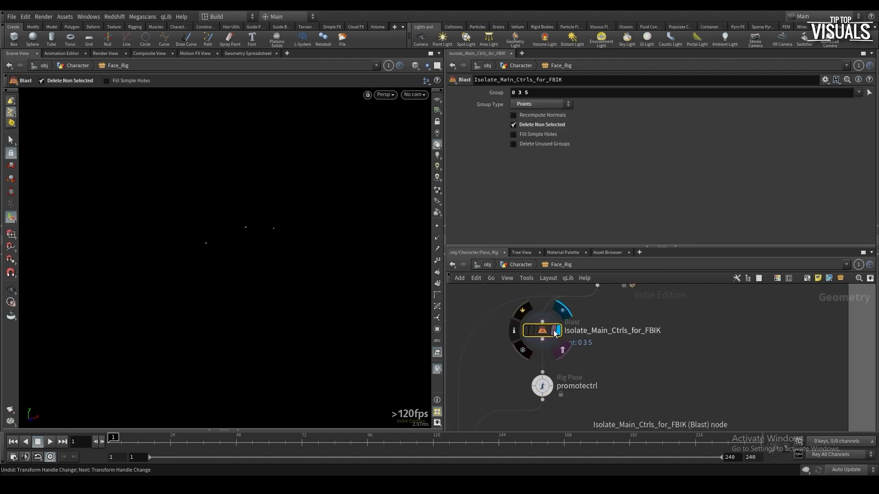
# Duplicate the Isolate_Main_Ctrls_for_FBIK blast and set the copy's group to keep only the middle eyebrow control, point 1
pyautogui.keyDown('alt'); pyautogui.moveTo(545, 332); pyautogui.dragTo(613, 373); pyautogui.keyUp('alt')
pyautogui.click(609, 364)
pyautogui.click(559, 336)
pyautogui.click(869, 93)
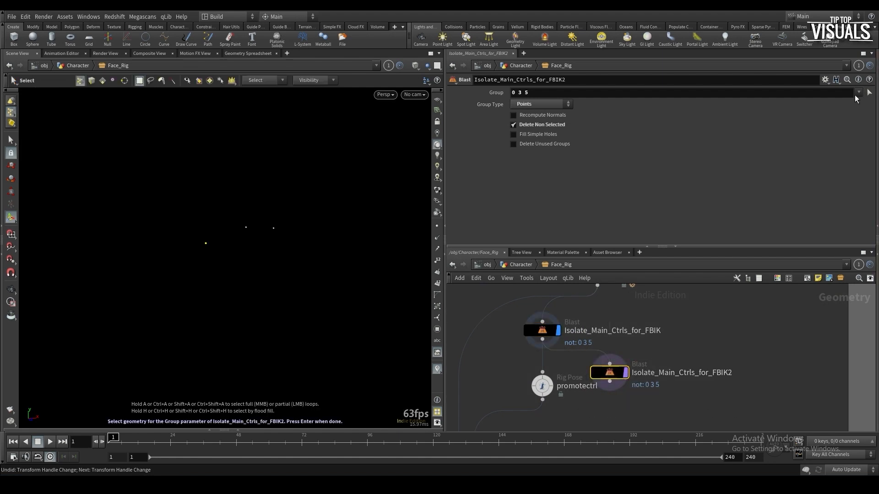
pyautogui.moveTo(232, 204); pyautogui.dragTo(257, 242)
pyautogui.press('Return')
# Feed promotectrl from Isolate_Main_Ctrls_for_FBIK2 and place it directly beneath that blast
pyautogui.moveTo(598, 398); pyautogui.dragTo(586, 349, button='middle')
pyautogui.click(597, 333)
pyautogui.click(529, 337)
pyautogui.moveTo(529, 336); pyautogui.dragTo(597, 362)
# Add a Skeleton Blend node fed by Isolate_Main_Ctrls_for_FBIK and promotectrl, and display its output
pyautogui.scroll(-2, 571, 359)
pyautogui.press('Tab')
pyautogui.write('s')
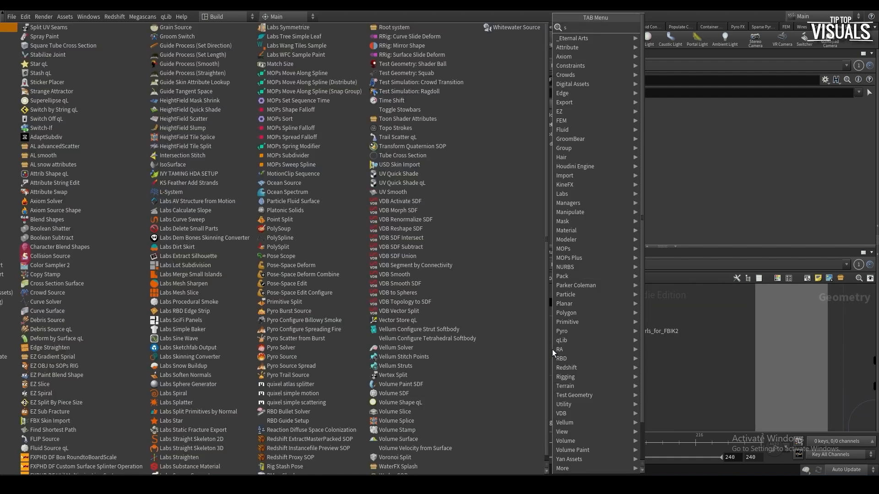
pyautogui.write('kelet')
pyautogui.press('Right')
pyautogui.press('Down')
pyautogui.press('Return')
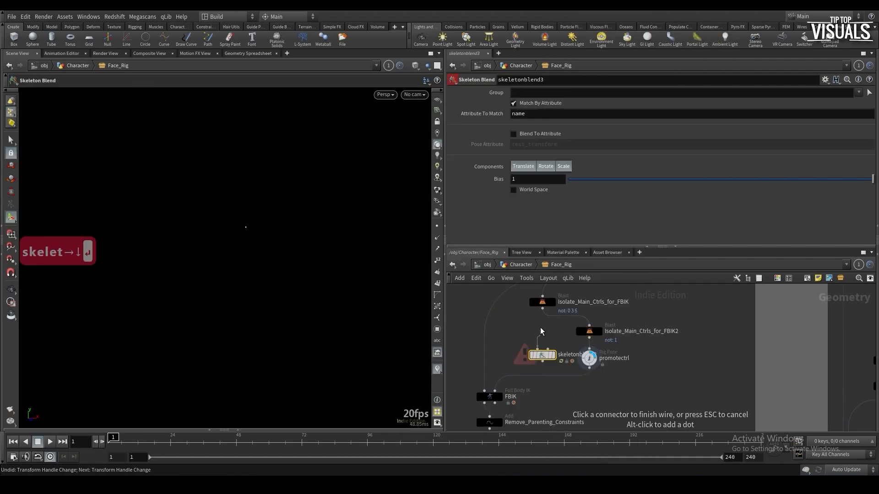
pyautogui.click(545, 340)
pyautogui.moveTo(552, 315); pyautogui.dragTo(555, 310, button='middle')
pyautogui.click(593, 348)
pyautogui.click(552, 329)
pyautogui.click(558, 336)
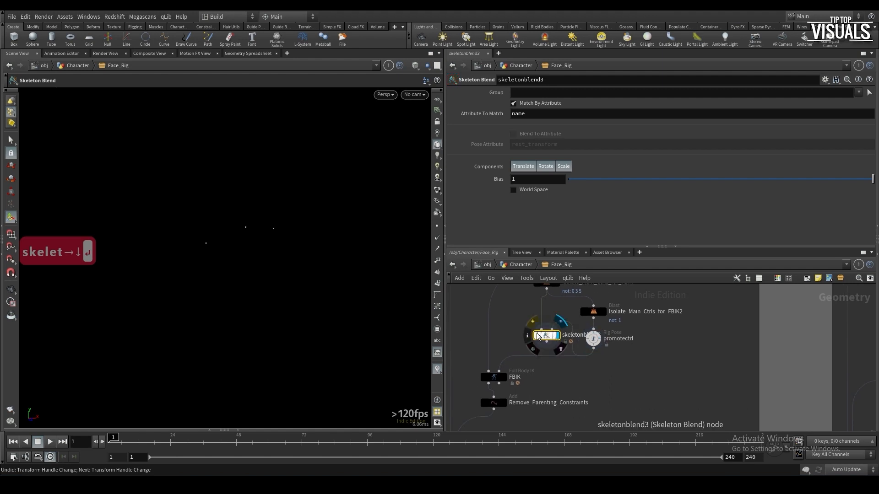
pyautogui.click(869, 93)
pyautogui.click(246, 227)
pyautogui.press('Return')
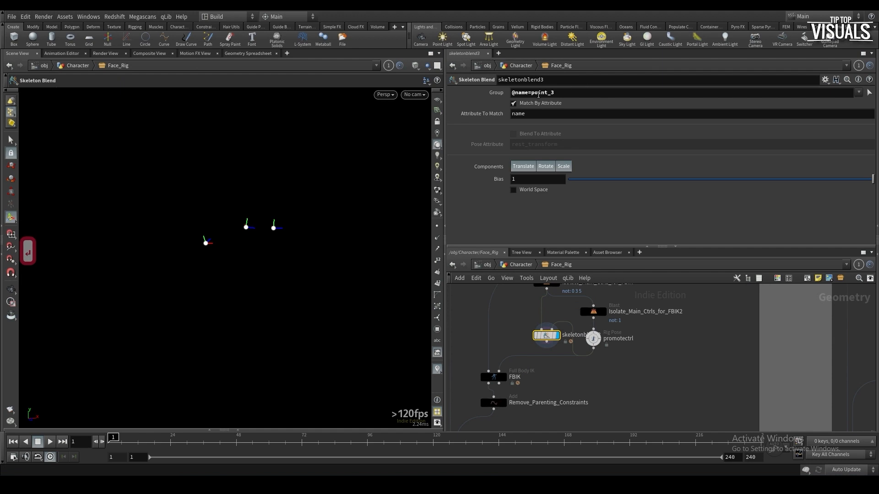
pyautogui.click(513, 190)
# Feed FBIK from skeletonblend3 instead of promotectrl and tidy the placement of the surrounding nodes
pyautogui.moveTo(564, 356); pyautogui.dragTo(546, 341)
pyautogui.moveTo(548, 341); pyautogui.dragTo(576, 305, button='middle')
pyautogui.moveTo(575, 306); pyautogui.dragTo(569, 320)
pyautogui.moveTo(600, 337); pyautogui.dragTo(602, 358, button='middle')
pyautogui.moveTo(622, 324); pyautogui.dragTo(622, 319)
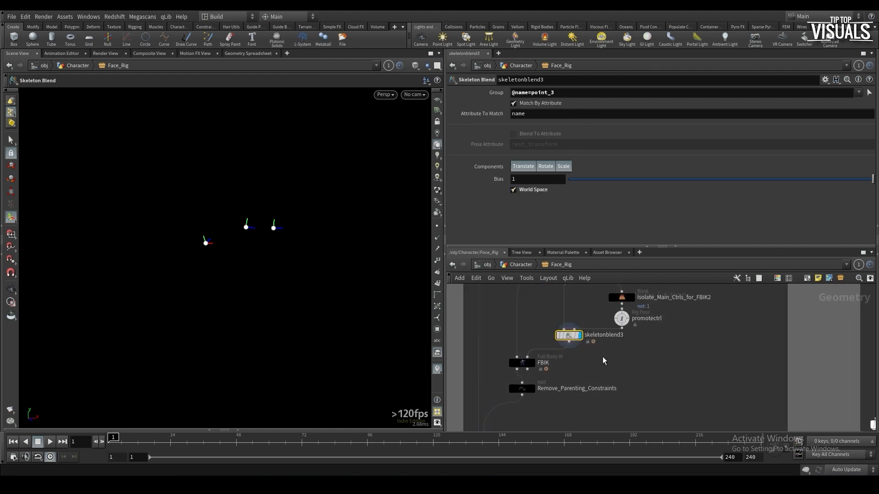
# Display the FBIK node's output and save the scene
pyautogui.moveTo(607, 353); pyautogui.dragTo(612, 330, button='middle')
pyautogui.click(538, 339)
pyautogui.moveTo(593, 343); pyautogui.dragTo(607, 353)
pyautogui.hotkey('ctrl', 's')
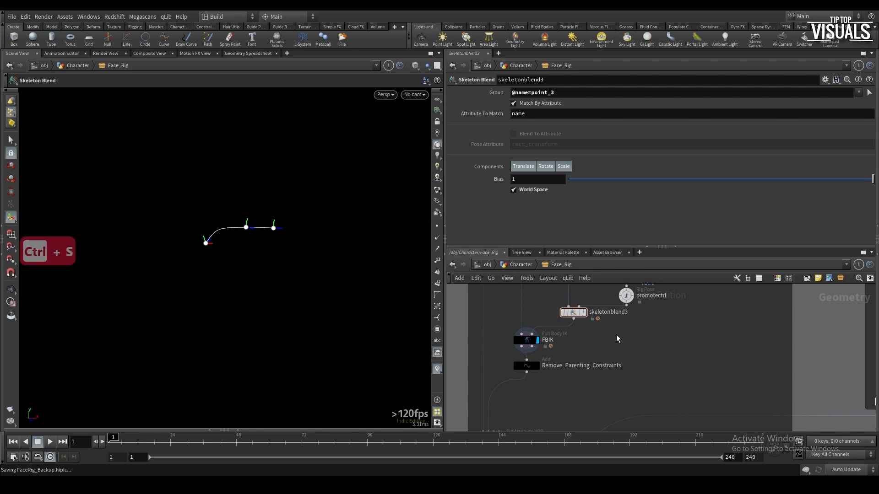
# Try transforming the right eyebrow control on the face at the Character level, and undo the change
pyautogui.press('u')
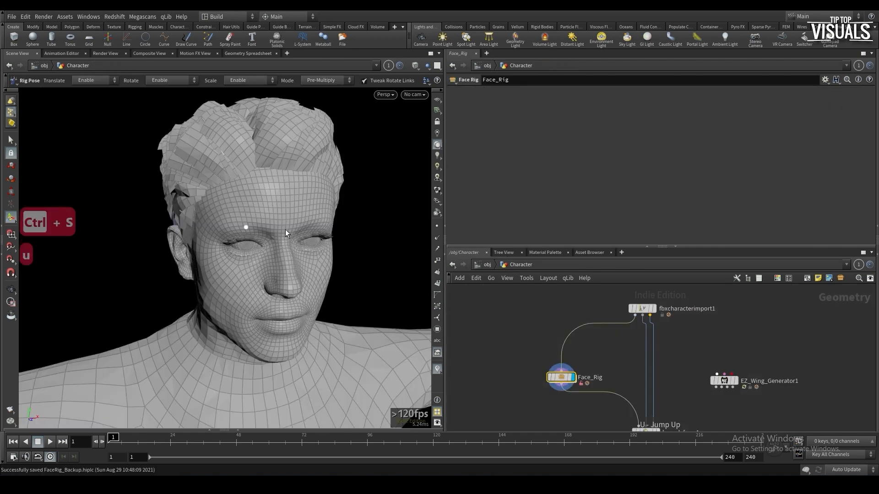
pyautogui.click(246, 227)
pyautogui.moveTo(235, 237); pyautogui.dragTo(236, 200)
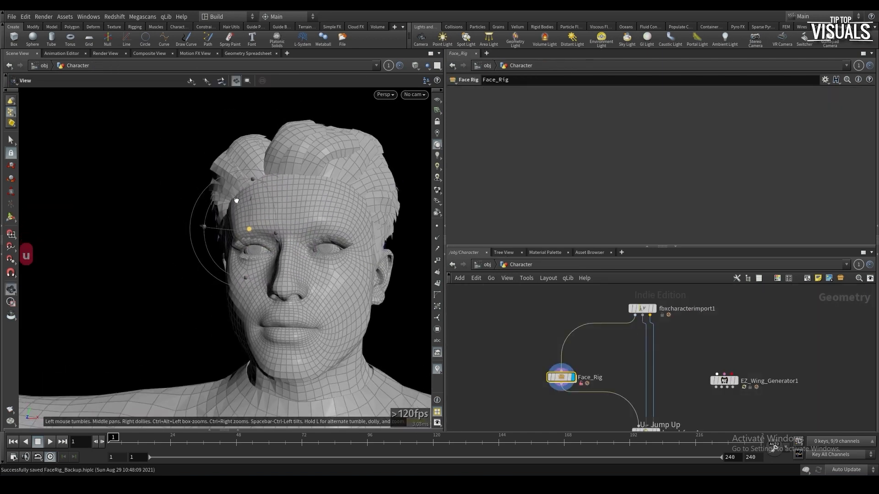
pyautogui.hotkey('ctrl', 'z')
# Inside Face_Rig, replace promotectrl's transformations with a single one for group * and select the eyebrow control with its handle
pyautogui.doubleClick(561, 377)
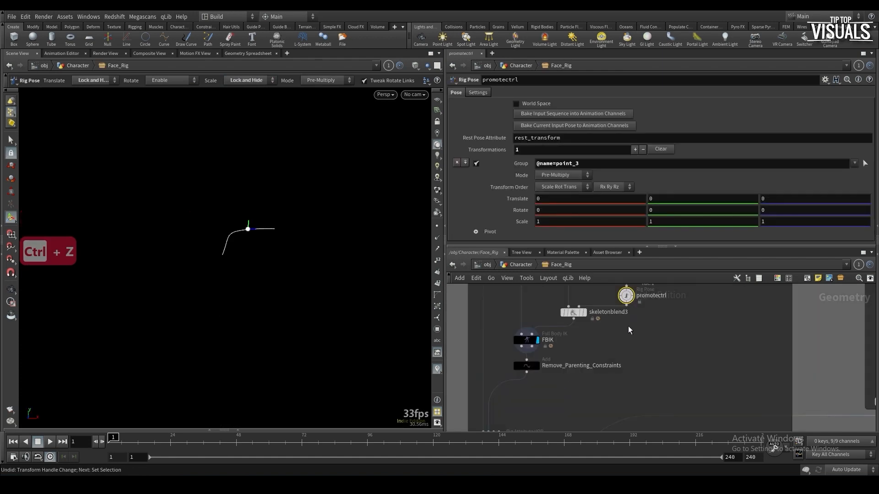
pyautogui.click(654, 150)
pyautogui.click(635, 150)
pyautogui.click(636, 164)
pyautogui.write('*')
pyautogui.press('Return')
pyautogui.click(250, 232)
pyautogui.keyDown('alt'); pyautogui.moveTo(365, 192); pyautogui.dragTo(427, 238); pyautogui.keyUp('alt')
pyautogui.moveTo(289, 244); pyautogui.dragTo(299, 235)
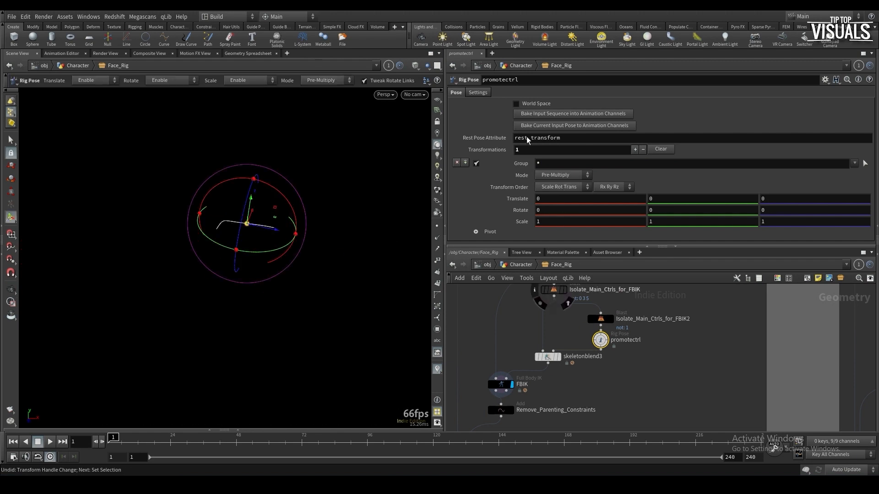
# Open Face_Rig's type properties and add a parameter folder labelled Eyebrow under root
pyautogui.rightClick(559, 67)
pyautogui.click(582, 317)
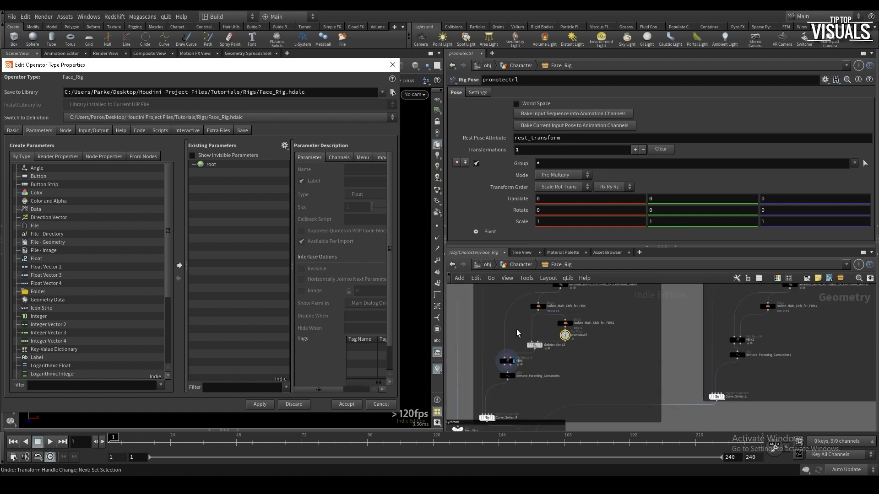
pyautogui.scroll(-3, 517, 329)
pyautogui.moveTo(52, 289); pyautogui.dragTo(238, 226)
pyautogui.doubleClick(381, 182)
pyautogui.write('R eYE')
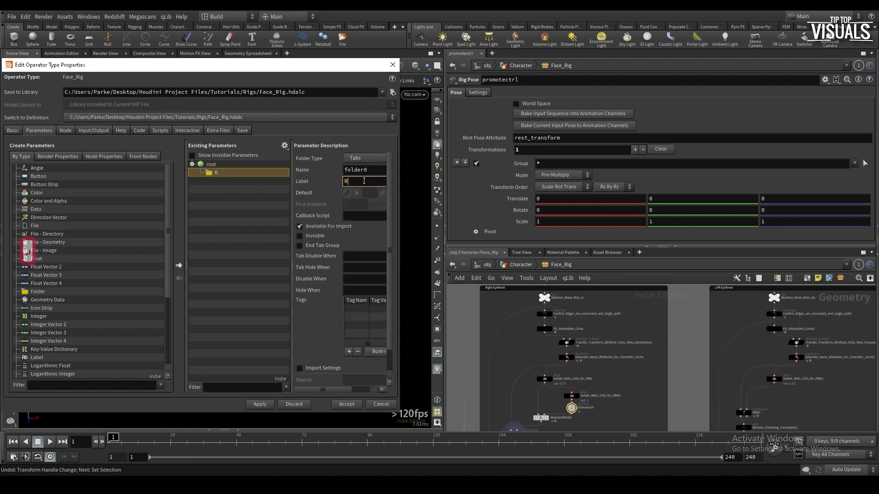
pyautogui.press('BackSpace')
pyautogui.press('BackSpace')
pyautogui.press('BackSpace')
pyautogui.write('Eyebrow')
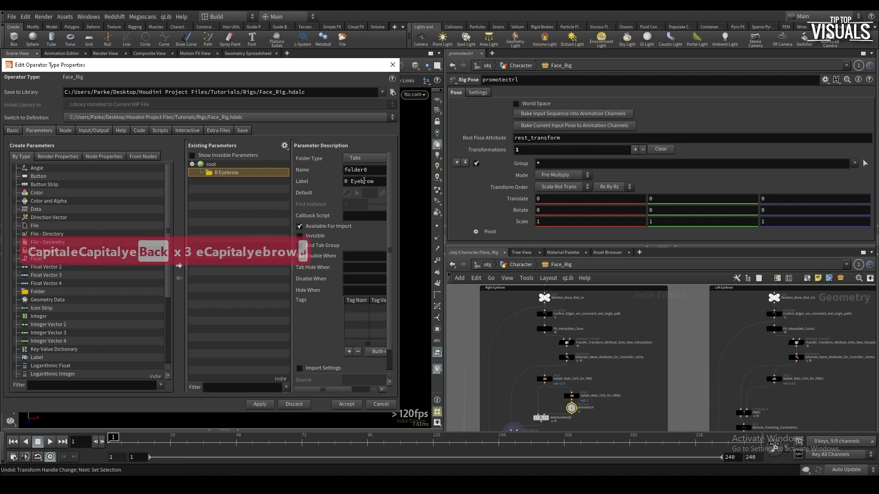
pyautogui.press('BackSpace')
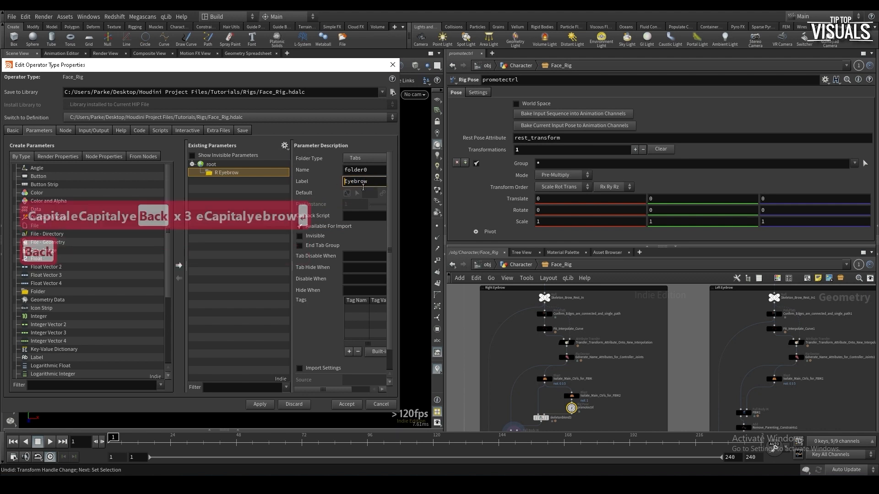
# Nest a folder labelled R inside the Eyebrow folder and duplicate it as a folder labelled L
pyautogui.moveTo(46, 293); pyautogui.dragTo(225, 175)
pyautogui.moveTo(344, 182); pyautogui.dragTo(381, 182)
pyautogui.press('capslock')
pyautogui.write('R')
pyautogui.press('capslock')
pyautogui.press('Return')
pyautogui.press('d')
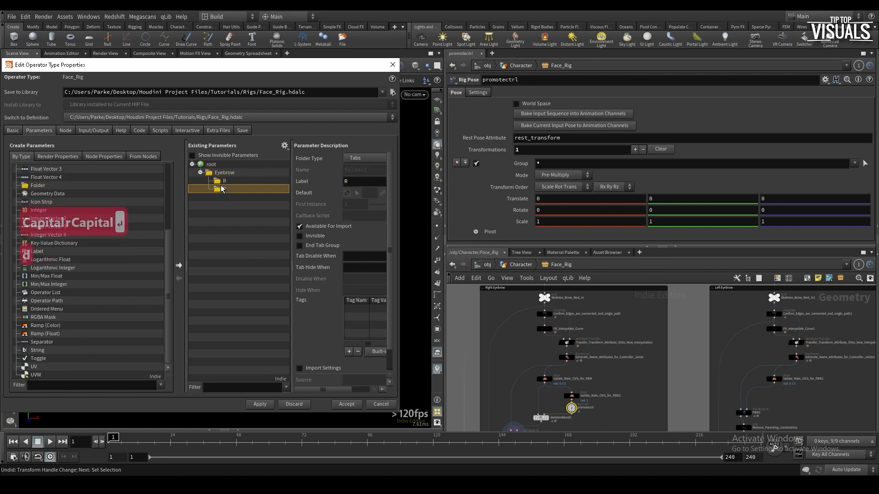
pyautogui.write('L')
pyautogui.press('Return')
# Add a folder labelled FBIK Ctrl inside the R folder
pyautogui.moveTo(95, 189); pyautogui.dragTo(233, 184)
pyautogui.moveTo(477, 333); pyautogui.dragTo(488, 386, button='middle')
pyautogui.doubleClick(360, 181)
pyautogui.write('FBIK Ctrl Na')
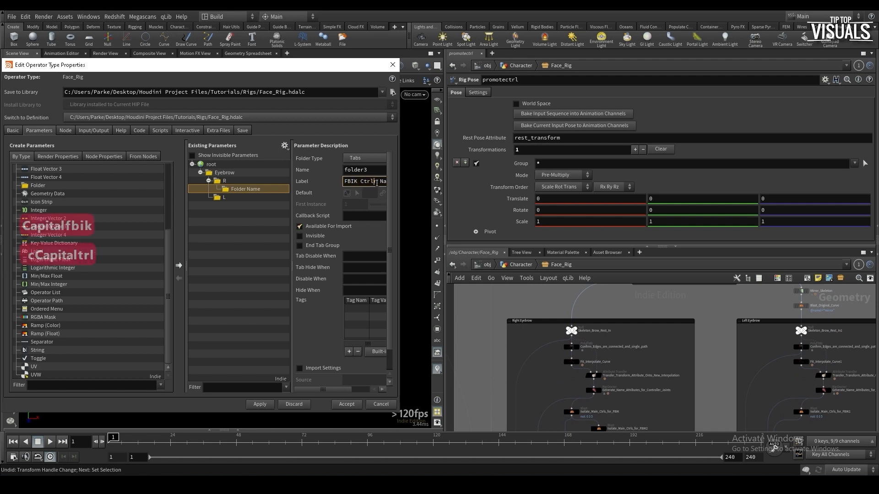
pyautogui.press('BackSpace')
pyautogui.press('BackSpace')
pyautogui.press('BackSpace')
pyautogui.press('BackSpace')
pyautogui.press('BackSpace')
# Duplicate the FBIK Ctrl folder, label the copy Full Ctrl, and save the scene
pyautogui.hotkey('ctrl', 'd')
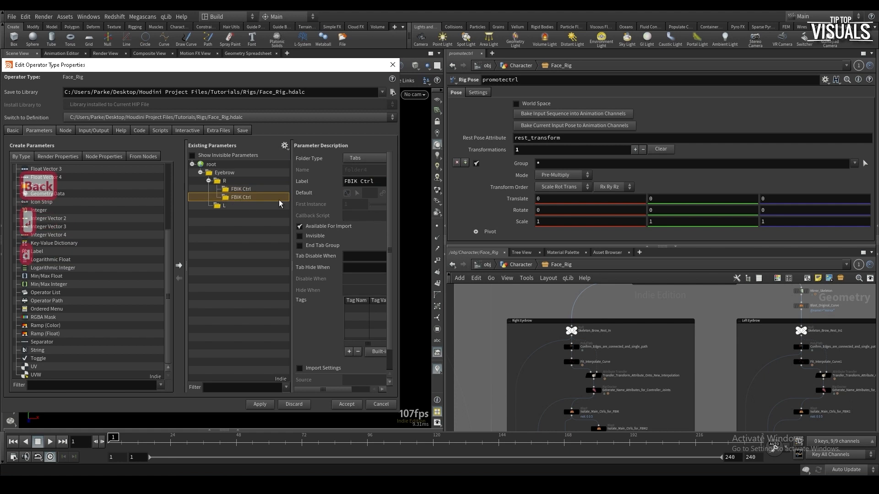
pyautogui.moveTo(344, 181); pyautogui.dragTo(378, 182)
pyautogui.write('Full CO')
pyautogui.press('BackSpace')
pyautogui.write('tr')
pyautogui.press('BackSpace')
pyautogui.press('BackSpace')
pyautogui.write('ytl')
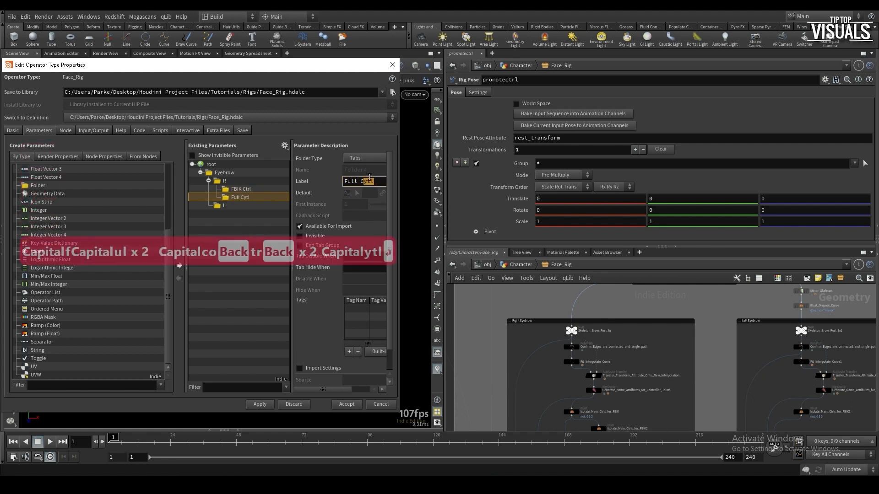
pyautogui.write('trl')
pyautogui.press('Return')
pyautogui.hotkey('ctrl', 's')
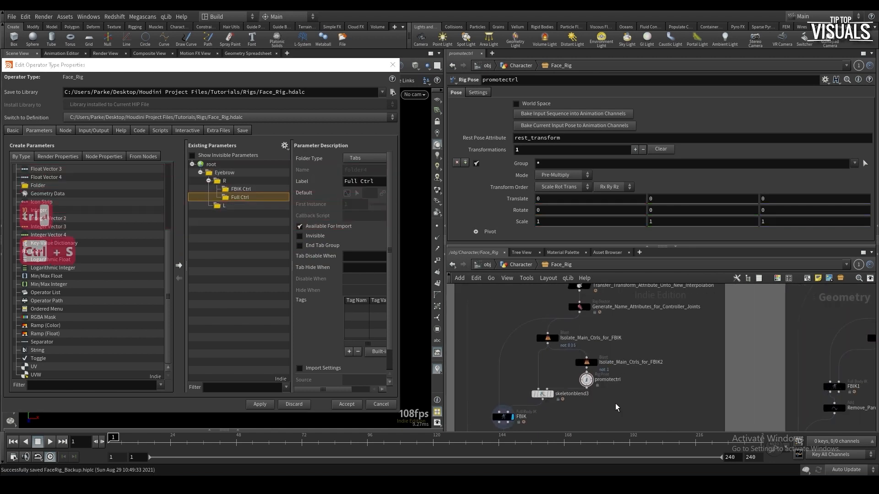
# Lock promotectrl's Translate and Scale parameters
pyautogui.rightClick(520, 207)
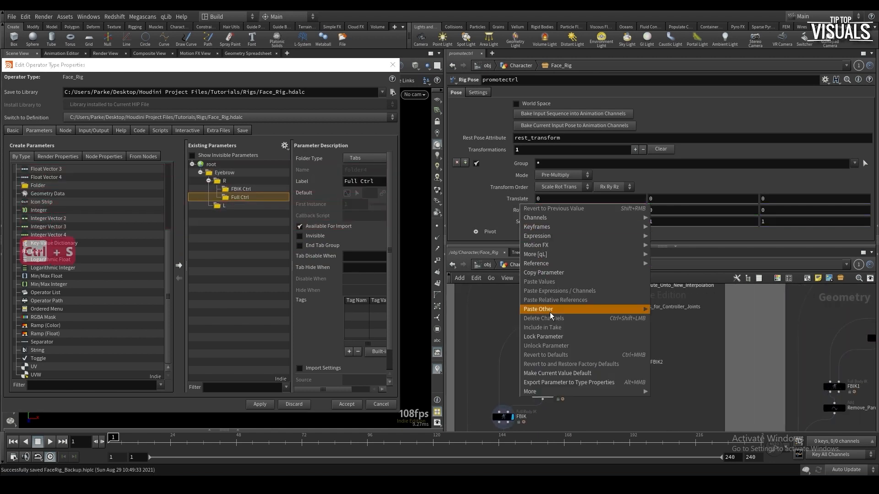
pyautogui.rightClick(521, 222)
pyautogui.click(546, 354)
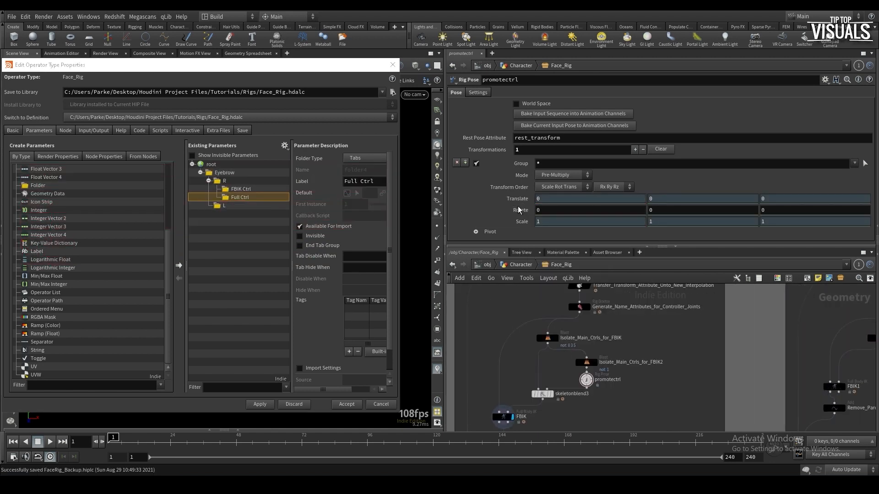
# Promote promotectrl's Rotate parameter into the FBIK Ctrl folder and label it FBIK Rotation
pyautogui.moveTo(519, 210); pyautogui.dragTo(262, 190)
pyautogui.doubleClick(370, 182)
pyautogui.write('FBIK Rotation')
pyautogui.press('Return')
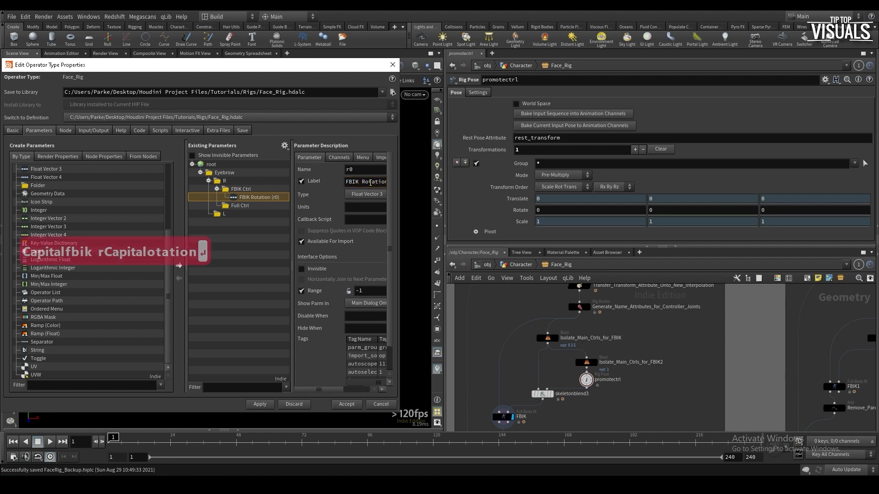
# Test rotating the right eyebrow control at the Character level, resetting FBIK Rotation to its defaults between rotations
pyautogui.press('u')
pyautogui.moveTo(274, 229)
pyautogui.mouseDown()
pyautogui.moveTo(267, 226)
pyautogui.moveTo(298, 221)
pyautogui.moveTo(273, 227)
pyautogui.mouseUp()
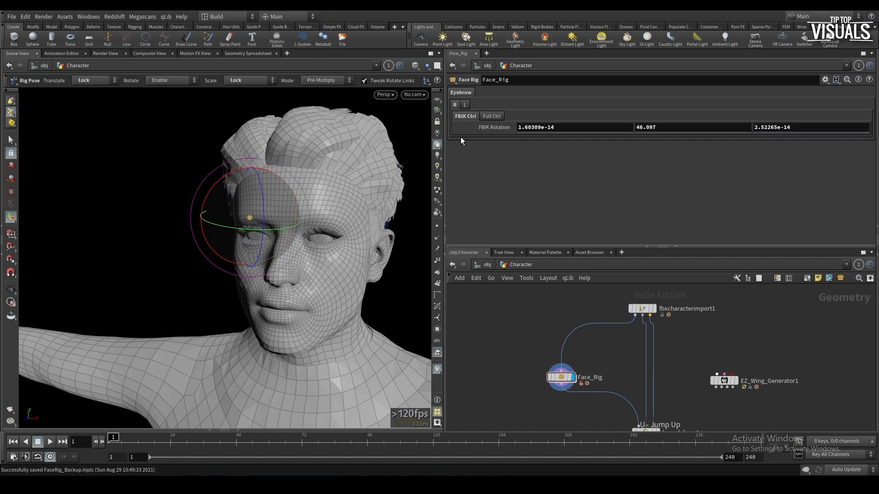
pyautogui.keyDown('ctrl'); pyautogui.middleClick(498, 127); pyautogui.keyUp('ctrl')
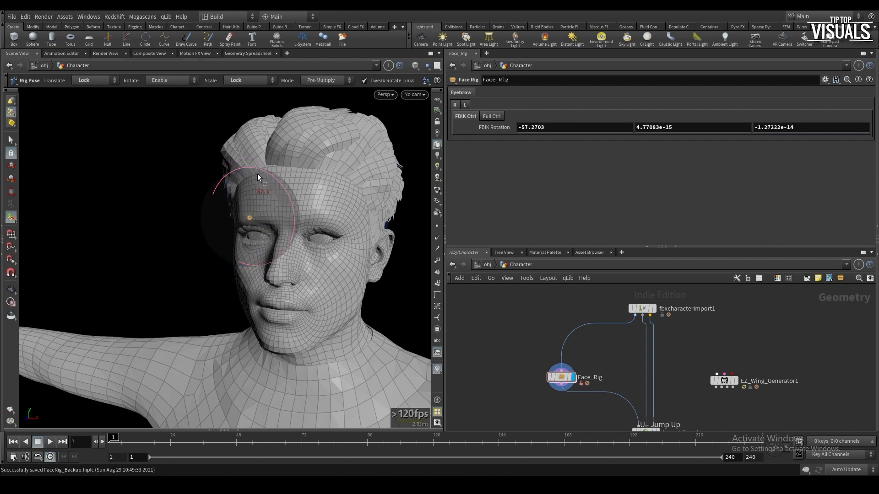
pyautogui.moveTo(257, 174); pyautogui.dragTo(276, 220)
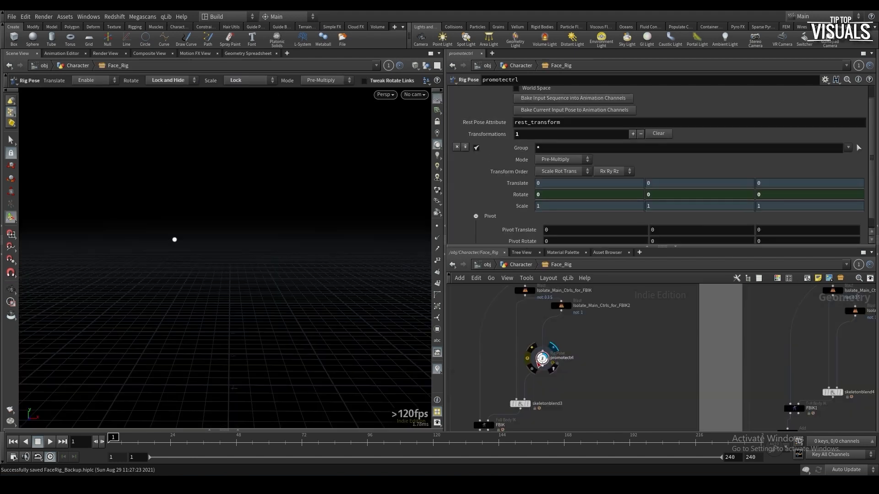
# Insert an Attach Control Geometry node between Isolate_Main_Ctrls_for_FBIK2 and promotectrl
pyautogui.moveTo(576, 348); pyautogui.dragTo(603, 343, button='middle')
pyautogui.press('Tab')
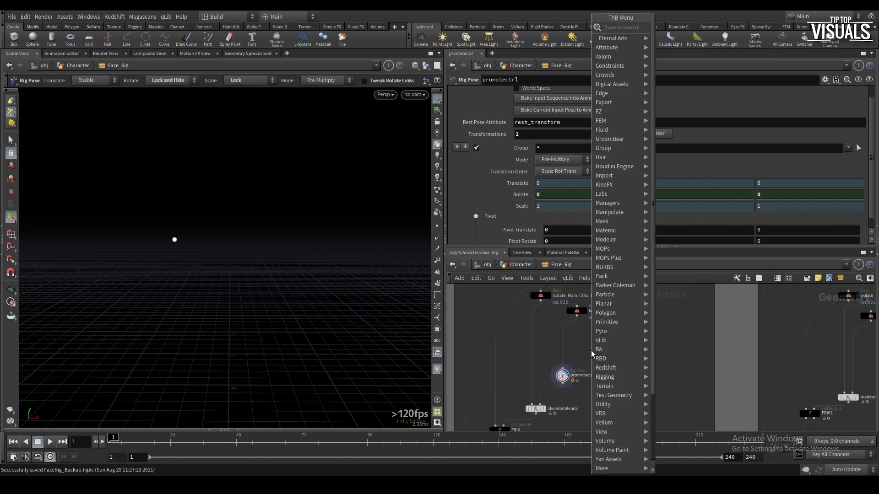
pyautogui.write('attach')
pyautogui.press('Return')
pyautogui.click(569, 337)
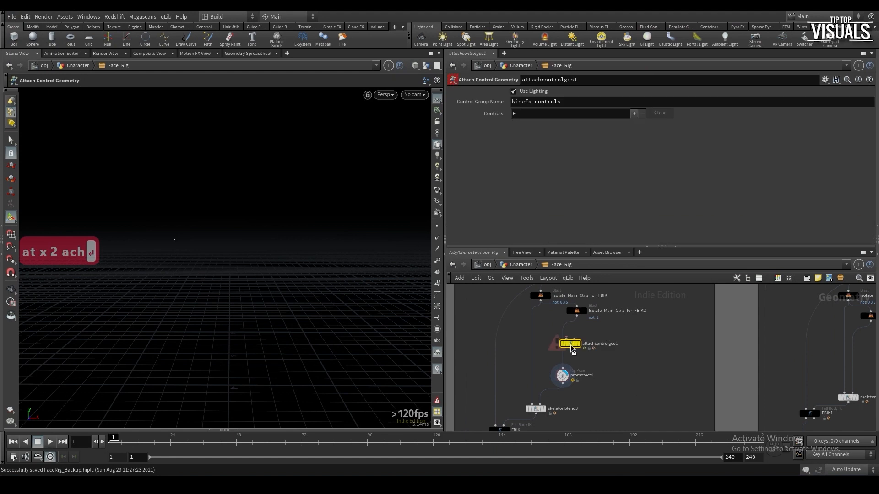
# Look inside the CTRL_GEO subnetwork, save the scene, and copy the CTRL_GEO node
pyautogui.moveTo(604, 340); pyautogui.dragTo(571, 355, button='middle')
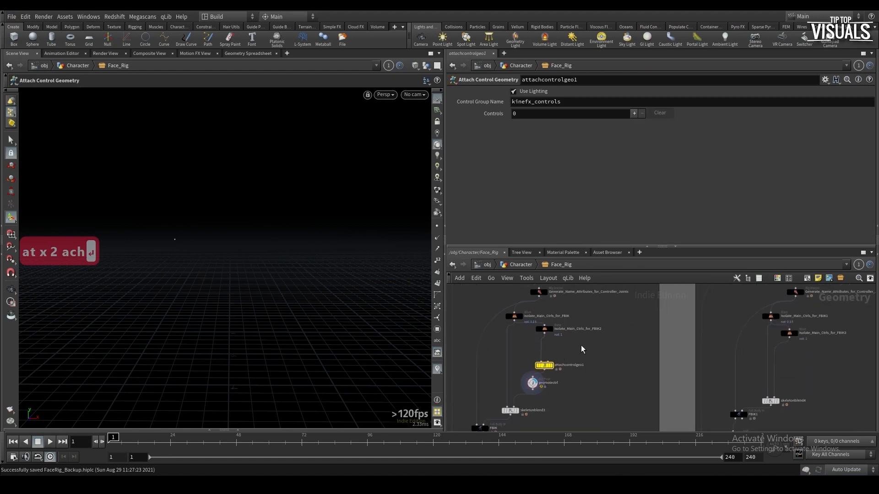
pyautogui.rightClick(587, 339)
pyautogui.moveTo(577, 343); pyautogui.dragTo(533, 331, button='right')
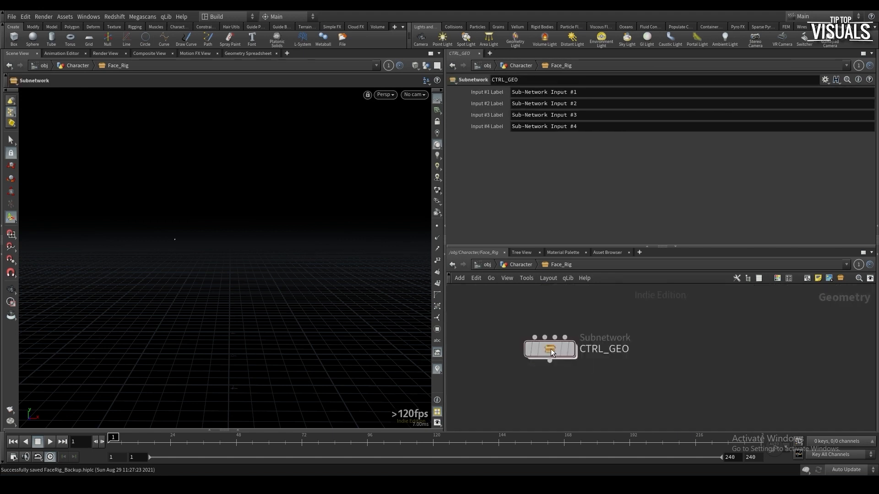
pyautogui.doubleClick(551, 349)
pyautogui.moveTo(633, 340); pyautogui.dragTo(628, 323, button='middle')
pyautogui.moveTo(631, 303); pyautogui.dragTo(644, 354)
pyautogui.moveTo(692, 386); pyautogui.dragTo(685, 300)
pyautogui.hotkey('ctrl', 's')
pyautogui.press('u')
pyautogui.hotkey('ctrl', 'c')
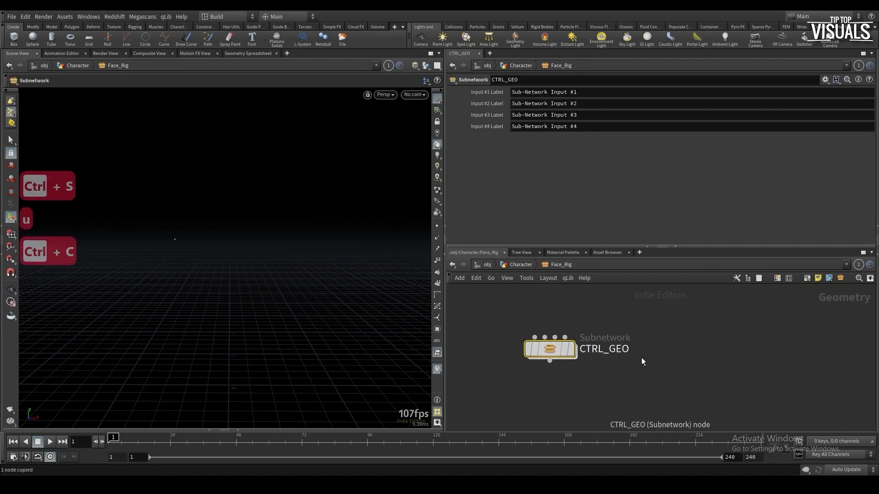
# Add an Object Merge node above attachcontrolgeo1 in the right eyebrow network
pyautogui.scroll(-6, 705, 362)
pyautogui.scroll(6, 851, 353)
pyautogui.moveTo(851, 352); pyautogui.dragTo(617, 389, button='middle')
pyautogui.rightClick(627, 353)
pyautogui.write('merge')
pyautogui.press('Return')
pyautogui.click(659, 336)
# Set object_merge1's Object 1 to the relative path ../CTRL_GEO and its Transform to Into This Object
pyautogui.click(839, 117)
pyautogui.hotkey('ctrl', 'v')
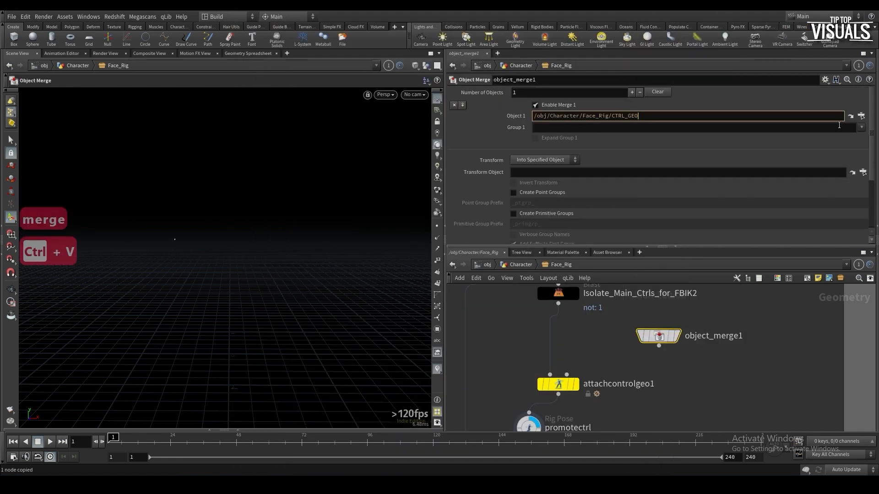
pyautogui.click(850, 116)
pyautogui.click(694, 180)
pyautogui.click(796, 189)
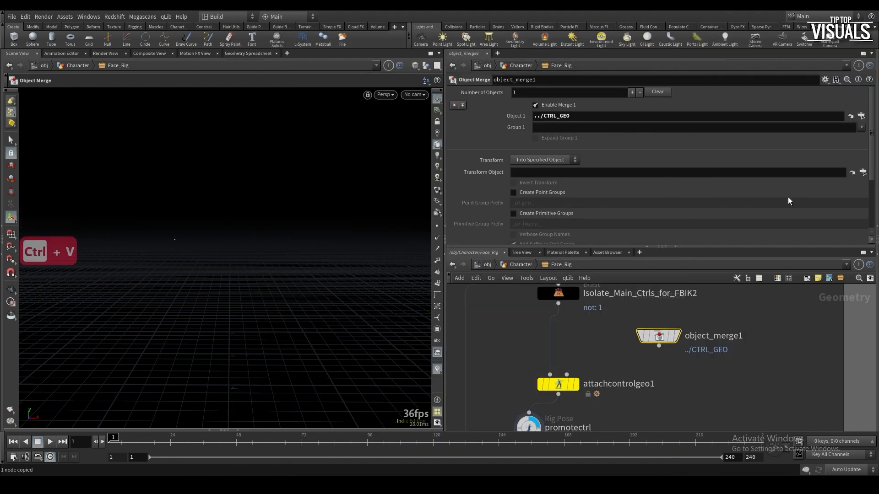
pyautogui.click(545, 160)
pyautogui.click(542, 170)
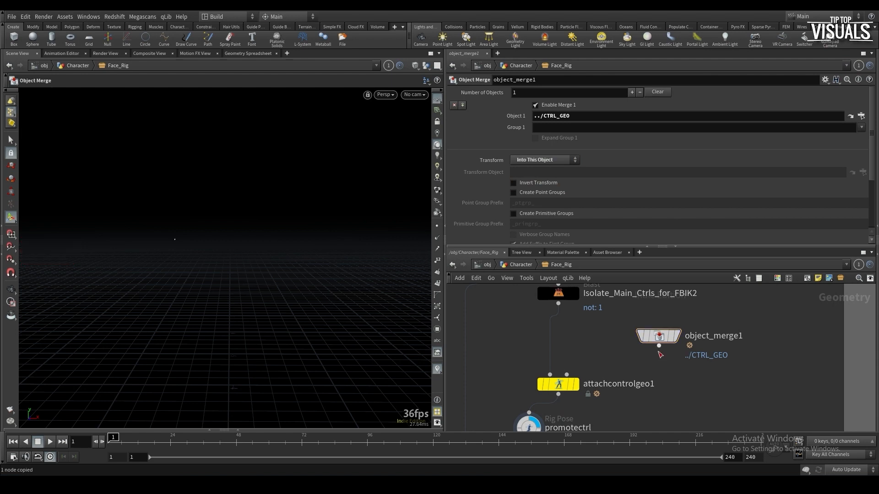
# Inside the CTRL_GEO subnetwork, re-enable the pack4 node, turn off Pack Control Geometry on control4, and save the scene
pyautogui.click(559, 385)
pyautogui.scroll(-10, 637, 376)
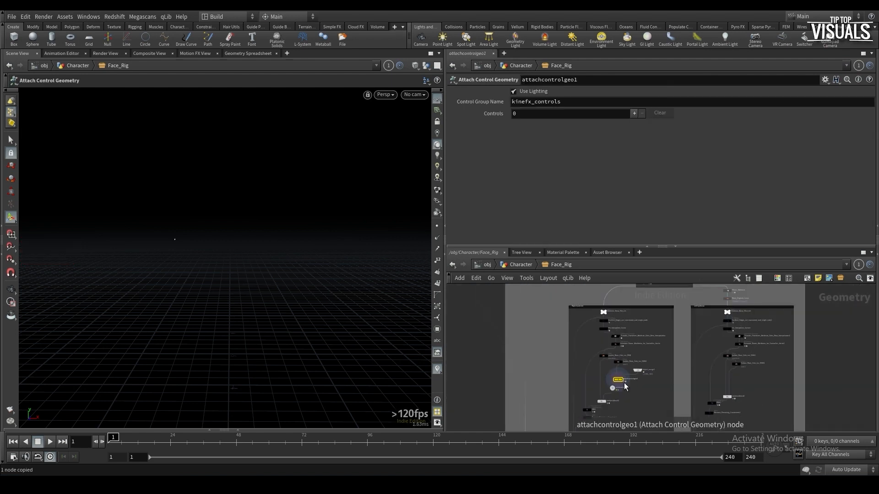
pyautogui.doubleClick(552, 375)
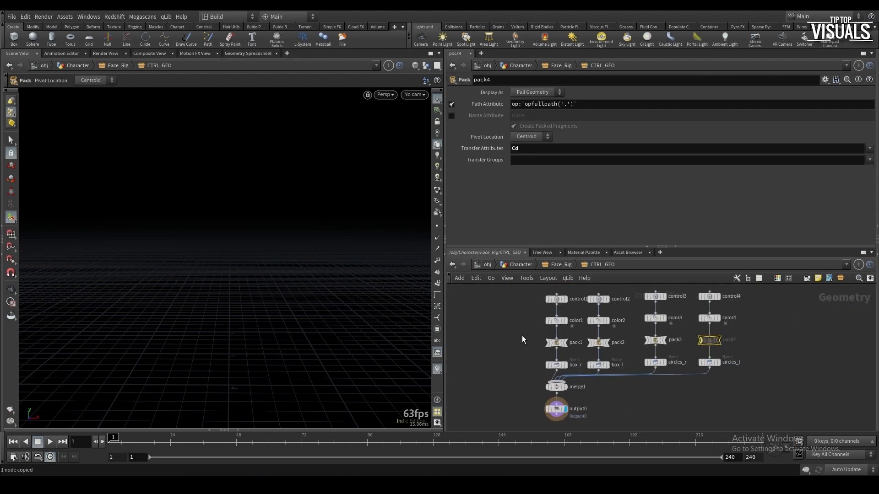
pyautogui.click(556, 365)
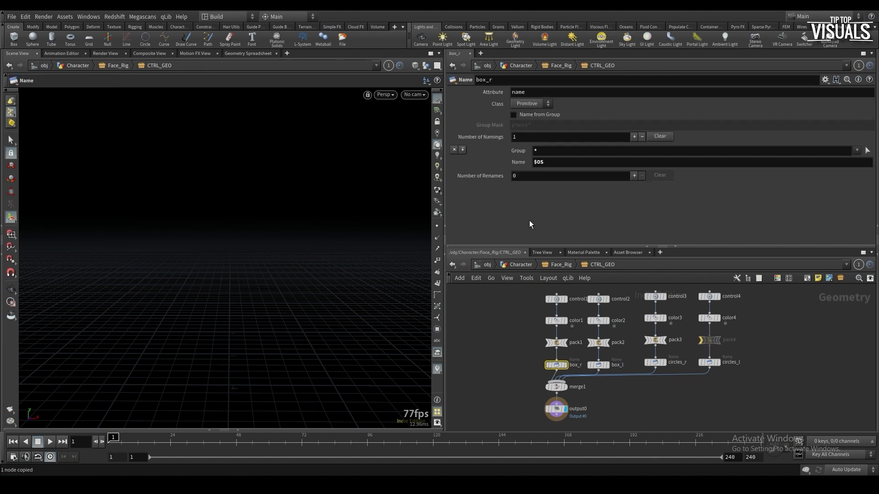
pyautogui.click(700, 340)
pyautogui.click(705, 296)
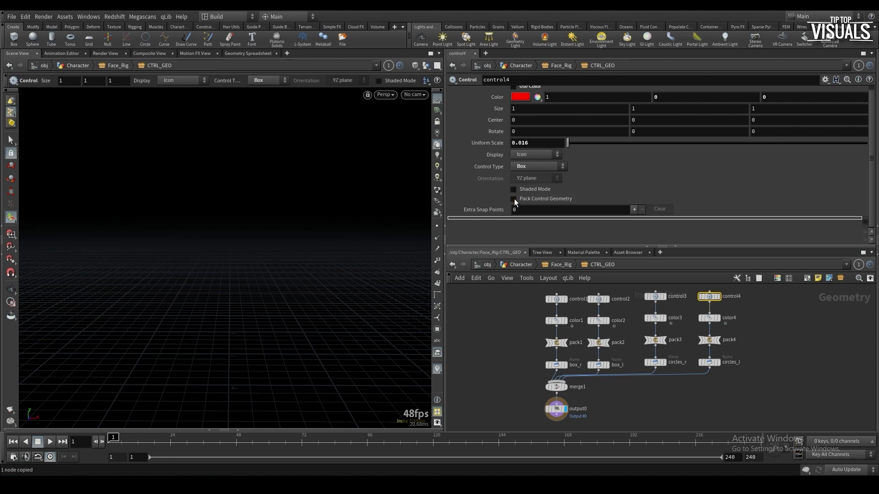
pyautogui.hotkey('ctrl', 's')
# Rename the object merge node above attachcontrolgeo1 in the right eyebrow network to Control_Geo_Snag
pyautogui.press('u')
pyautogui.press('u')
pyautogui.scroll(-3, 663, 383)
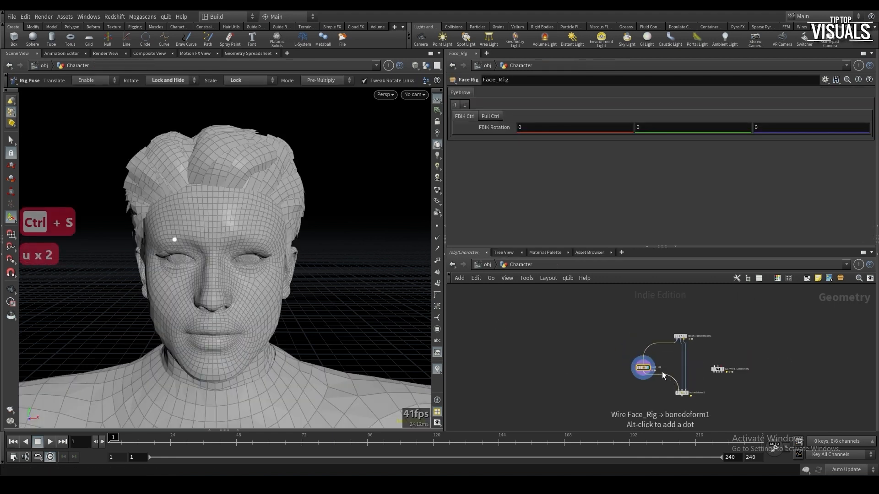
pyautogui.doubleClick(642, 368)
pyautogui.scroll(-3, 715, 395)
pyautogui.moveTo(703, 381); pyautogui.dragTo(537, 353, button='middle')
pyautogui.scroll(6, 715, 377)
pyautogui.click(729, 346)
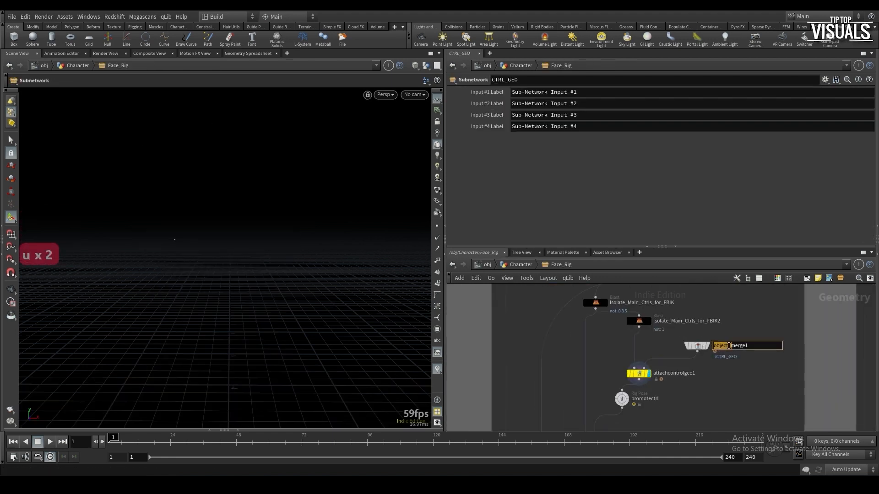
pyautogui.write('Control_Geo_Snag')
pyautogui.press('Return')
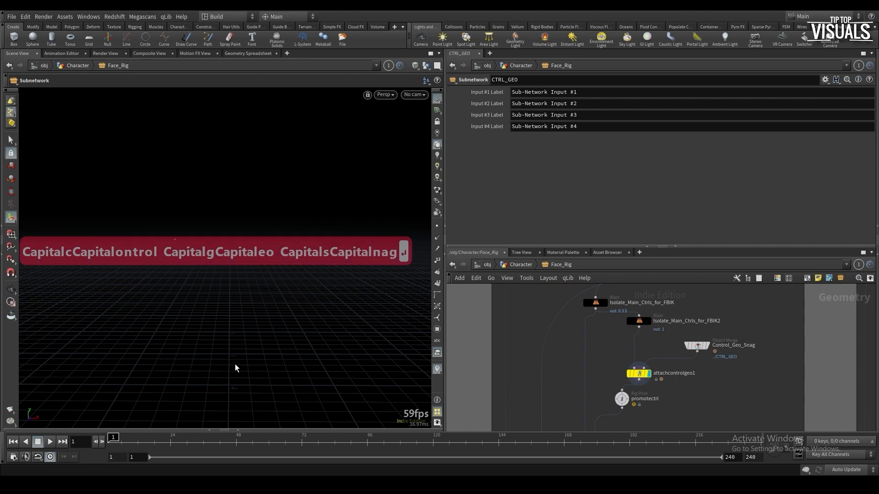
# Give the Control_Geo_Snag node a slanted shape and a blue colour, and copy the node
pyautogui.press('z')
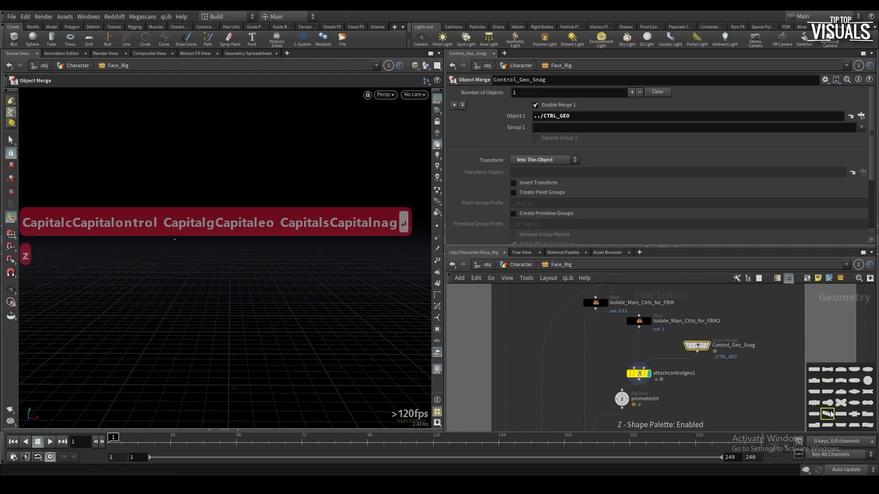
pyautogui.moveTo(831, 414); pyautogui.dragTo(697, 345)
pyautogui.moveTo(756, 346); pyautogui.dragTo(725, 346)
pyautogui.press('c')
pyautogui.press('c')
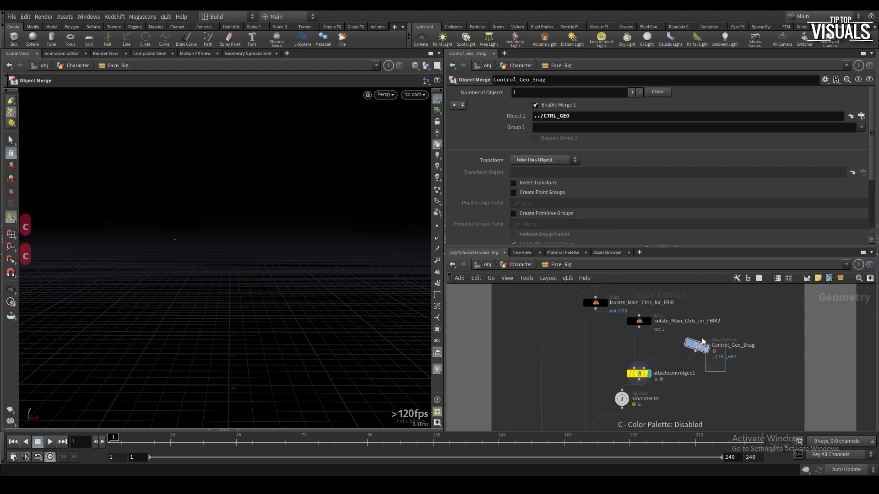
pyautogui.hotkey('ctrl', 'c')
# Move attachcontrolgeo1 and promotectrl so they line up beneath Isolate_Main_Ctrls_for_FBIK2
pyautogui.scroll(-1, 692, 377)
pyautogui.moveTo(648, 374); pyautogui.dragTo(635, 374)
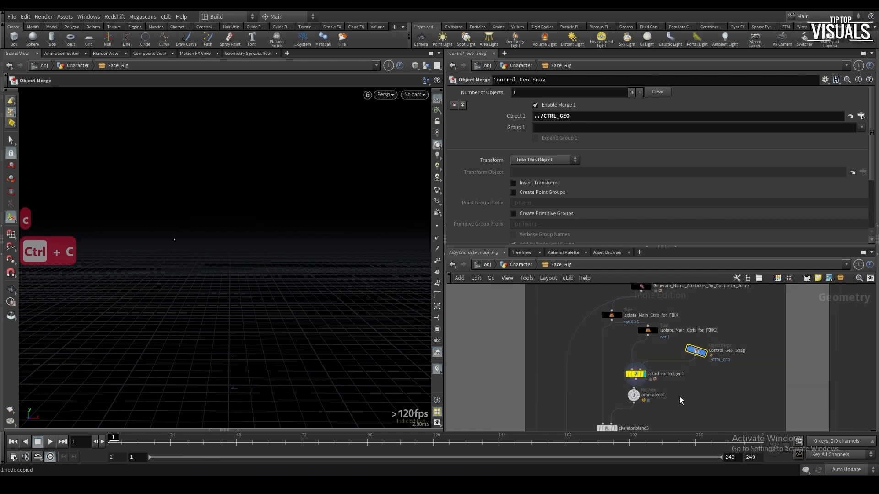
pyautogui.moveTo(659, 409); pyautogui.dragTo(636, 367)
pyautogui.hotkey('ctrl', 'shift', 's')
# Add one control to attachcontrolgeo1, with Group1 set to point_3 and Control Name set to box_r
pyautogui.click(640, 377)
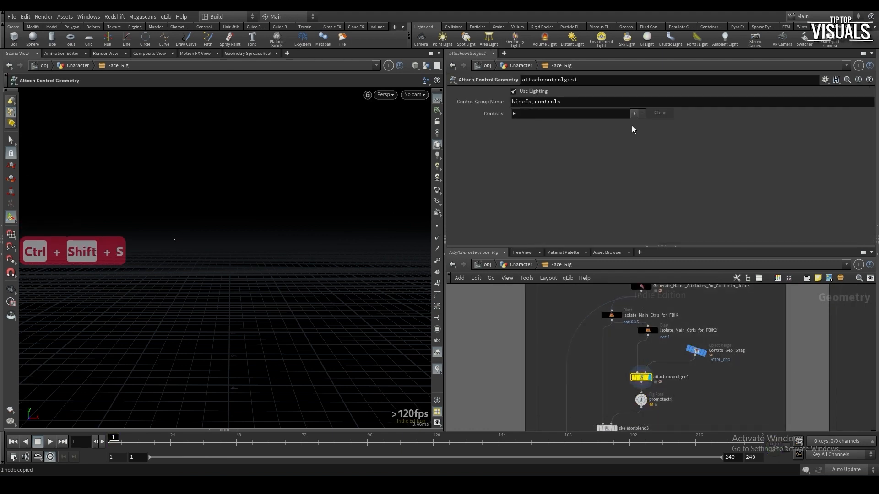
pyautogui.click(634, 113)
pyautogui.click(867, 127)
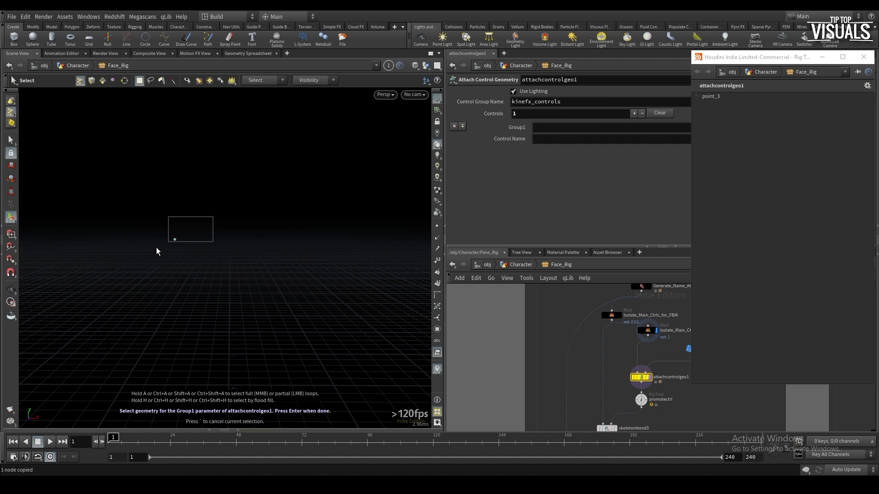
pyautogui.click(710, 96)
pyautogui.press('Return')
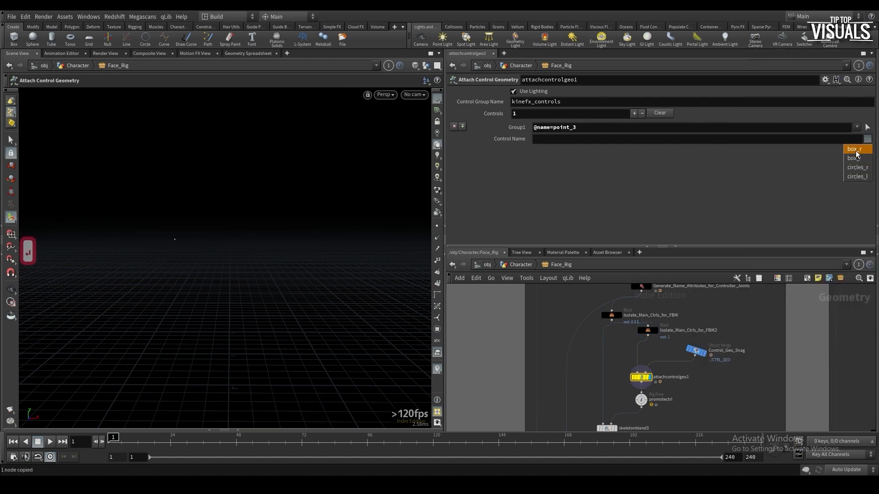
pyautogui.click(717, 398)
pyautogui.moveTo(717, 398); pyautogui.dragTo(648, 393, button='middle')
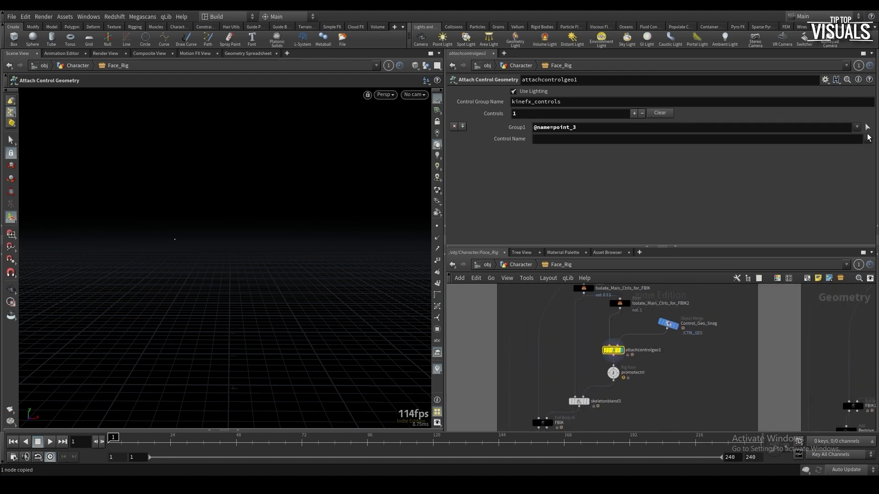
pyautogui.click(865, 150)
pyautogui.scroll(-3, 516, 368)
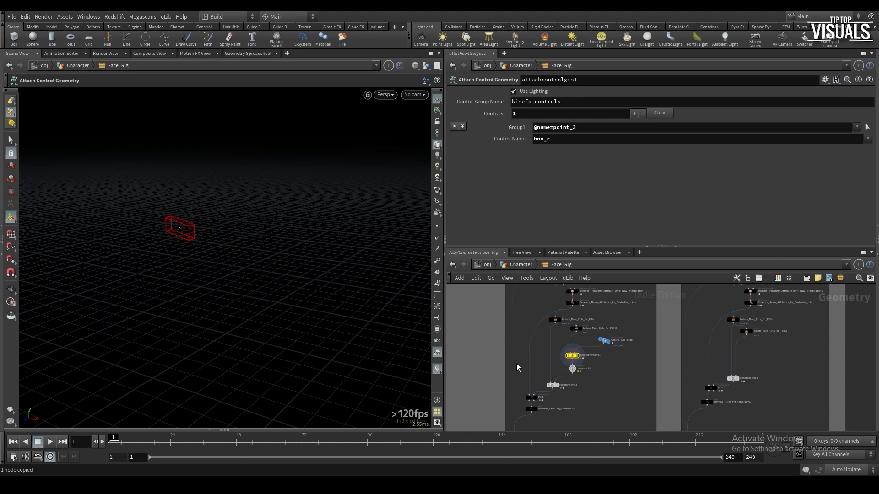
# Try rotating the right eyebrow control on the character mesh, and undo the rotation
pyautogui.press('u')
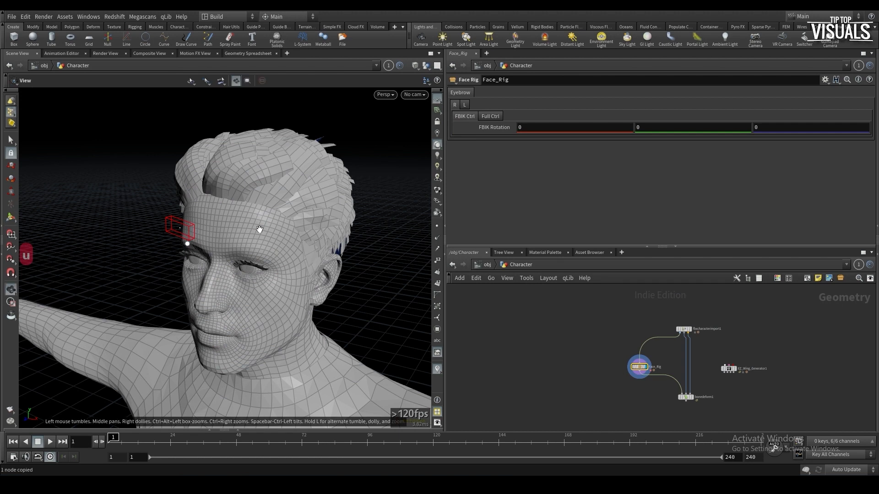
pyautogui.moveTo(259, 229); pyautogui.dragTo(251, 227)
pyautogui.press('Return')
pyautogui.click(193, 229)
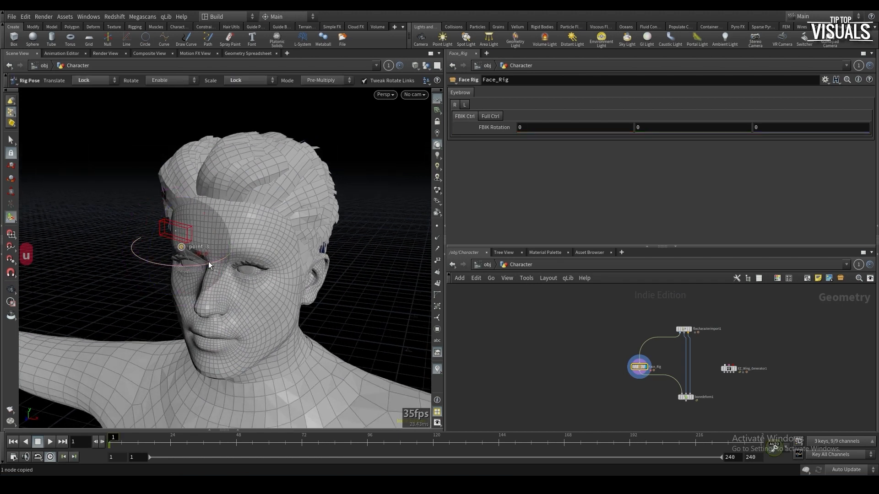
pyautogui.hotkey('ctrl', 'z')
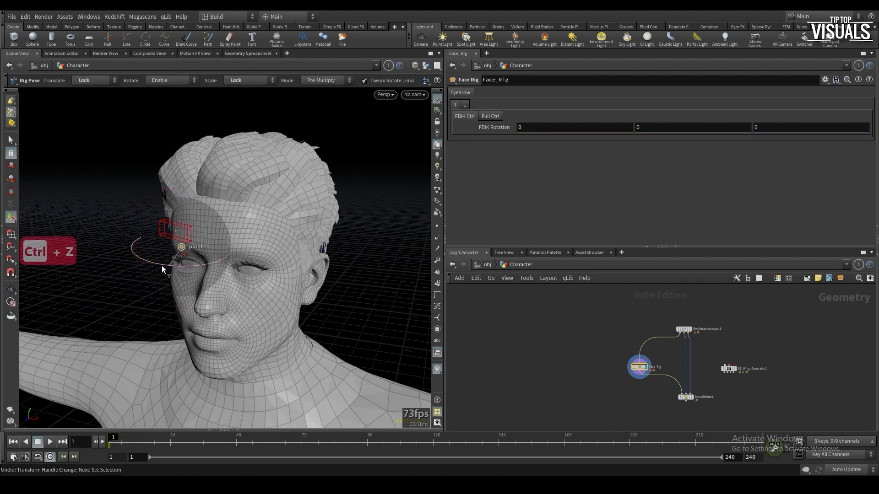
pyautogui.keyDown('alt'); pyautogui.moveTo(161, 265); pyautogui.dragTo(238, 256); pyautogui.keyUp('alt')
# Open Face_Rig's operator type properties and select the right eyebrow's FBIK Rotation (r0) parameter
pyautogui.doubleClick(645, 371)
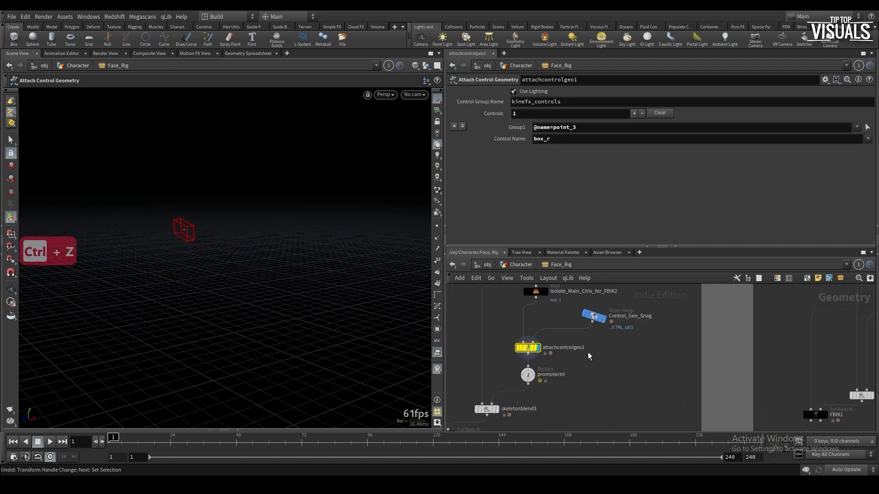
pyautogui.click(515, 379)
pyautogui.rightClick(562, 66)
pyautogui.click(578, 317)
pyautogui.click(259, 197)
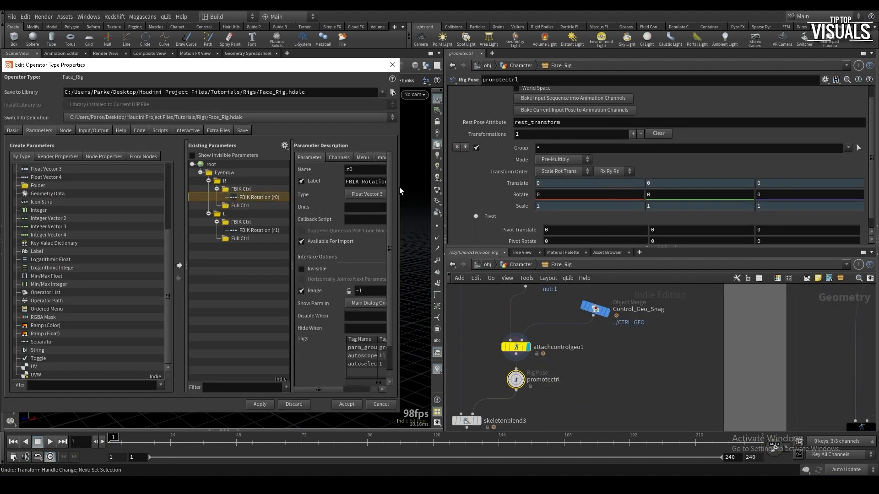
pyautogui.moveTo(399, 191); pyautogui.dragTo(447, 190)
# Try Rotate as the label of parameter r0, and set it back to FBIK Rotation
pyautogui.tripleClick(413, 181)
pyautogui.press('Delete')
pyautogui.write('Rotate')
pyautogui.tripleClick(414, 181)
pyautogui.write('FB')
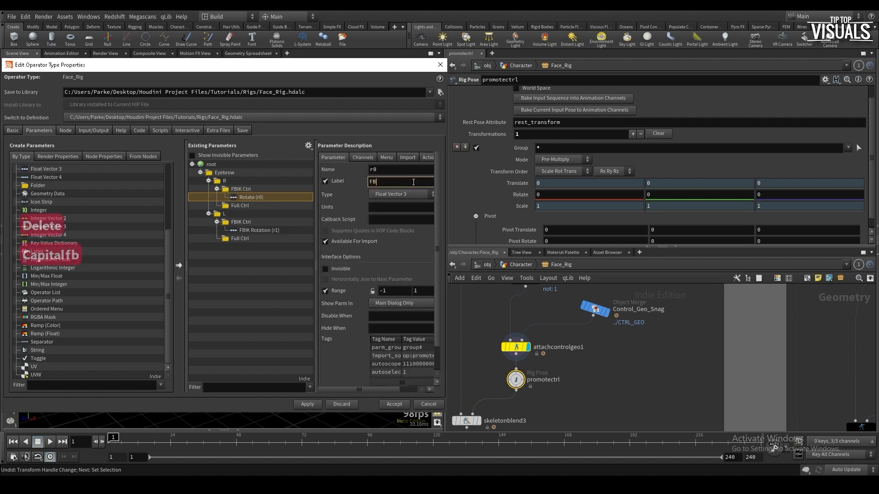
pyautogui.write('IK Rotation')
pyautogui.press('Return')
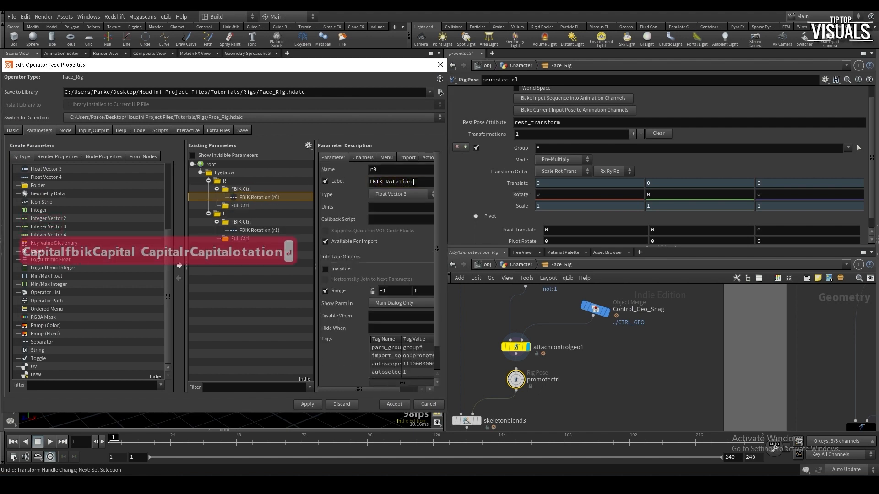
# Delete the left eyebrow's FBIK Rotation (r1) parameter, close the type properties, and return to the Character network
pyautogui.click(259, 230)
pyautogui.press('Delete')
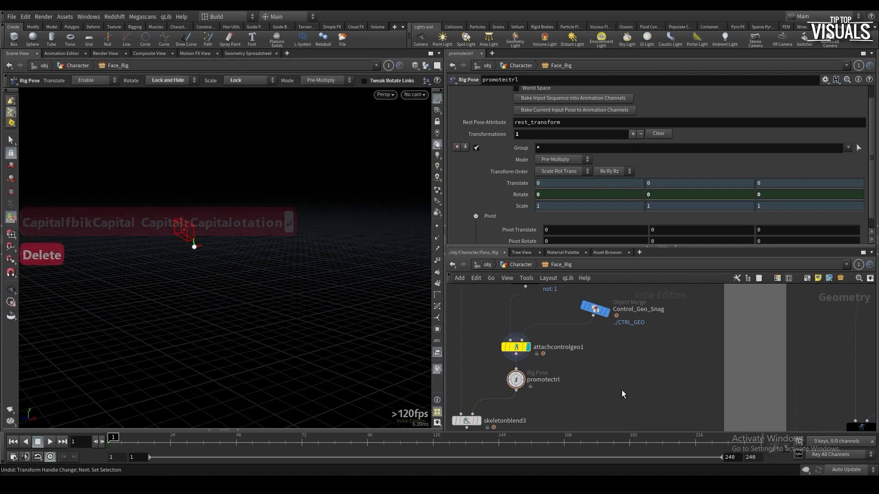
pyautogui.press('u')
# Examine where the right eyebrow control's rotation handle sits relative to its box geometry
pyautogui.moveTo(209, 251); pyautogui.dragTo(212, 253)
pyautogui.keyDown('alt'); pyautogui.moveTo(211, 253); pyautogui.dragTo(194, 257); pyautogui.keyUp('alt')
pyautogui.moveTo(190, 255); pyautogui.dragTo(286, 200)
pyautogui.click(191, 240)
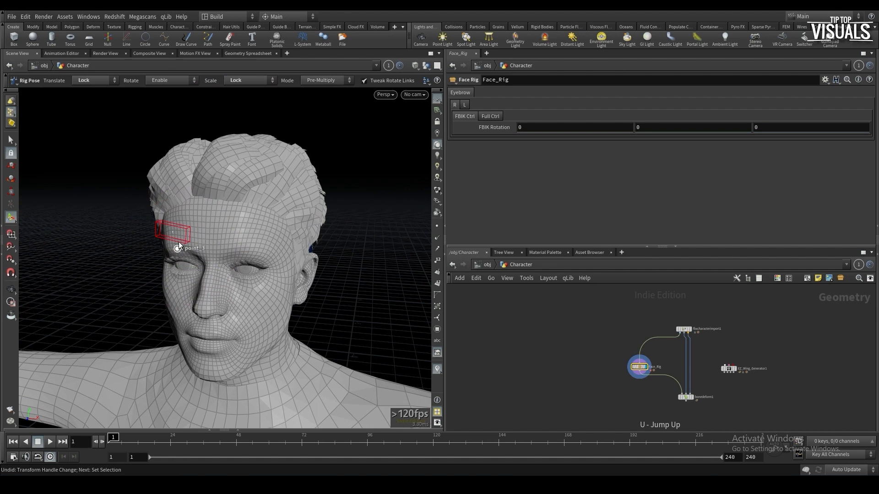
pyautogui.click(179, 244)
pyautogui.keyDown('alt'); pyautogui.moveTo(165, 243); pyautogui.dragTo(190, 242); pyautogui.keyUp('alt')
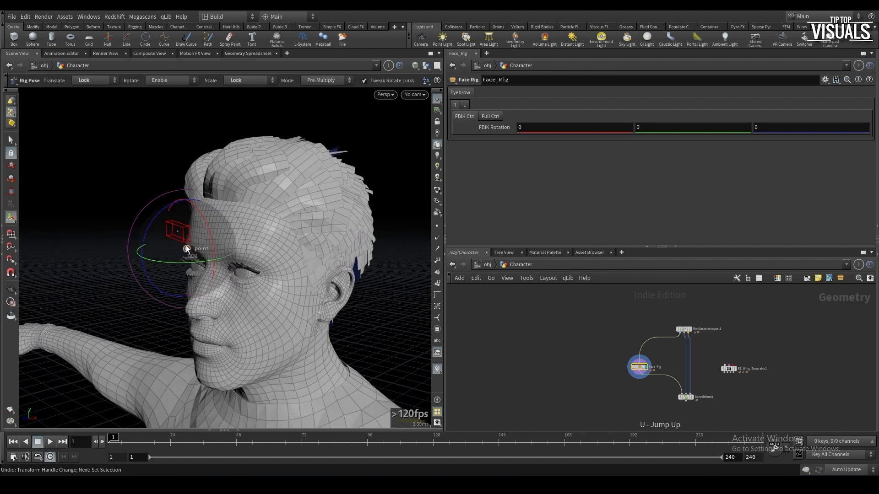
pyautogui.click(271, 202)
# Copy the Center parameter of the control1 node inside the CTRL_GEO subnetwork
pyautogui.doubleClick(640, 367)
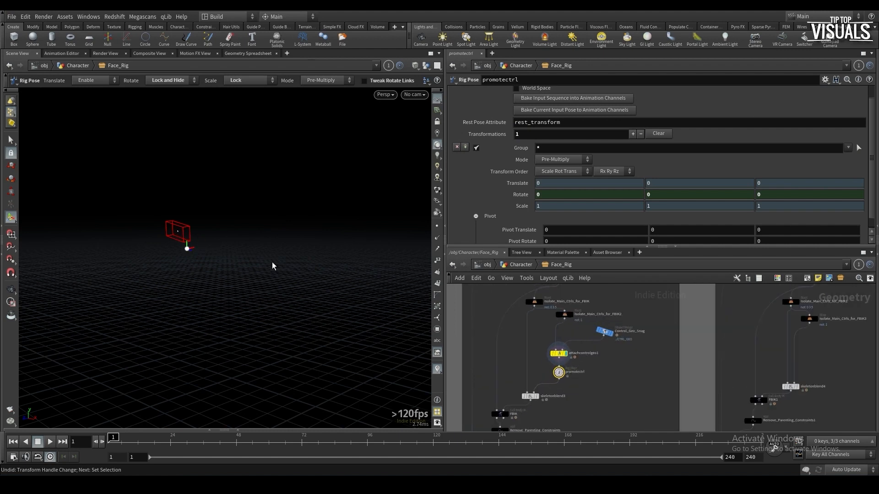
pyautogui.scroll(-8, 570, 355)
pyautogui.moveTo(500, 344); pyautogui.dragTo(608, 361, button='middle')
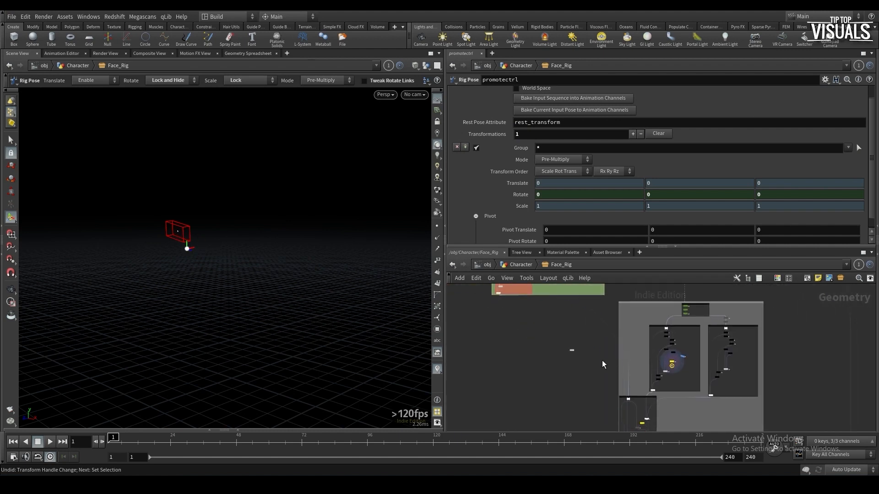
pyautogui.scroll(3, 608, 361)
pyautogui.doubleClick(547, 337)
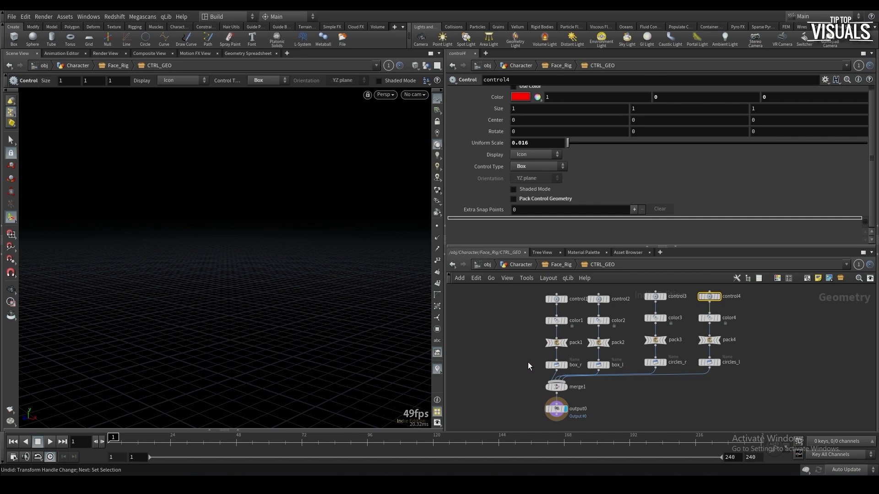
pyautogui.moveTo(534, 358); pyautogui.dragTo(531, 370, button='middle')
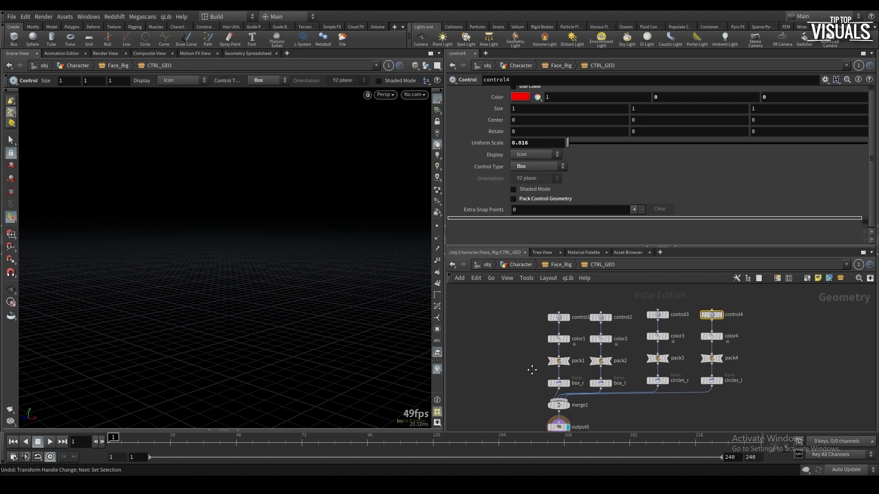
pyautogui.click(558, 317)
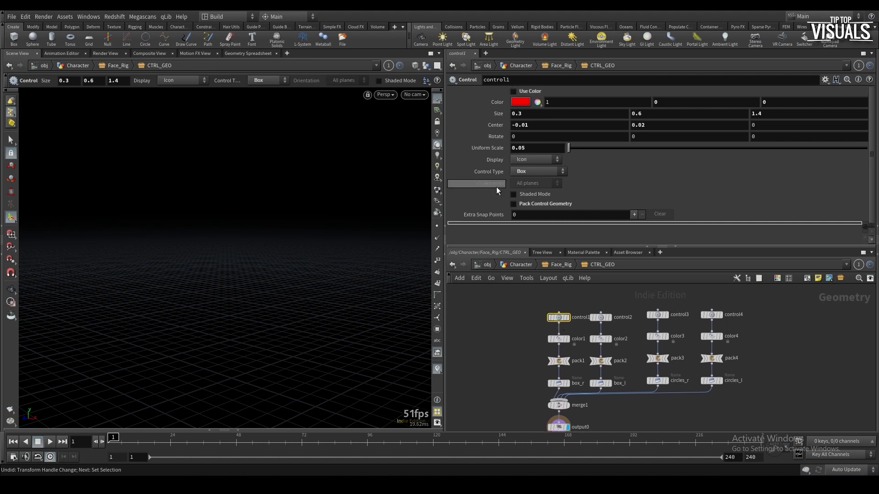
pyautogui.rightClick(506, 126)
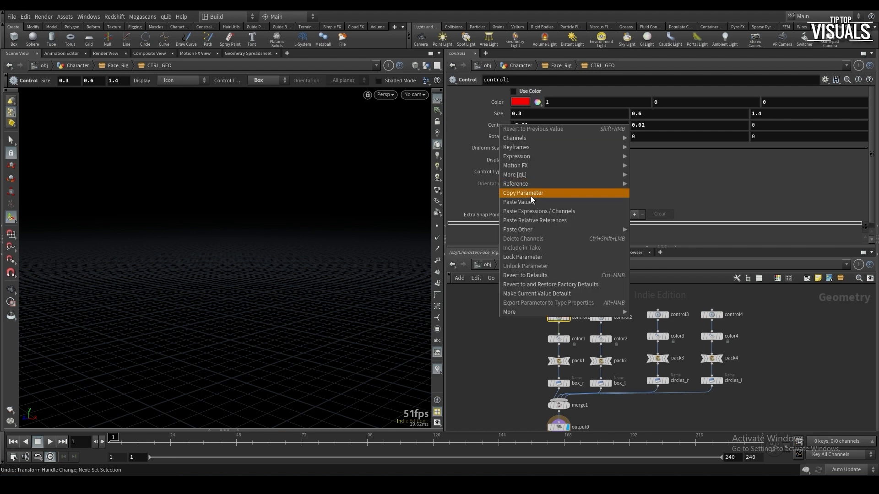
pyautogui.click(527, 194)
# Paste the copied Center values -0.01, 0.02, 0 into promotectrl's Pivot Translate and Pivot Rotate
pyautogui.click(557, 269)
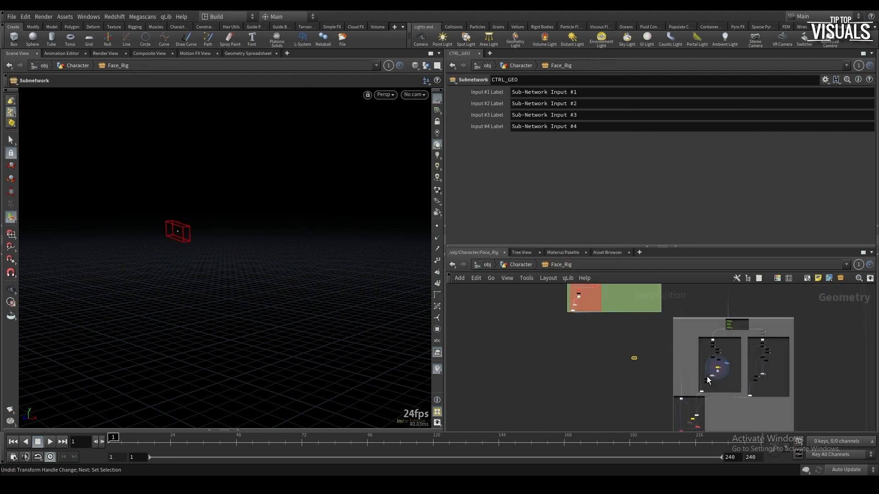
pyautogui.click(666, 347)
pyautogui.scroll(2, 676, 331)
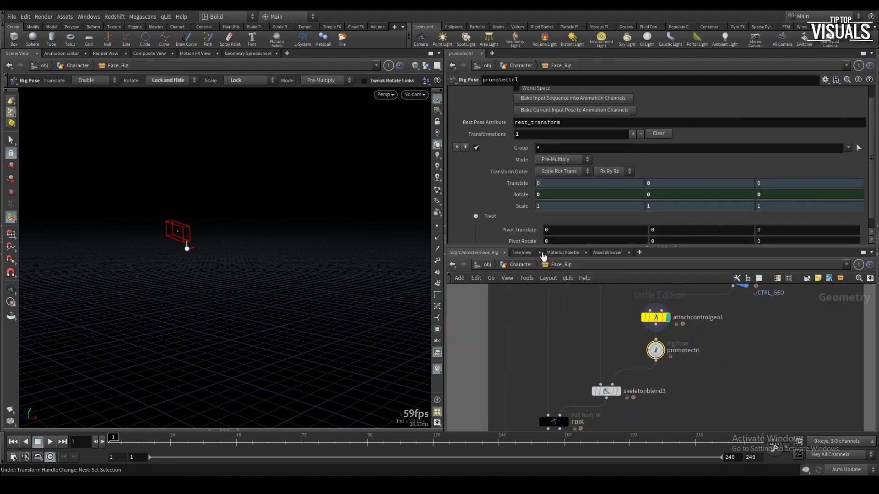
pyautogui.rightClick(516, 230)
pyautogui.click(548, 310)
pyautogui.rightClick(528, 243)
pyautogui.click(557, 307)
# Return to the Character network, save the scene, try rotating the right eyebrow control, and undo the rotation
pyautogui.press('u')
pyautogui.hotkey('ctrl', 's')
pyautogui.moveTo(182, 243); pyautogui.dragTo(288, 257)
pyautogui.hotkey('ctrl', 'z')
# Test the right eyebrow control's rotation about its new pivot, and revert FBIK Rotation to its defaults
pyautogui.rightClick(250, 257)
pyautogui.click(284, 323)
pyautogui.moveTo(185, 245); pyautogui.dragTo(180, 248)
pyautogui.keyDown('alt'); pyautogui.moveTo(180, 250); pyautogui.dragTo(241, 270, button='middle'); pyautogui.keyUp('alt')
pyautogui.moveTo(241, 270)
pyautogui.mouseDown()
pyautogui.moveTo(262, 257)
pyautogui.moveTo(237, 267)
pyautogui.moveTo(250, 264)
pyautogui.mouseUp()
pyautogui.moveTo(265, 254); pyautogui.dragTo(245, 218)
pyautogui.keyDown('ctrl'); pyautogui.middleClick(492, 127); pyautogui.keyUp('ctrl')
# Save the scene and collapse Control_Geo_Snag, attachcontrolgeo1 and promotectrl inside Face_Rig into one subnetwork
pyautogui.hotkey('ctrl', 's')
pyautogui.moveTo(646, 374); pyautogui.dragTo(526, 370, button='middle')
pyautogui.scroll(3, 566, 331)
pyautogui.doubleClick(566, 332)
pyautogui.moveTo(617, 325); pyautogui.dragTo(591, 333)
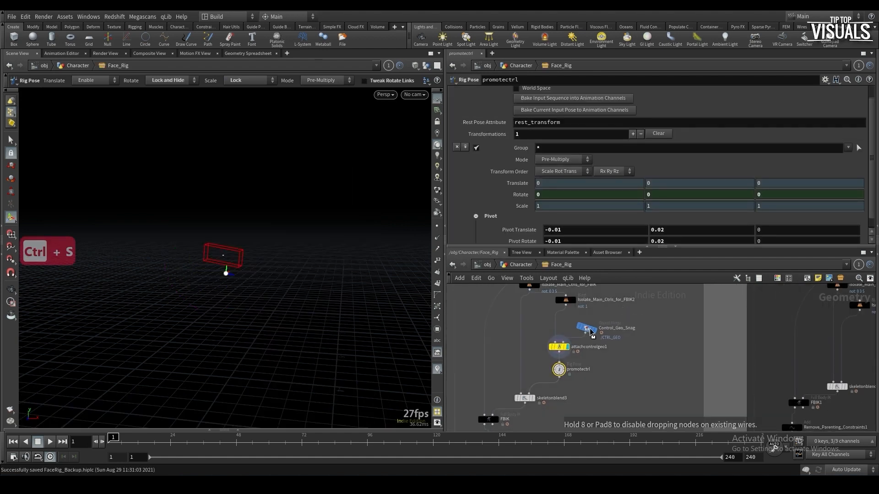
pyautogui.hotkey('shift', 'c')
pyautogui.moveTo(585, 331); pyautogui.dragTo(552, 354)
pyautogui.scroll(2, 559, 363)
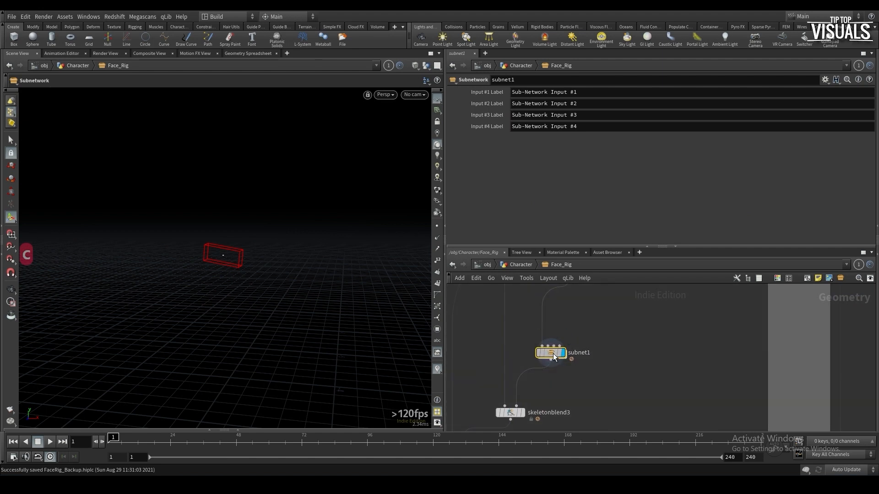
# Open the new subnetwork inside Face_Rig and set its output0 node as the displayed node
pyautogui.doubleClick(552, 353)
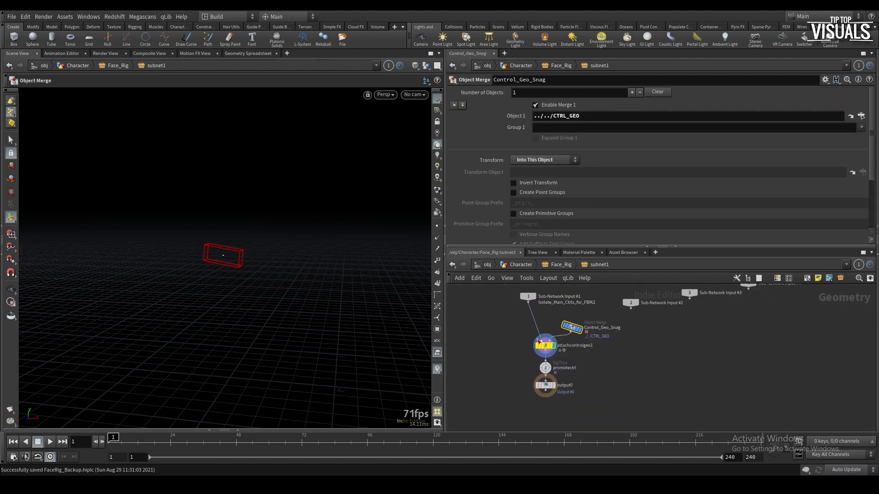
pyautogui.scroll(2, 537, 339)
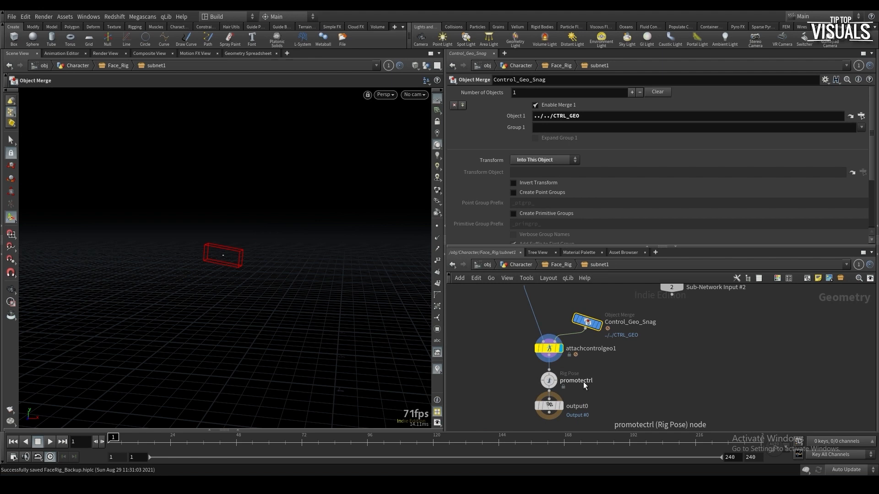
pyautogui.click(560, 406)
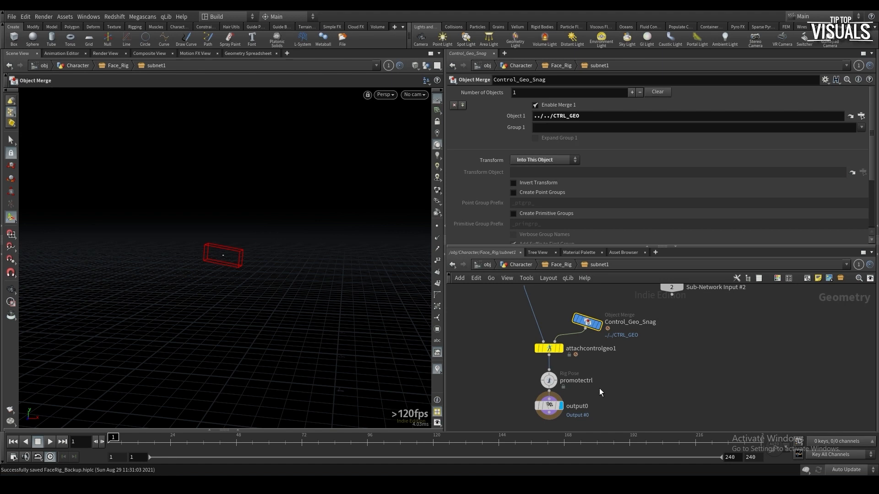
pyautogui.scroll(-1, 515, 373)
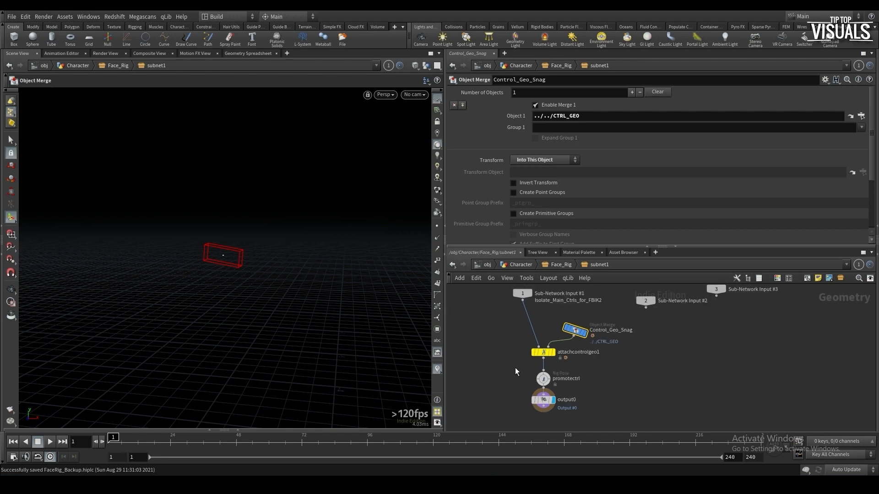
# Return to the Face_Rig network and rename the subnetwork Rig_Pose_Subnet
pyautogui.press('u')
pyautogui.press('F2')
pyautogui.write('Rig_Pose_Subnet')
pyautogui.press('Return')
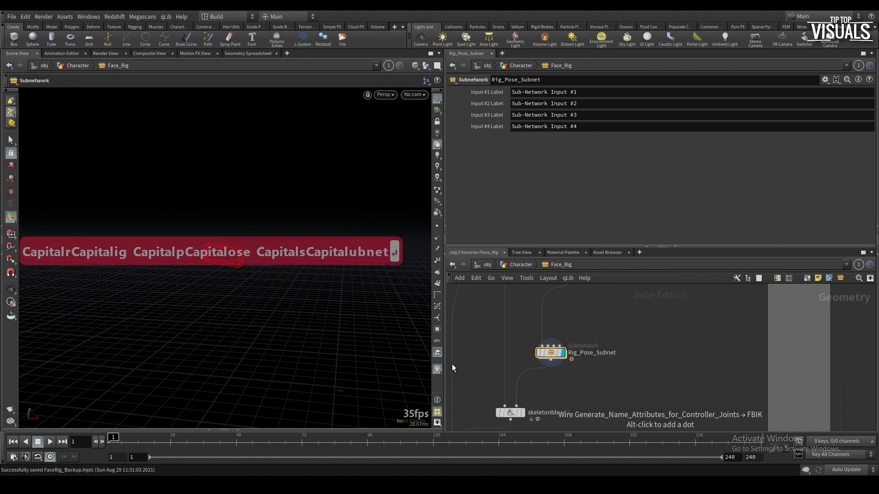
# Color the Rig_Pose_Subnet node red and save the scene
pyautogui.press('z')
pyautogui.press('c')
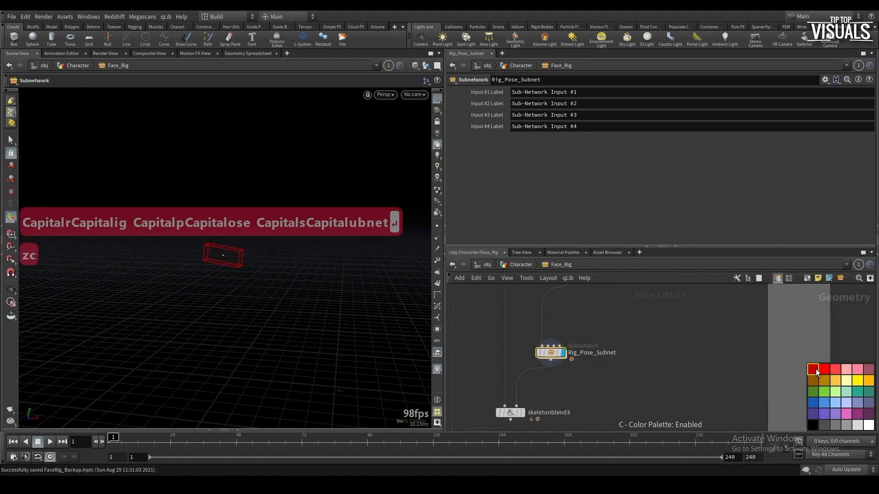
pyautogui.click(814, 370)
pyautogui.press('z')
pyautogui.press('c')
pyautogui.hotkey('ctrl', 's')
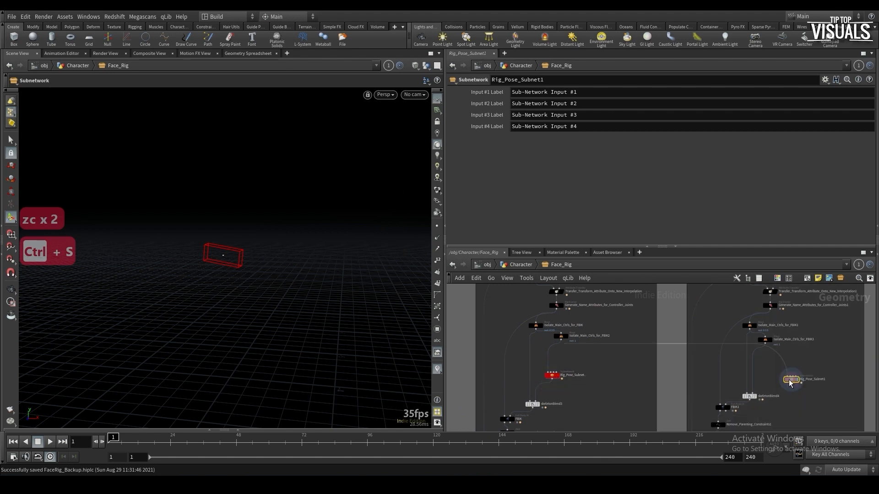
# Place the copied Rig_Pose_Subnet1 between Isolate_Main_Ctrls_for_FBIK3 and skeletonblend4, and open it
pyautogui.scroll(3, 789, 380)
pyautogui.moveTo(789, 380); pyautogui.dragTo(755, 362)
pyautogui.doubleClick(755, 361)
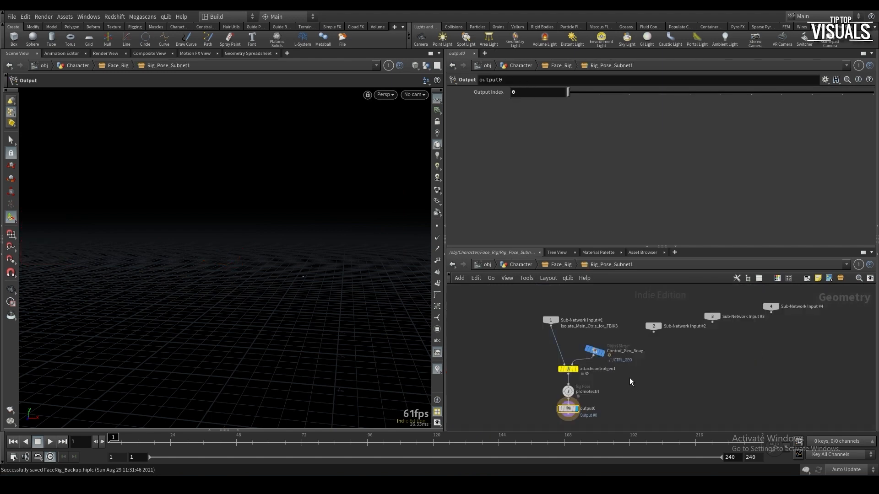
# Promote promotectrl's Rotate parameter from Rig_Pose_Subnet1 into the L eyebrow's FBIK Ctrl folder in Face_Rig's type properties
pyautogui.scroll(2, 629, 381)
pyautogui.click(568, 391)
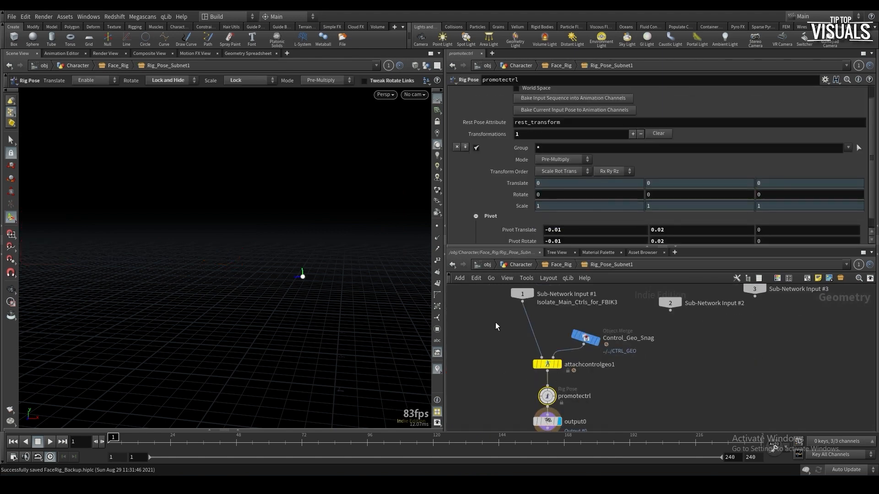
pyautogui.rightClick(557, 59)
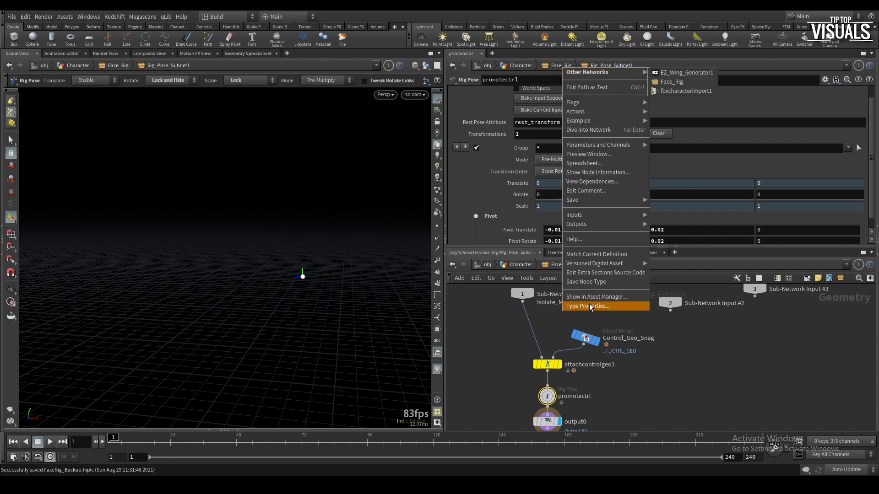
pyautogui.click(589, 304)
pyautogui.moveTo(520, 194); pyautogui.dragTo(234, 224)
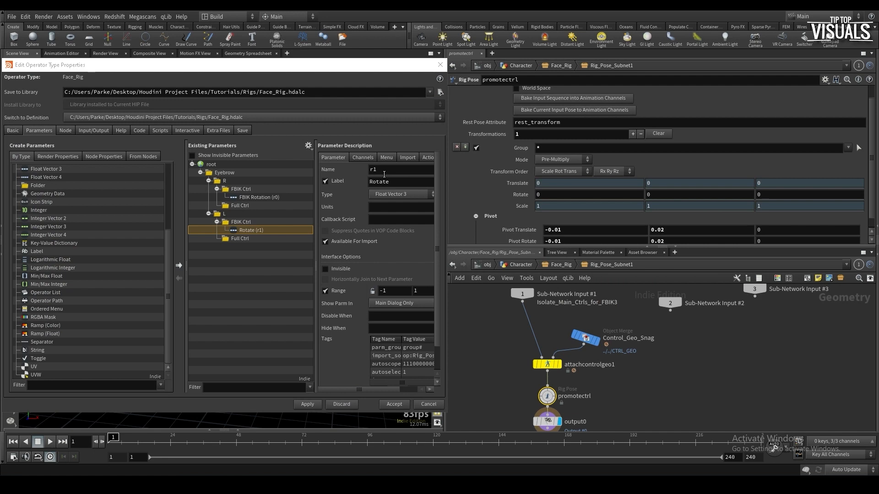
# Label the promoted left eyebrow parameter FBIK Rotation and accept the type property changes
pyautogui.click(391, 185)
pyautogui.write('FBIK Rot')
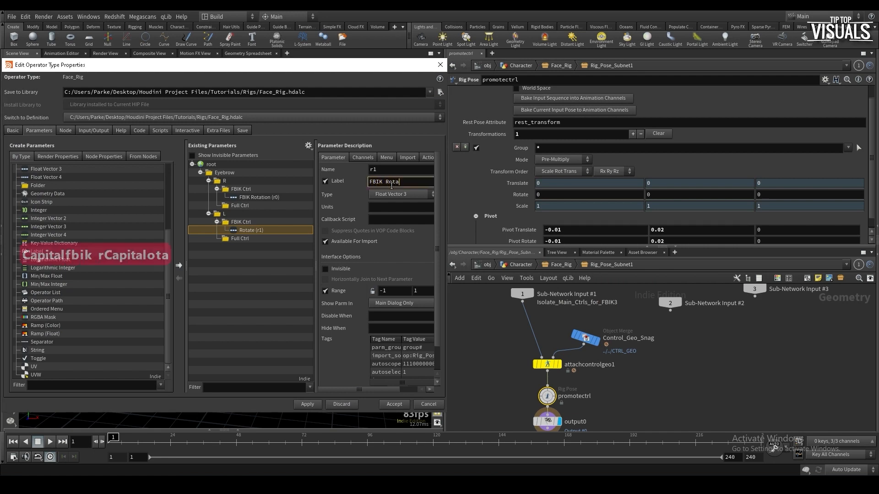
pyautogui.write('ation')
pyautogui.click(394, 404)
# In Rig_Pose_Subnet1's attachcontrolgeo1, set Control Name to box_l and Group1 to *
pyautogui.press('u')
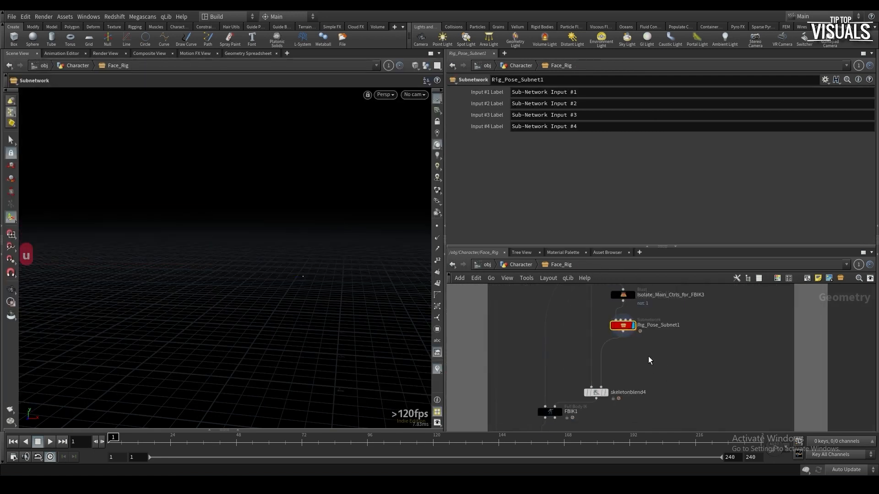
pyautogui.scroll(-3, 623, 327)
pyautogui.click(627, 347)
pyautogui.moveTo(636, 374); pyautogui.dragTo(645, 362, button='middle')
pyautogui.scroll(-2, 645, 361)
pyautogui.doubleClick(649, 329)
pyautogui.click(716, 138)
pyautogui.press('BackSpace')
pyautogui.press('Return')
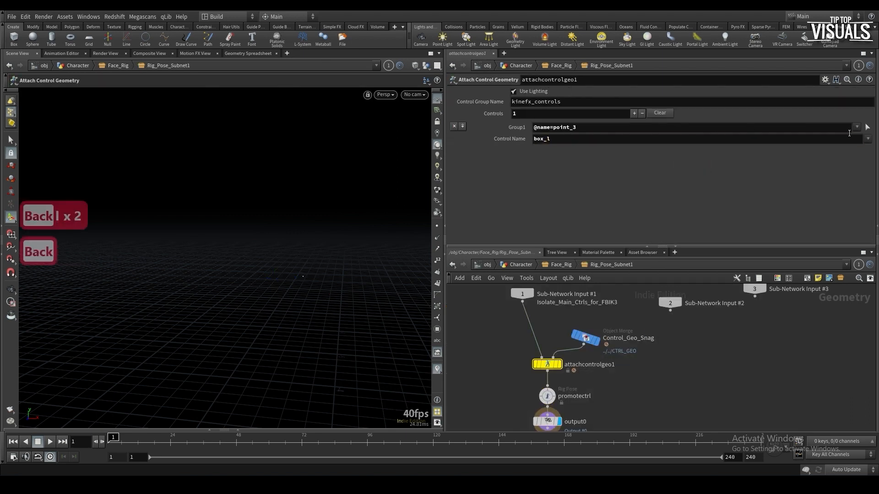
pyautogui.tripleClick(833, 125)
pyautogui.press('BackSpace')
pyautogui.write('*')
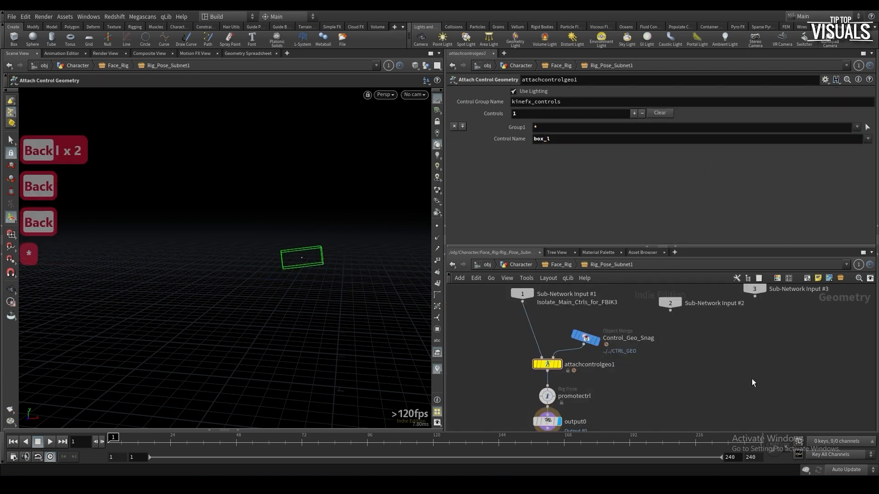
# Save the scene, return to the Character network, and test rotating the left eyebrow control
pyautogui.hotkey('ctrl', 's')
pyautogui.press('u')
pyautogui.press('u')
pyautogui.hotkey('ctrl', 's')
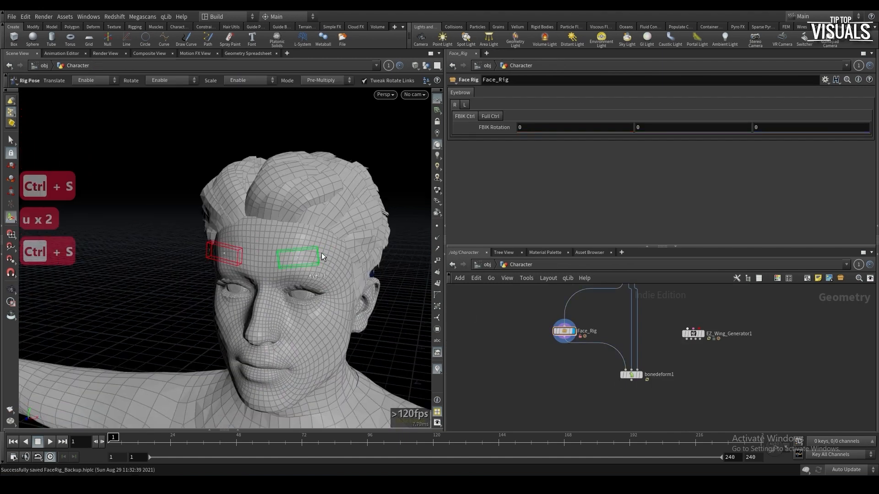
pyautogui.click(319, 254)
pyautogui.moveTo(315, 268); pyautogui.dragTo(311, 210)
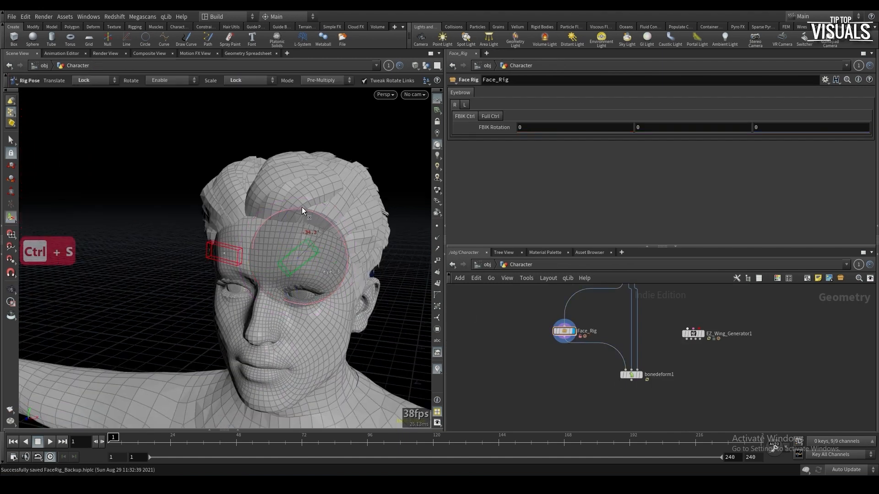
pyautogui.keyDown('alt'); pyautogui.moveTo(332, 240); pyautogui.dragTo(389, 244); pyautogui.keyUp('alt')
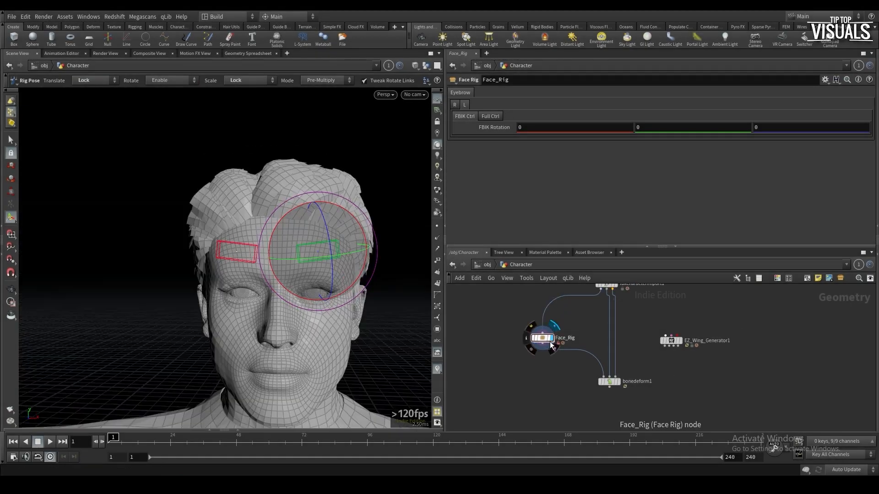
pyautogui.doubleClick(549, 340)
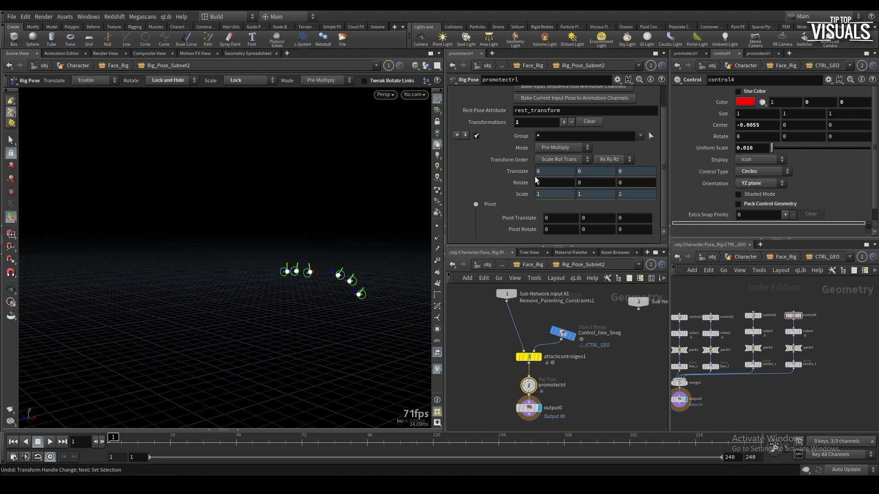
pyautogui.press('BackSpace')
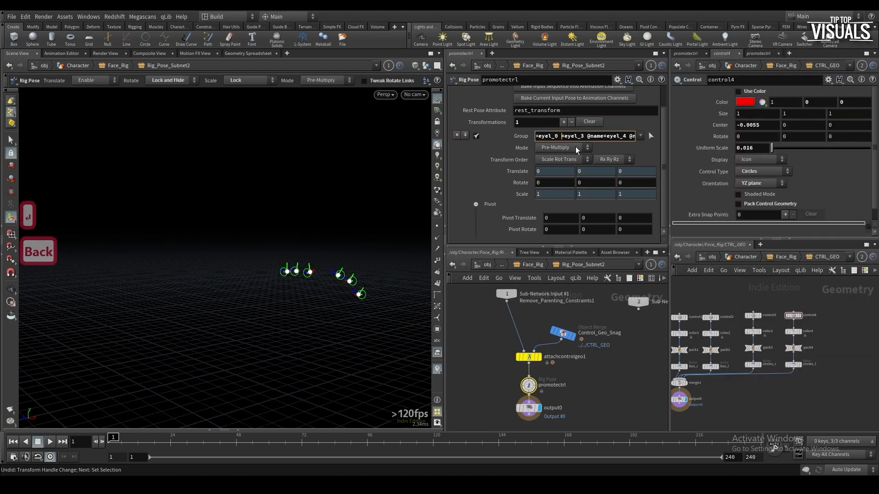
pyautogui.hotkey('ctrl', 'c')
pyautogui.hotkey('ctrl', 'v')
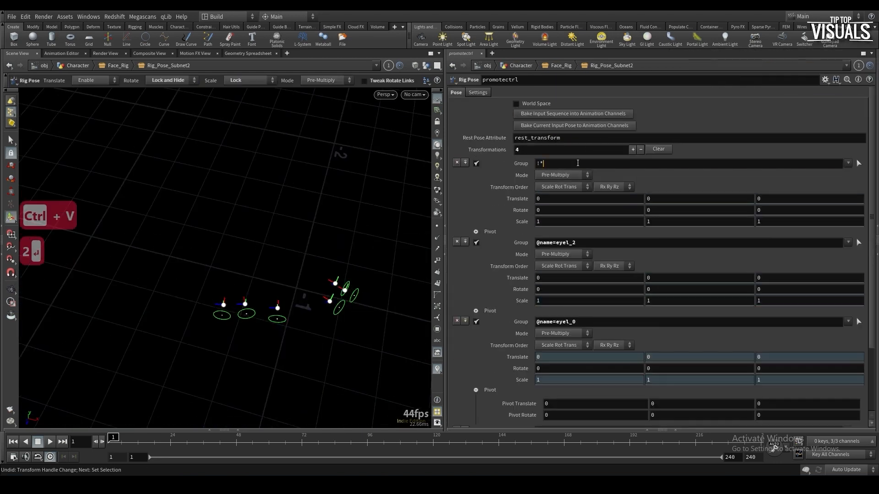
pyautogui.hotkey('ctrl', 'v')
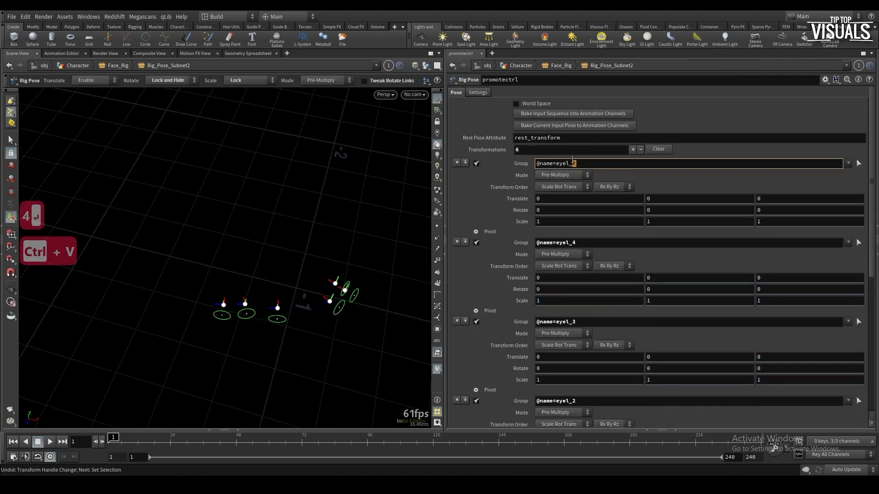
pyautogui.hotkey('ctrl', 'z')
# Return to the Character network, turn off Display Links for the Rig Pose handles, and undo the last selection change
pyautogui.scroll(-3, 517, 340)
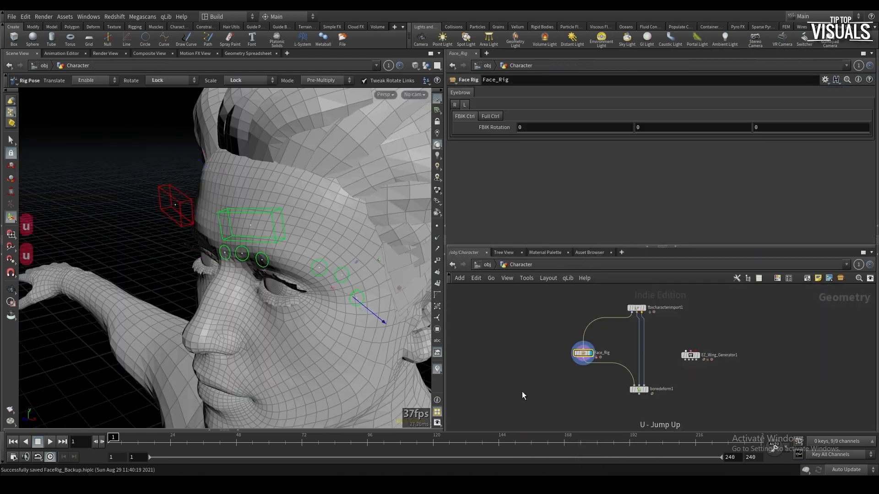
pyautogui.press('u')
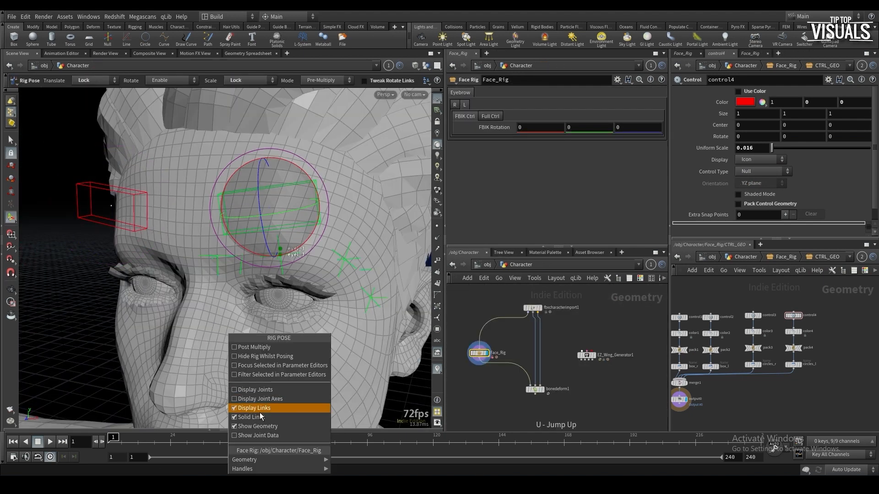
pyautogui.click(274, 406)
pyautogui.hotkey('ctrl', 'z')
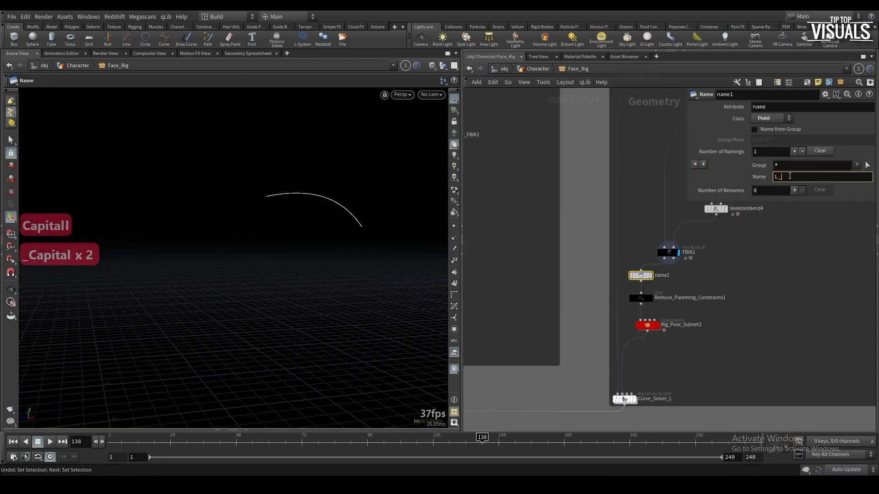
# Save the scene and rename the Rig Pose node inside the rig pose subnetwork as promotectrl
pyautogui.hotkey('ctrl', 's')
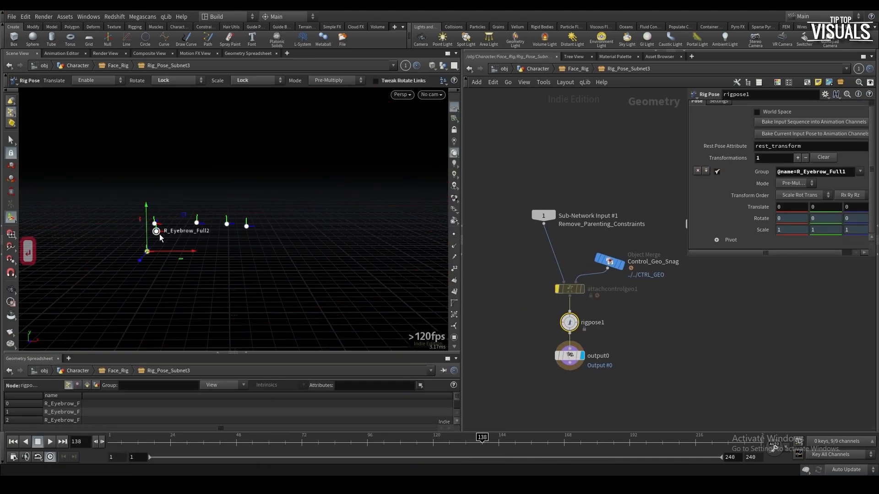
pyautogui.write('promotectrl')
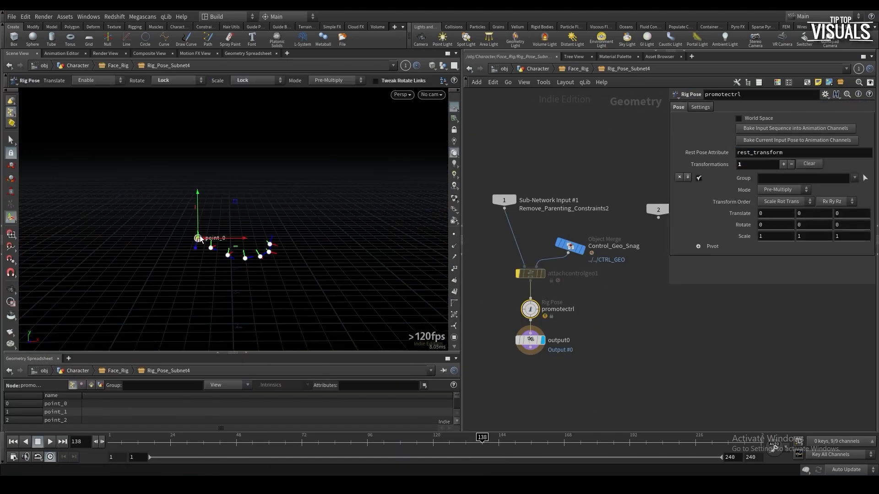
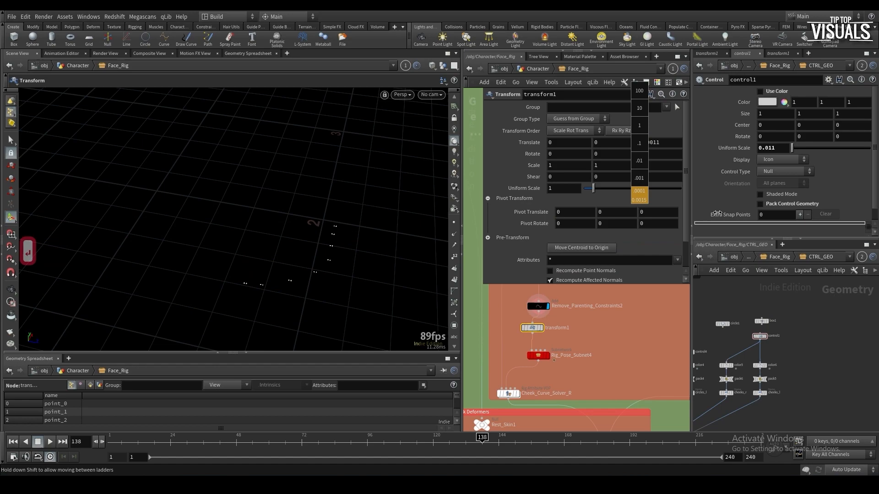
pyautogui.press('Escape')
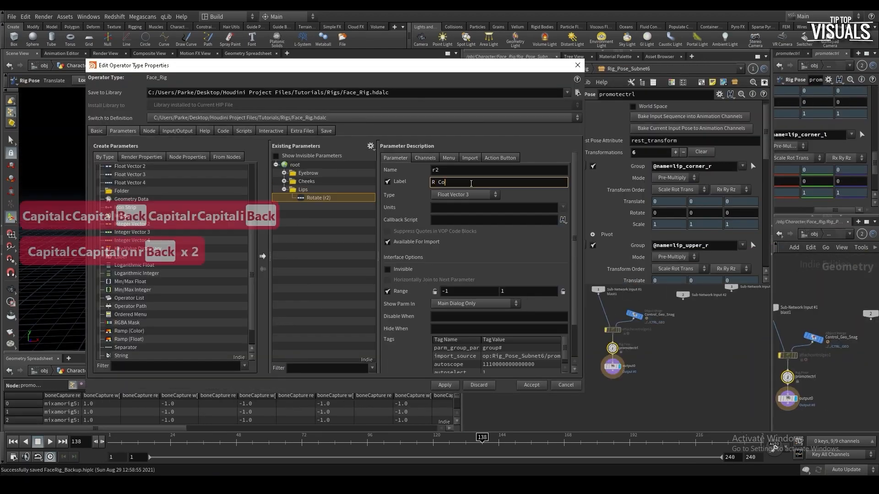
# Label a promoted lip rotation R Upper in Face_Rig's type properties and save the scene
pyautogui.write('Uppe')
pyautogui.hotkey('ctrl', 's')
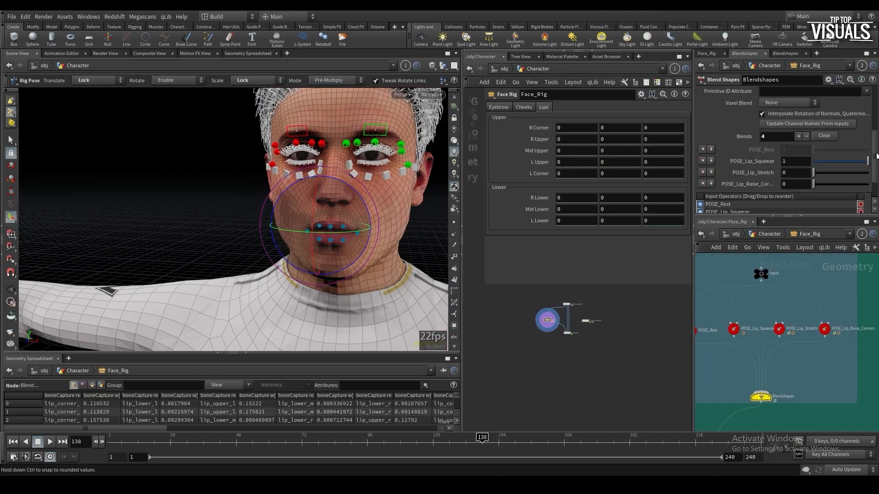
pyautogui.hotkey('ctrl', 's')
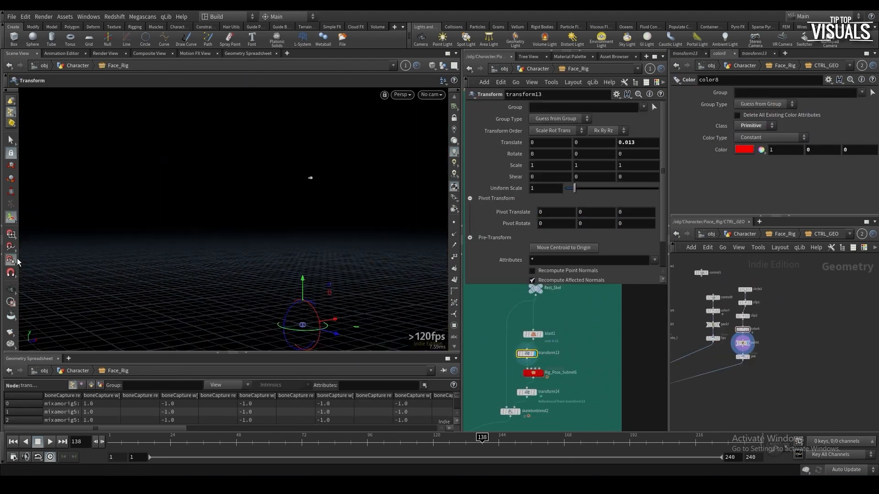
# Return to the Character network, switch to the View tool, reset the Mid Upper lip rotation to 0, and save the scene
pyautogui.press('u')
pyautogui.hotkey('ctrl', 'c')
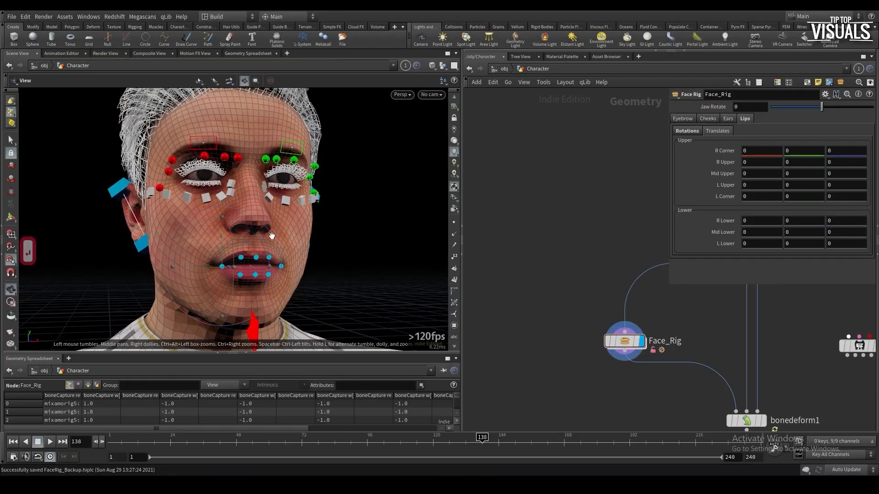
pyautogui.moveTo(272, 236); pyautogui.dragTo(237, 258)
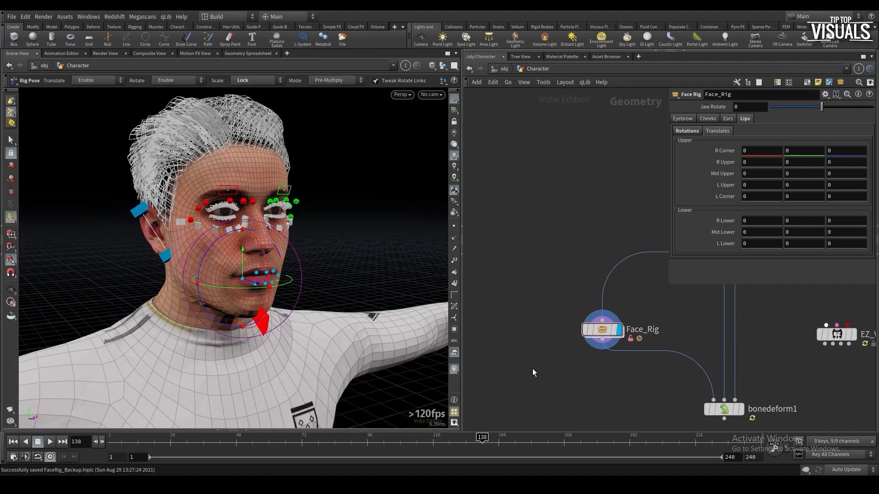
pyautogui.press('Escape')
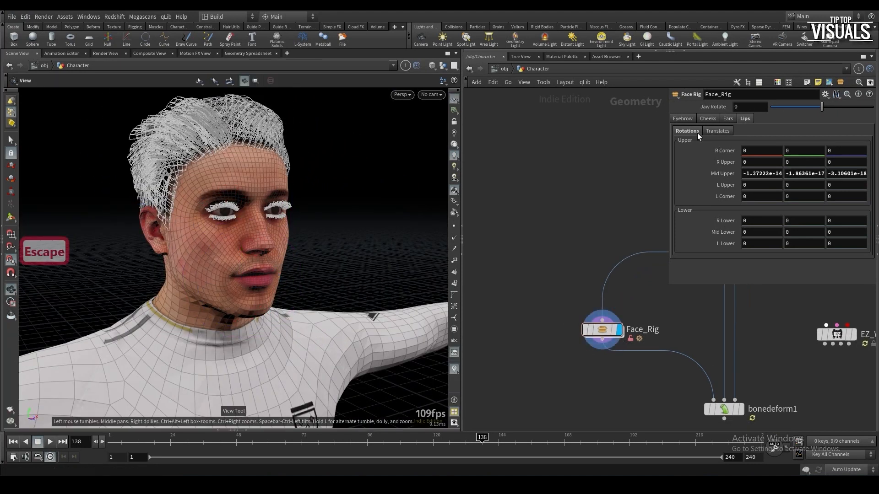
pyautogui.hotkey('ctrl', 's')
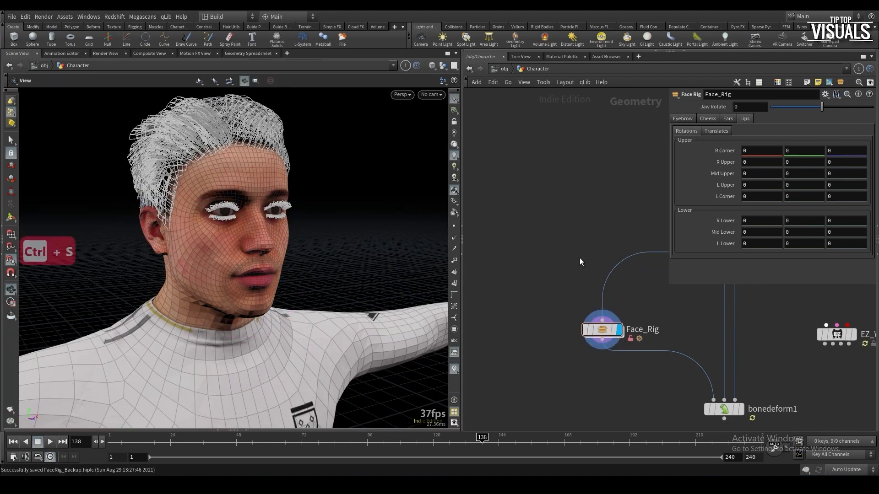
# Open Face_Rig's type properties and add a root-level parameter folder labelled Blendshapes
pyautogui.moveTo(602, 338)
pyautogui.click(675, 95)
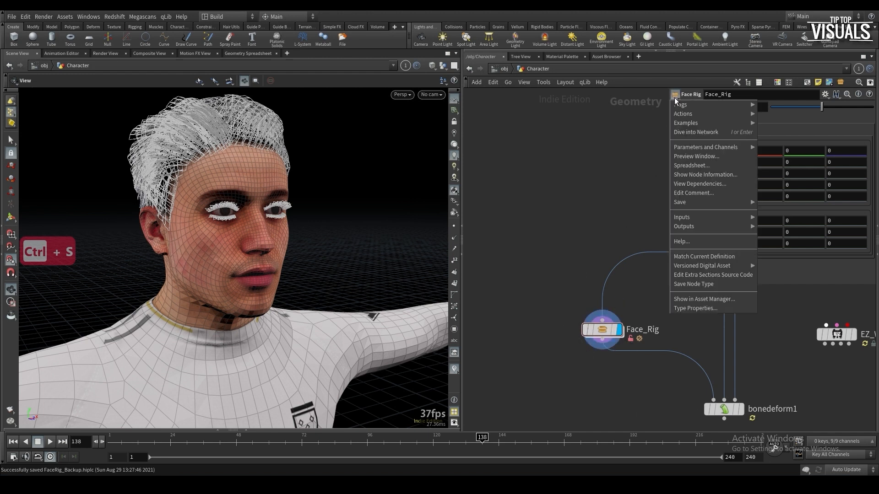
pyautogui.click(698, 308)
pyautogui.click(214, 204)
pyautogui.click(214, 213)
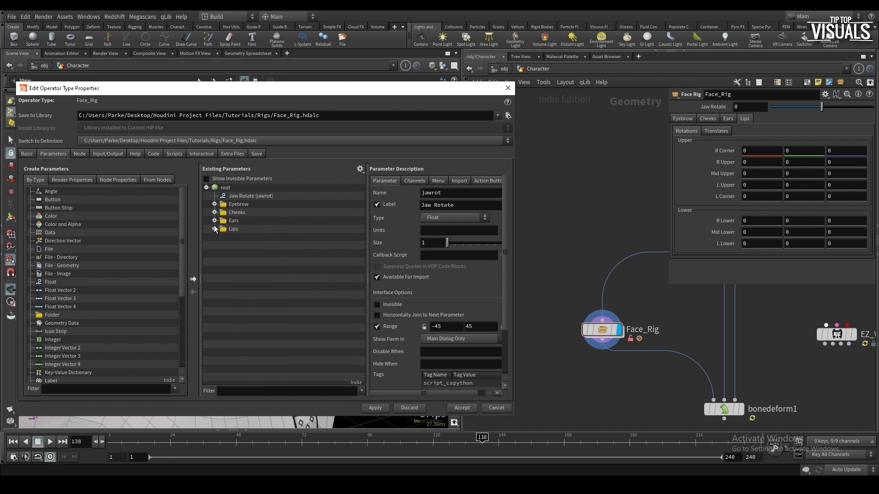
pyautogui.moveTo(230, 196); pyautogui.dragTo(237, 186)
pyautogui.click(473, 206)
pyautogui.write('Blendshapes')
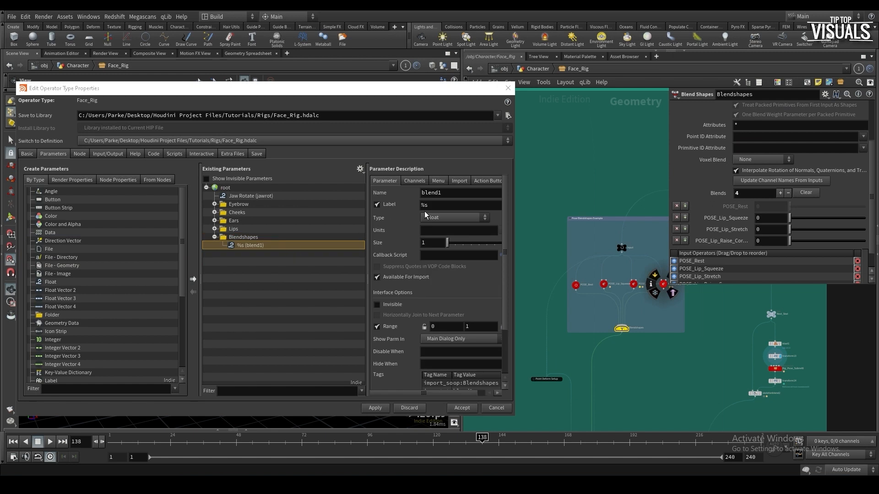
# Promote the POSE_Lip_Squeeze and POSE_Lip_Stretch blends into the Blendshapes folder, labelling them Lip Squeeze and Lip Stretch
pyautogui.click(430, 208)
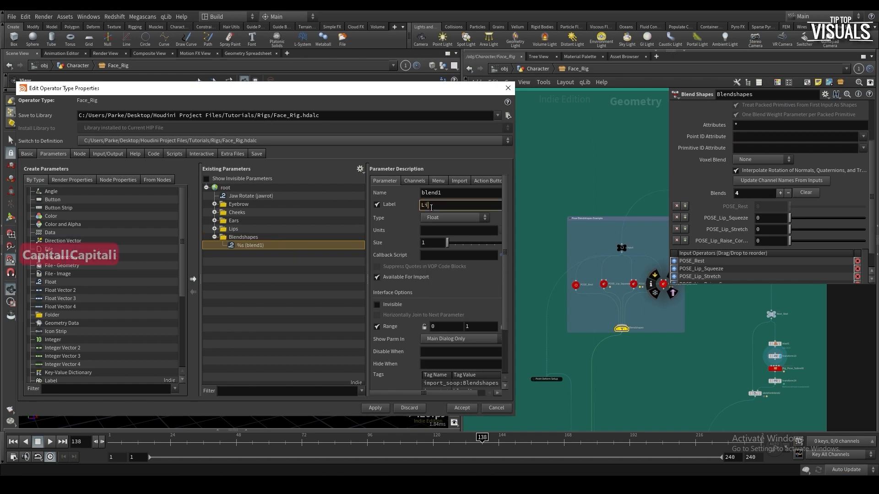
pyautogui.write('Lip Sq')
pyautogui.press('BackSpace')
pyautogui.write('queeze')
pyautogui.press('Return')
pyautogui.write('Lip Stretch')
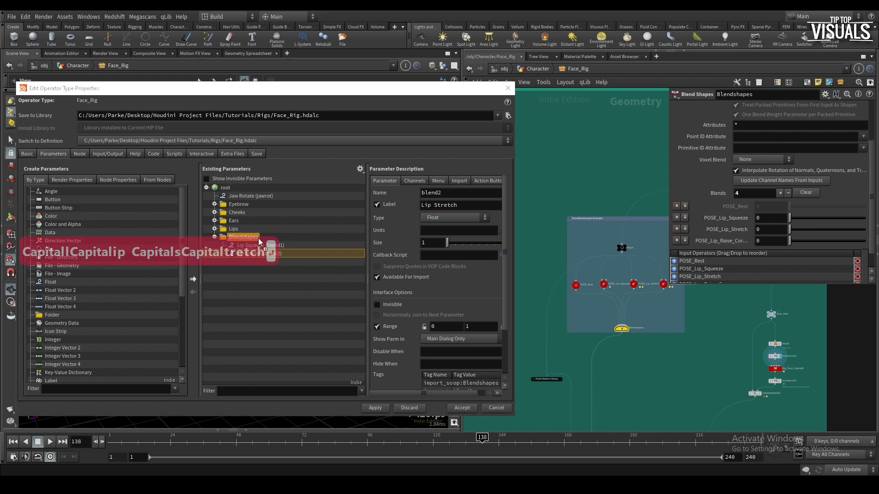
# Label the third promoted lip blend Lip Raise Corners, set its range minimum to -1, and apply the changes
pyautogui.click(476, 203)
pyautogui.write('Lip Raise Corners')
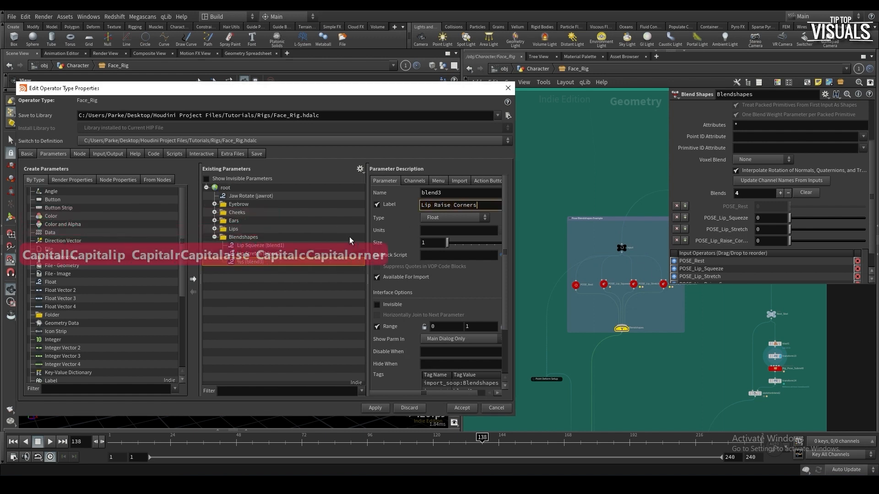
pyautogui.press('Return')
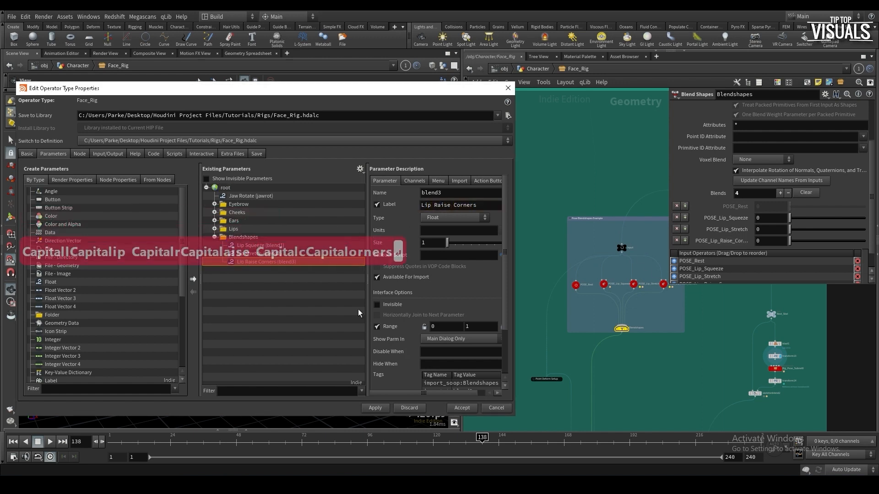
pyautogui.write('-1')
pyautogui.press('Return')
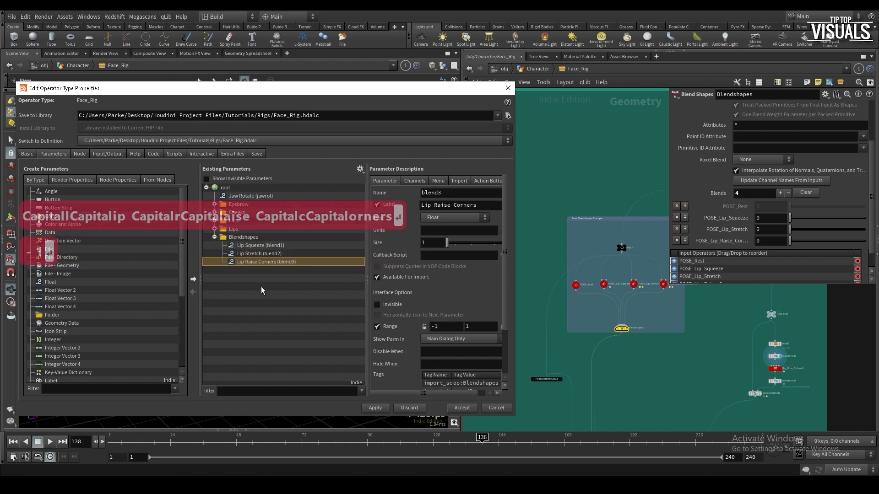
pyautogui.click(375, 408)
# Add a Simple folder labelled Lips inside Blendshapes and move the three promoted lip blends into it
pyautogui.scroll(-5, 611, 414)
pyautogui.scroll(10, 610, 414)
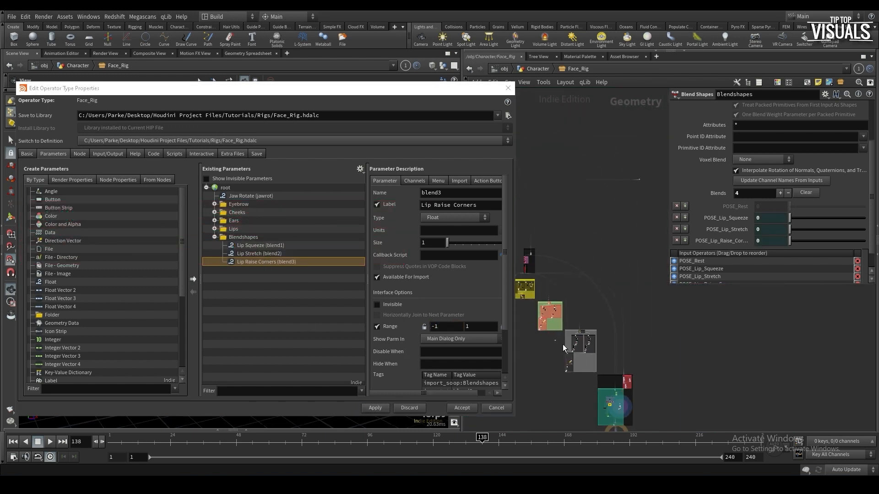
pyautogui.scroll(4, 564, 284)
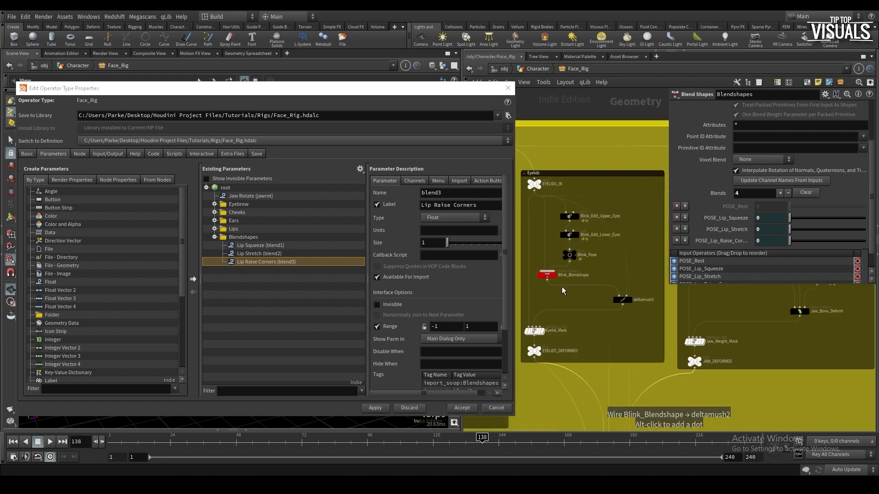
pyautogui.click(561, 286)
pyautogui.moveTo(59, 316); pyautogui.dragTo(266, 245)
pyautogui.click(452, 206)
pyautogui.write('Lips')
pyautogui.press('Return')
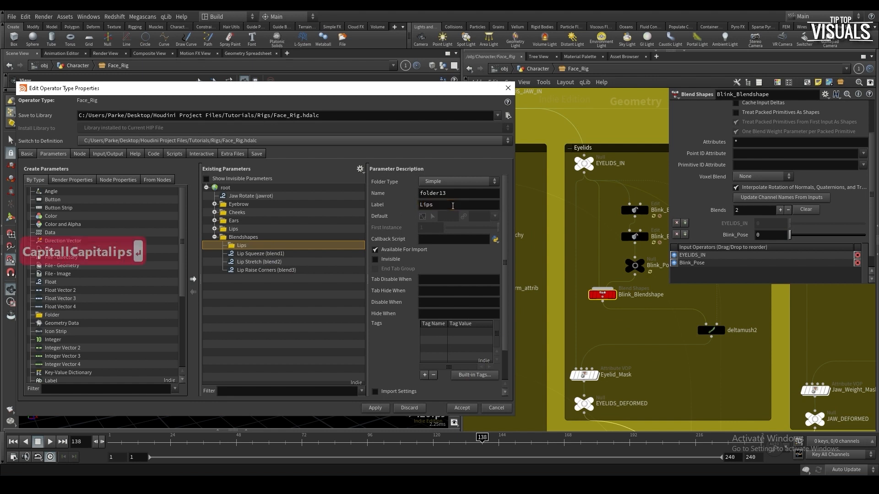
pyautogui.click(262, 270)
pyautogui.keyDown('shift'); pyautogui.click(262, 255); pyautogui.keyUp('shift')
pyautogui.moveTo(261, 255); pyautogui.dragTo(249, 247)
# Add an Eyelids folder inside Blendshapes and promote Blink_Blendshape's Blink_Pose blend into it with the label Blink
pyautogui.moveTo(53, 316); pyautogui.dragTo(260, 238)
pyautogui.click(461, 204)
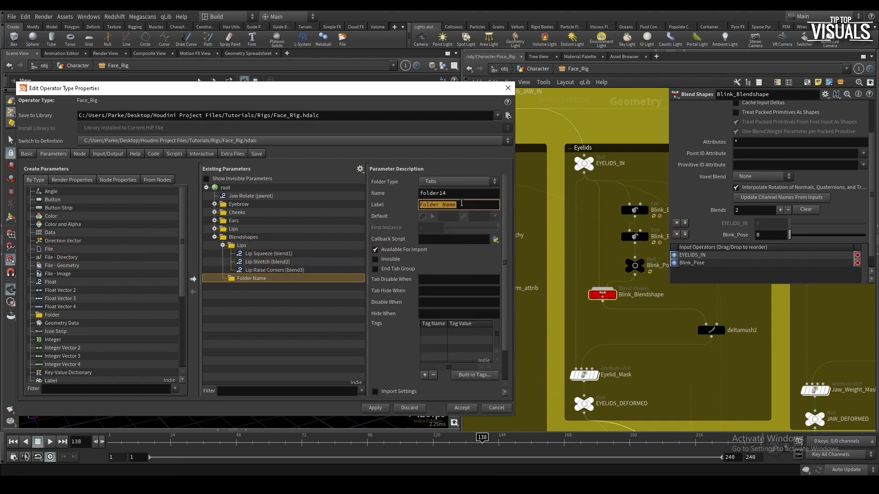
pyautogui.write('Eyelids')
pyautogui.press('Return')
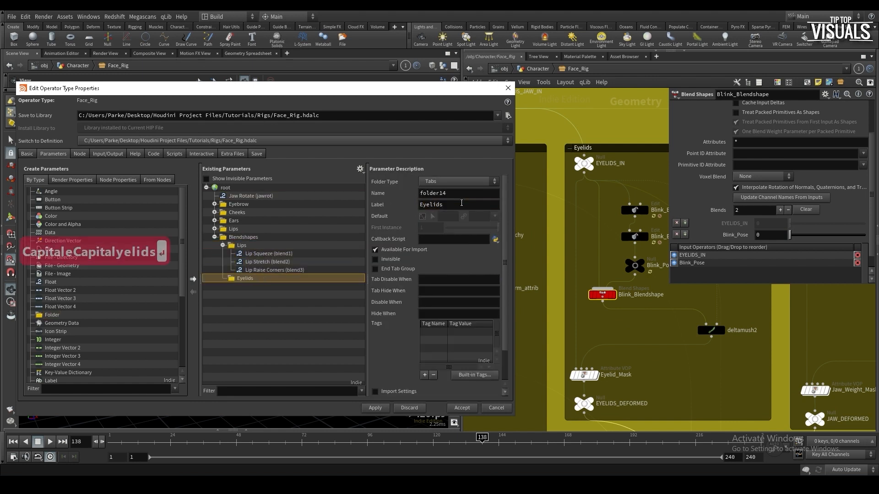
pyautogui.moveTo(734, 234); pyautogui.dragTo(256, 281)
pyautogui.click(456, 205)
pyautogui.write('Bl')
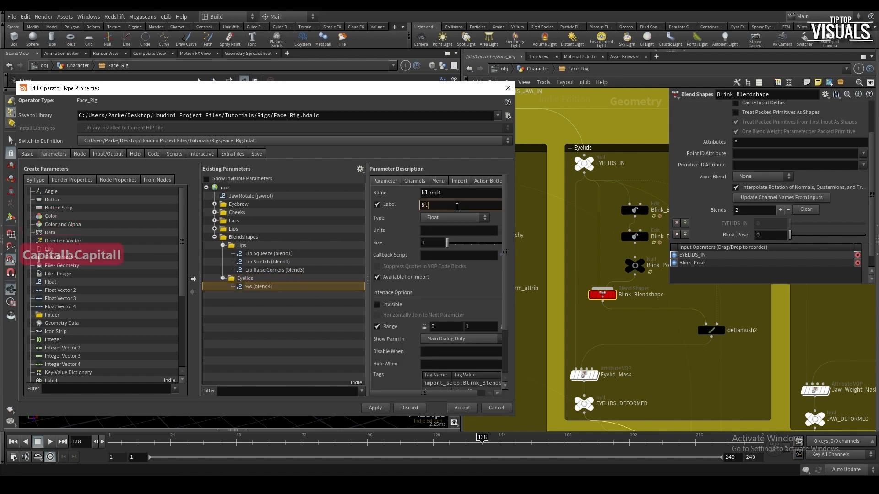
pyautogui.press('Return')
# Select the Nose_Blendshapes node and add a folder labelled Nose inside Blendshapes
pyautogui.scroll(-3, 586, 366)
pyautogui.scroll(3, 649, 373)
pyautogui.click(568, 379)
pyautogui.scroll(-4, 723, 367)
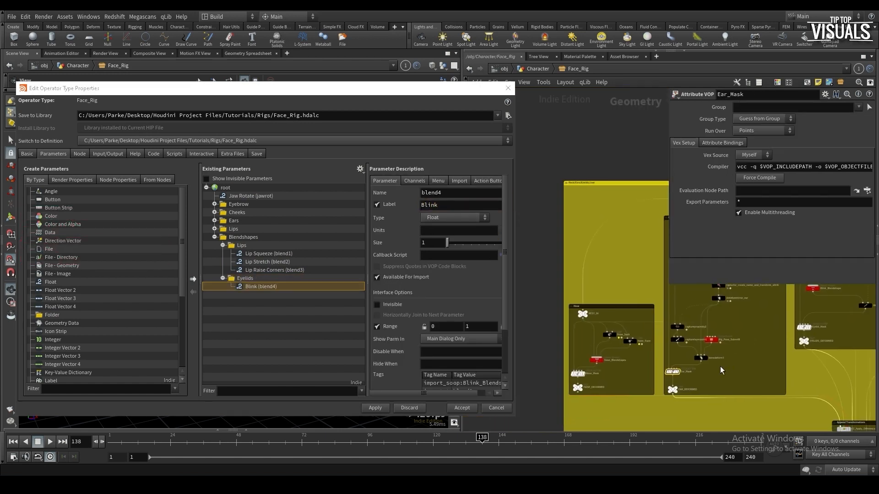
pyautogui.scroll(4, 618, 370)
pyautogui.click(577, 354)
pyautogui.moveTo(598, 372); pyautogui.dragTo(614, 374, button='middle')
pyautogui.moveTo(53, 315); pyautogui.dragTo(270, 237)
pyautogui.write('Nose')
pyautogui.press('Return')
# Promote the Nose_Suck blend into the Nose folder and label it Nose Inhale
pyautogui.moveTo(735, 227); pyautogui.dragTo(242, 296)
pyautogui.click(446, 205)
pyautogui.write('Nose Suck')
pyautogui.press('BackSpace')
pyautogui.press('BackSpace')
pyautogui.press('BackSpace')
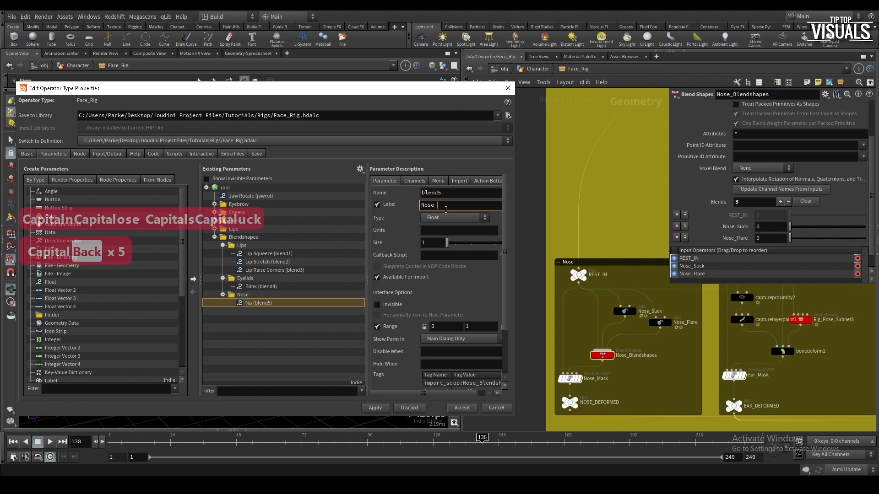
pyautogui.write('Inhale')
pyautogui.press('Return')
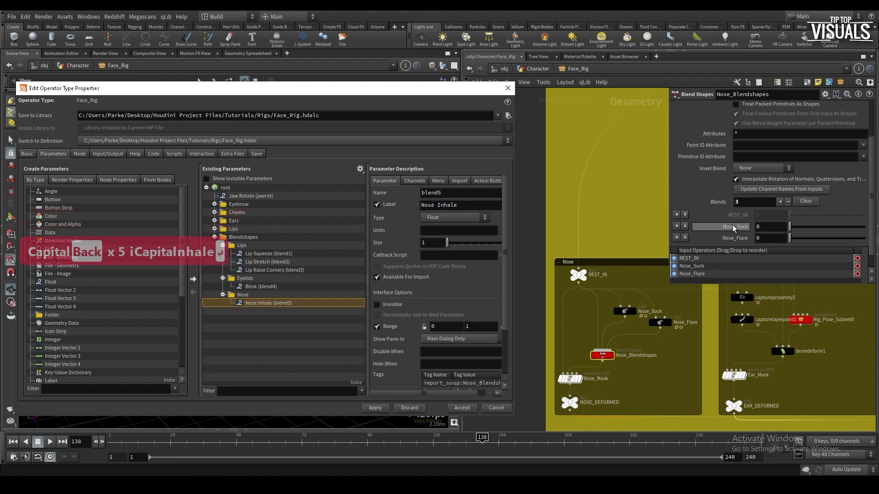
# Promote the Nose_Flare blend into the Nose folder, label it Nose Flare, and apply the changes
pyautogui.moveTo(736, 238); pyautogui.dragTo(252, 296)
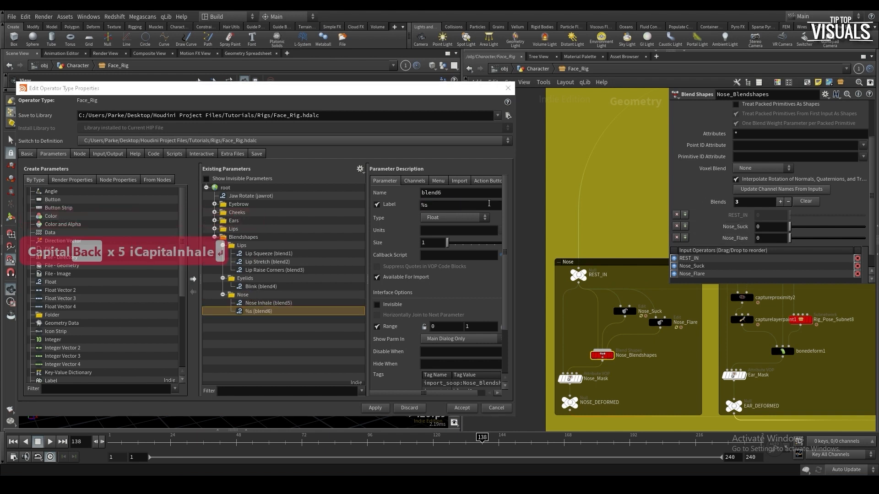
pyautogui.write('Nose Flare')
pyautogui.press('Return')
pyautogui.moveTo(641, 321)
pyautogui.mouseDown(button='middle')
pyautogui.moveTo(658, 396)
pyautogui.moveTo(630, 362)
pyautogui.moveTo(649, 321)
pyautogui.mouseUp(button='middle')
pyautogui.scroll(-8, 644, 396)
pyautogui.scroll(-2, 630, 362)
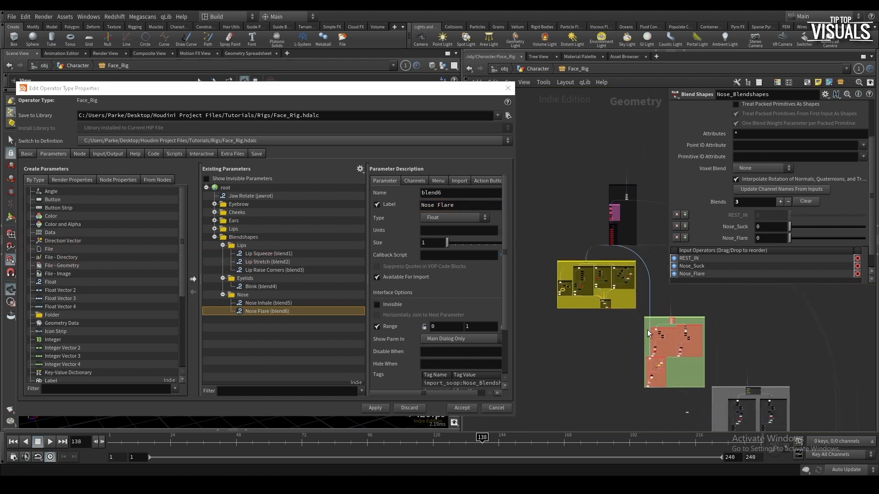
pyautogui.scroll(4, 659, 351)
pyautogui.scroll(5, 686, 355)
pyautogui.moveTo(661, 356); pyautogui.dragTo(518, 213, button='middle')
pyautogui.scroll(-3, 602, 316)
pyautogui.click(377, 407)
# Set the cutoff frequency of the cheeks blur in the Weight Blurs group to 0.05
pyautogui.scroll(-5, 538, 338)
pyautogui.moveTo(527, 315); pyautogui.dragTo(603, 385, button='middle')
pyautogui.scroll(-1, 547, 301)
pyautogui.moveTo(547, 300); pyautogui.dragTo(597, 383, button='middle')
pyautogui.scroll(3, 595, 310)
pyautogui.scroll(4, 591, 297)
pyautogui.click(631, 268)
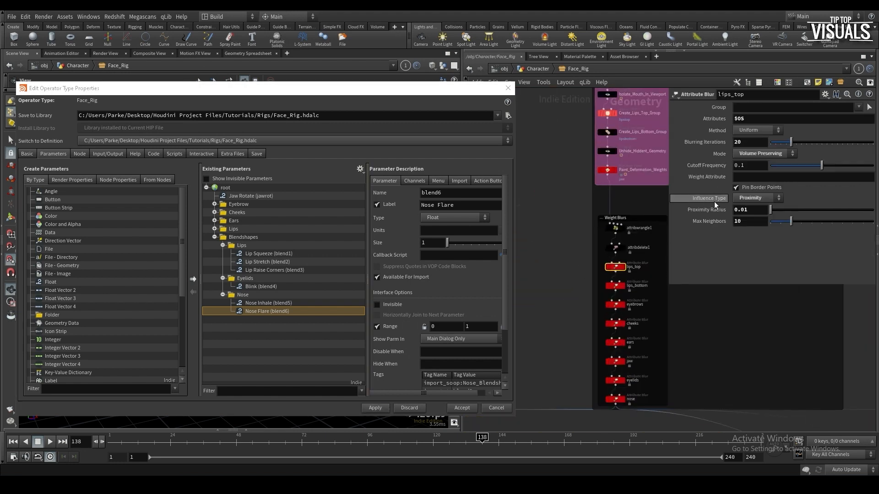
pyautogui.click(615, 323)
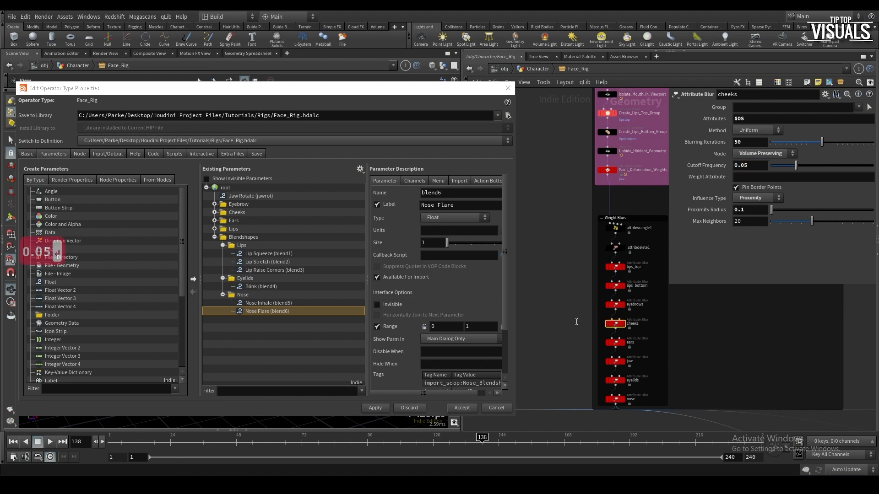
# Give the eyebrows blur cutoff frequency 0.03, proximity radius 0.5, max neighbors 20 and pinned border points, and switch updating to Manual
pyautogui.click(615, 304)
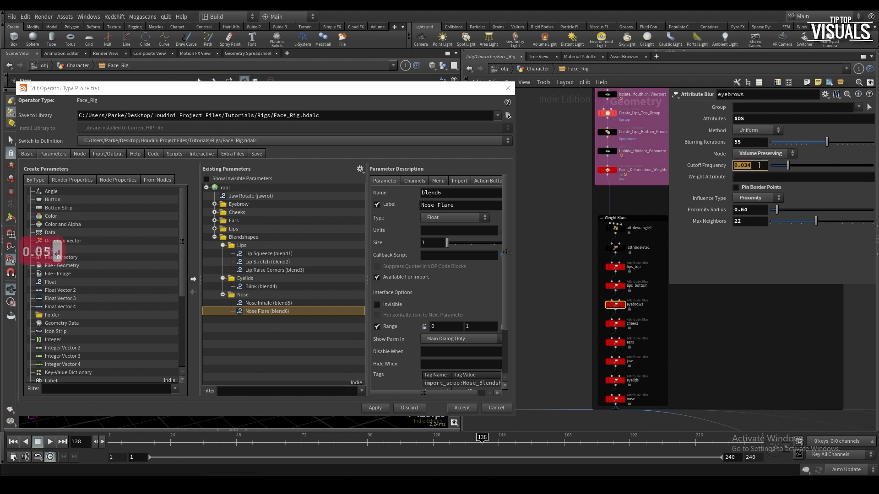
pyautogui.click(628, 326)
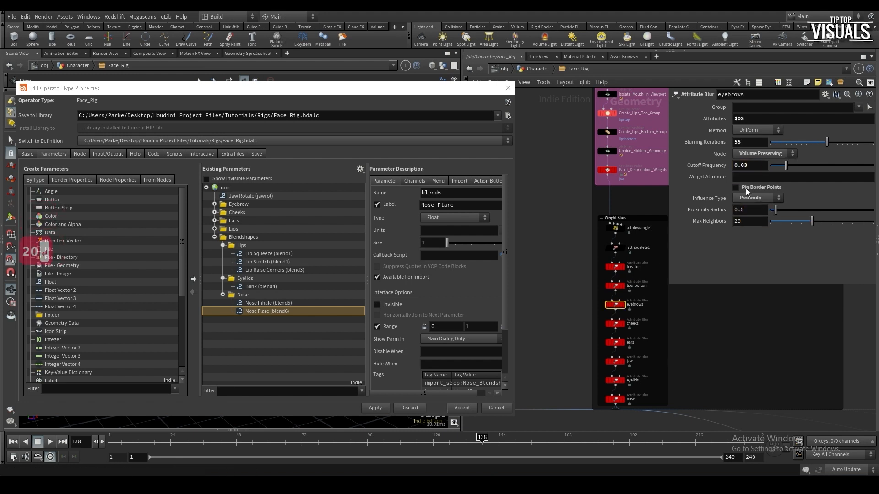
pyautogui.click(832, 471)
pyautogui.click(837, 470)
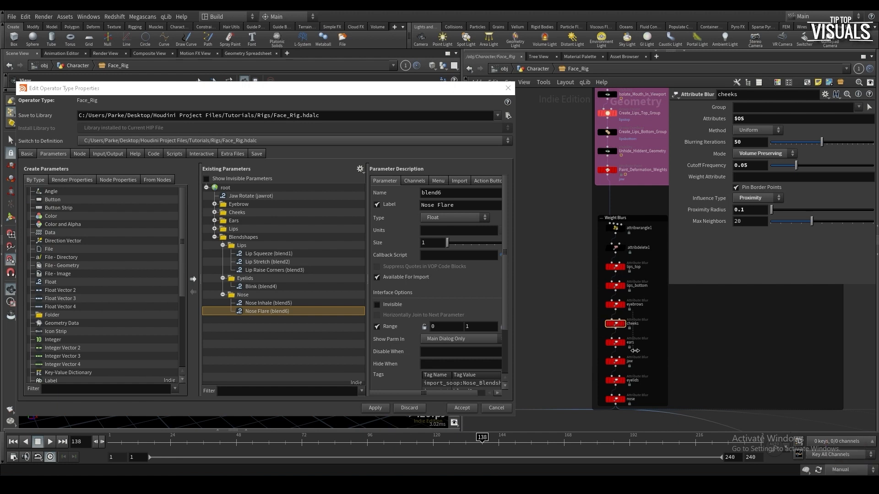
# Try a proximity radius of 0.05 and 20 blurring iterations on the eyelids blur
pyautogui.click(615, 342)
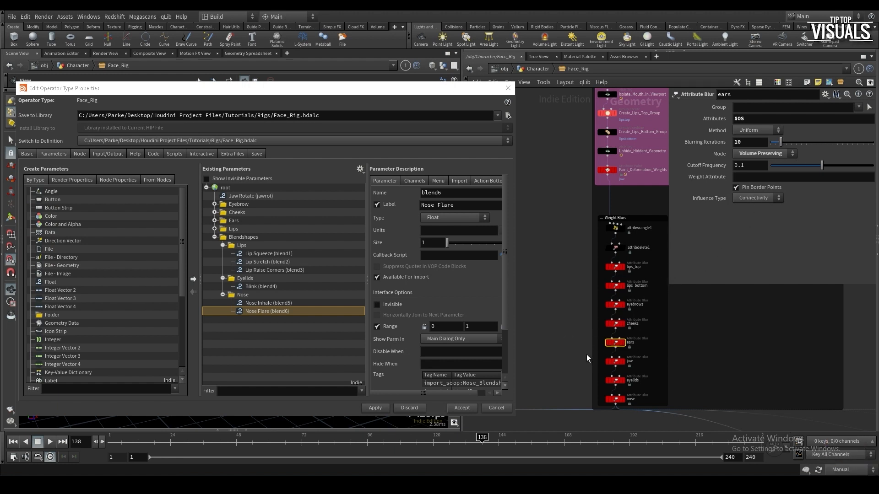
pyautogui.moveTo(576, 379); pyautogui.dragTo(619, 385)
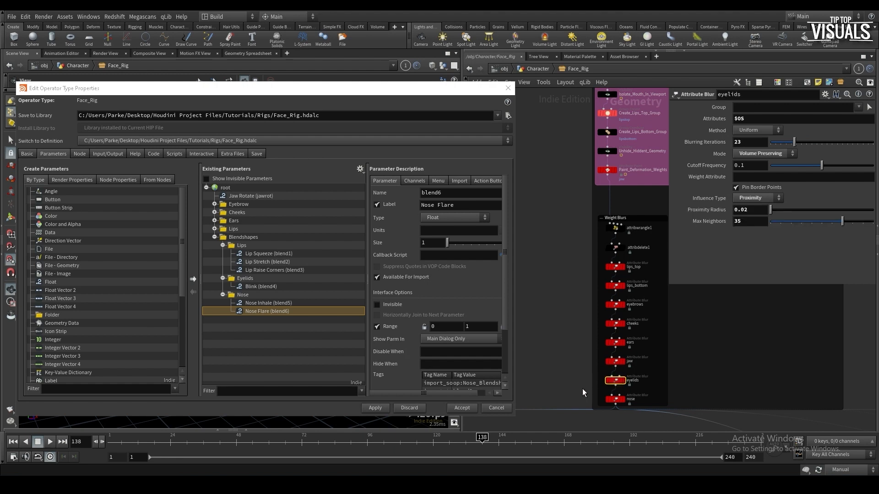
pyautogui.doubleClick(748, 210)
pyautogui.write('0.05')
pyautogui.press('Return')
pyautogui.doubleClick(745, 143)
pyautogui.write('20')
pyautogui.press('Return')
# Undo the recent value changes on the eyelids blur
pyautogui.moveTo(586, 394); pyautogui.dragTo(622, 402)
pyautogui.moveTo(588, 377); pyautogui.dragTo(620, 381)
pyautogui.hotkey('ctrl', 'z')
pyautogui.hotkey('ctrl', 'z')
pyautogui.hotkey('ctrl', 'z')
pyautogui.hotkey('ctrl', 'z')
pyautogui.hotkey('ctrl', 'z')
pyautogui.hotkey('ctrl', 'z')
pyautogui.hotkey('ctrl', 'z')
# Set the eyelids blur's blurring iterations to 20 and save the scene
pyautogui.doubleClick(746, 142)
pyautogui.write('20')
pyautogui.press('Return')
pyautogui.moveTo(577, 315); pyautogui.dragTo(582, 330)
pyautogui.hotkey('ctrl', 's')
# Add a root-level parameter folder labelled Advanced to Face_Rig
pyautogui.moveTo(52, 315); pyautogui.dragTo(249, 192)
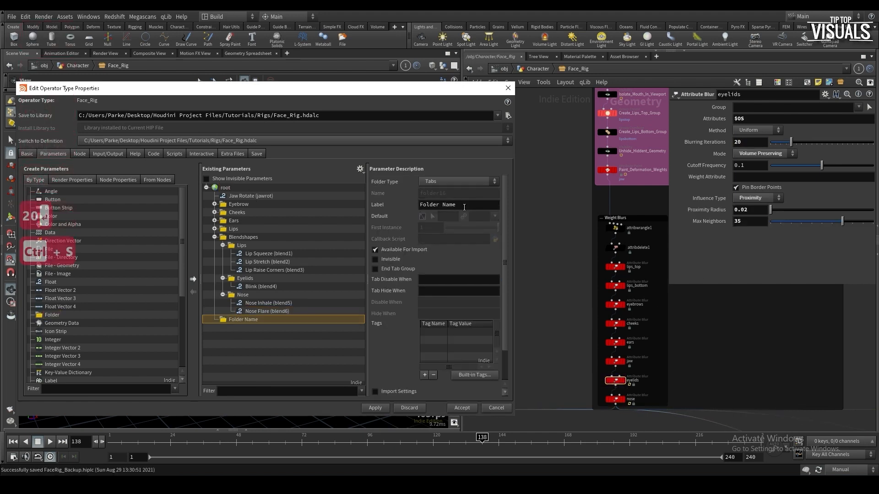
pyautogui.write('Advanced')
pyautogui.press('Return')
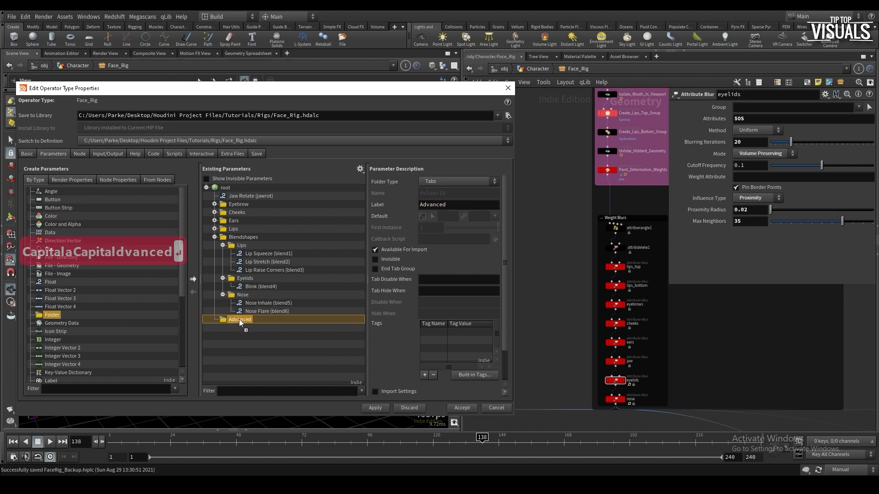
# Add a nested folder labelled Blur Weights inside the Advanced folder
pyautogui.moveTo(240, 322); pyautogui.dragTo(239, 323)
pyautogui.write('Weig')
pyautogui.press('BackSpace')
pyautogui.press('BackSpace')
pyautogui.press('BackSpace')
pyautogui.press('BackSpace')
pyautogui.write('Blur Weig')
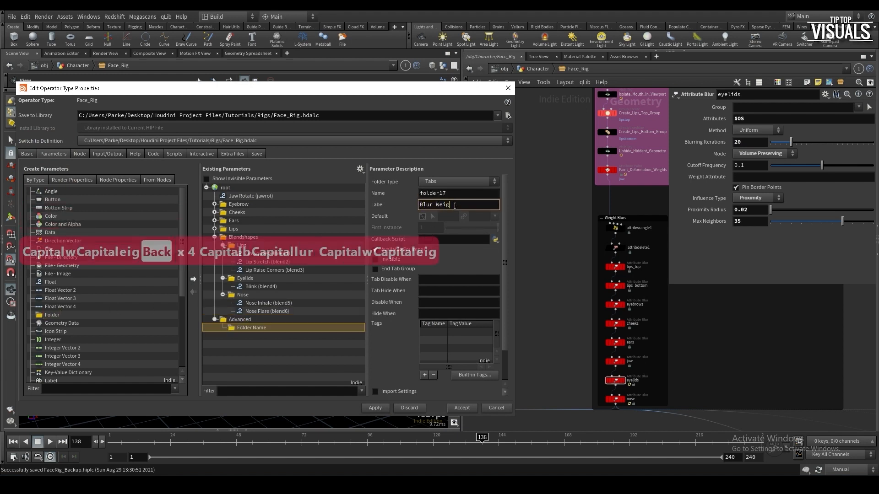
pyautogui.write('htin')
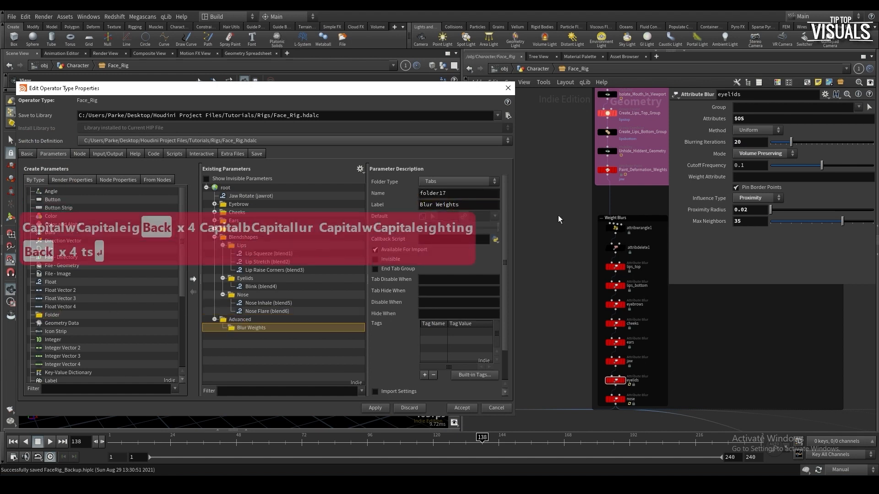
# Promote the lips_top blur's Blurring Iterations into the Blur Weights folder and label it Lips Top
pyautogui.moveTo(633, 270); pyautogui.dragTo(633, 270)
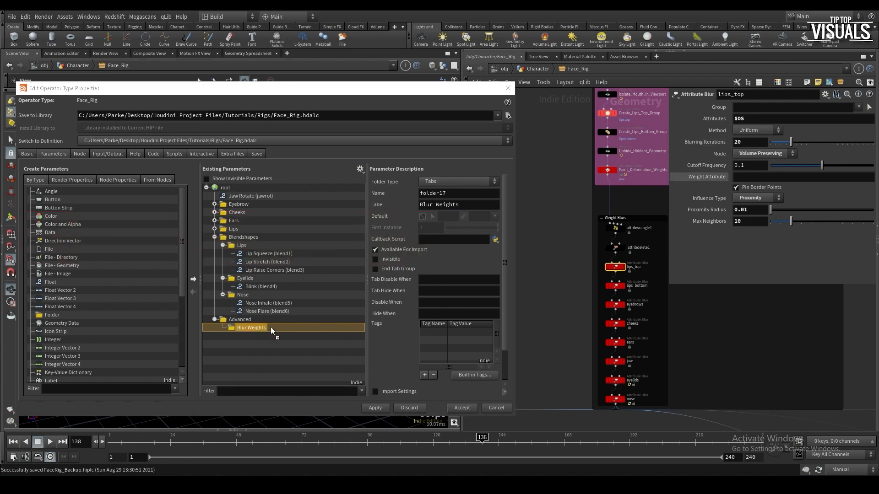
pyautogui.moveTo(270, 327); pyautogui.dragTo(271, 326)
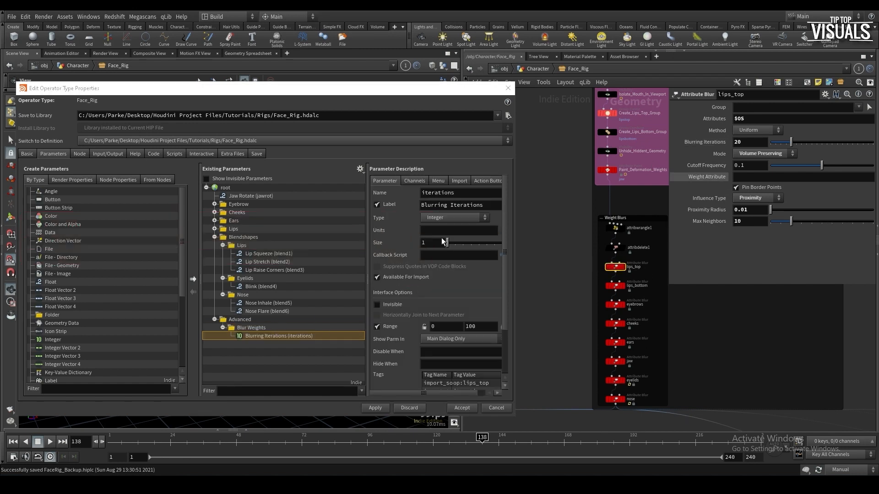
pyautogui.tripleClick(472, 207)
pyautogui.write('Lips Top')
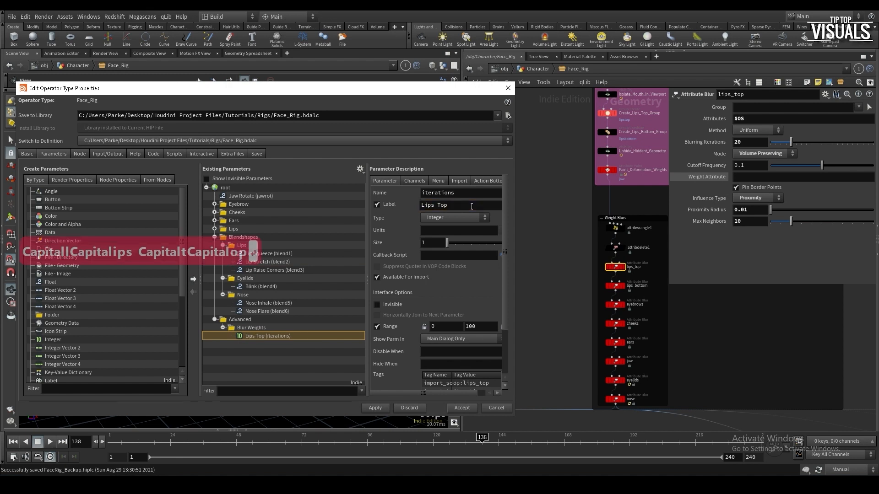
# Promote the lips_bottom blur's Blurring Iterations into the Blur Weights folder and label it Lips Bottom
pyautogui.click(615, 286)
pyautogui.moveTo(707, 142); pyautogui.dragTo(252, 328)
pyautogui.tripleClick(465, 206)
pyautogui.write('Lips')
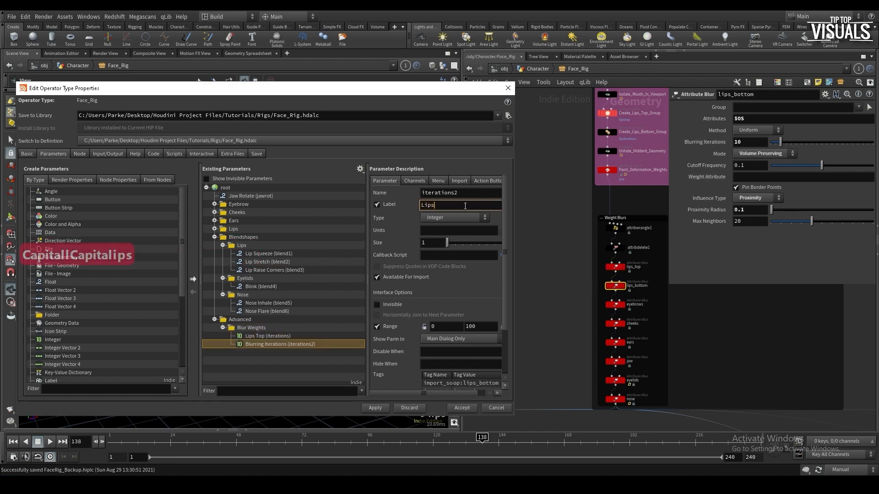
pyautogui.write(' Bottom')
pyautogui.press('Return')
# Promote the eyebrows blur's Blurring Iterations into the Blur Weights folder and label it Eyebrows
pyautogui.click(616, 305)
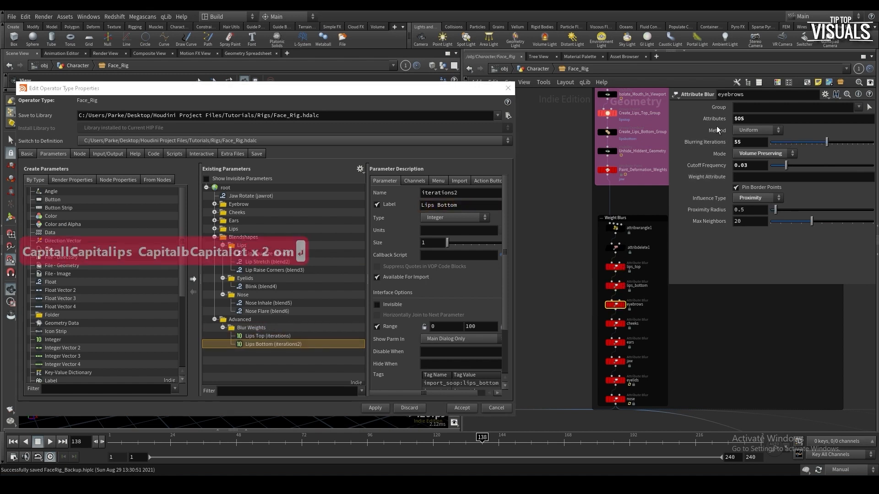
pyautogui.moveTo(707, 142); pyautogui.dragTo(251, 328)
pyautogui.tripleClick(460, 206)
pyautogui.write('Eyebrows')
# Promote the cheeks blur's Blurring Iterations into the Blur Weights folder and label it Cheeks
pyautogui.click(615, 323)
pyautogui.moveTo(707, 142); pyautogui.dragTo(252, 328)
pyautogui.tripleClick(490, 206)
pyautogui.write('Cheeks')
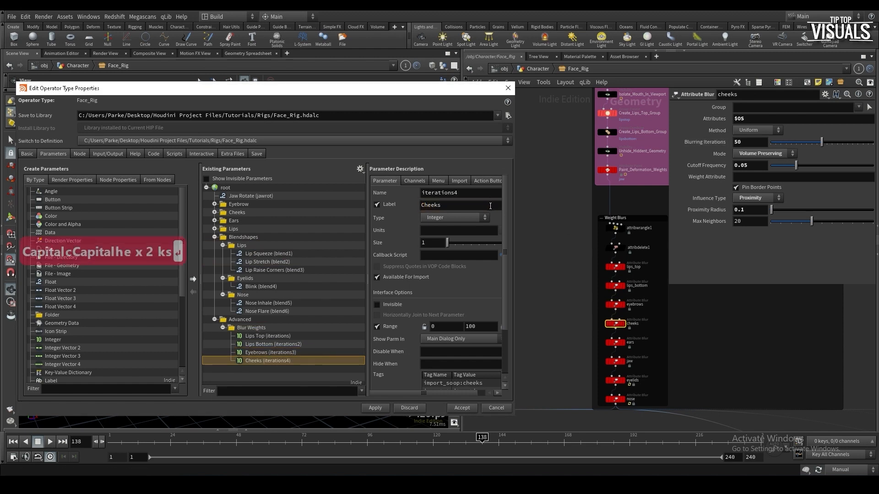
# Promote the ears blur's Blurring Iterations into the Blur Weights folder and label it Ears
pyautogui.click(615, 342)
pyautogui.moveTo(278, 330); pyautogui.dragTo(278, 331)
pyautogui.tripleClick(462, 206)
pyautogui.write('Ears')
# Promote the jaw blur's Blurring Iterations into the Blur Weights folder and label it Jaw
pyautogui.click(615, 361)
pyautogui.moveTo(708, 141); pyautogui.dragTo(252, 328)
pyautogui.tripleClick(462, 206)
pyautogui.write('Jaw')
# Promote the eyelids blur's Blurring Iterations into the Blur Weights folder and label it Eyelids
pyautogui.click(615, 380)
pyautogui.moveTo(707, 141); pyautogui.dragTo(251, 330)
pyautogui.tripleClick(463, 206)
pyautogui.write('Eyelids')
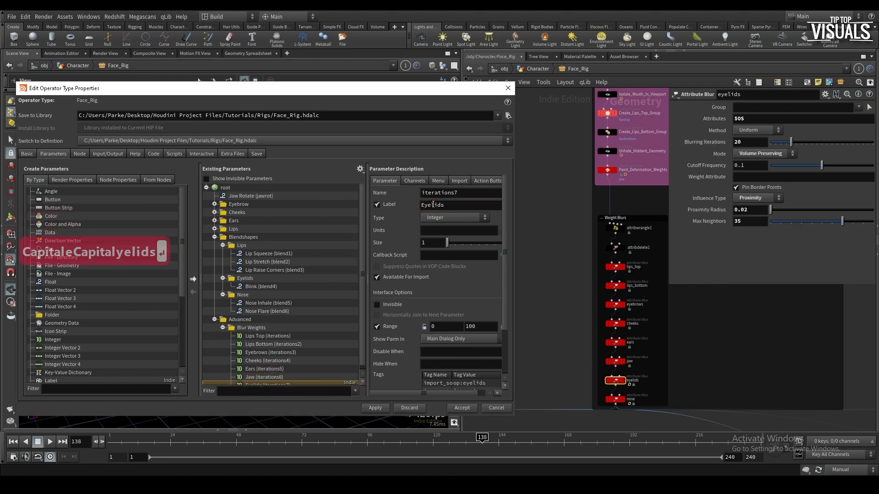
# Promote the nose blur's Blurring Iterations into the Blur Weights folder and label it Nose
pyautogui.click(616, 399)
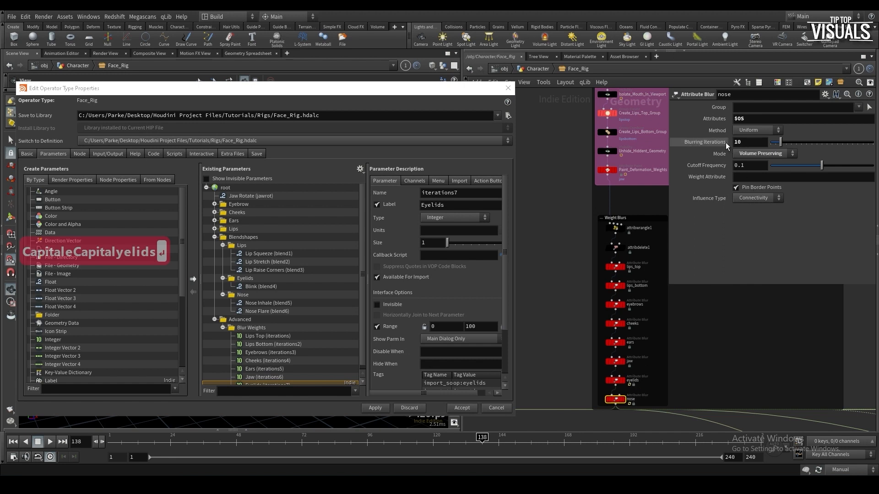
pyautogui.moveTo(726, 145); pyautogui.dragTo(252, 327)
pyautogui.tripleClick(463, 206)
pyautogui.write('Nose')
# Look over the node groups downstream of the weight blurs inside Face_Rig
pyautogui.scroll(-8, 571, 353)
pyautogui.moveTo(572, 352); pyautogui.dragTo(577, 291, button='middle')
pyautogui.scroll(3, 571, 369)
pyautogui.scroll(-6, 572, 373)
pyautogui.scroll(10, 589, 400)
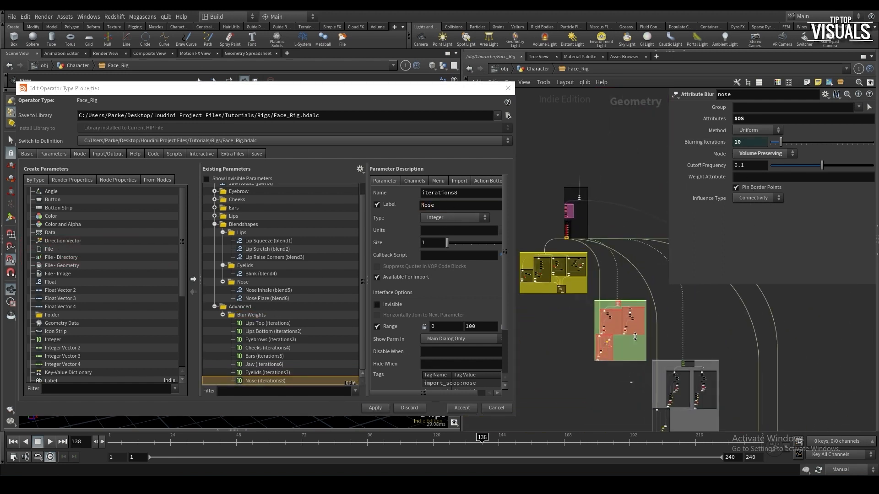
pyautogui.scroll(-10, 581, 375)
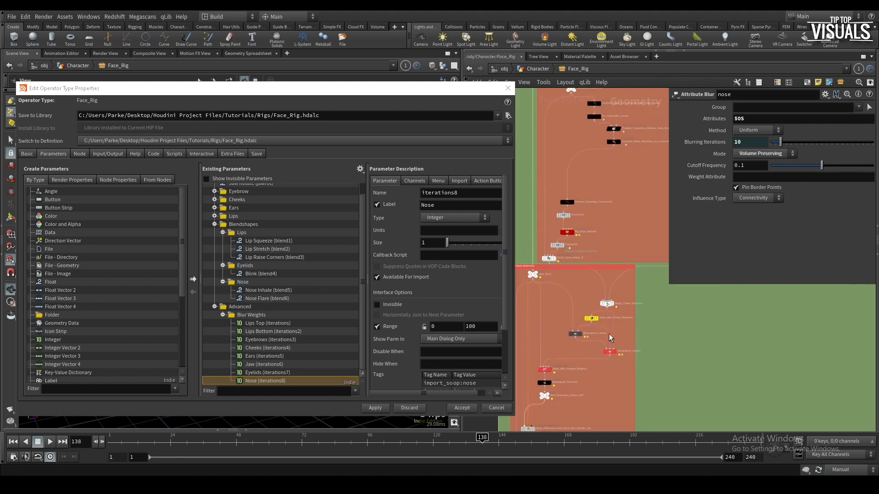
pyautogui.scroll(10, 624, 339)
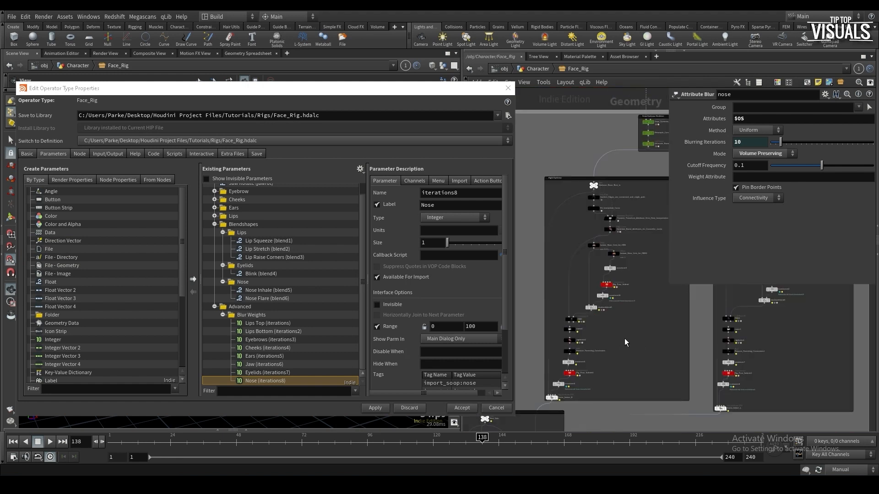
pyautogui.scroll(-5, 601, 351)
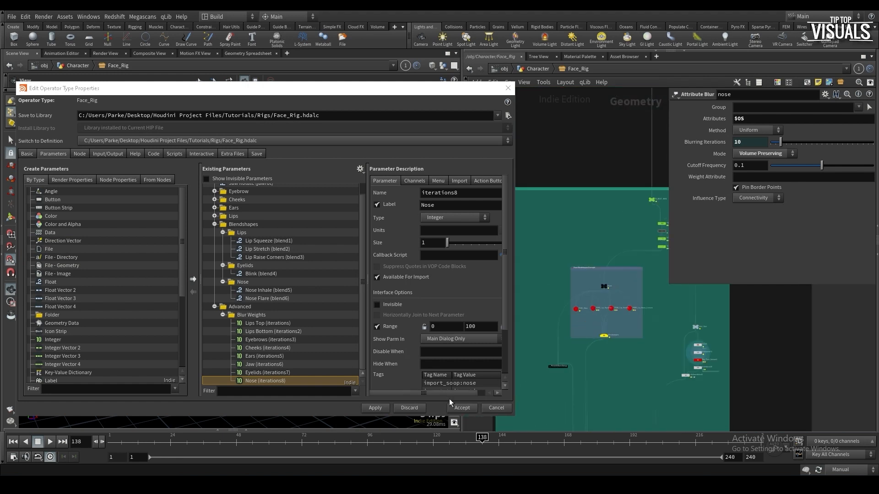
# Apply and accept Face_Rig's parameter changes, and go up to the Character network
pyautogui.click(375, 408)
pyautogui.click(462, 408)
pyautogui.press('u')
pyautogui.press('F11')
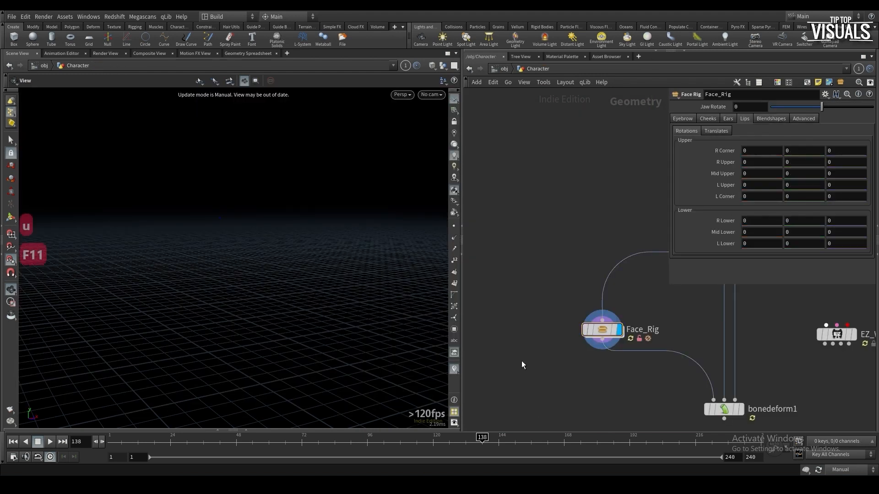
# Set the update mode to Auto Update and activate Face_Rig's pose controls on the face
pyautogui.scroll(5, 305, 284)
pyautogui.moveTo(295, 292); pyautogui.dragTo(279, 279)
pyautogui.scroll(-4, 284, 279)
pyautogui.moveTo(536, 323); pyautogui.dragTo(504, 309, button='middle')
pyautogui.click(570, 316)
pyautogui.press('Return')
pyautogui.keyDown('alt'); pyautogui.moveTo(313, 265); pyautogui.dragTo(186, 263); pyautogui.keyUp('alt')
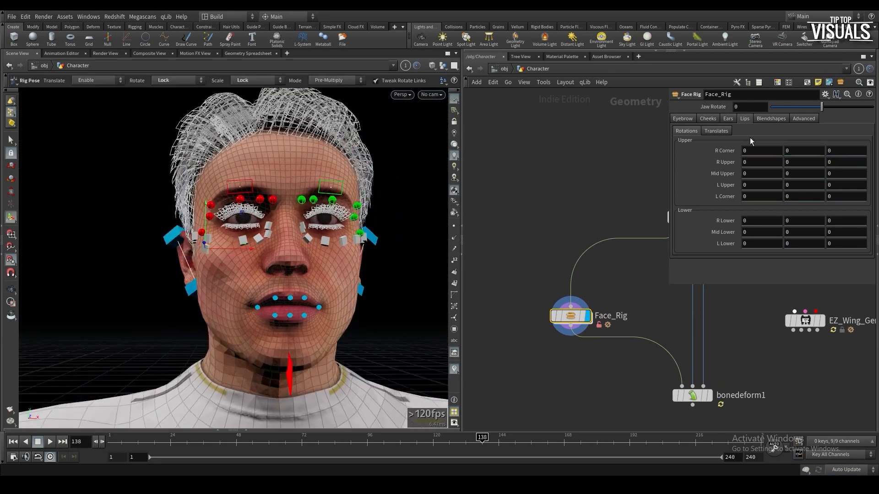
# Test Face_Rig's Lip Stretch and Lip Raise Corners blendshape sliders, and return them to 0
pyautogui.click(774, 119)
pyautogui.moveTo(782, 140); pyautogui.dragTo(757, 150)
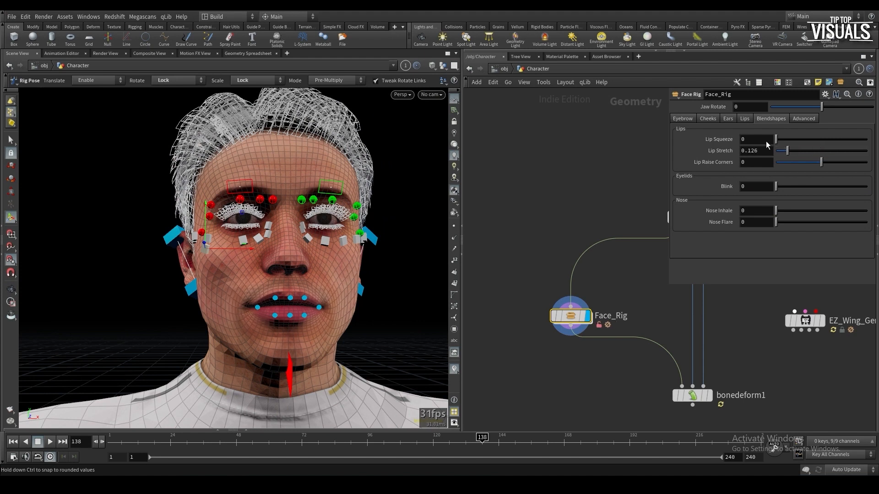
pyautogui.moveTo(822, 159); pyautogui.dragTo(838, 160)
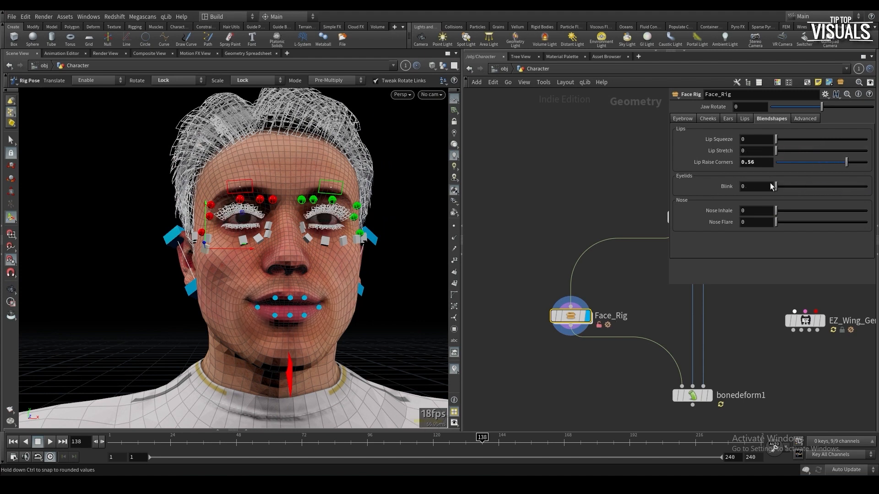
pyautogui.moveTo(767, 183); pyautogui.dragTo(767, 183)
pyautogui.write('0.0')
pyautogui.press('Return')
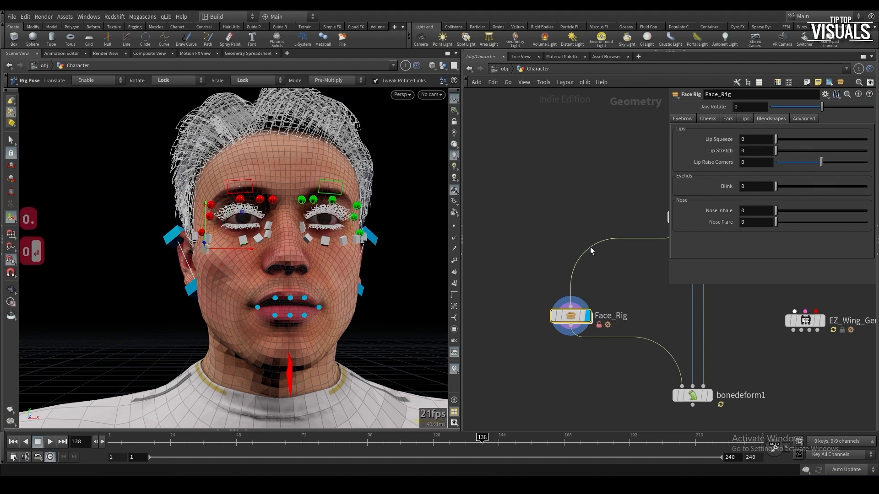
# Go inside Face_Rig and display the merge1 node above the output
pyautogui.moveTo(608, 284); pyautogui.dragTo(600, 273, button='middle')
pyautogui.doubleClick(562, 303)
pyautogui.scroll(-3, 543, 322)
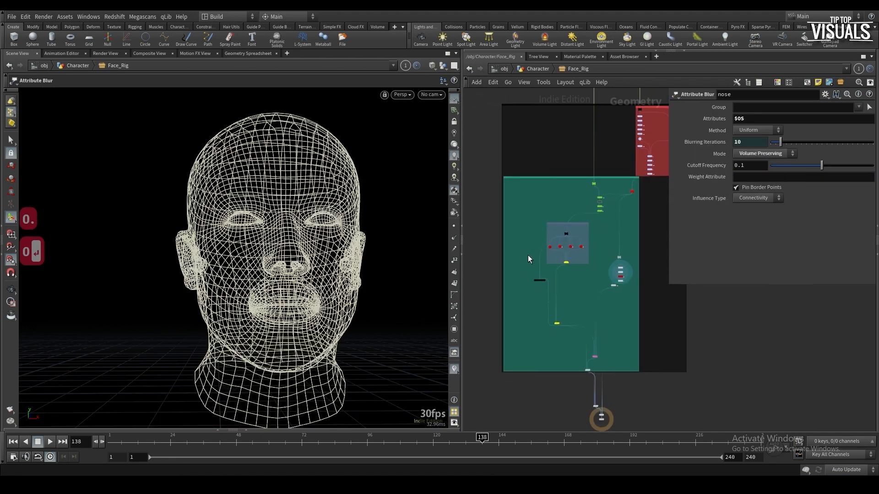
pyautogui.scroll(4, 572, 361)
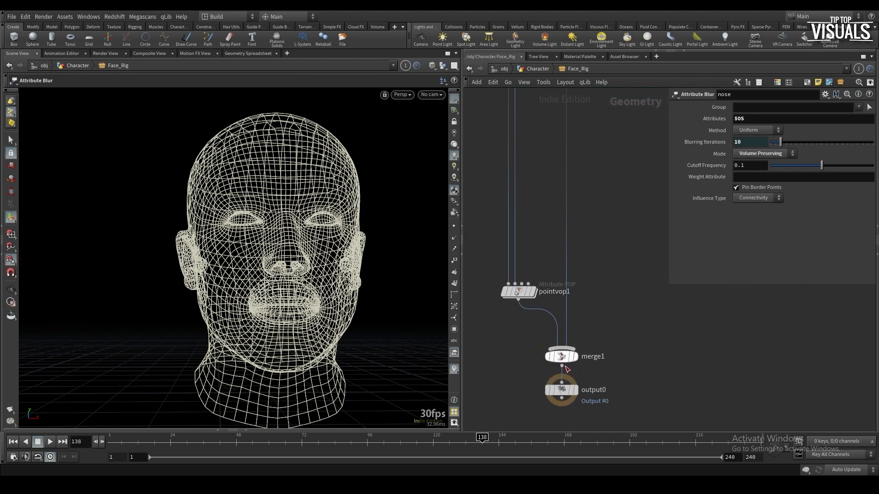
pyautogui.scroll(-4, 570, 312)
pyautogui.scroll(5, 548, 404)
pyautogui.click(561, 413)
pyautogui.moveTo(562, 359); pyautogui.dragTo(562, 320, button='middle')
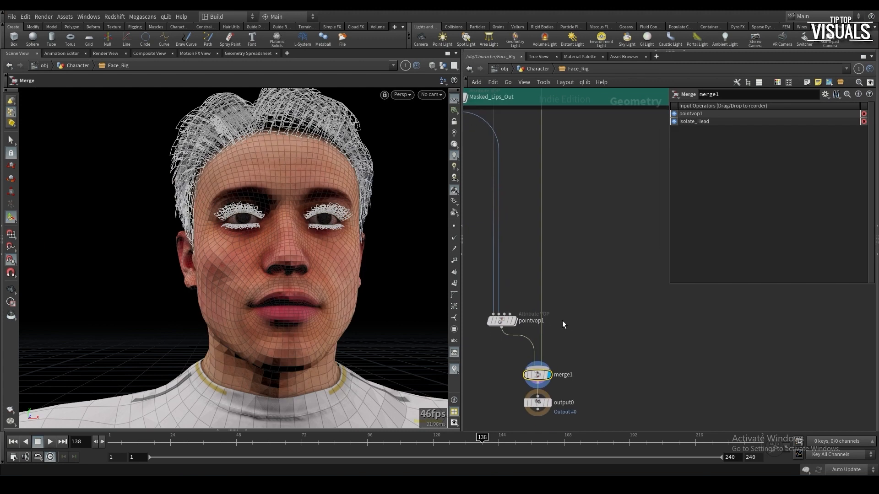
# Insert a Null into the Isolate_Head connection to merge1 and name it Following_Geo
pyautogui.press('Tab')
pyautogui.write('null')
pyautogui.press('Return')
pyautogui.click(537, 293)
pyautogui.moveTo(537, 293); pyautogui.dragTo(563, 305)
pyautogui.doubleClick(584, 303)
pyautogui.press('capslock')
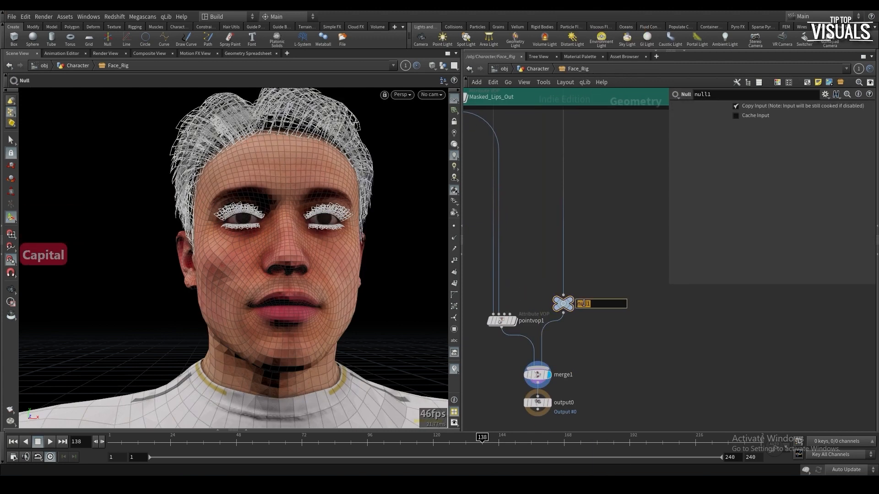
pyautogui.write('F')
pyautogui.press('capslock')
pyautogui.write('ollo')
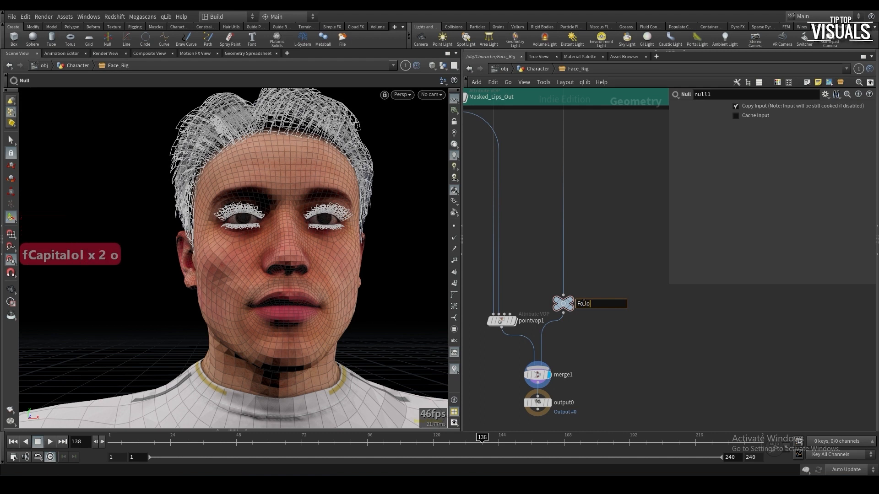
pyautogui.write('wing_Geo')
pyautogui.press('Return')
# Space out the Following_Geo, merge1 and output nodes for clearer wiring, and save the scene
pyautogui.moveTo(564, 306); pyautogui.dragTo(582, 322)
pyautogui.hotkey('ctrl', 's')
pyautogui.moveTo(507, 376); pyautogui.dragTo(510, 352, button='middle')
pyautogui.moveTo(510, 352); pyautogui.dragTo(543, 395)
pyautogui.click(611, 390)
pyautogui.keyDown('alt'); pyautogui.moveTo(314, 344); pyautogui.dragTo(298, 215); pyautogui.keyUp('alt')
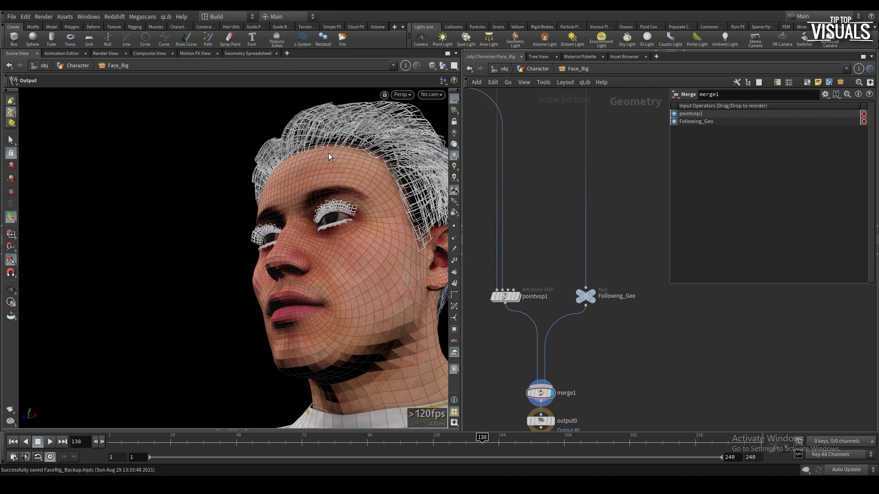
pyautogui.keyDown('alt'); pyautogui.moveTo(357, 239); pyautogui.dragTo(412, 241); pyautogui.keyUp('alt')
pyautogui.moveTo(580, 297); pyautogui.dragTo(588, 304)
# Set the viewport selection to primitives picked as whole 3D connected pieces
pyautogui.moveTo(601, 357); pyautogui.dragTo(587, 352, button='middle')
pyautogui.press('Tab')
pyautogui.click(562, 339)
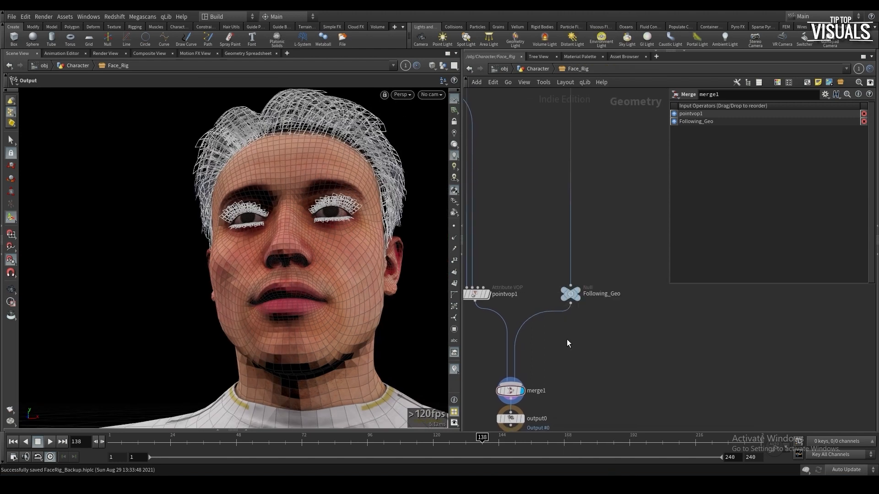
pyautogui.press('s')
pyautogui.keyDown('alt'); pyautogui.moveTo(326, 188); pyautogui.dragTo(396, 116, button='right'); pyautogui.keyUp('alt')
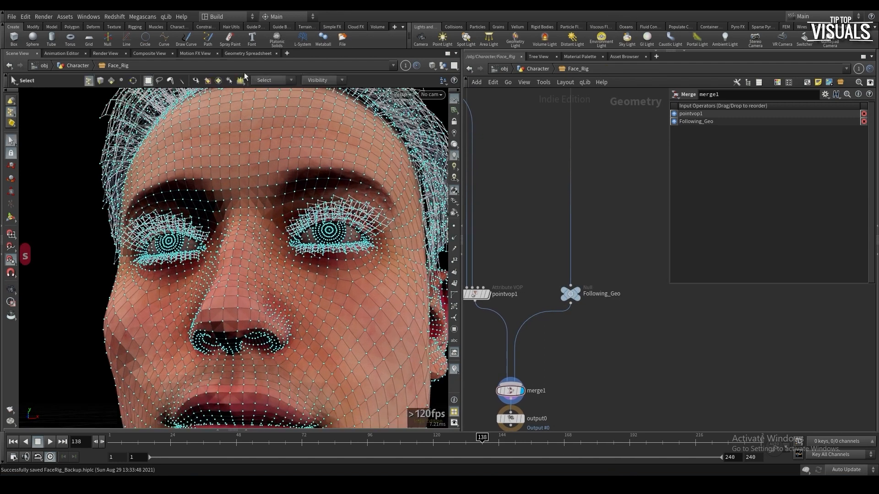
pyautogui.click(268, 82)
pyautogui.click(271, 90)
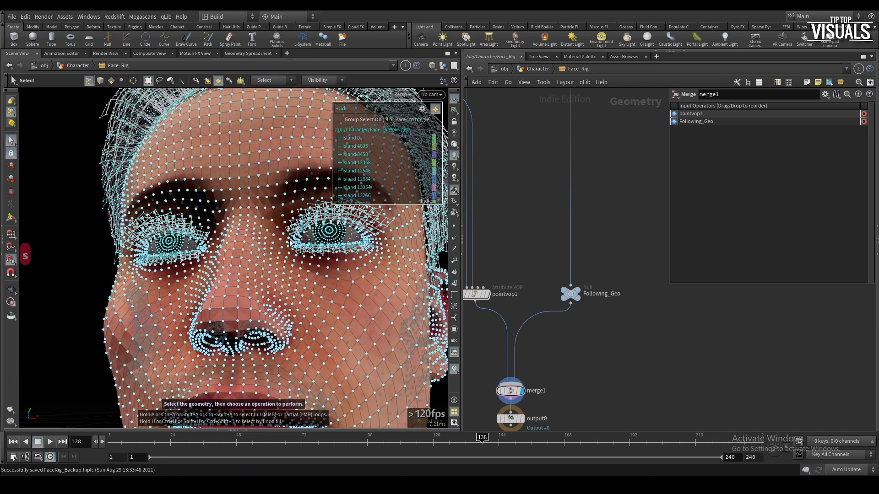
pyautogui.click(267, 81)
pyautogui.click(267, 91)
pyautogui.click(111, 80)
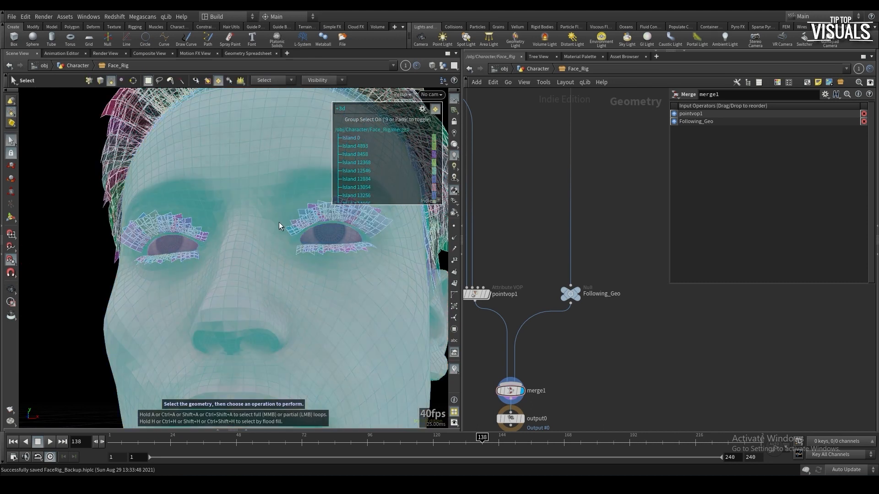
pyautogui.moveTo(312, 250); pyautogui.dragTo(373, 247)
pyautogui.moveTo(353, 214); pyautogui.dragTo(300, 224)
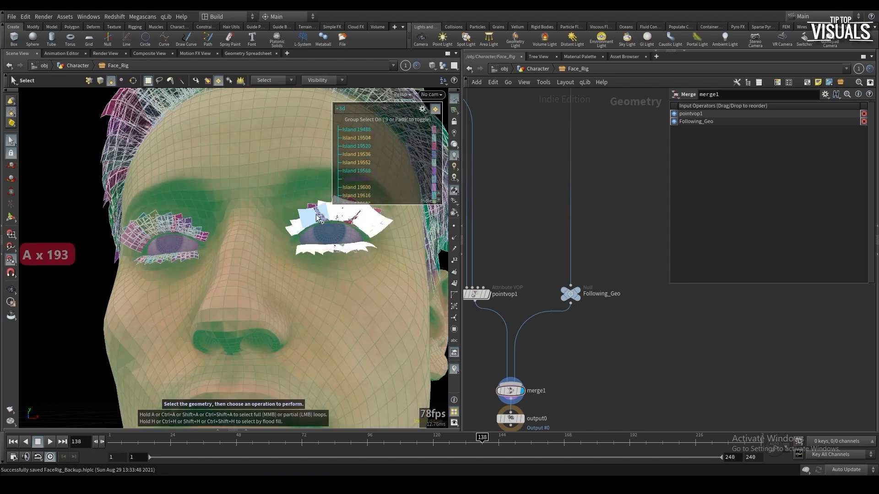
pyautogui.moveTo(300, 225); pyautogui.dragTo(357, 212)
pyautogui.keyDown('alt'); pyautogui.moveTo(252, 255); pyautogui.dragTo(335, 296); pyautogui.keyUp('alt')
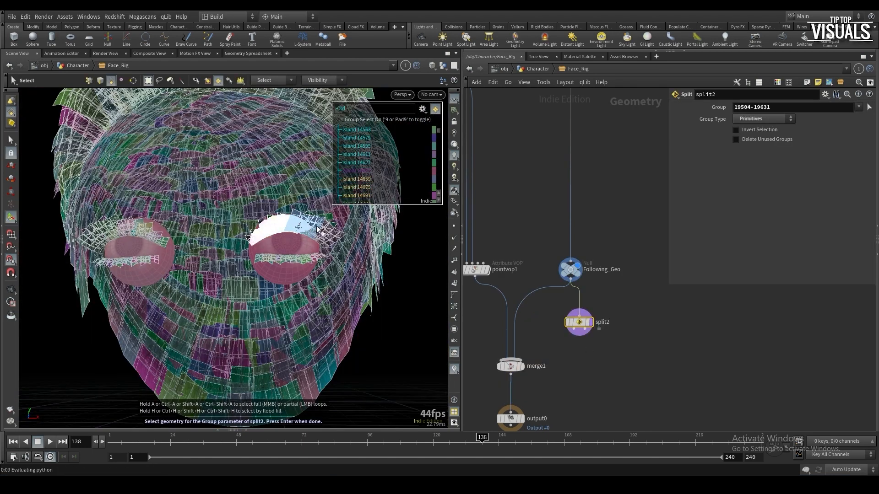
pyautogui.moveTo(293, 293); pyautogui.dragTo(281, 270)
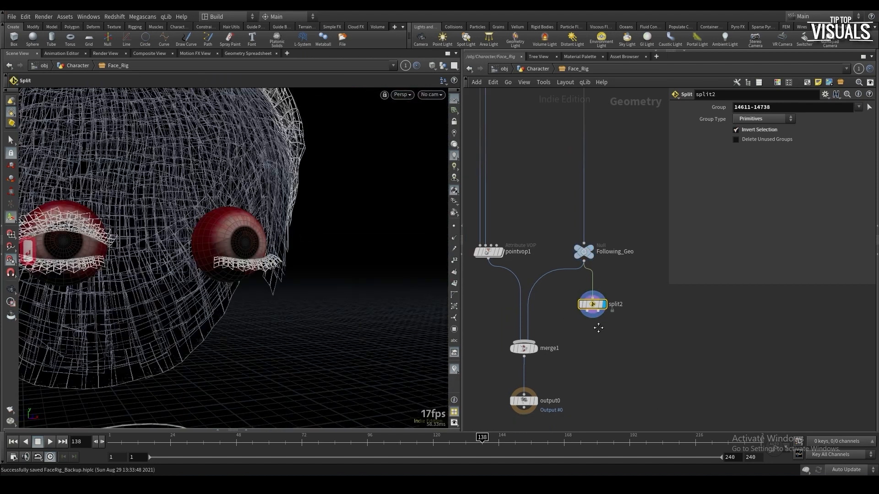
# Add a Point Deform node between merge1 and the split2 node
pyautogui.moveTo(553, 311); pyautogui.dragTo(550, 308, button='middle')
pyautogui.press('Tab')
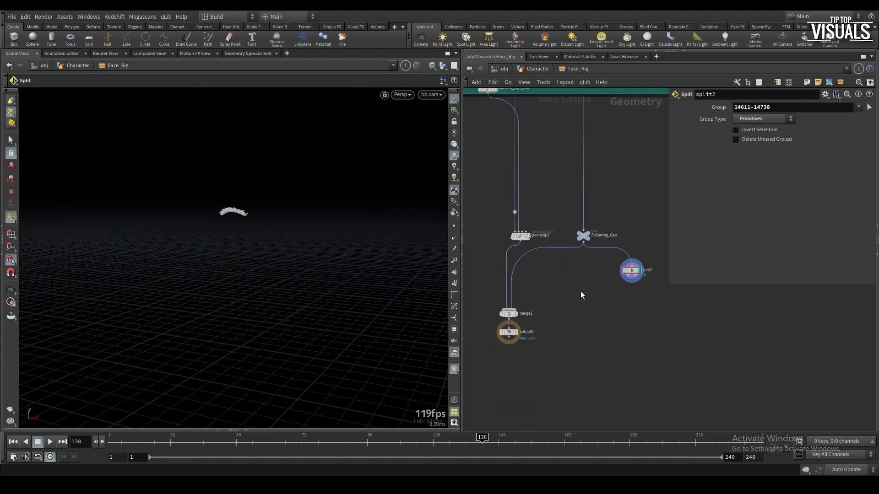
pyautogui.press('Tab')
pyautogui.write('pdefor')
pyautogui.press('Down')
pyautogui.press('Return')
pyautogui.click(568, 308)
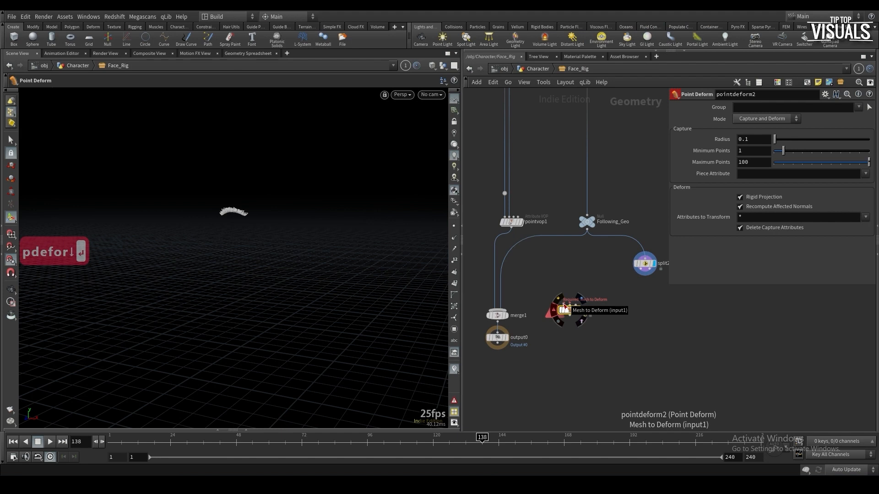
# Connect split2 as the Point Deform's mesh, pointvop1's incoming geometry as its rest input and pointvop1's output as its deformed input
pyautogui.click(563, 305)
pyautogui.click(641, 269)
pyautogui.click(570, 305)
pyautogui.click(504, 193)
pyautogui.click(511, 227)
pyautogui.click(575, 306)
pyautogui.moveTo(582, 314); pyautogui.dragTo(569, 312)
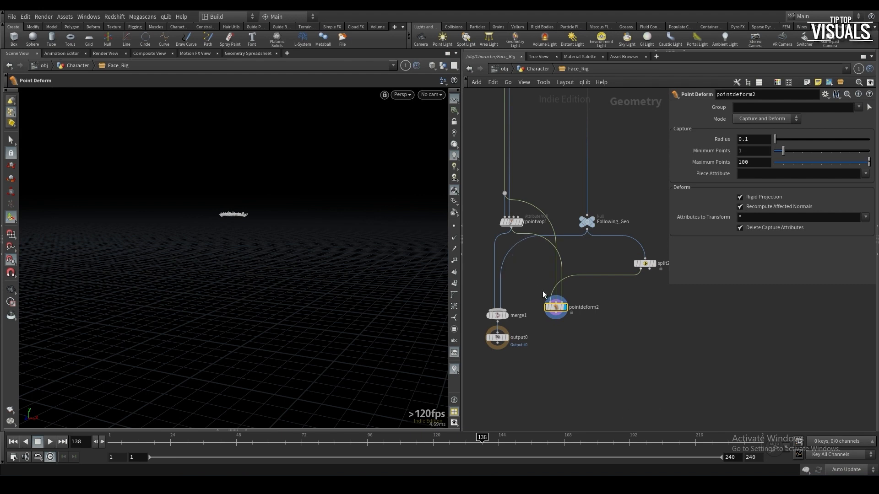
# Reselect split2's group by 3D connected pieces, picking the lower eyelashes of both eyes
pyautogui.click(647, 264)
pyautogui.click(869, 108)
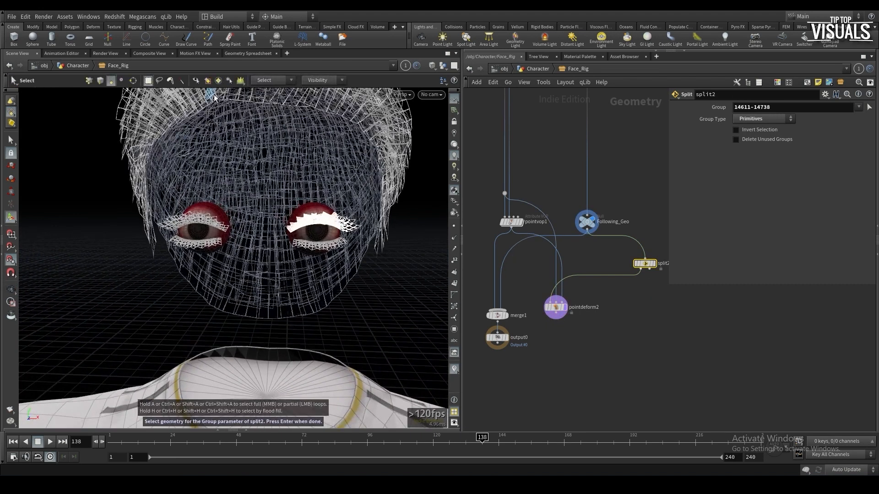
pyautogui.click(273, 80)
pyautogui.click(283, 98)
pyautogui.scroll(3, 308, 253)
pyautogui.keyDown('alt'); pyautogui.moveTo(308, 253); pyautogui.dragTo(284, 269); pyautogui.keyUp('alt')
pyautogui.moveTo(284, 266); pyautogui.dragTo(371, 269)
pyautogui.keyDown('alt'); pyautogui.moveTo(168, 249); pyautogui.dragTo(234, 259); pyautogui.keyUp('alt')
pyautogui.moveTo(235, 259)
pyautogui.keyDown('shift'); pyautogui.mouseDown()
pyautogui.moveTo(192, 265)
pyautogui.moveTo(146, 224)
pyautogui.moveTo(192, 256)
pyautogui.moveTo(270, 186)
pyautogui.moveTo(275, 170)
pyautogui.moveTo(257, 158)
pyautogui.mouseUp(); pyautogui.keyUp('shift')
# Add the upper eyelashes of the character's right eye to split2's group selection
pyautogui.keyDown('shift'); pyautogui.click(223, 213); pyautogui.keyUp('shift')
pyautogui.keyDown('shift'); pyautogui.click(229, 213); pyautogui.keyUp('shift')
pyautogui.keyDown('shift'); pyautogui.click(227, 209); pyautogui.keyUp('shift')
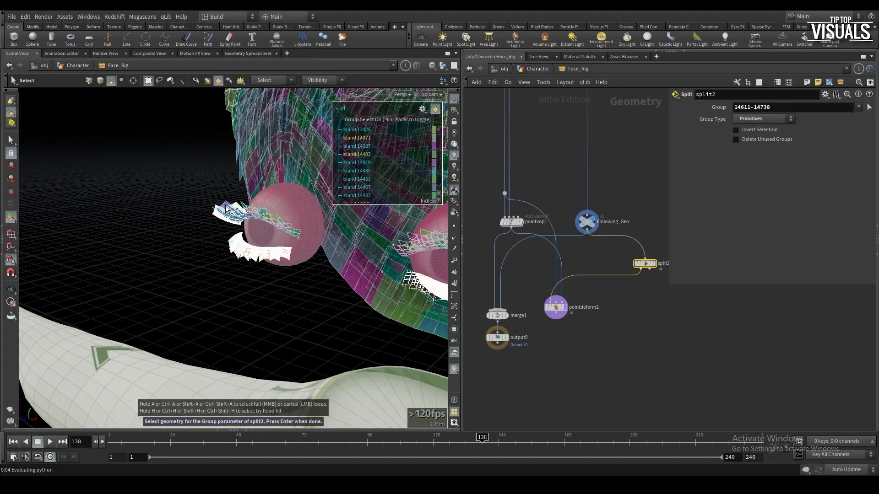
pyautogui.keyDown('shift'); pyautogui.click(232, 211); pyautogui.keyUp('shift')
pyautogui.keyDown('shift'); pyautogui.click(250, 214); pyautogui.keyUp('shift')
pyautogui.keyDown('shift'); pyautogui.click(261, 219); pyautogui.keyUp('shift')
pyautogui.keyDown('shift'); pyautogui.click(276, 223); pyautogui.keyUp('shift')
pyautogui.keyDown('shift'); pyautogui.click(283, 228); pyautogui.keyUp('shift')
pyautogui.keyDown('shift'); pyautogui.click(289, 231); pyautogui.keyUp('shift')
# Add the upper eyelashes of the character's left eye to split2's group selection, accept the group and save the scene
pyautogui.keyDown('alt'); pyautogui.moveTo(280, 226); pyautogui.dragTo(418, 227); pyautogui.keyUp('alt')
pyautogui.keyDown('alt'); pyautogui.moveTo(280, 247); pyautogui.dragTo(166, 236); pyautogui.keyUp('alt')
pyautogui.keyDown('alt'); pyautogui.moveTo(294, 263); pyautogui.dragTo(287, 251); pyautogui.keyUp('alt')
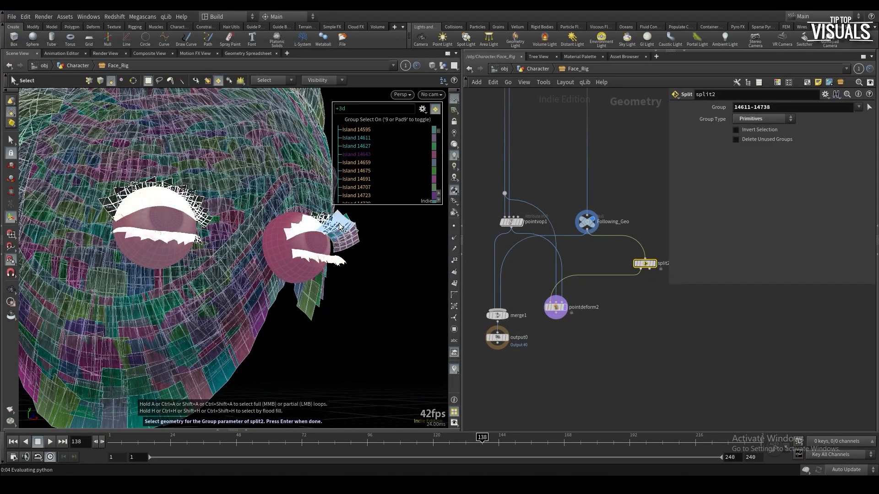
pyautogui.keyDown('alt'); pyautogui.moveTo(327, 224); pyautogui.dragTo(373, 251); pyautogui.keyUp('alt')
pyautogui.press('Return')
pyautogui.hotkey('ctrl', 's')
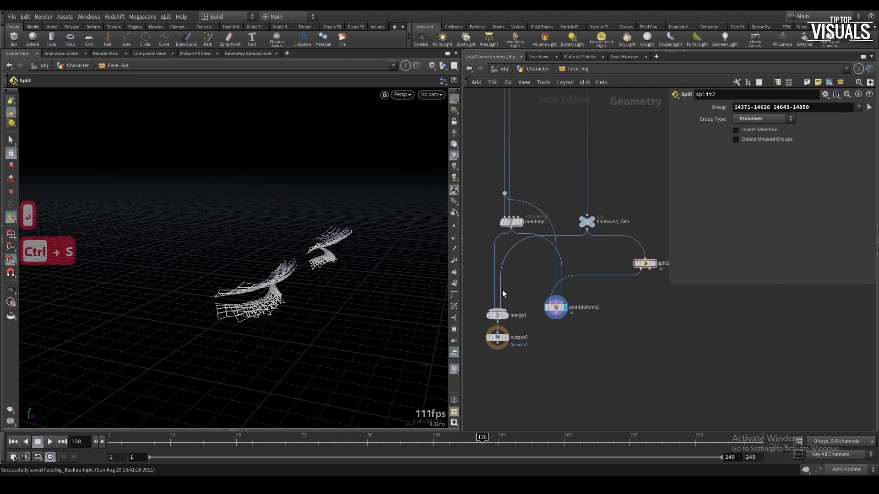
# Route pointdeform2 and split2's second output into merge1 instead of Following_Geo, and save the scene
pyautogui.moveTo(555, 310); pyautogui.dragTo(528, 278)
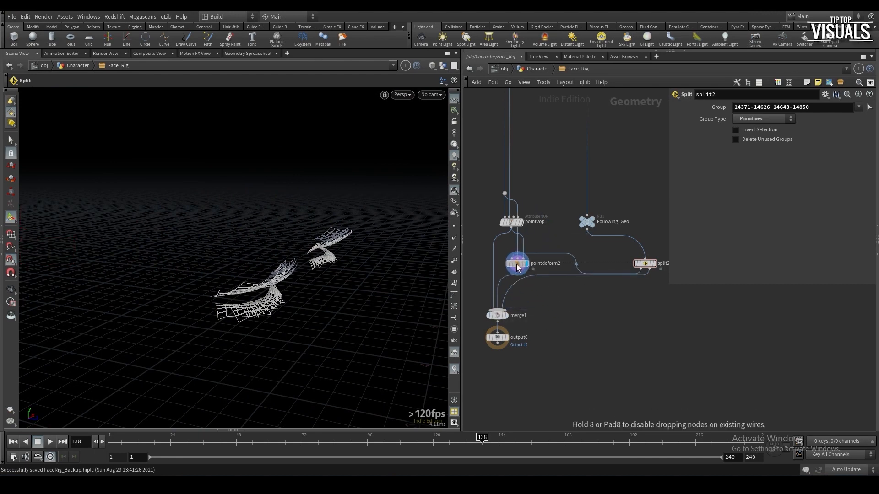
pyautogui.hotkey('ctrl', 's')
pyautogui.middleClick(522, 273)
pyautogui.hotkey('ctrl', 's')
# Check the eyelashes from the Character level and go back inside Face_Rig
pyautogui.press('u')
pyautogui.scroll(-5, 274, 270)
pyautogui.moveTo(274, 270)
pyautogui.keyDown('alt'); pyautogui.mouseDown()
pyautogui.moveTo(197, 270)
pyautogui.moveTo(266, 275)
pyautogui.mouseUp(); pyautogui.keyUp('alt')
pyautogui.doubleClick(542, 281)
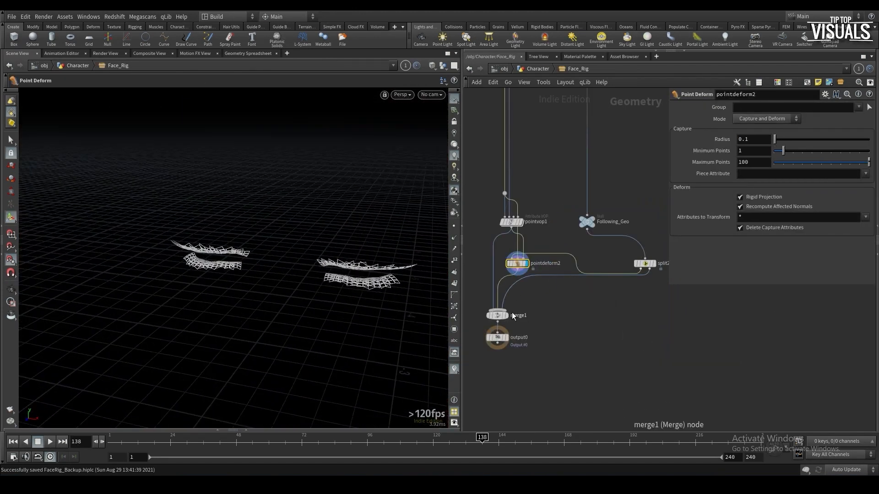
# Add the missing upper eyelash faces of the character's left eye to split2's group, accept the selection and save the scene
pyautogui.click(498, 315)
pyautogui.click(645, 264)
pyautogui.press('Return')
pyautogui.hotkey('ctrl', 'z')
pyautogui.hotkey('ctrl', 'z')
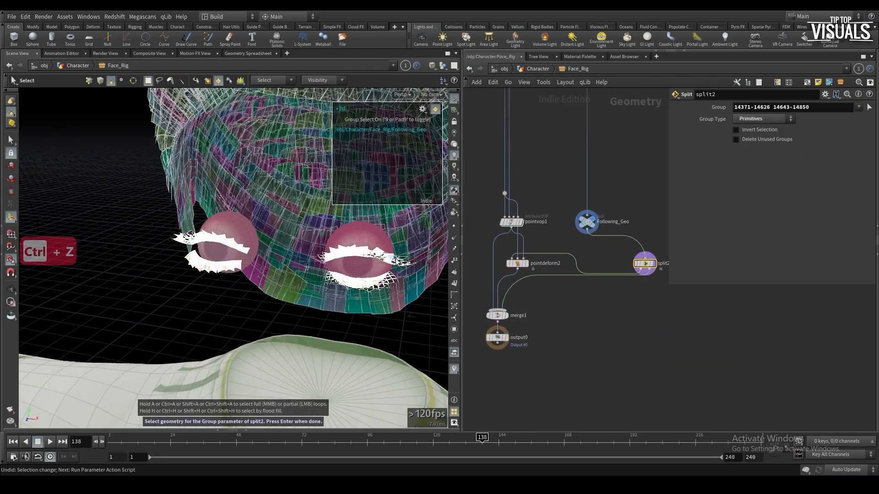
pyautogui.keyDown('shift'); pyautogui.click(400, 261); pyautogui.keyUp('shift')
pyautogui.keyDown('alt'); pyautogui.moveTo(400, 262); pyautogui.dragTo(277, 250); pyautogui.keyUp('alt')
pyautogui.press('Return')
pyautogui.press('u')
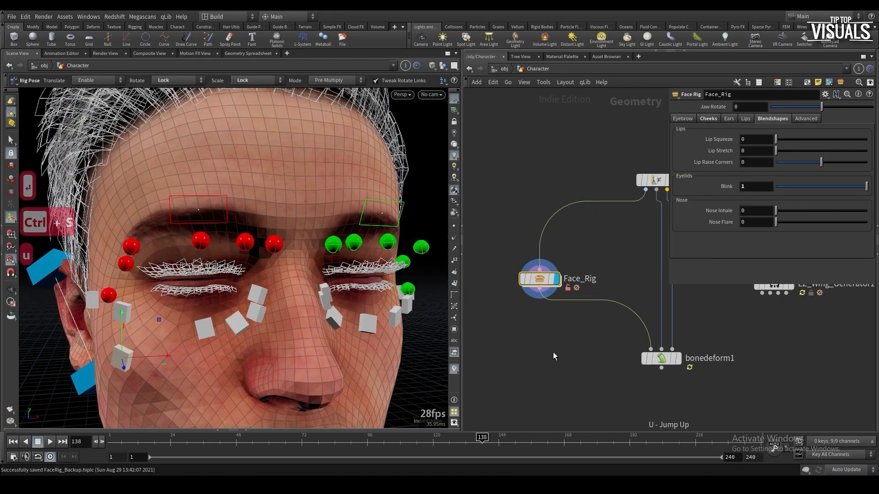
pyautogui.hotkey('ctrl', 's')
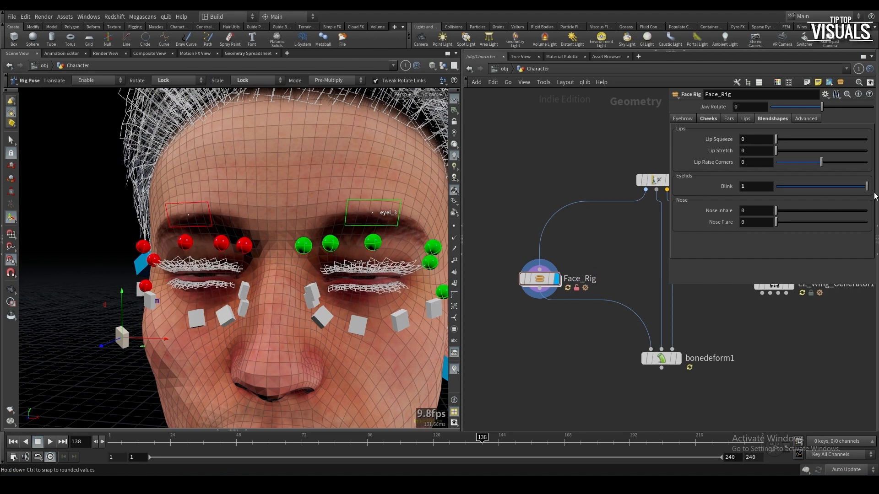
# Inside Face_Rig, display output0 and set pointdeform2's Radius to 0.01 and Maximum Points to 10
pyautogui.doubleClick(541, 280)
pyautogui.click(505, 338)
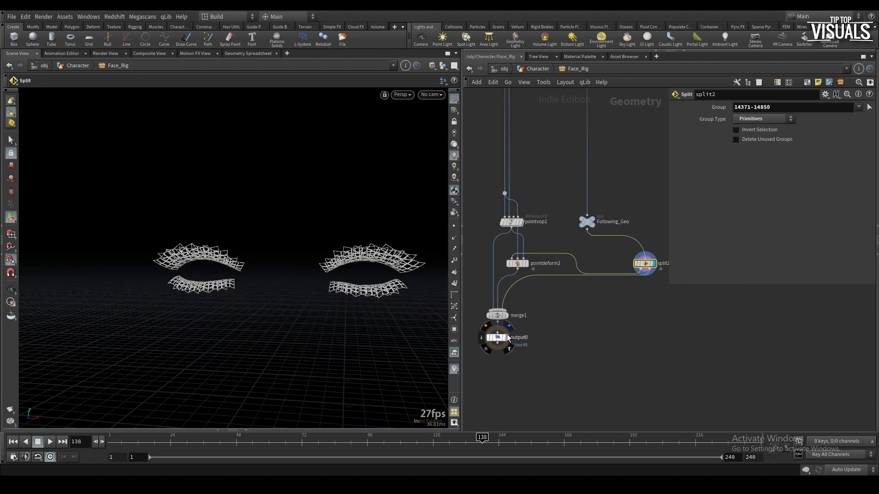
pyautogui.click(517, 263)
pyautogui.doubleClick(769, 139)
pyautogui.write('0.01')
pyautogui.press('Return')
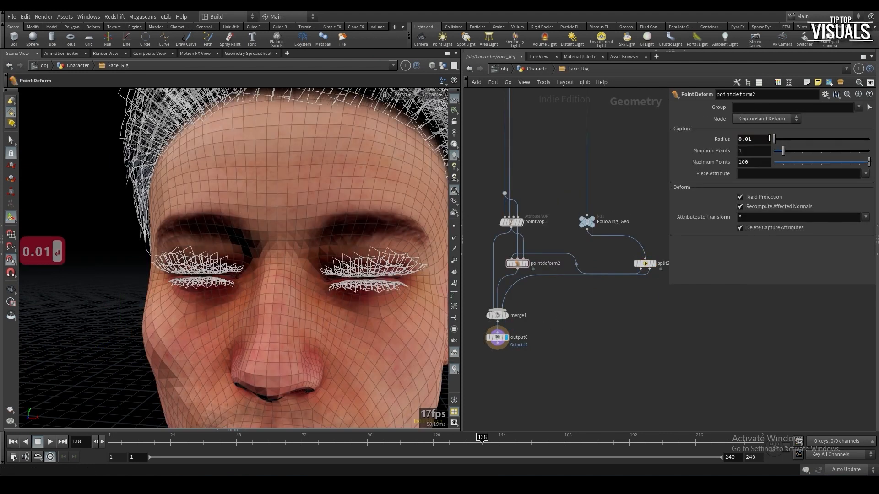
pyautogui.doubleClick(761, 162)
pyautogui.write('10')
pyautogui.press('Return')
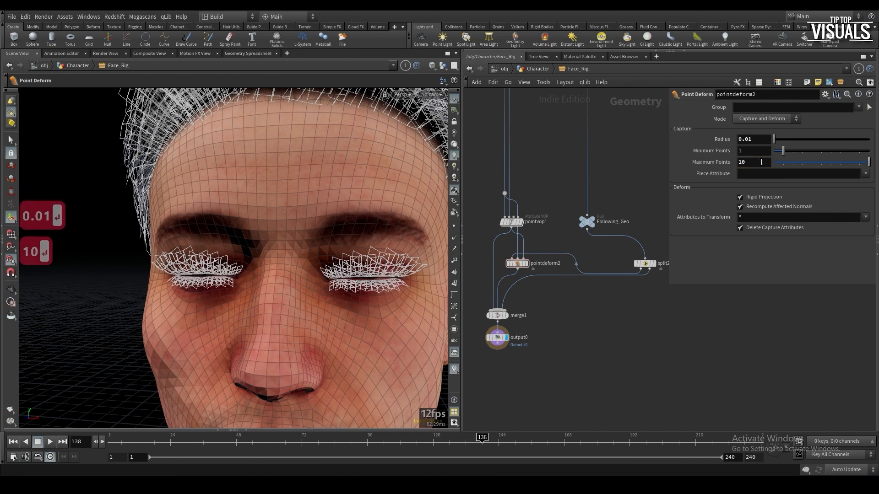
# Return to the Character level, set Face_Rig's Blink to 0 and save the scene
pyautogui.press('u')
pyautogui.moveTo(787, 187); pyautogui.dragTo(725, 202)
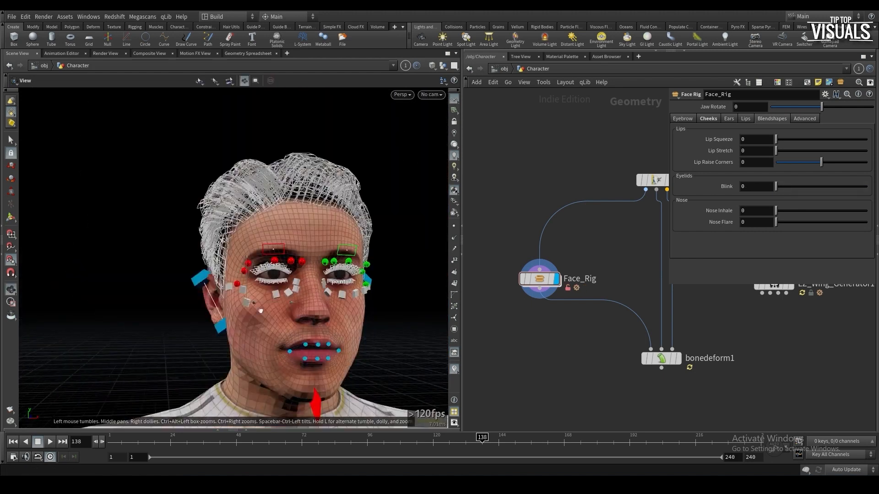
pyautogui.keyDown('alt'); pyautogui.moveTo(228, 284); pyautogui.dragTo(339, 289); pyautogui.keyUp('alt')
pyautogui.hotkey('ctrl', 's')
# Display bonedeform1's output to check the fully deformed character, and save the scene
pyautogui.moveTo(573, 325); pyautogui.dragTo(536, 321, button='middle')
pyautogui.click(642, 354)
pyautogui.keyDown('alt'); pyautogui.moveTo(354, 323); pyautogui.dragTo(289, 255); pyautogui.keyUp('alt')
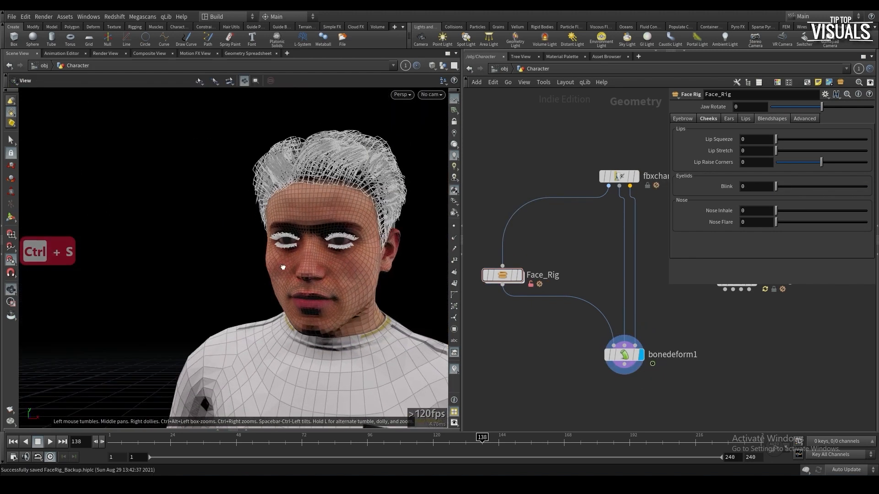
pyautogui.hotkey('ctrl', 's')
# Test Face_Rig's Lip Squeeze at 0.838 on the bone-deformed character and scrub the animation to frame 141
pyautogui.scroll(-2, 575, 374)
pyautogui.moveTo(568, 348); pyautogui.dragTo(641, 390)
pyautogui.moveTo(550, 330); pyautogui.dragTo(513, 279)
pyautogui.moveTo(778, 140); pyautogui.dragTo(852, 141)
pyautogui.moveTo(499, 445); pyautogui.dragTo(405, 440)
pyautogui.moveTo(560, 359); pyautogui.dragTo(640, 352)
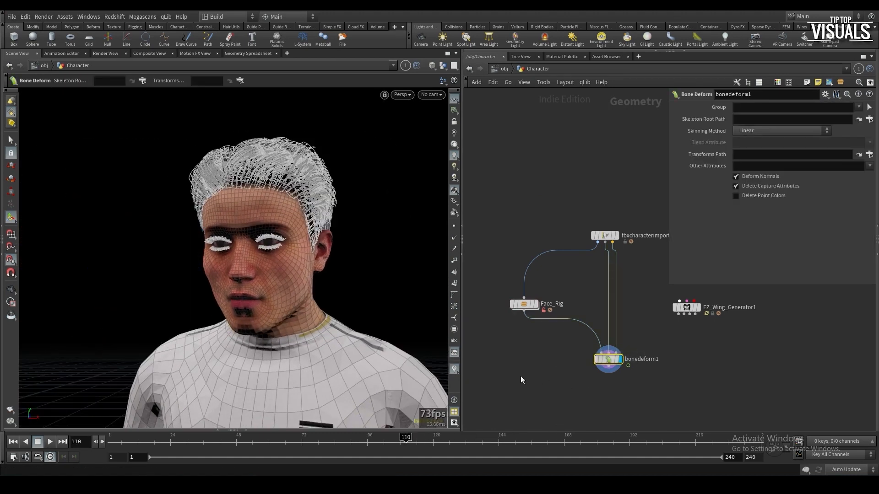
pyautogui.moveTo(491, 440)
pyautogui.mouseDown()
pyautogui.moveTo(291, 441)
pyautogui.moveTo(356, 424)
pyautogui.moveTo(414, 441)
pyautogui.moveTo(490, 441)
pyautogui.mouseUp()
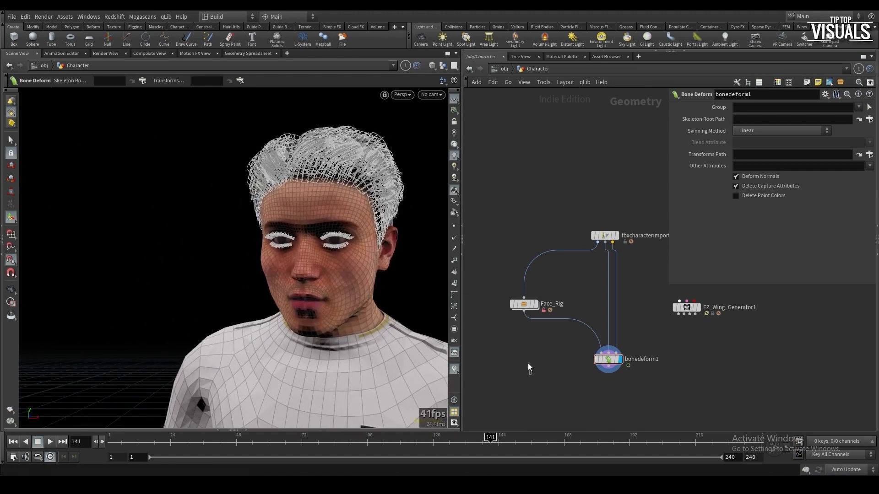
# Try Face_Rig's lip, blink and nose blendshape controls on the animated character while bonedeform1 stays displayed
pyautogui.click(524, 304)
pyautogui.click(520, 362)
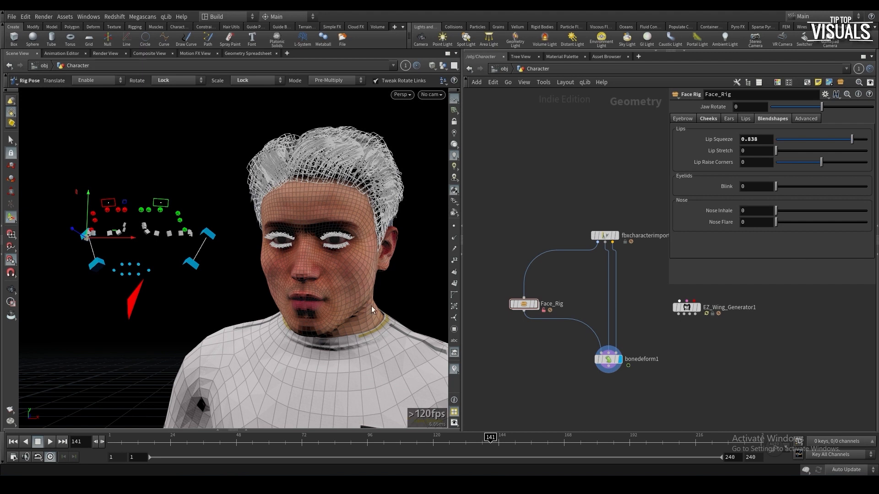
pyautogui.moveTo(788, 142); pyautogui.dragTo(830, 160)
pyautogui.moveTo(812, 185)
pyautogui.mouseDown()
pyautogui.moveTo(817, 175)
pyautogui.moveTo(796, 183)
pyautogui.mouseUp()
pyautogui.moveTo(800, 210); pyautogui.dragTo(775, 211)
pyautogui.moveTo(776, 222); pyautogui.dragTo(801, 216)
# Test opening the character's mouth by raising Face_Rig's Jaw Rotate to 39.4
pyautogui.click(746, 119)
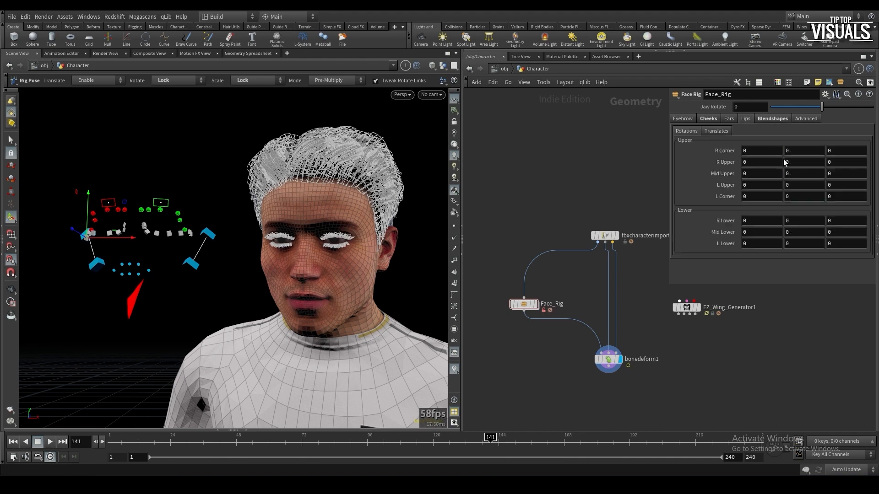
pyautogui.click(708, 123)
pyautogui.moveTo(822, 107); pyautogui.dragTo(867, 109)
pyautogui.keyDown('alt'); pyautogui.moveTo(256, 238); pyautogui.dragTo(320, 247); pyautogui.keyUp('alt')
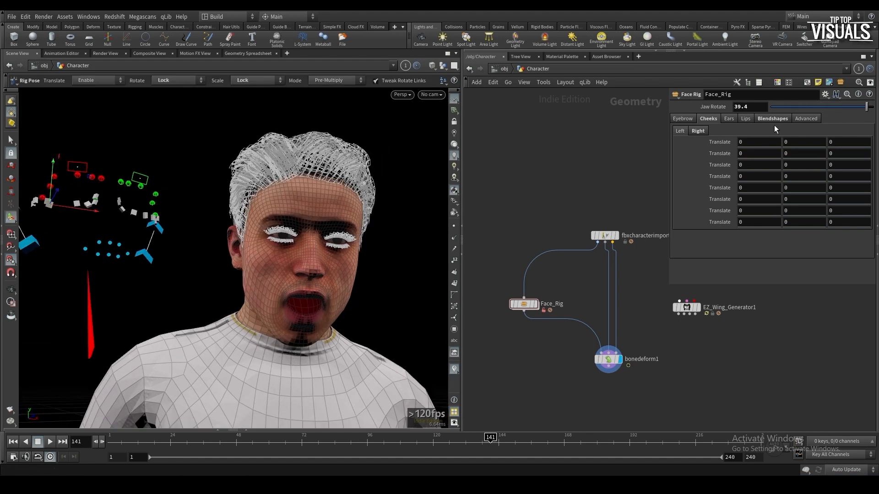
# Show the lip parameters and try posing the lip-corner controllers in the viewport
pyautogui.click(746, 119)
pyautogui.keyDown('alt'); pyautogui.moveTo(275, 219); pyautogui.dragTo(197, 247); pyautogui.keyUp('alt')
pyautogui.click(156, 255)
pyautogui.click(203, 266)
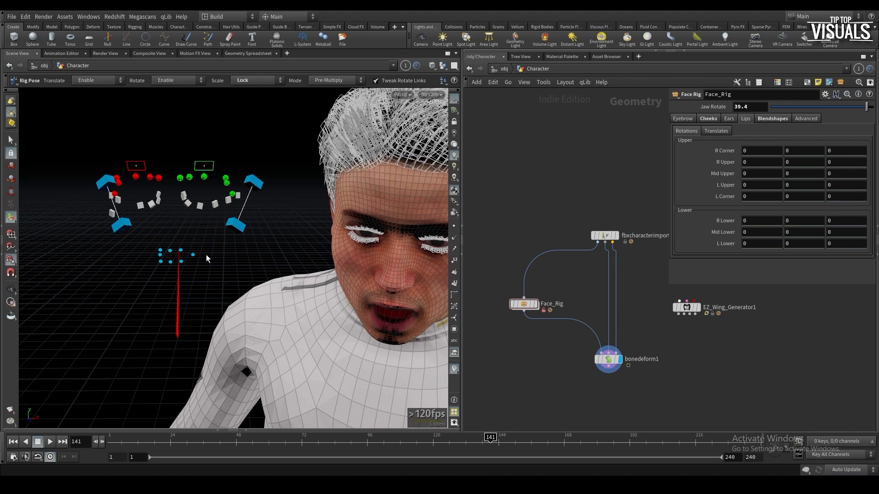
pyautogui.click(193, 254)
pyautogui.moveTo(216, 253); pyautogui.dragTo(293, 228)
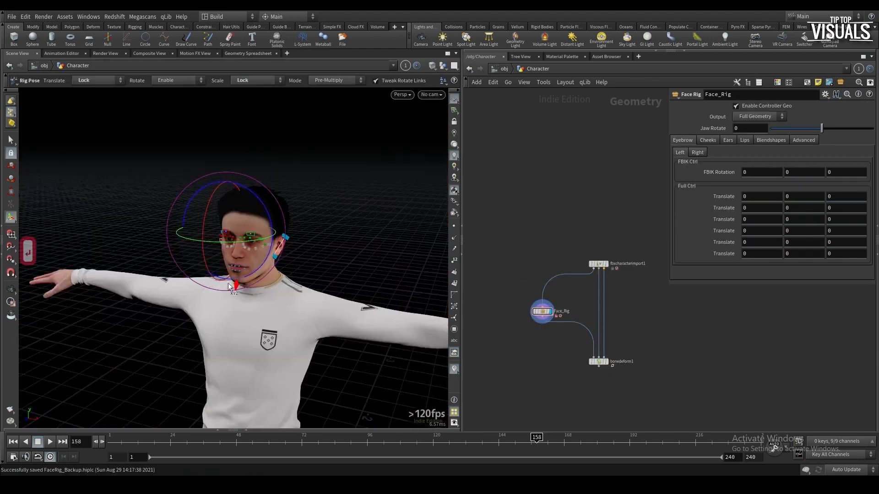
# Examine the textured face and its facial controllers up close from several angles
pyautogui.press('Escape')
pyautogui.scroll(5, 267, 254)
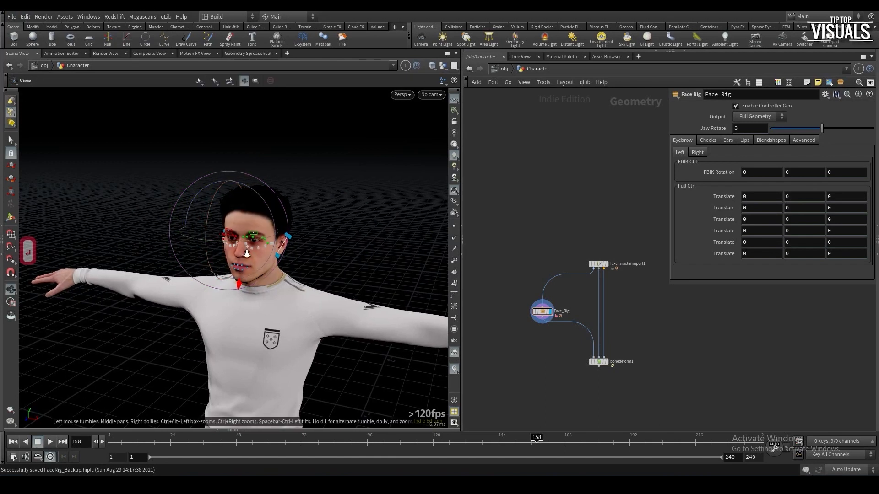
pyautogui.keyDown('alt'); pyautogui.moveTo(267, 253); pyautogui.dragTo(316, 257); pyautogui.keyUp('alt')
pyautogui.keyDown('alt'); pyautogui.moveTo(252, 262); pyautogui.dragTo(263, 279, button='middle'); pyautogui.keyUp('alt')
pyautogui.scroll(4, 245, 269)
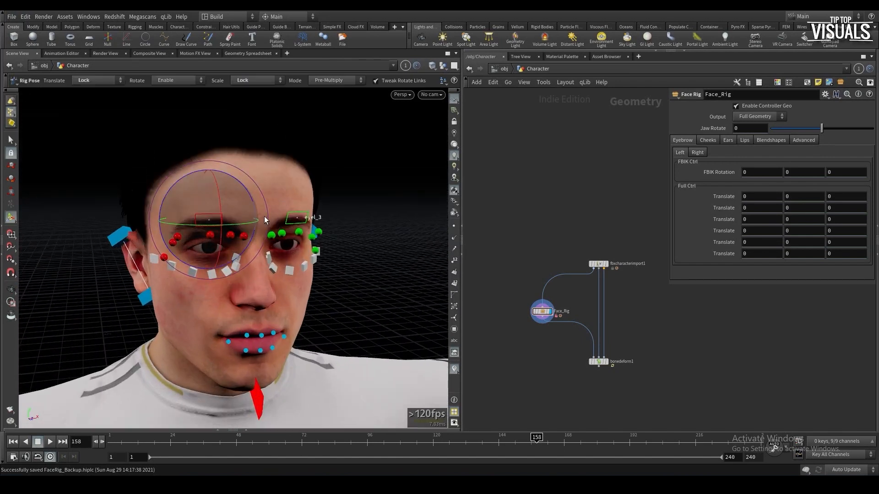
pyautogui.keyDown('alt'); pyautogui.moveTo(280, 231); pyautogui.dragTo(292, 264); pyautogui.keyUp('alt')
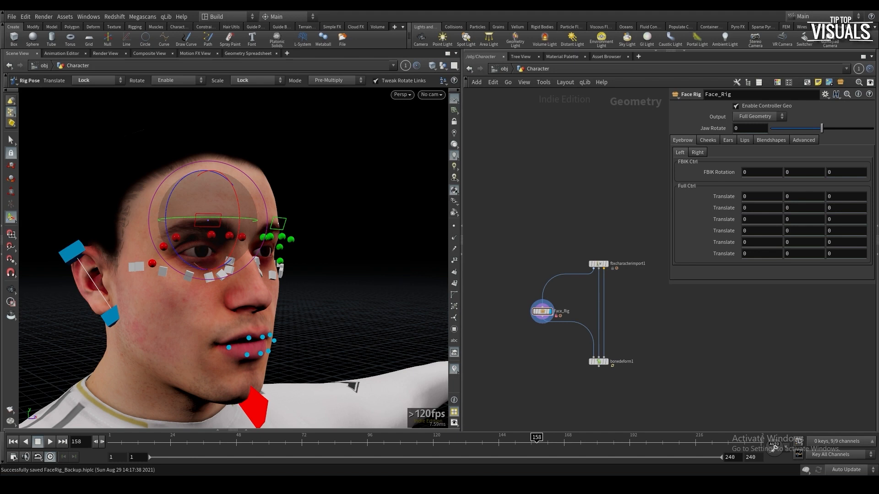
pyautogui.moveTo(525, 335); pyautogui.dragTo(525, 343, button='middle')
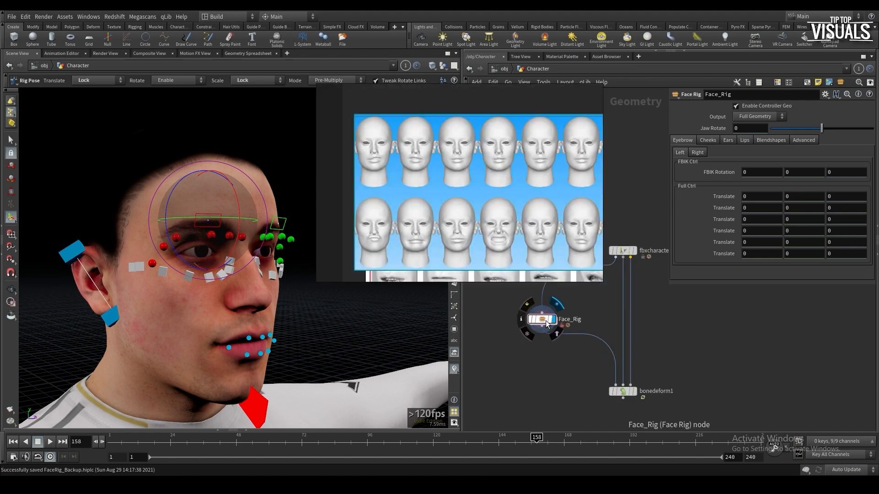
# Review the blendshape pose nodes inside Face_Rig and return to the Character level
pyautogui.doubleClick(544, 325)
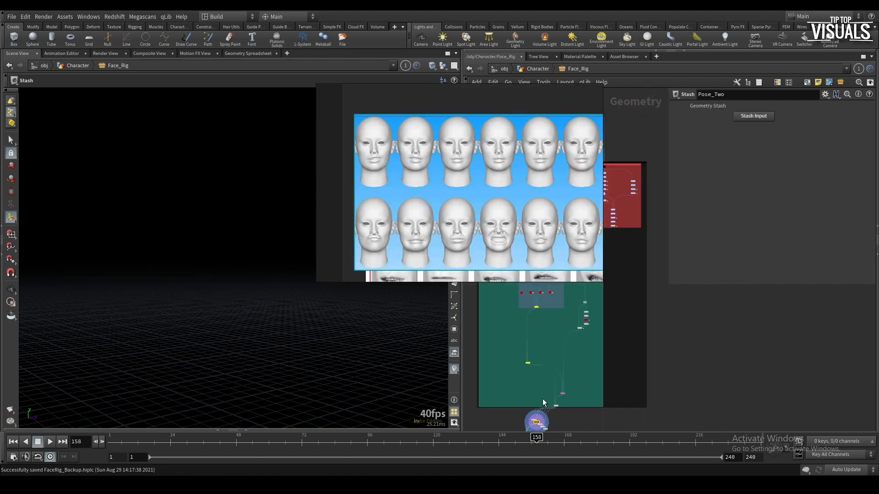
pyautogui.moveTo(486, 424); pyautogui.dragTo(645, 320)
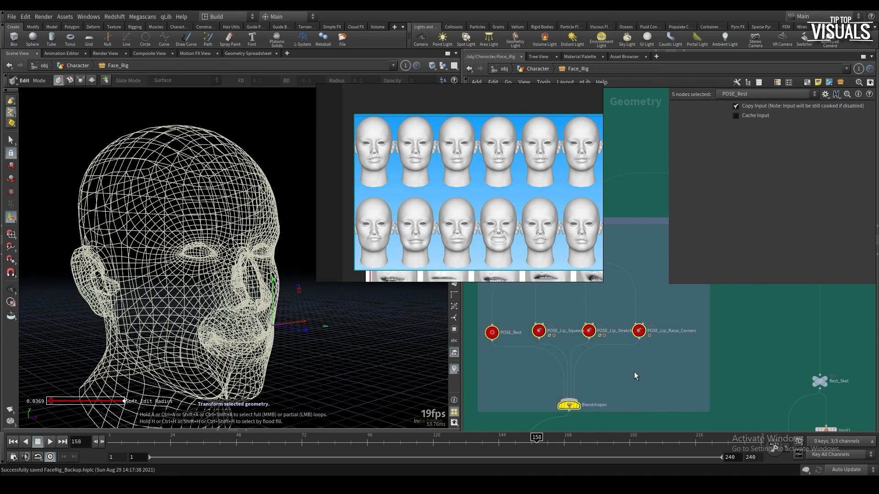
pyautogui.scroll(-3, 633, 372)
pyautogui.click(646, 391)
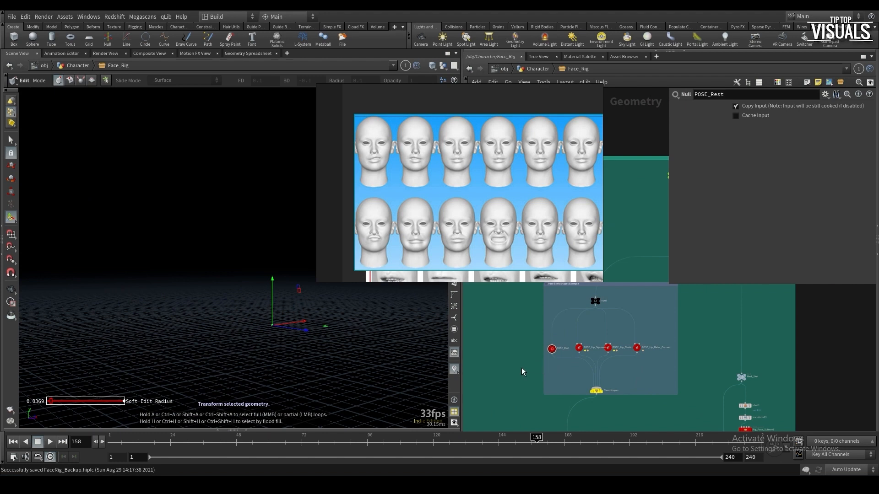
pyautogui.press('u')
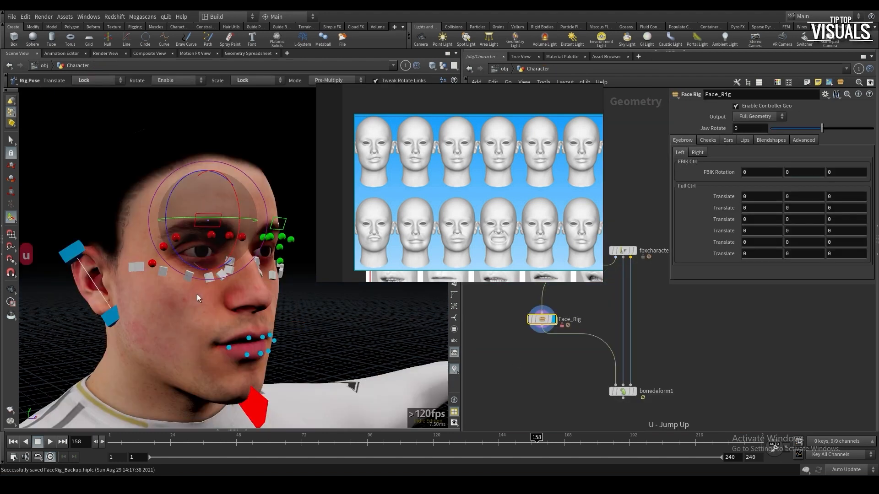
# Try moving an upper-lip controller from a front view of the face and undo the move
pyautogui.keyDown('alt'); pyautogui.moveTo(197, 294); pyautogui.dragTo(170, 284); pyautogui.keyUp('alt')
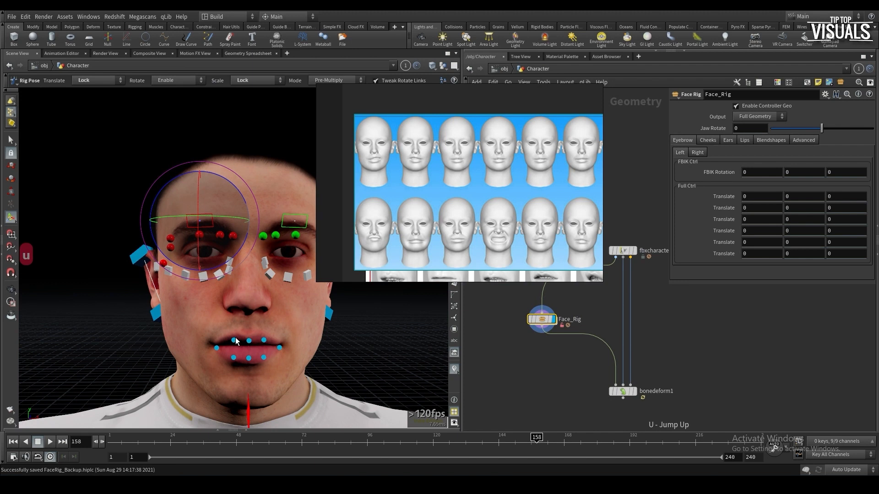
pyautogui.click(234, 341)
pyautogui.hotkey('ctrl', 'z')
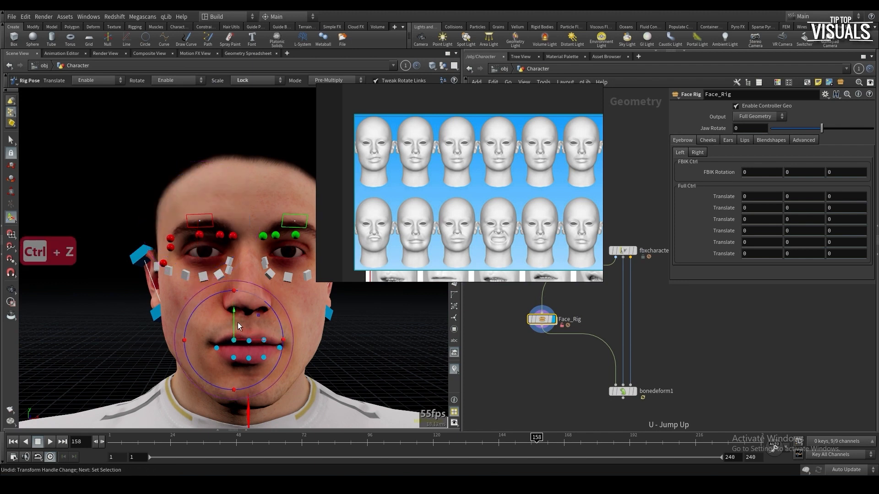
# Go inside Face_Rig and inspect the Point Deform Setup with its pointdeform1 and deltamush1 nodes
pyautogui.doubleClick(542, 320)
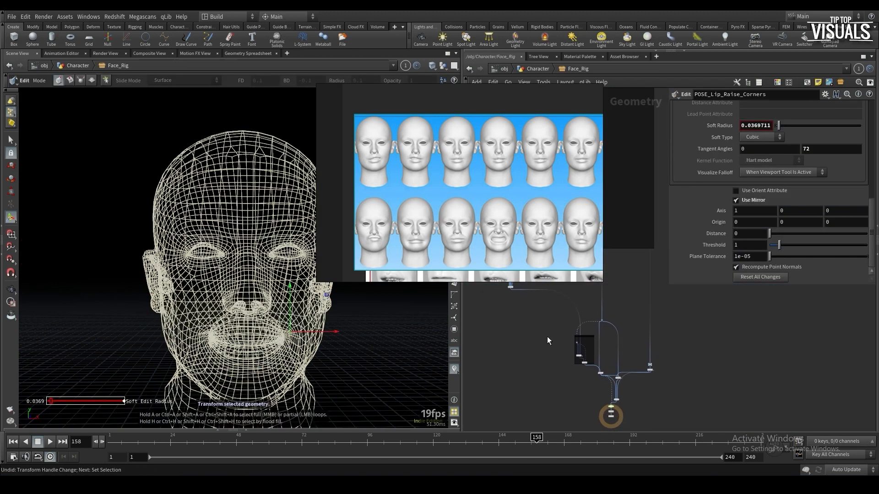
pyautogui.scroll(3, 540, 331)
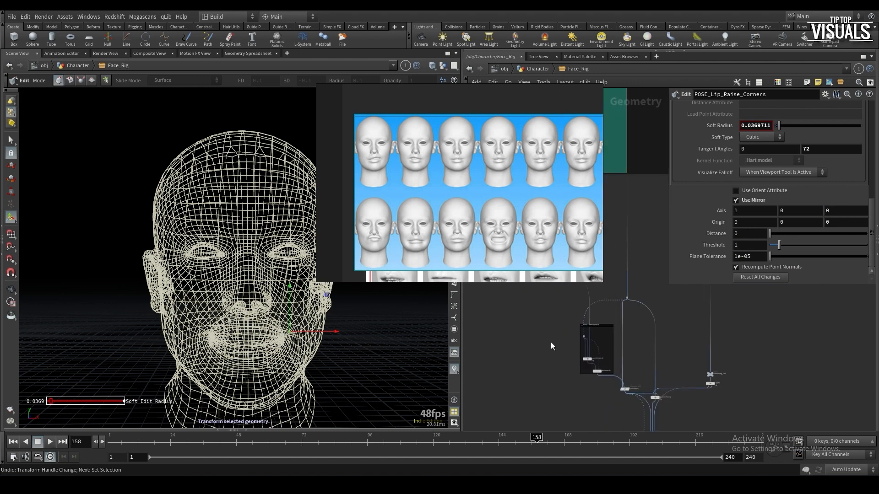
pyautogui.scroll(-2, 551, 342)
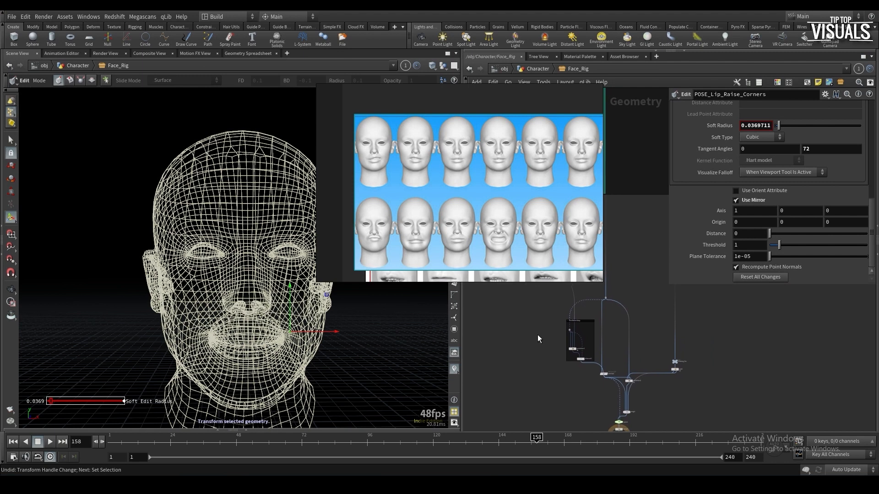
pyautogui.scroll(6, 569, 332)
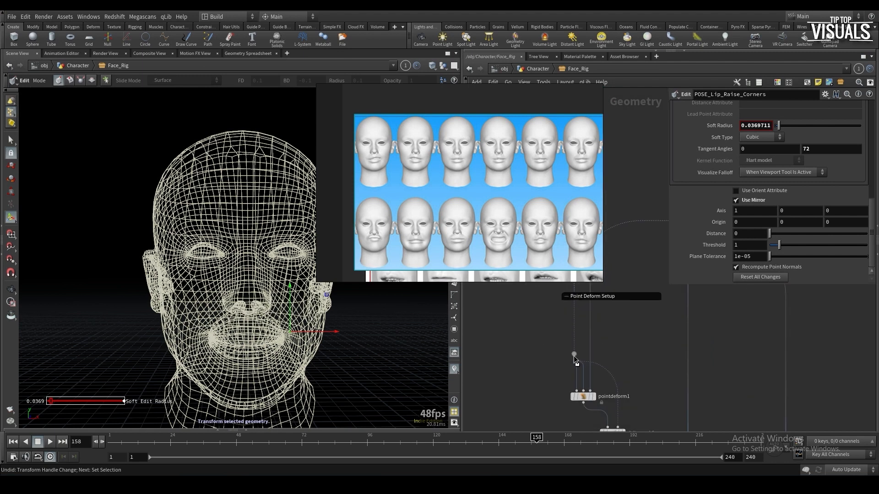
pyautogui.scroll(-2, 575, 361)
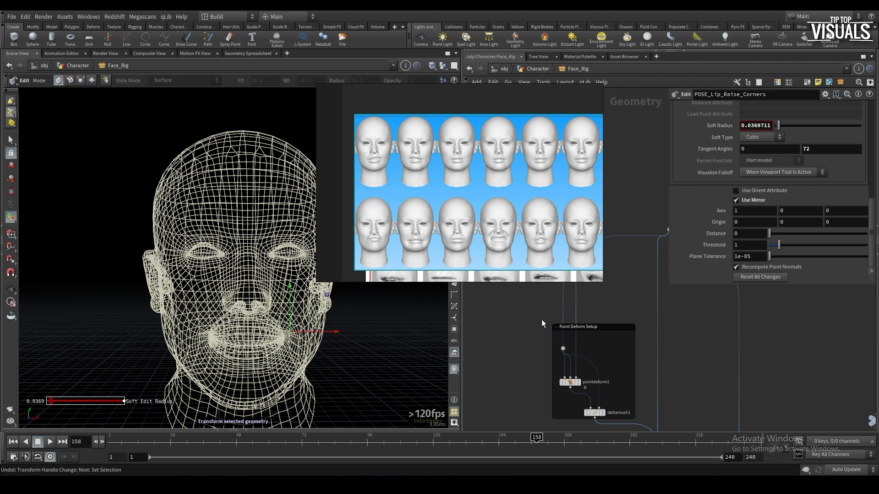